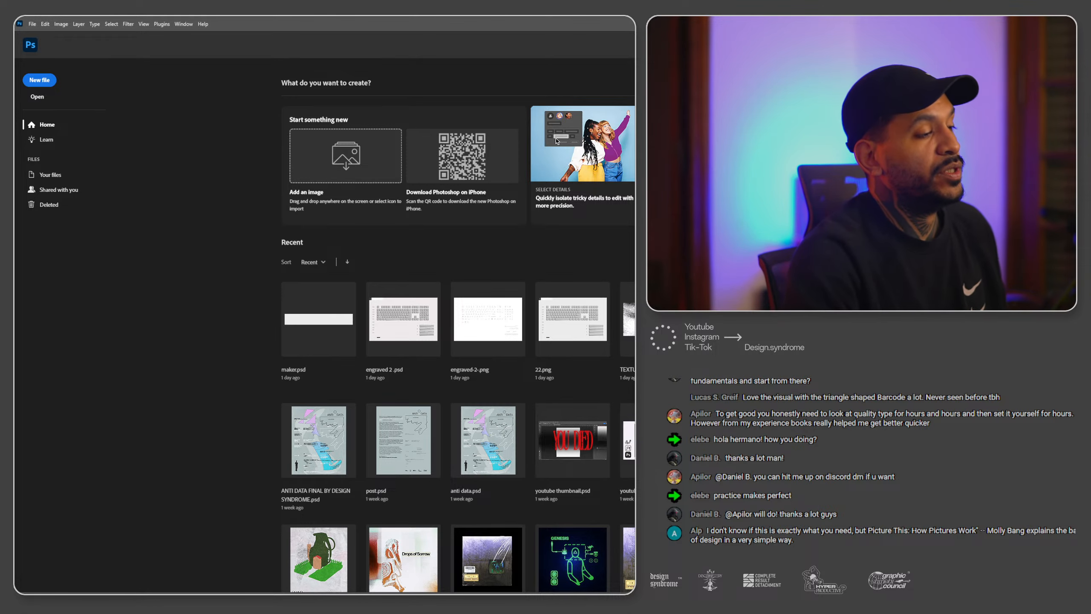
Create a new document from the recent custom 2000 x 2500 px preset at 300 ppi.
scroll(574, 392, down, 1)
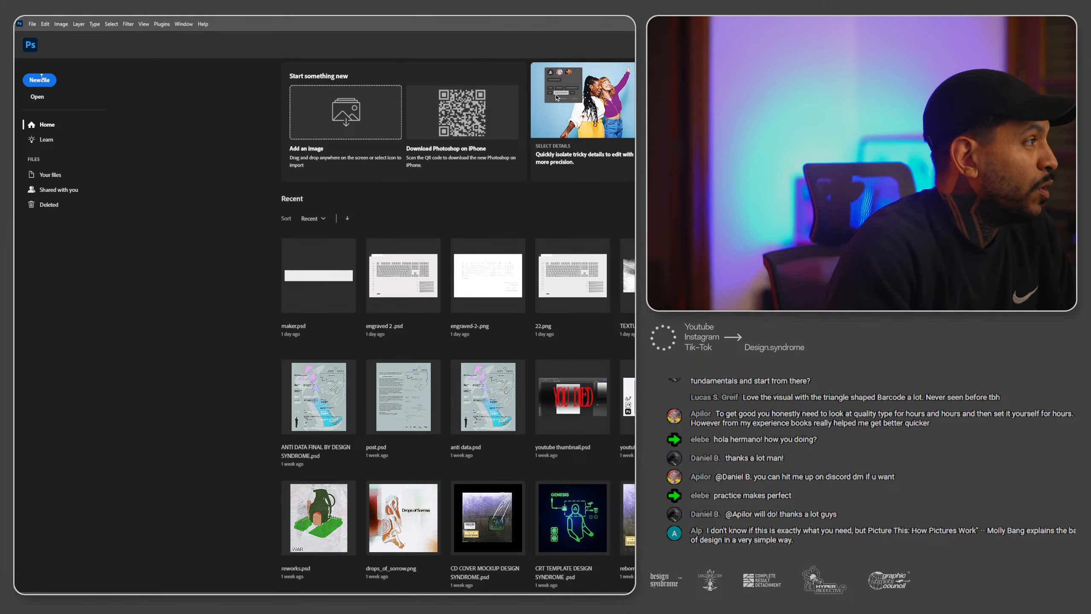
click(31, 84)
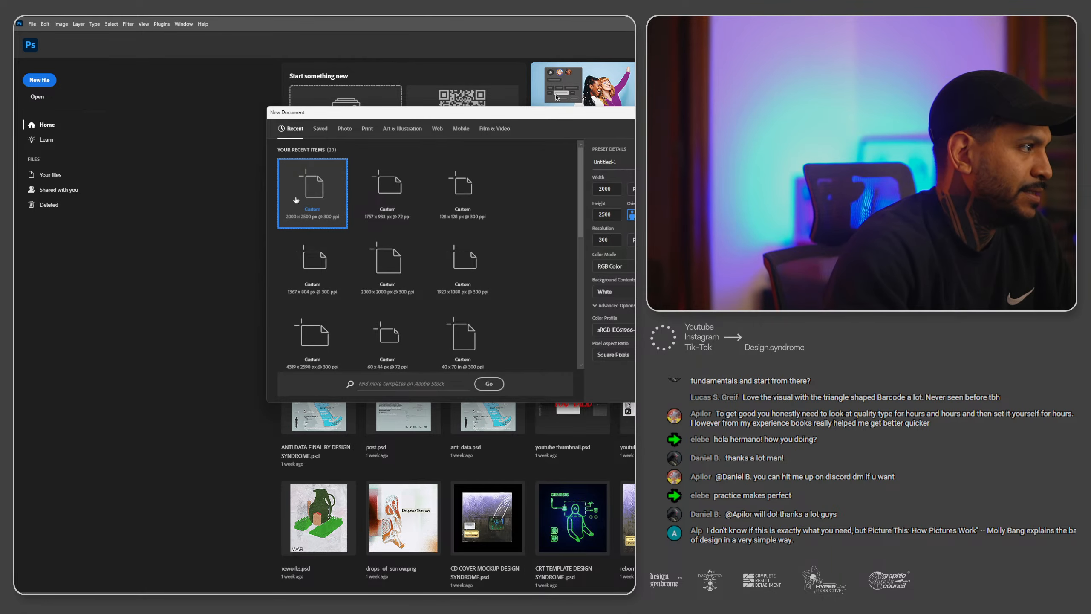
key(Return)
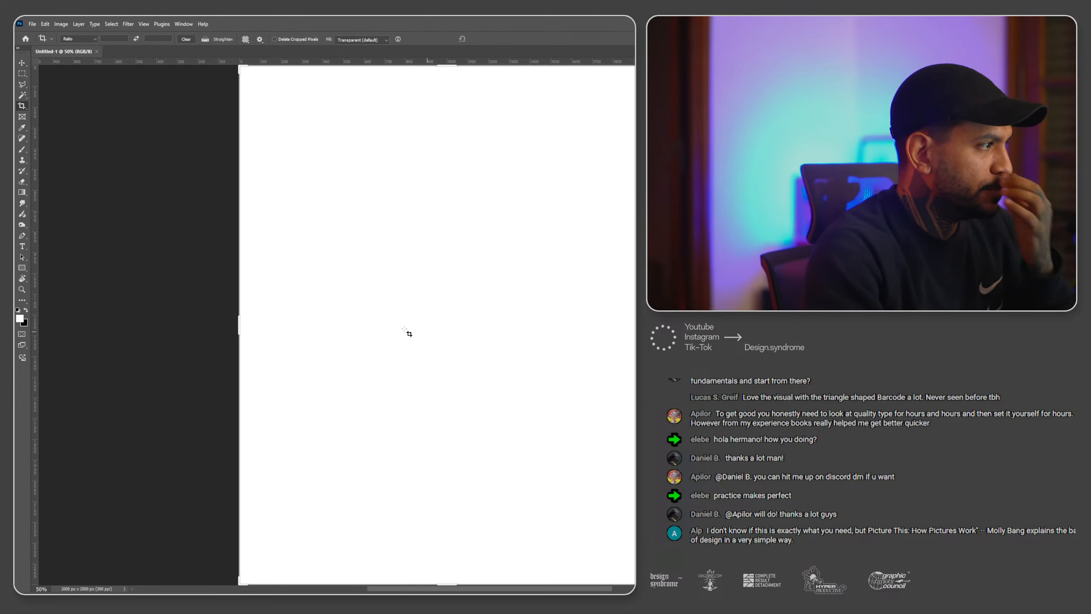
Widen the canvas evenly on both sides to about 3076 px with the Crop tool.
drag(238, 325, 127, 325)
mouse_move(667, 332)
mouse_down()
mouse_move(597, 334)
mouse_move(661, 334)
mouse_up()
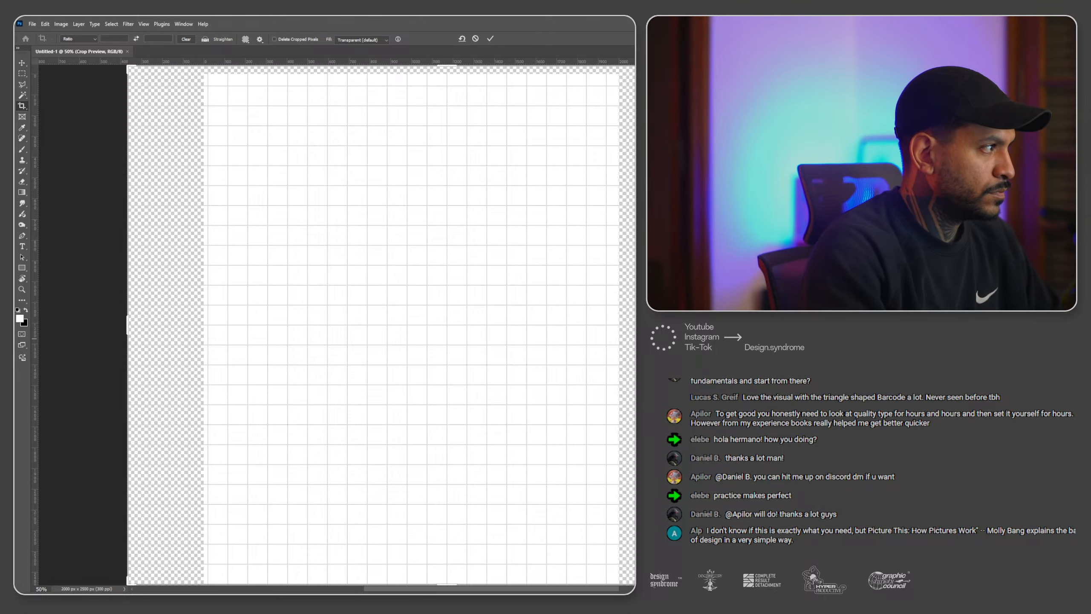
key(Return)
key(l)
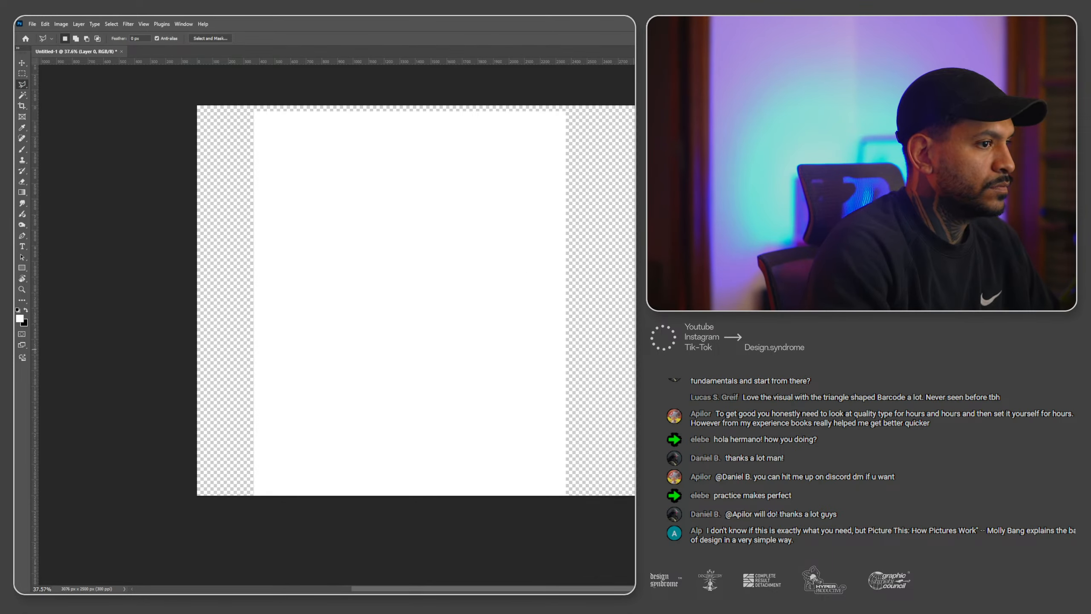
Stretch the white layer to about 164% width and 106% height to cover the whole canvas.
key(ctrl+t)
drag(563, 308, 646, 312)
scroll(623, 308, down, 1)
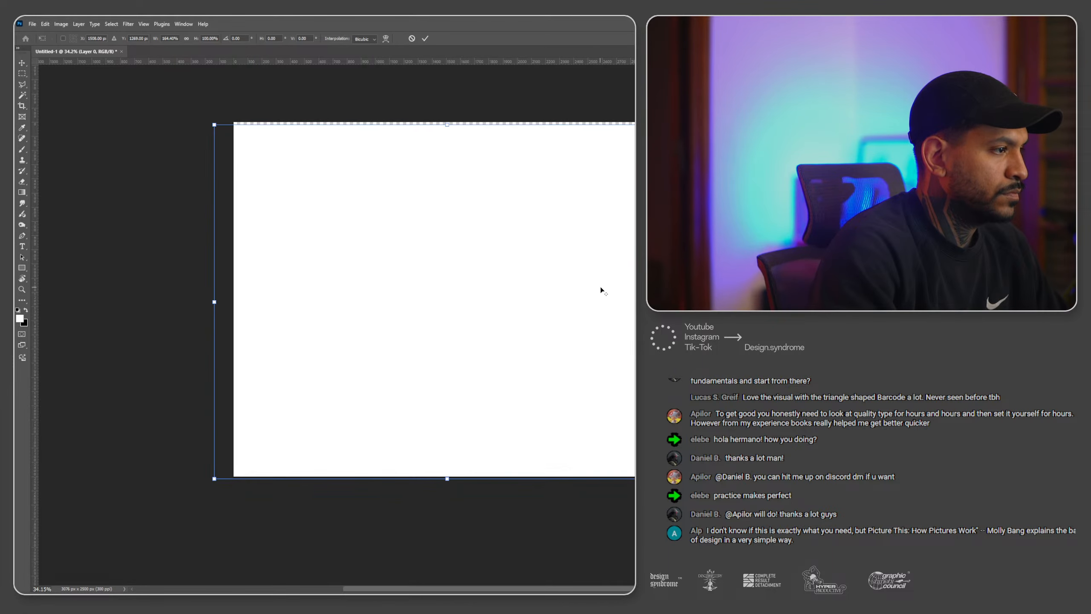
drag(446, 125, 446, 112)
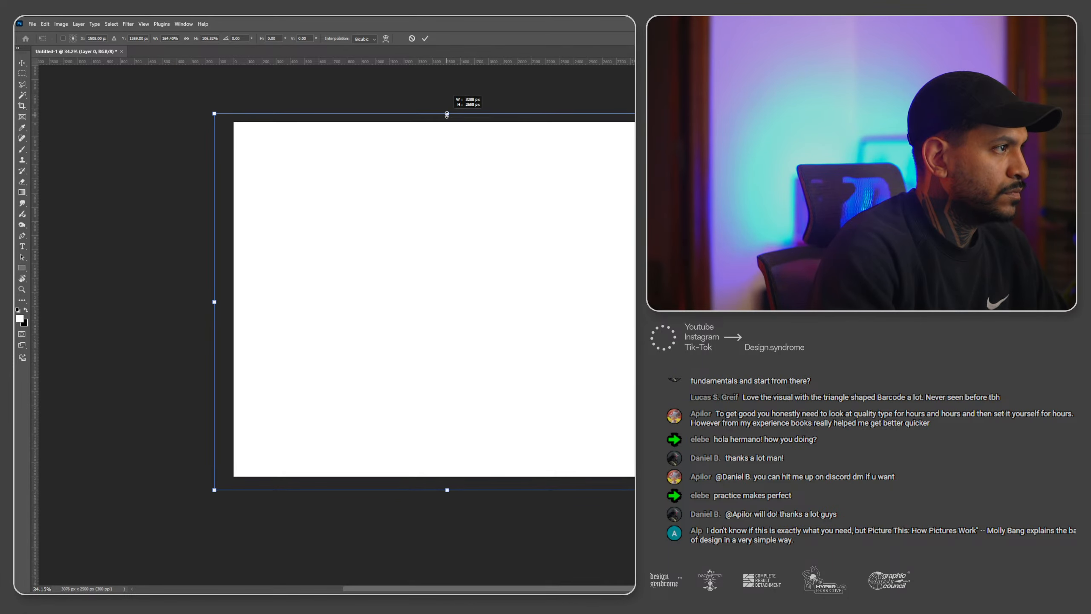
scroll(510, 196, right, 3)
key(Return)
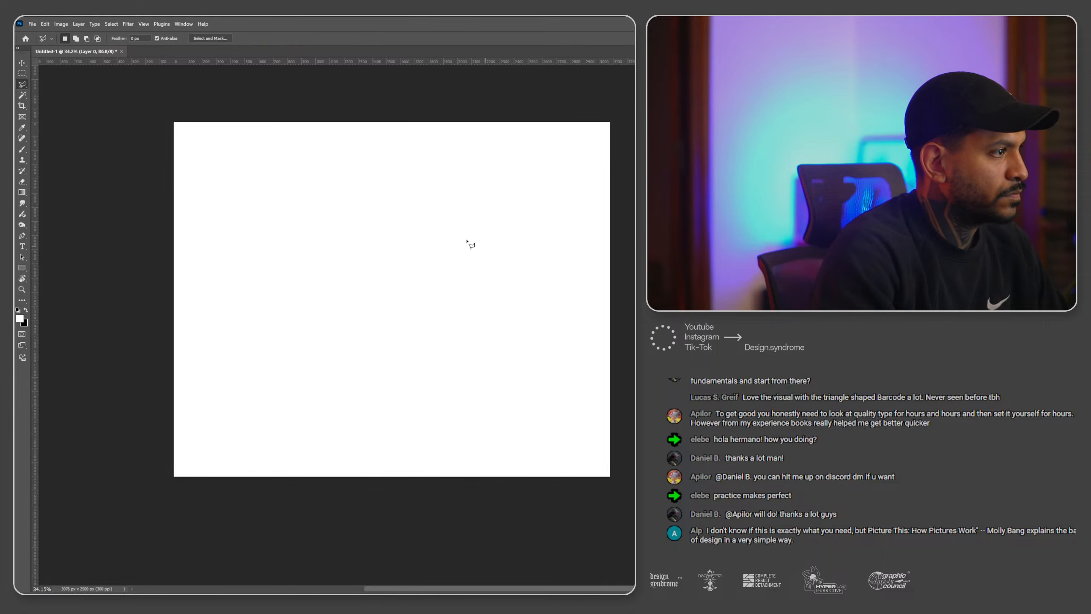
scroll(487, 212, right, 2)
scroll(396, 204, up, 2)
scroll(399, 207, right, 1)
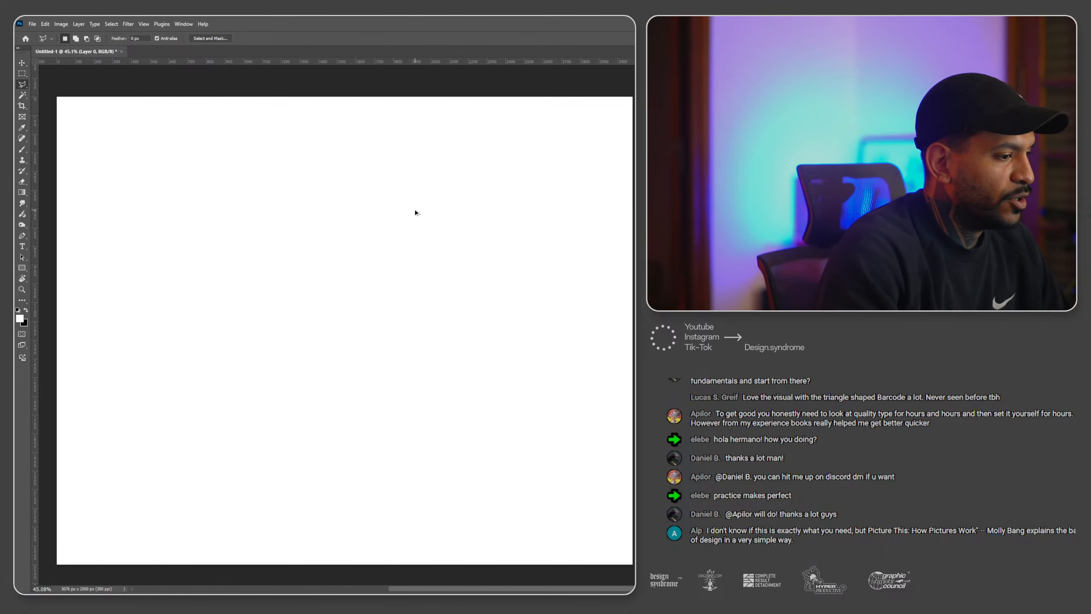
scroll(415, 212, down, 1)
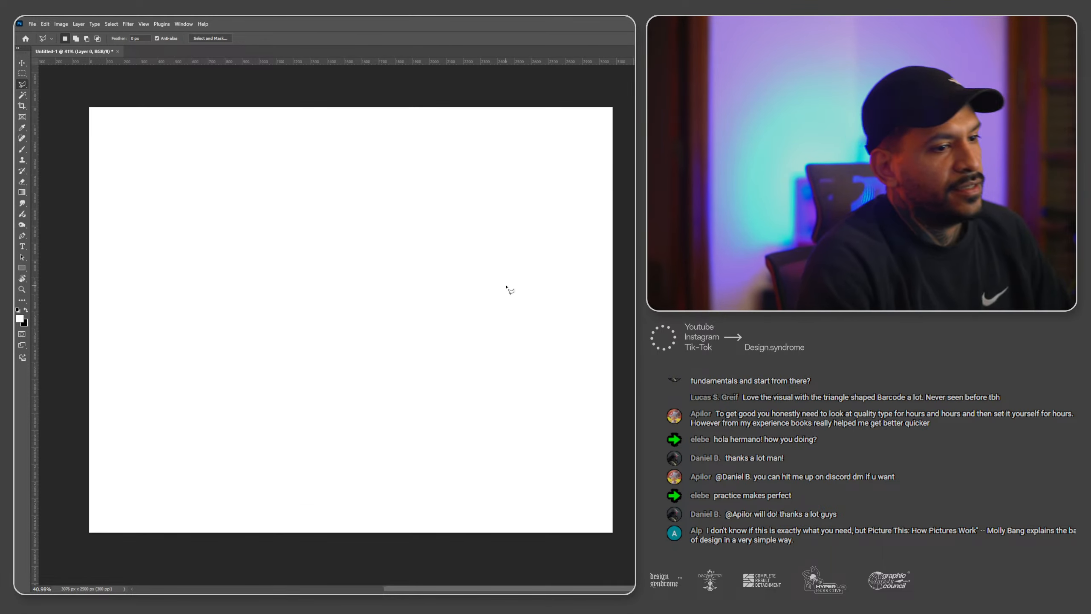
Close the enlarged banner image in Discord and open the week 14 feedback folder in File Explorer.
key(alt+Tab)
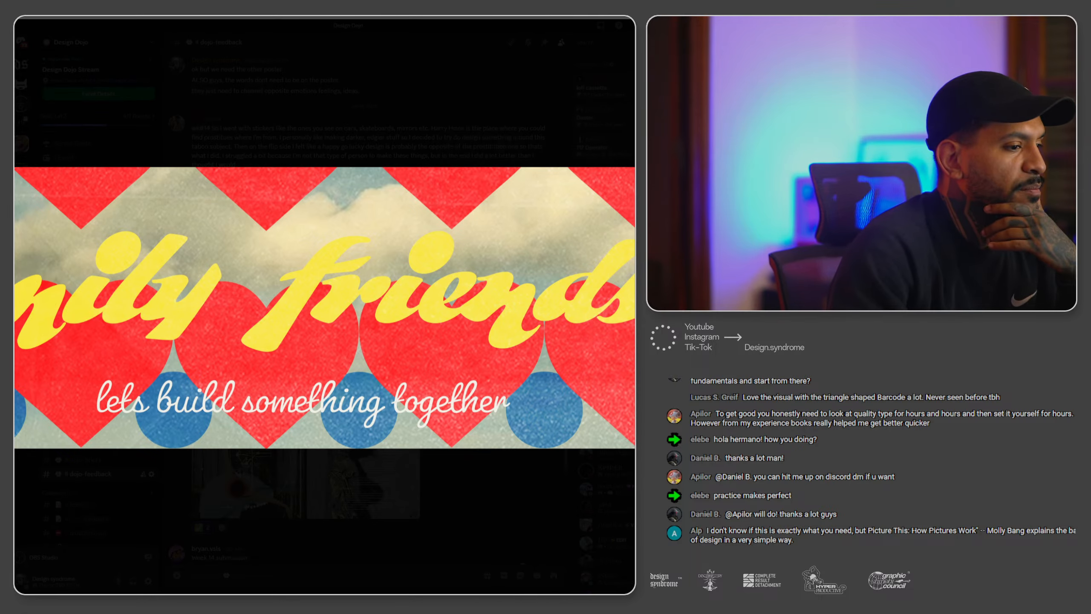
click(606, 144)
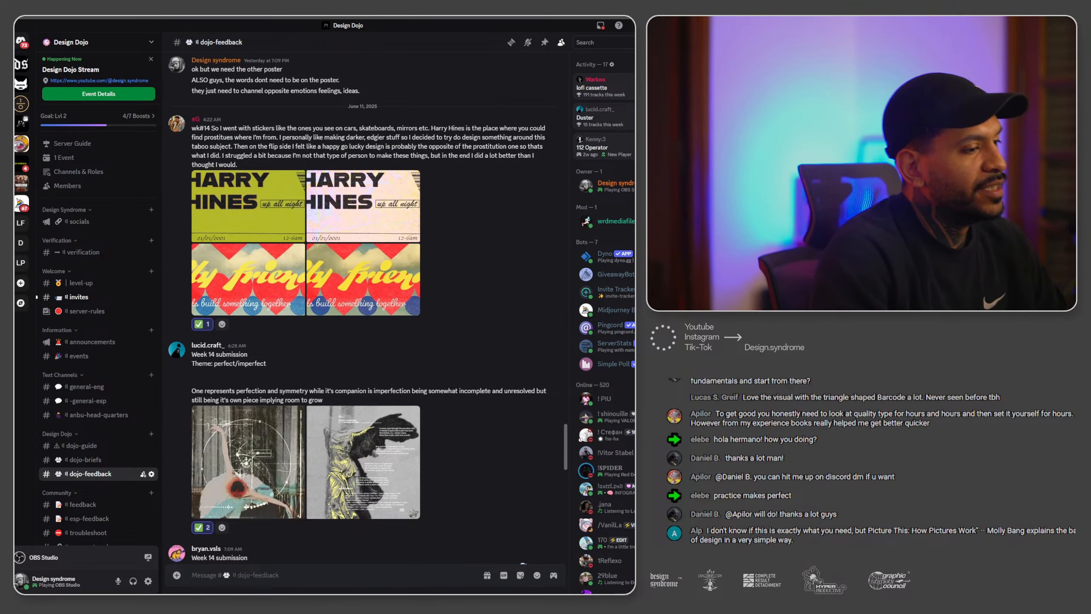
key(alt+Tab)
key(alt+Left)
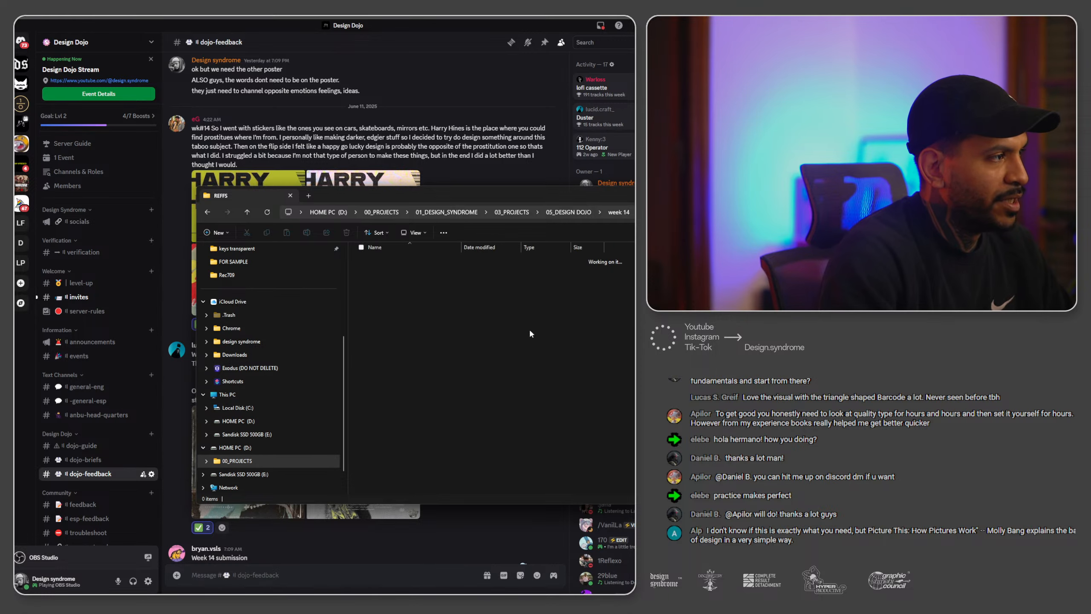
double_click(388, 267)
Place FFFV1.jpg and the Harry Hines v1.4 image in the Photoshop document, with the Harry Hines banner just below the family friends banner.
drag(374, 290, 460, 234)
key(alt+Tab)
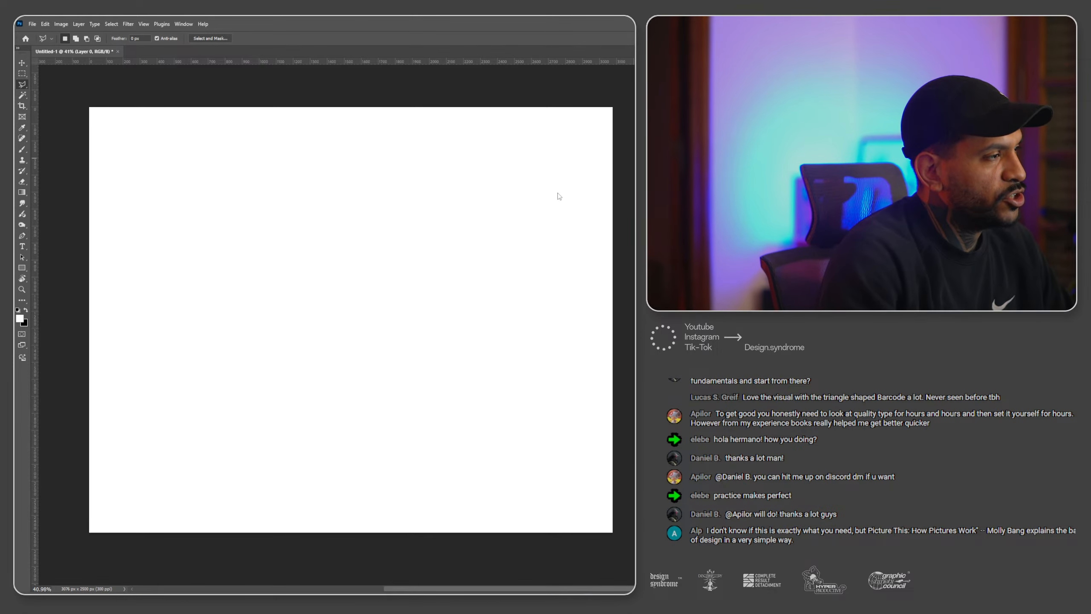
drag(560, 196, 556, 190)
key(Return)
drag(430, 296, 443, 475)
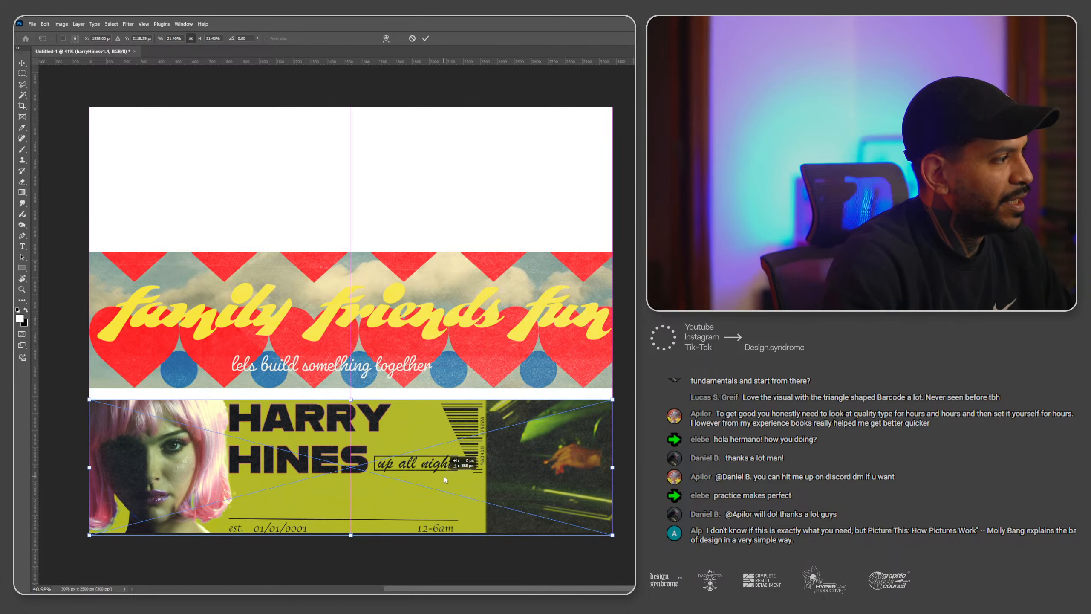
key(Return)
Scale both banners together to about 80% and centre them on the white canvas.
shift+click(523, 356)
key(ctrl+t)
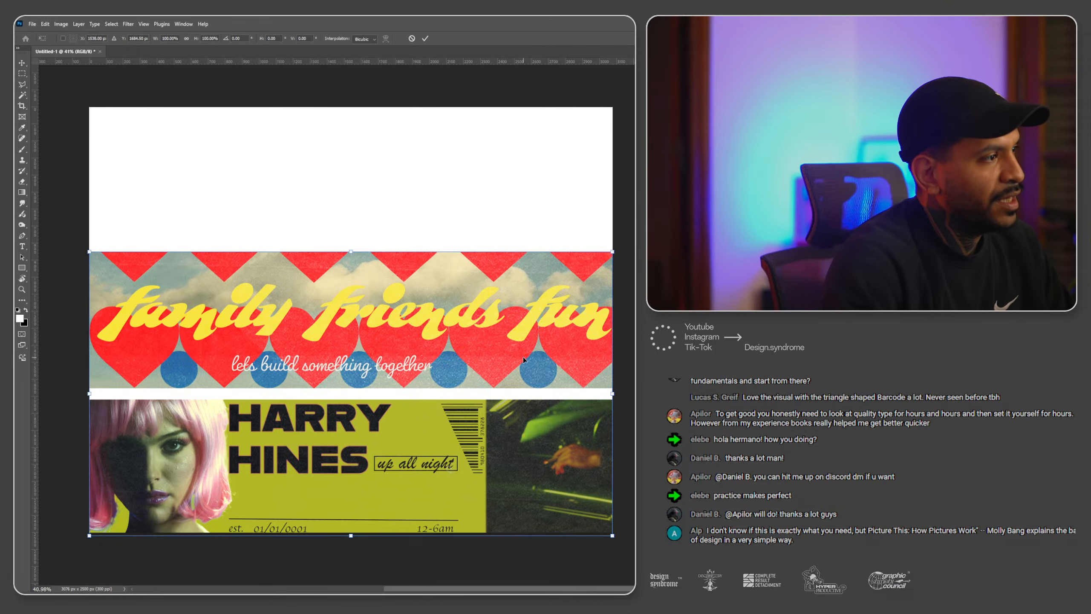
drag(523, 357, 591, 202)
drag(615, 165, 563, 194)
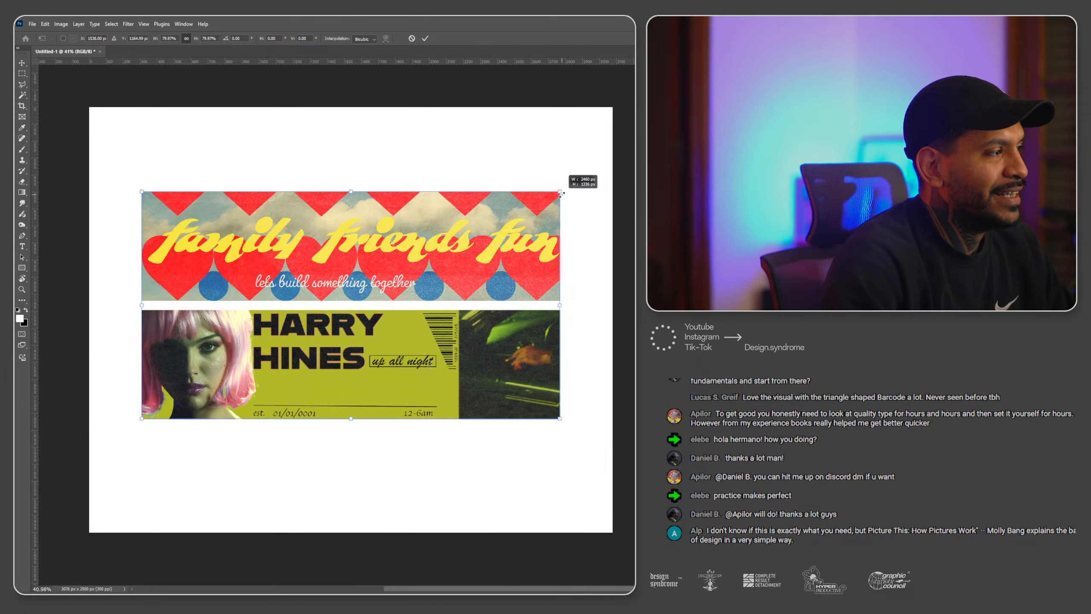
scroll(433, 237, up, 1)
key(Return)
Examine the family friends fun and Harry Hines banners, comparing their typography, imagery and layout.
scroll(422, 245, up, 4)
scroll(422, 246, right, 2)
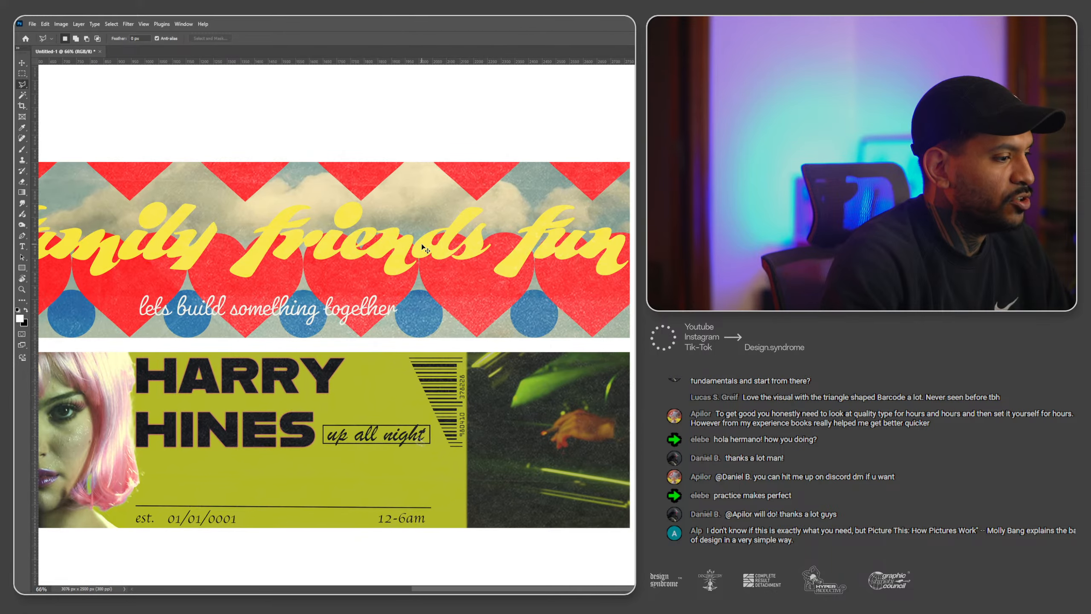
scroll(422, 247, down, 2)
scroll(422, 248, left, 3)
scroll(423, 249, down, 2)
scroll(423, 248, right, 2)
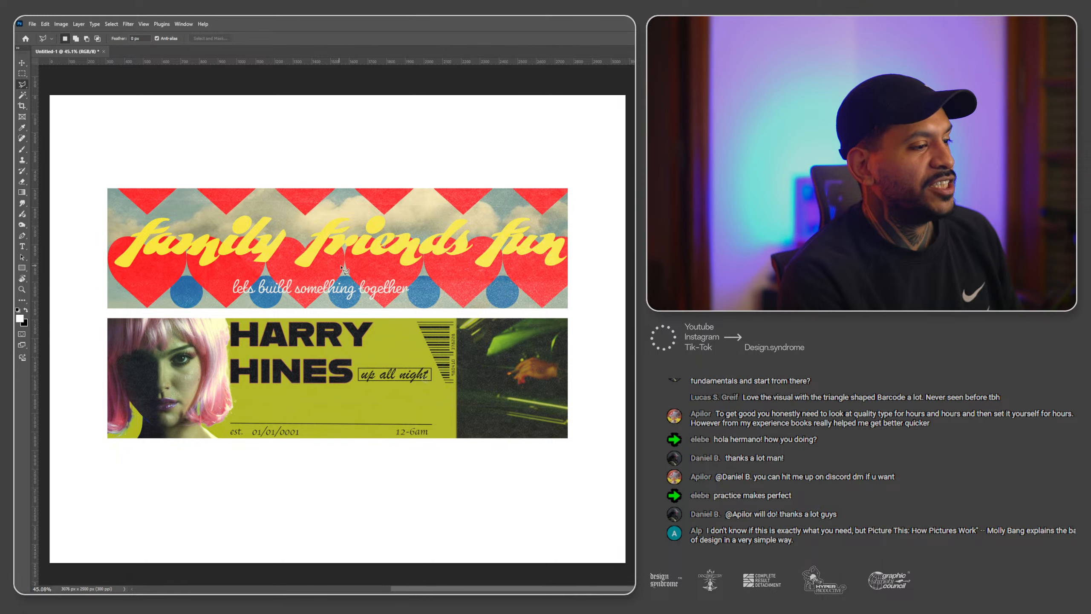
scroll(332, 226, up, 2)
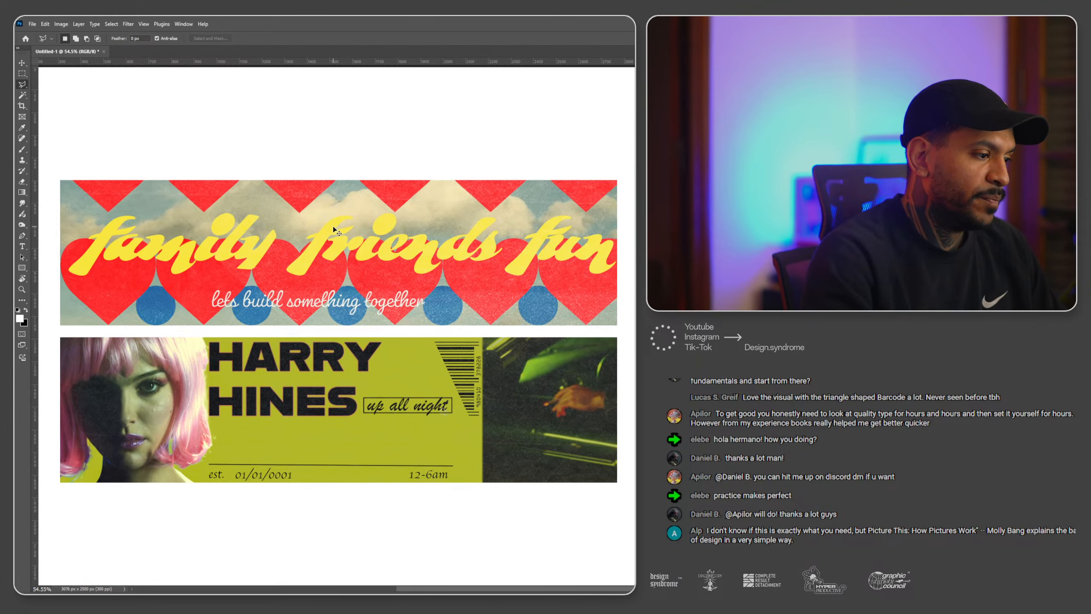
scroll(337, 229, down, 1)
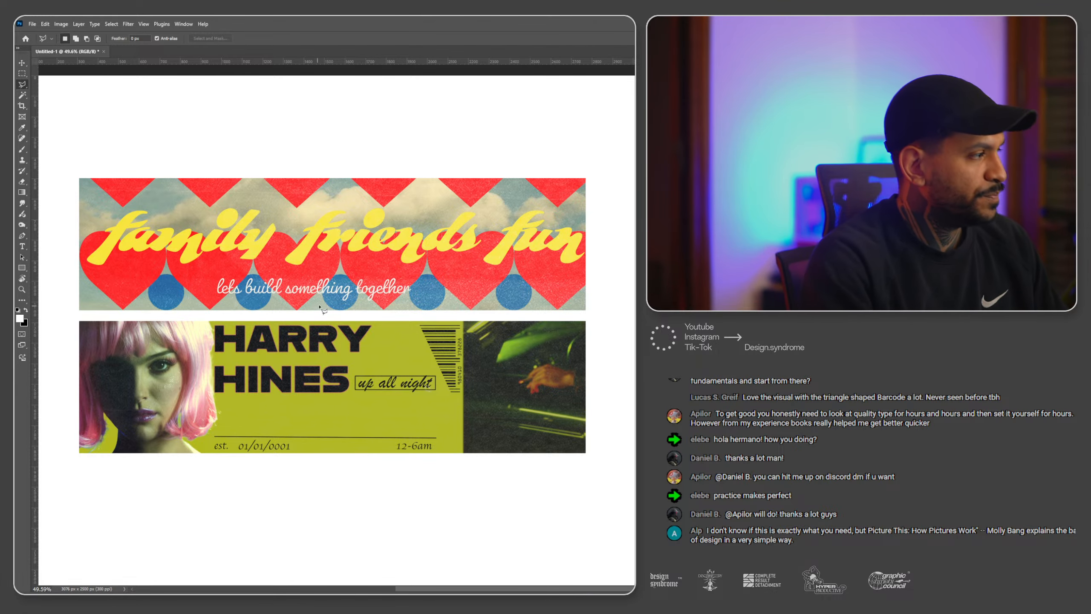
scroll(296, 351, up, 2)
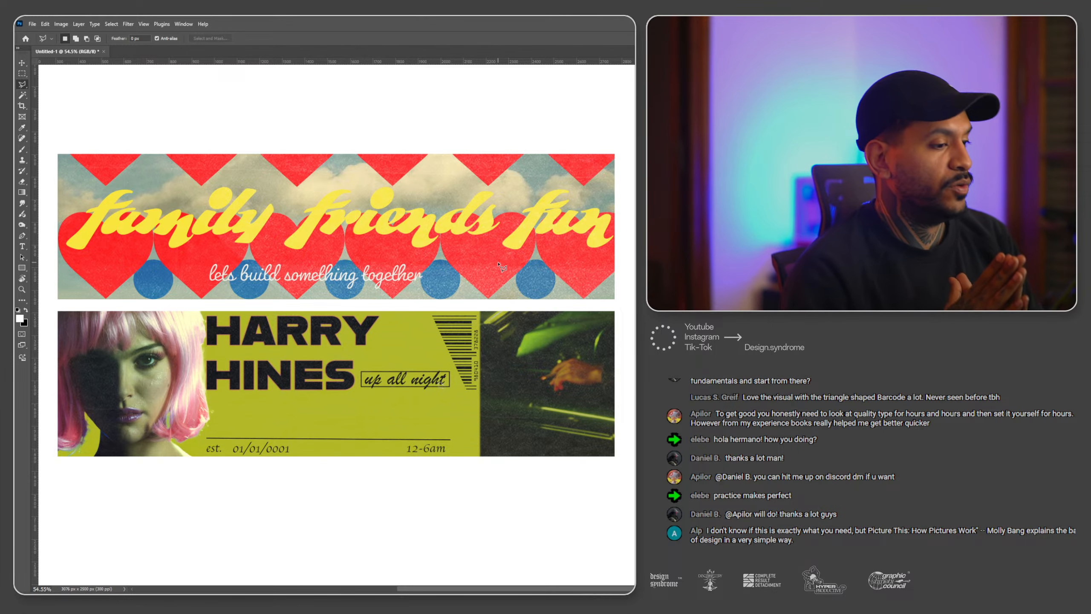
scroll(608, 340, down, 2)
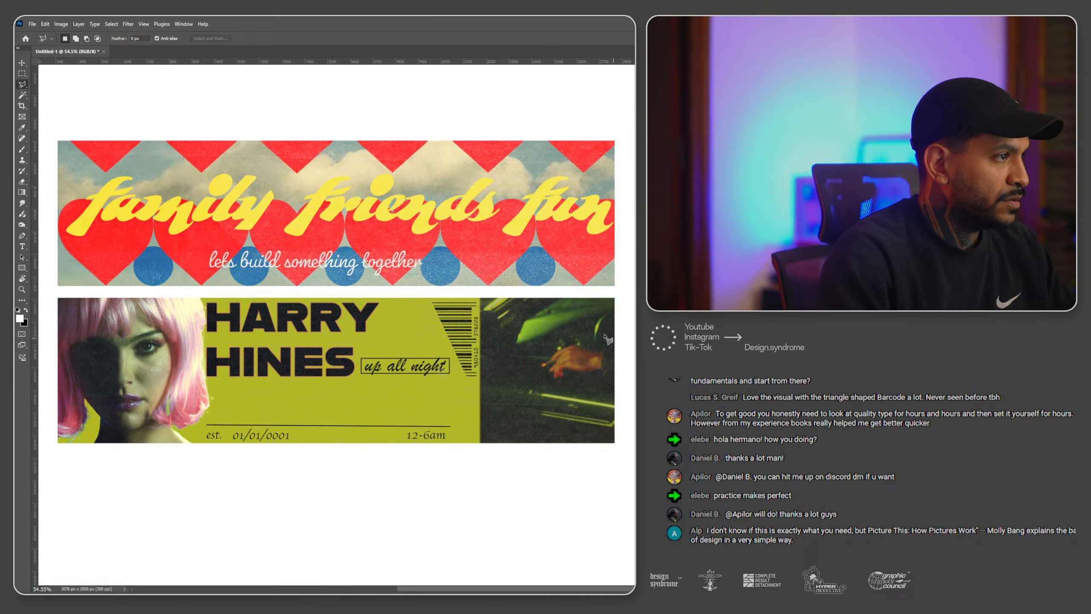
scroll(558, 310, left, 3)
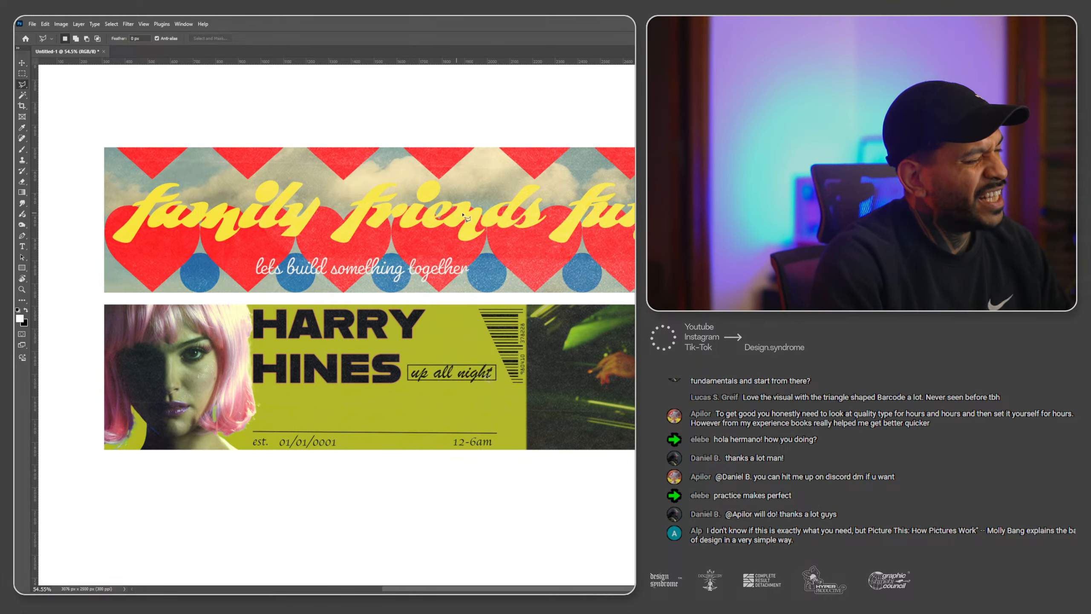
scroll(467, 217, up, 2)
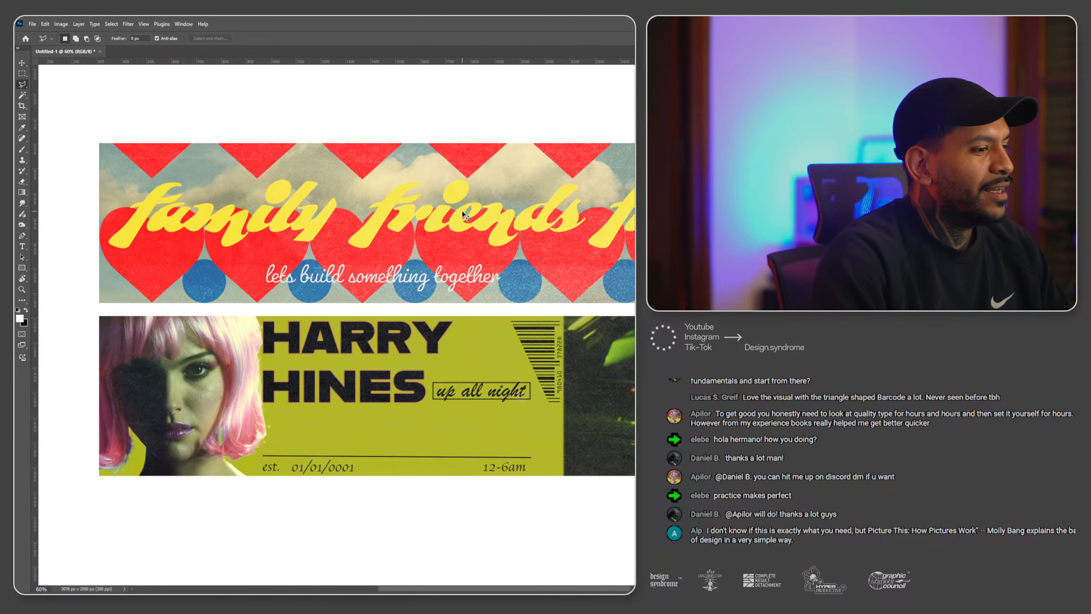
scroll(465, 216, down, 3)
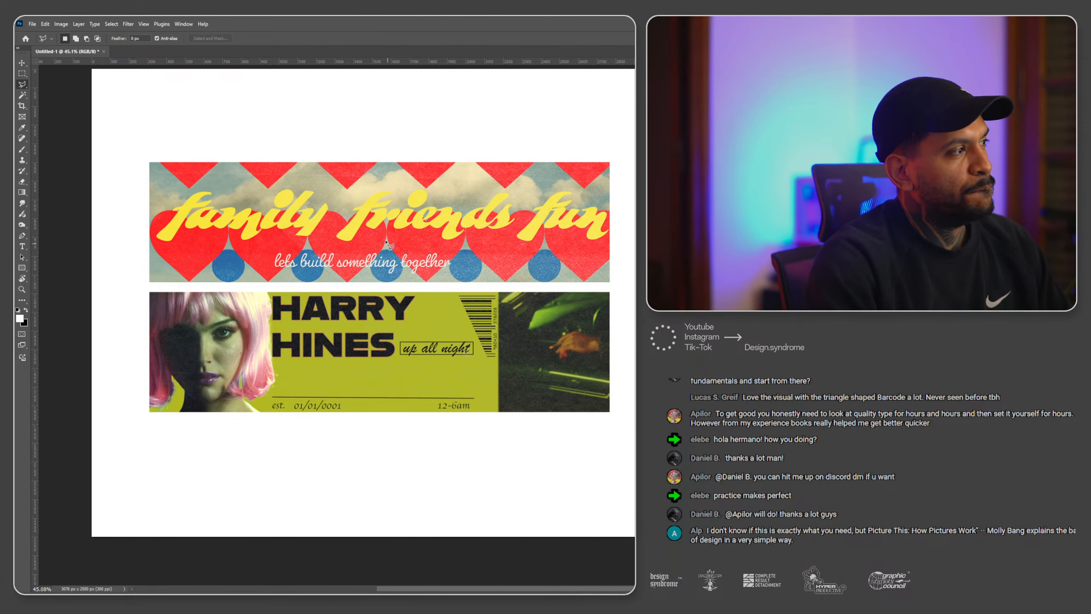
scroll(354, 234, up, 3)
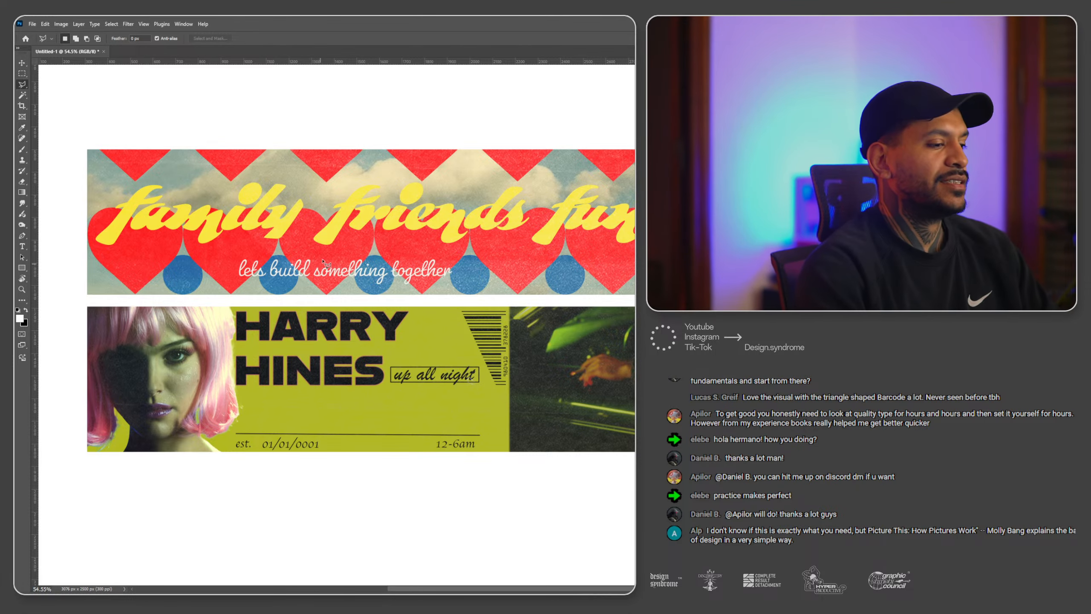
scroll(350, 306, up, 1)
scroll(359, 311, down, 1)
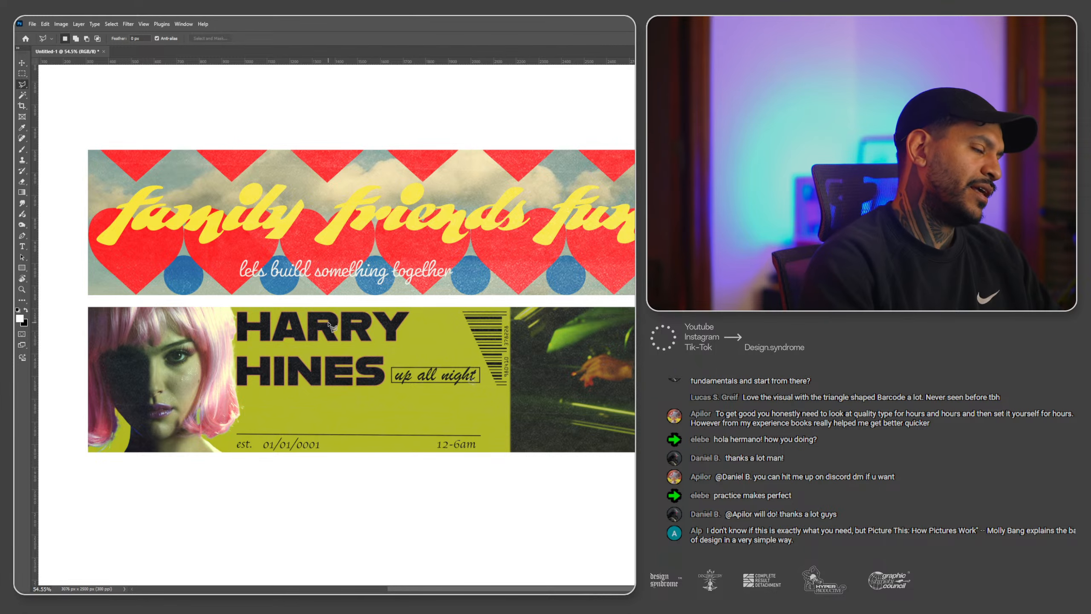
scroll(341, 310, up, 1)
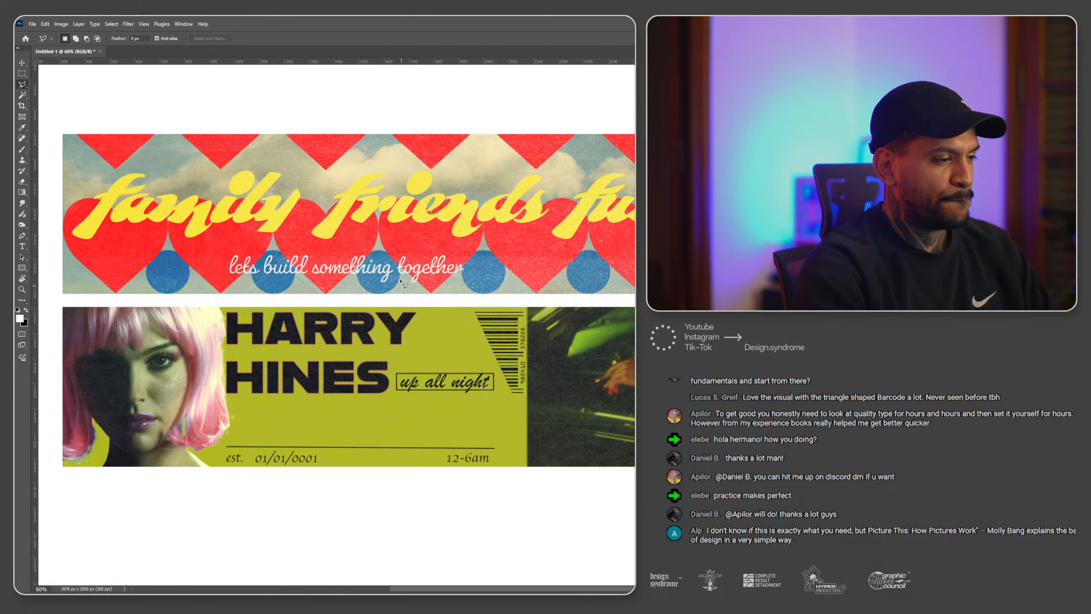
scroll(259, 356, down, 1)
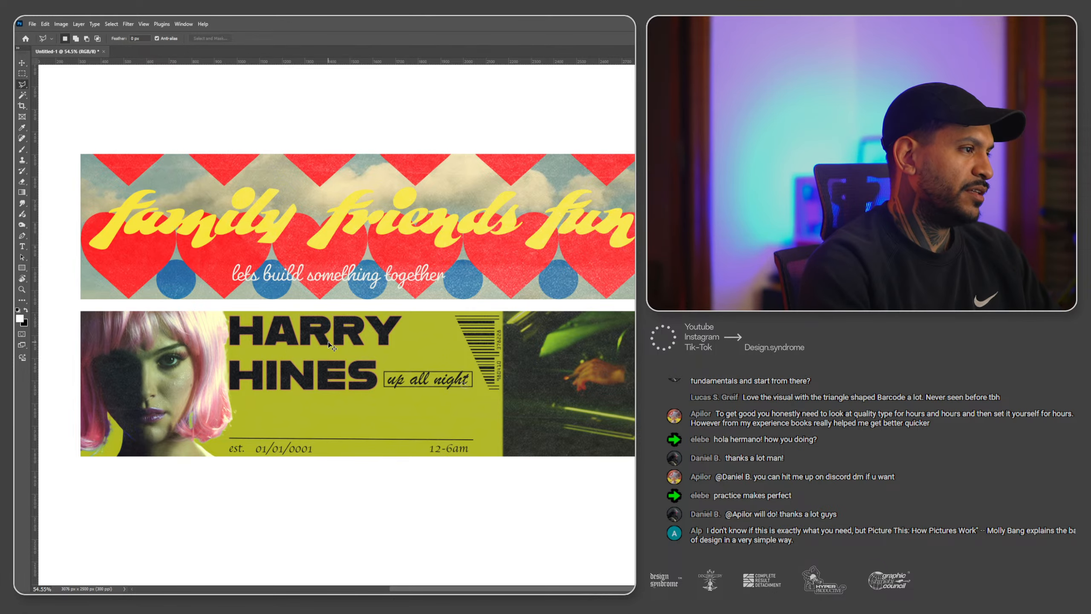
scroll(331, 347, up, 1)
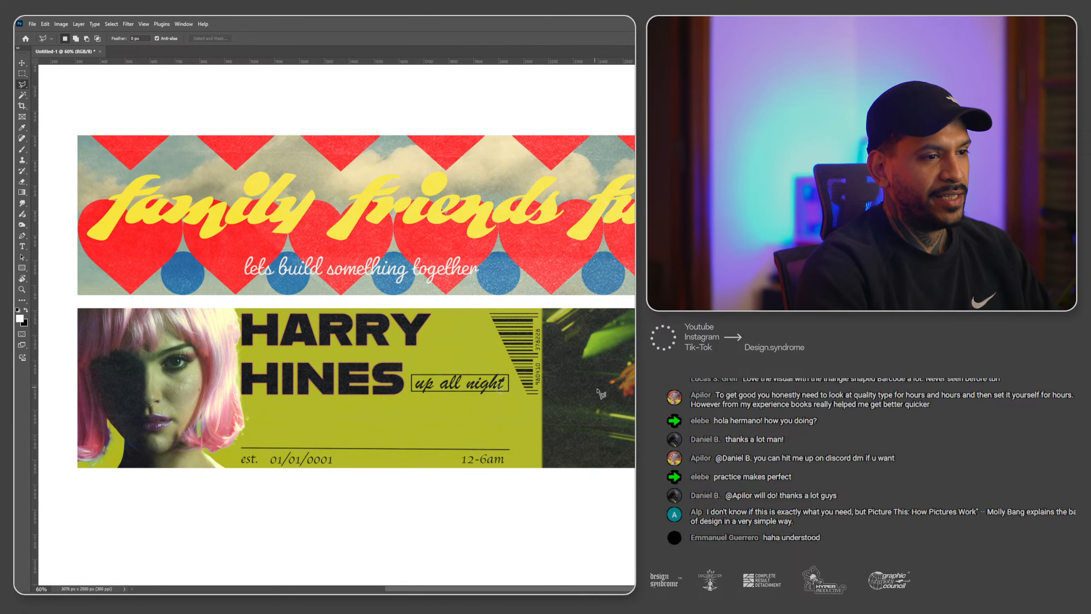
scroll(447, 373, up, 1)
scroll(460, 384, down, 1)
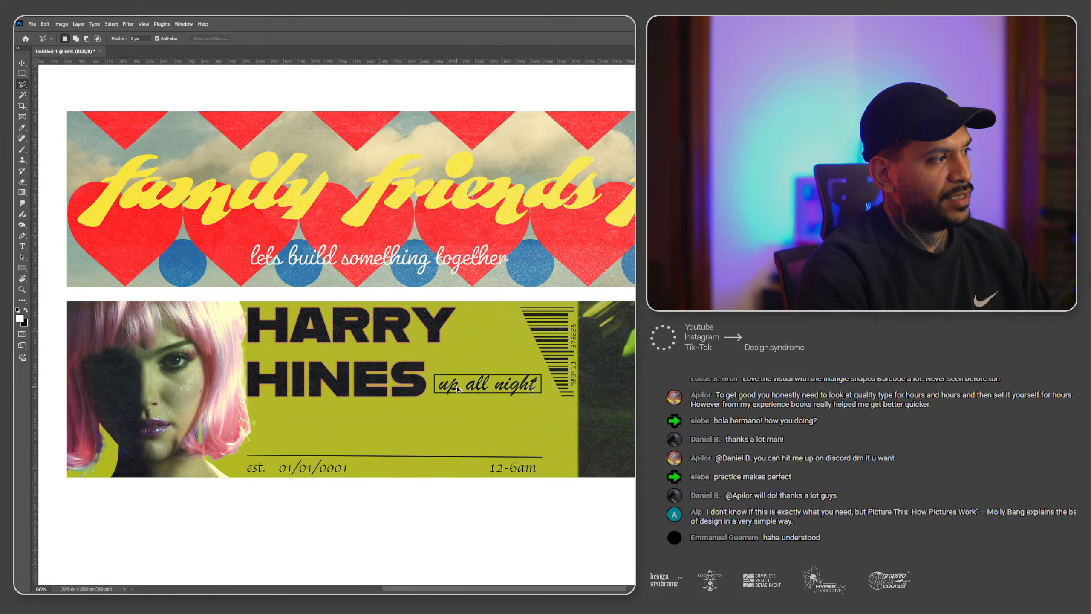
scroll(446, 388, up, 1)
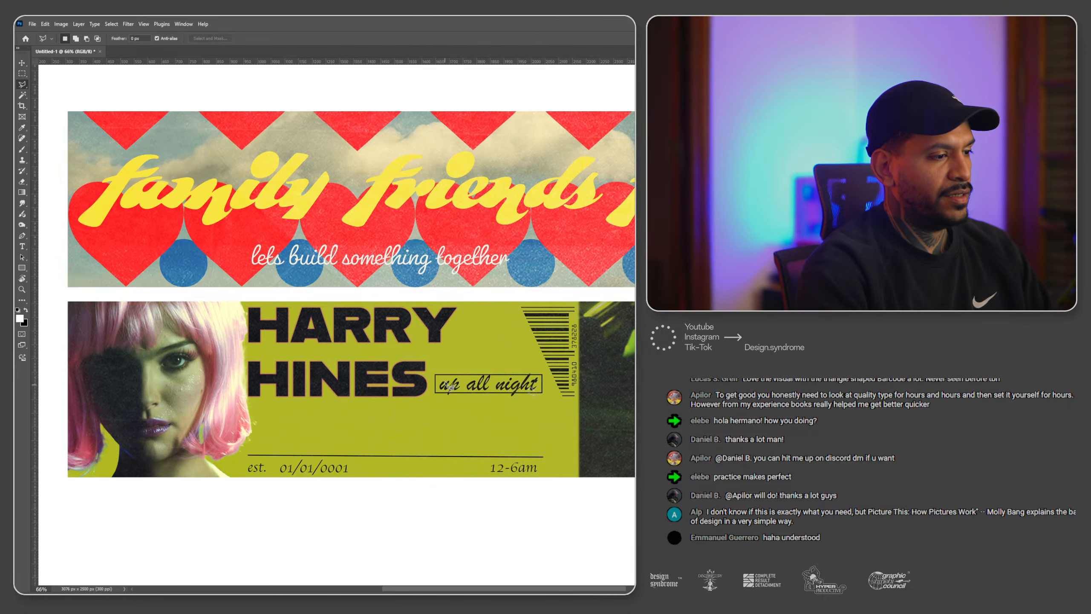
scroll(353, 347, down, 1)
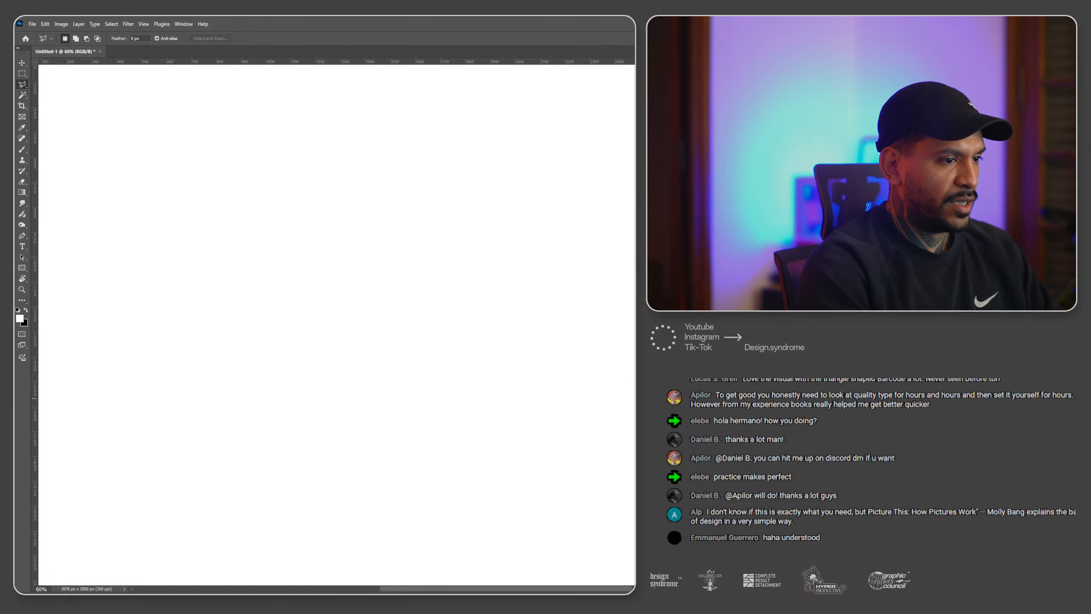
Switch to Discord and find the reuploaded week 14 "Flourish & Containment" submission in the dojo-feedback channel.
key(alt+Tab)
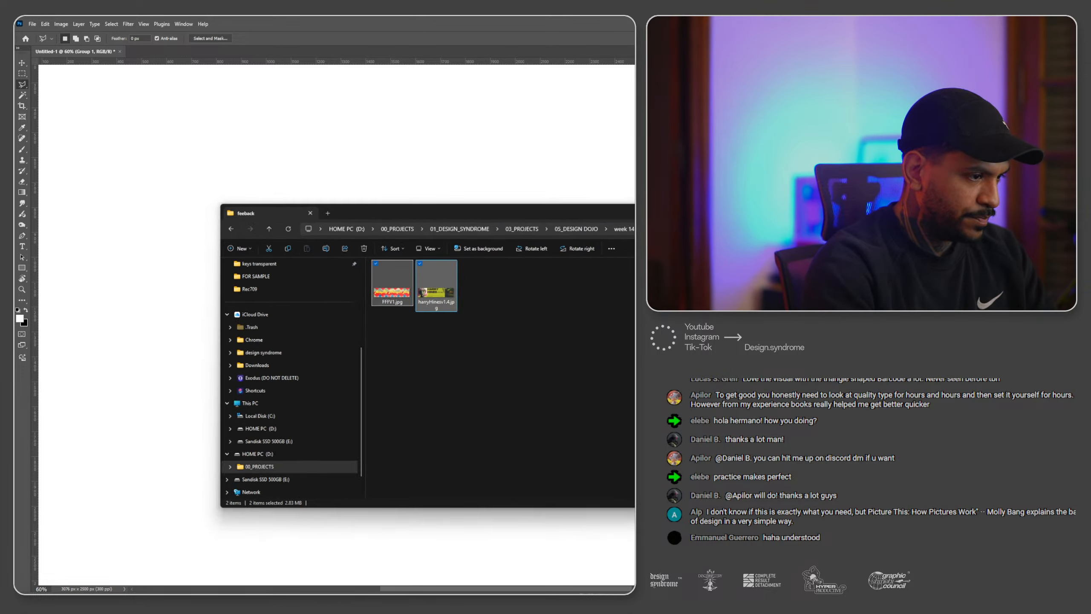
key(alt+Tab)
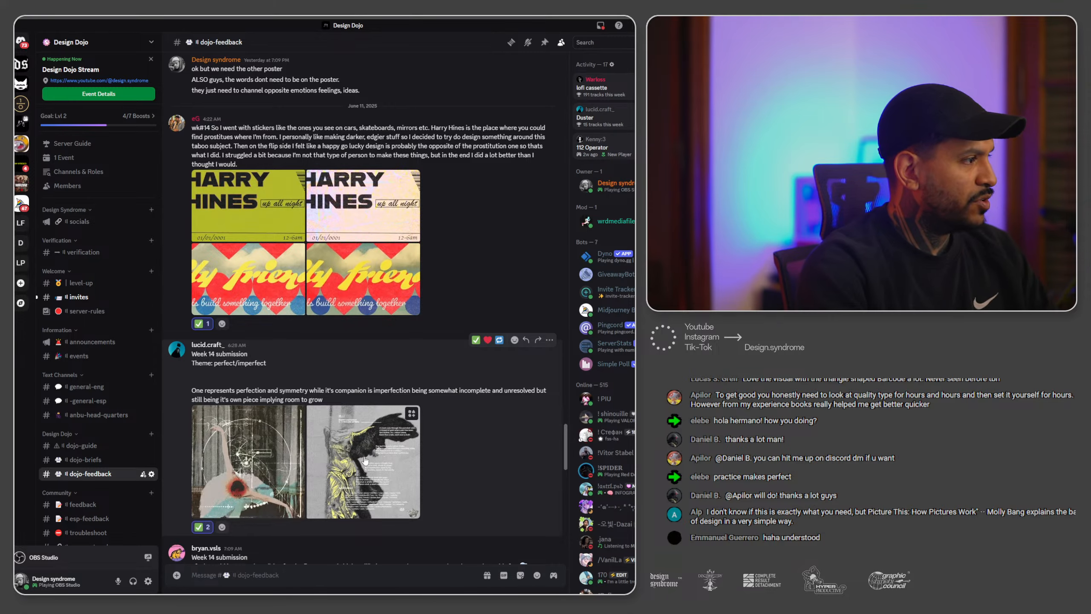
scroll(365, 460, down, 15)
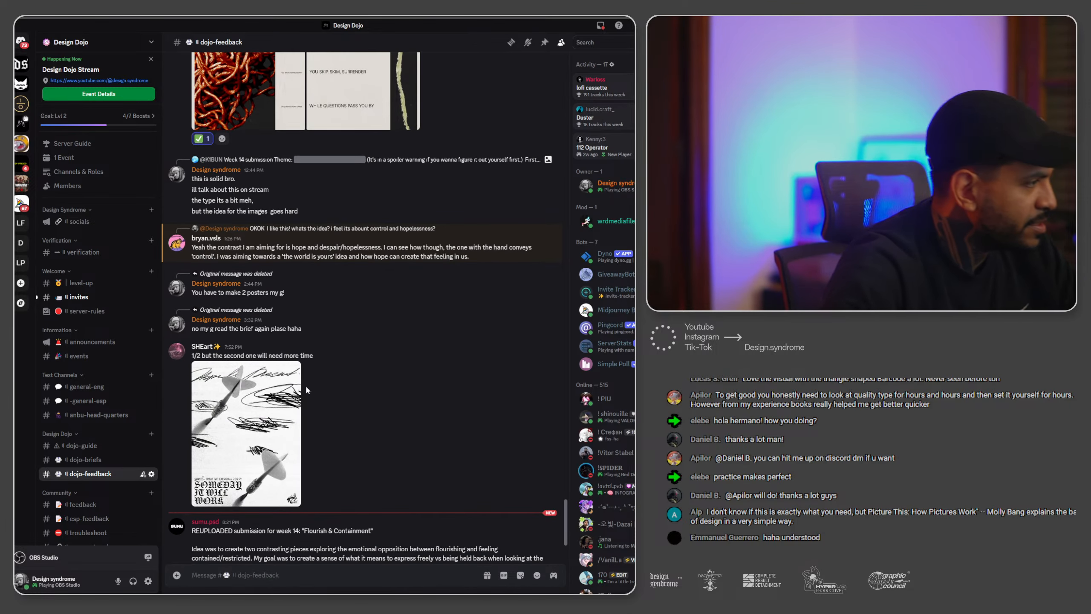
scroll(307, 389, down, 3)
scroll(347, 379, up, 1)
scroll(347, 379, down, 1)
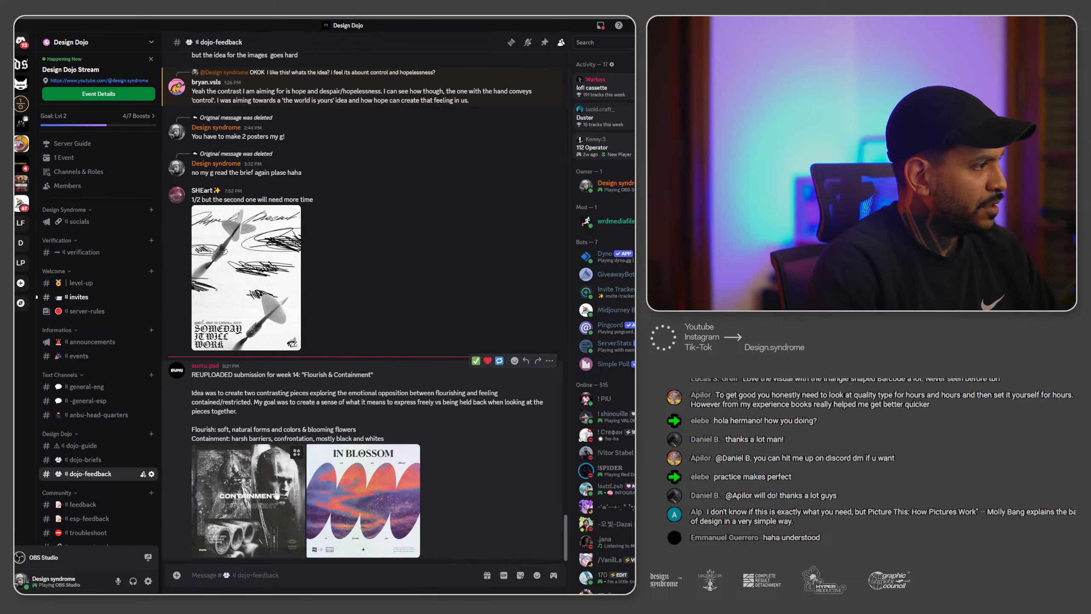
drag(192, 368, 223, 365)
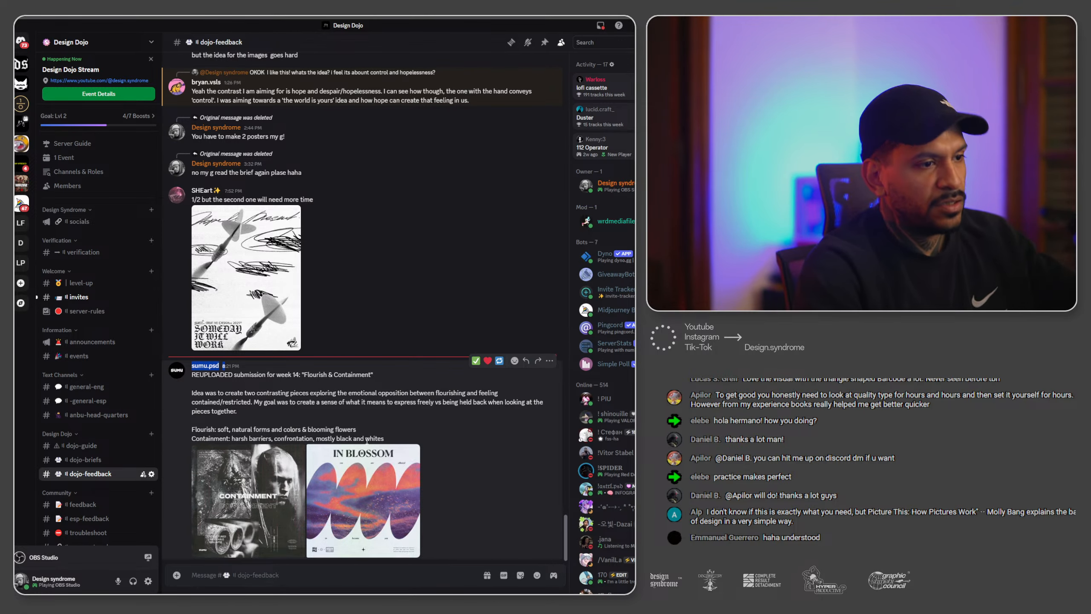
scroll(439, 450, up, 15)
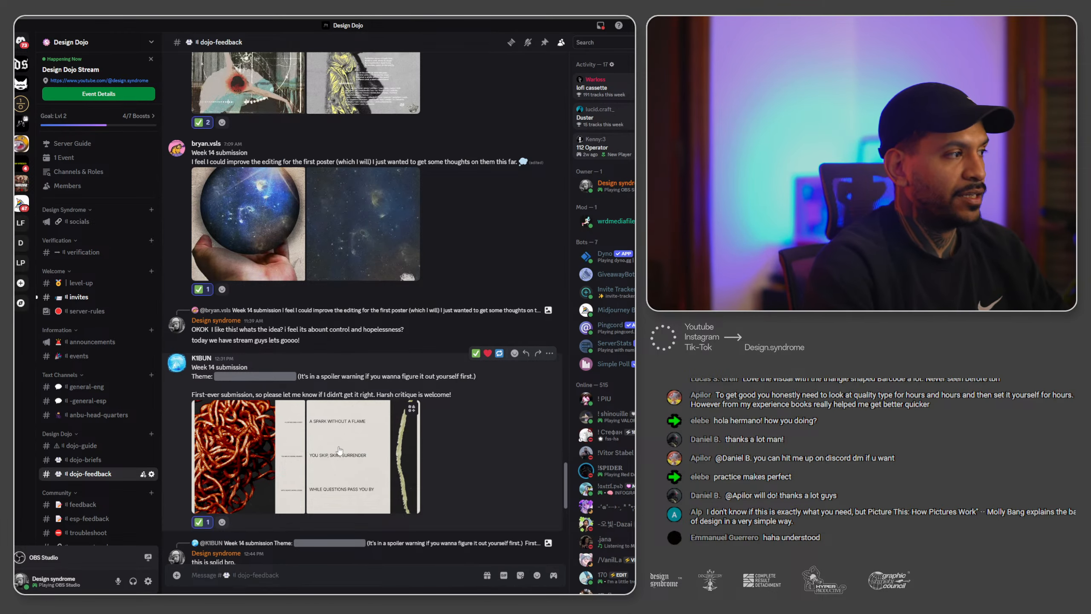
scroll(328, 452, down, 15)
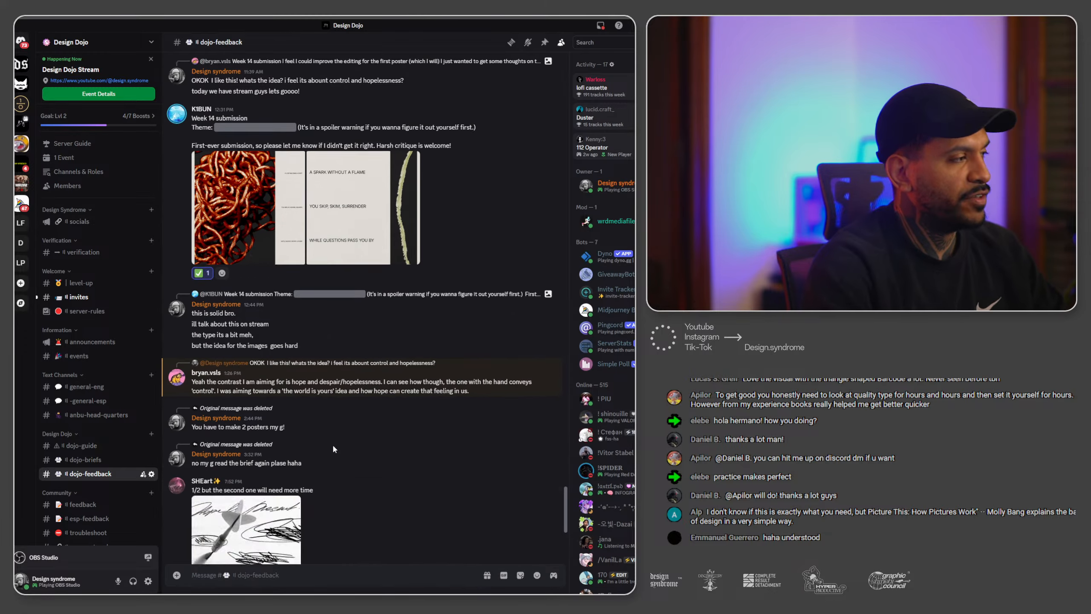
click(271, 475)
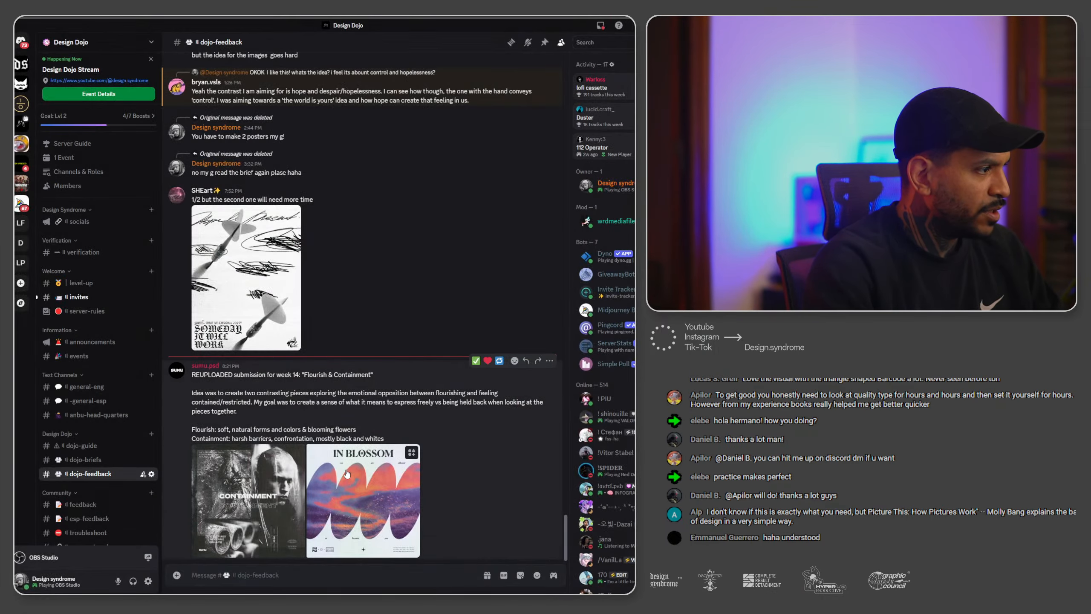
right_click(341, 472)
click(325, 472)
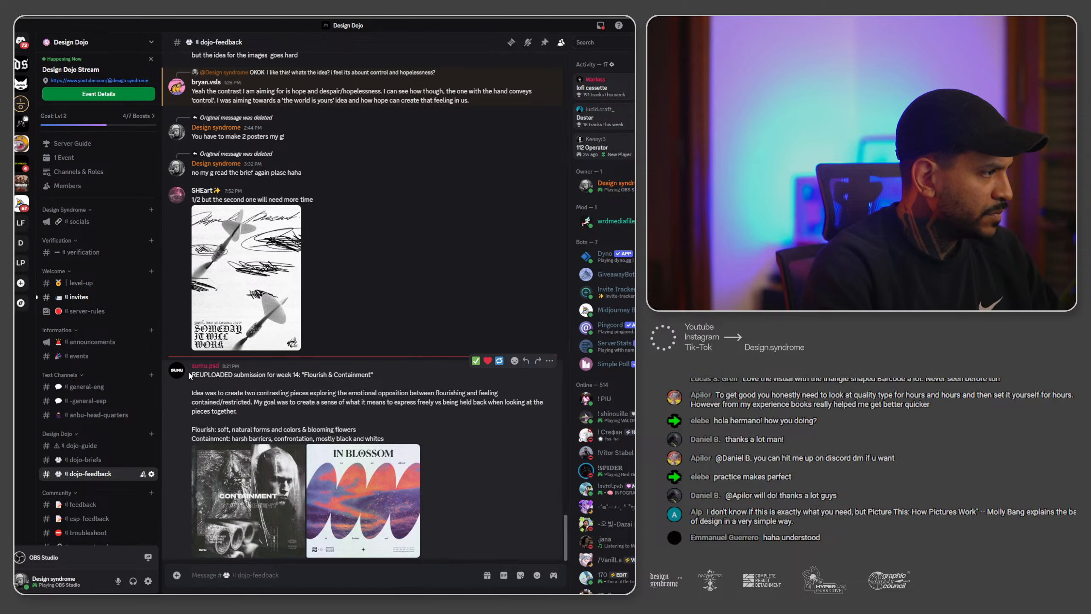
Read the submission's title, concept paragraph and the Flourish and Containment descriptions.
drag(190, 375, 362, 377)
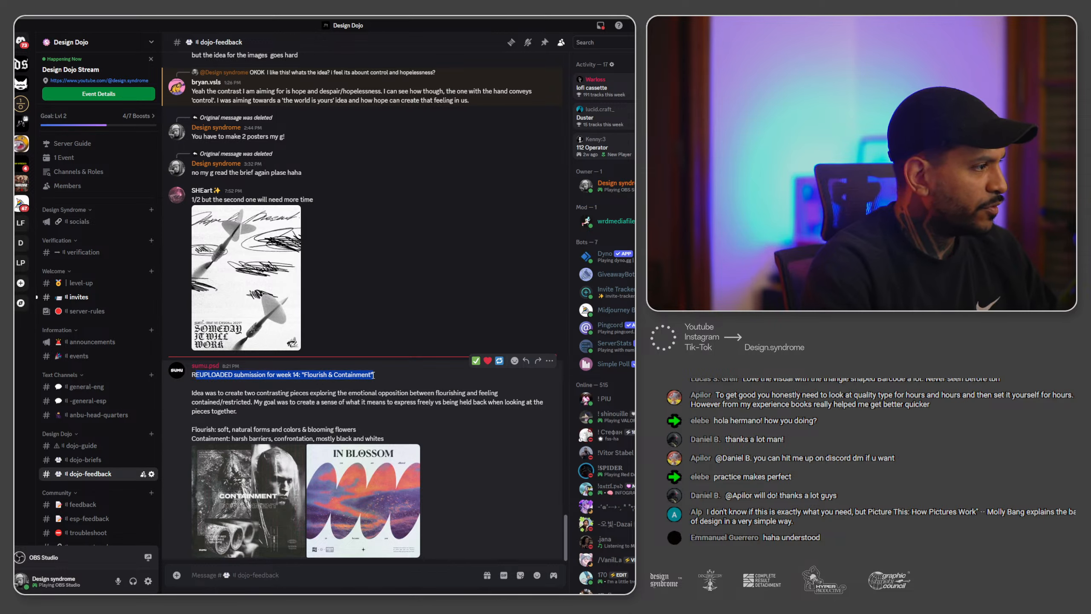
drag(194, 393, 490, 412)
click(225, 405)
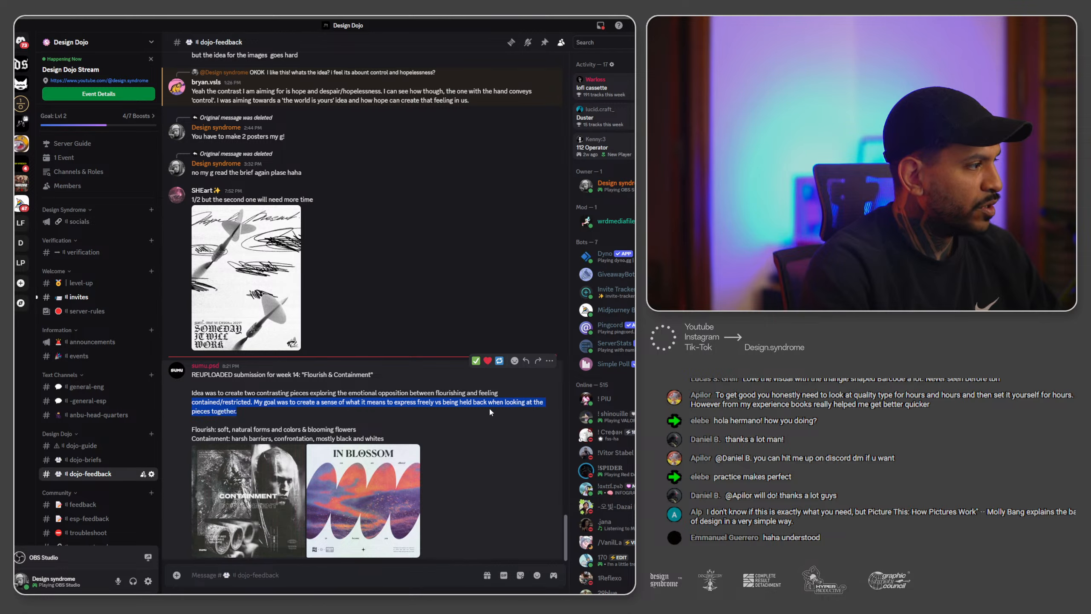
drag(192, 429, 316, 430)
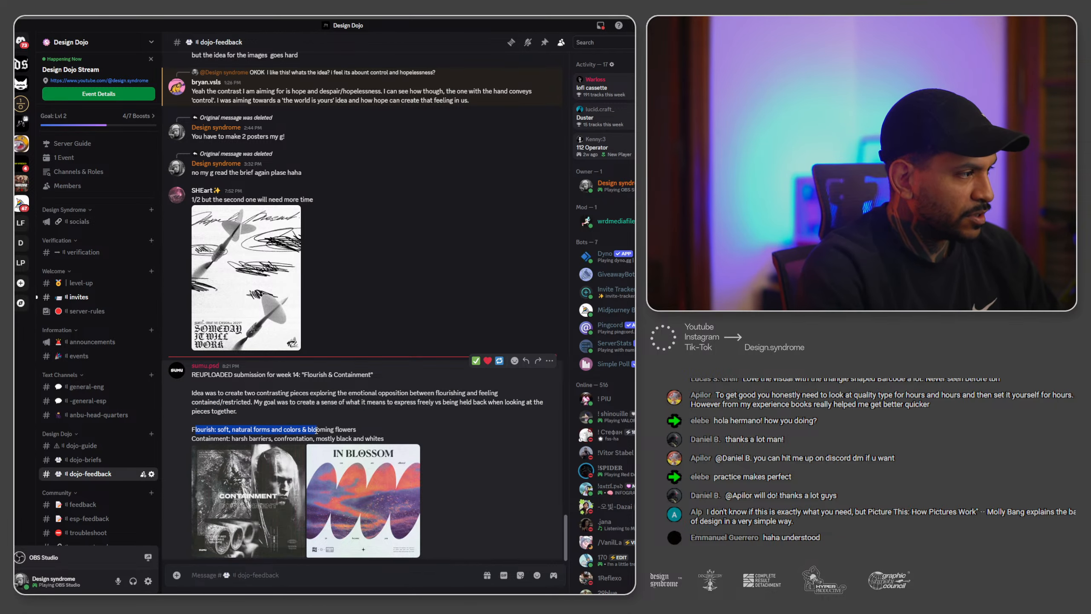
drag(239, 438, 377, 437)
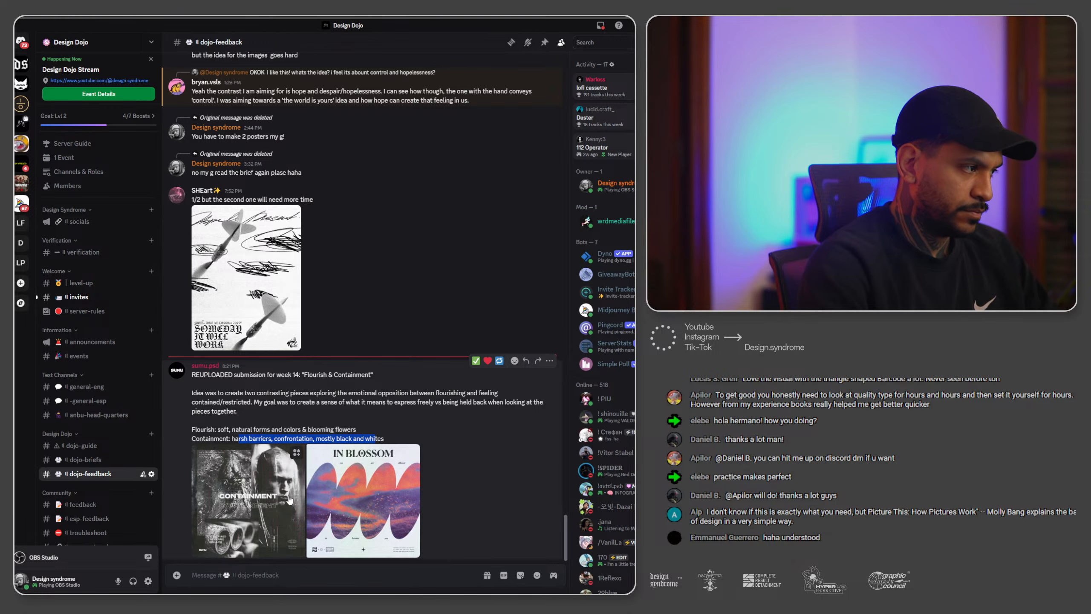
Save the submission's posters as Design-Dojo-Challenge-Week-14_Flourish.jpg and Design-Dojo-Challenge-Week-14_Containment.jpg in the week 14 feedback folder.
click(397, 479)
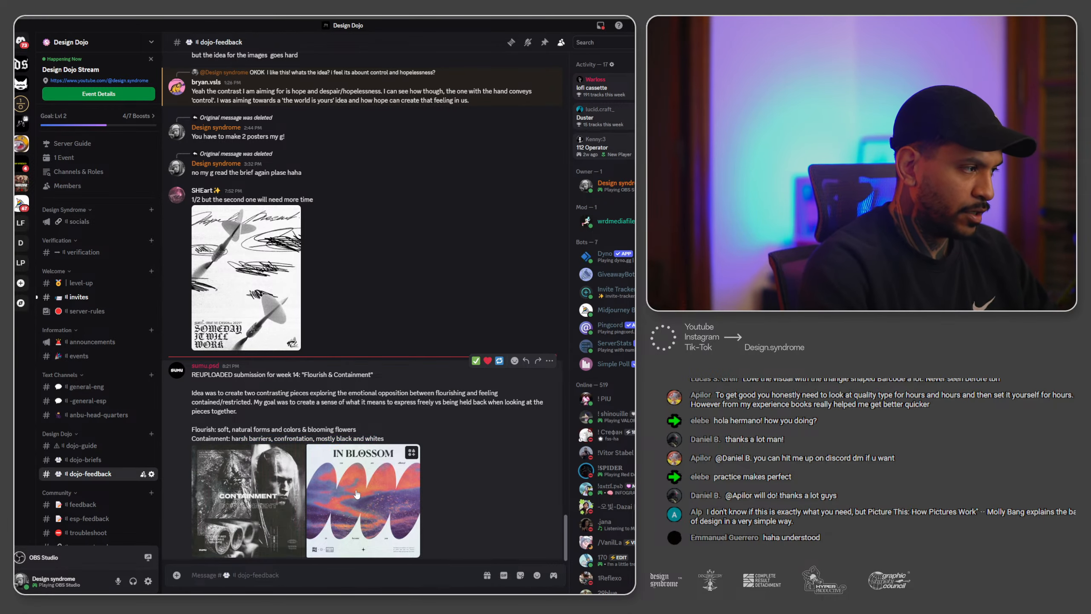
click(369, 475)
right_click(369, 475)
click(389, 495)
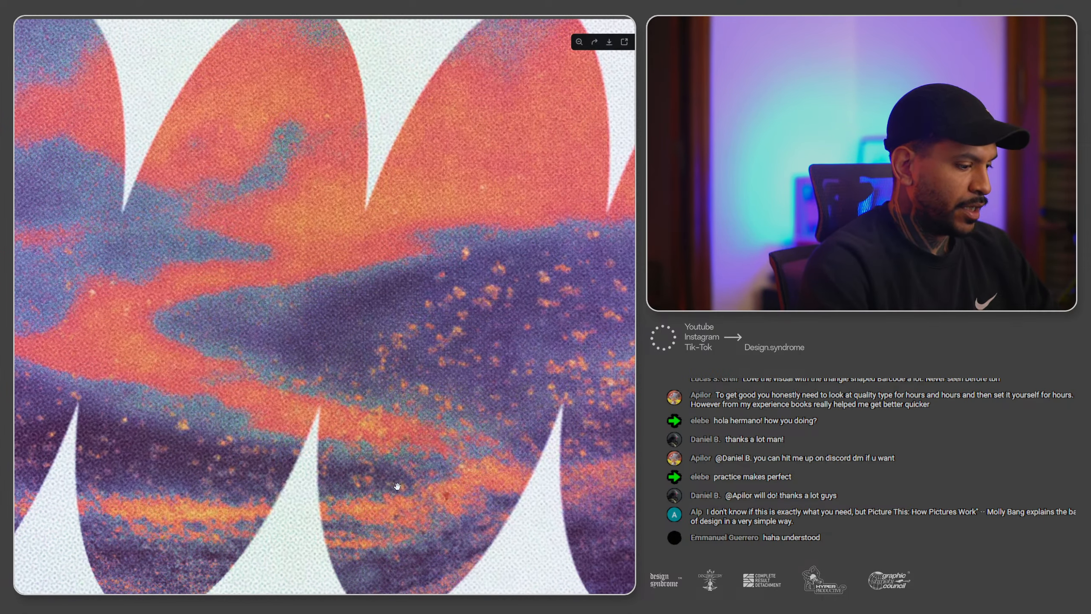
key(Return)
key(Escape)
click(587, 415)
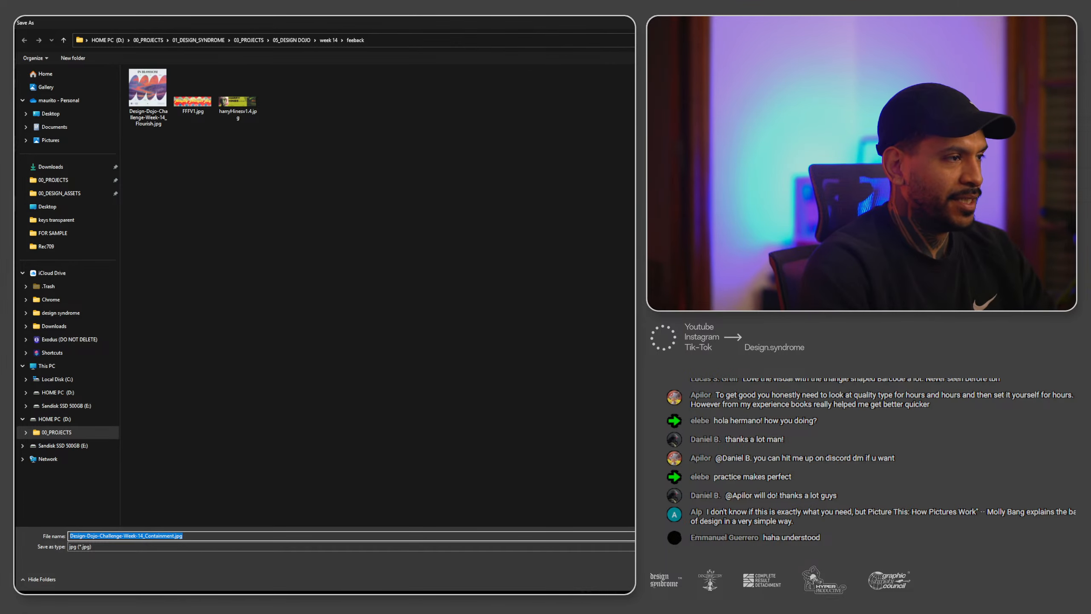
key(Return)
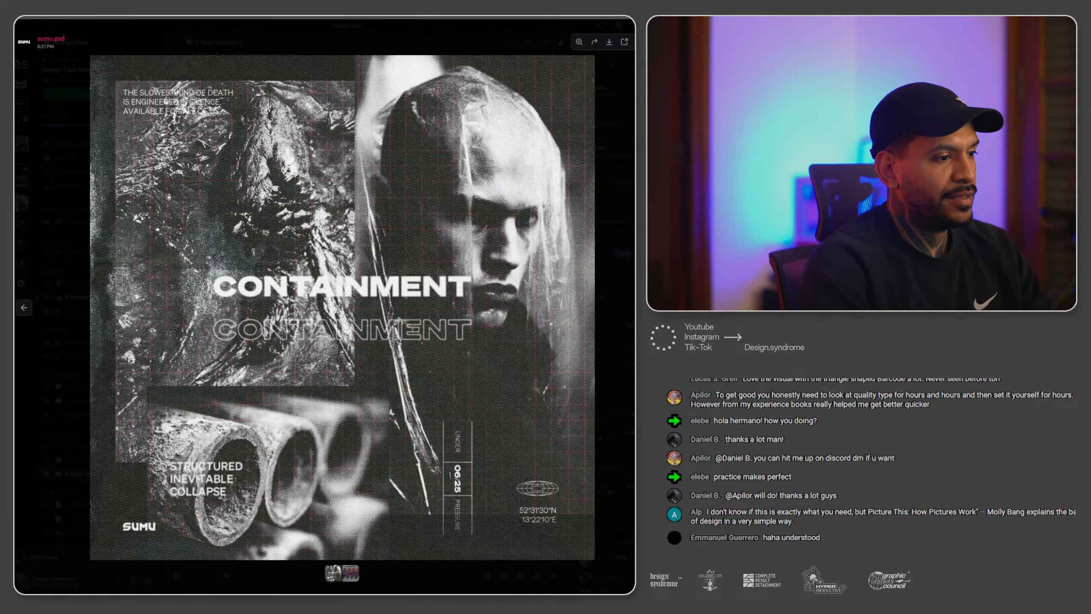
Place both posters in the Photoshop document, scale them together to about 56% and position them in the canvas's upper-left area.
key(alt+Tab)
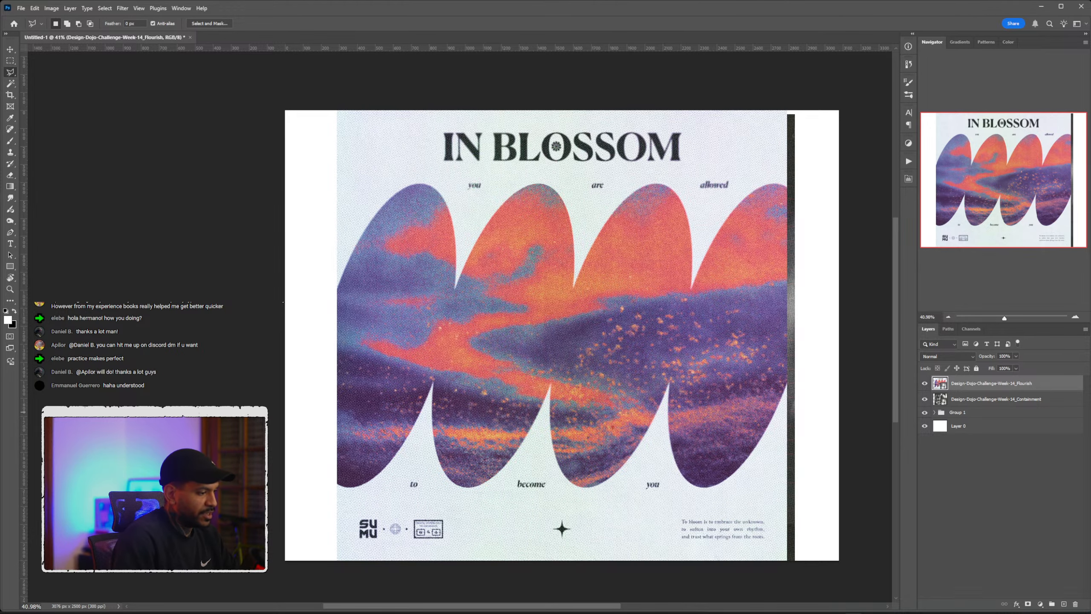
key(ctrl+t)
scroll(730, 260, down, 1)
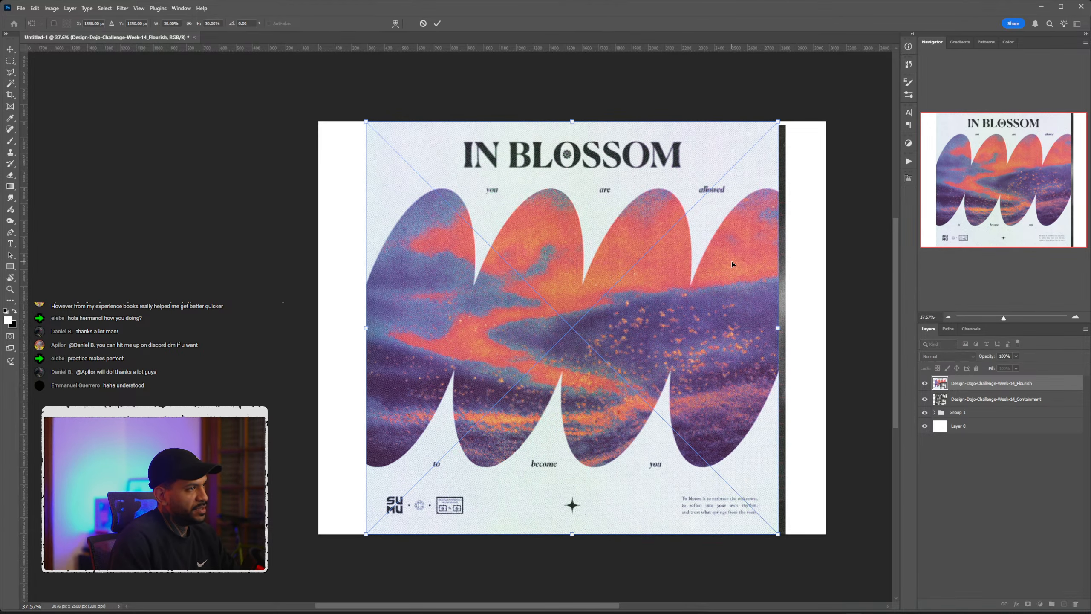
key(Escape)
shift+click(973, 399)
key(ctrl+t)
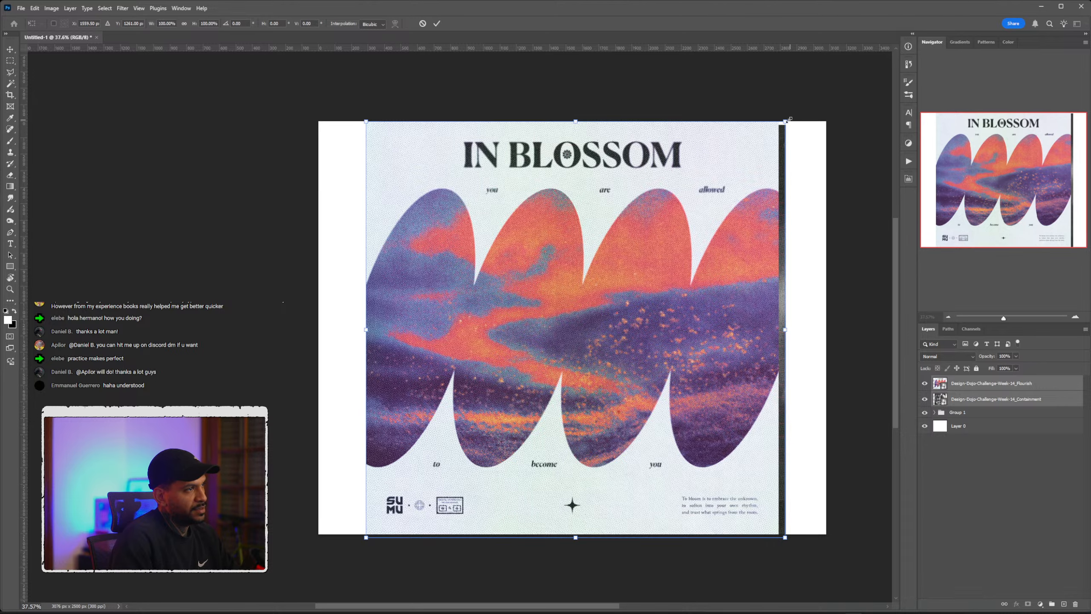
drag(789, 120, 695, 212)
drag(644, 279, 542, 235)
scroll(541, 234, right, 1)
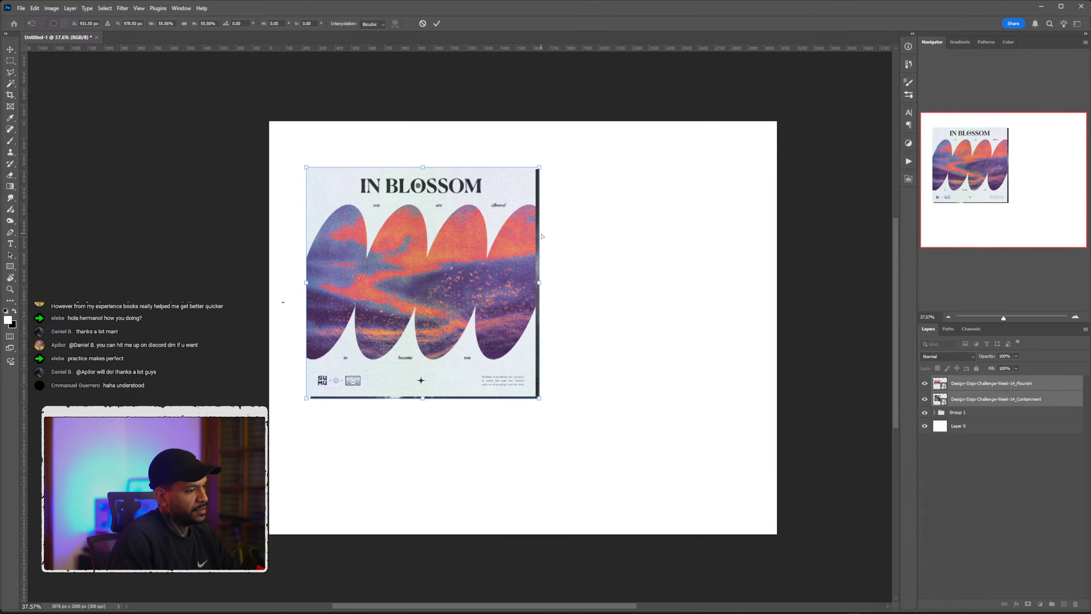
scroll(539, 238, right, 1)
scroll(532, 243, down, 1)
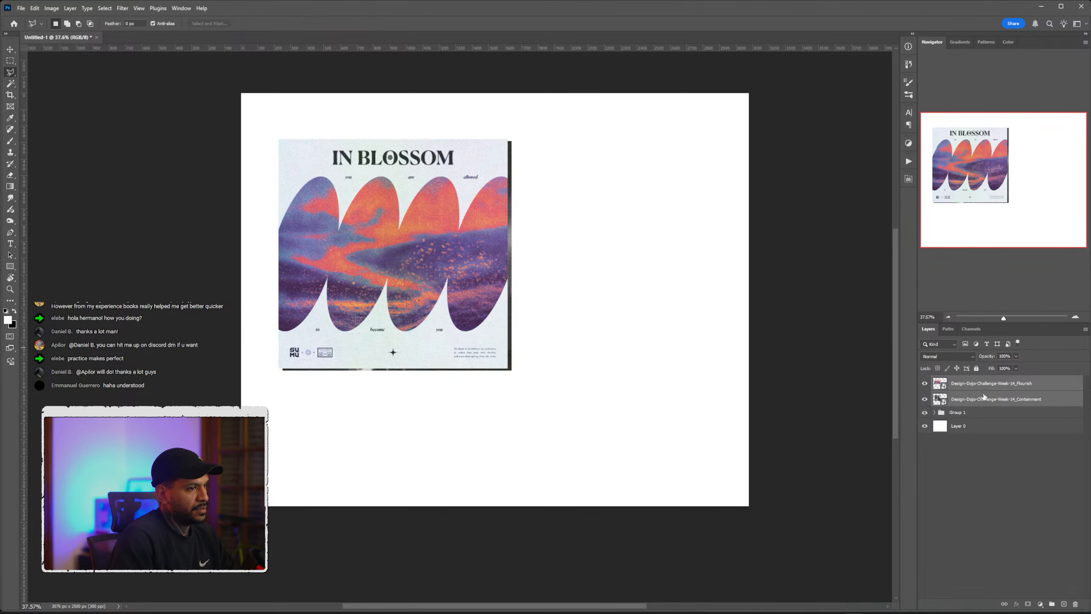
key(Return)
key(ctrl+t)
drag(456, 235, 487, 235)
key(Escape)
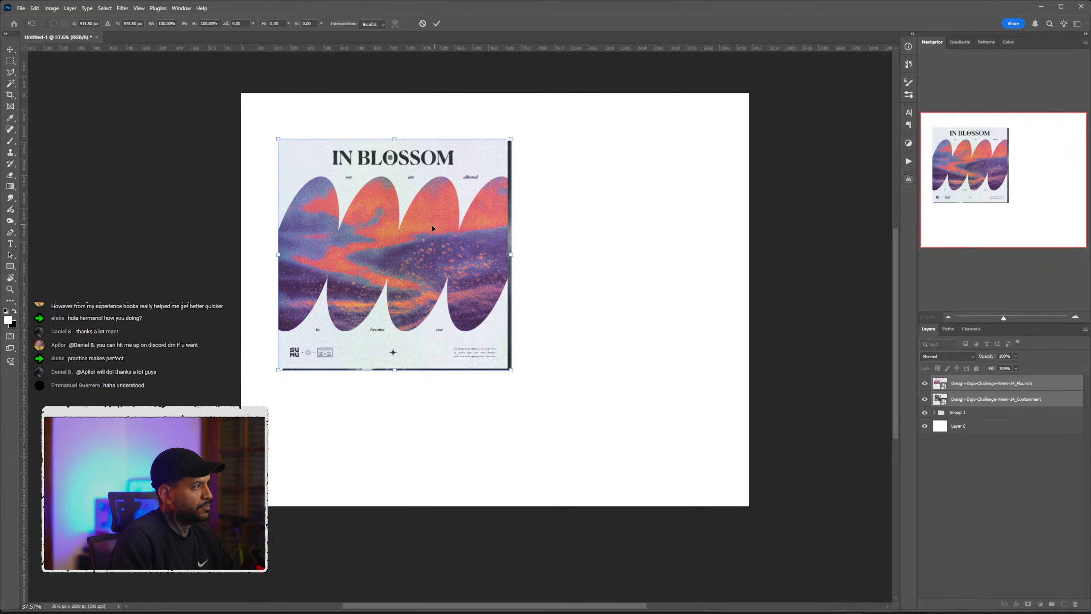
Move the Containment poster directly to the right of the In Blossom poster, level with it and leaving a narrow gap.
key(l)
click(989, 405)
key(ctrl+t)
drag(408, 232, 642, 228)
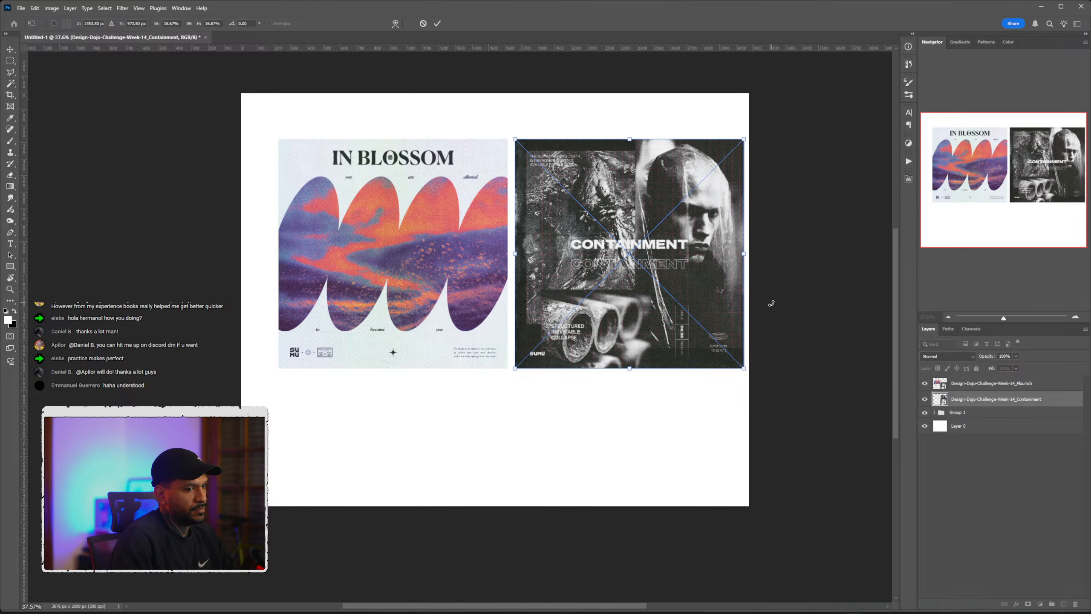
key(Return)
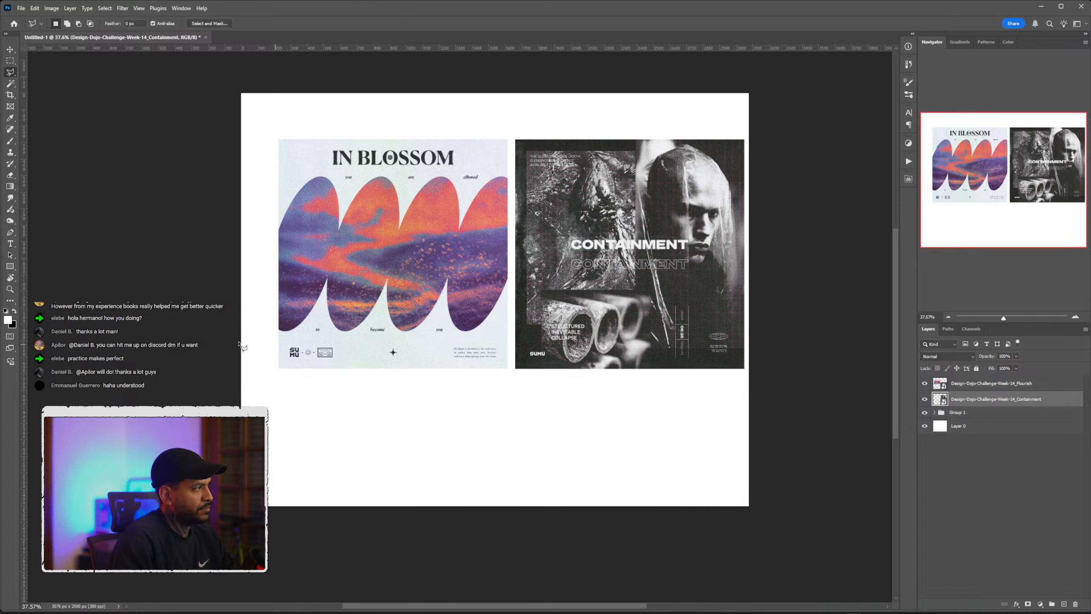
Crop the canvas to about 3363 × 1835 px, trimming its top and bottom and extending its right side.
click(10, 106)
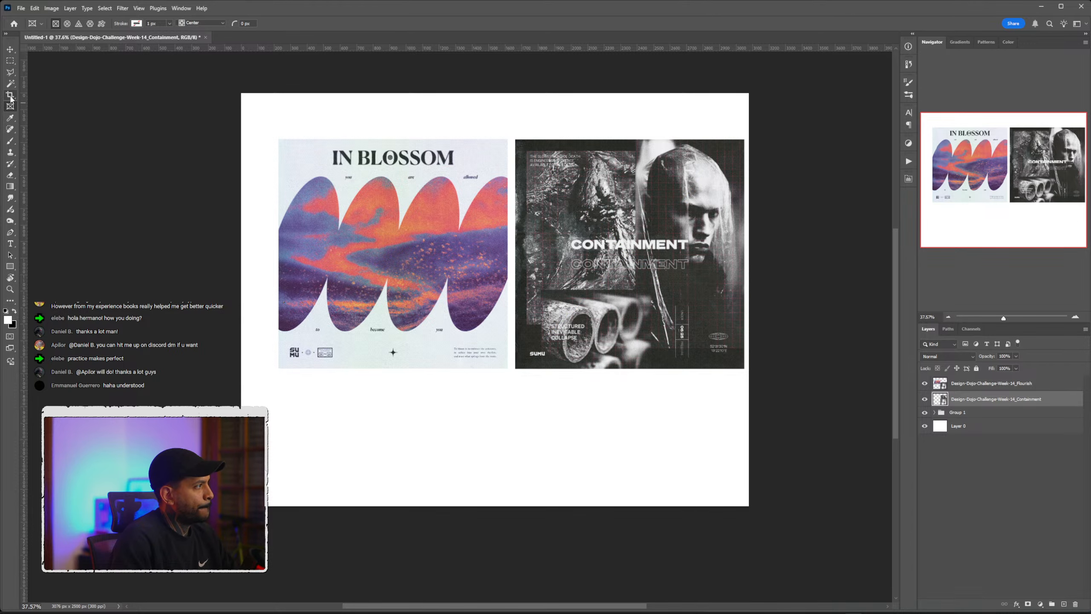
click(10, 95)
drag(533, 95, 533, 112)
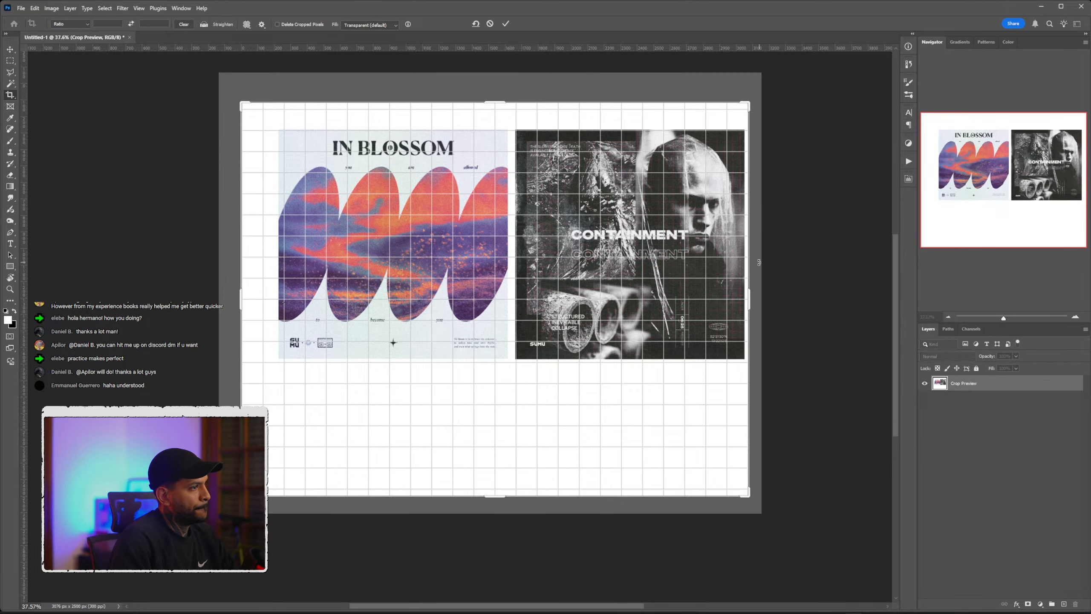
drag(750, 294, 773, 295)
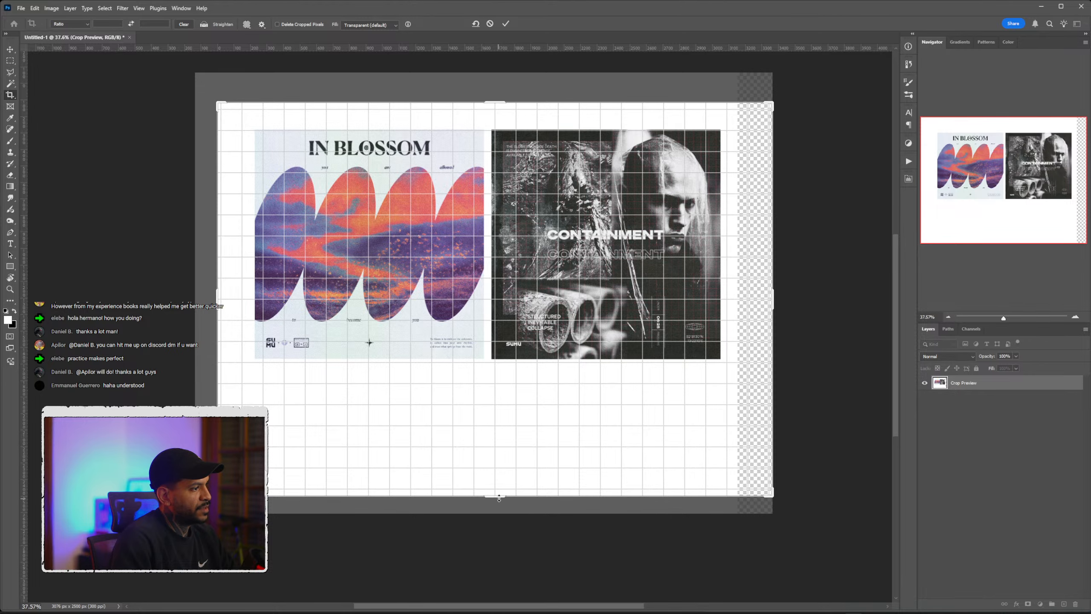
drag(499, 497, 503, 447)
key(Return)
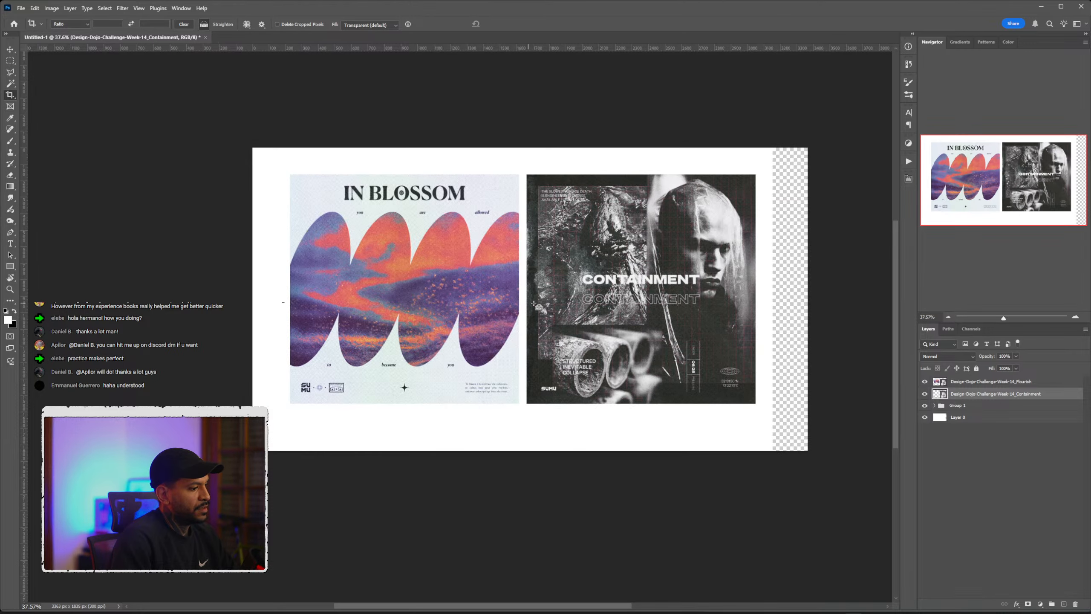
Examine the In Blossom and Containment posters side by side, comparing their typography, imagery and layout.
scroll(534, 304, up, 1)
scroll(621, 341, up, 1)
scroll(621, 340, up, 1)
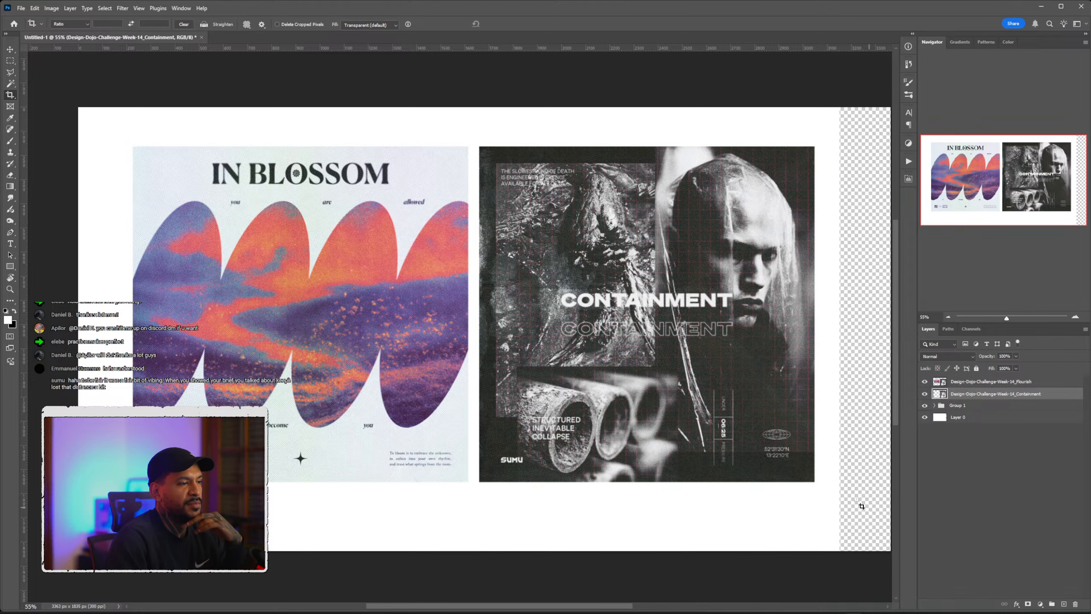
scroll(862, 507, down, 2)
click(10, 72)
scroll(541, 248, down, 3)
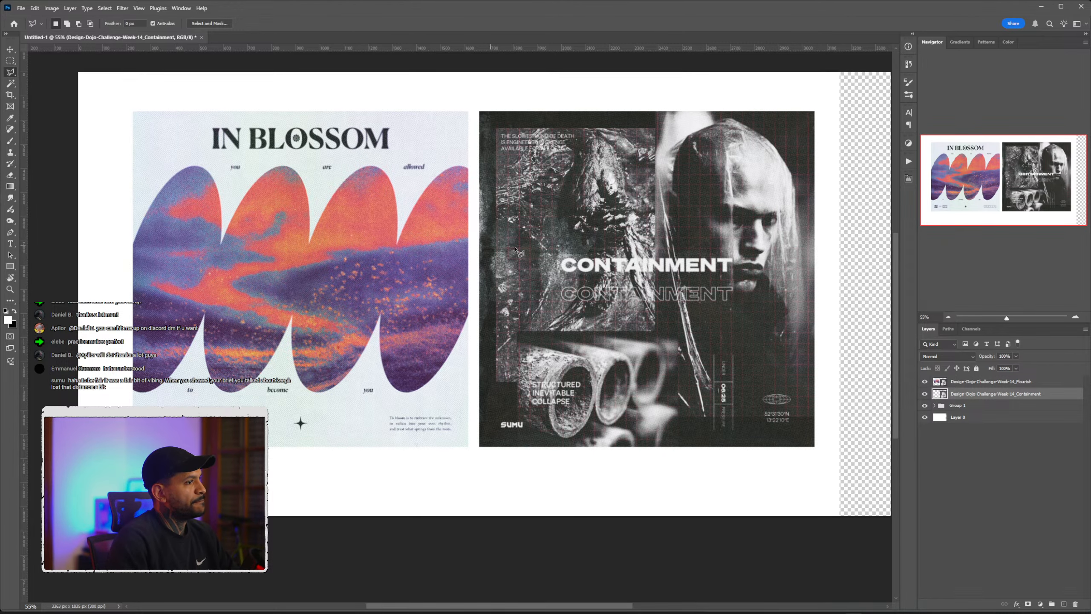
scroll(580, 247, up, 4)
scroll(570, 257, down, 1)
scroll(568, 257, up, 2)
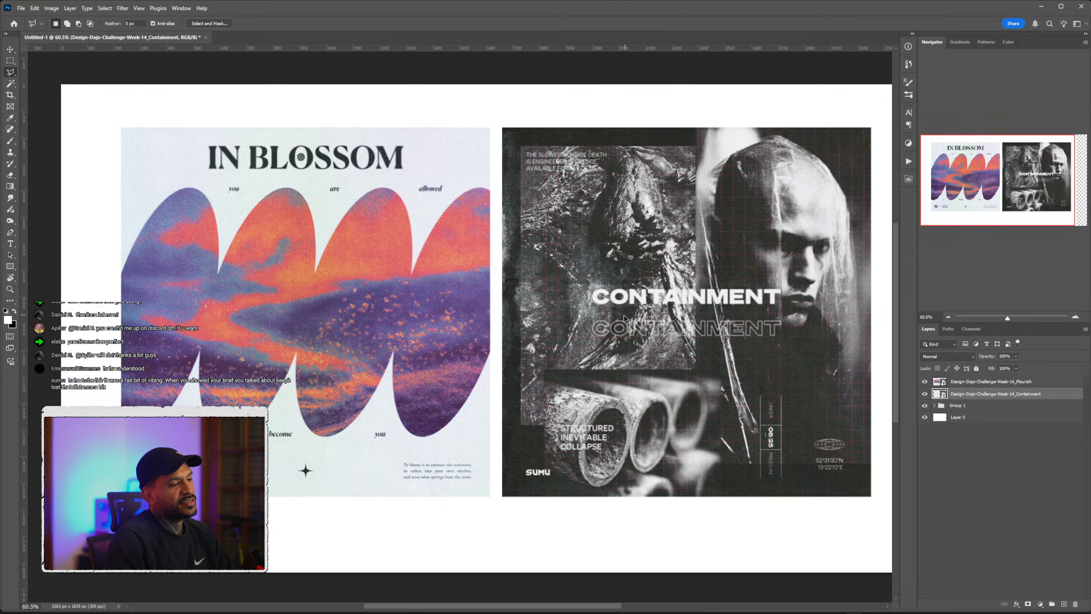
scroll(618, 320, down, 3)
scroll(616, 331, up, 2)
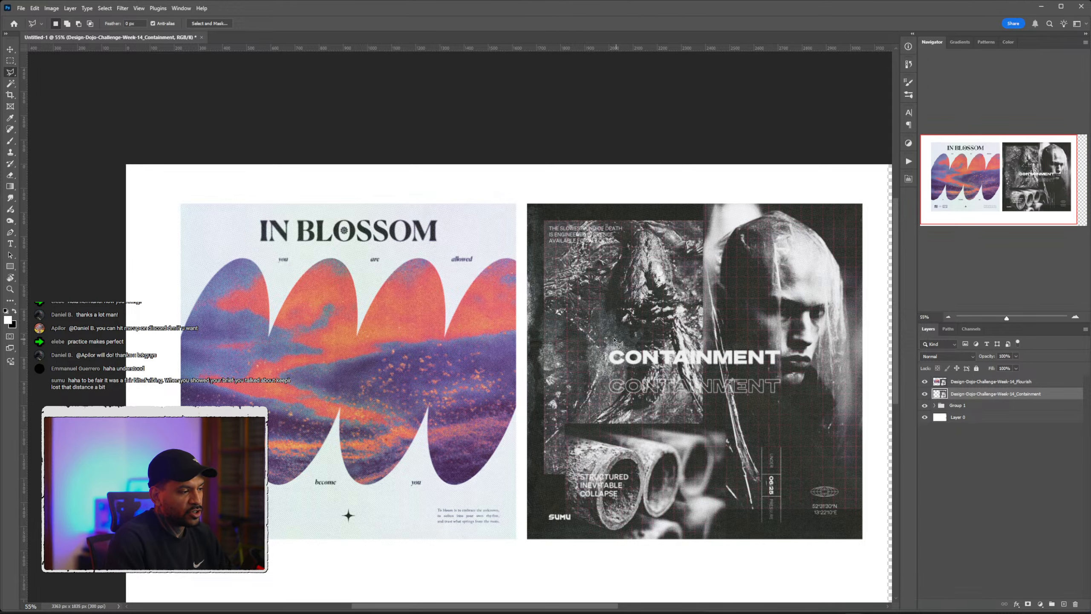
scroll(581, 344, up, 3)
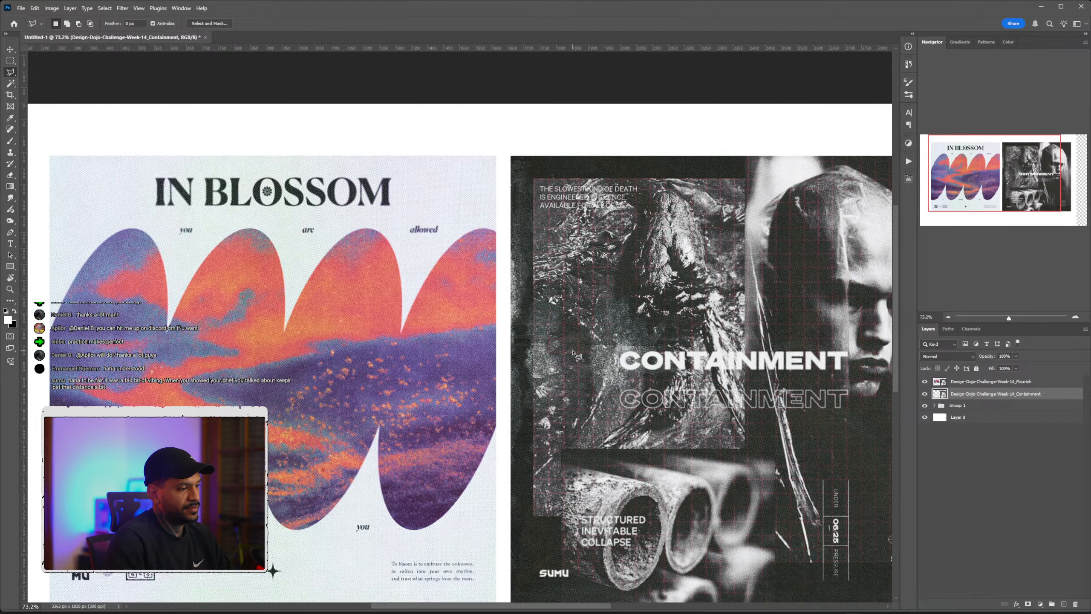
scroll(575, 352, down, 2)
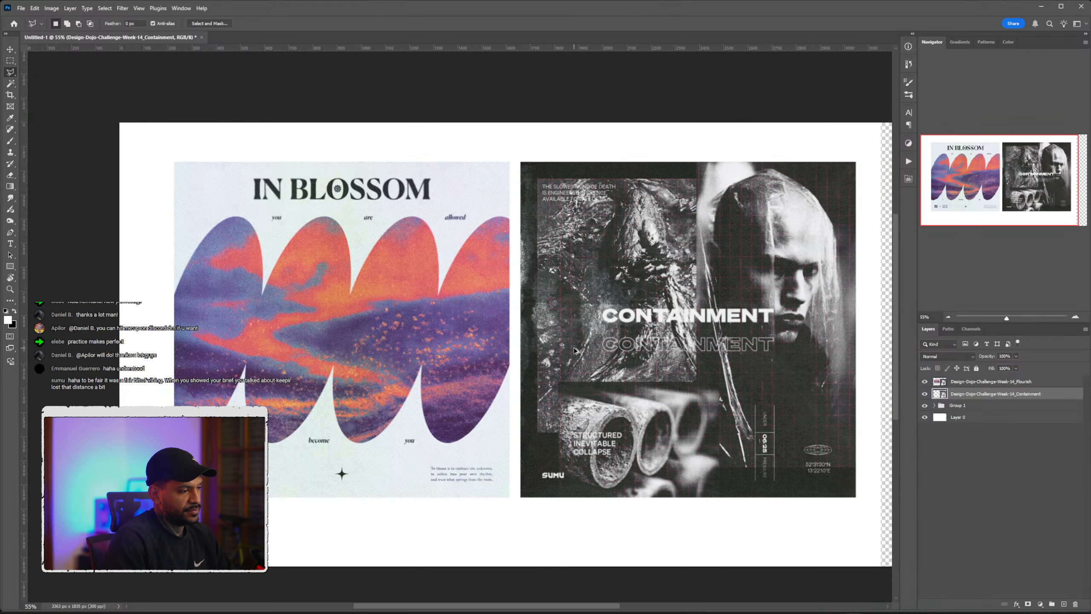
Examine the In Blossom poster's curved artwork and small text up close, alongside the Containment poster.
scroll(578, 350, right, 2)
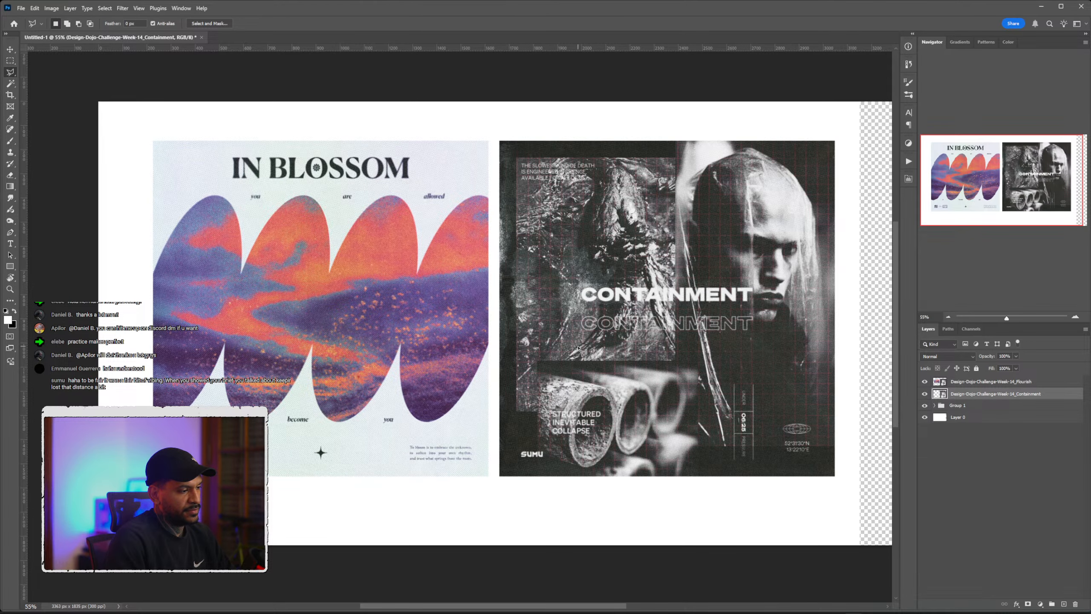
scroll(580, 350, right, 1)
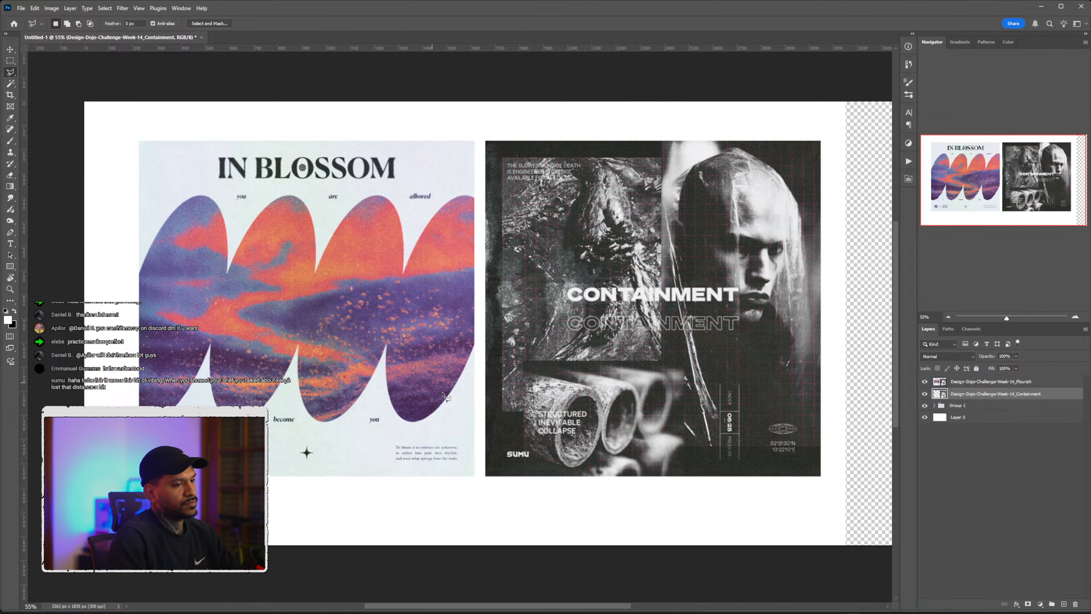
scroll(473, 402, left, 2)
scroll(473, 402, up, 3)
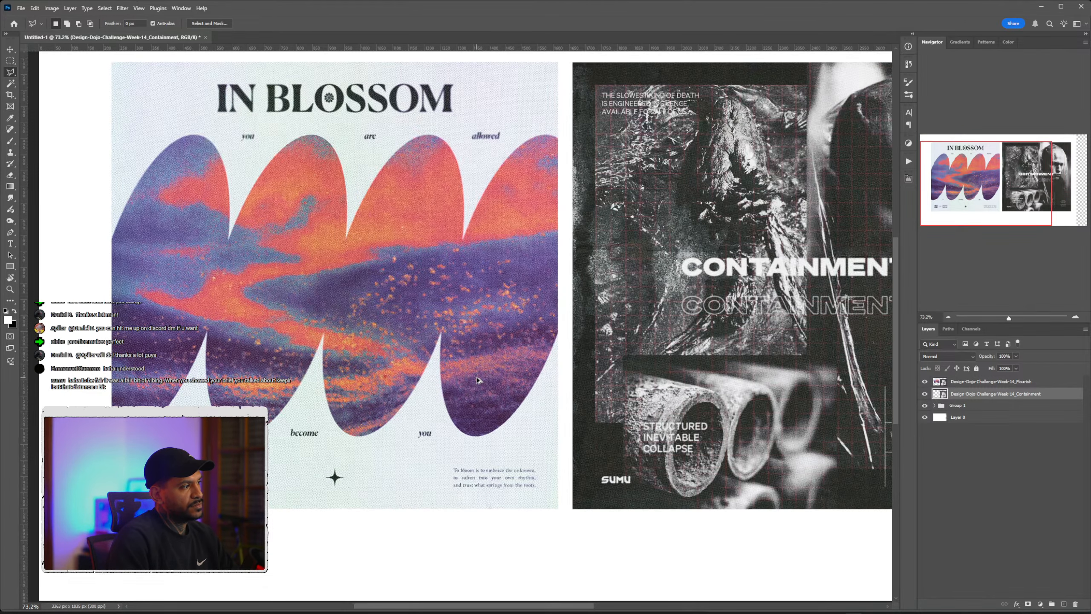
scroll(480, 387, up, 3)
scroll(481, 441, up, 1)
scroll(481, 441, down, 2)
scroll(482, 440, right, 5)
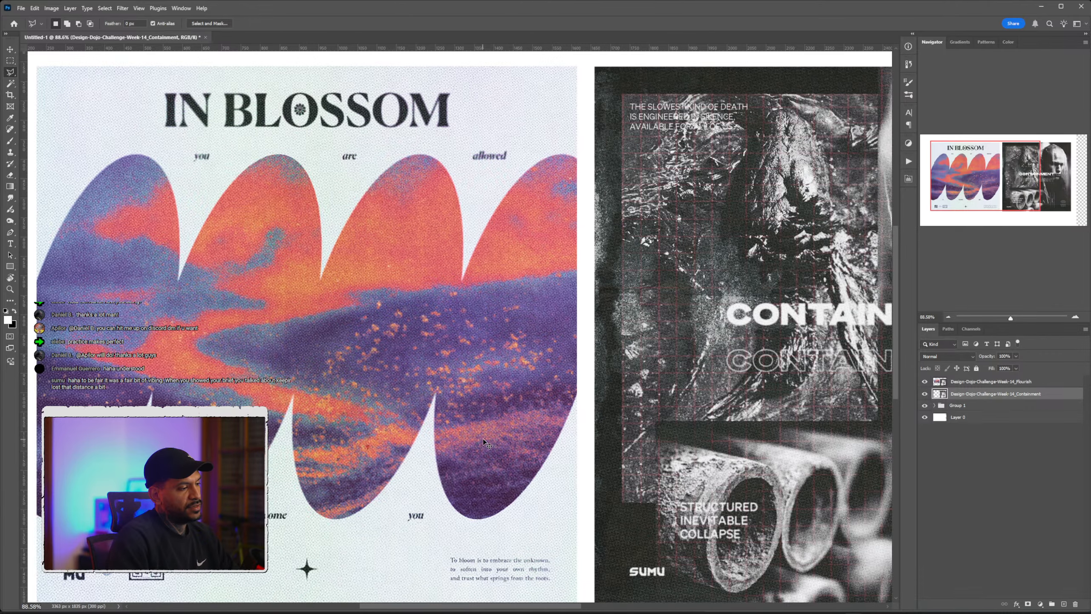
scroll(499, 442, down, 3)
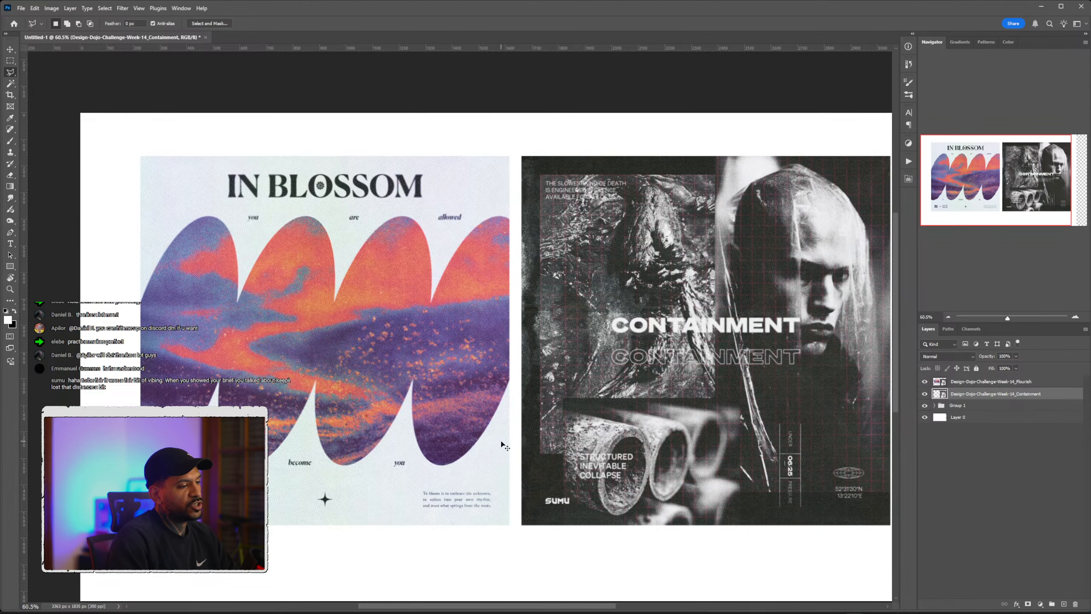
scroll(508, 443, right, 4)
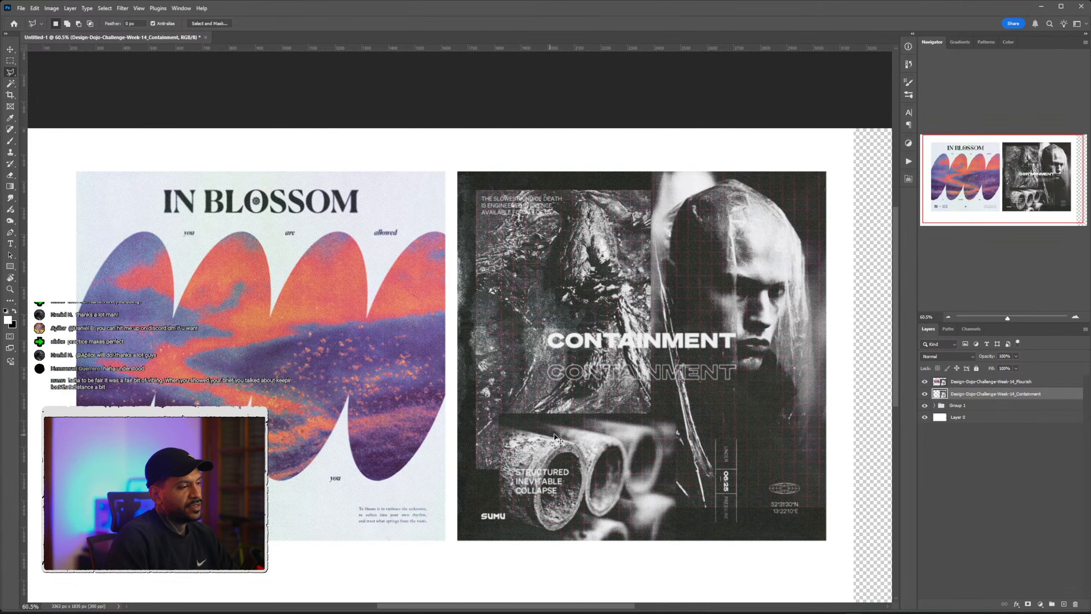
Inspect the Containment poster's solid and outlined titles, portrait, pipe imagery and small text details up close.
scroll(724, 326, up, 3)
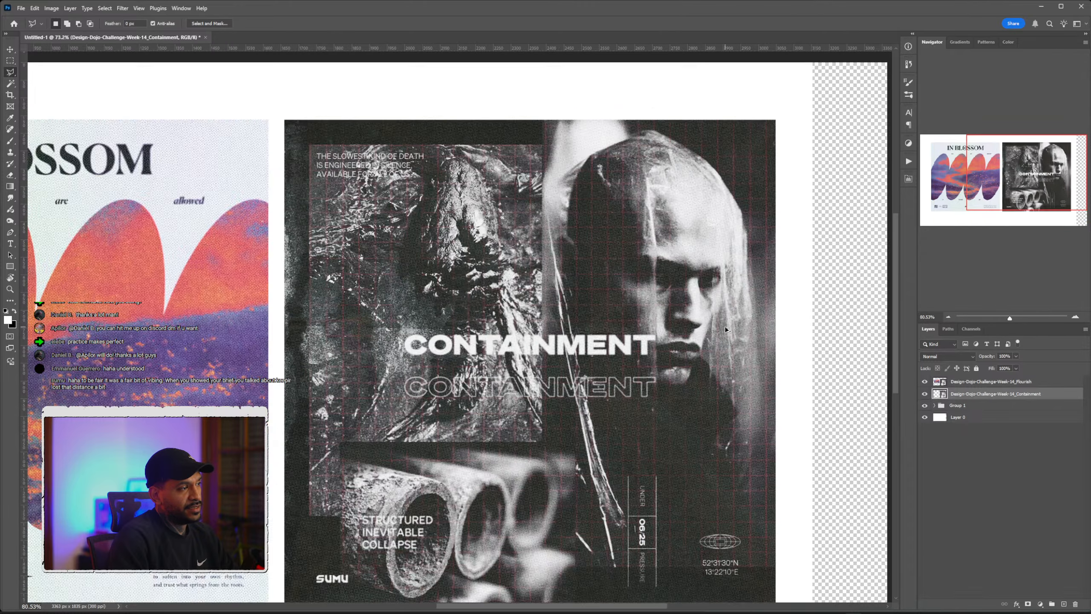
scroll(707, 345, down, 1)
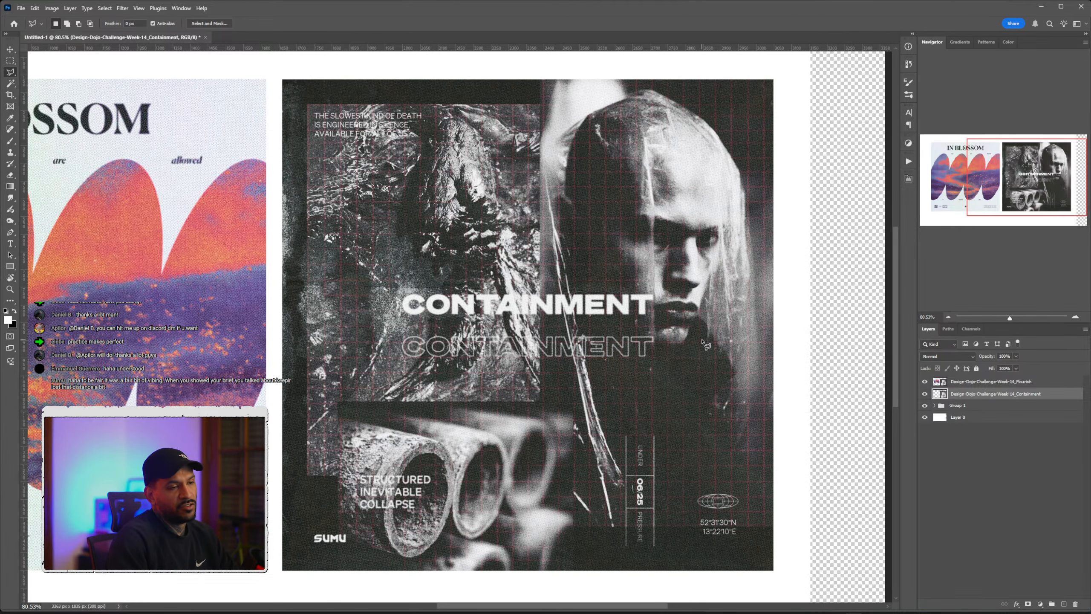
scroll(679, 341, right, 2)
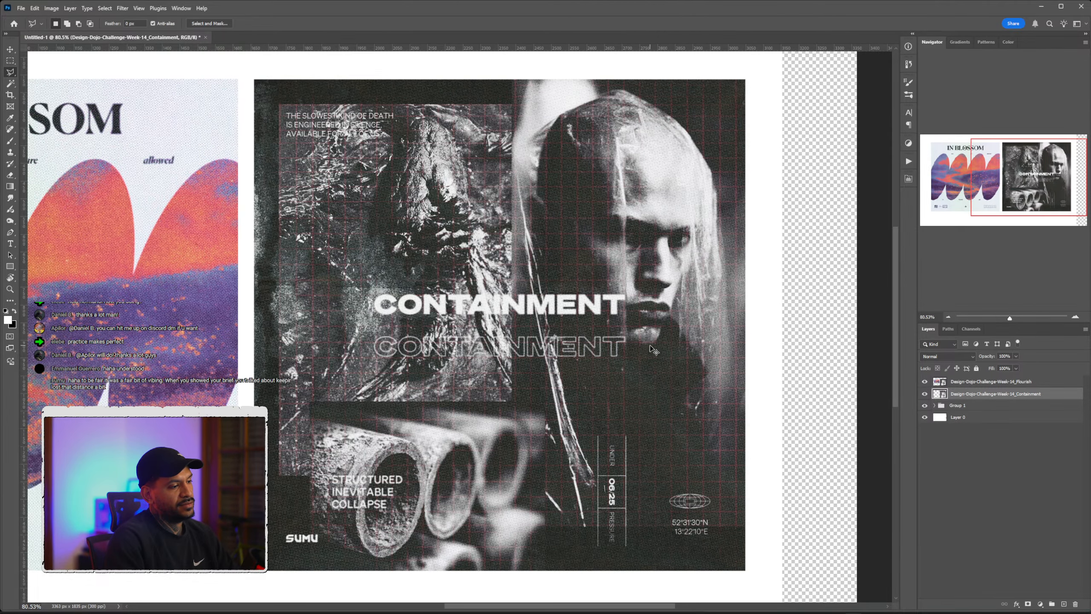
scroll(594, 328, up, 1)
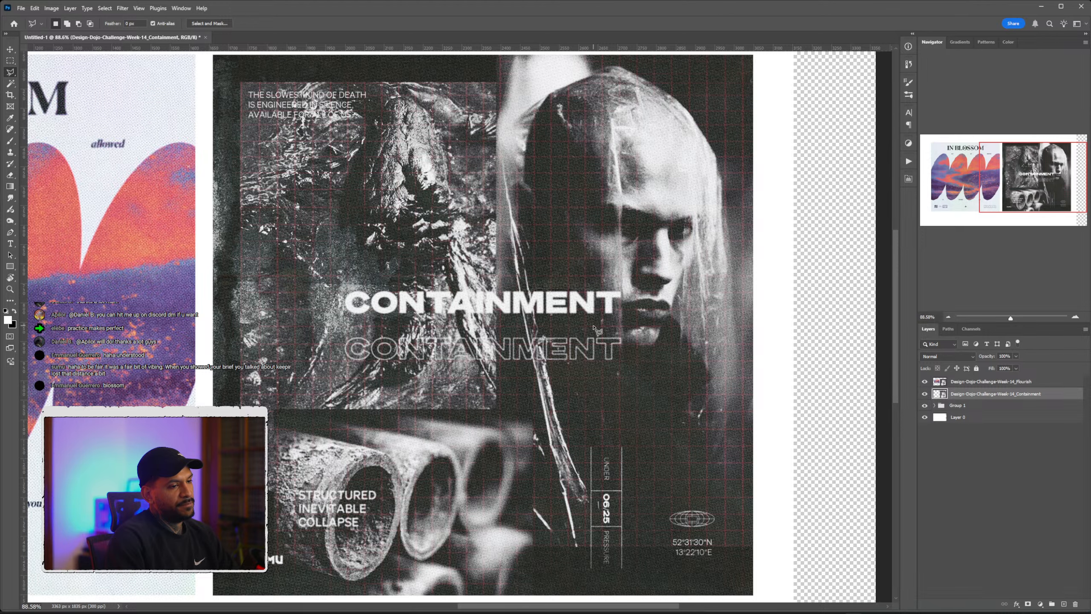
scroll(591, 331, left, 1)
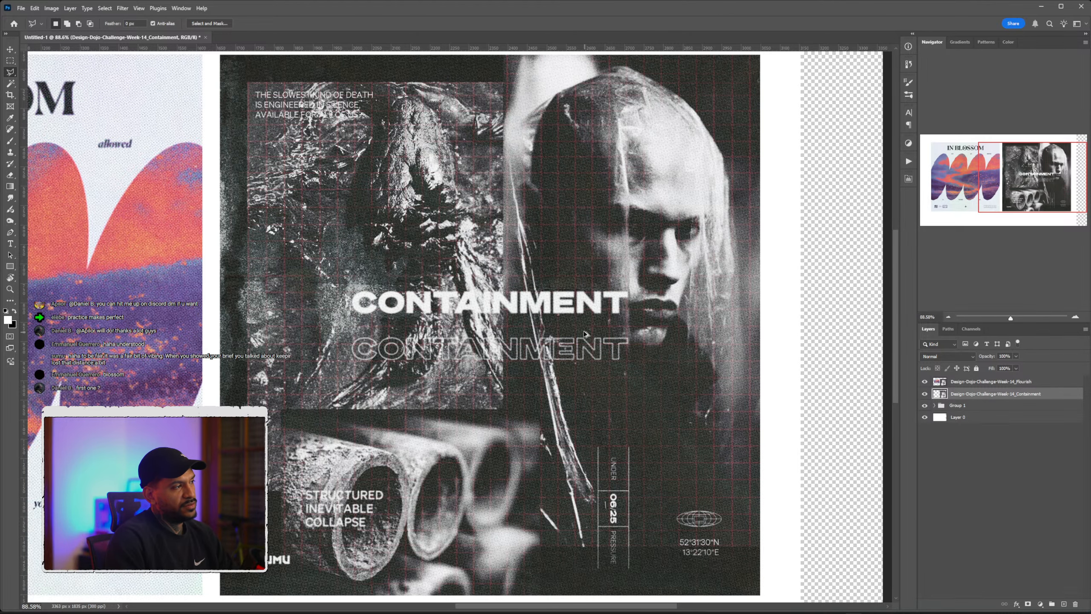
scroll(585, 334, down, 1)
scroll(567, 351, left, 1)
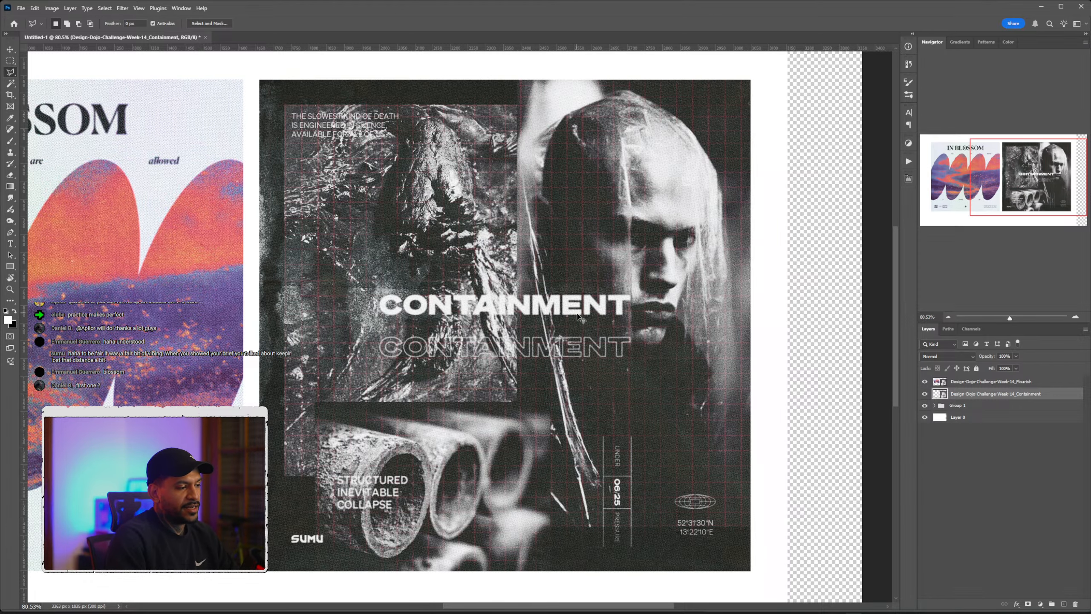
Inspect the whole In Blossom poster, and compare its colours, shapes and mood with the Containment poster beside it.
scroll(578, 317, left, 10)
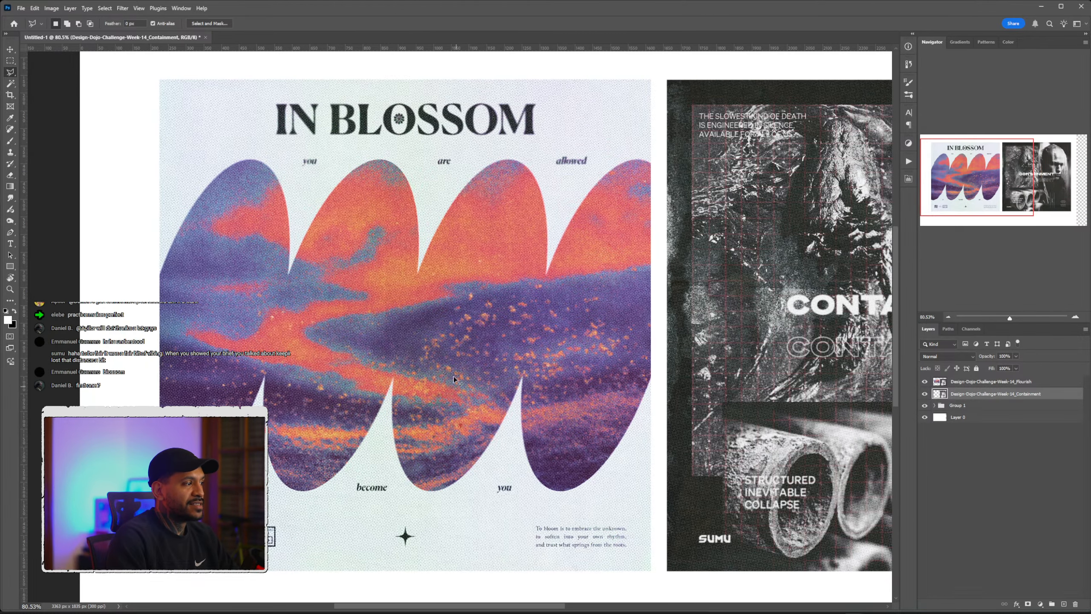
scroll(453, 376, left, 3)
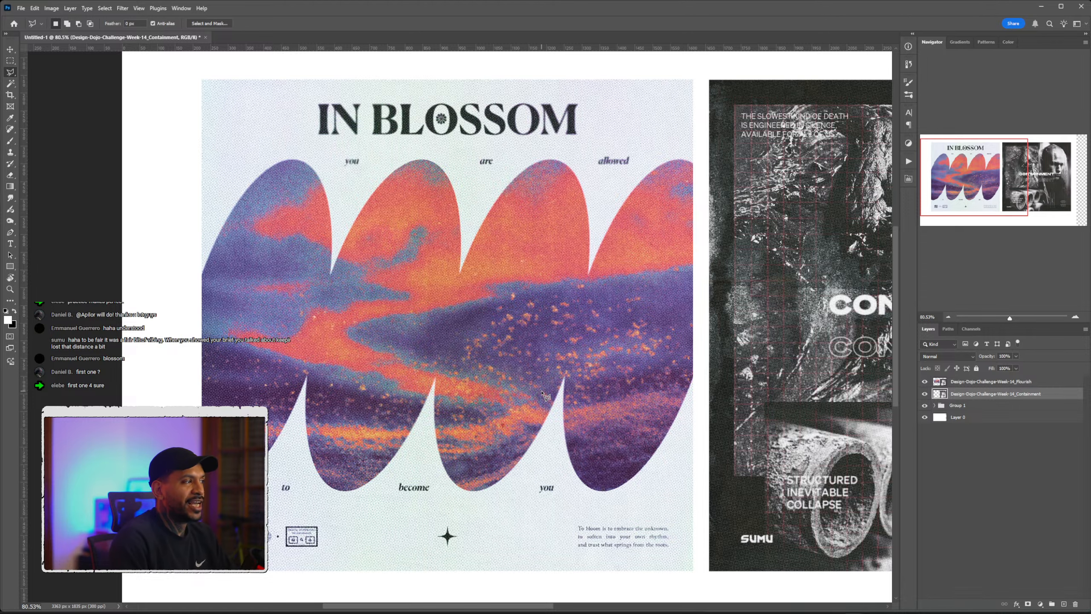
scroll(418, 266, right, 1)
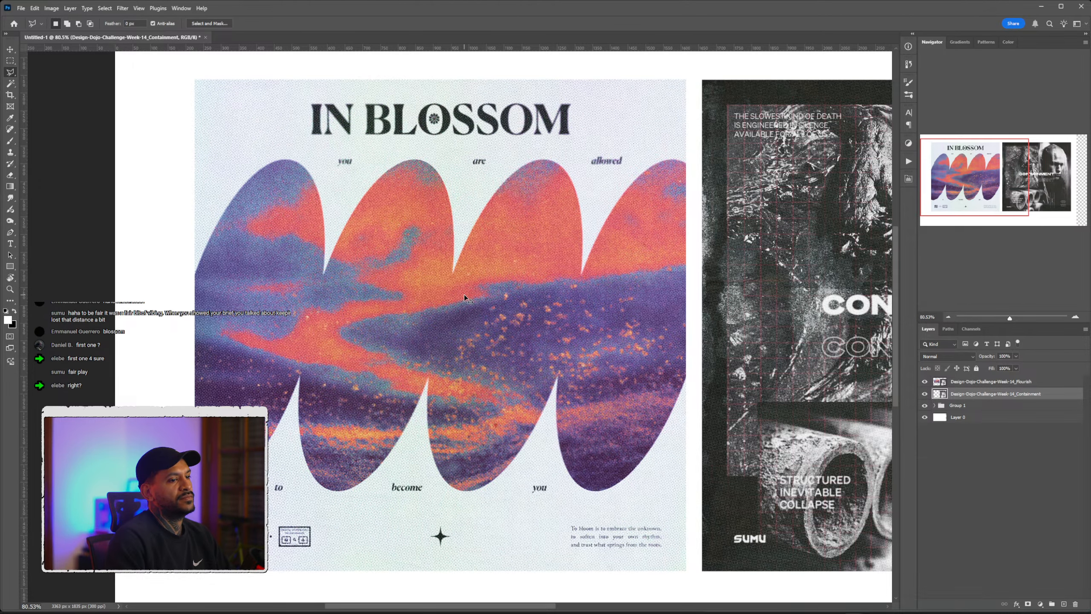
scroll(490, 305, down, 4)
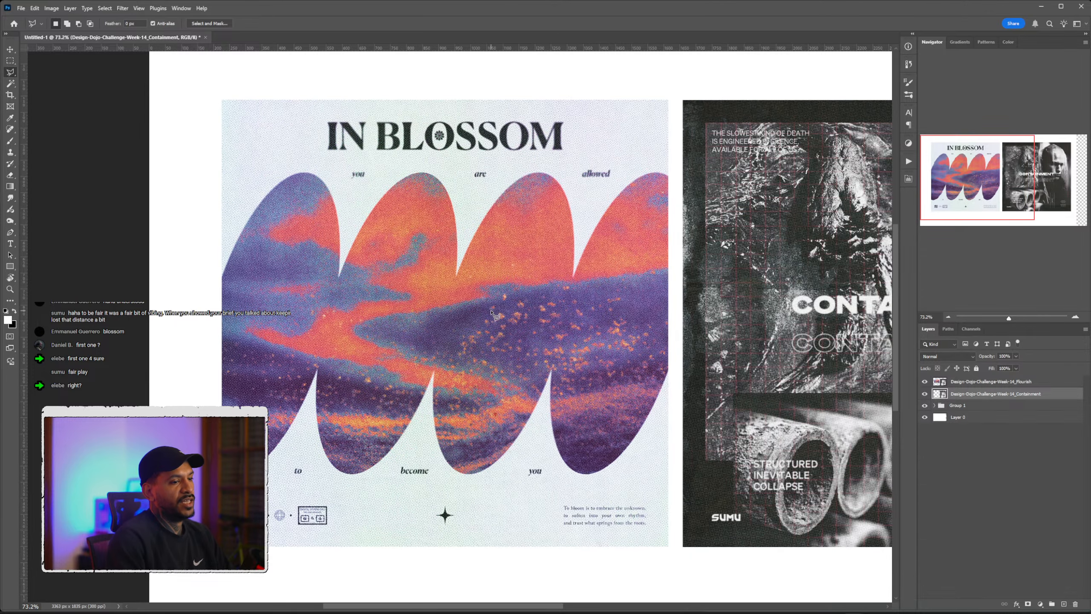
scroll(505, 323, down, 1)
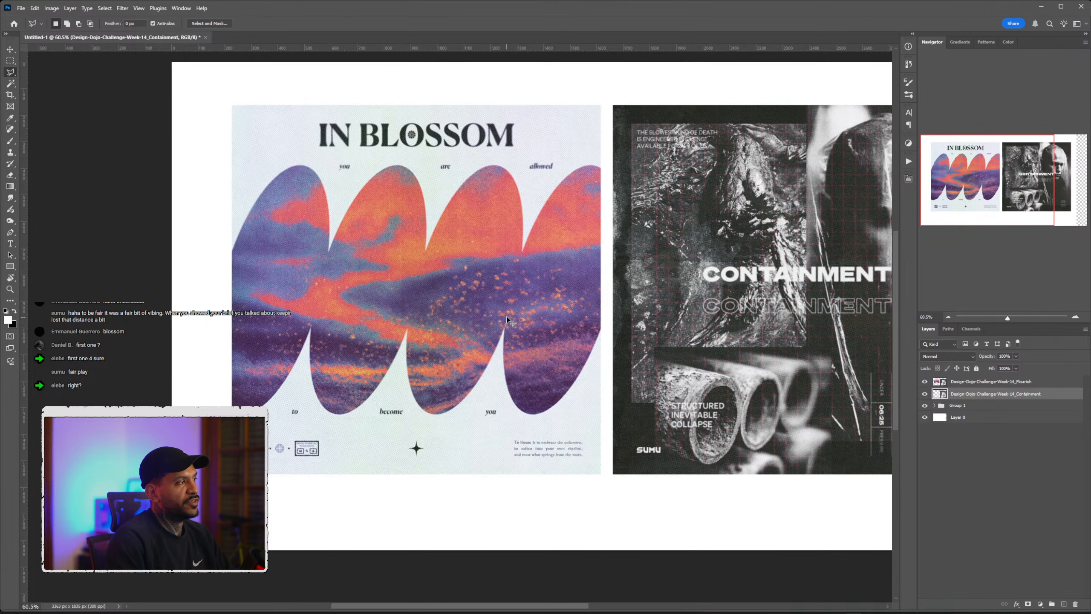
scroll(542, 316, down, 1)
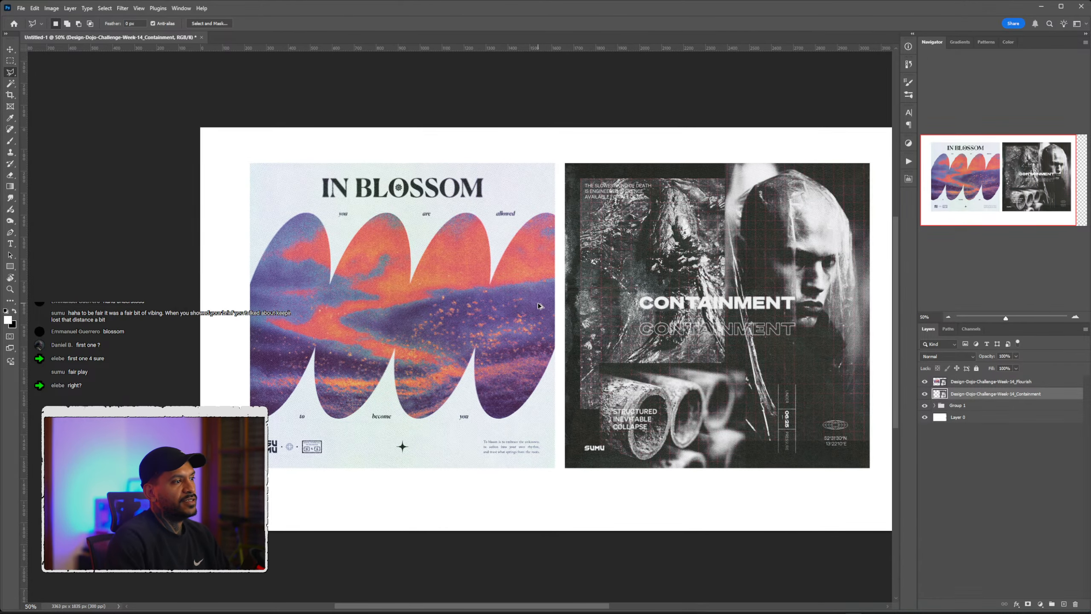
scroll(542, 297, right, 2)
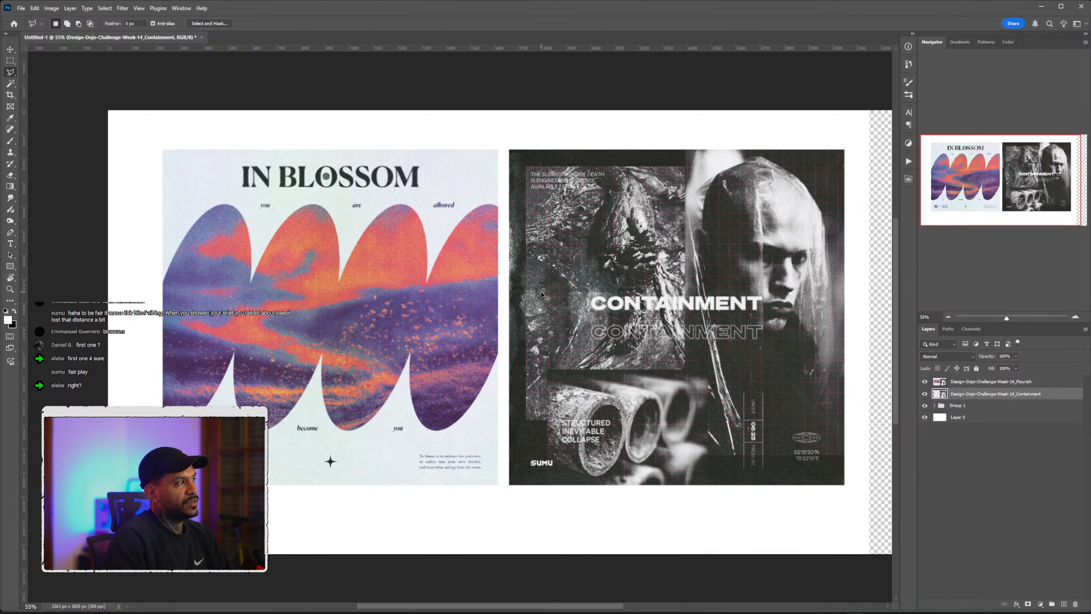
scroll(574, 296, down, 1)
scroll(575, 296, up, 1)
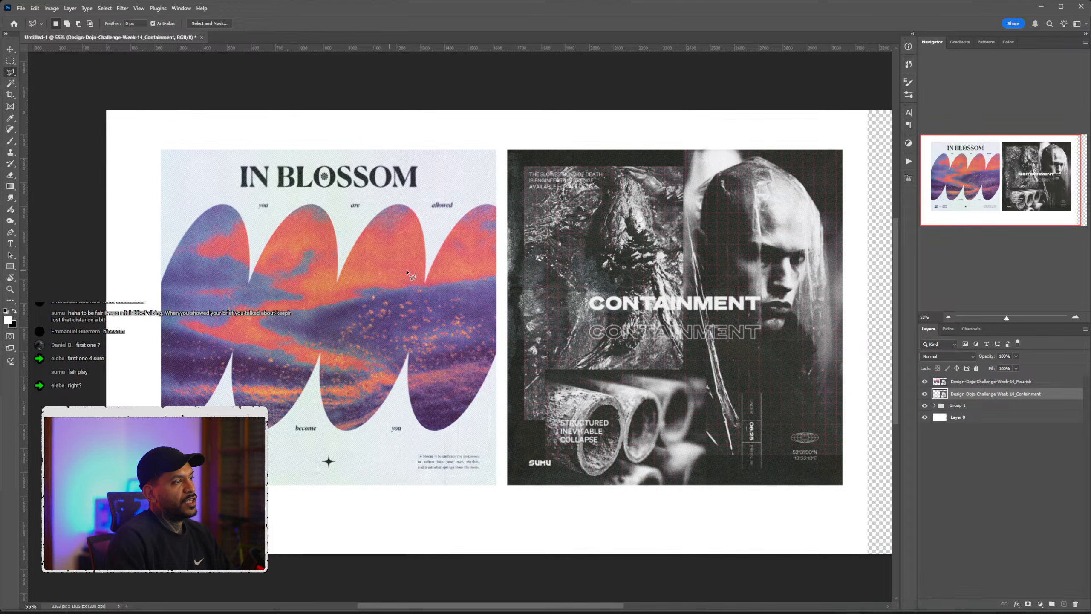
scroll(515, 304, up, 1)
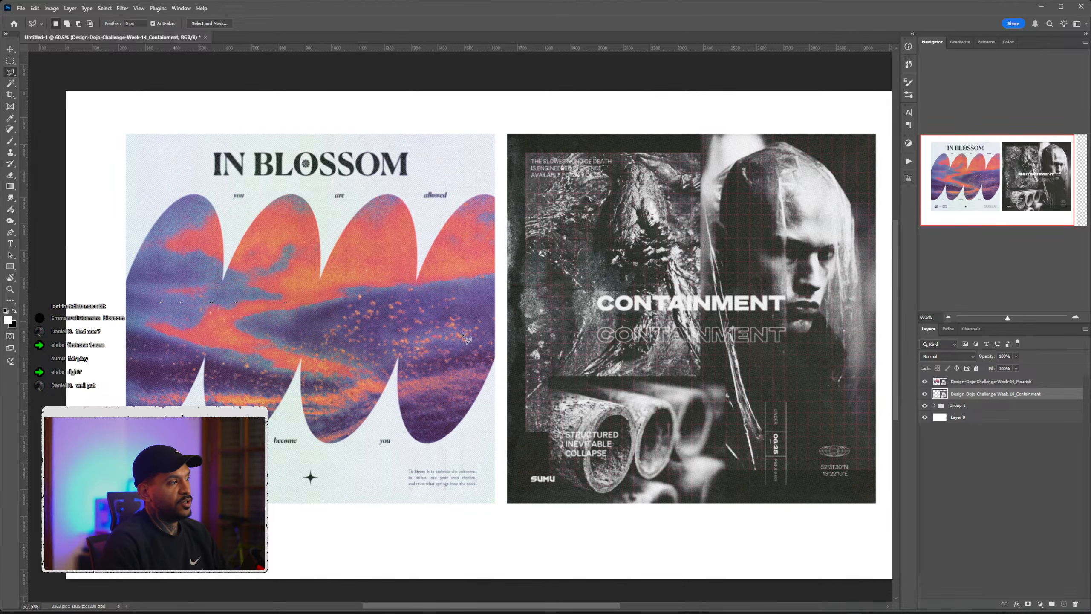
scroll(507, 345, right, 1)
scroll(507, 346, up, 1)
scroll(505, 344, left, 1)
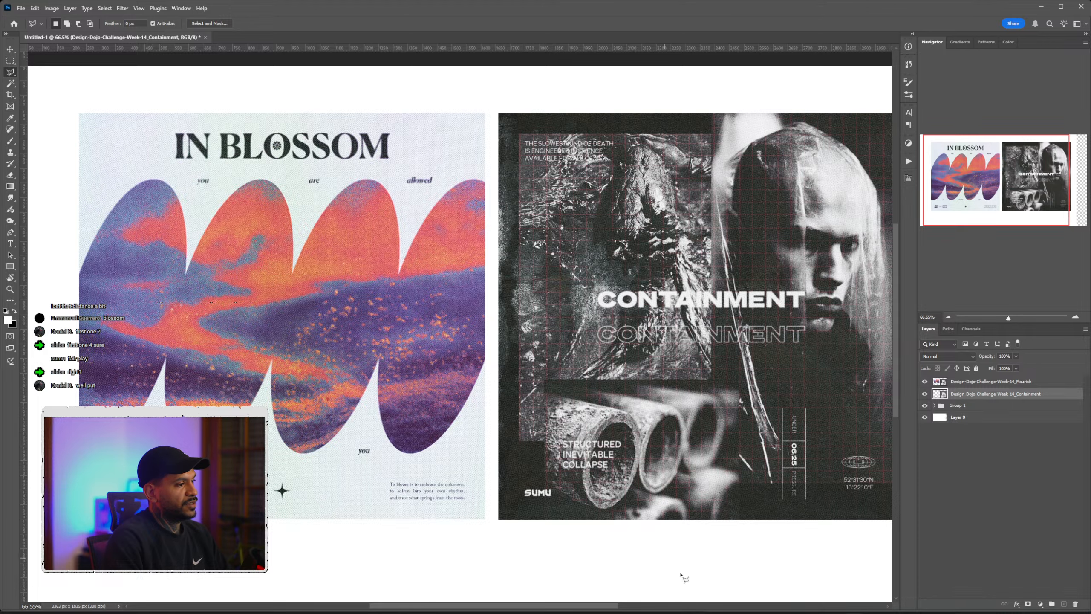
Switch to Discord's dojo-feedback channel, move its window aside and read the "Flourish & Containment" submission text, highlighting the word "Flourish:".
mouse_move(795, 612)
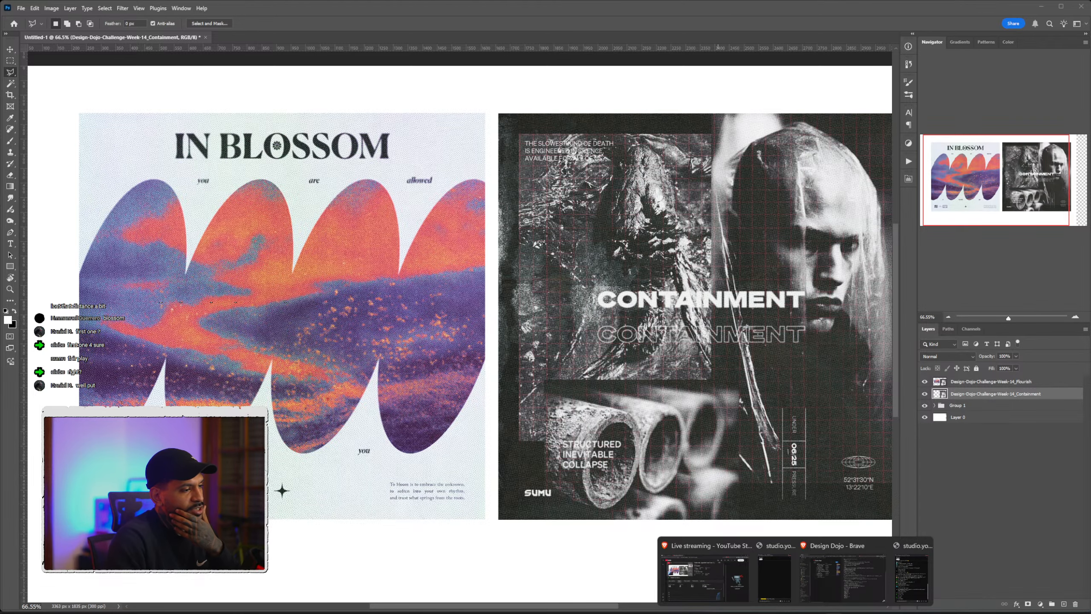
click(841, 572)
click(672, 417)
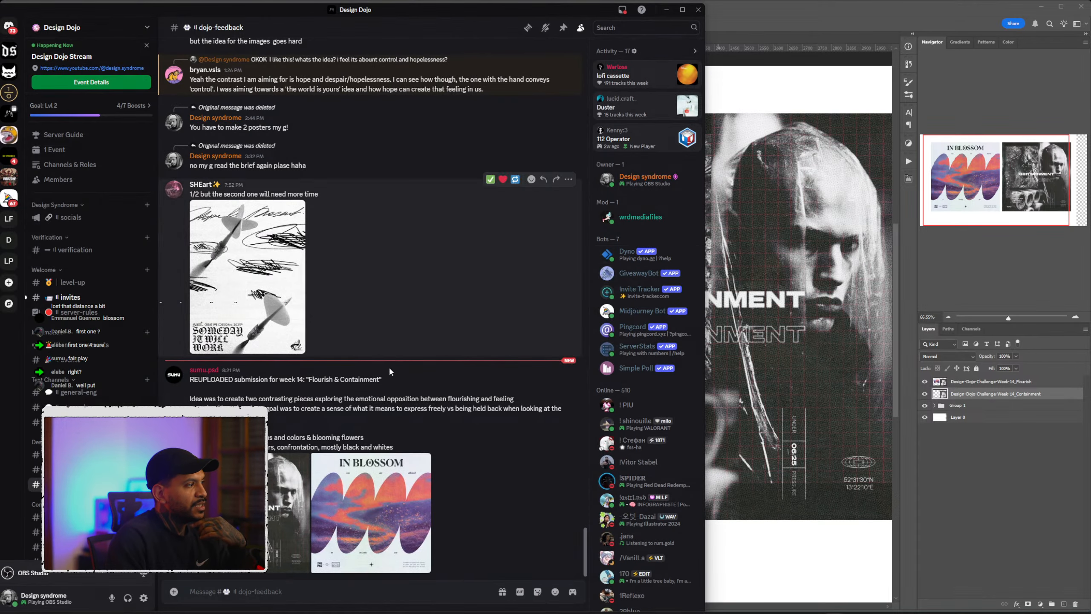
scroll(417, 133, up, 1)
drag(395, 16, 713, 17)
scroll(583, 449, down, 1)
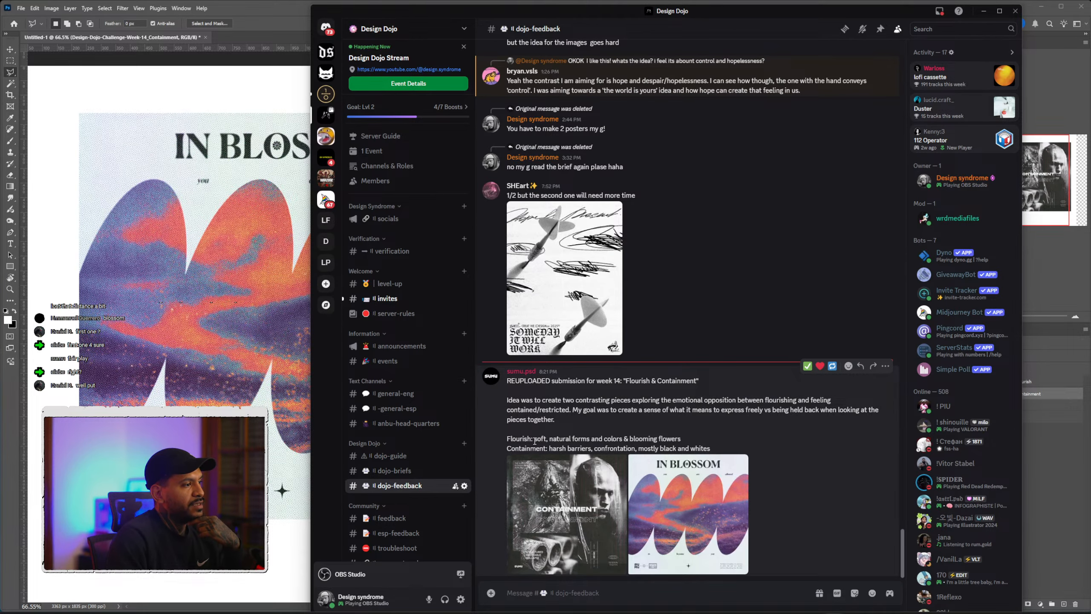
drag(507, 439, 534, 439)
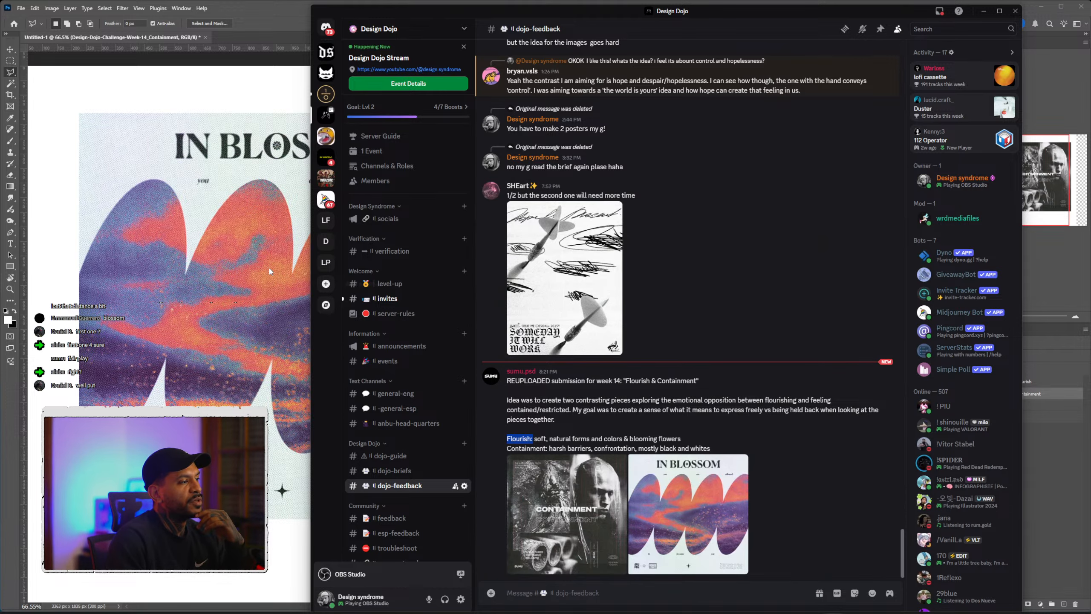
Return to Photoshop and compare both posters against the submission's flourish and containment themes, examining each one up close.
click(270, 268)
scroll(688, 288, up, 1)
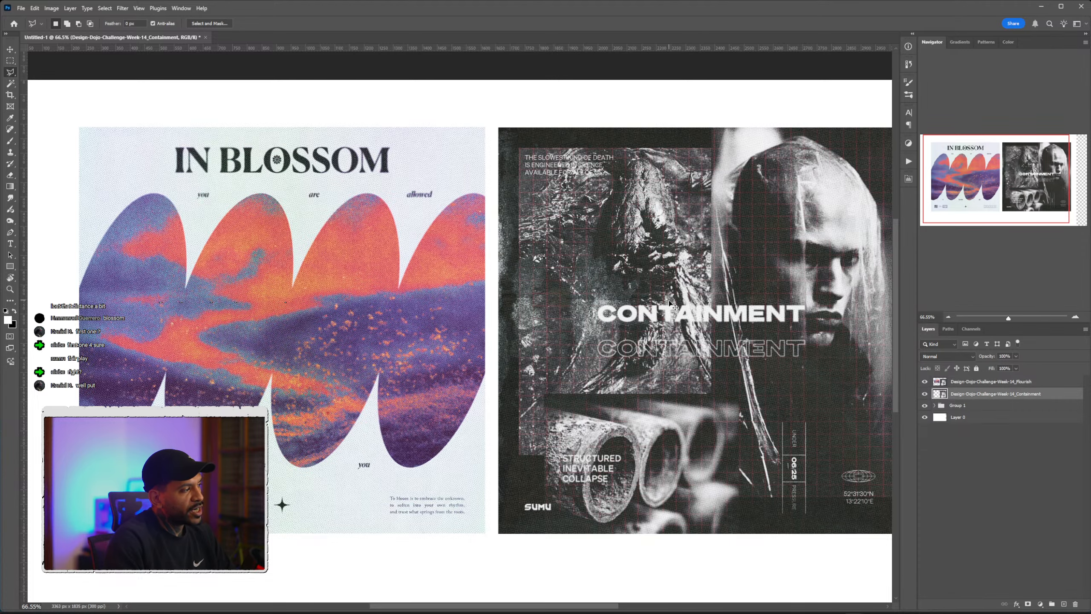
scroll(645, 303, down, 1)
scroll(558, 292, up, 1)
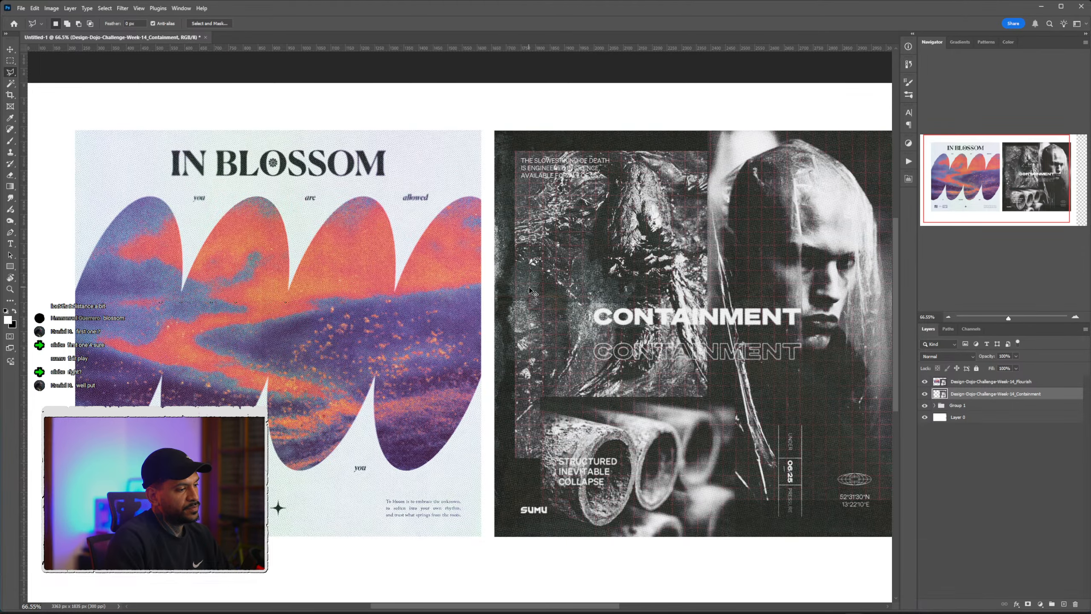
scroll(589, 324, down, 2)
scroll(589, 356, up, 1)
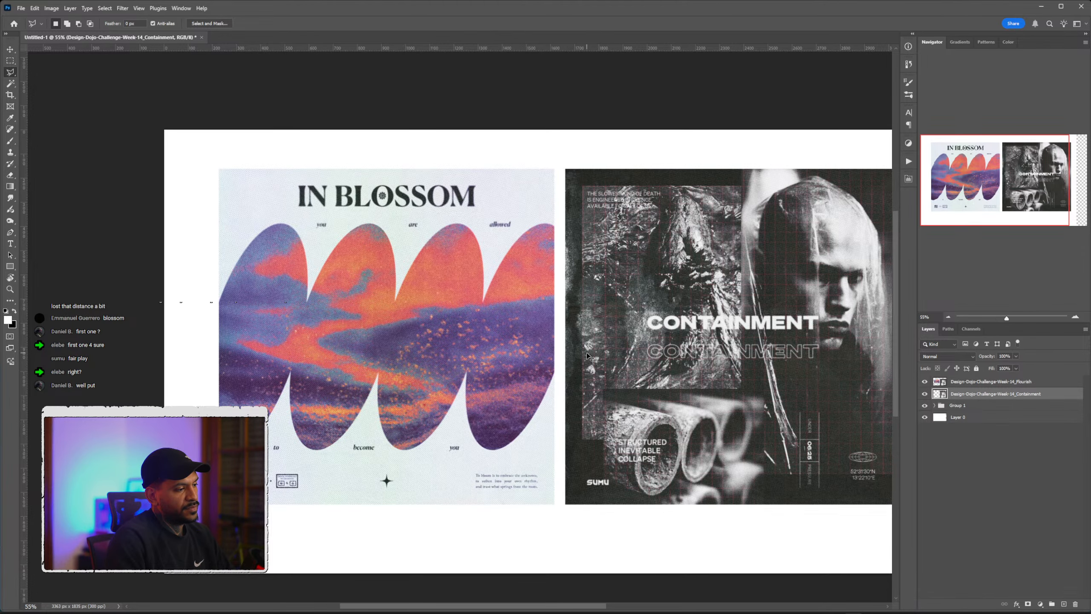
scroll(589, 356, left, 2)
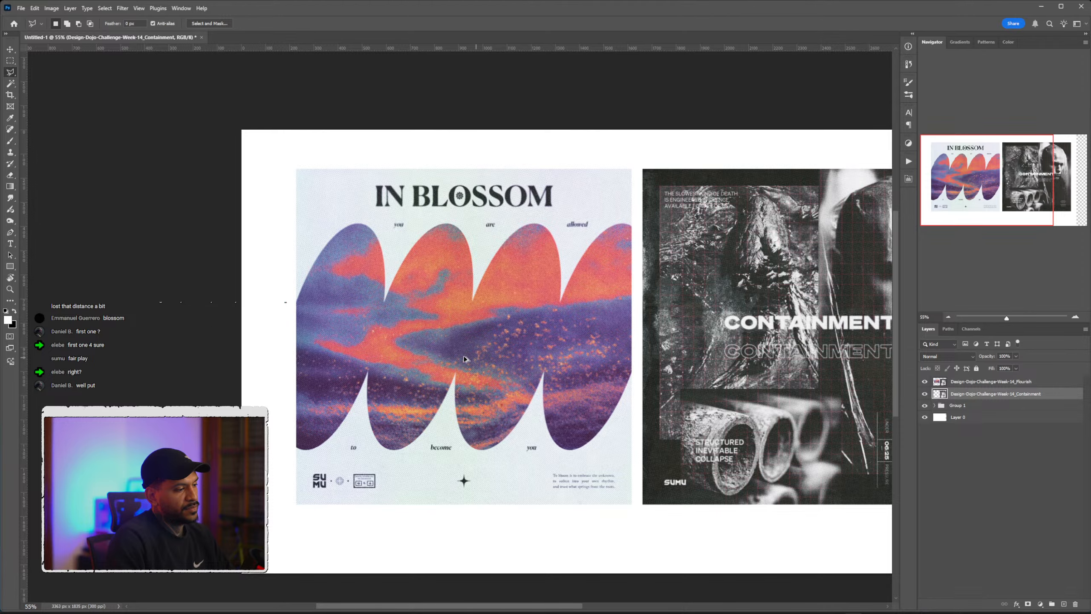
scroll(464, 358, up, 2)
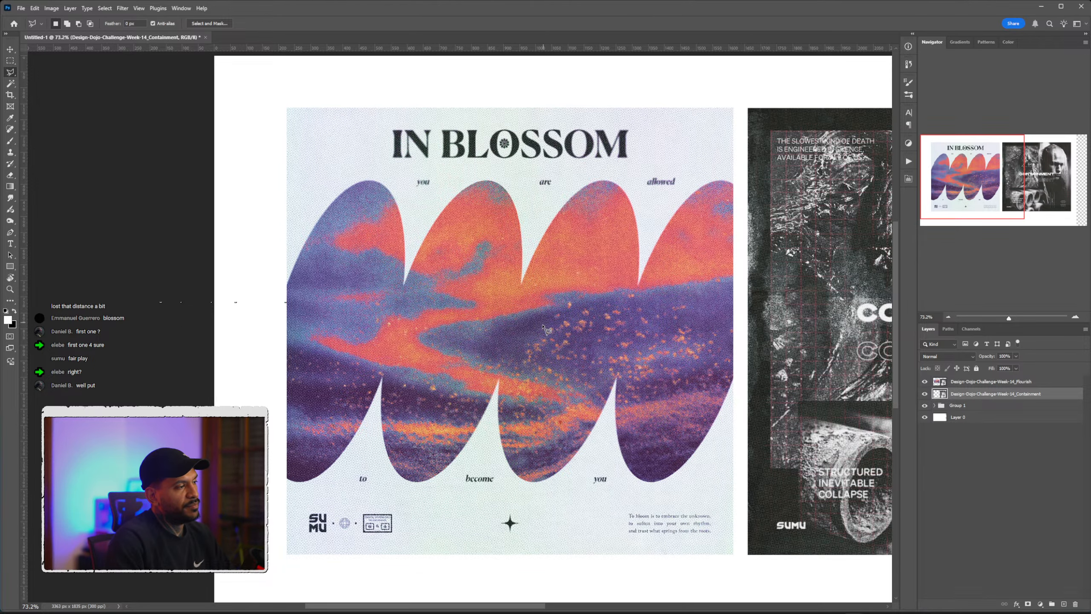
scroll(565, 431, right, 10)
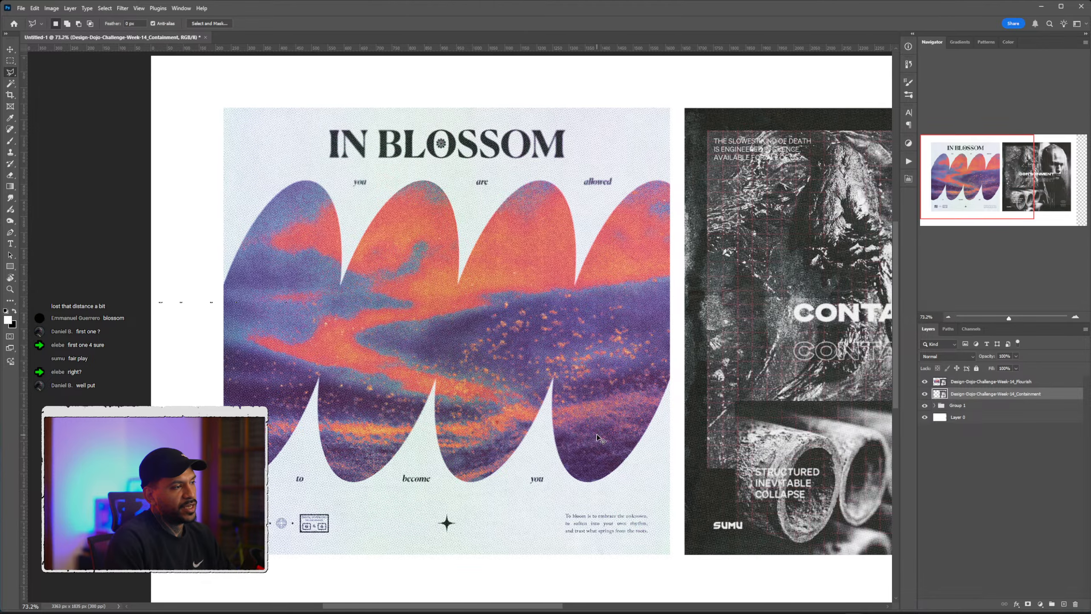
scroll(609, 407, right, 5)
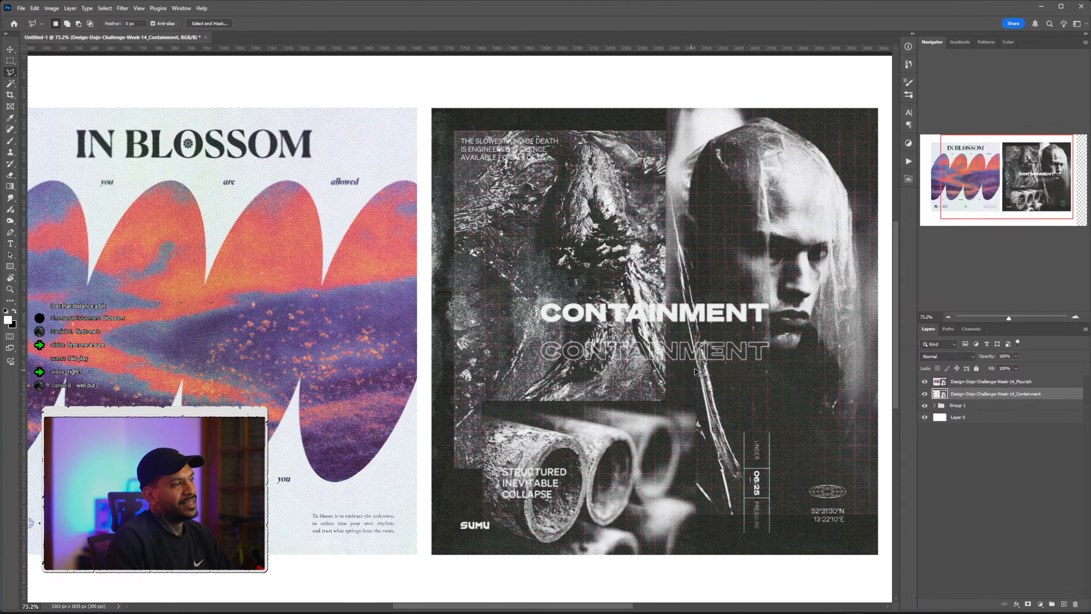
scroll(767, 380, up, 1)
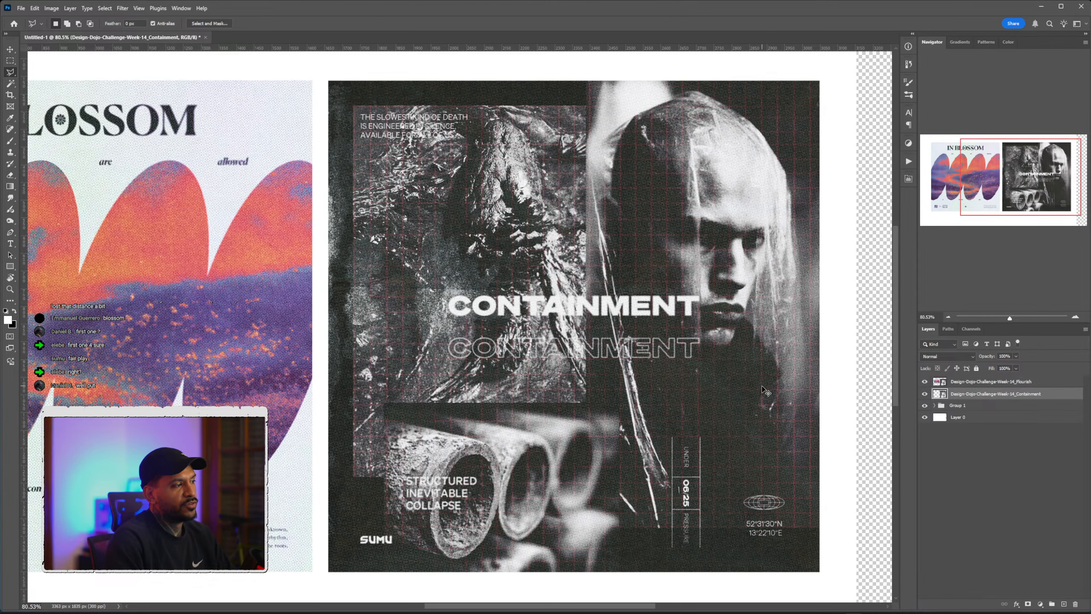
scroll(760, 388, right, 3)
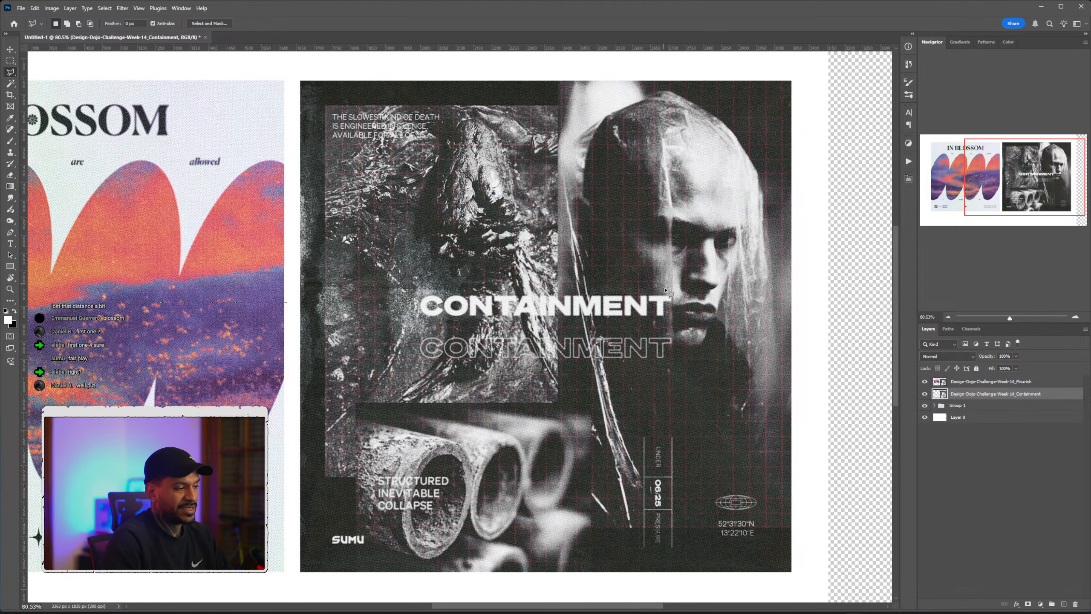
Compare the In Blossom and Containment posters side by side, looking at their overall composition and colour contrast.
scroll(667, 291, down, 3)
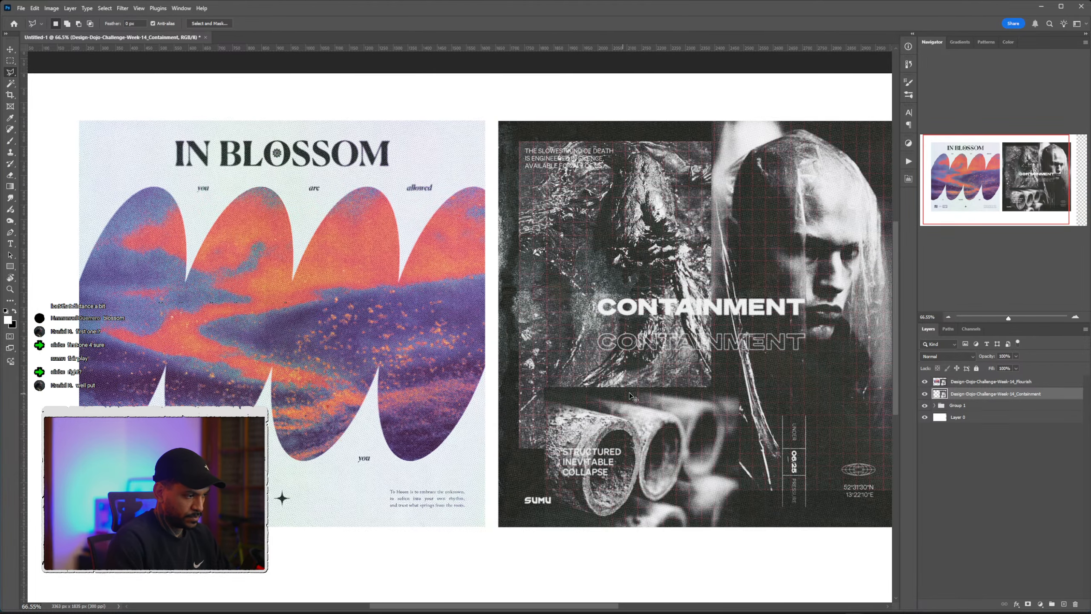
scroll(629, 393, left, 3)
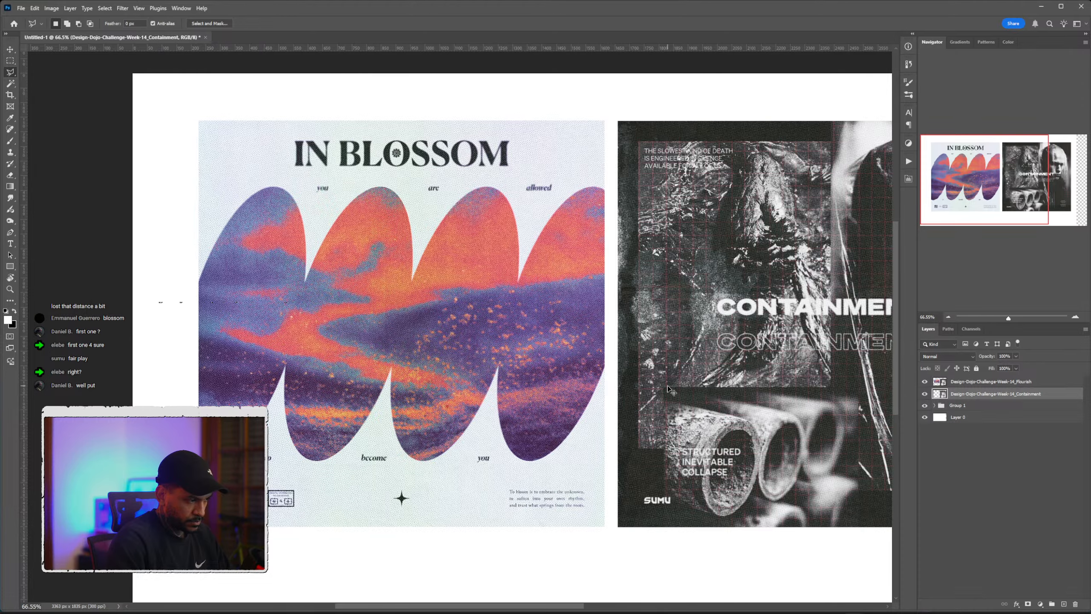
scroll(668, 389, left, 2)
scroll(667, 386, right, 3)
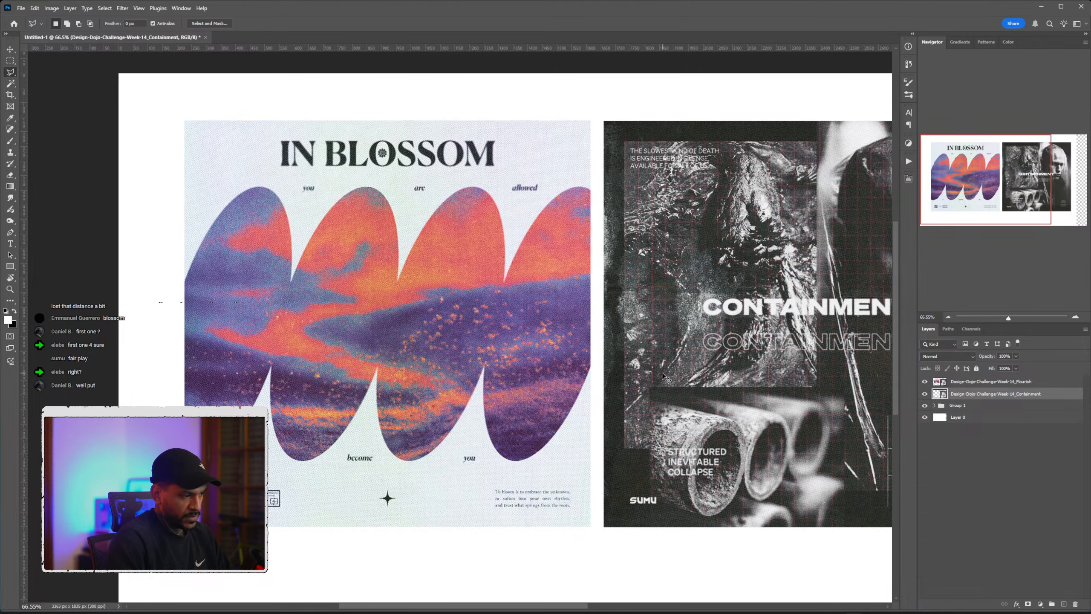
scroll(664, 376, up, 2)
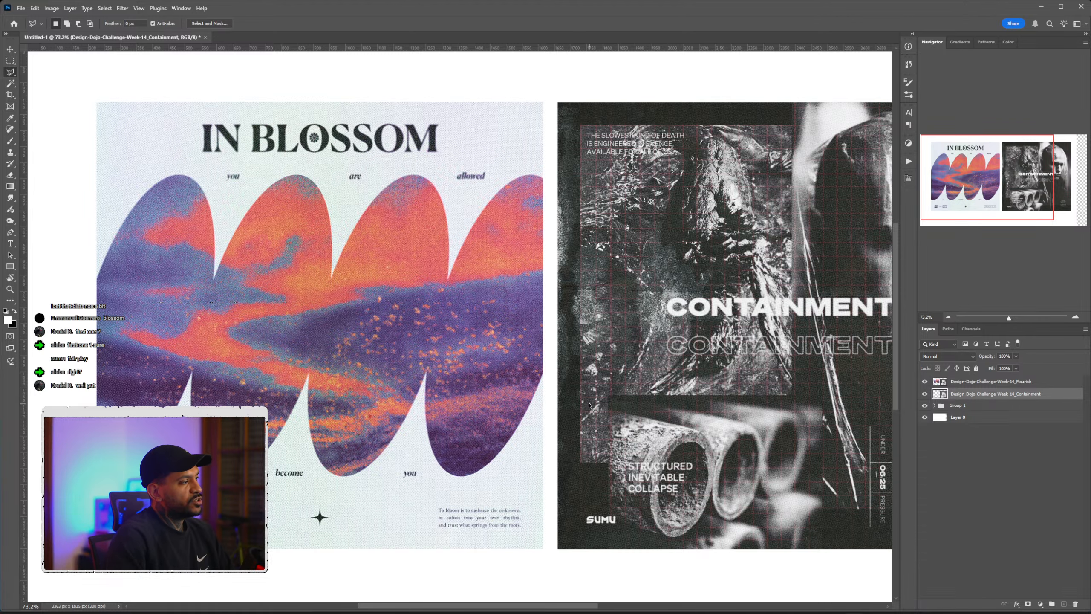
scroll(585, 386, right, 2)
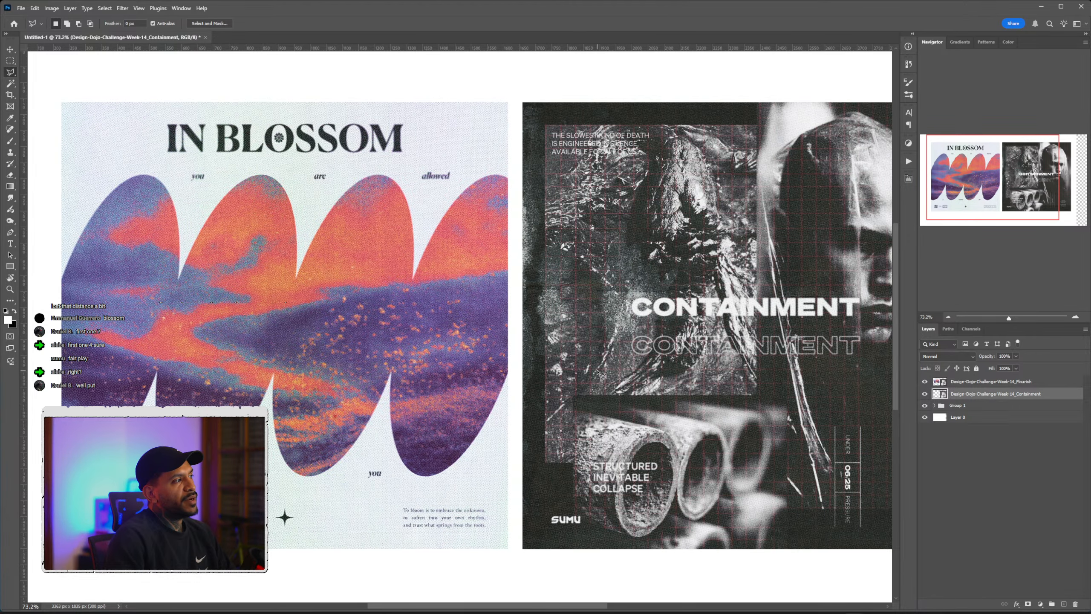
scroll(606, 380, down, 1)
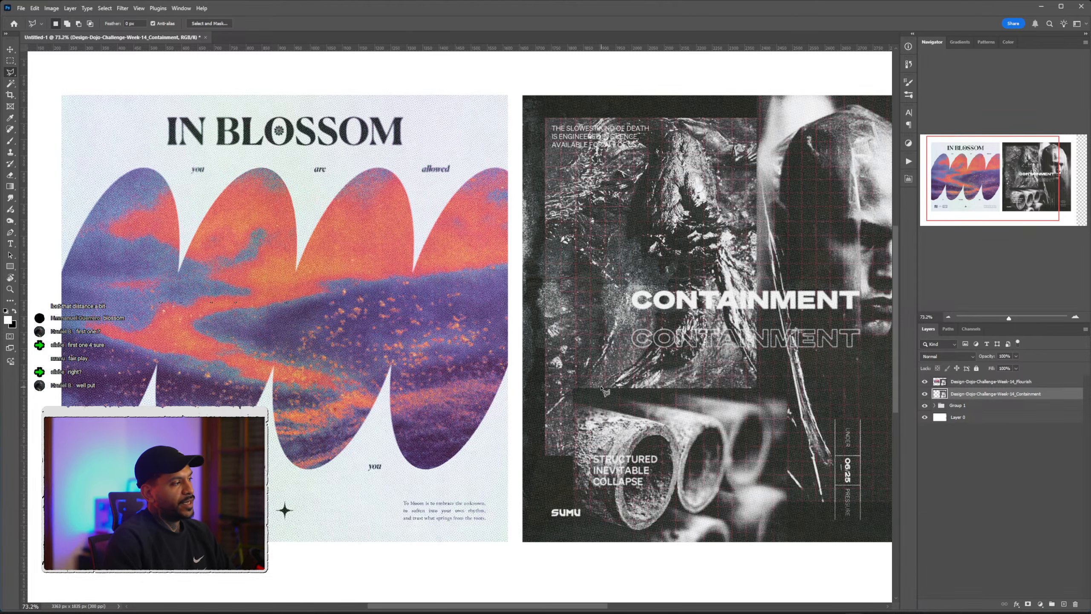
scroll(583, 391, down, 1)
scroll(580, 391, right, 2)
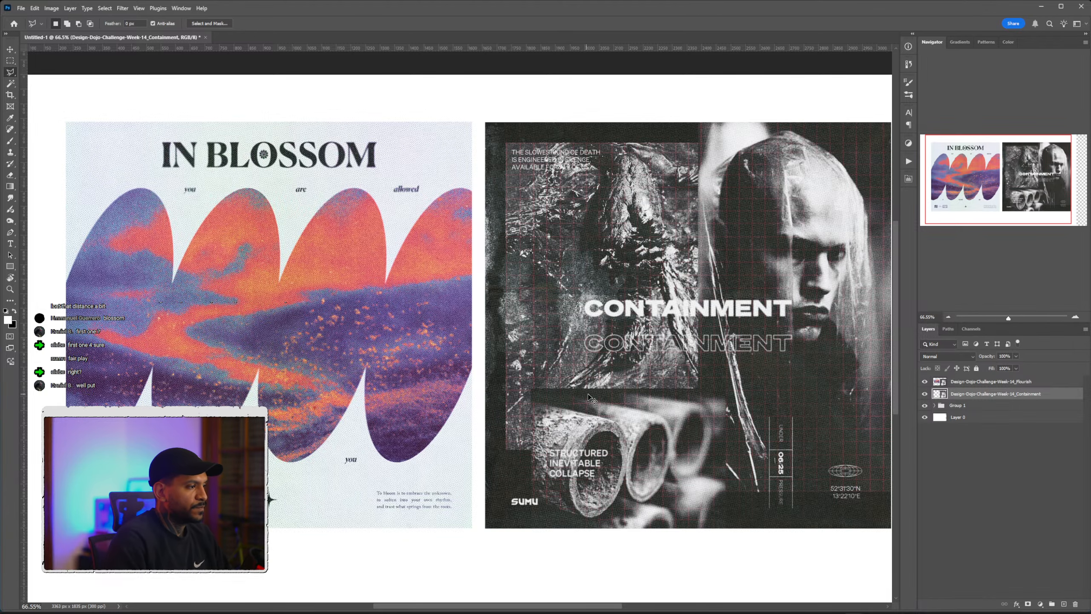
Examine the Containment poster's portrait, titles and pipe imagery up close, and weigh it against the whole In Blossom poster.
scroll(799, 294, up, 5)
scroll(773, 309, right, 3)
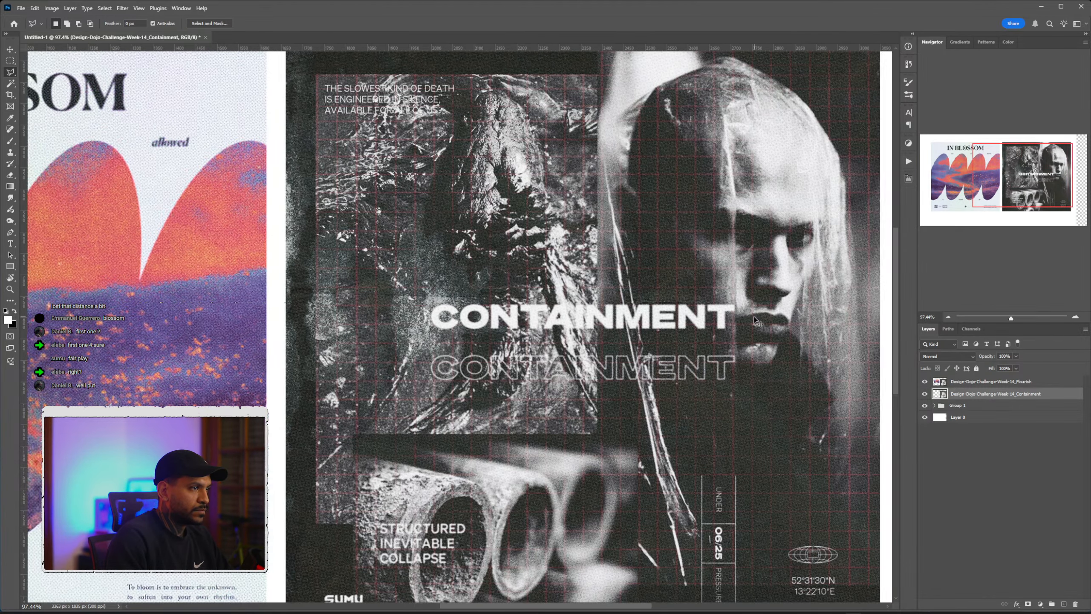
scroll(747, 323, down, 2)
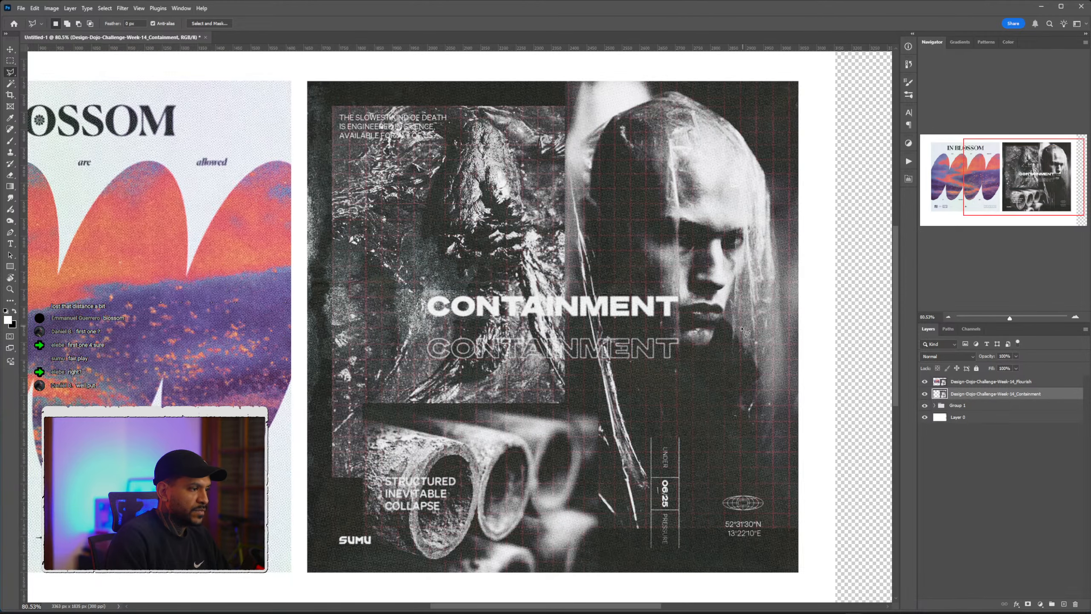
scroll(559, 452, left, 2)
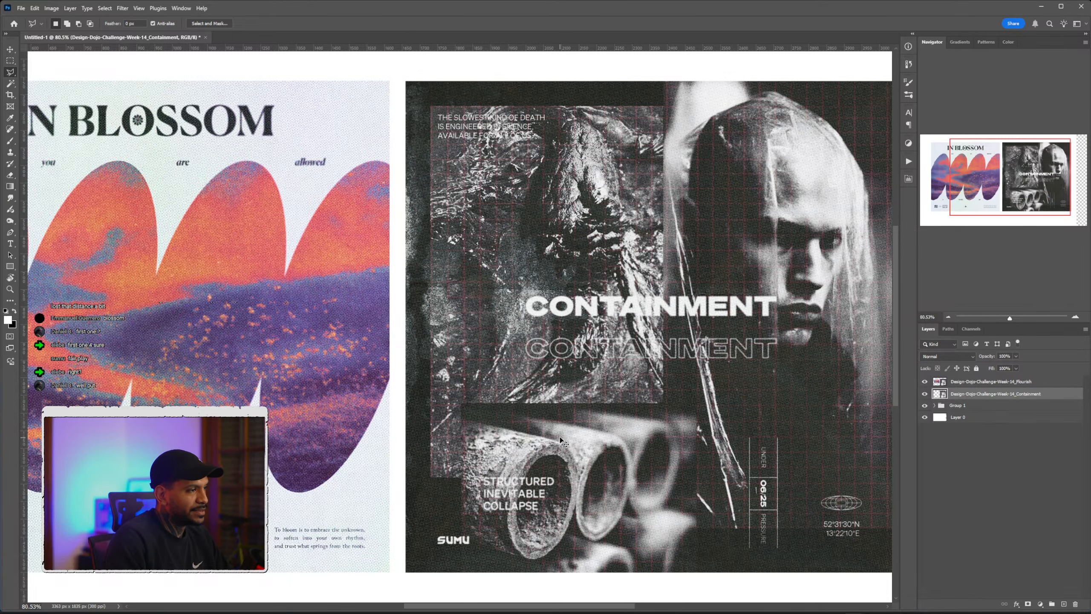
scroll(559, 437, left, 2)
scroll(554, 435, down, 2)
scroll(545, 434, up, 2)
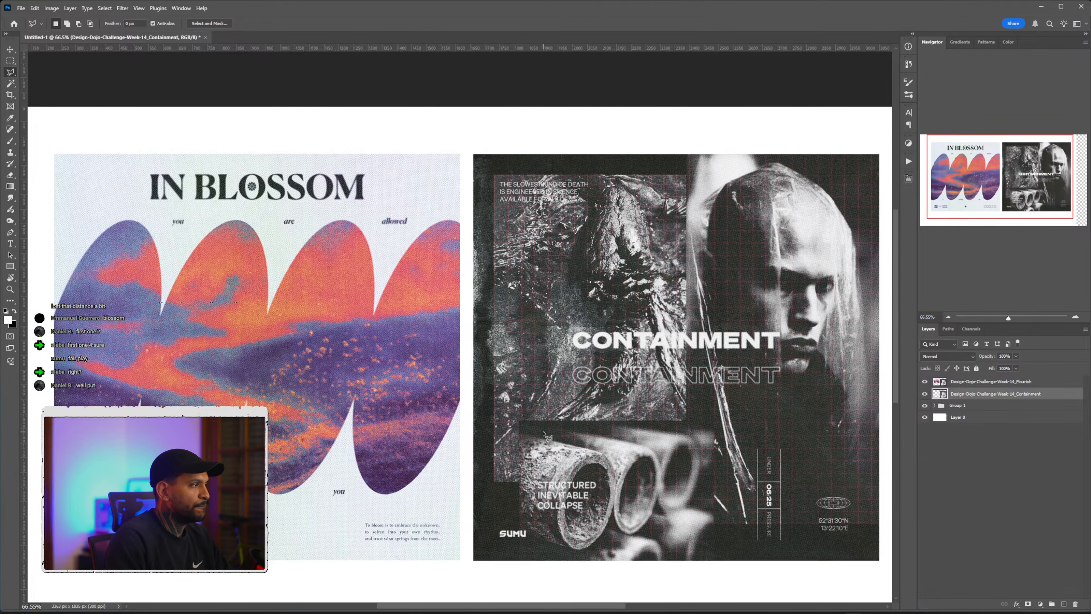
scroll(546, 435, down, 1)
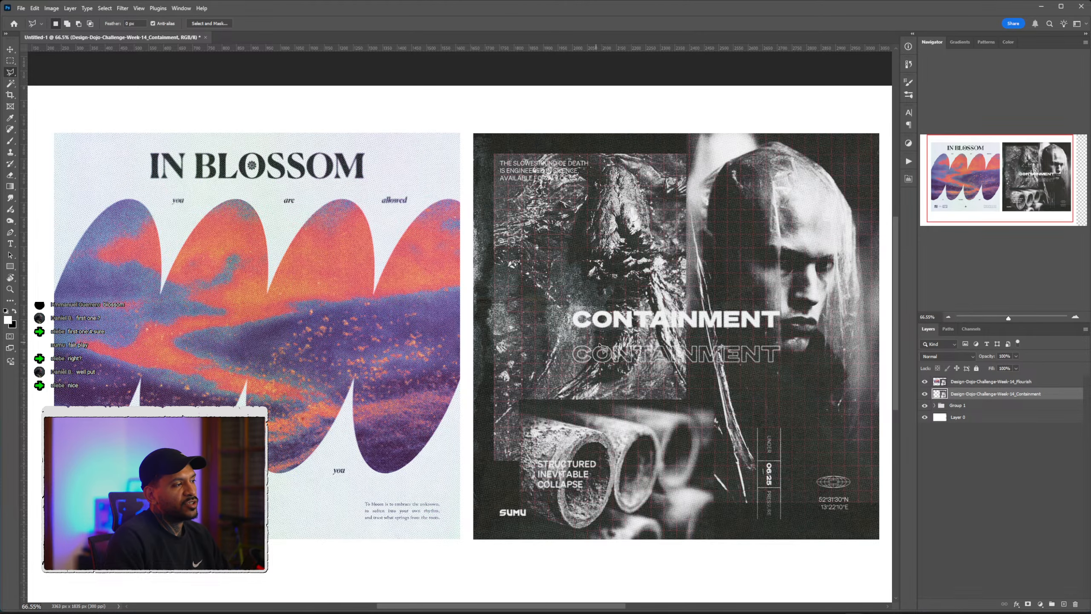
Examine the In Blossom poster's title, scalloped landscape shape and small italic words up close and at full view.
scroll(632, 365, left, 1)
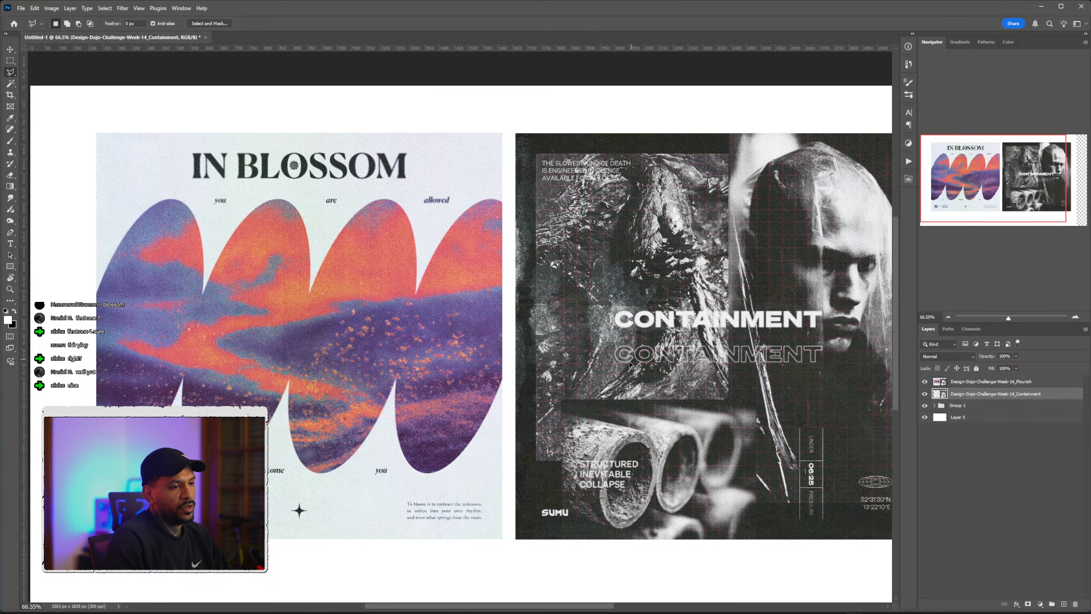
scroll(631, 365, left, 3)
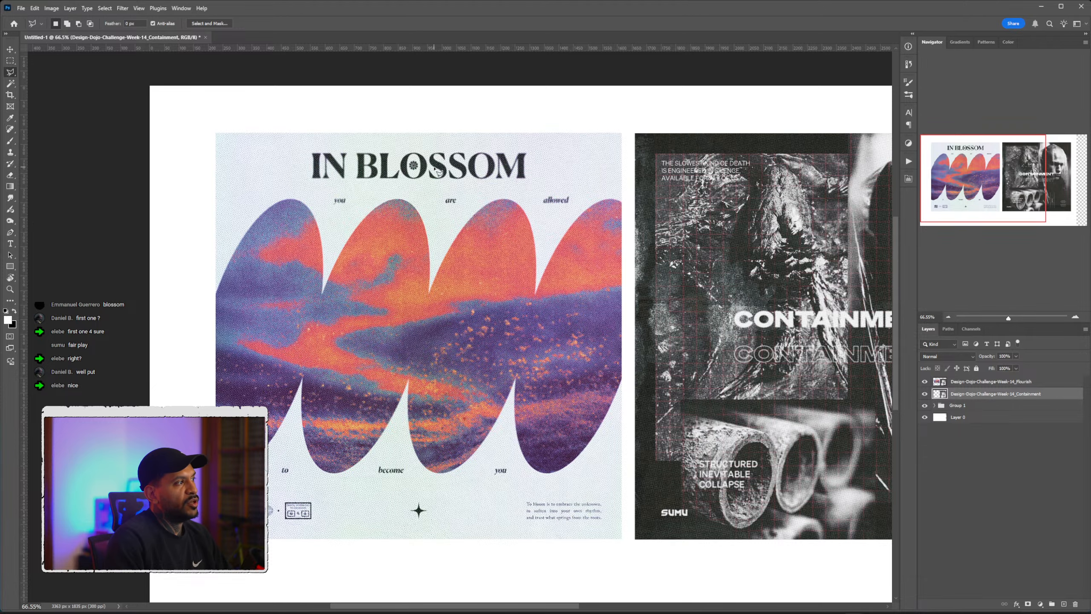
scroll(374, 185, up, 3)
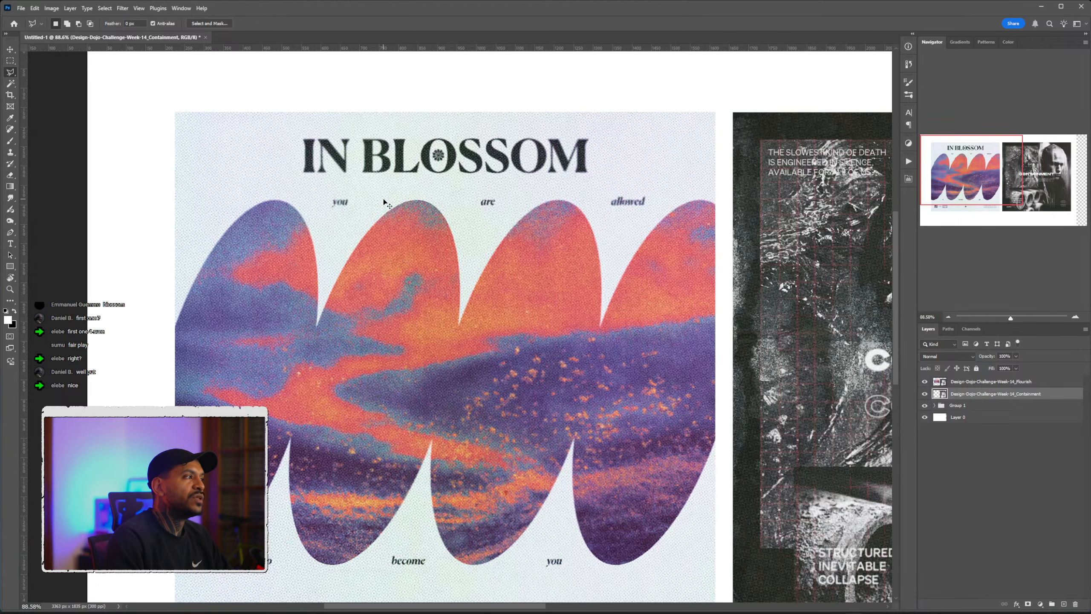
scroll(386, 202, down, 2)
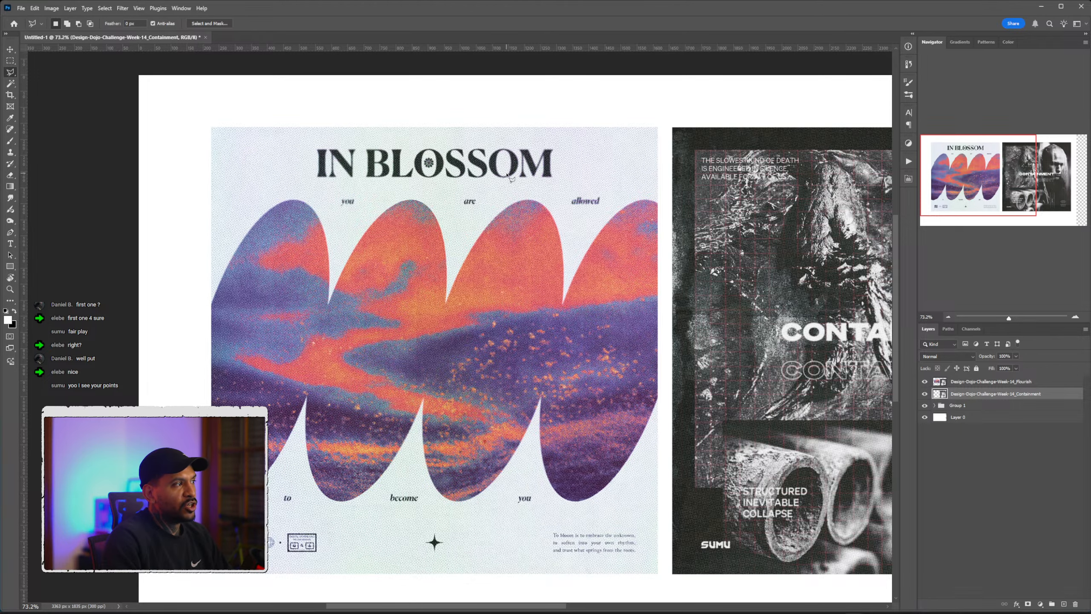
scroll(548, 222, down, 1)
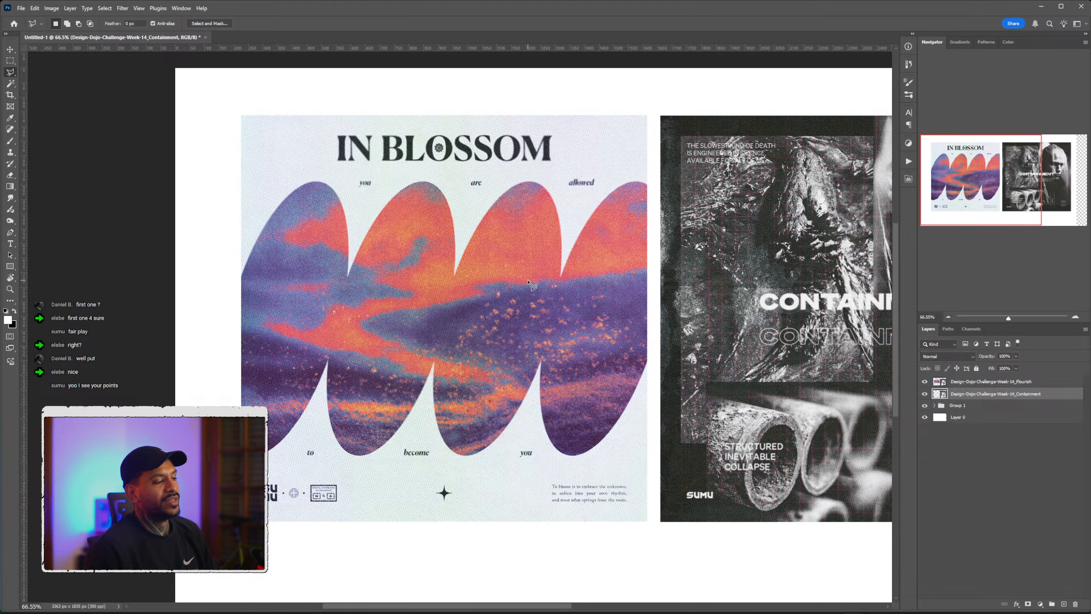
scroll(498, 277, down, 1)
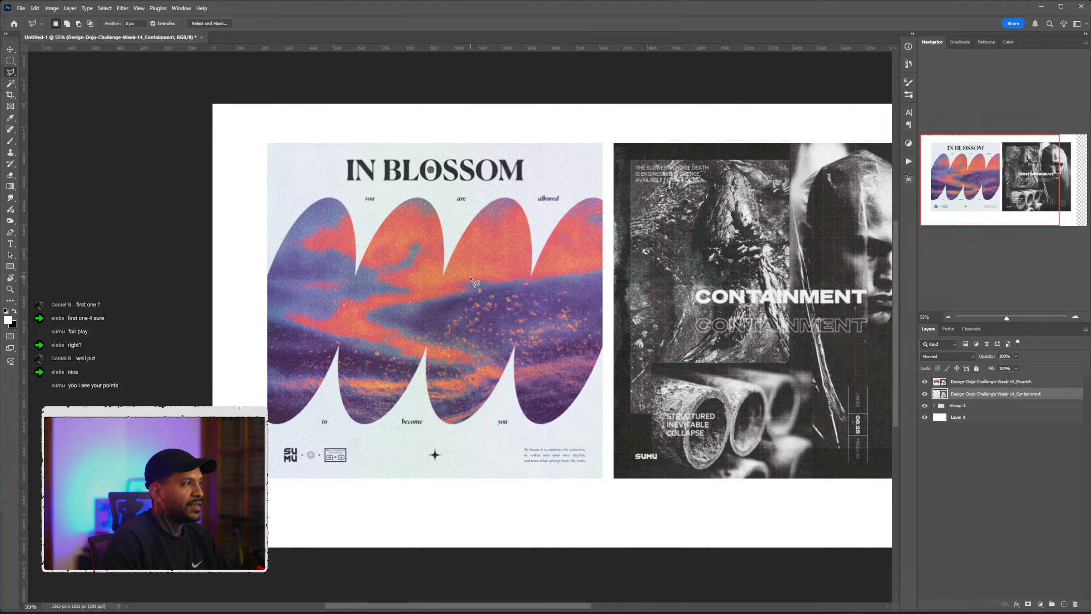
scroll(472, 283, up, 1)
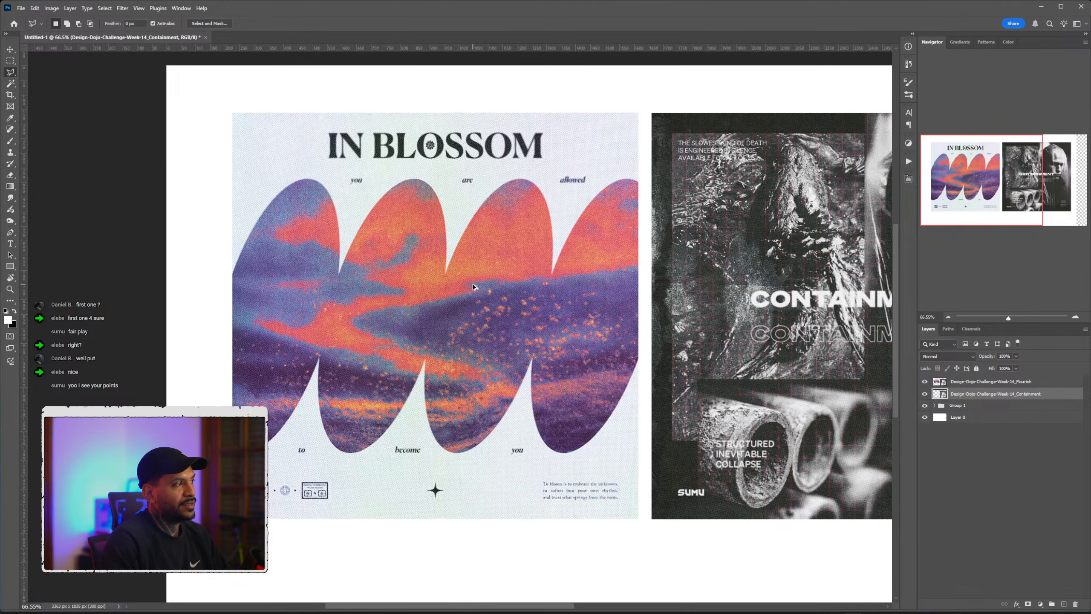
scroll(473, 283, up, 1)
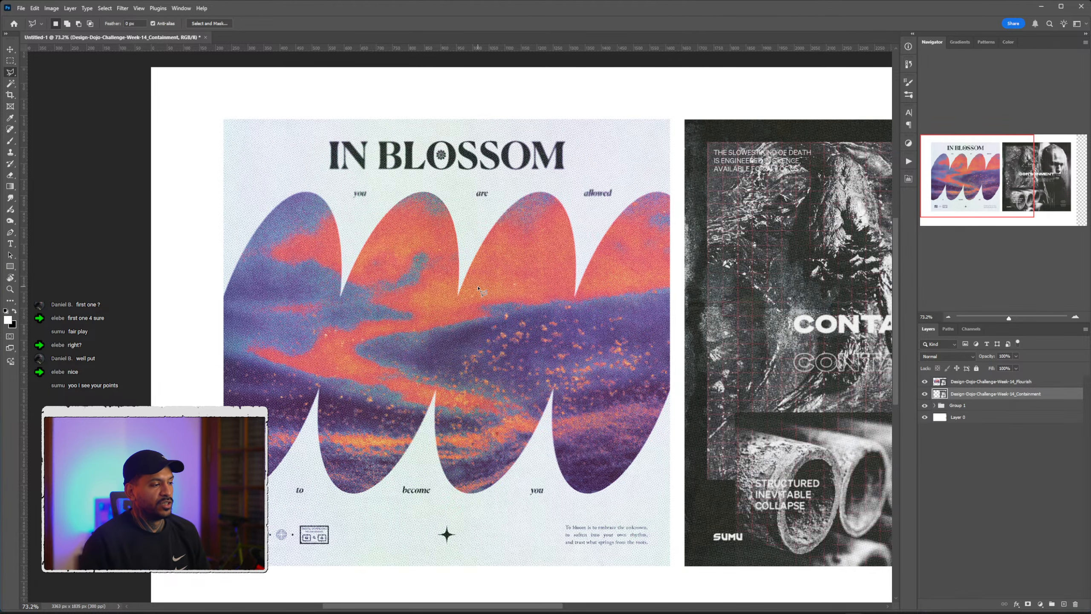
scroll(473, 326, right, 3)
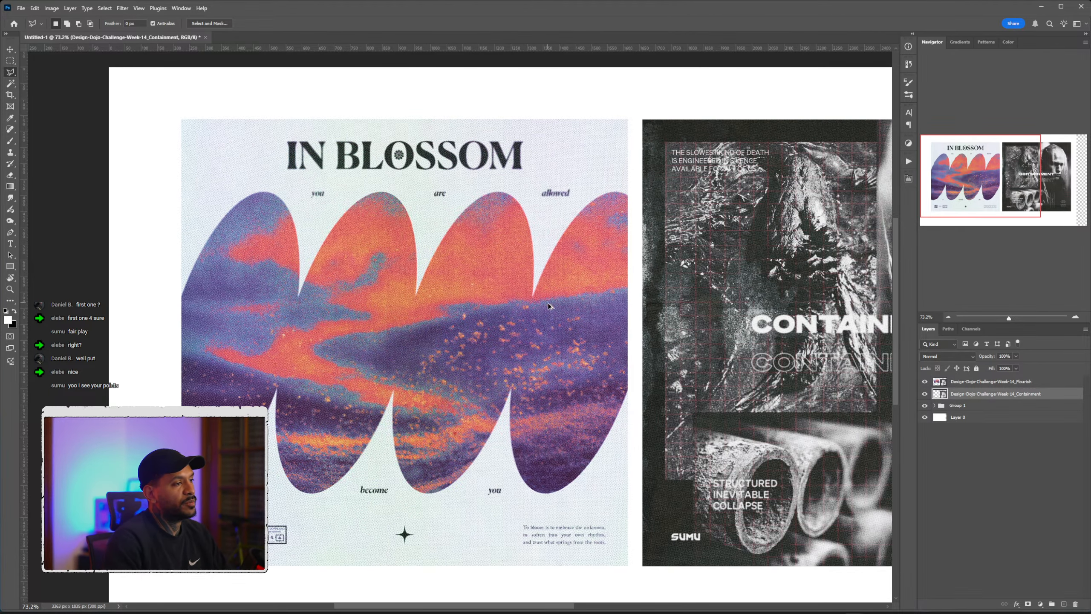
View both complete posters together and judge how the Containment layout and imagery contrast with In Blossom.
scroll(548, 302, down, 2)
scroll(571, 309, right, 5)
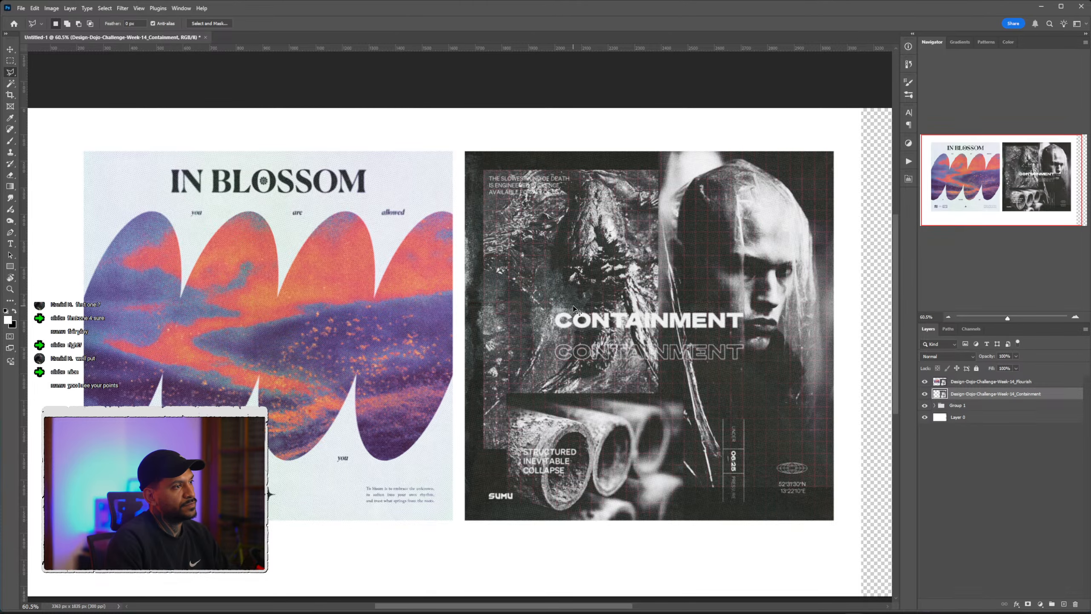
scroll(574, 305, up, 1)
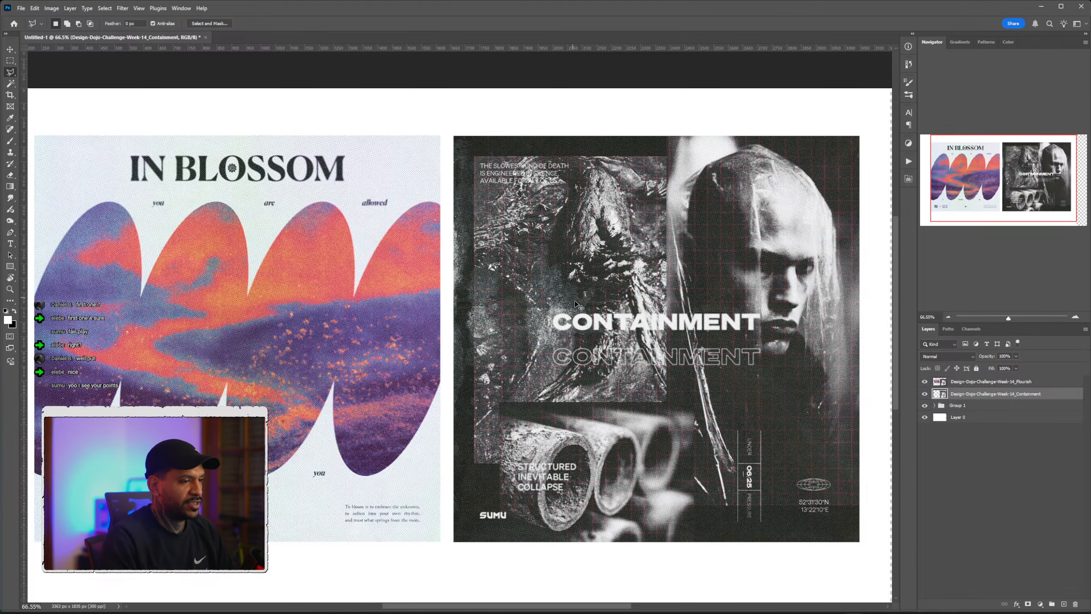
scroll(576, 268, down, 2)
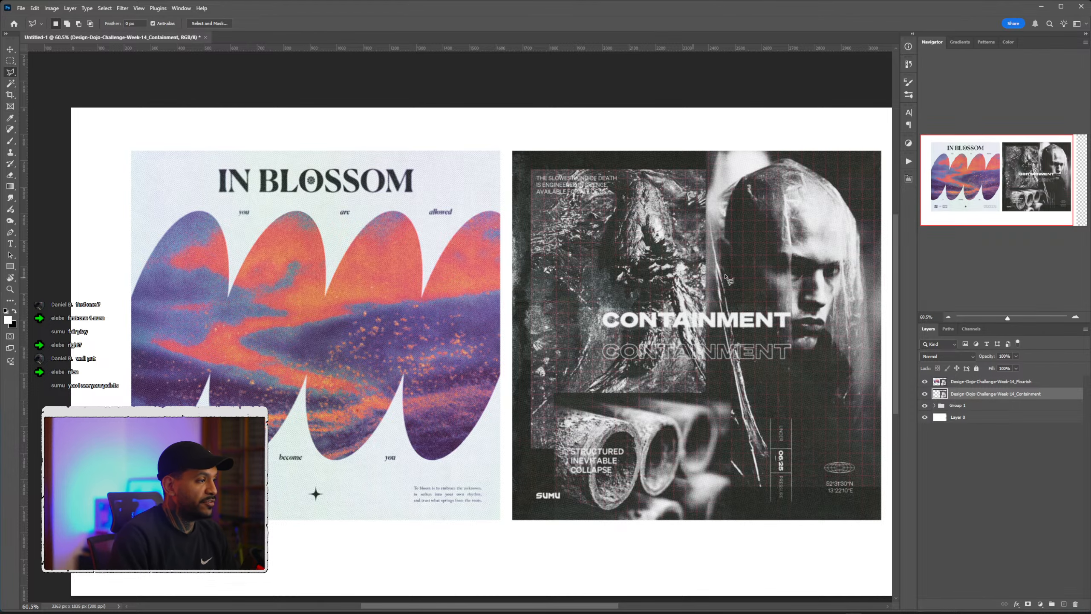
scroll(694, 347, right, 3)
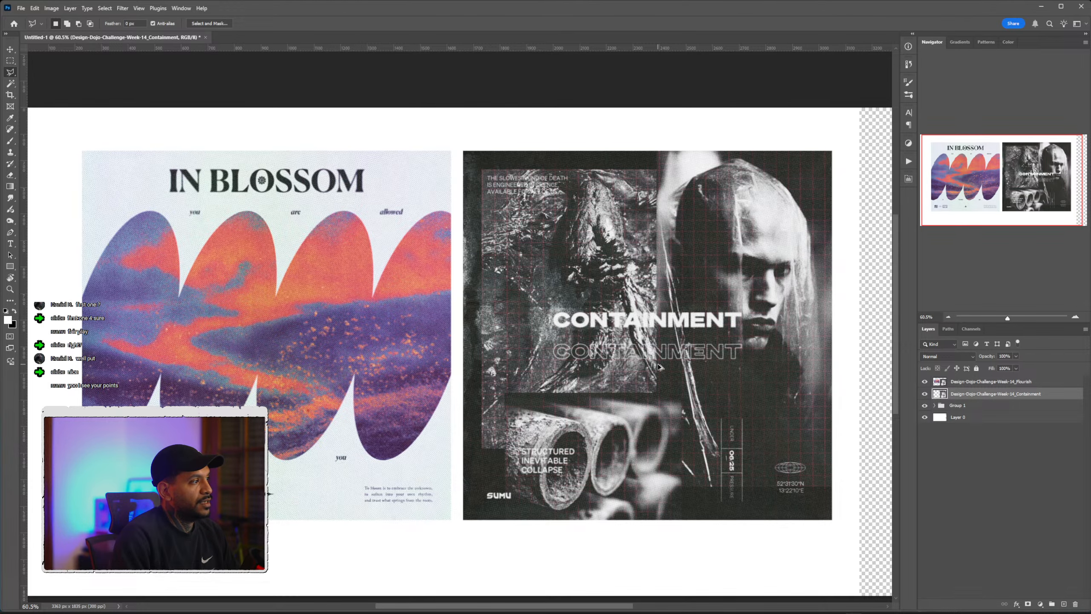
scroll(658, 363, up, 1)
scroll(658, 363, down, 1)
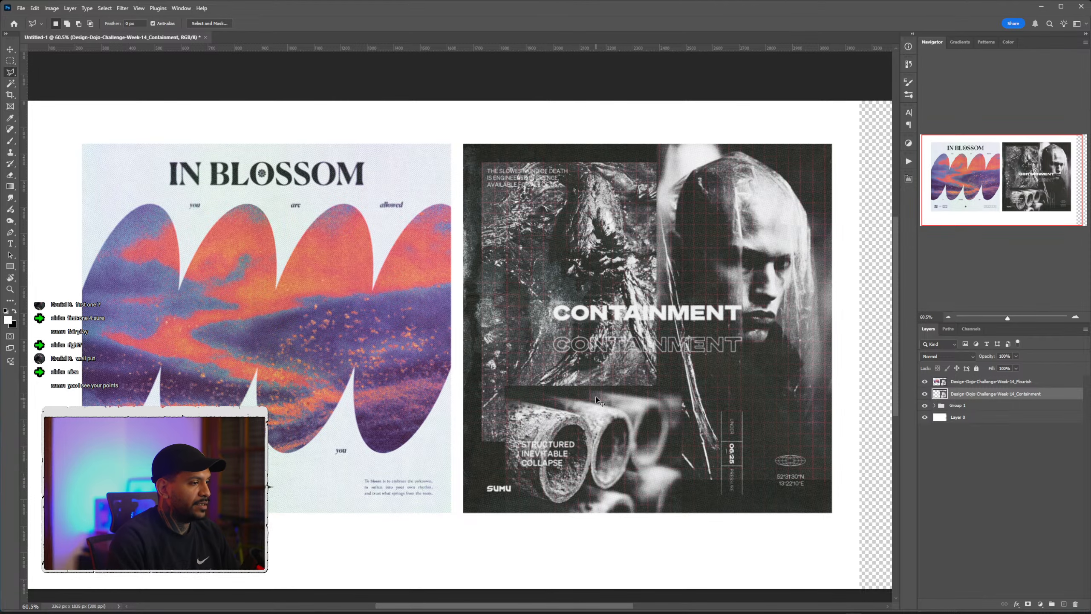
scroll(590, 381, up, 1)
scroll(590, 381, left, 1)
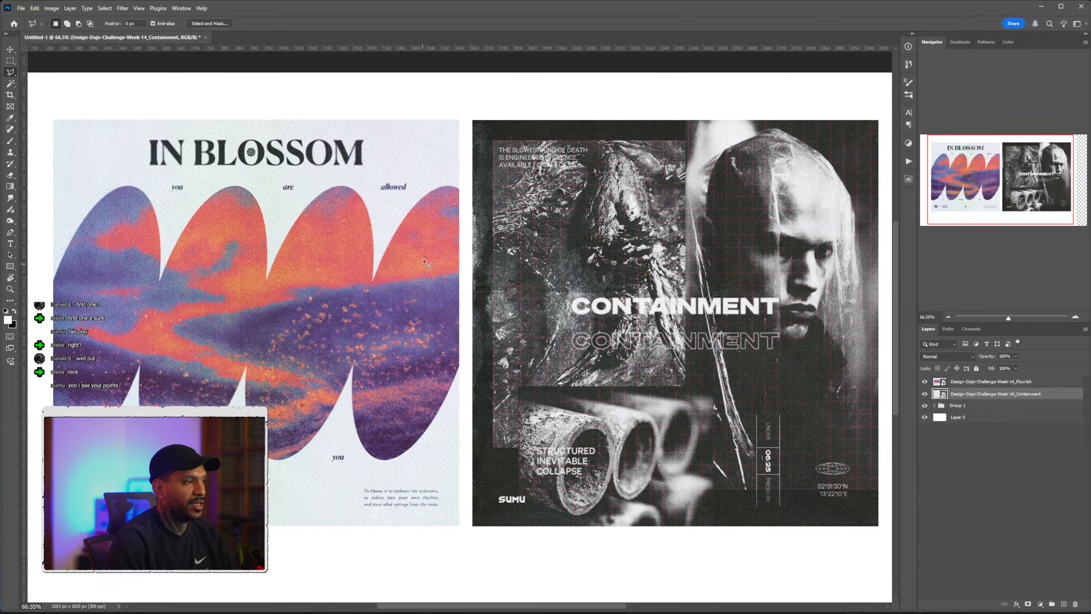
scroll(446, 260, down, 1)
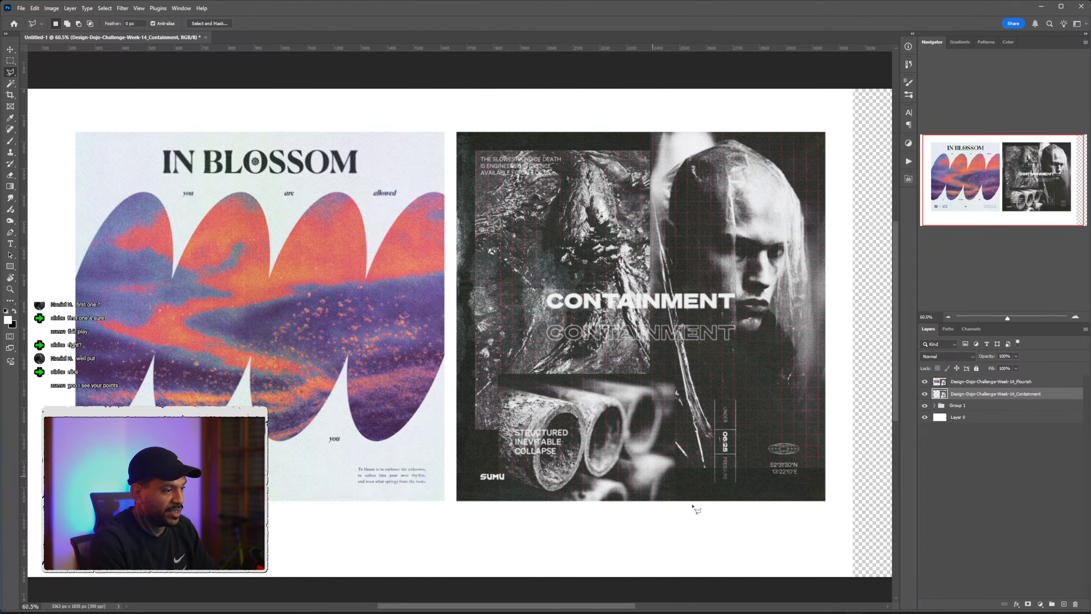
Switch to Discord, reread the submission's idea and its flourish description by highlighting the text, and return to Photoshop.
key(alt+Tab)
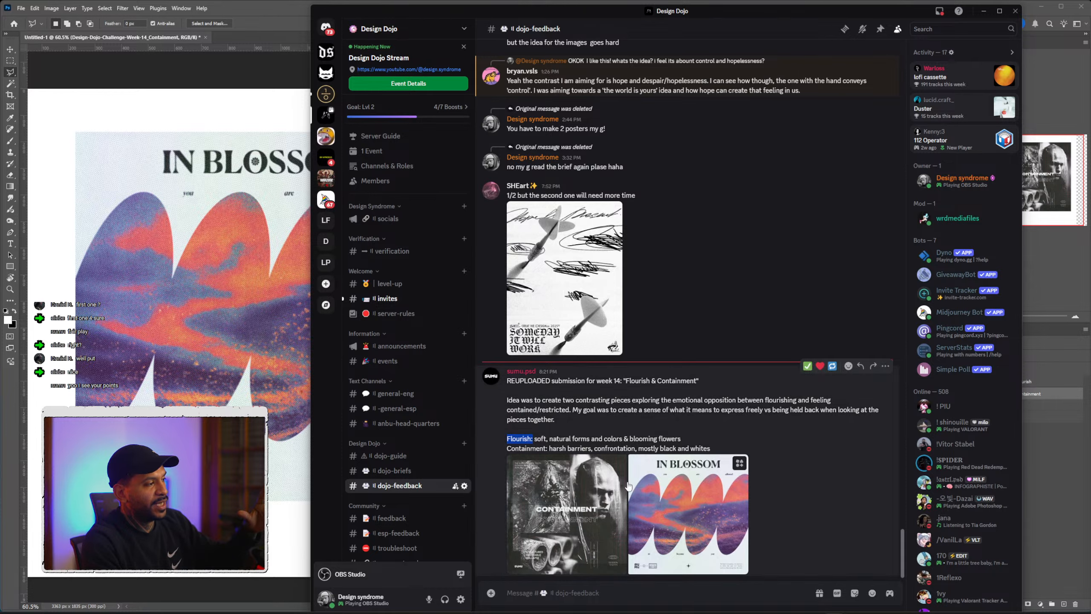
drag(508, 400, 686, 443)
click(686, 443)
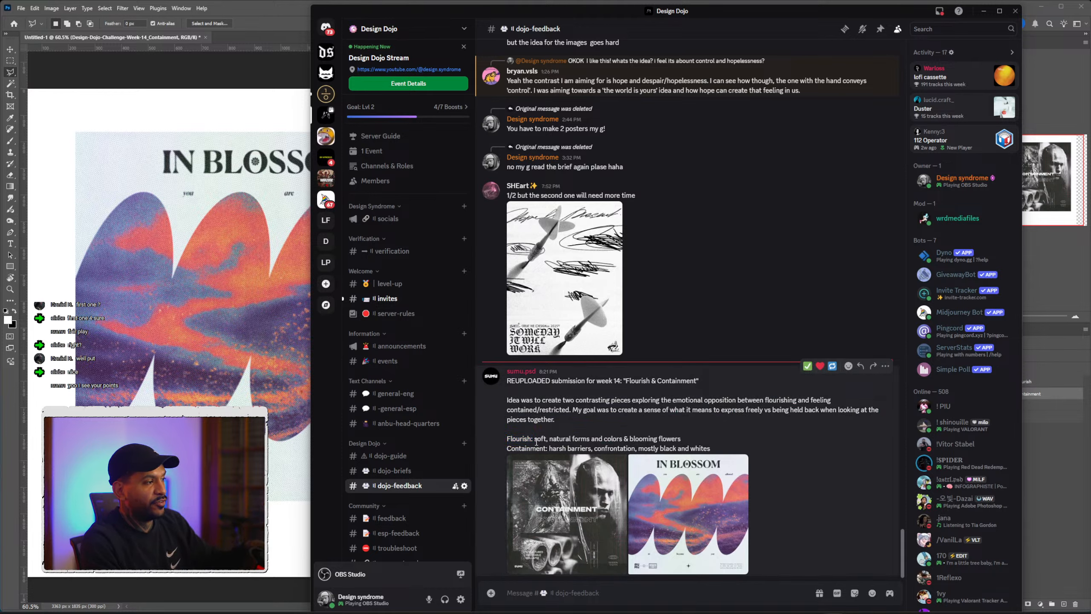
drag(535, 439, 678, 438)
click(679, 439)
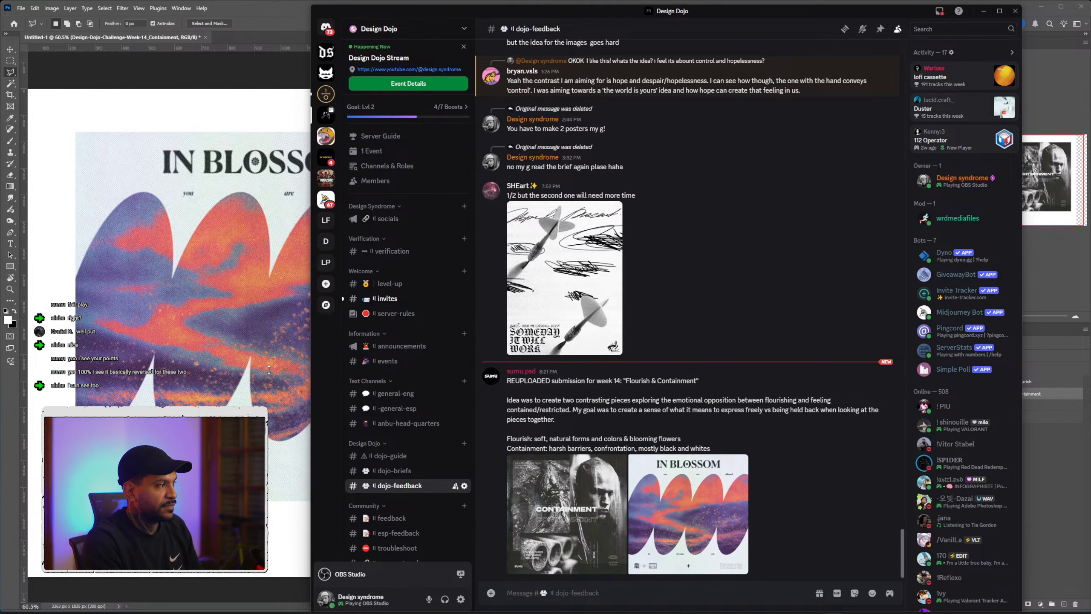
click(248, 365)
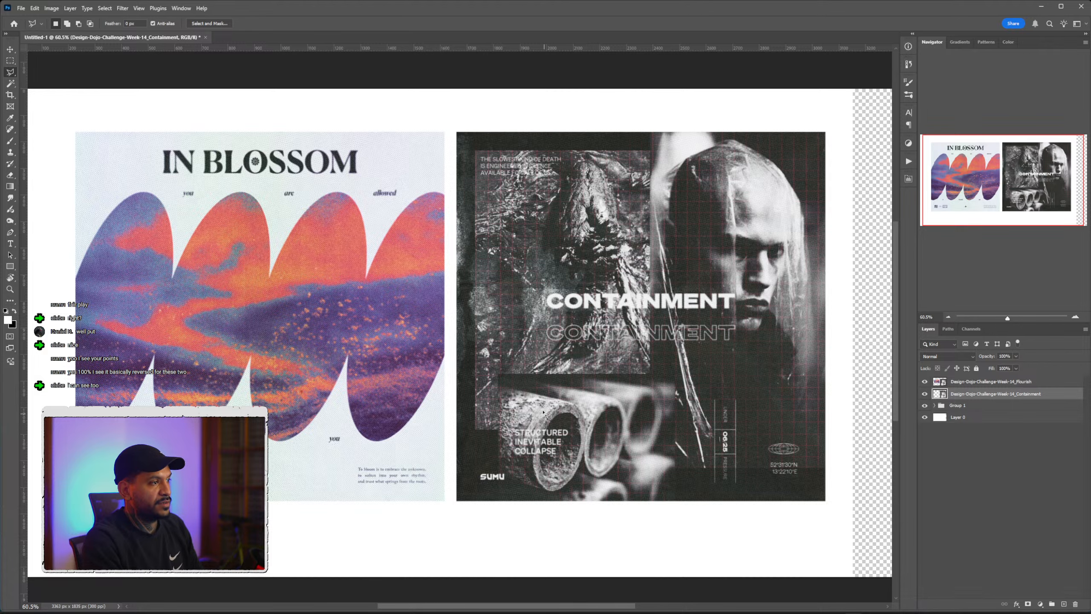
scroll(543, 408, down, 1)
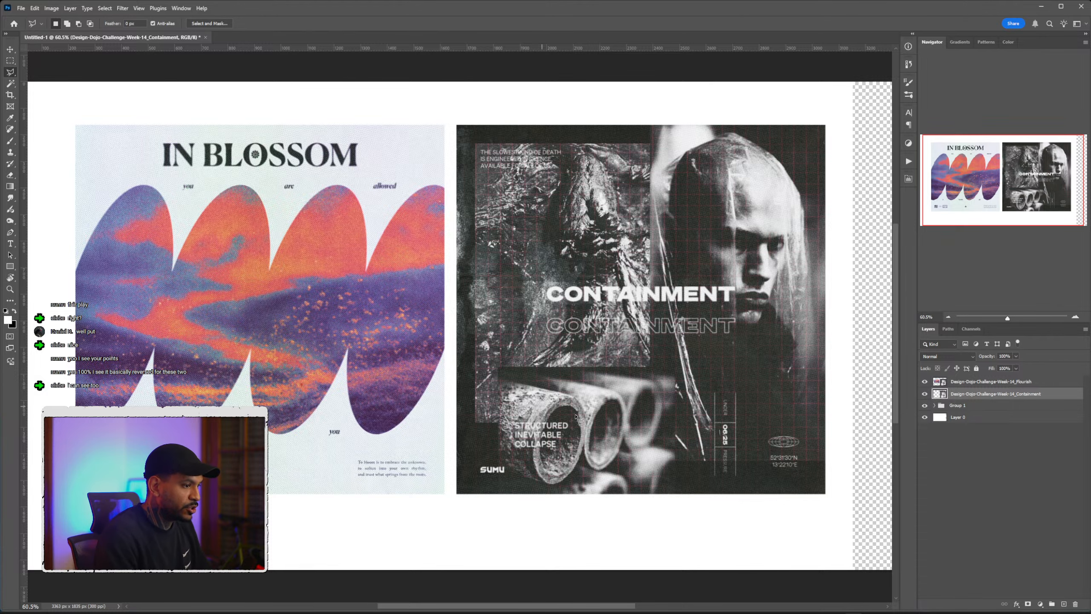
mouse_move(795, 607)
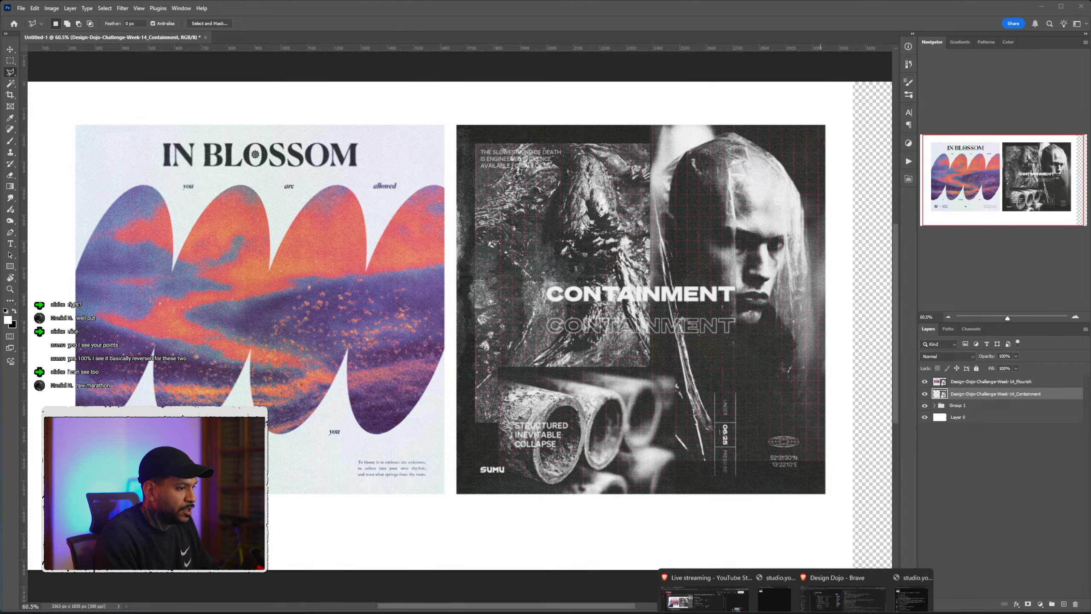
mouse_move(902, 582)
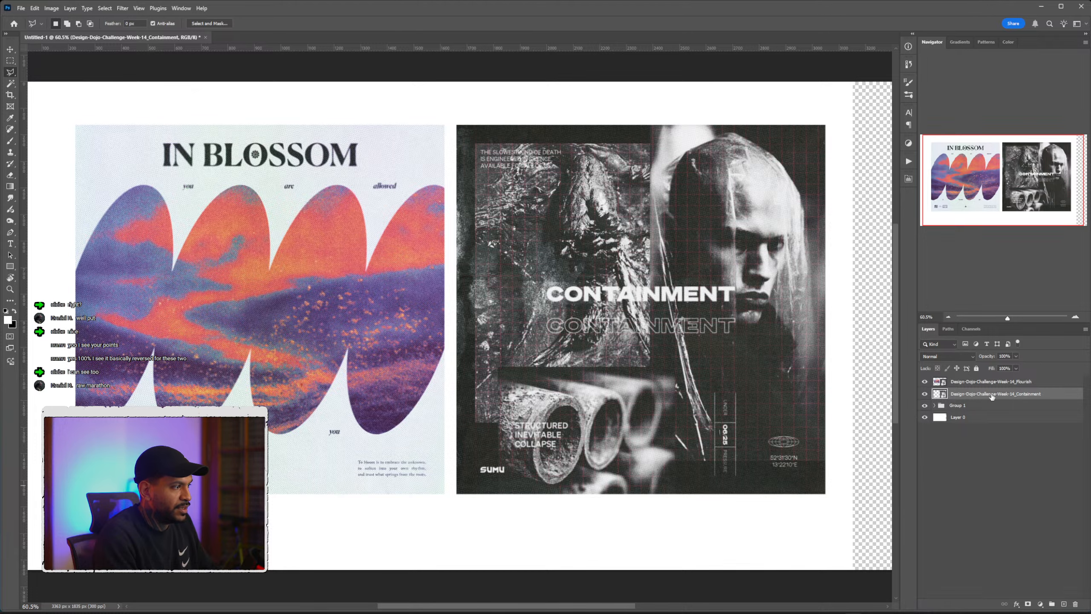
Hide the Flourish and Containment poster layers and group them together.
click(924, 381)
click(925, 394)
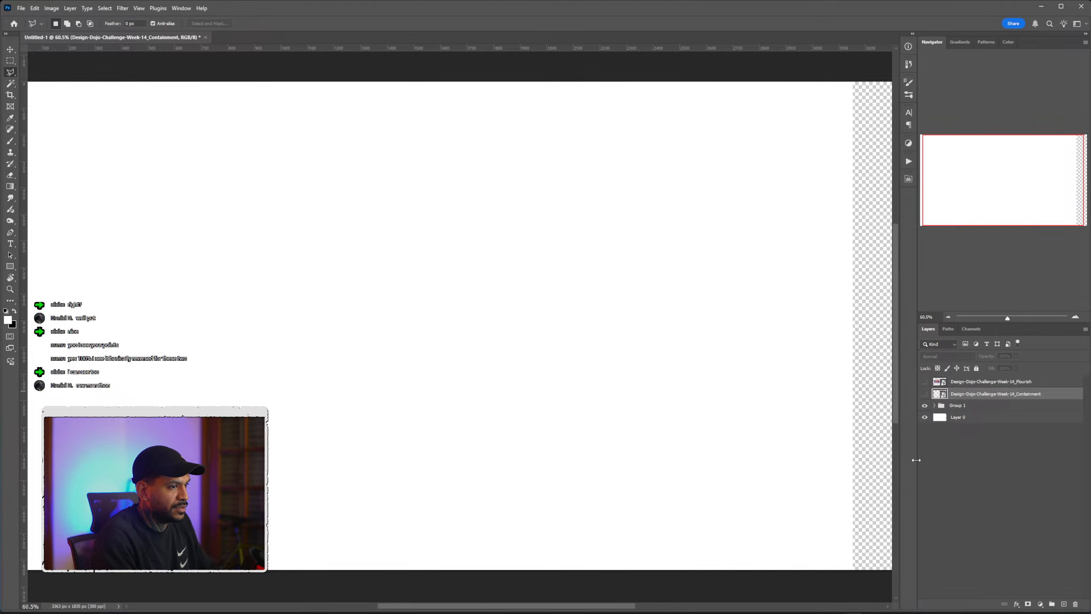
shift+click(971, 381)
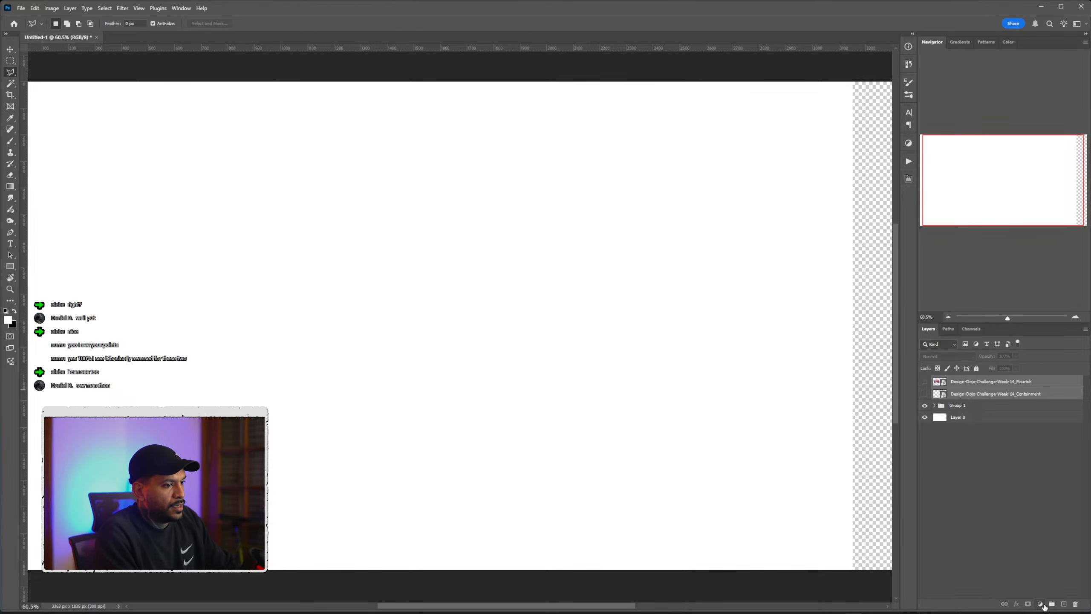
key(ctrl+g)
Switch to Discord, find the week 14 perfect/imperfect submission in dojo-feedback and preview its dancer poster up close.
key(alt+Tab)
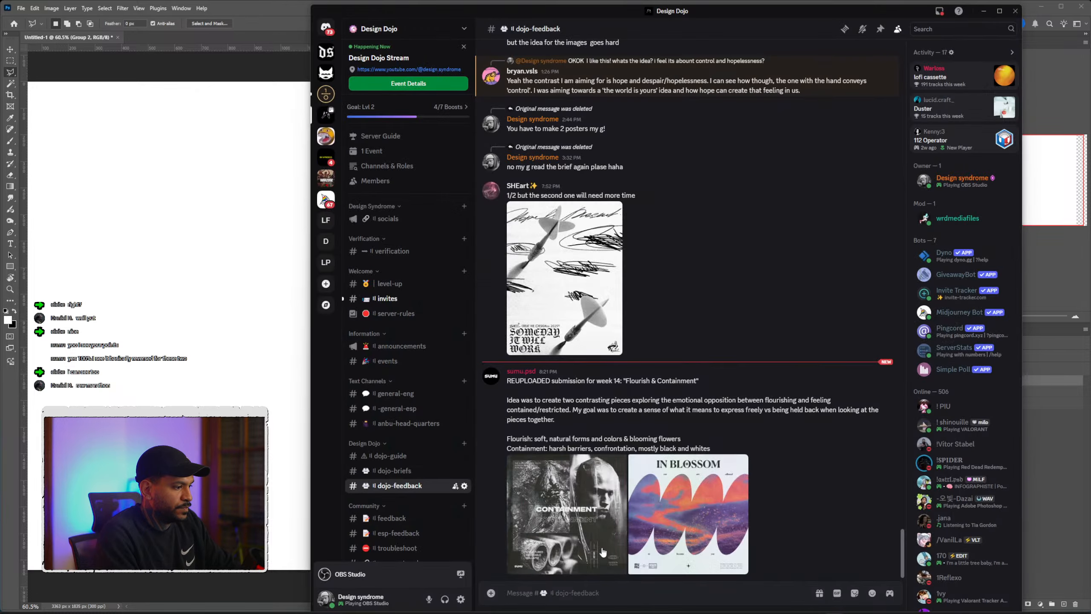
scroll(659, 306, up, 2)
scroll(663, 325, up, 15)
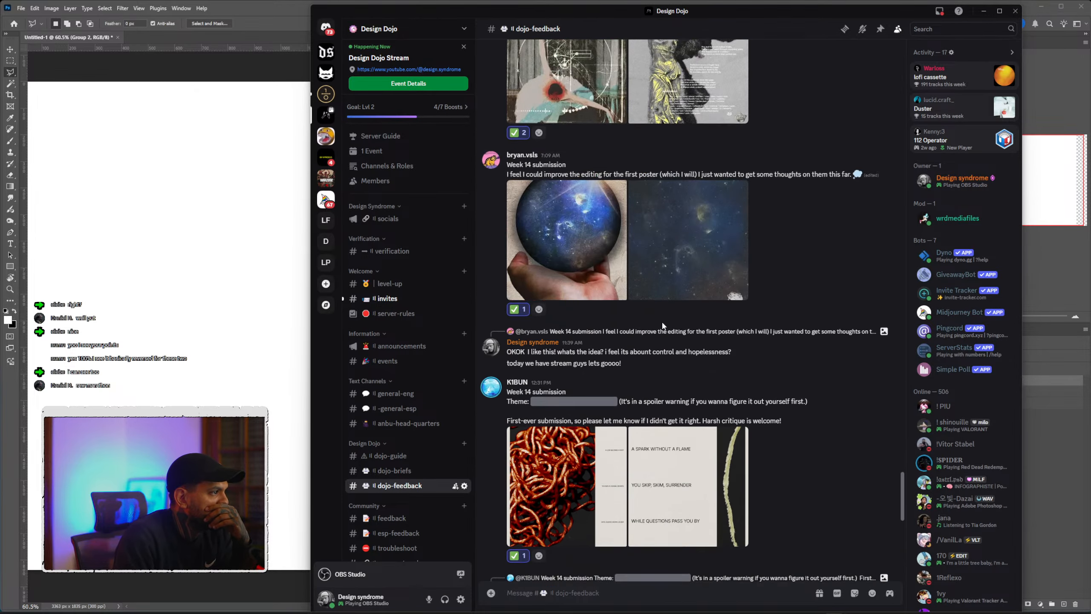
scroll(672, 324, down, 7)
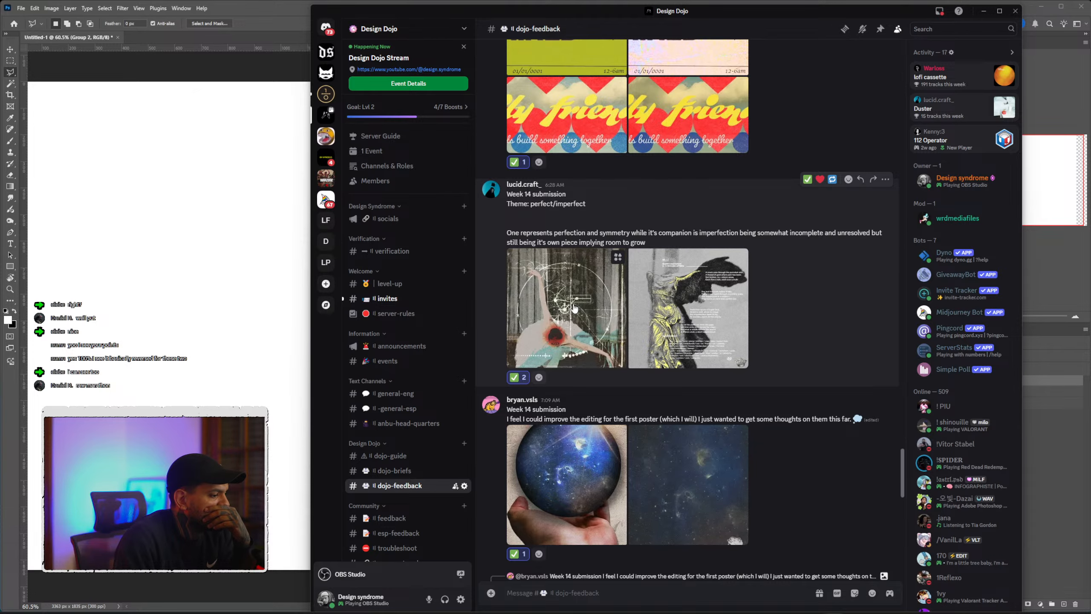
click(601, 300)
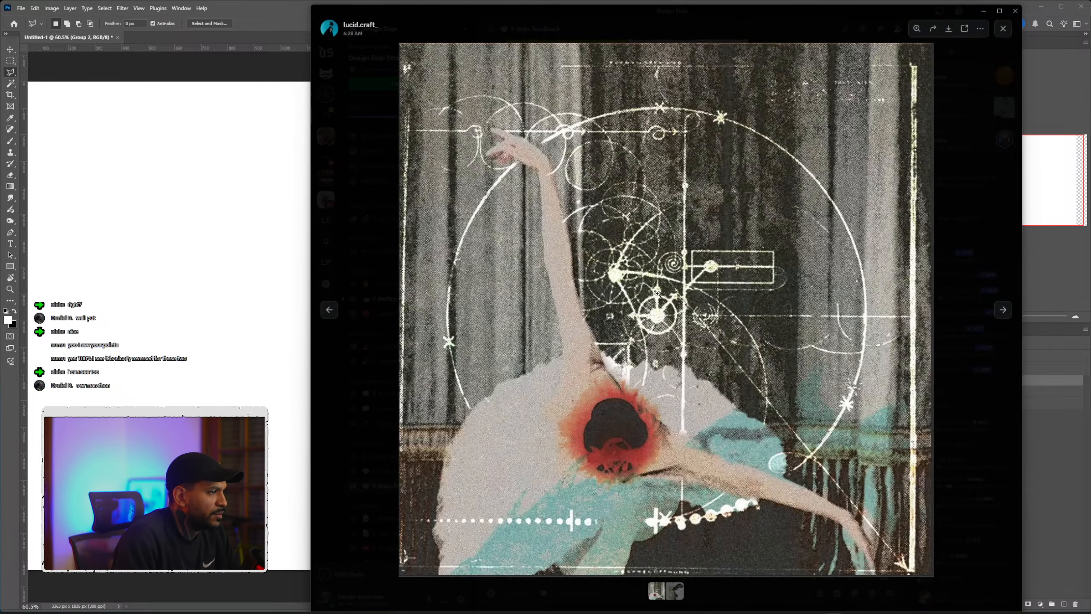
click(658, 294)
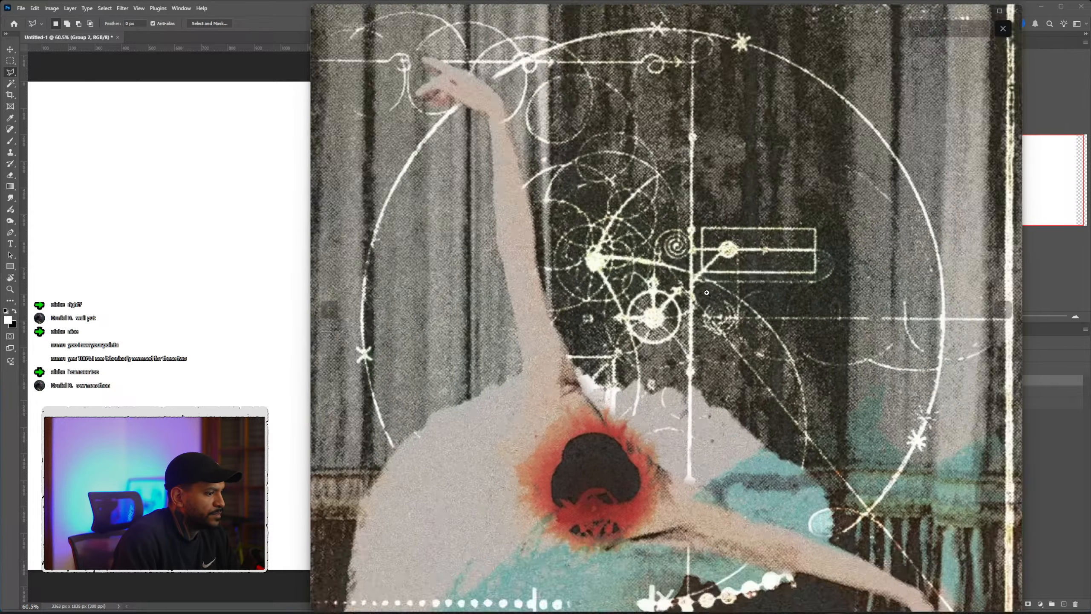
key(Escape)
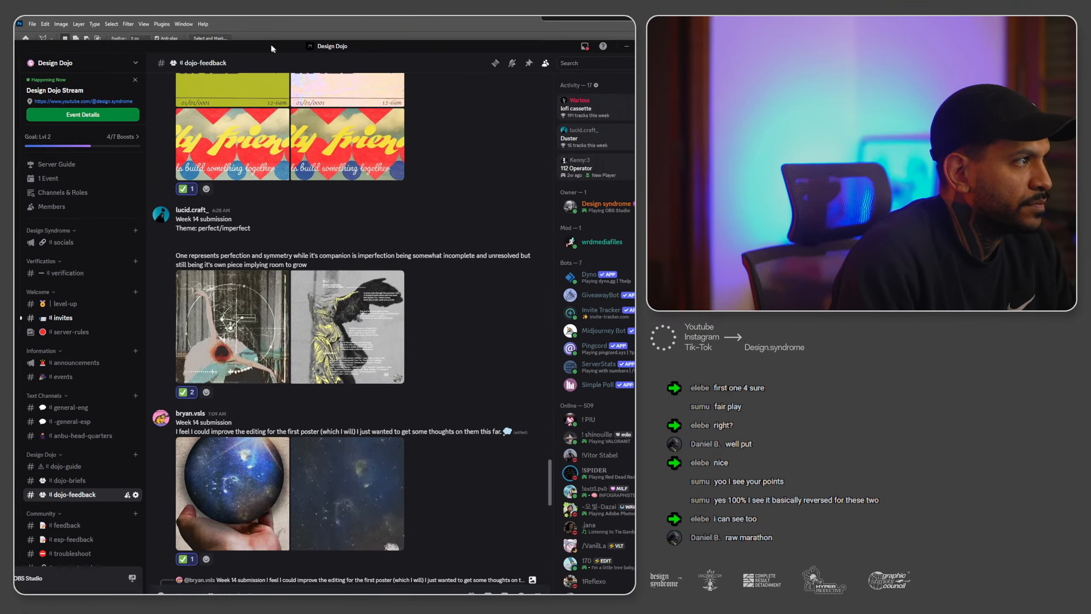
Save both posters of the perfect/imperfect submission to the week 14 feedback folder as perfect.jpg and imperfect2.jpg.
drag(271, 42, 686, 66)
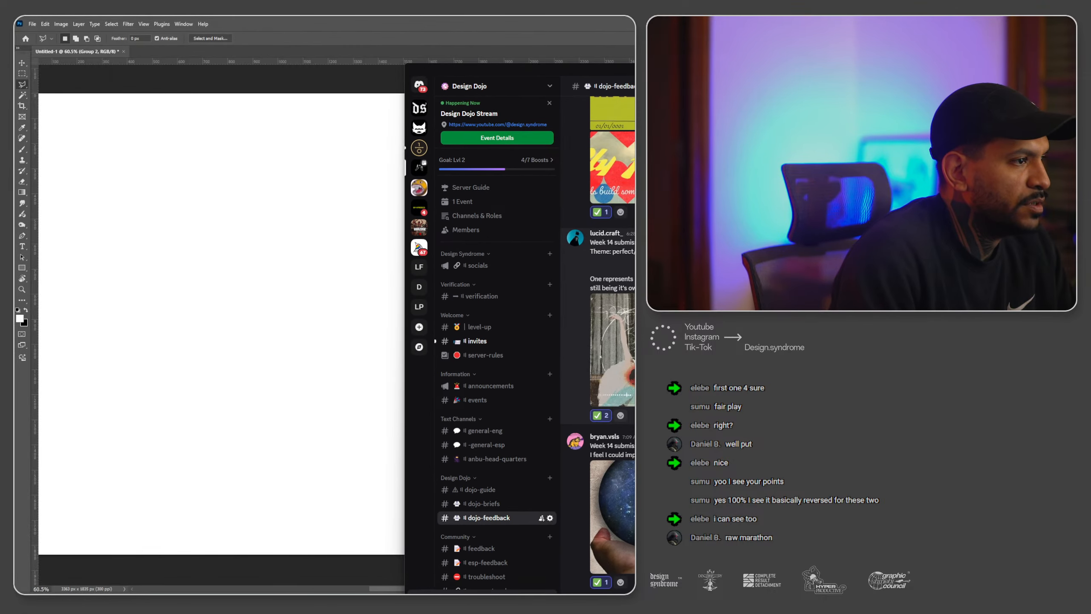
drag(612, 515, 352, 284)
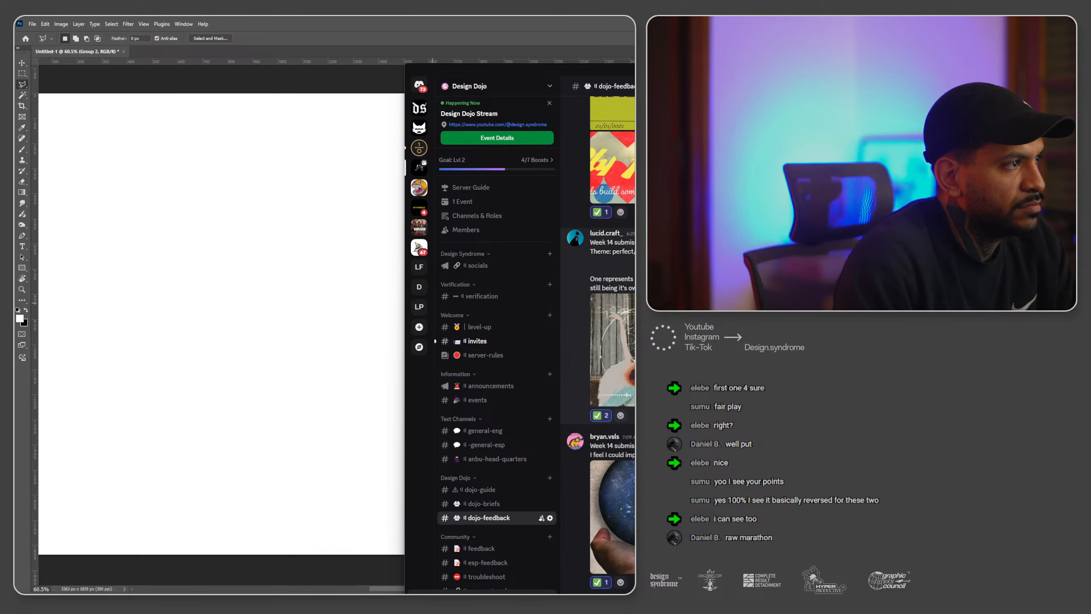
drag(677, 69, 346, 48)
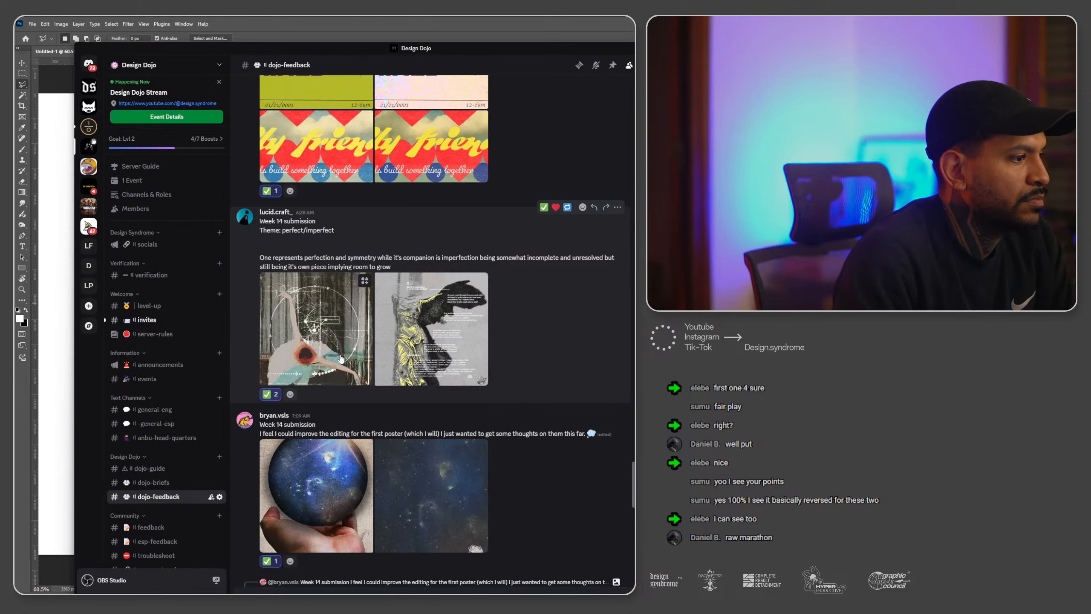
click(341, 359)
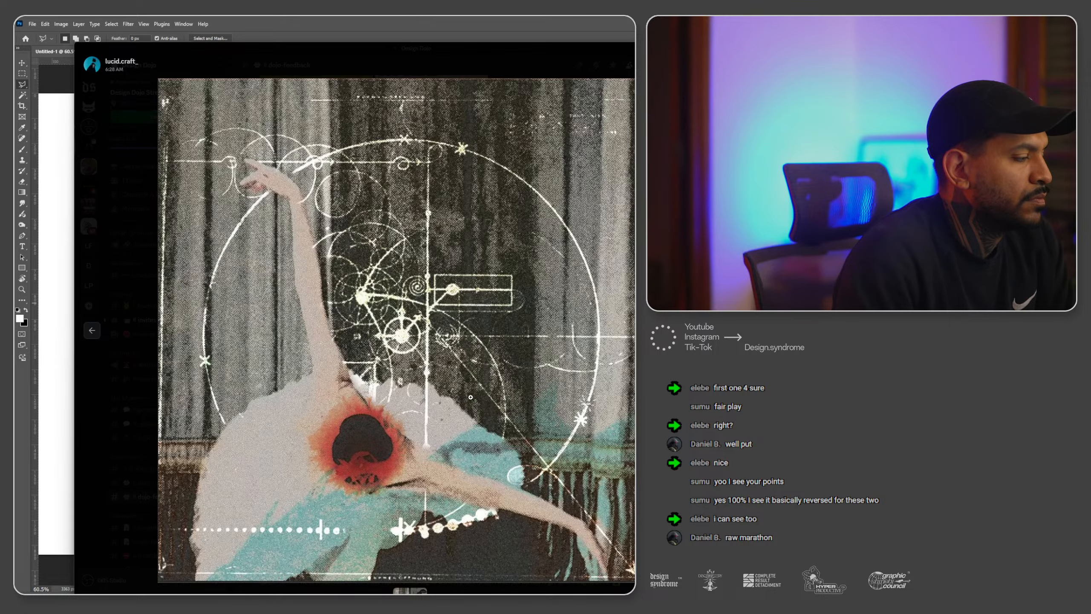
key(ctrl+s)
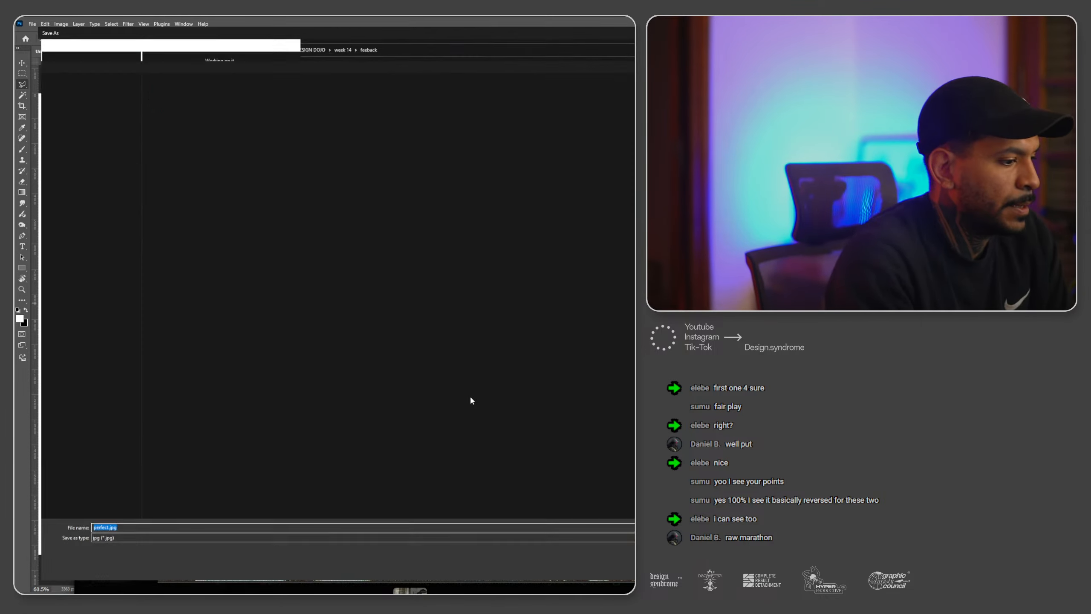
key(Return)
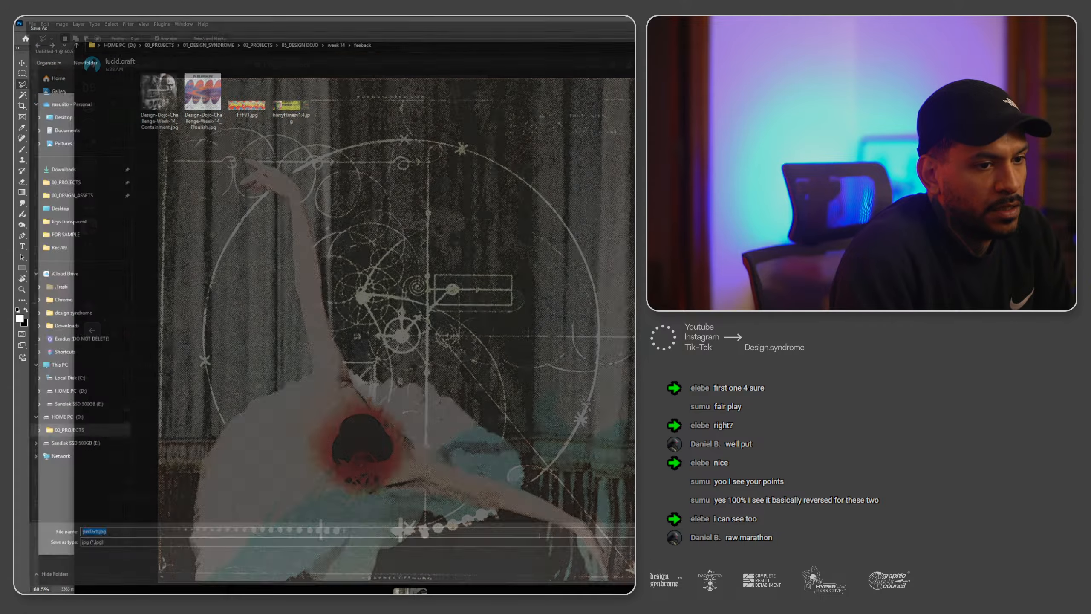
key(Right)
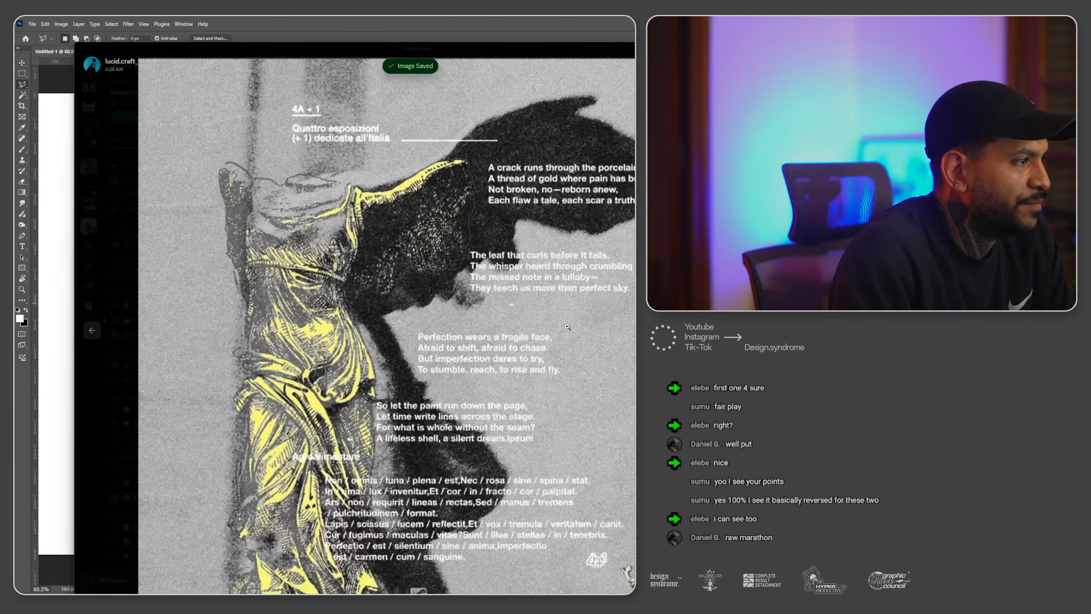
right_click(569, 328)
click(581, 340)
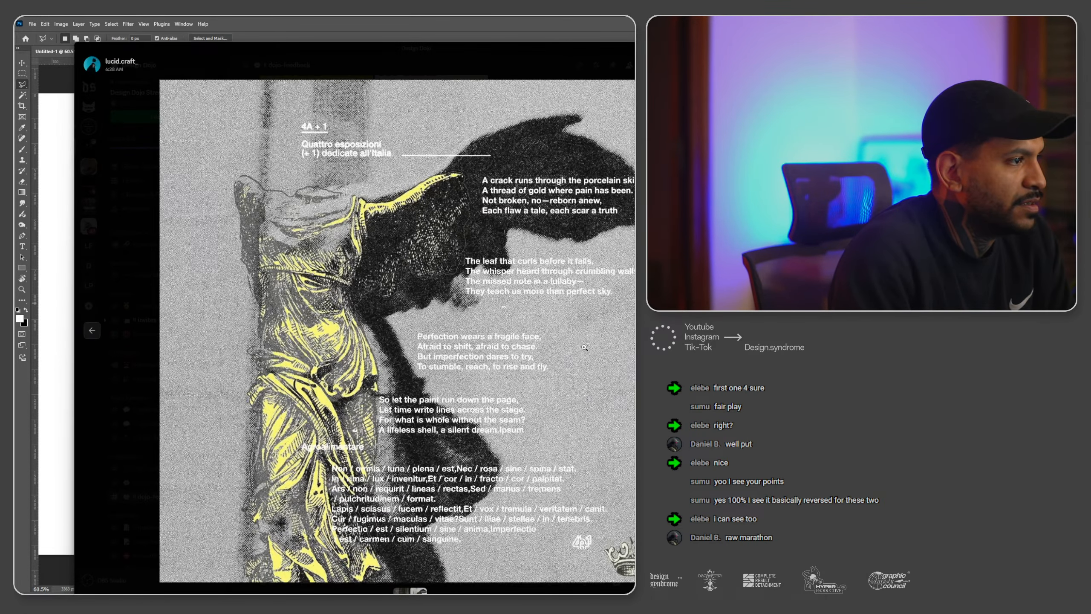
key(Return)
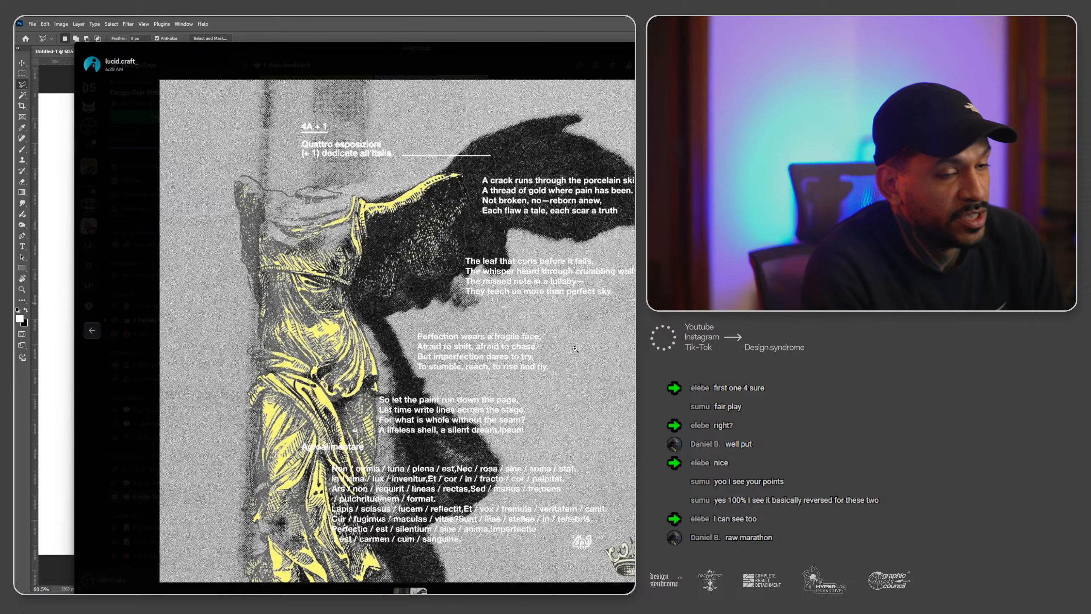
Switch to the saved files and place perfect.jpg and imperfect2.jpg together into the Photoshop document.
key(alt+Tab)
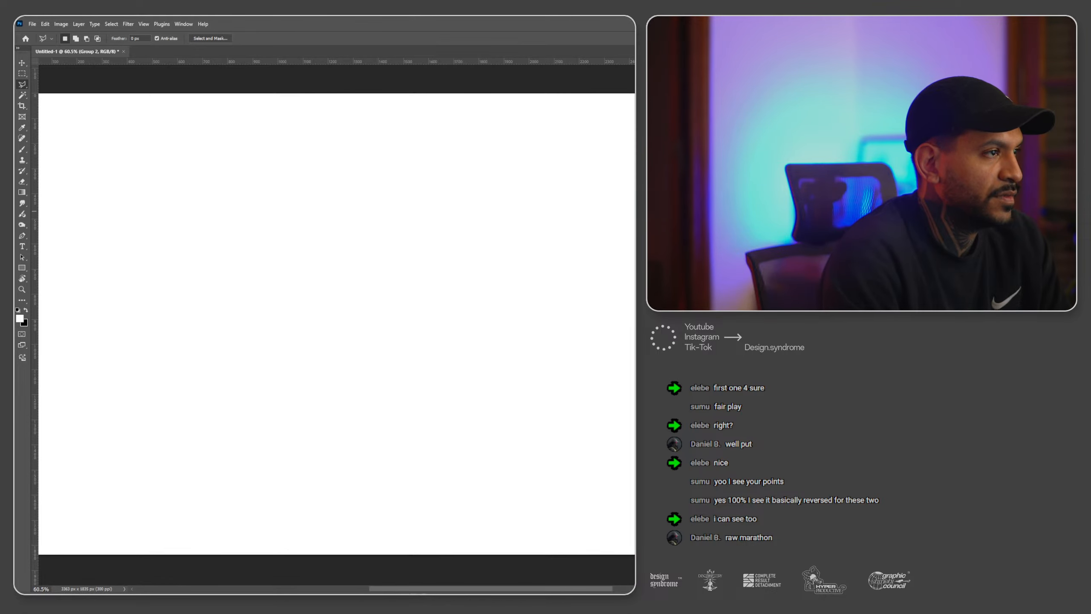
key(alt+Tab)
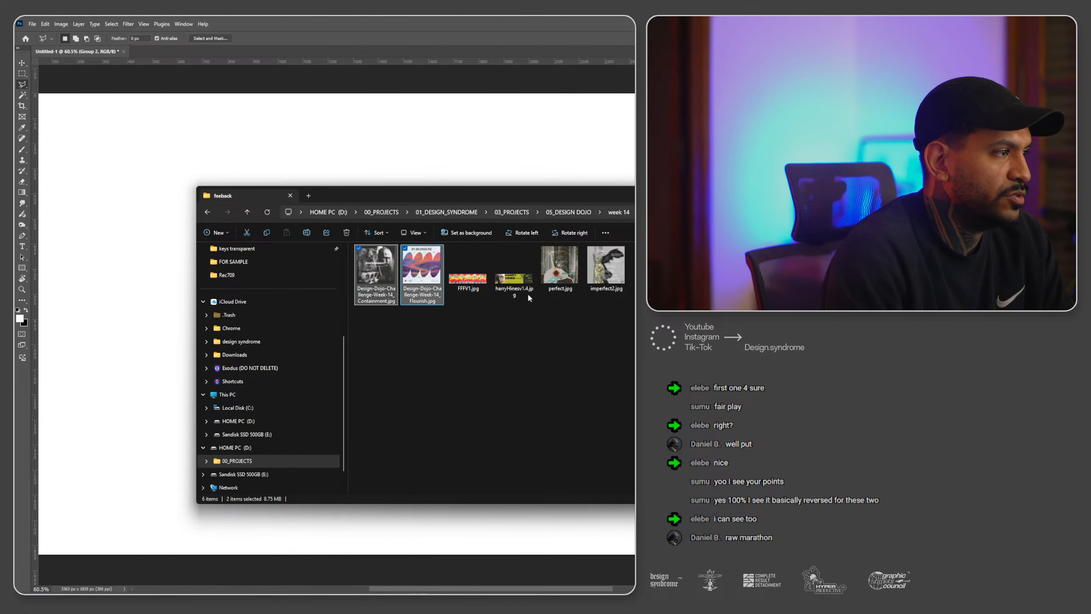
drag(540, 321, 631, 246)
click(527, 160)
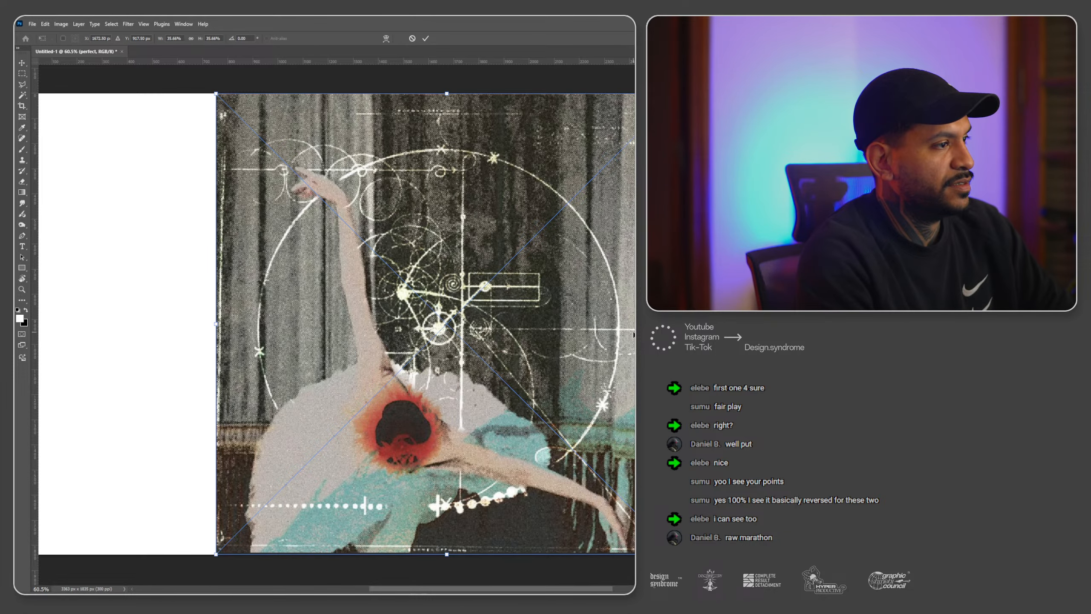
key(Return)
key(Return)
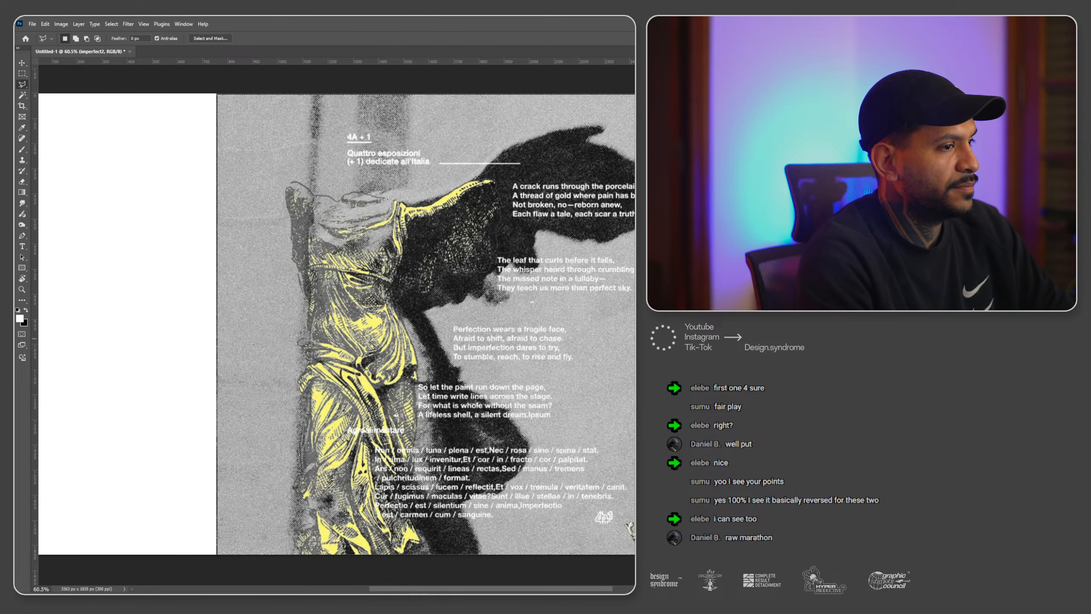
Examine the winged statue poster beside the dancer poster, comparing their imagery, text and geometric linework close up and at full view.
scroll(624, 335, down, 1)
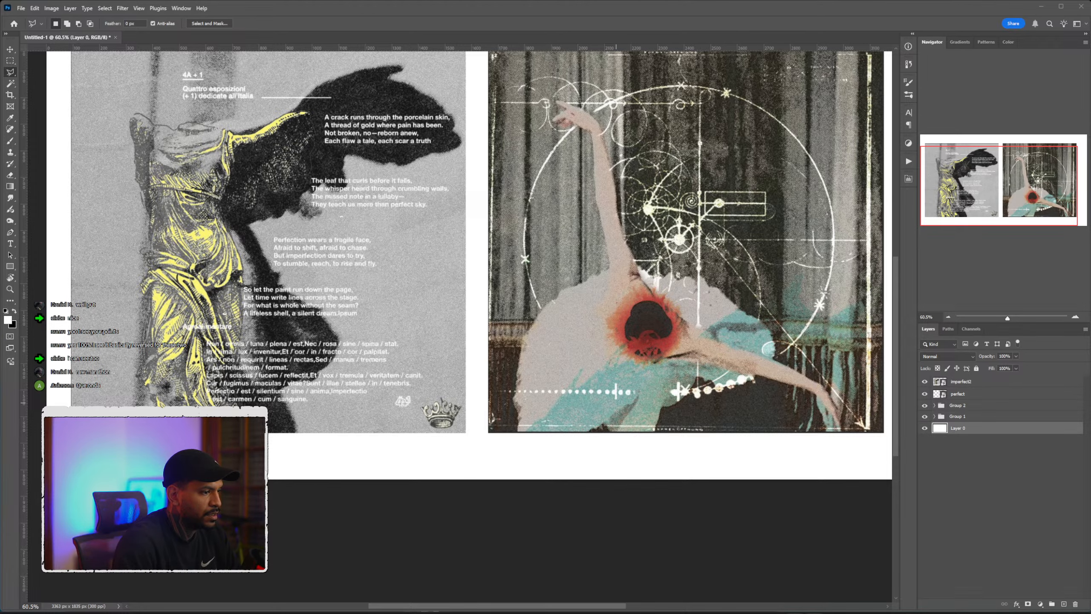
mouse_move(794, 611)
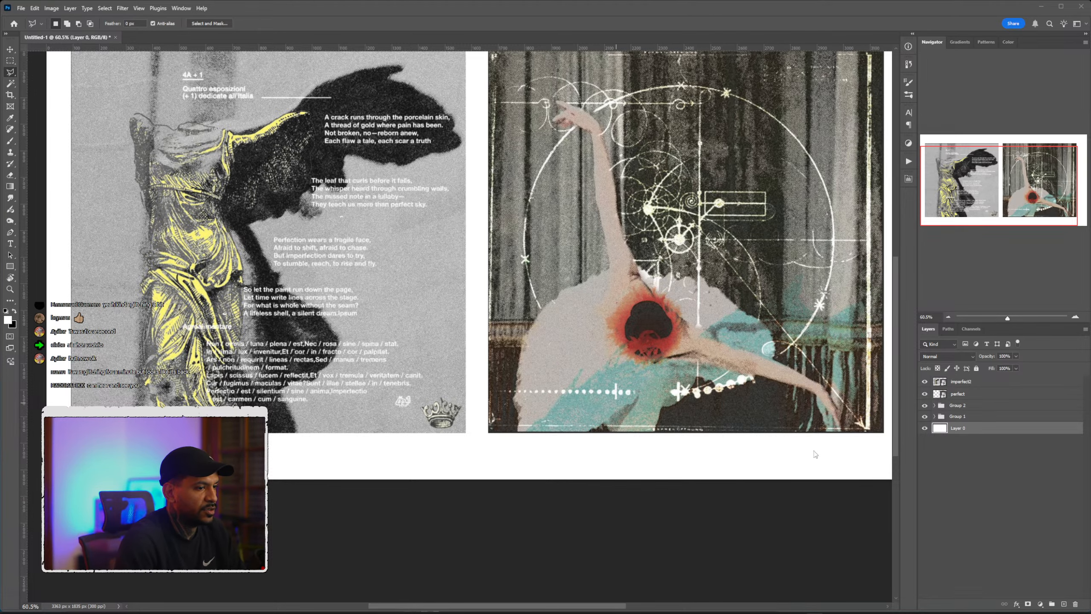
scroll(648, 451, up, 1)
scroll(654, 447, down, 3)
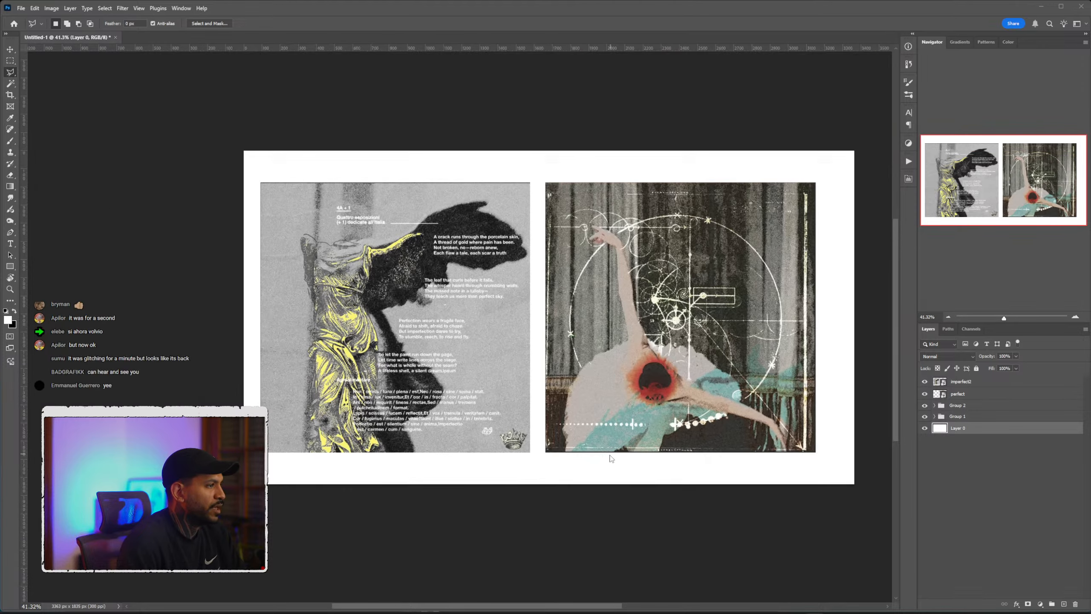
scroll(617, 401, up, 1)
scroll(602, 374, right, 3)
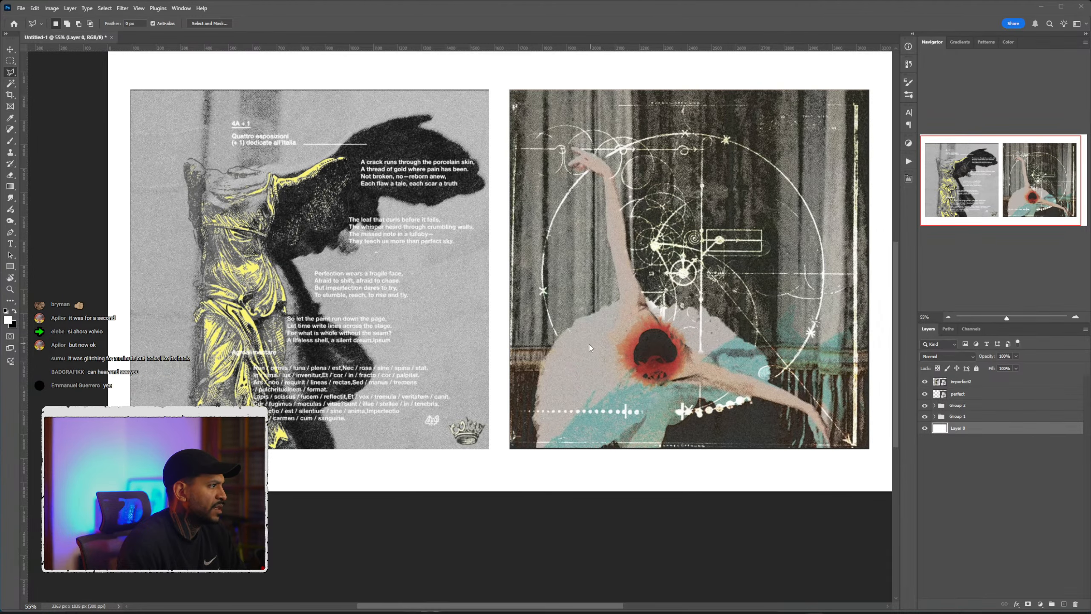
scroll(274, 369, down, 1)
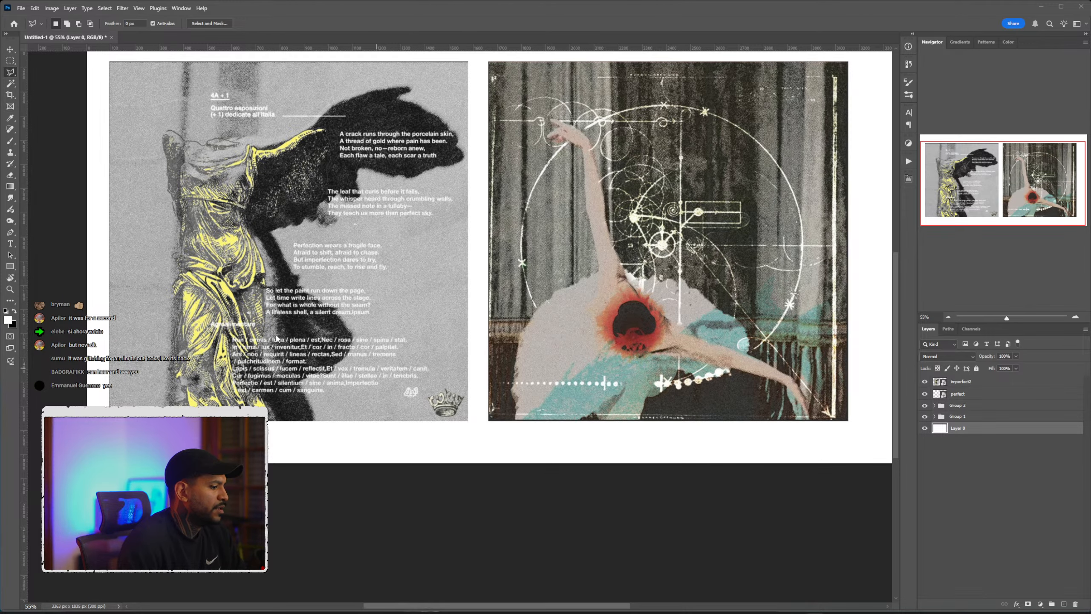
scroll(213, 343, down, 1)
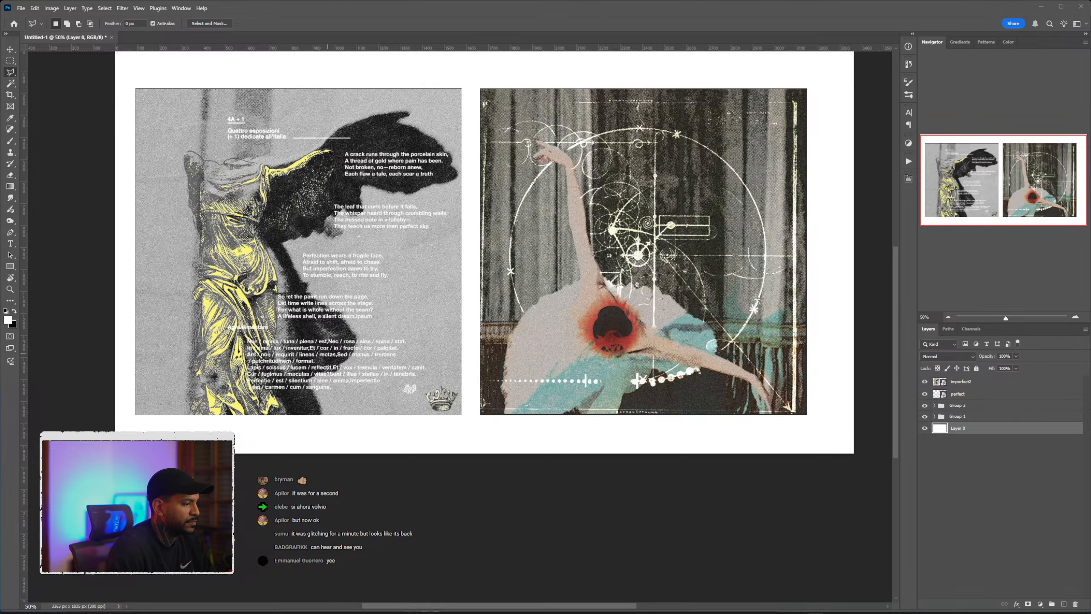
scroll(576, 407, down, 2)
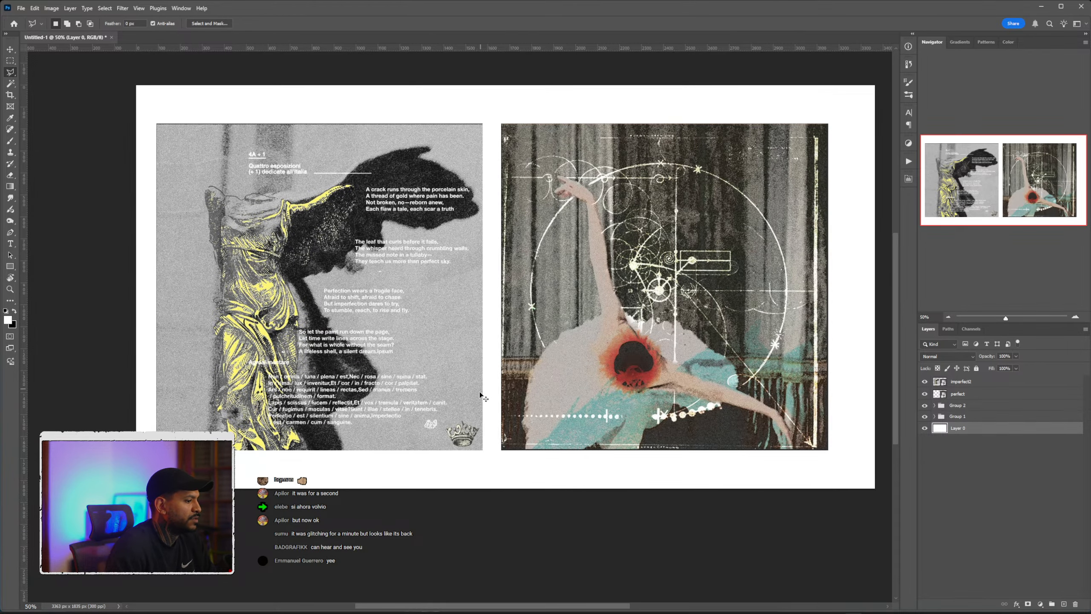
scroll(590, 441, down, 1)
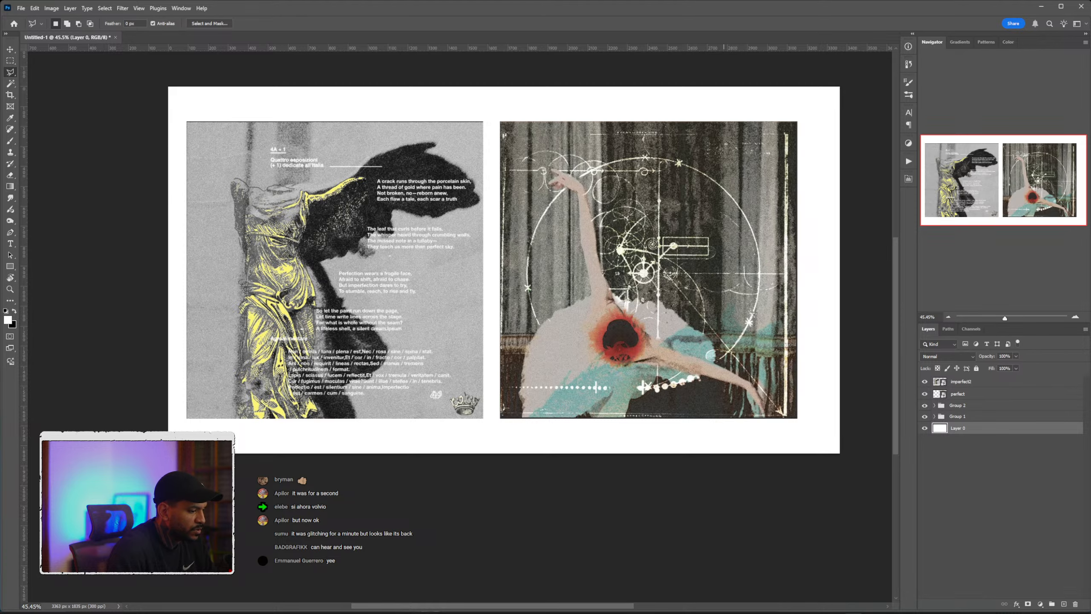
Switch to Discord, reread the perfect/imperfect submission's stated idea, and return to Photoshop to compare both posters.
click(814, 612)
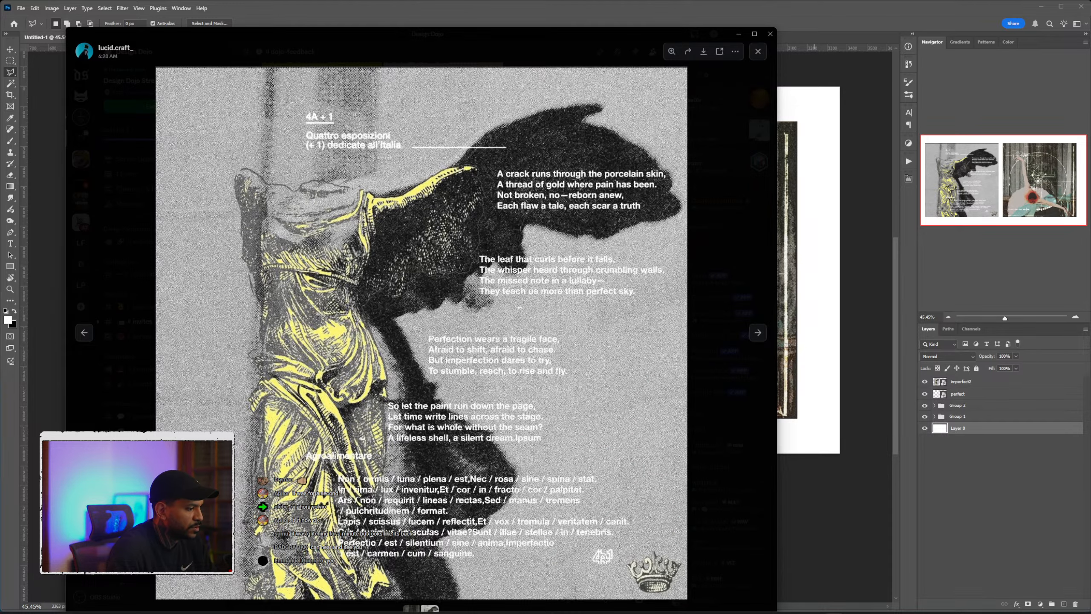
click(736, 295)
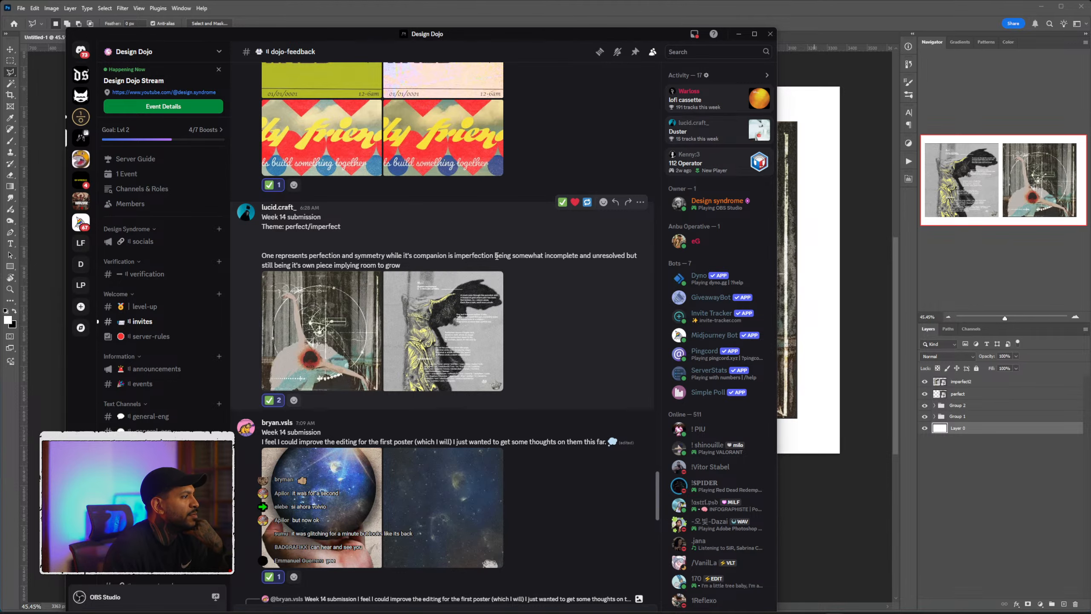
click(739, 33)
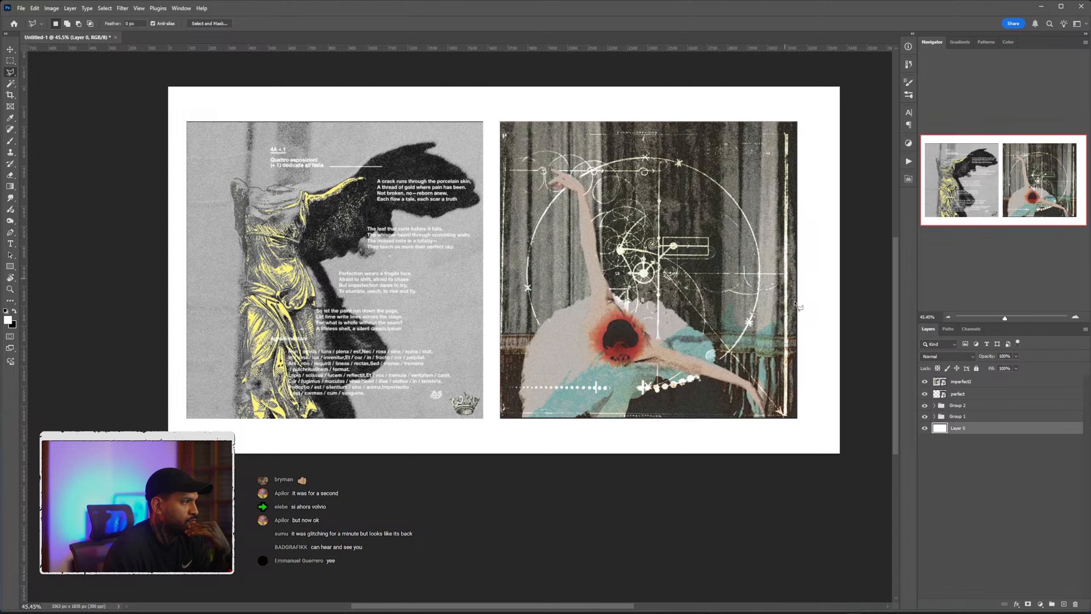
scroll(778, 471, down, 1)
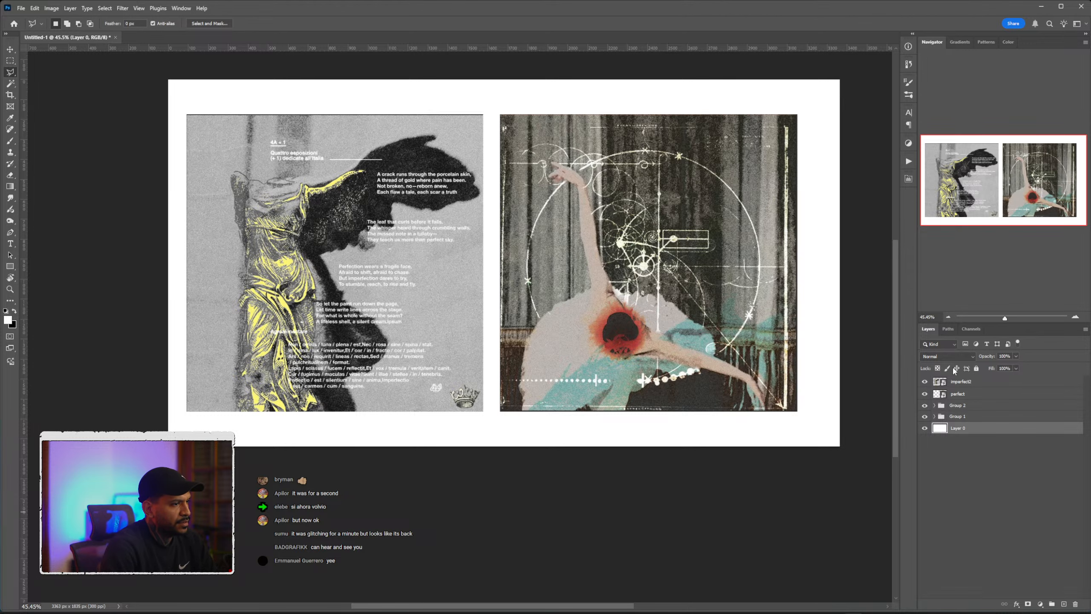
Swap the two posters' positions so the dancer poster sits left of the winged statue poster.
click(962, 381)
key(ctrl+t)
drag(333, 259, 647, 258)
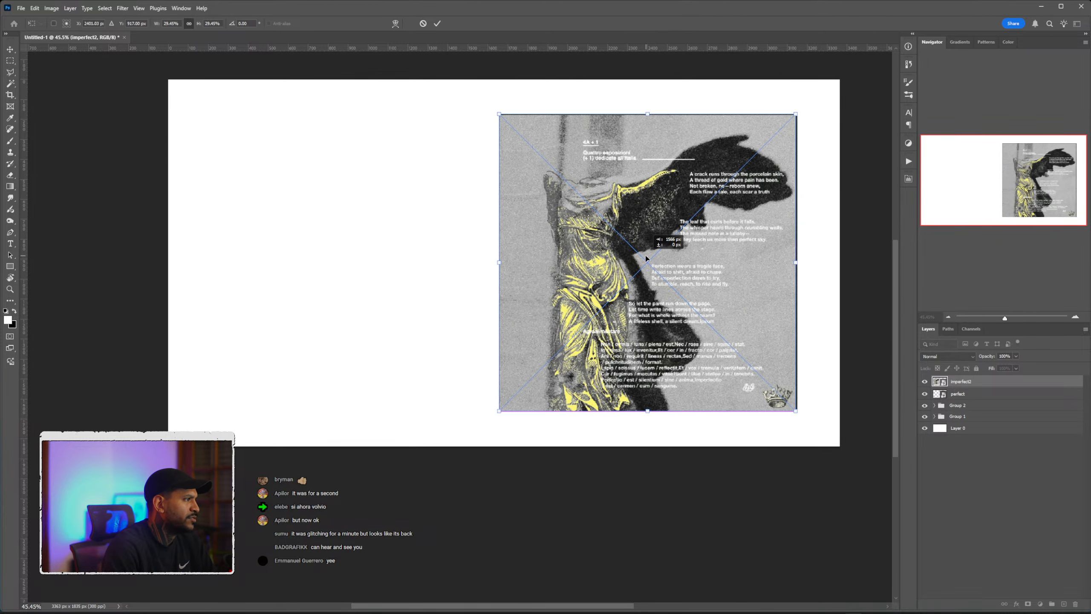
key(Return)
click(958, 393)
key(ctrl+t)
drag(677, 293, 373, 292)
key(Return)
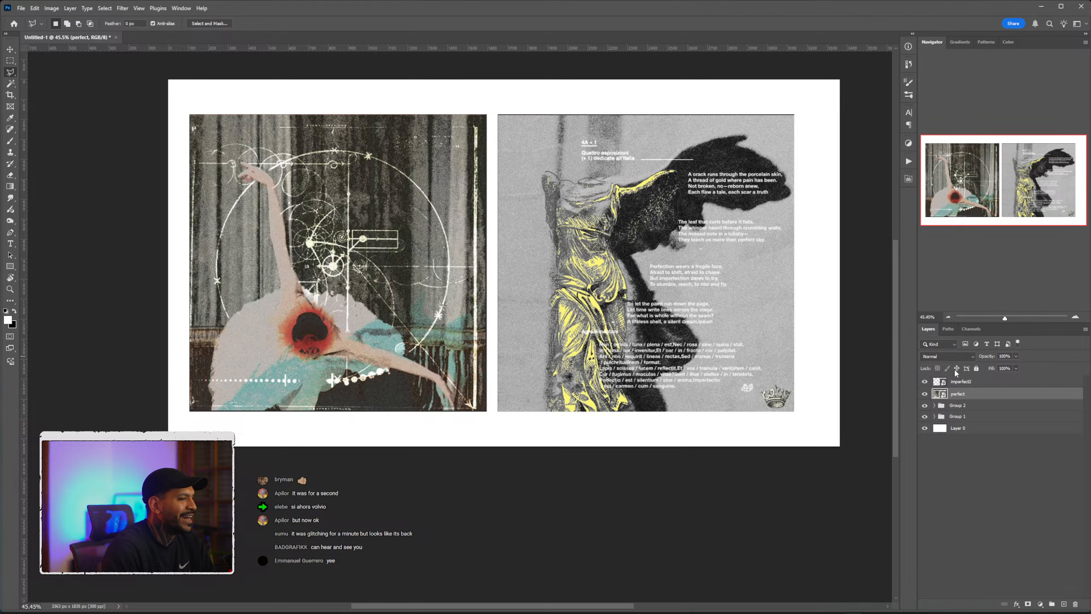
Shift the dancer and winged statue posters together slightly to the right to centre the pair on the white canvas.
shift+click(960, 382)
key(ctrl+t)
drag(723, 329, 730, 329)
key(Return)
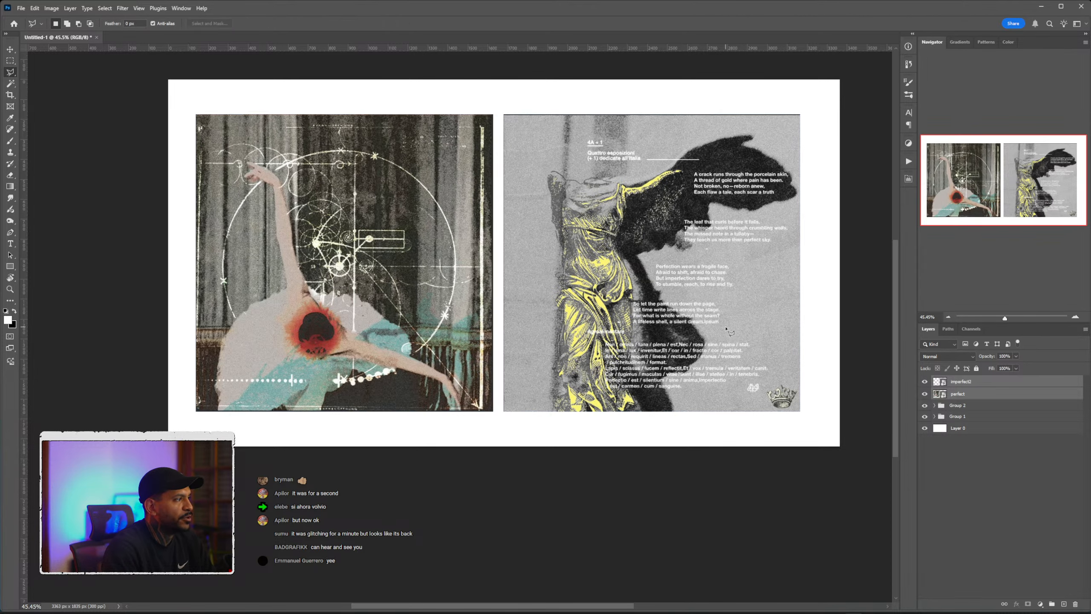
Examine the dancer and winged statue posters side by side, comparing geometric linework, poem text and overall composition close up and at full view.
scroll(567, 315, right, 1)
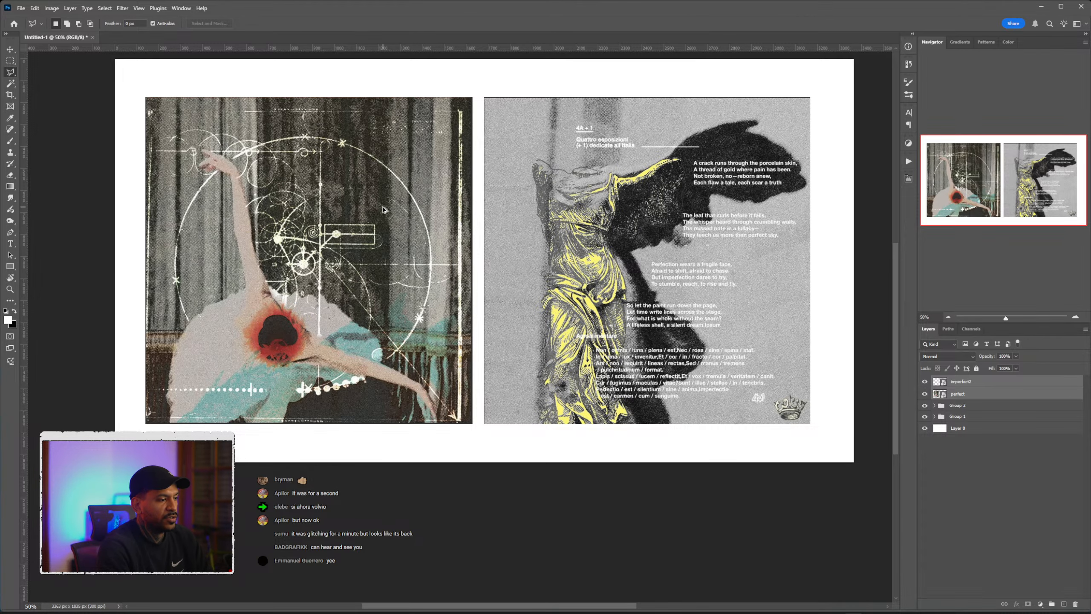
scroll(382, 210, up, 1)
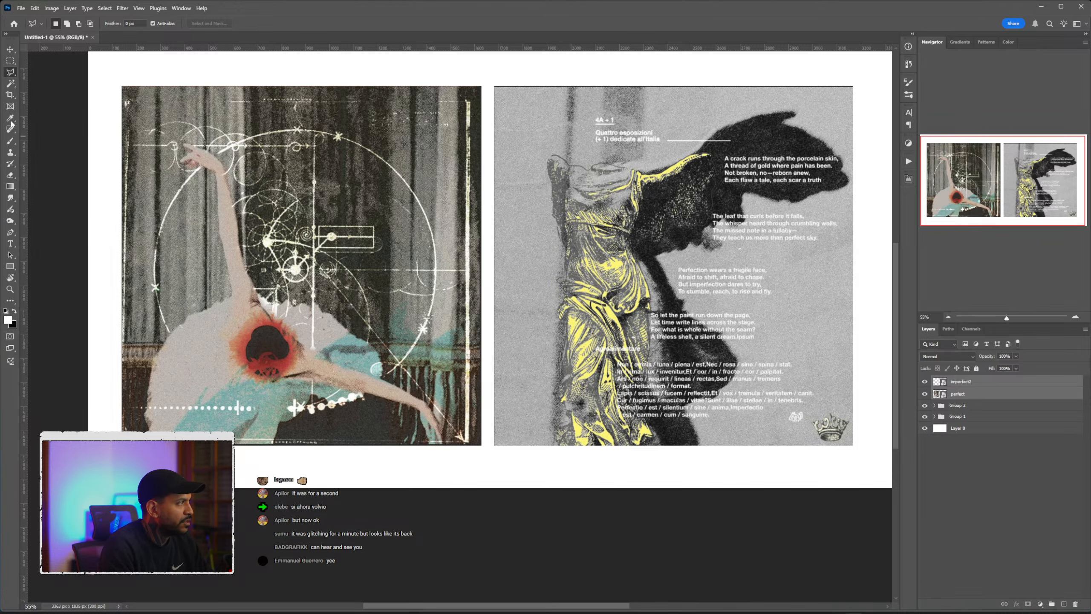
scroll(549, 321, up, 2)
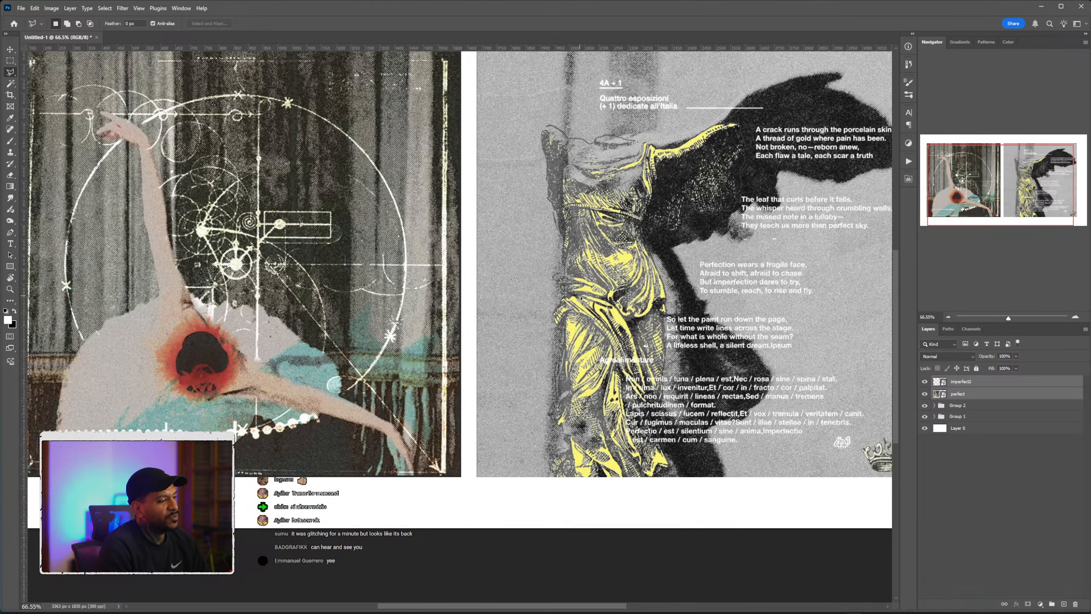
scroll(610, 310, down, 2)
scroll(637, 313, up, 1)
scroll(658, 320, right, 1)
scroll(672, 325, up, 3)
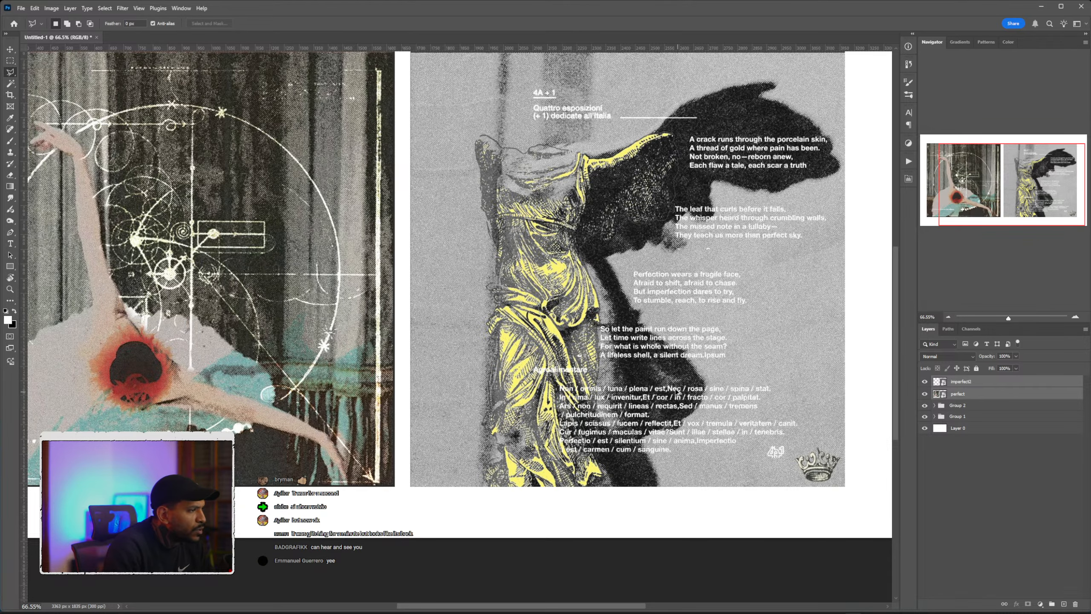
scroll(686, 391, right, 1)
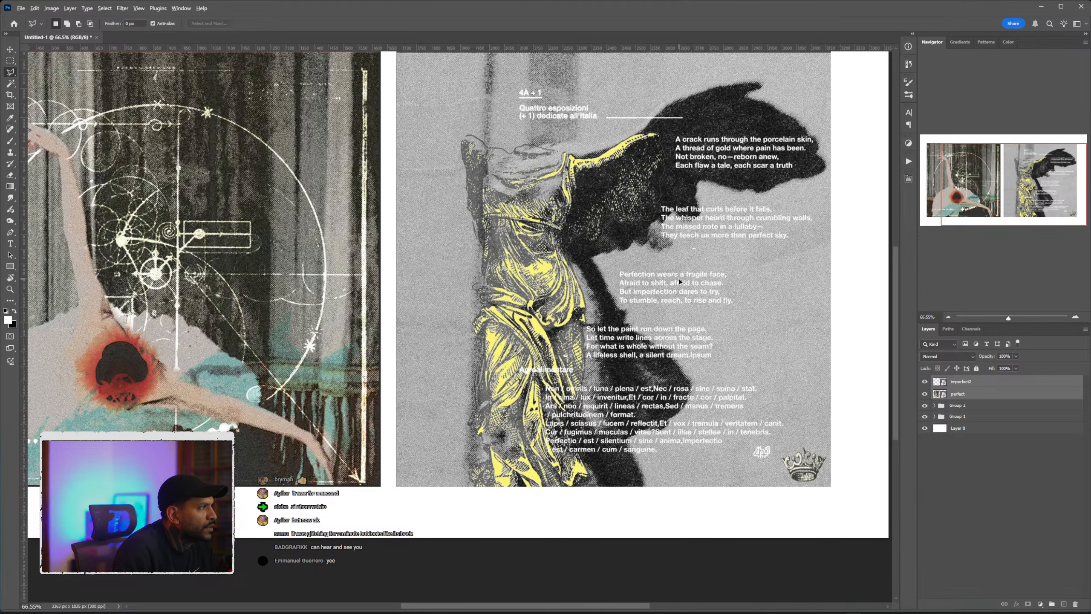
scroll(678, 275, down, 1)
scroll(692, 277, down, 2)
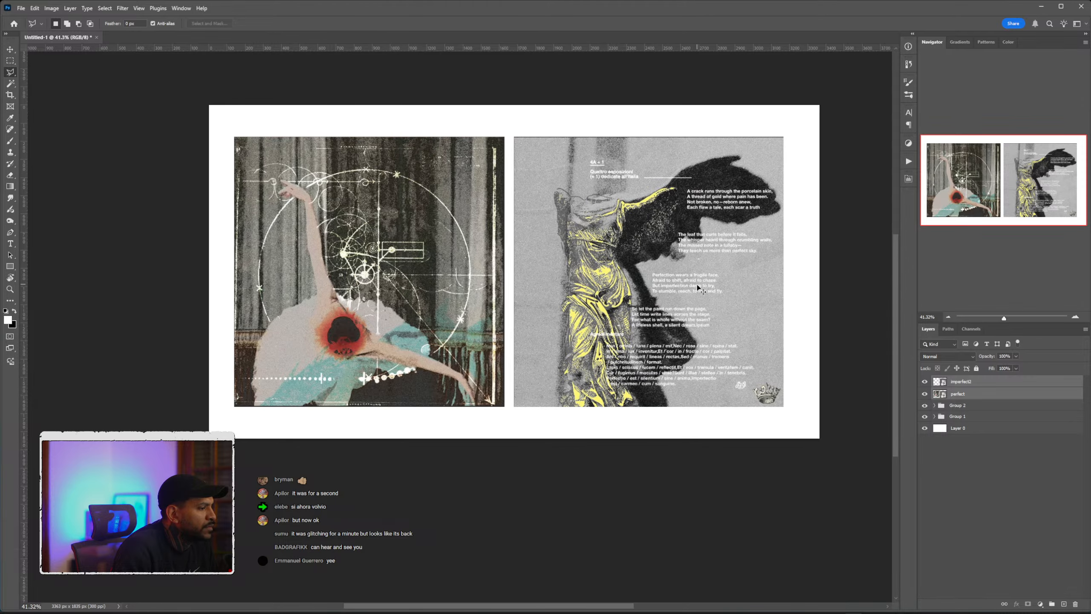
scroll(696, 286, up, 1)
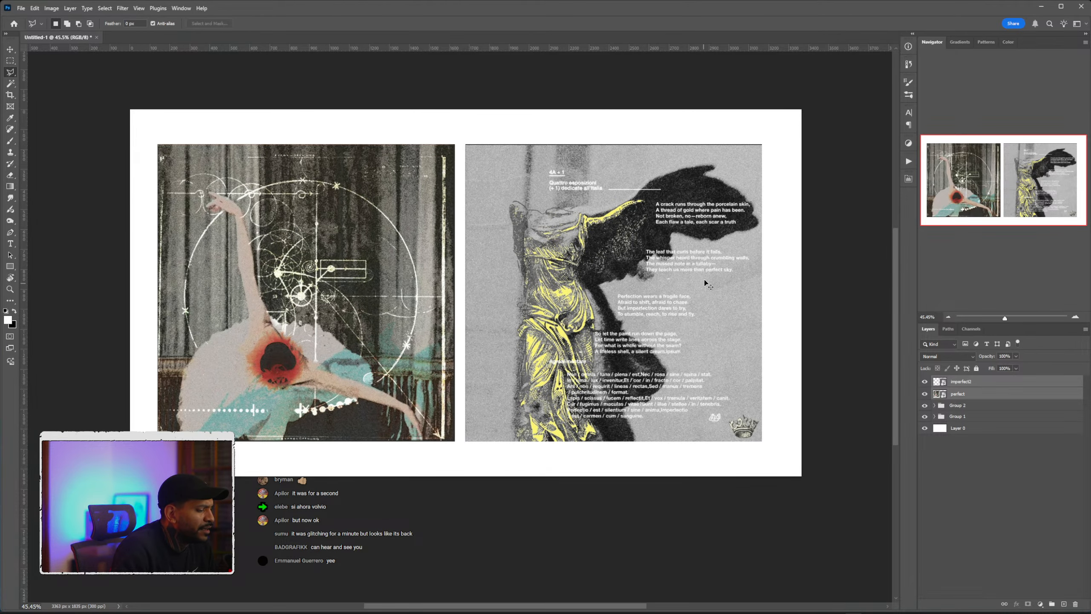
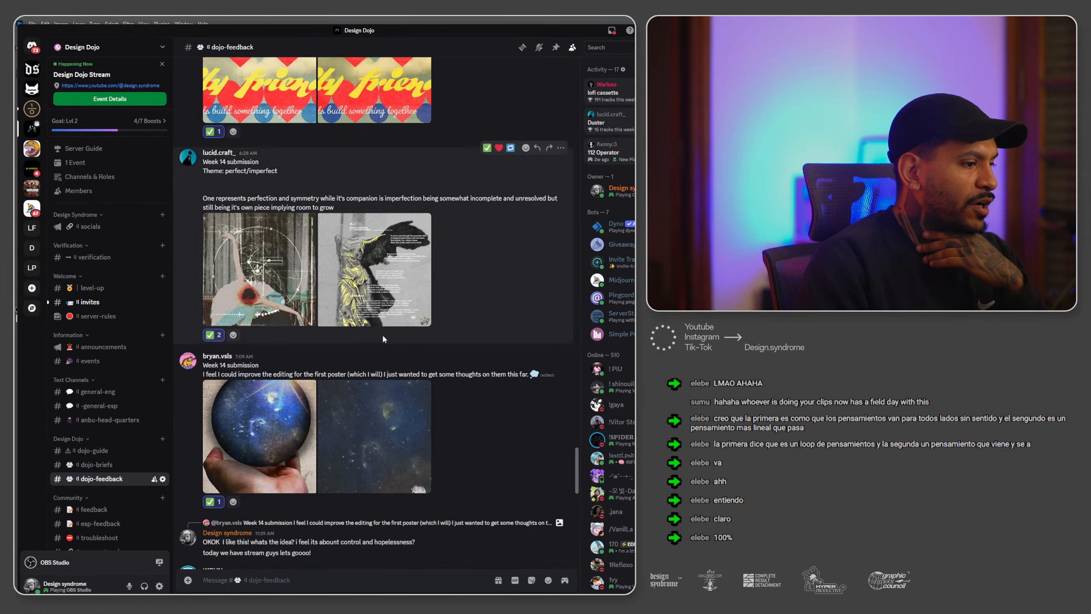
Look past the recent Discord submissions, open the dojo-guide channel and highlight its tips on detaching from work, engaging with feedback and taking challenges seriously.
scroll(382, 340, down, 3)
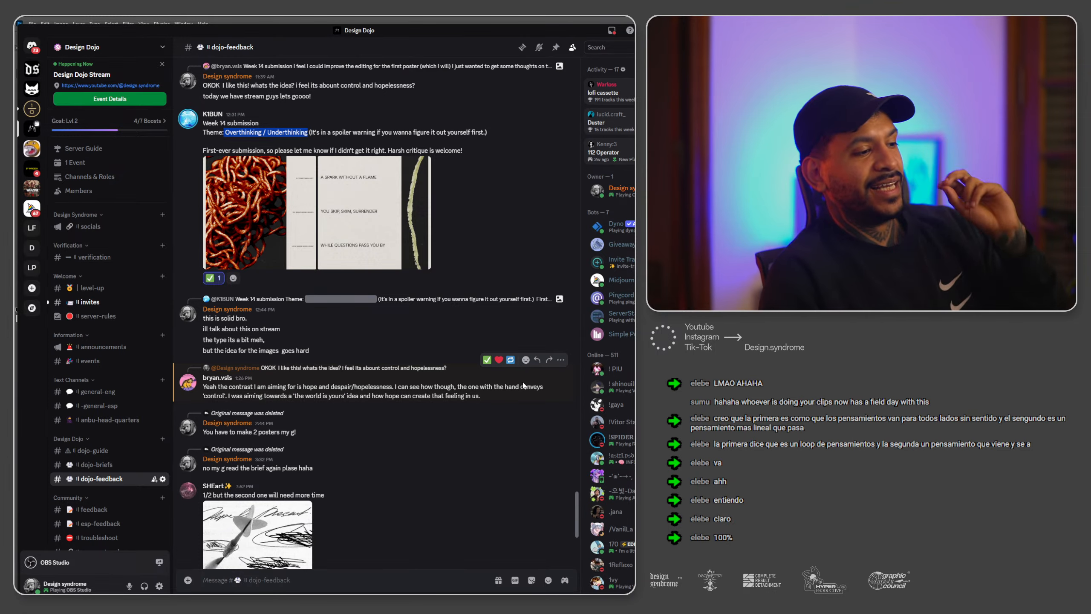
scroll(414, 393, down, 4)
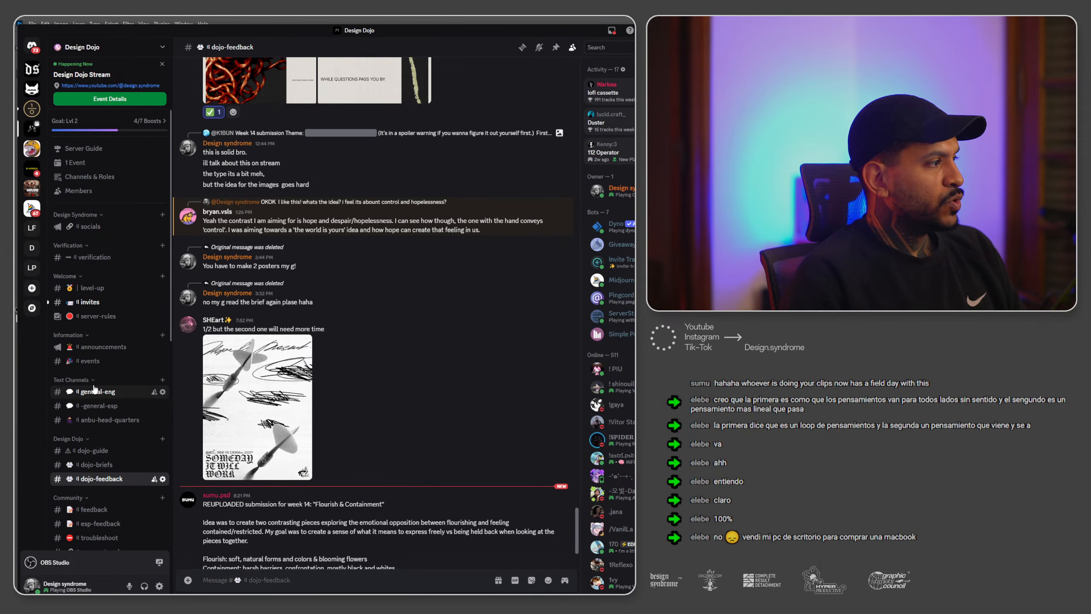
click(94, 454)
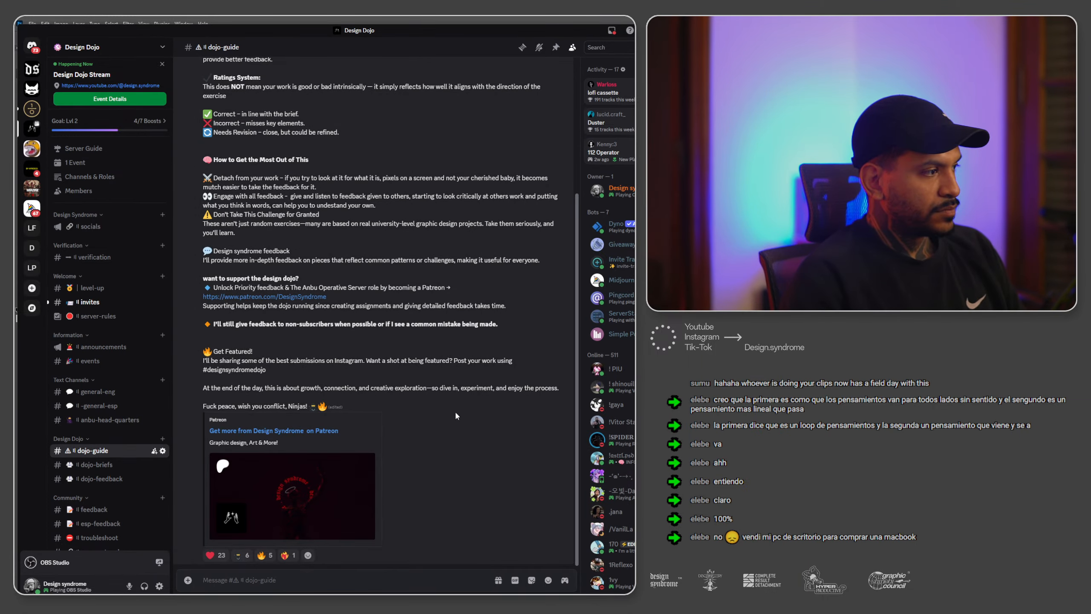
scroll(436, 323, up, 5)
scroll(337, 252, down, 2)
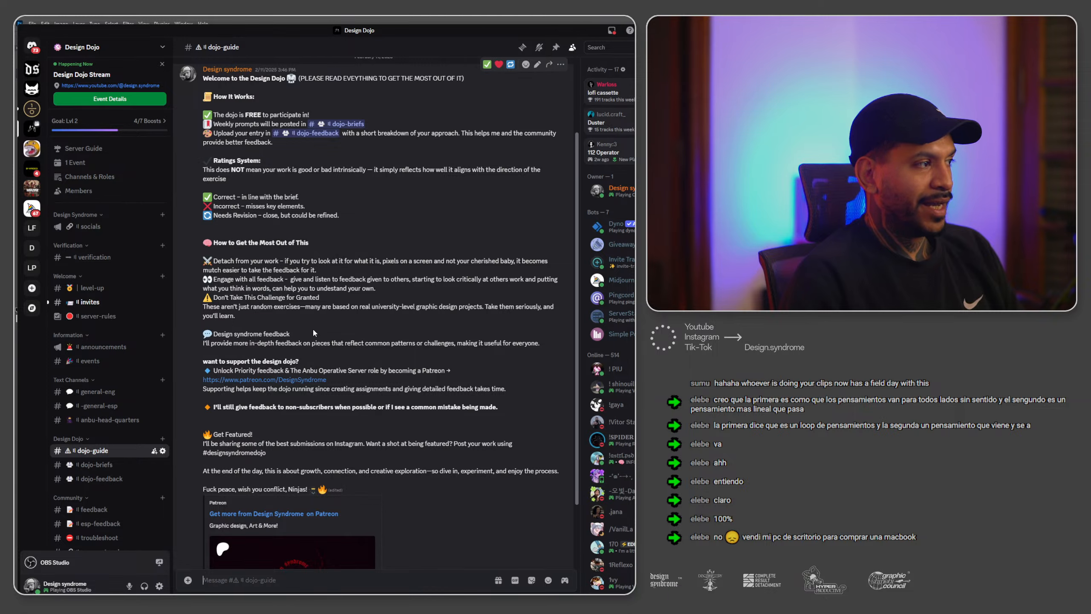
drag(203, 261, 378, 317)
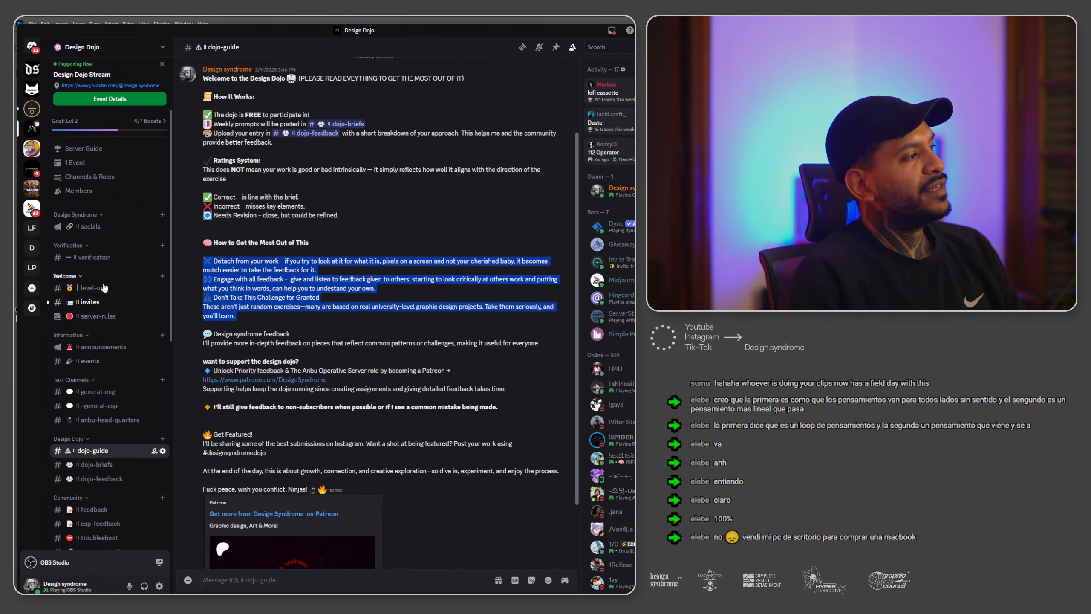
Open the dojo-briefs channel and review the opposites brief, its list of contrasting pairs and the visual inspiration images.
click(104, 464)
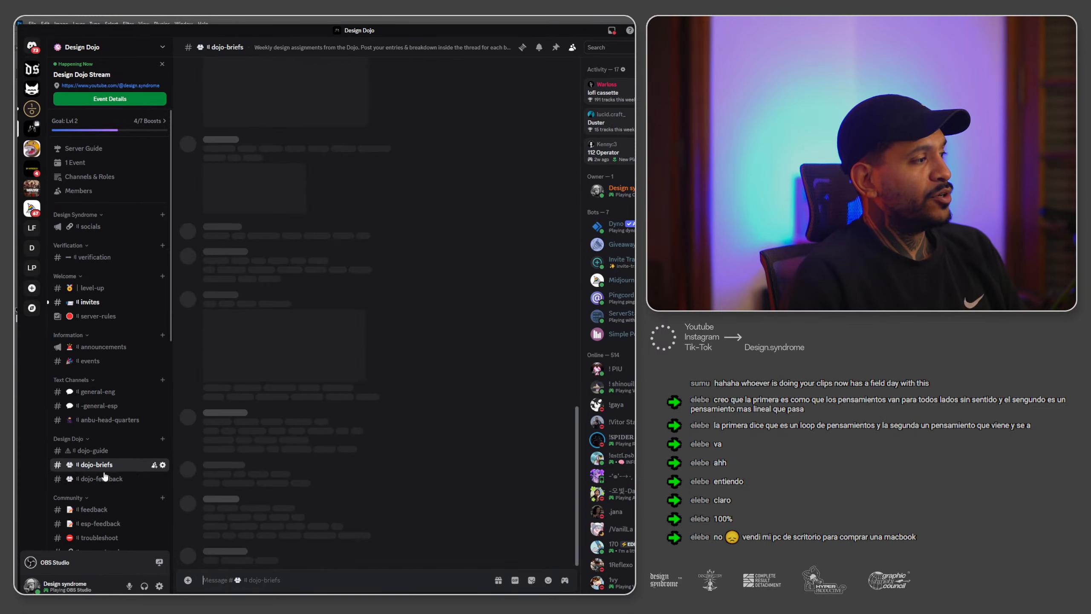
click(106, 479)
click(103, 465)
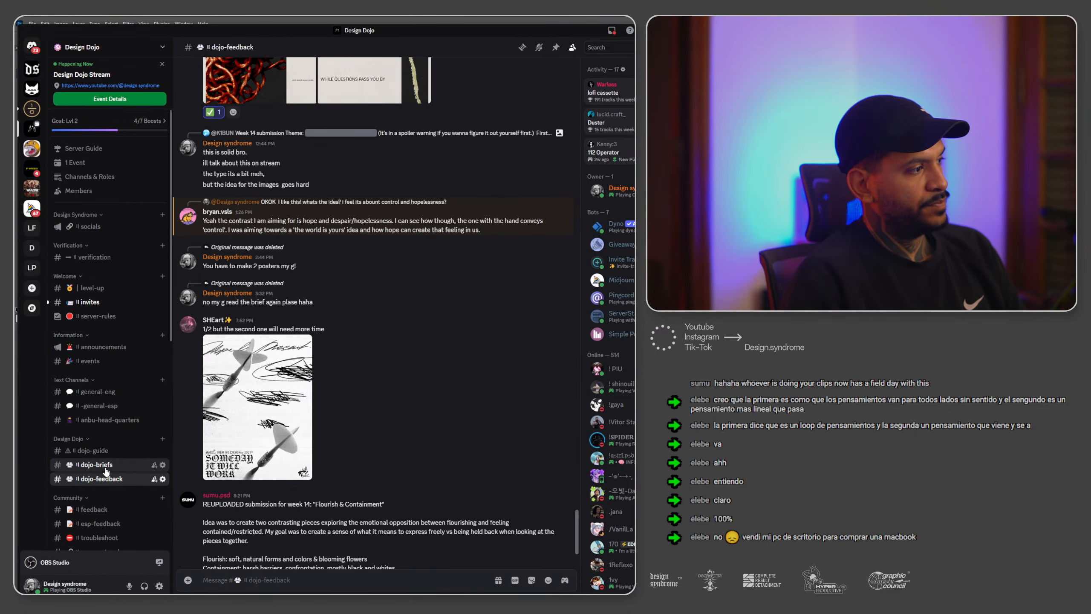
scroll(475, 398, up, 2)
scroll(473, 393, up, 3)
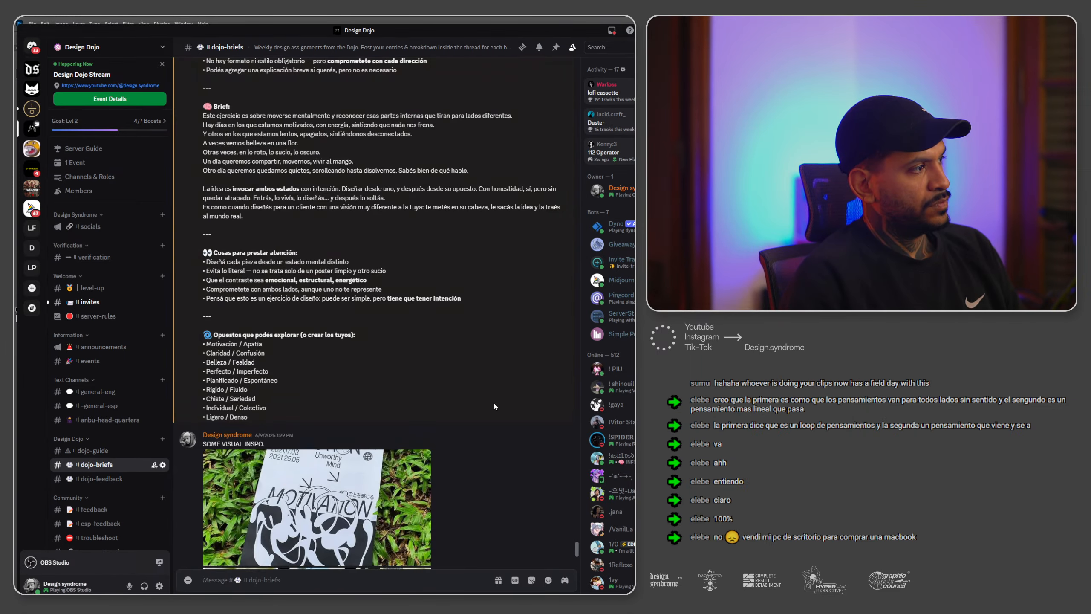
scroll(492, 401, down, 5)
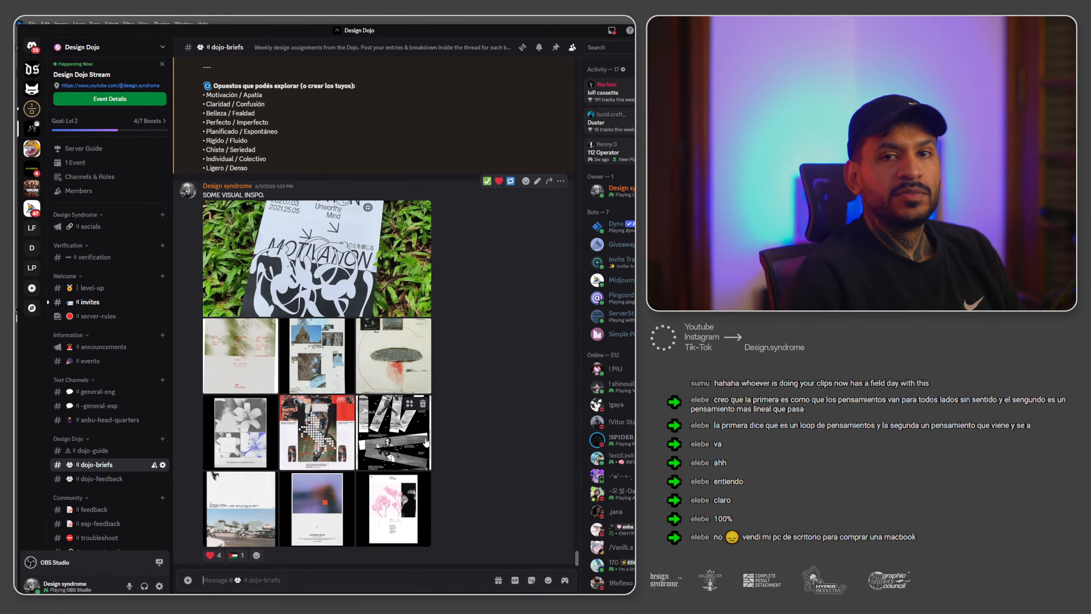
Return to the dojo-feedback channel and look through the latest week 14 submissions, from the planet posters to "Flourish & Containment".
click(100, 481)
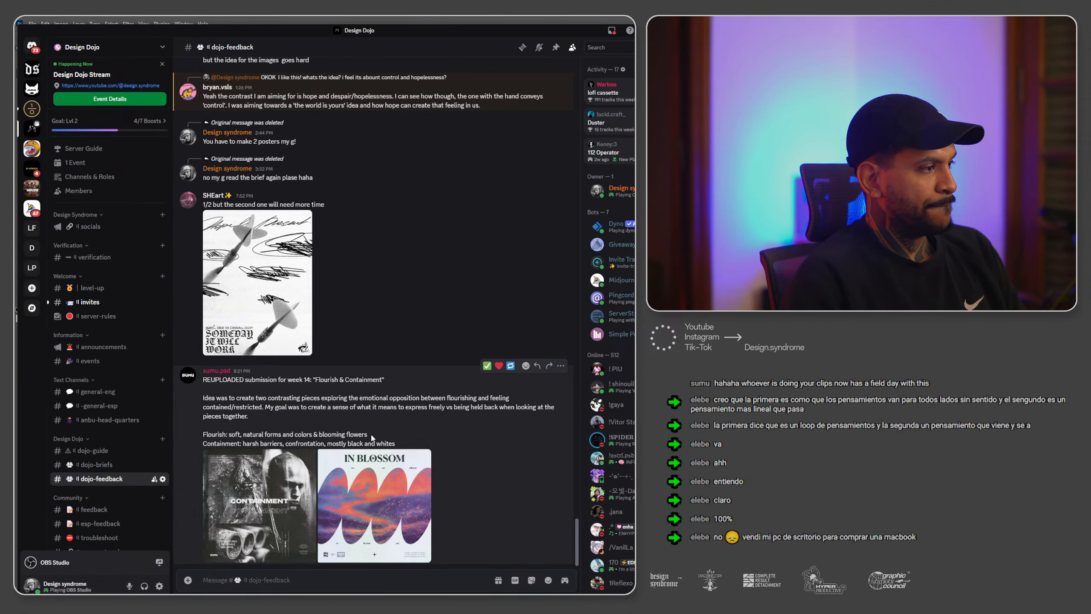
scroll(373, 437, up, 6)
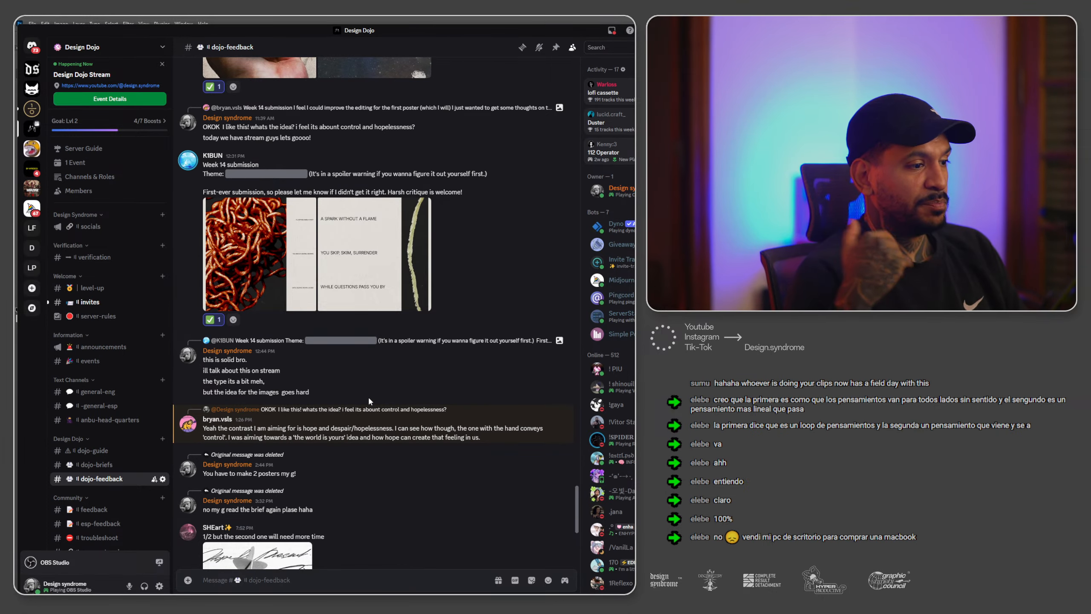
scroll(368, 396, down, 6)
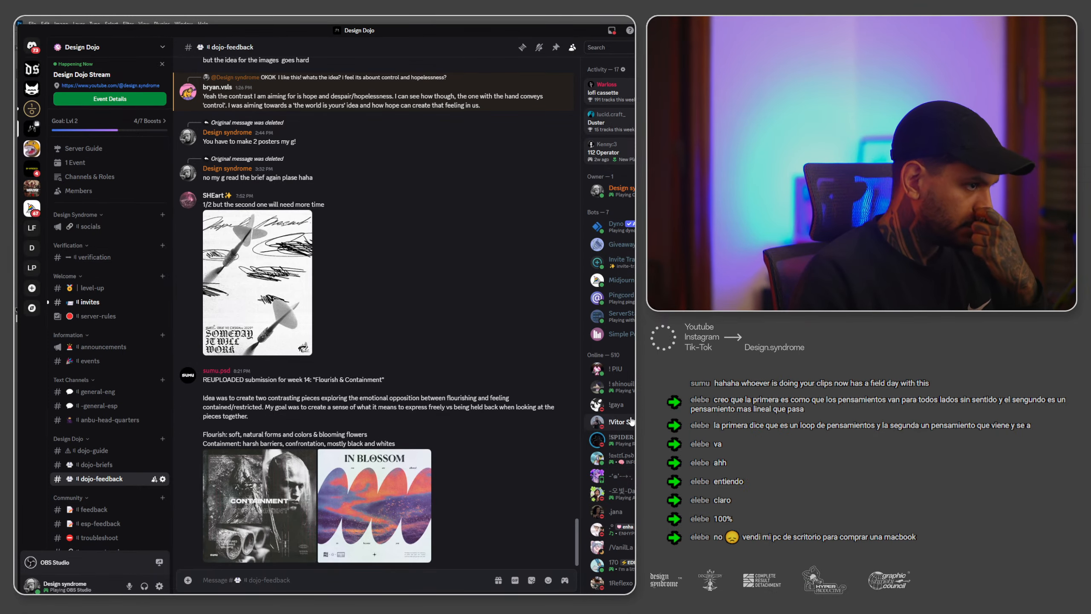
scroll(631, 421, down, 10)
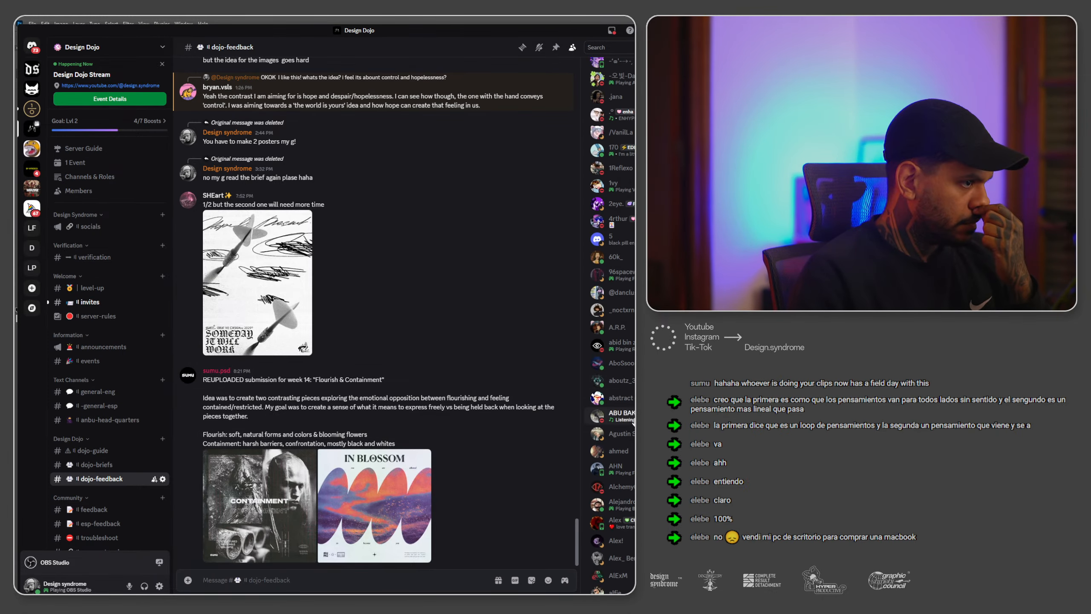
scroll(567, 437, up, 3)
scroll(559, 436, down, 3)
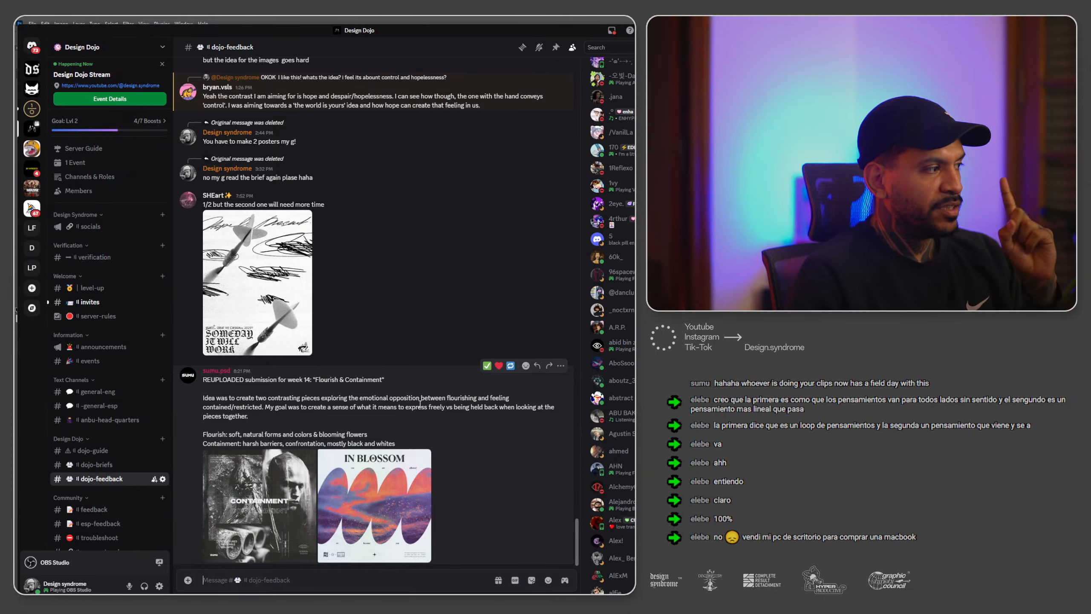
scroll(343, 401, up, 3)
scroll(344, 392, up, 3)
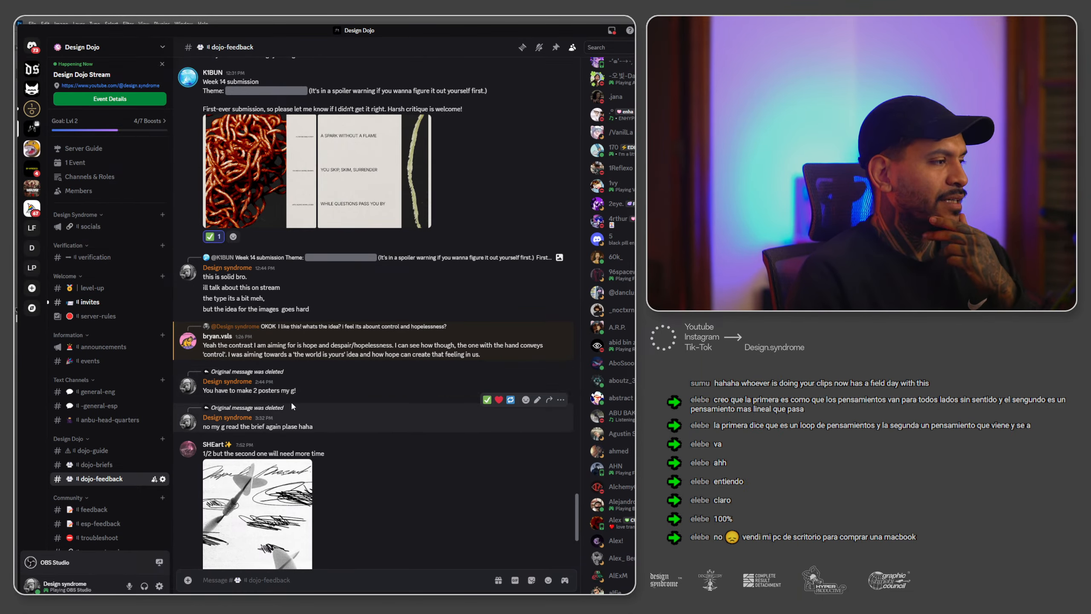
scroll(208, 358, up, 4)
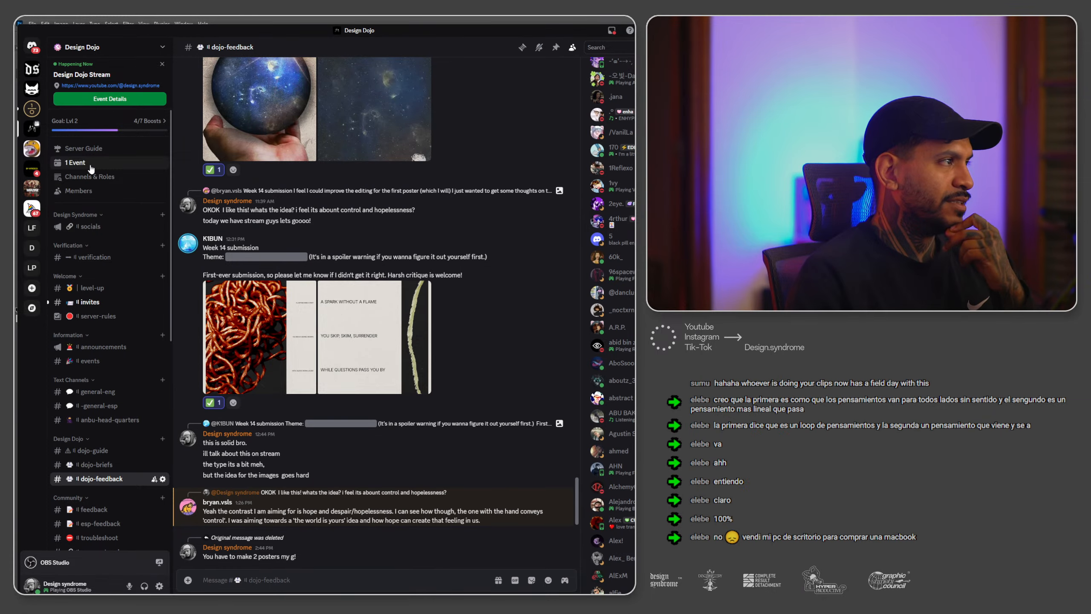
scroll(399, 420, down, 7)
scroll(362, 388, down, 3)
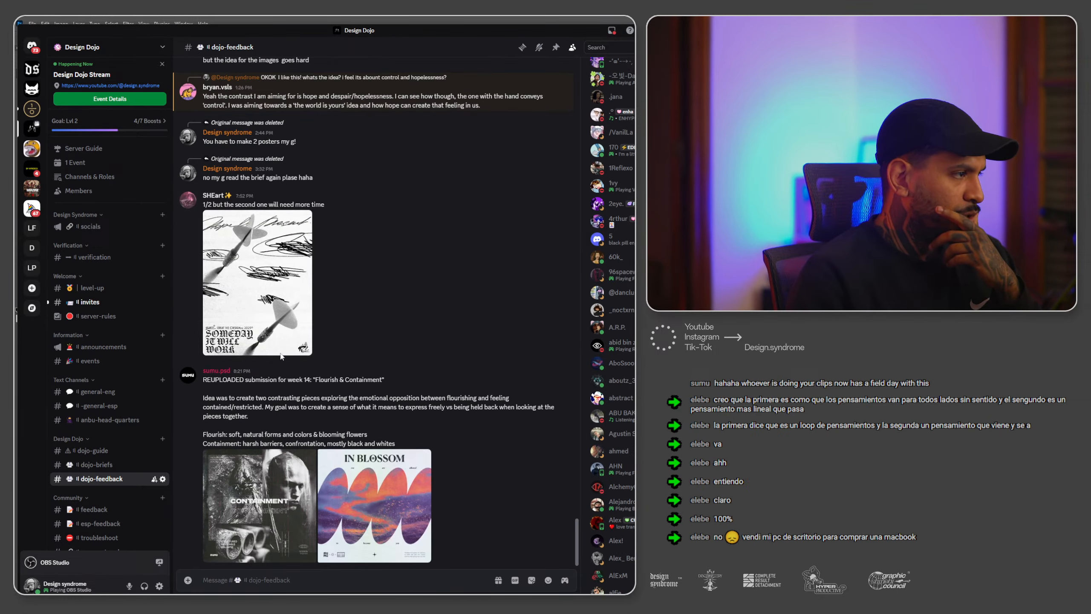
View the "Someday It Will Work" dart poster at enlarged size, then return to the feedback channel.
click(266, 289)
click(616, 309)
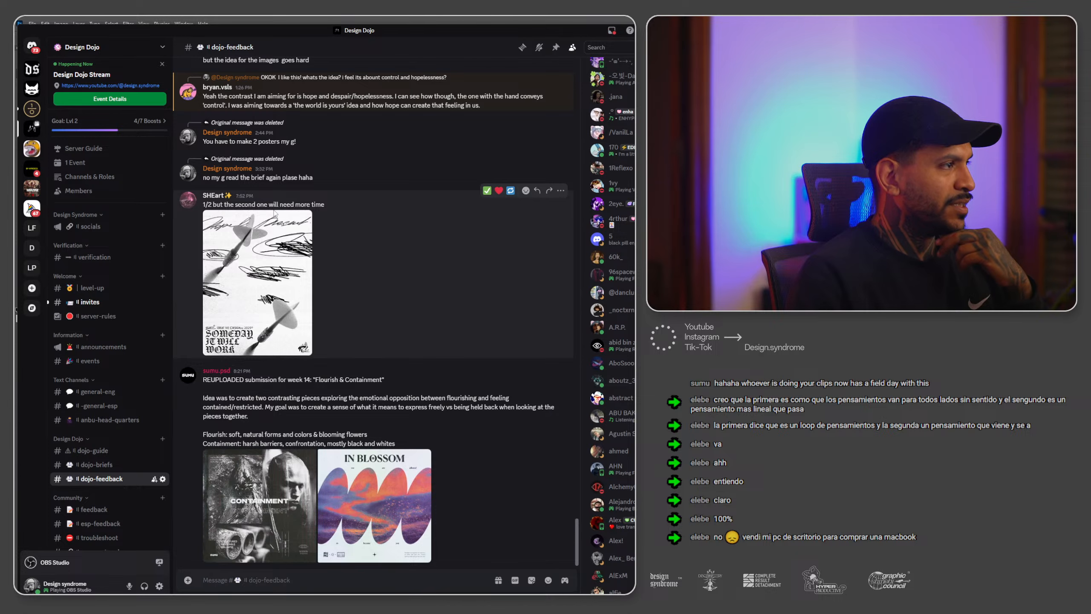
click(299, 233)
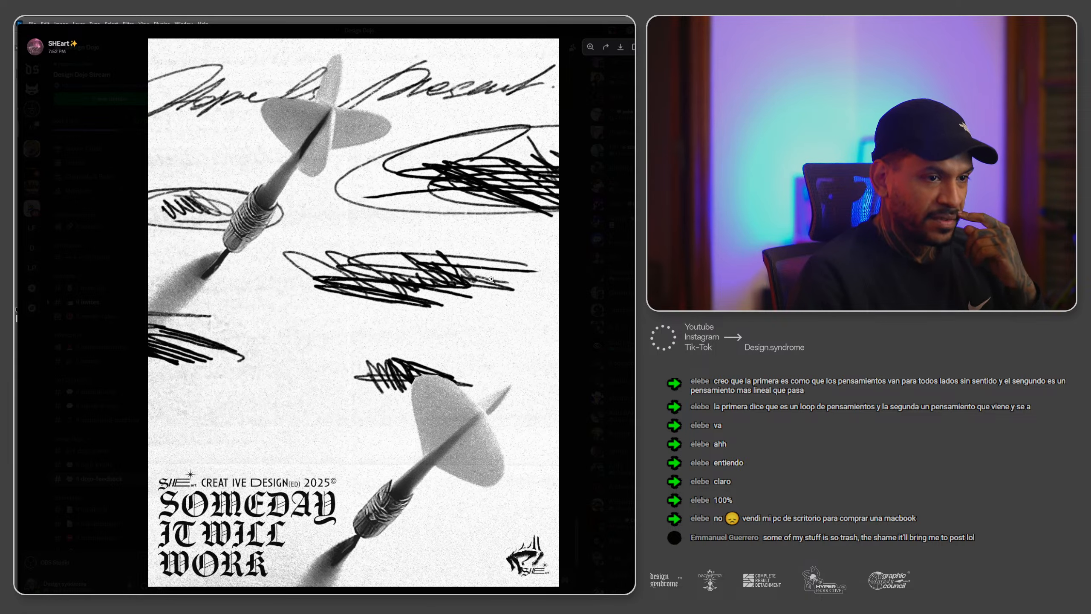
click(599, 120)
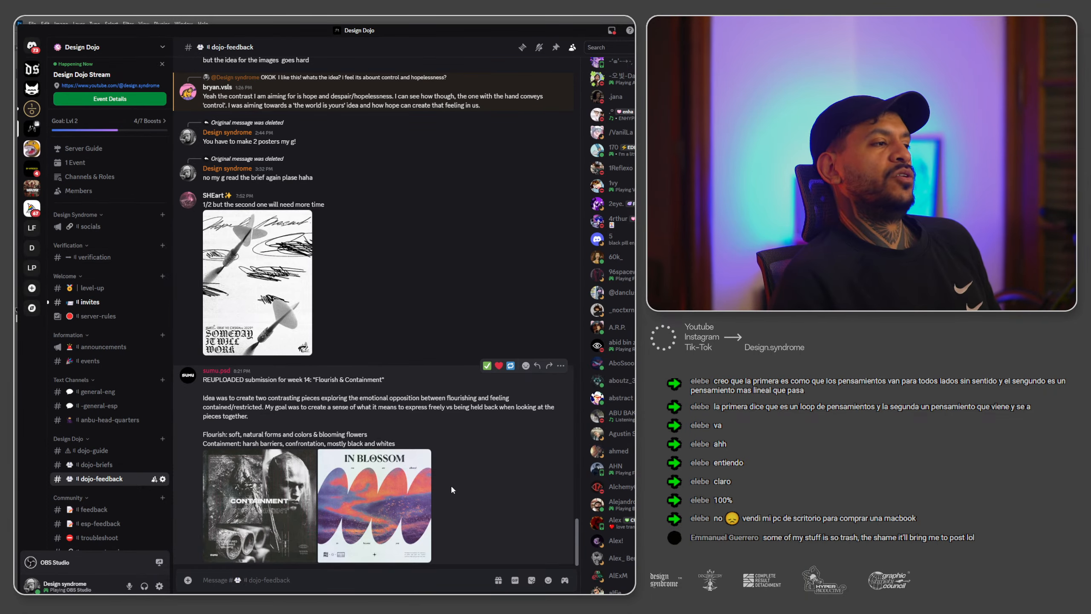
Recheck the submissions between "Overthinking / Underthinking" and "Flourish & Containment", then switch to the Photoshop document.
scroll(310, 488, up, 8)
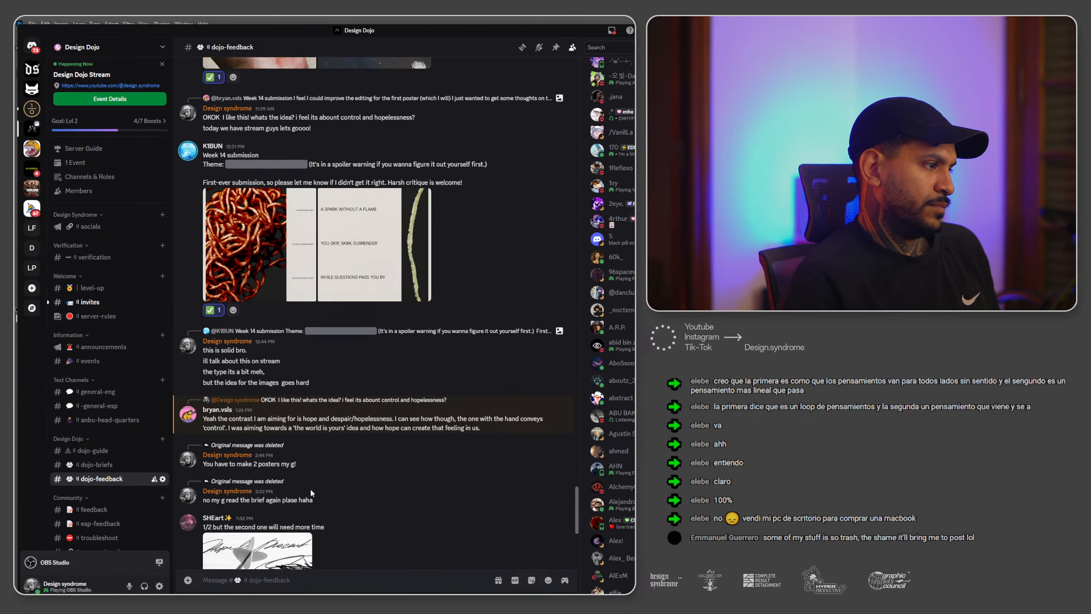
scroll(310, 488, down, 8)
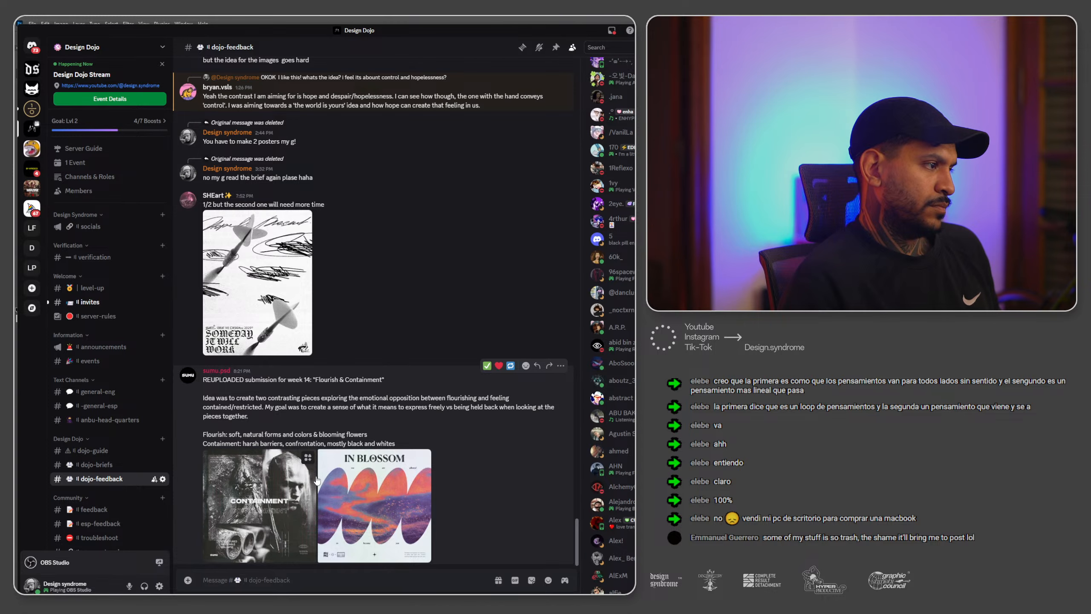
scroll(287, 440, up, 8)
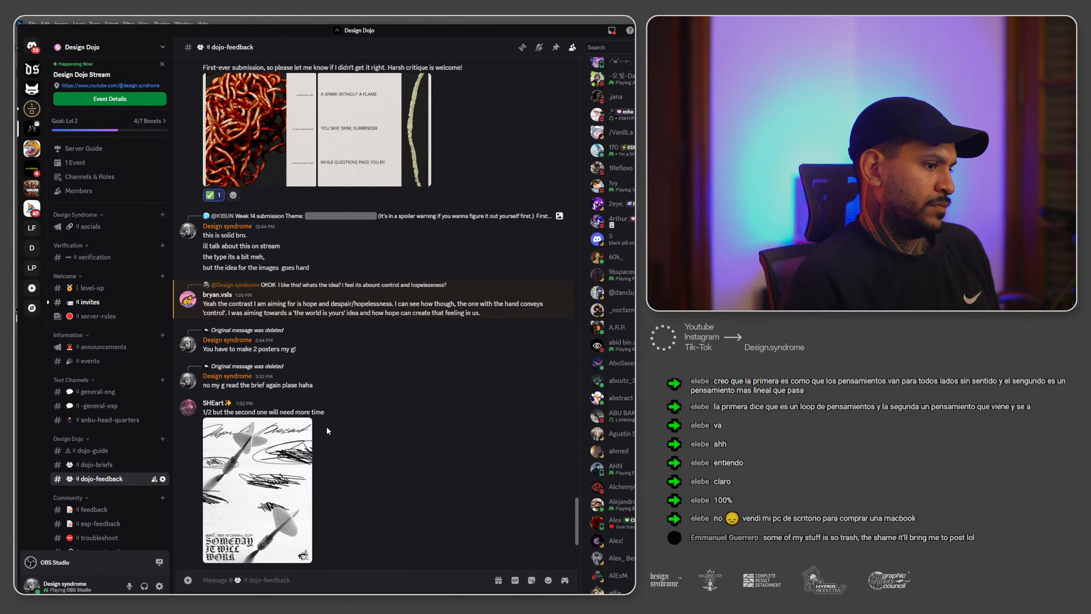
scroll(365, 438, down, 8)
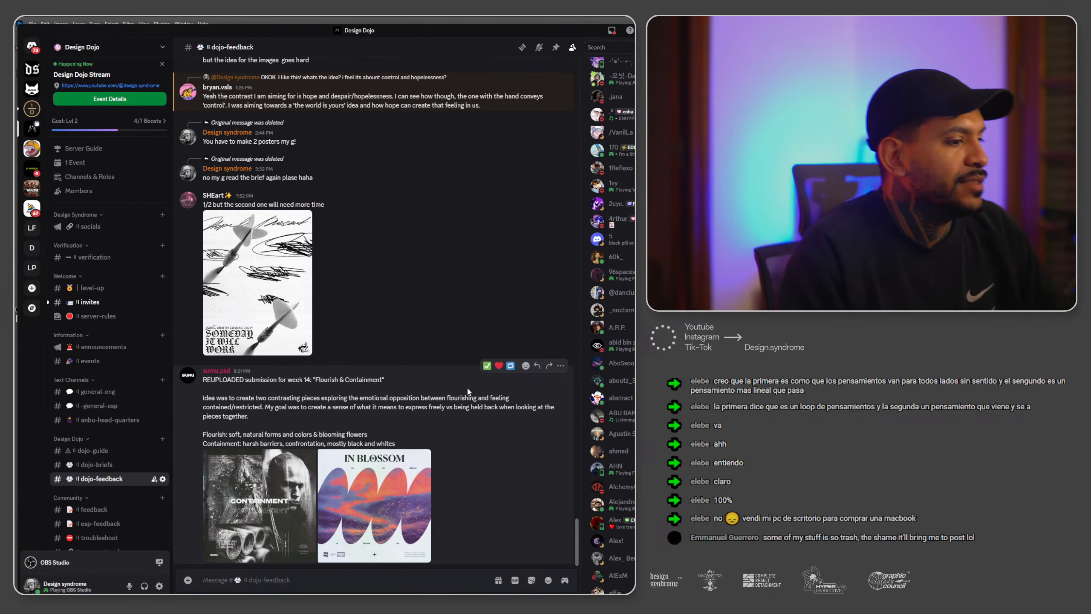
key(alt+Tab)
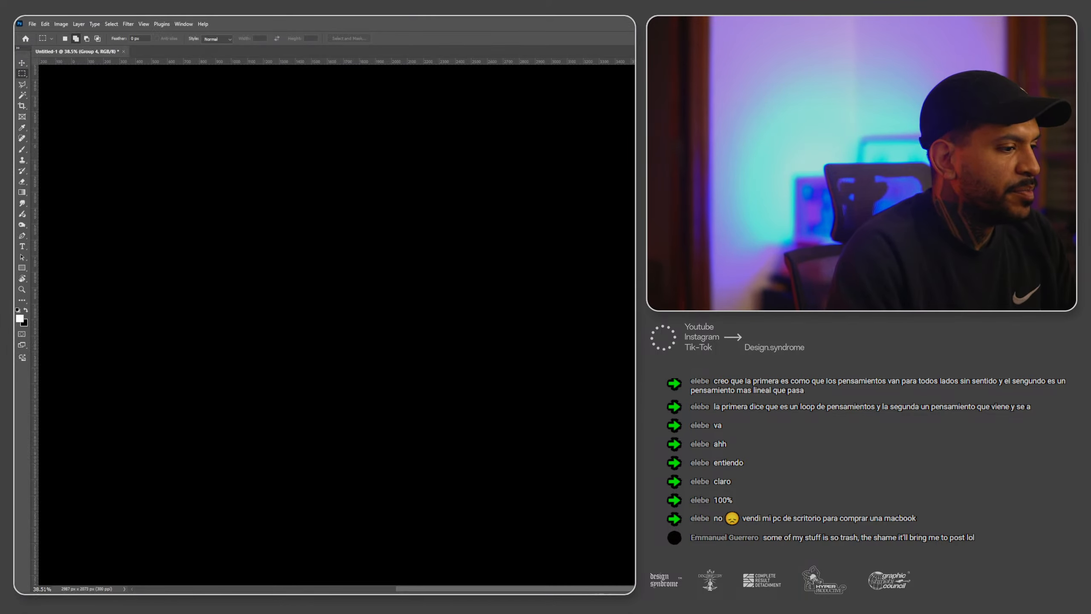
scroll(142, 103, down, 3)
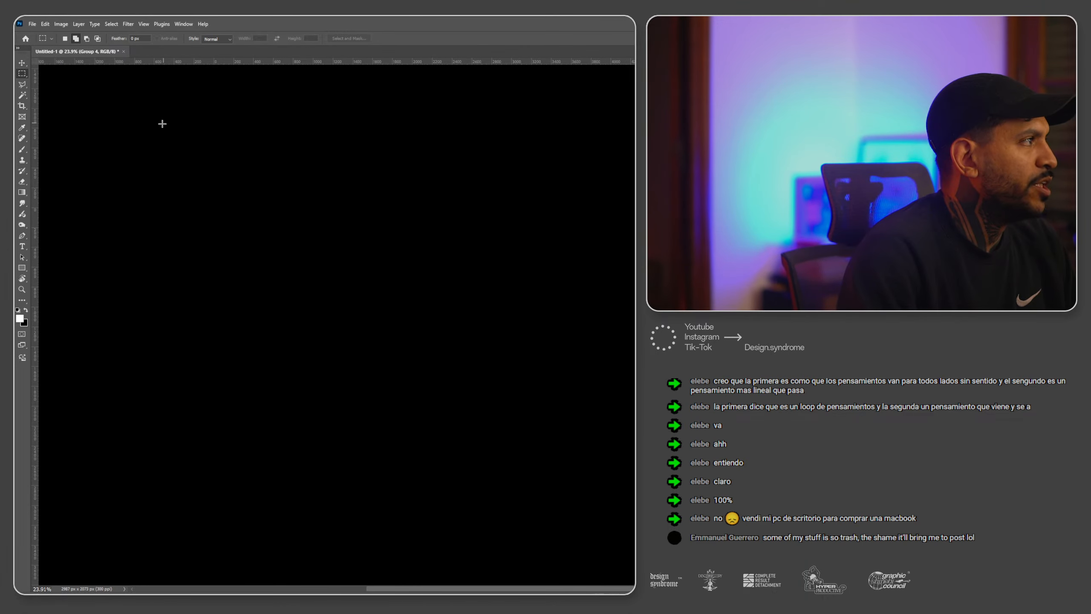
Crop the black canvas into a portrait format by narrowing its sides symmetrically and extending its height.
scroll(429, 193, down, 1)
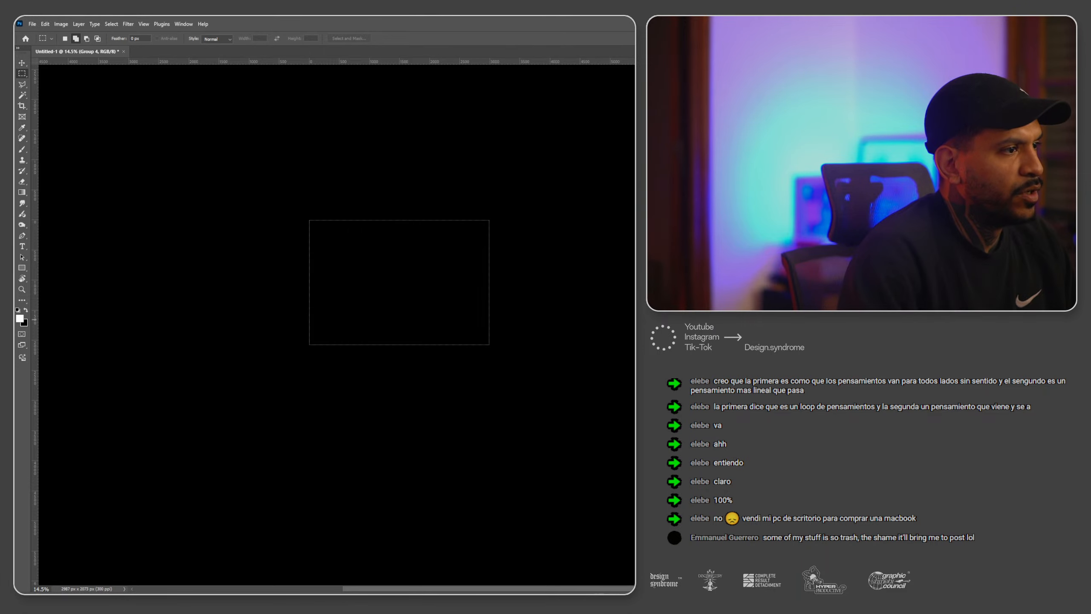
scroll(329, 222, up, 2)
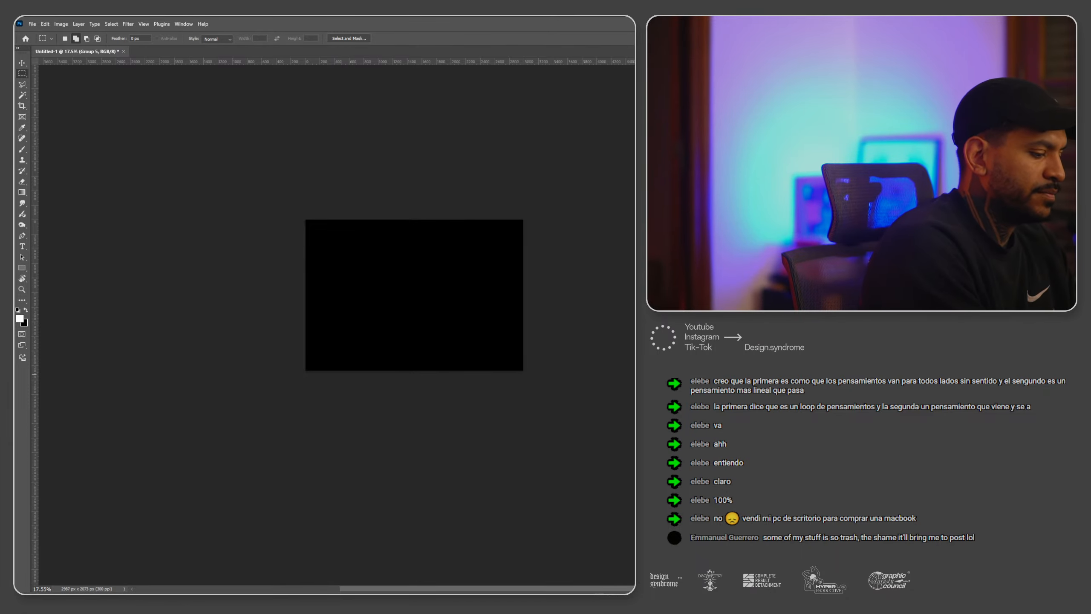
scroll(229, 114, right, 1)
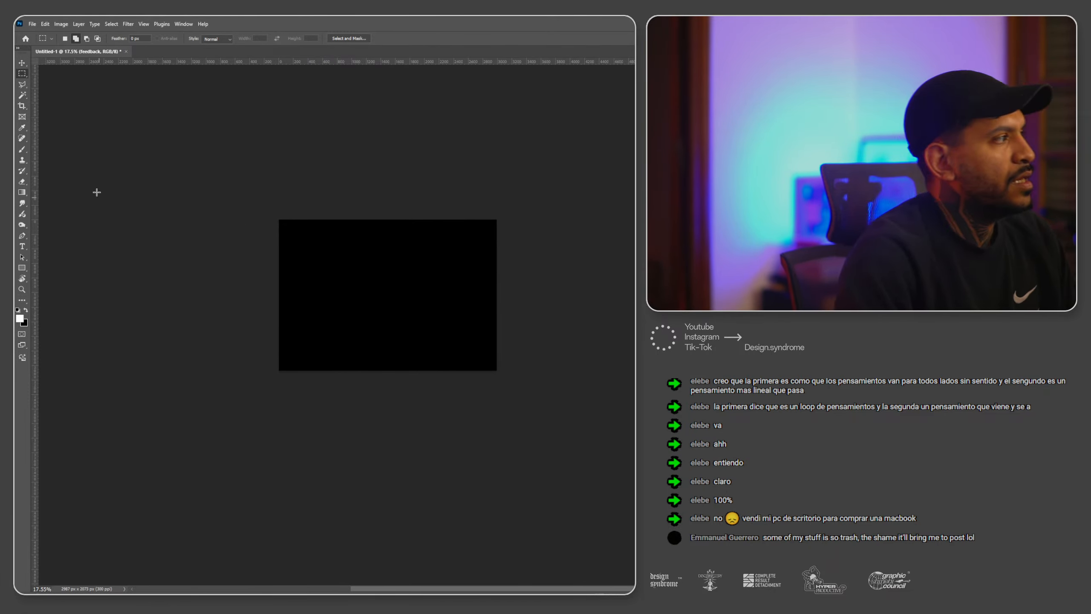
click(22, 106)
scroll(406, 263, up, 3)
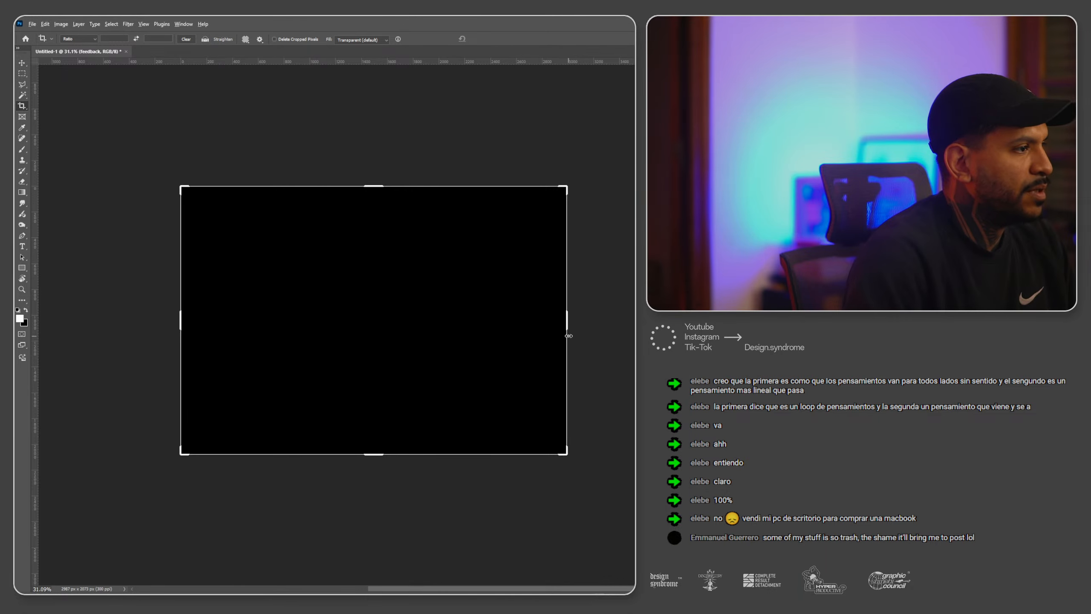
mouse_move(568, 336)
mouse_down()
mouse_move(568, 321)
mouse_move(557, 321)
mouse_up()
drag(374, 187, 375, 107)
key(Return)
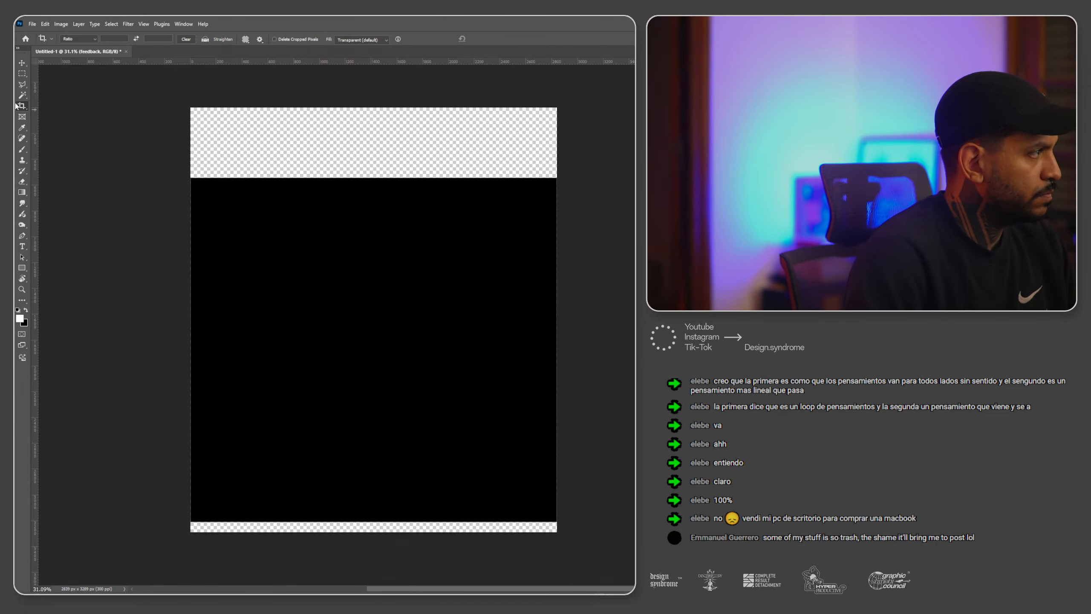
Try rotating the black background layer 90 degrees and enlarging it to cover the whole portrait canvas.
key(ctrl+t)
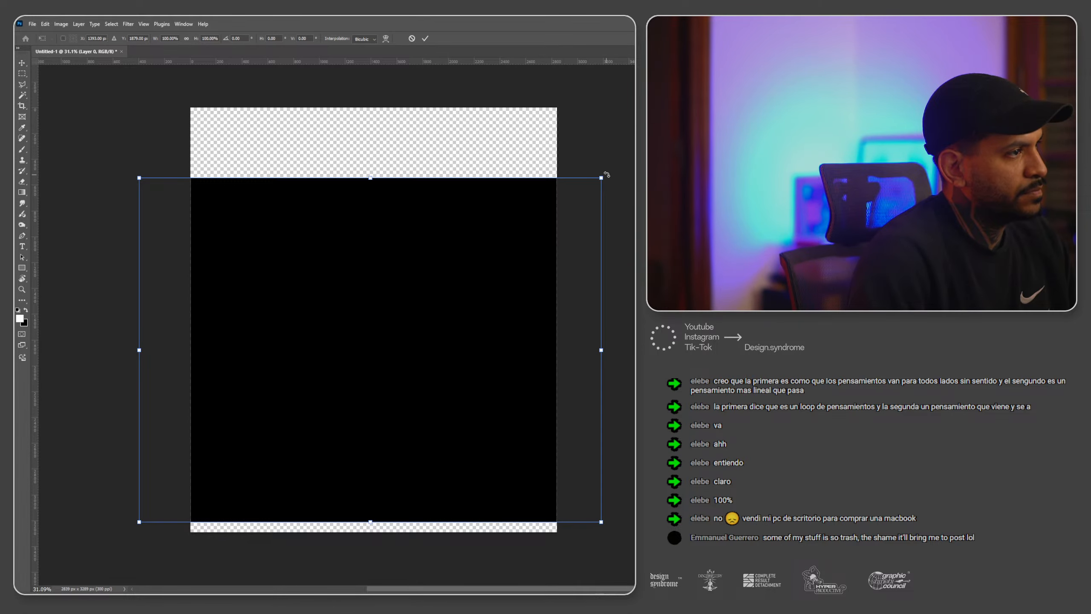
drag(607, 174, 434, 434)
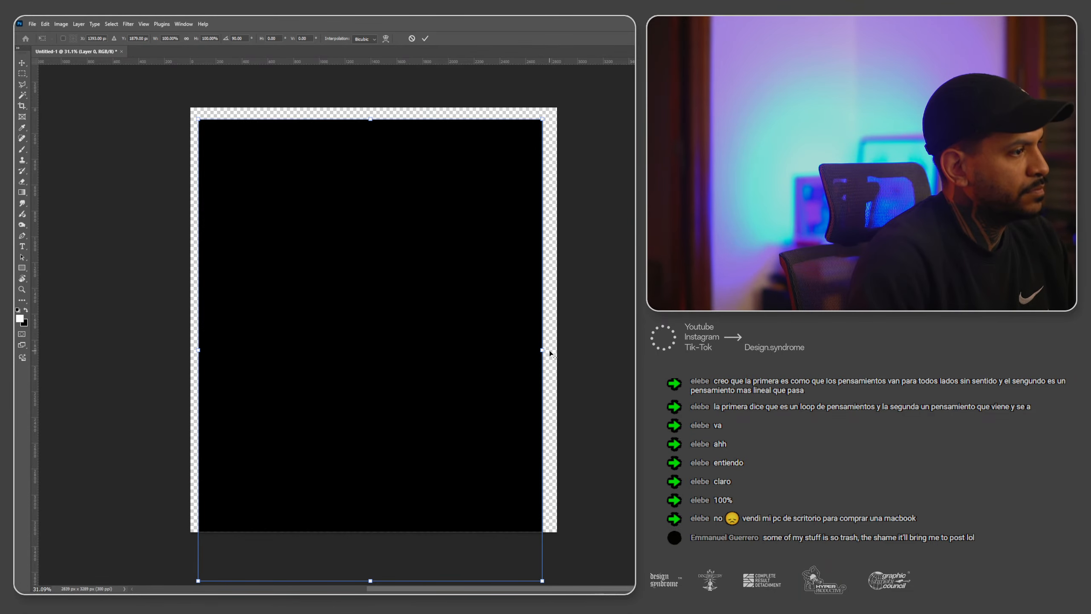
drag(546, 351, 564, 350)
drag(542, 354, 543, 344)
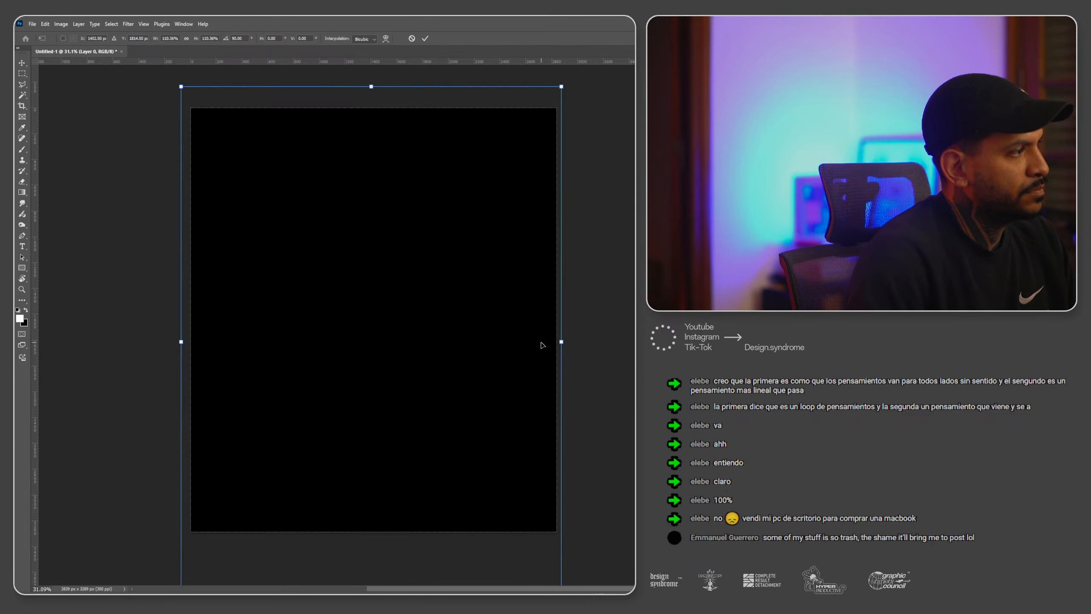
key(Return)
Try the 4:5 crop preset, replace it with a 2:3 ratio and crop the canvas.
key(c)
scroll(508, 342, down, 1)
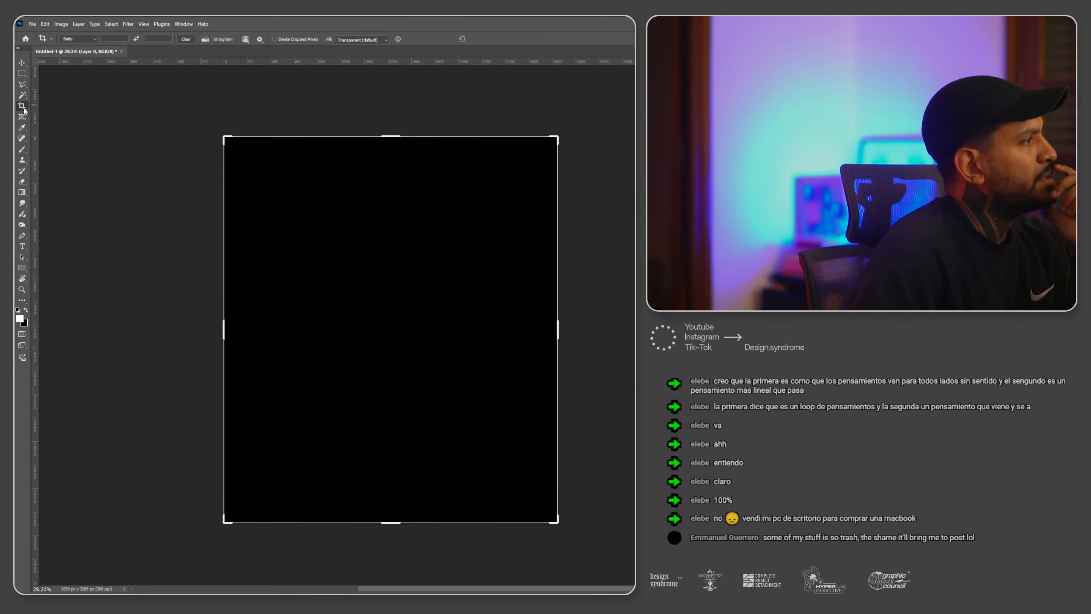
click(65, 39)
click(77, 73)
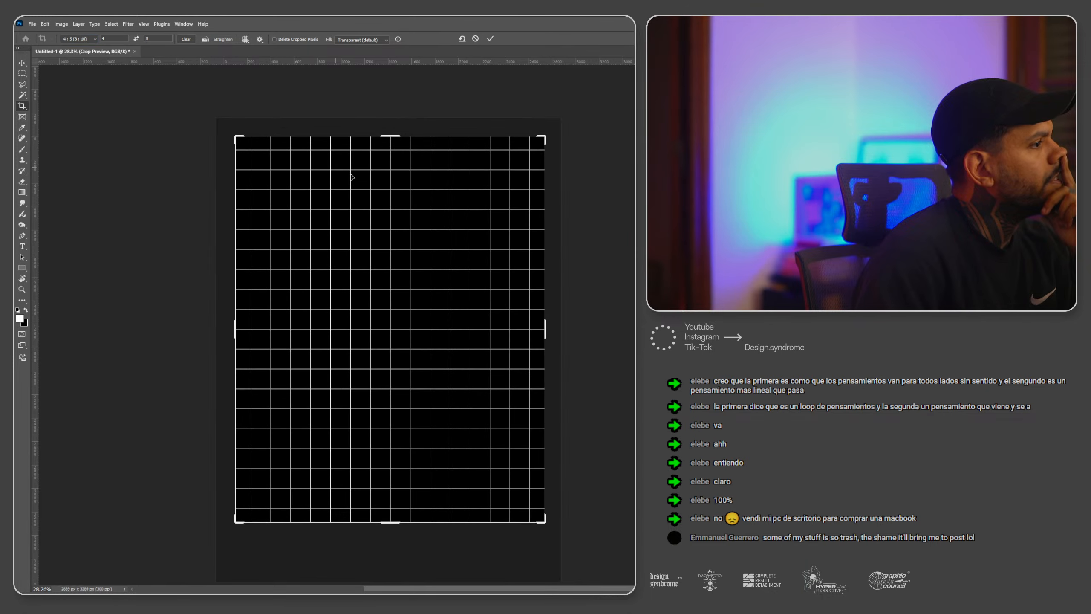
click(81, 43)
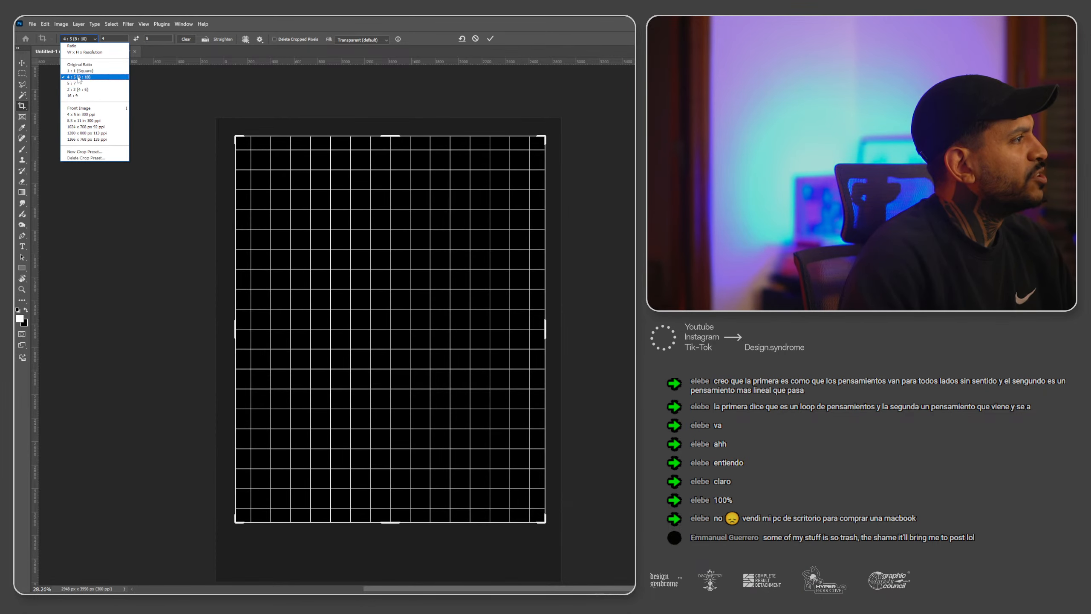
click(87, 42)
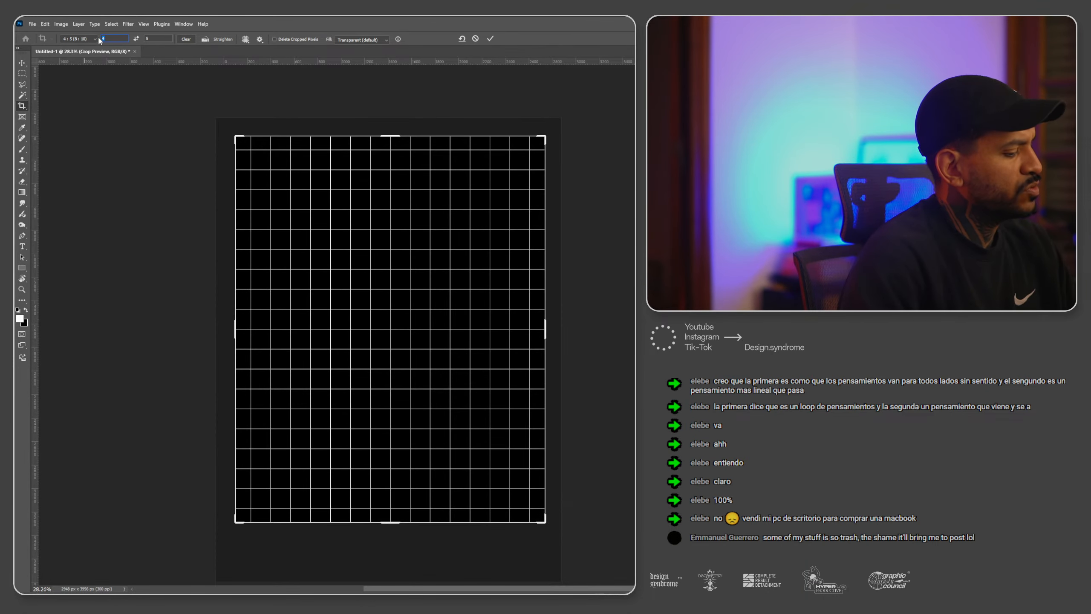
text(2)
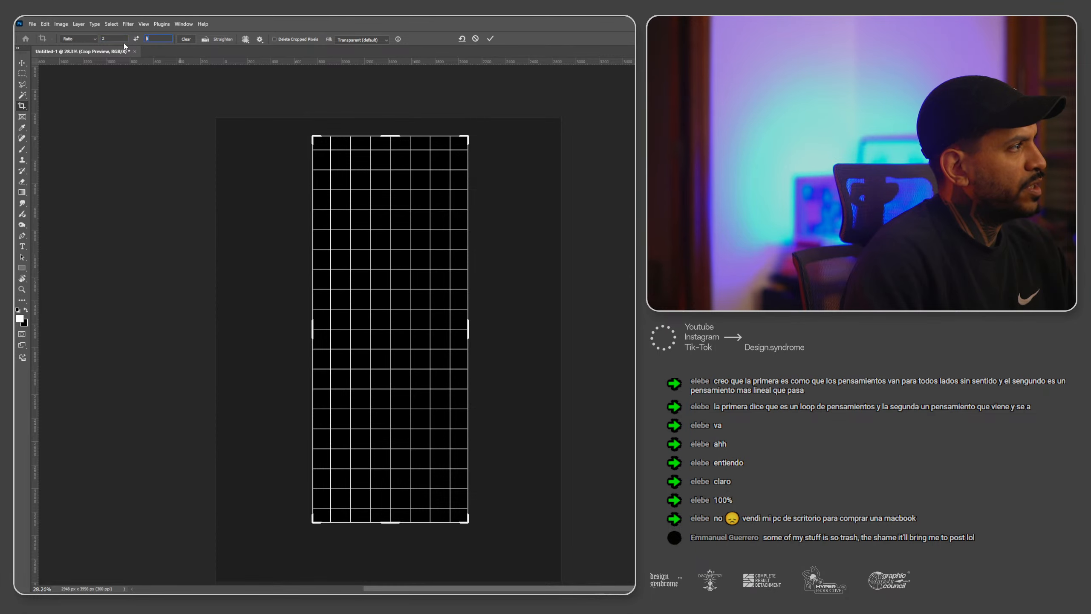
text(3)
key(Return)
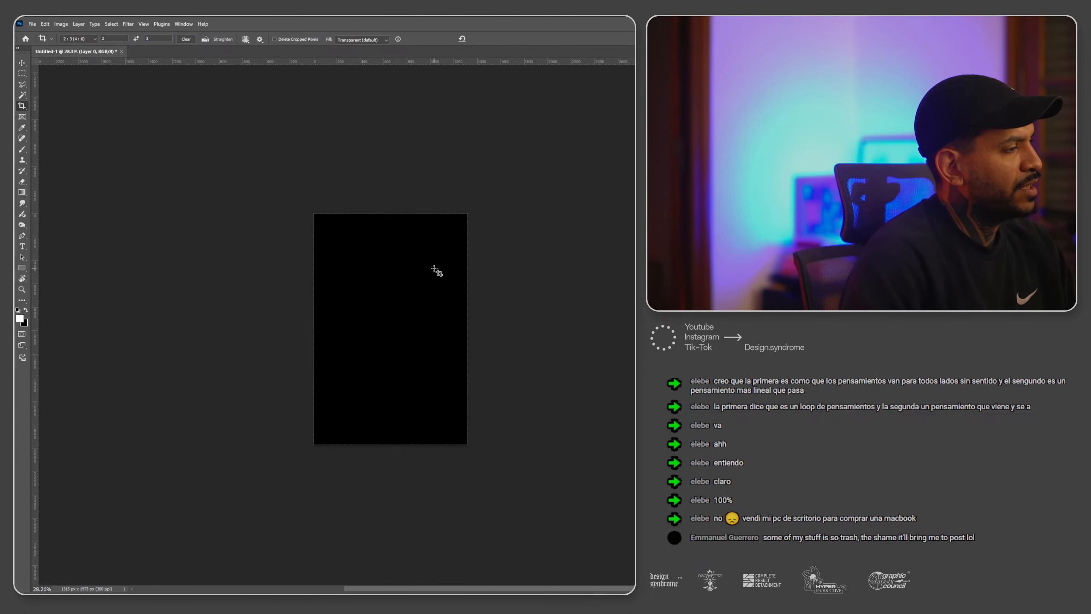
scroll(467, 335, up, 2)
scroll(397, 293, right, 3)
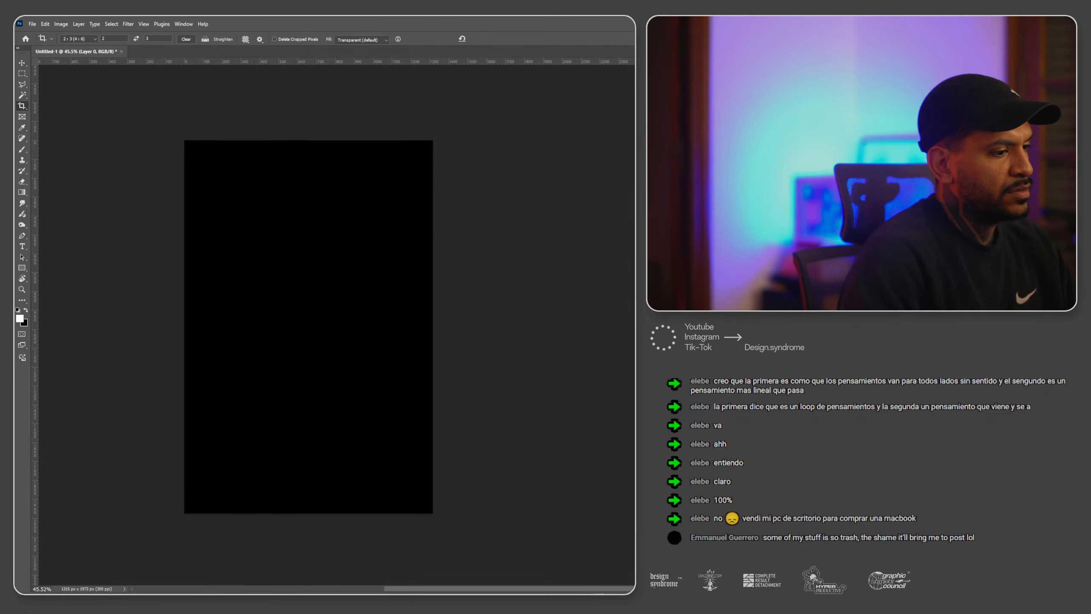
Switch to the browser and search the web for "new instagram format" in a new tab.
key(alt+Tab)
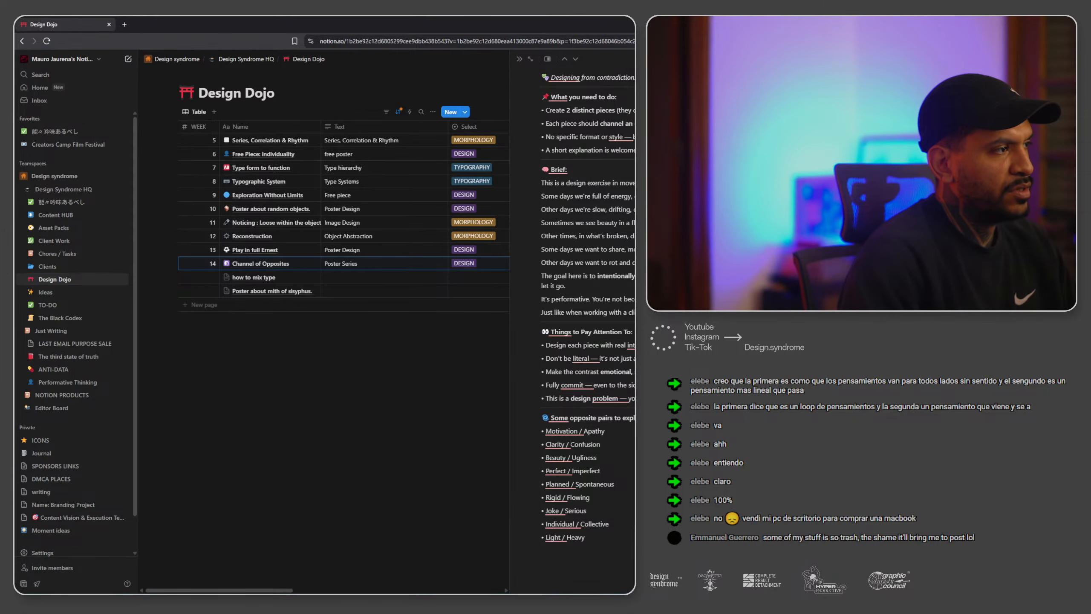
click(126, 24)
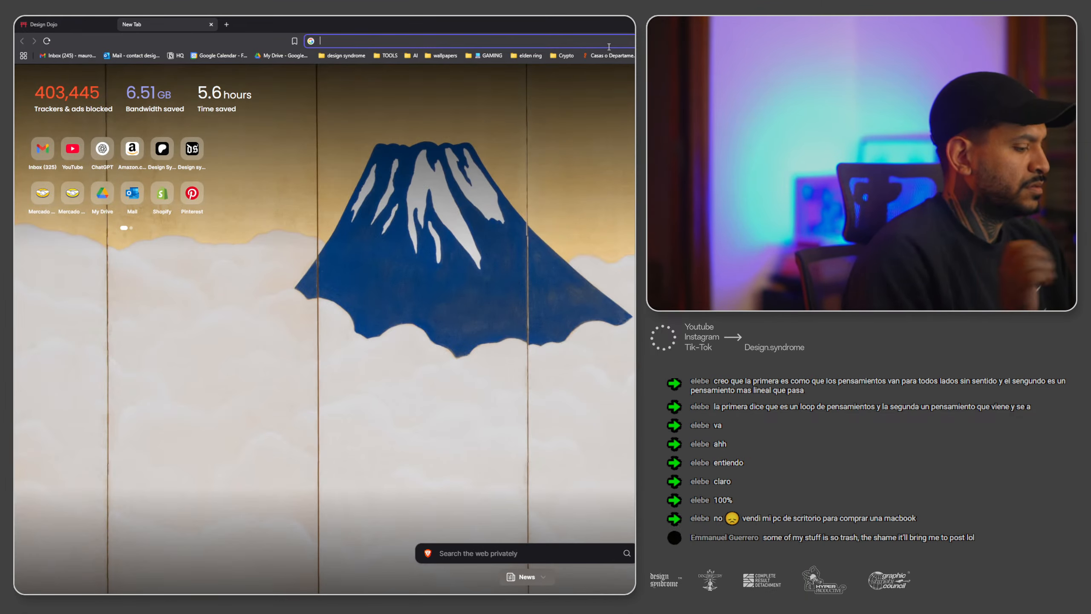
text(new instagra)
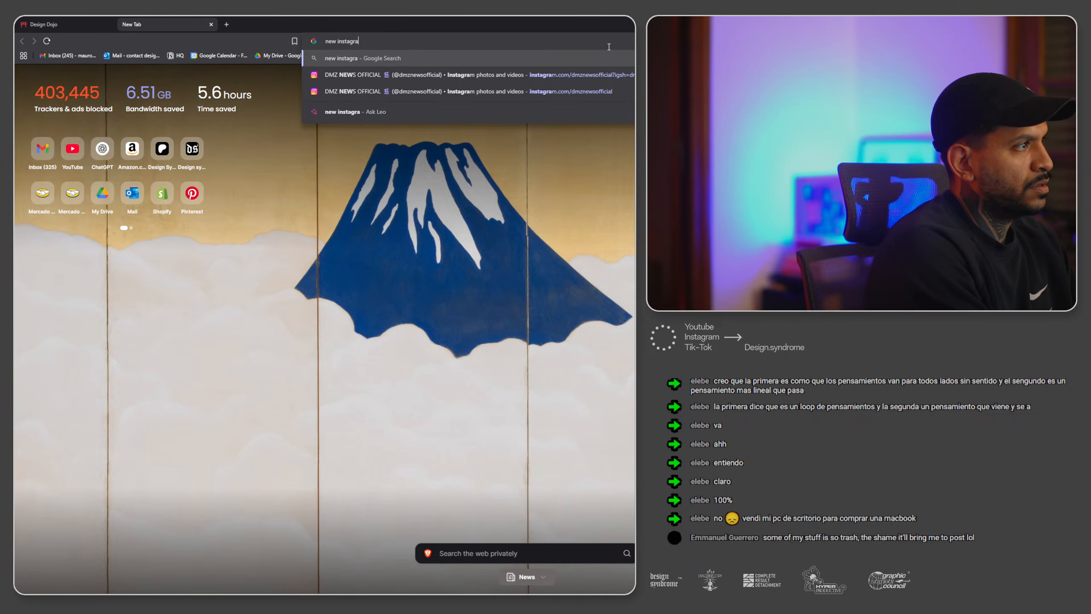
text(m format)
key(Return)
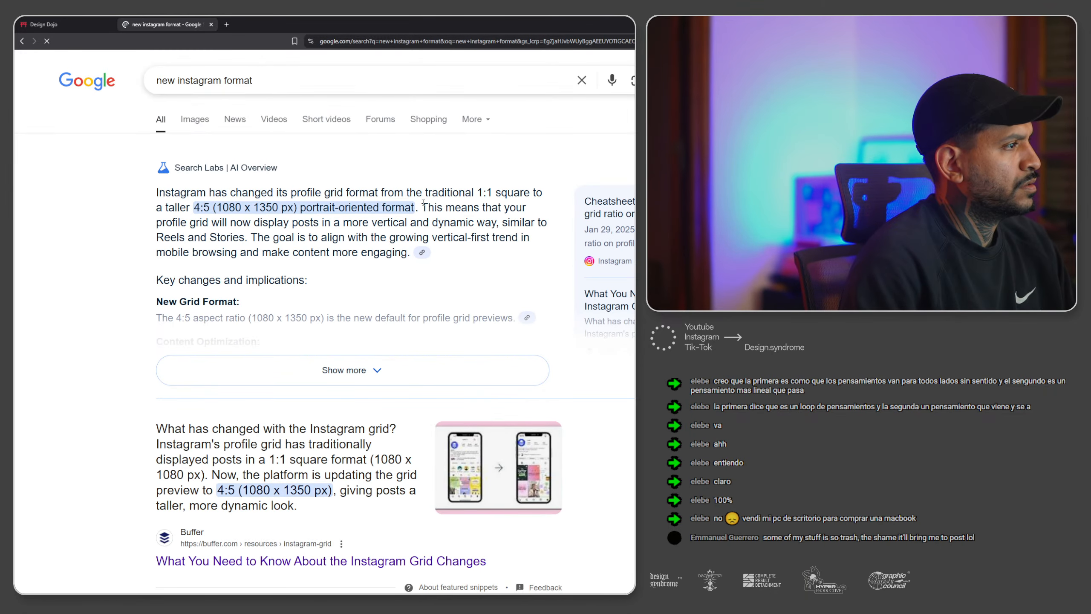
Look through the search results for Instagram's new grid ratio, then close the search tab and return to the Photoshop document.
scroll(309, 379, down, 2)
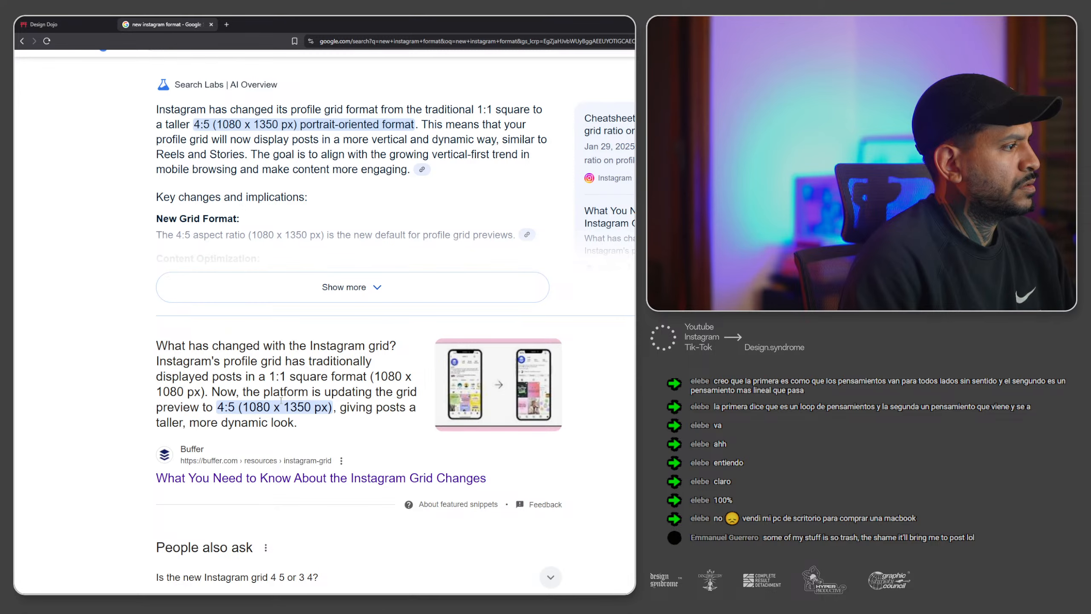
scroll(281, 400, down, 8)
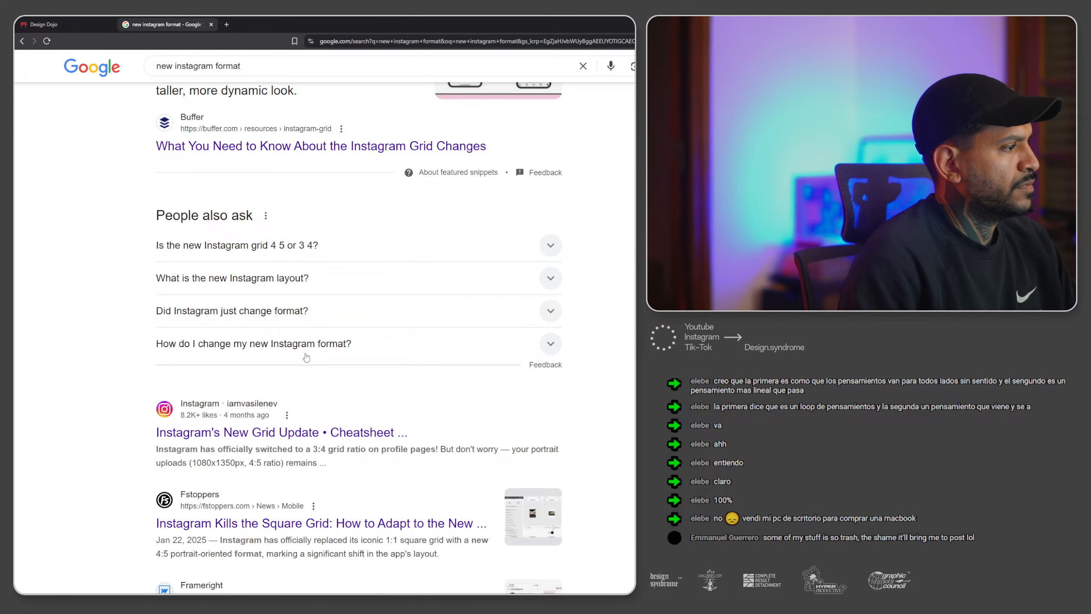
scroll(306, 357, down, 2)
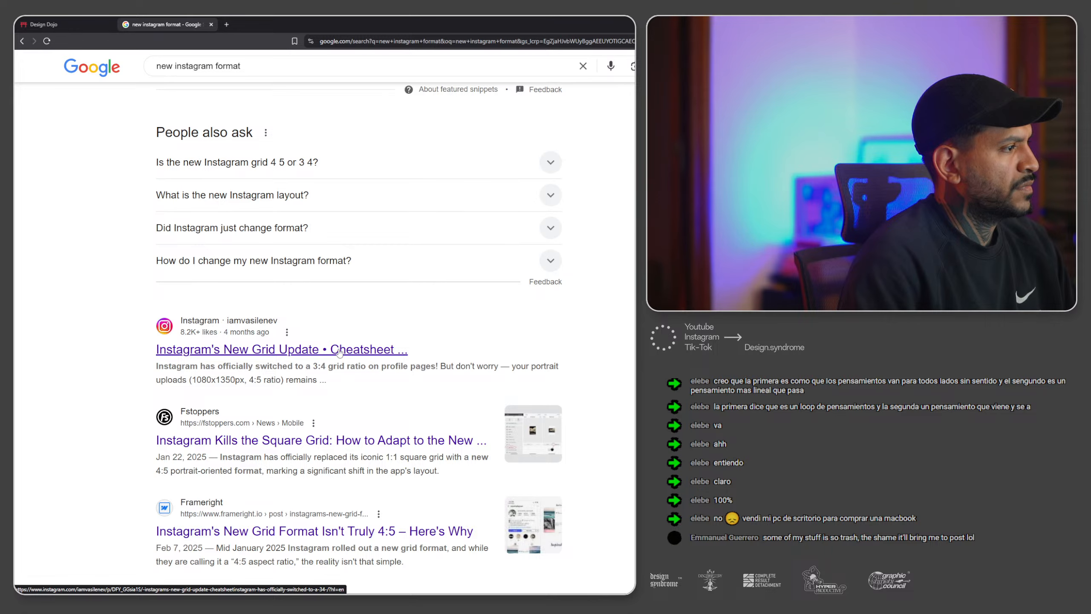
scroll(340, 352, down, 7)
scroll(352, 345, down, 1)
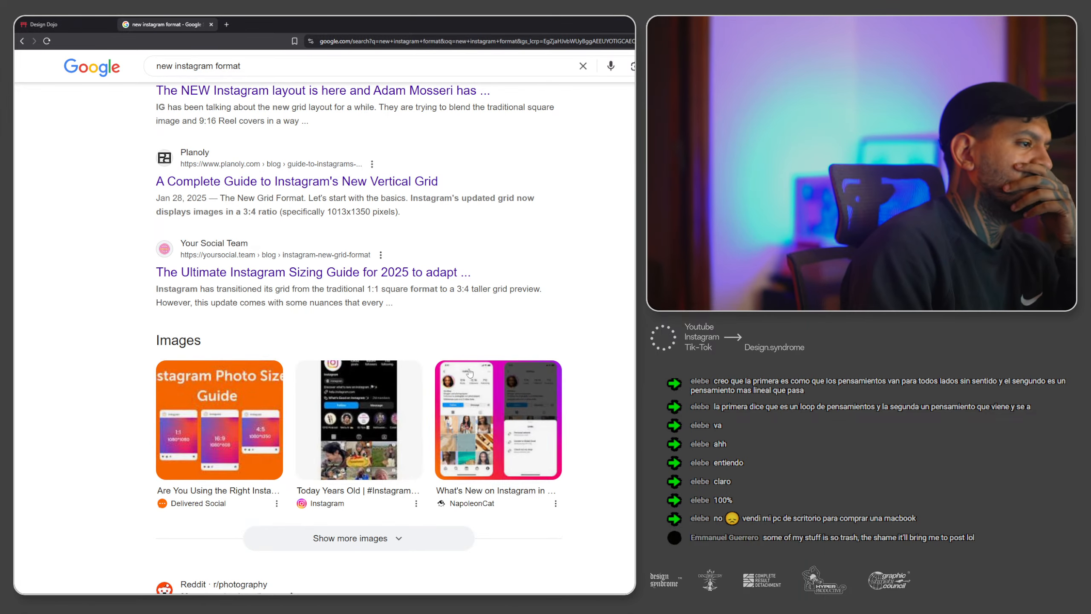
scroll(472, 407, down, 6)
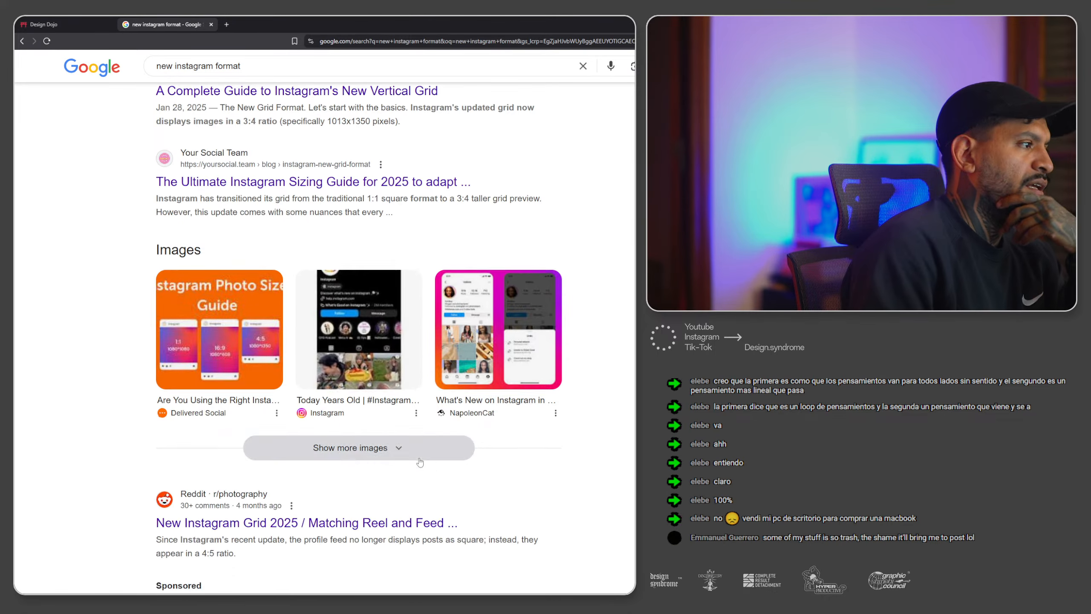
scroll(483, 377, down, 4)
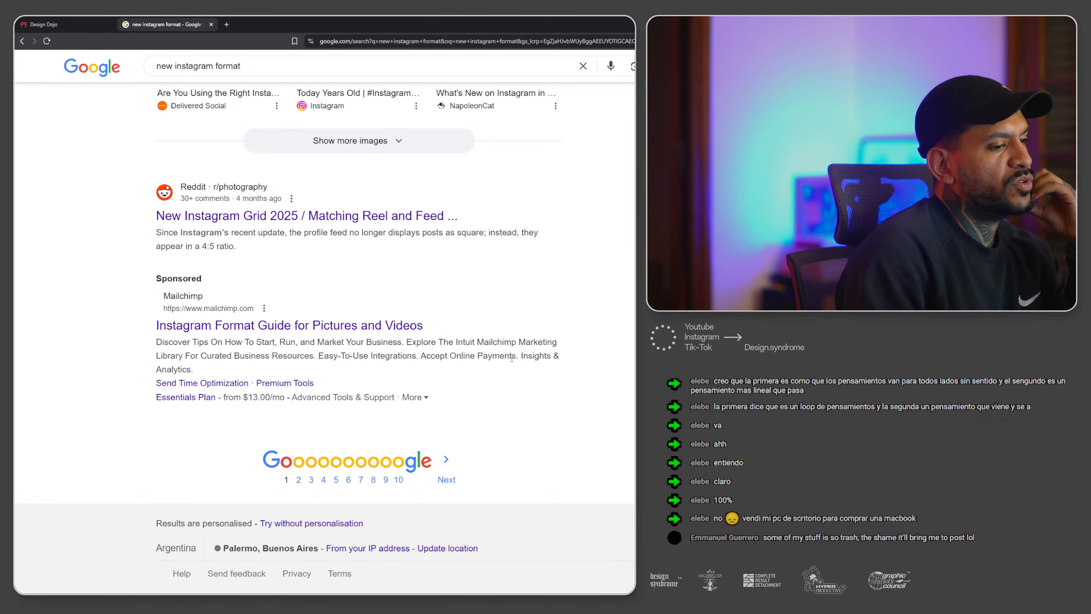
scroll(511, 358, up, 15)
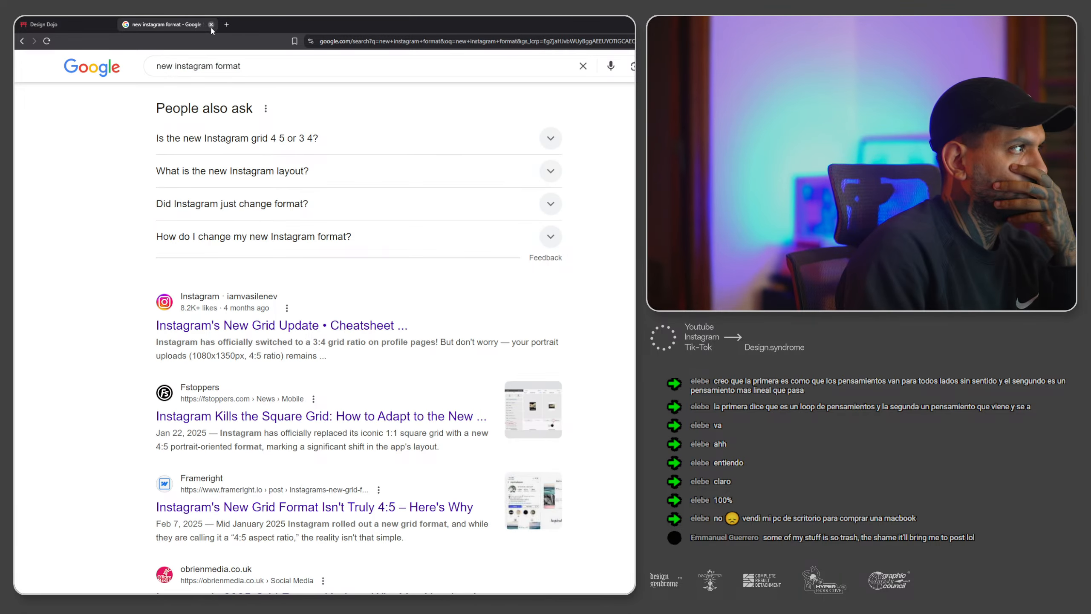
click(211, 25)
key(alt+Tab)
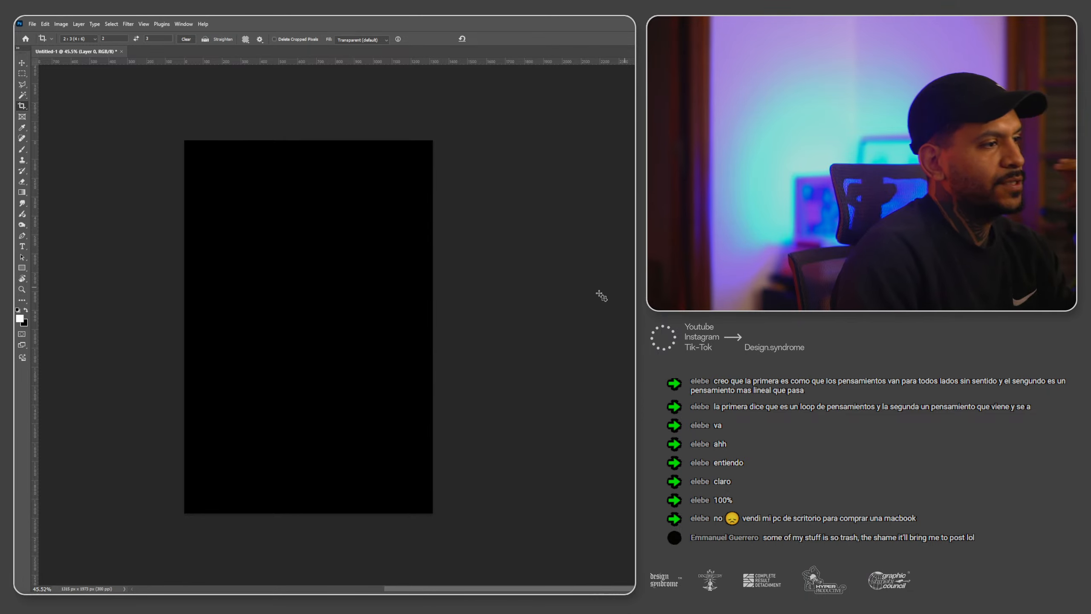
Undo the 2:3 crop and the background layer's rotation and enlargement.
scroll(422, 244, down, 1)
scroll(325, 272, right, 1)
key(ctrl+z)
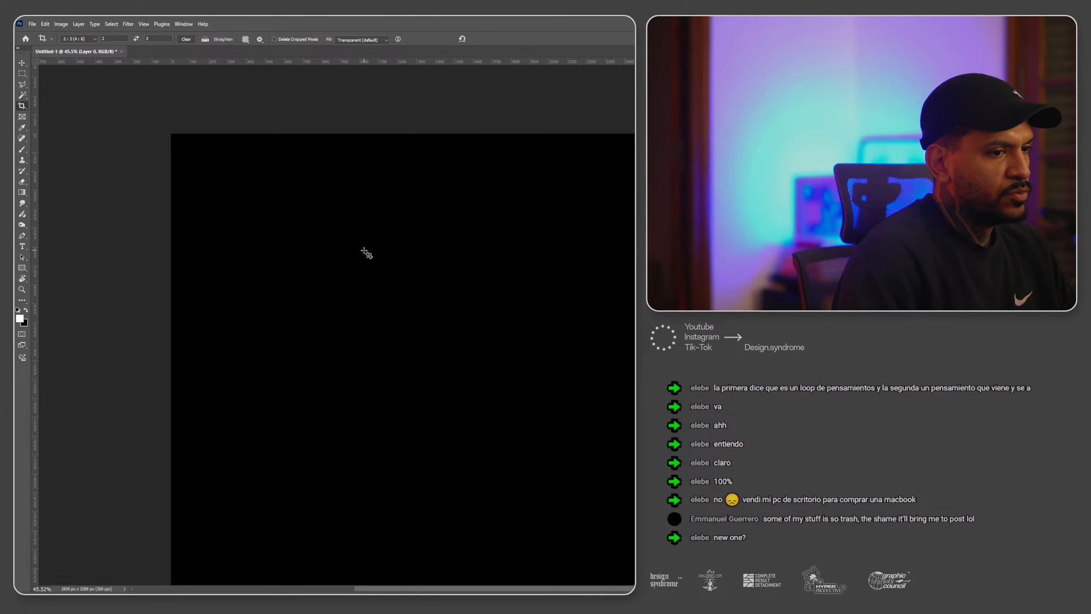
scroll(410, 268, down, 3)
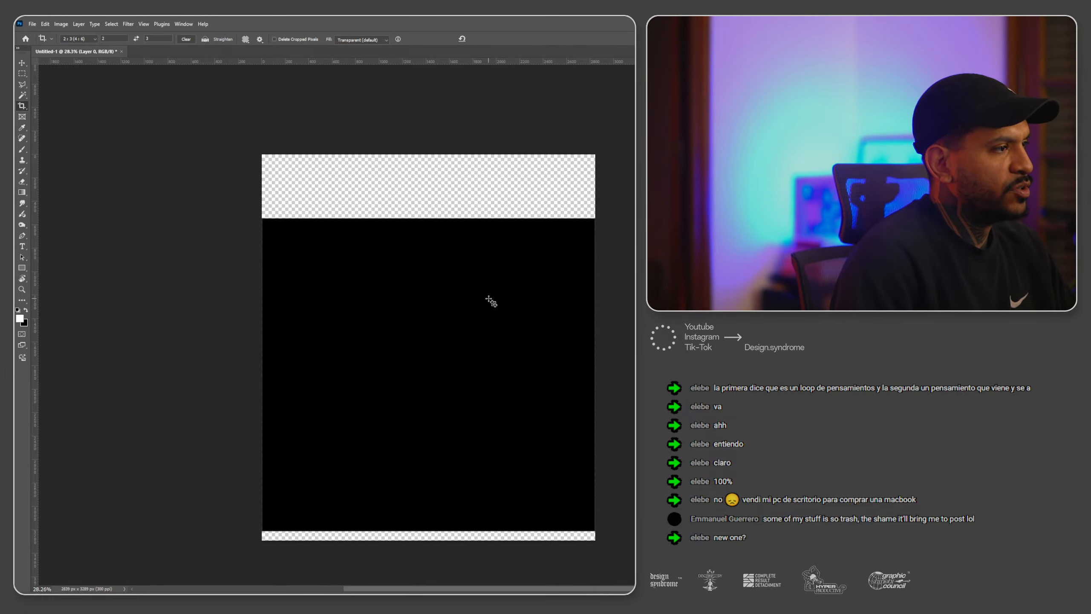
Crop the canvas to the 4:5 (8:10) preset ratio and extend it slightly outward at that ratio.
click(445, 262)
click(79, 39)
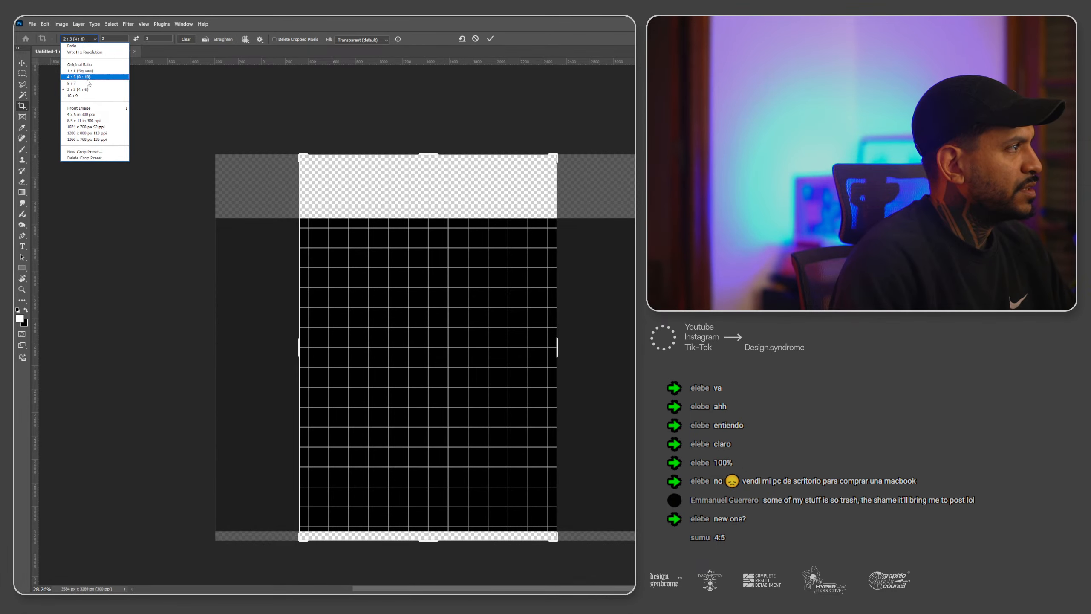
click(86, 52)
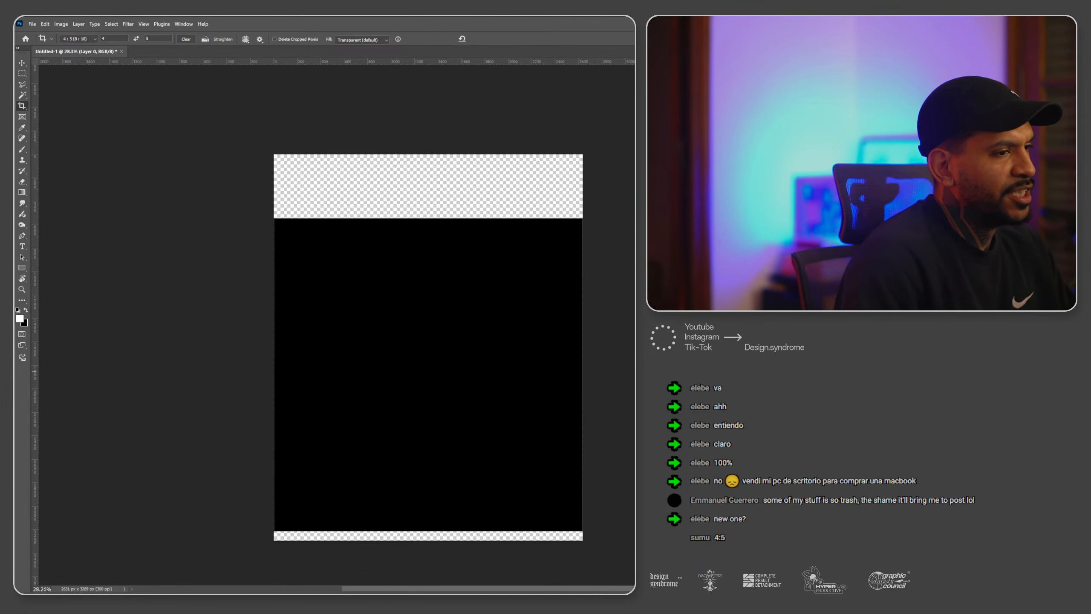
click(557, 329)
drag(584, 152, 588, 147)
key(Return)
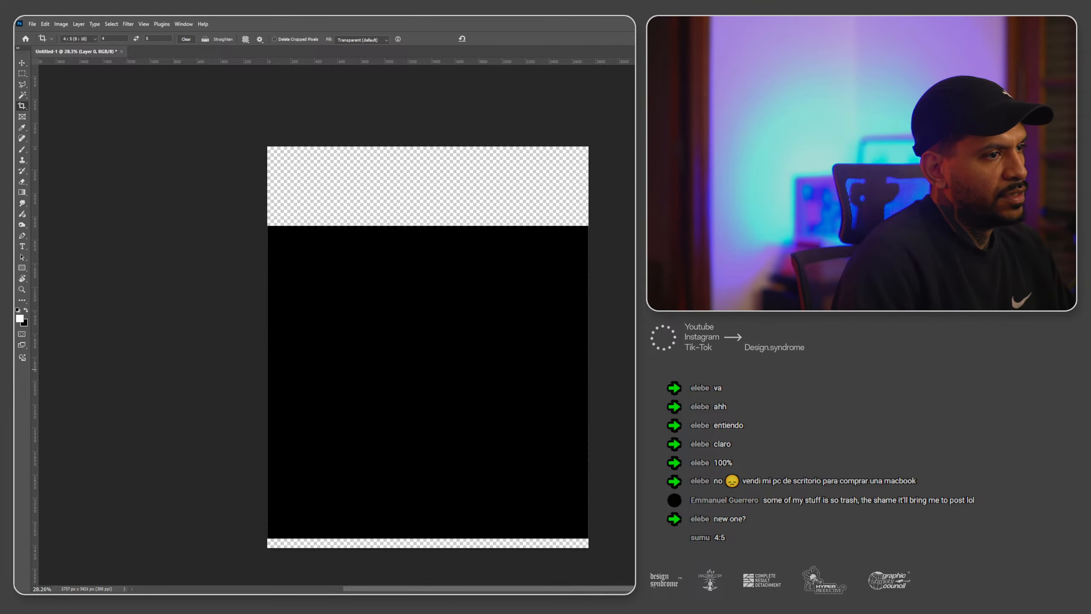
Rotate the black background layer 90 degrees and scale it up slightly to cover the 4:5 canvas.
key(ctrl+t)
drag(636, 241, 588, 370)
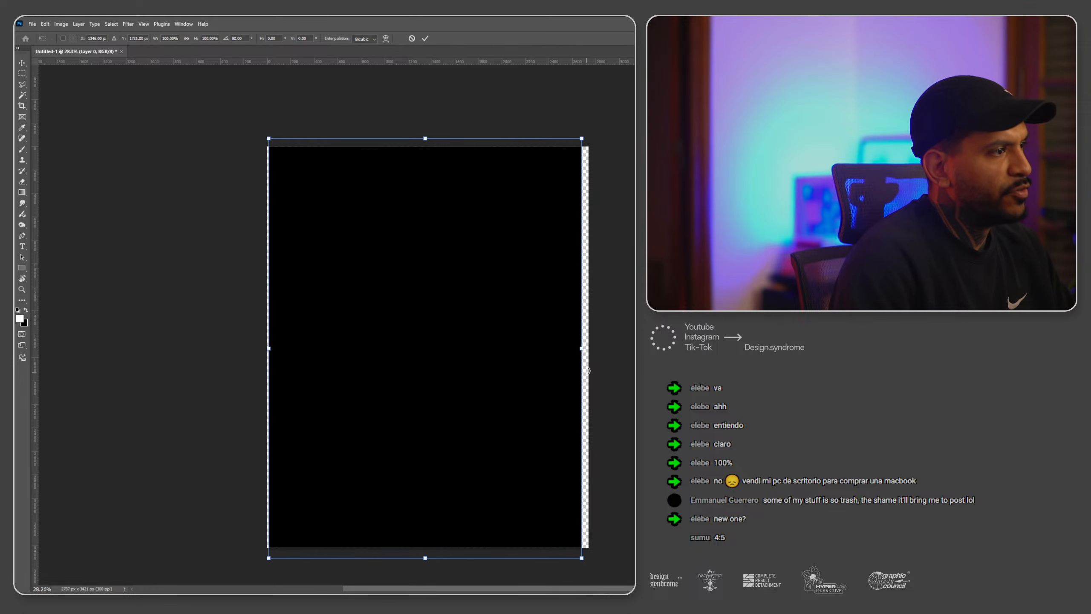
key(Return)
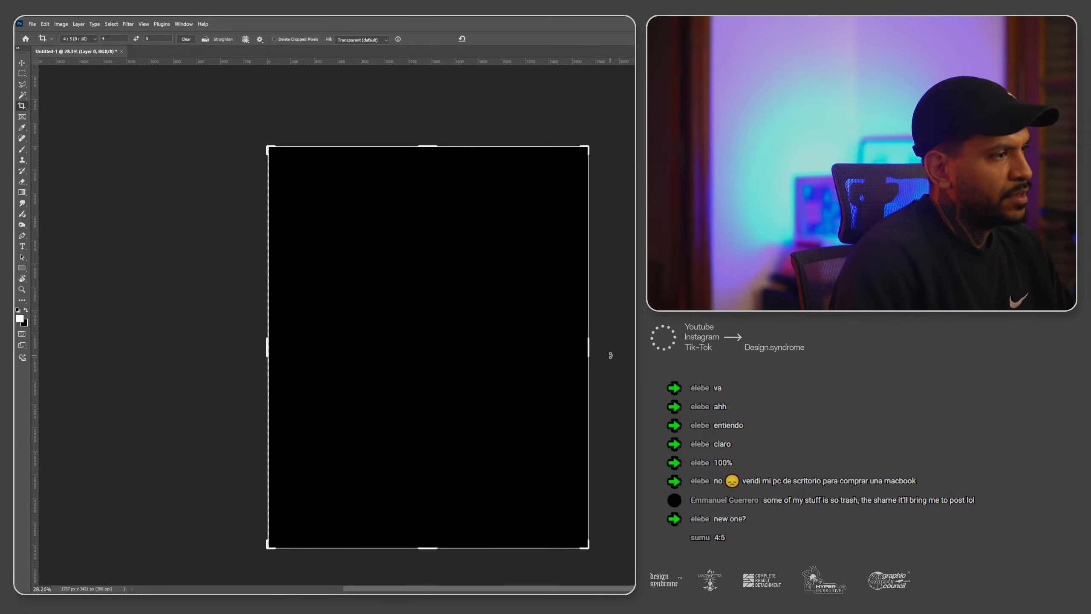
key(ctrl+t)
key(Return)
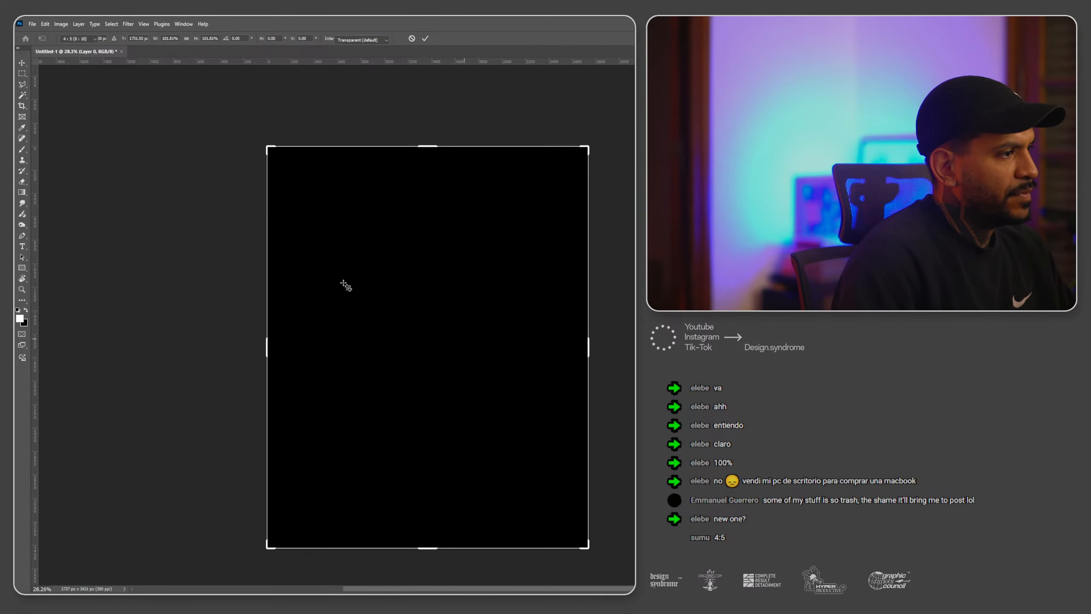
Apply the black background layer's transform and switch to the Polygonal Lasso tool.
click(22, 85)
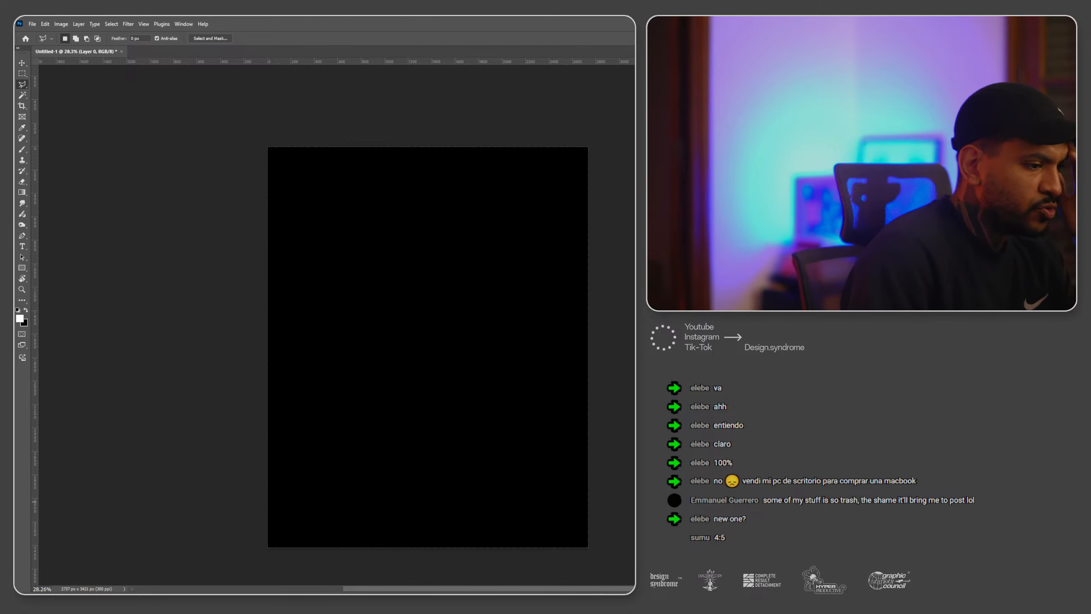
scroll(462, 443, down, 3)
scroll(576, 419, left, 3)
scroll(591, 403, up, 4)
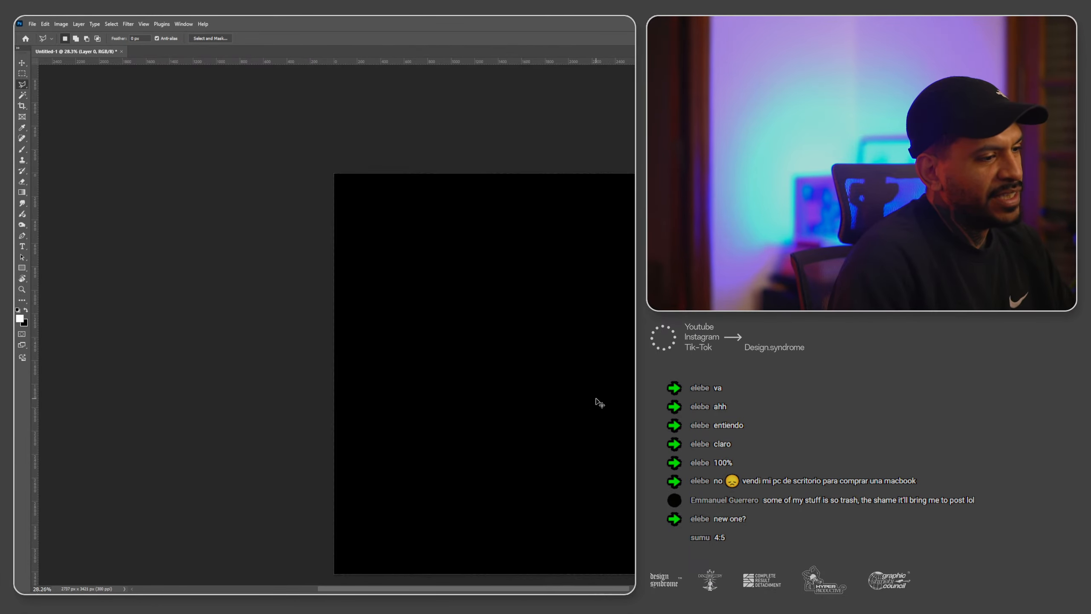
scroll(597, 402, left, 2)
scroll(591, 403, up, 2)
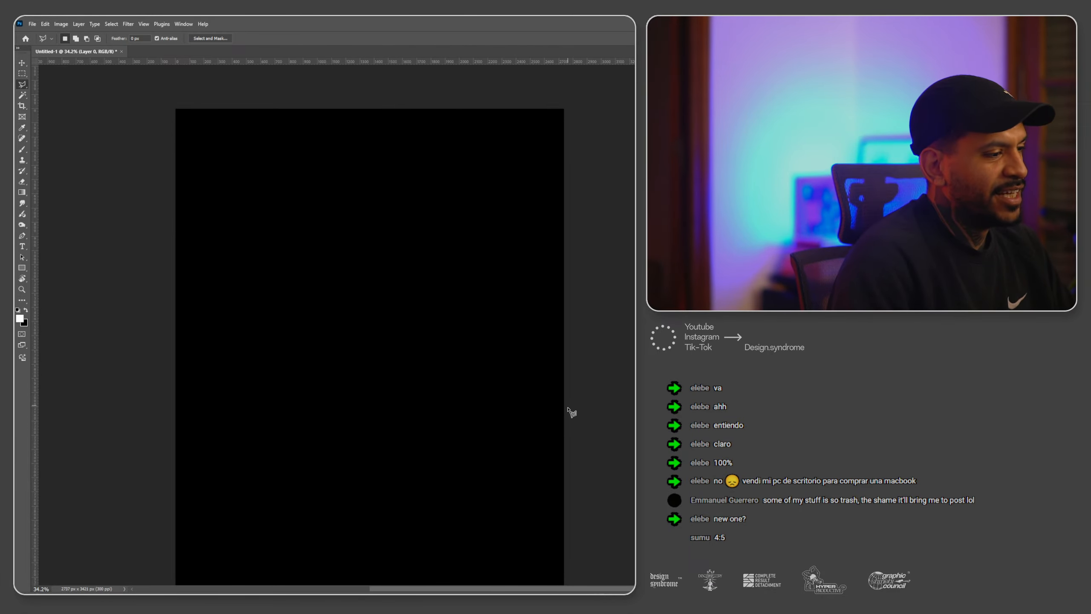
scroll(565, 377, down, 2)
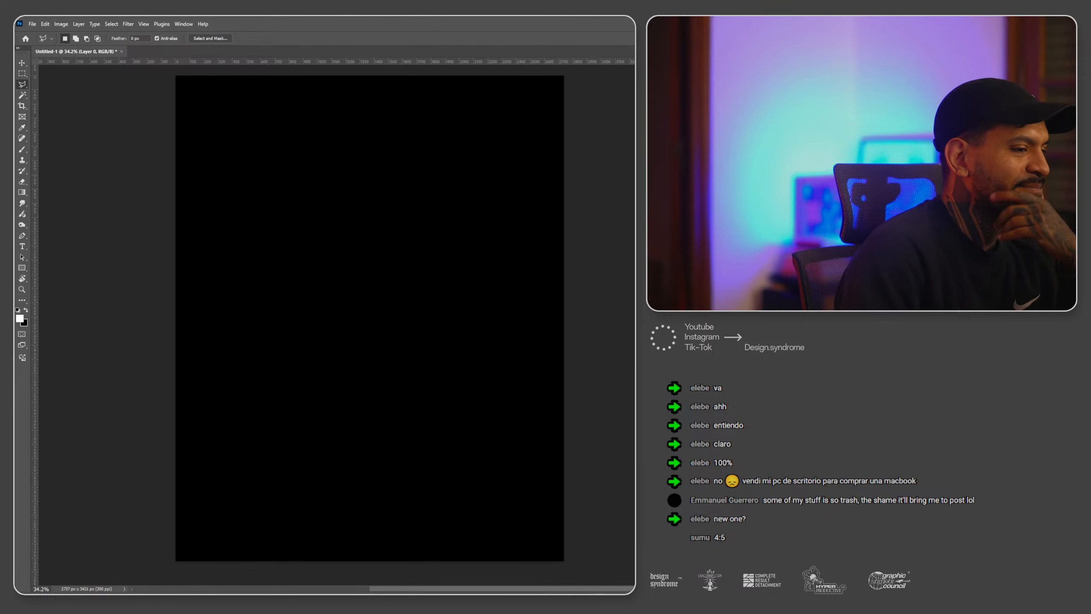
In File Explorer, open a second window and go to 00_PROJECTS > 00_ASSETS > 01_STOCK_FOOTAGE > PHOTOS.
key(alt+Tab)
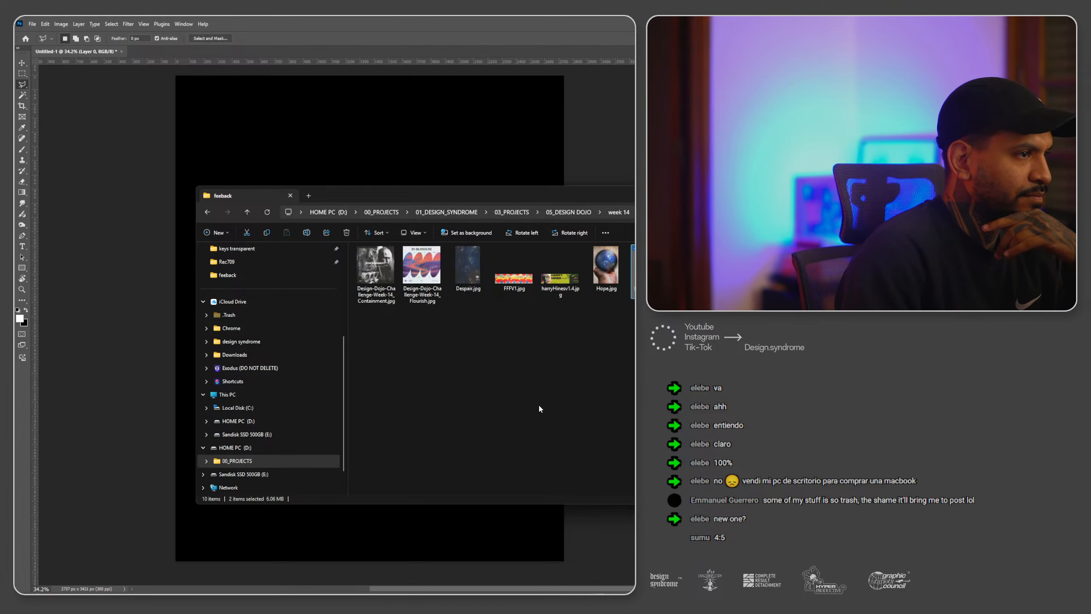
key(ctrl+n)
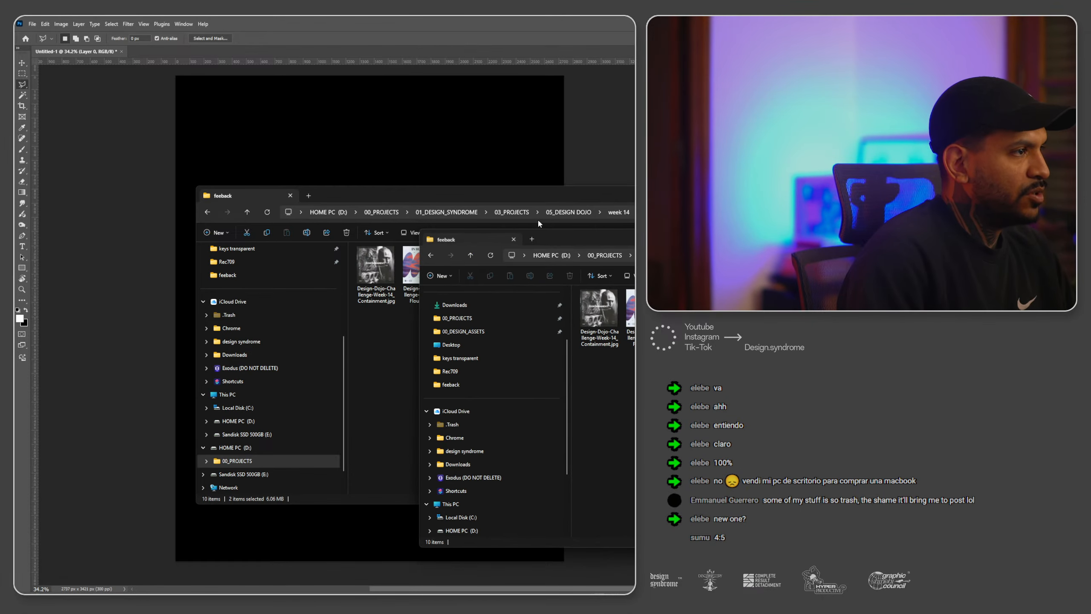
drag(550, 239, 413, 228)
click(536, 244)
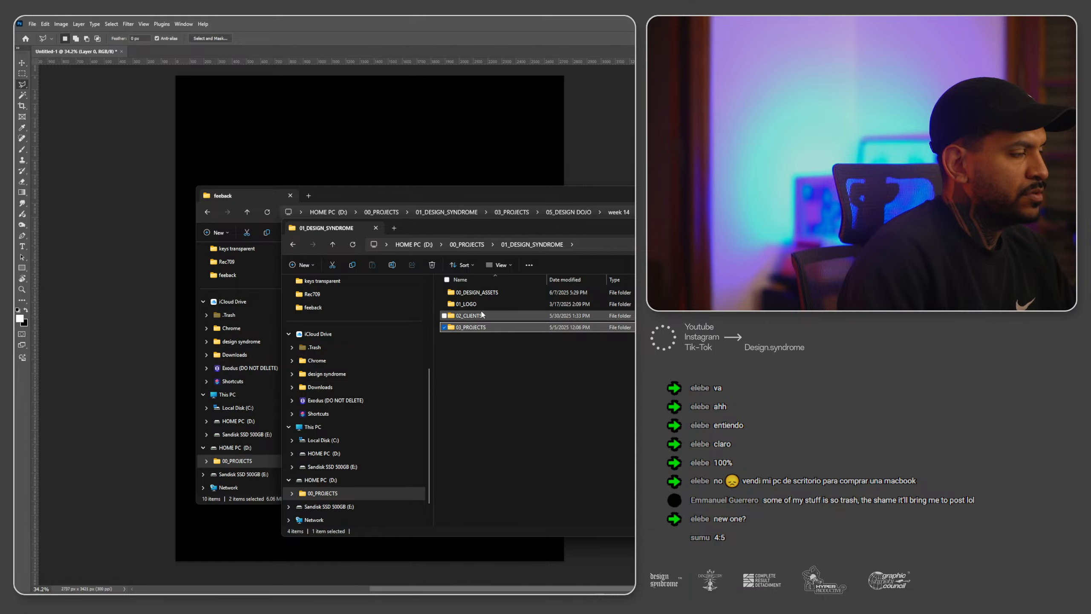
click(477, 293)
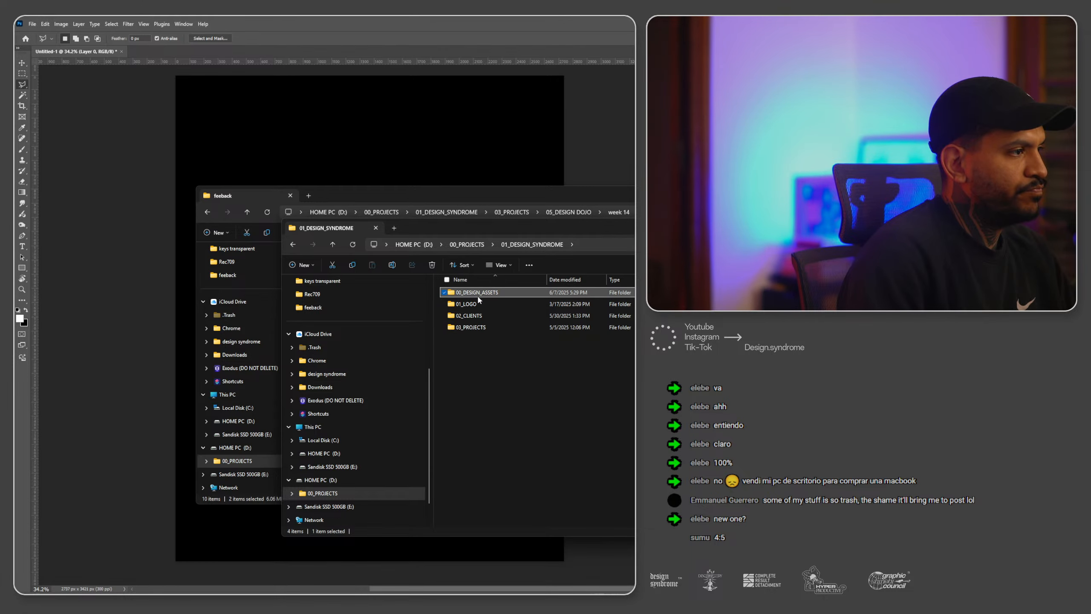
double_click(477, 293)
double_click(478, 294)
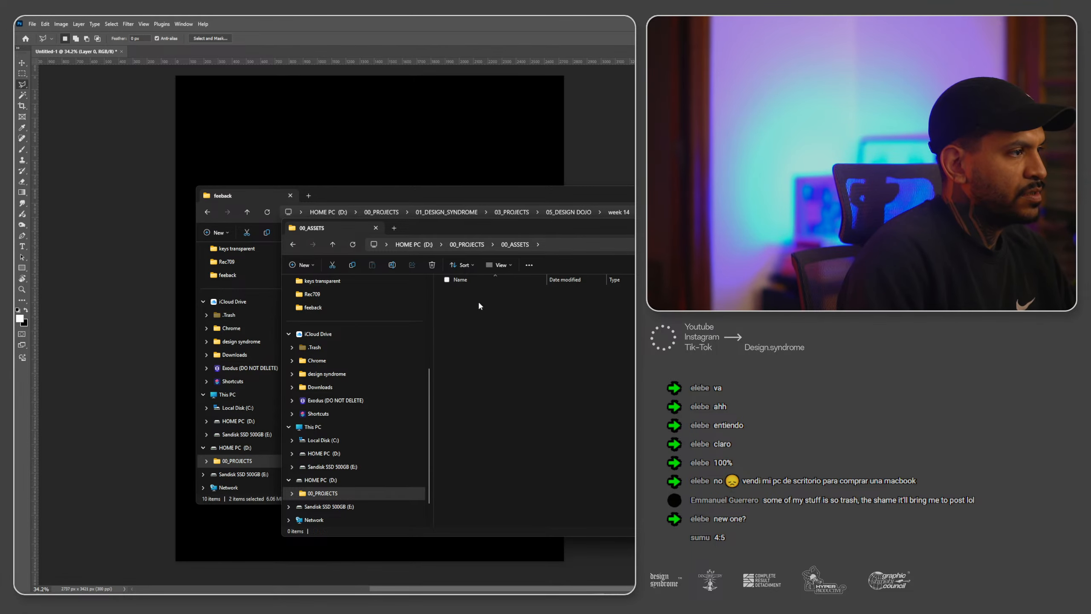
double_click(473, 316)
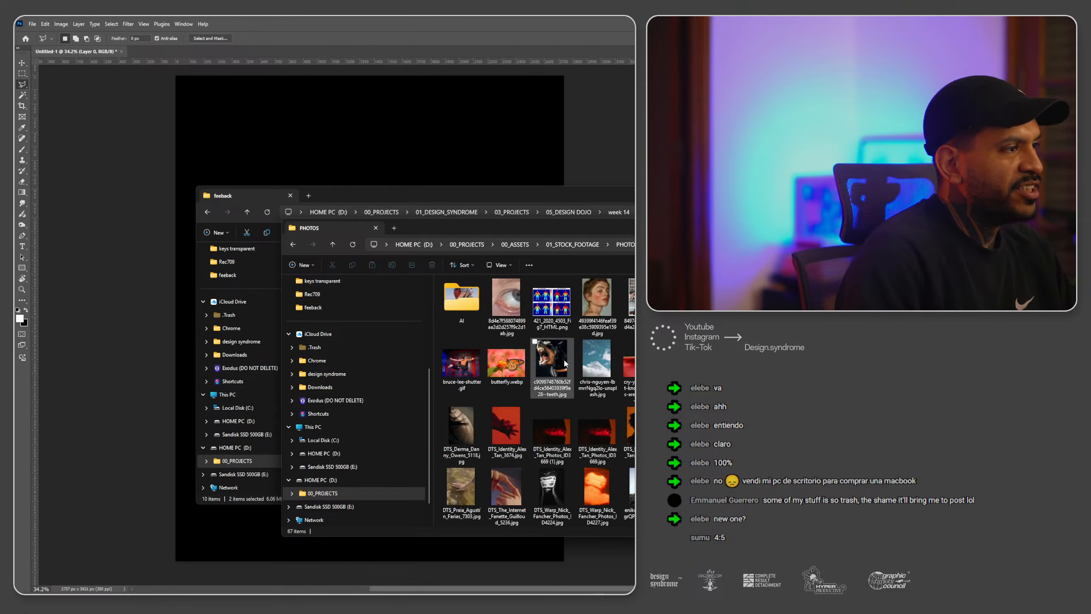
Look through the stock photos and place the picture of the bloodied man smoking onto the Photoshop canvas.
scroll(593, 396, up, 3)
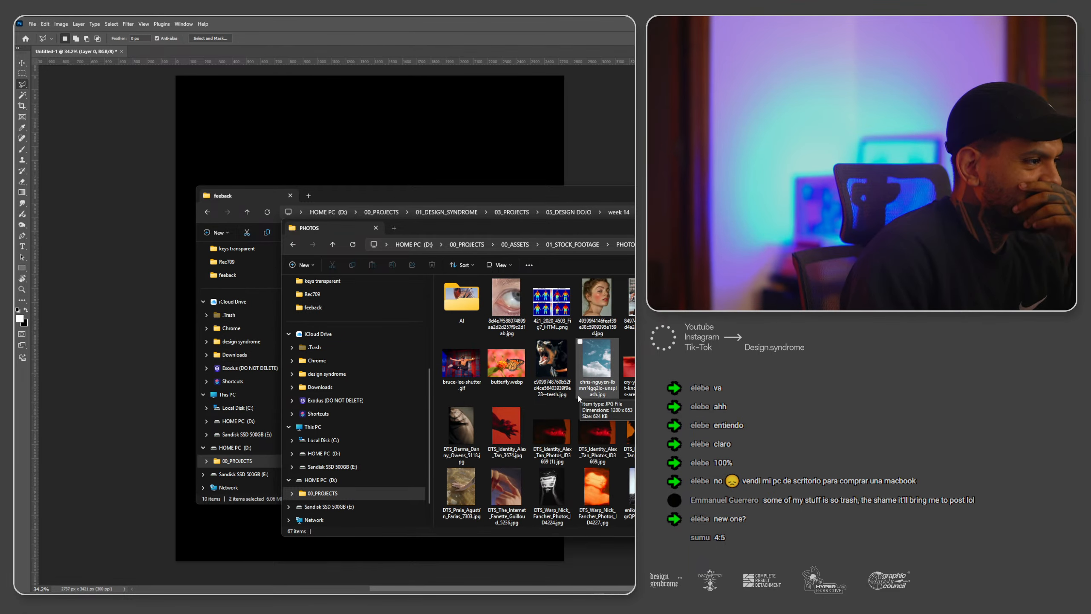
scroll(580, 405, down, 3)
scroll(537, 399, up, 2)
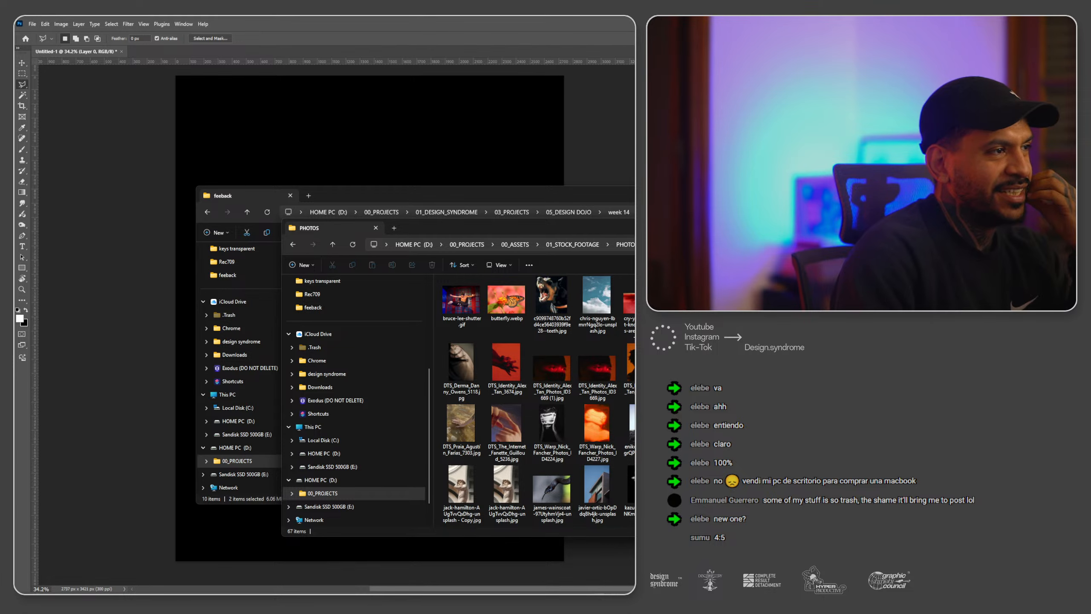
drag(429, 227, 273, 188)
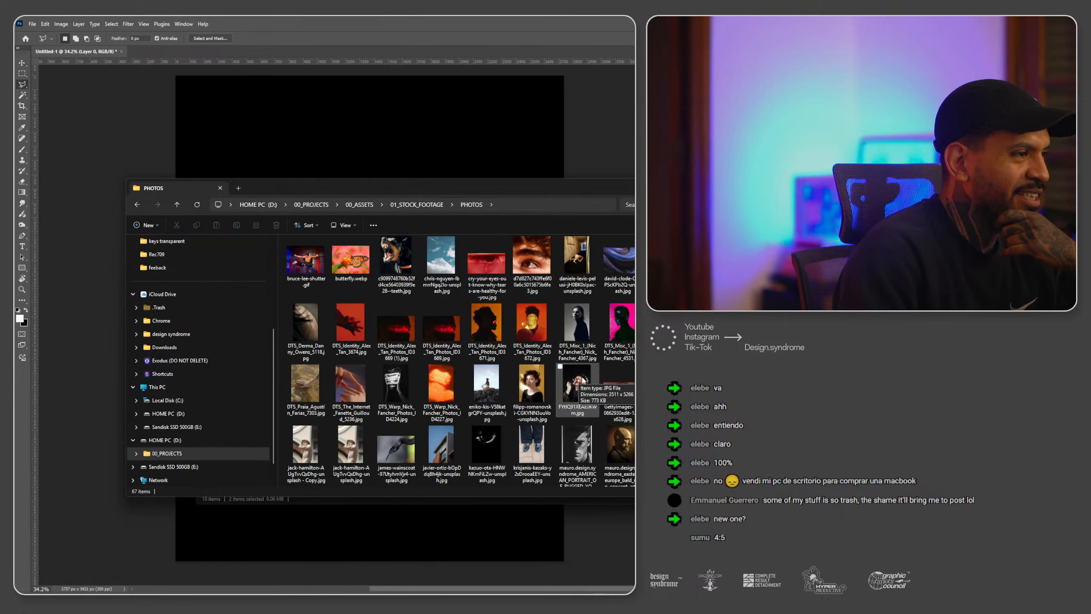
click(583, 380)
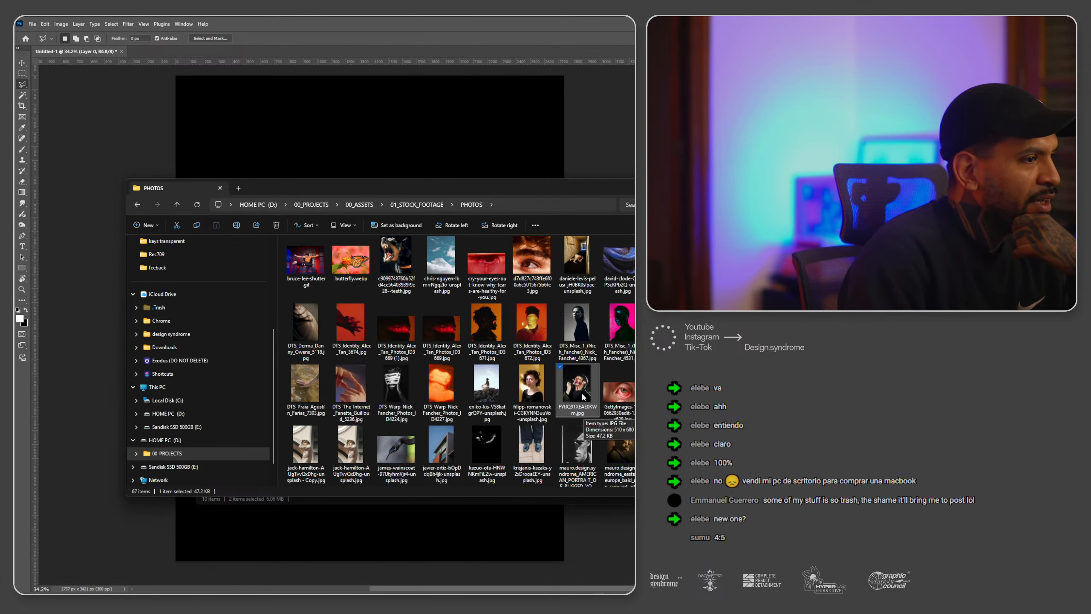
drag(581, 393, 410, 151)
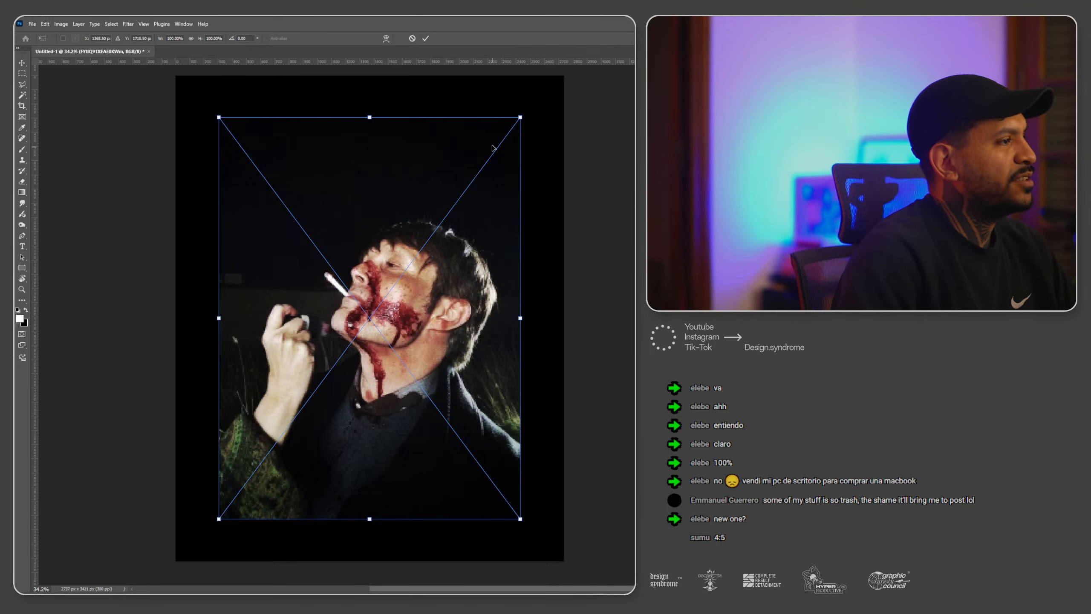
Enlarge the placed photo proportionally to about 129% to fill the canvas width and shift it down to meet the canvas's upper edge.
drag(519, 116, 557, 116)
scroll(557, 116, down, 2)
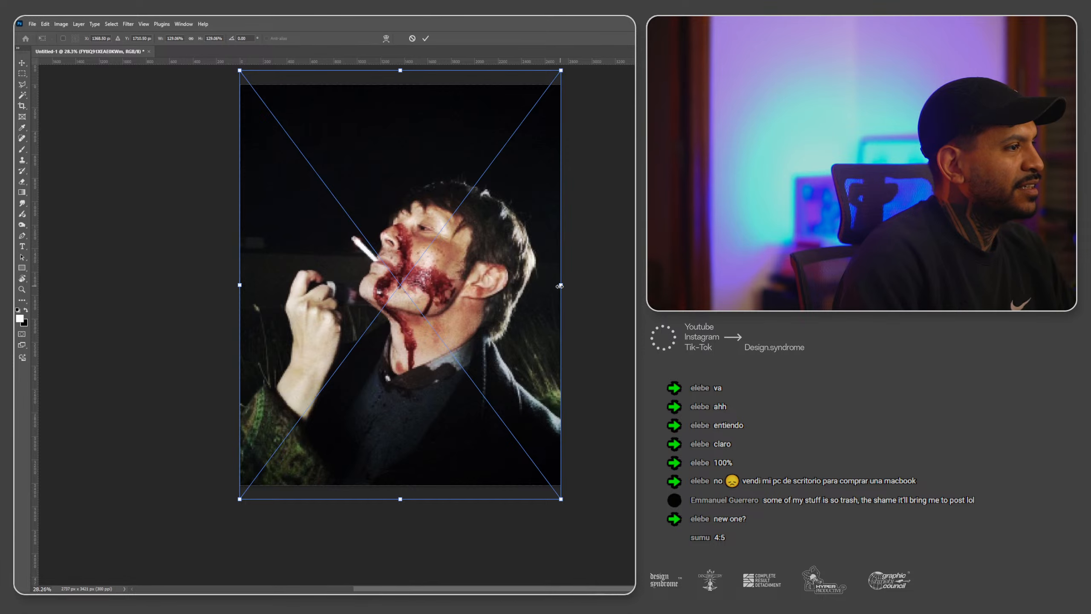
mouse_move(559, 286)
mouse_down()
mouse_move(575, 297)
mouse_move(573, 288)
mouse_move(567, 302)
mouse_up()
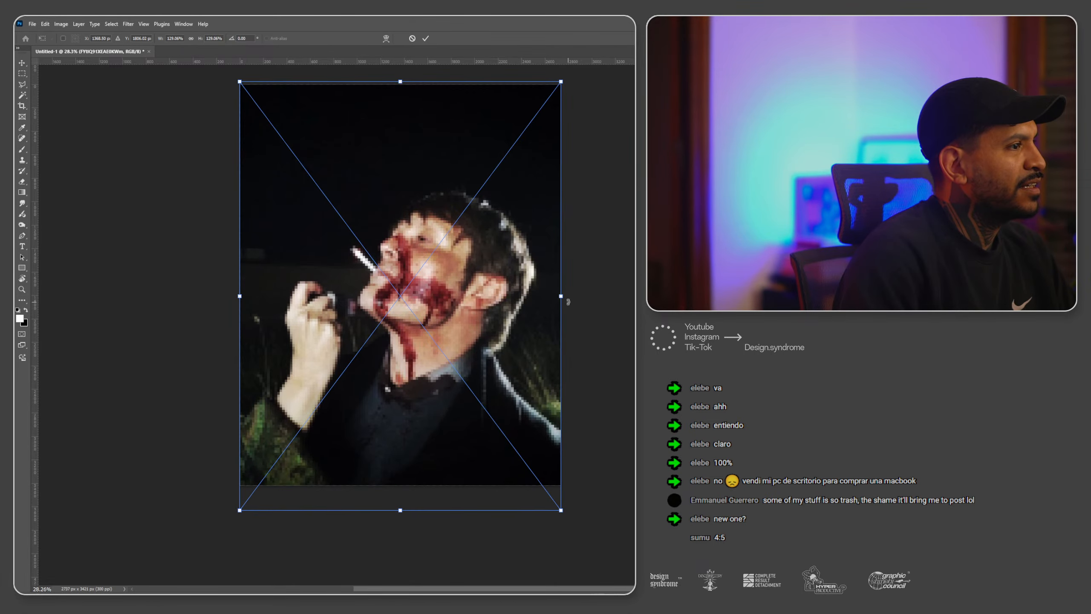
key(Return)
key(l)
scroll(486, 326, up, 2)
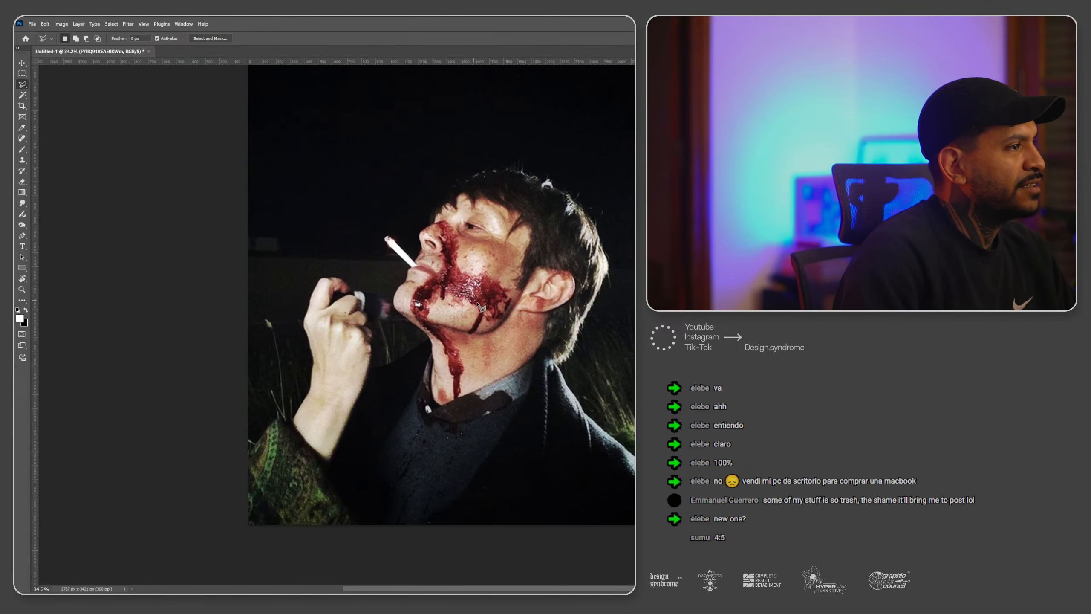
scroll(485, 325, down, 2)
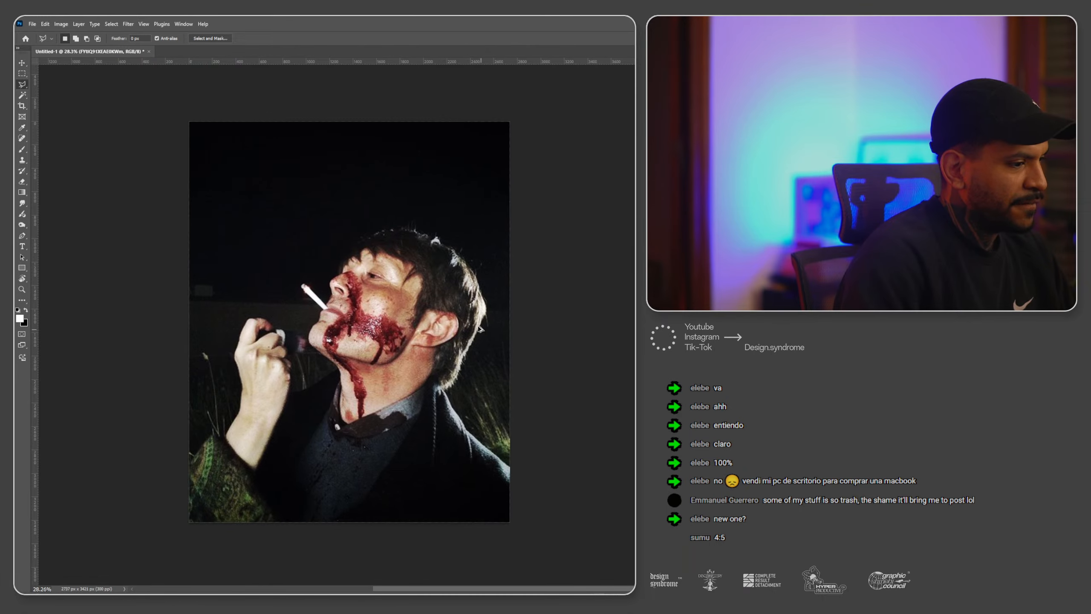
scroll(417, 351, up, 1)
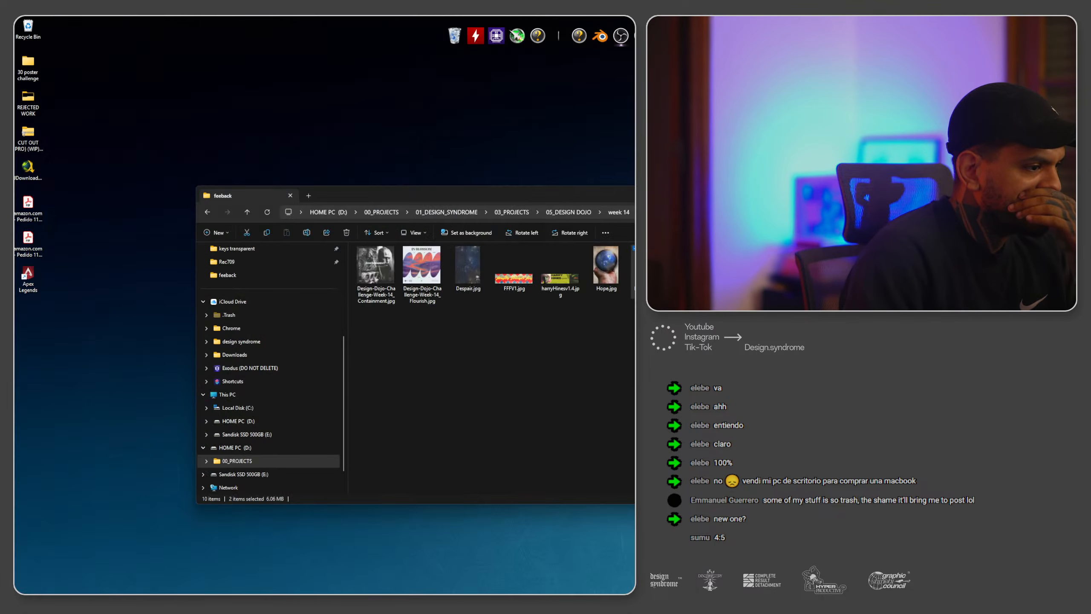
Reorder the panel group so Layers comes after Channels, and delete the placed photo layer.
key(alt+Tab)
key(alt+Tab)
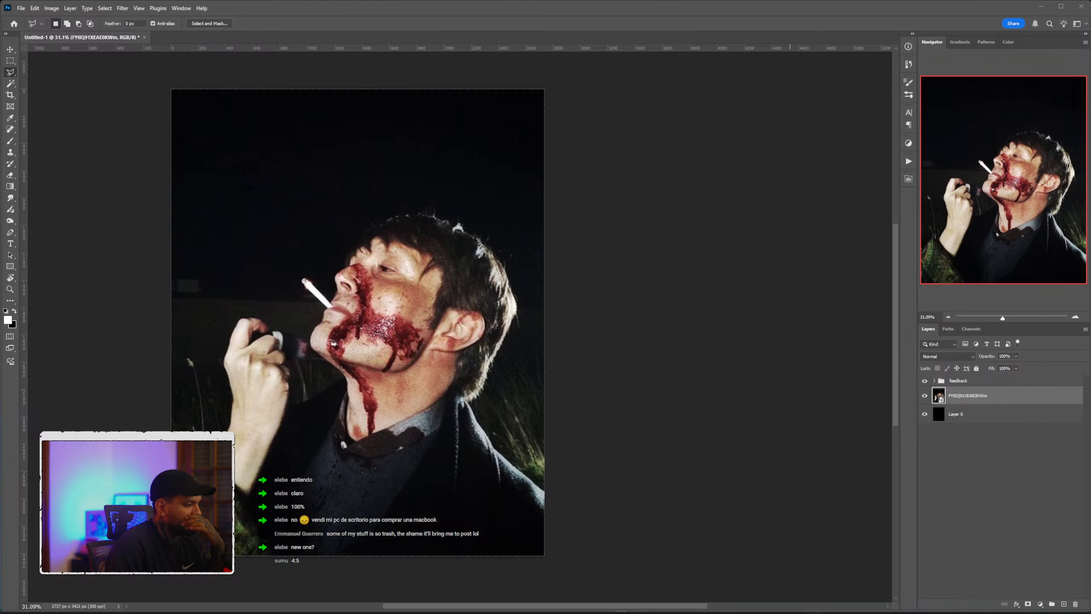
drag(652, 497, 735, 483)
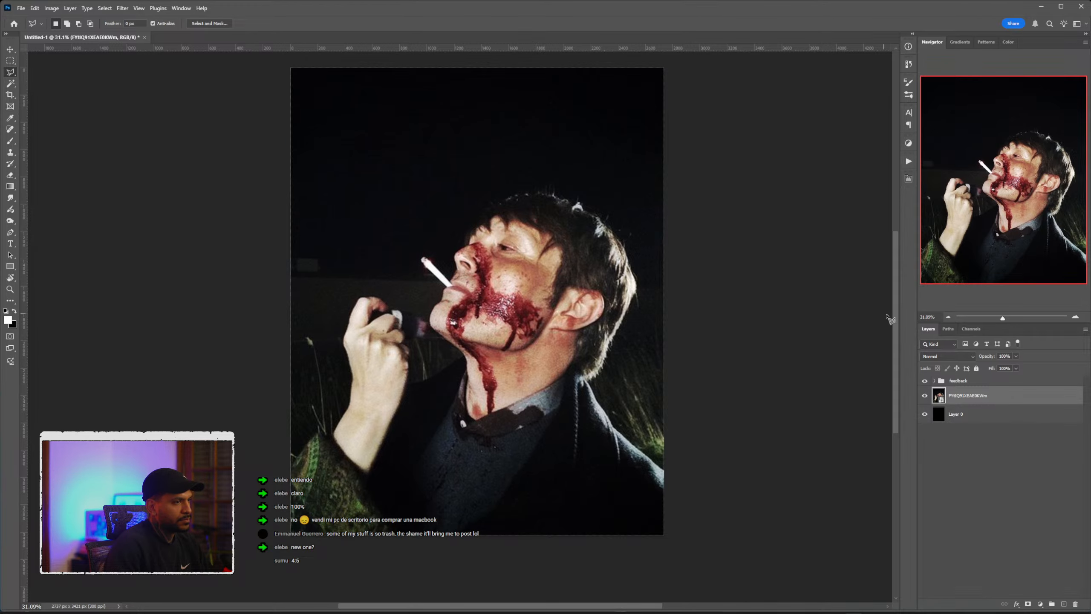
drag(900, 326, 937, 328)
key(Delete)
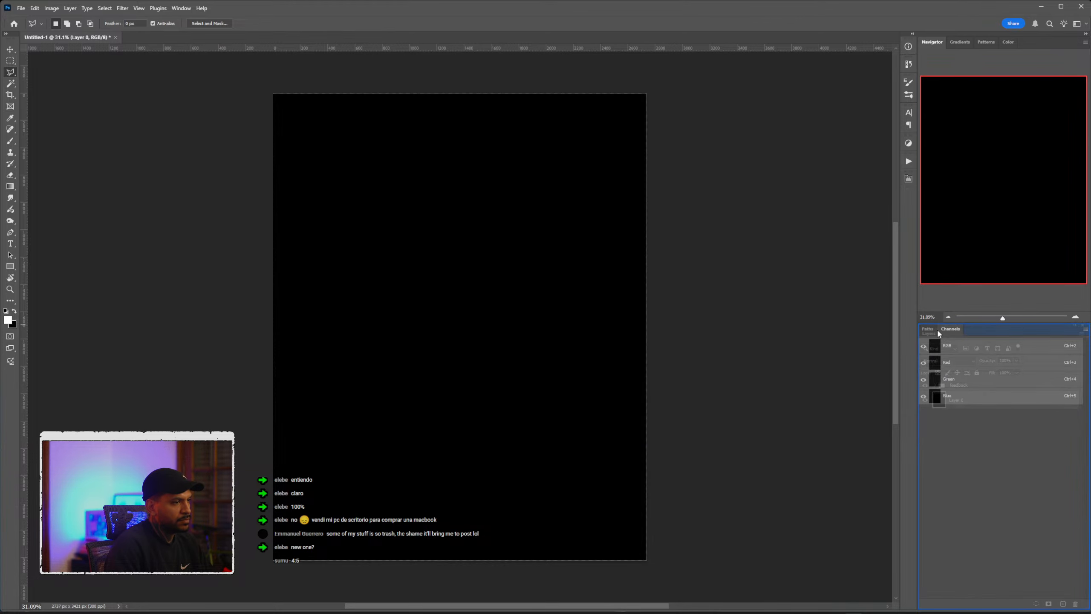
click(779, 524)
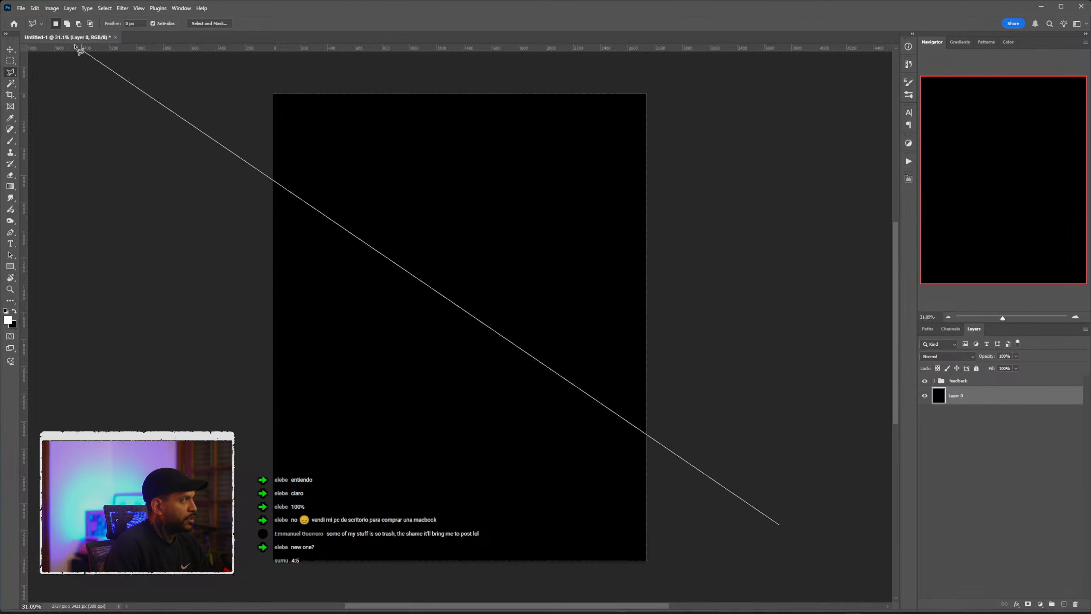
double_click(246, 126)
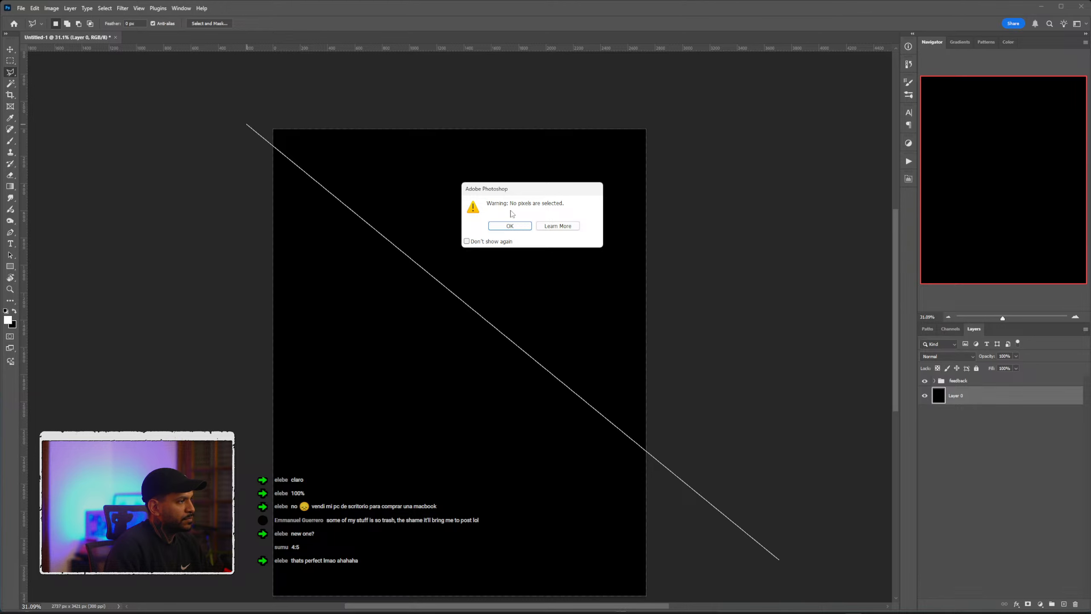
click(515, 225)
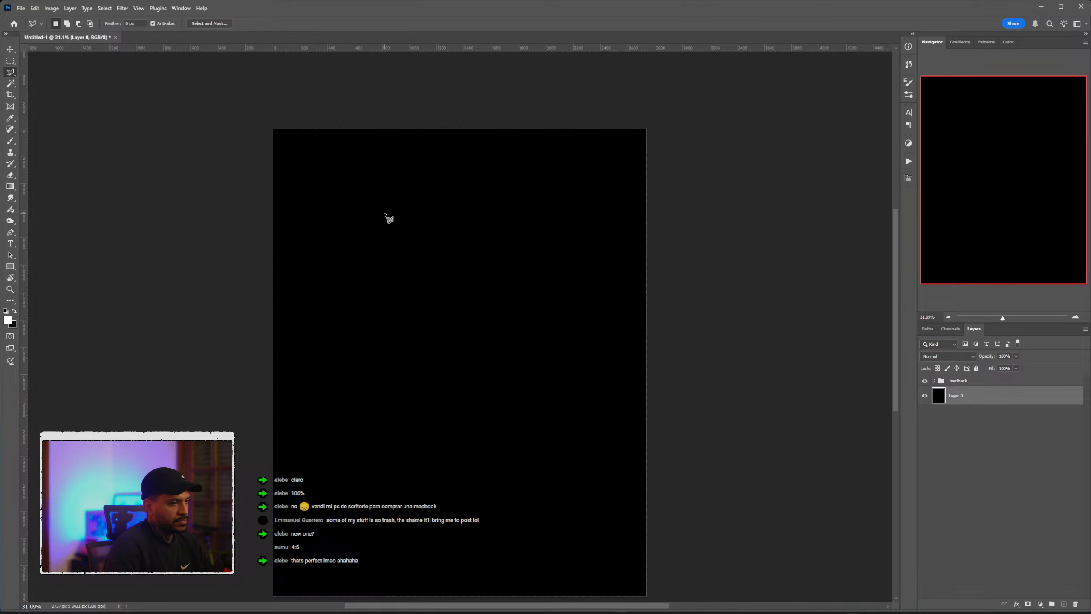
scroll(538, 229, down, 2)
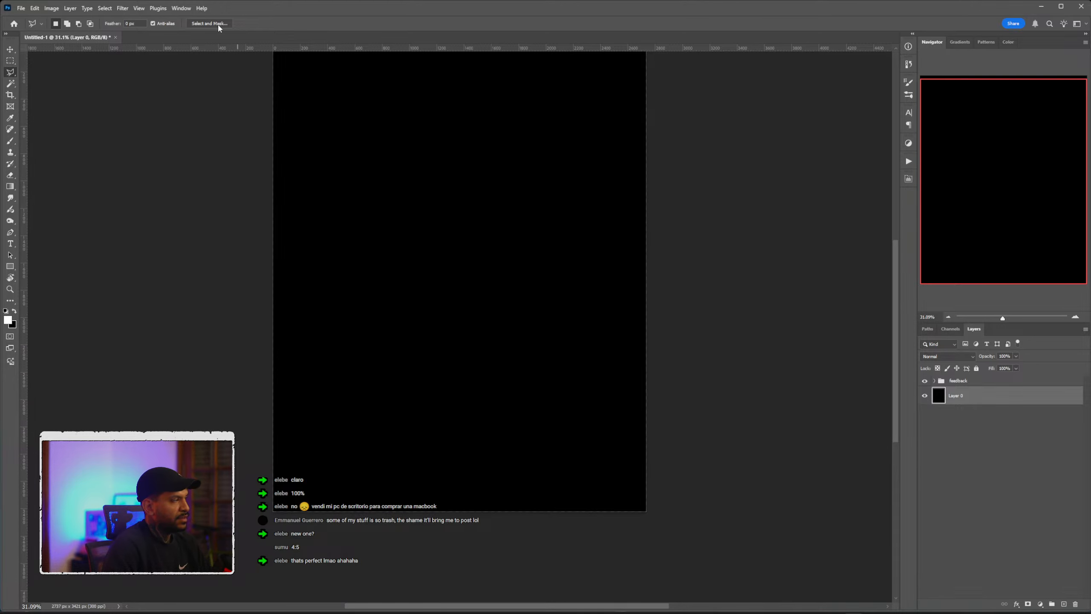
click(48, 9)
mouse_move(67, 34)
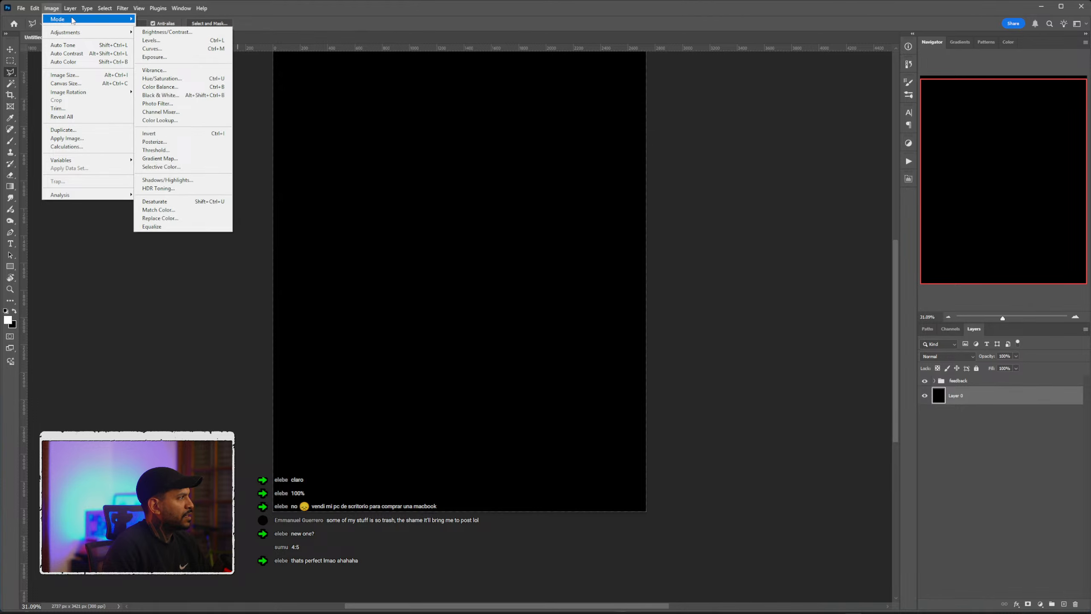
mouse_move(34, 9)
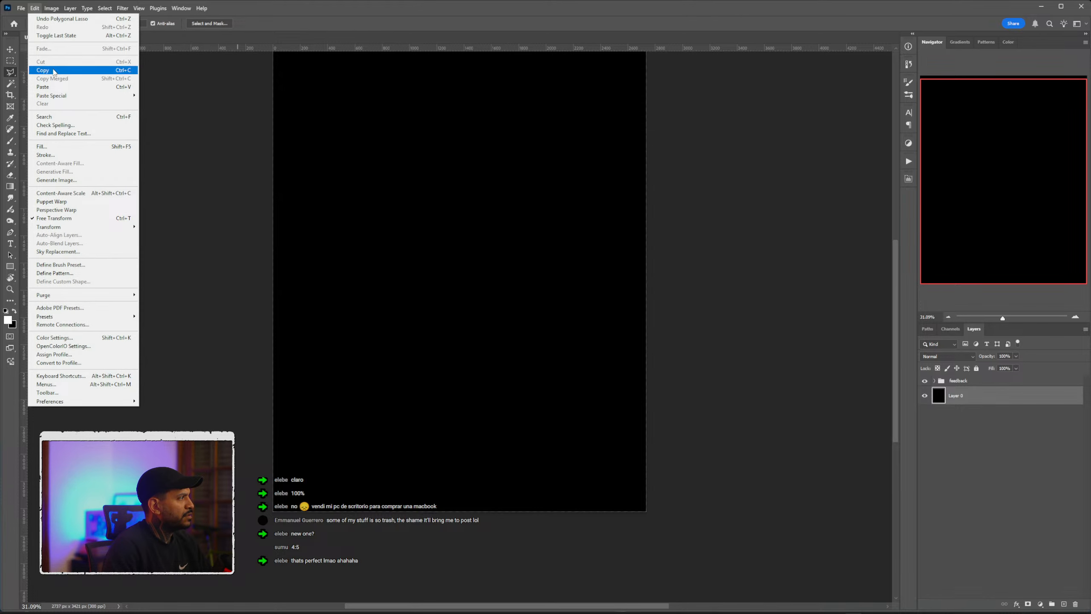
click(60, 18)
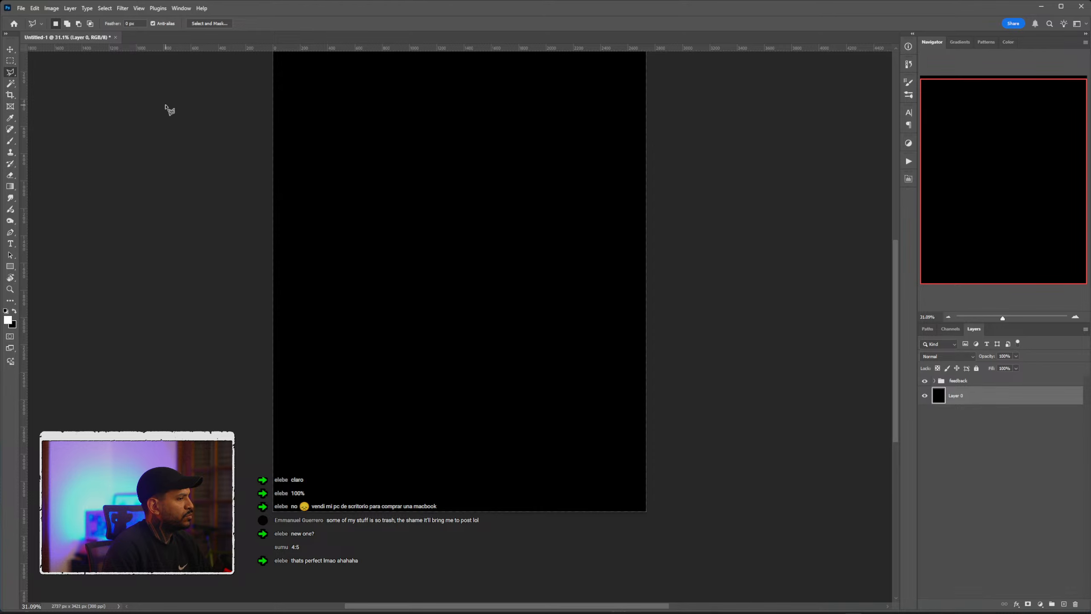
Place the bloodied smoking man photo from the PHOTOS folder again and scale it proportionally until it slightly overlaps the canvas's side edges.
key(alt+Tab)
key(Tab)
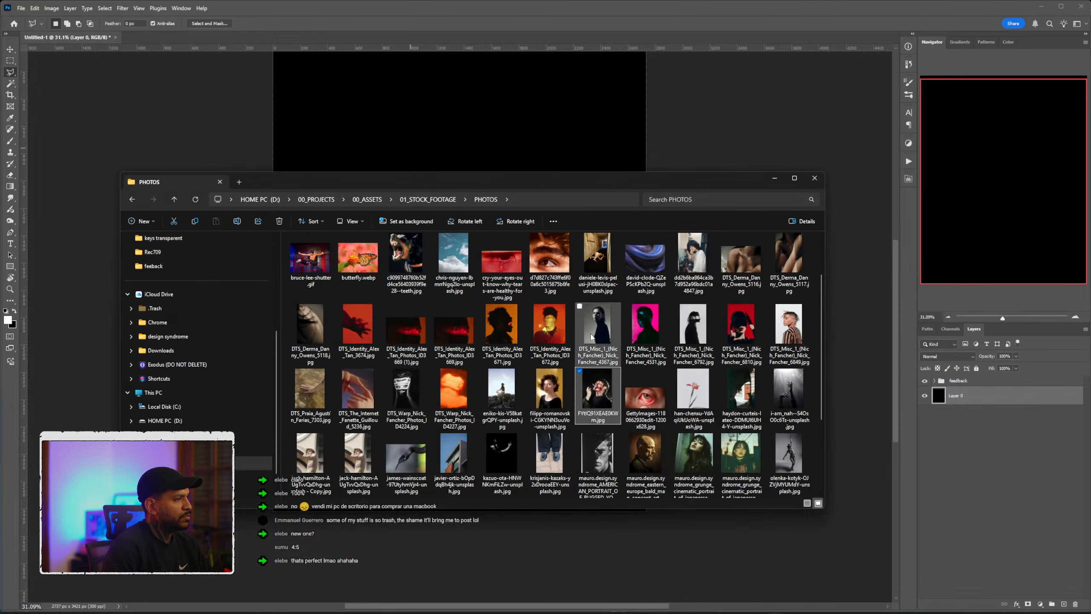
drag(599, 393, 507, 137)
drag(609, 281, 650, 282)
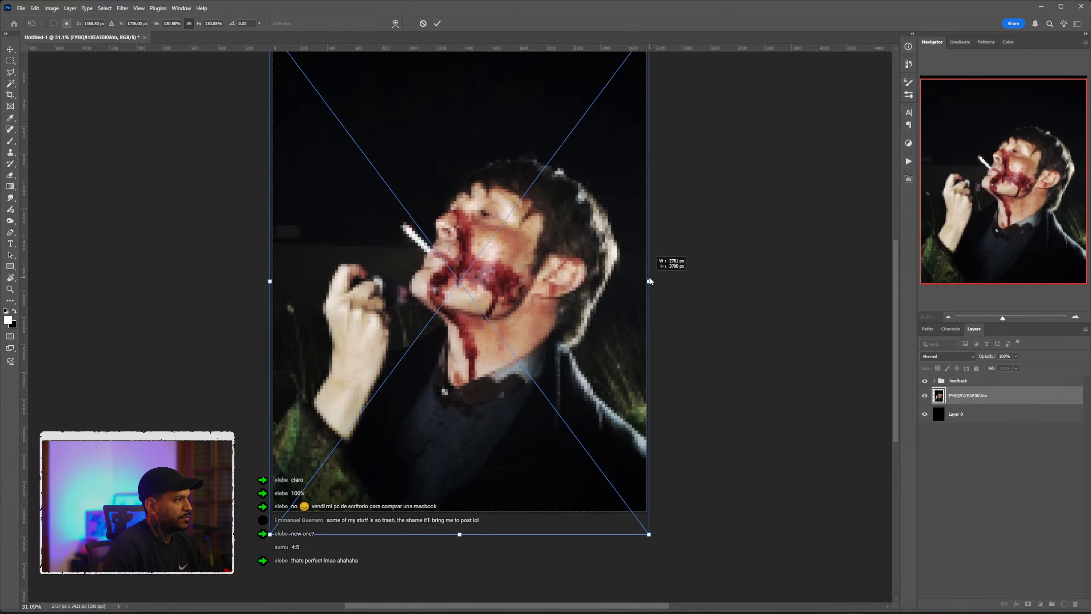
key(Return)
scroll(591, 317, down, 2)
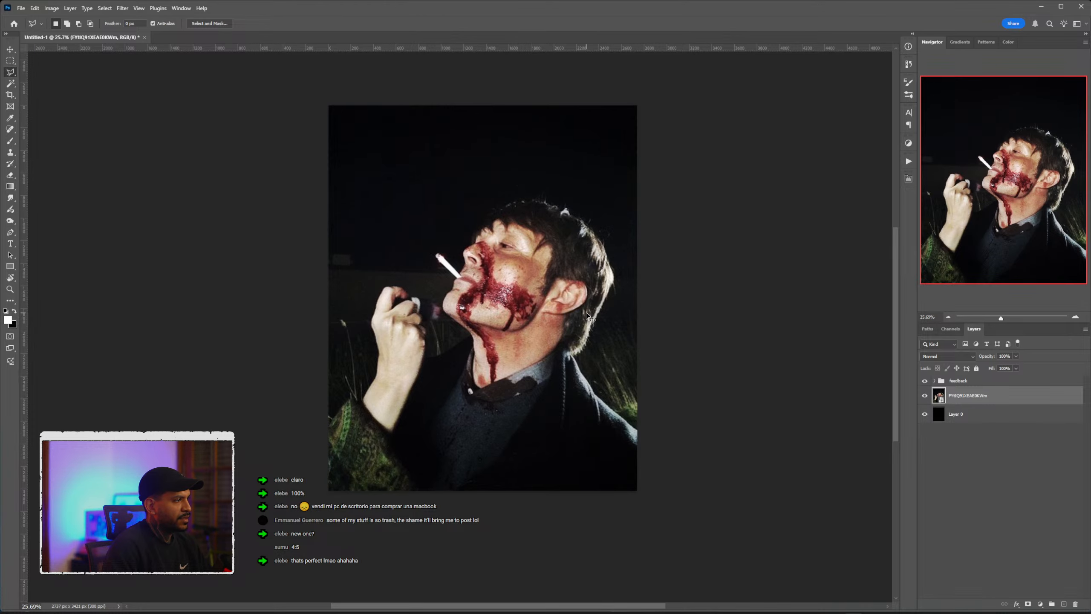
scroll(587, 314, left, 1)
scroll(587, 309, up, 1)
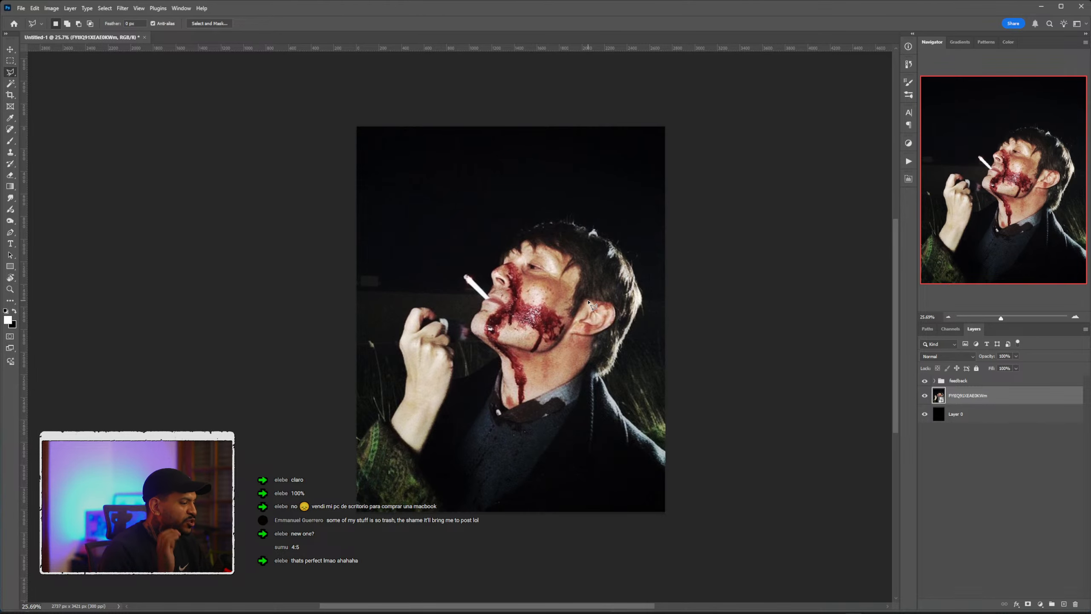
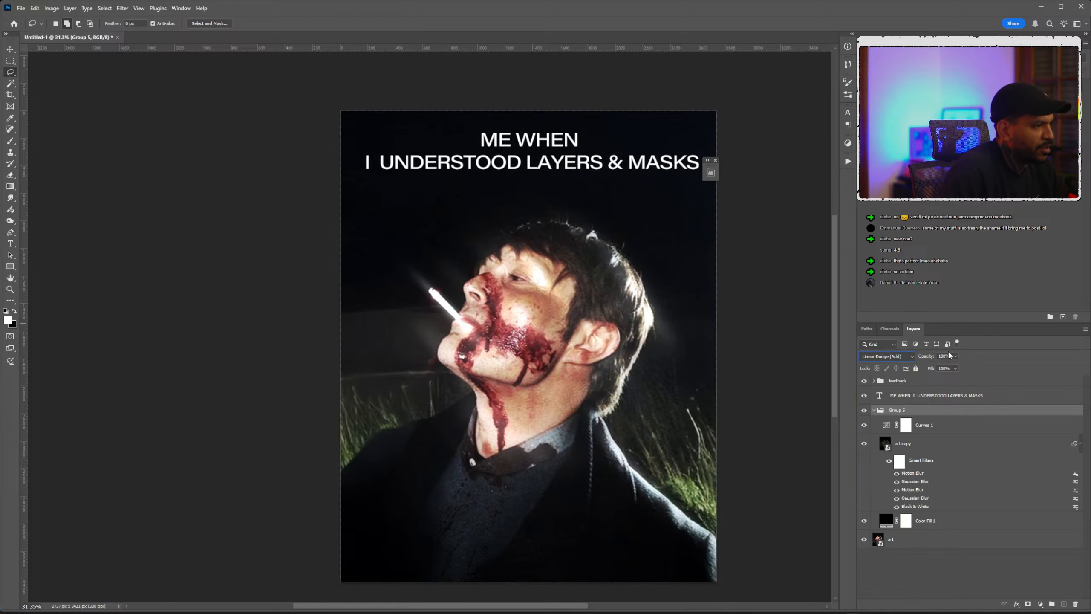
Reshape the midtones of the Curves adjustment in the glow group to tune how brightly the glow shows on the face.
double_click(887, 426)
drag(645, 266, 665, 210)
click(613, 283)
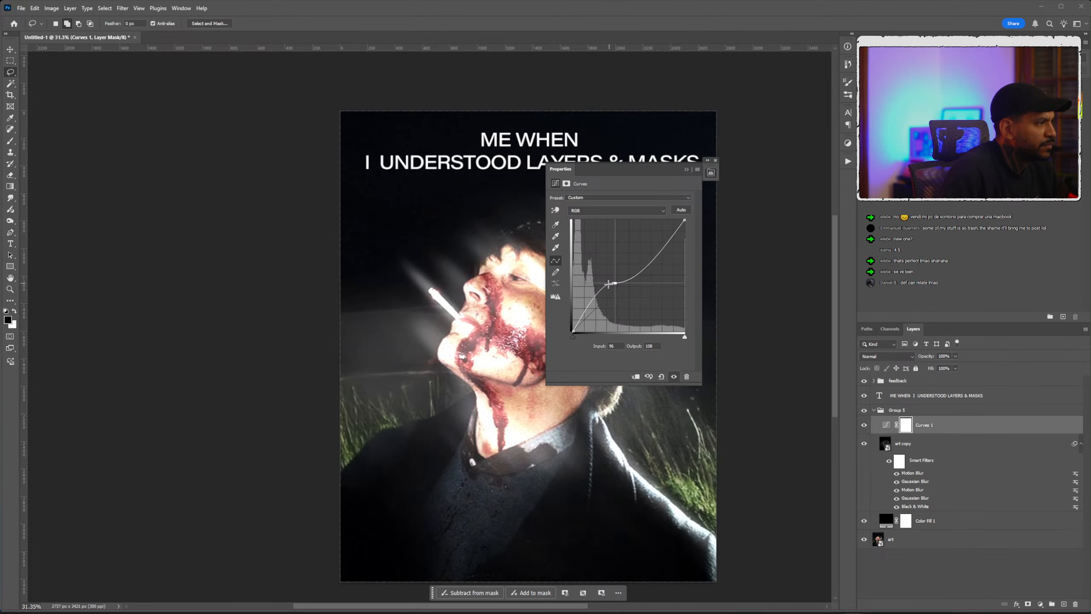
drag(636, 168, 745, 168)
scroll(556, 326, right, 3)
scroll(556, 325, up, 1)
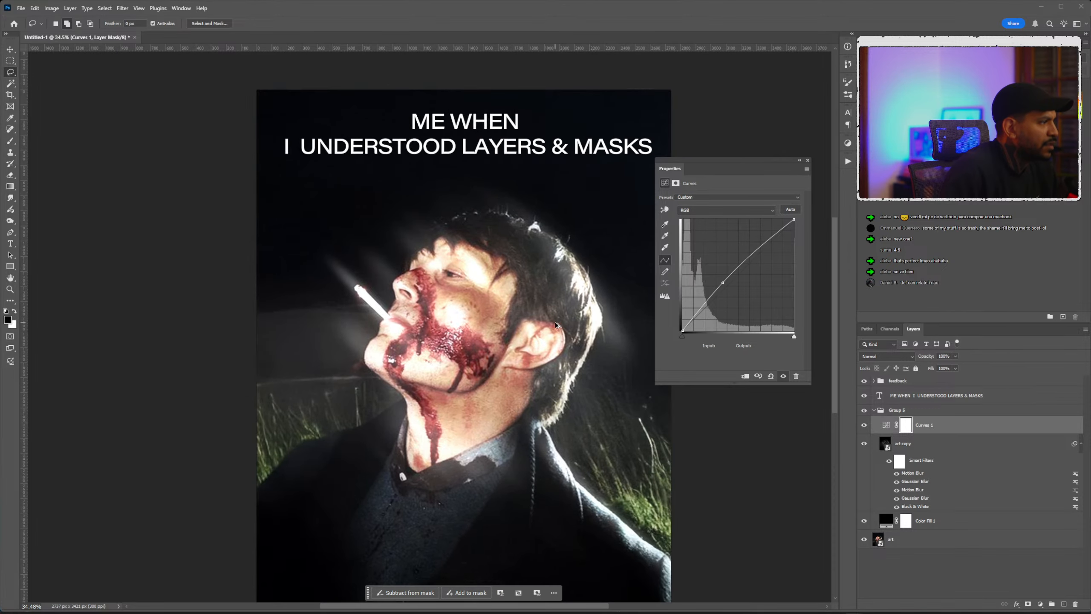
drag(723, 282, 724, 261)
click(800, 161)
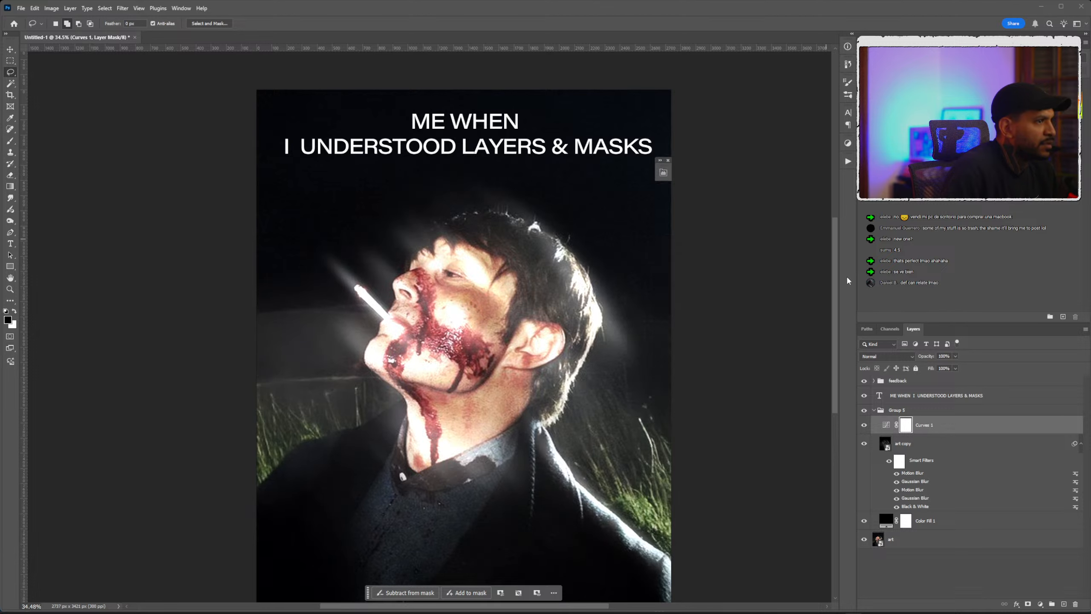
Duplicate the blurred art copy layer in the glow group and set the duplicate's blend mode to Linear Dodge (Add).
click(924, 441)
key(ctrl+j)
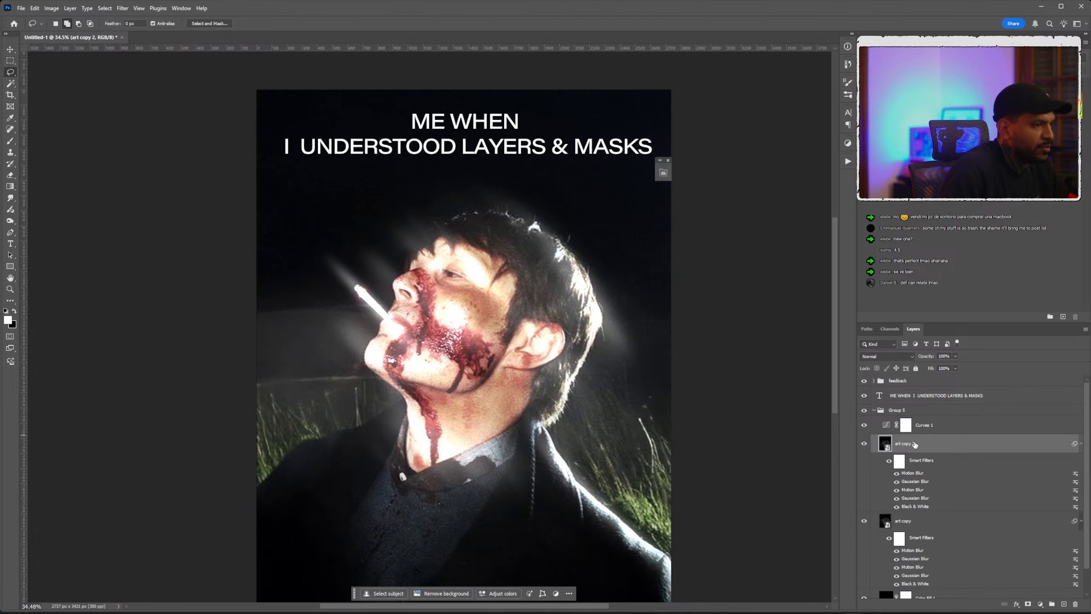
click(892, 357)
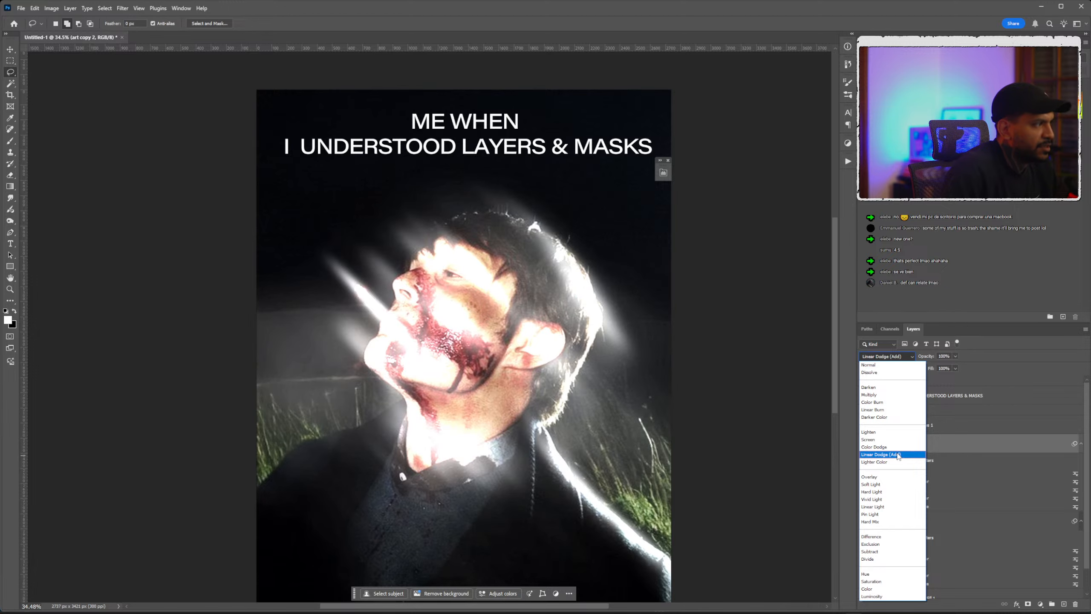
click(898, 452)
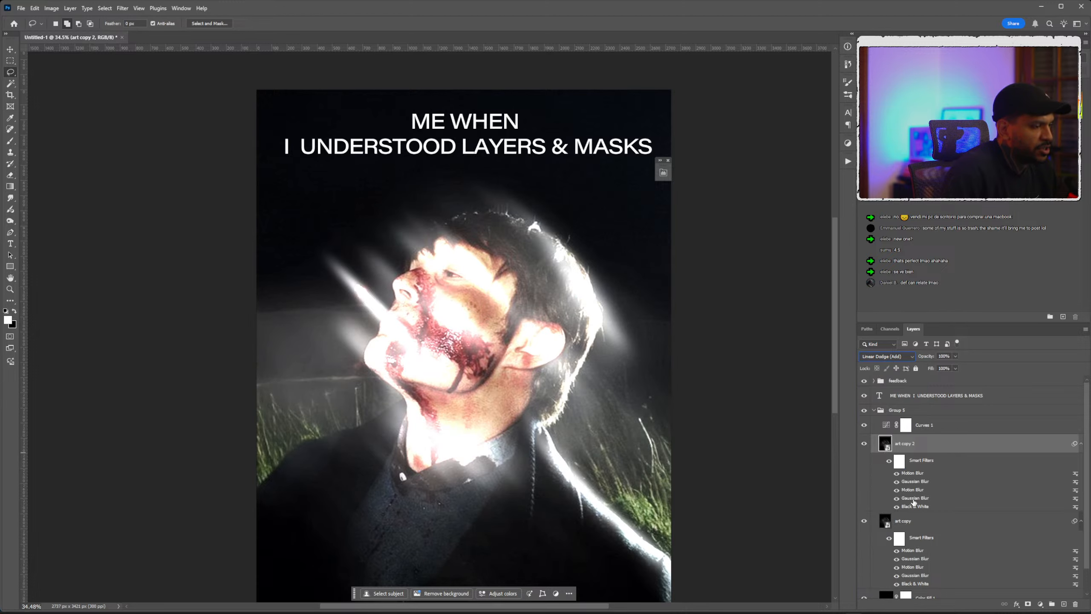
Set the duplicate's topmost Motion Blur filter to a 45° angle and redirect its other Motion Blur so the streaks cross the original ones.
double_click(911, 473)
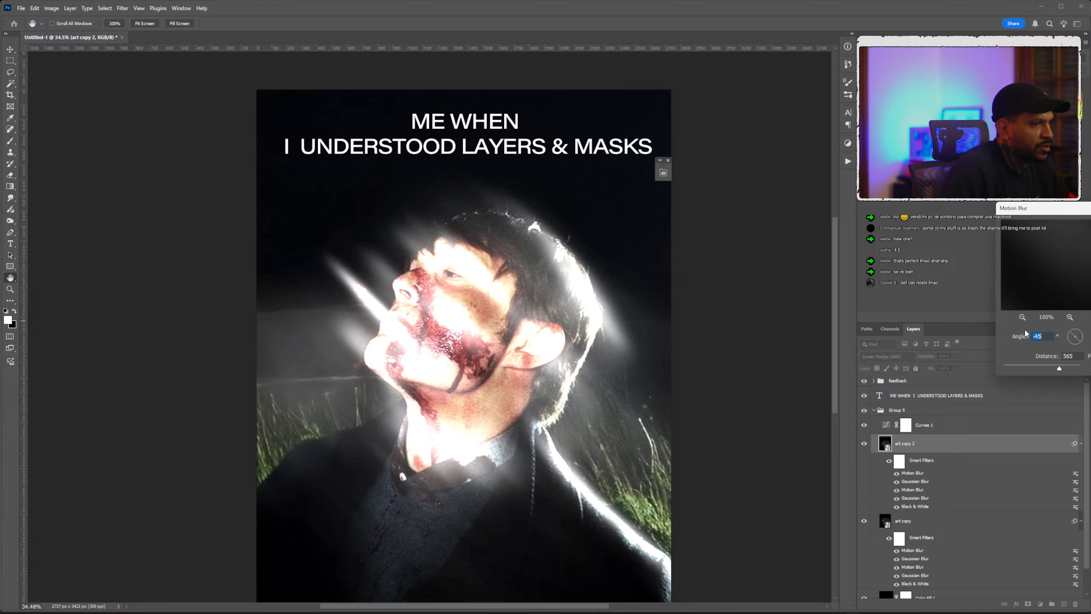
key(Up)
key(Up)
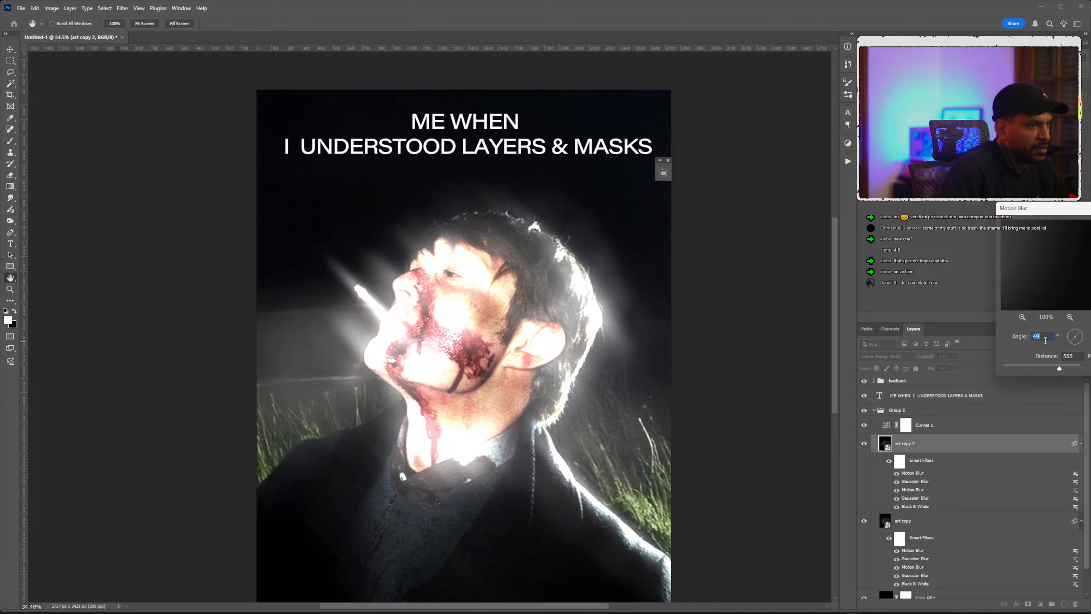
key(Down)
key(Down)
key(Down)
key(Down)
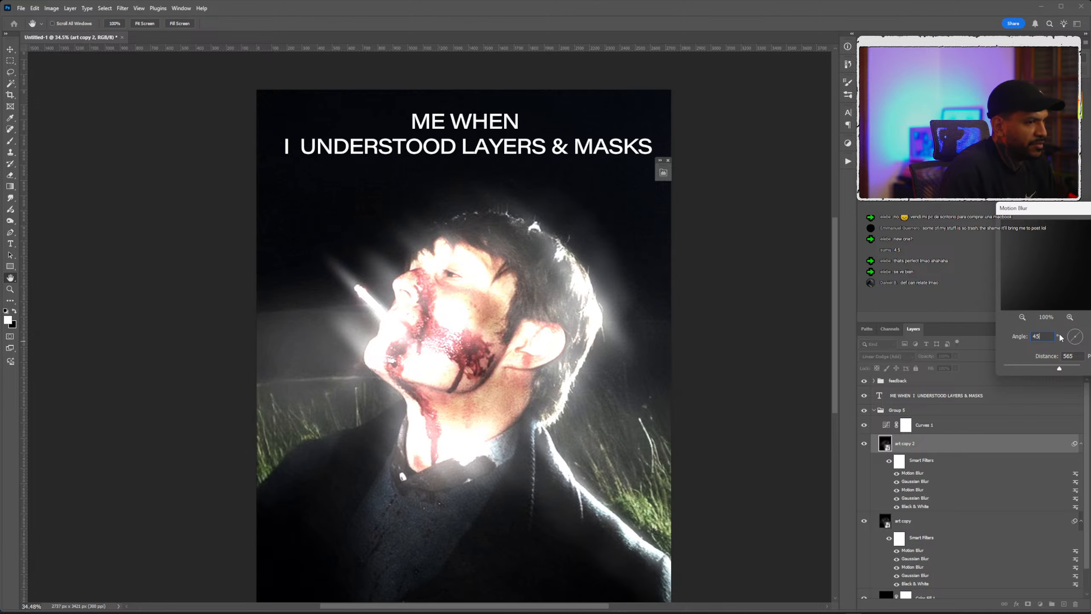
drag(1032, 208, 837, 288)
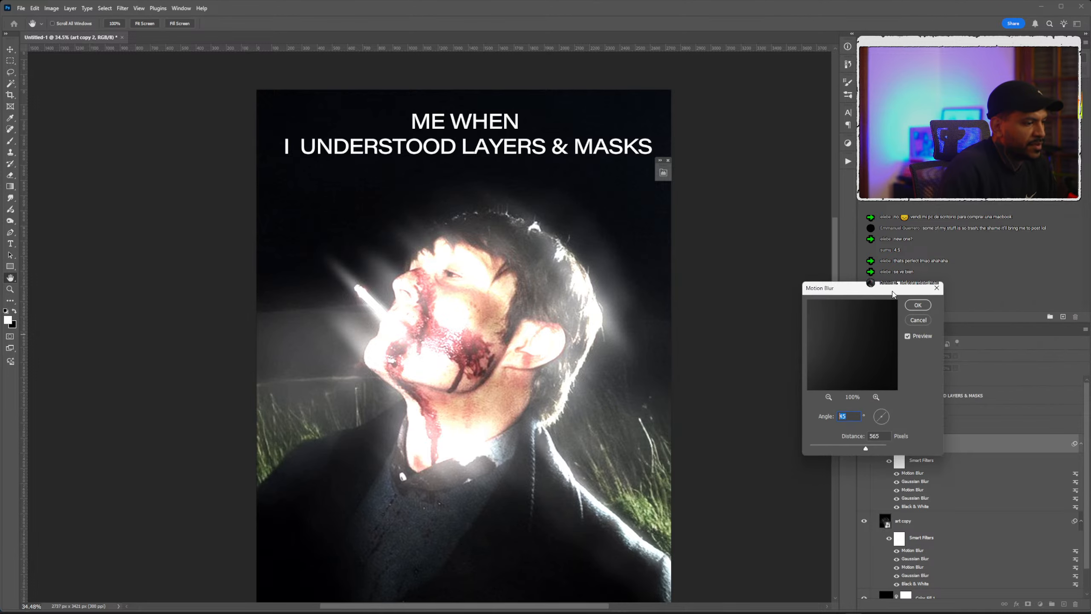
key(Return)
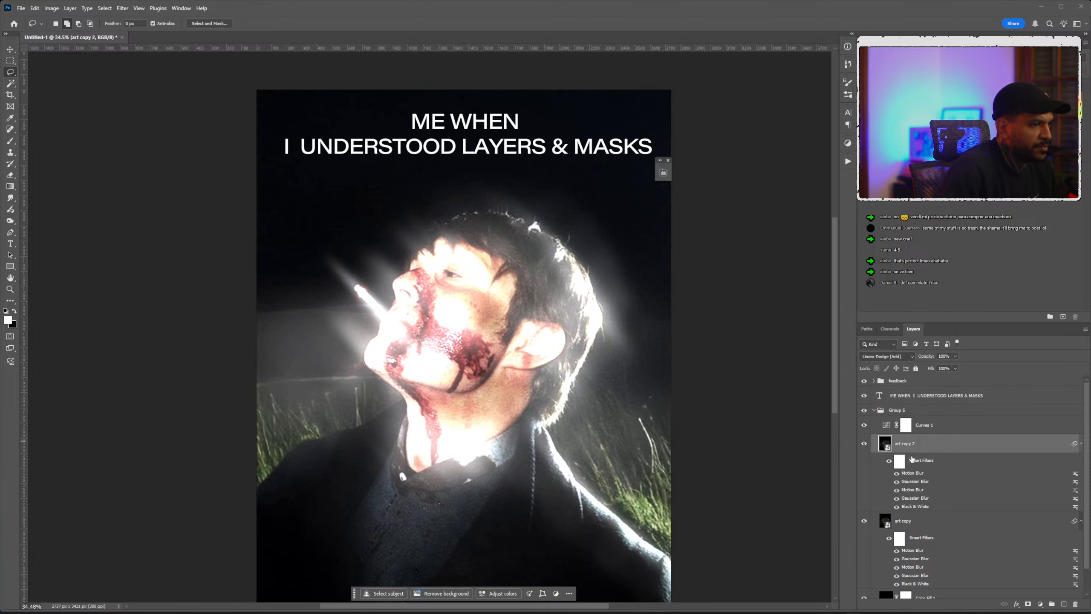
double_click(912, 490)
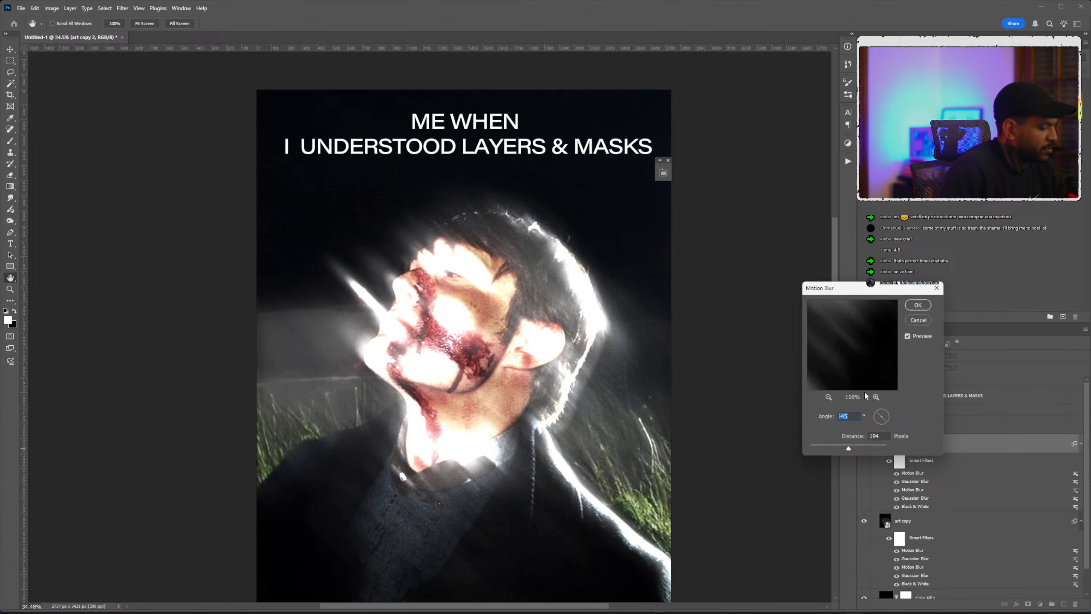
click(919, 305)
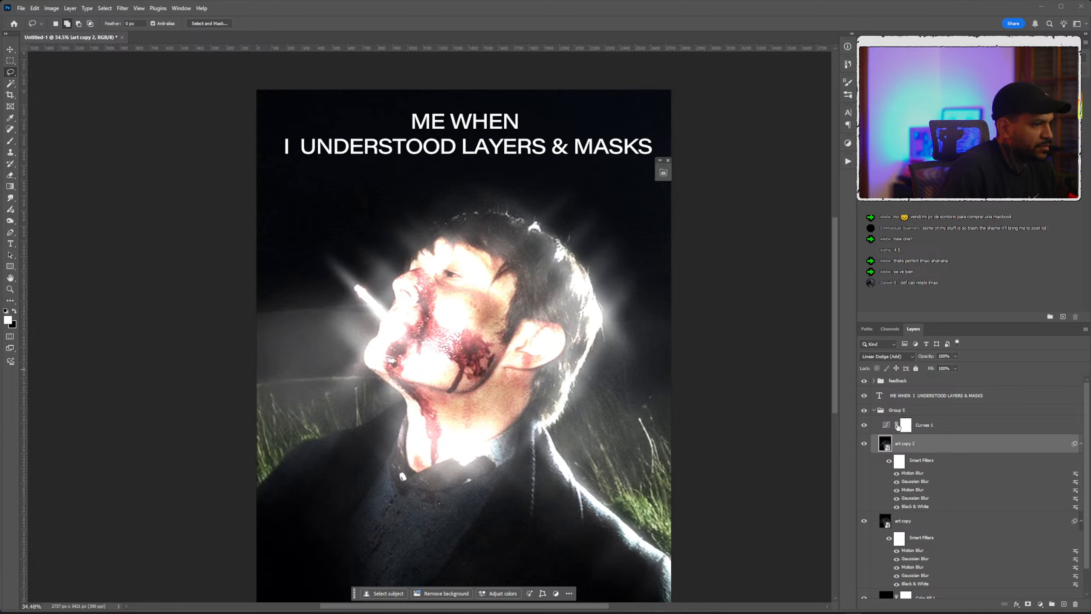
Shape the glow group's Curves adjustment into a gentle S-curve with a lowered shadow point and a raised highlight point.
double_click(888, 426)
drag(744, 261, 767, 241)
scroll(511, 292, down, 2)
scroll(511, 292, down, 1)
scroll(512, 293, up, 2)
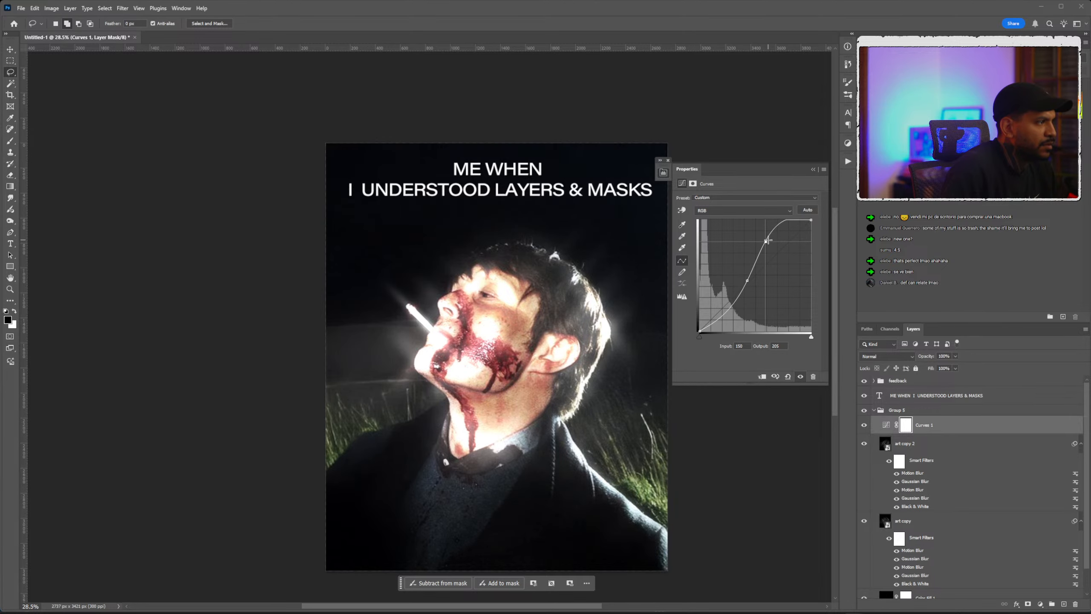
drag(749, 283, 751, 287)
mouse_move(767, 241)
mouse_down()
mouse_move(776, 261)
mouse_move(771, 251)
mouse_up()
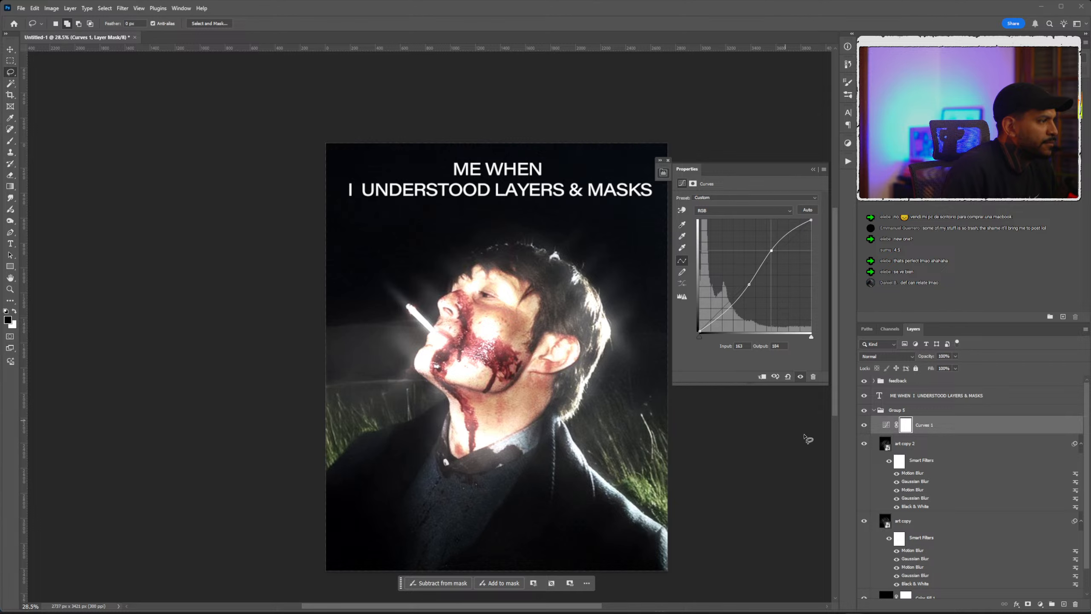
click(915, 446)
key(ctrl+j)
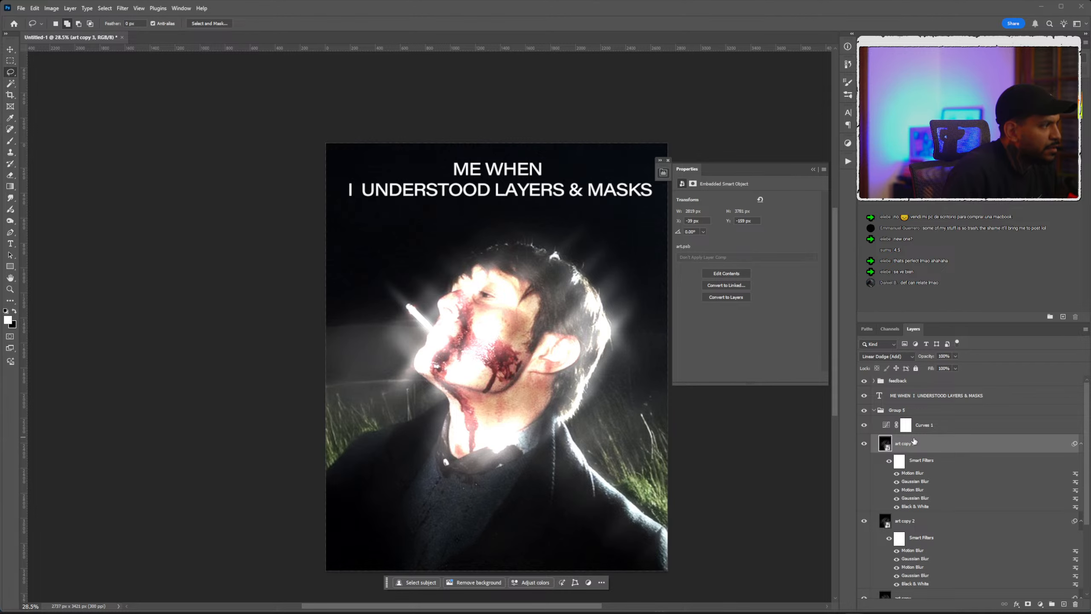
key(ctrl+z)
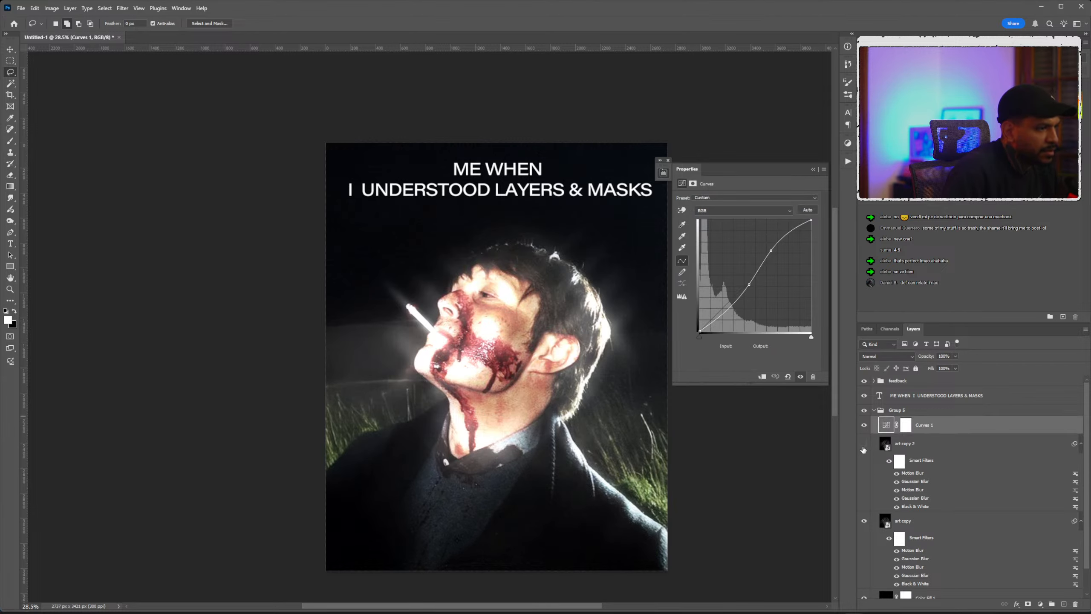
Toggle the visibility of the two blurred art copies to compare their glow, and collapse the glow group.
click(864, 444)
click(864, 520)
click(864, 520)
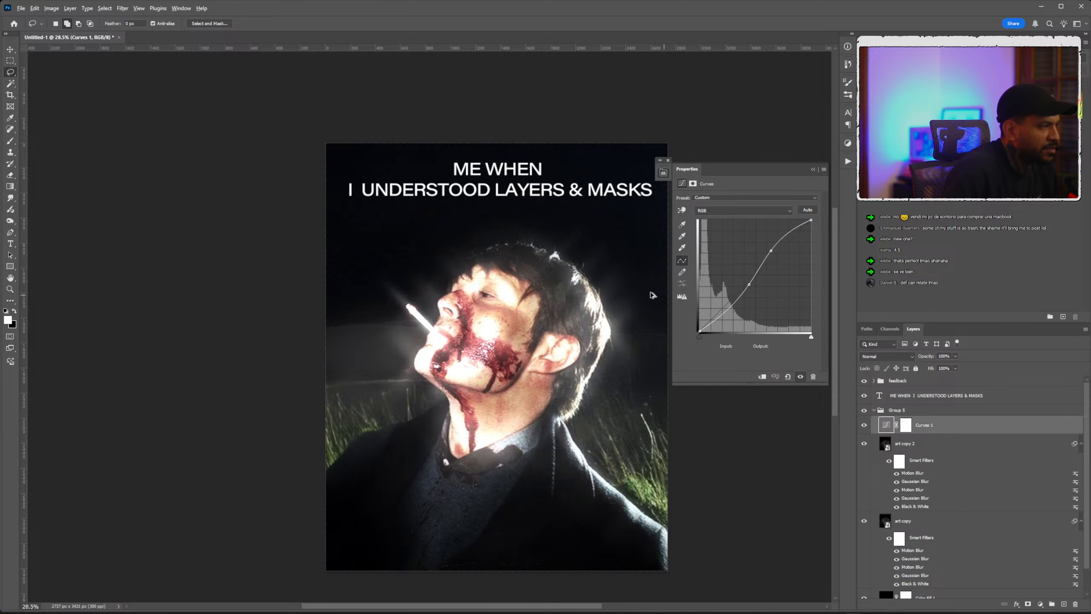
scroll(653, 295, down, 1)
click(881, 411)
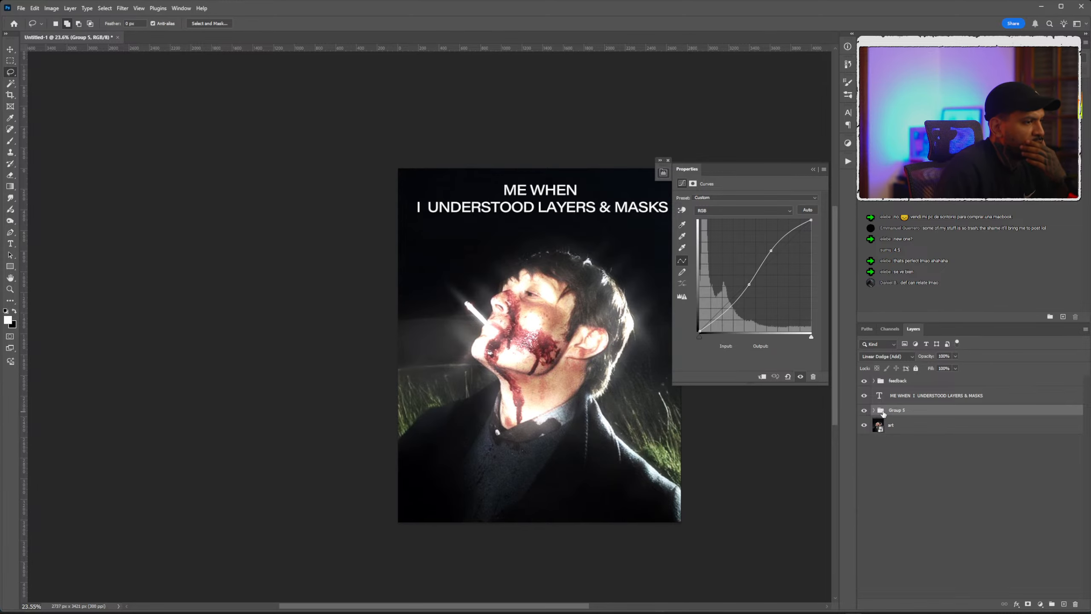
Collapse the upper HARDPRESS set and the BLEED set in the actions list, and expand the INSTANT NOISE set.
click(847, 161)
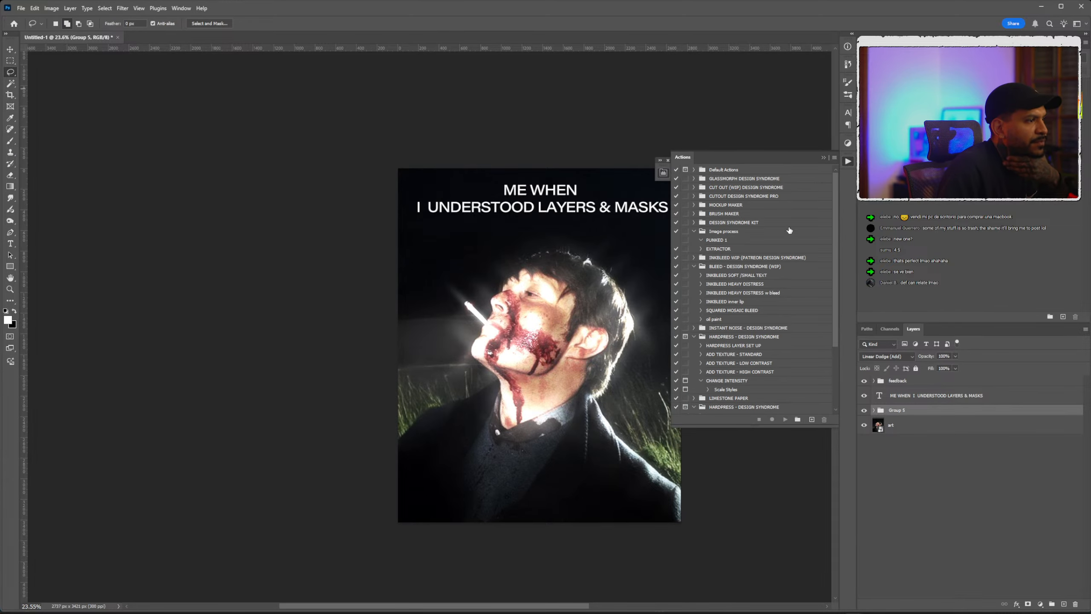
scroll(744, 301, down, 4)
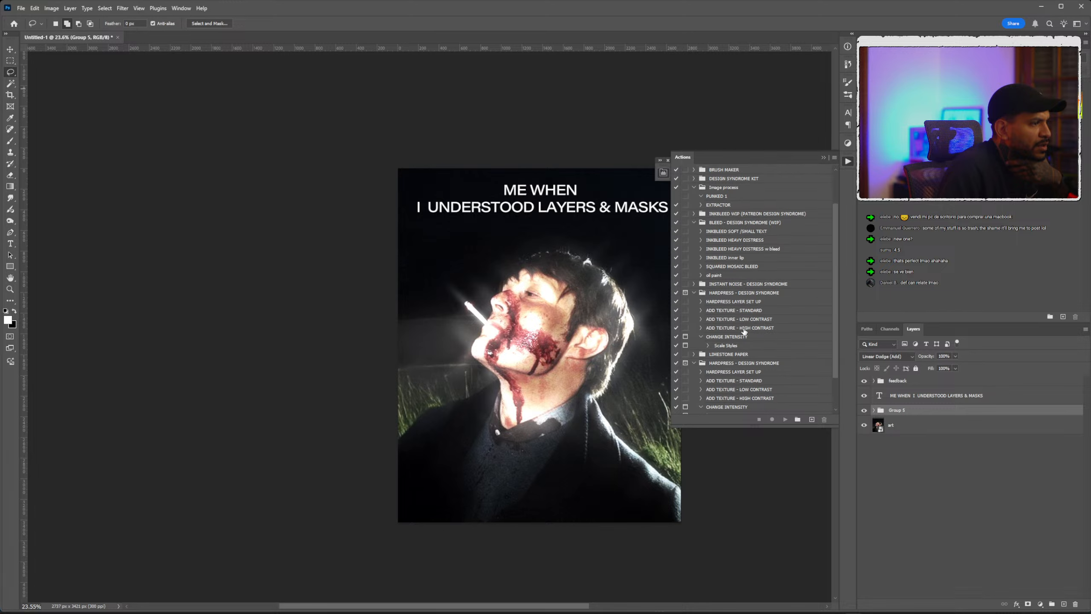
scroll(744, 339, up, 1)
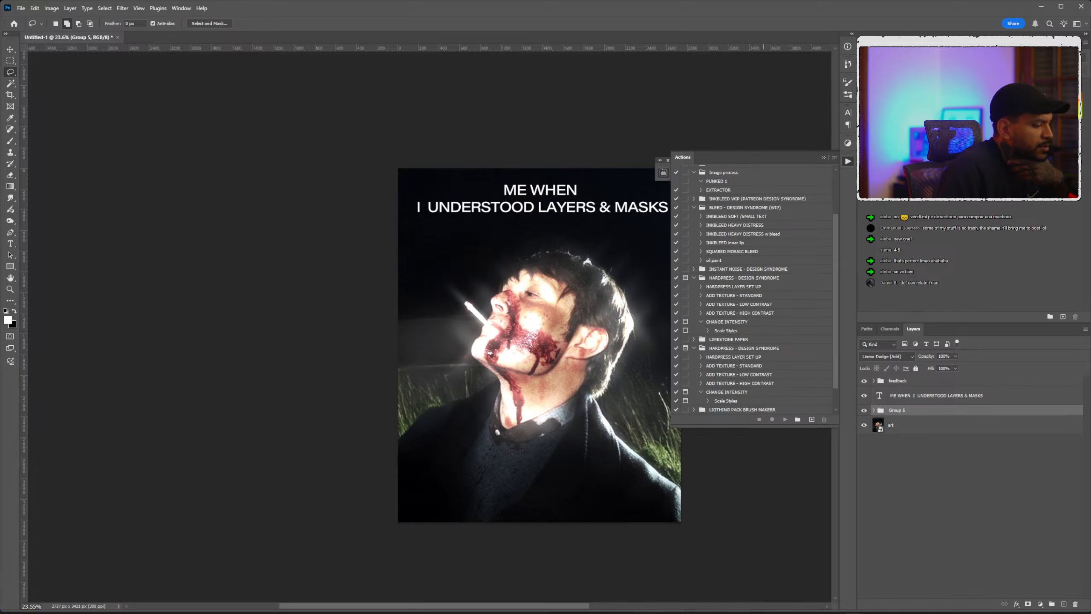
scroll(508, 299, up, 3)
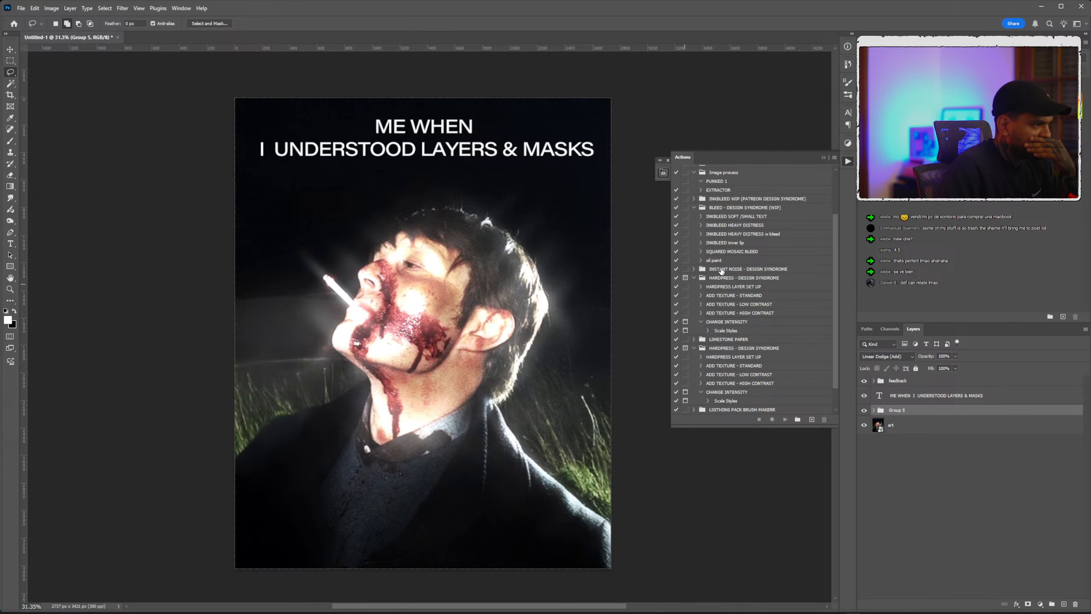
scroll(720, 334, down, 1)
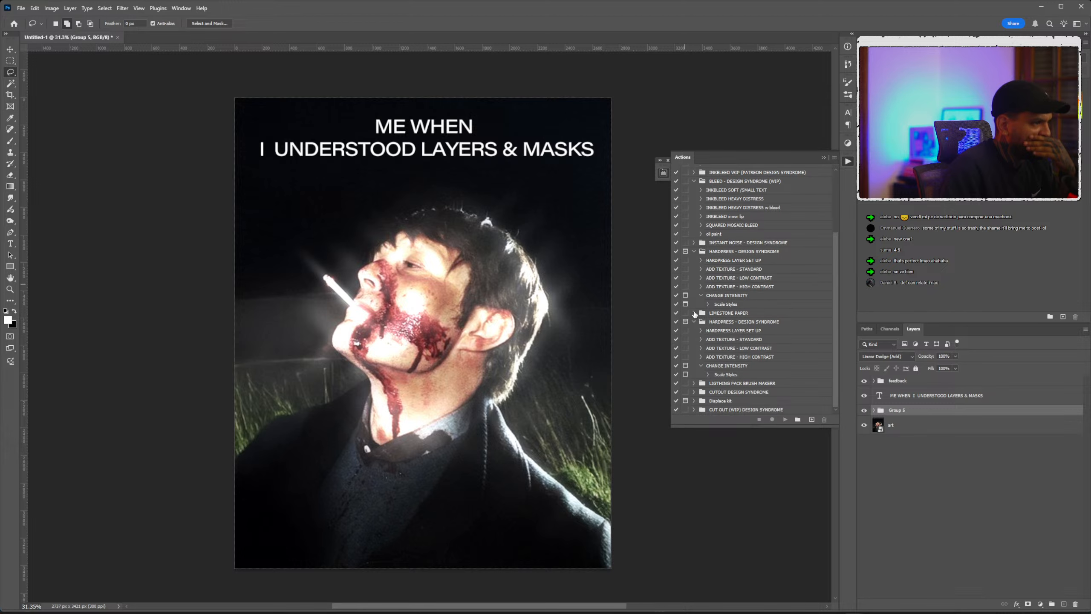
click(694, 251)
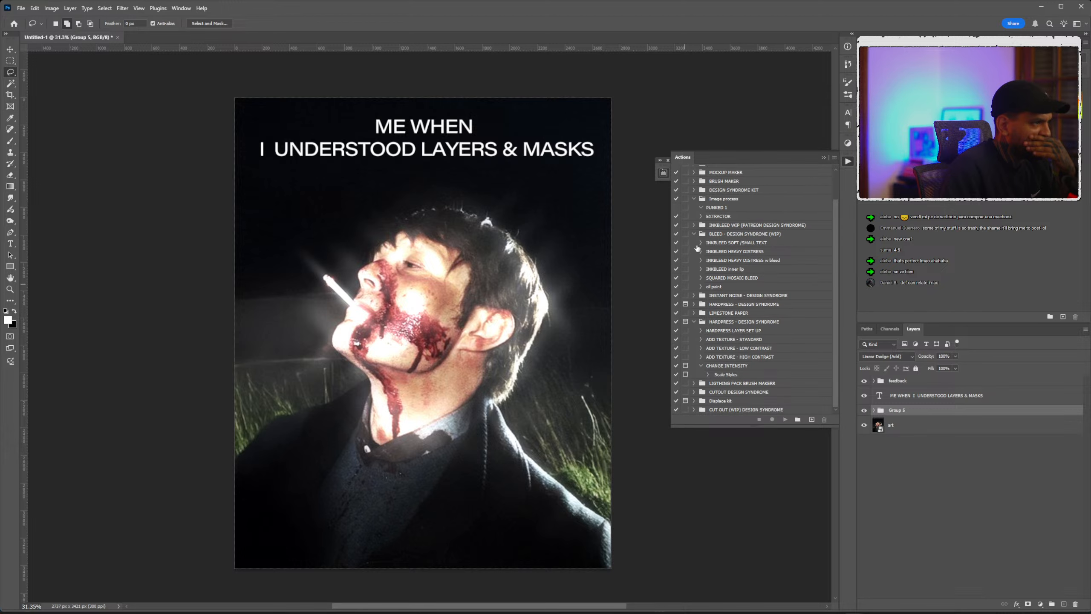
click(694, 235)
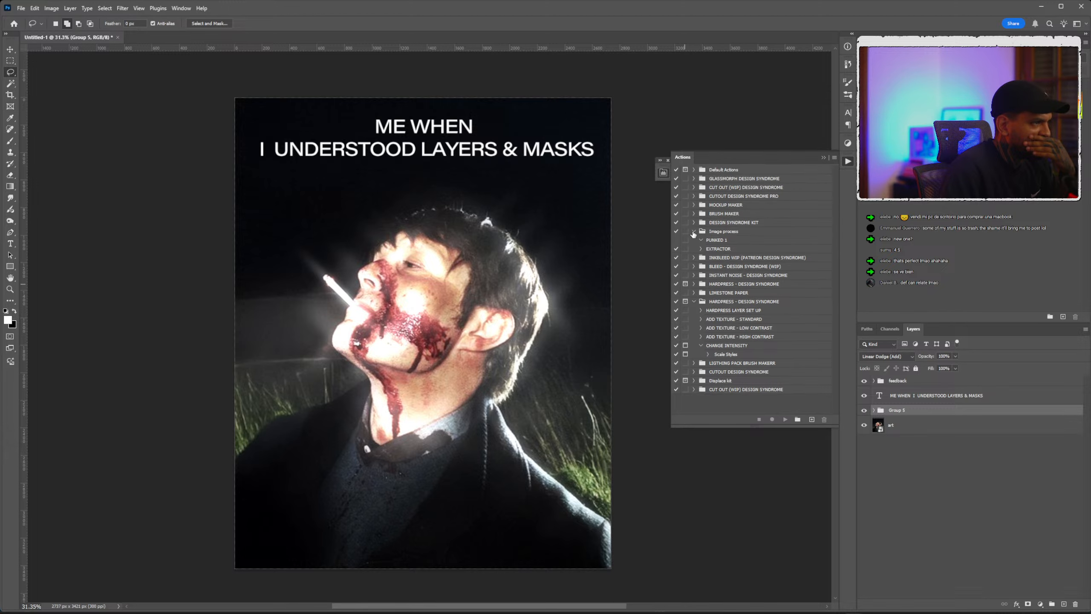
click(694, 274)
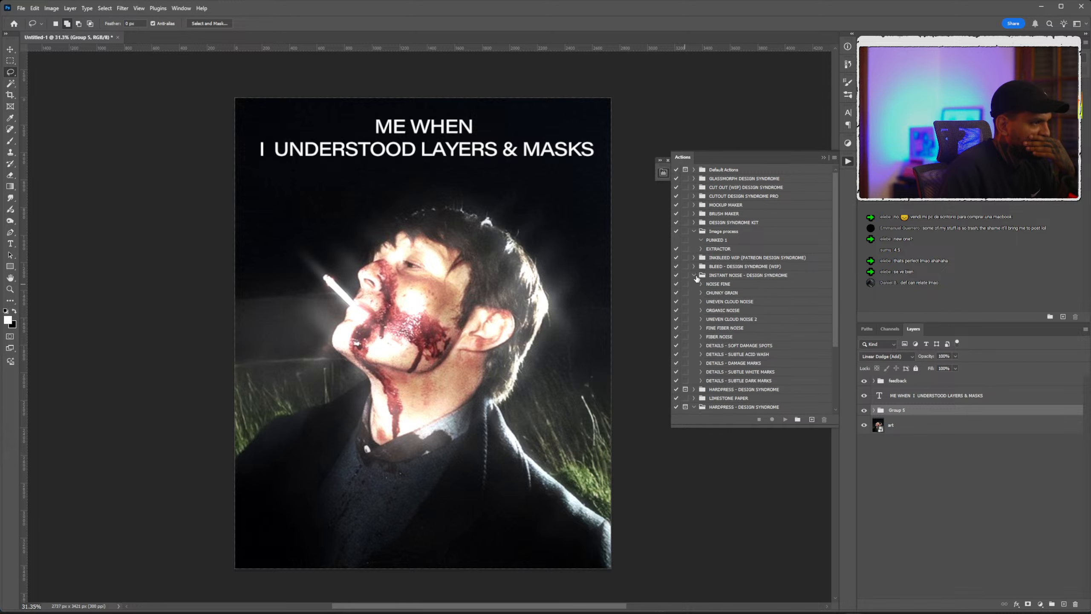
Run the ORGANIC NOISE action above the glow group and set the noise layer's blend mode to Soft Light.
click(718, 311)
click(786, 420)
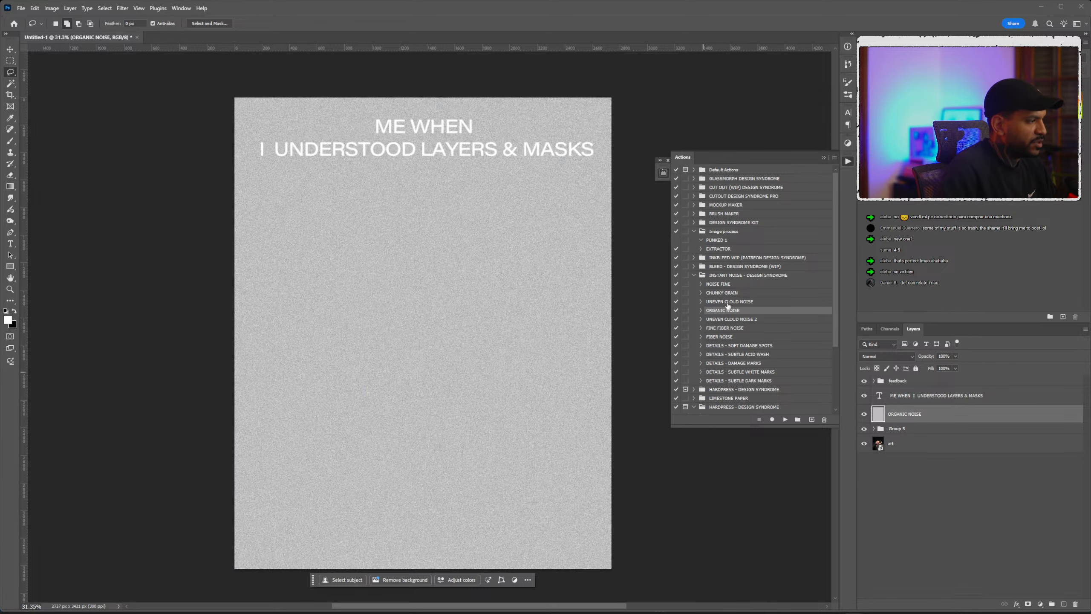
click(893, 357)
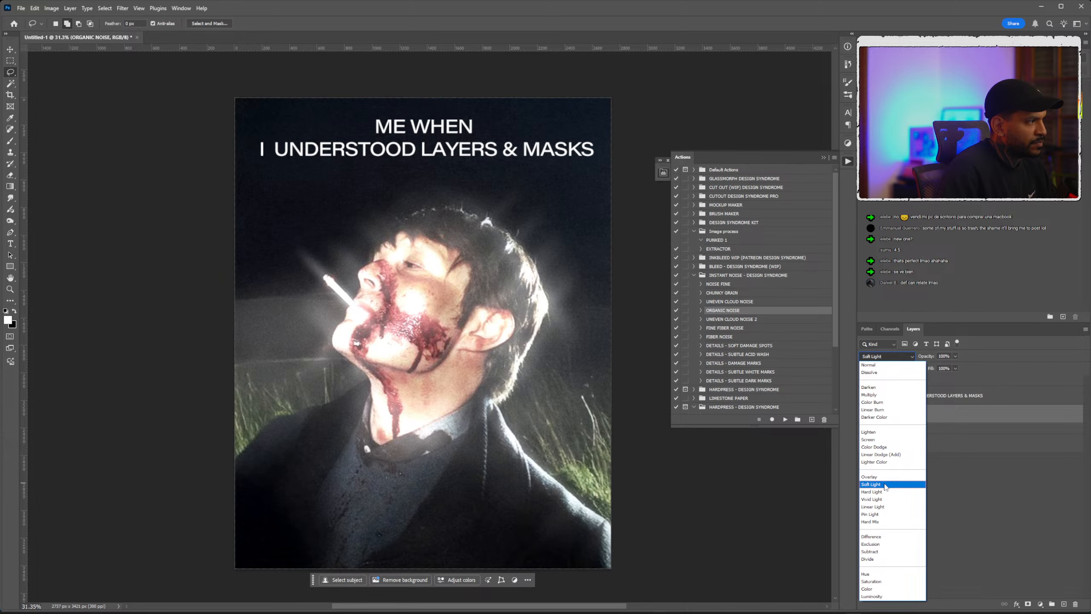
click(884, 484)
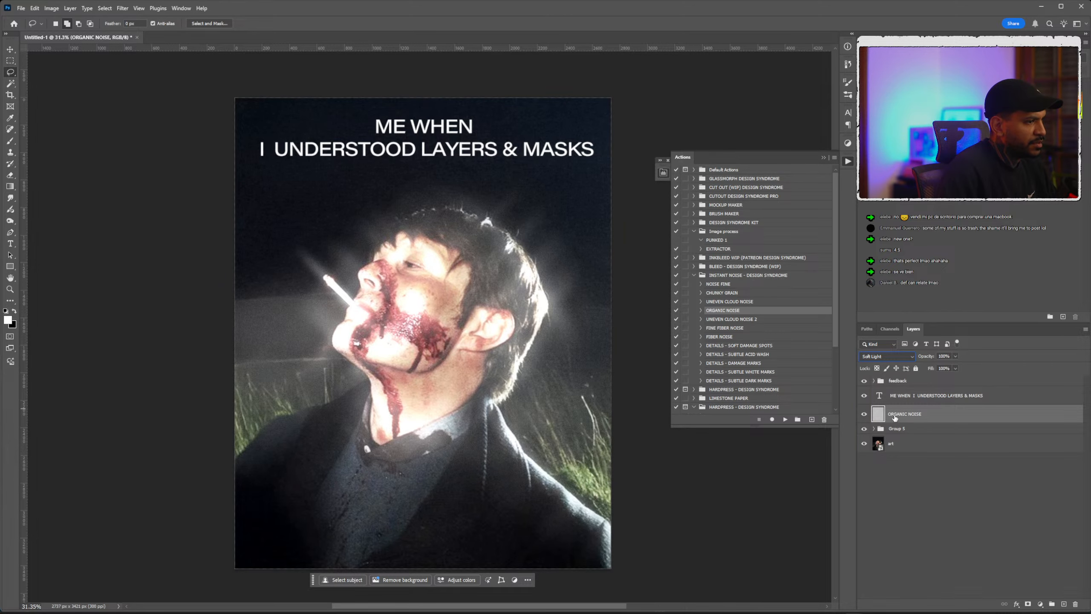
Run the NOISE FINE action and reorder the stack with both noise layers above the headline and the hidden feedback group at the bottom.
click(722, 287)
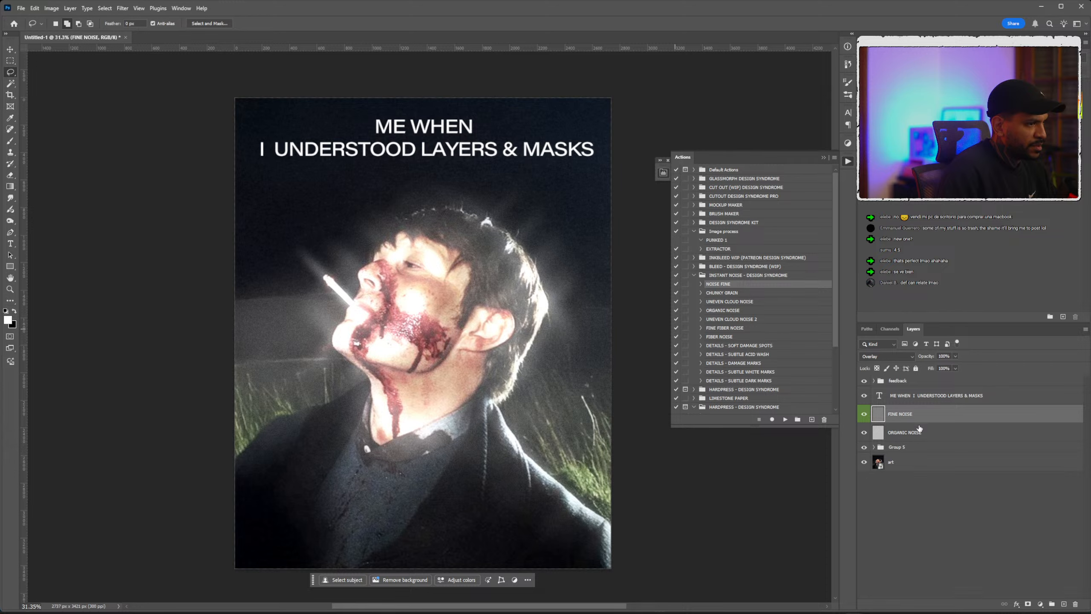
shift+click(920, 429)
drag(920, 429, 913, 475)
Group the fine and organic noise layers and name the group NOISER.
click(902, 385)
shift+click(902, 403)
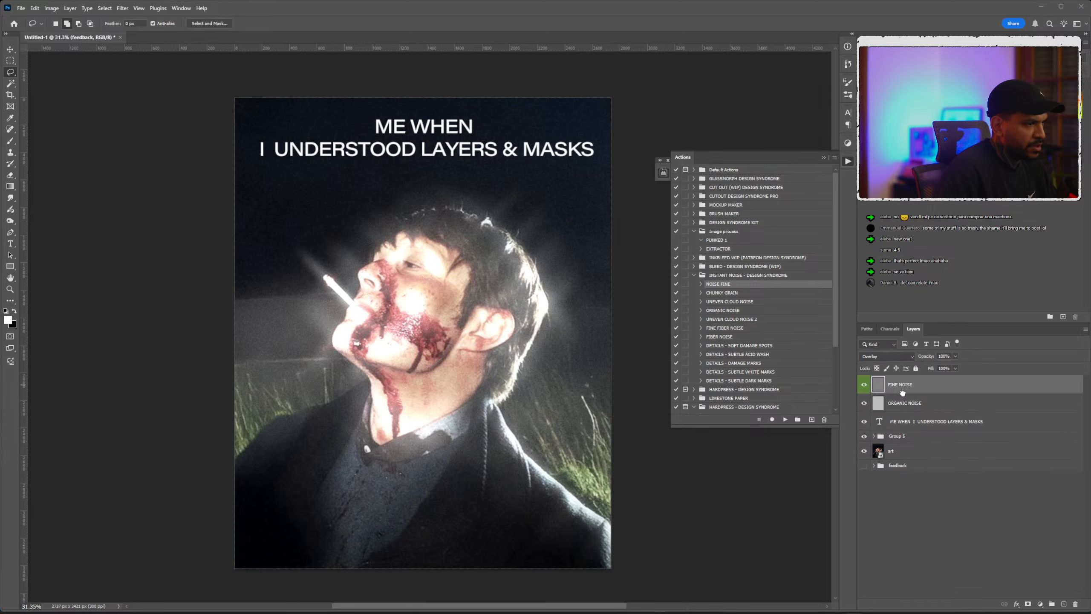
click(1040, 604)
click(1005, 545)
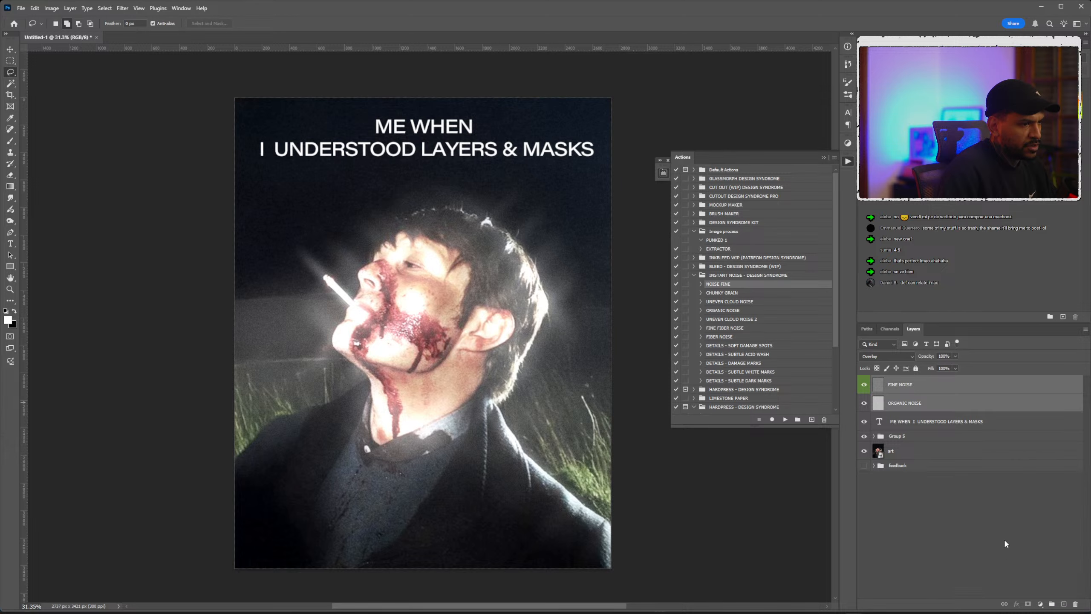
click(1050, 604)
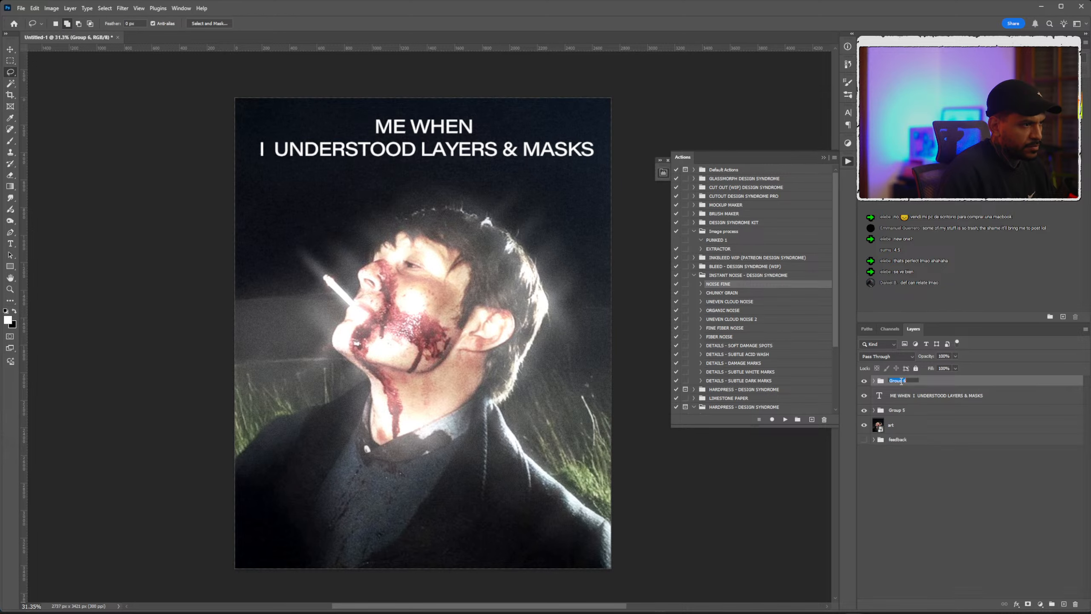
text(NOISER)
key(Return)
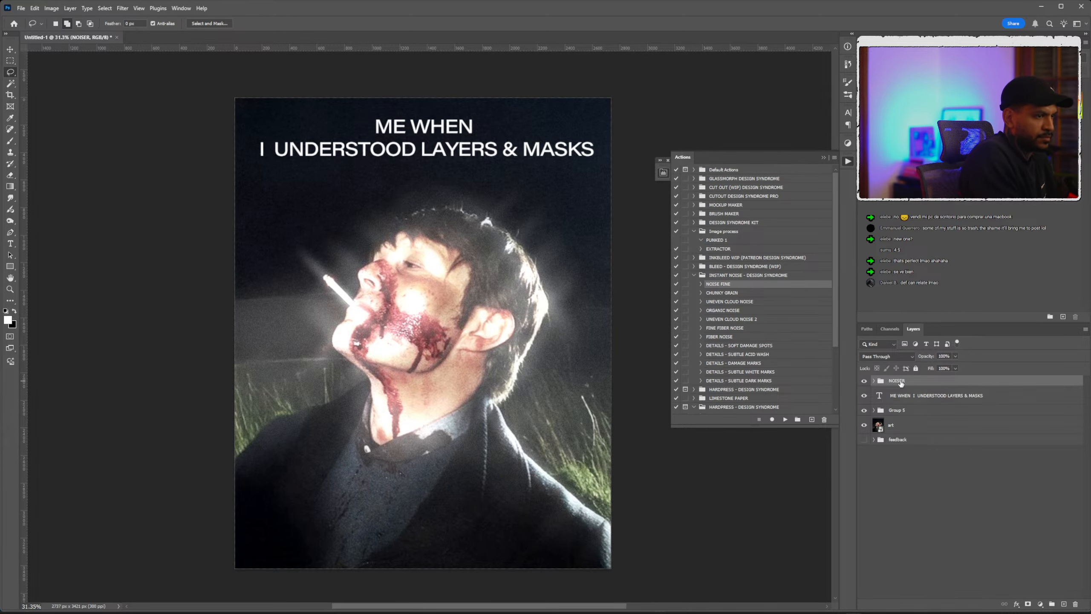
Examine the noise texture on the face and hair up close, and put the actions list away.
scroll(431, 311, up, 2)
scroll(382, 230, left, 1)
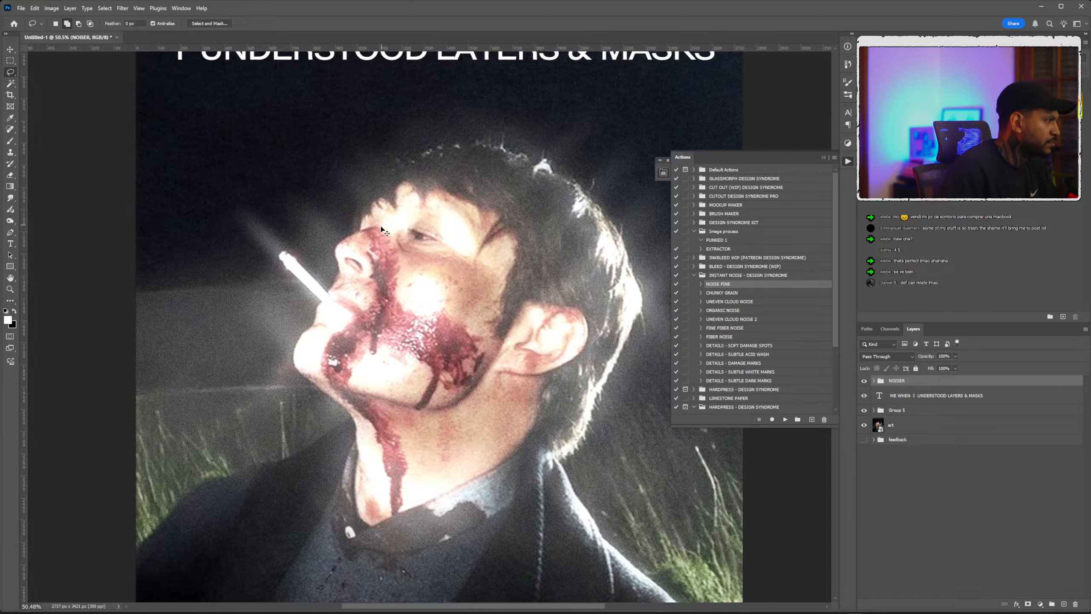
scroll(396, 275, up, 2)
scroll(438, 285, down, 6)
scroll(396, 245, up, 9)
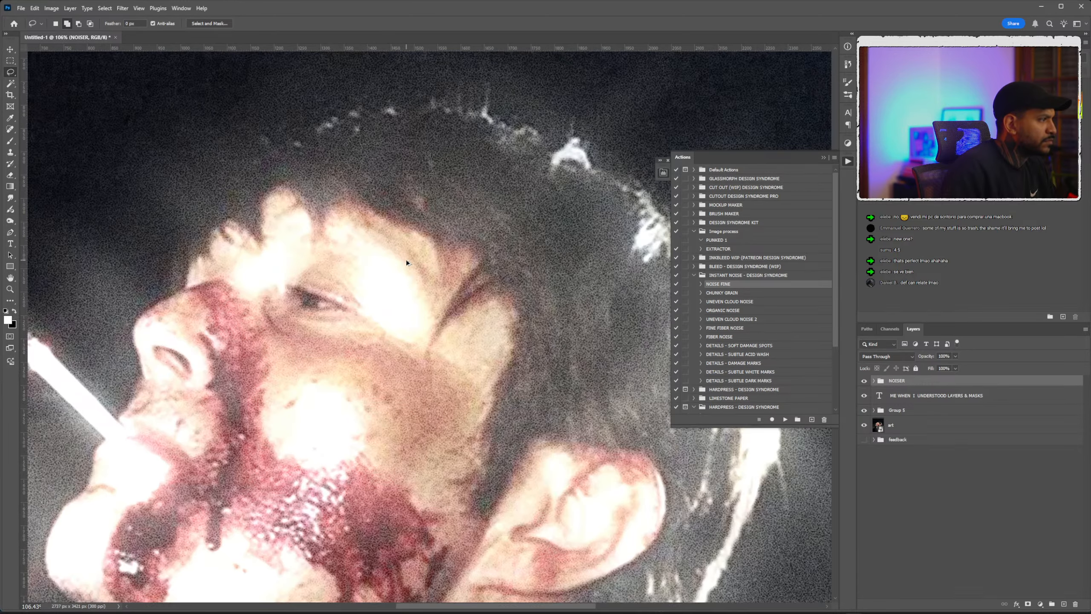
scroll(406, 259, down, 2)
click(823, 157)
scroll(476, 271, down, 4)
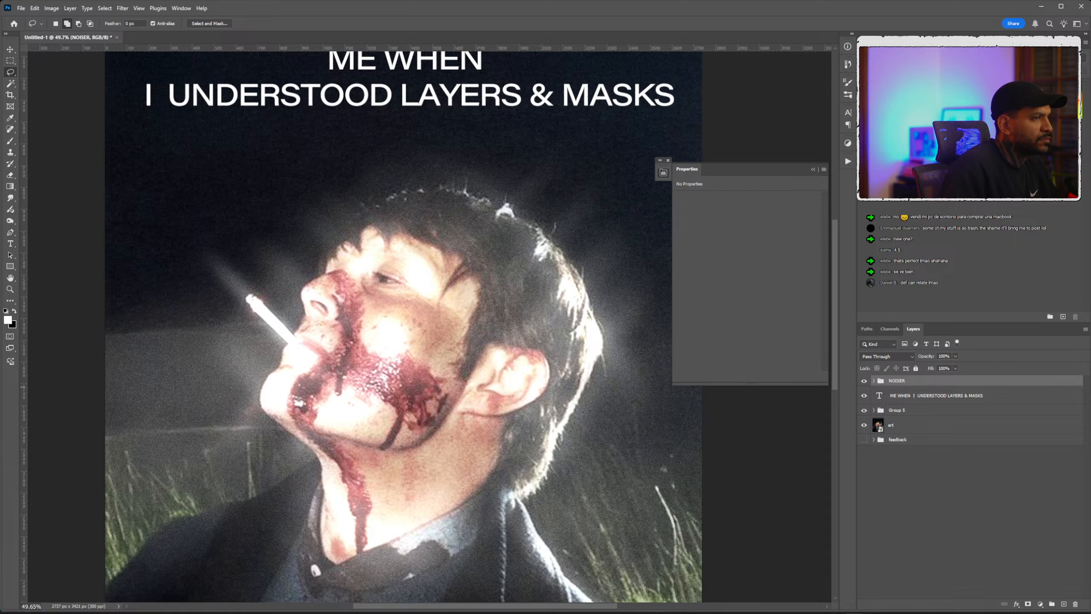
Add a Posterize adjustment above the fine noise layer in the NOISER group and set its levels to 6.
click(874, 380)
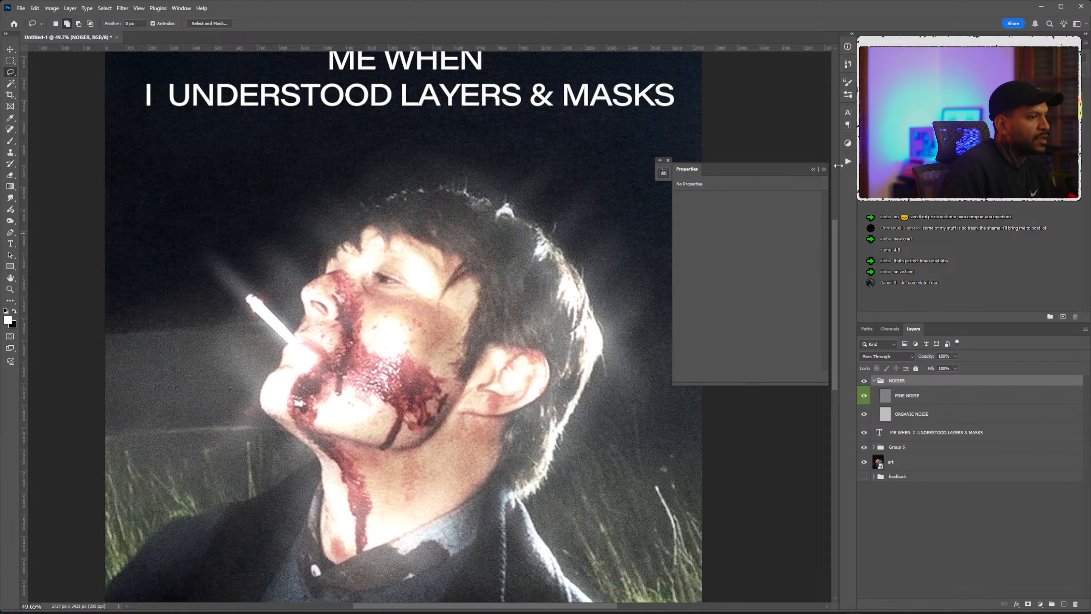
click(848, 143)
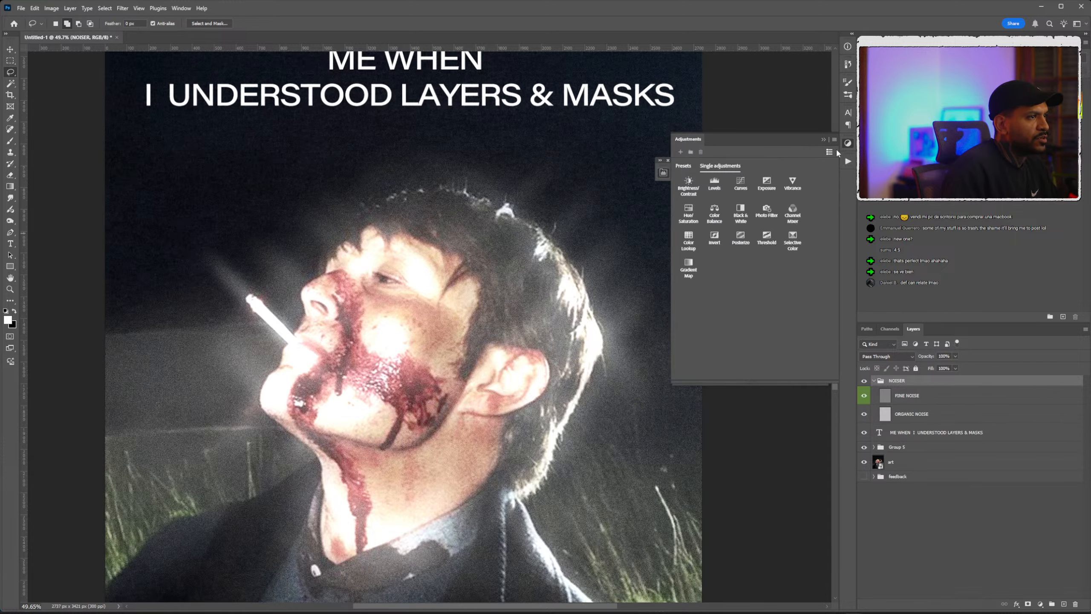
click(741, 239)
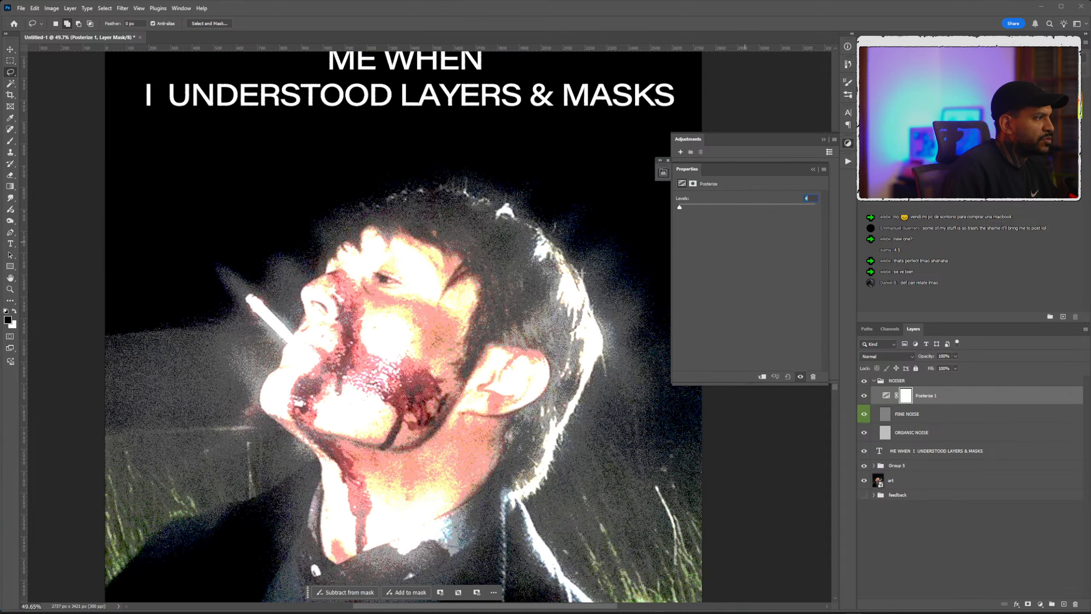
key(Up)
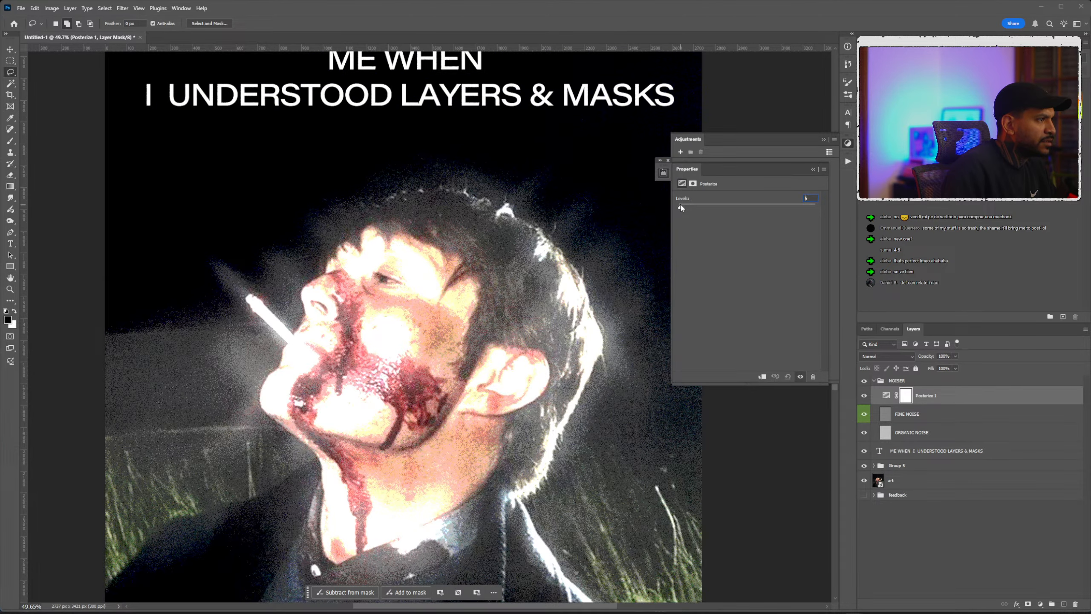
key(Up)
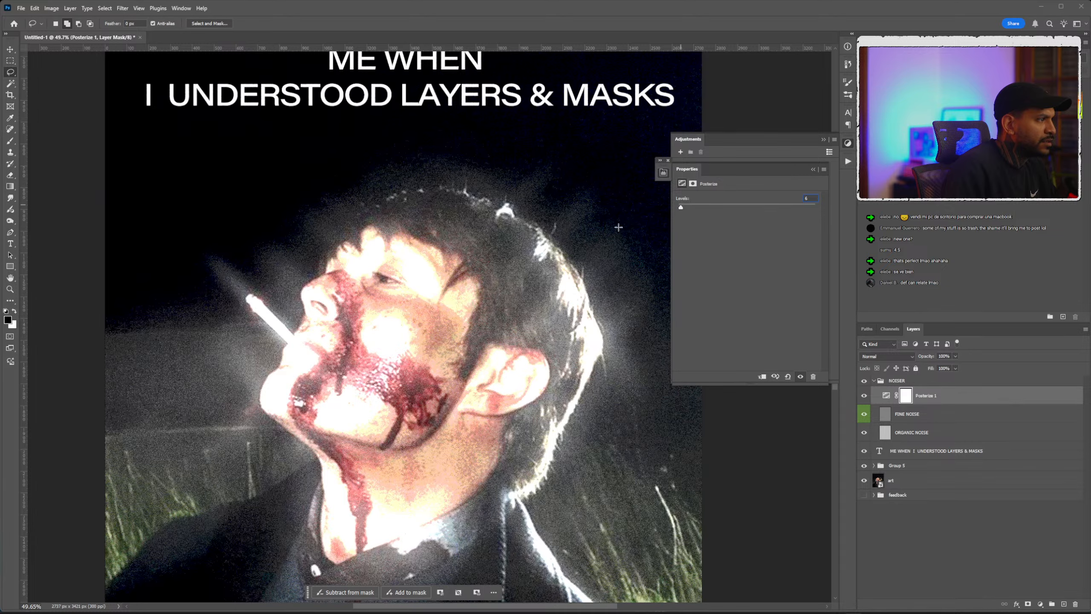
scroll(474, 282, down, 5)
scroll(474, 282, up, 5)
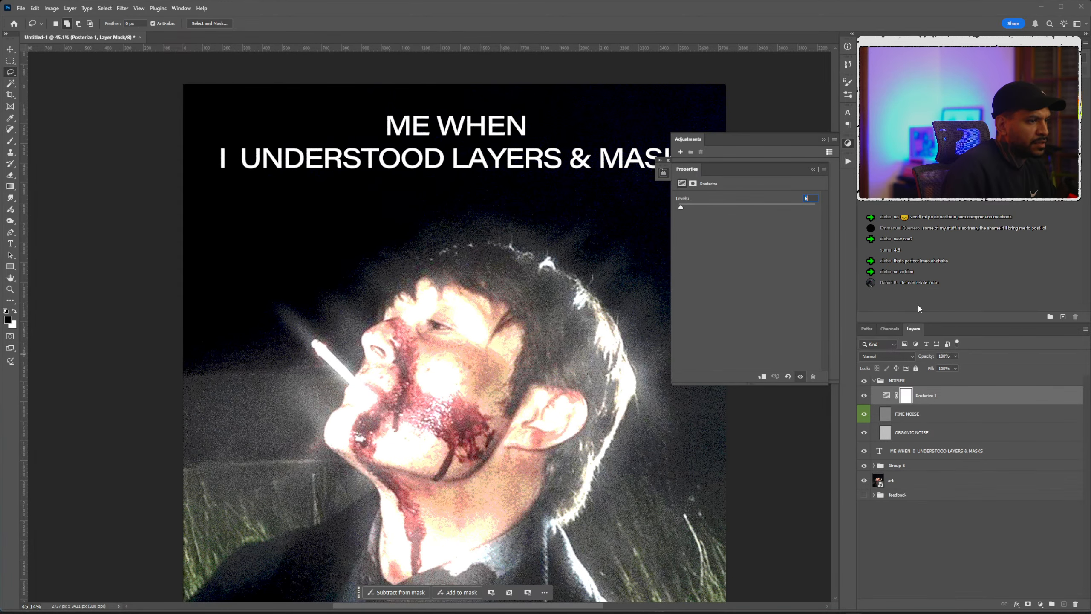
Add a Gradient Map adjustment layer above the Posterize layer and check its effect on the poster.
click(849, 161)
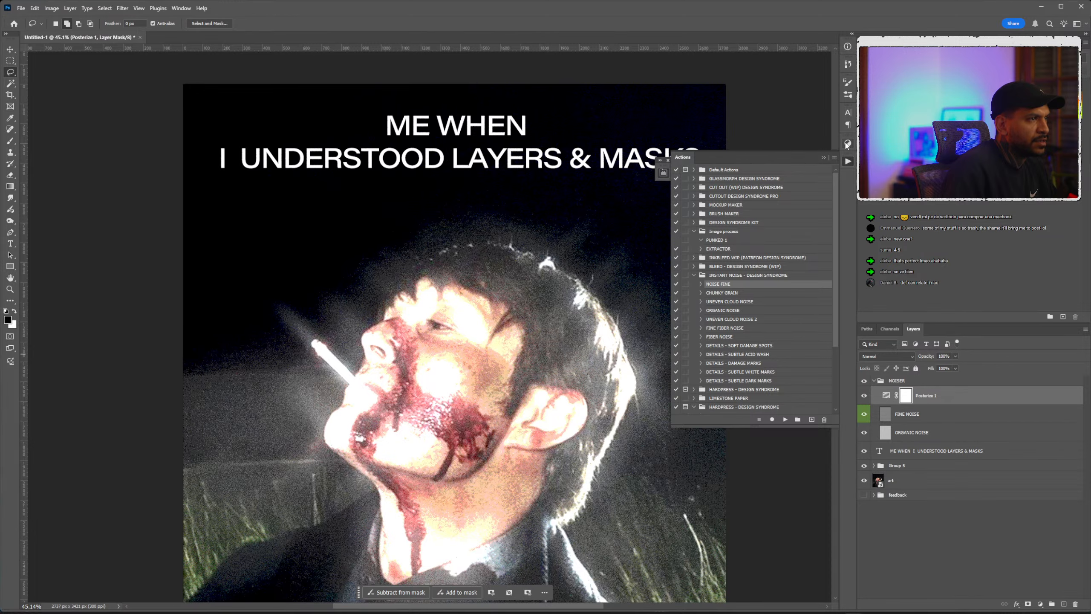
click(848, 144)
click(689, 267)
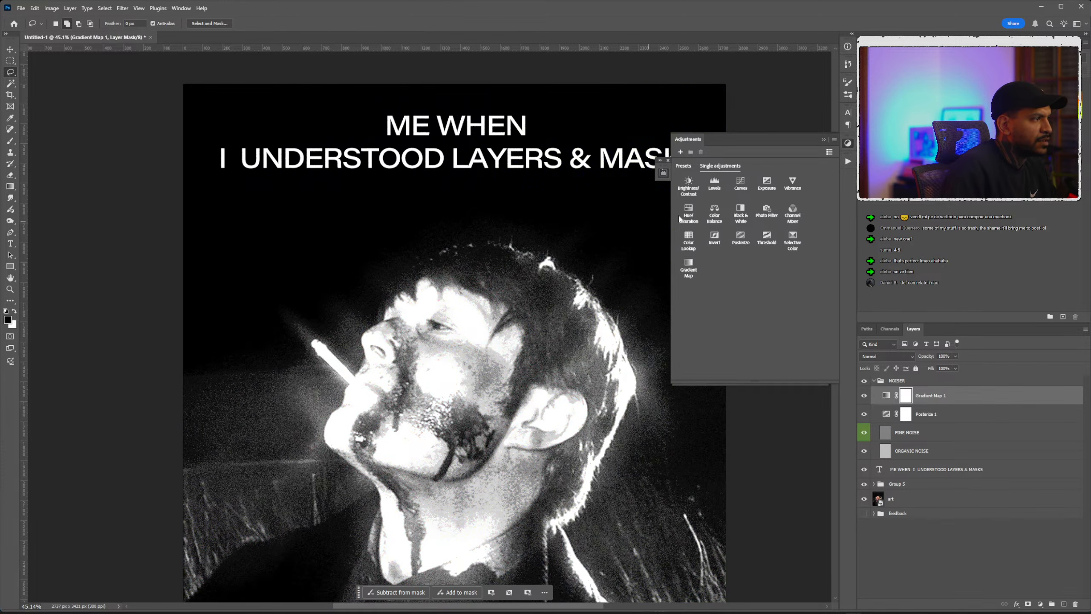
click(887, 395)
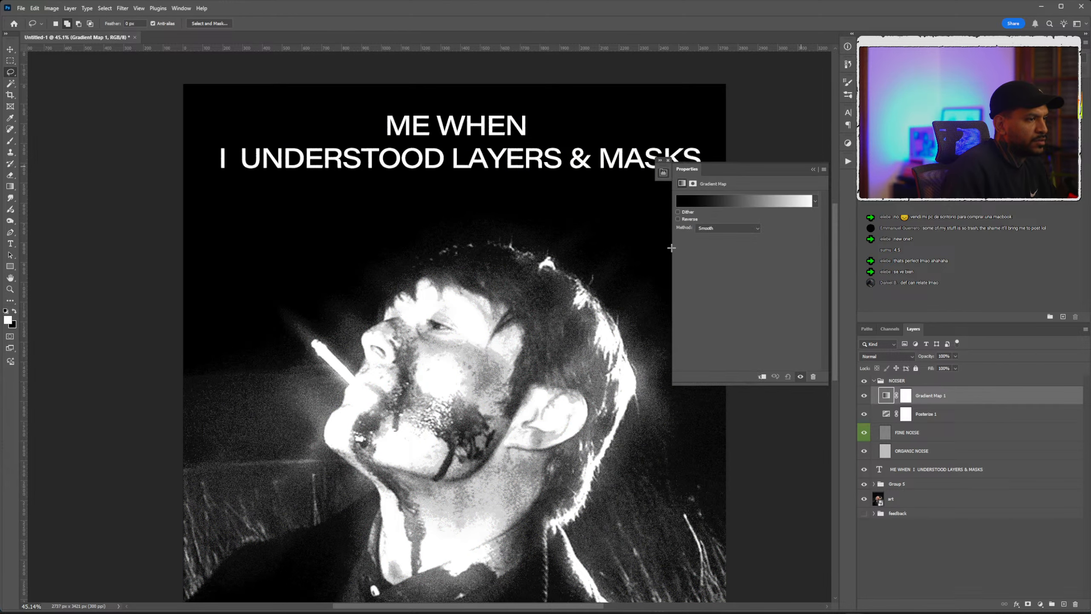
click(813, 169)
scroll(563, 307, down, 3)
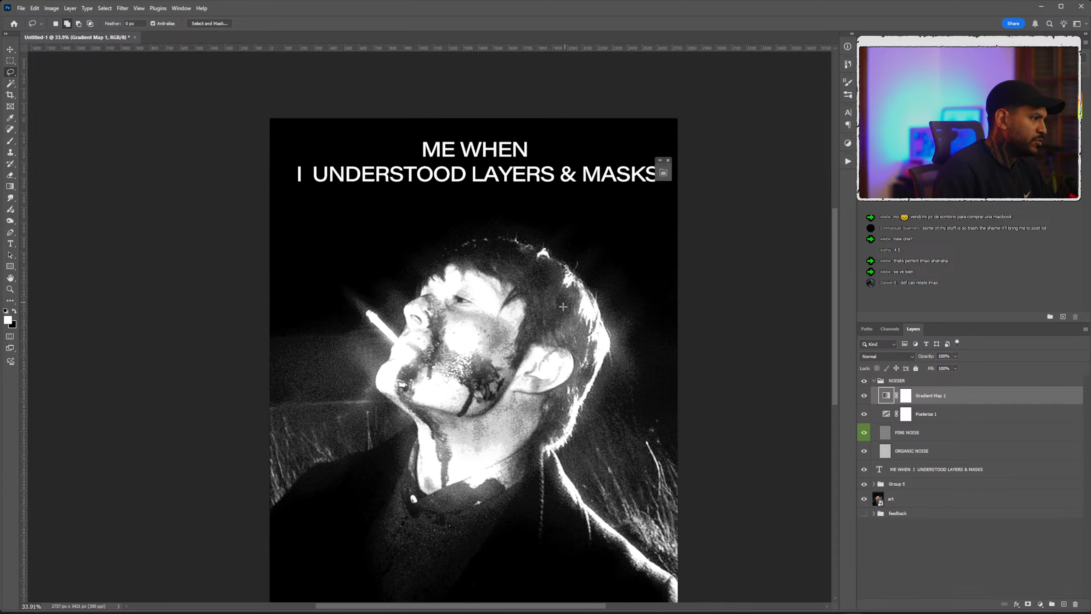
scroll(564, 306, up, 2)
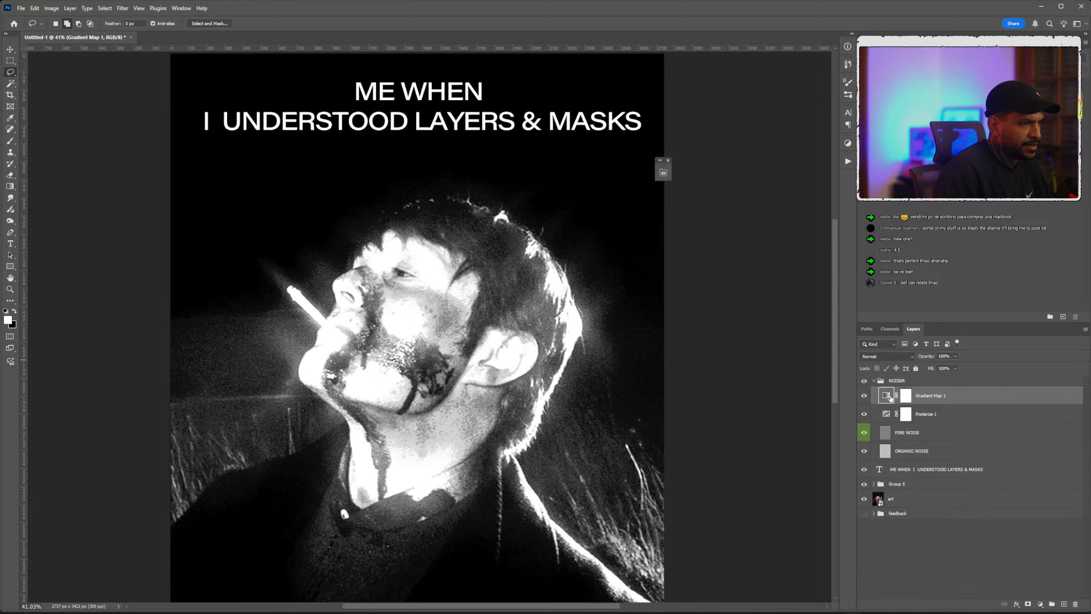
Apply the first preset of the ACID GRADIENT MAPS DESIGN SYNDROME set to the gradient map.
double_click(890, 397)
click(715, 206)
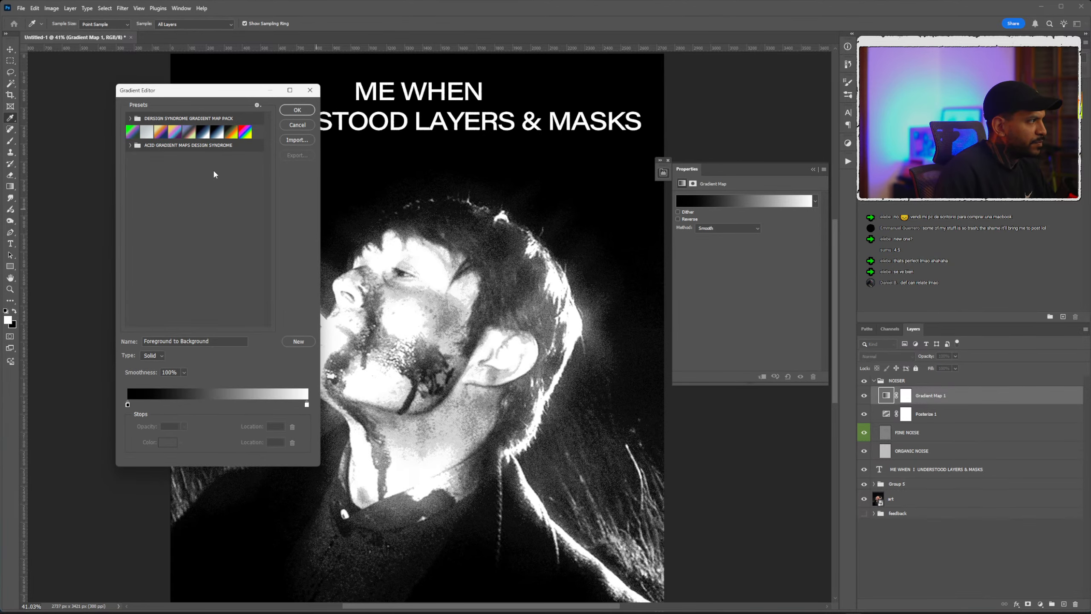
click(130, 145)
click(131, 146)
click(130, 146)
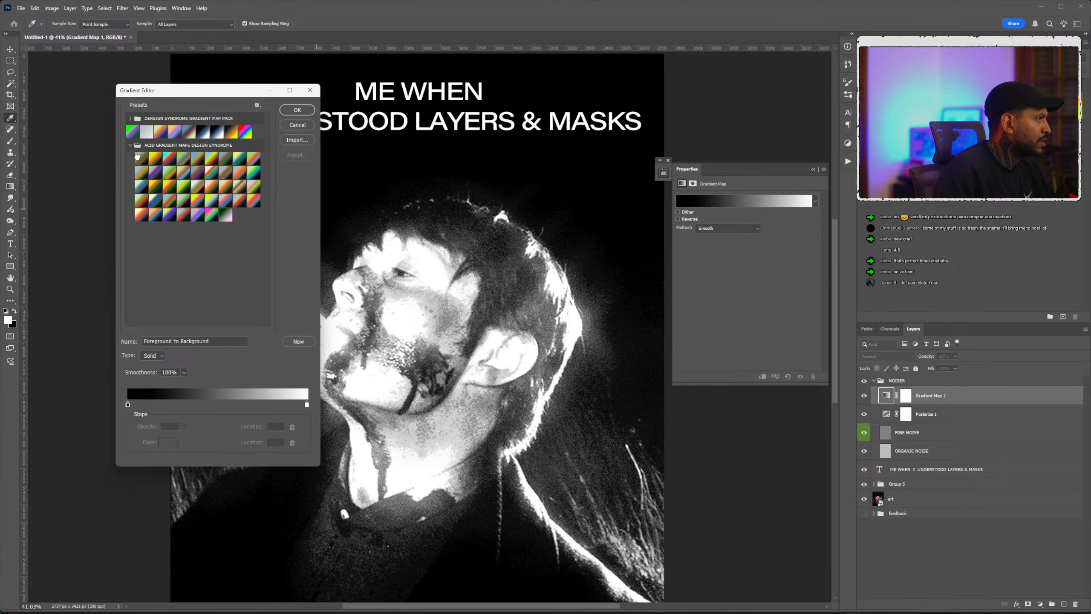
click(142, 159)
click(153, 159)
click(138, 161)
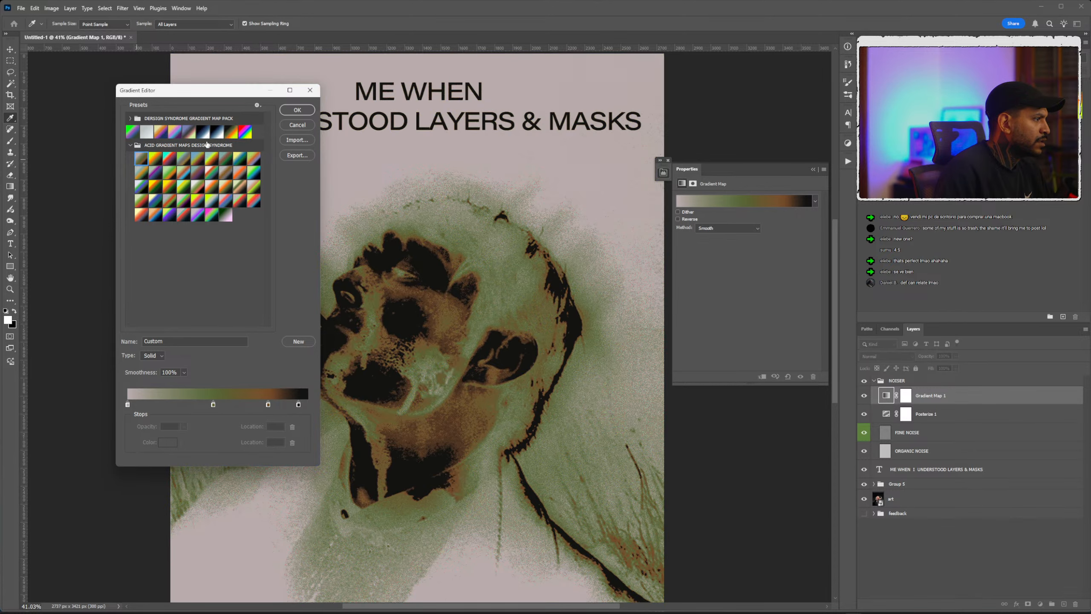
click(297, 110)
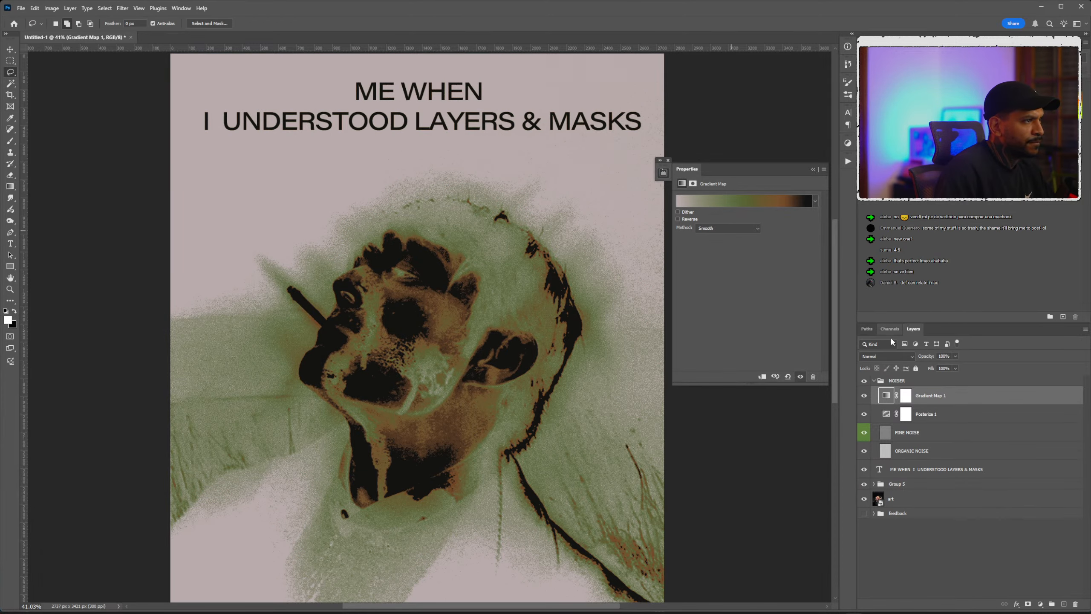
Set the gradient map layer's blend mode to Lighten and reverse its gradient.
click(886, 356)
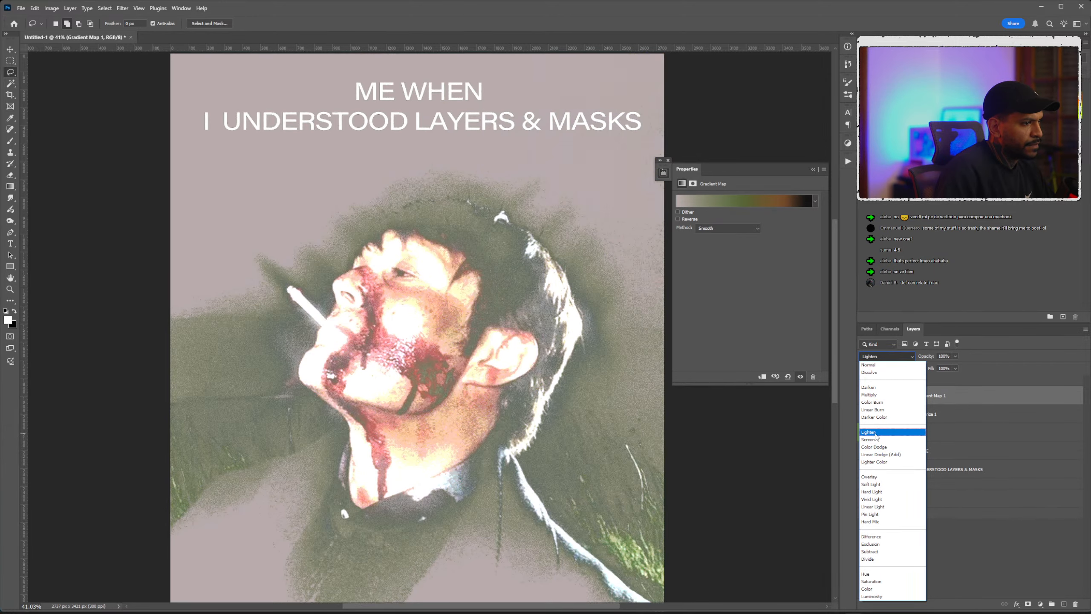
click(876, 432)
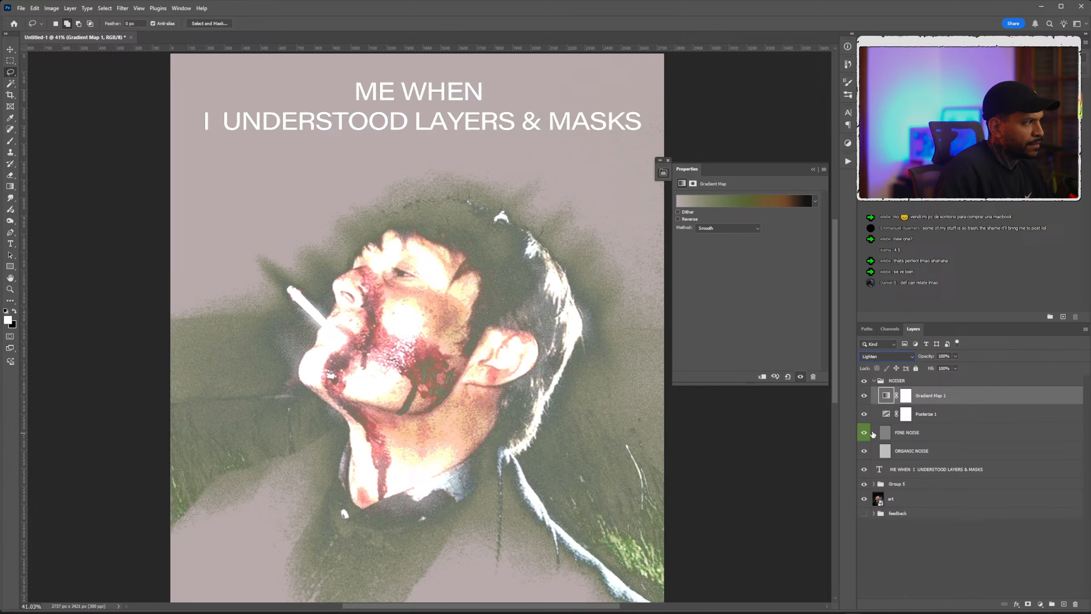
click(679, 219)
Try several acid presets on the gradient map, and delete the yellow stop from the blue, yellow and red one.
click(714, 197)
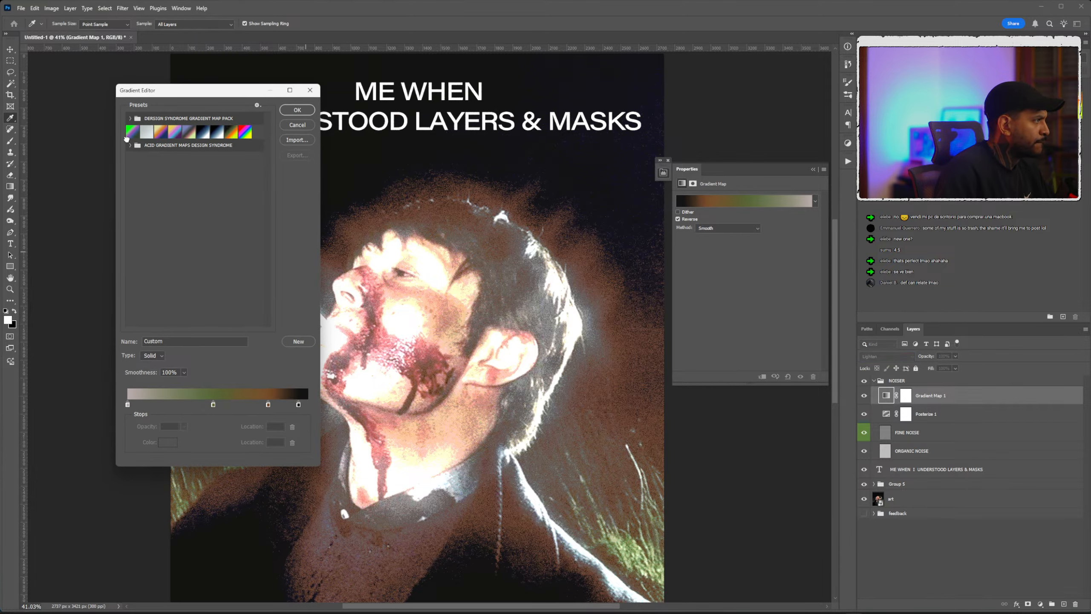
click(130, 145)
click(155, 159)
click(169, 159)
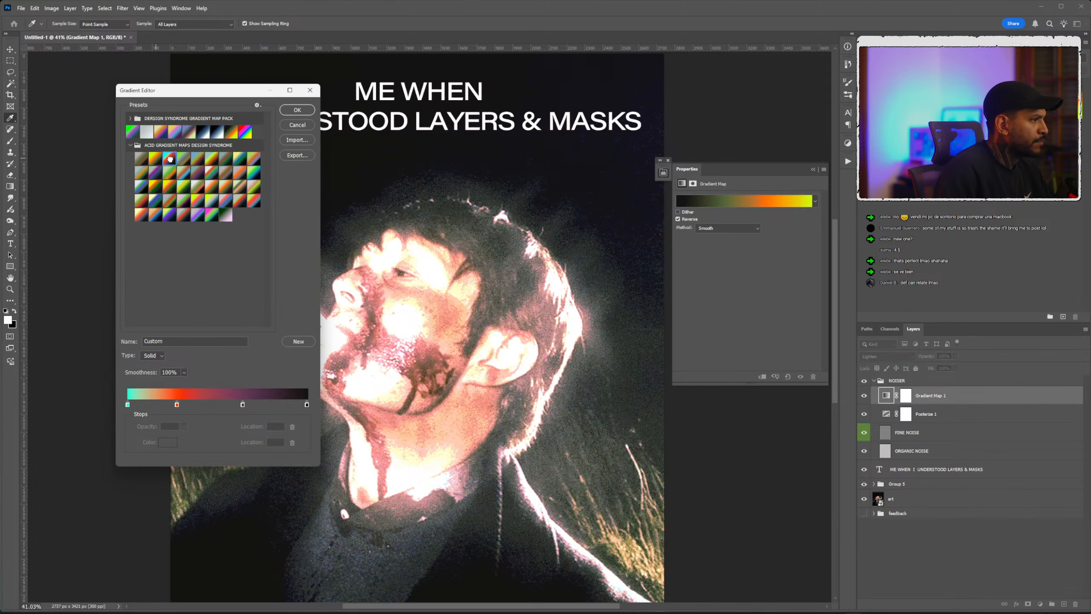
click(182, 159)
click(208, 159)
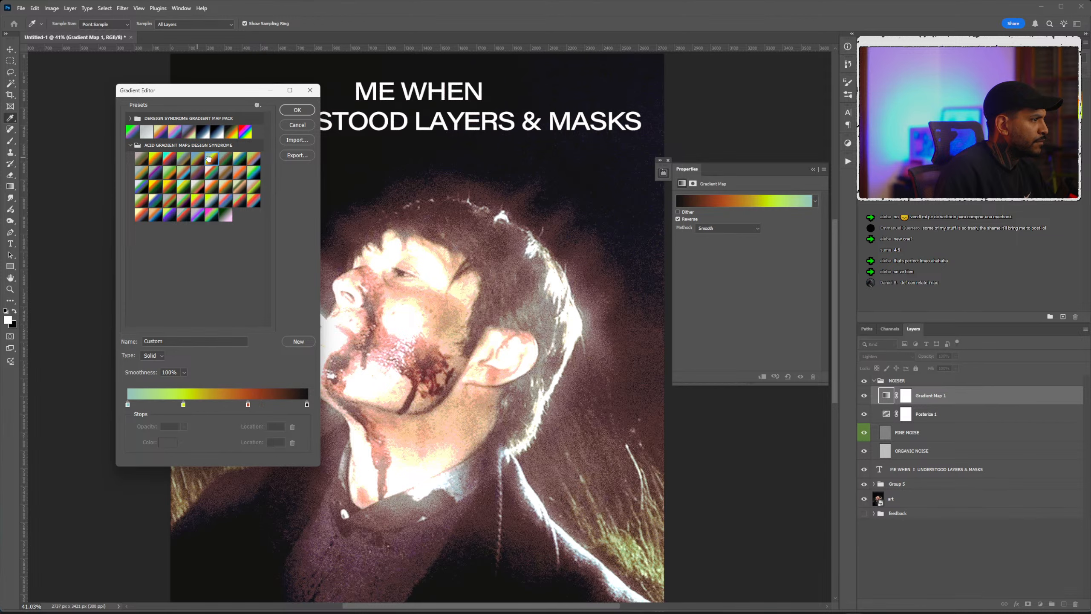
click(198, 159)
drag(198, 405, 205, 409)
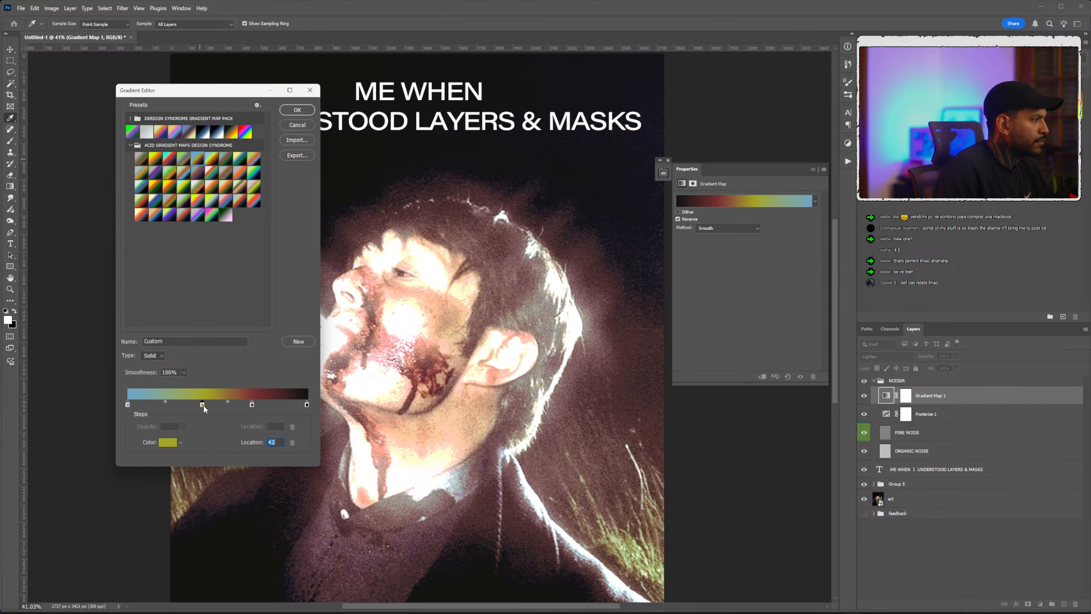
click(292, 442)
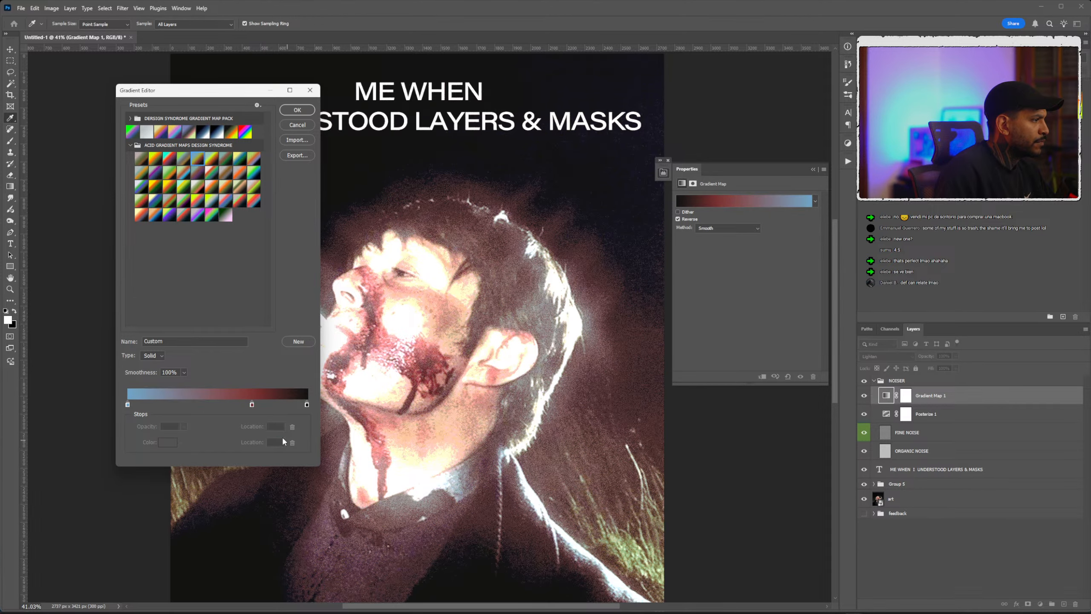
Apply the black, blue and white gradient preset to the gradient map and turn off Reverse.
click(204, 132)
click(217, 131)
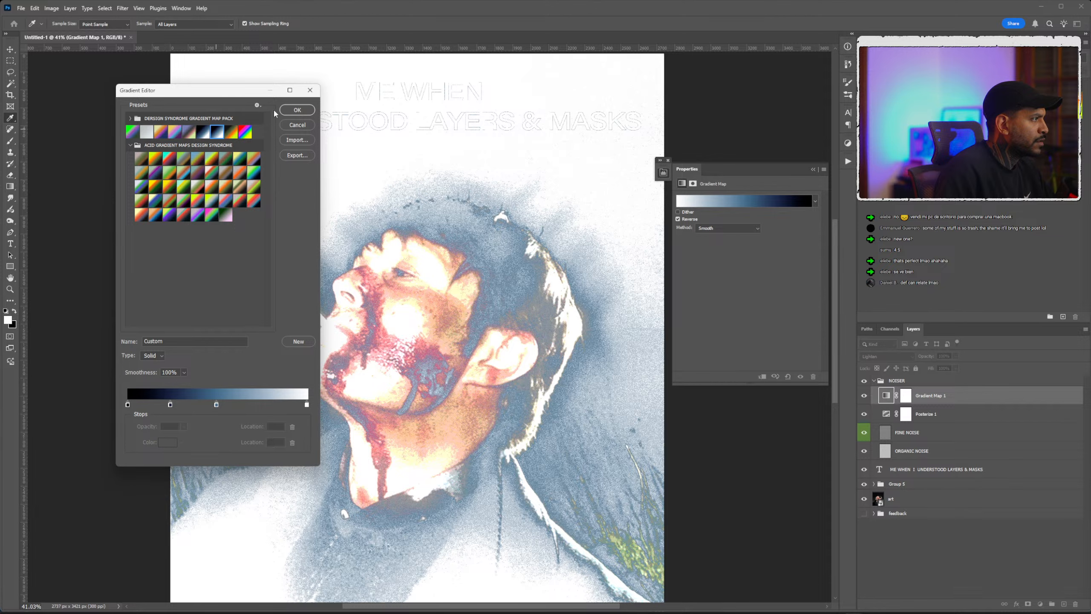
click(298, 110)
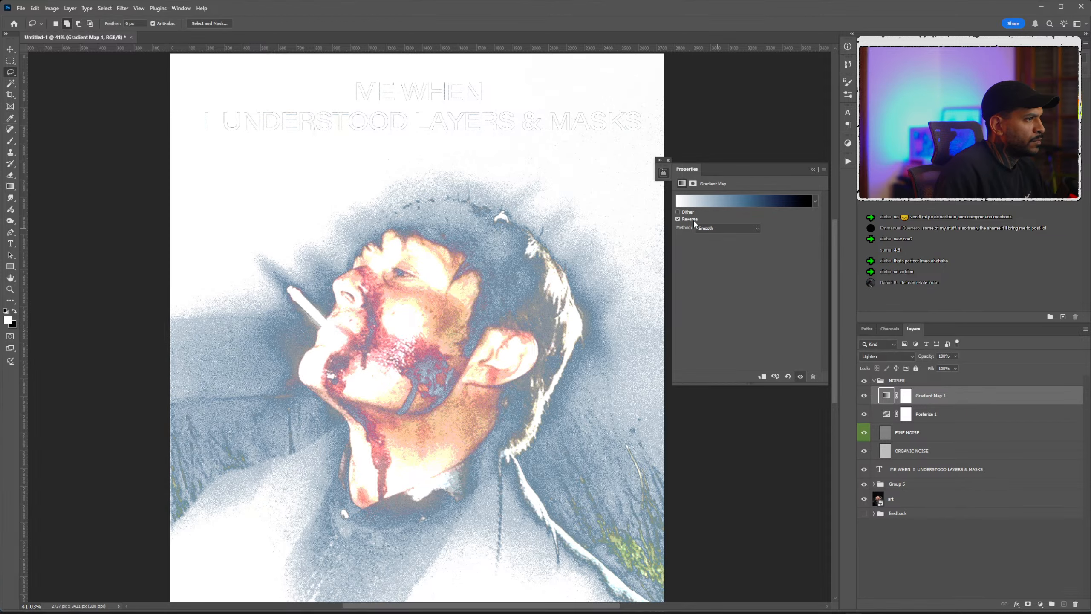
click(690, 220)
scroll(471, 229, down, 4)
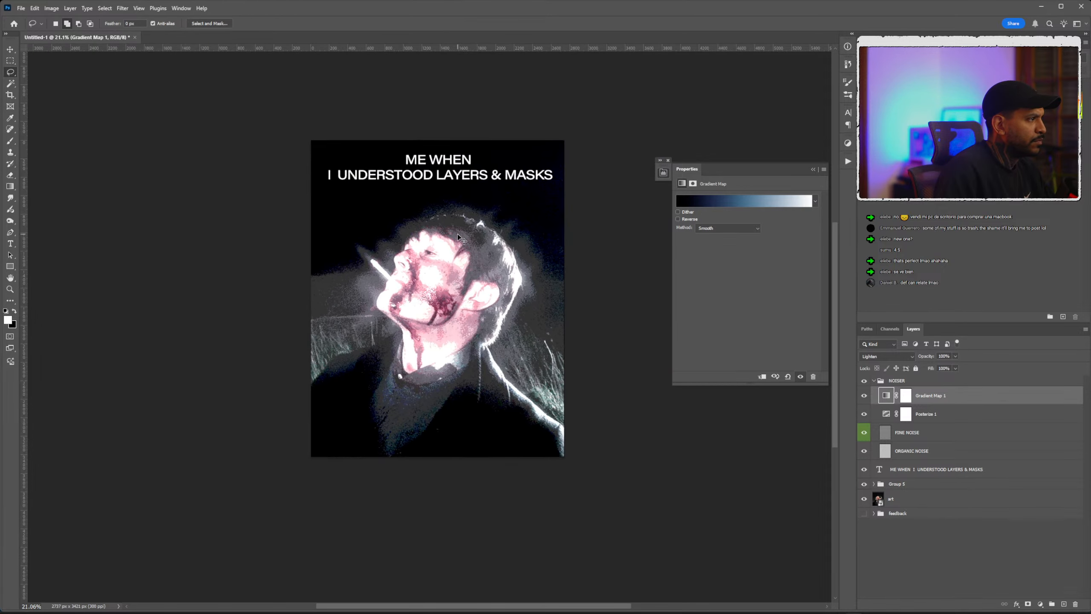
scroll(457, 234, up, 2)
Set the Posterize adjustment's levels to 7.
click(886, 416)
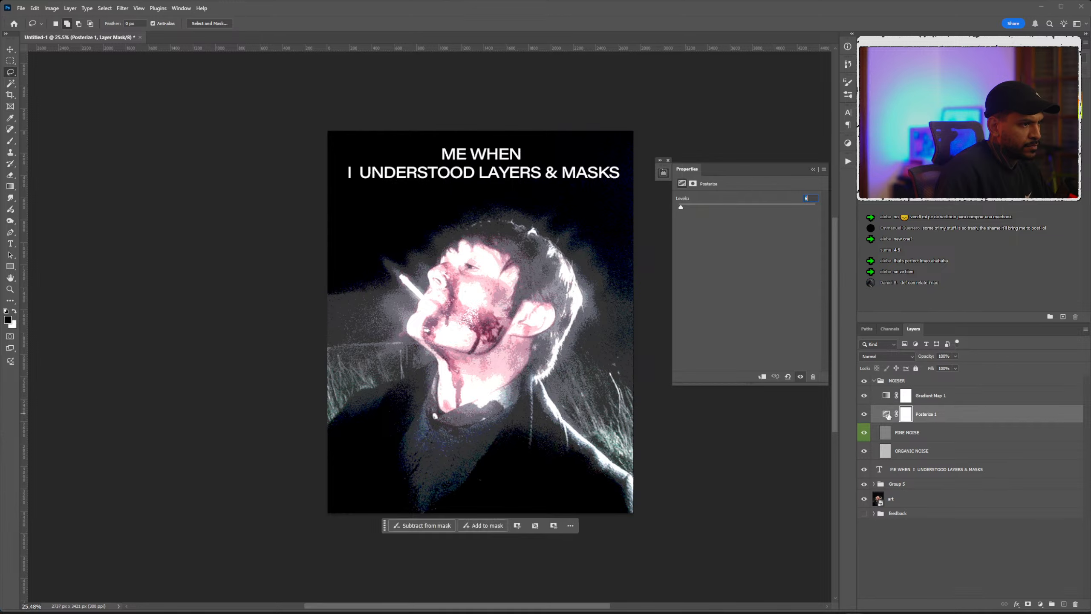
drag(681, 209, 684, 209)
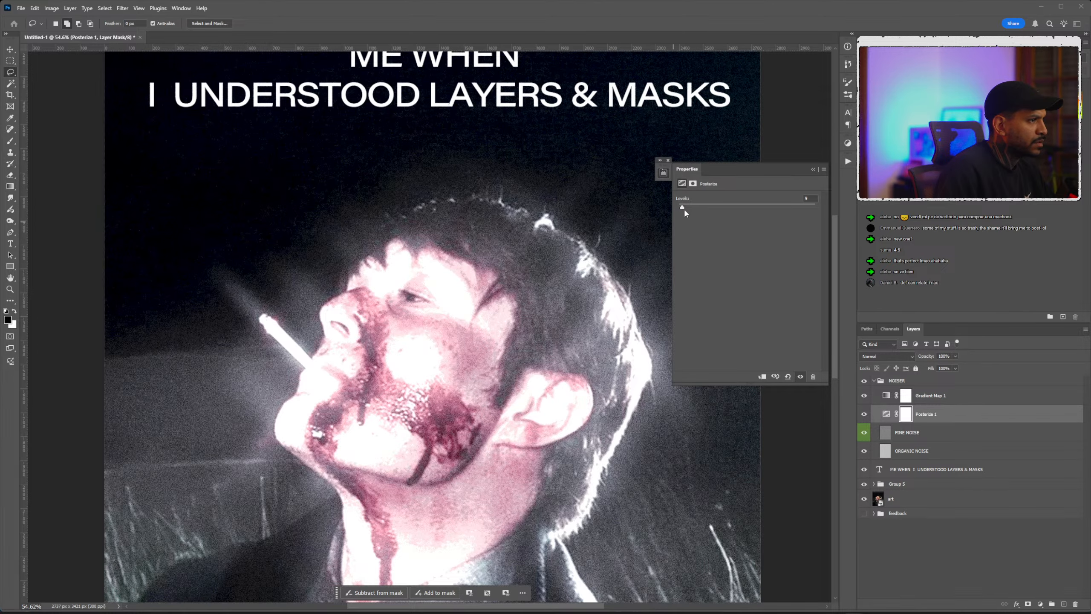
drag(686, 210, 683, 211)
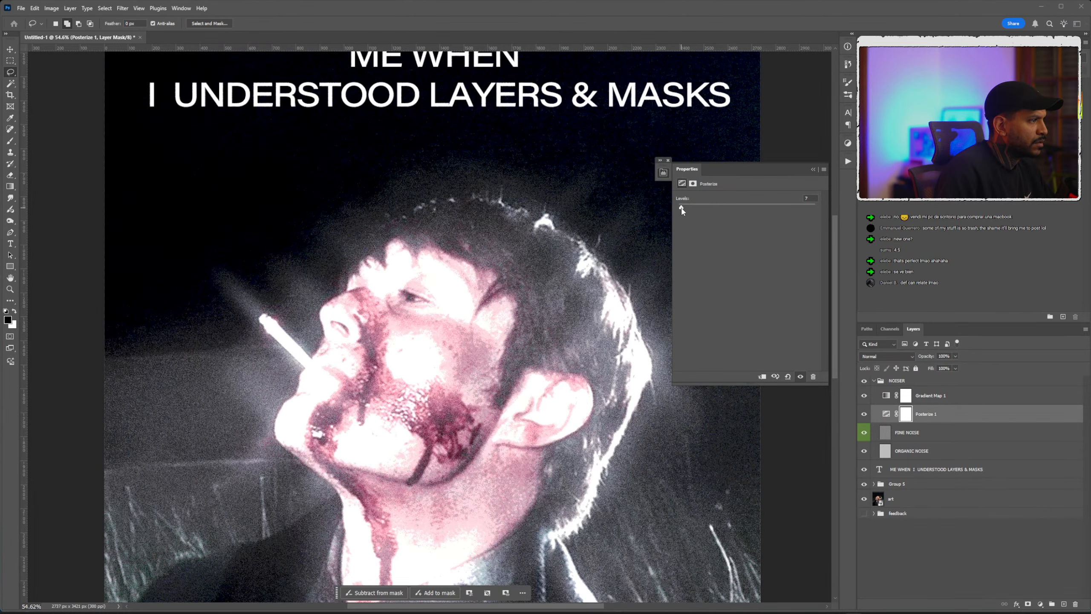
click(815, 173)
scroll(586, 294, down, 3)
scroll(585, 295, up, 1)
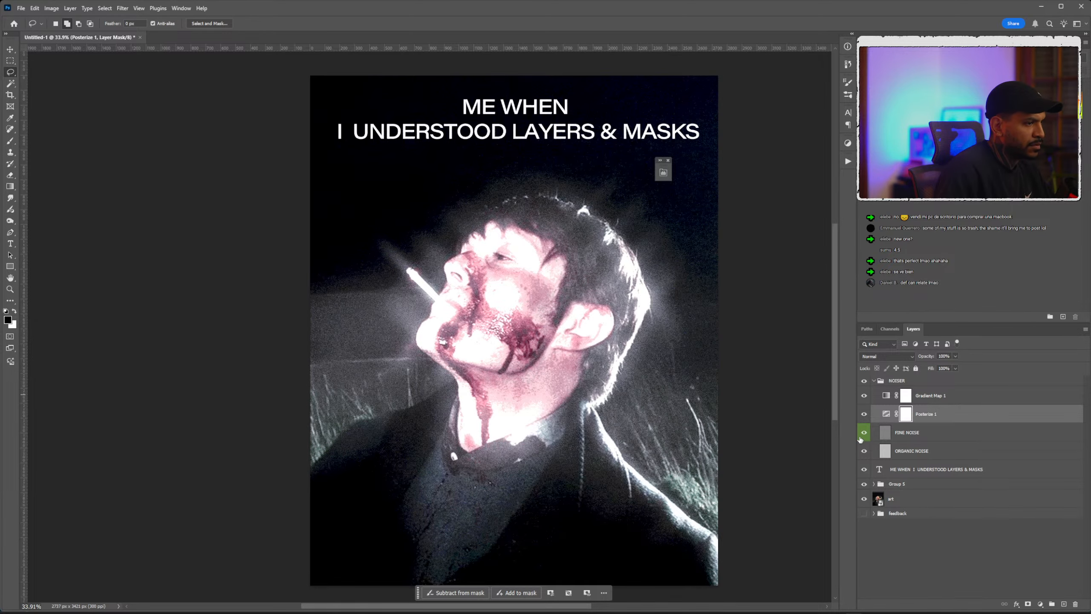
click(919, 502)
key(ctrl+t)
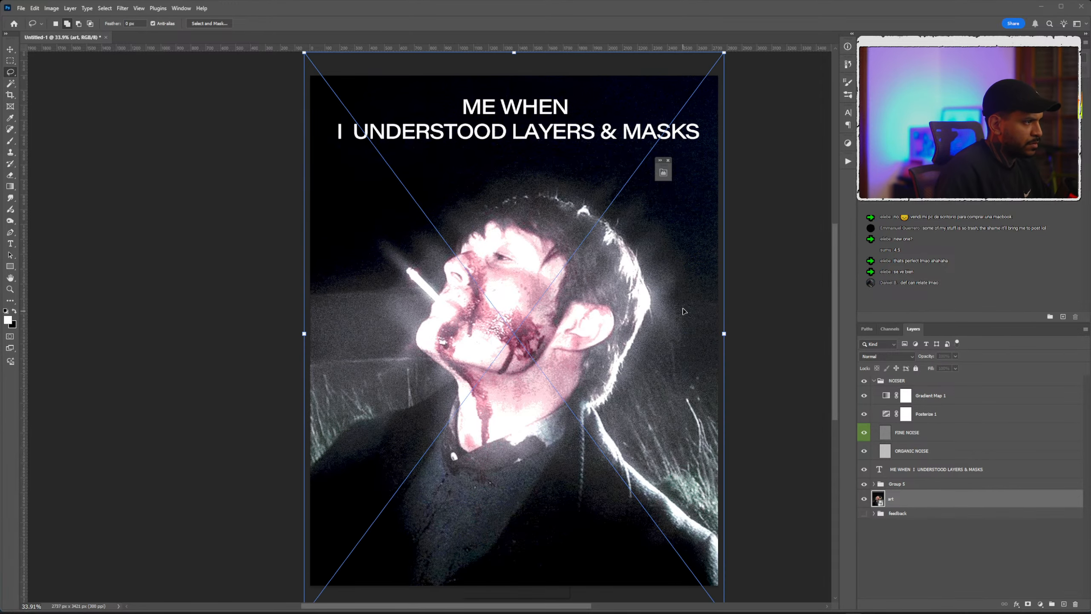
mouse_move(726, 334)
mouse_down()
mouse_move(708, 326)
mouse_move(660, 360)
mouse_move(726, 334)
mouse_up()
key(Return)
key(l)
Scale Group 5 and the art layer together down to about 73.57% around their centre.
shift+click(909, 480)
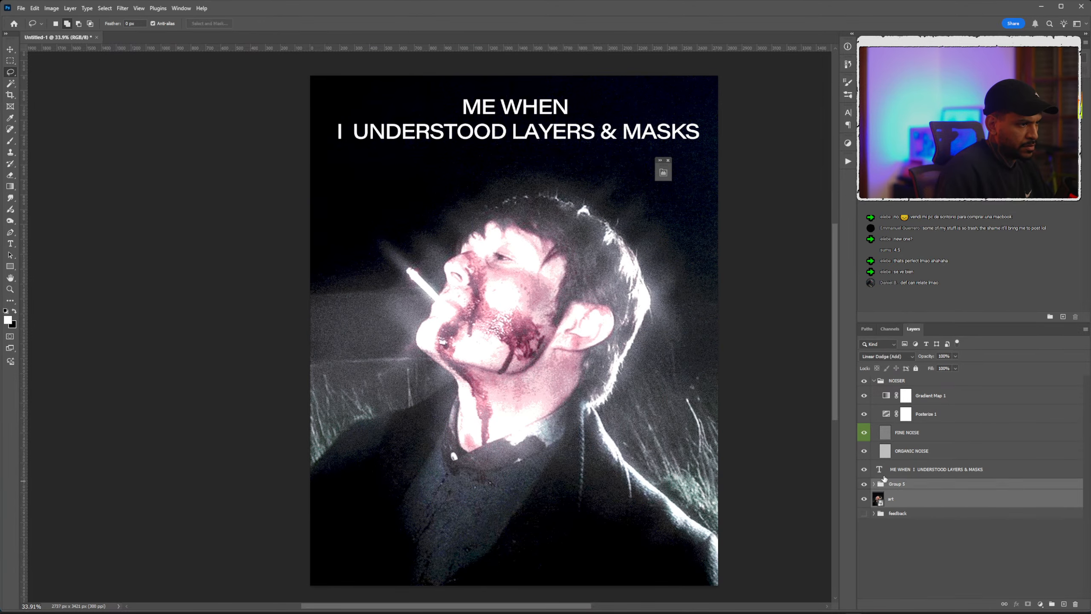
key(ctrl+t)
key(Return)
scroll(610, 252, down, 1)
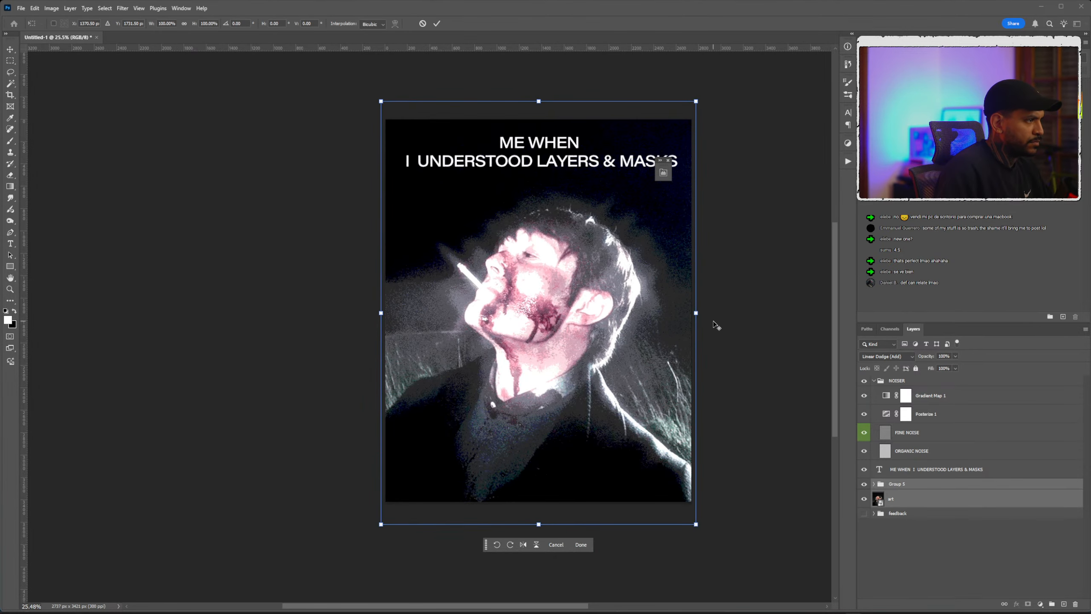
drag(700, 314, 655, 315)
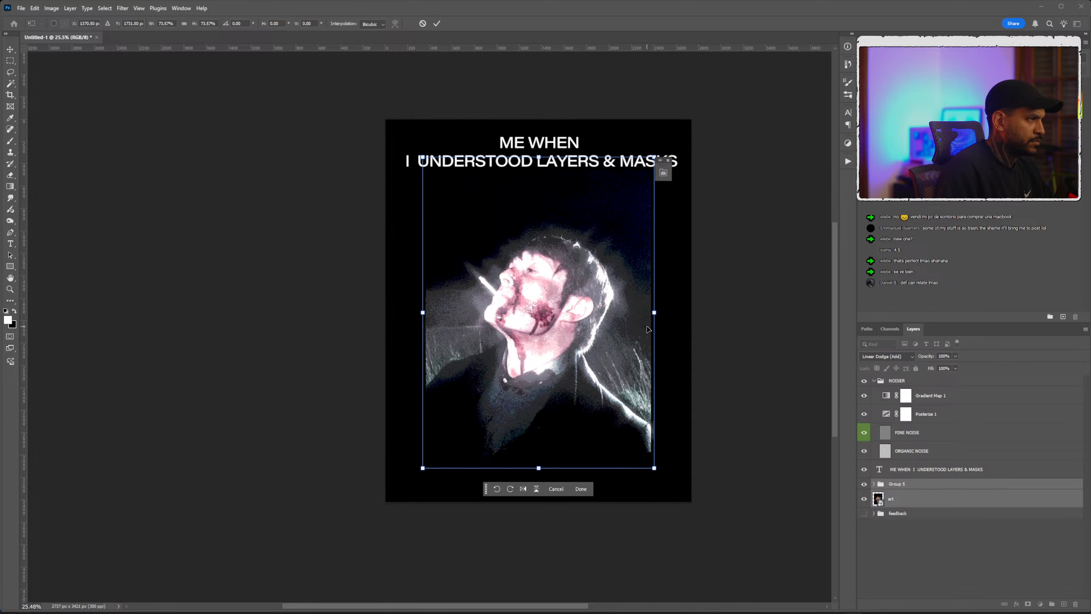
scroll(556, 273, up, 1)
key(Return)
Enlarge Group 5 and the art layer together to about 109.20%, keeping the photo inside the canvas edges.
key(ctrl+t)
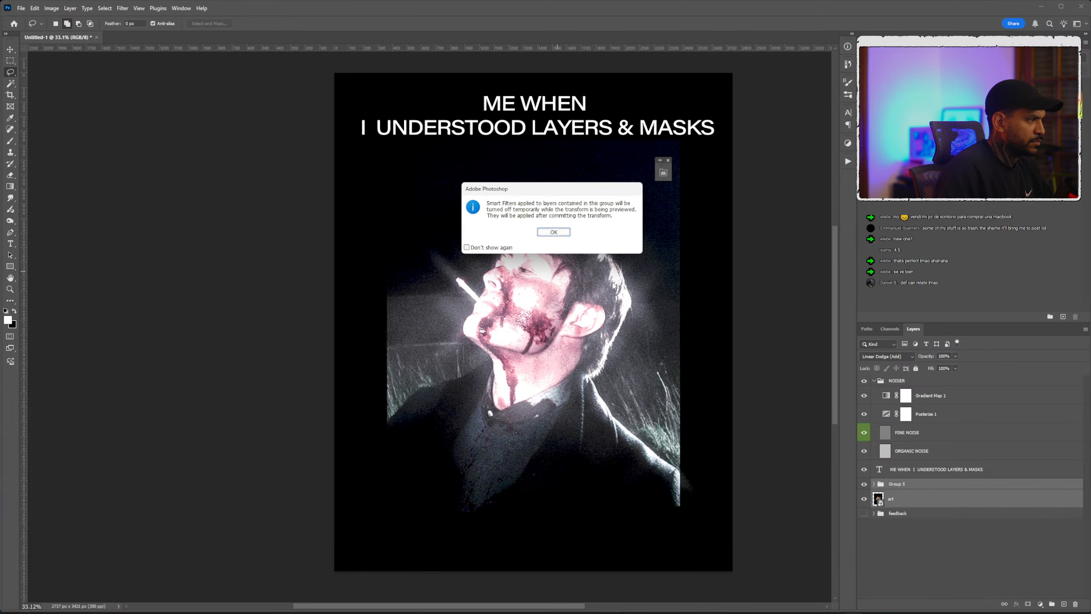
click(554, 233)
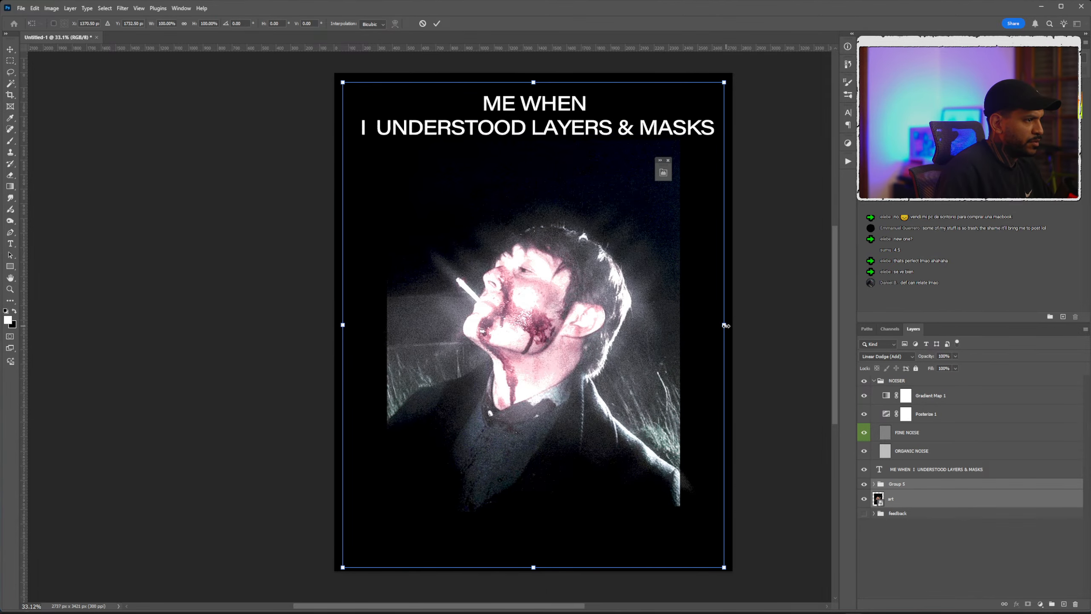
drag(724, 323, 750, 320)
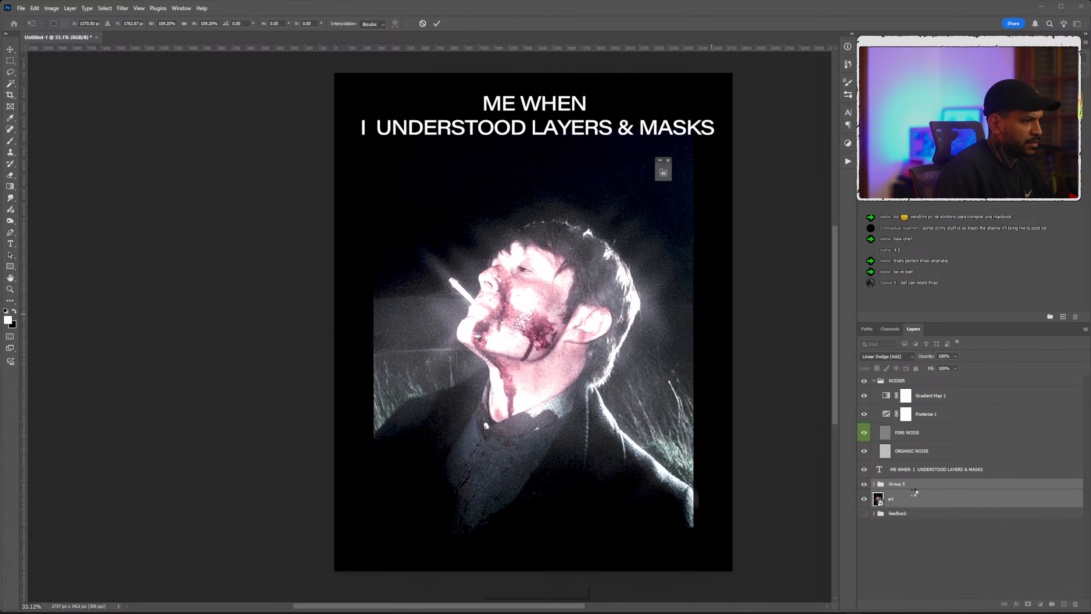
key(Return)
Inspect the art smart object's contents, and delete the art copy and art copy 2 layers from Group 5.
double_click(878, 499)
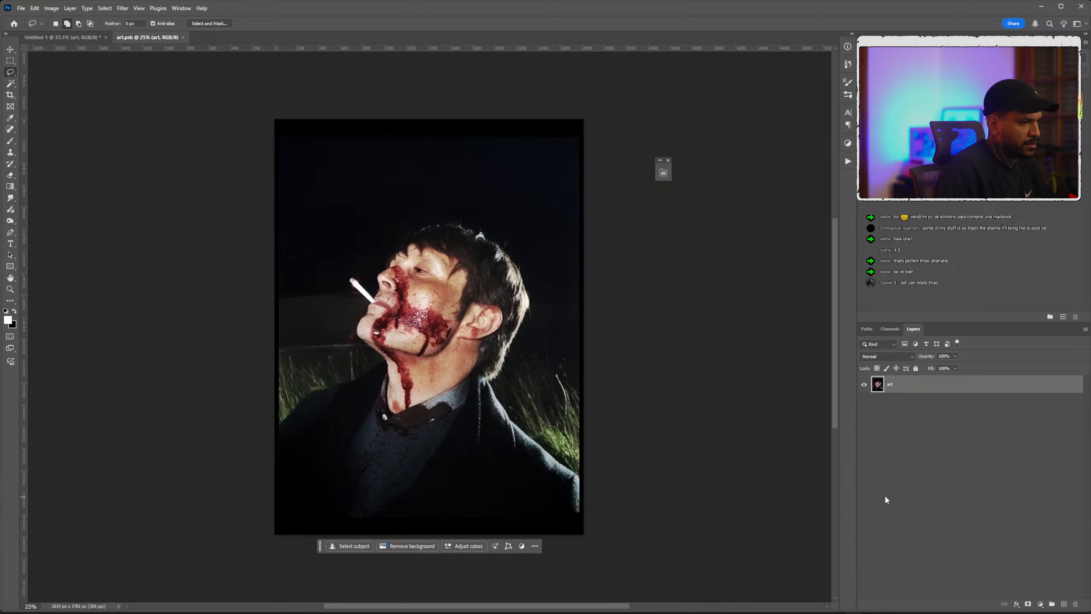
click(184, 37)
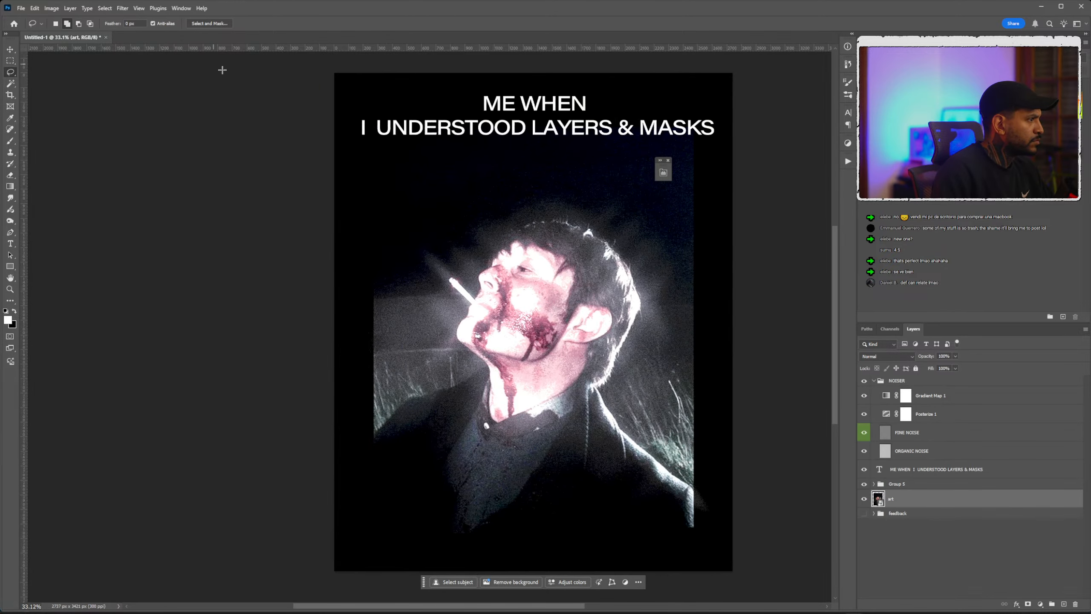
click(875, 484)
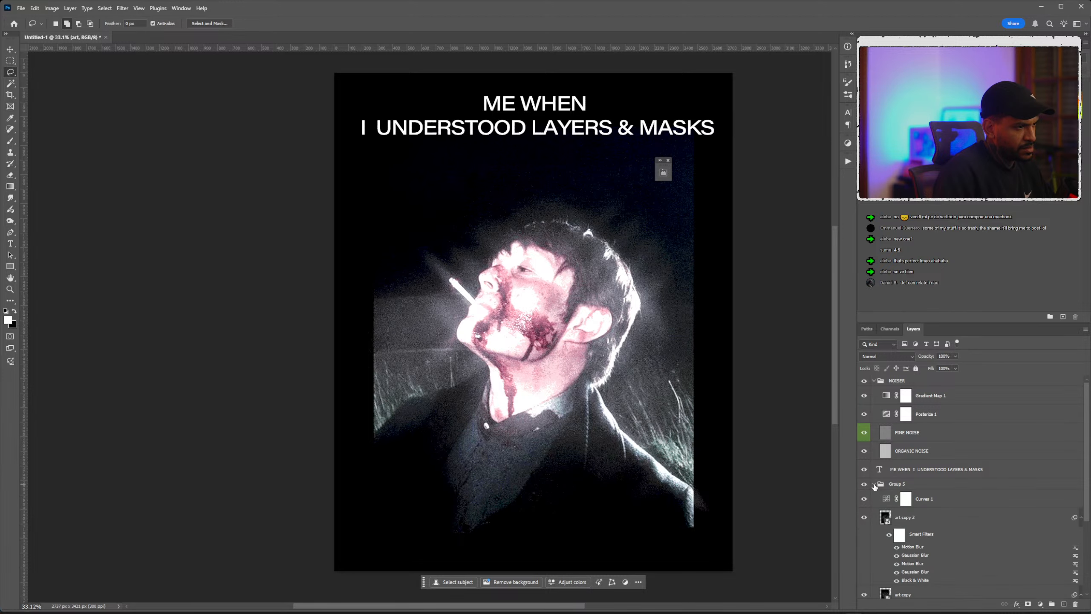
scroll(884, 494, down, 3)
click(913, 463)
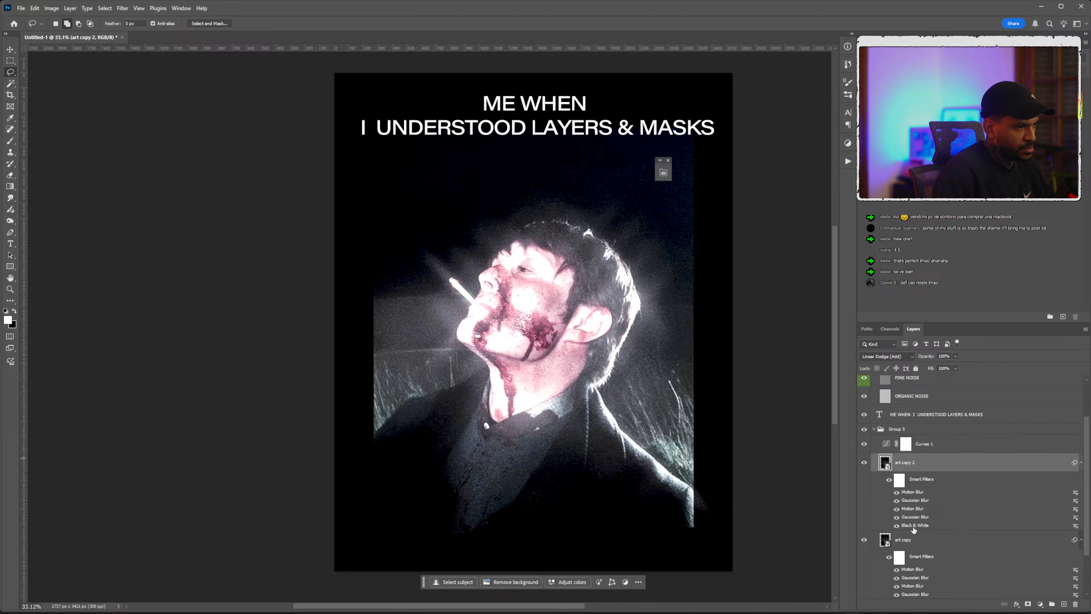
shift+click(916, 541)
drag(918, 552, 1075, 604)
scroll(679, 387, up, 1)
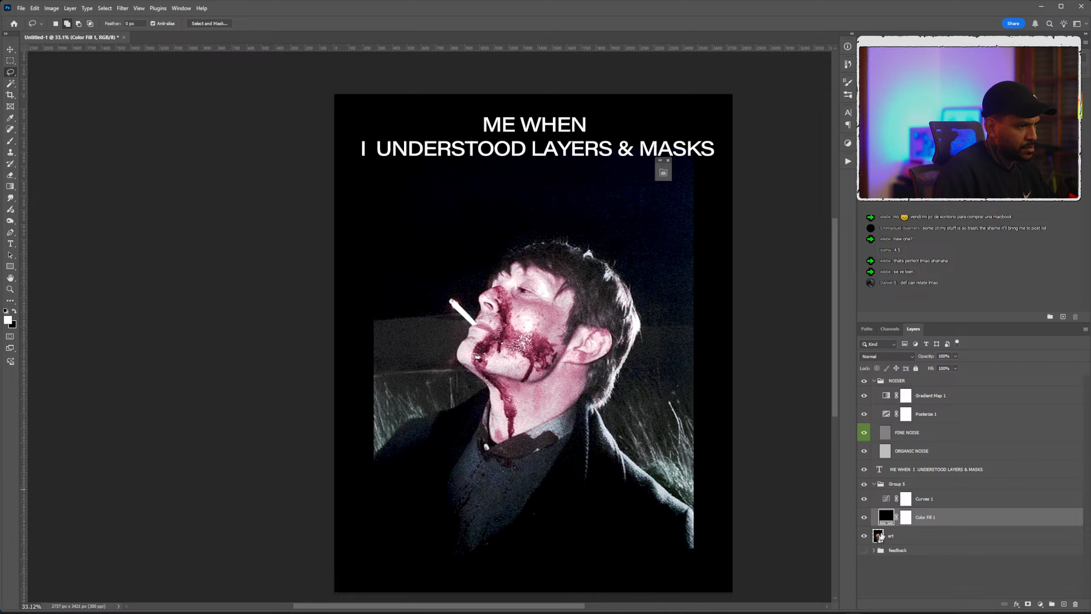
Rasterize the art smart object layer.
click(903, 540)
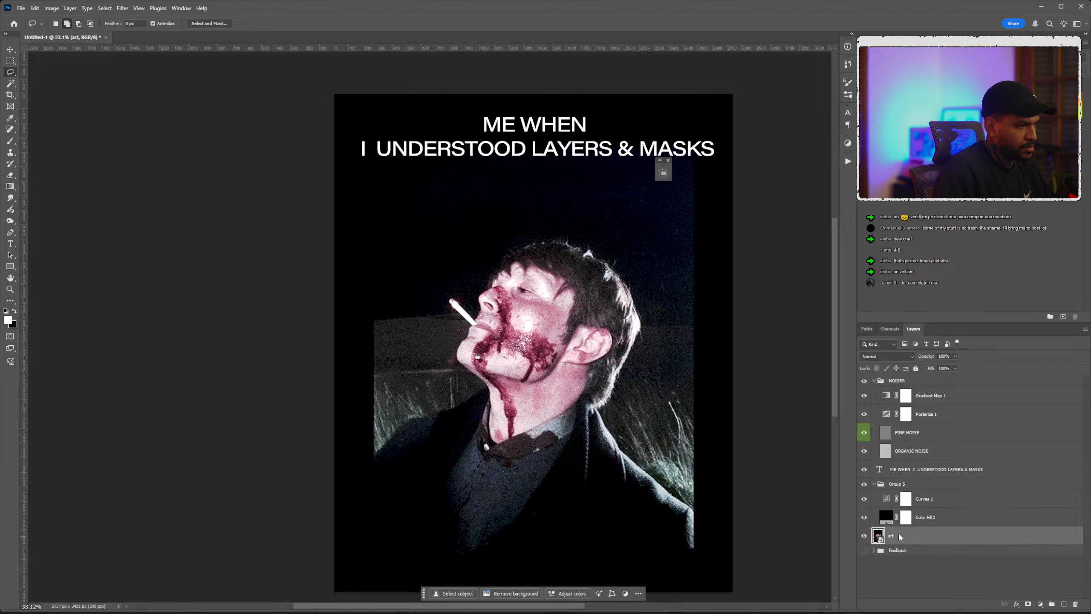
right_click(901, 537)
click(934, 503)
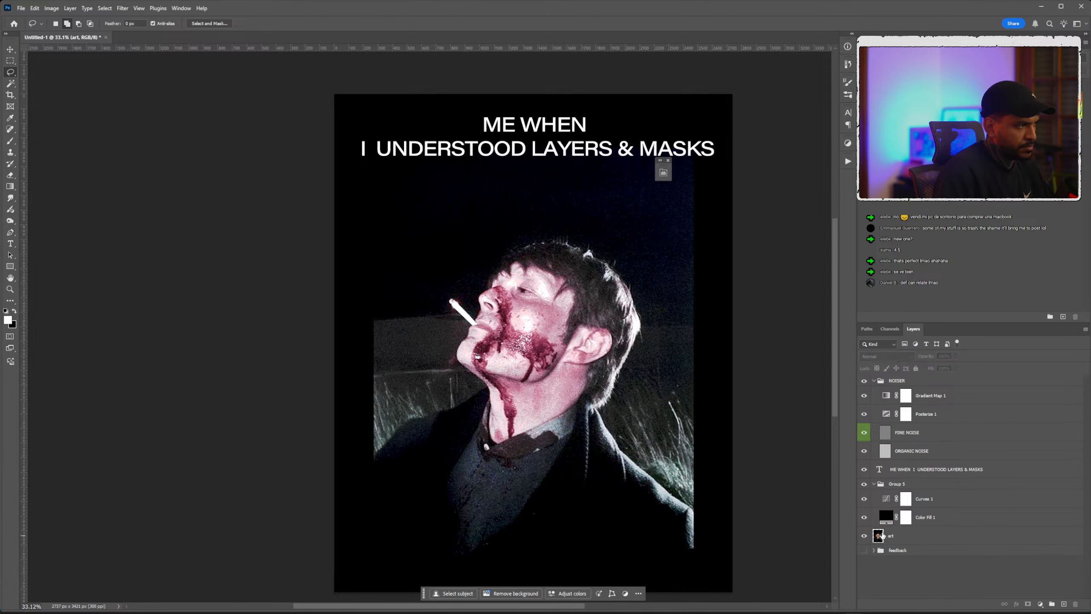
ctrl+click(879, 535)
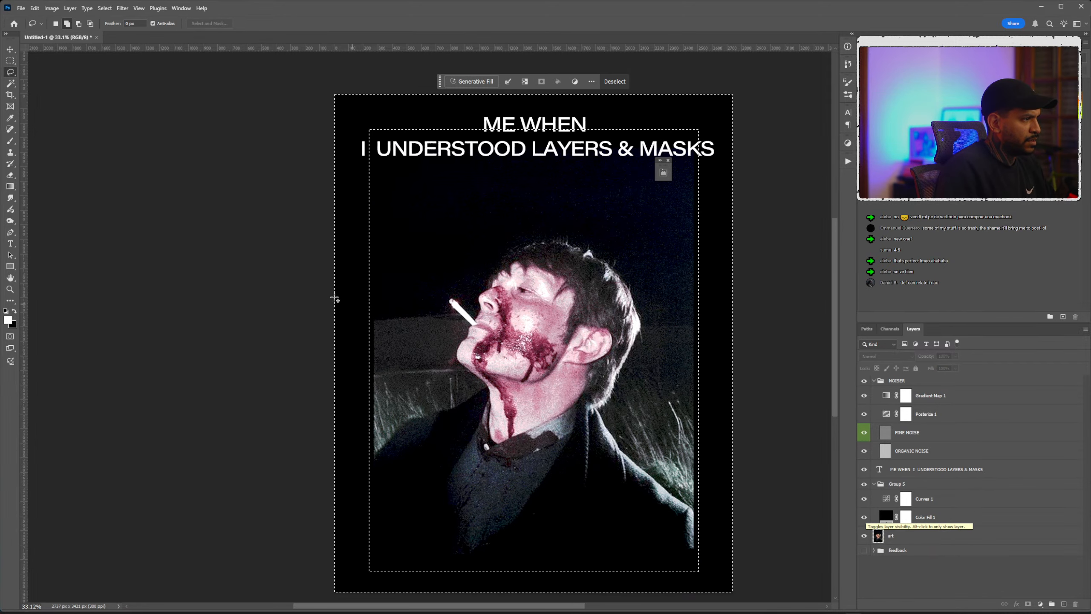
click(10, 62)
click(10, 71)
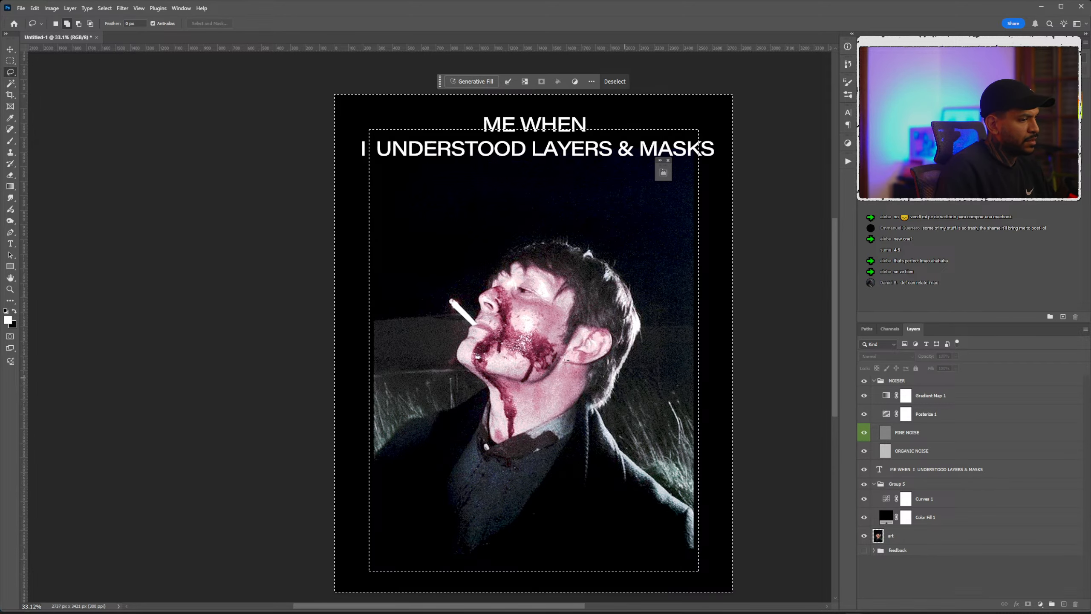
key(ctrl+d)
Make a rectangular marquee selection around the photo, just inside its visible edges.
key(m)
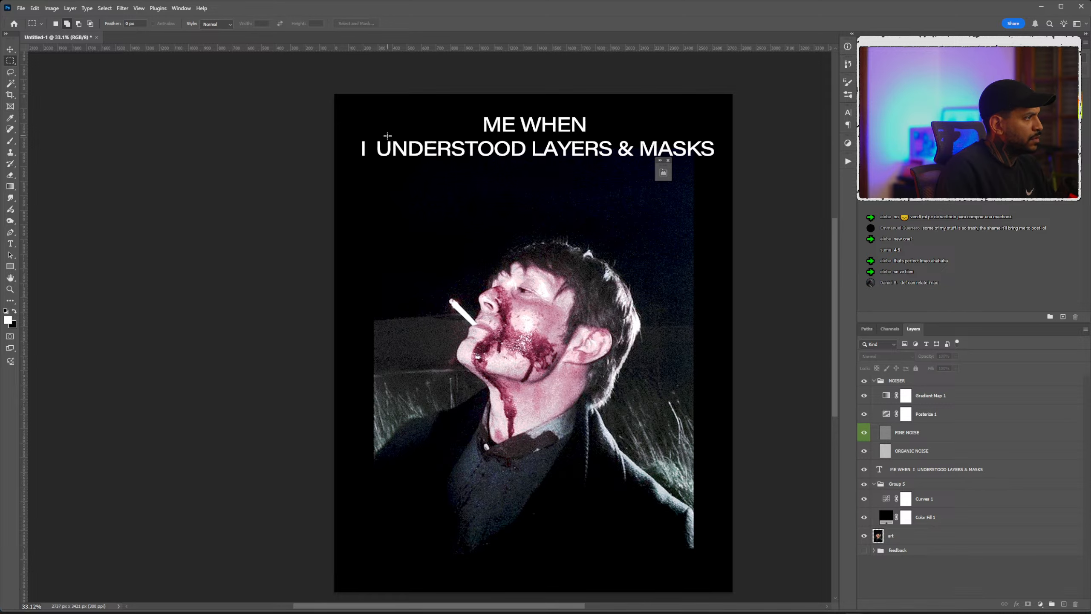
scroll(601, 437, down, 2)
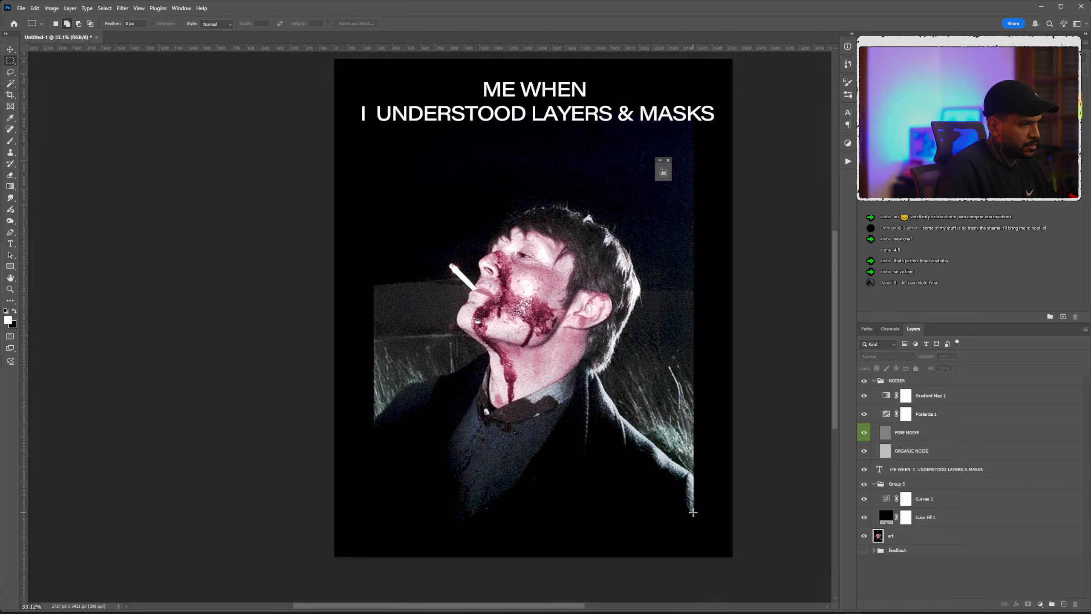
drag(502, 303, 376, 103)
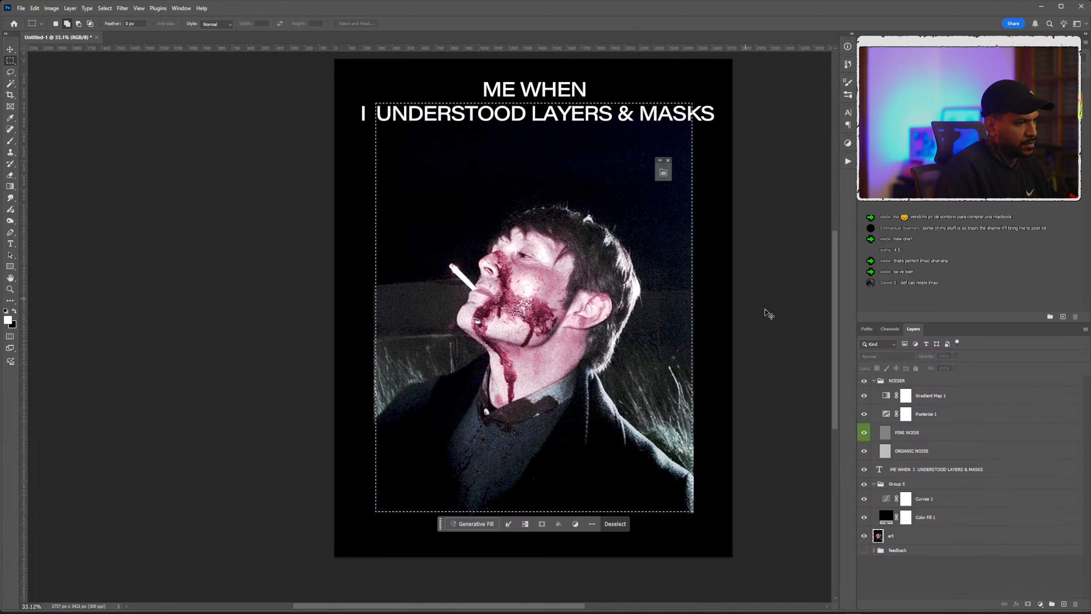
key(ctrl+shift+alt+n)
key(alt+BackSpace)
key(ctrl+z)
key(ctrl+z)
key(ctrl+z)
Copy the selected photo area of the art layer to a new layer and delete the original art layer.
click(915, 535)
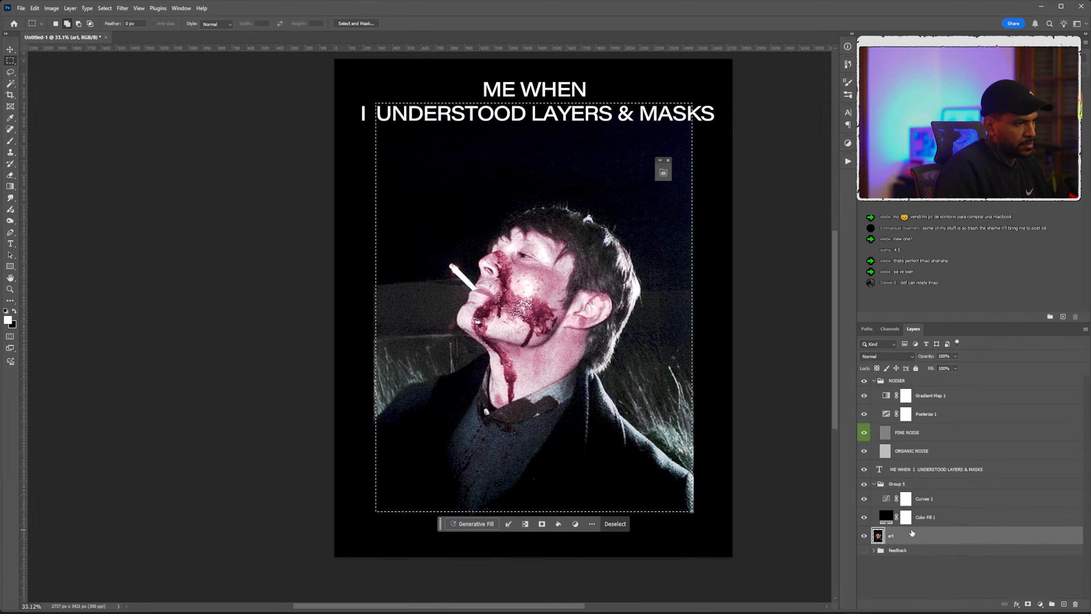
key(ctrl+j)
click(864, 555)
drag(872, 556, 881, 568)
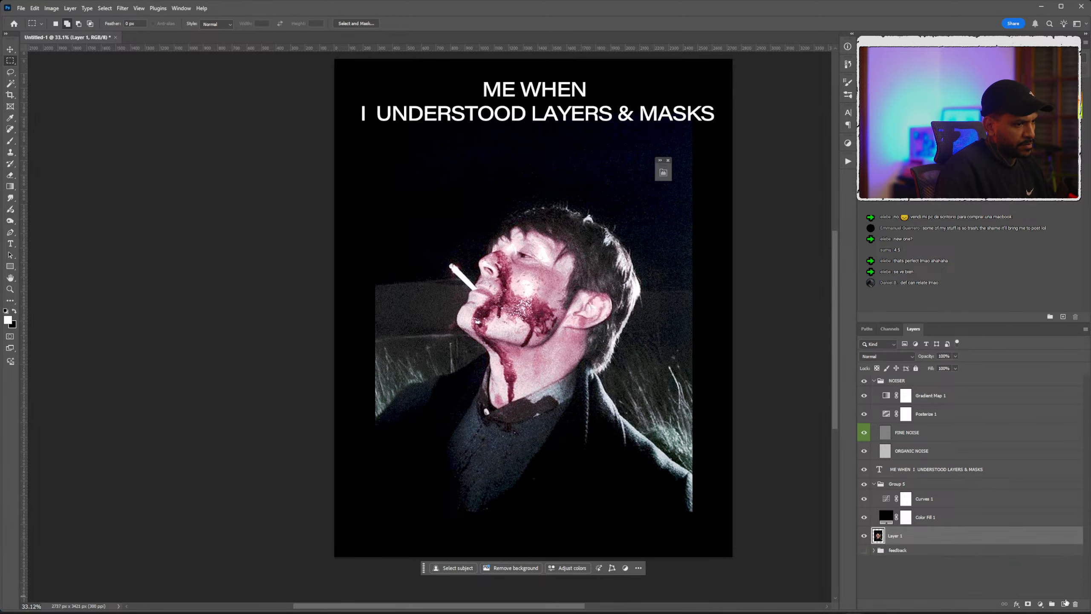
Select everything outside the cropped photo on Layer 1 and extend it with Generative Fill using an empty prompt.
ctrl+click(878, 538)
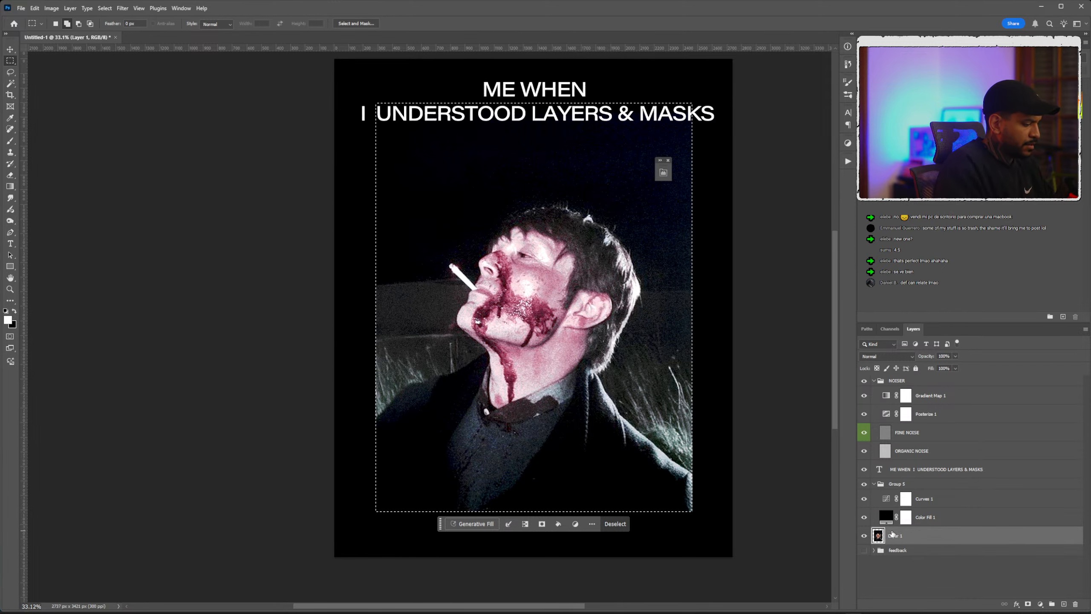
key(ctrl+shift+i)
click(473, 568)
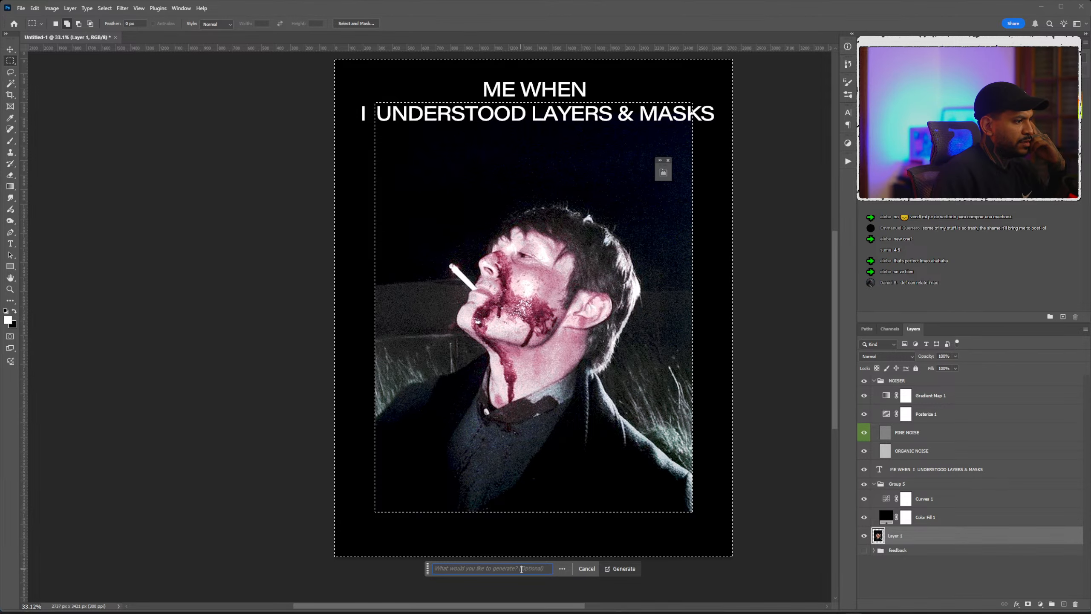
click(620, 568)
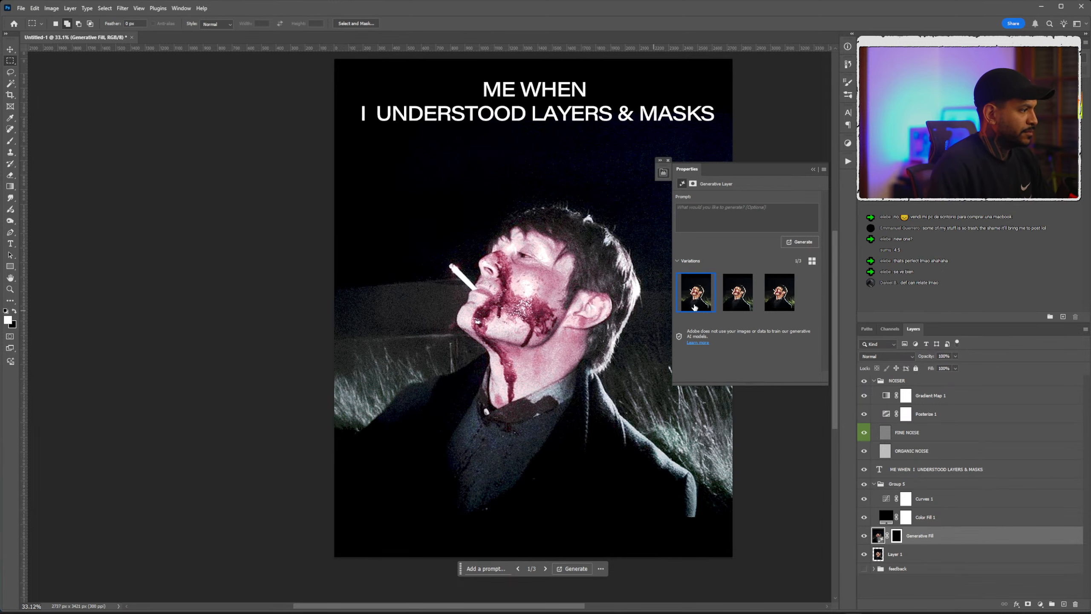
Compare the generated variations and choose the third one for the extended background.
click(738, 292)
click(779, 292)
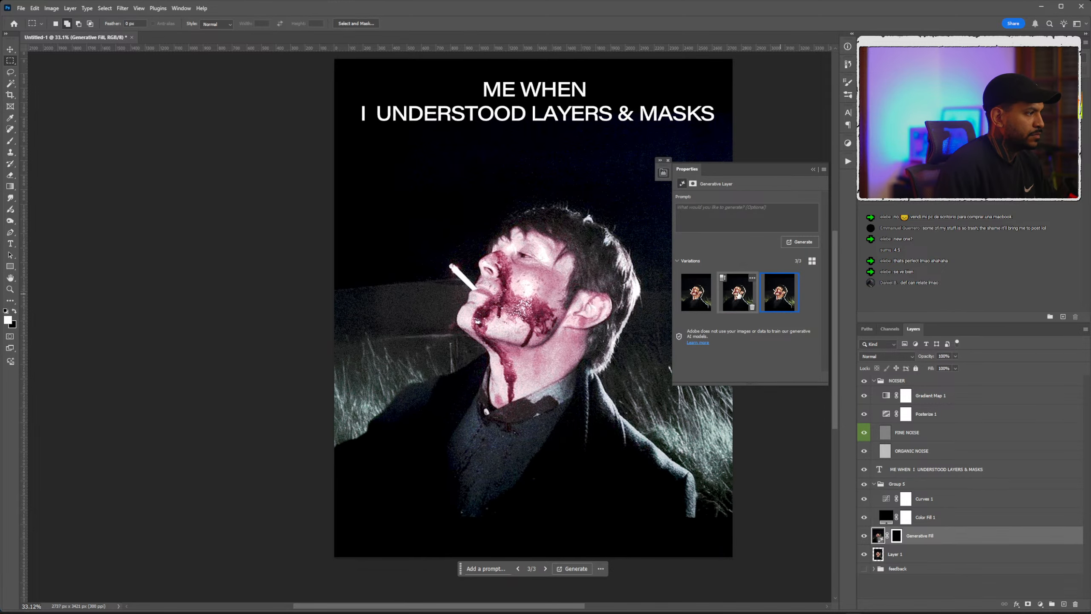
click(812, 169)
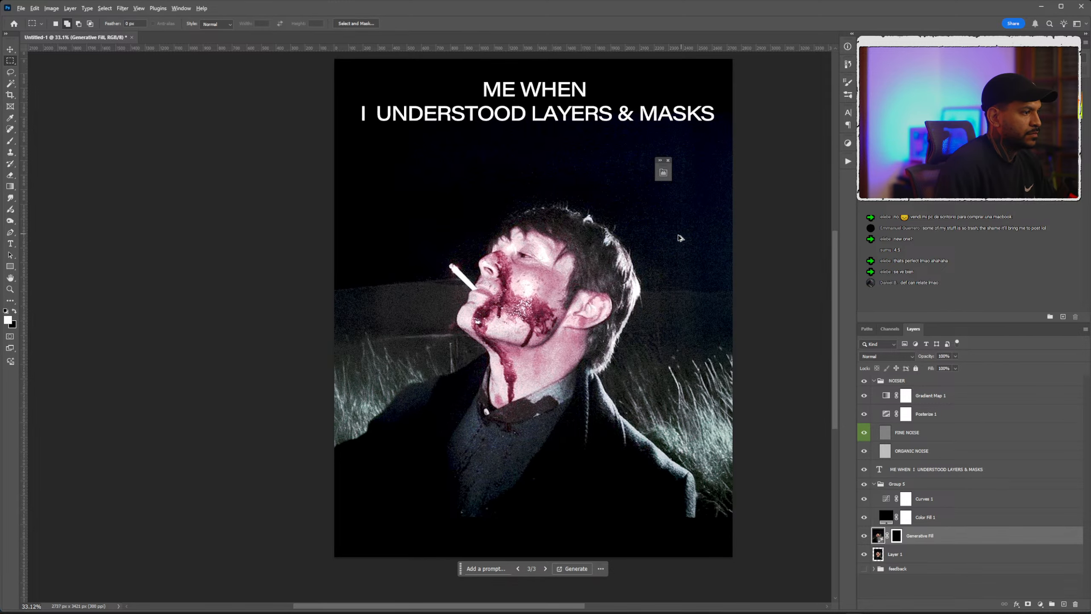
Rasterize the Generative Fill layer and Layer 1 together.
scroll(622, 383, down, 2)
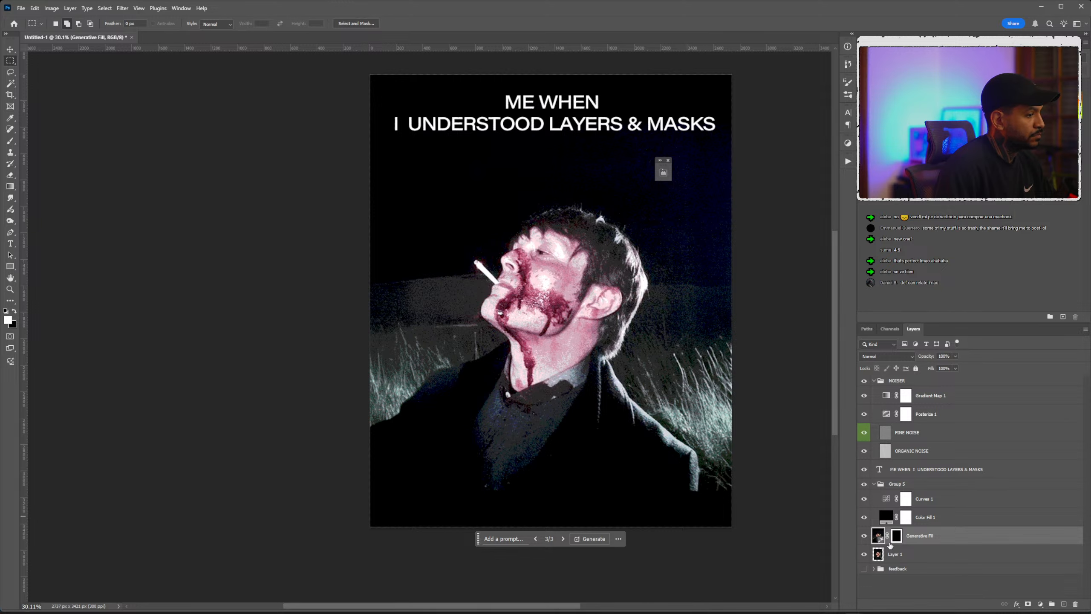
click(913, 556)
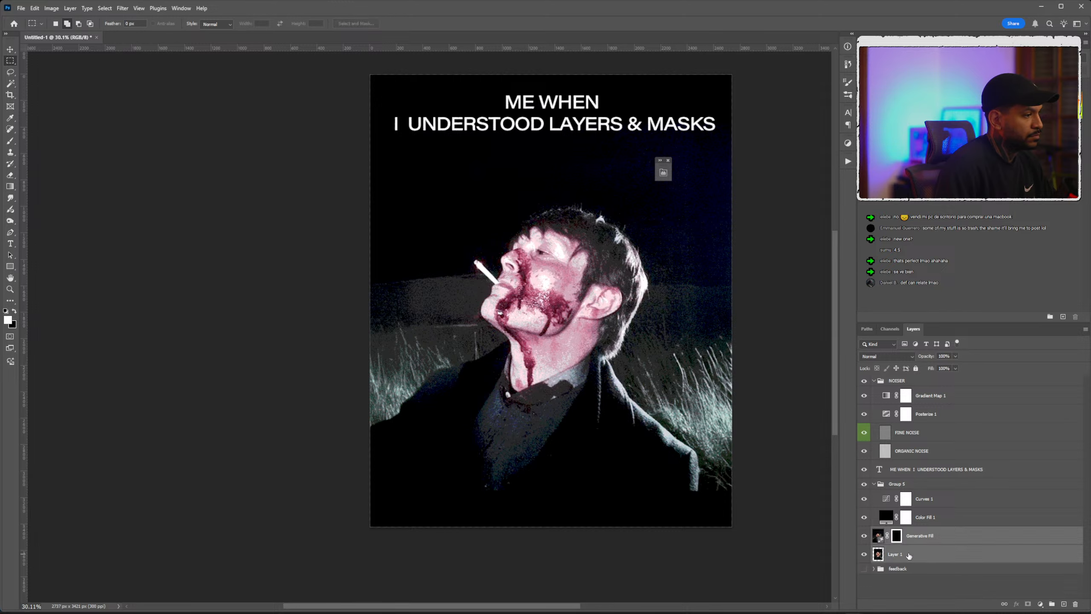
click(910, 541)
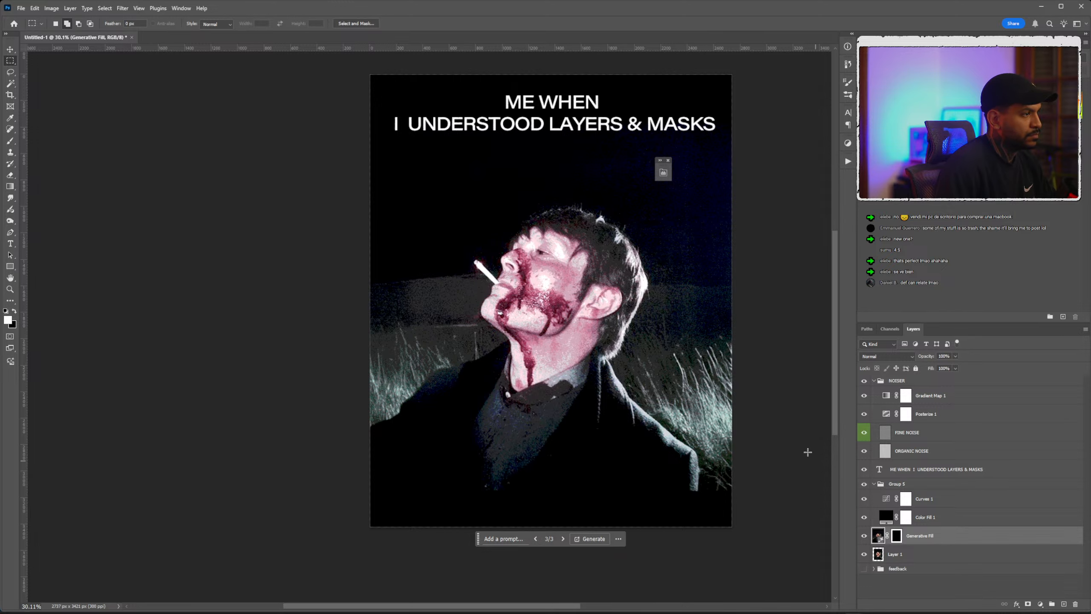
shift+click(918, 554)
right_click(917, 554)
click(947, 533)
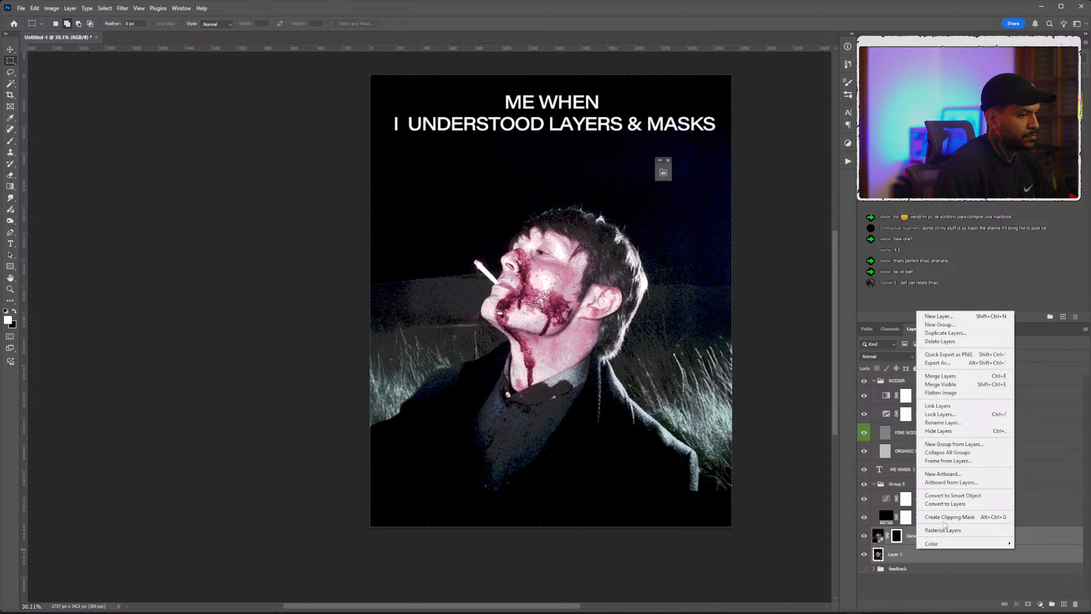
scroll(588, 347, down, 1)
scroll(61, 97, up, 1)
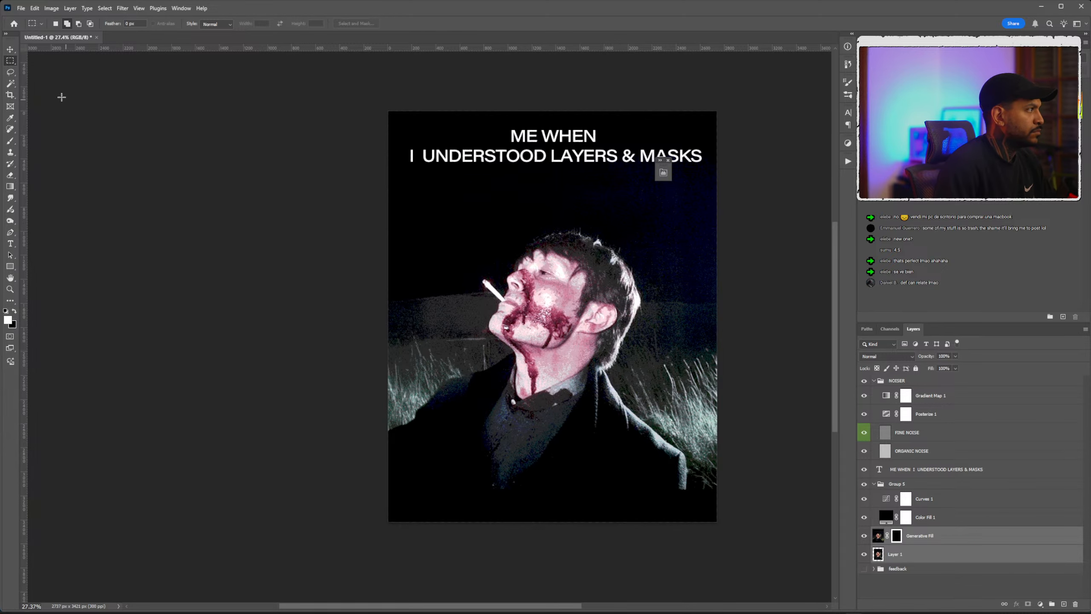
click(8, 73)
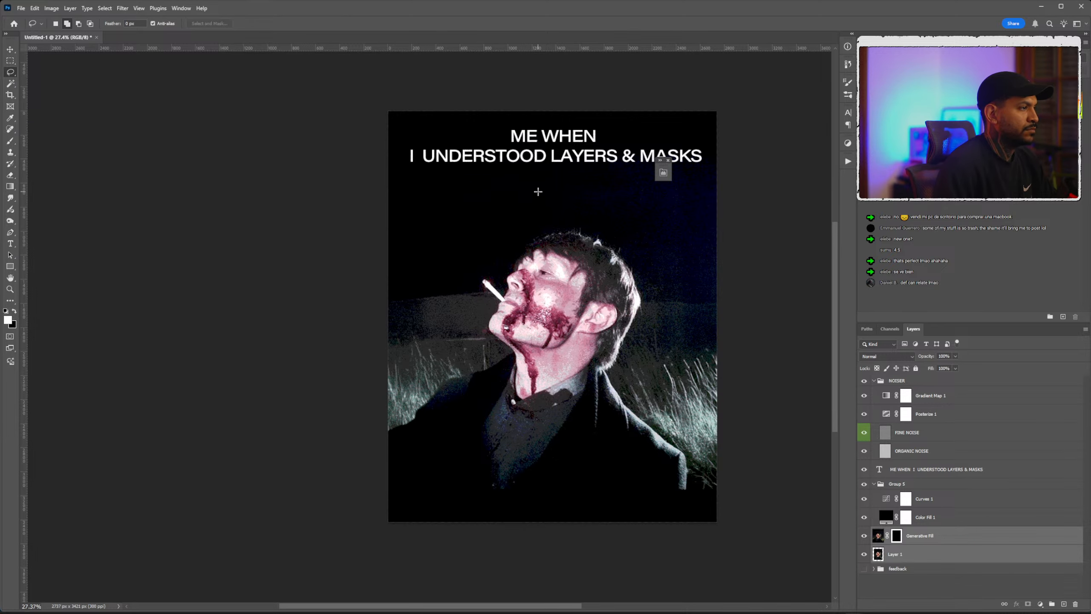
key(ctrl+t)
scroll(536, 190, up, 1)
scroll(542, 190, down, 1)
scroll(554, 179, right, 2)
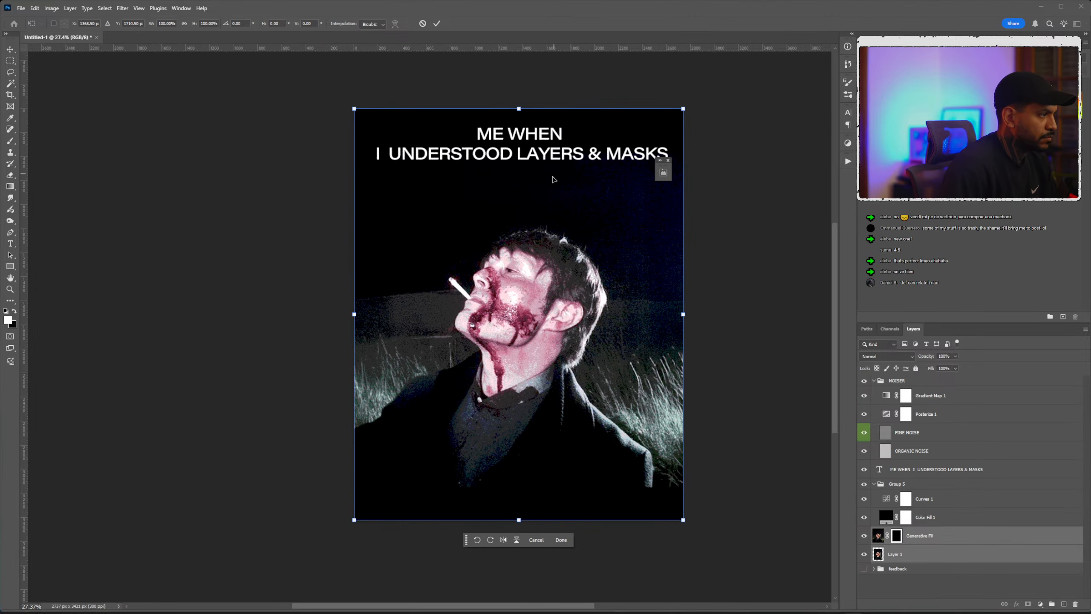
key(Escape)
scroll(519, 278, up, 2)
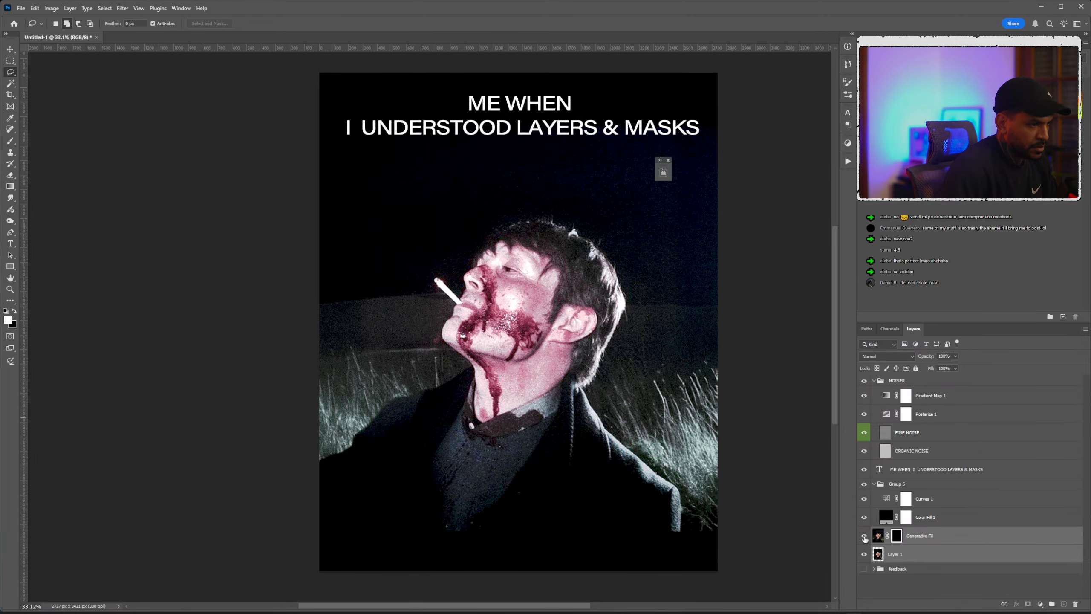
Merge the Generative Fill layer and Layer 1 into a single layer.
click(884, 541)
right_click(924, 544)
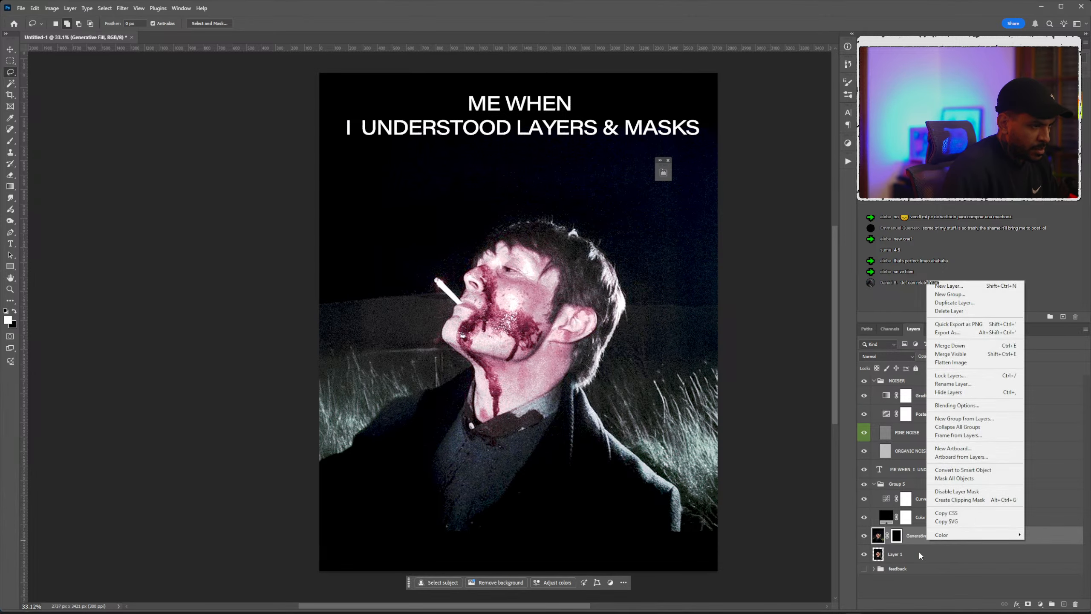
click(919, 551)
shift+click(929, 538)
right_click(929, 538)
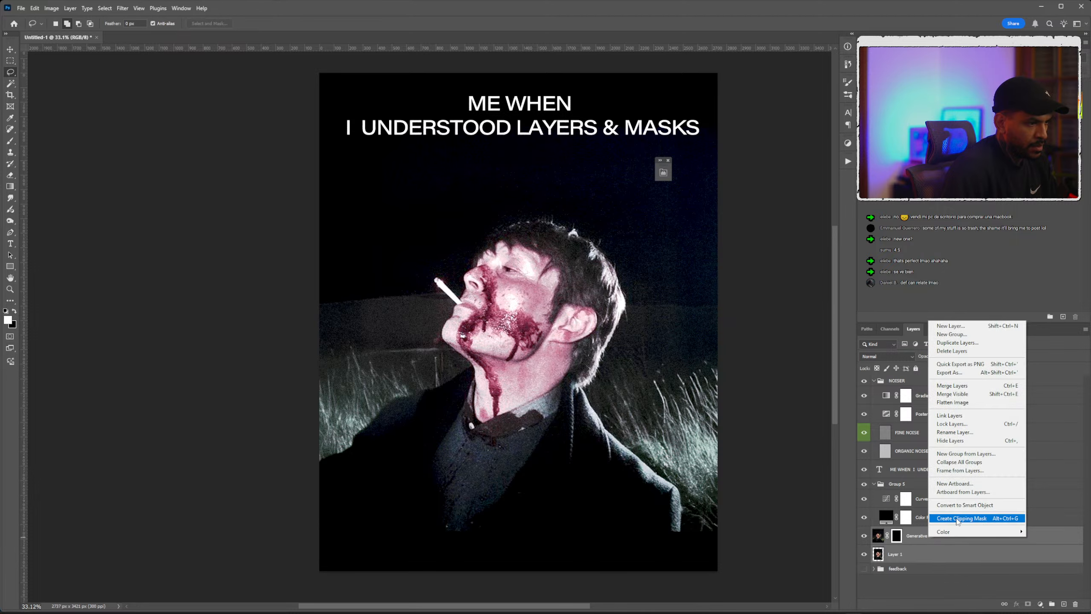
click(959, 386)
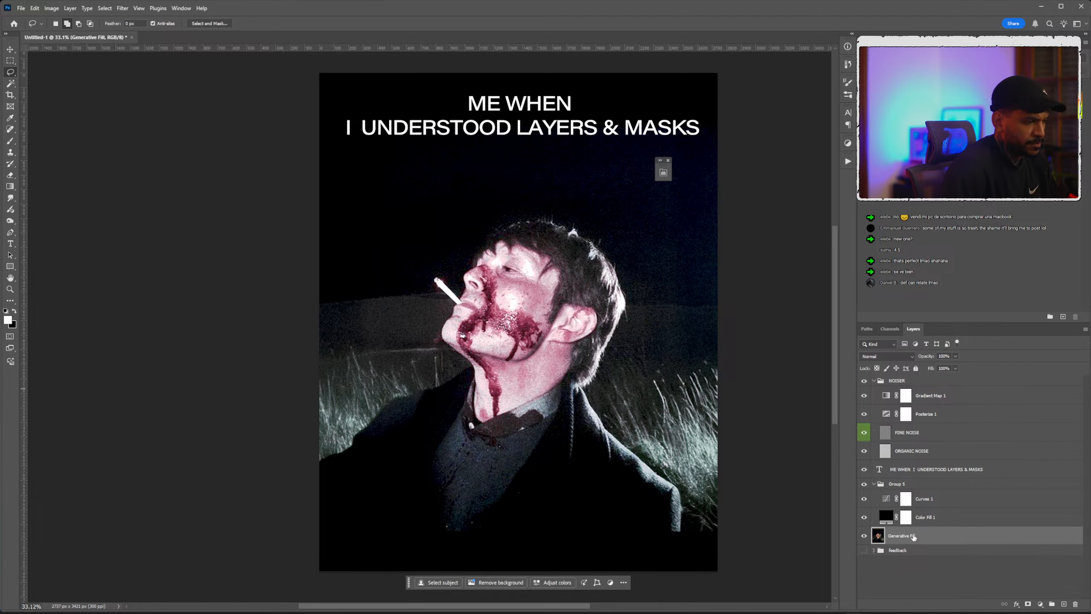
key(ctrl+j)
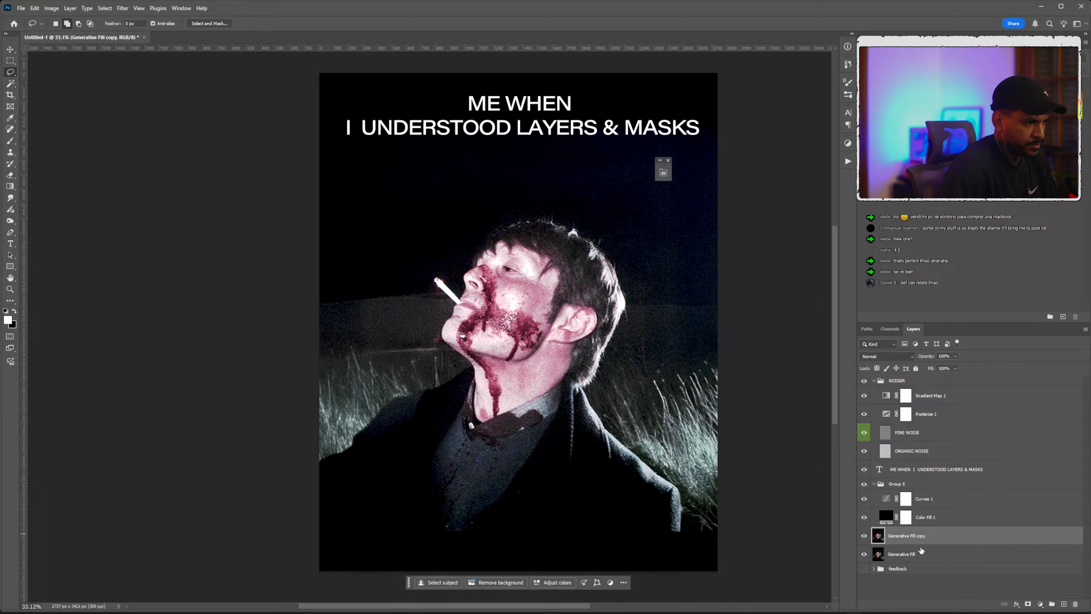
shift+click(921, 551)
right_click(921, 550)
click(945, 380)
Convert the merged Generative Fill layer to a smart object and place a duplicate in Group 5 between Curves 1 and Color Fill 1.
right_click(921, 536)
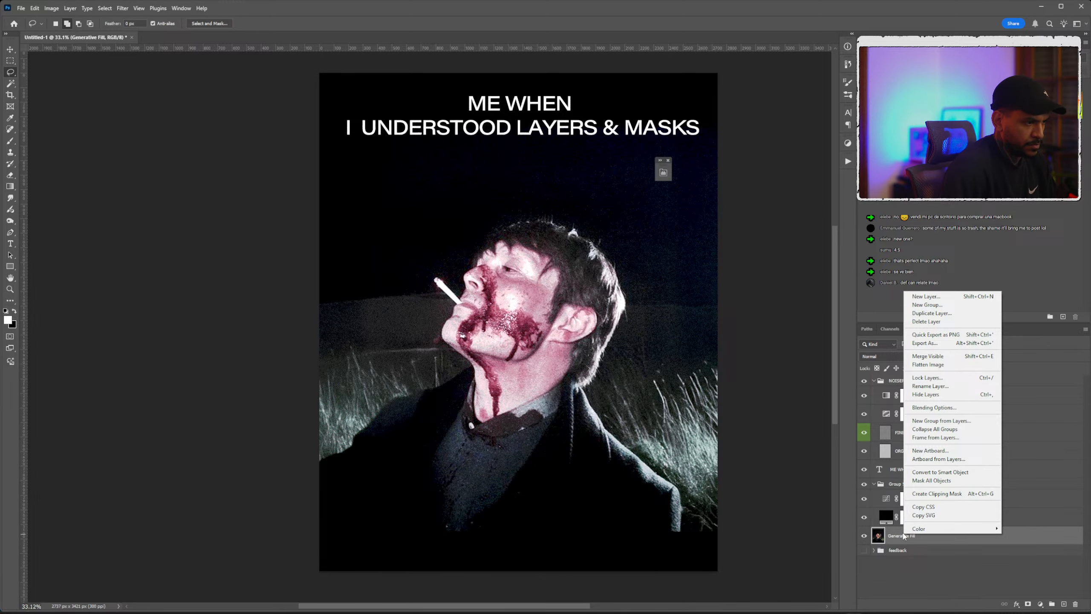
click(940, 472)
alt+drag(913, 540, 920, 516)
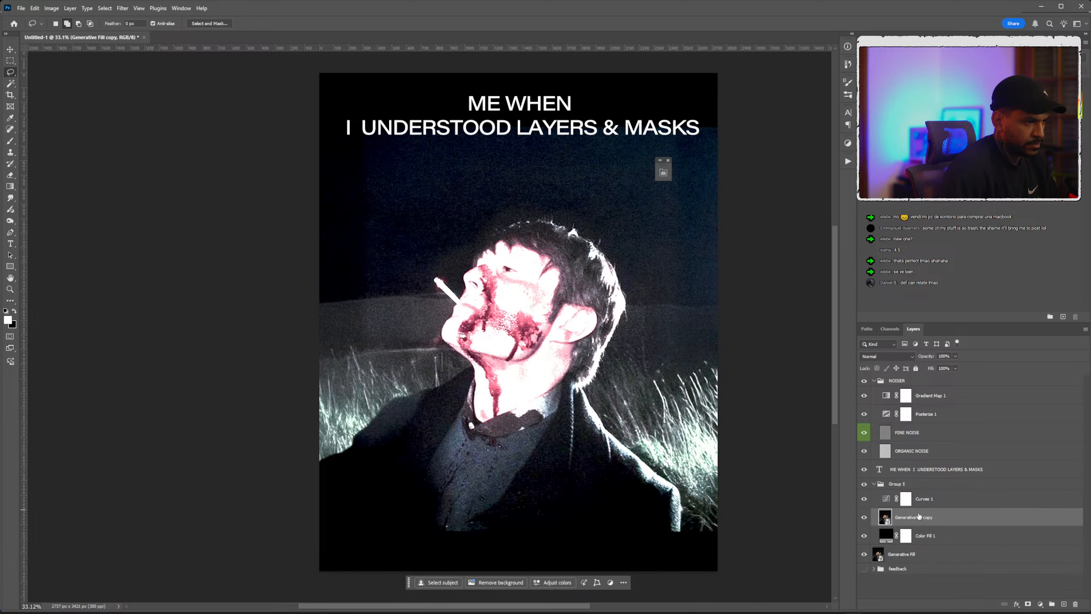
Apply a Gaussian Blur of about 101 pixels to the Generative Fill copy in Group 5.
click(122, 8)
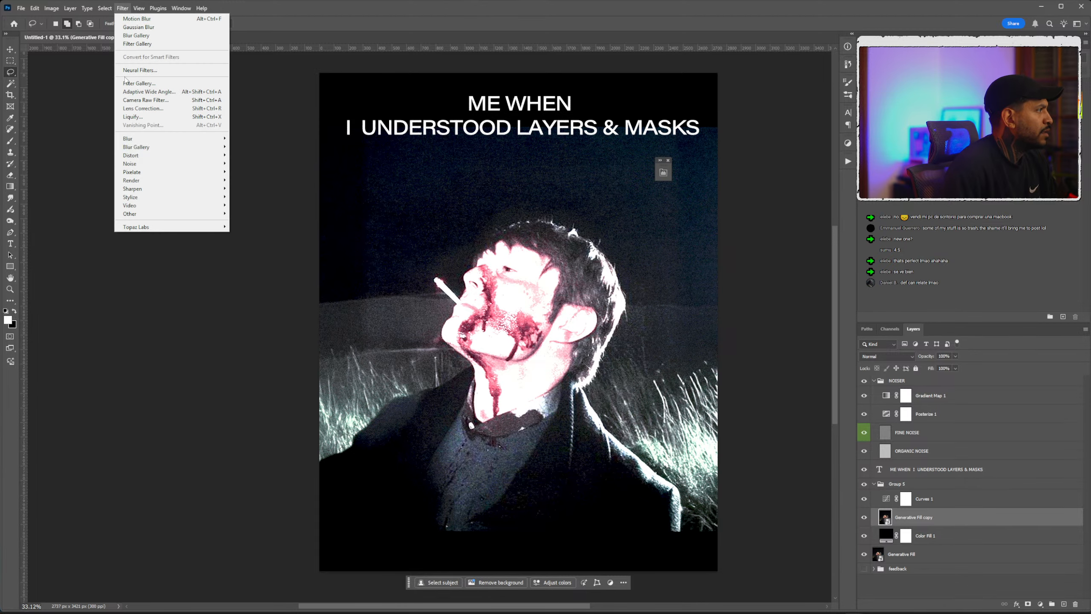
mouse_move(132, 142)
click(252, 173)
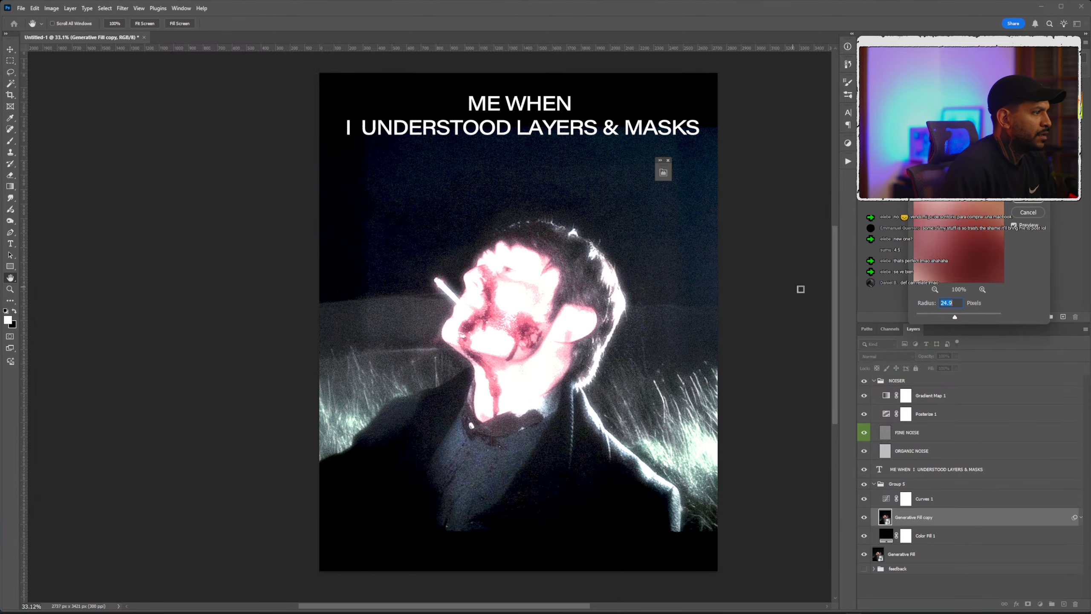
drag(966, 323, 968, 316)
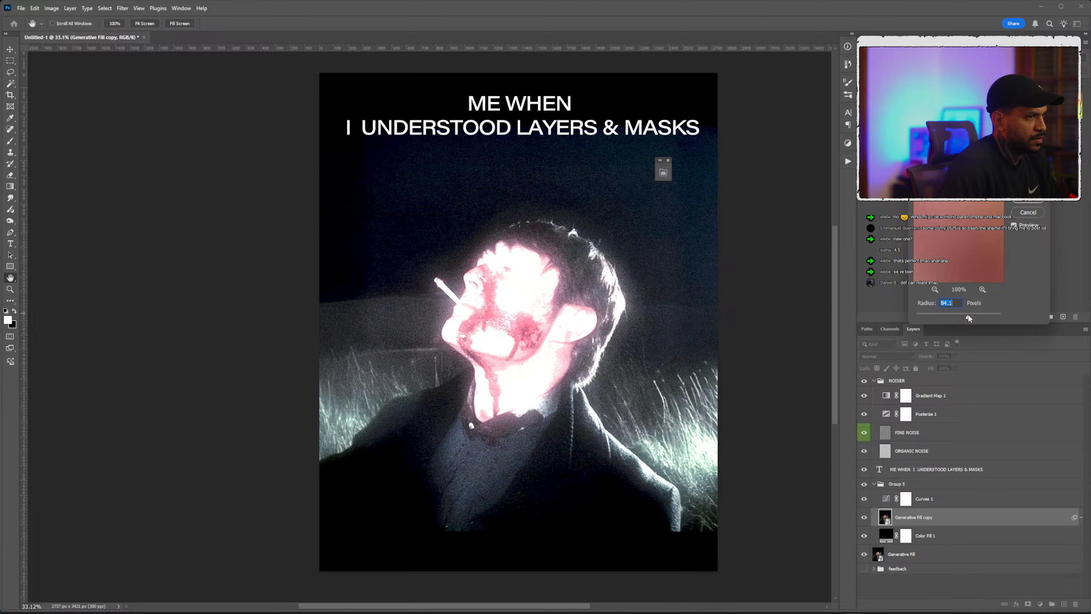
click(1013, 202)
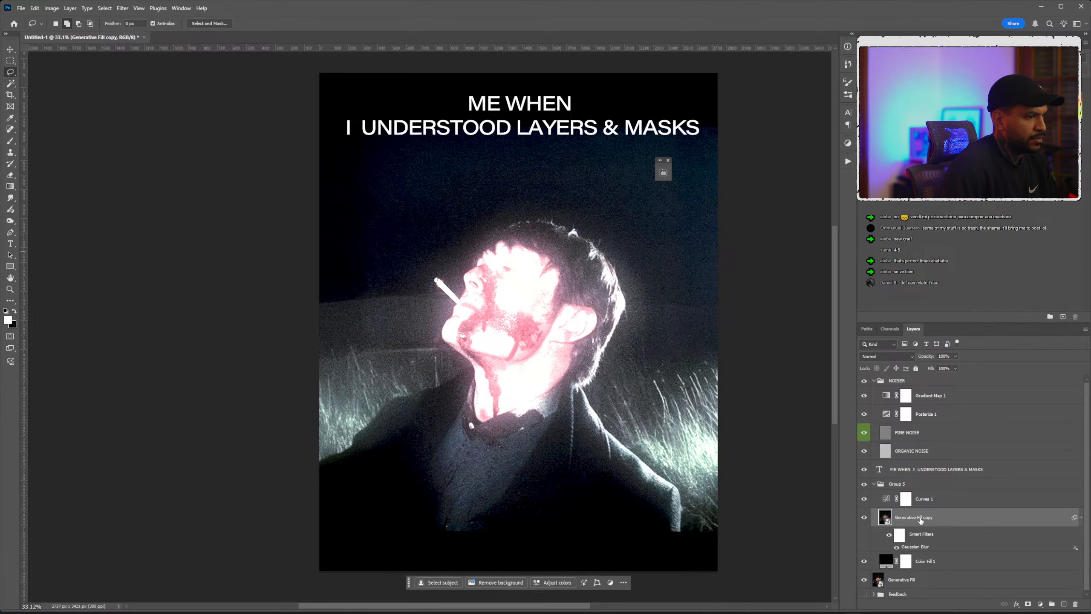
Darken the blurred copy with a Curves adjustment, lowering the RGB curve at input 174 to output 129.
click(52, 8)
mouse_move(99, 33)
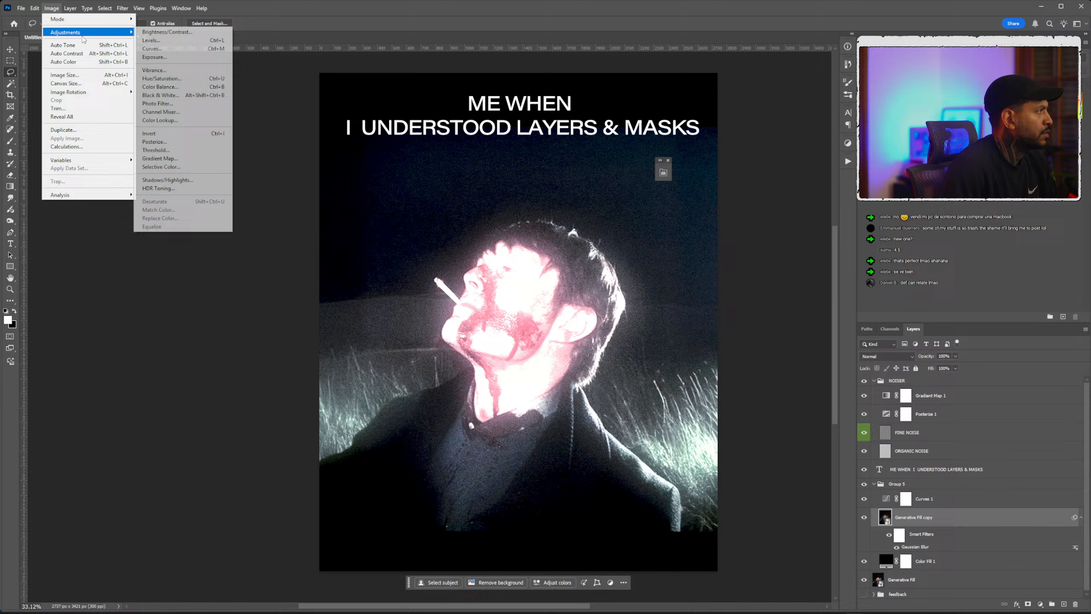
click(158, 50)
drag(769, 128, 928, 137)
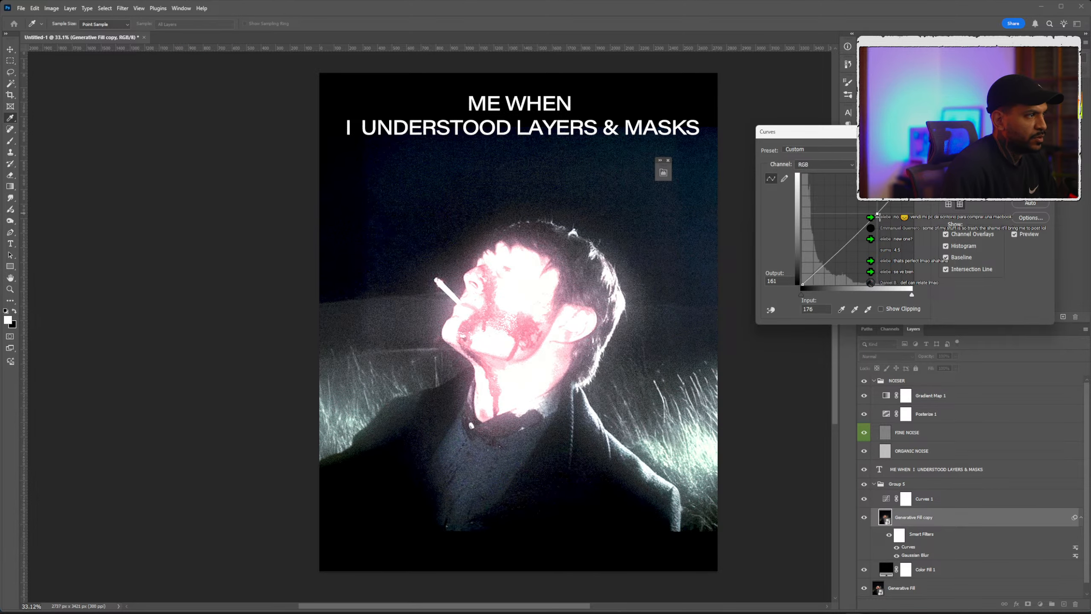
mouse_move(878, 216)
mouse_down()
mouse_move(890, 232)
mouse_move(897, 223)
mouse_move(882, 207)
mouse_move(880, 225)
mouse_move(860, 185)
mouse_move(887, 207)
mouse_move(878, 192)
mouse_move(885, 233)
mouse_move(897, 202)
mouse_move(877, 228)
mouse_up()
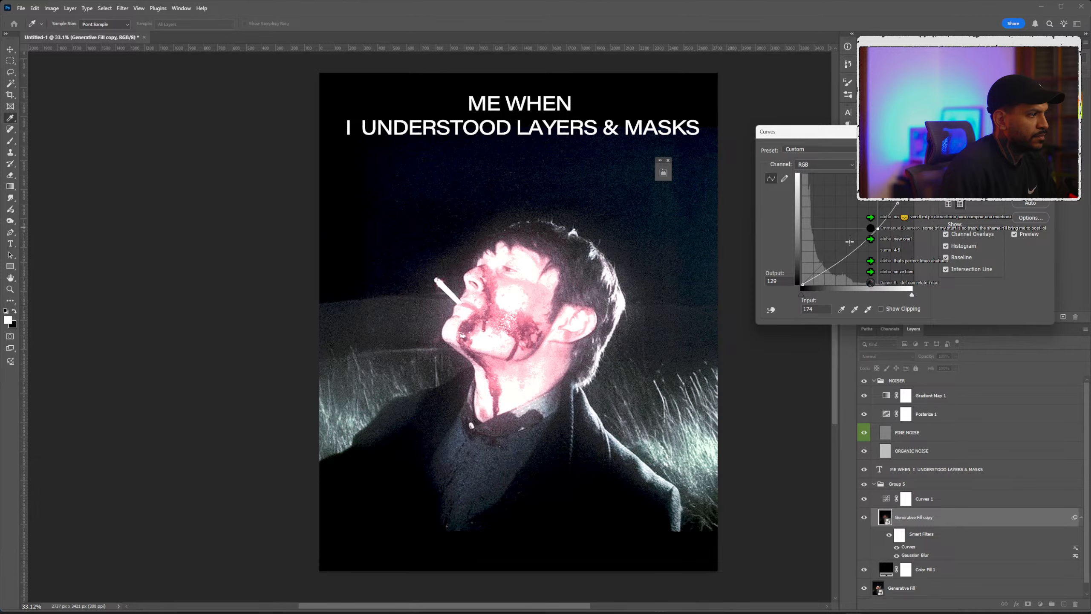
scroll(634, 284, down, 2)
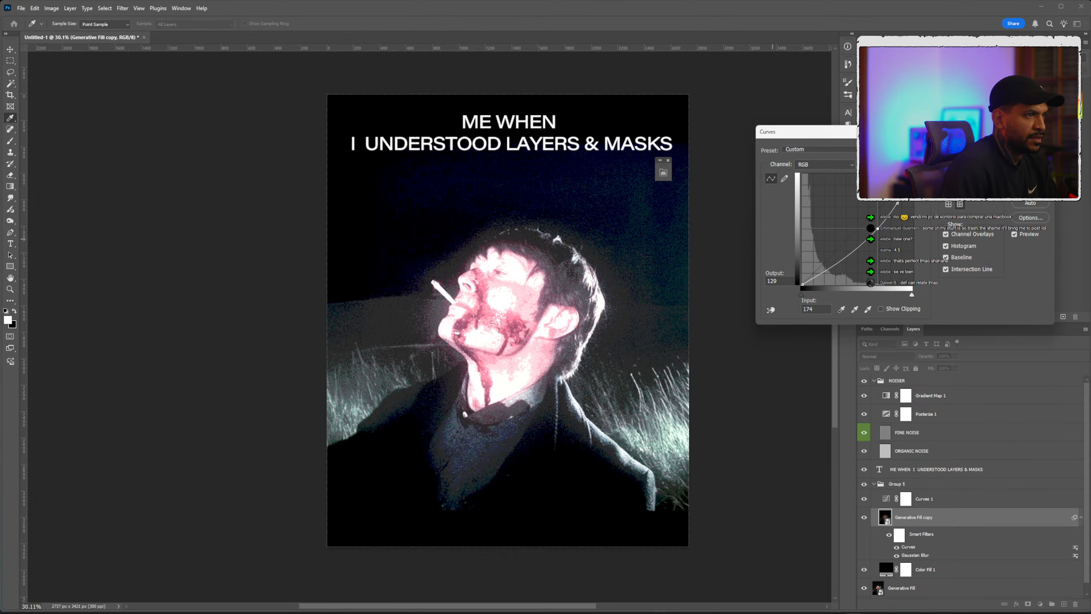
key(Return)
click(865, 500)
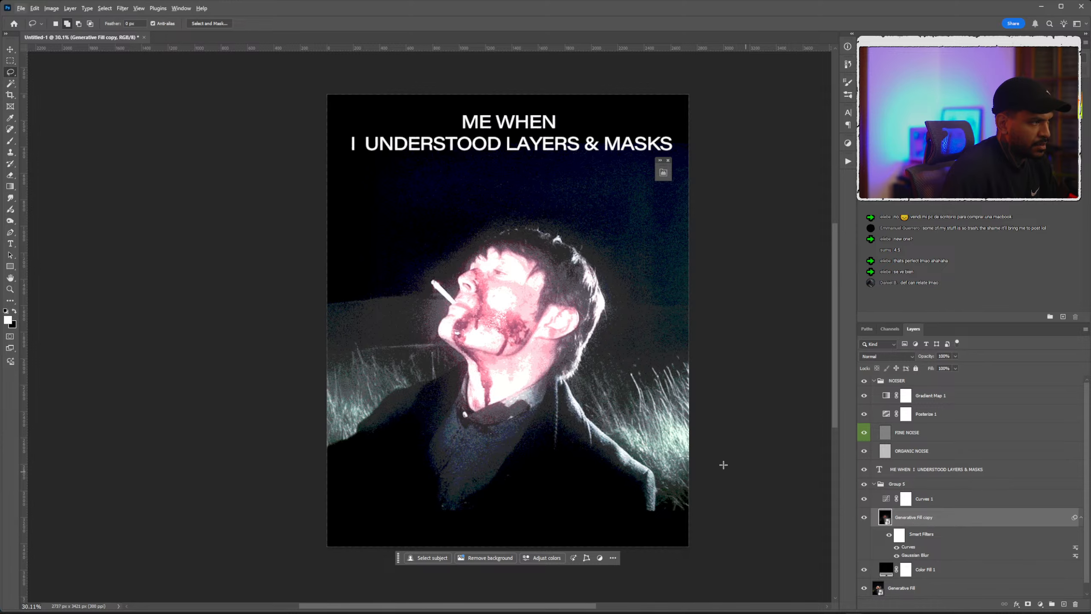
Duplicate the blurred Generative Fill copy and delete the smart filters from the duplicate.
scroll(594, 401, down, 2)
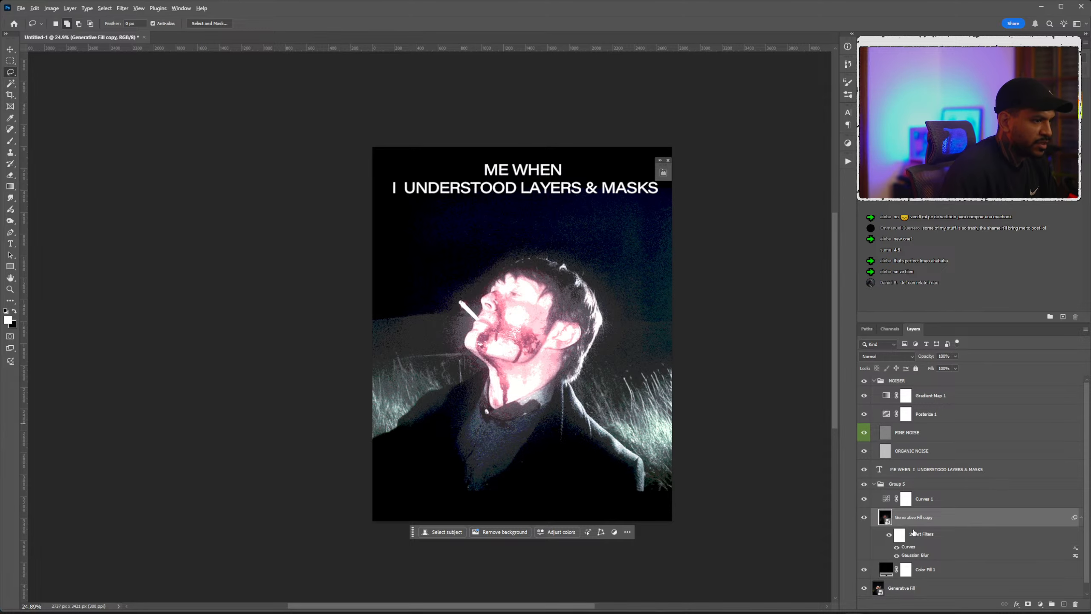
key(ctrl+j)
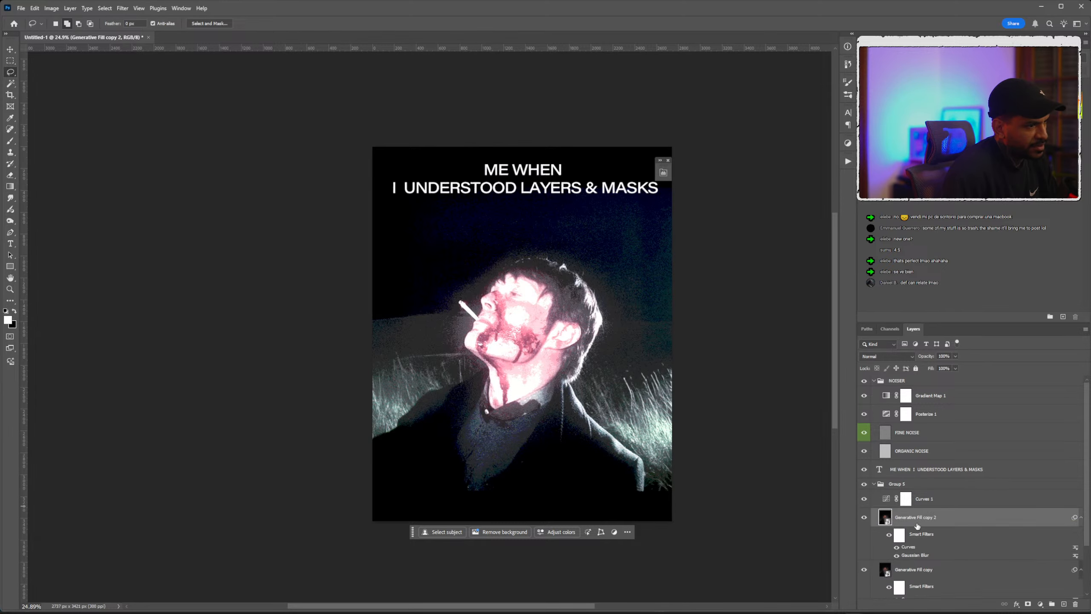
scroll(910, 534, down, 1)
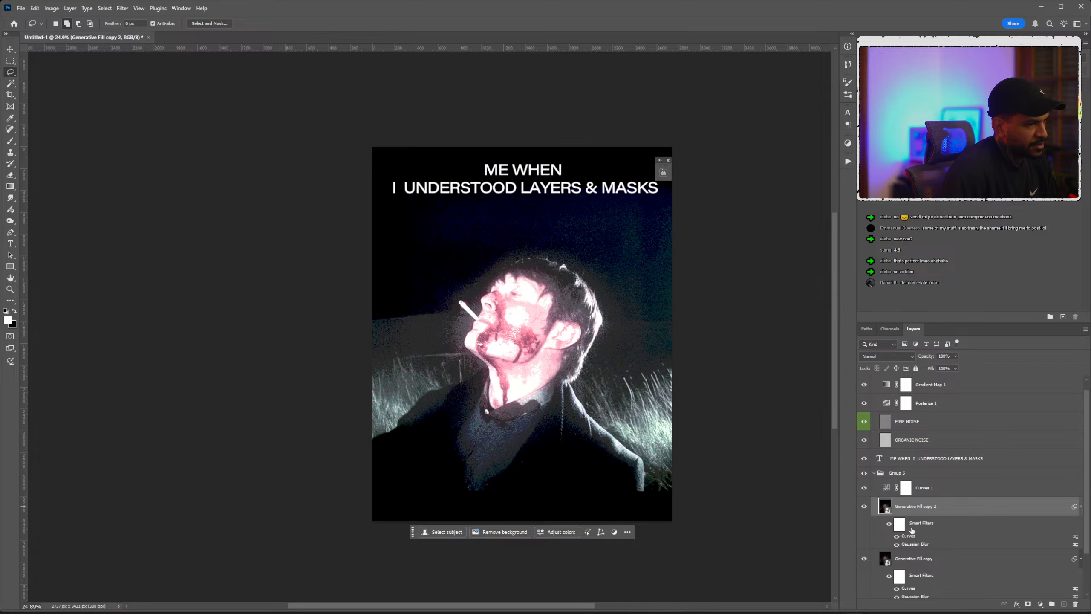
drag(1068, 596, 1074, 603)
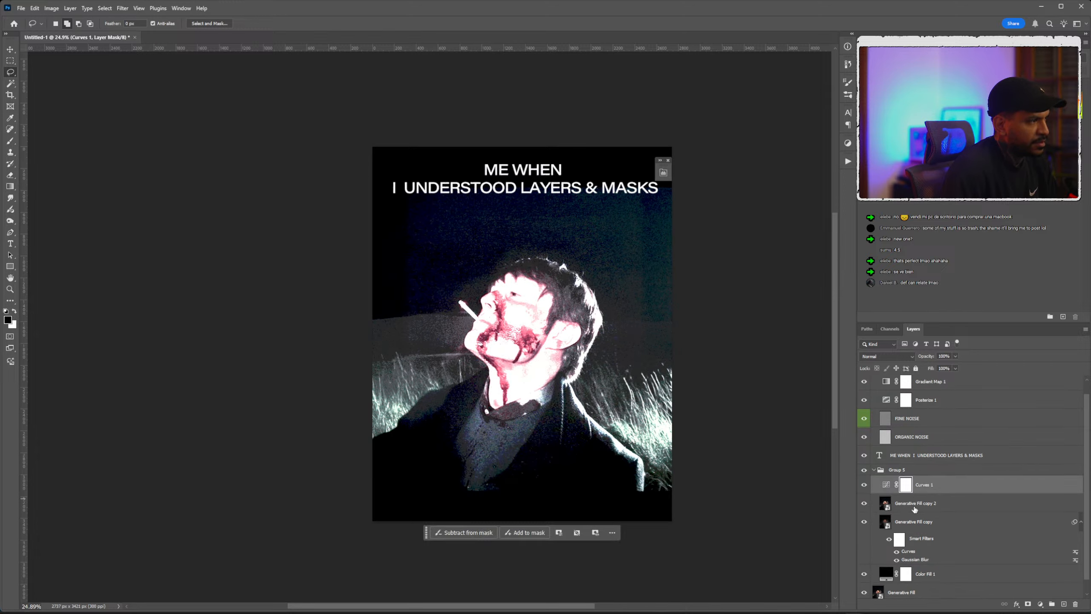
Apply a Black & White adjustment to Generative Fill copy 2 with Reds -200, Yellows -200, Greens -181, Cyans -177 and Blues -200.
click(124, 8)
mouse_move(145, 139)
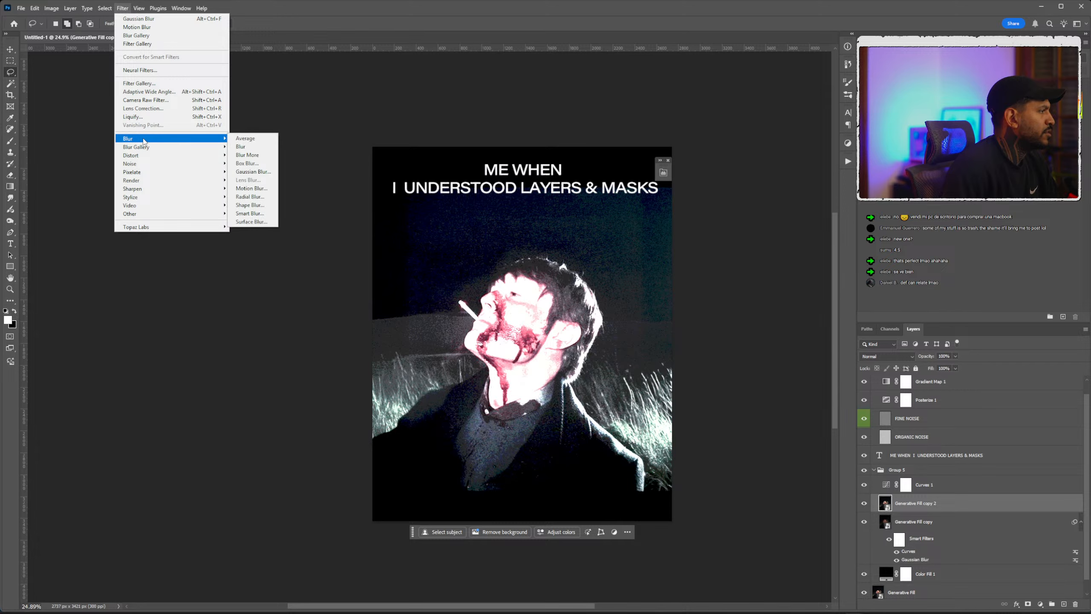
mouse_move(51, 9)
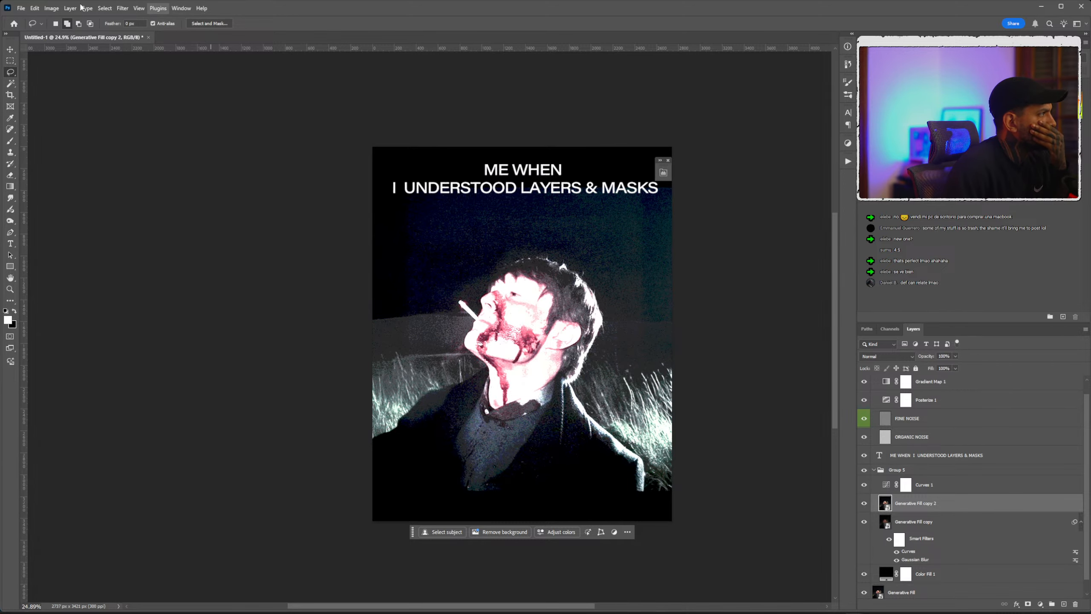
mouse_move(69, 33)
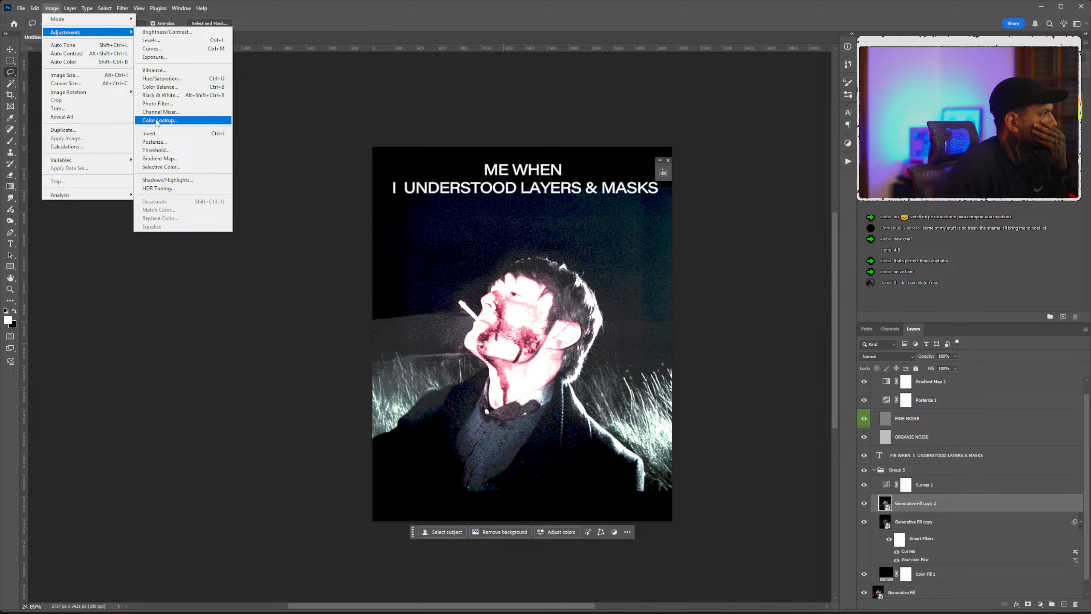
click(158, 96)
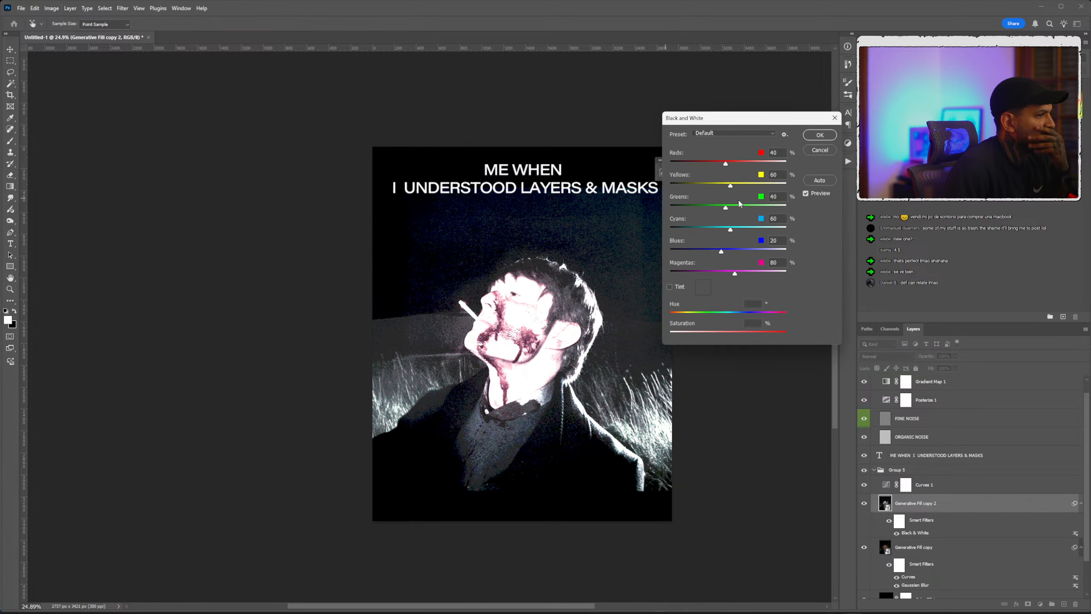
drag(726, 163, 669, 164)
drag(731, 186, 668, 187)
drag(725, 208, 674, 207)
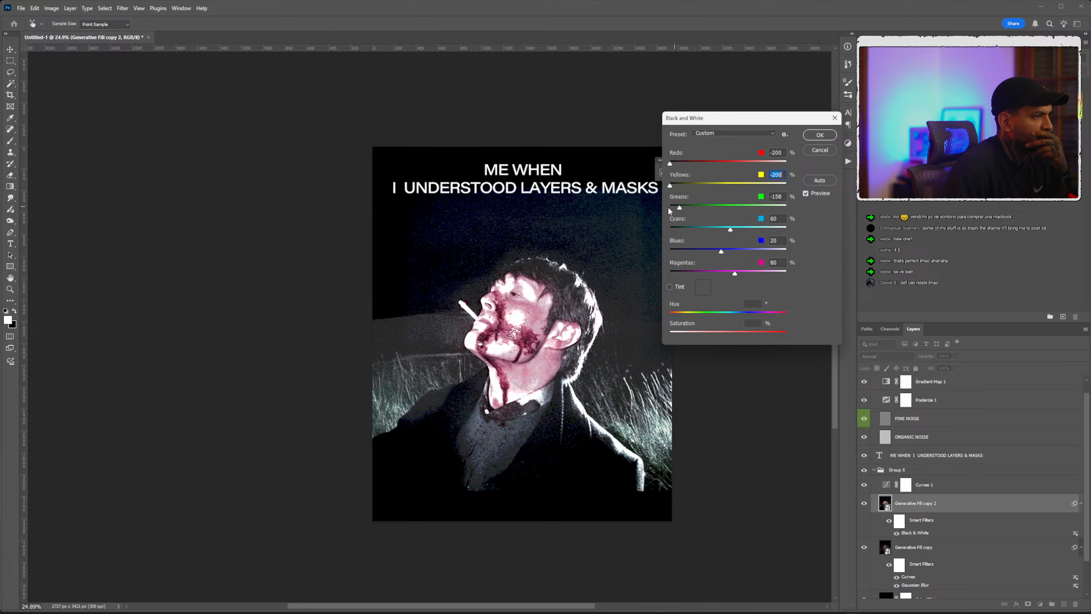
drag(730, 230, 664, 253)
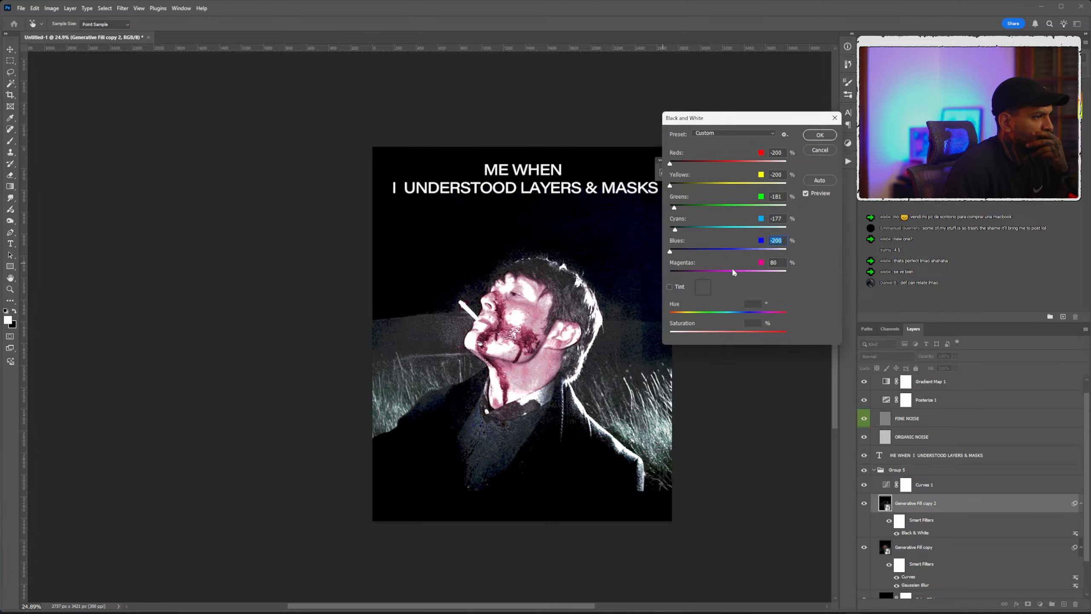
click(815, 136)
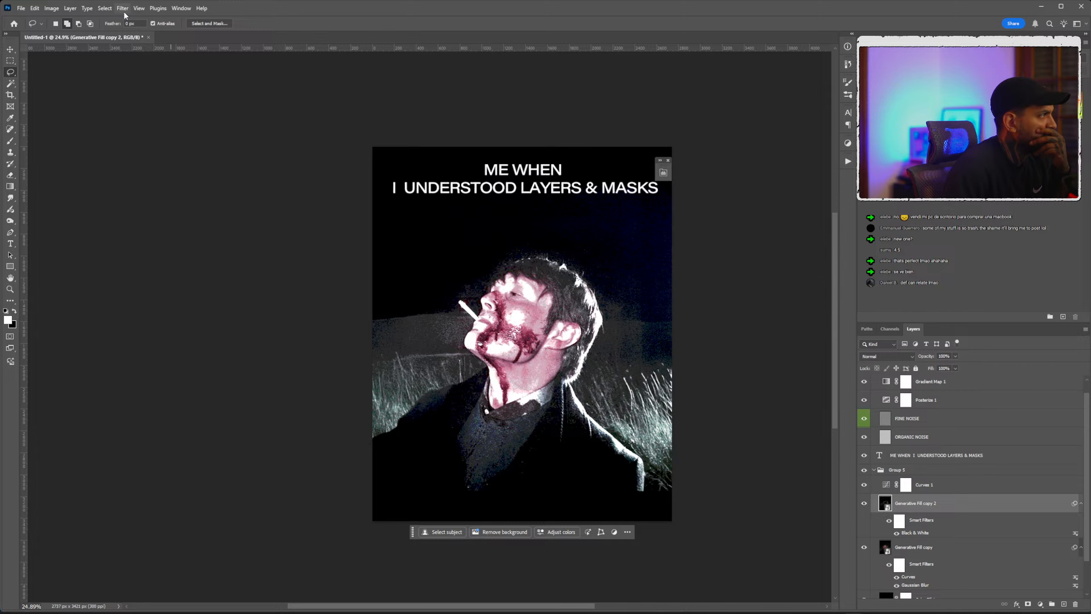
click(123, 8)
click(253, 172)
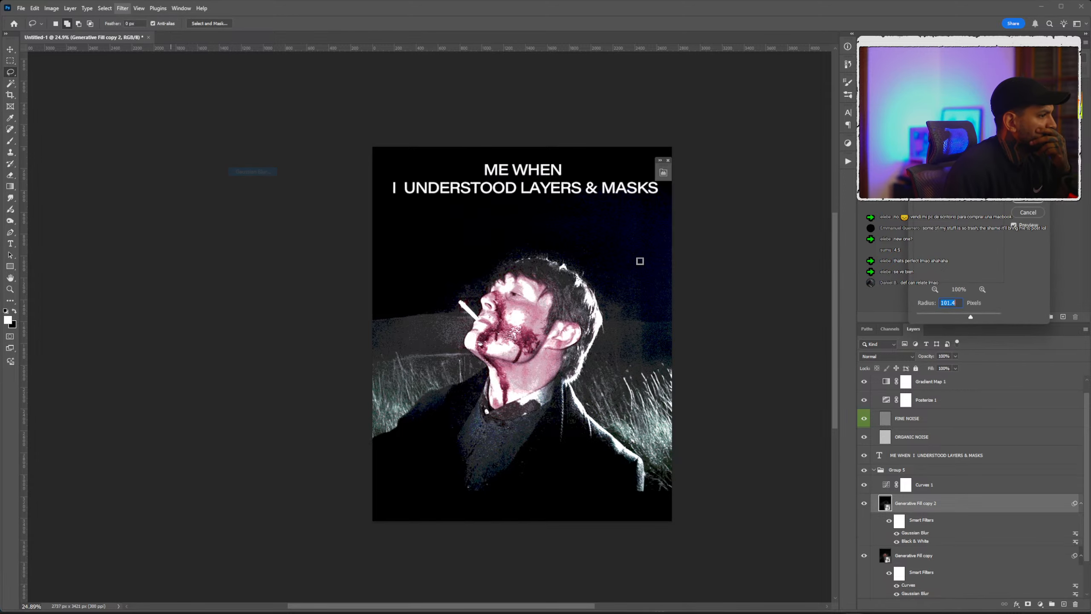
drag(971, 317, 944, 318)
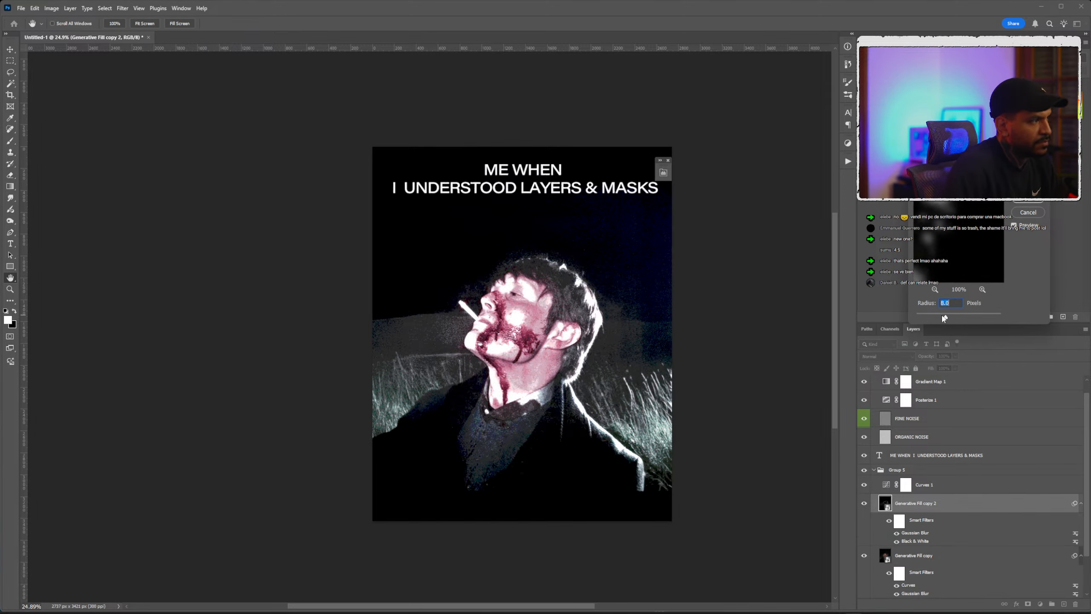
click(1028, 199)
Set the blending mode of Group 5 to Normal.
click(902, 469)
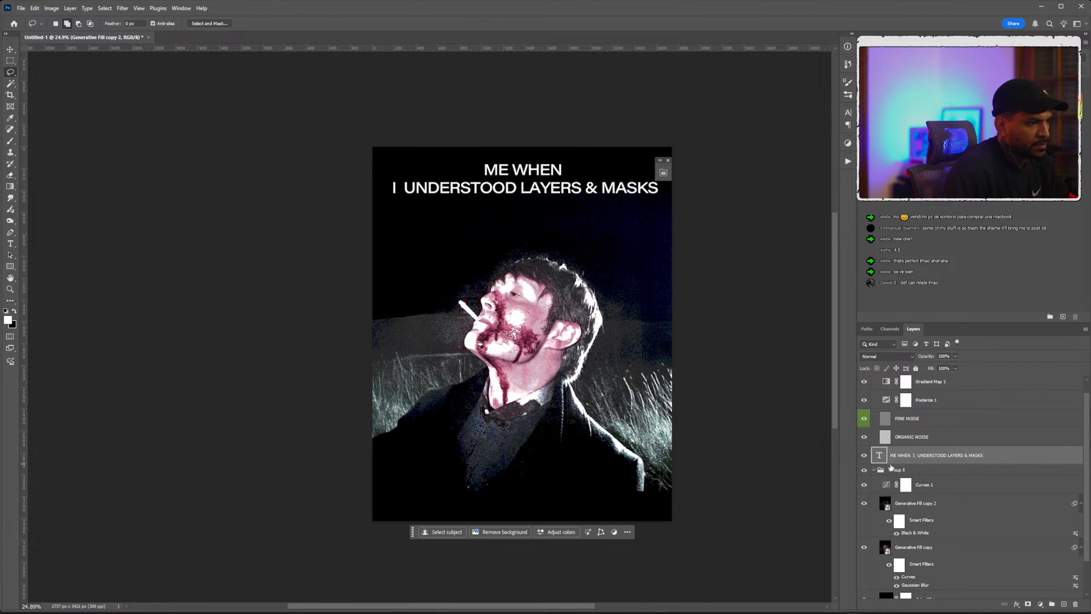
click(885, 356)
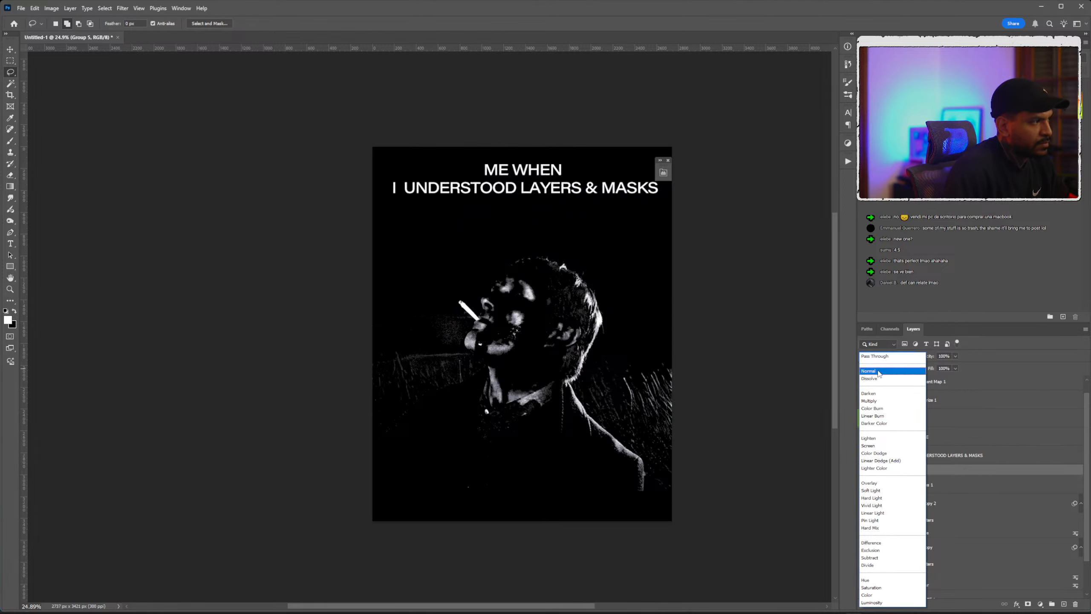
click(878, 372)
Apply a Gaussian Blur of about 3.8 pixels to Generative Fill copy 2.
click(908, 507)
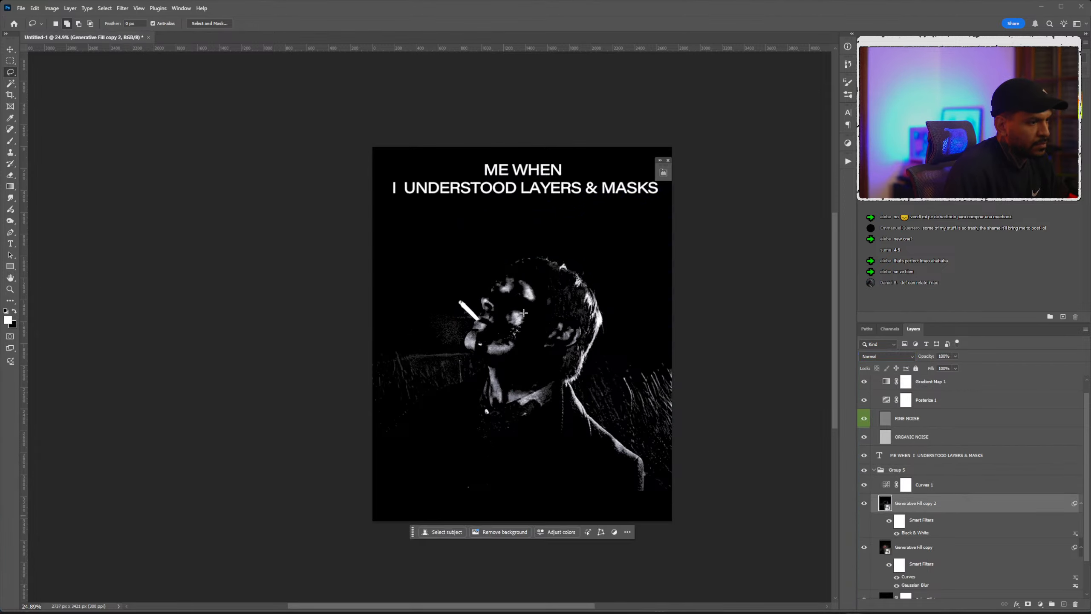
click(122, 8)
mouse_move(176, 139)
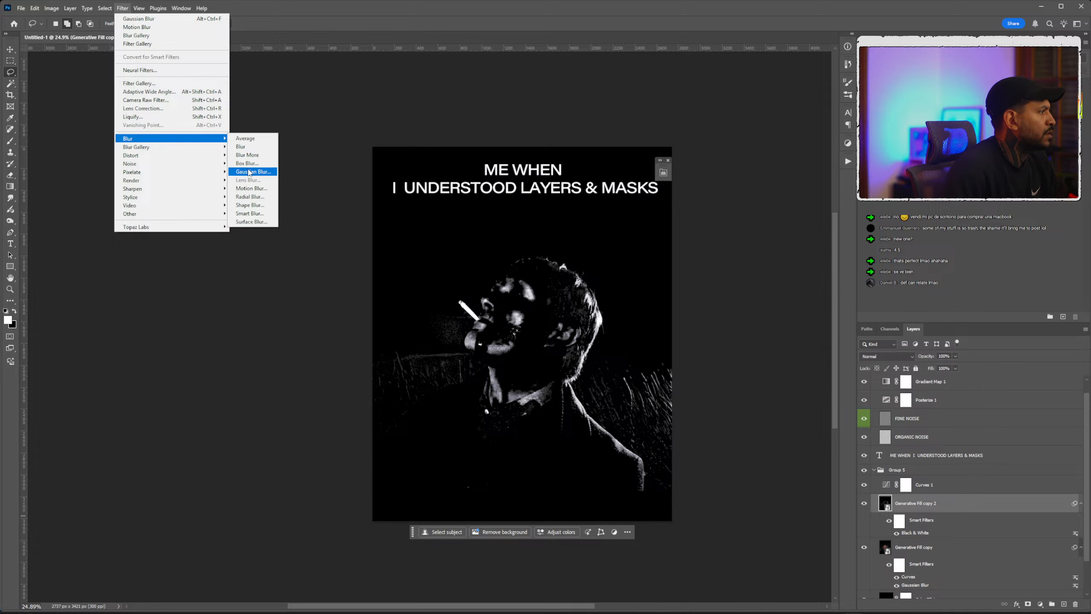
click(254, 172)
drag(970, 317, 934, 316)
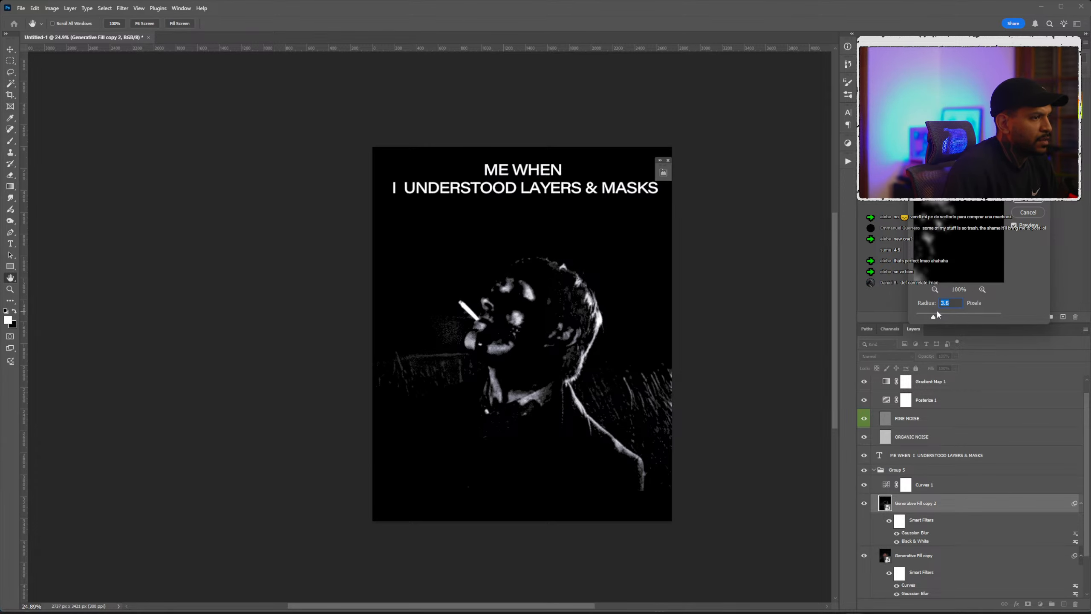
click(1028, 202)
Apply a Motion Blur to Generative Fill copy 2 with an angle of 45° and a distance of 141 pixels.
key(l)
scroll(508, 346, up, 2)
scroll(508, 346, up, 2)
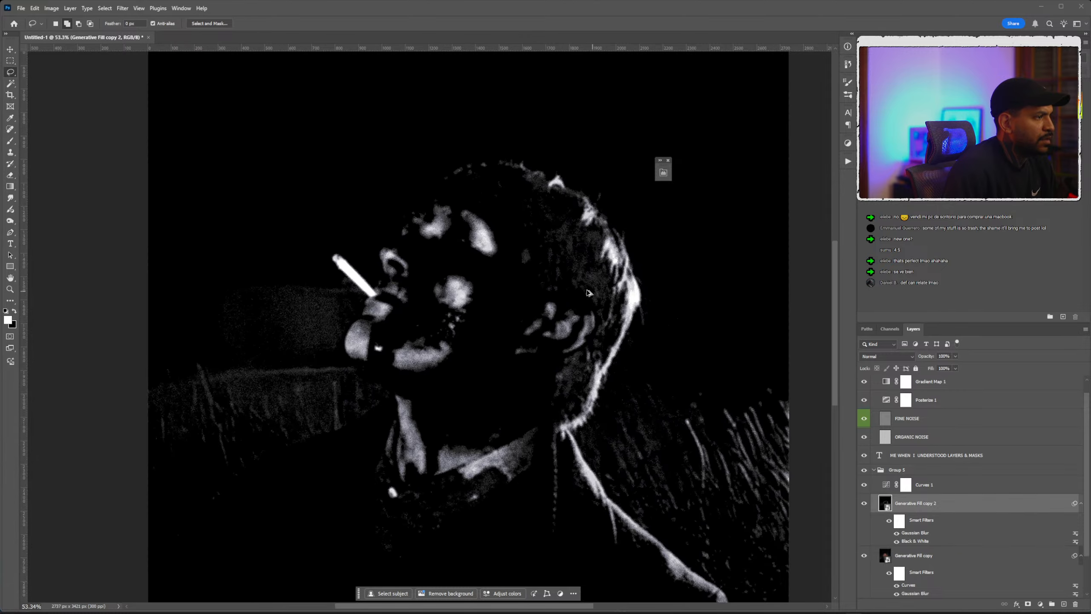
scroll(508, 346, down, 1)
click(122, 8)
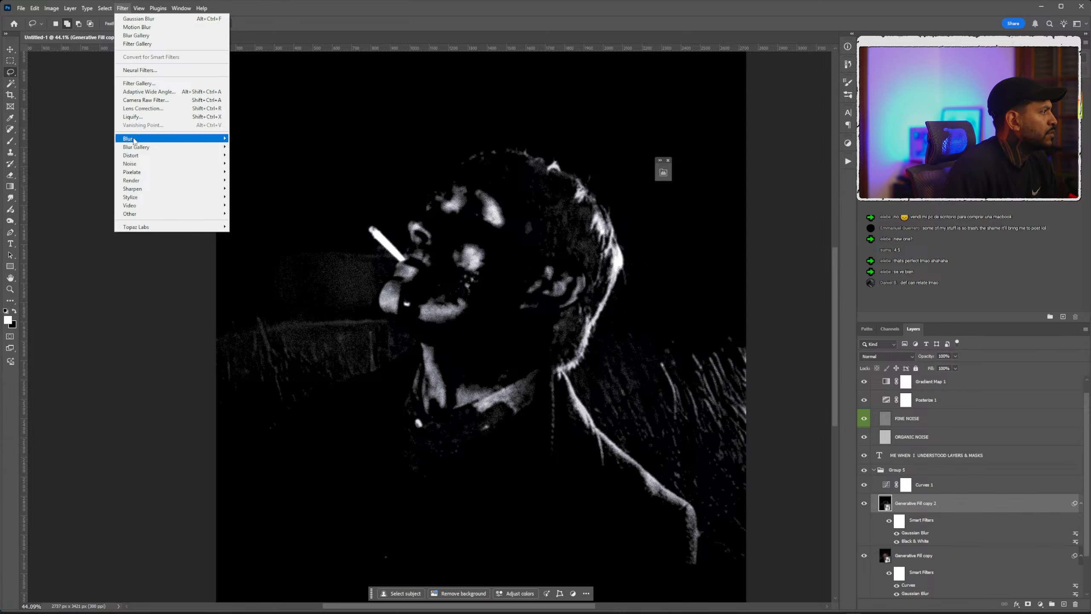
mouse_move(129, 138)
click(253, 187)
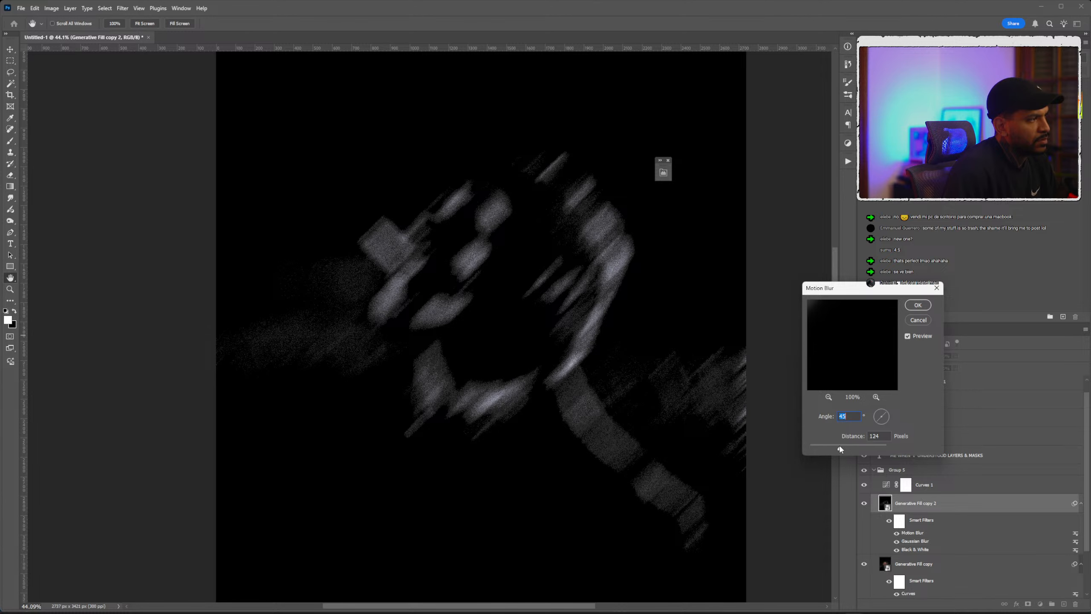
mouse_move(839, 445)
mouse_down()
mouse_move(803, 448)
mouse_move(830, 450)
mouse_up()
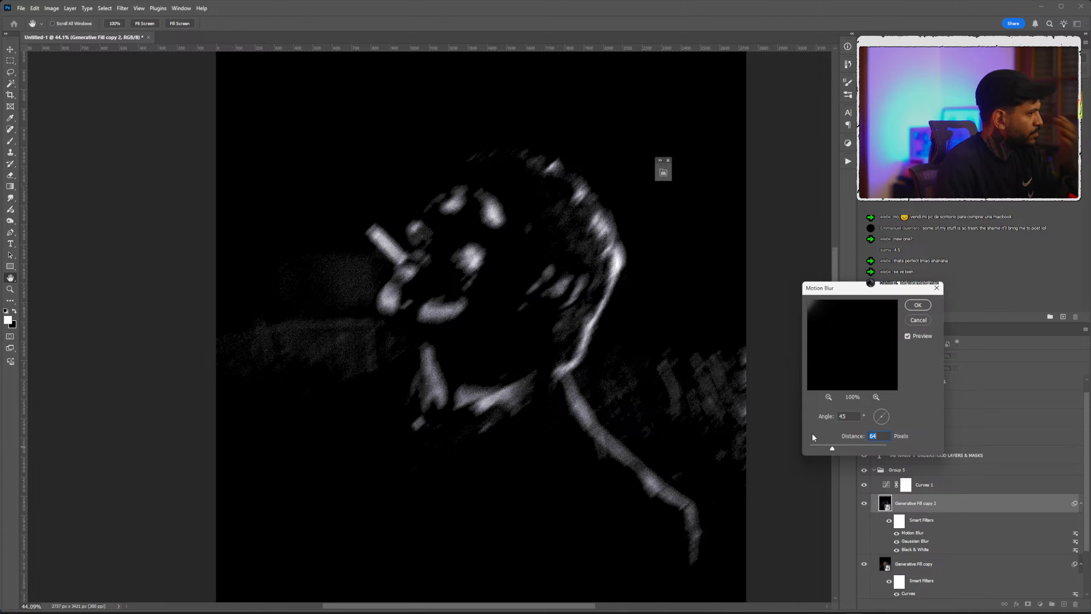
drag(832, 448, 842, 449)
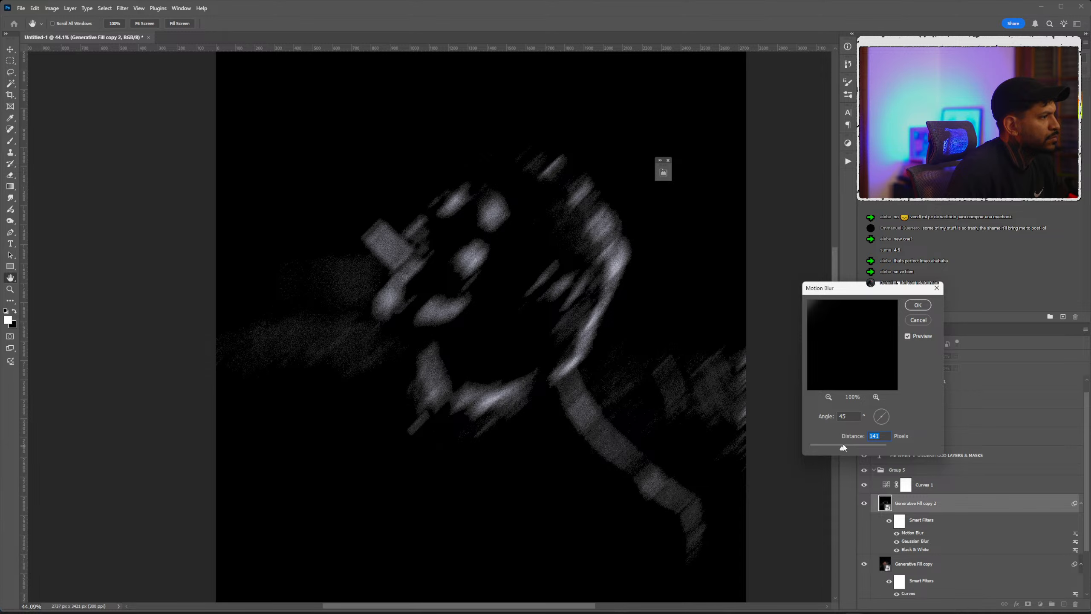
click(918, 305)
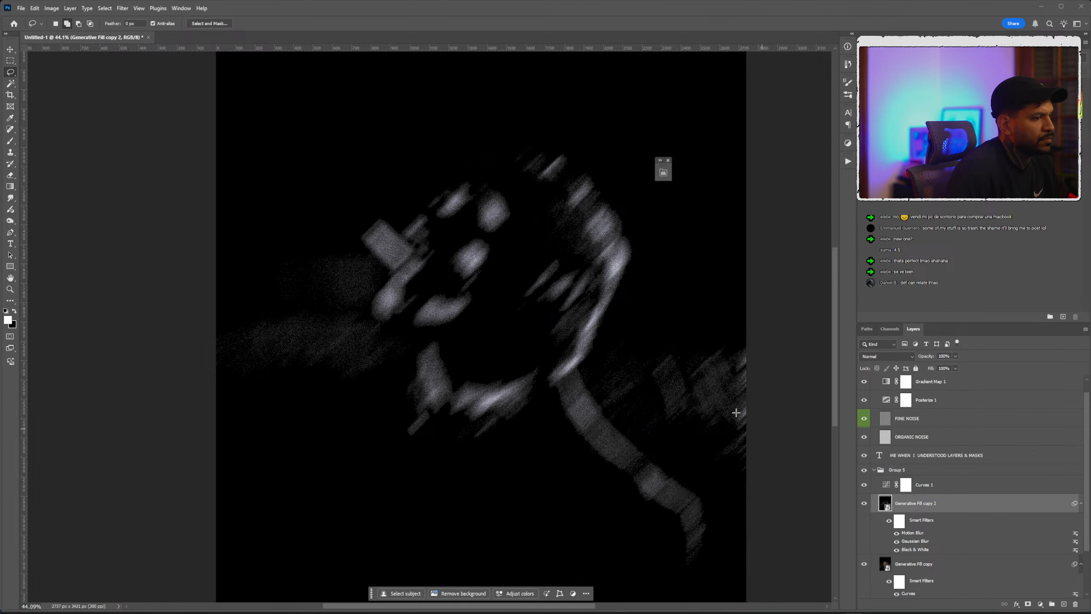
Add a Gaussian Blur with an 18-pixel radius over the motion blur on Generative Fill copy 2.
click(123, 8)
mouse_move(129, 139)
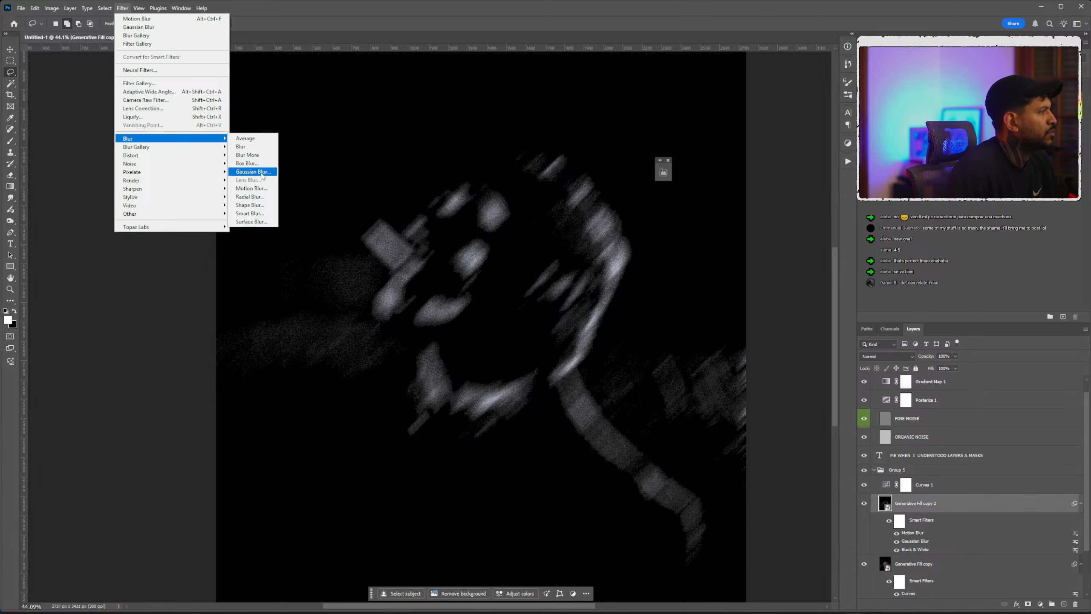
click(253, 172)
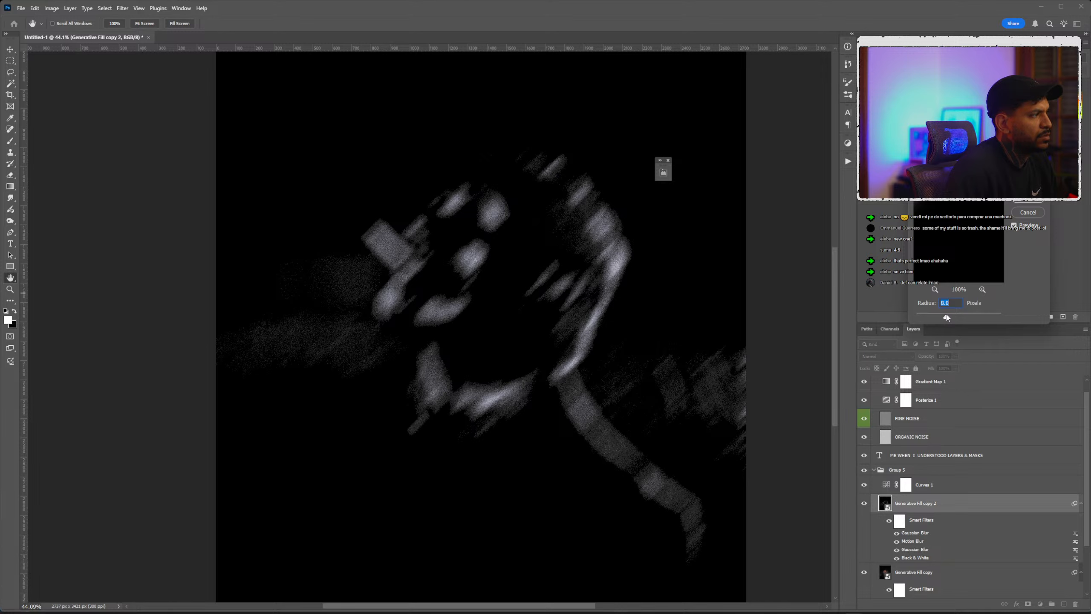
drag(957, 317, 953, 318)
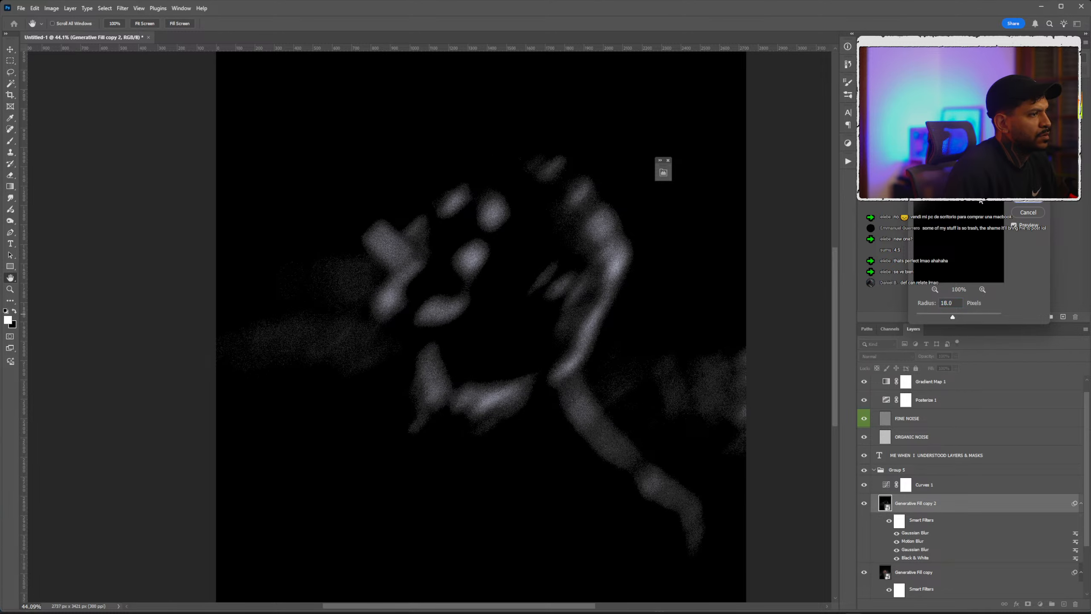
key(Return)
Add a second Motion Blur to Generative Fill copy 2 at 45° with a distance of 299 pixels.
click(122, 7)
mouse_move(207, 139)
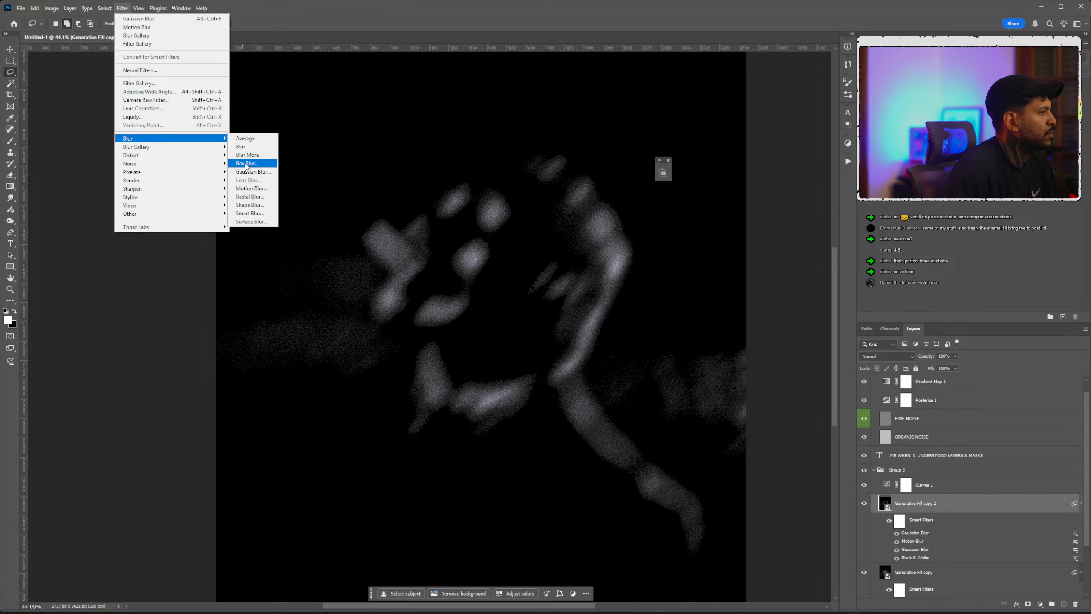
click(251, 189)
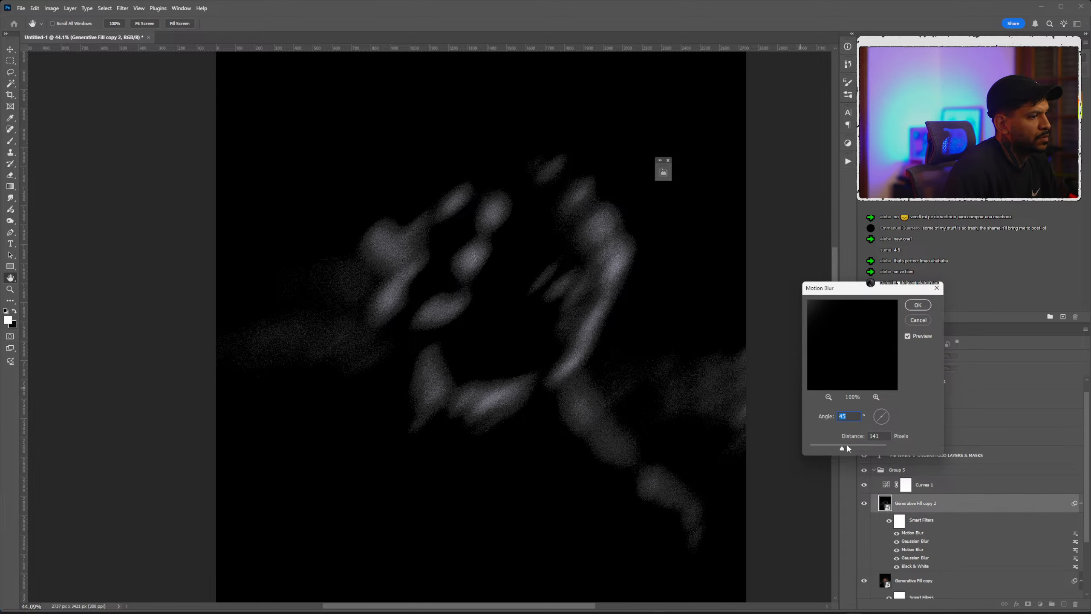
drag(849, 447, 868, 449)
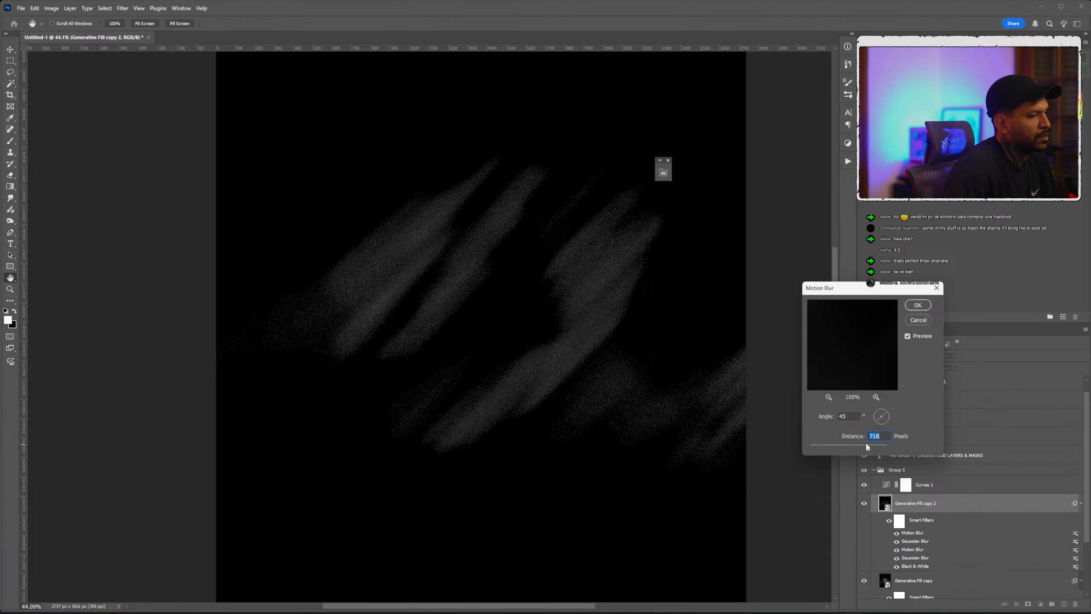
drag(868, 448, 862, 448)
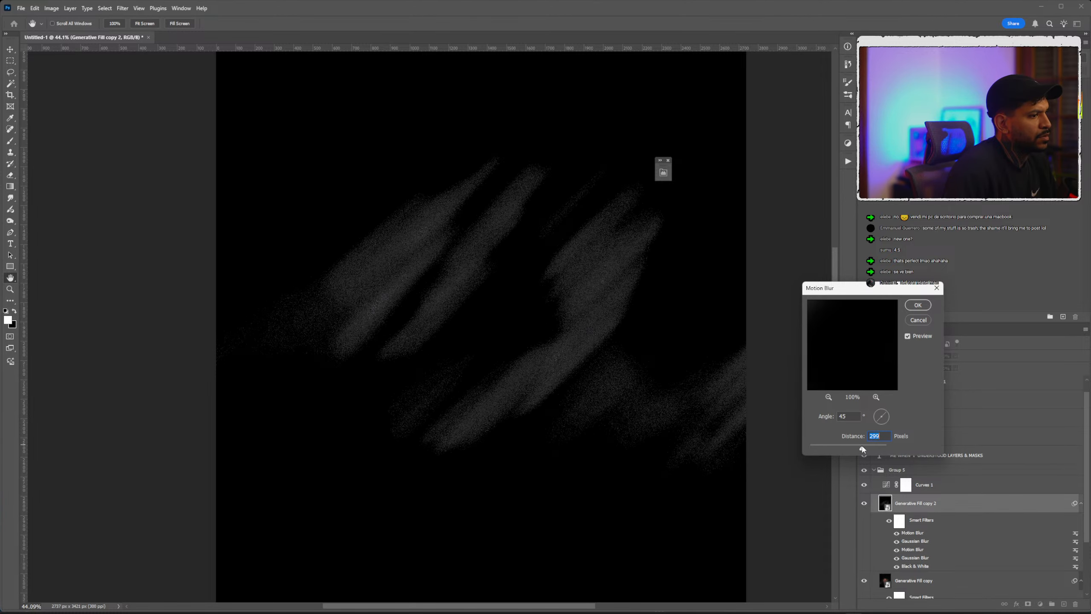
click(918, 305)
Add another Gaussian Blur of about 6.8 pixels on top of the filters of Generative Fill copy 2.
click(123, 8)
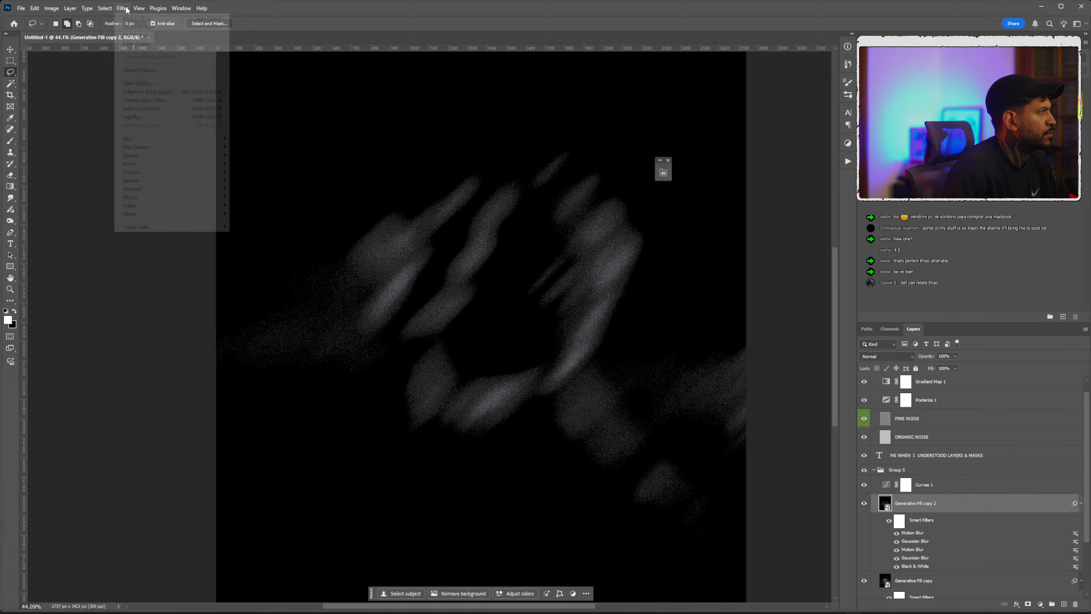
mouse_move(206, 138)
click(253, 172)
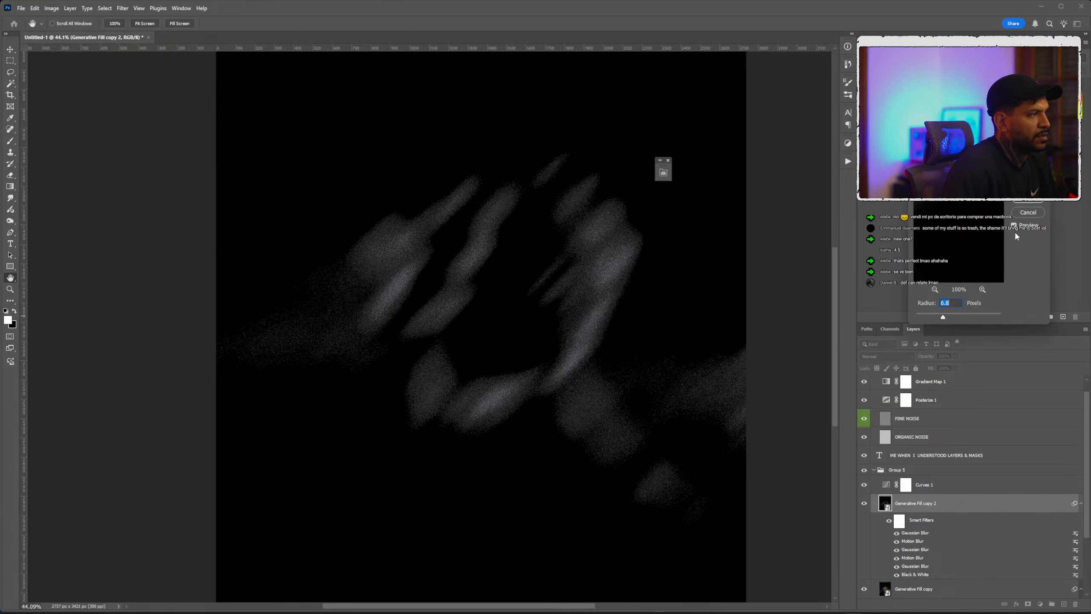
click(1025, 201)
key(l)
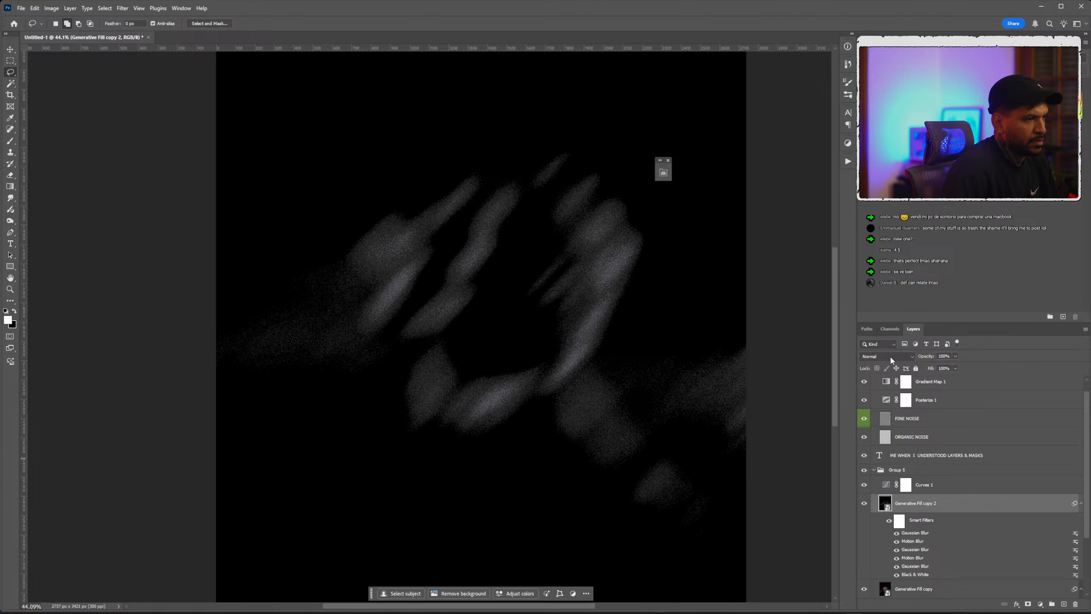
Set the blending mode of Generative Fill copy 2 to Linear Dodge (Add) and duplicate the layer.
click(891, 359)
click(906, 457)
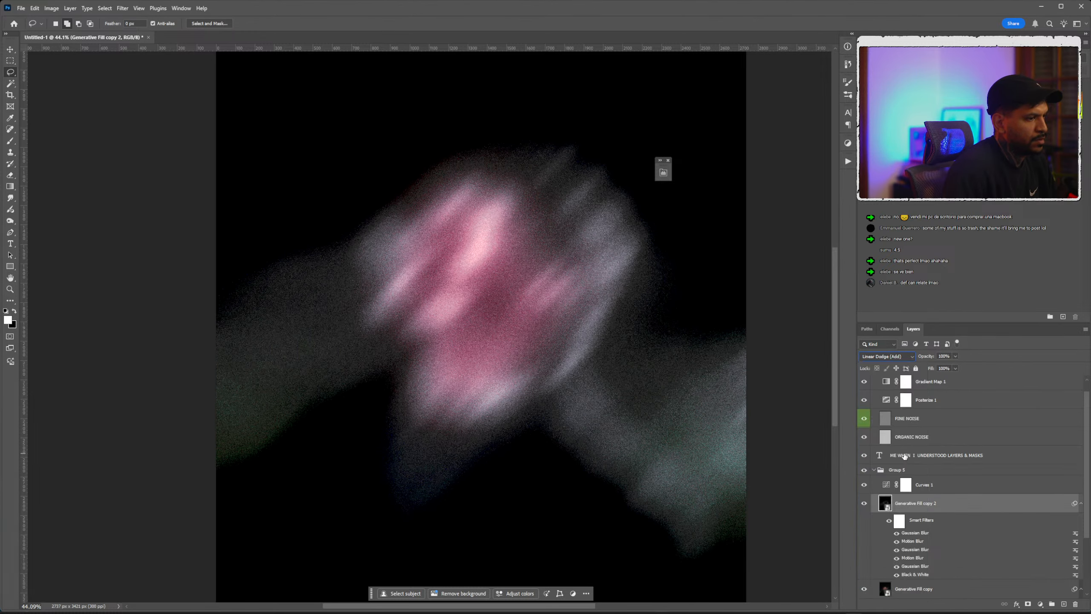
scroll(916, 495, down, 3)
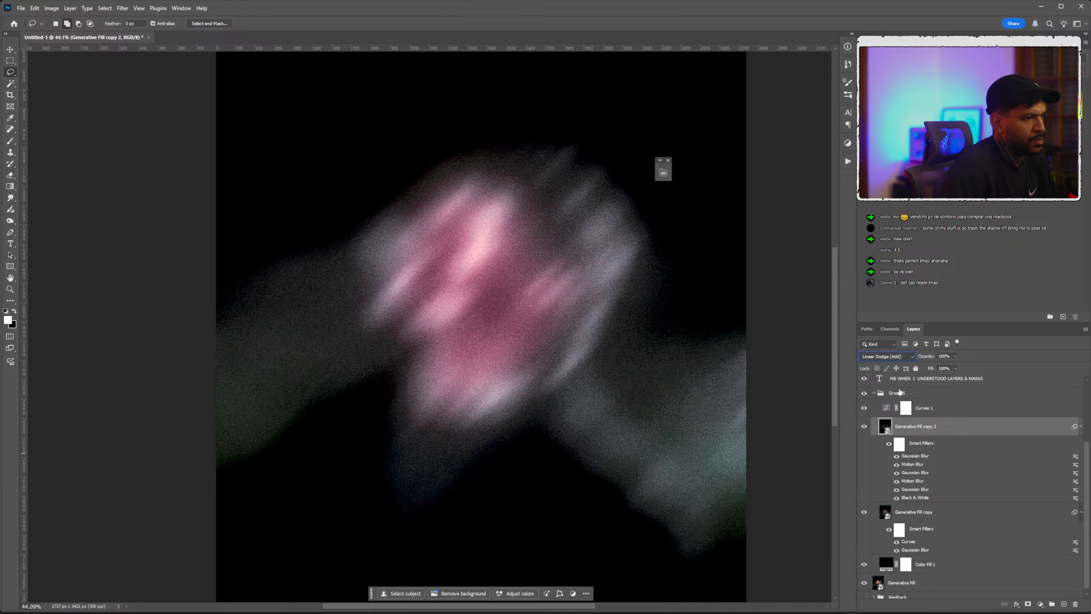
key(ctrl+j)
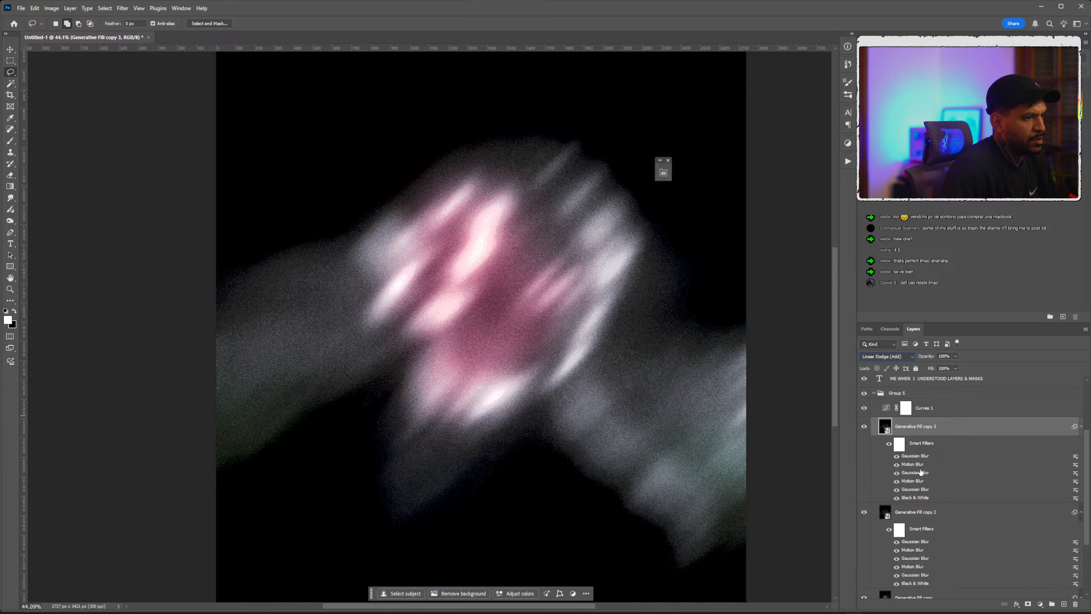
Set the angle of both Motion Blur filters on Generative Fill copy 3 to -45°.
double_click(920, 464)
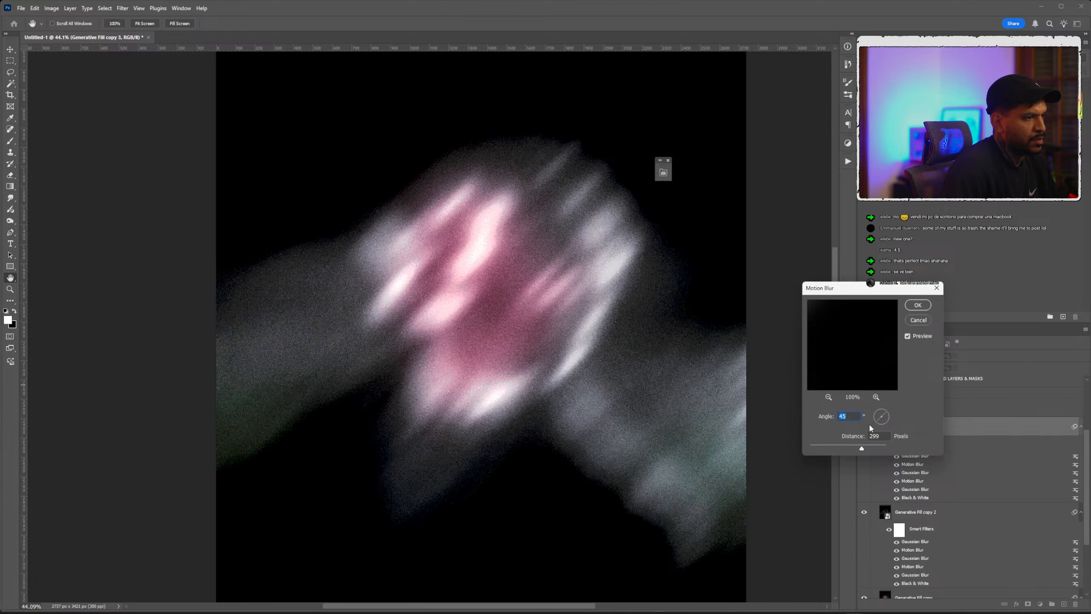
text(-)
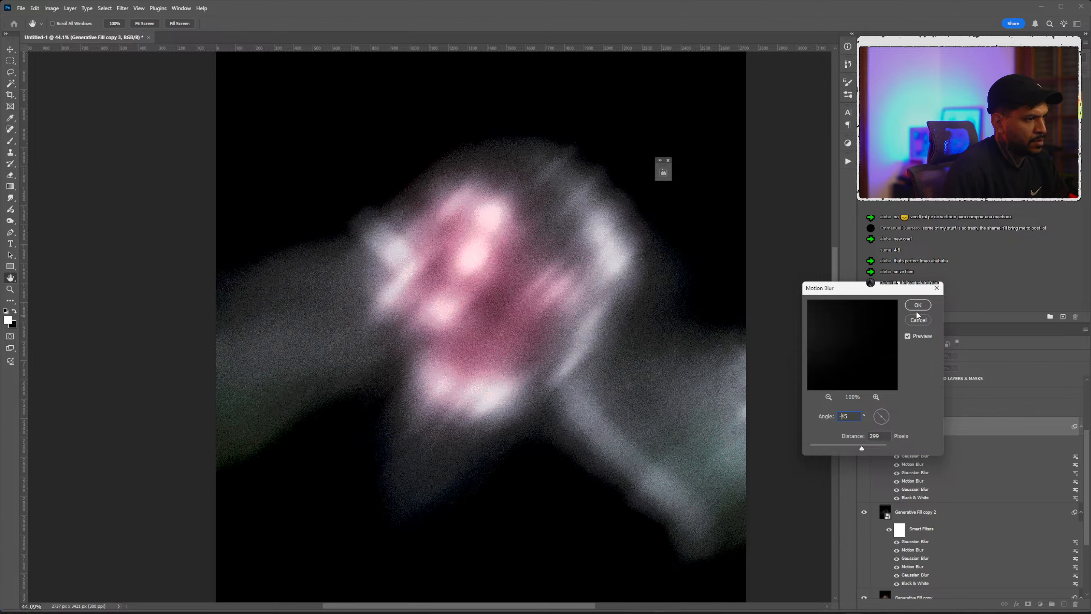
click(918, 306)
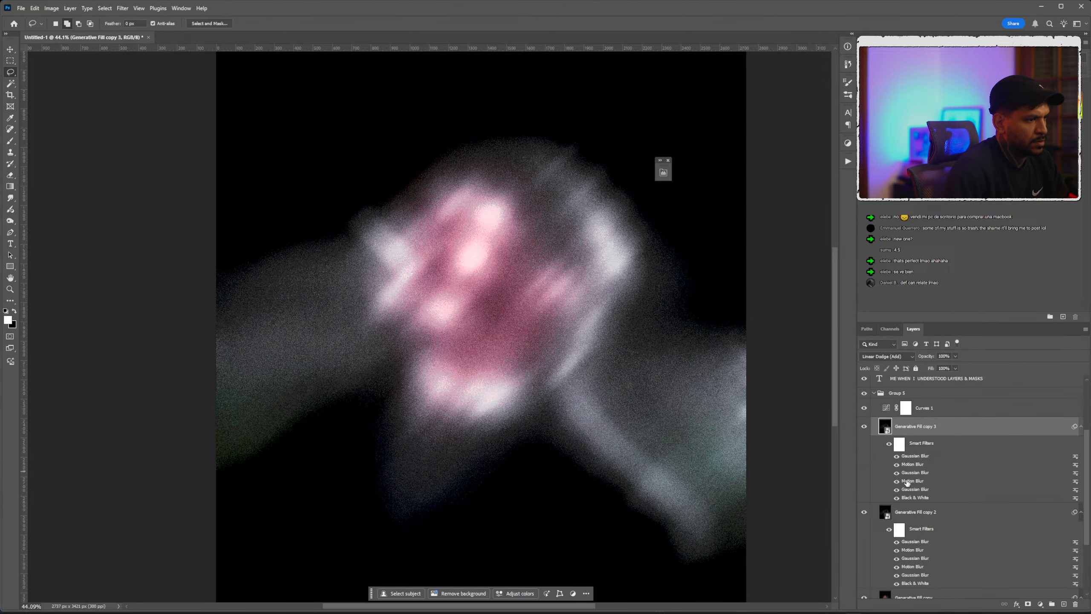
double_click(908, 482)
text(-45)
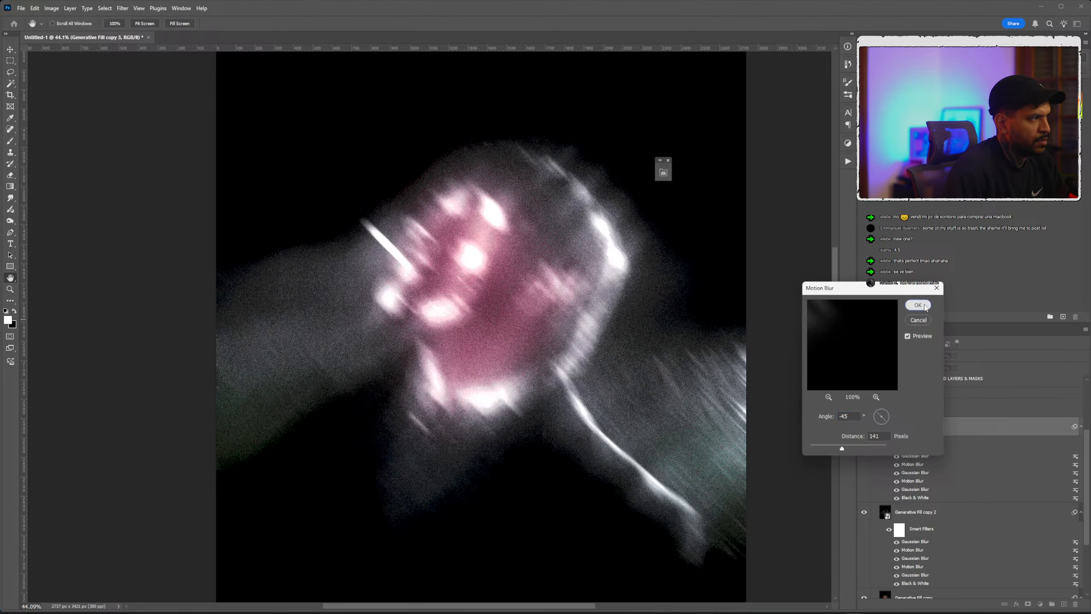
click(918, 306)
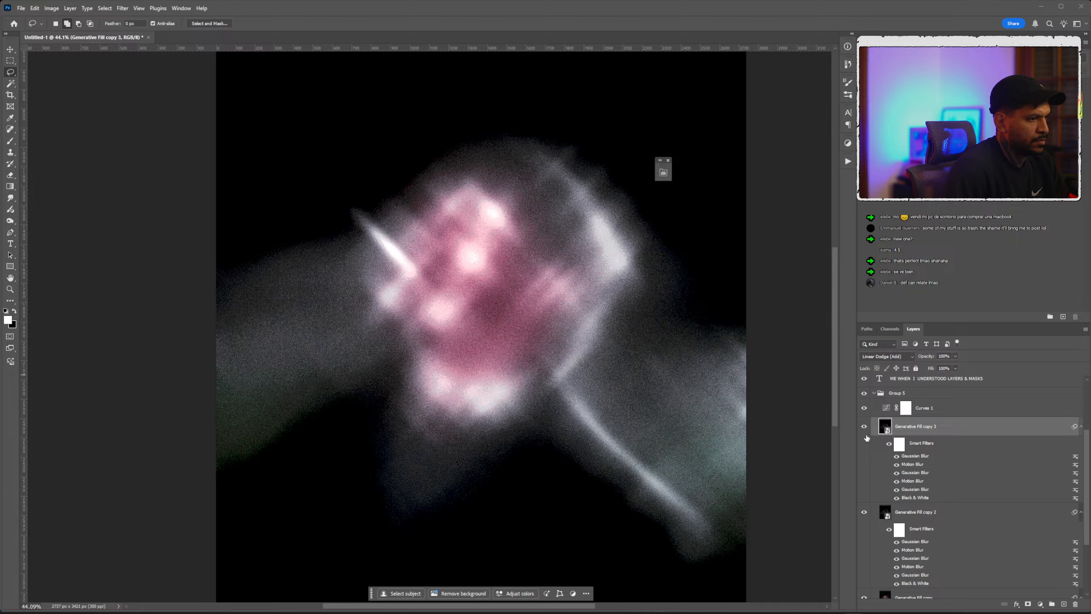
Set the blending mode of Group 5 to Screen.
click(898, 393)
click(885, 356)
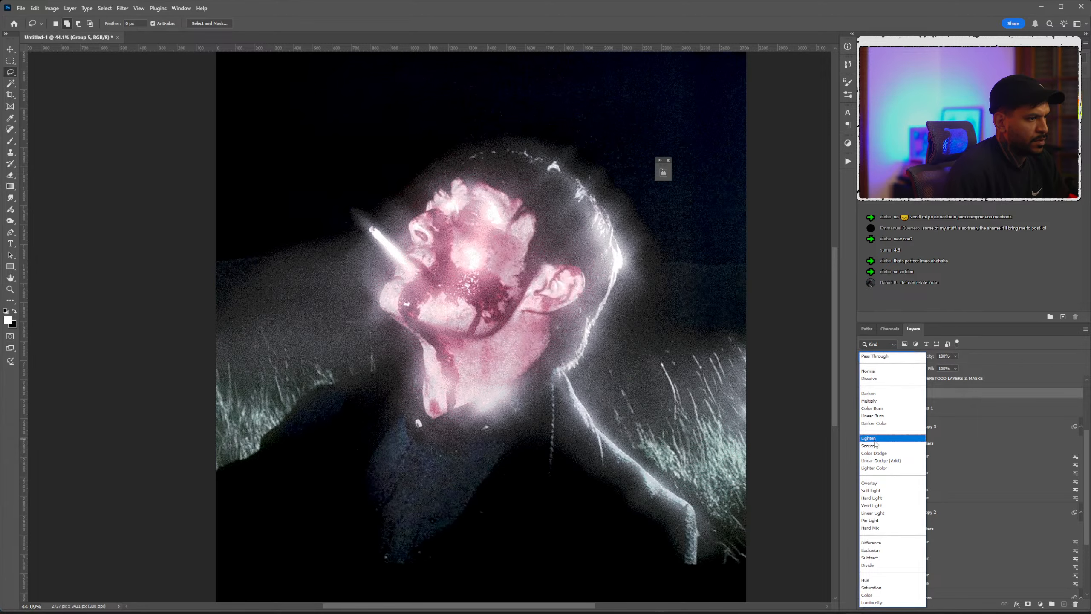
click(874, 446)
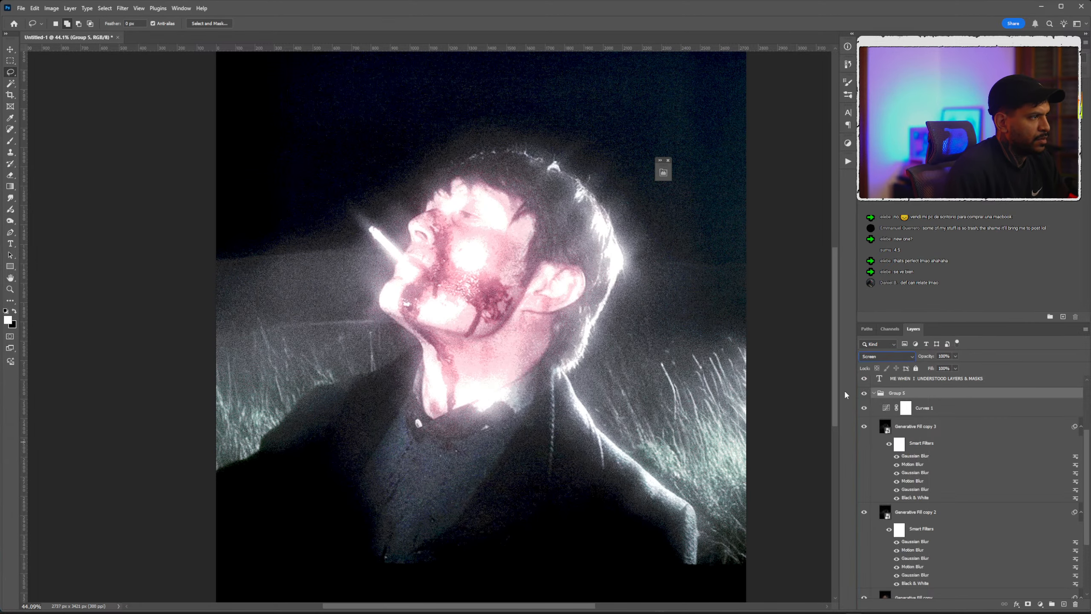
double_click(890, 411)
mouse_move(750, 285)
mouse_down()
mouse_move(757, 301)
mouse_move(753, 290)
mouse_up()
key(ctrl+z)
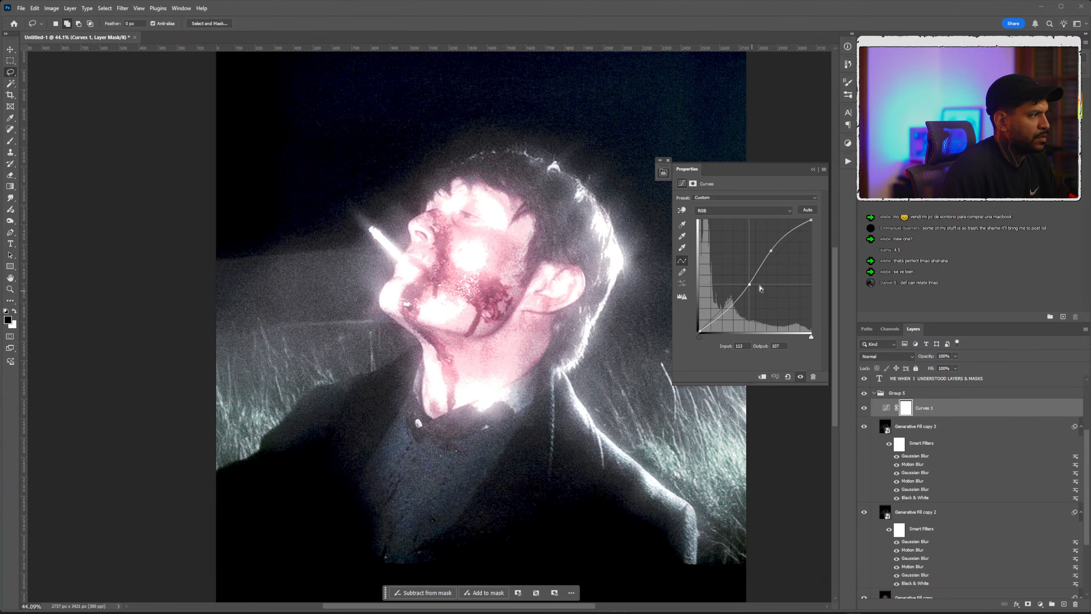
click(813, 169)
Compare the whole poster with and without the Generative Fill copy layer.
scroll(582, 249, down, 7)
scroll(554, 309, up, 4)
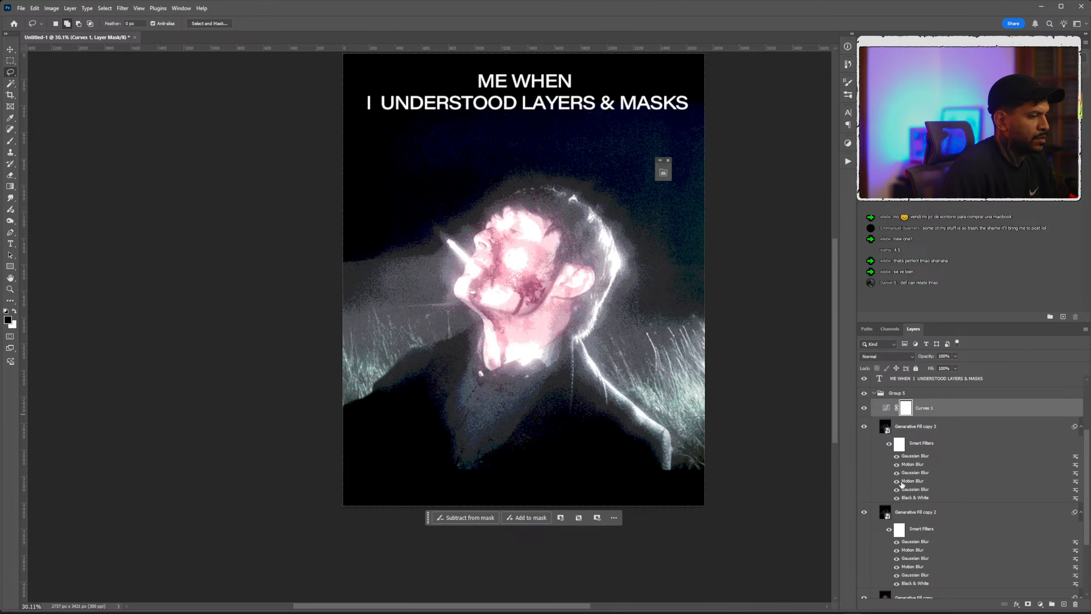
scroll(903, 485, down, 3)
click(864, 533)
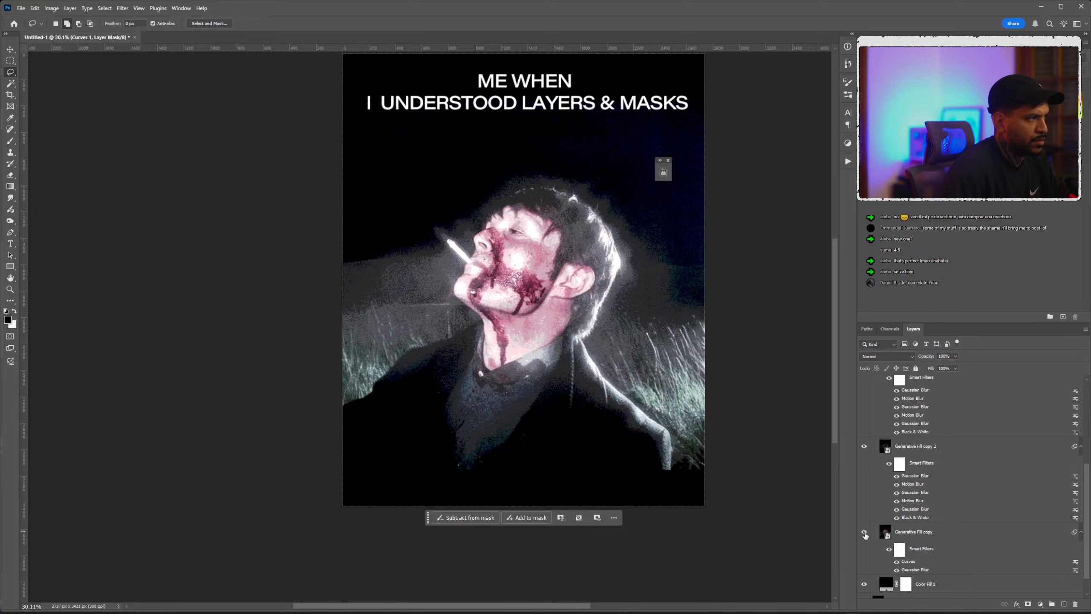
click(864, 533)
Move Generative Fill copy out of Group 5 to directly above Generative Fill and set its blending mode to Screen.
scroll(920, 504, down, 1)
drag(922, 509, 930, 571)
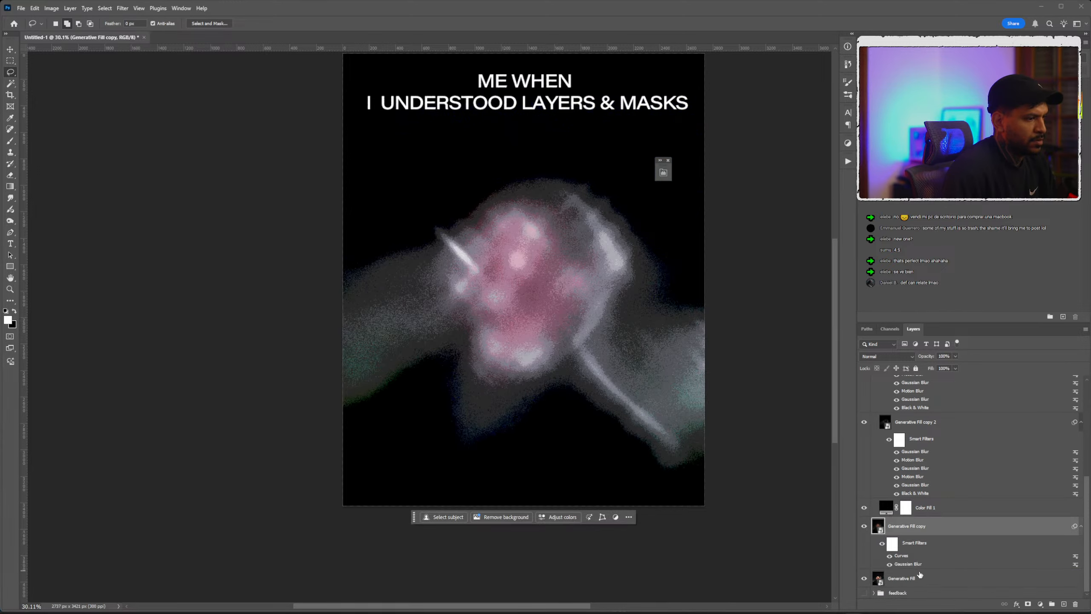
click(885, 356)
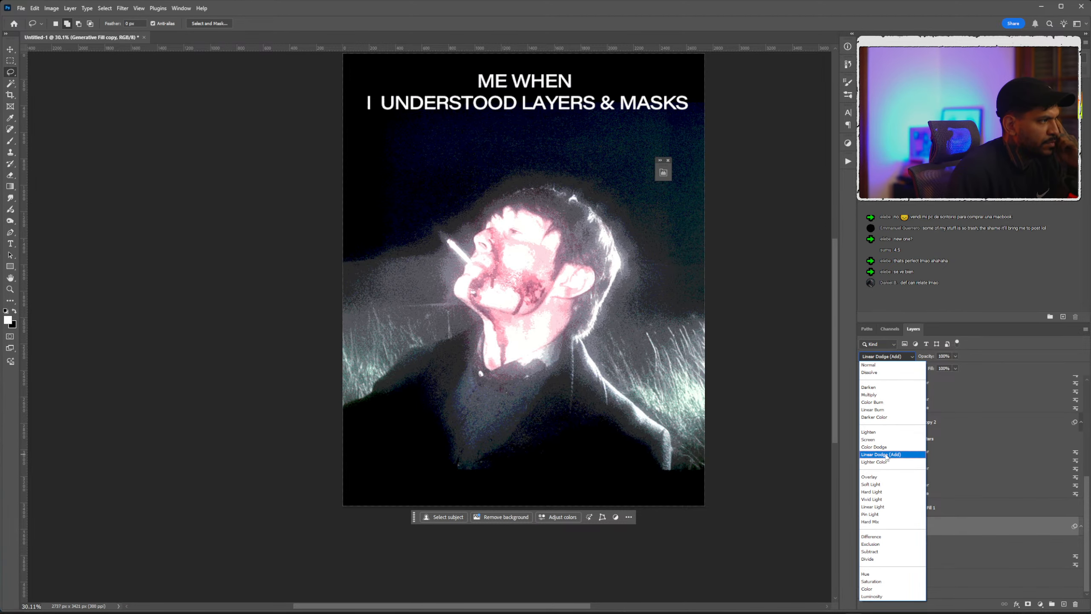
click(885, 443)
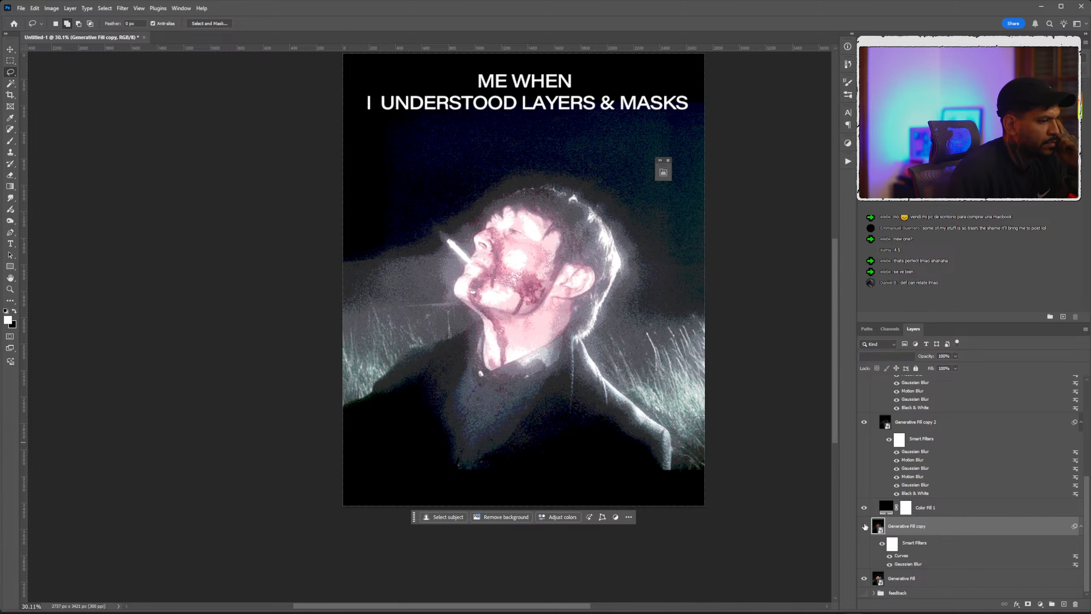
Hide the Generative Fill copy layer.
click(864, 526)
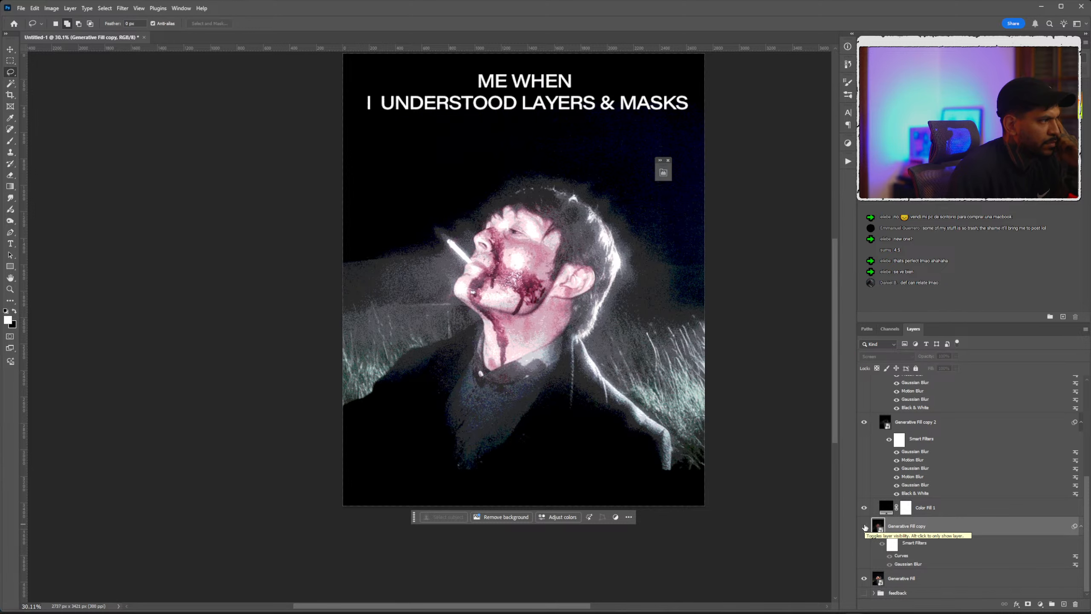
scroll(542, 301, up, 2)
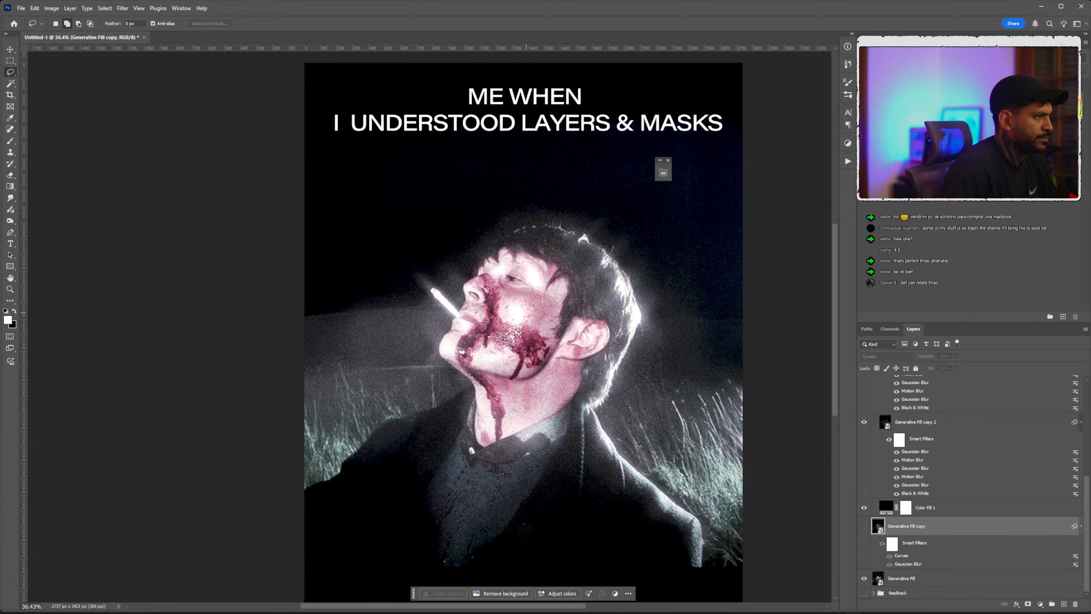
scroll(905, 422, up, 3)
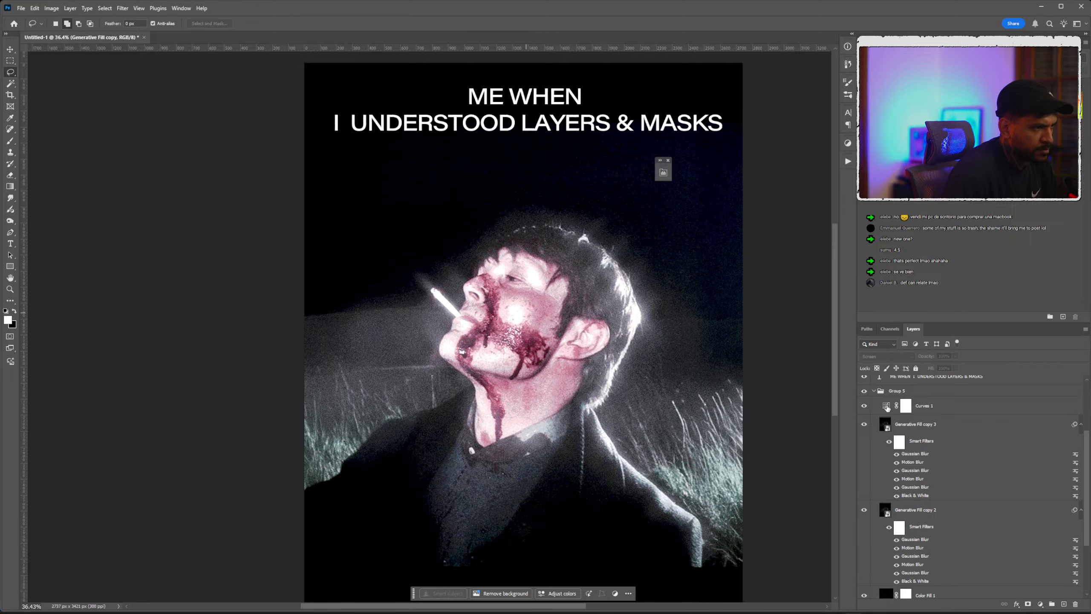
Reshape the Curves 1 adjustment in Group 5 into a steep S-curve, with its lower point at about input 64, output 77.
double_click(886, 407)
drag(770, 253, 768, 240)
mouse_move(752, 285)
mouse_down()
mouse_move(748, 268)
mouse_move(738, 300)
mouse_up()
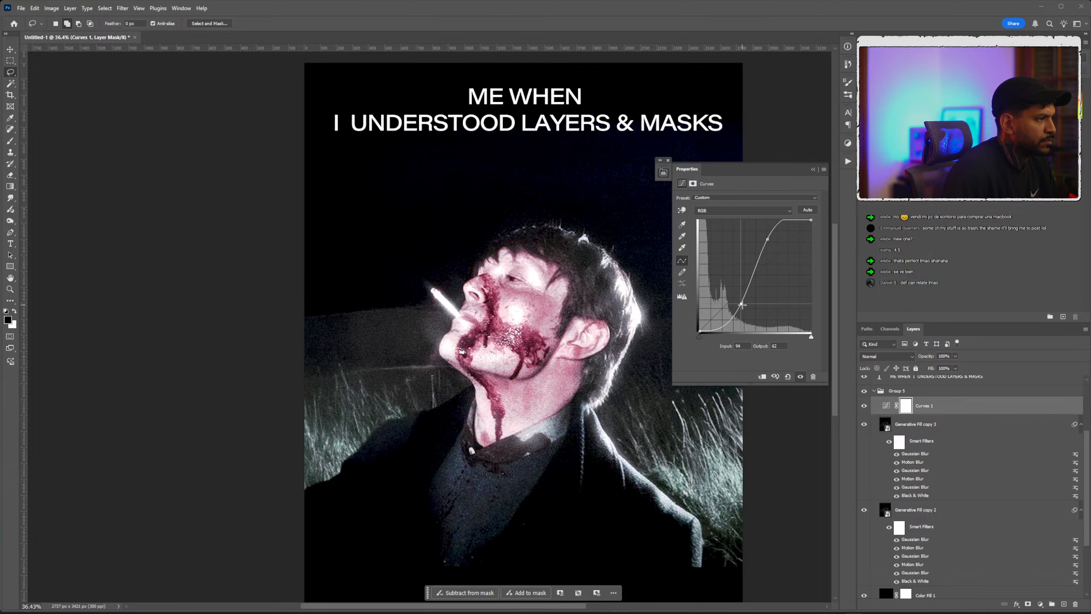
mouse_move(768, 240)
mouse_down()
mouse_move(758, 228)
mouse_move(764, 235)
mouse_up()
drag(740, 298, 730, 299)
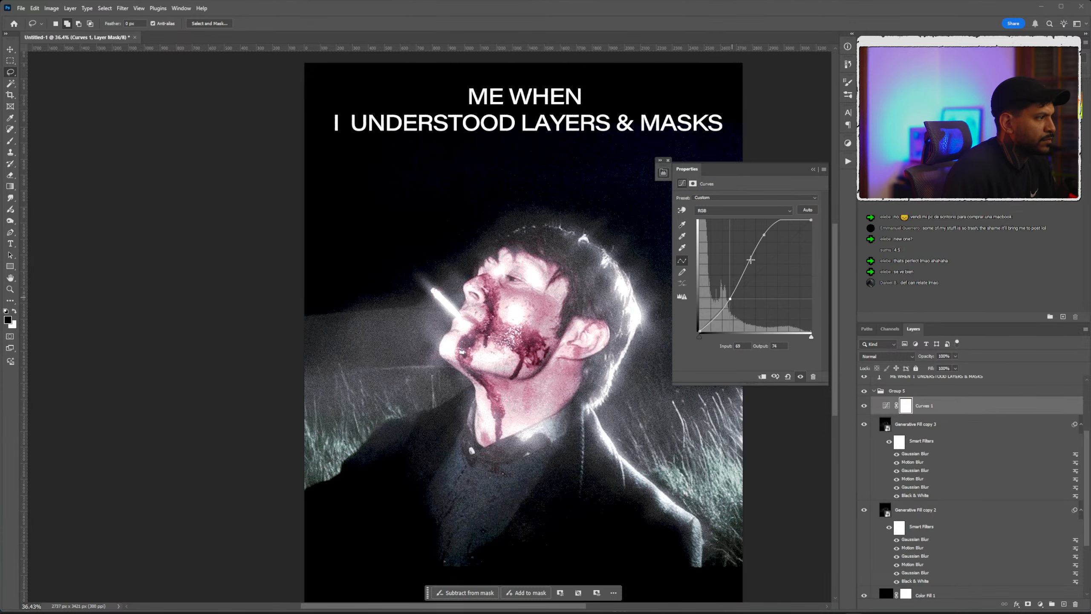
drag(765, 235, 745, 234)
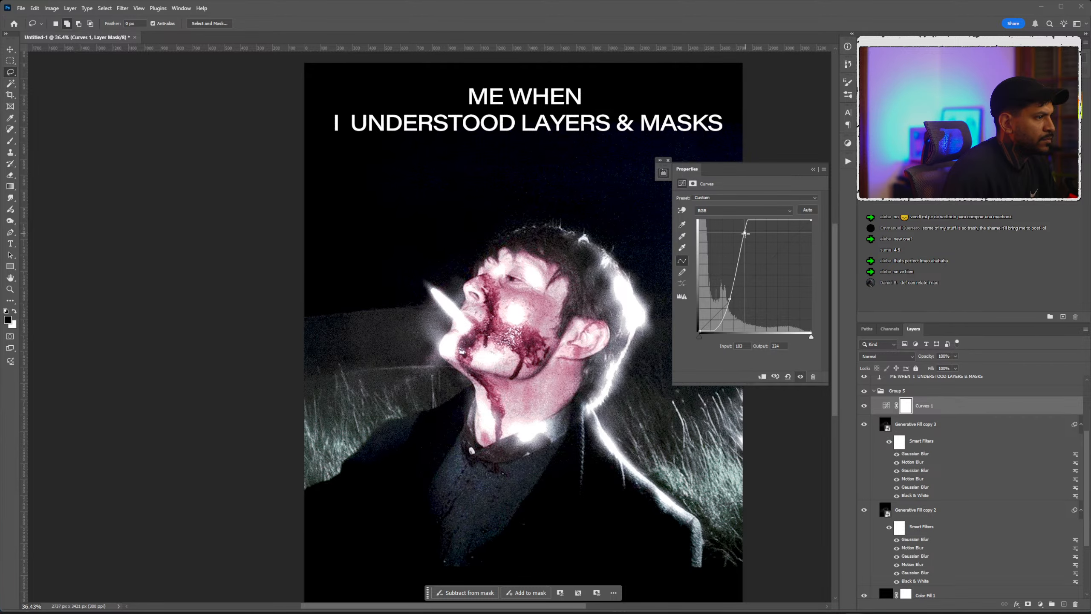
drag(730, 299, 728, 298)
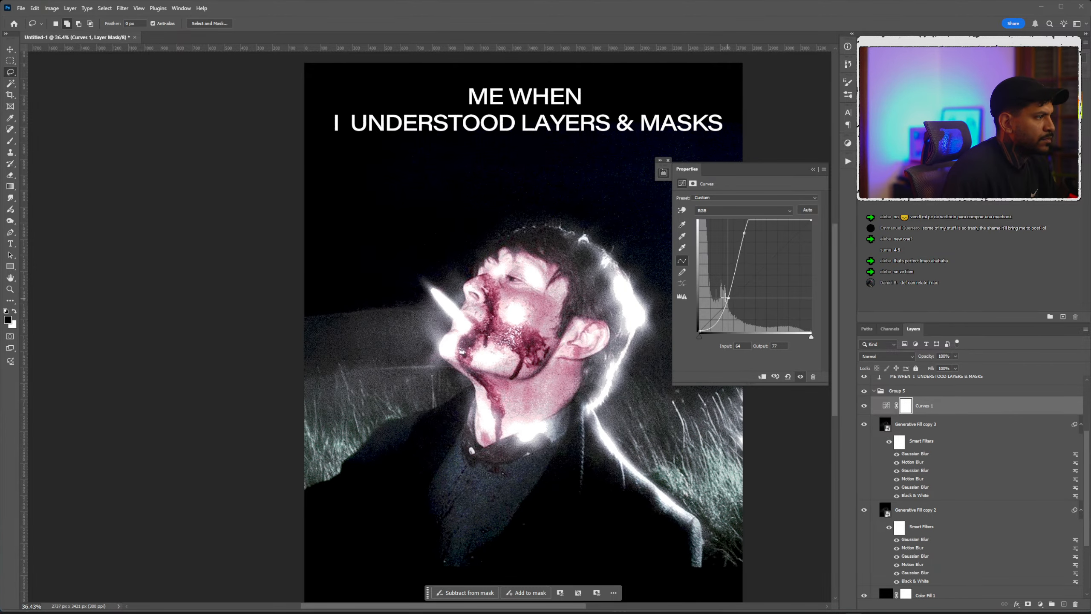
scroll(516, 267, down, 3)
scroll(517, 267, up, 3)
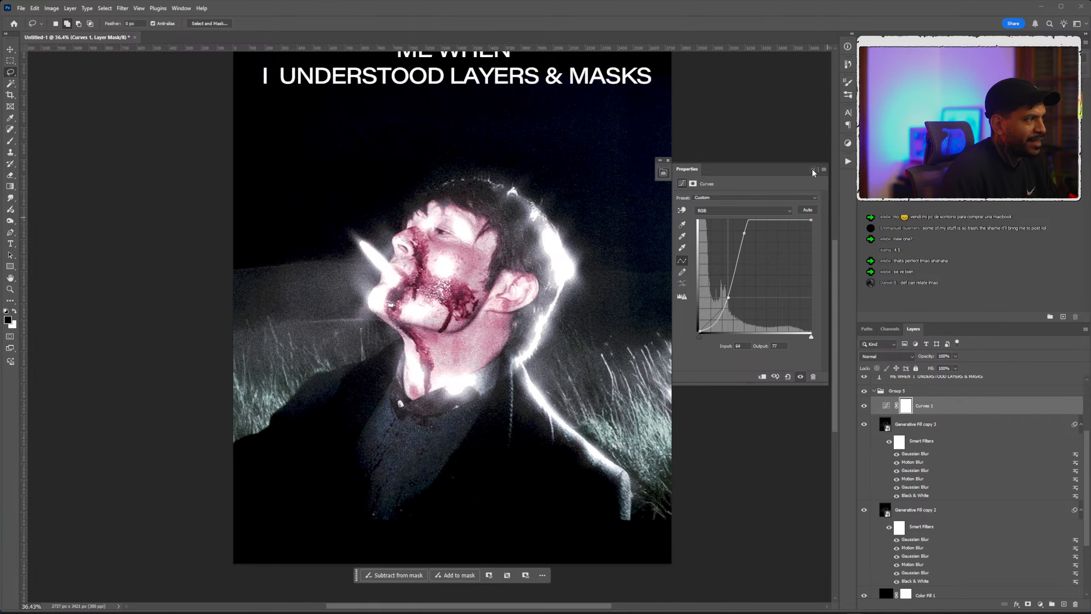
click(906, 407)
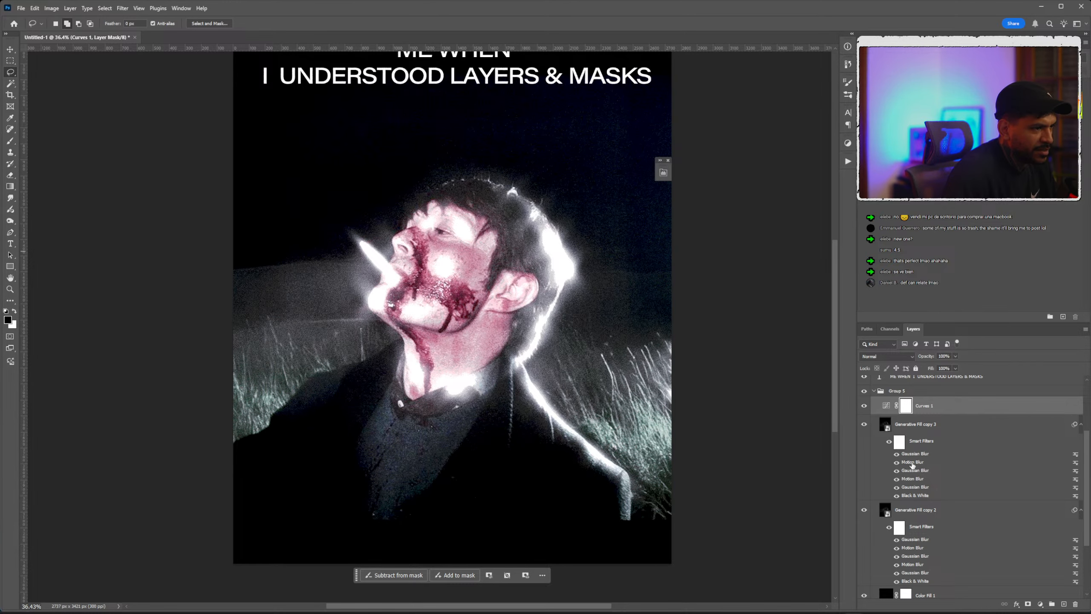
Compare the glow with and without the Curves 1 adjustment and the Generative Fill copy 3 layer.
scroll(912, 464, down, 2)
scroll(864, 419, up, 3)
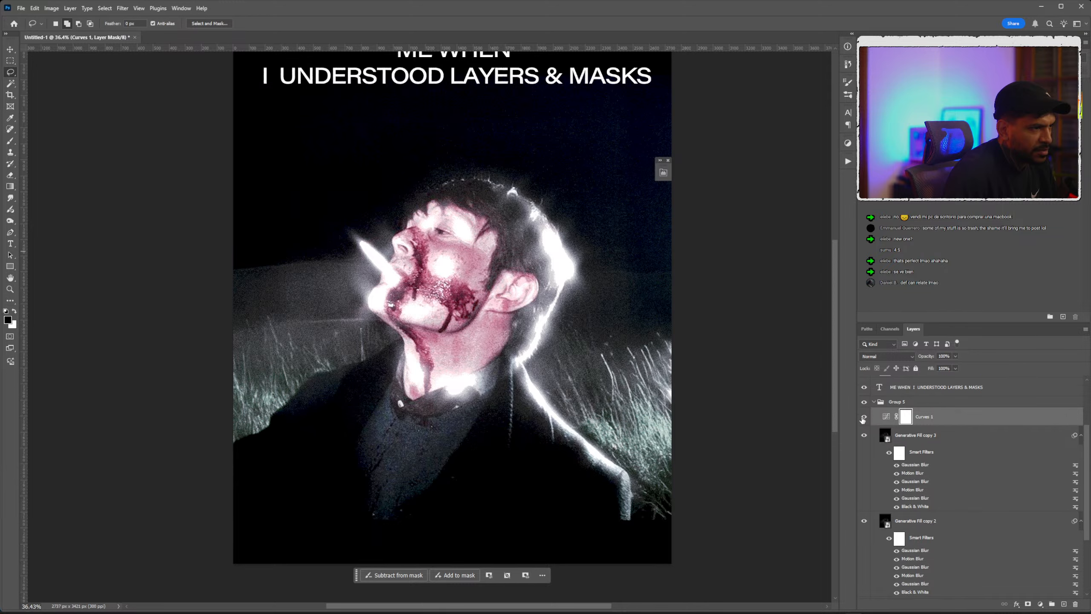
click(864, 417)
click(863, 418)
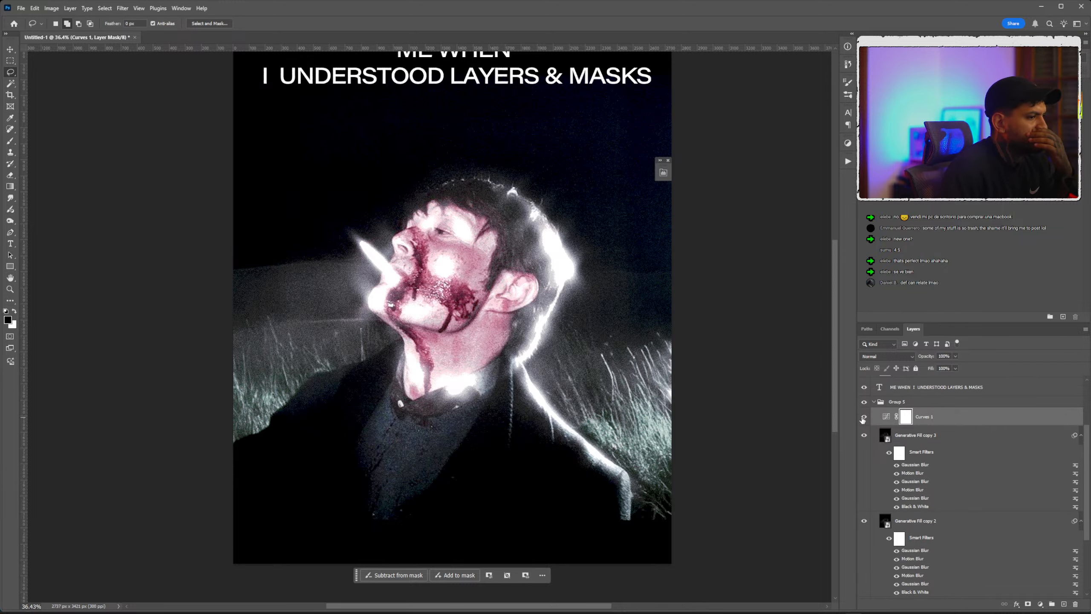
click(863, 417)
click(863, 418)
click(864, 435)
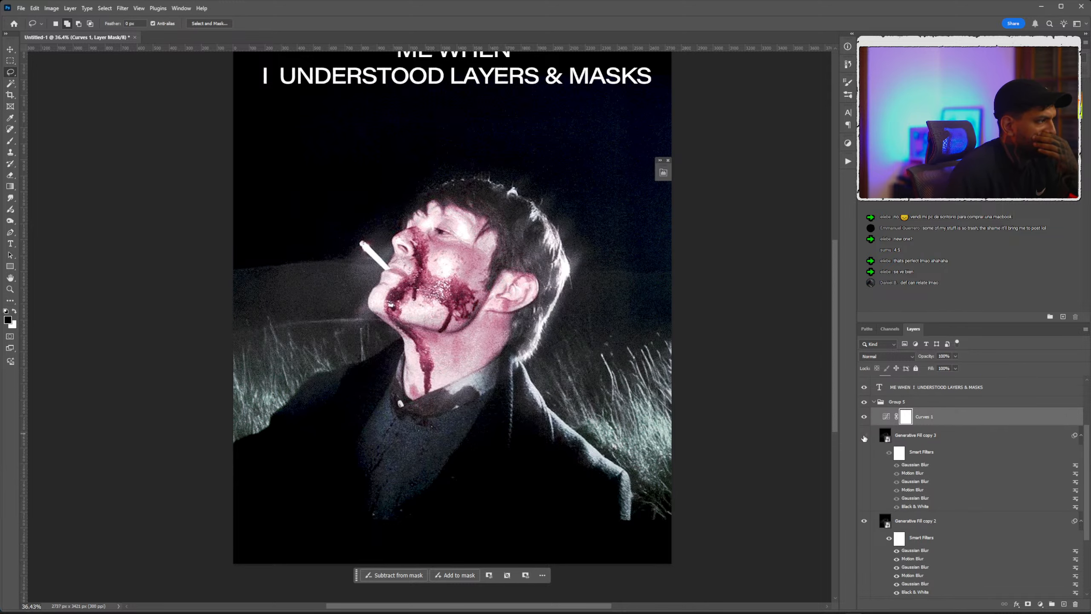
click(864, 436)
Hide Curves 1 and Generative Fill copy 3, and check the effect of Generative Fill copy 2 alone.
click(864, 417)
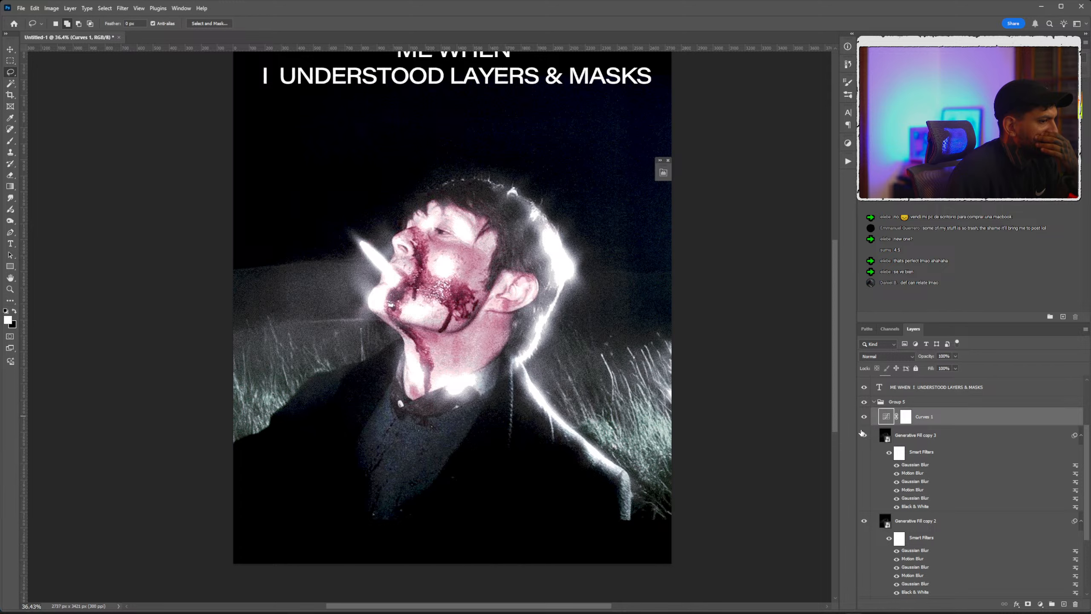
click(863, 436)
click(865, 521)
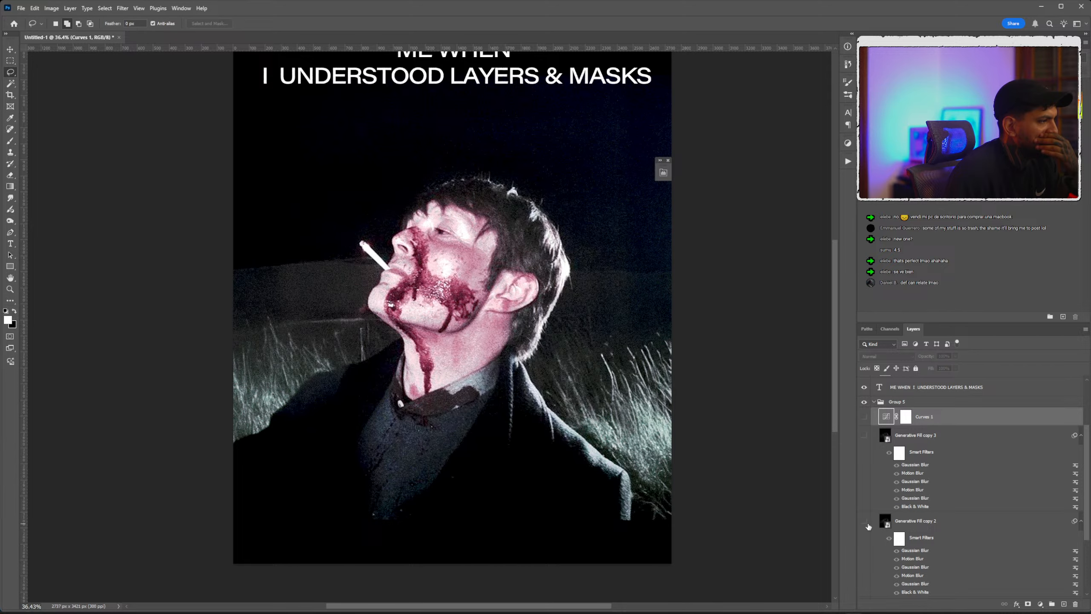
click(865, 521)
Add a Curves smart filter to Generative Fill copy 2 with a curve point at output 119.
click(927, 526)
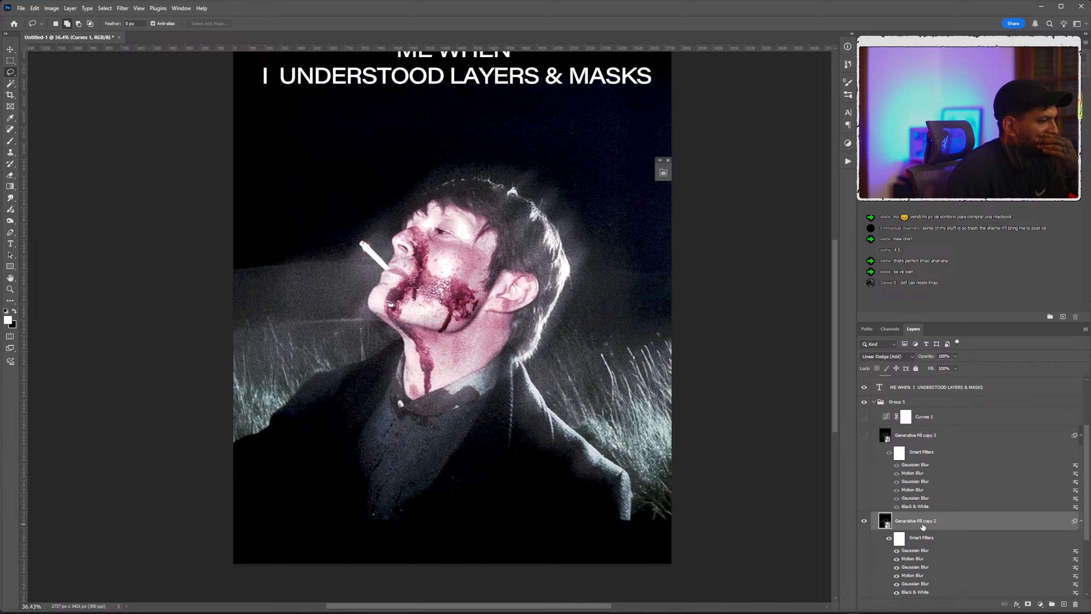
scroll(928, 430, down, 3)
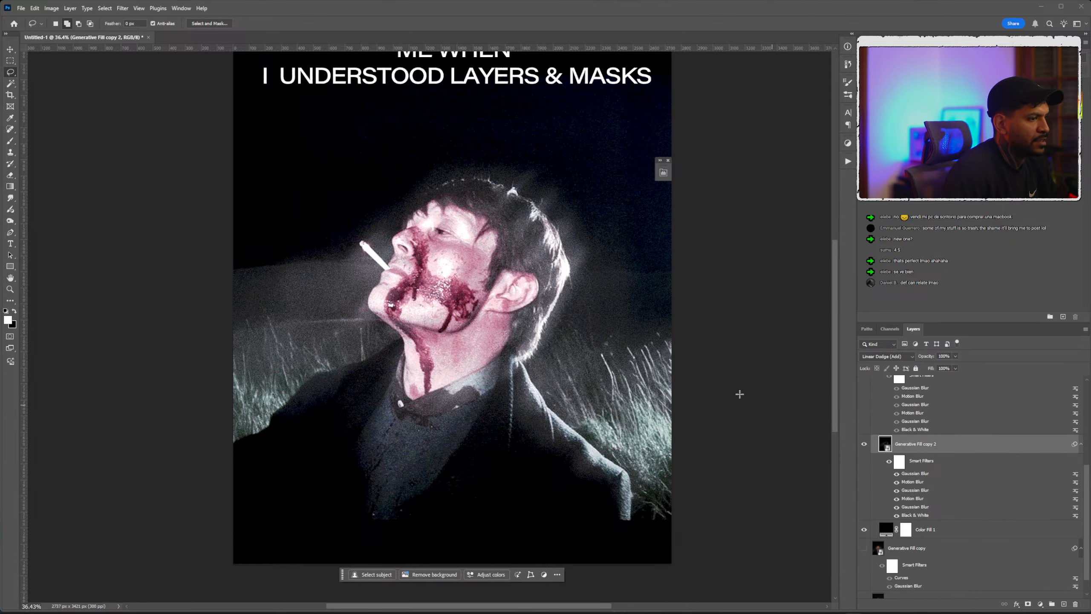
click(52, 8)
mouse_move(107, 33)
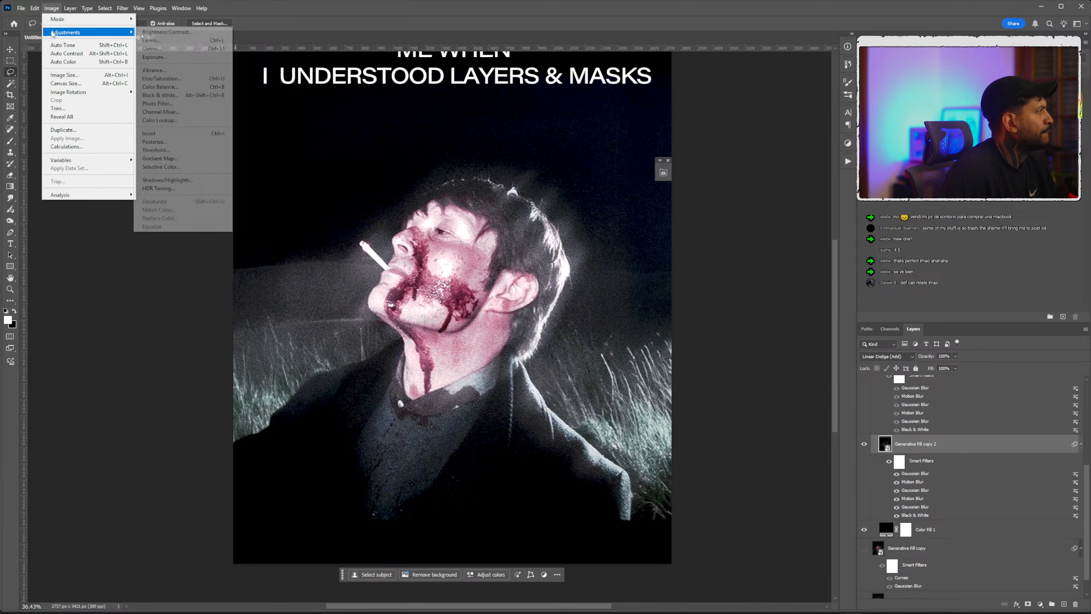
click(173, 53)
mouse_move(854, 231)
mouse_down()
mouse_move(854, 195)
mouse_move(839, 223)
mouse_move(848, 240)
mouse_move(862, 204)
mouse_move(842, 233)
mouse_up()
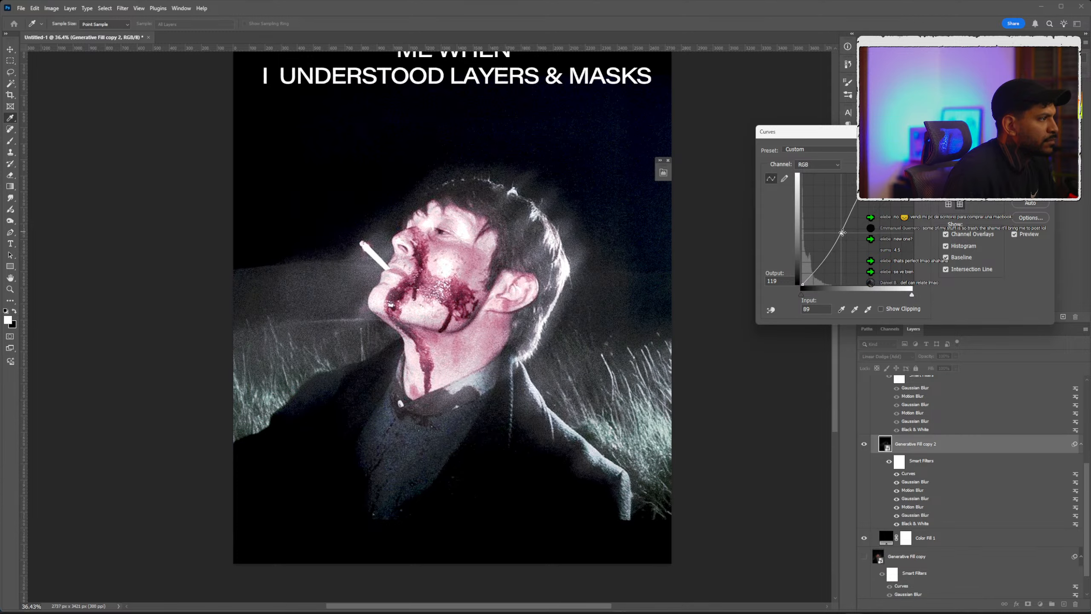
key(Return)
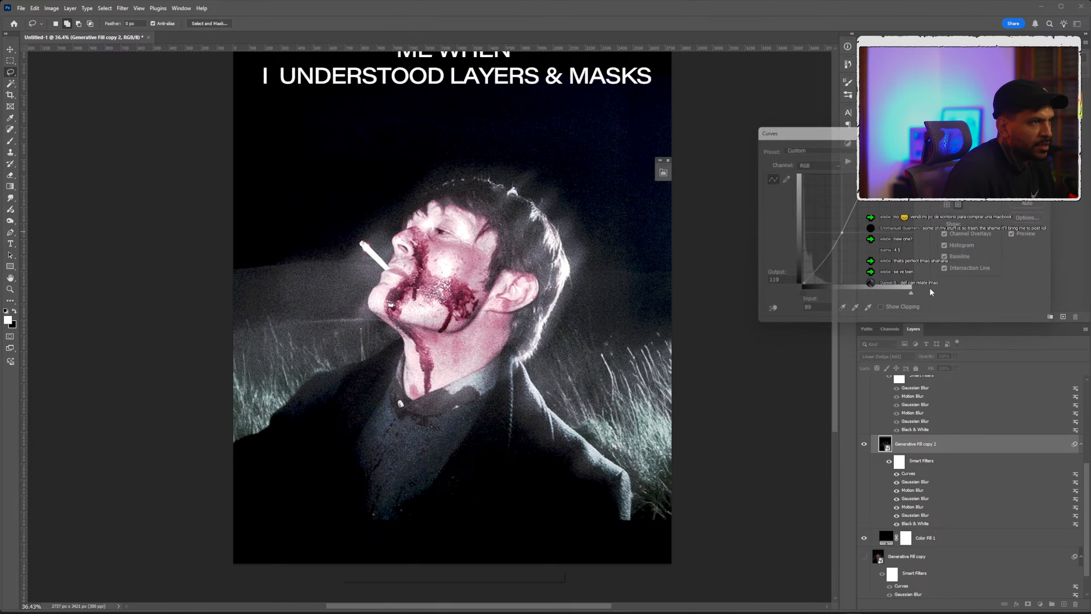
Move the Curves filter of Generative Fill copy 2 directly above Black & White, and delete Generative Fill copy 3.
key(l)
drag(909, 475, 911, 520)
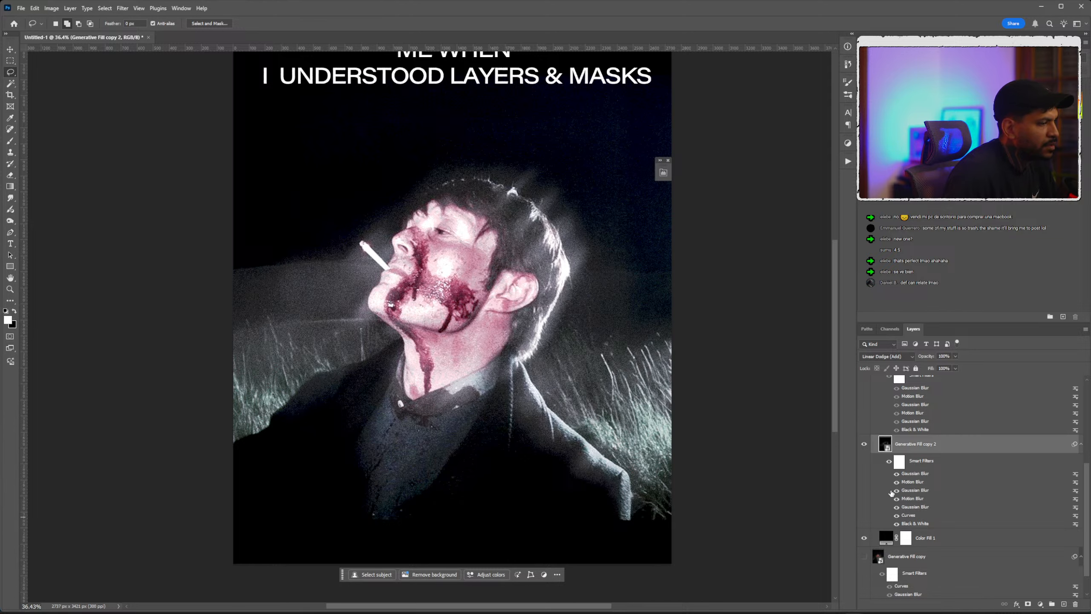
scroll(910, 426, up, 2)
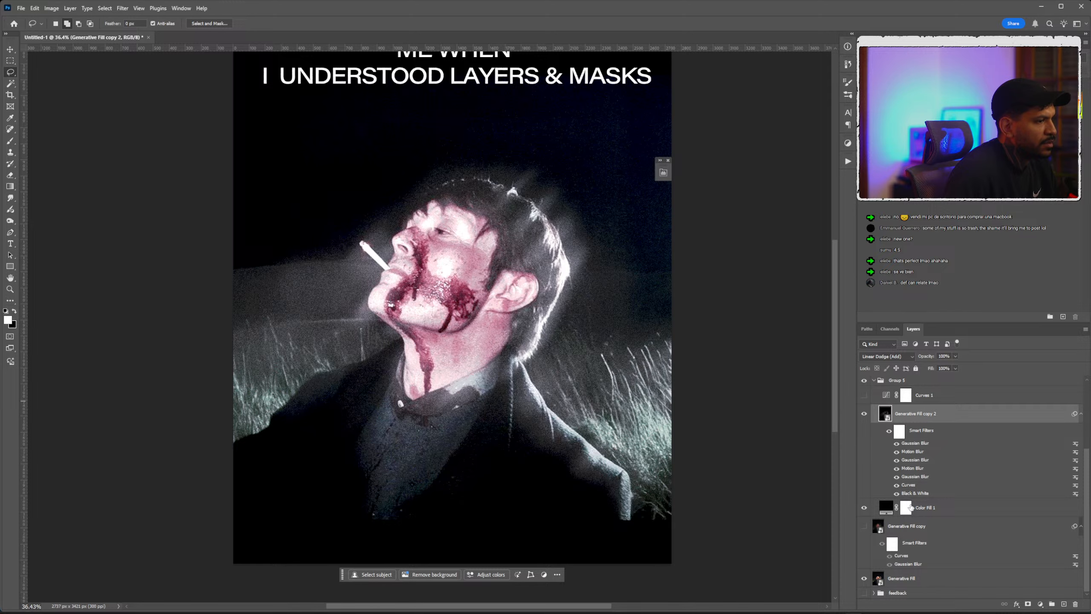
Set Group 5 to Normal blending and reshape Generative Fill copy 2's Curves filter into a steep S with a point at input 99, output 203.
click(876, 380)
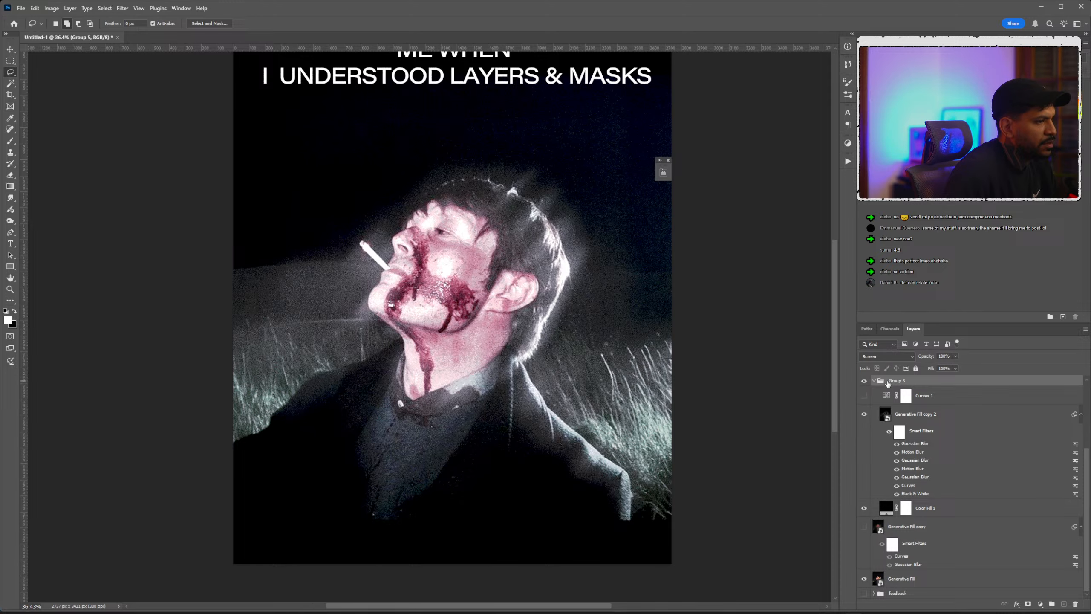
click(884, 354)
click(882, 371)
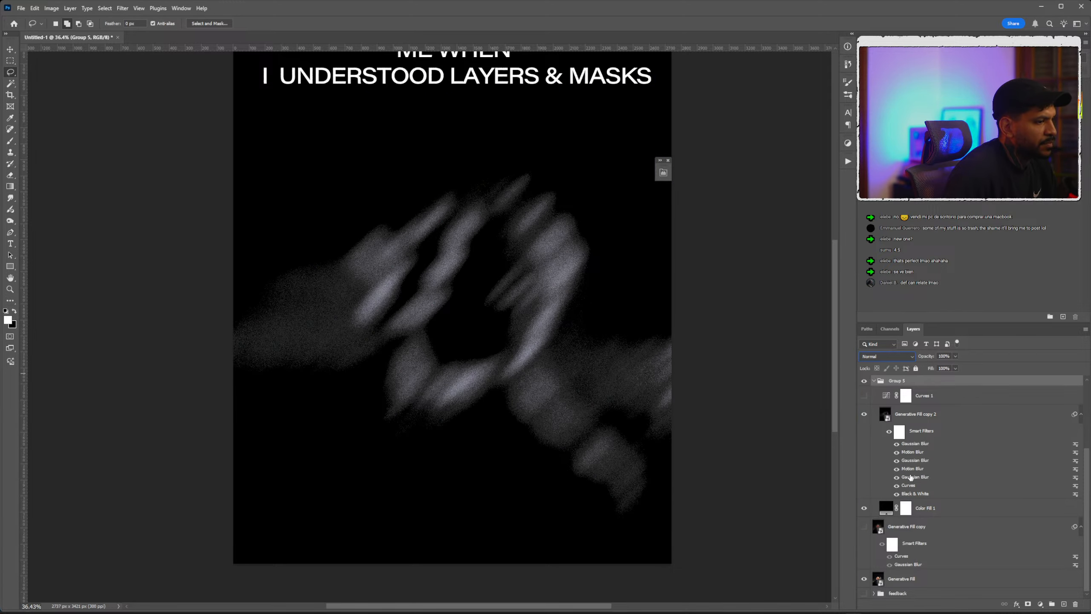
double_click(908, 487)
mouse_move(854, 201)
mouse_down()
mouse_move(847, 195)
mouse_move(876, 185)
mouse_move(855, 199)
mouse_up()
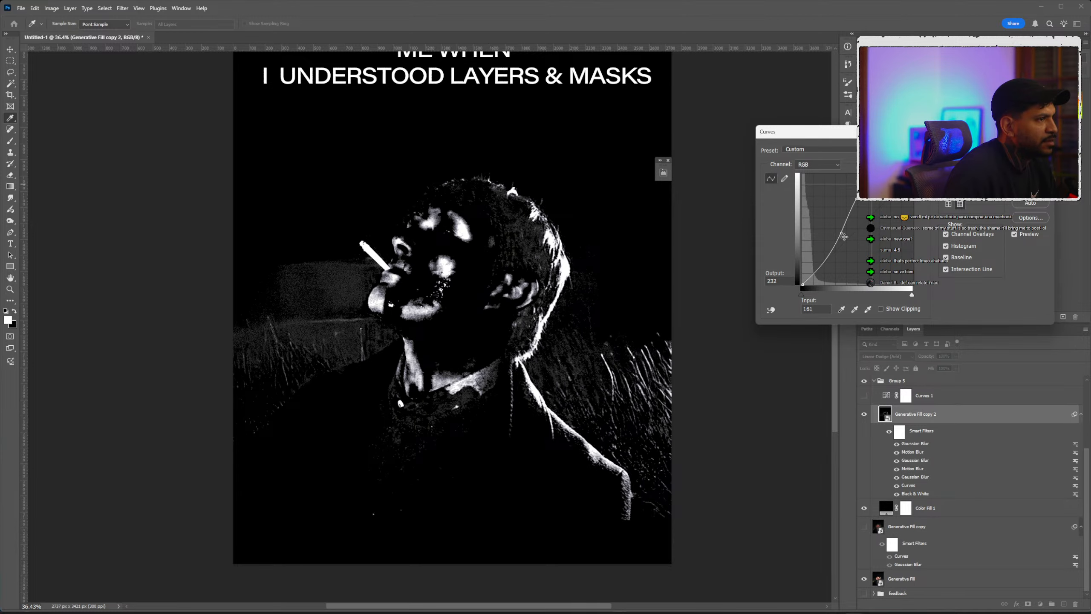
drag(845, 236, 834, 246)
drag(855, 198, 845, 197)
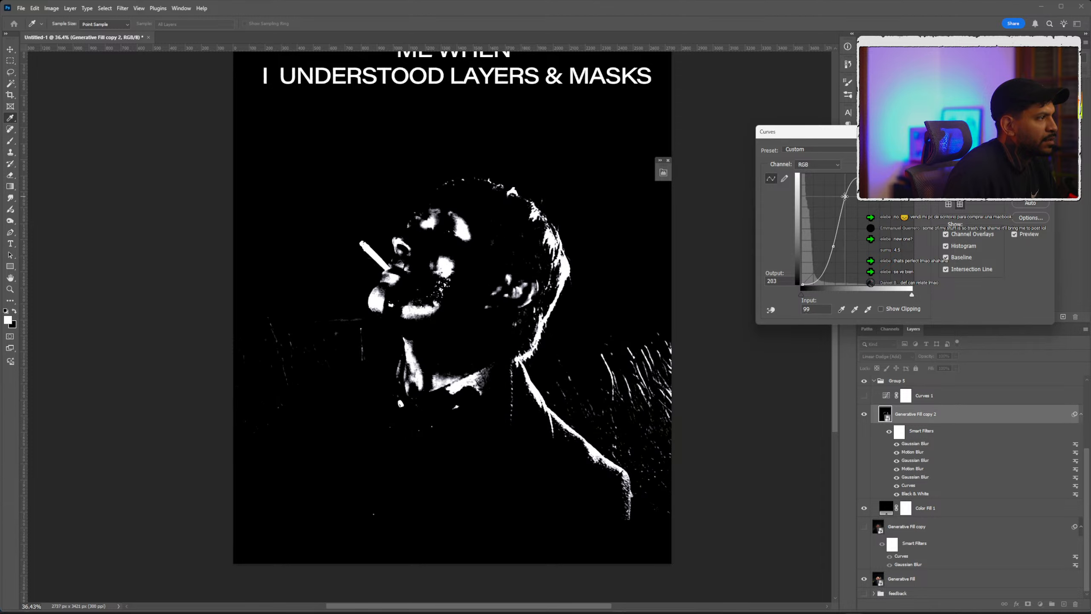
key(Return)
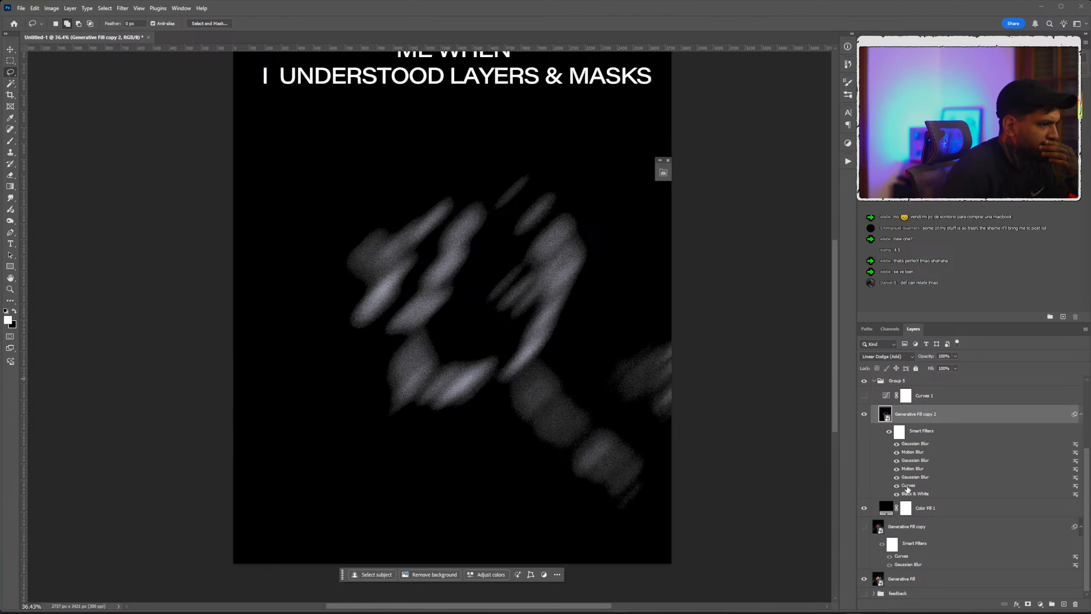
Hide the topmost Gaussian Blur filter on Generative Fill copy 2 and set the upper Motion Blur's distance to 626 pixels.
mouse_move(909, 487)
mouse_down()
mouse_move(909, 448)
mouse_move(908, 492)
mouse_up()
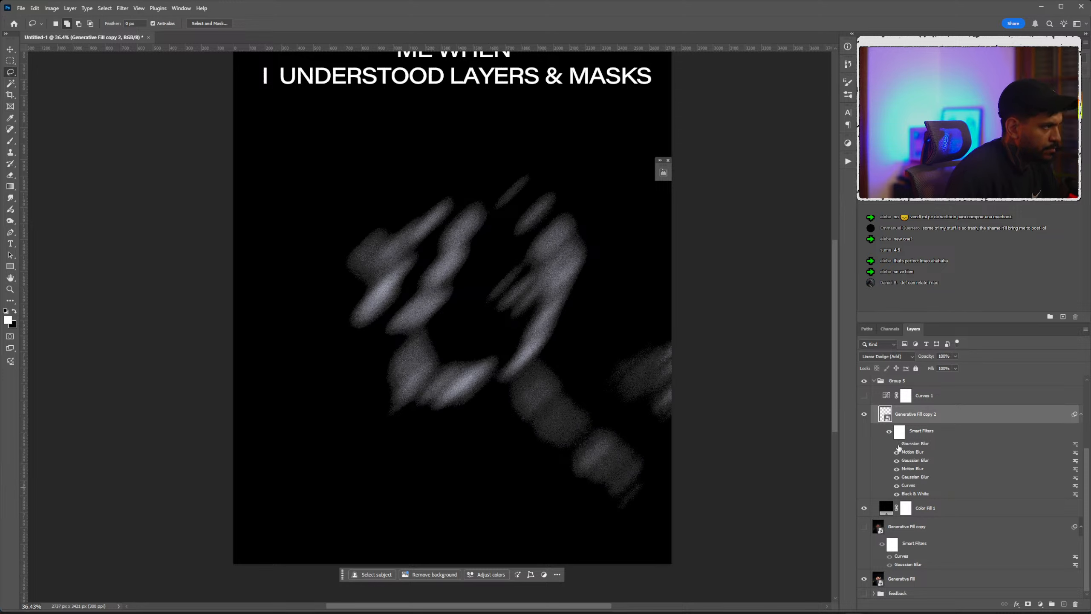
click(897, 456)
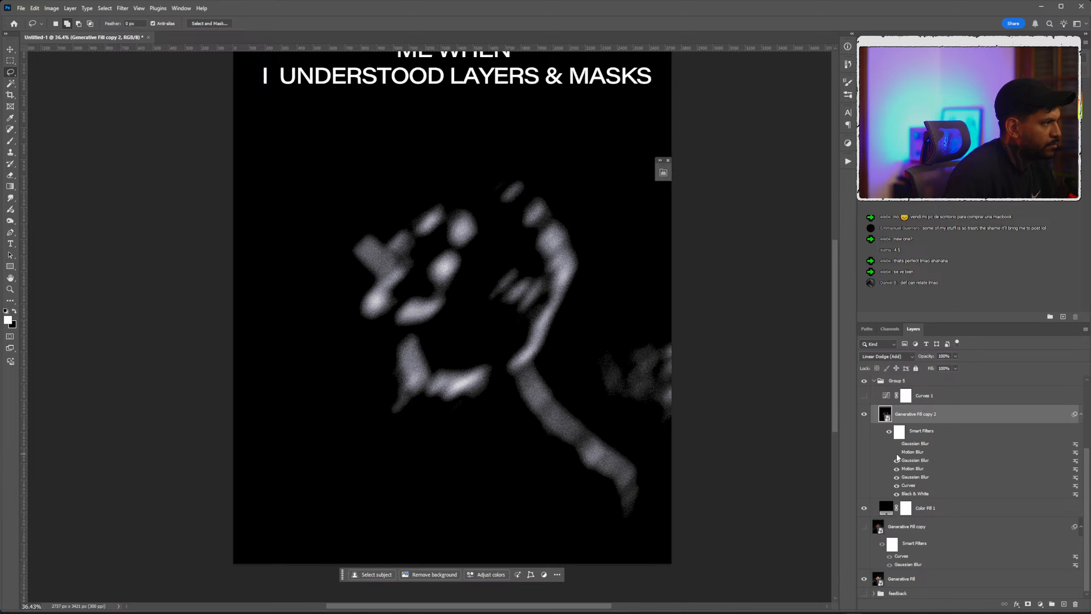
click(897, 452)
double_click(913, 452)
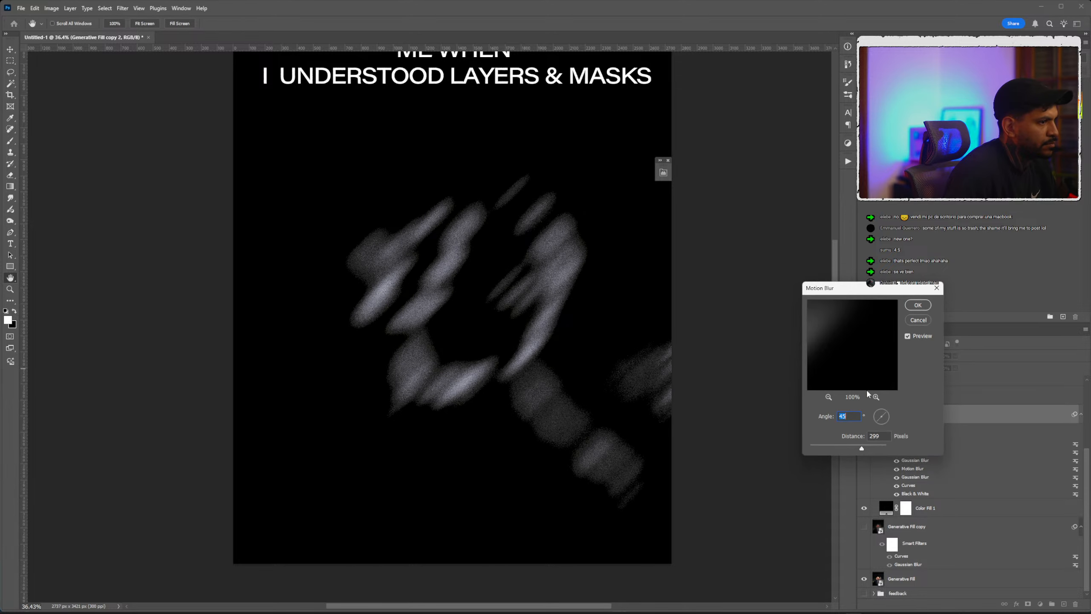
click(918, 305)
Move the Curves filter directly above the upper Motion Blur and raise its curve to brighten the streaks, with a point at input 99, output 215.
drag(911, 462, 914, 453)
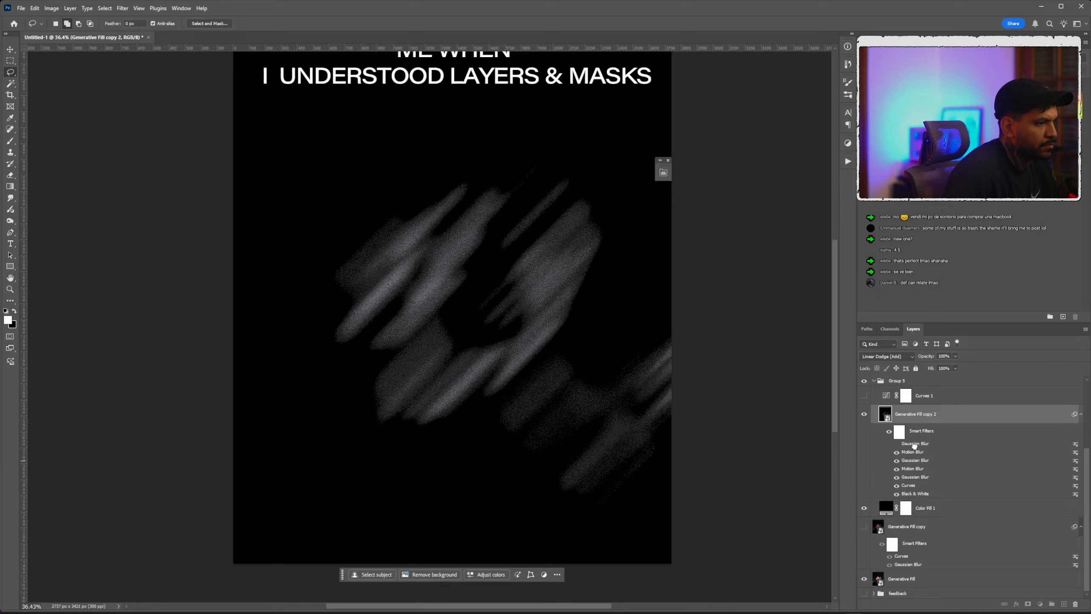
double_click(908, 452)
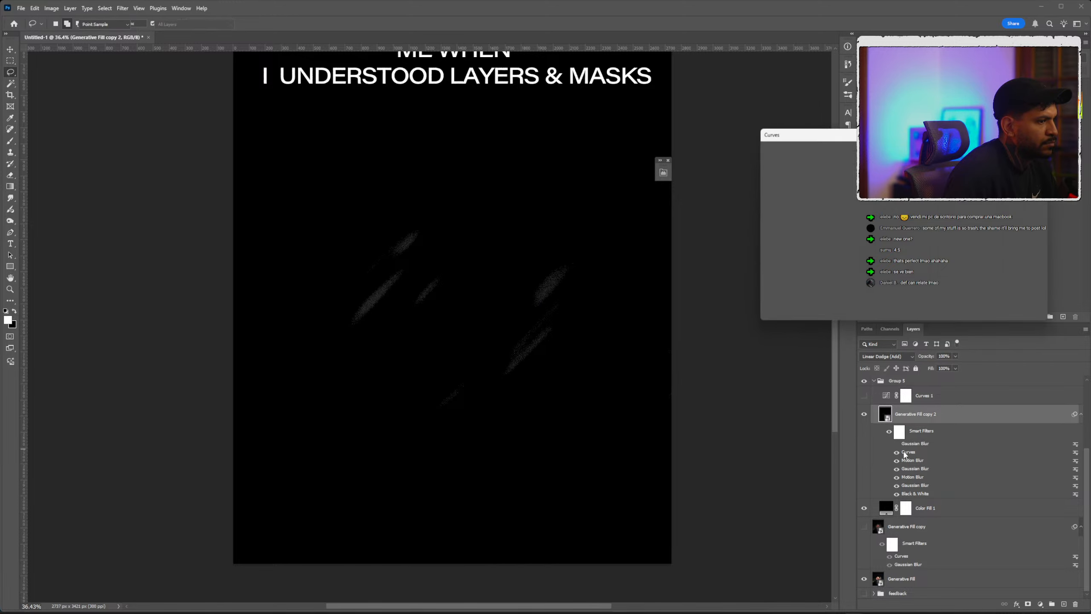
drag(840, 215, 863, 189)
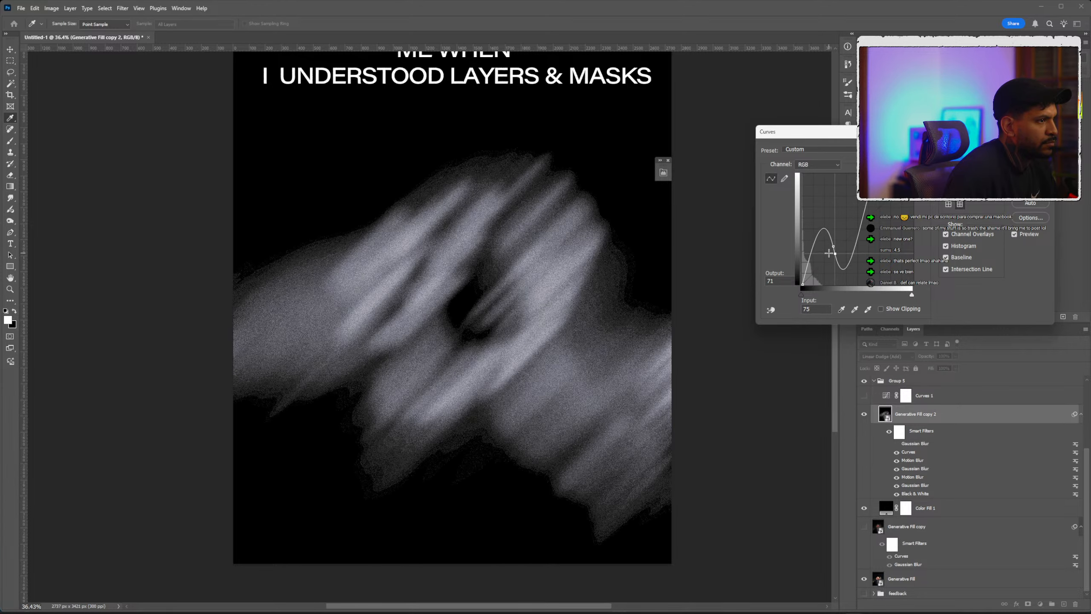
drag(833, 246, 828, 202)
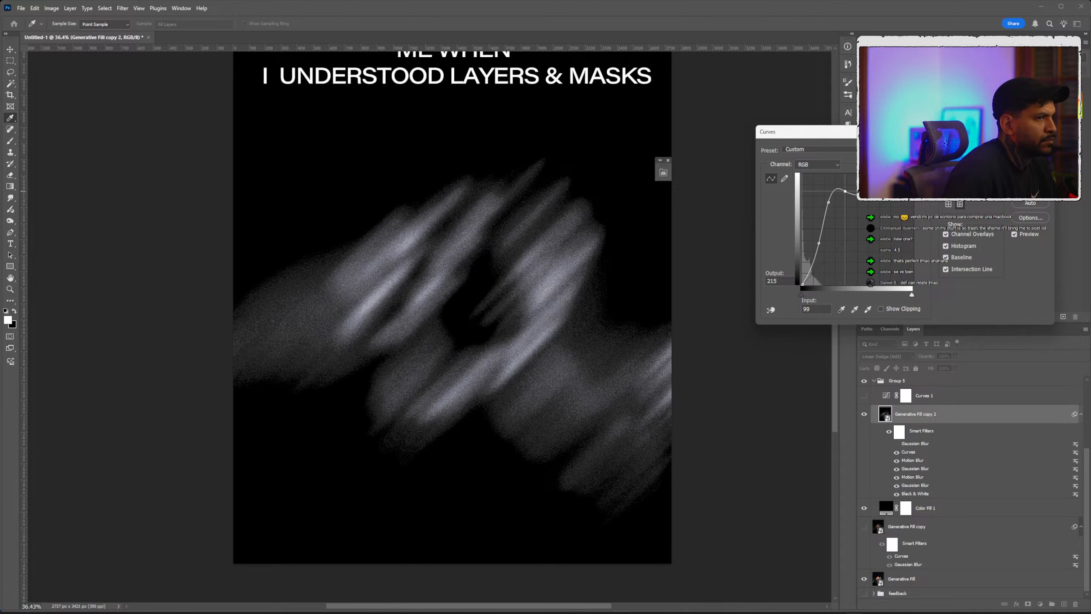
key(Return)
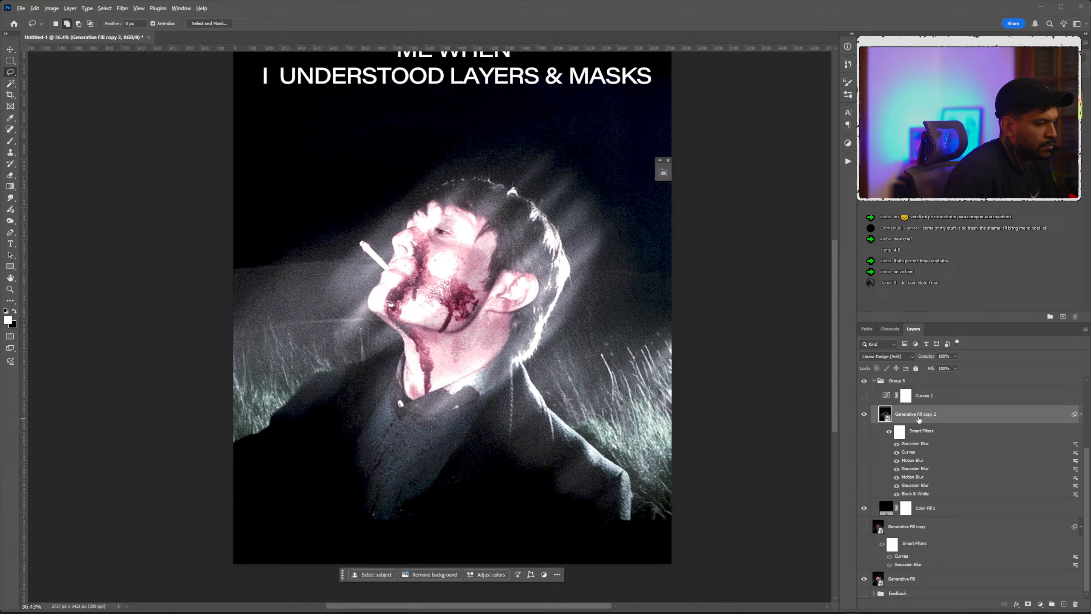
Duplicate Generative Fill copy 2 and change the angles of the duplicate's two Motion Blur filters to create crossing light streaks.
key(ctrl+j)
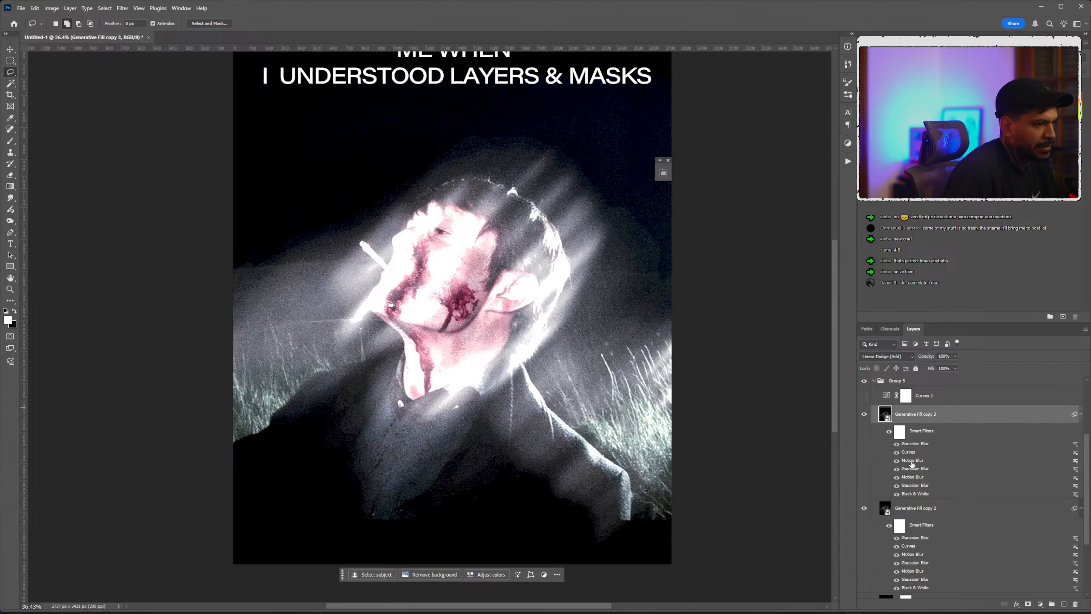
double_click(912, 461)
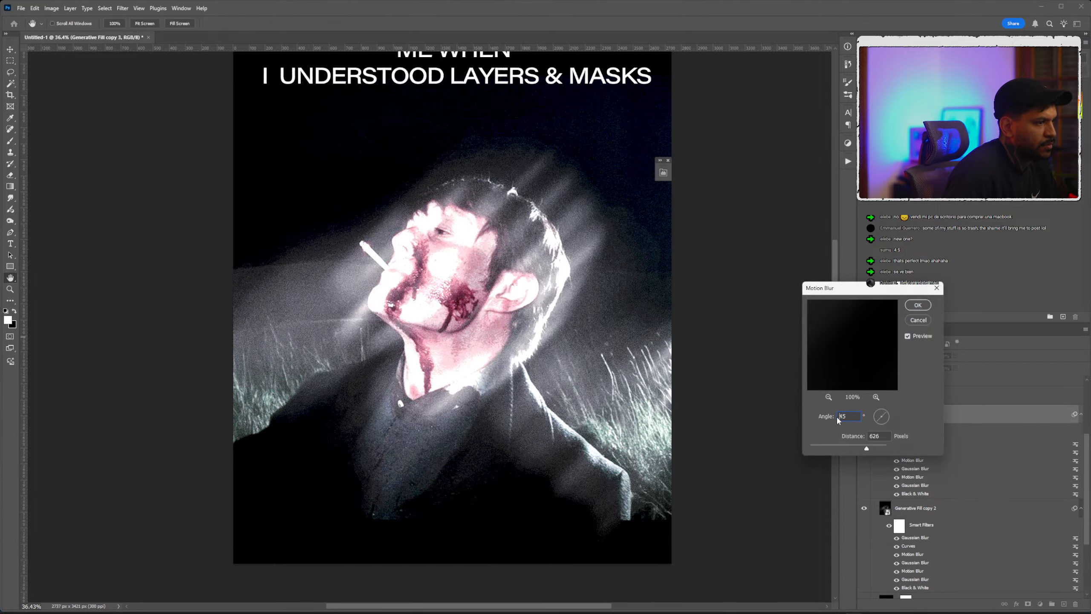
click(918, 305)
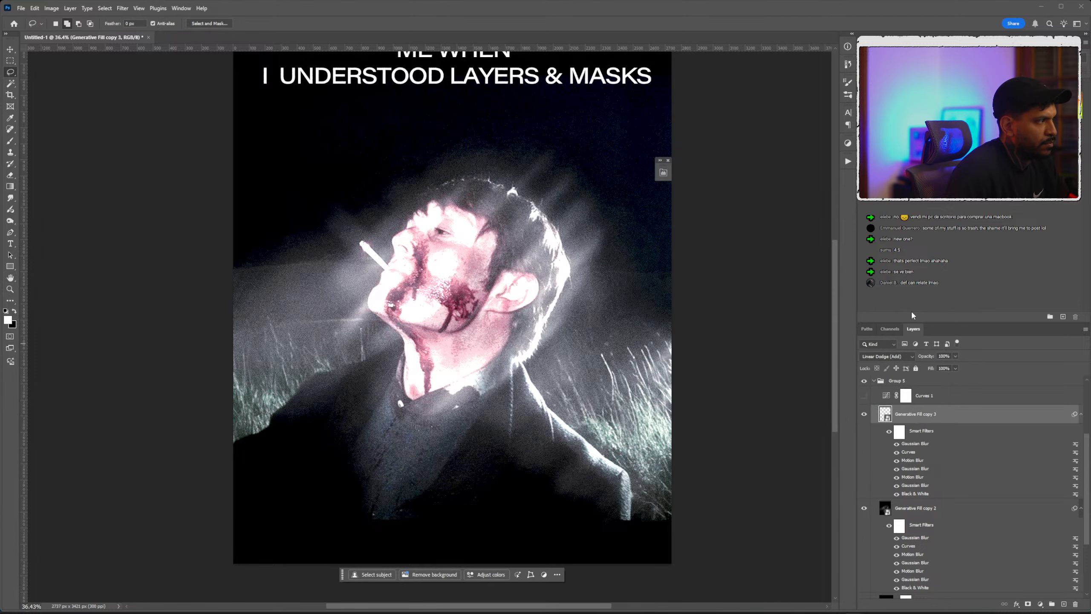
double_click(911, 477)
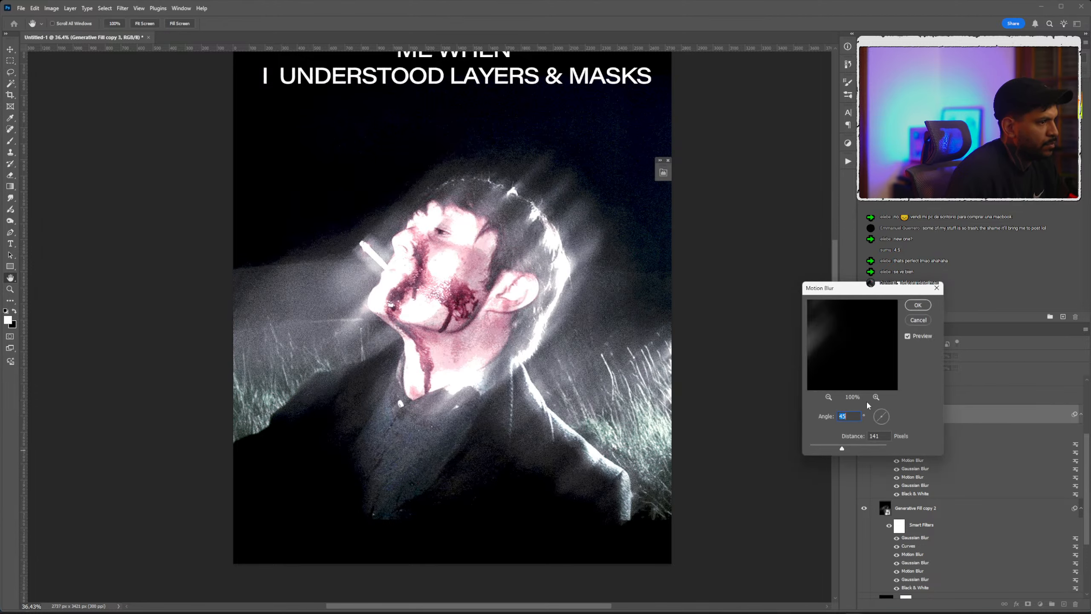
click(918, 305)
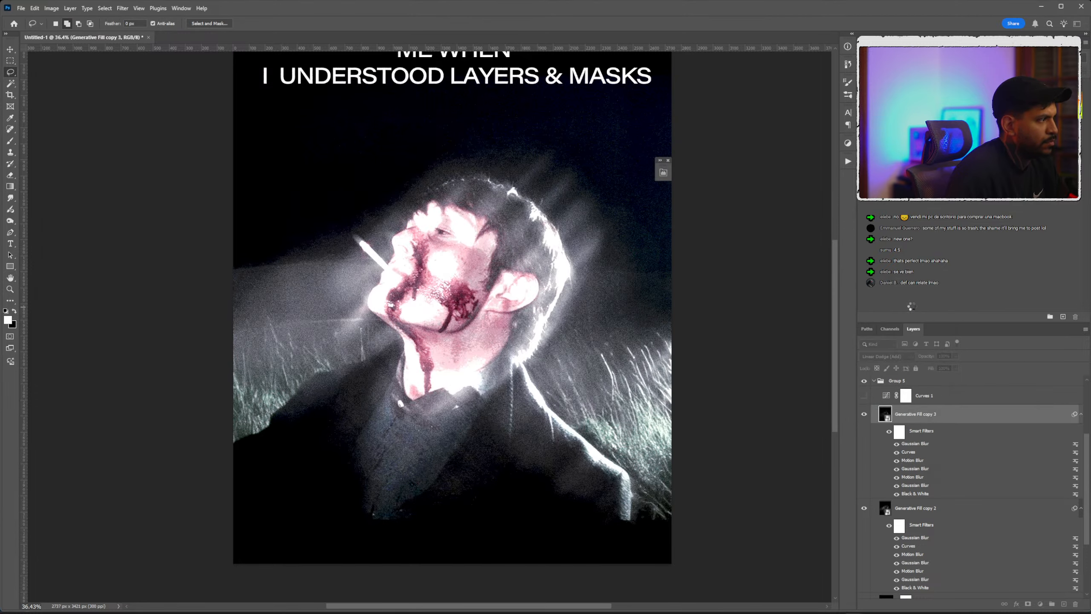
Show the Curves 1 adjustment in Group 5 and shape its curve into a gentle S with lowered shadows.
click(864, 395)
scroll(436, 240, down, 3)
scroll(436, 240, up, 2)
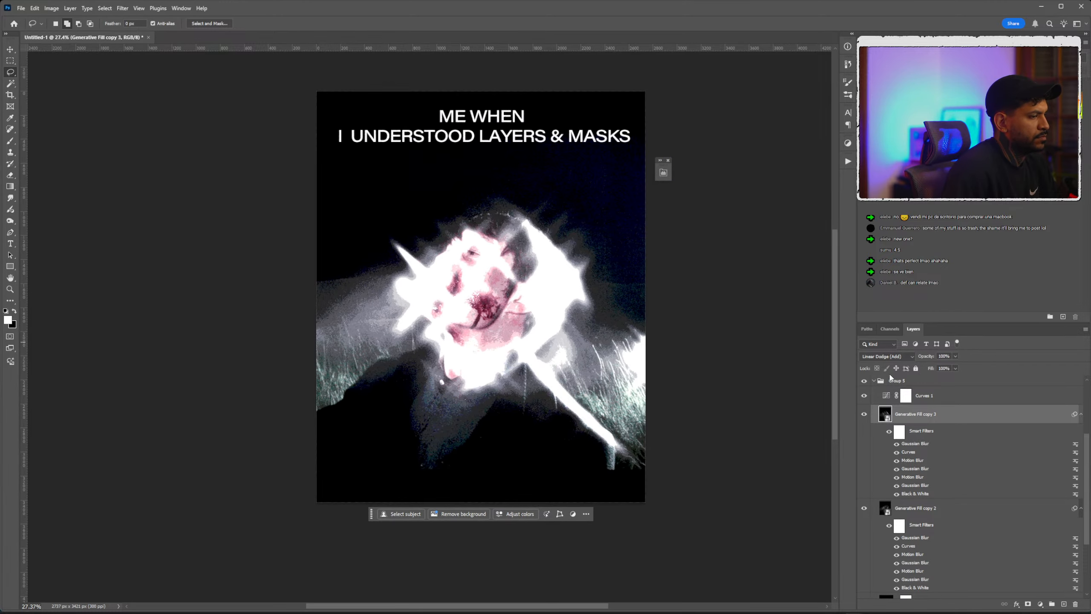
double_click(886, 396)
drag(746, 233, 767, 262)
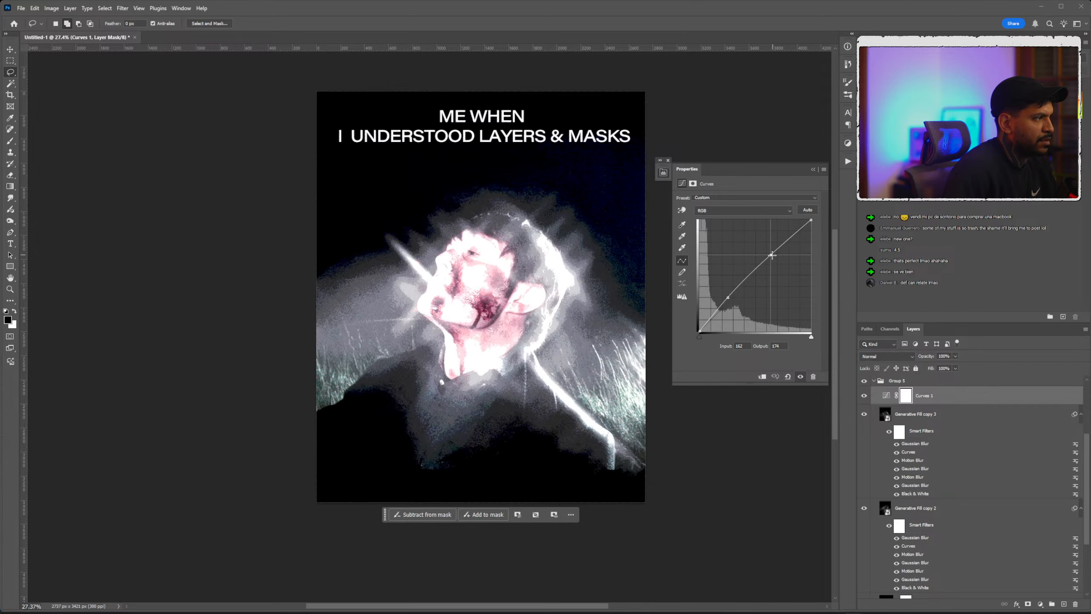
drag(730, 297, 738, 310)
mouse_move(764, 264)
mouse_down()
mouse_move(781, 292)
mouse_move(777, 274)
mouse_up()
mouse_move(739, 310)
mouse_down()
mouse_move(732, 301)
mouse_move(748, 322)
mouse_move(727, 297)
mouse_move(735, 306)
mouse_up()
mouse_move(777, 275)
mouse_down()
mouse_move(762, 255)
mouse_move(770, 263)
mouse_up()
Reduce the fill of Group 5 to 49%.
click(900, 381)
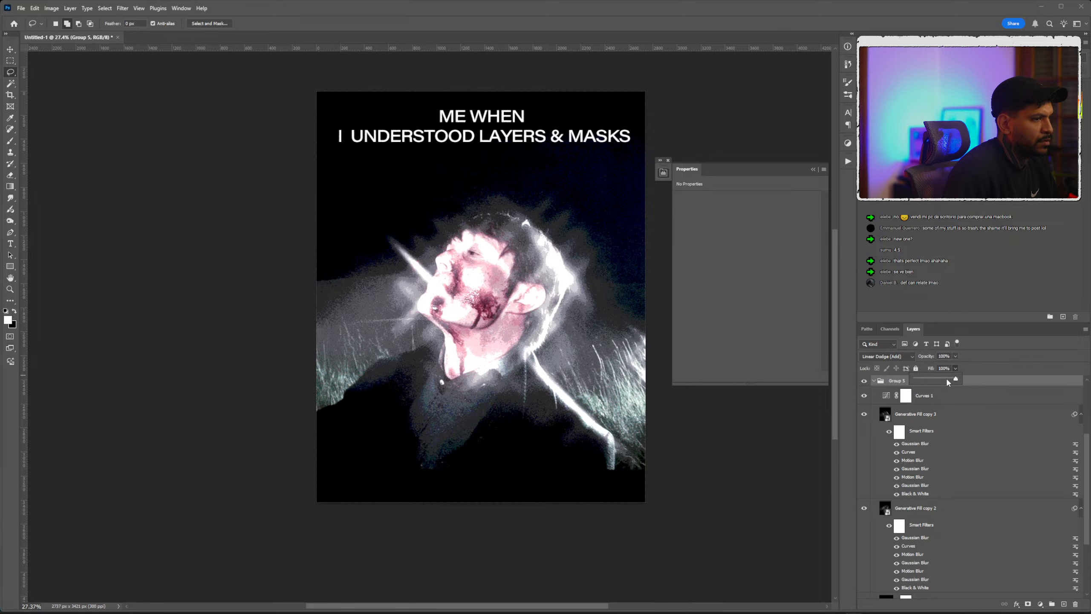
mouse_move(948, 381)
mouse_down()
mouse_move(929, 377)
mouse_move(937, 381)
mouse_up()
scroll(520, 253, up, 4)
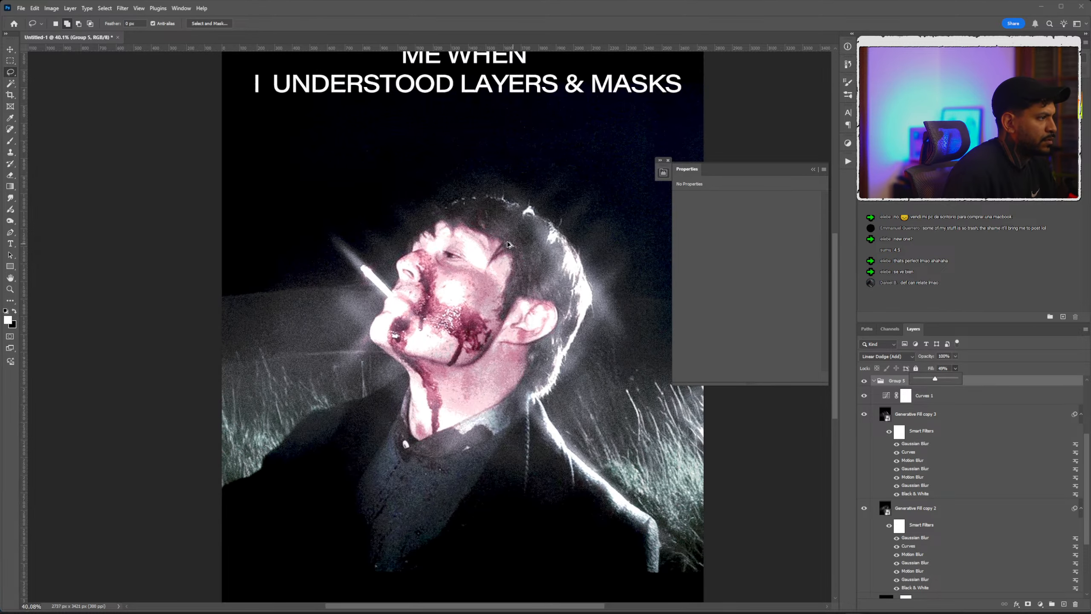
Add a new empty layer between the poster's text layer and Group 5.
click(901, 398)
scroll(898, 400, up, 2)
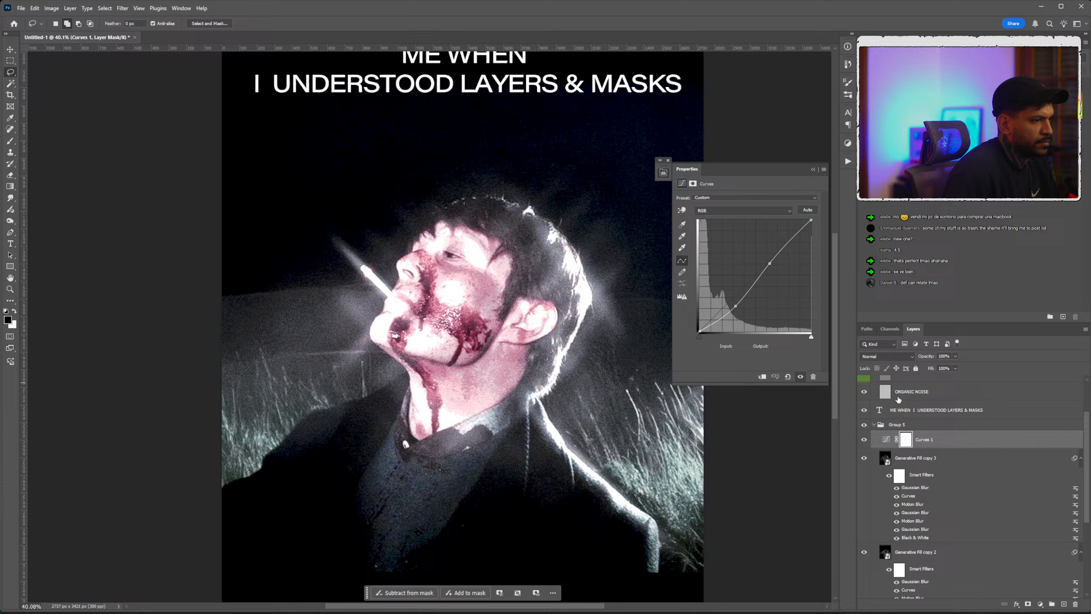
click(888, 423)
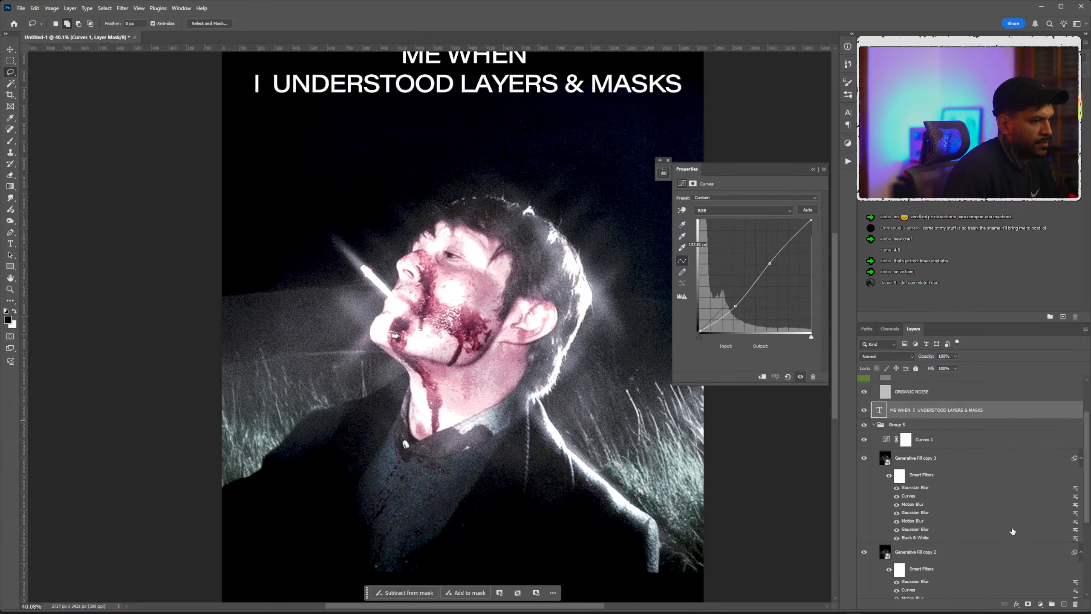
click(1063, 605)
drag(904, 443, 900, 417)
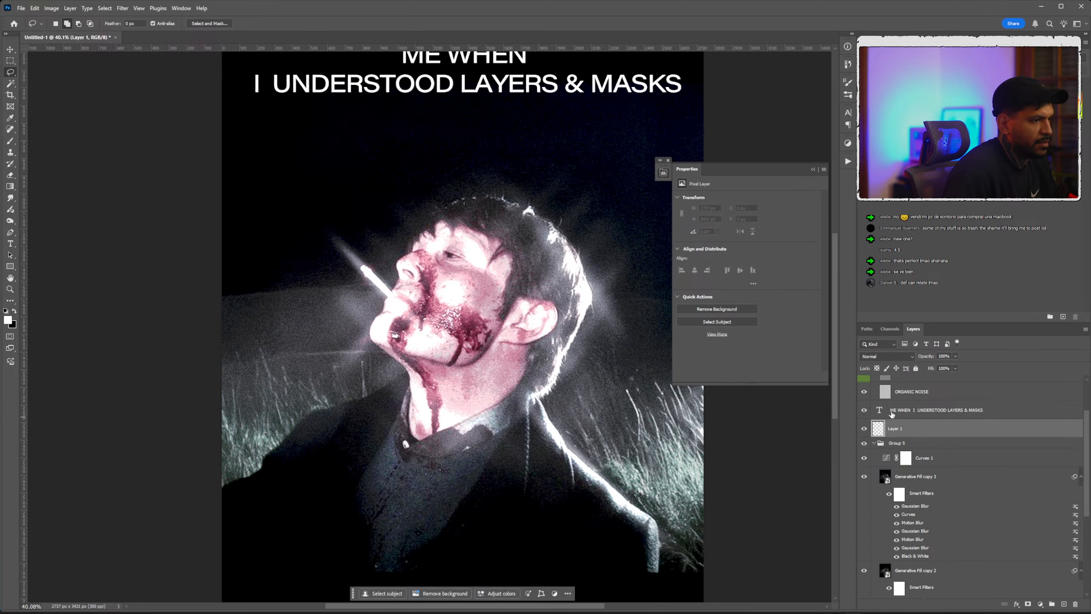
Choose the first FLARE DESIGN SYNDROME brush from the FLARES DESIGN SYNDROME brush set for painting on Layer 1.
key(b)
right_click(527, 262)
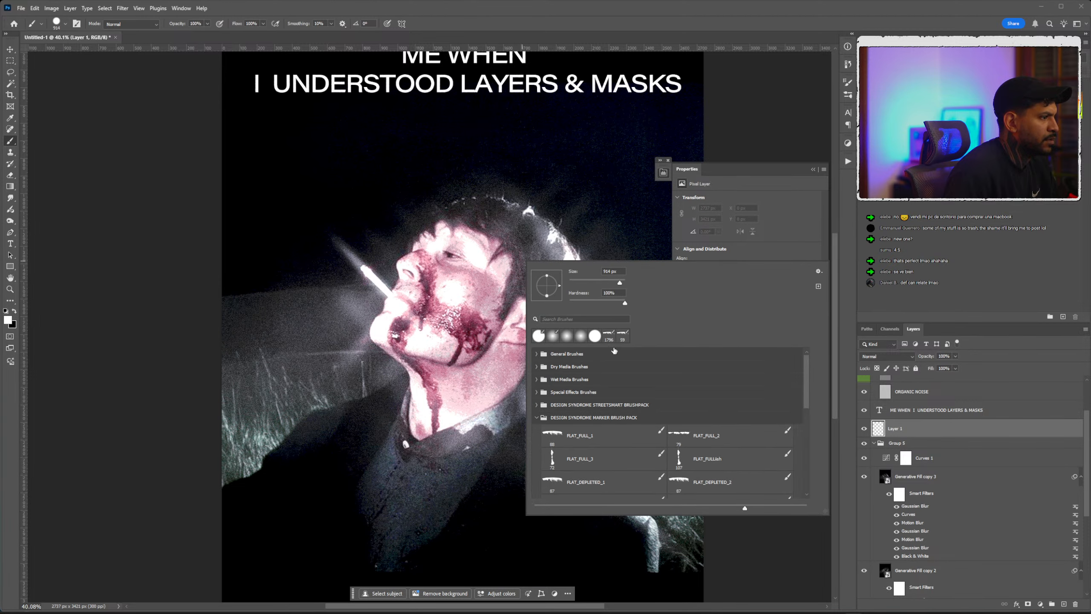
click(538, 417)
scroll(553, 429, down, 1)
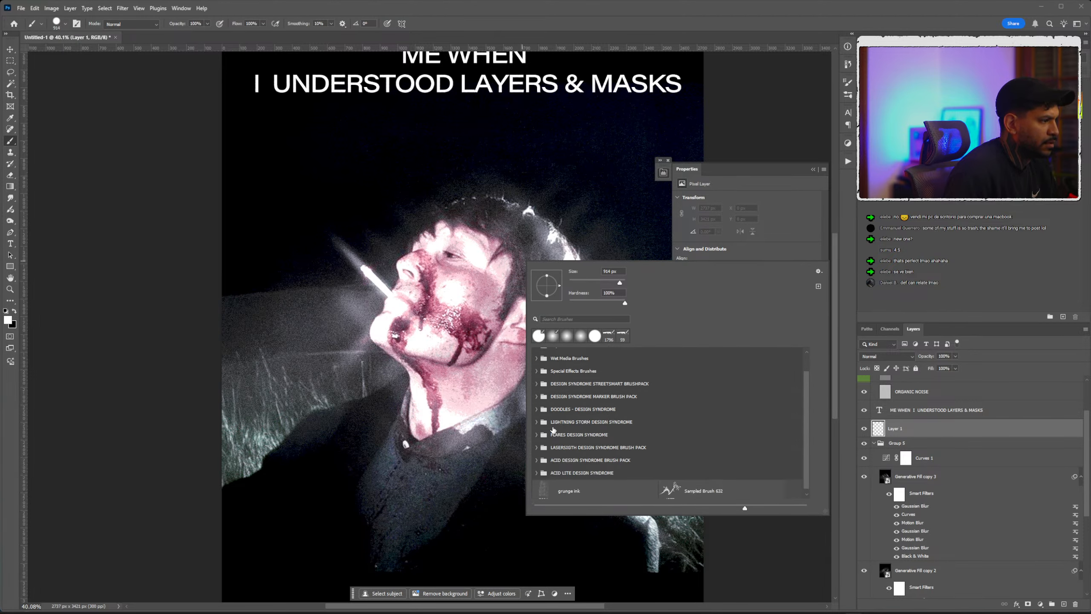
click(537, 473)
scroll(538, 456, down, 1)
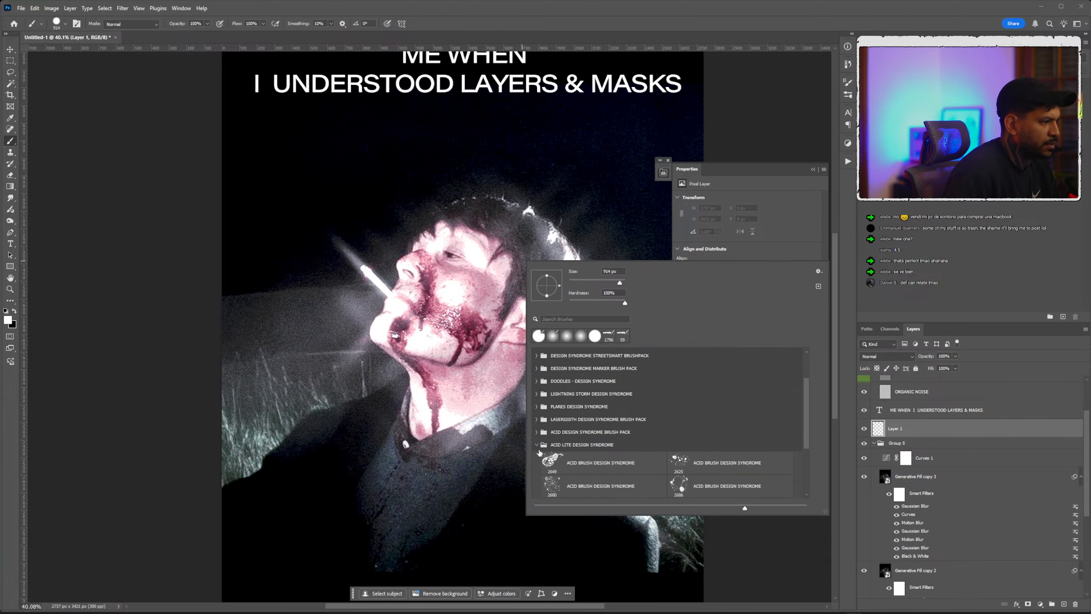
click(537, 446)
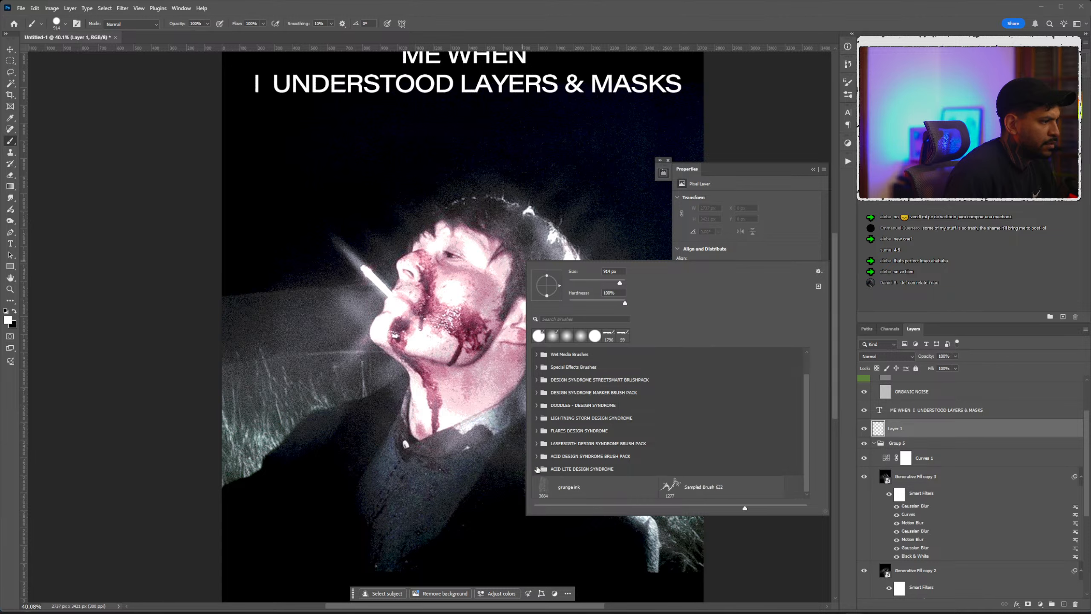
click(562, 431)
scroll(576, 434, down, 1)
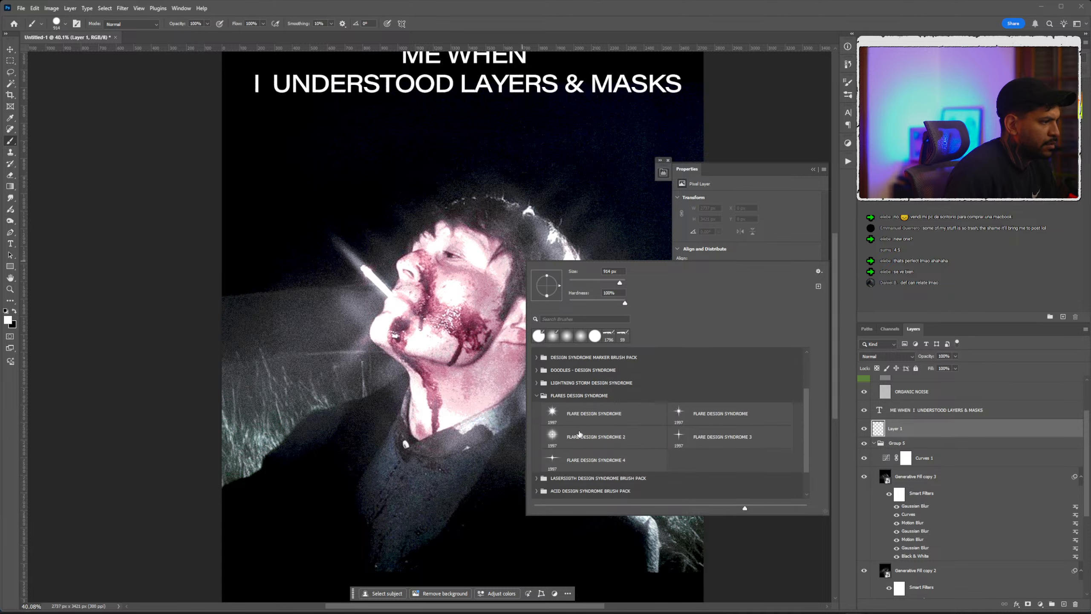
double_click(584, 413)
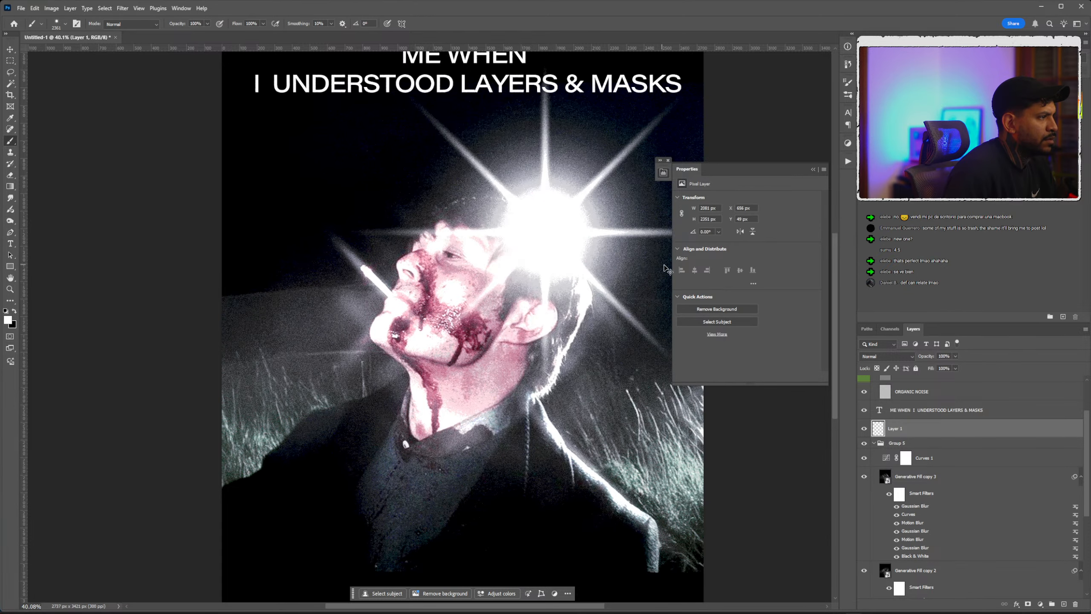
Try stamping the white flare at several sizes along the rim light behind the man's head on Layer 1.
drag(556, 256, 434, 269)
drag(503, 271, 511, 271)
drag(423, 263, 392, 268)
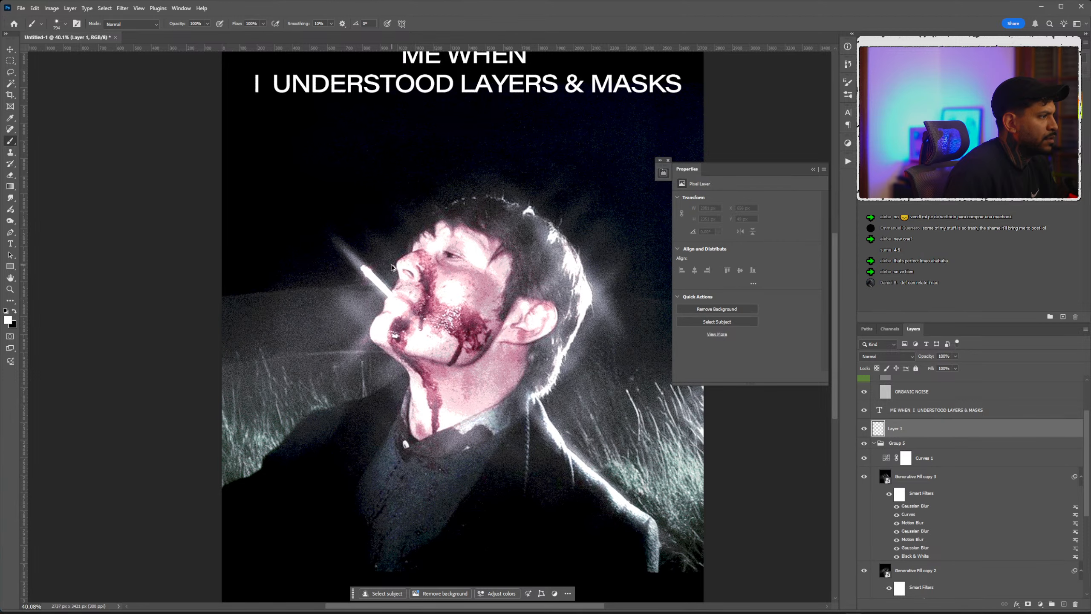
click(576, 252)
alt+scroll(606, 265, down, 2)
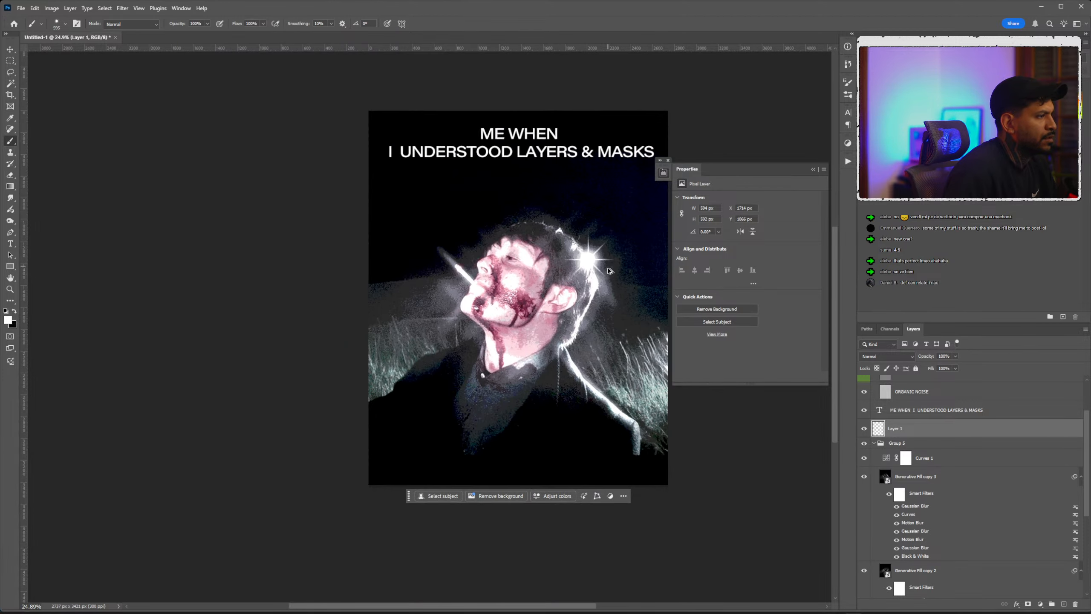
drag(602, 264, 594, 284)
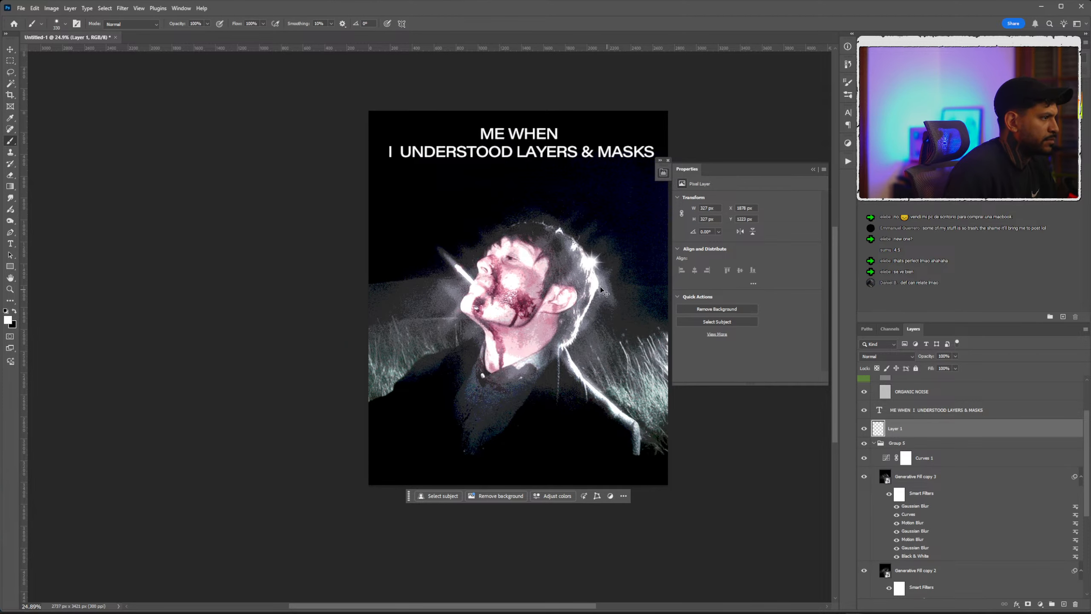
click(595, 284)
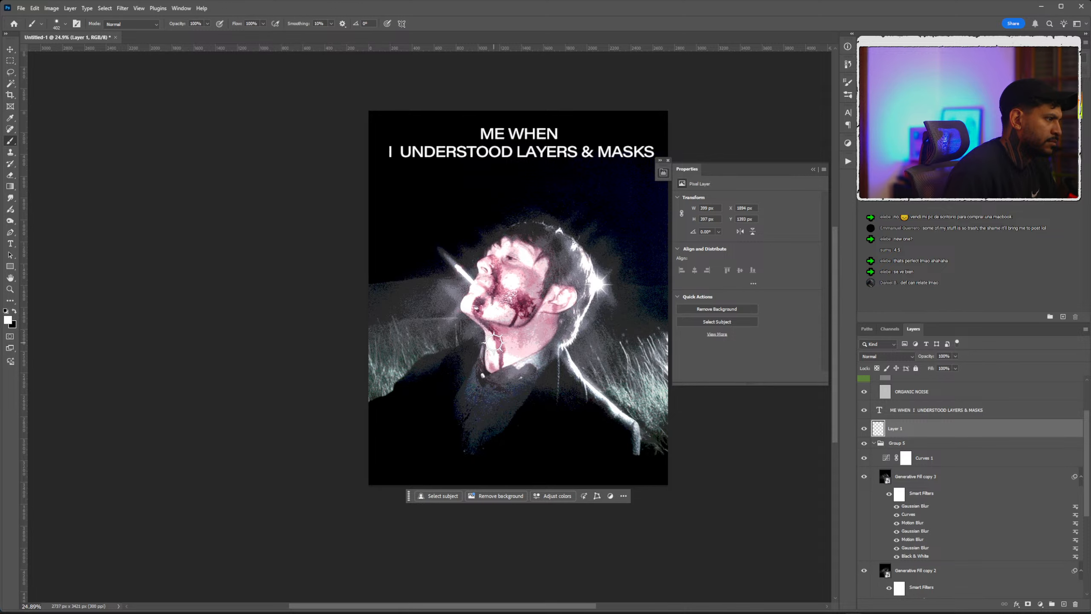
drag(505, 343, 496, 344)
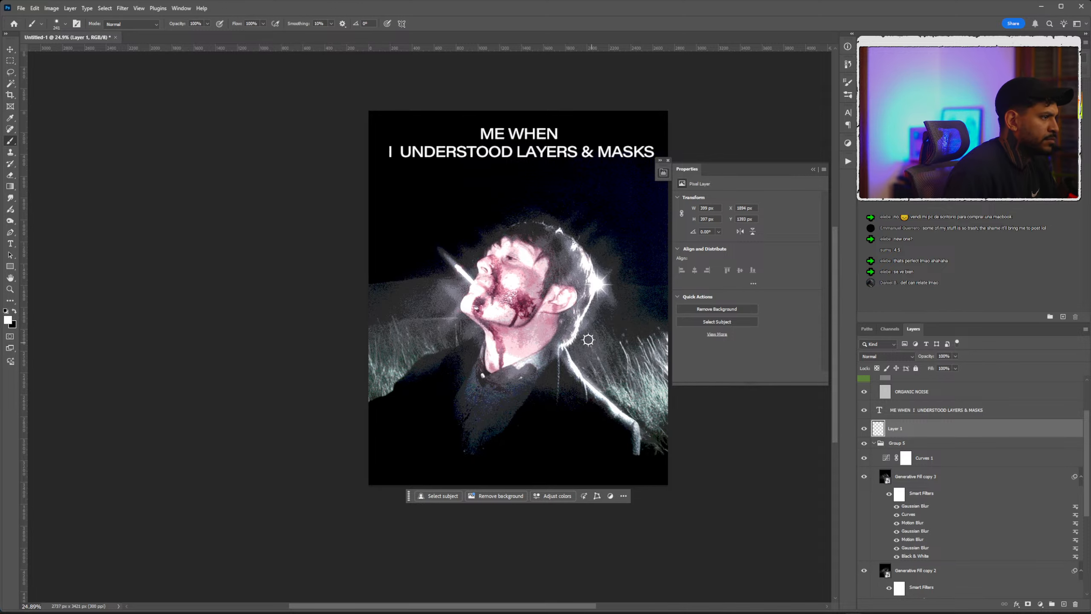
drag(588, 275, 592, 275)
scroll(591, 274, up, 1)
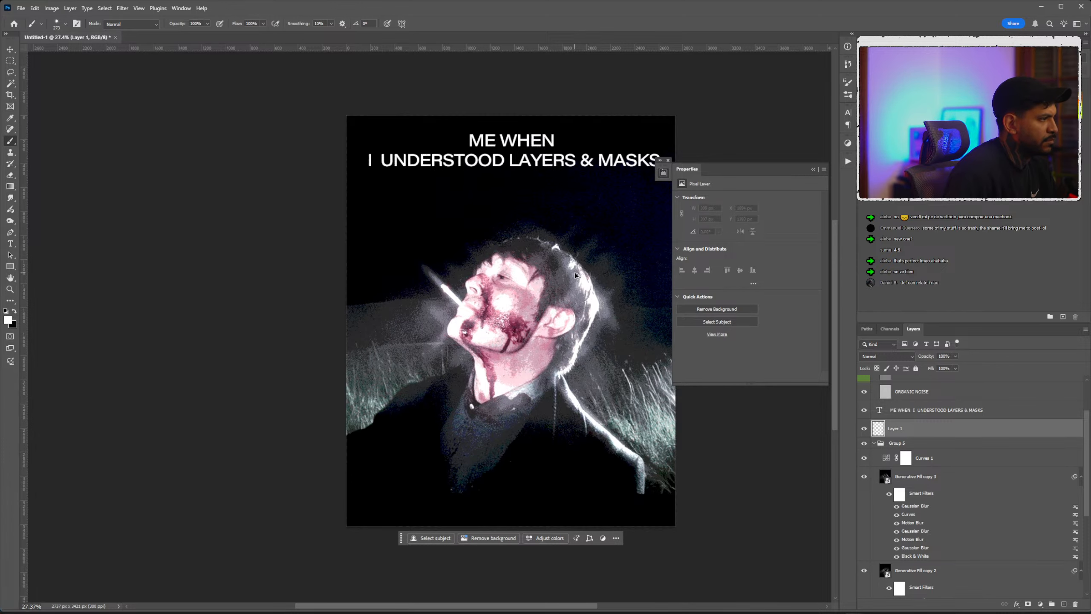
scroll(585, 249, up, 3)
click(864, 428)
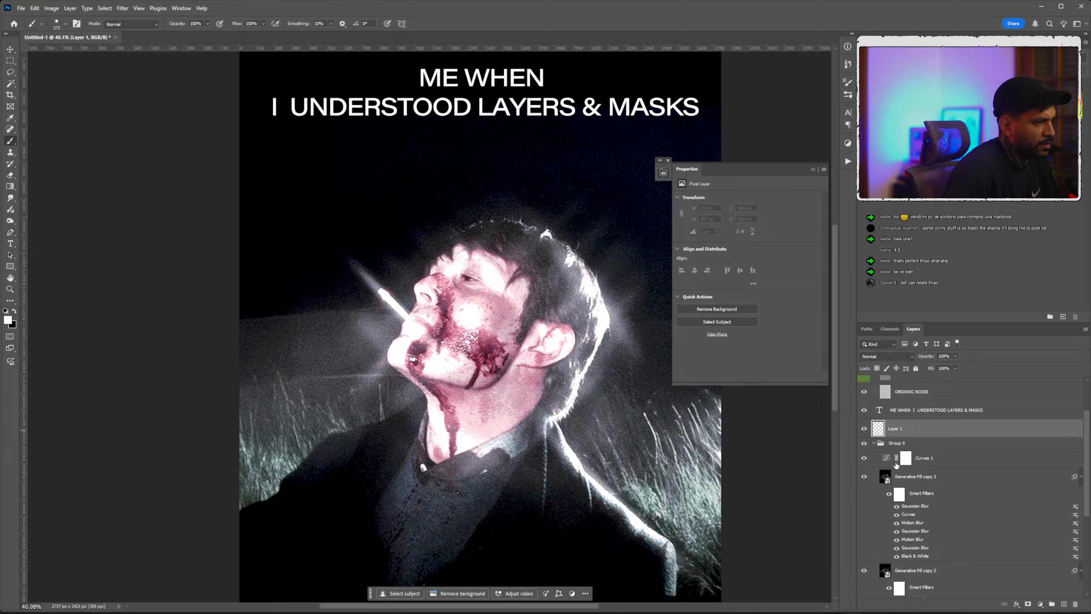
Reshape Curves 1 in Group 5 to a nearly straight curve with slightly lowered shadows and a point at input 102, output 104.
click(883, 459)
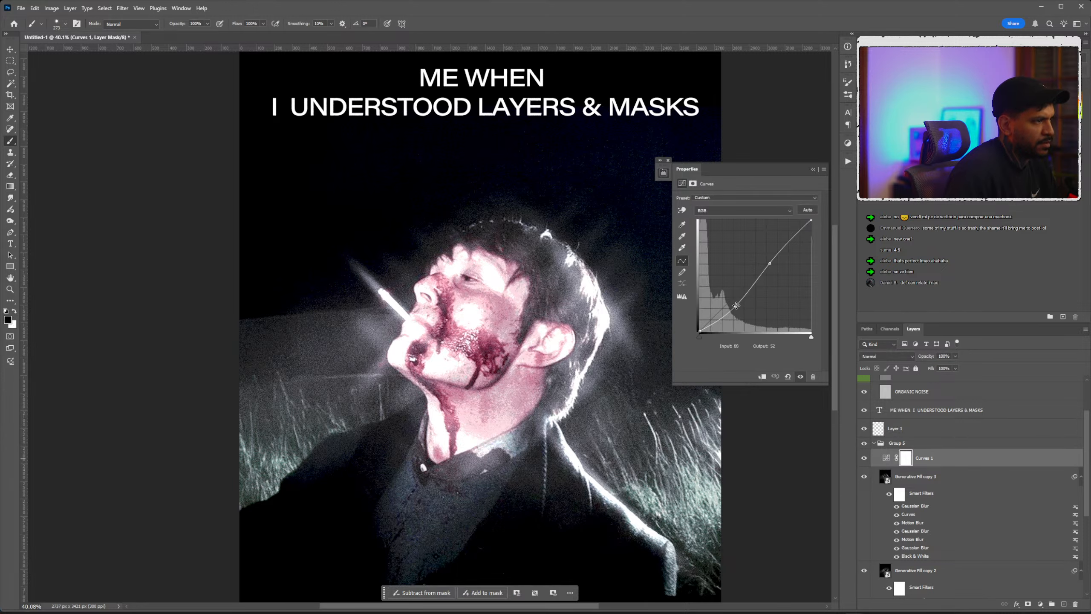
mouse_move(737, 305)
mouse_down()
mouse_move(737, 322)
mouse_move(739, 307)
mouse_up()
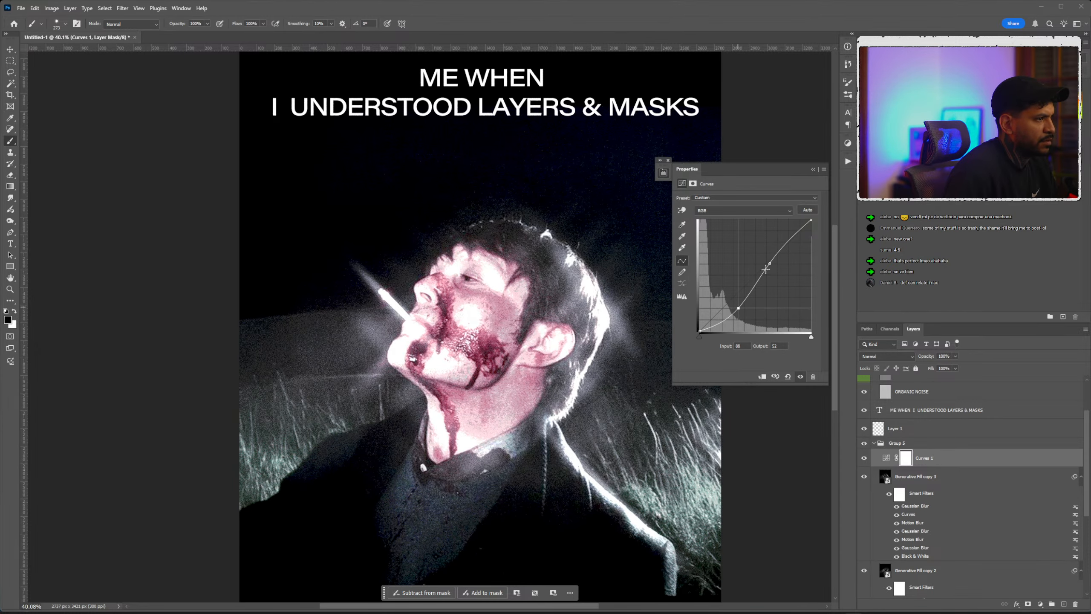
mouse_move(766, 269)
mouse_down()
mouse_move(773, 254)
mouse_move(752, 251)
mouse_move(756, 267)
mouse_up()
drag(738, 309, 718, 320)
click(755, 264)
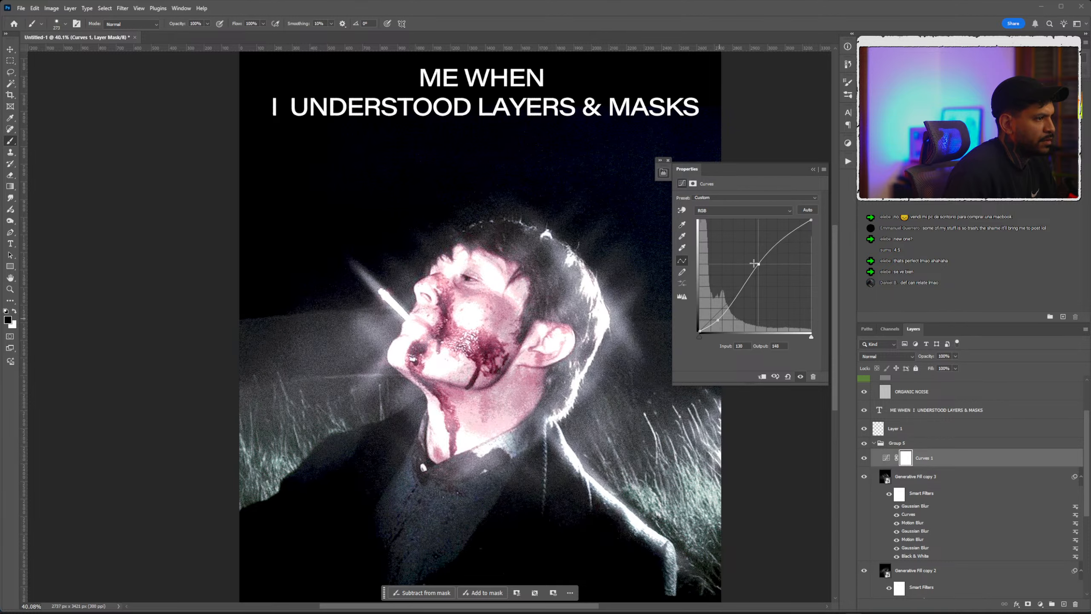
drag(755, 263, 710, 225)
mouse_move(717, 321)
mouse_down()
mouse_move(702, 321)
mouse_move(718, 316)
mouse_up()
mouse_move(733, 274)
mouse_down()
mouse_move(759, 301)
mouse_move(745, 287)
mouse_up()
scroll(551, 290, down, 5)
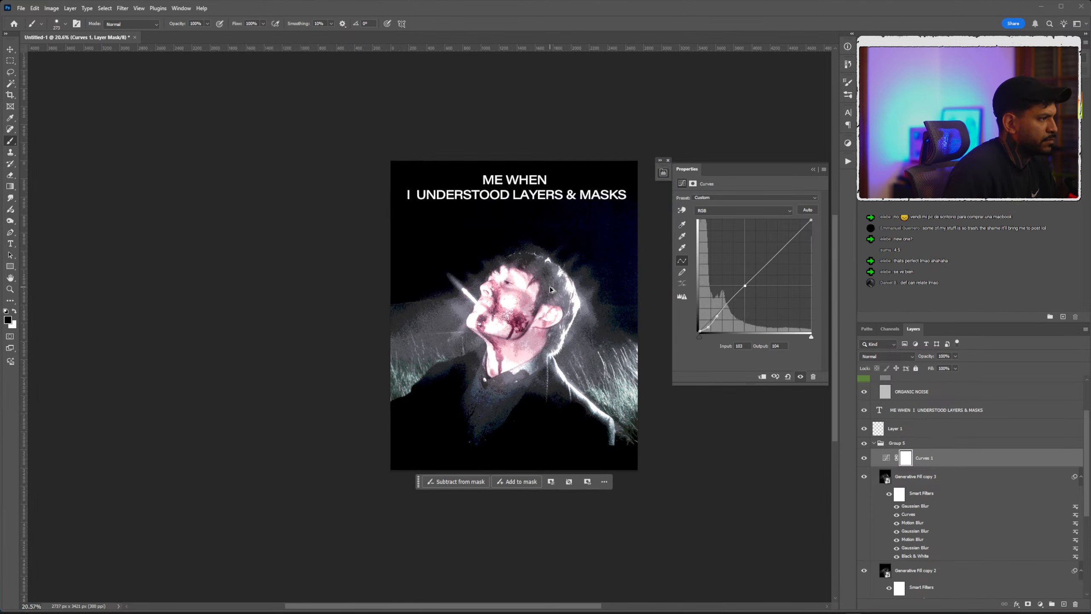
click(812, 170)
Collapse Group 5, show the Generative Fill copy layer, and hide the Gradient Map 1 adjustment in the NOISIER group.
click(885, 443)
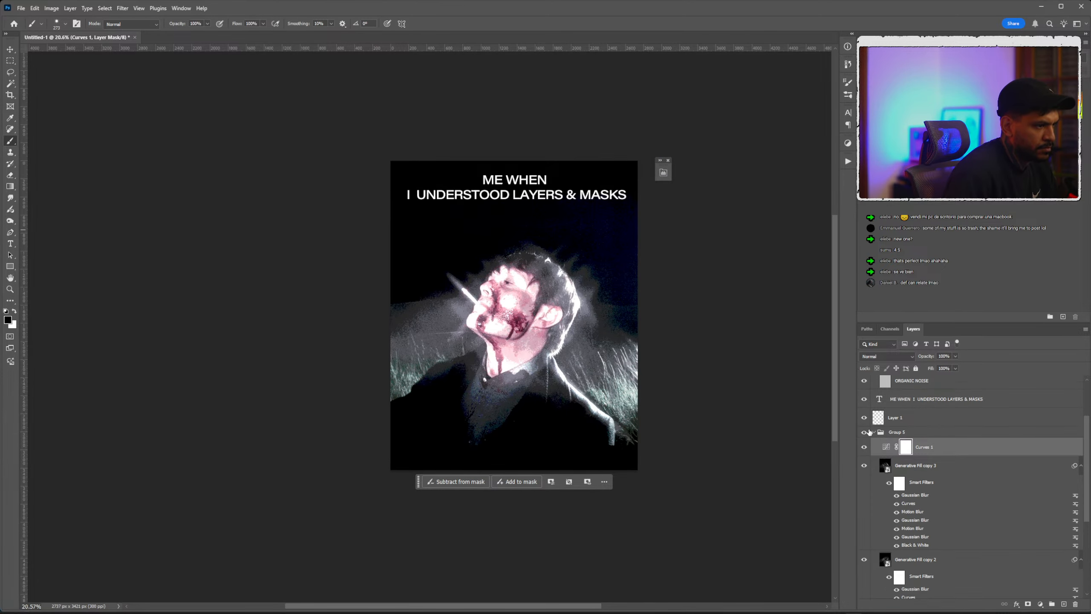
click(873, 443)
click(864, 517)
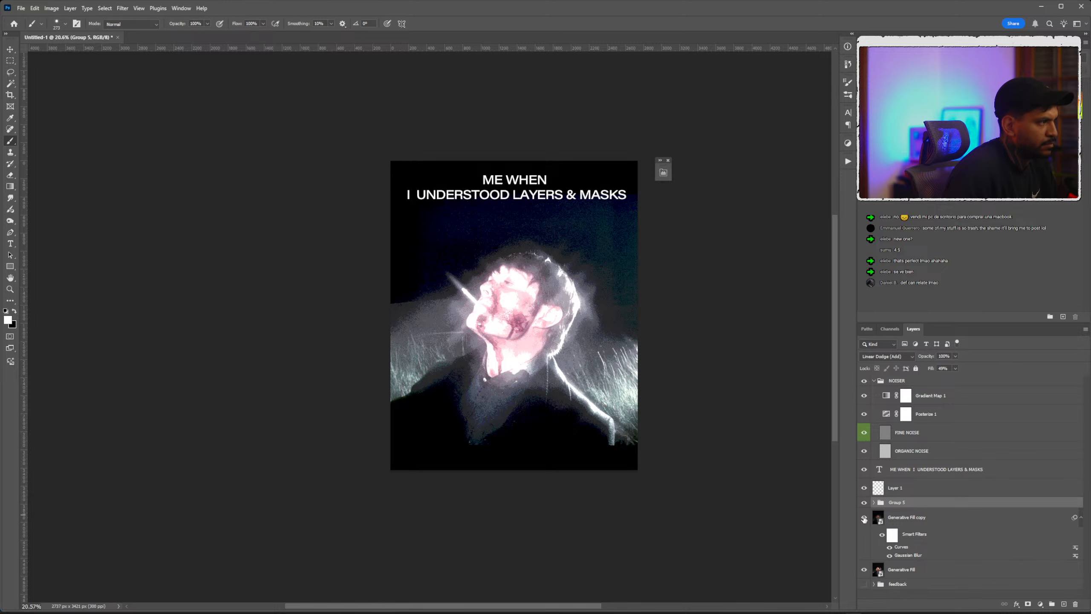
click(864, 395)
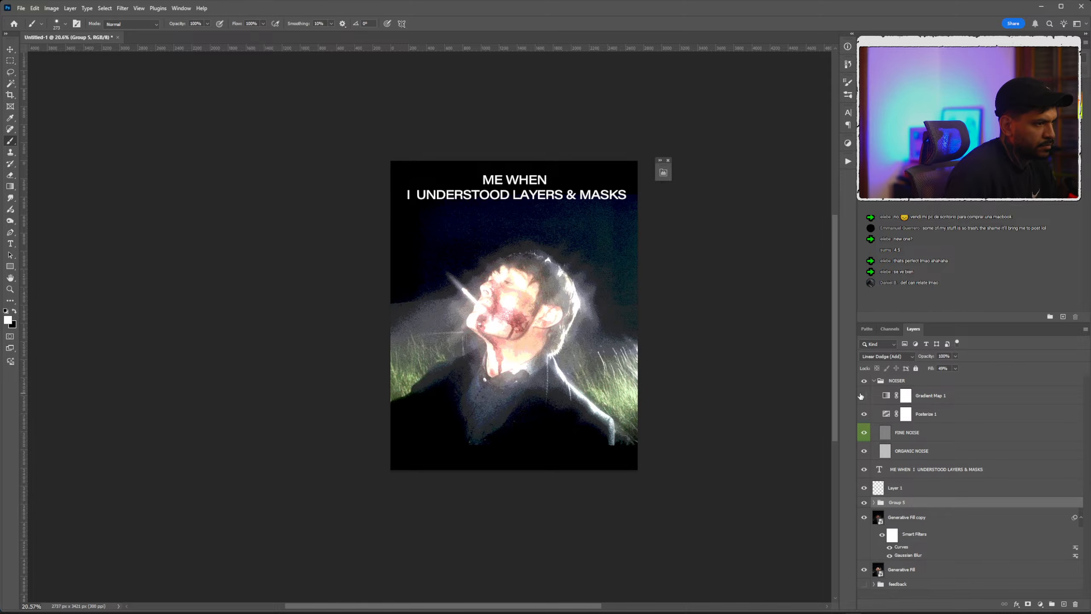
scroll(493, 295, up, 2)
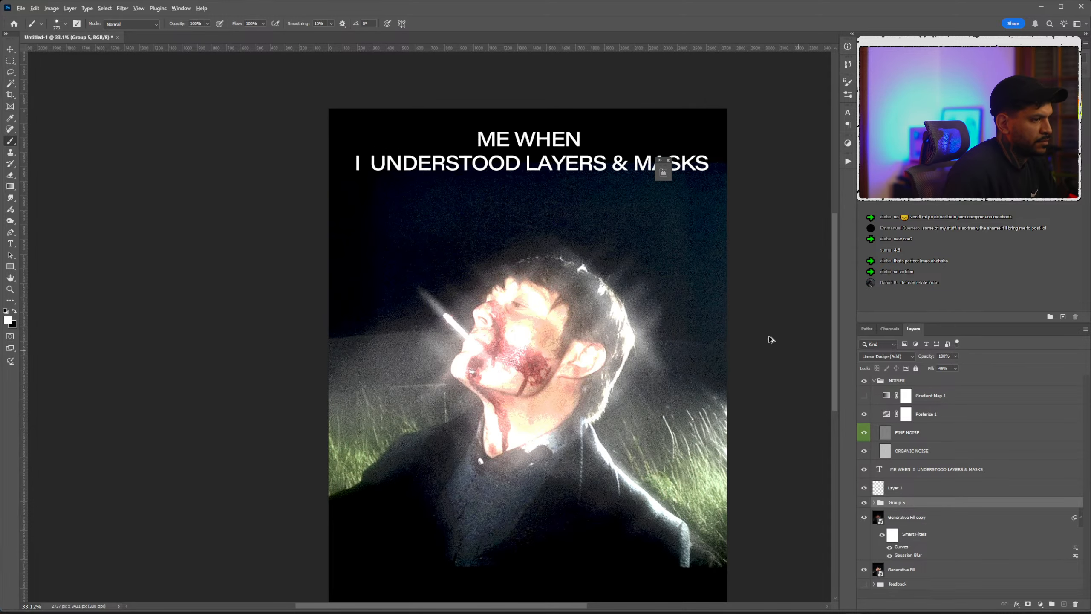
Enlarge Group 5, Generative Fill copy and Generative Fill together to about 124.84%, framing the man so he fills the poster's lower part.
click(900, 518)
click(895, 503)
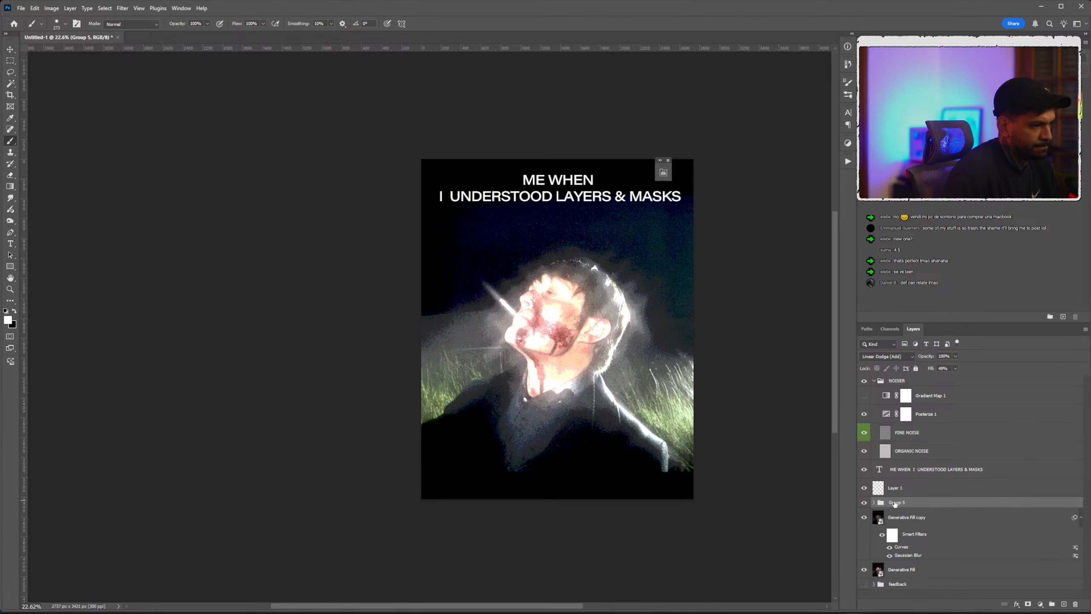
shift+click(912, 573)
key(ctrl+t)
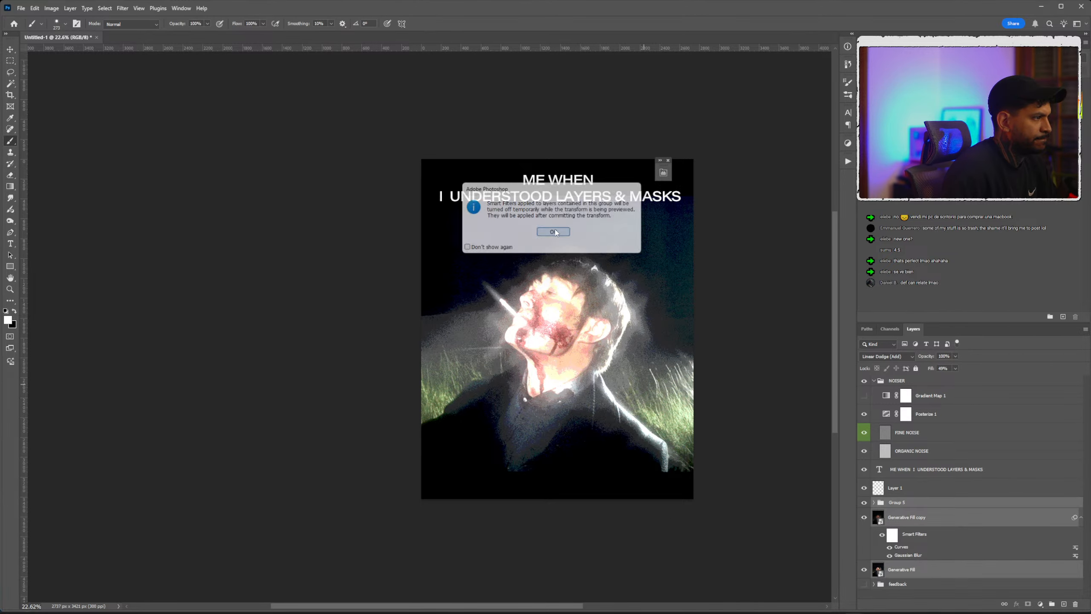
key(Return)
drag(709, 316, 731, 323)
key(Return)
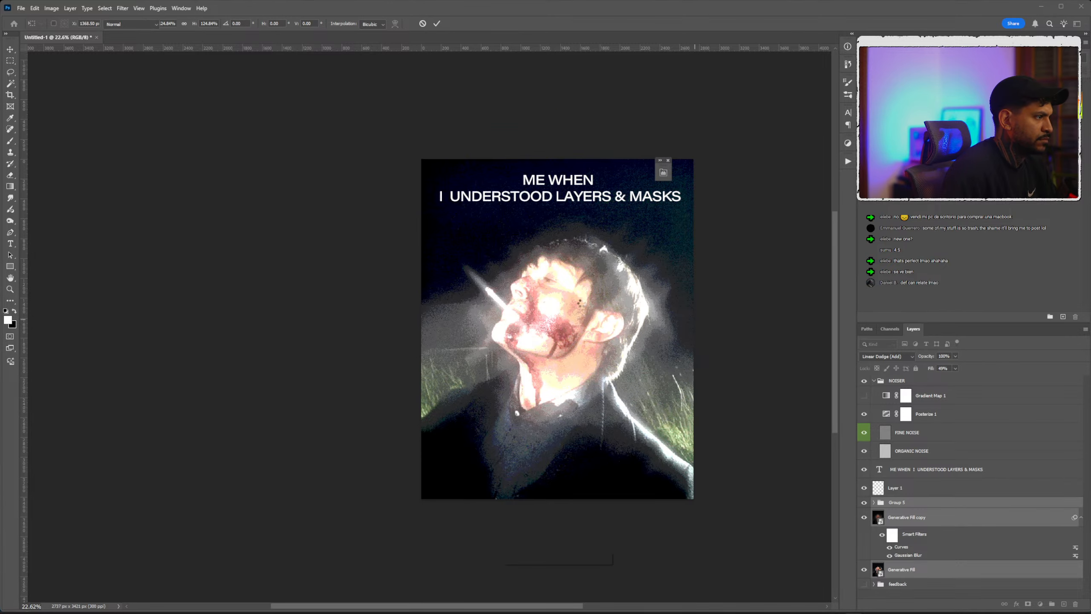
key(b)
scroll(601, 292, up, 5)
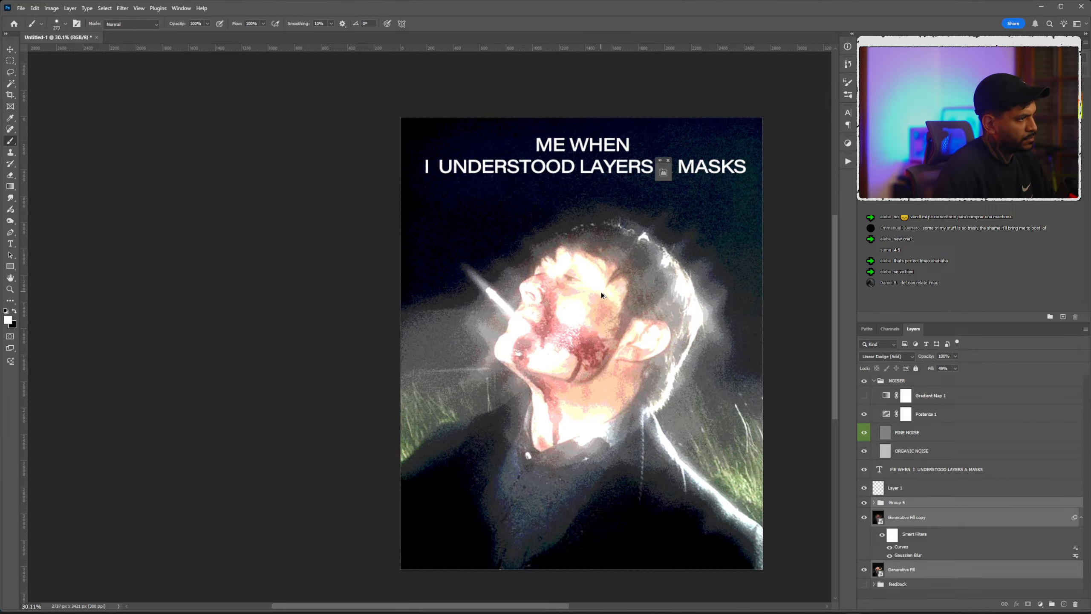
scroll(540, 310, down, 5)
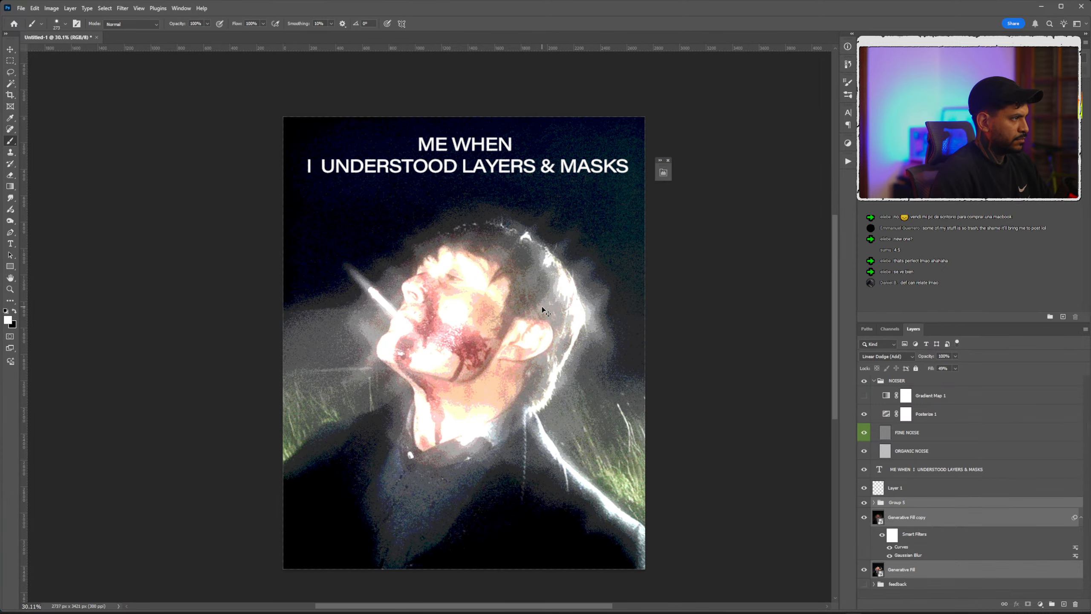
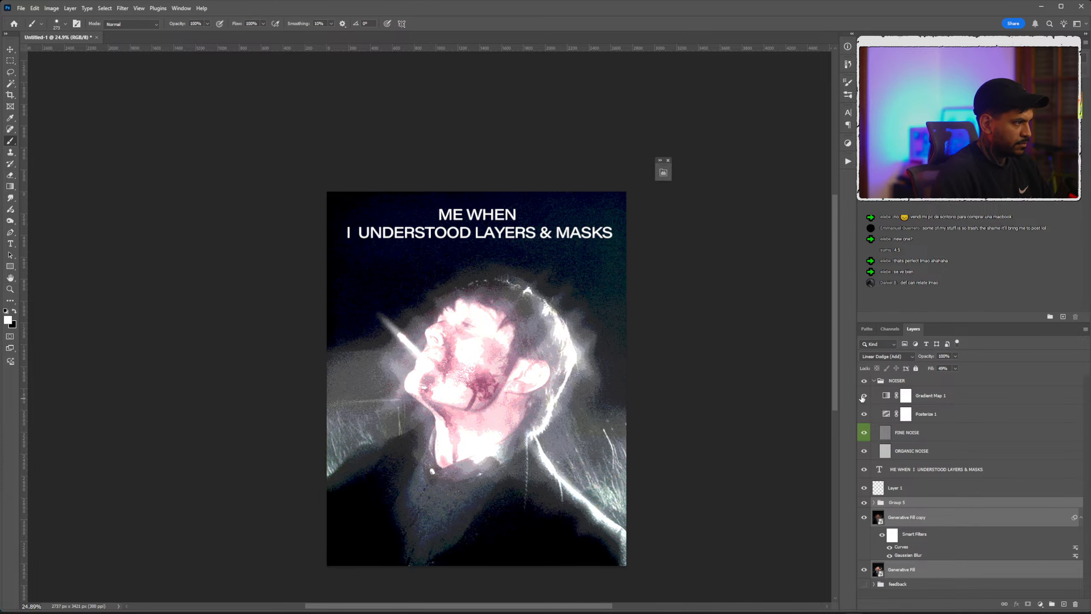
Compare the poster with and without the Posterize 1 adjustment in the NOISIER group, leaving it hidden.
click(864, 415)
click(866, 415)
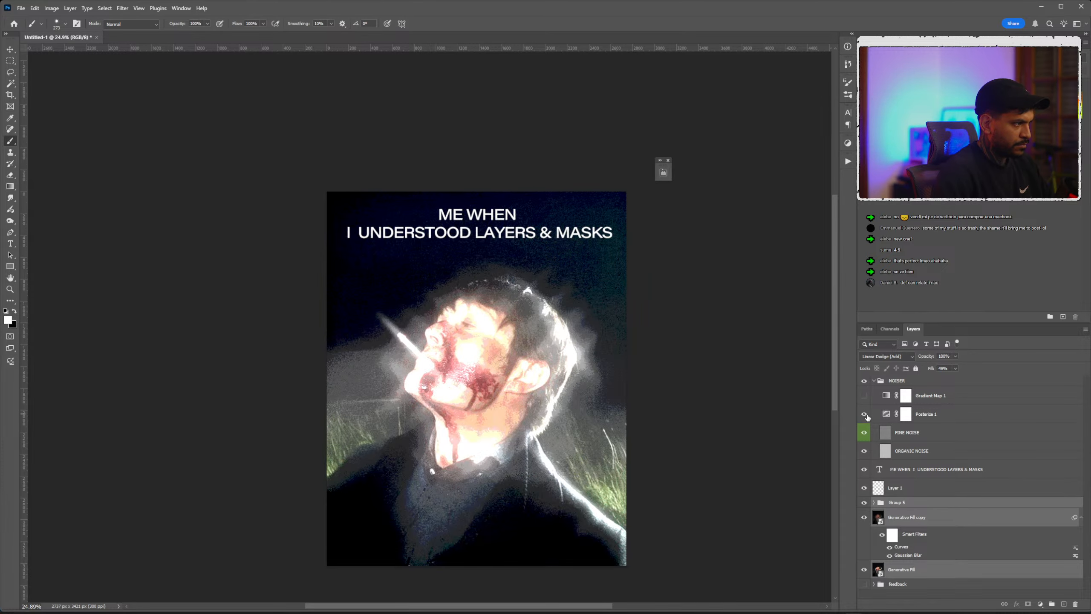
click(867, 416)
click(865, 414)
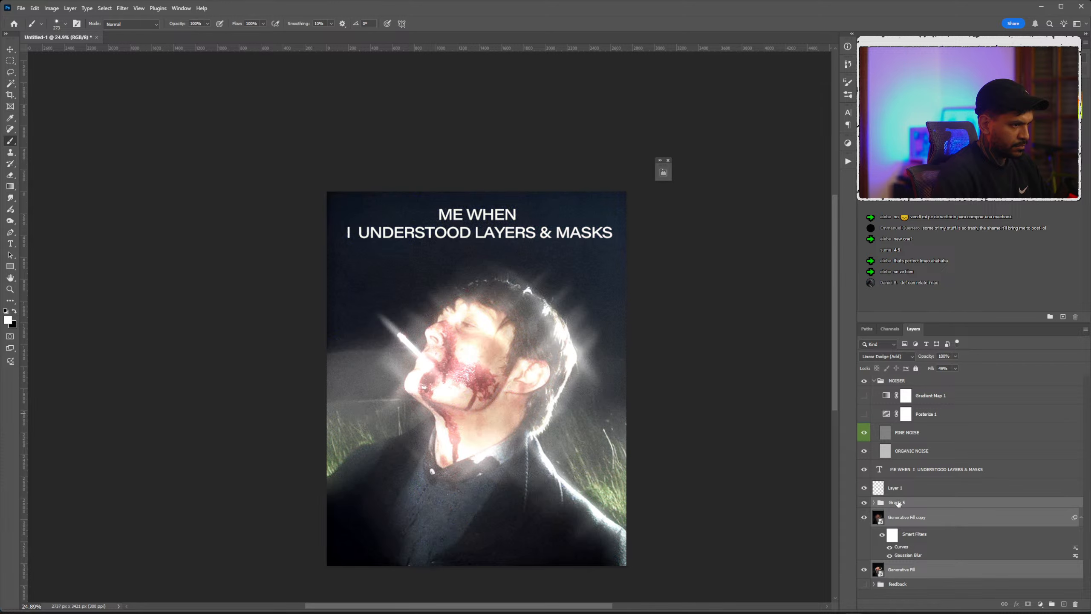
Set the blend mode of Group 5 to Screen.
click(898, 502)
click(887, 356)
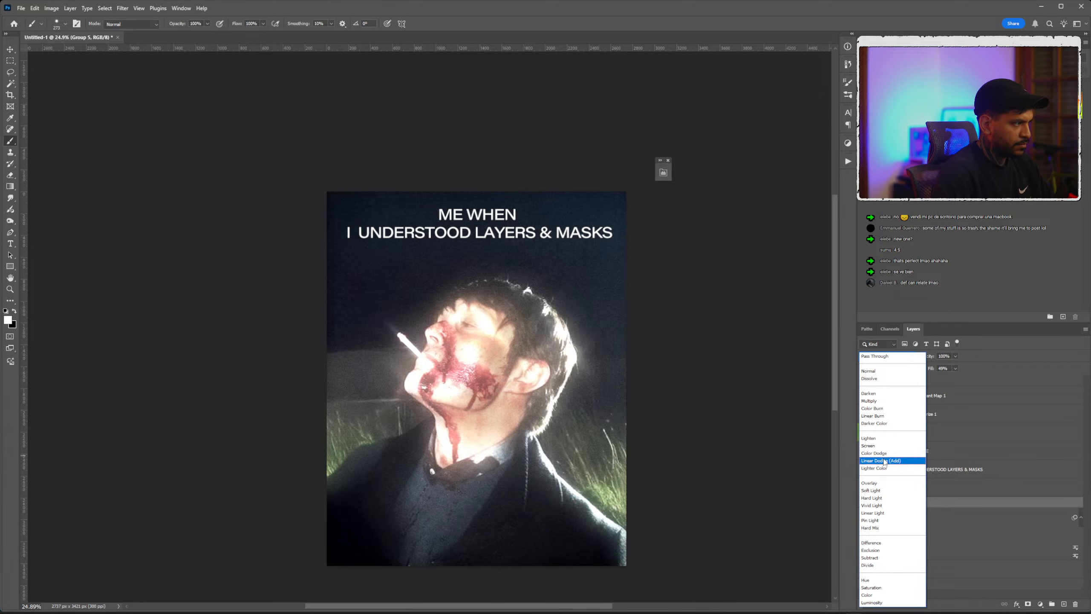
click(877, 446)
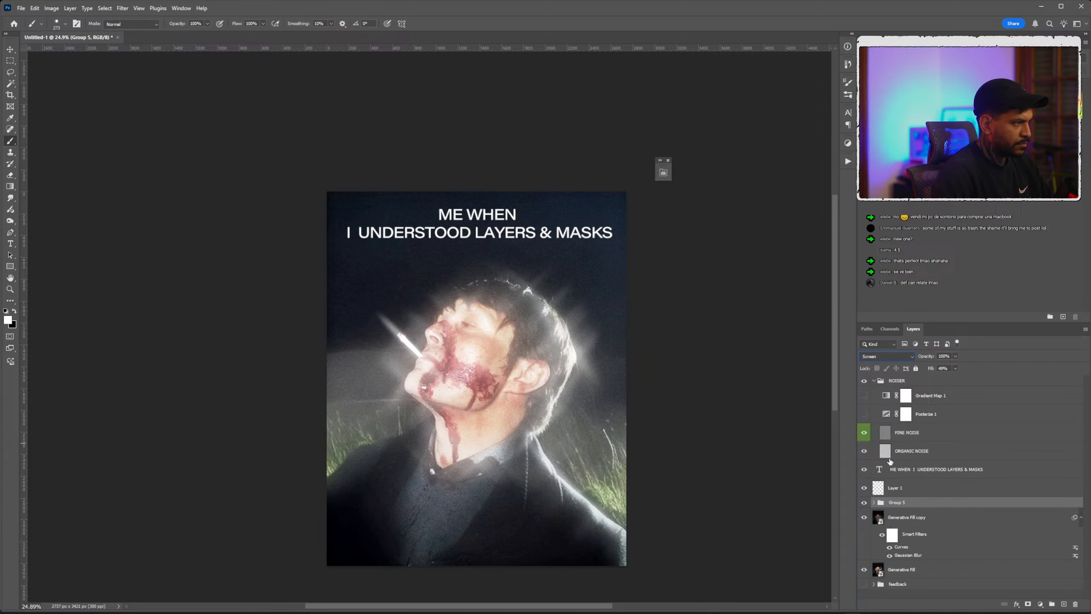
Fine-tune the shadow end of Curves 1 in Group 5, with a point at input 39, output 34.
click(874, 503)
double_click(886, 517)
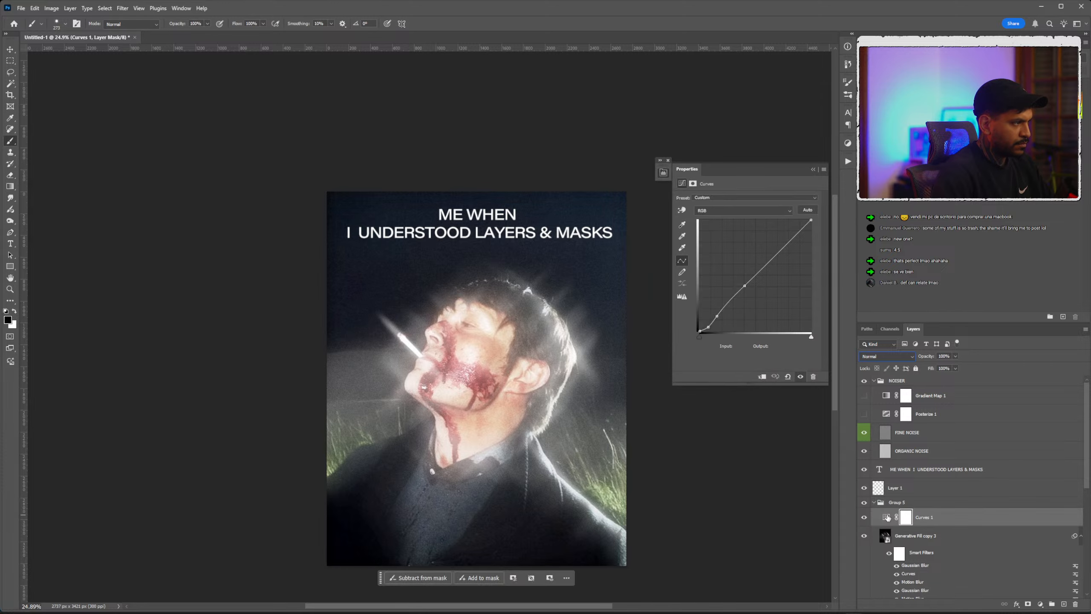
drag(746, 286, 717, 315)
scroll(416, 371, down, 2)
scroll(431, 369, up, 3)
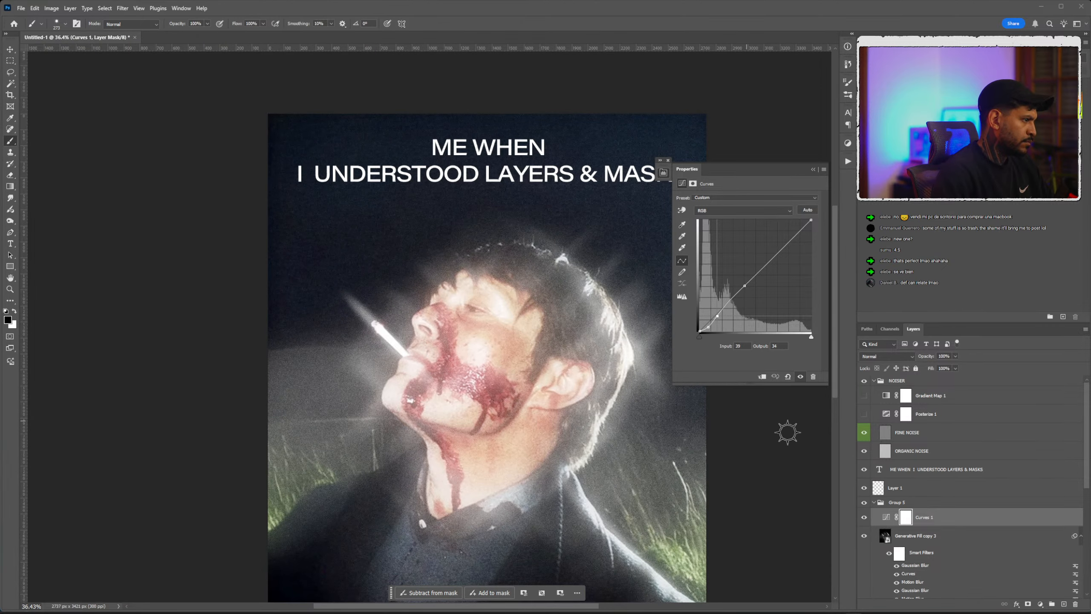
Move the Generative Fill copy layer into Group 5, above Curves 1.
scroll(896, 521, down, 5)
scroll(896, 521, down, 3)
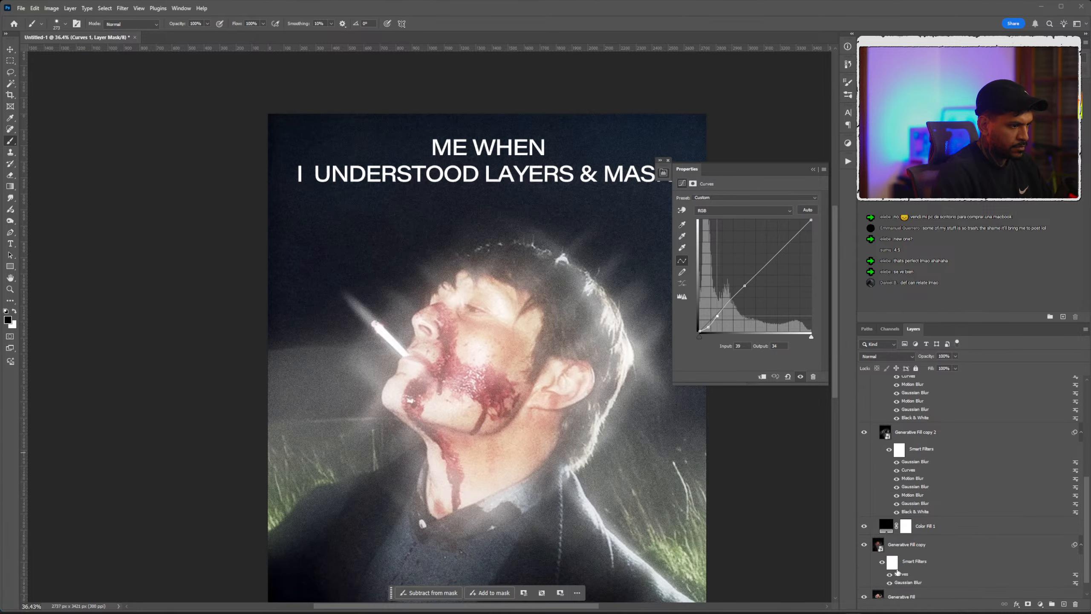
scroll(918, 473, up, 5)
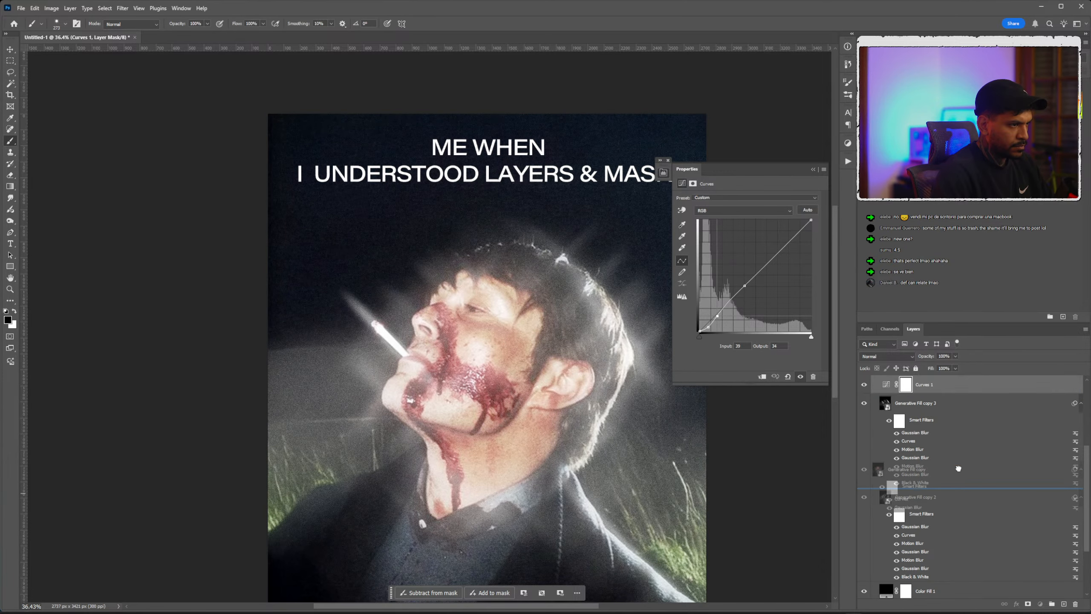
drag(927, 361, 923, 399)
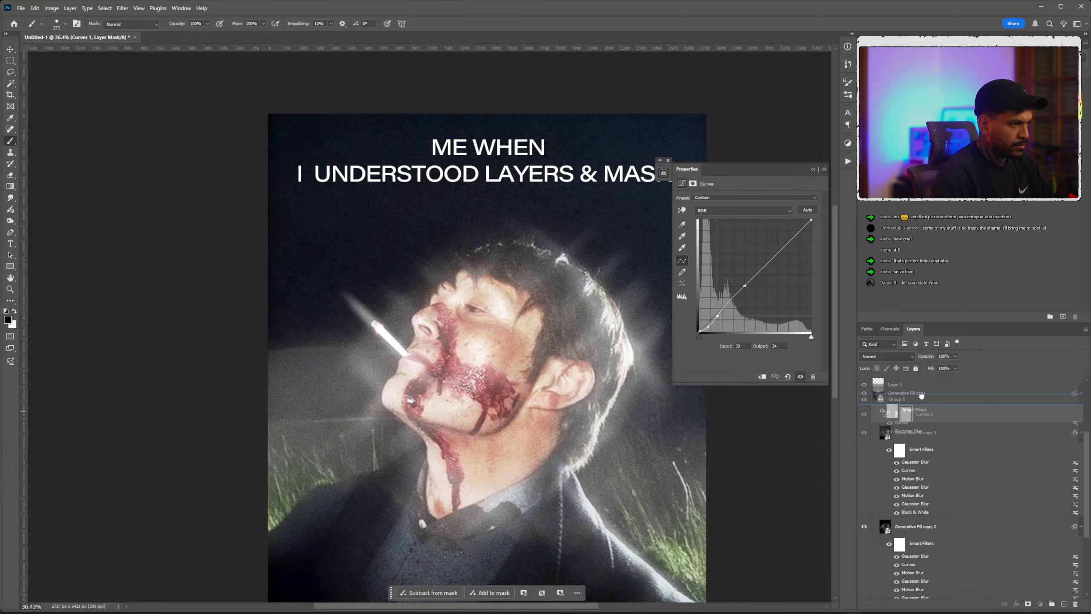
Compare the poster with and without the Generative Fill copy layer in Group 5, and delete that layer.
click(865, 399)
click(865, 399)
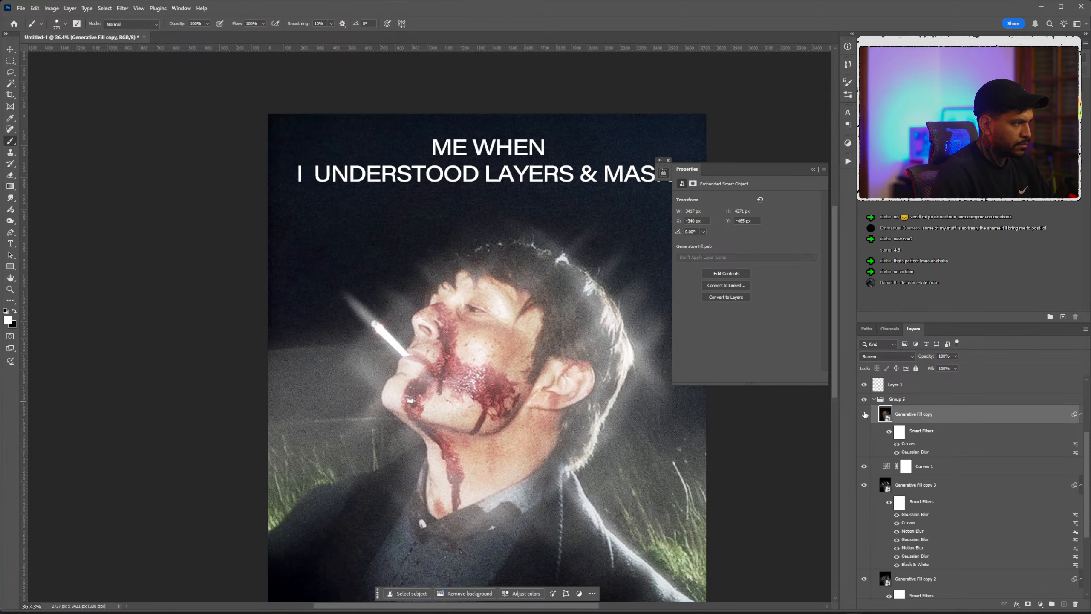
click(865, 413)
click(864, 413)
click(865, 413)
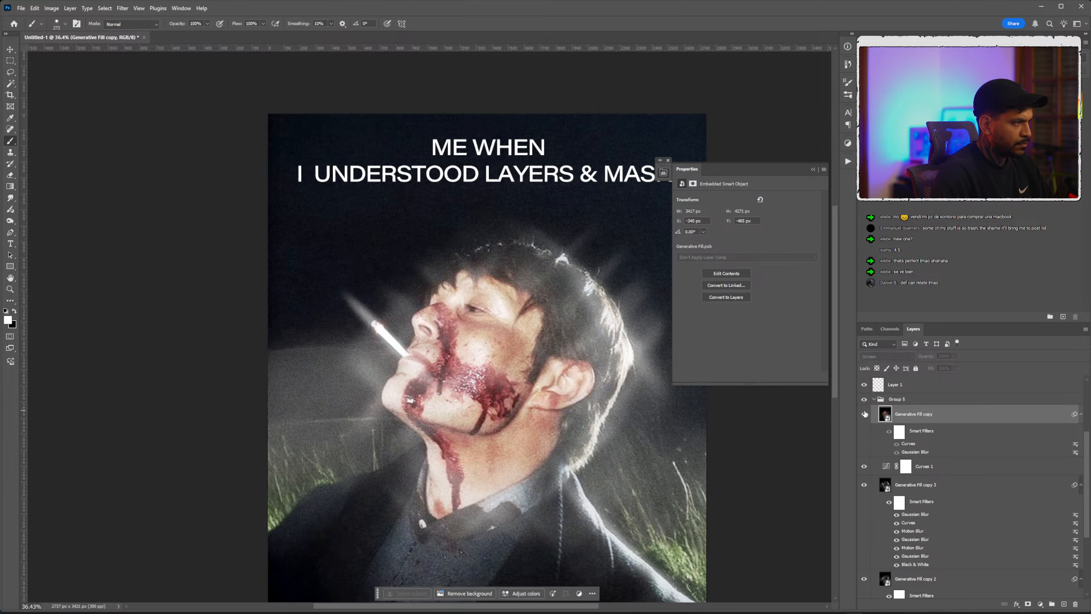
click(865, 413)
click(864, 413)
drag(911, 416, 1075, 604)
Try duplicating Group 5 to strengthen the glow.
click(881, 400)
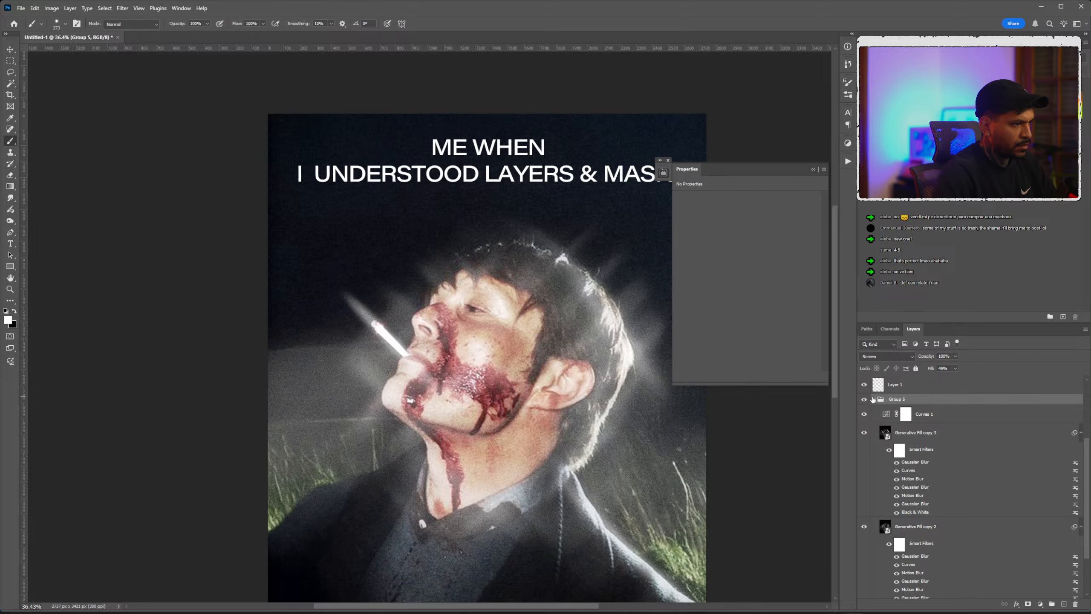
click(874, 399)
key(ctrl+j)
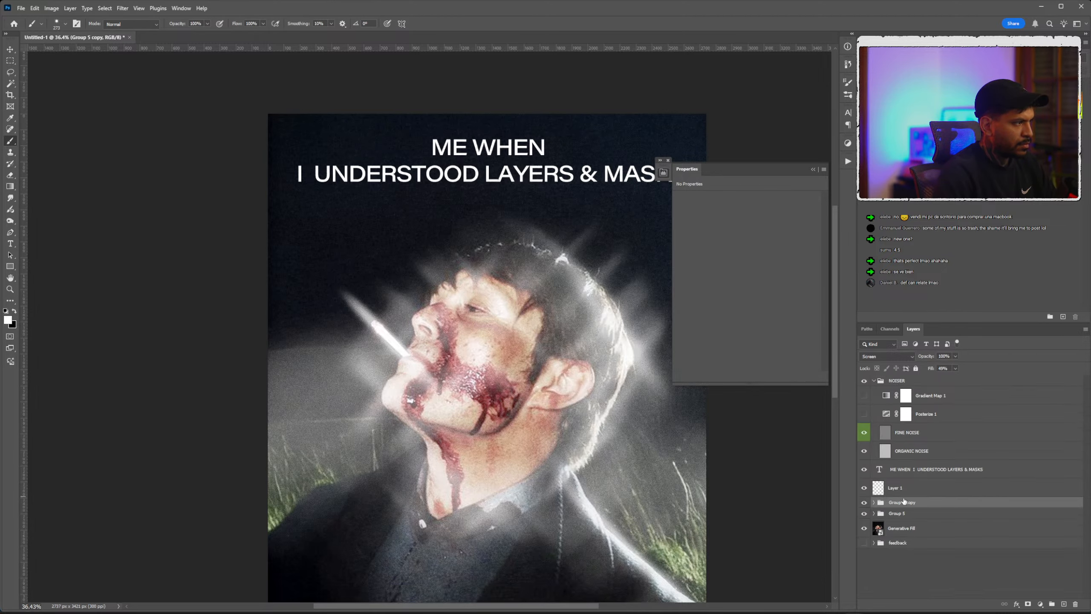
key(ctrl+z)
Add a Gradient Map adjustment above Curves 1 in Group 5.
click(876, 503)
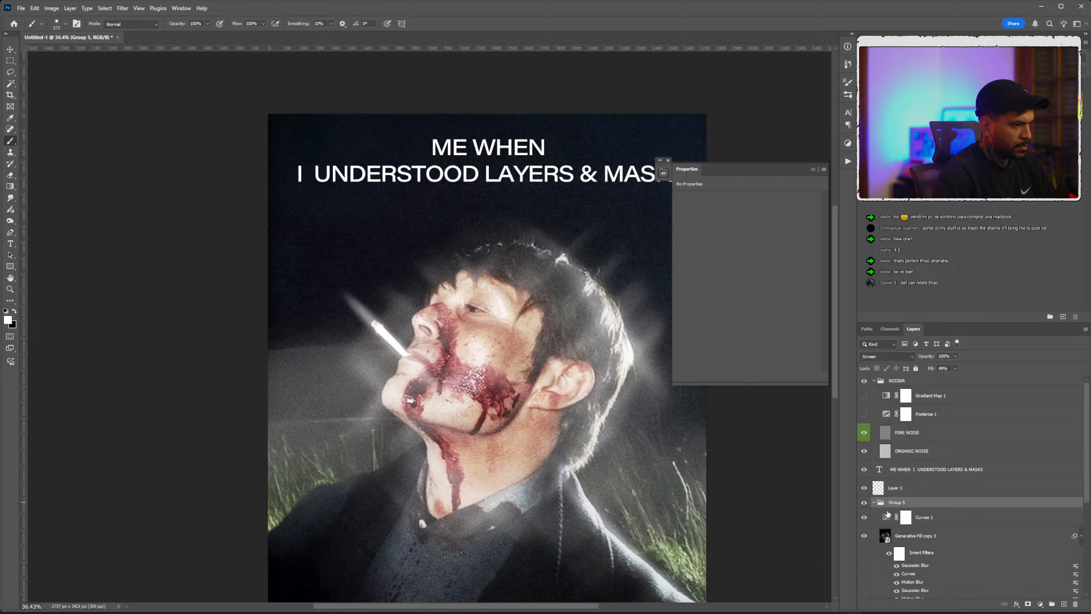
click(906, 518)
click(849, 145)
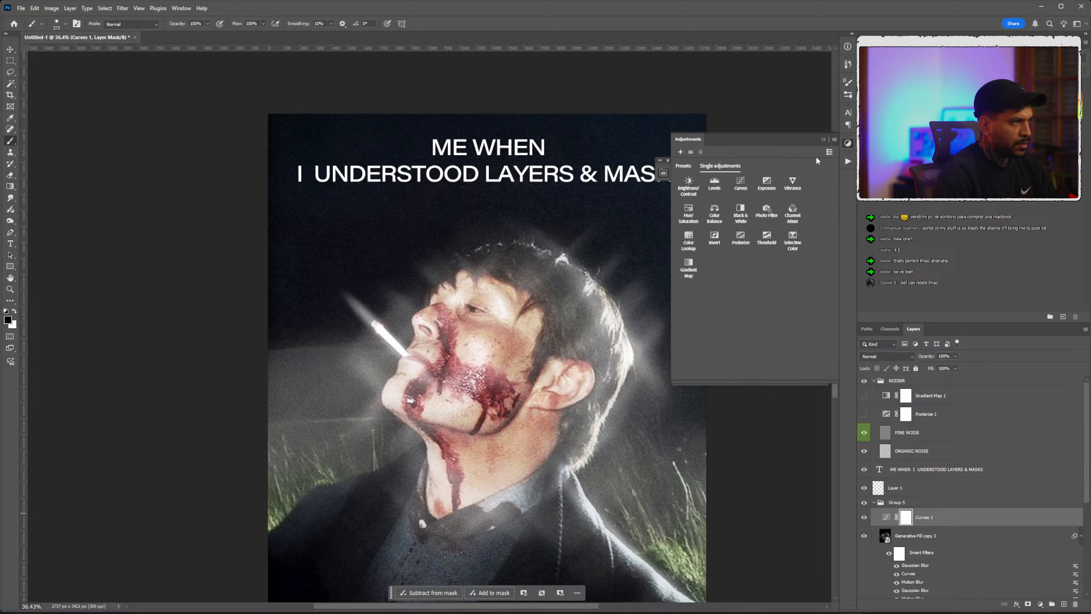
click(696, 263)
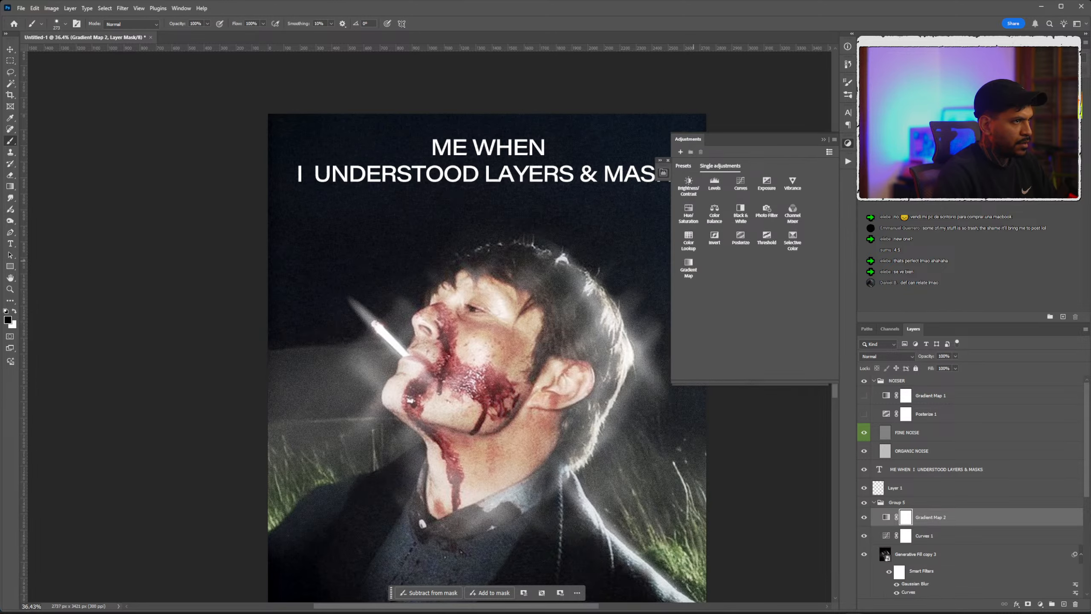
click(989, 106)
key(ctrl+z)
key(ctrl+z)
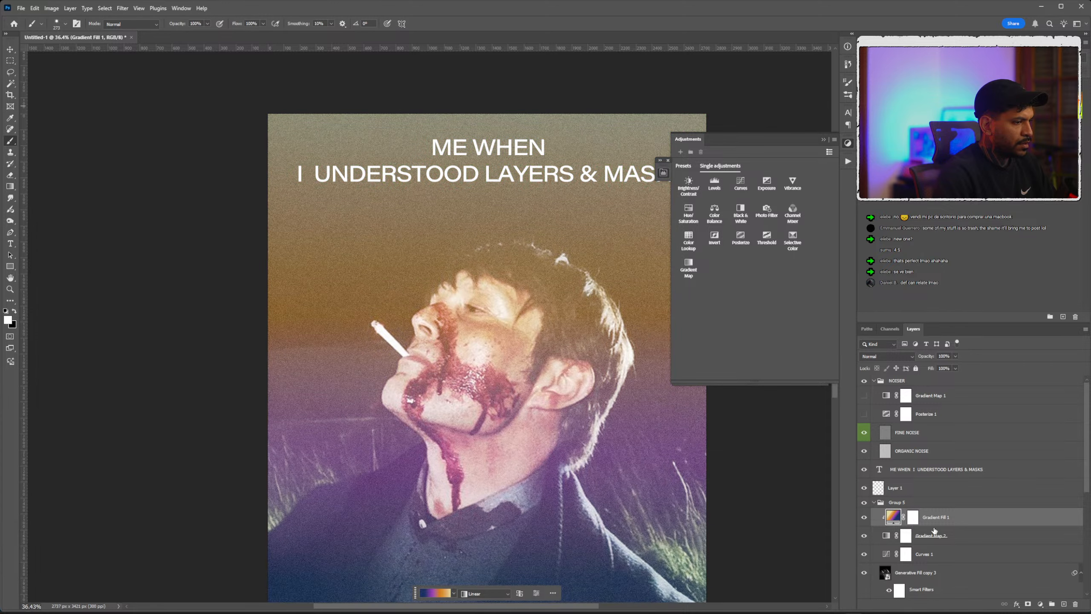
Try stacking a second Gradient Map adjustment above Gradient Map 2 in Group 5.
click(885, 521)
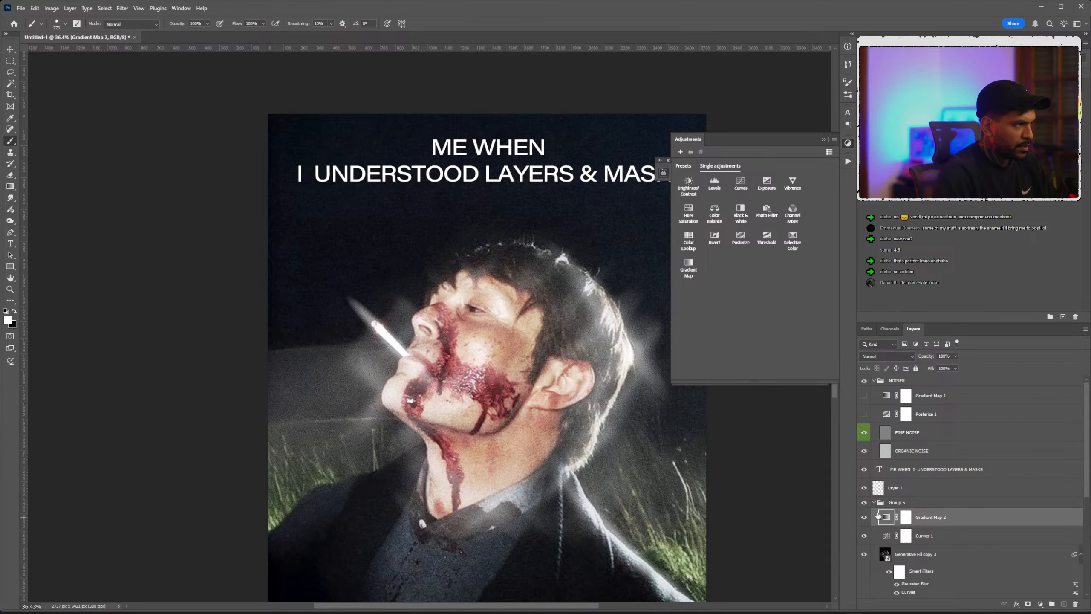
scroll(583, 320, down, 2)
scroll(584, 320, up, 2)
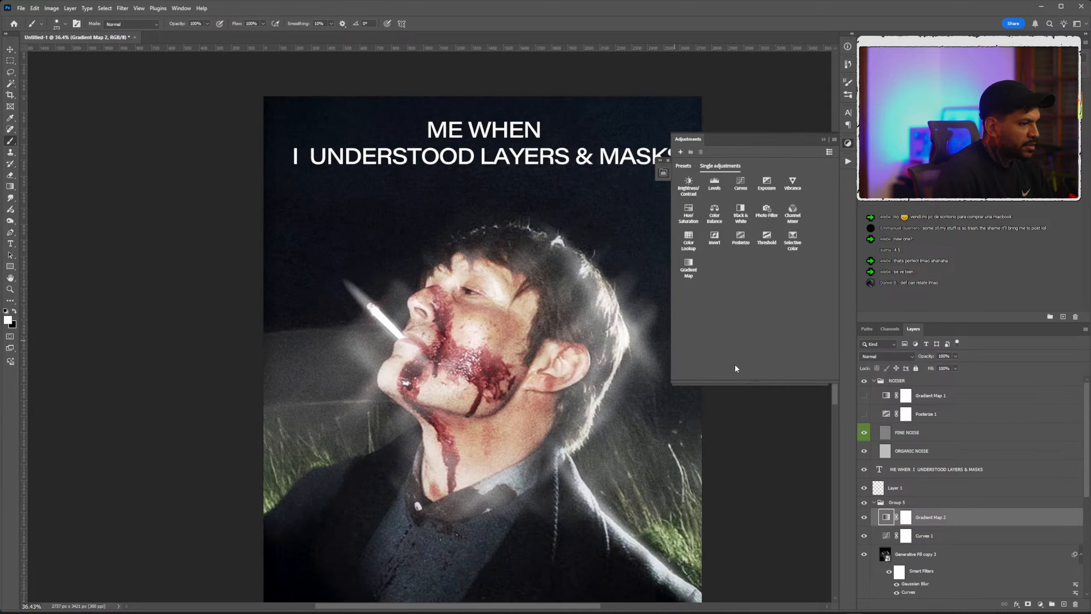
scroll(545, 296, down, 2)
scroll(545, 297, up, 4)
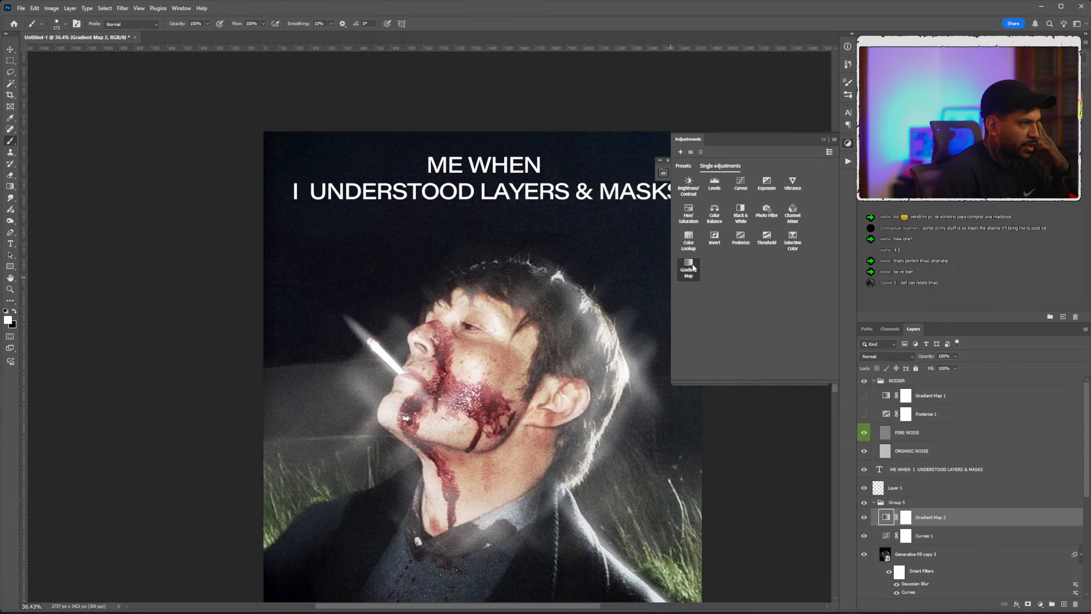
click(693, 268)
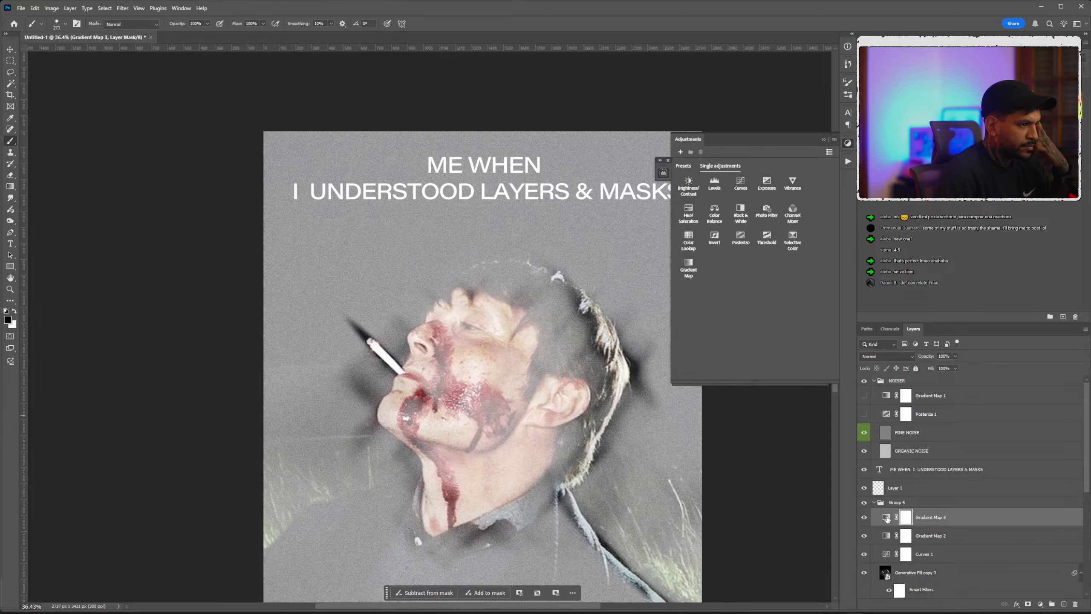
key(Delete)
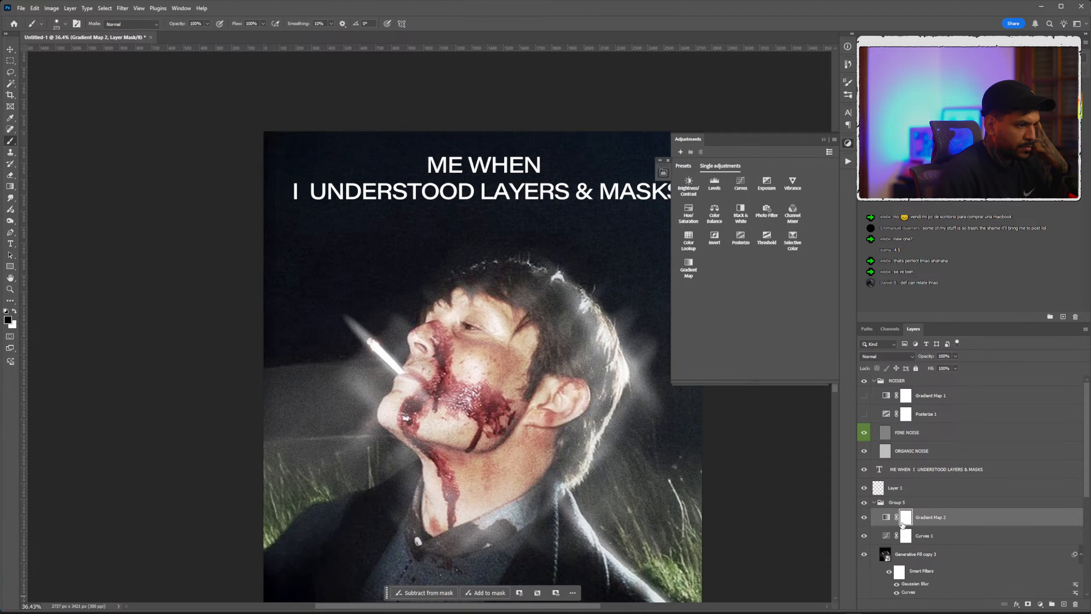
Open the gradient of Gradient Map 2 for editing and try the loose presets, including the black-blue-white one.
click(887, 517)
click(824, 139)
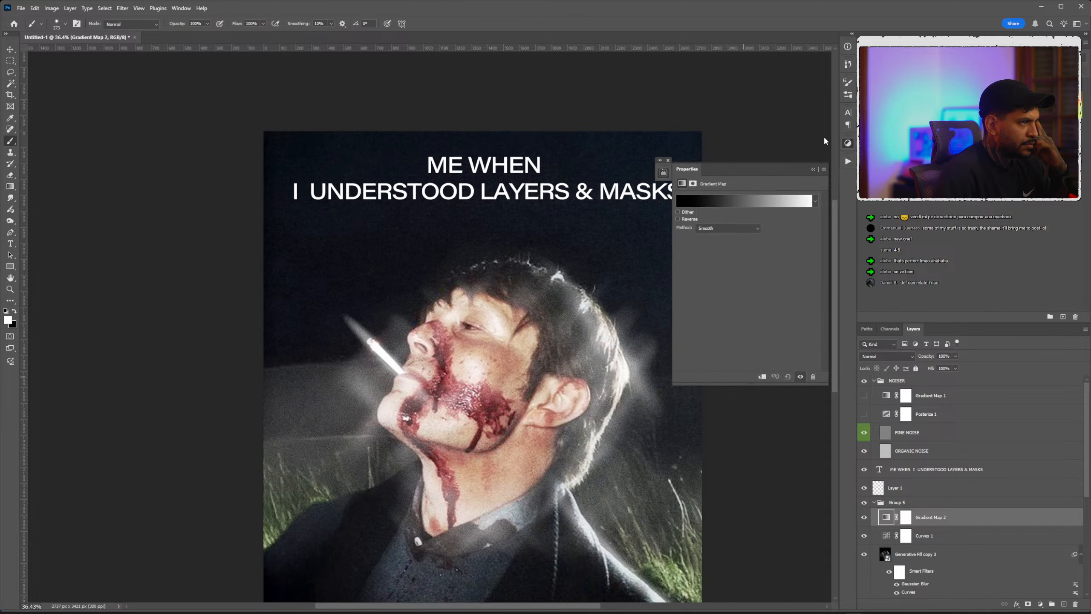
click(730, 202)
click(169, 128)
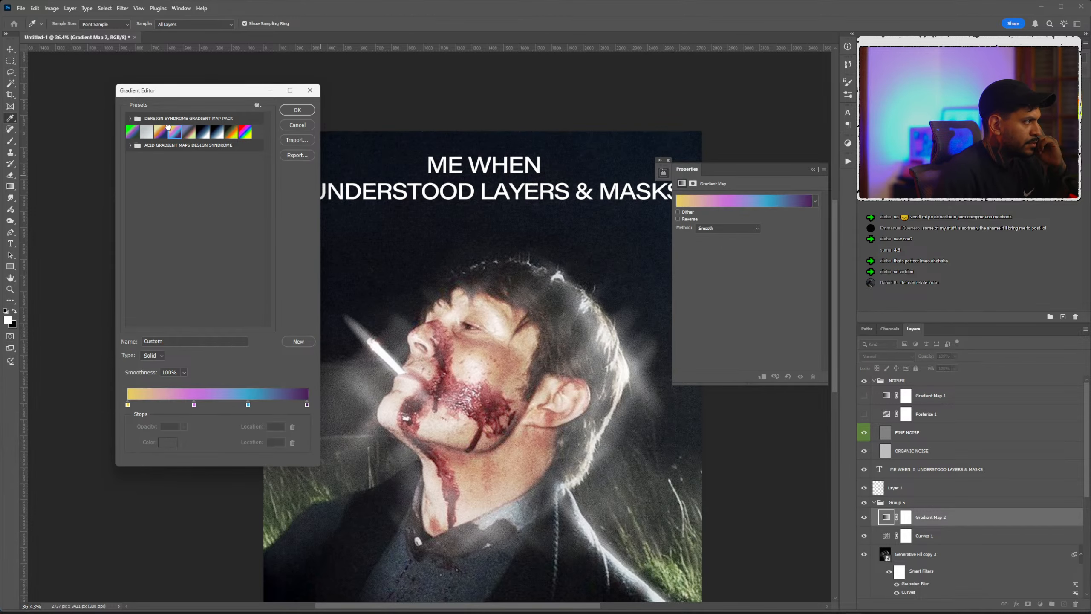
click(204, 133)
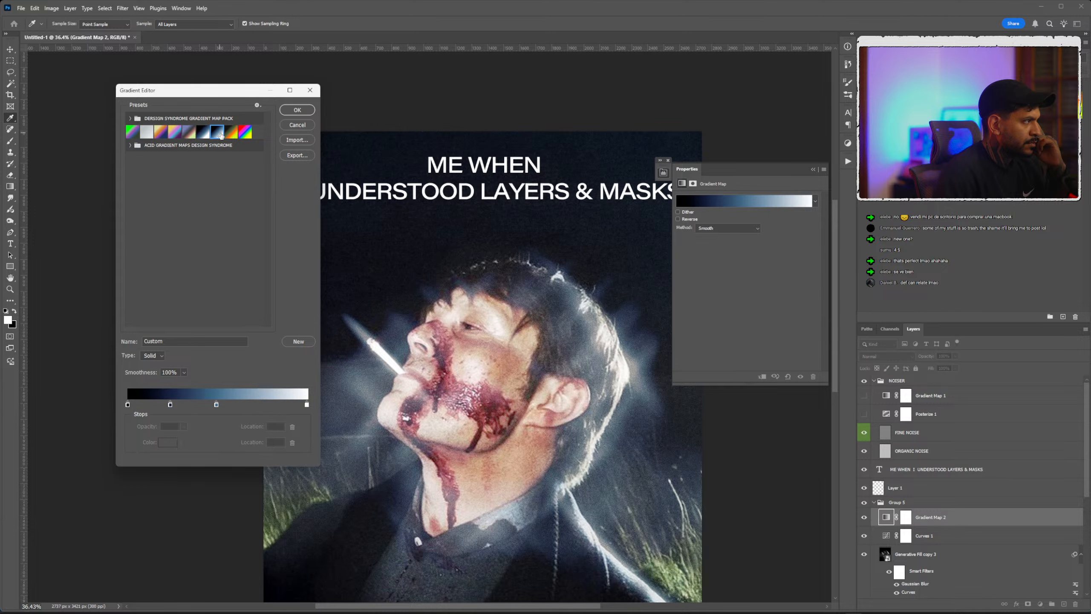
click(232, 132)
click(218, 133)
Apply the first preset of the ACID GRADIENT MAPS DESIGN SYNDROME folder to Gradient Map 2 and reverse the gradient.
click(131, 146)
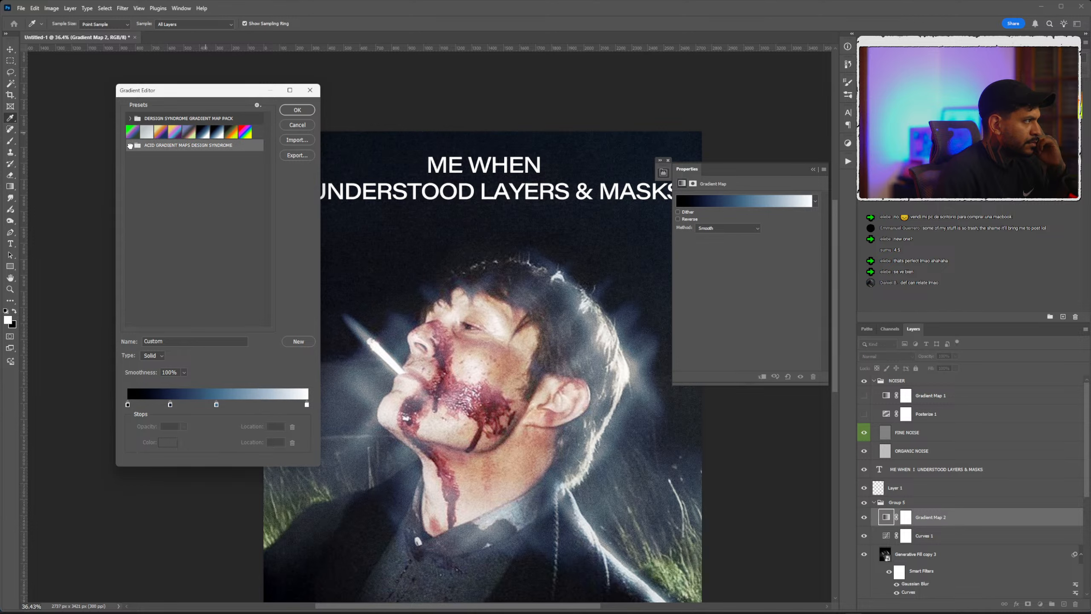
click(155, 159)
click(154, 171)
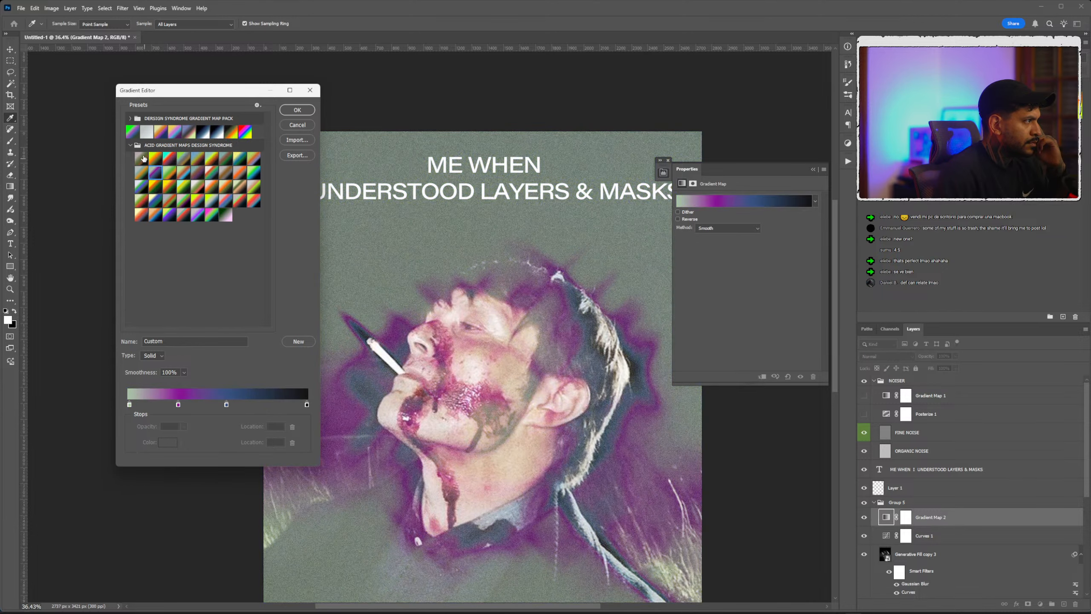
click(142, 159)
click(298, 111)
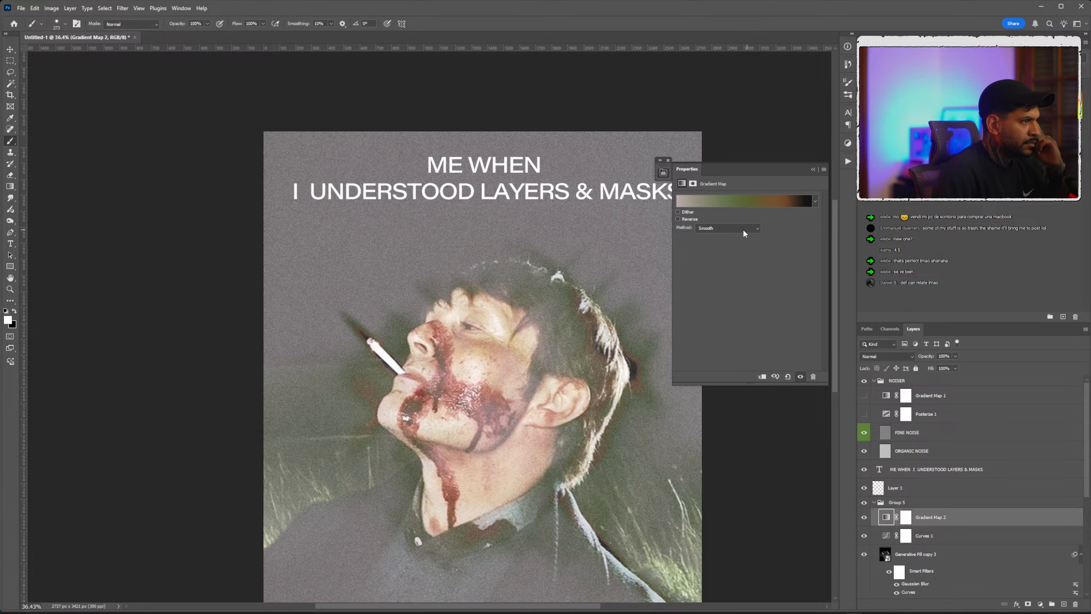
click(679, 219)
scroll(521, 288, down, 2)
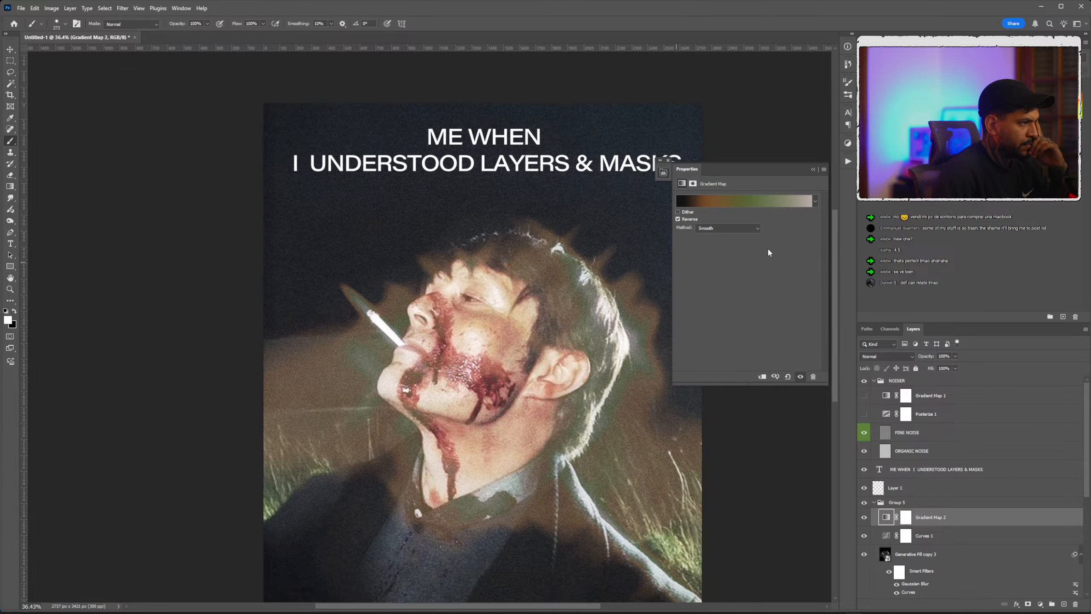
Set the blend mode of Gradient Map 2 to Lighten and open its gradient for editing.
click(888, 356)
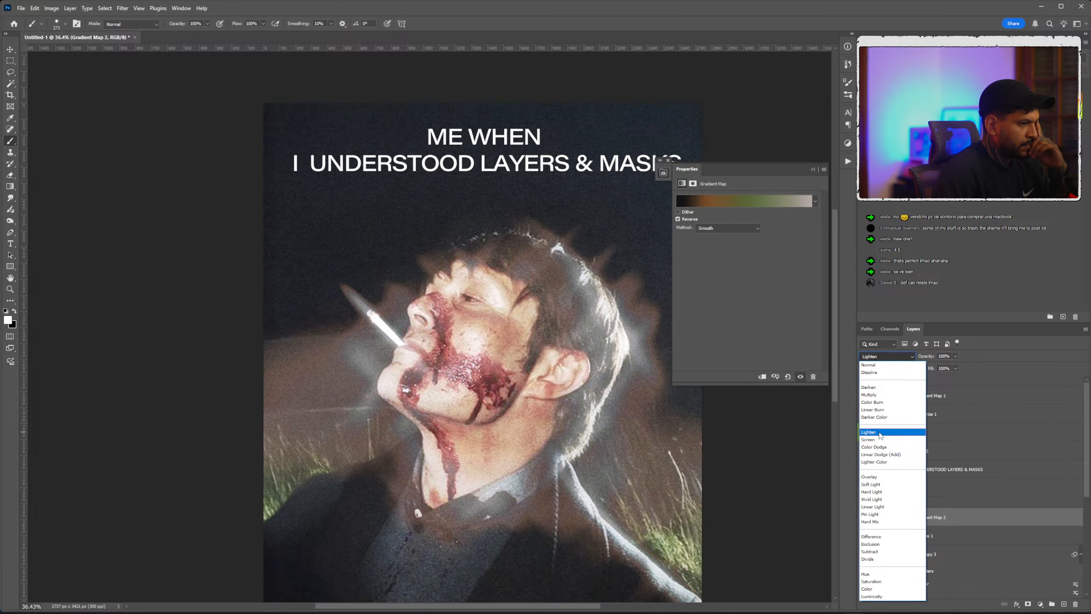
click(879, 434)
click(730, 208)
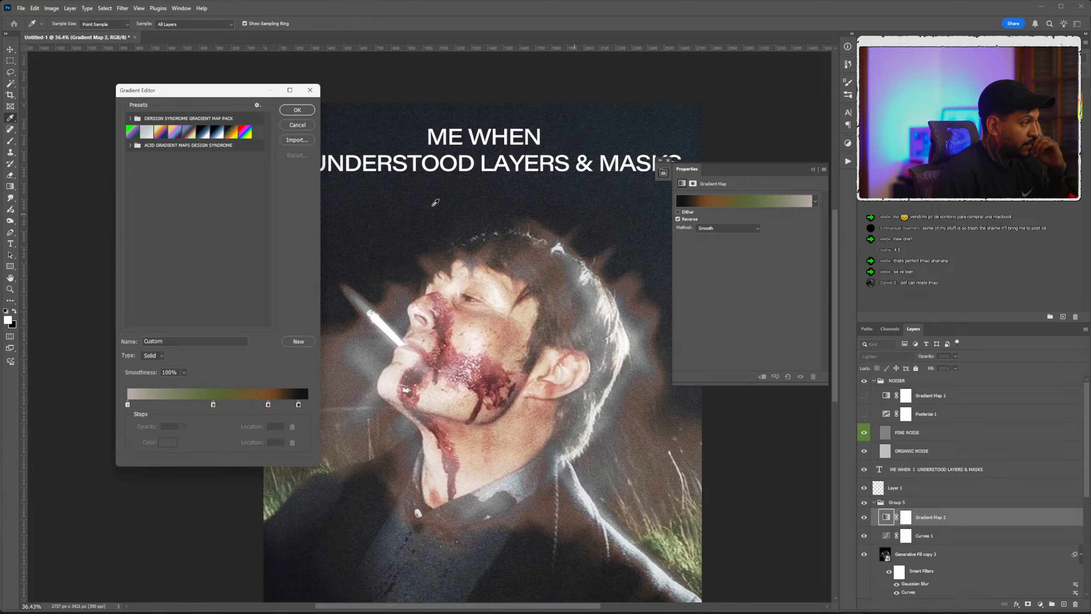
Try several of the loose gradient presets on Gradient Map 2, including the blue-pink-green and black-blue-white ones.
click(146, 132)
click(174, 132)
click(188, 132)
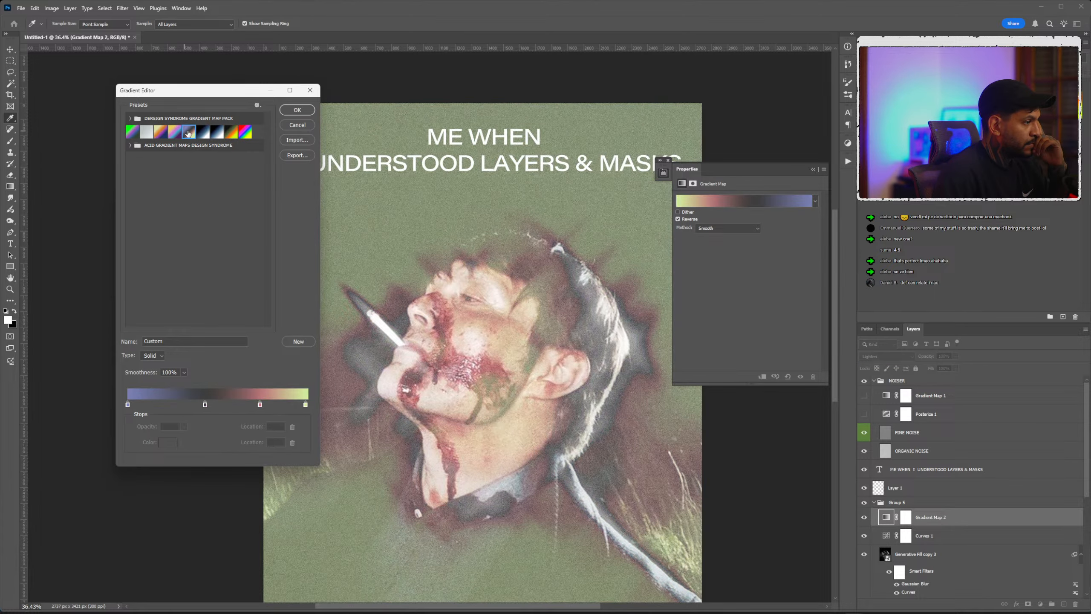
click(199, 134)
click(216, 135)
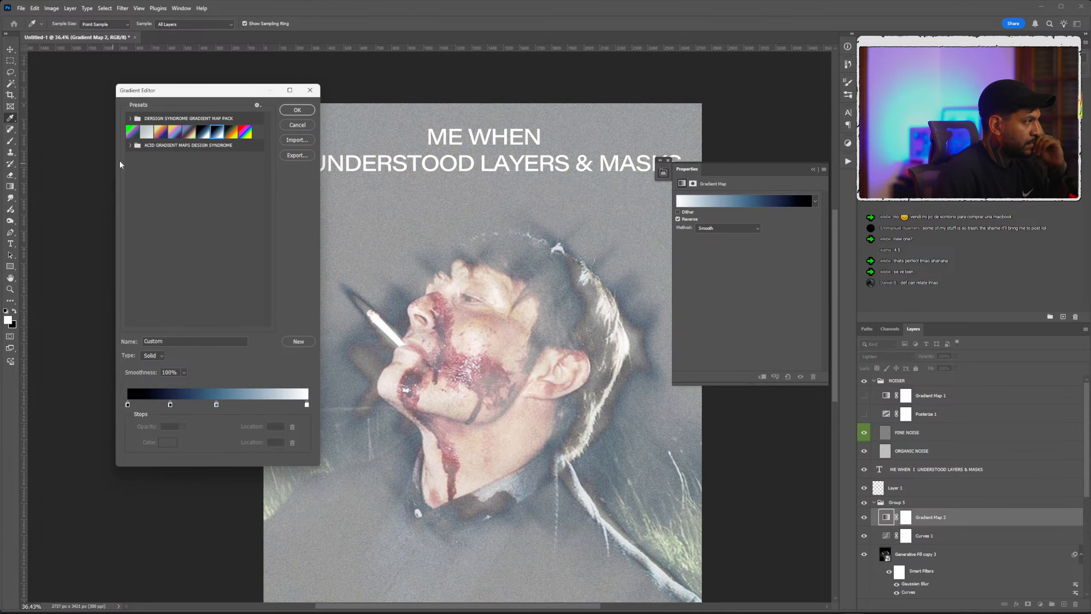
Apply the yellow-orange-green-black preset from the ACID GRADIENT MAPS DESIGN SYNDROME folder to Gradient Map 2.
click(130, 145)
click(157, 159)
click(171, 174)
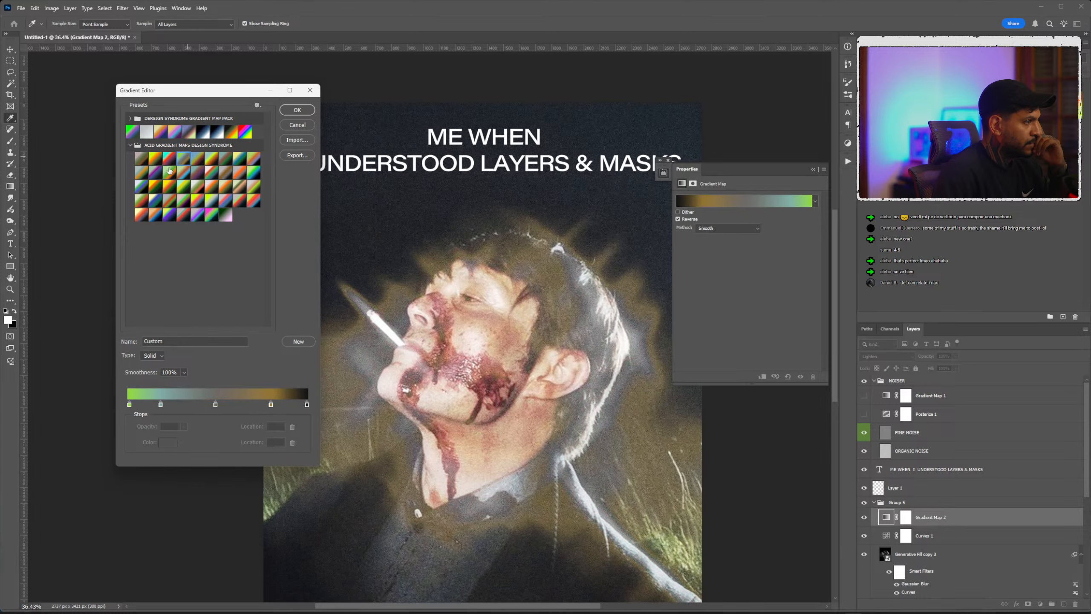
click(158, 164)
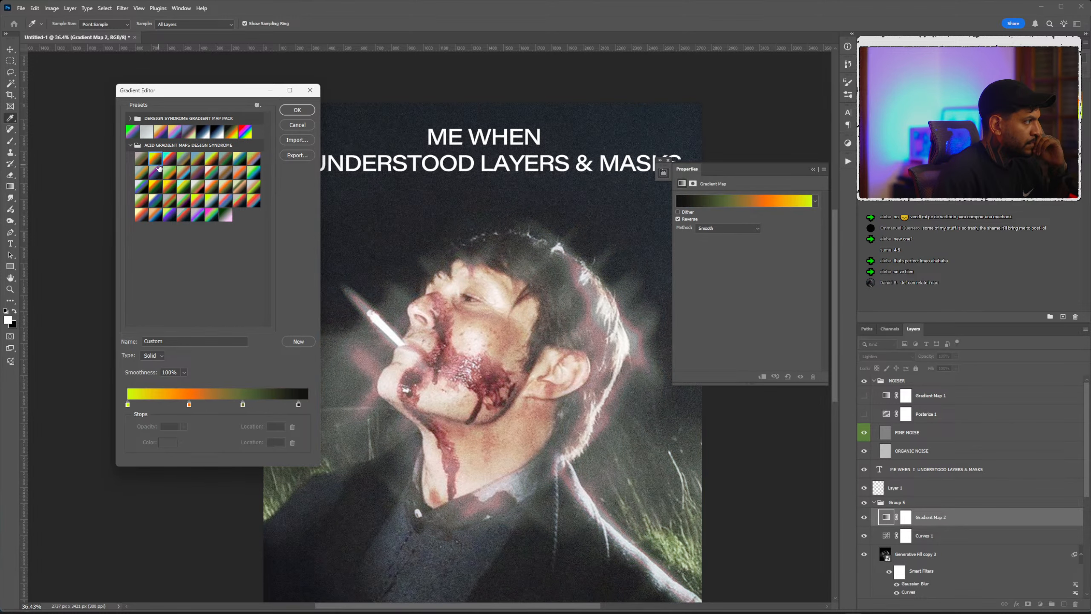
click(297, 110)
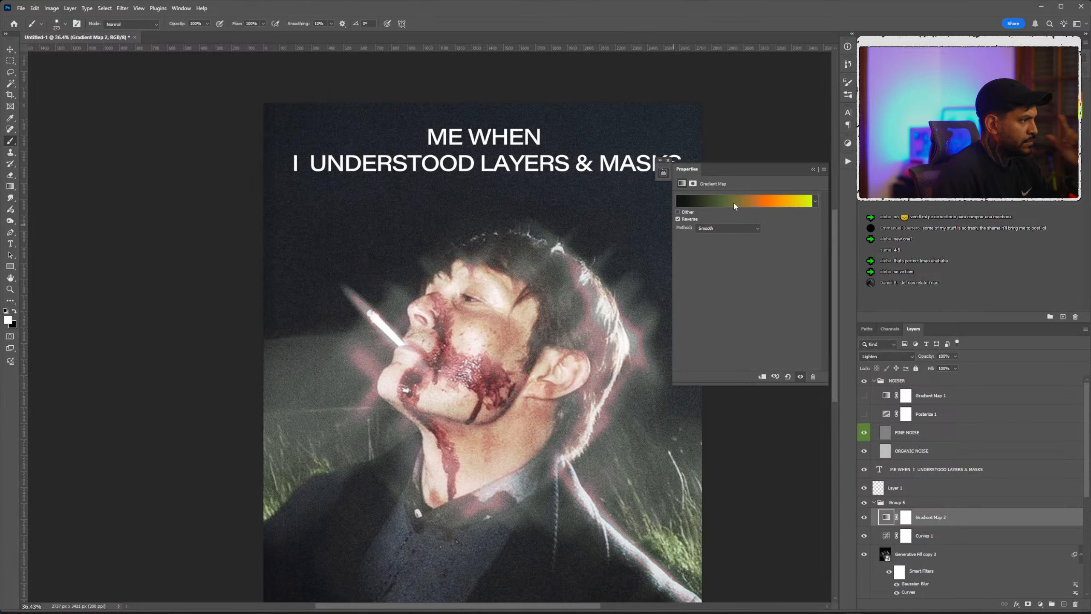
scroll(518, 239, down, 4)
scroll(519, 241, up, 2)
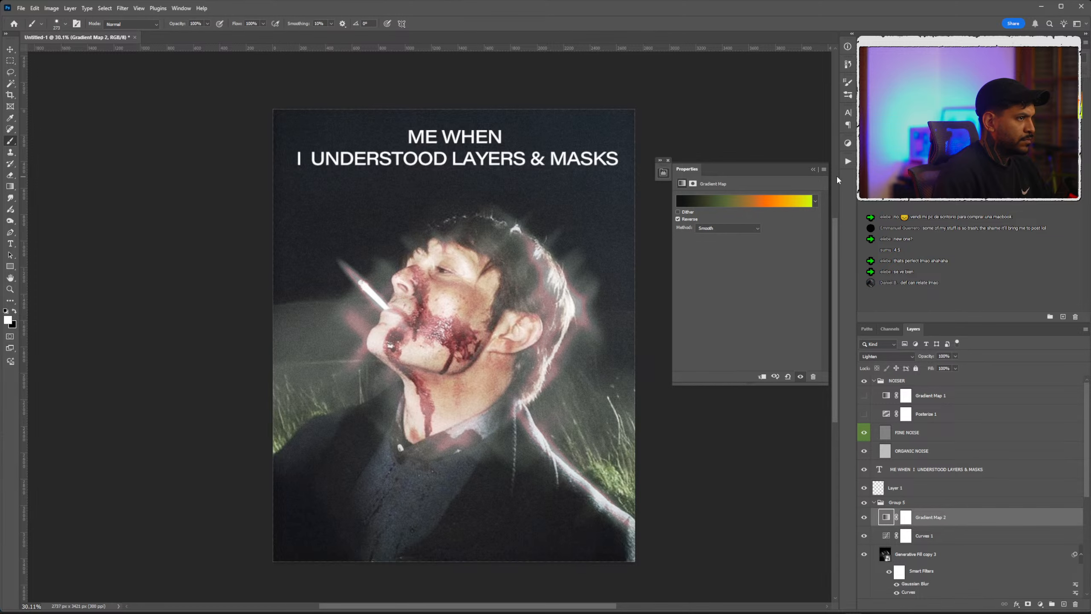
click(813, 169)
scroll(451, 237, up, 1)
scroll(485, 275, up, 3)
scroll(484, 276, down, 2)
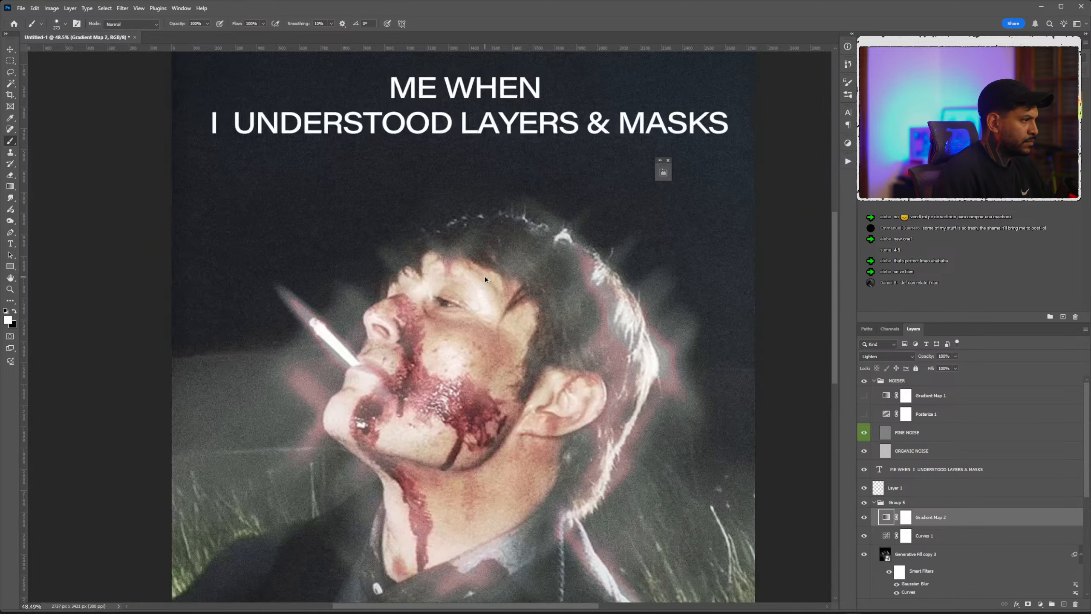
scroll(907, 419, down, 1)
Set the ORGANIC NOISE layer to Normal blending and show the Posterize 1 and Gradient Map 1 adjustments.
click(911, 428)
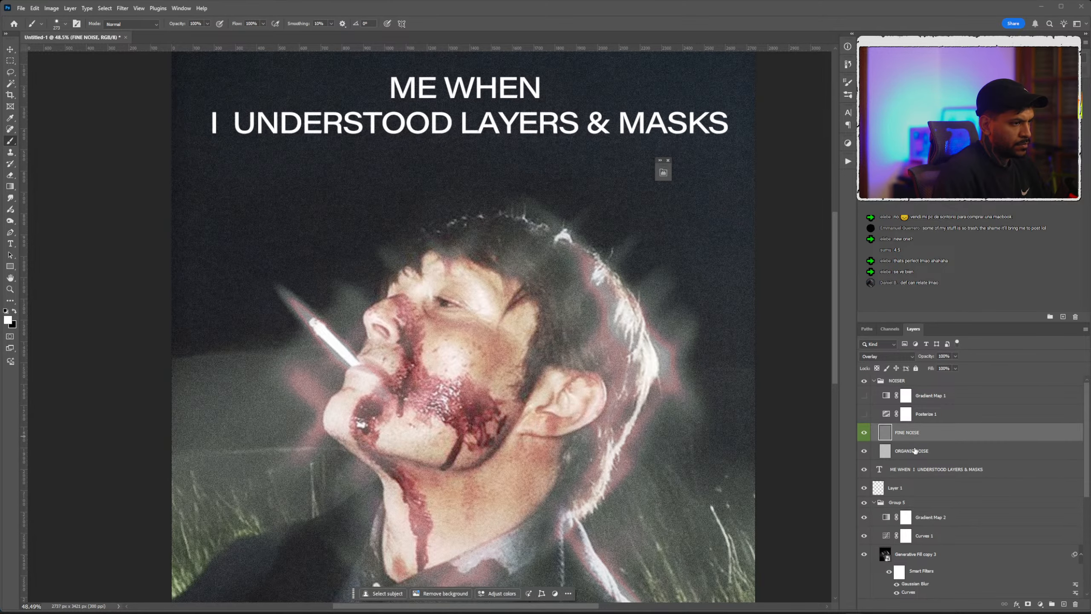
scroll(909, 429, up, 1)
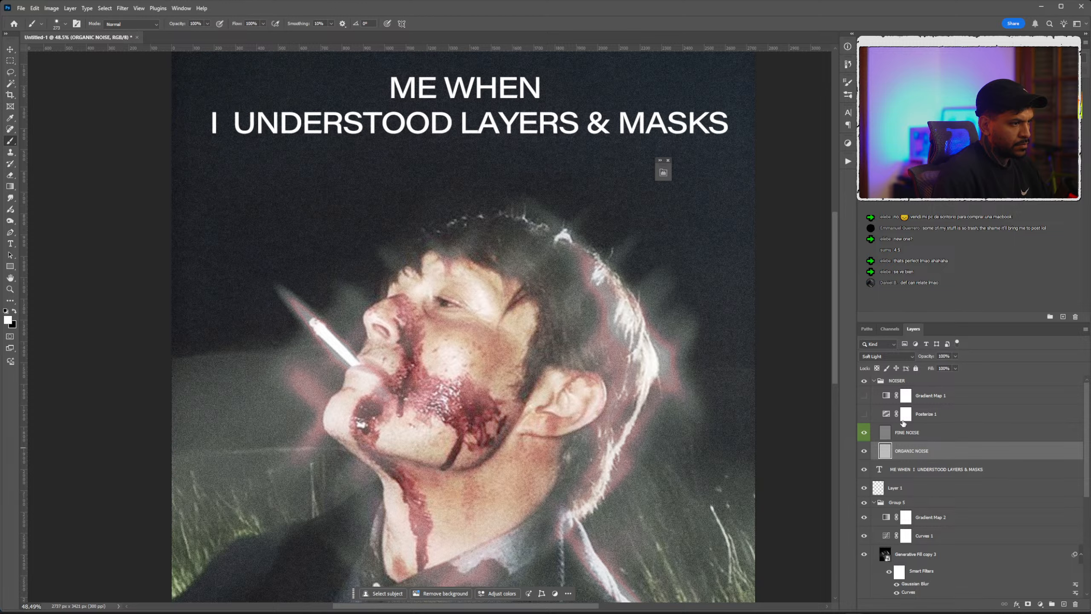
click(887, 356)
click(872, 363)
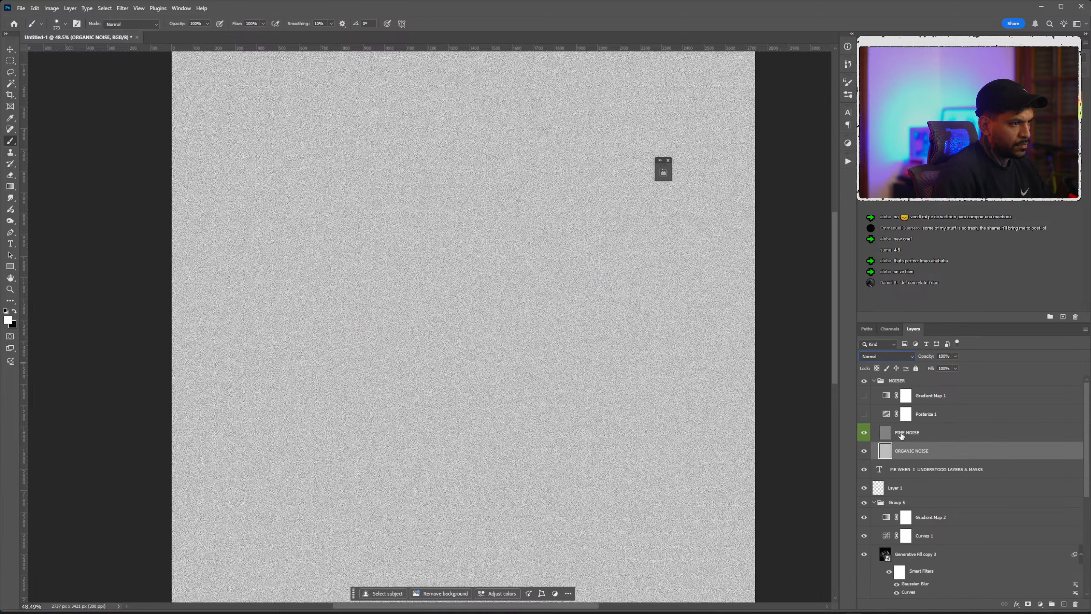
click(865, 414)
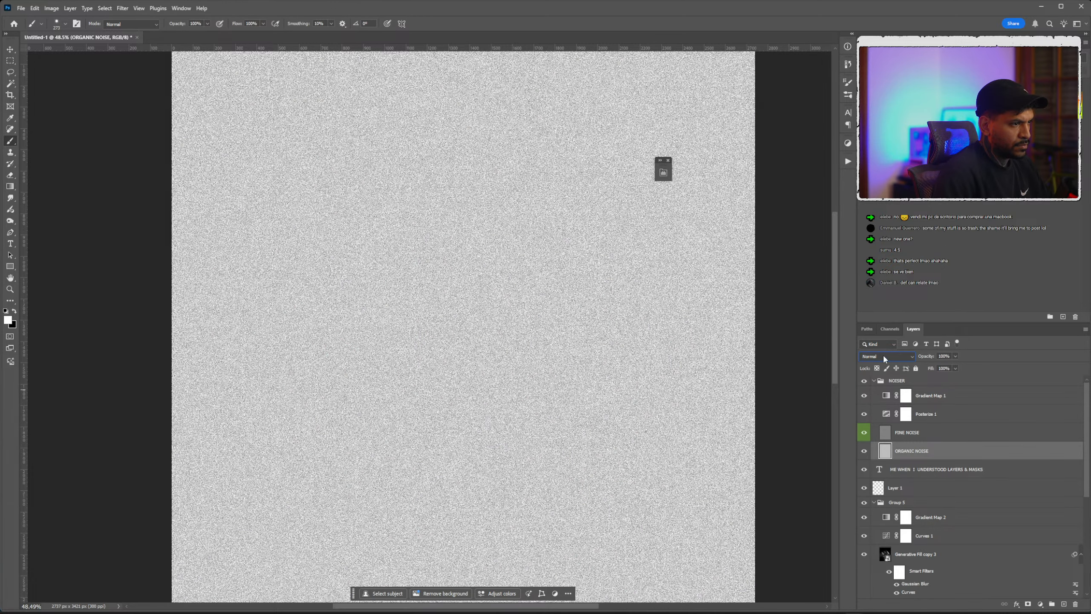
Move the FINE NOISE layer above Gradient Map 1 and lower the fill of ORGANIC NOISE to 24%.
drag(872, 434, 890, 394)
click(891, 433)
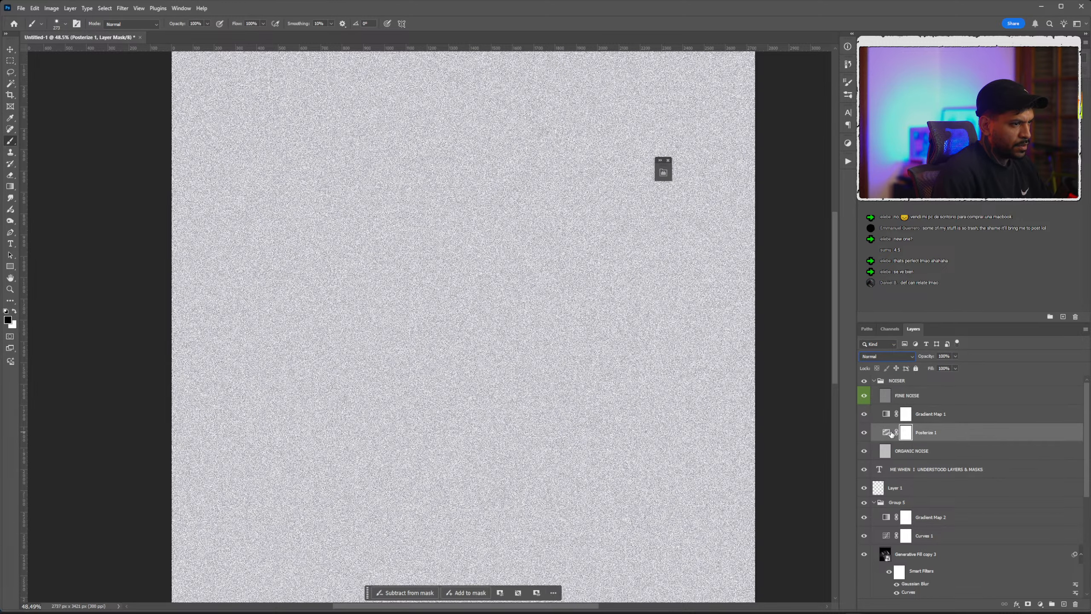
click(892, 449)
click(956, 368)
drag(960, 378, 927, 381)
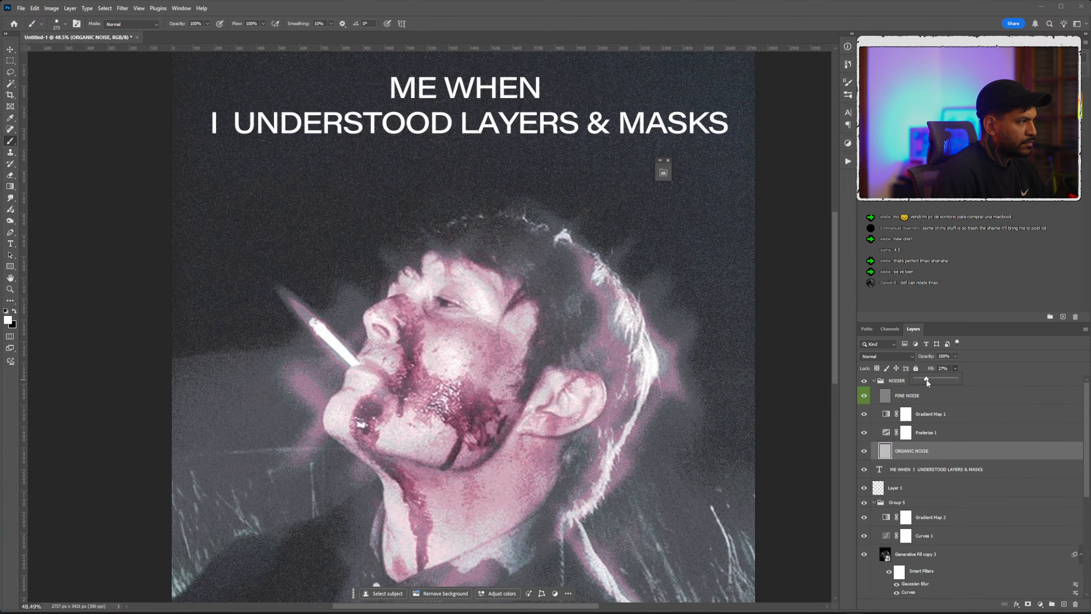
scroll(645, 354, down, 3)
scroll(594, 360, down, 2)
scroll(590, 359, up, 4)
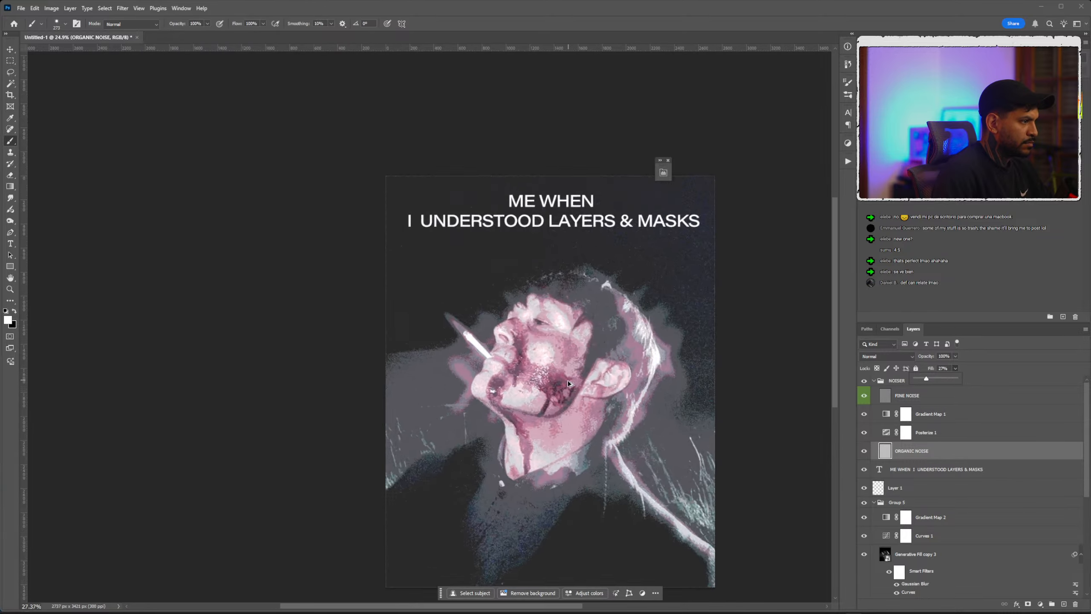
drag(927, 380, 926, 382)
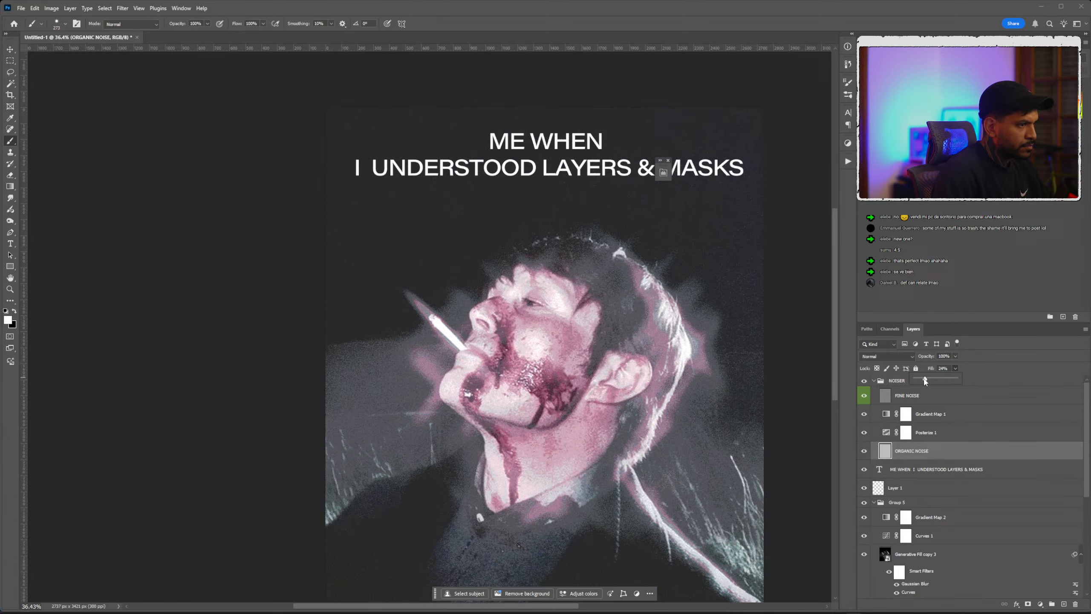
Hide the Gradient Map 1 adjustment in the noise group to restore the photo's colours.
click(864, 414)
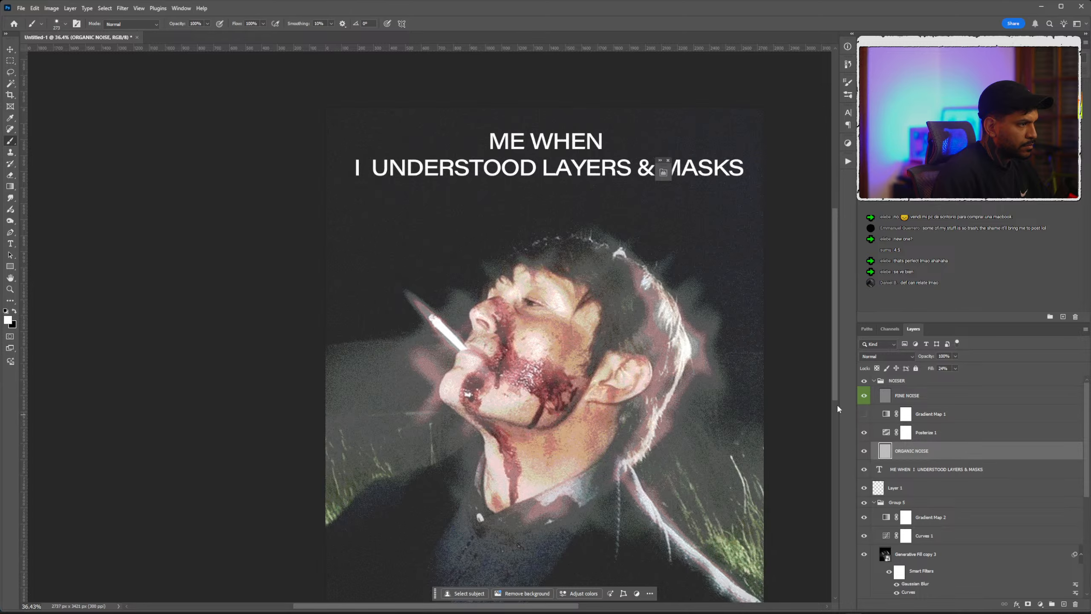
scroll(561, 361, down, 3)
scroll(561, 360, up, 5)
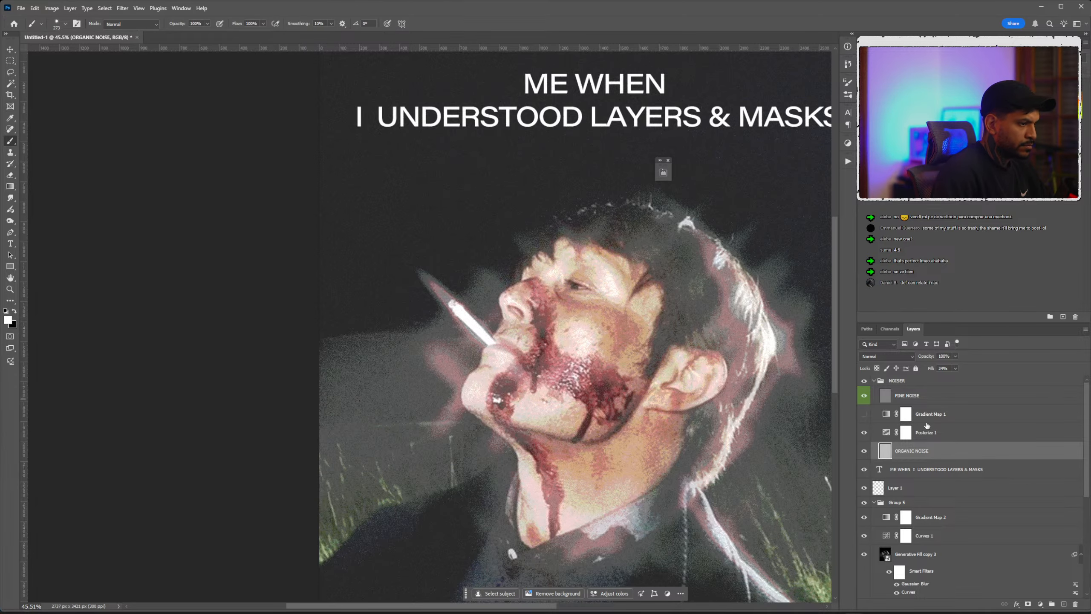
Try lower Posterize 1 levels in the noise group and set the levels to 8.
click(894, 428)
double_click(885, 429)
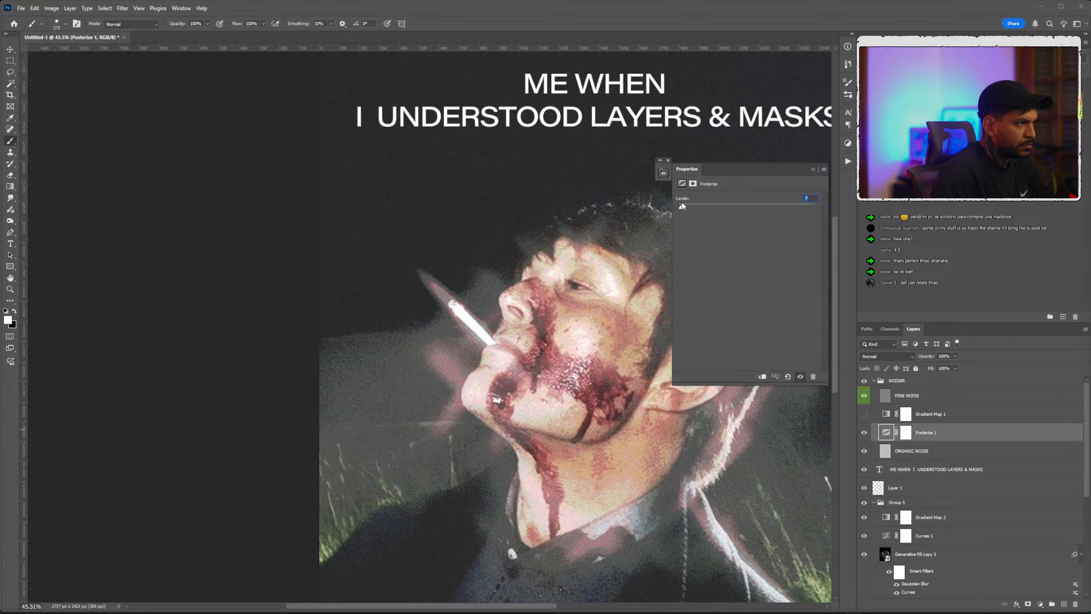
drag(683, 207, 682, 213)
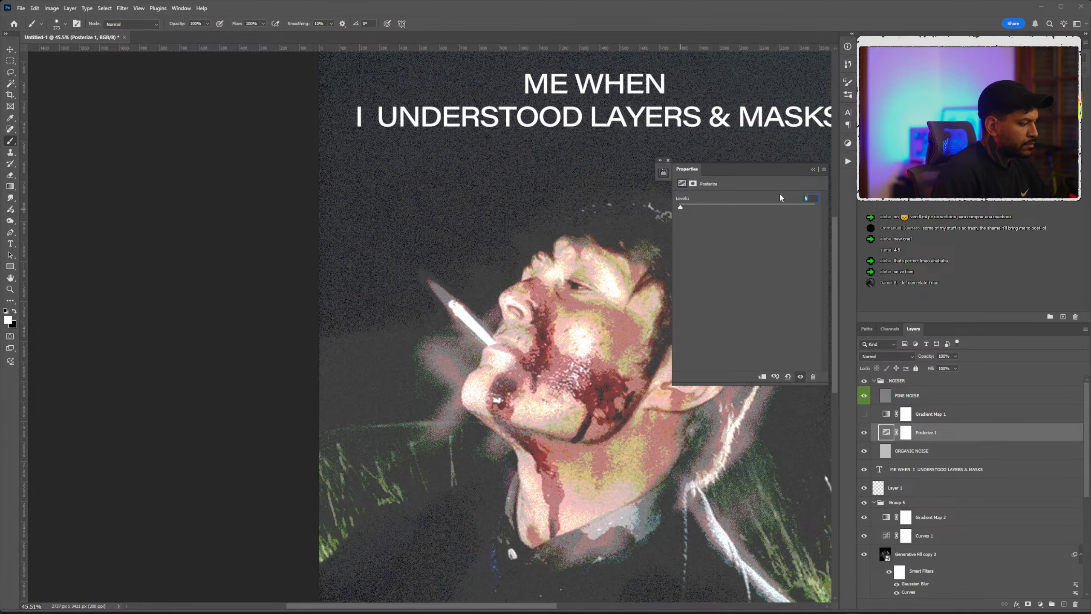
text(8)
click(813, 169)
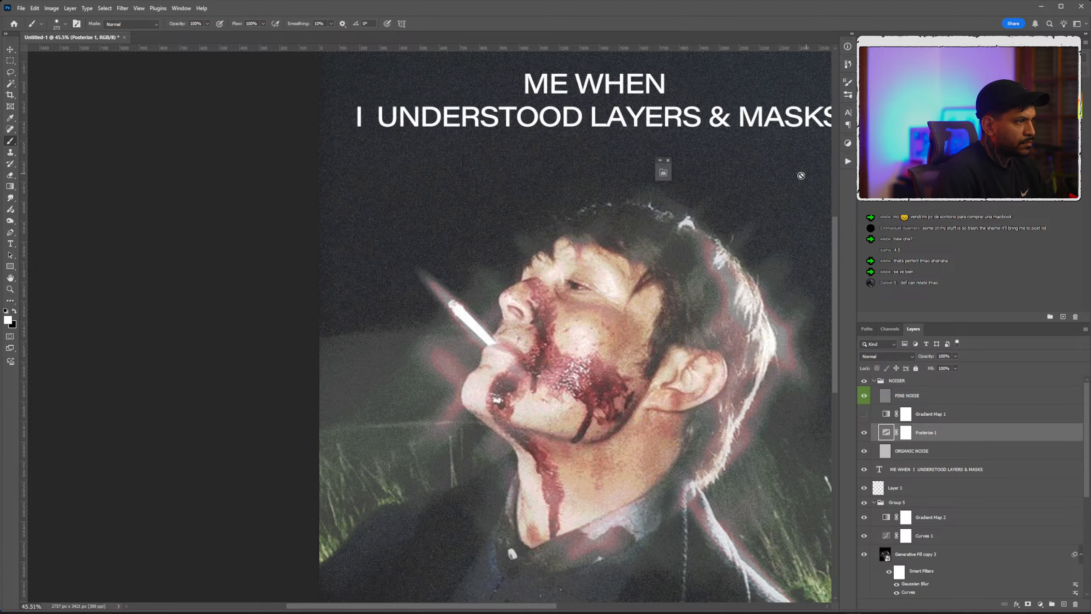
alt+scroll(673, 280, down, 2)
scroll(916, 460, down, 3)
scroll(916, 460, up, 2)
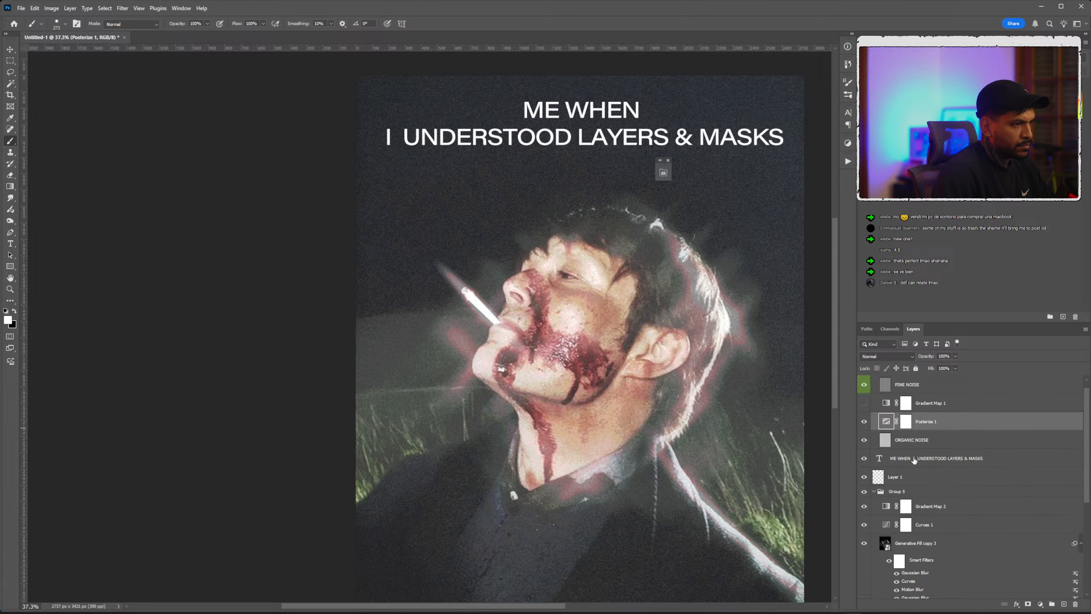
Duplicate Curves 1 above the title text layer and darken the copy with a curve point at input 170, output 97.
drag(928, 530, 942, 458)
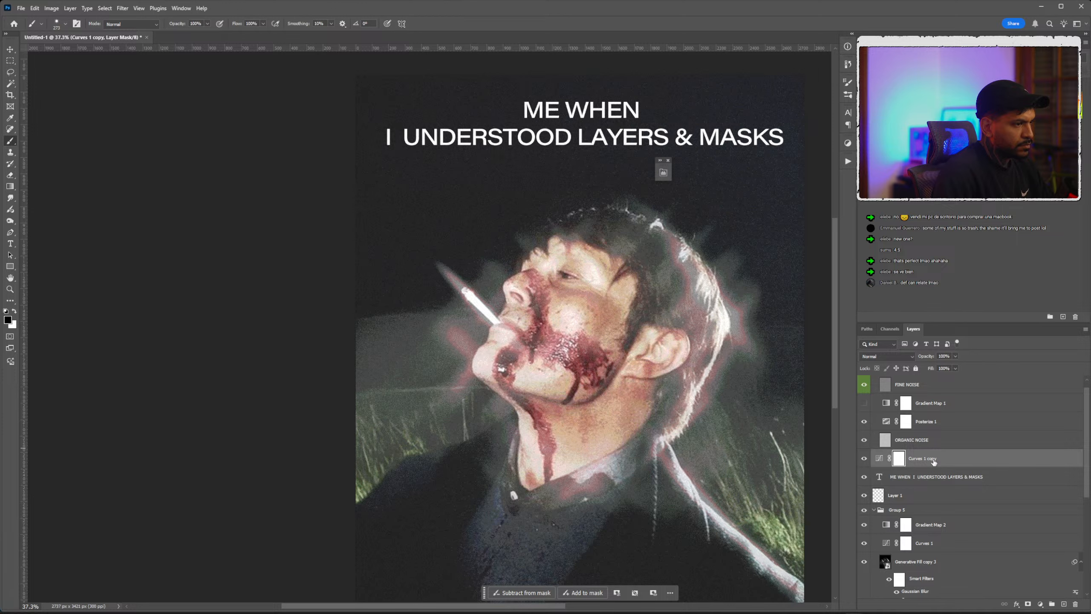
double_click(879, 458)
drag(743, 286, 678, 331)
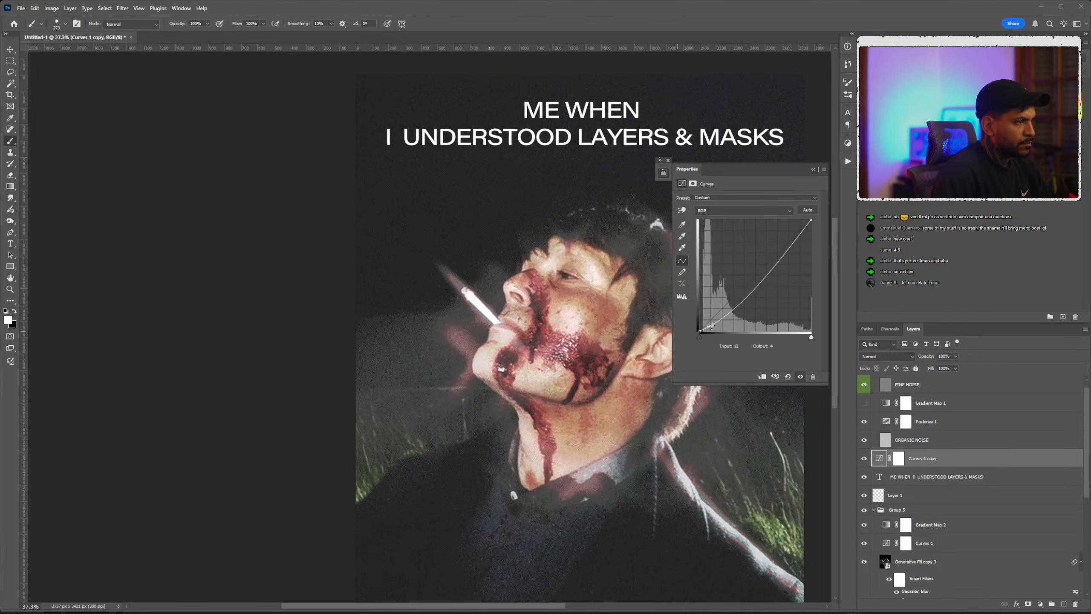
drag(774, 257, 774, 289)
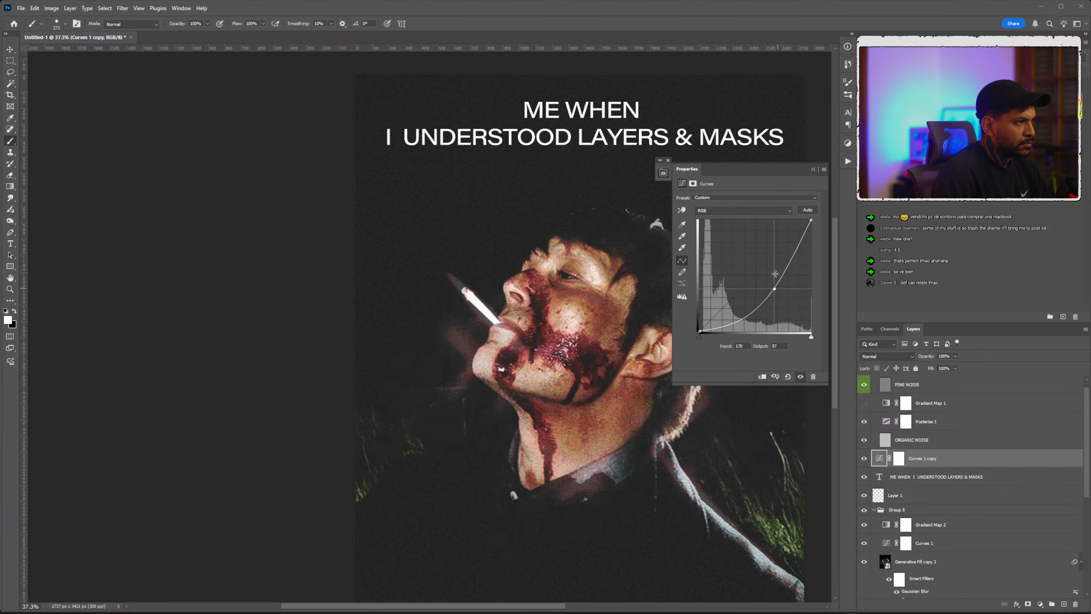
Shift the point of the copied Curves adjustment toward the shadows to brighten the poster's midtones.
drag(781, 173, 856, 168)
scroll(561, 235, down, 3)
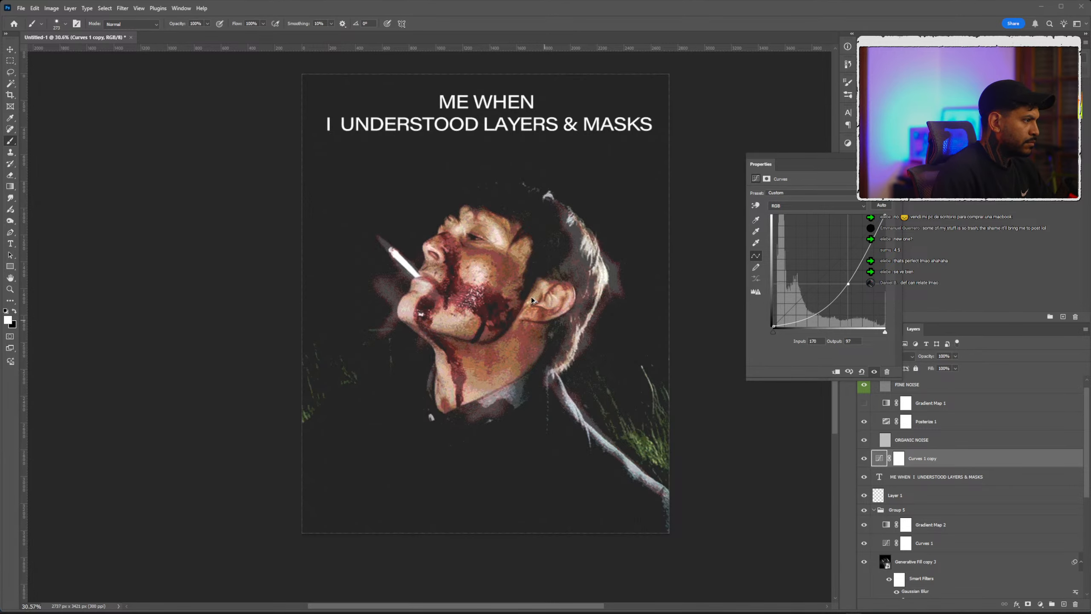
scroll(561, 235, up, 3)
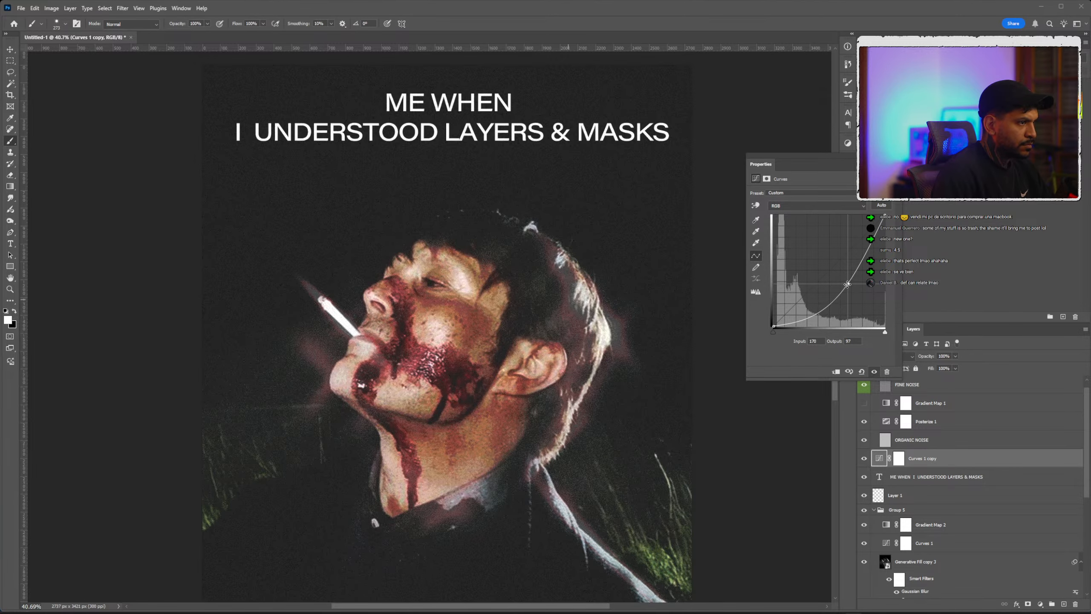
mouse_move(849, 284)
mouse_down()
mouse_move(855, 249)
mouse_move(832, 303)
mouse_move(830, 288)
mouse_up()
click(736, 217)
scroll(528, 299, down, 5)
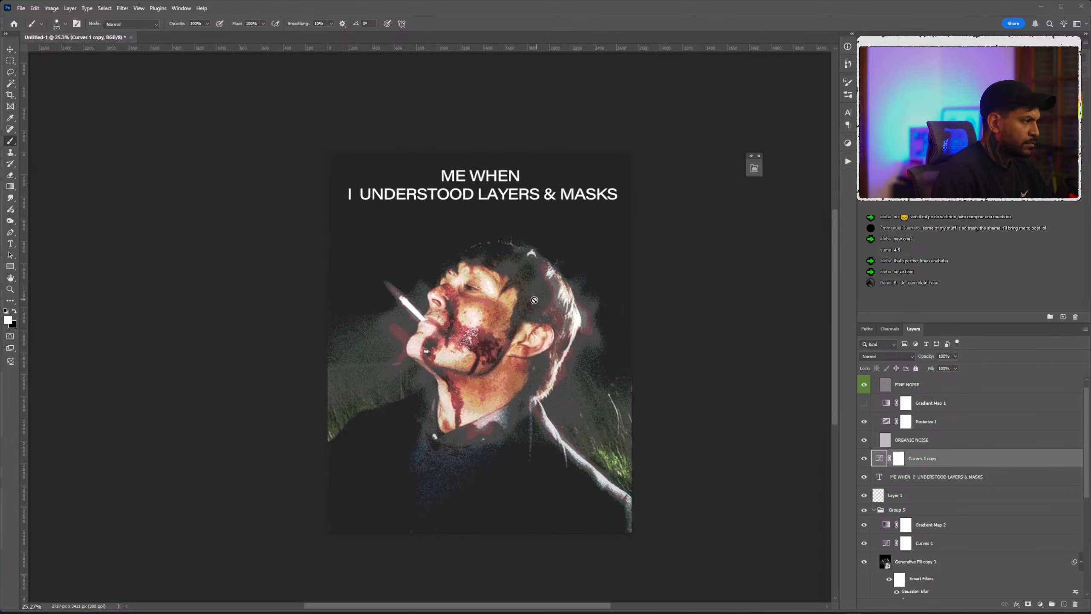
drag(477, 298, 463, 257)
scroll(461, 257, up, 3)
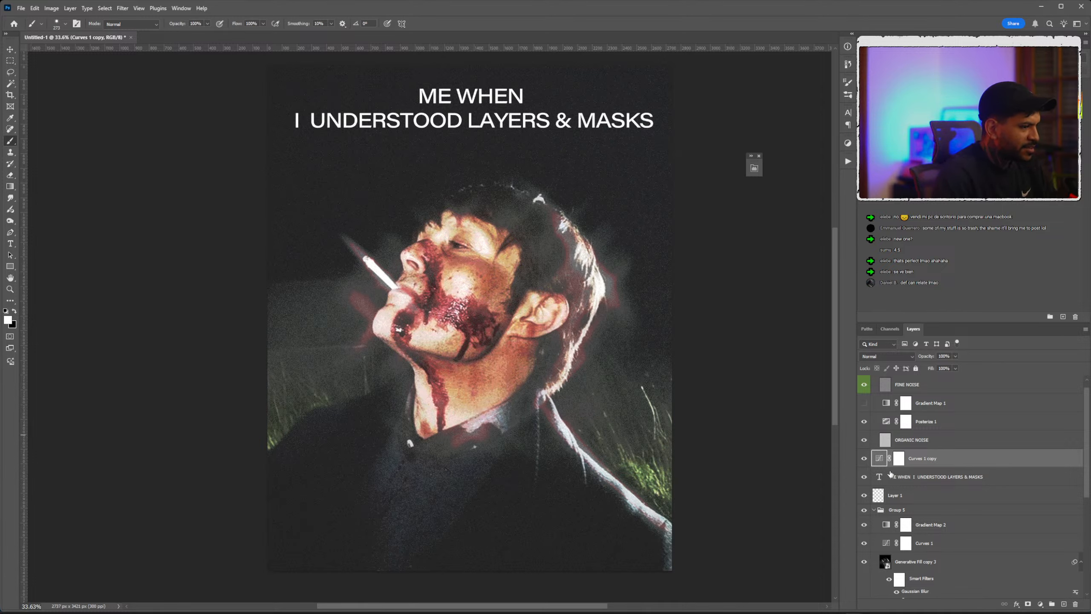
Collapse Group 5 and compare the poster with the glow group hidden and shown.
click(874, 510)
click(864, 521)
click(865, 521)
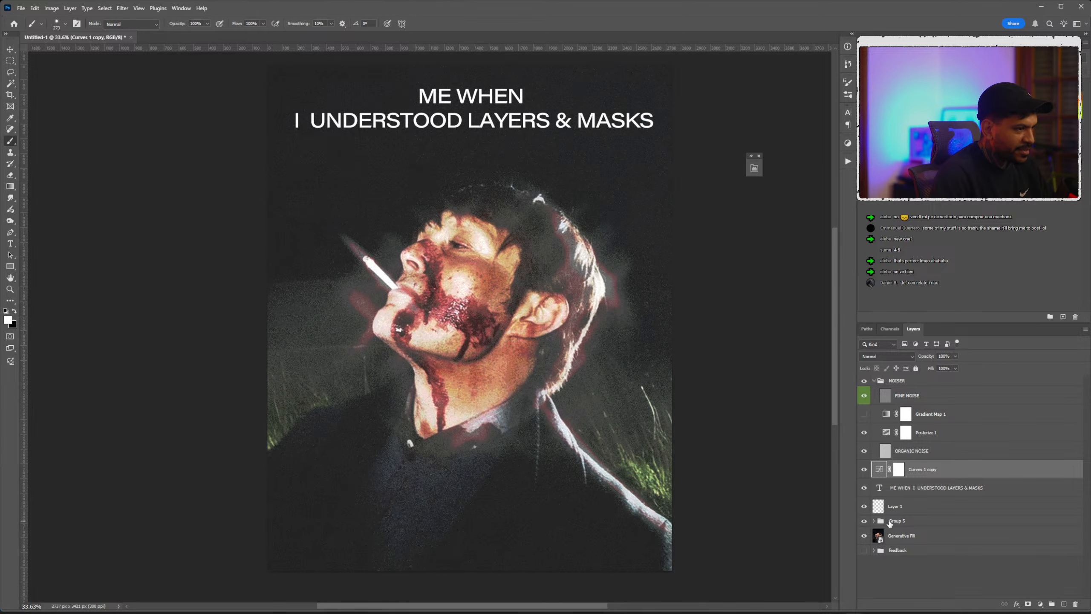
Try intensifying the glow by duplicating Group 5 twice, and undo both duplications.
click(901, 521)
key(ctrl+j)
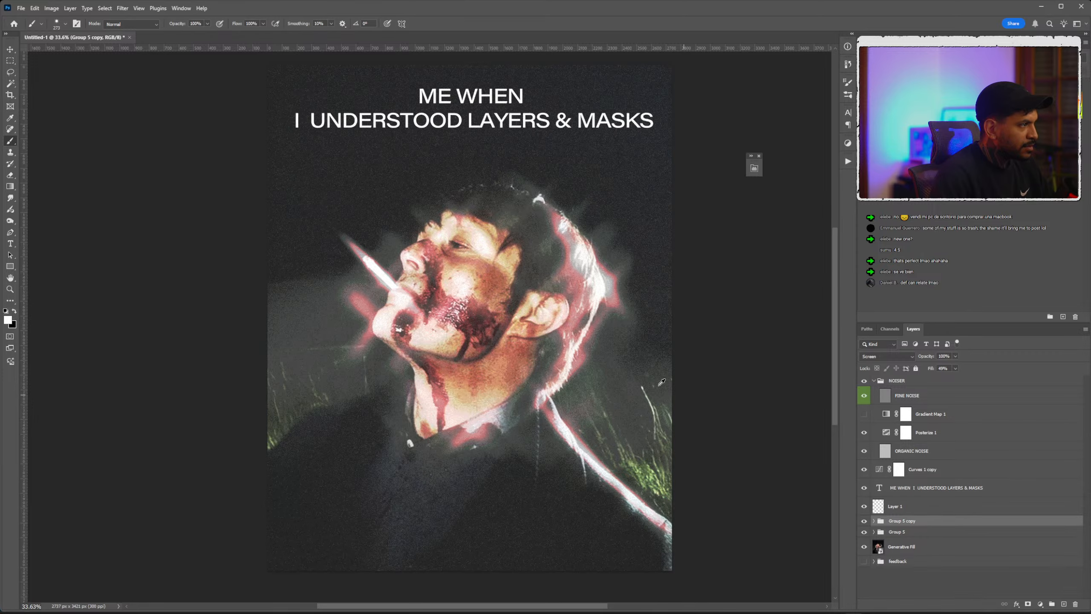
scroll(662, 382, down, 3)
scroll(473, 328, up, 2)
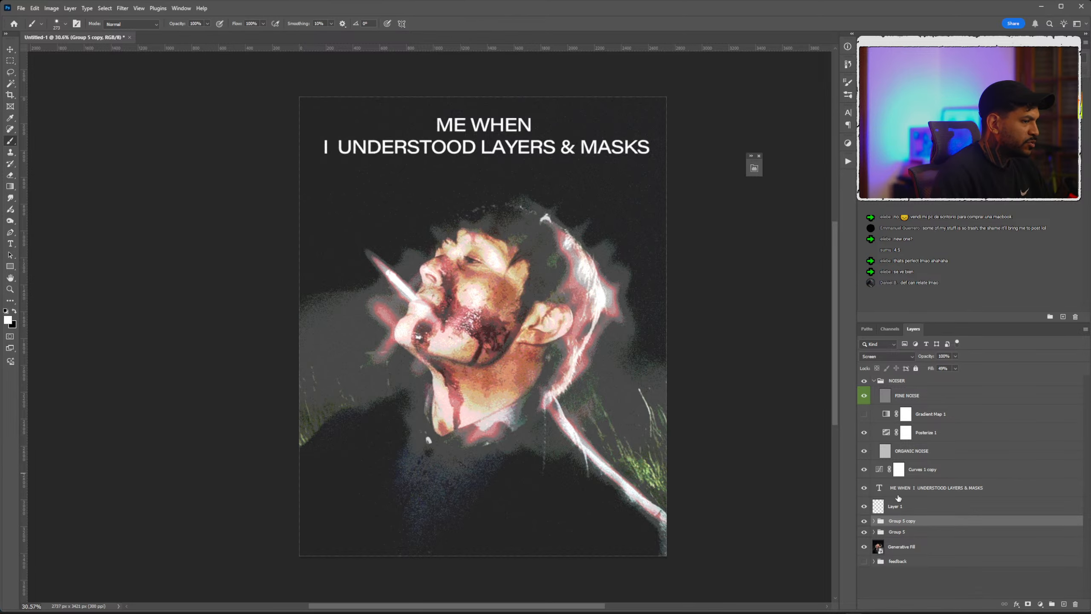
key(ctrl+j)
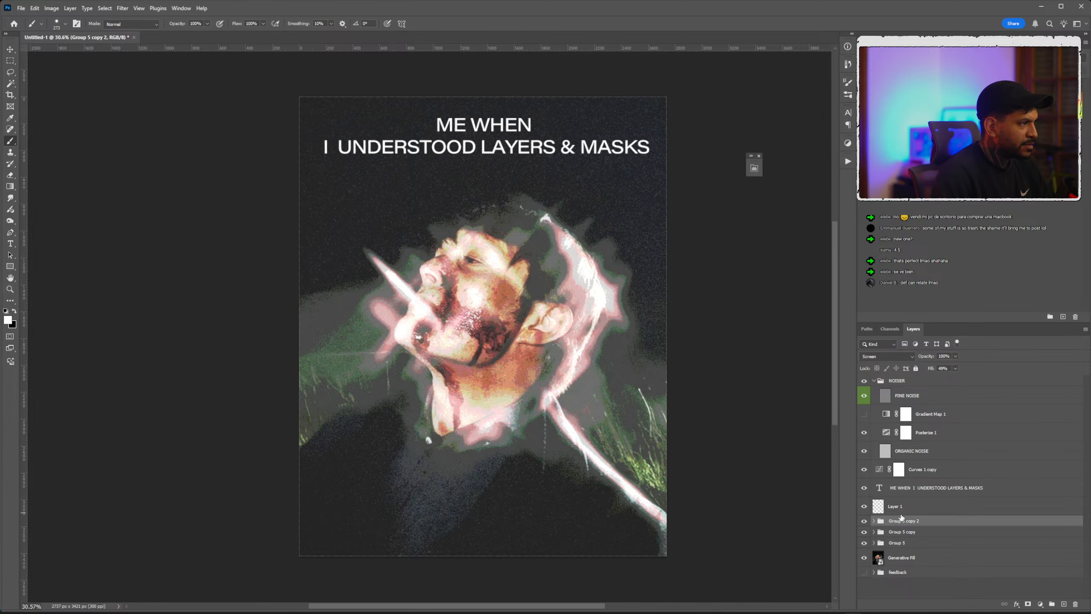
key(ctrl+z)
key(ctrl+z)
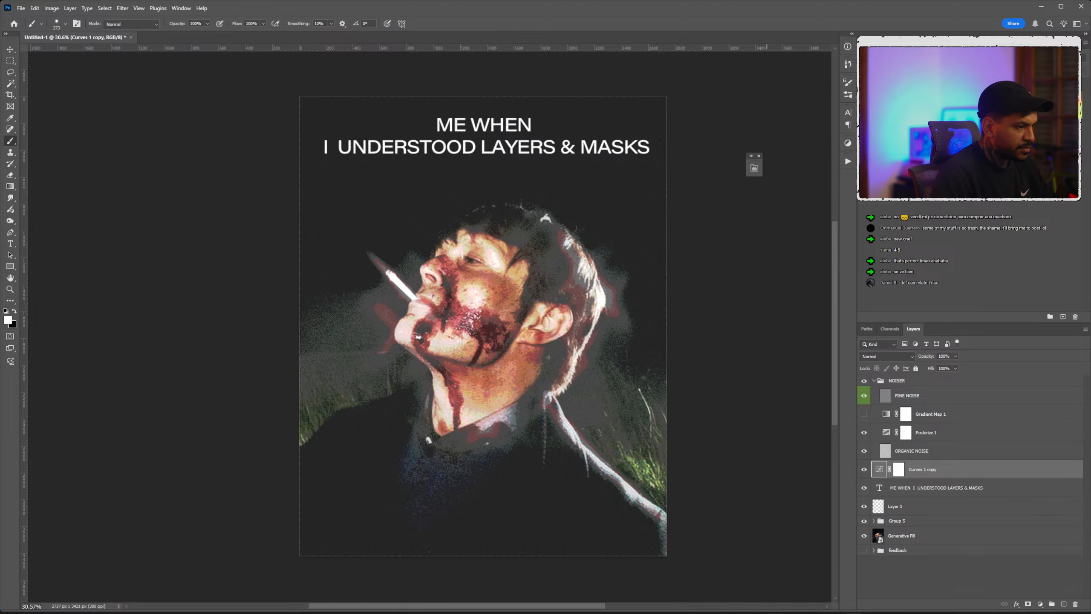
Compare the poster with the Curves 1 copy, Group 5 and Generative Fill layers hidden and shown.
mouse_move(795, 612)
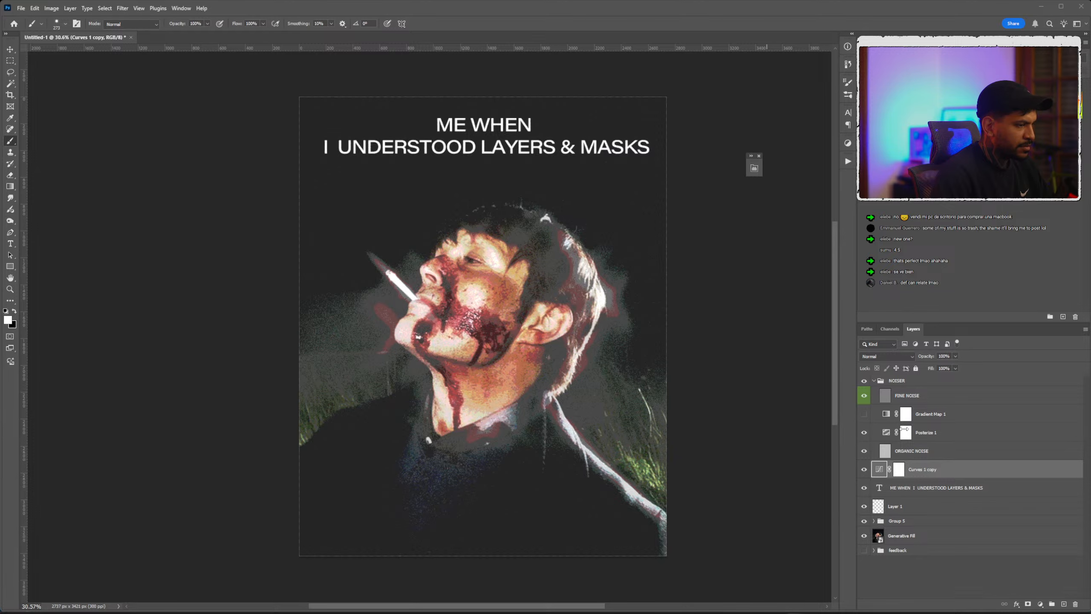
scroll(490, 217, up, 3)
scroll(551, 259, down, 1)
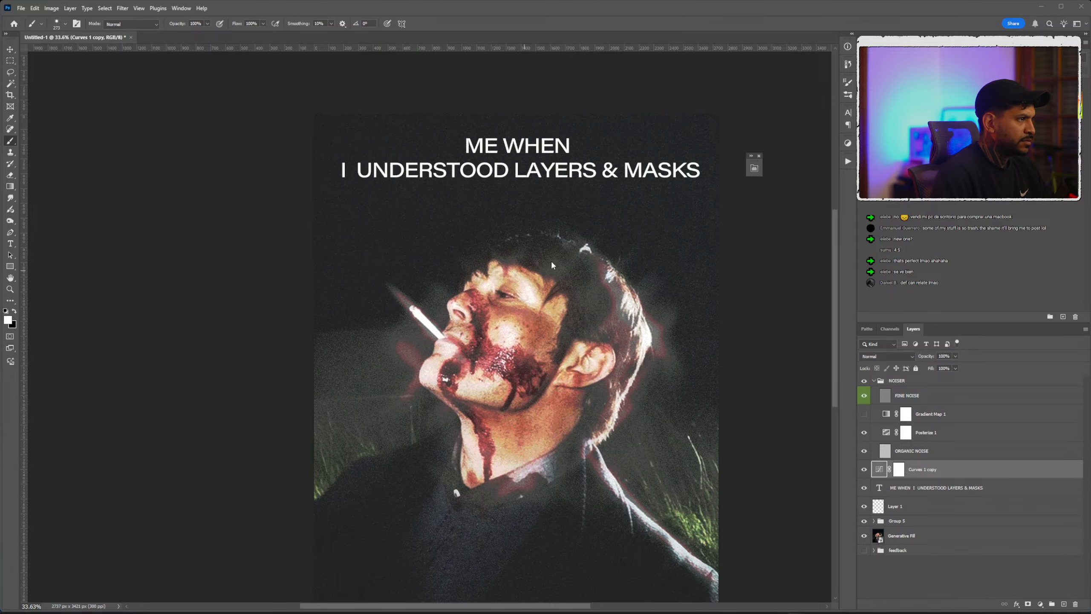
scroll(585, 307, down, 1)
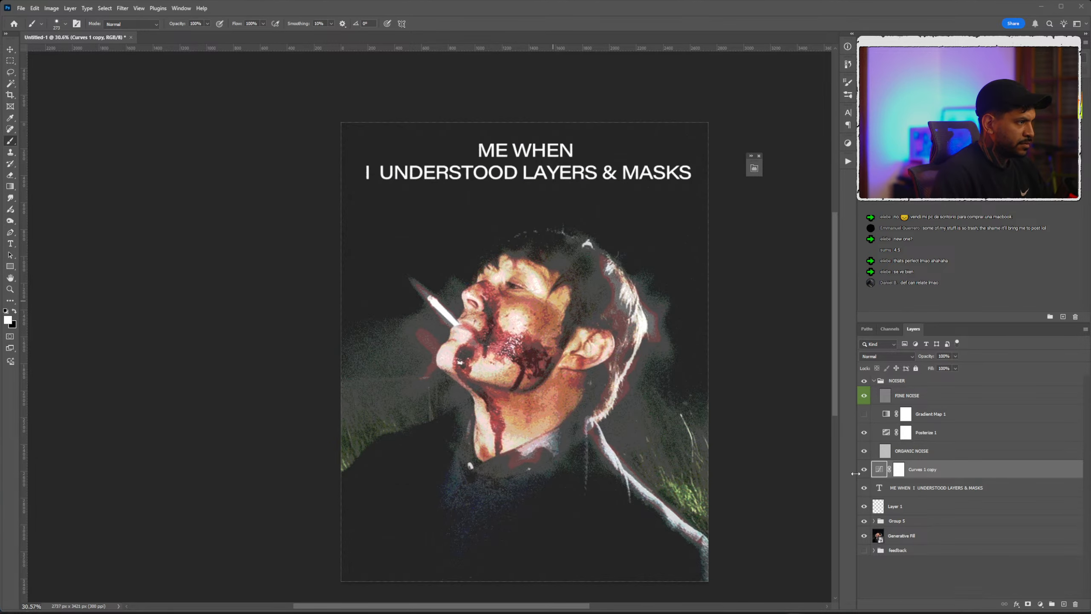
click(865, 470)
scroll(528, 389, up, 2)
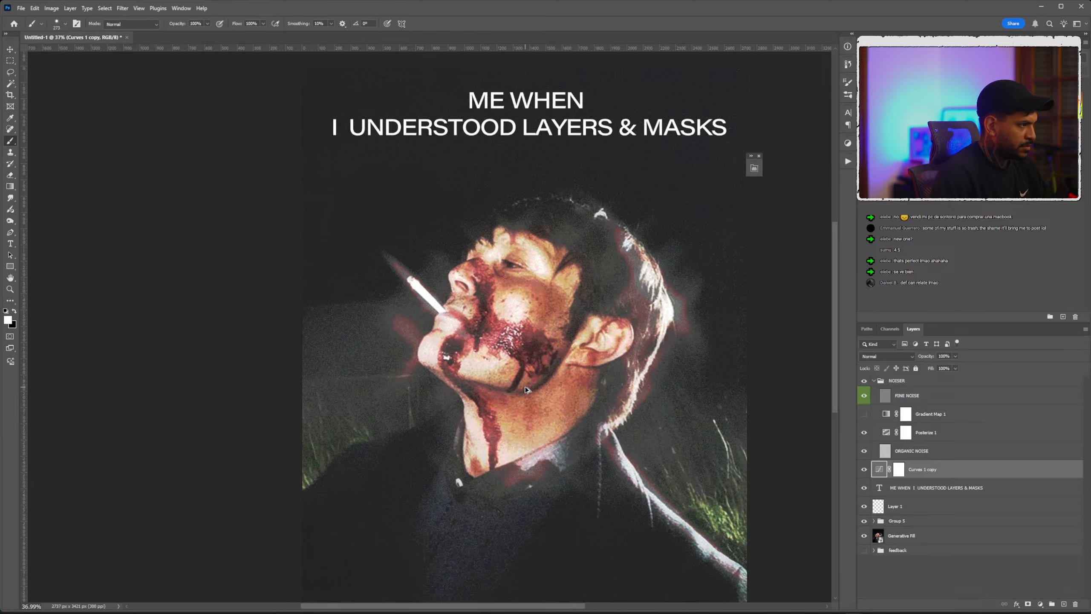
click(864, 520)
click(864, 521)
click(864, 535)
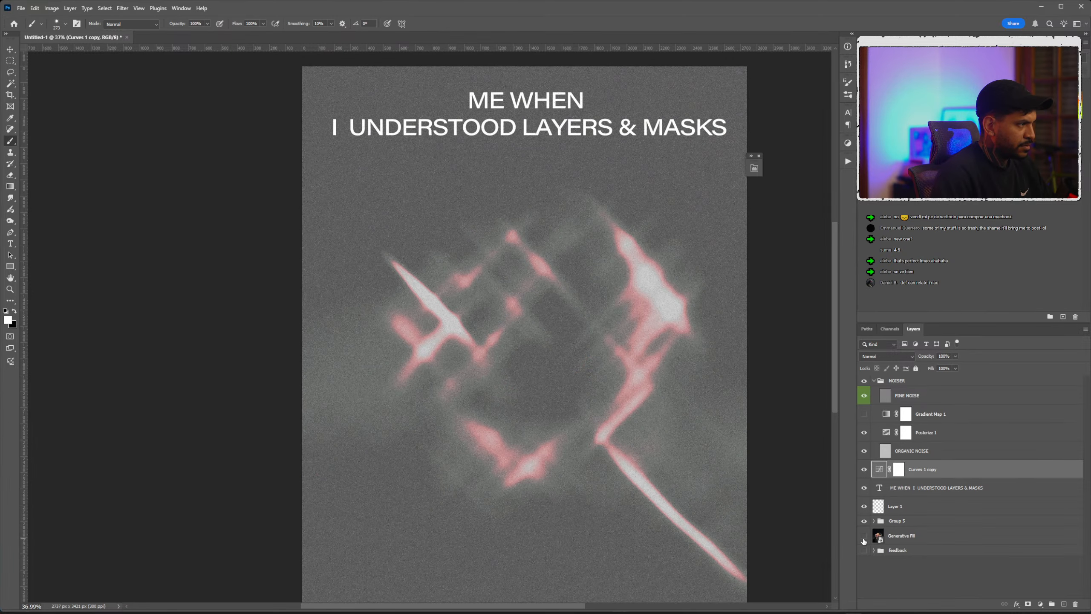
click(864, 536)
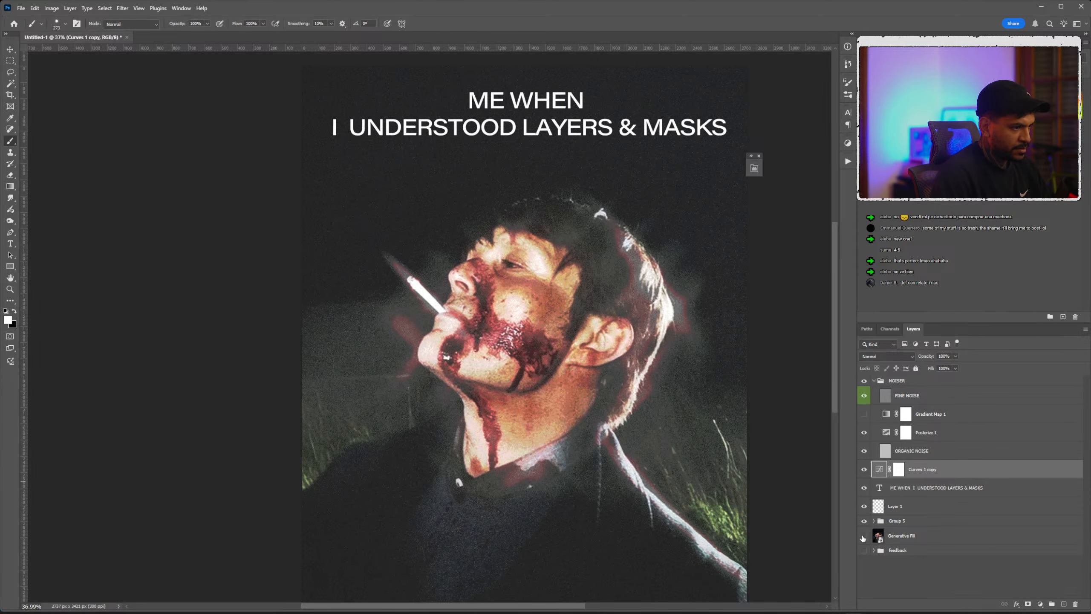
Hide Layer 1 while comparing the poster with and without Group 5 and the title text.
click(864, 521)
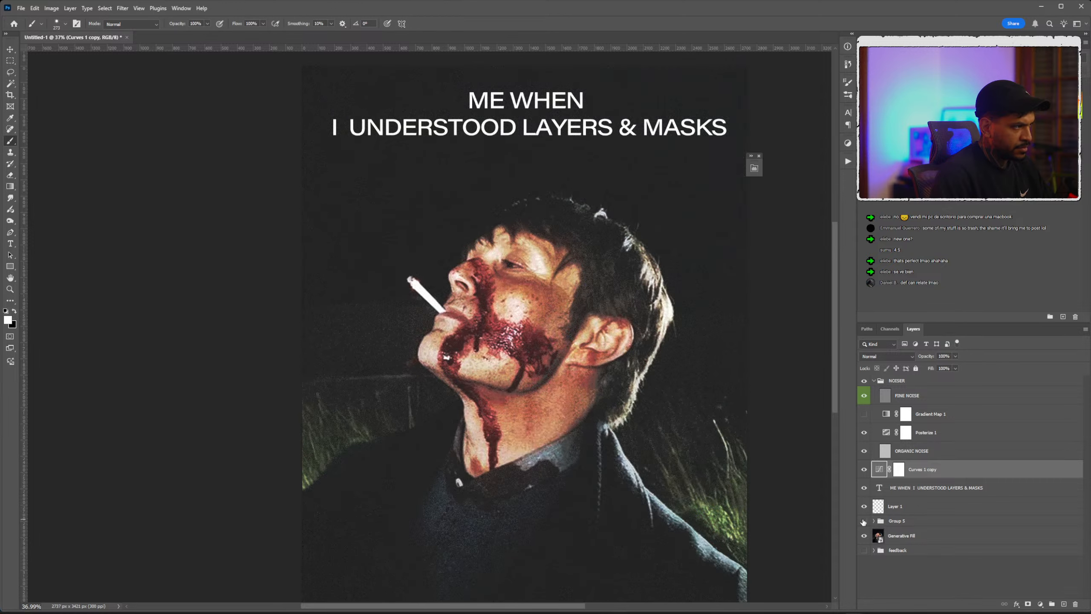
click(864, 520)
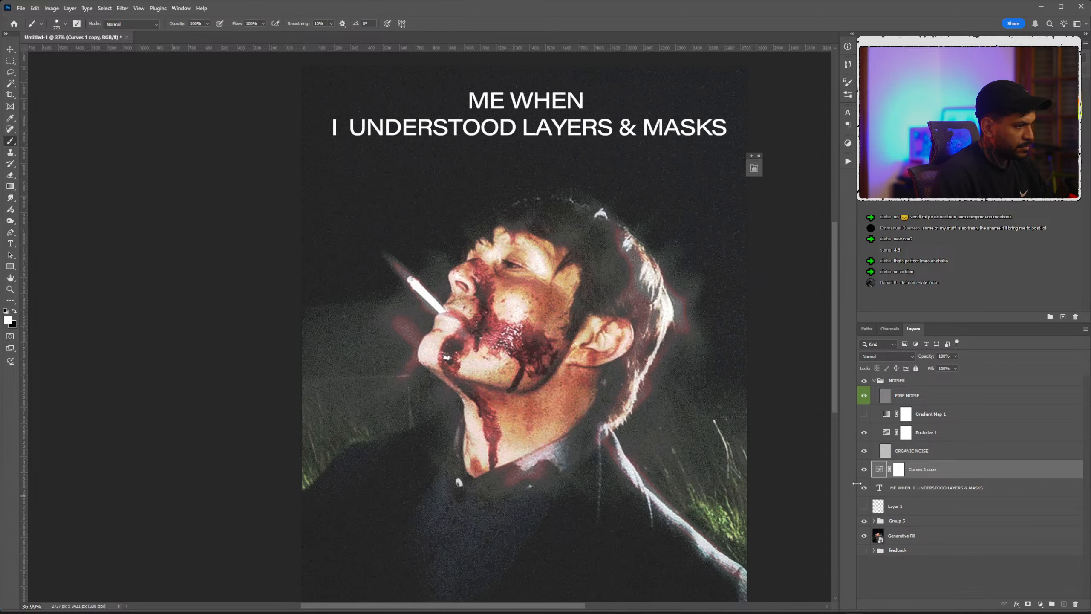
click(864, 488)
click(864, 487)
scroll(610, 336, down, 1)
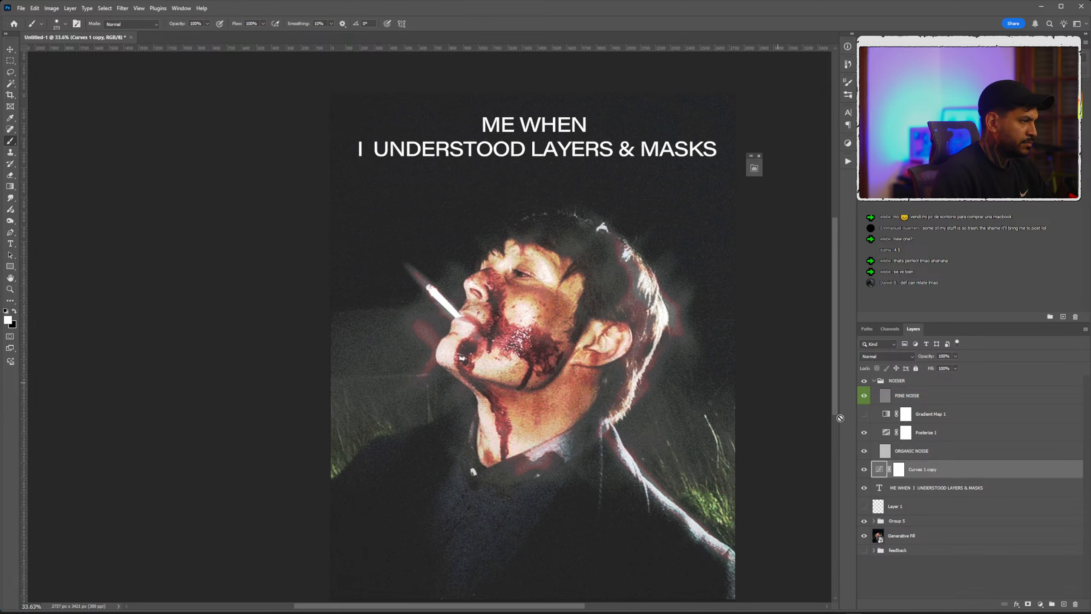
Scale the title text layer down proportionally to about 92.6%.
click(913, 490)
key(ctrl+t)
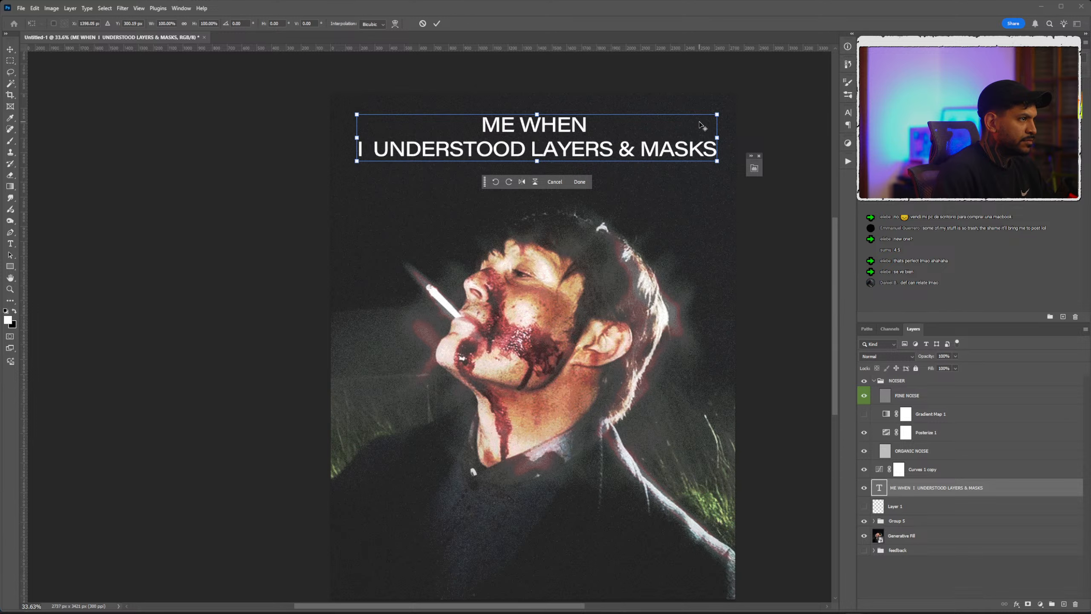
mouse_move(716, 115)
mouse_down()
mouse_move(721, 107)
mouse_move(670, 148)
mouse_up()
key(Return)
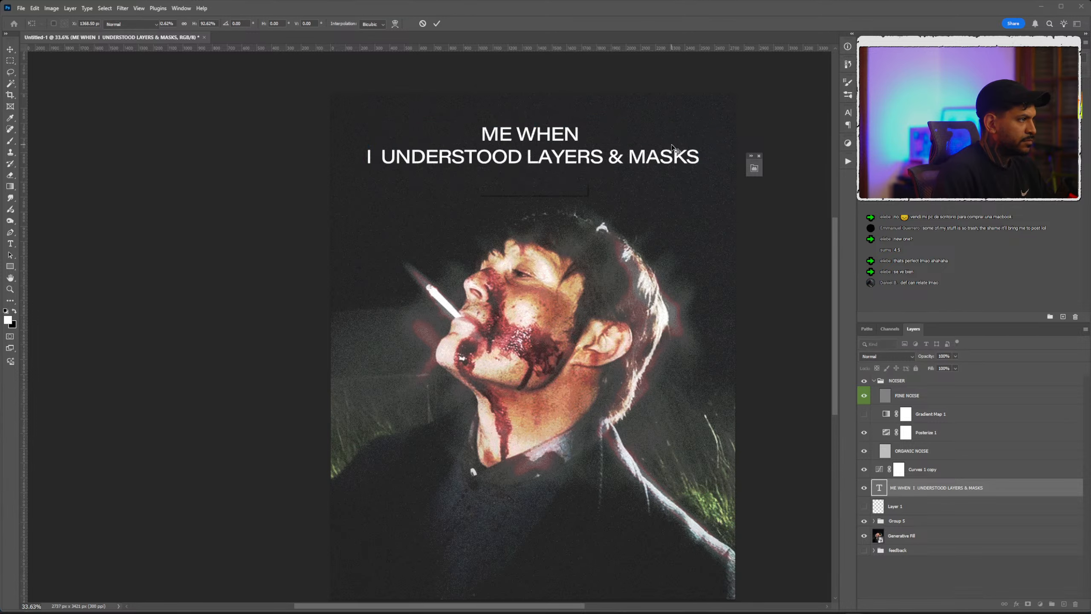
Try several fonts on the title's "ME WHEN" line, ending on Bohemian Soul.
key(b)
key(t)
drag(482, 135, 585, 134)
click(458, 188)
text(Akira Expanded)
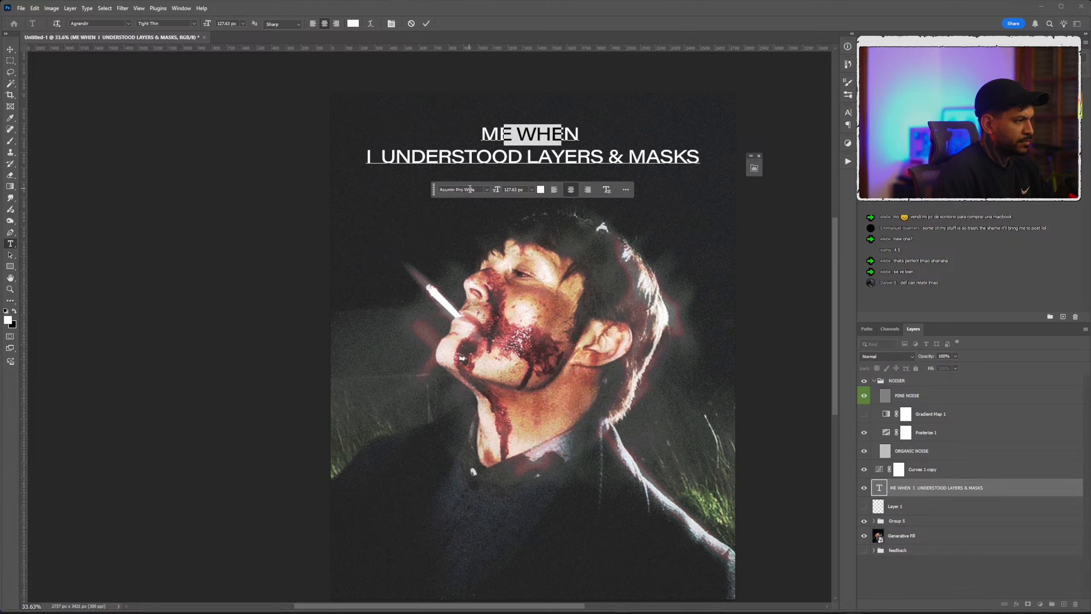
key(Down)
key(Down)
key(Down)
key(Down)
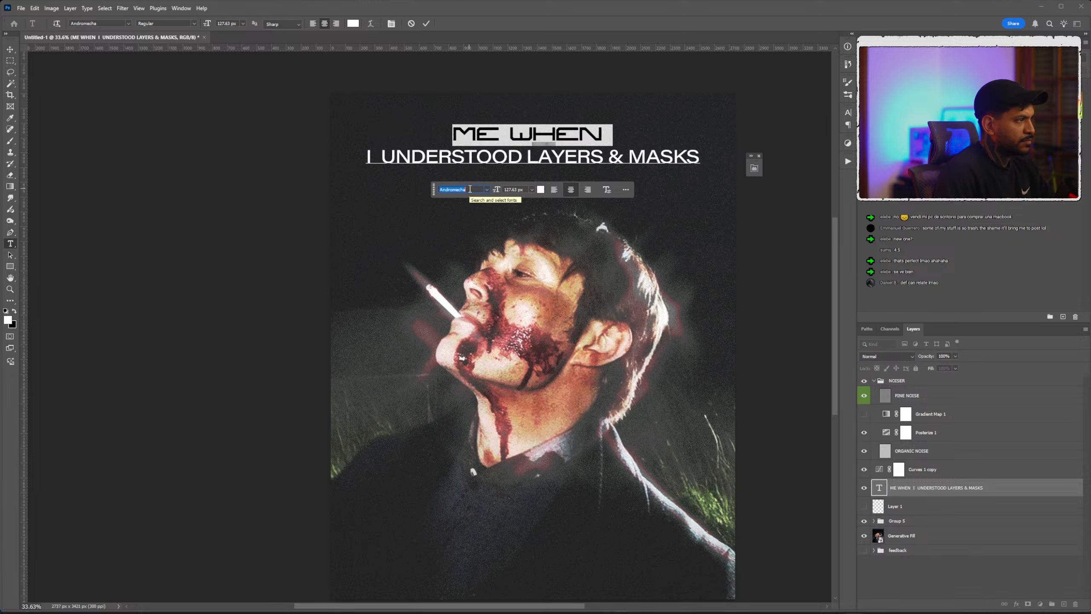
key(Down)
key(Down)
key(Down)
key(Down)
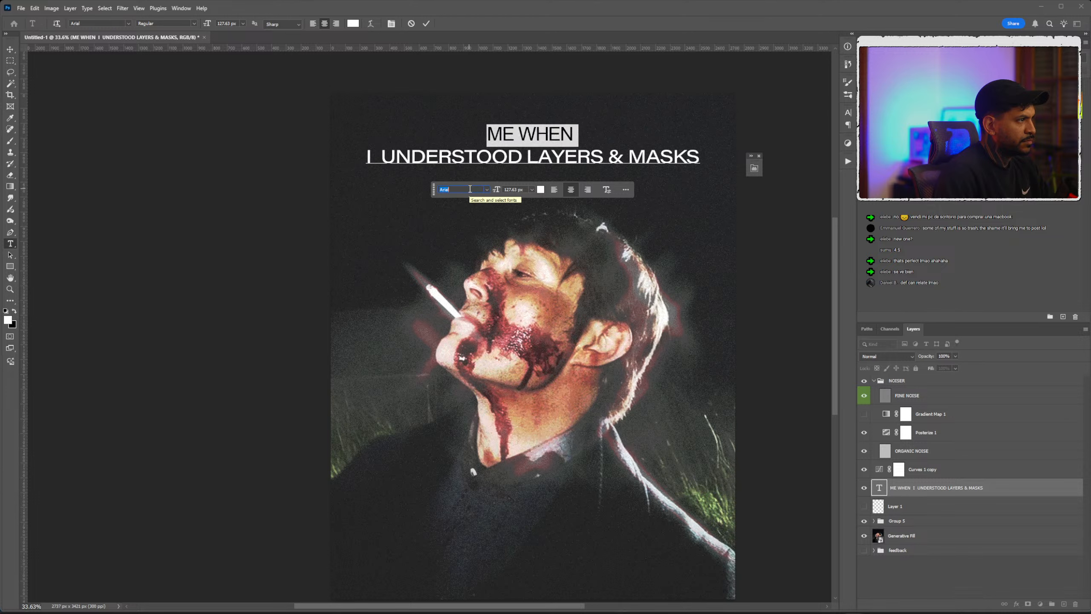
key(Down)
key(Down)
key(Down)
key(Down)
key(Down)
key(Down)
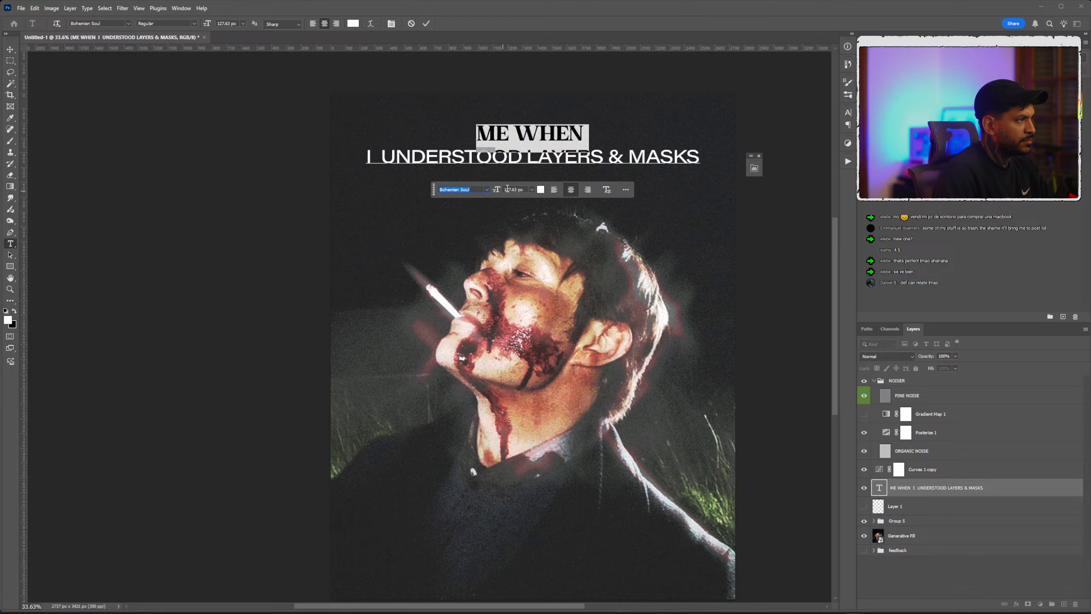
click(522, 157)
key(ctrl+a)
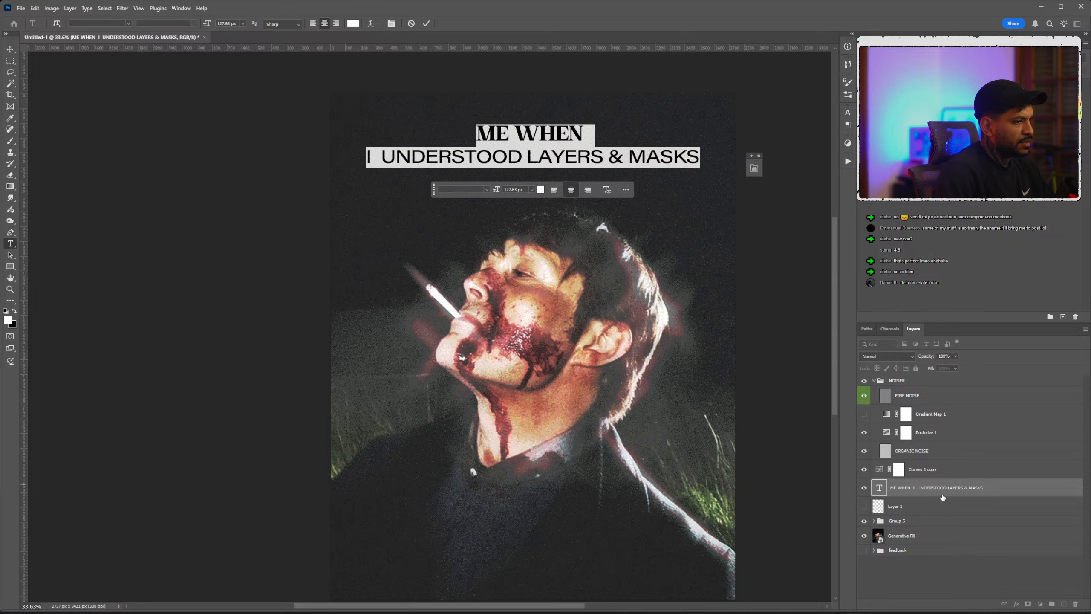
click(941, 491)
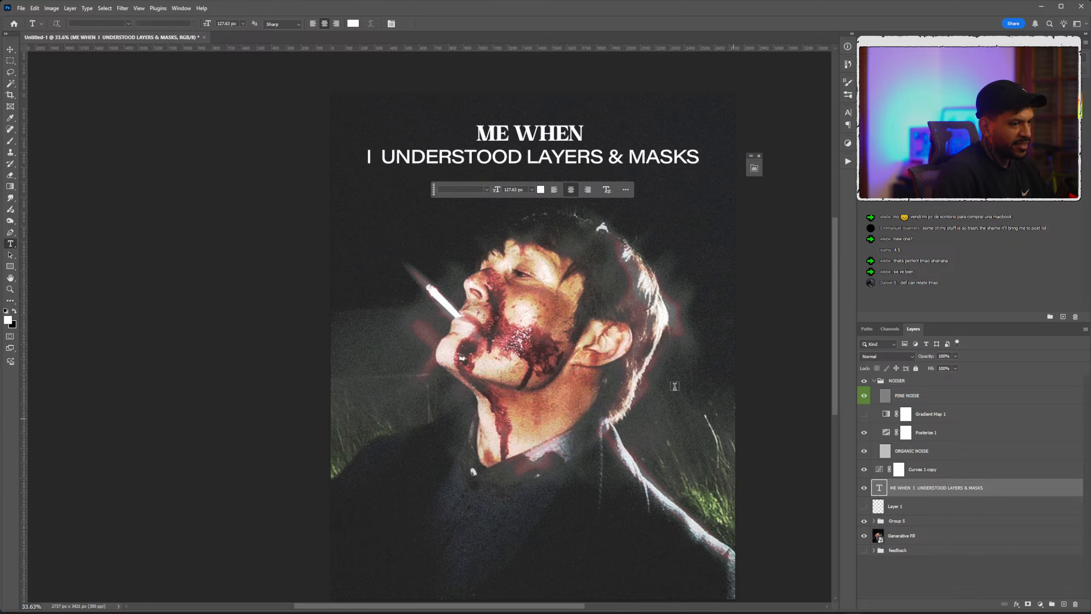
Add a light grey #dedede solid colour band across the poster's top behind the title, placing its layer below the text.
key(m)
drag(331, 93, 735, 180)
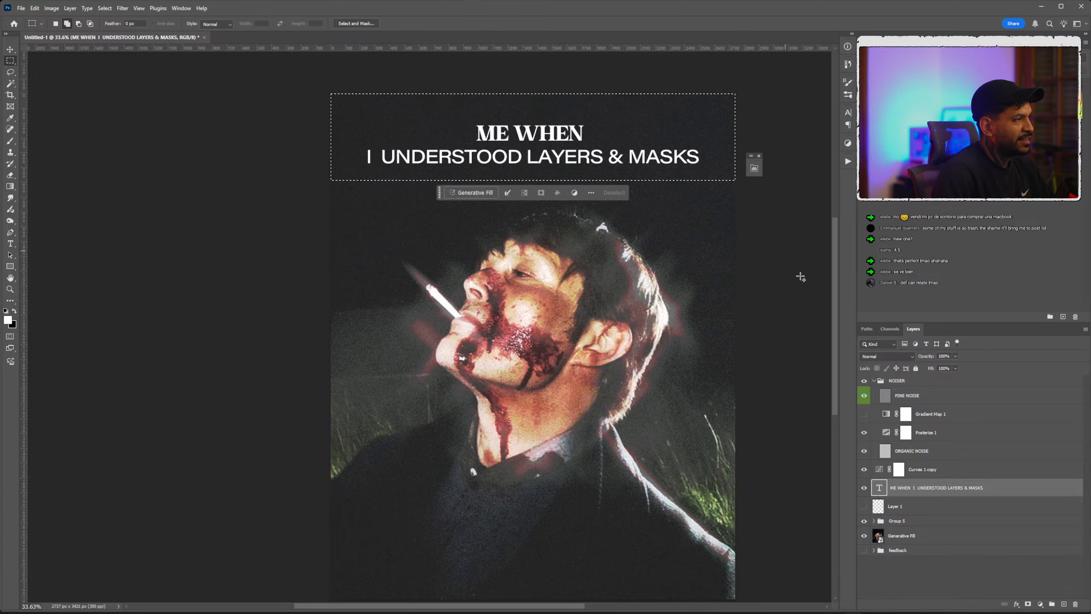
click(1040, 605)
click(1053, 448)
click(795, 389)
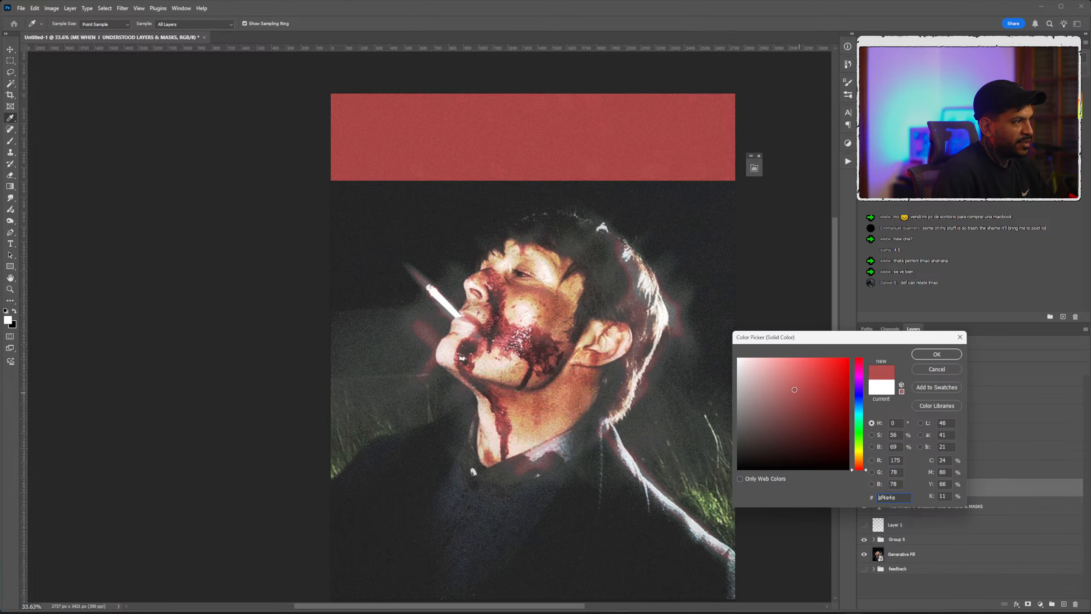
mouse_move(795, 390)
mouse_down()
mouse_move(726, 359)
mouse_move(716, 378)
mouse_move(828, 370)
mouse_up()
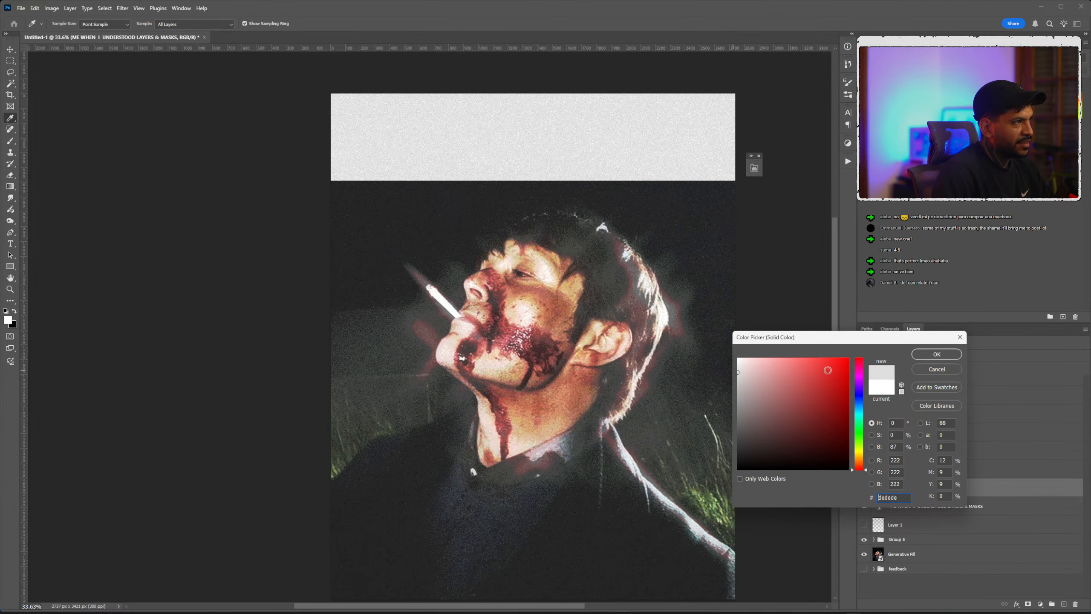
click(937, 355)
drag(942, 493, 944, 512)
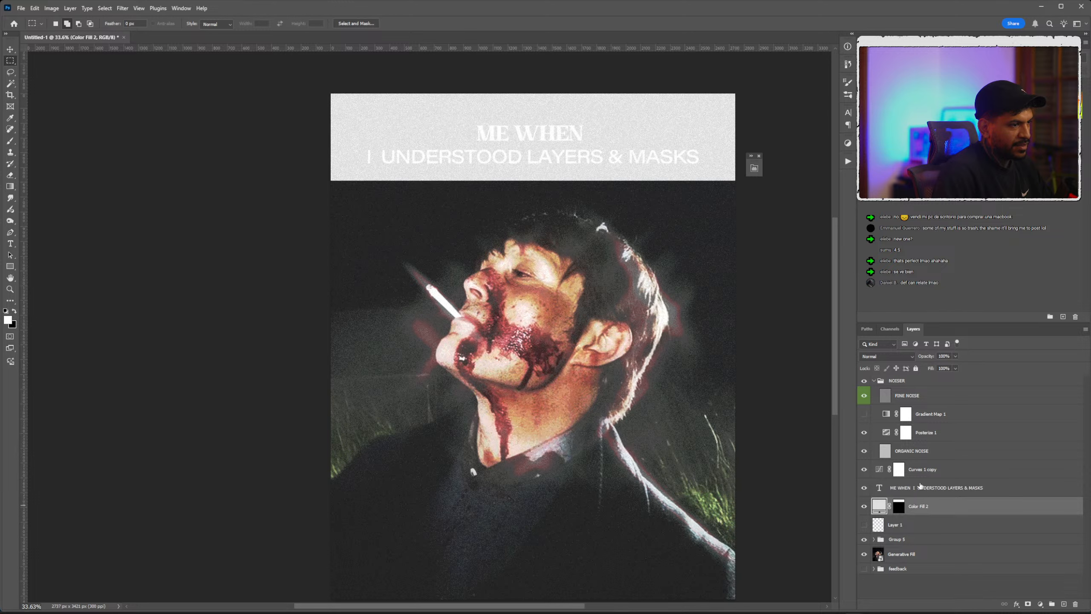
Change the colour of the entire title text to black (#000000).
click(921, 486)
key(t)
click(481, 134)
key(ctrl+a)
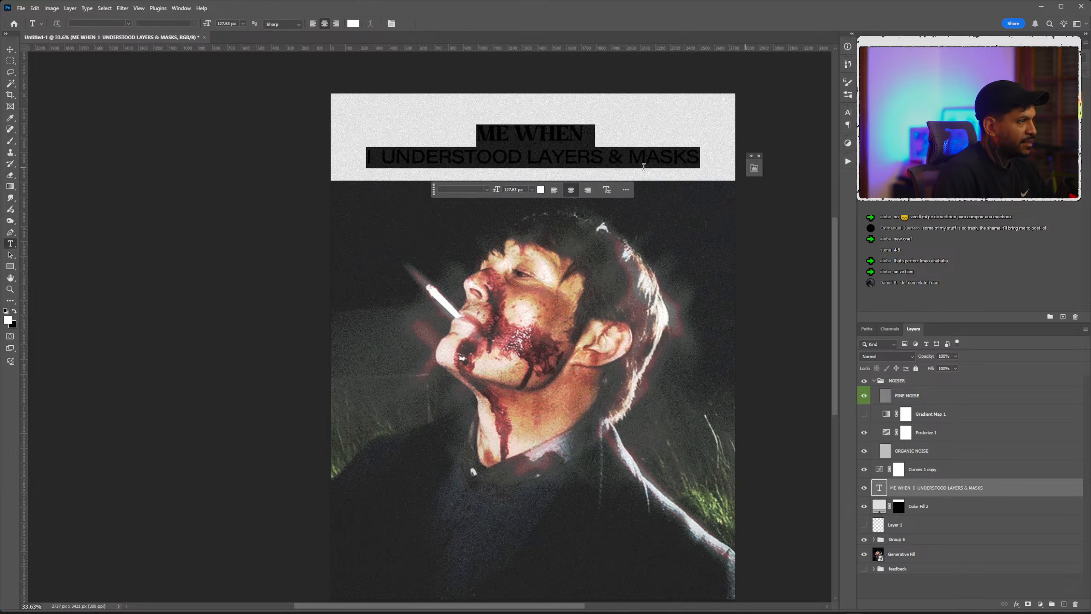
click(540, 189)
drag(787, 401, 762, 462)
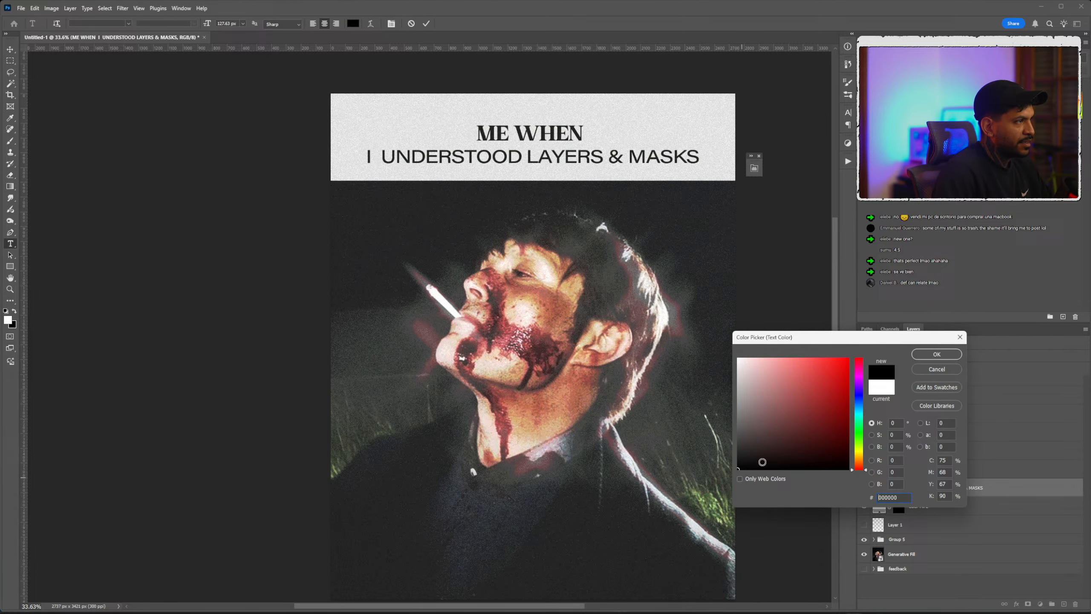
click(928, 356)
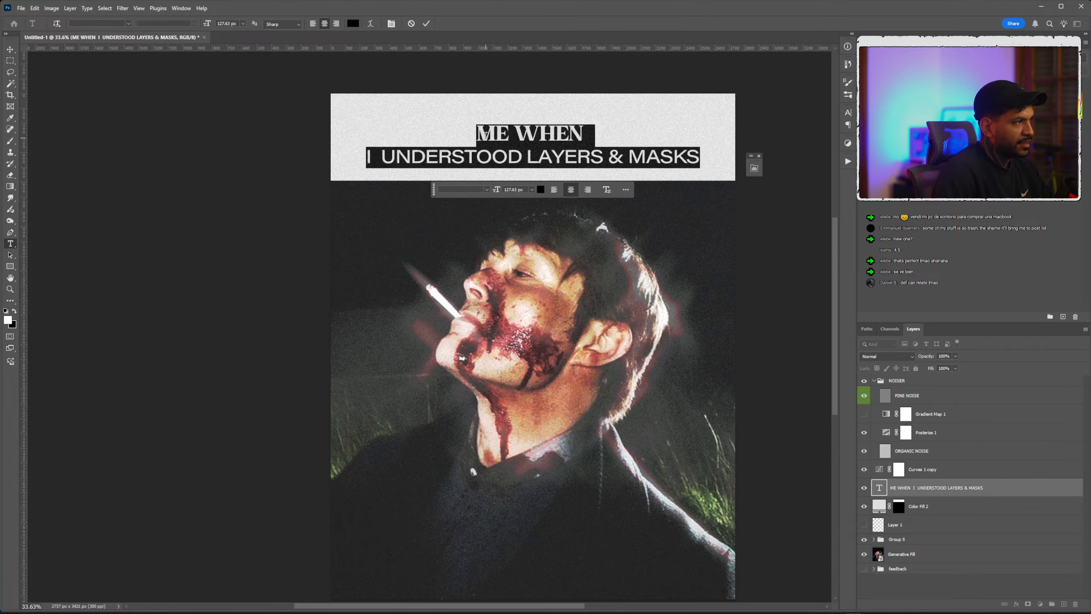
Set both lines of the title in the Akira Expanded Super Bold font.
click(471, 188)
click(557, 256)
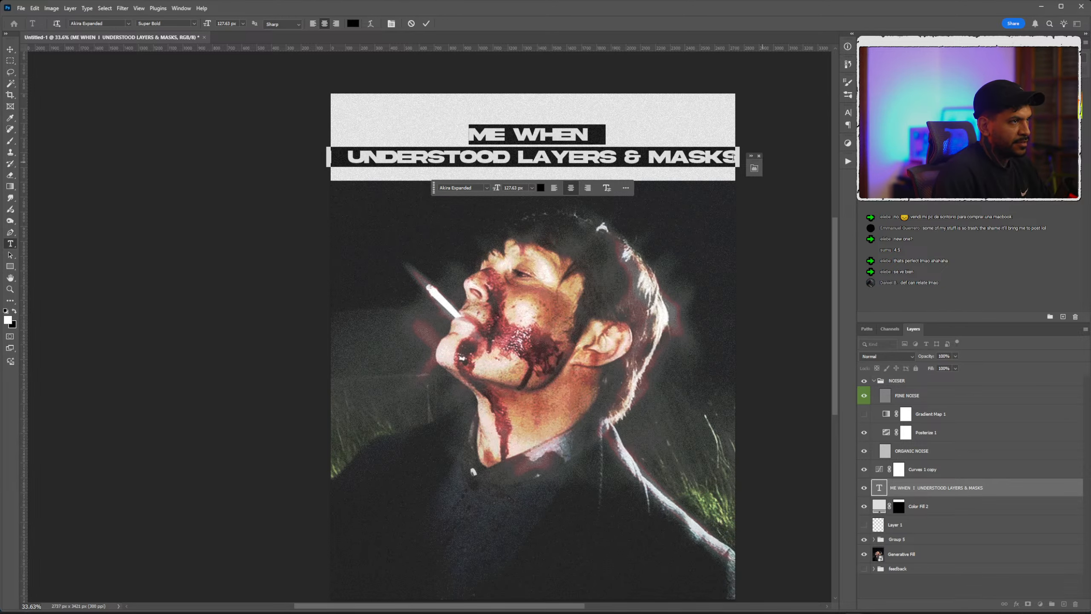
click(535, 136)
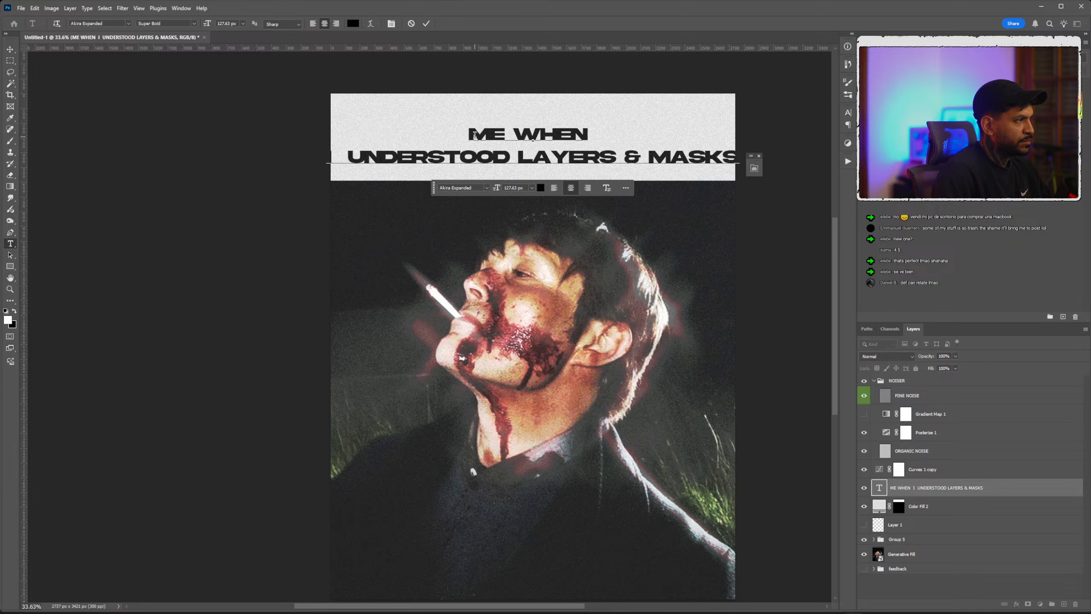
drag(474, 136, 817, 170)
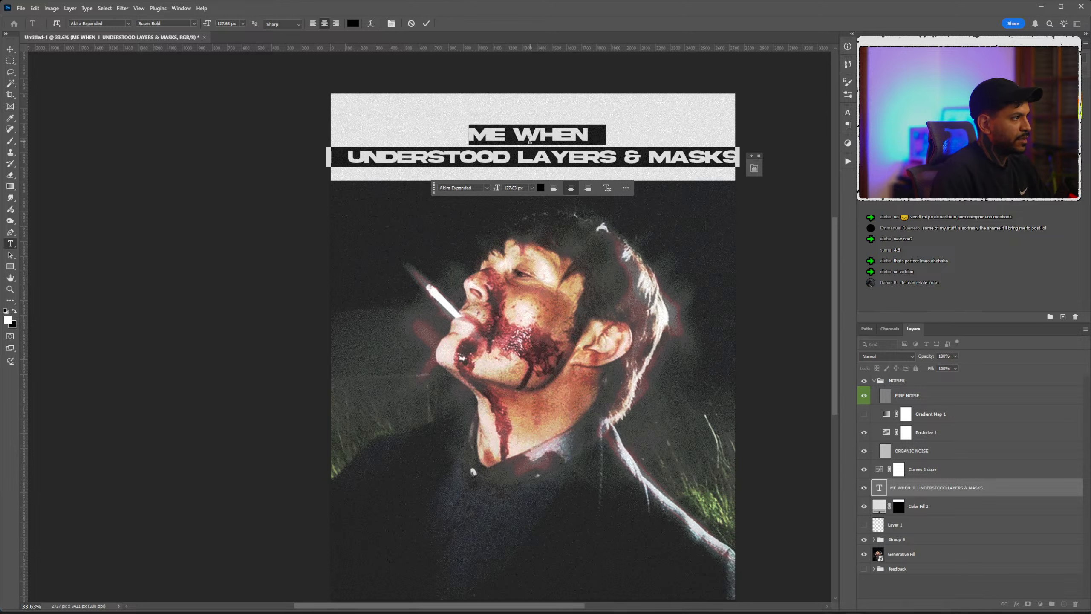
Replace "WHEN" with "AFTER" in the title's first line.
drag(513, 135, 616, 135)
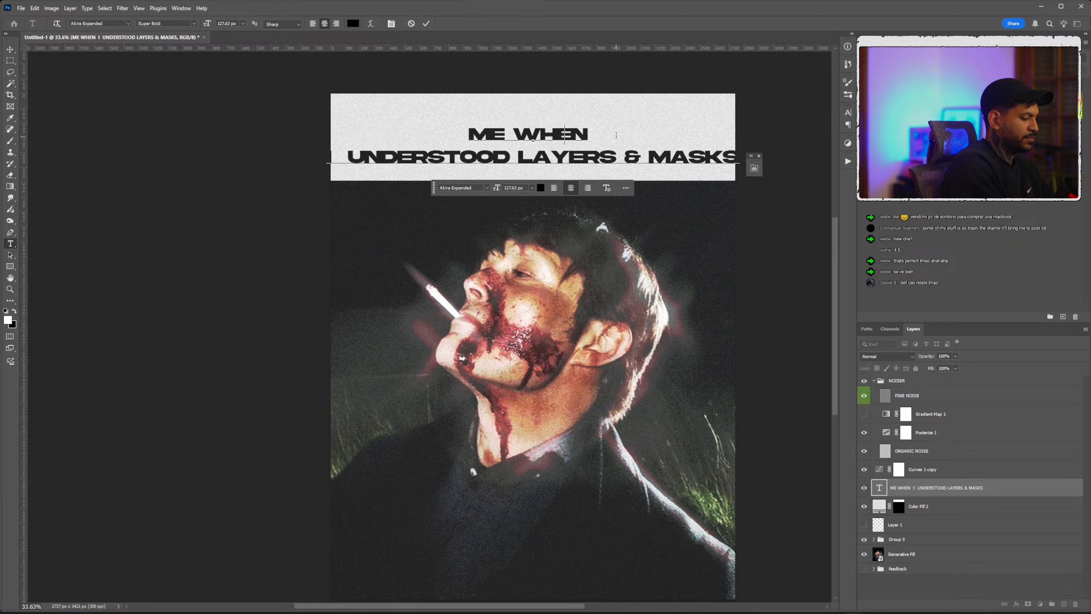
text(AD)
key(BackSpace)
text(FT)
key(BackSpace)
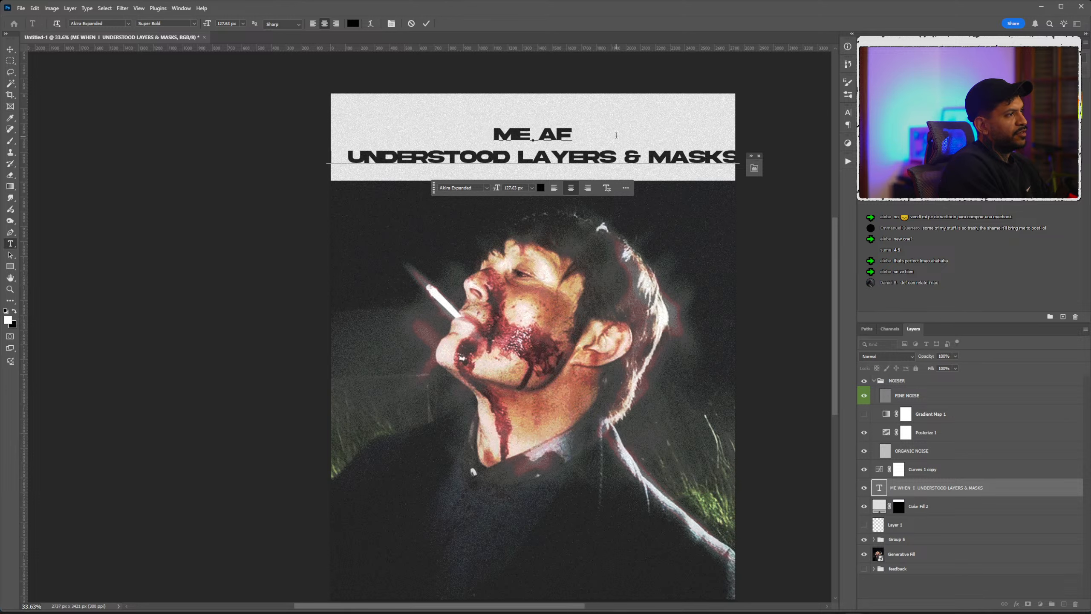
text(YRT)
key(BackSpace)
key(BackSpace)
key(BackSpace)
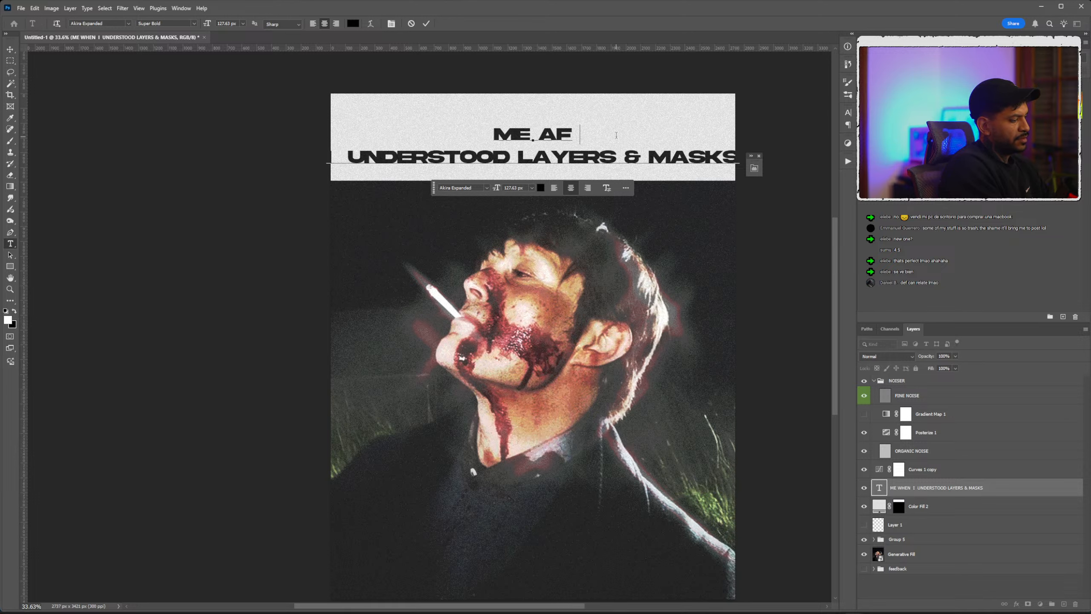
text(TER)
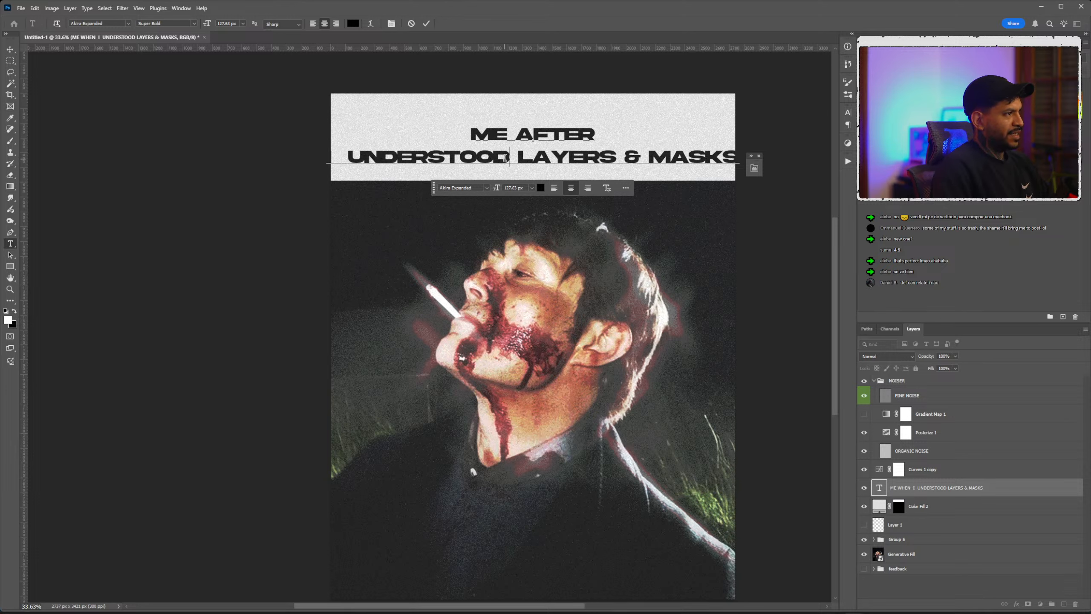
Replace "I UNDERSTOOD" with "UNDERSTANDING" in the title's second line.
drag(505, 158, 338, 155)
key(BackSpace)
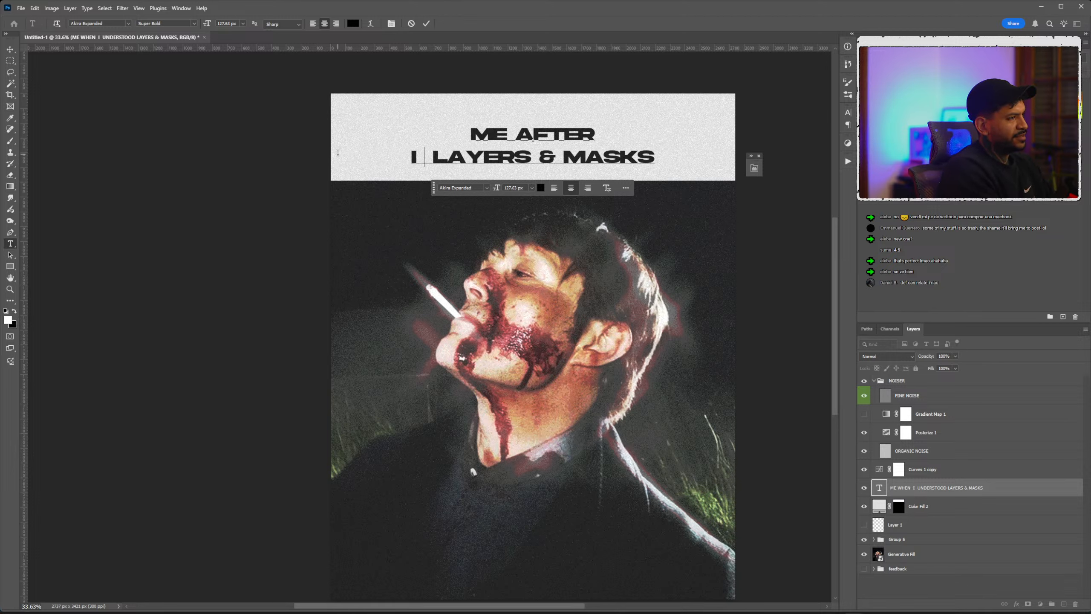
text(UN)
key(BackSpace)
key(BackSpace)
key(BackSpace)
key(BackSpace)
text(UNDERS)
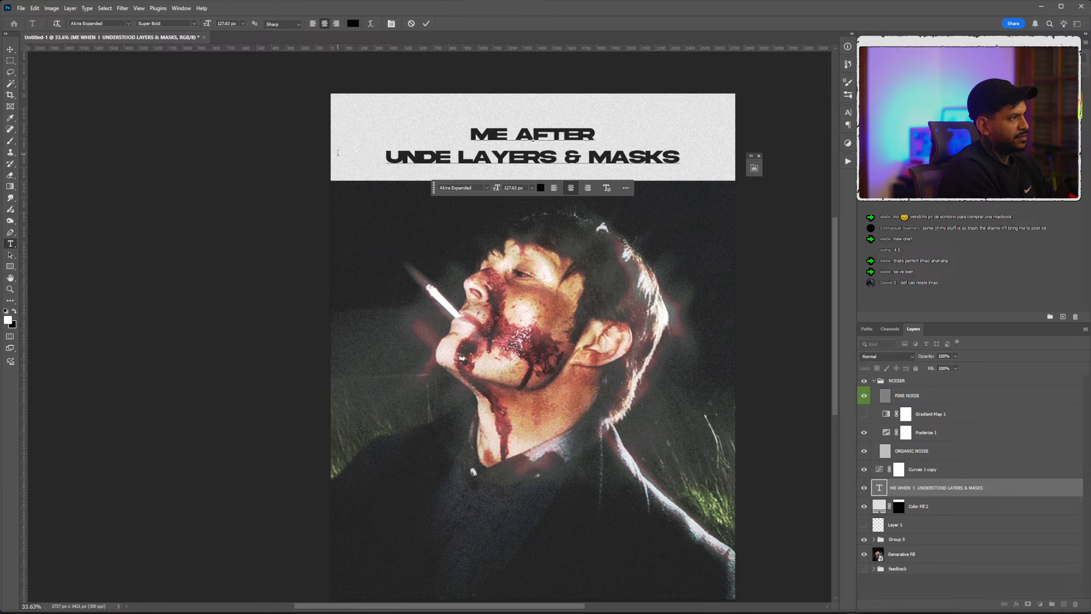
text(TT)
key(BackSpace)
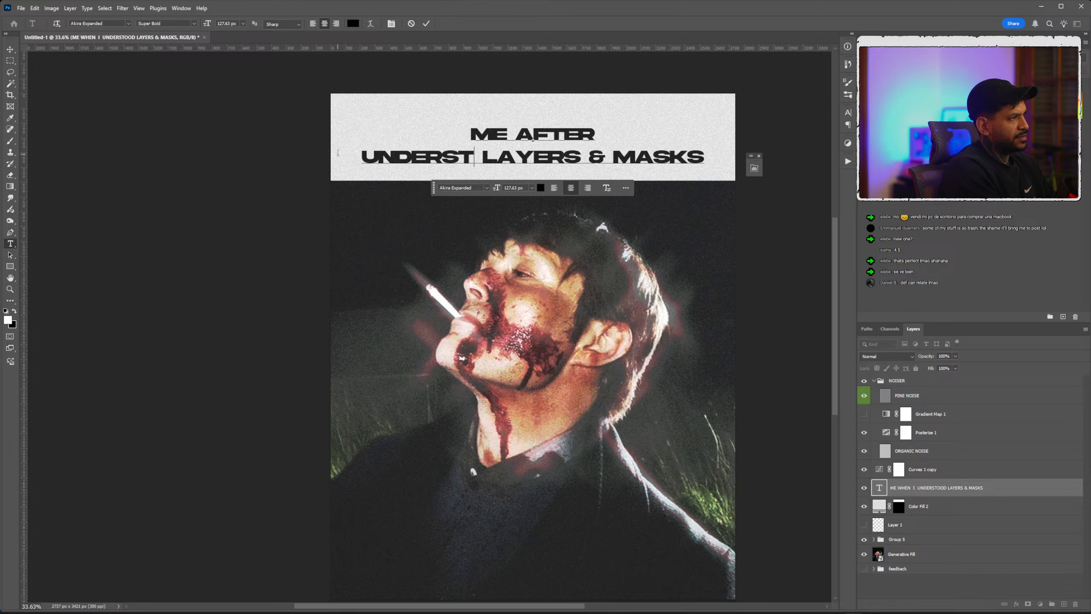
text(ANDING)
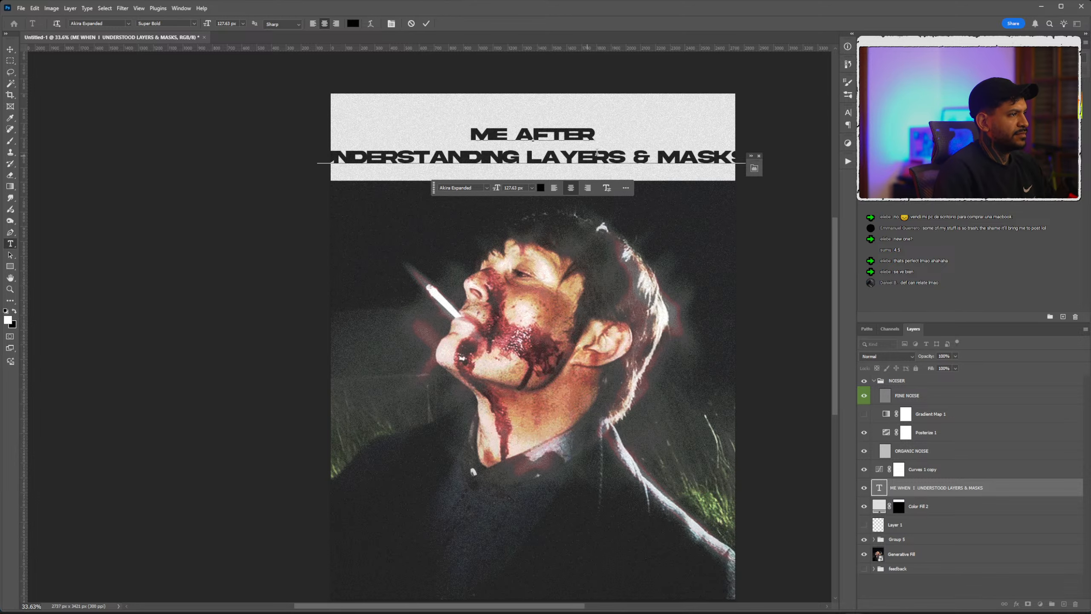
Delete "& MASKS" from the end of the title's second line and commit the text edit.
drag(637, 158, 850, 171)
key(BackSpace)
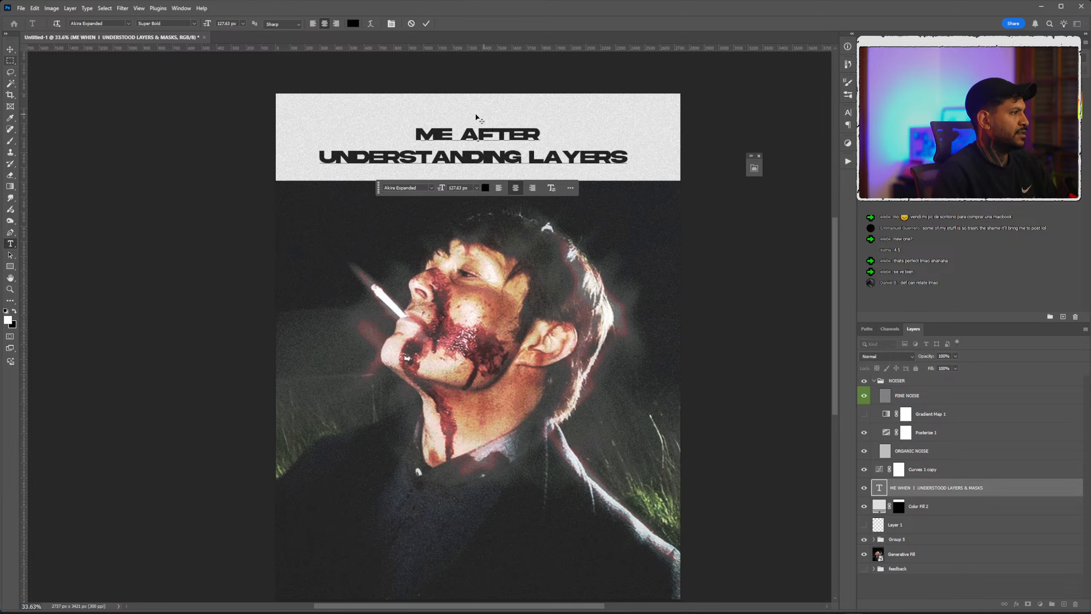
key(ctrl)
drag(639, 129, 645, 128)
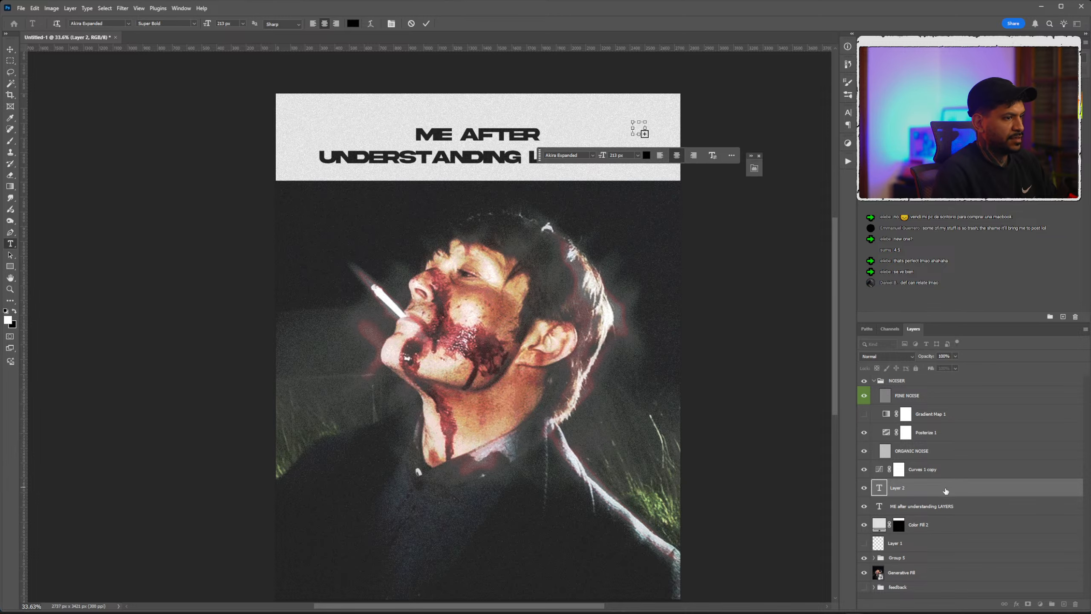
click(945, 506)
scroll(506, 270, up, 2)
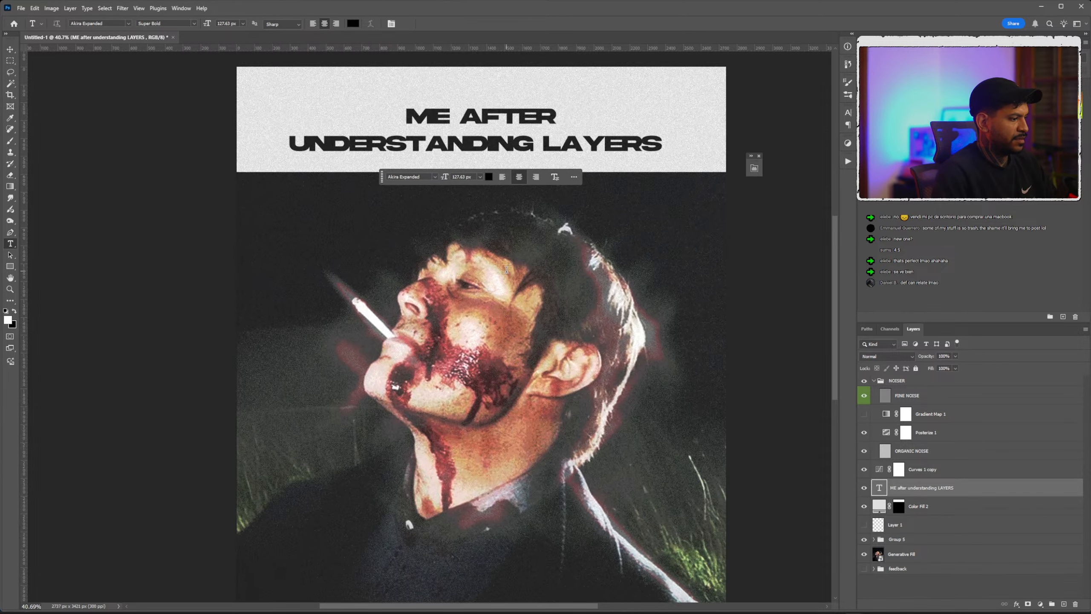
Change the font of the whole title to Arial.
scroll(486, 198, up, 2)
drag(410, 157, 412, 217)
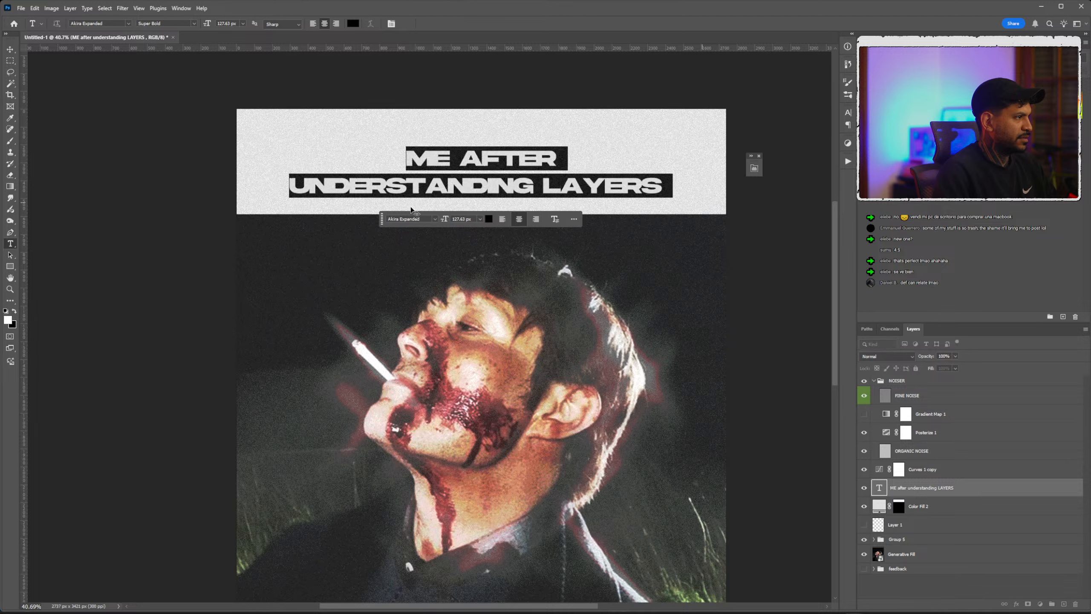
key(Down)
key(Down)
key(Down)
key(Down)
key(Down)
key(Down)
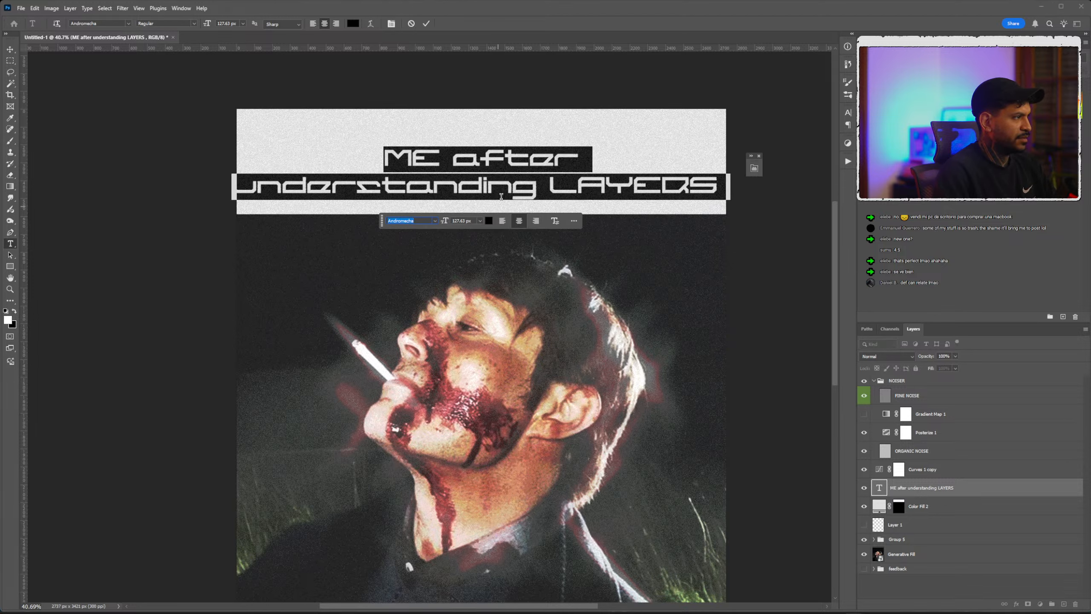
key(Down)
key(Down)
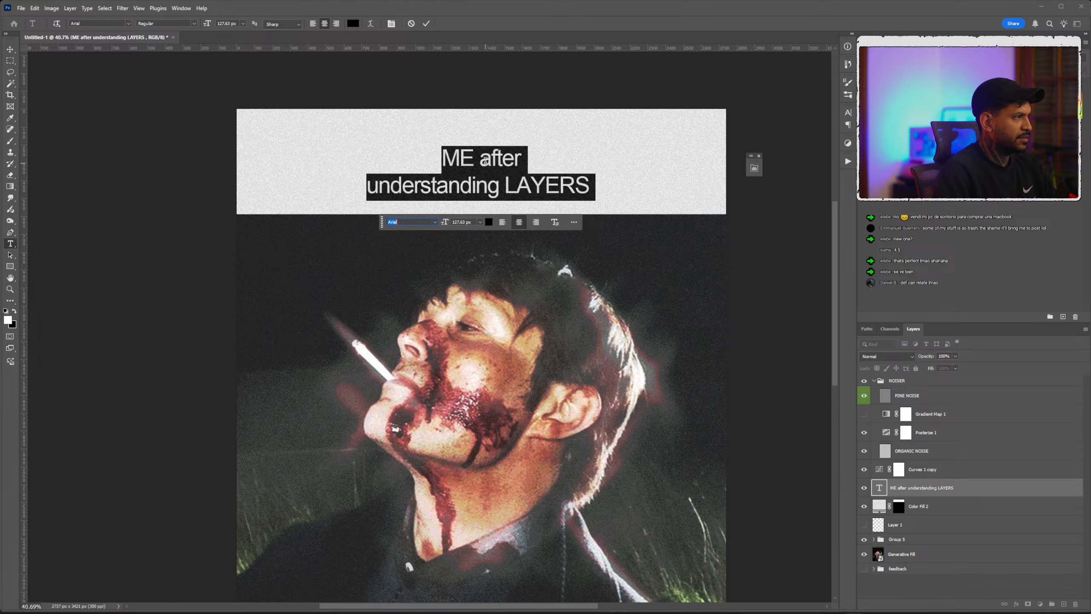
Replace the title text with "ME AFTER" on the first line and "UNDERSTANDING LAYERS" on the second, all in capitals.
click(457, 156)
drag(445, 155, 694, 202)
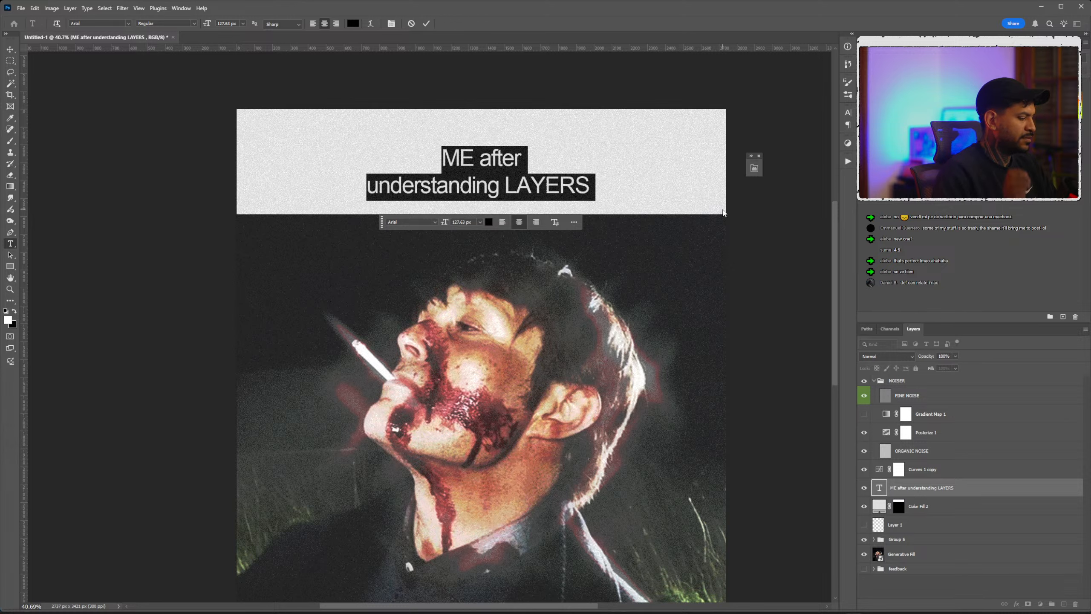
text(ME AF)
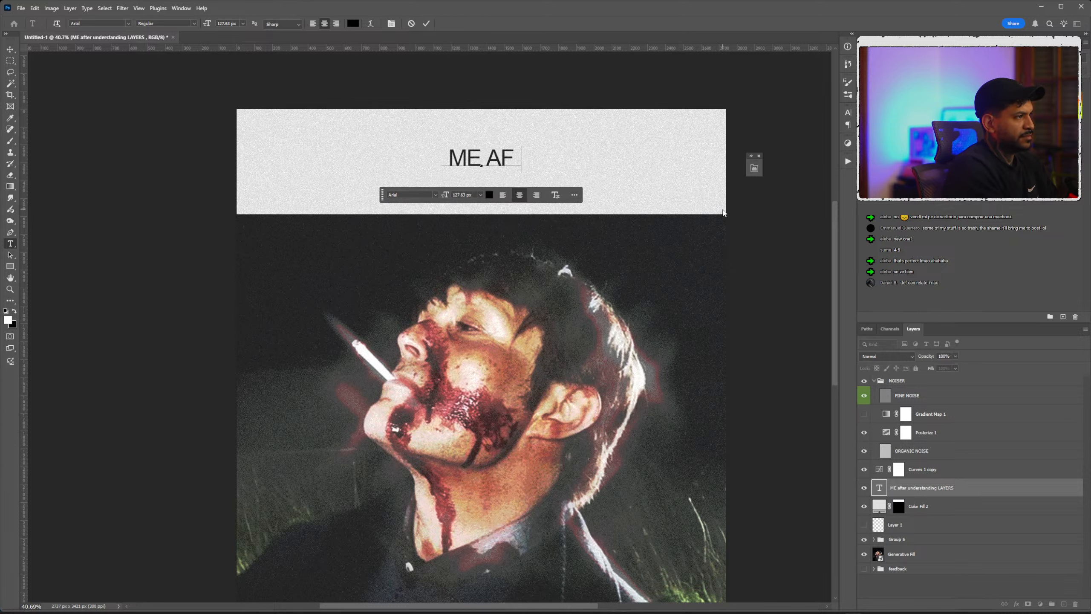
text(TERUNDERSTAN)
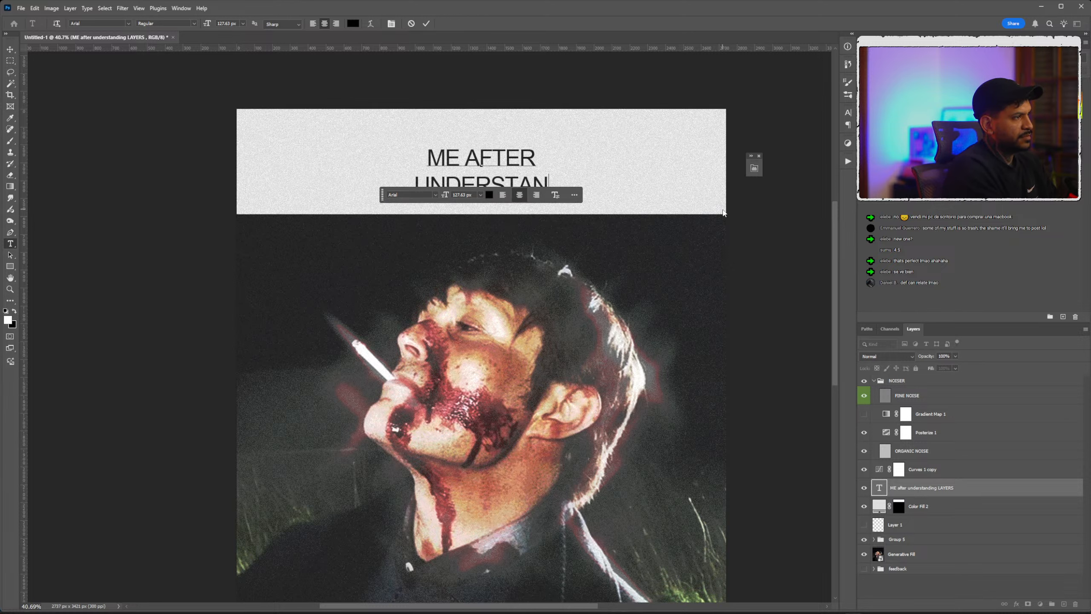
text(DING LAYERS)
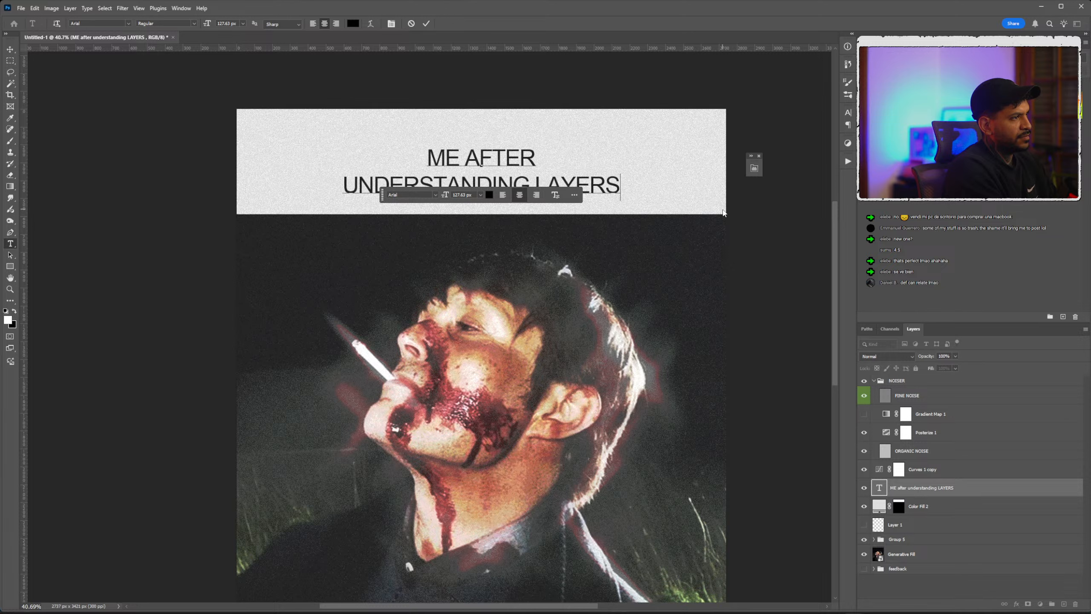
Change "LAYERS" at the end of the title's second line to "LAYER BLEND MODES" and commit the text.
key(BackSpace)
text(BBLEND M)
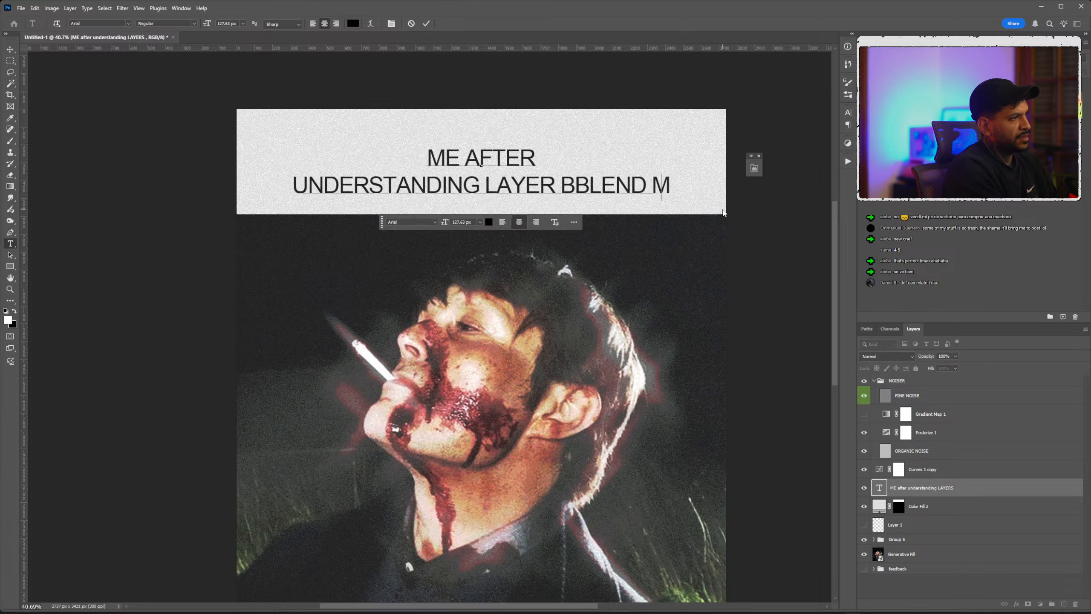
key(BackSpace)
key(BackSpace)
key(BackSpace)
key(BackSpace)
key(BackSpace)
key(BackSpace)
key(BackSpace)
text(LEND MODES)
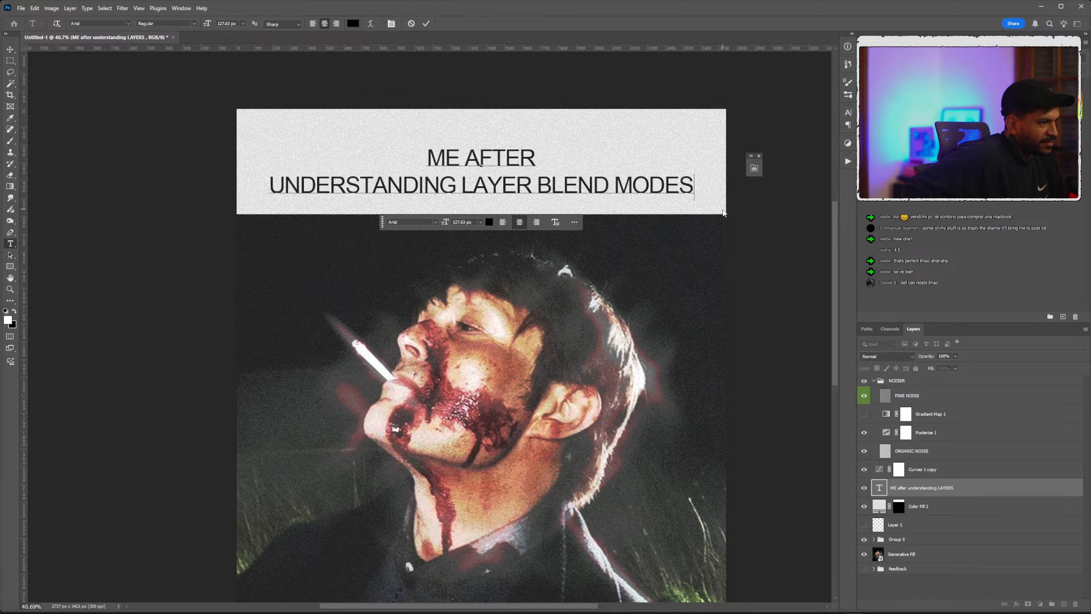
click(10, 72)
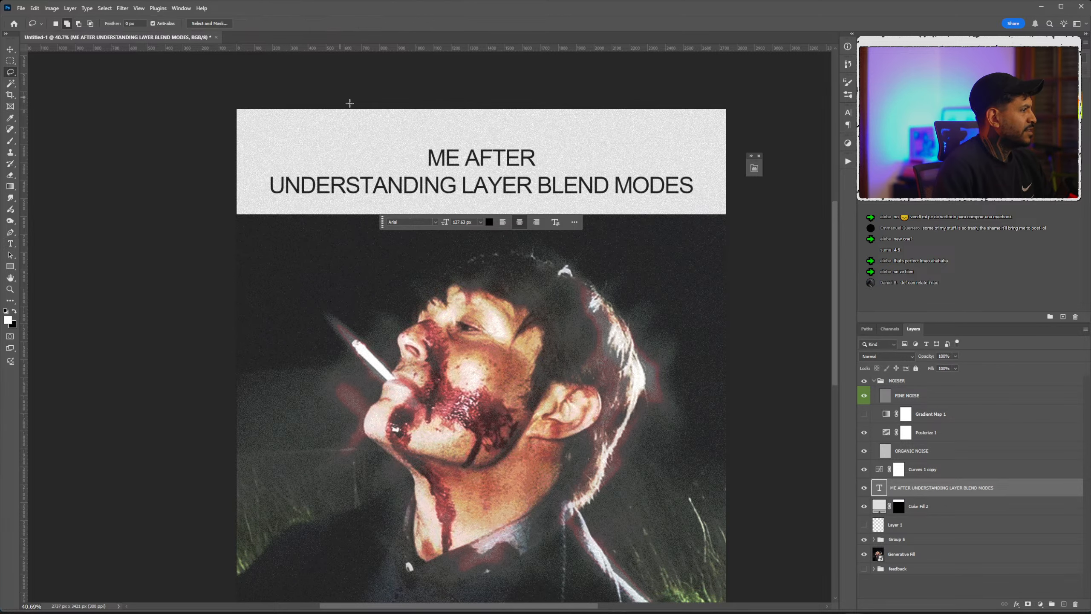
Scale the title up to about 136 px, nearly filling the header band's width, and move it slightly upwards.
scroll(348, 103, down, 1)
key(ctrl+t)
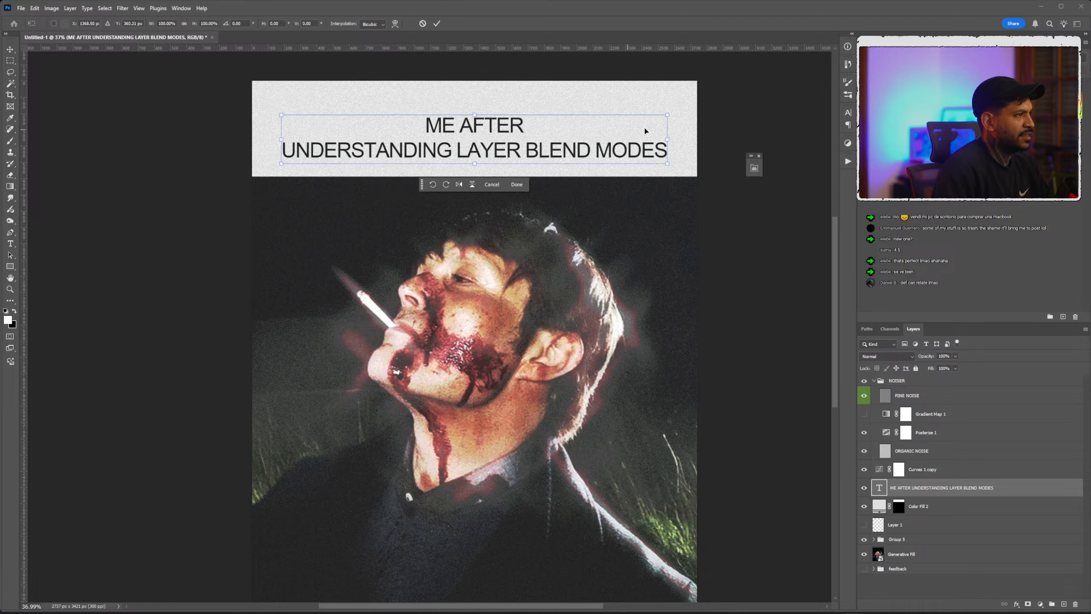
drag(666, 115, 692, 99)
drag(463, 156, 462, 146)
key(Return)
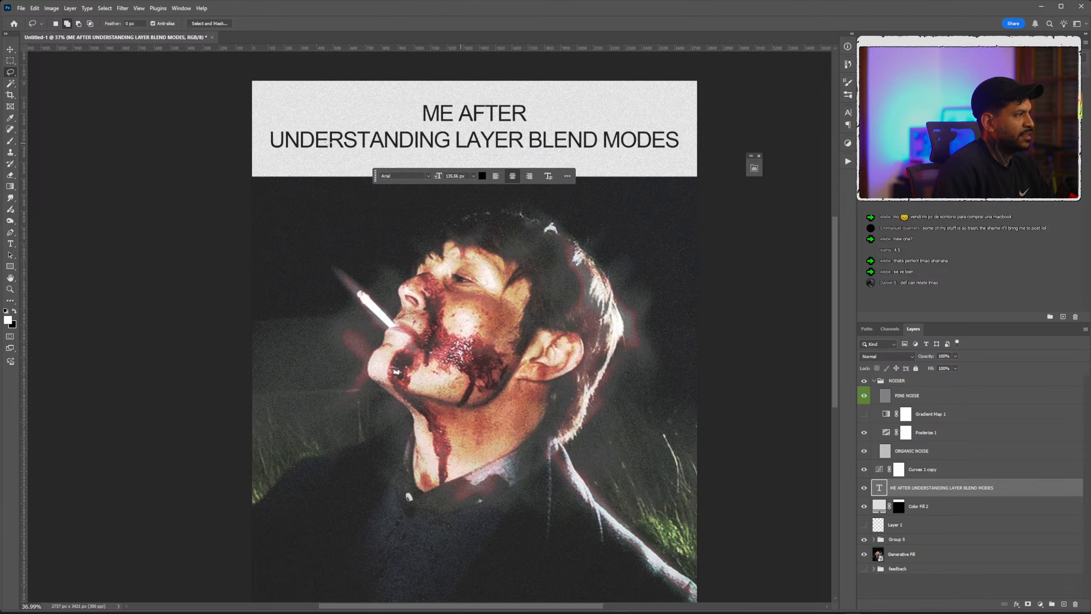
Rearrange the title's line breaks so that "UNDERSTANDING" ends the first line and "LAYER BLEND MODES" forms the second.
key(t)
click(269, 133)
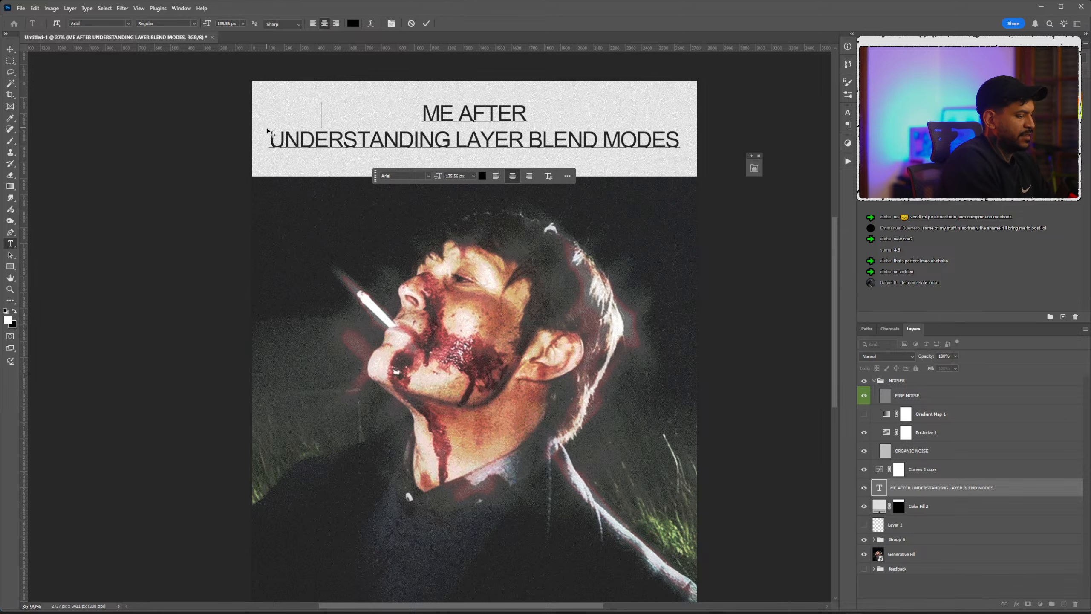
key(BackSpace)
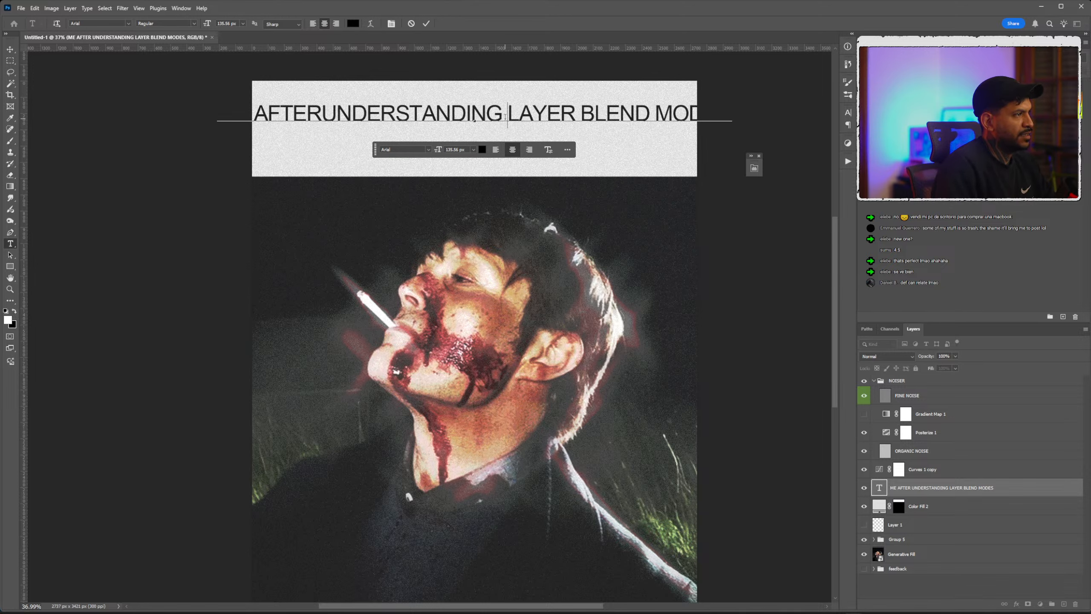
key(BackSpace)
key(Return)
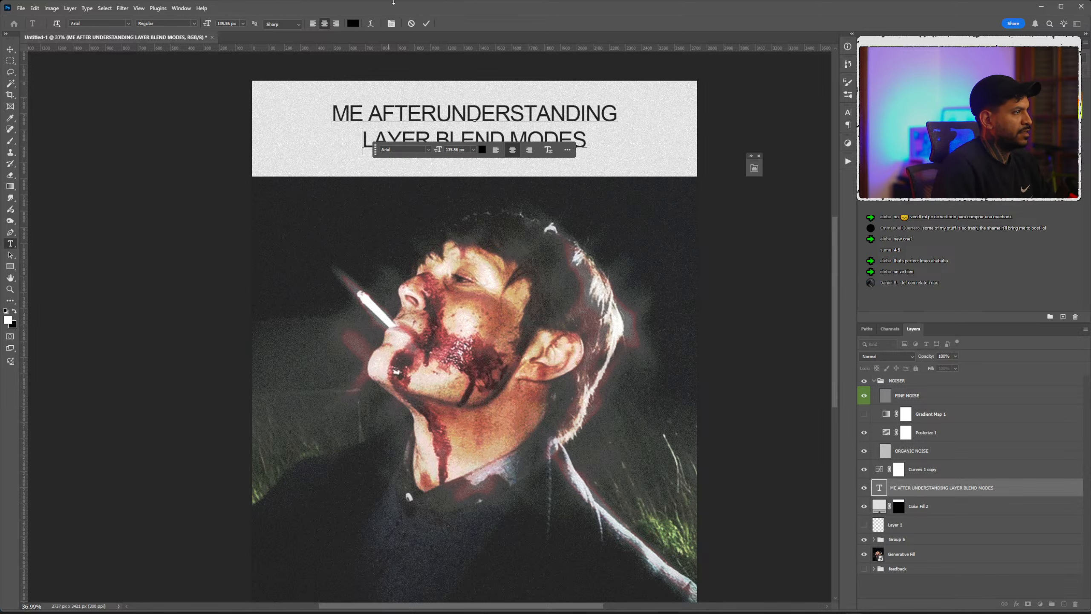
click(10, 72)
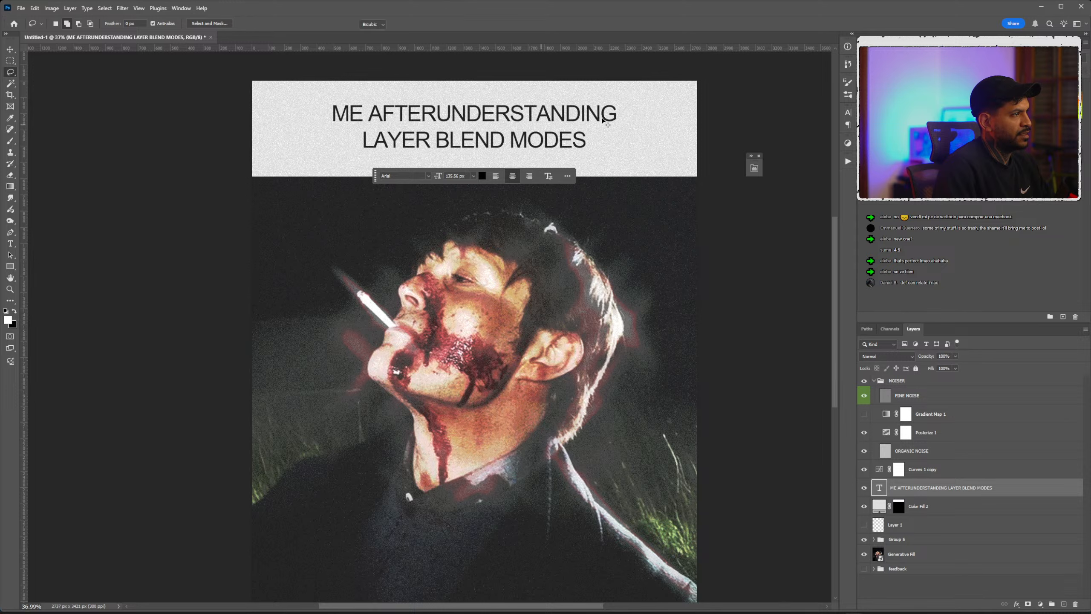
Enlarge the title to about 147 px and add a space between "AFTER" and "UNDERSTANDING".
drag(608, 124, 619, 128)
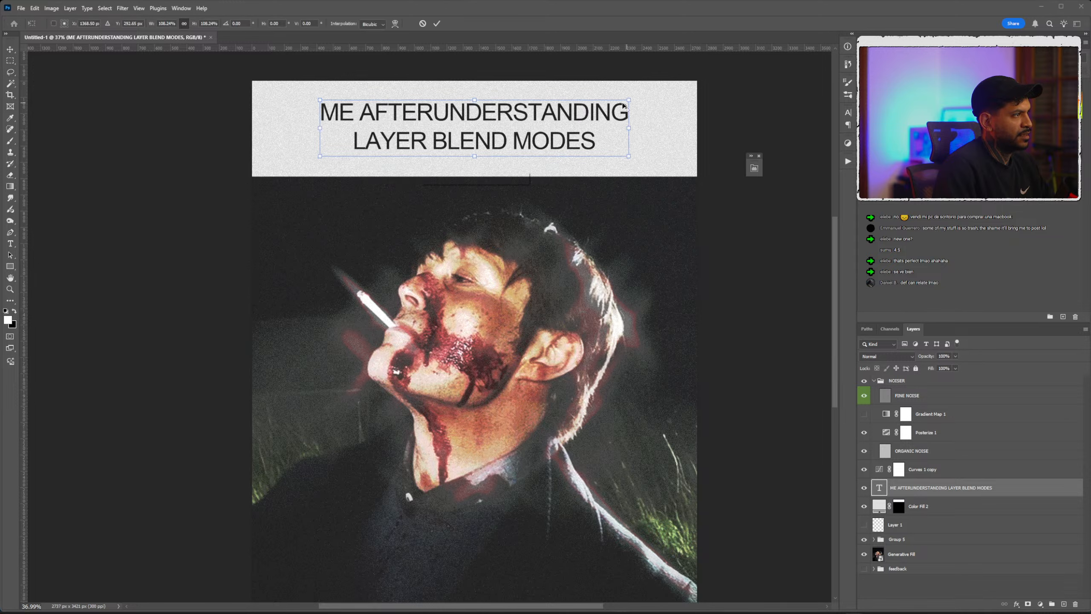
key(t)
click(435, 113)
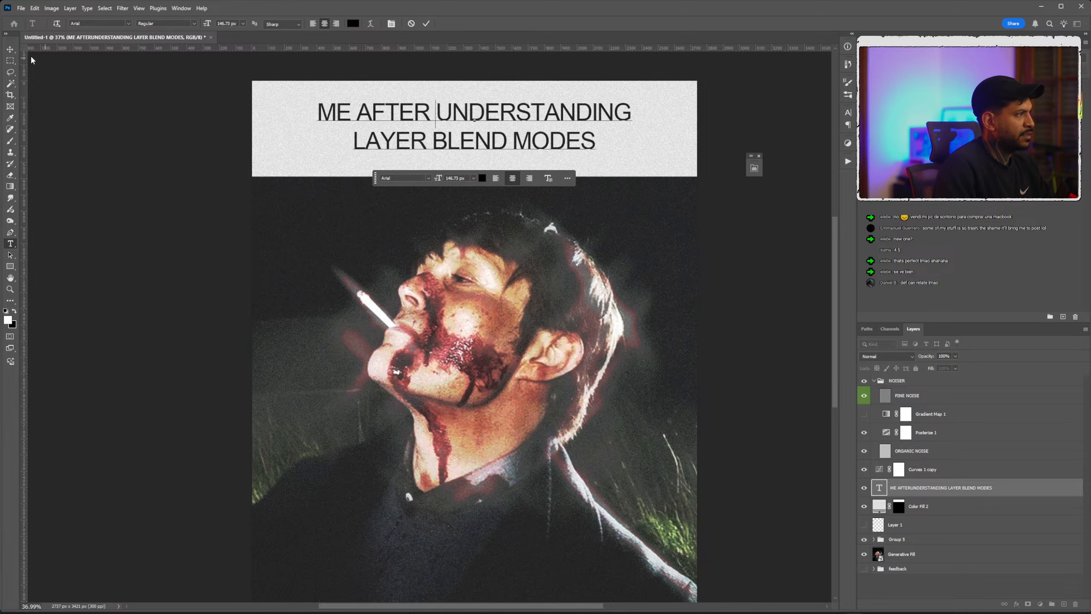
Commit the title text and scale it up further to about 157 px.
click(11, 50)
key(ctrl+t)
drag(632, 100, 642, 98)
key(Return)
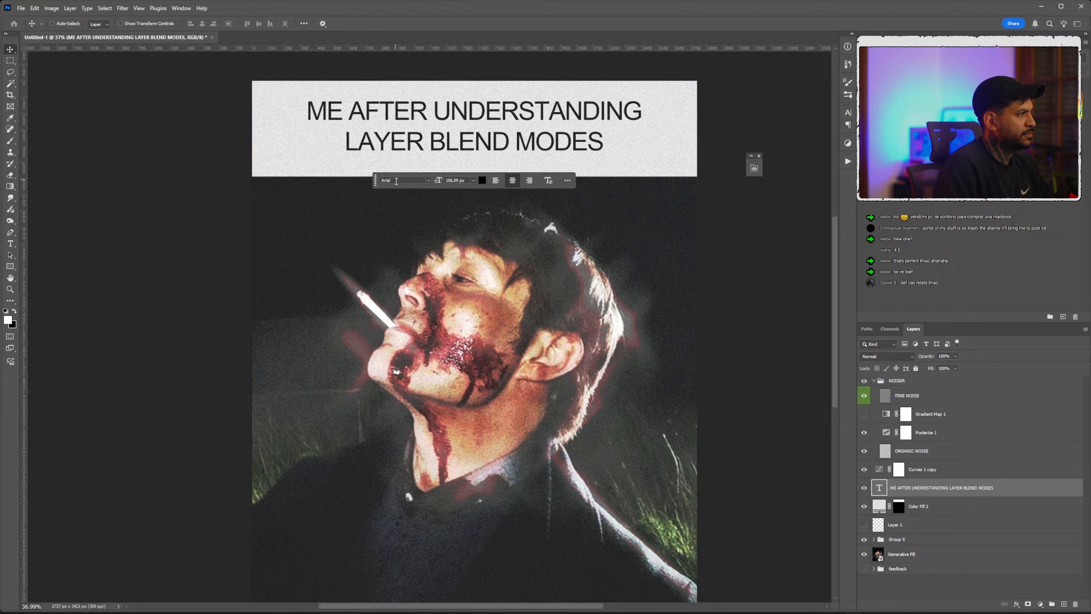
Set the whole title in the Nimbus Sans L Bold font.
double_click(318, 111)
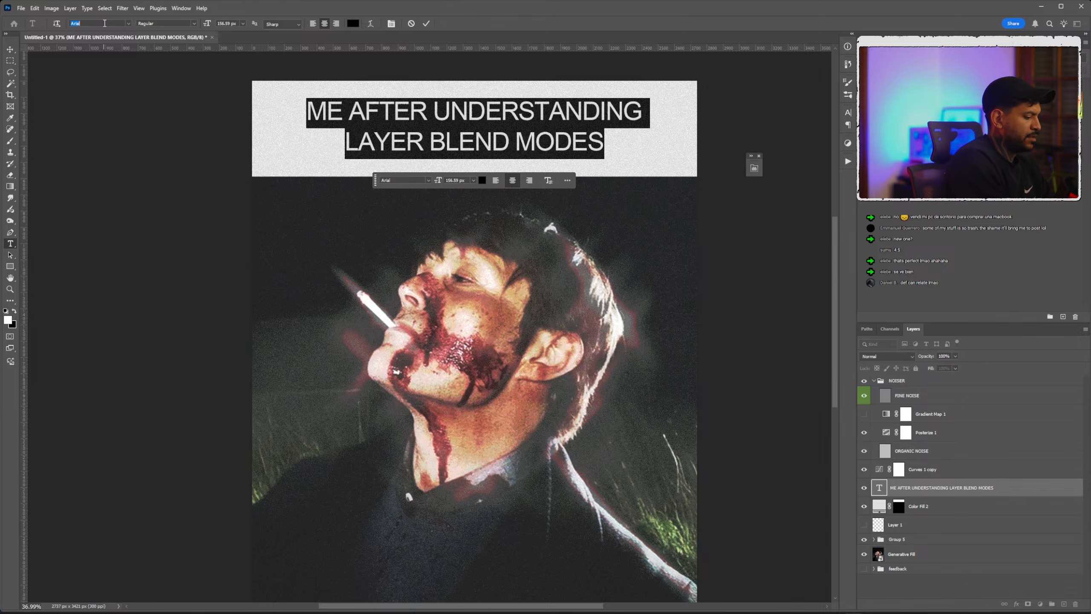
text(NIMBU)
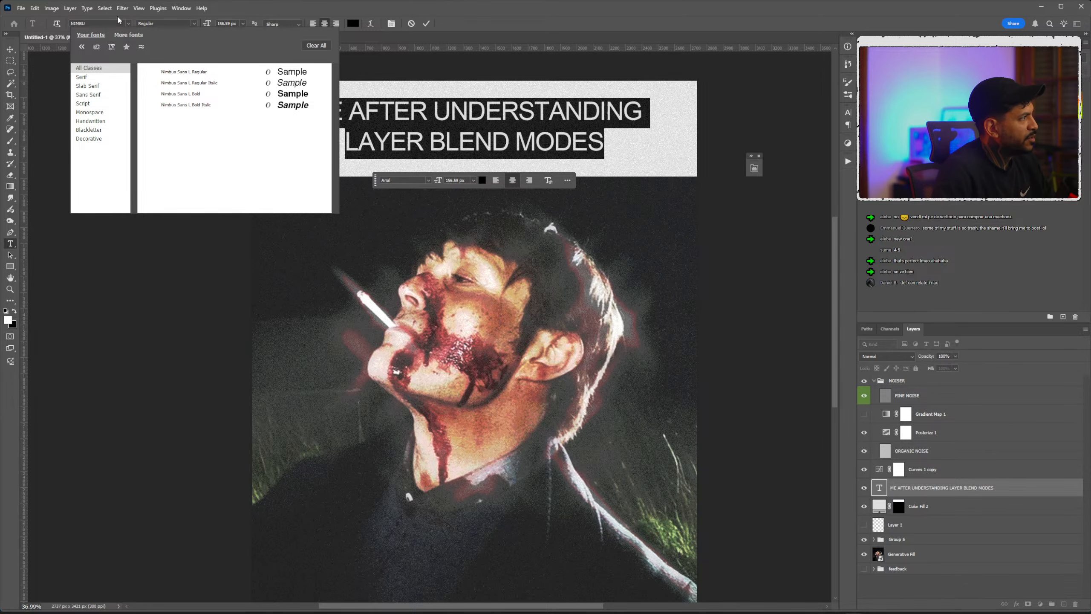
key(Down)
key(Down)
key(Down)
key(Return)
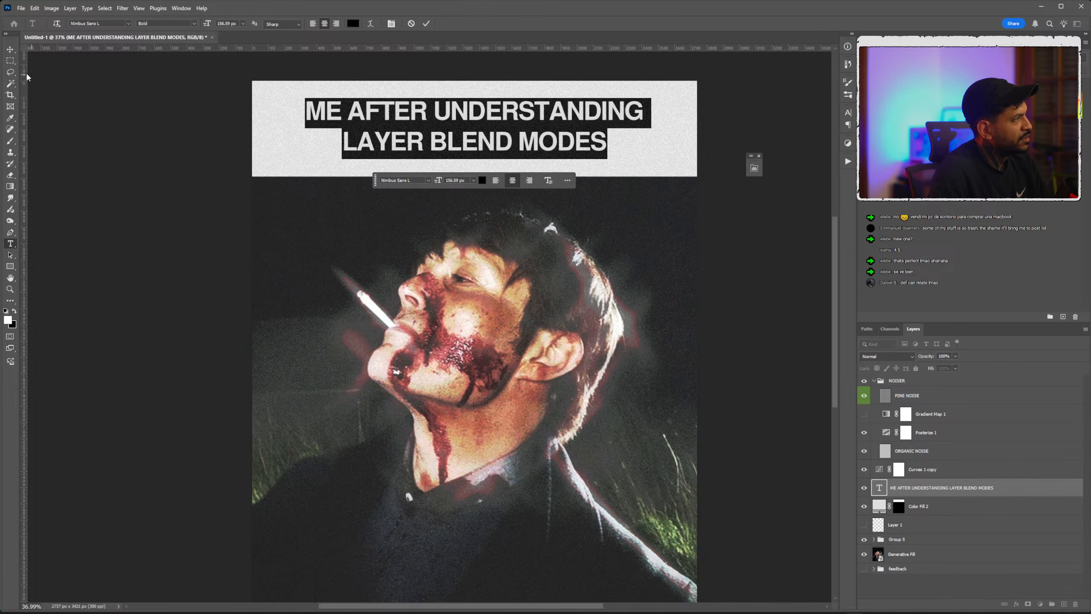
click(5, 76)
Enlarge the title to about 174 px within the header band.
scroll(515, 181, down, 3)
scroll(531, 180, up, 2)
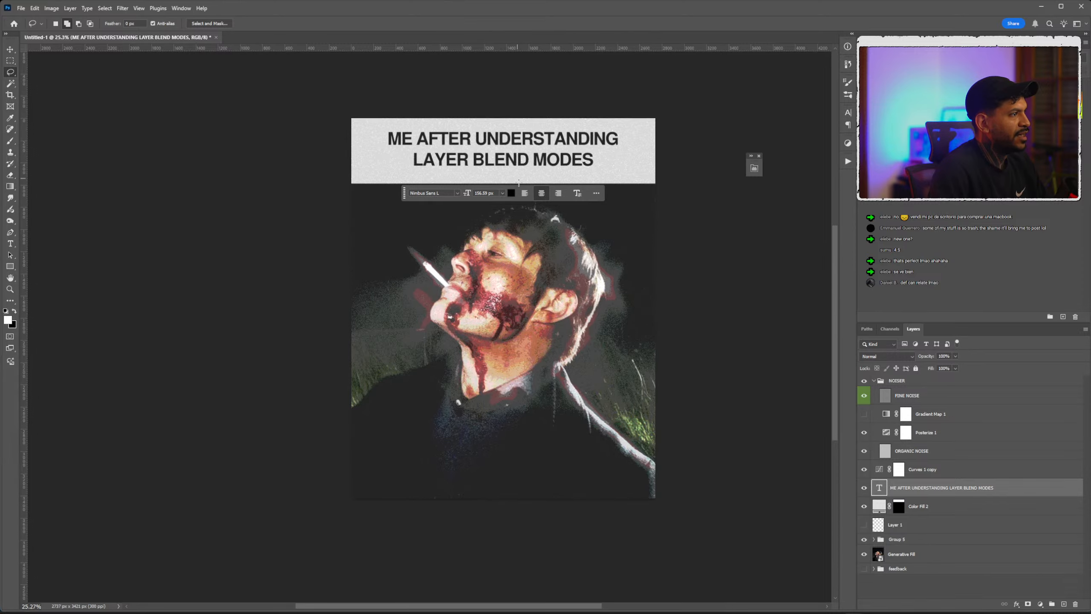
key(ctrl+t)
mouse_move(637, 135)
mouse_down()
mouse_move(684, 127)
mouse_move(642, 146)
mouse_up()
key(Return)
scroll(576, 185, down, 1)
scroll(576, 185, up, 1)
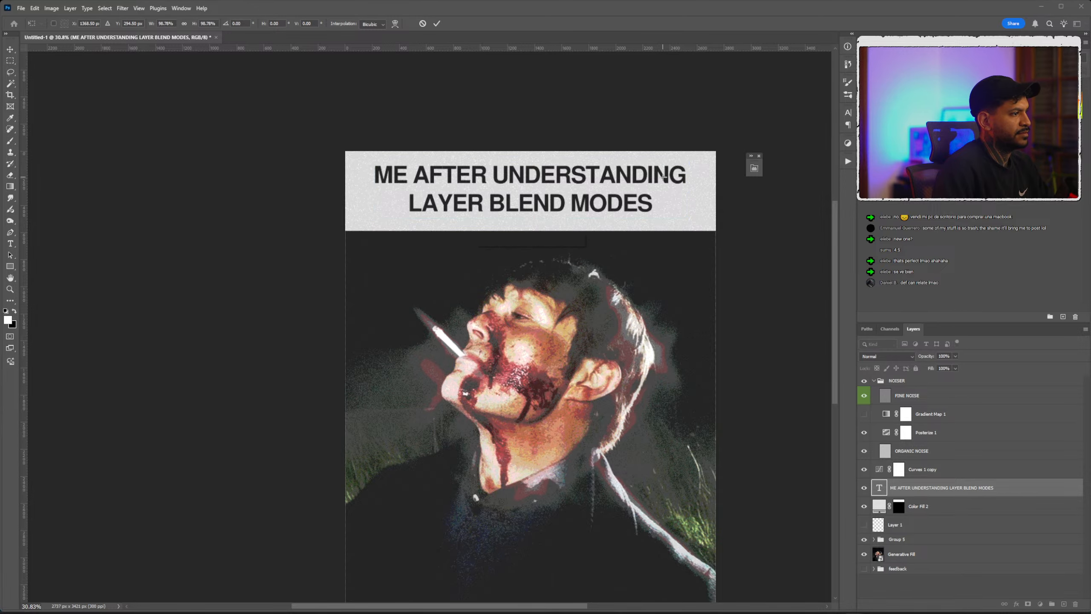
Hide and reshow the title layer to compare the poster with and without it.
scroll(578, 357, down, 2)
scroll(583, 365, up, 1)
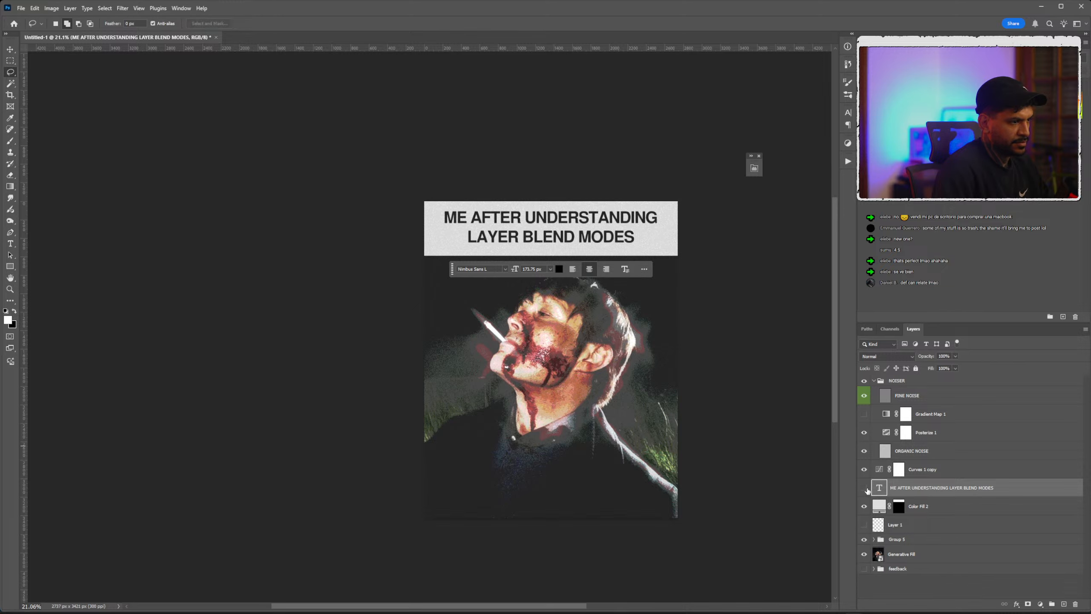
click(864, 488)
click(864, 488)
scroll(574, 313, up, 3)
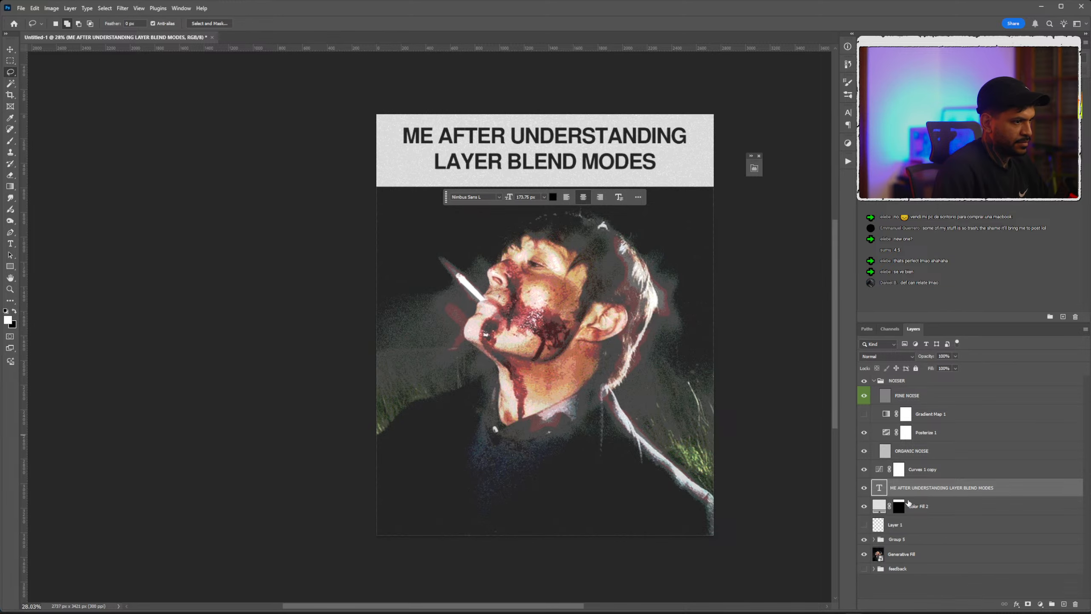
Scale Group 5 and the Generative Fill layer together down to about 84%.
click(913, 559)
shift+click(902, 539)
key(ctrl+t)
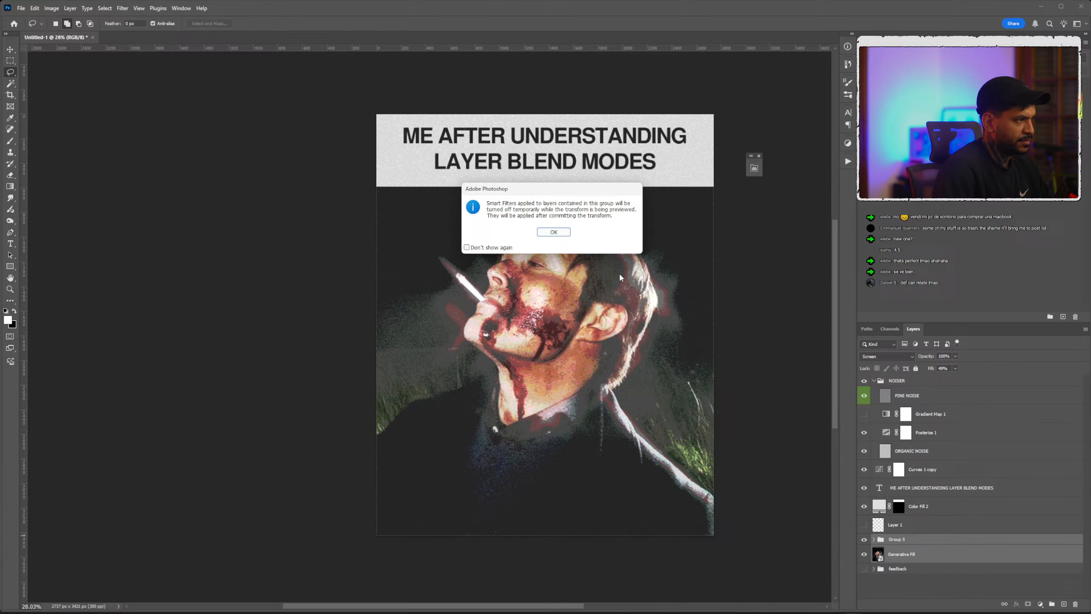
click(554, 233)
drag(756, 320, 713, 329)
key(Return)
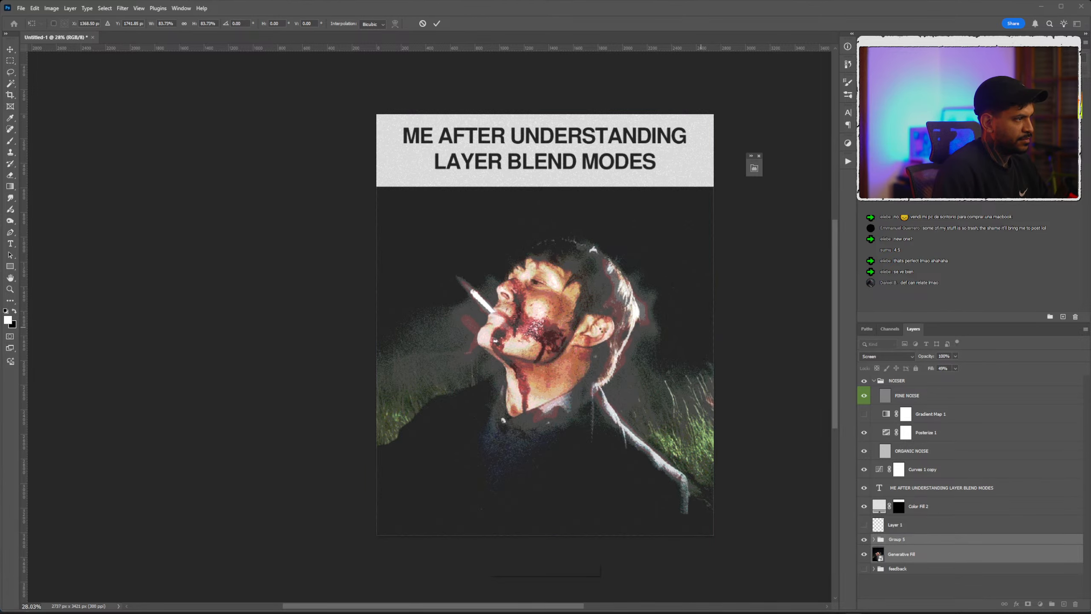
key(l)
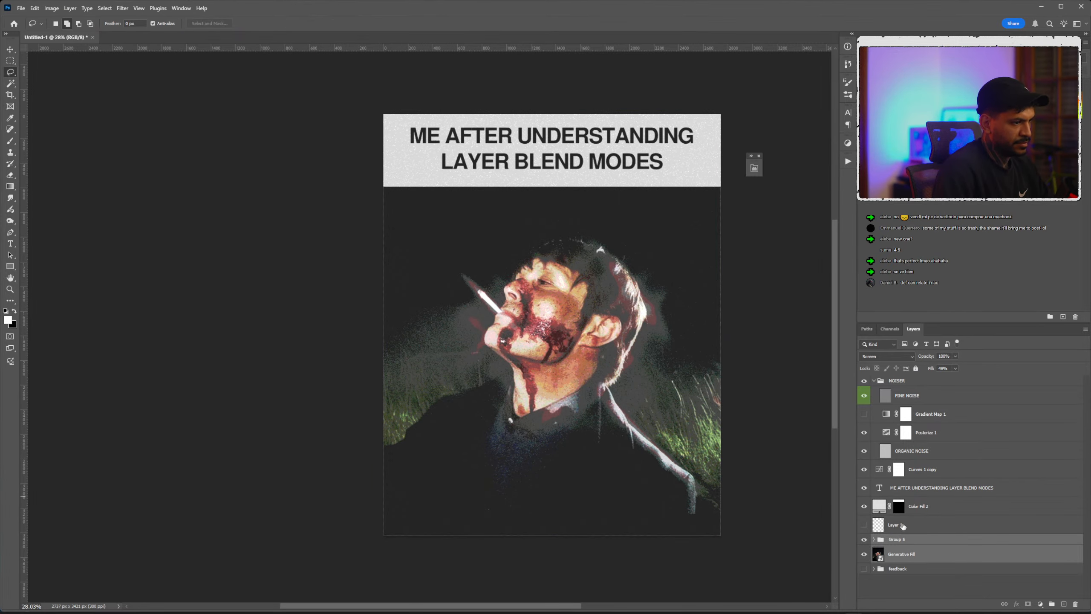
In Group 5's Curves 1 adjustment, move the middle curve point to input 248, output 237 to darken the midtones.
click(865, 524)
click(874, 540)
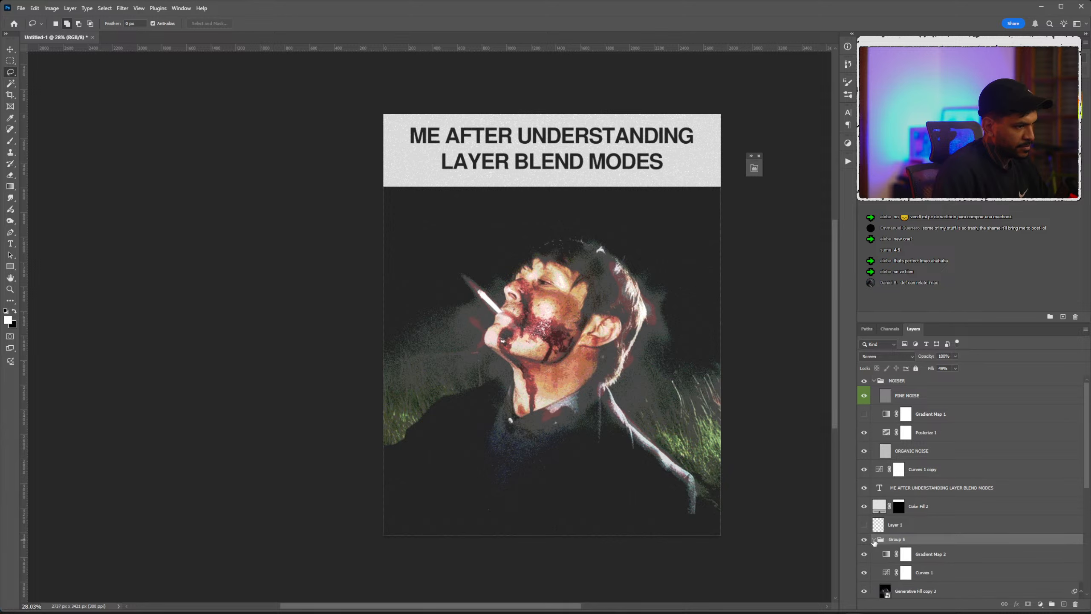
scroll(875, 543, down, 3)
double_click(906, 518)
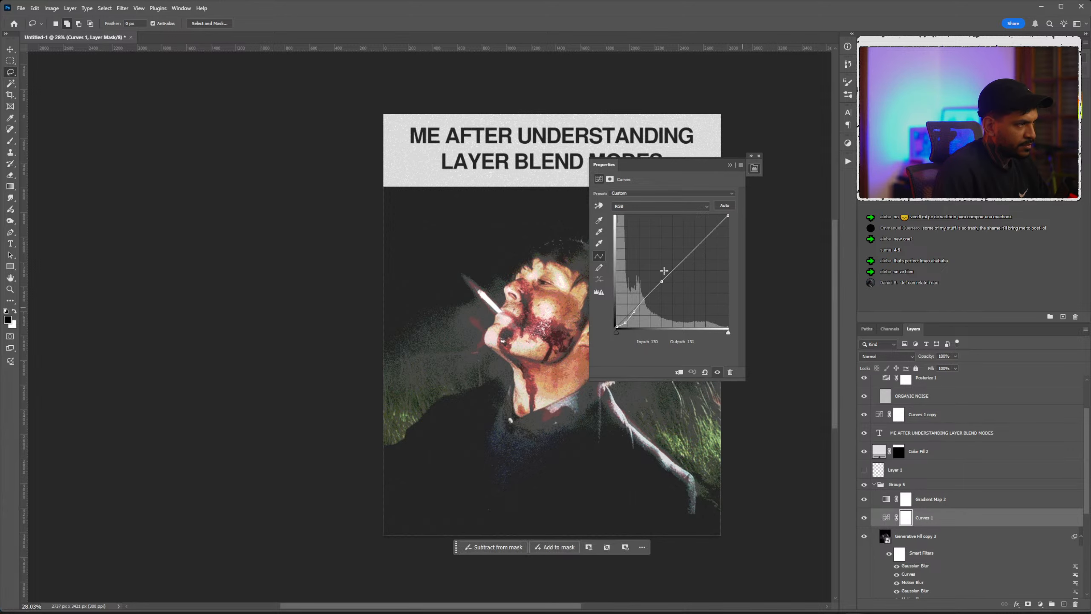
drag(663, 282, 725, 223)
scroll(543, 287, up, 4)
scroll(543, 288, right, 3)
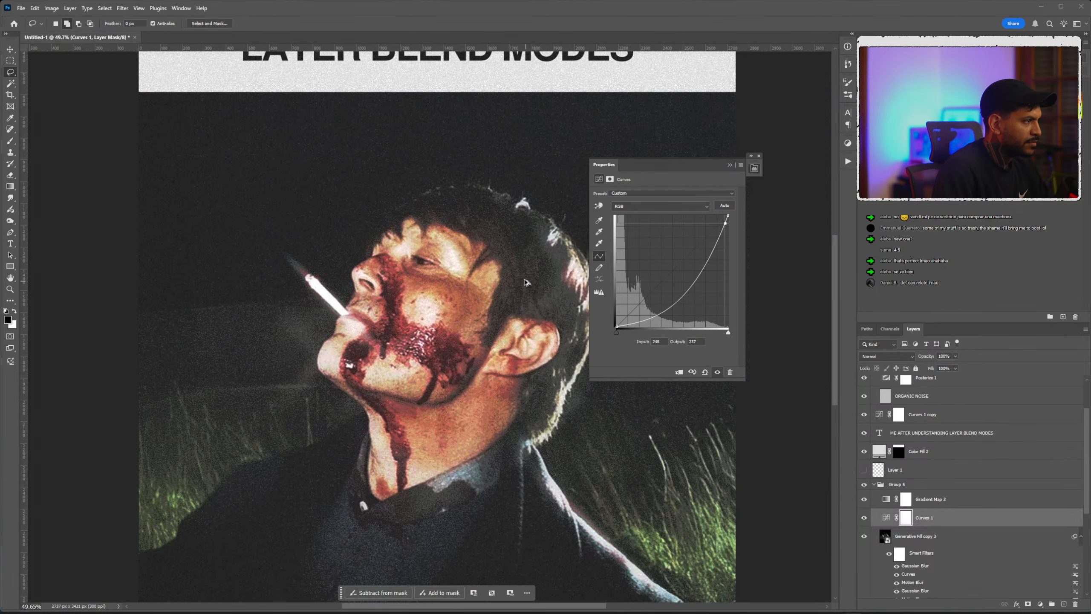
Brighten the midtones in Group 5's Curves 1 adjustment by removing the highlight point and setting the middle point to input 103, output 175.
scroll(528, 271, down, 2)
drag(670, 303, 665, 249)
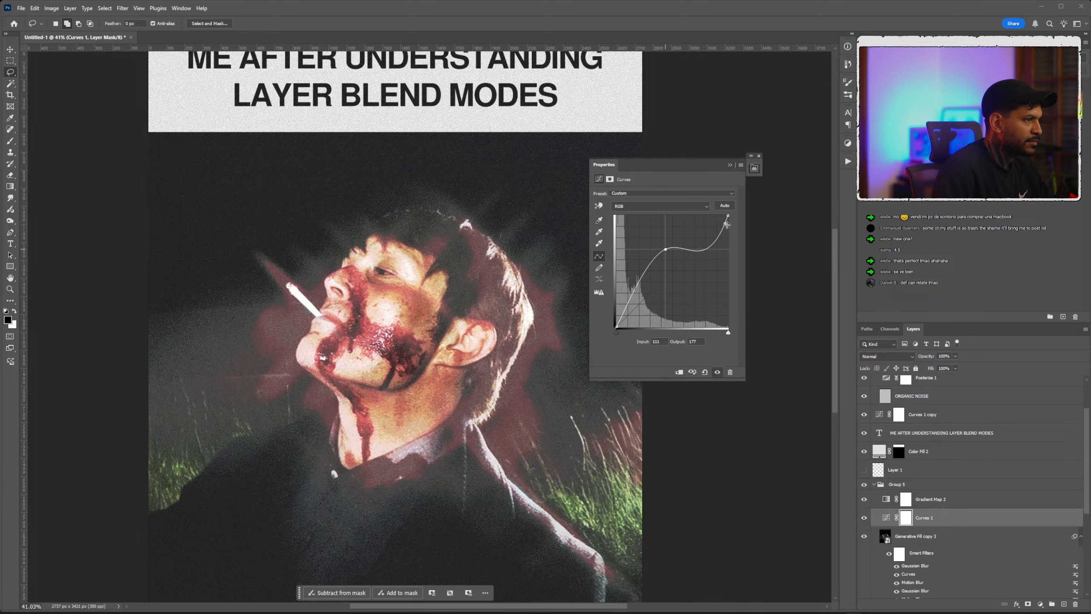
drag(727, 224, 739, 223)
drag(665, 249, 662, 250)
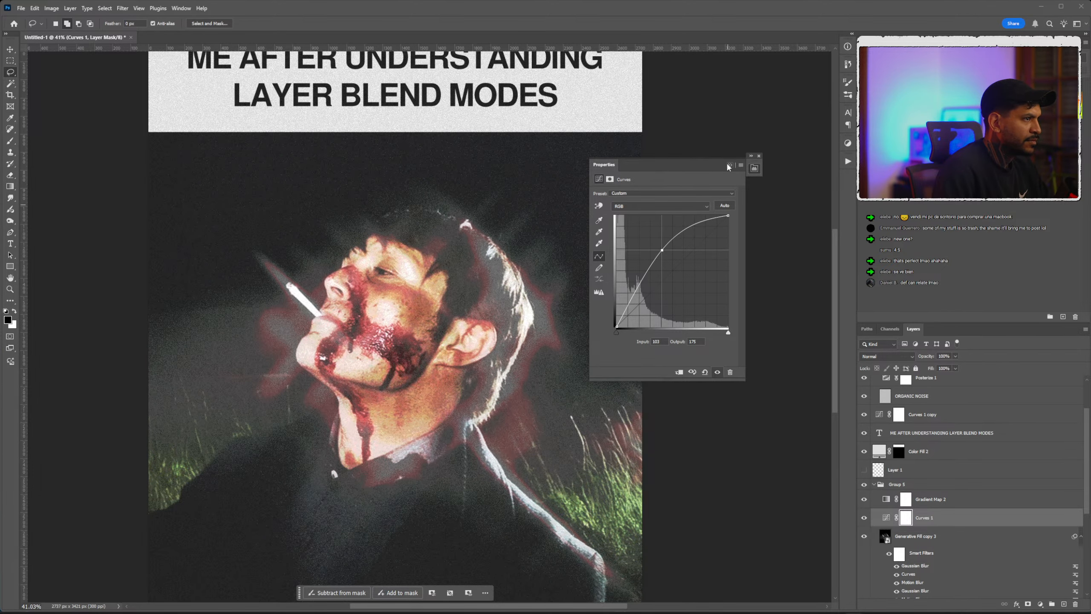
click(729, 166)
Toggle Generative Fill copy 3 off and on repeatedly to compare the poster with and without its glow.
alt+scroll(664, 286, down, 3)
scroll(916, 510, down, 2)
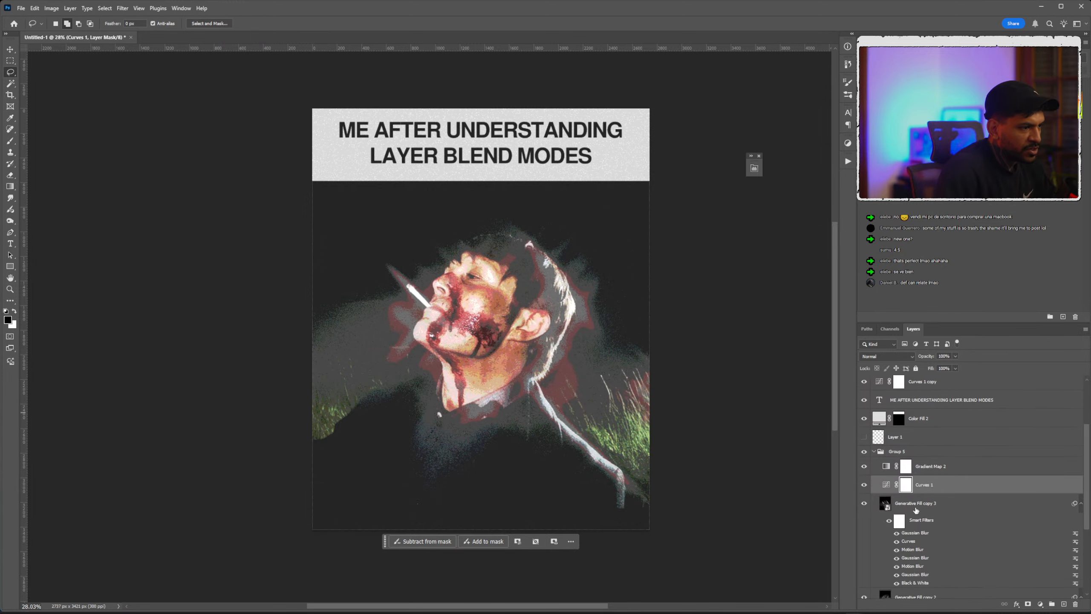
scroll(916, 510, down, 1)
click(864, 481)
click(865, 481)
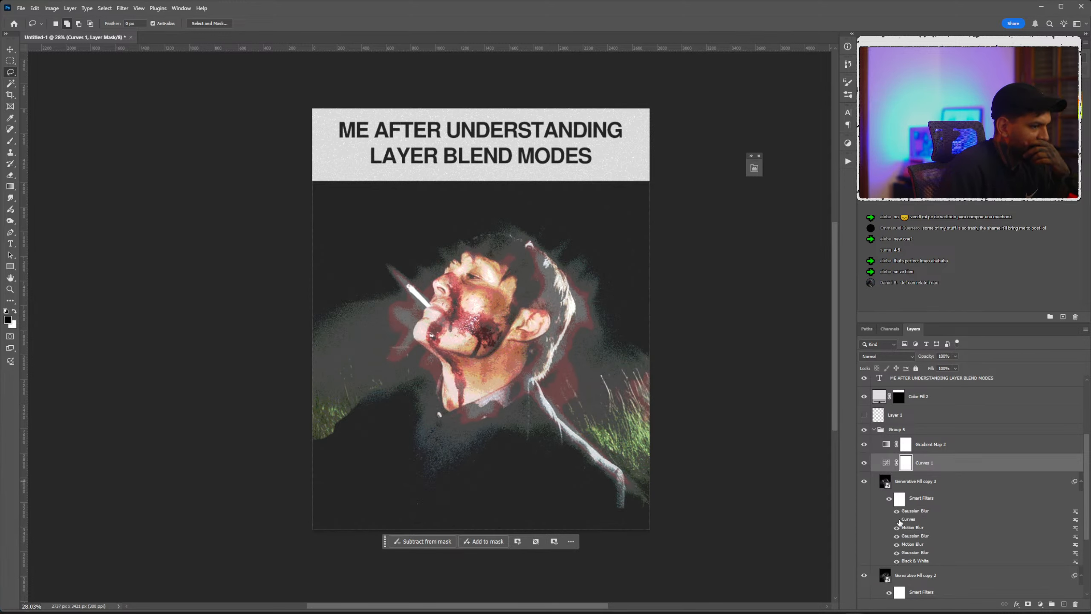
click(898, 521)
click(898, 520)
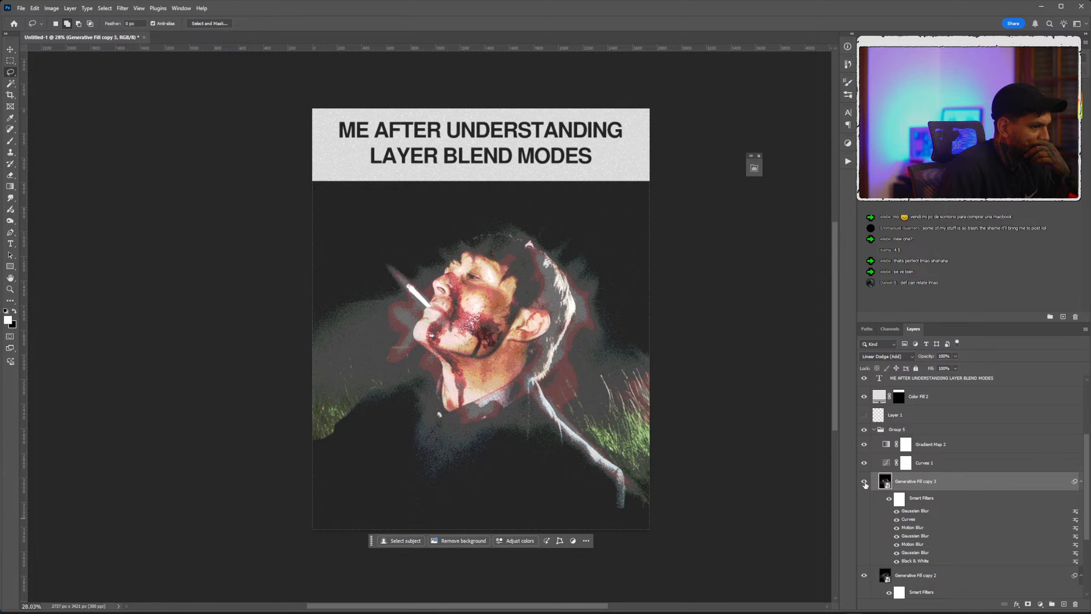
click(865, 481)
click(865, 482)
click(865, 482)
click(865, 482)
click(864, 481)
click(865, 481)
click(865, 481)
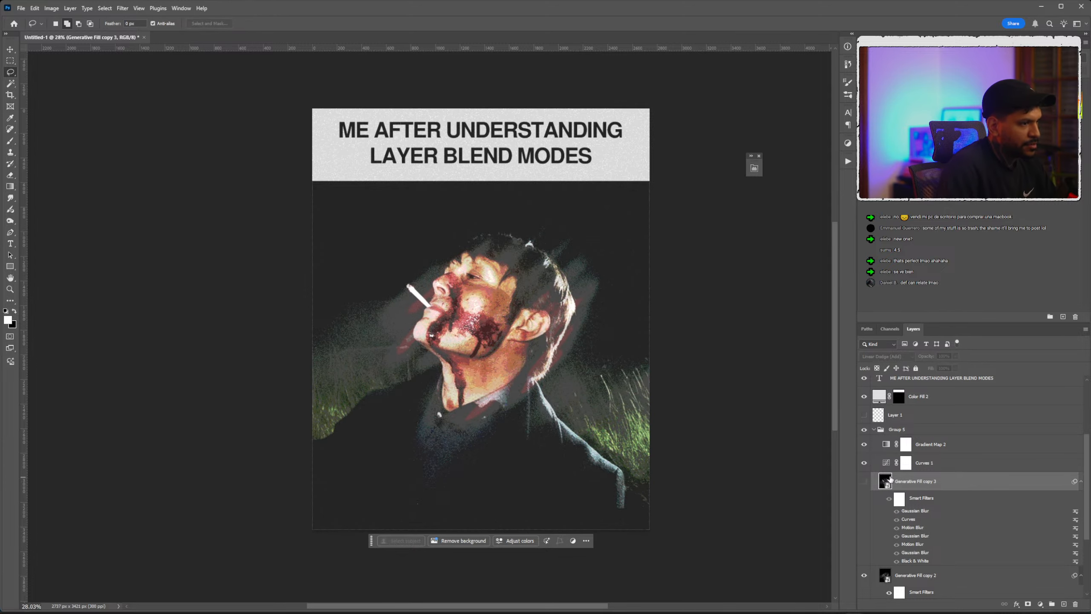
click(861, 481)
Delete the Generative Fill copy 3 layer and remove all smart filters from Generative Fill copy 2.
scroll(929, 475, down, 1)
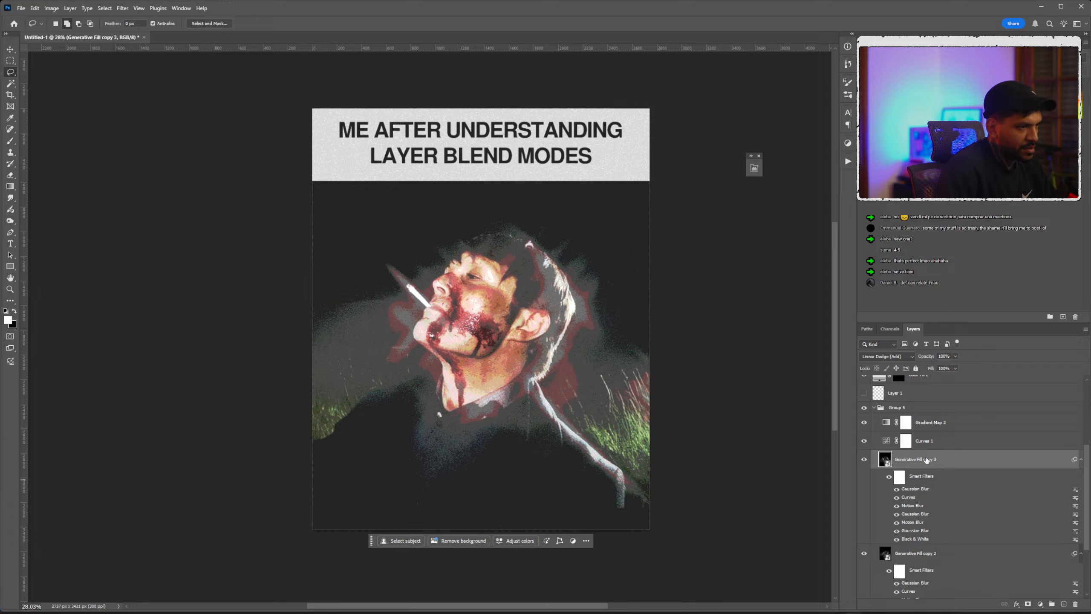
scroll(927, 461, down, 4)
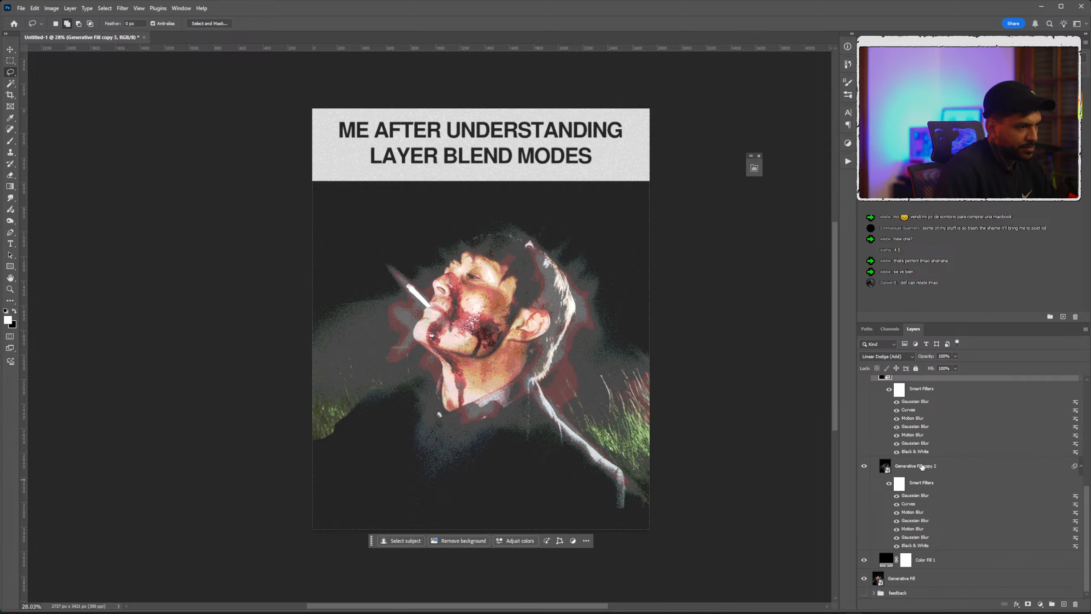
scroll(922, 467, up, 3)
drag(923, 443, 1074, 604)
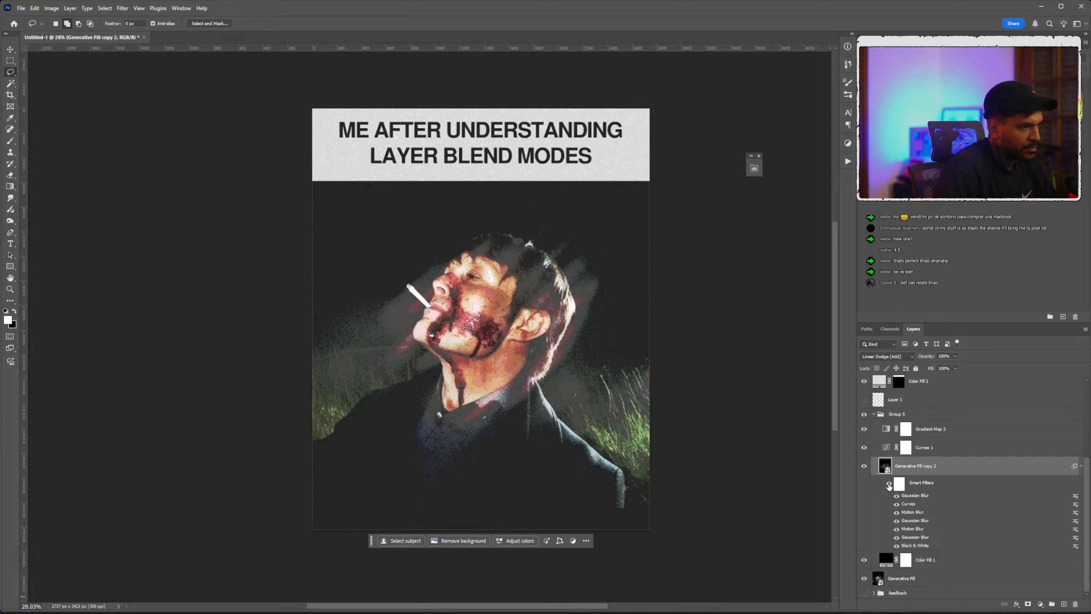
click(889, 485)
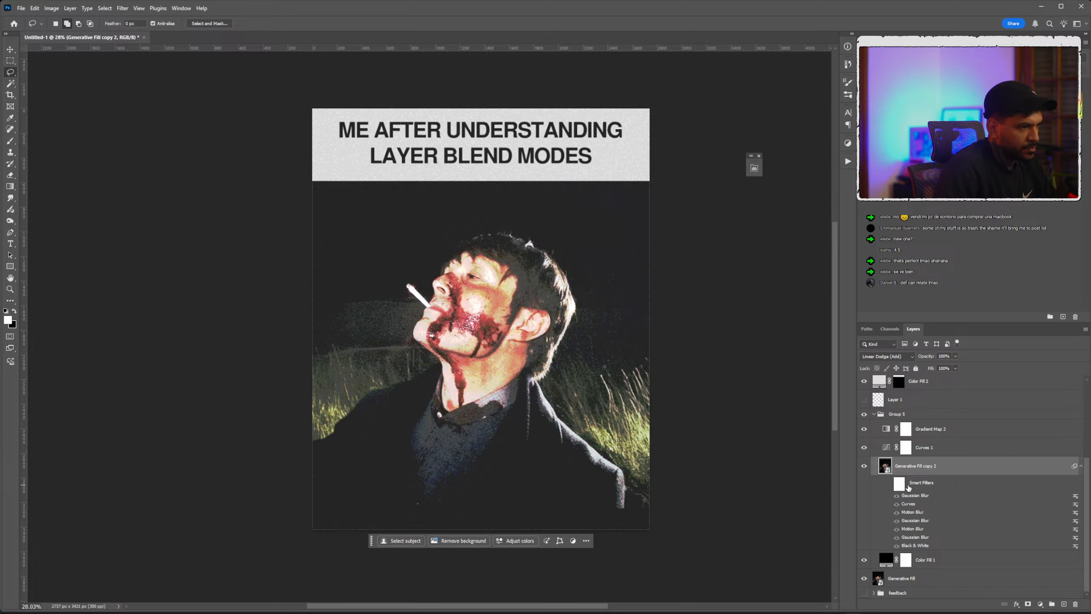
drag(1062, 597, 1074, 604)
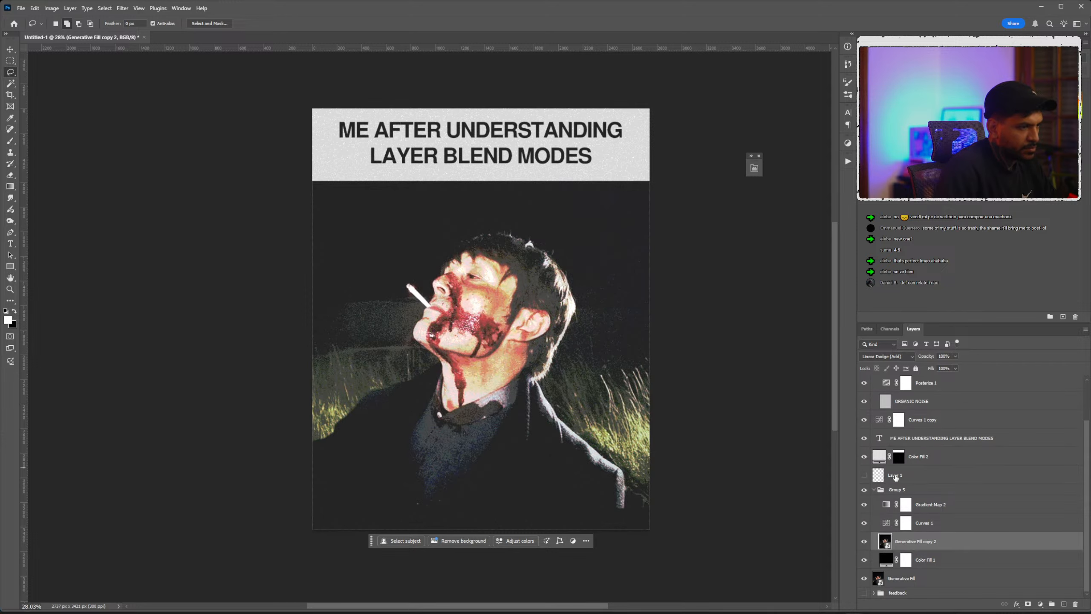
Duplicate Generative Fill copy 2, hide the original, and compare the poster with and without the duplicate.
click(865, 542)
click(866, 542)
right_click(905, 543)
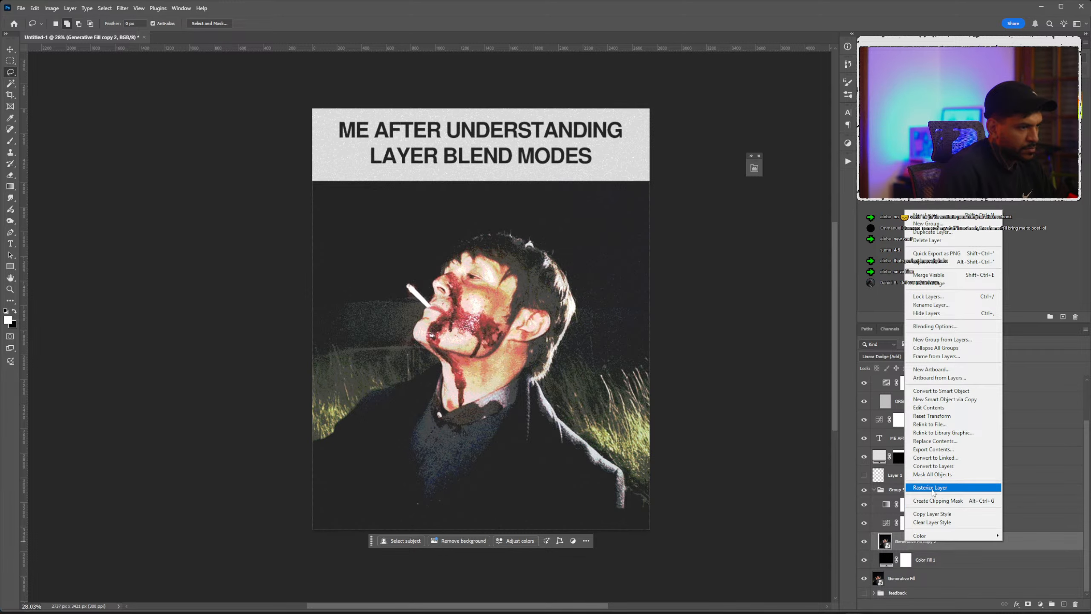
key(Escape)
key(ctrl+j)
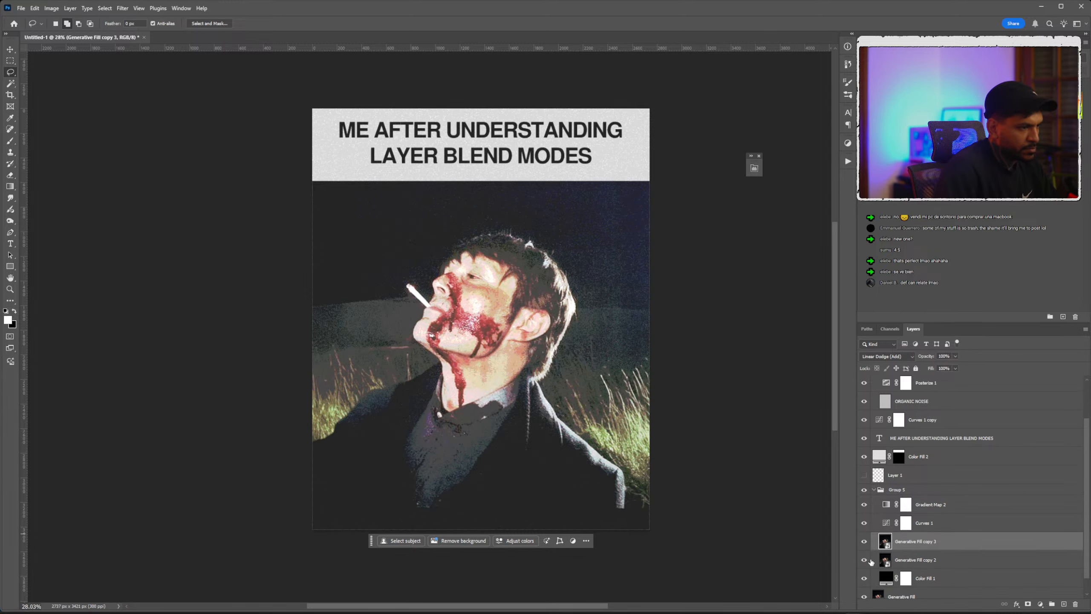
click(865, 560)
scroll(592, 318, up, 1)
scroll(592, 318, down, 2)
scroll(592, 318, up, 2)
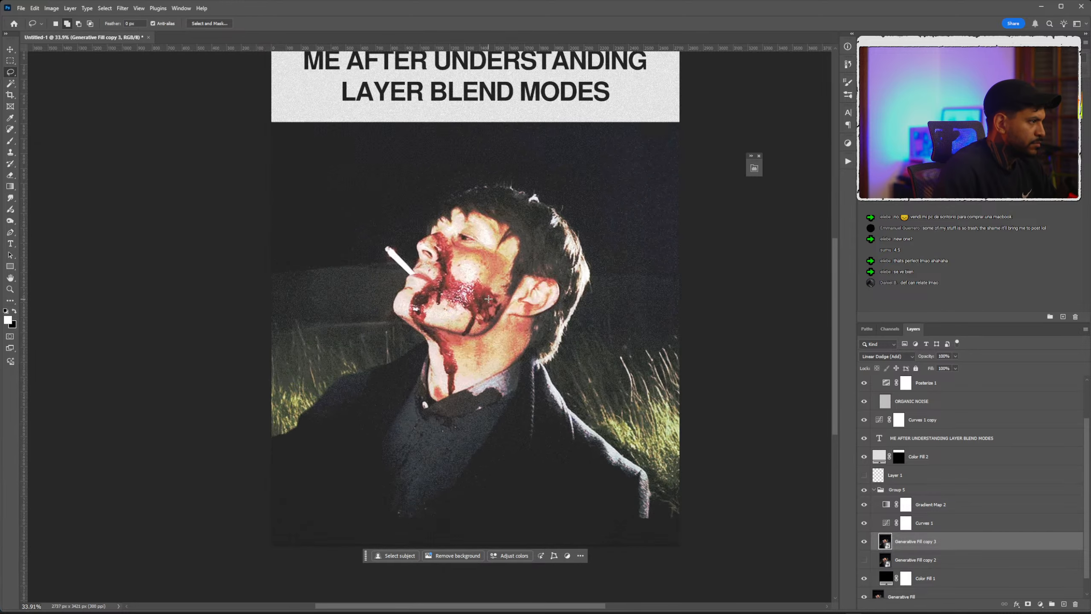
click(864, 542)
click(864, 542)
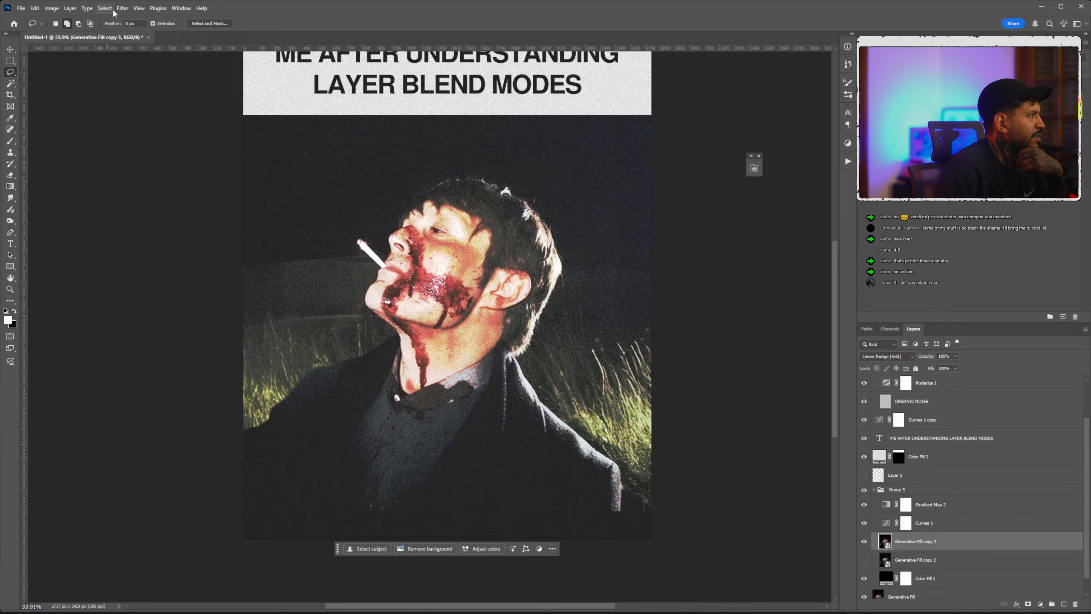
Apply Black & White to the duplicate with Reds -85, Yellows -111, Greens -200, Cyans -157 and Blues -125.
click(56, 9)
mouse_move(75, 33)
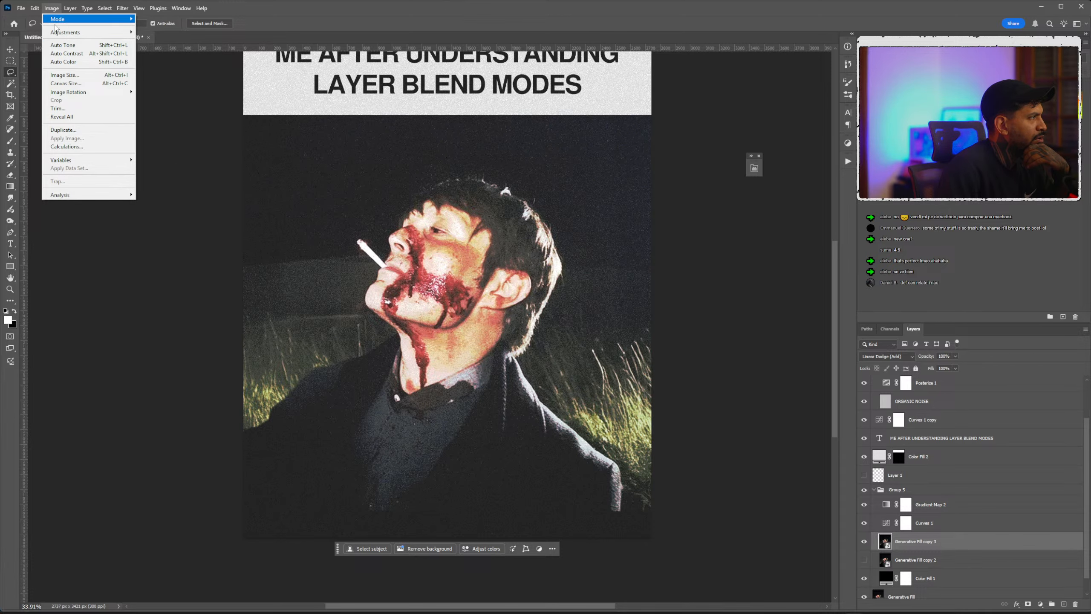
click(162, 95)
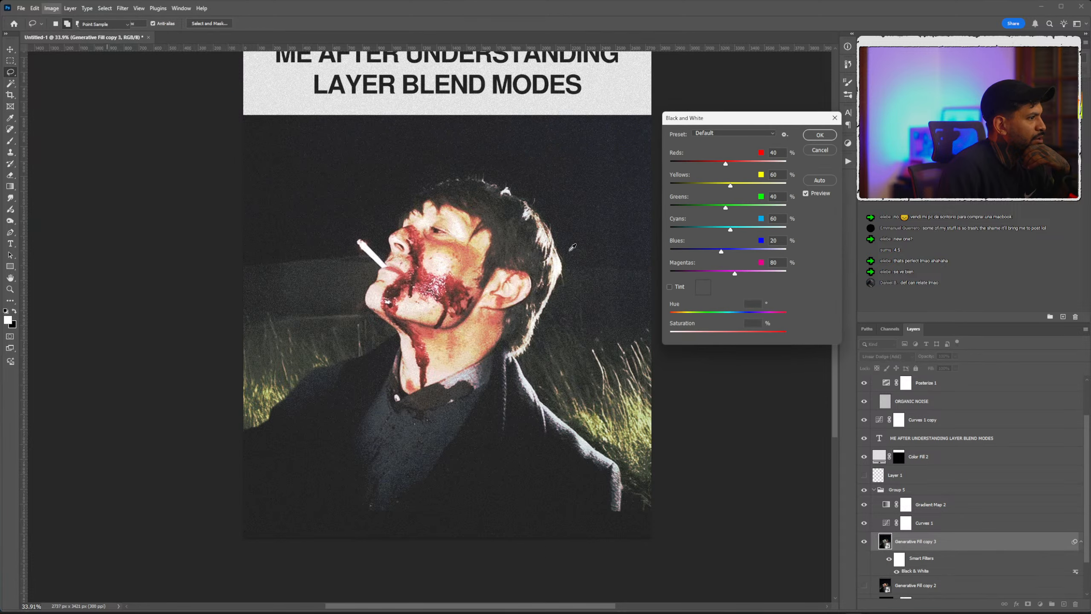
drag(725, 164, 655, 163)
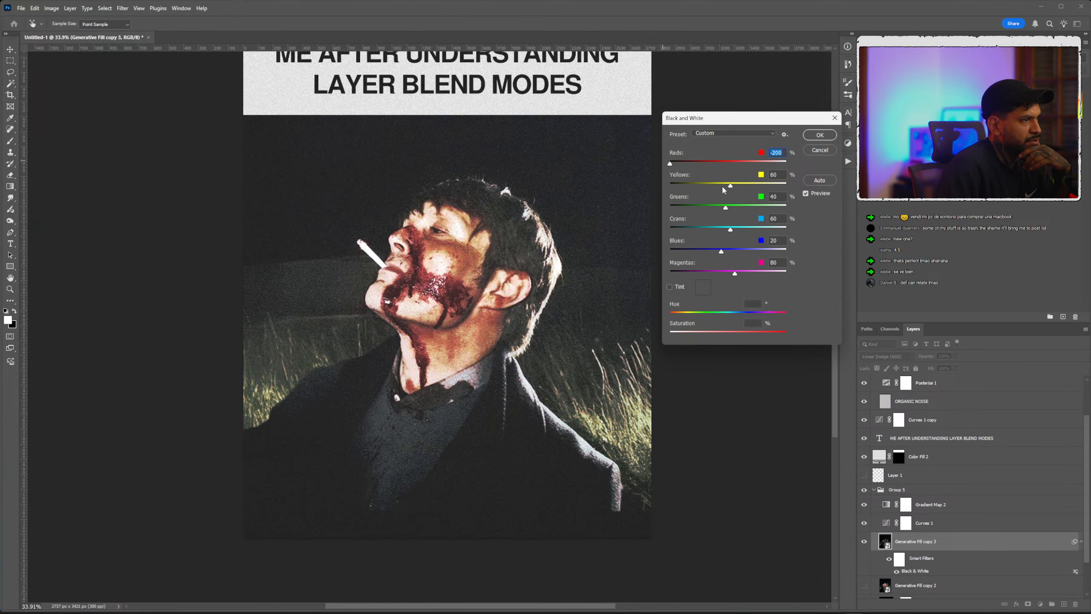
drag(730, 186, 668, 188)
drag(671, 185, 696, 164)
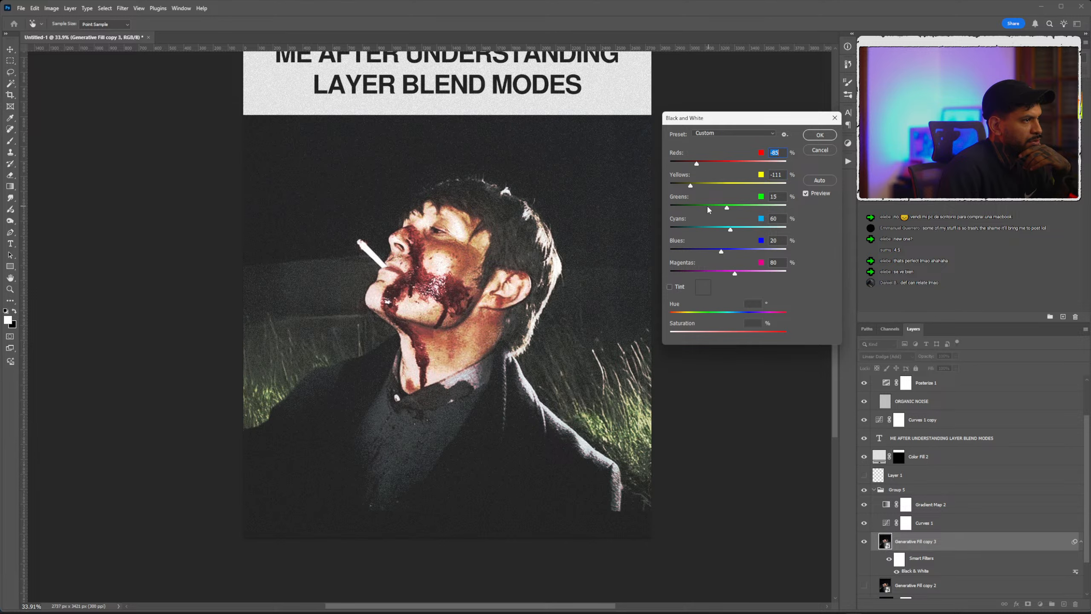
drag(708, 207, 668, 208)
drag(730, 229, 680, 230)
drag(721, 251, 688, 253)
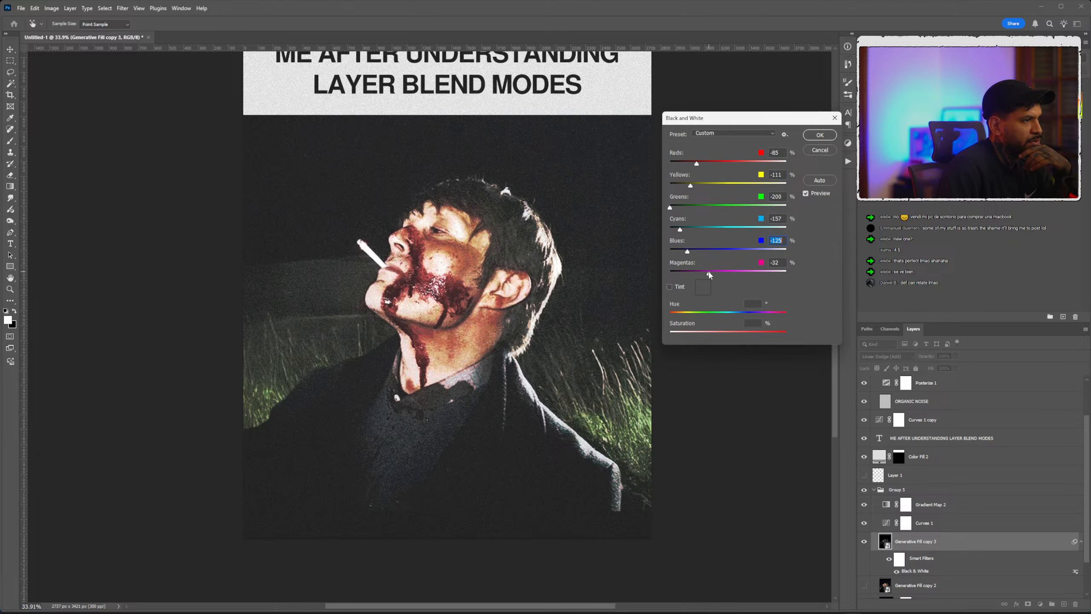
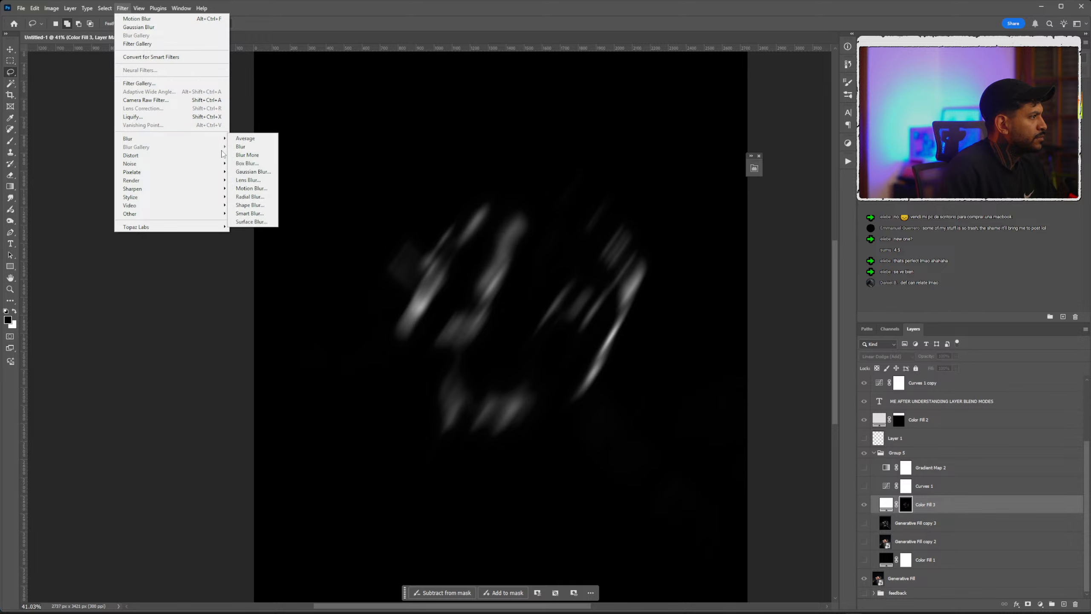
Apply a Gaussian Blur with a 5.4 px radius twice to Color Fill 3's layer mask.
click(247, 170)
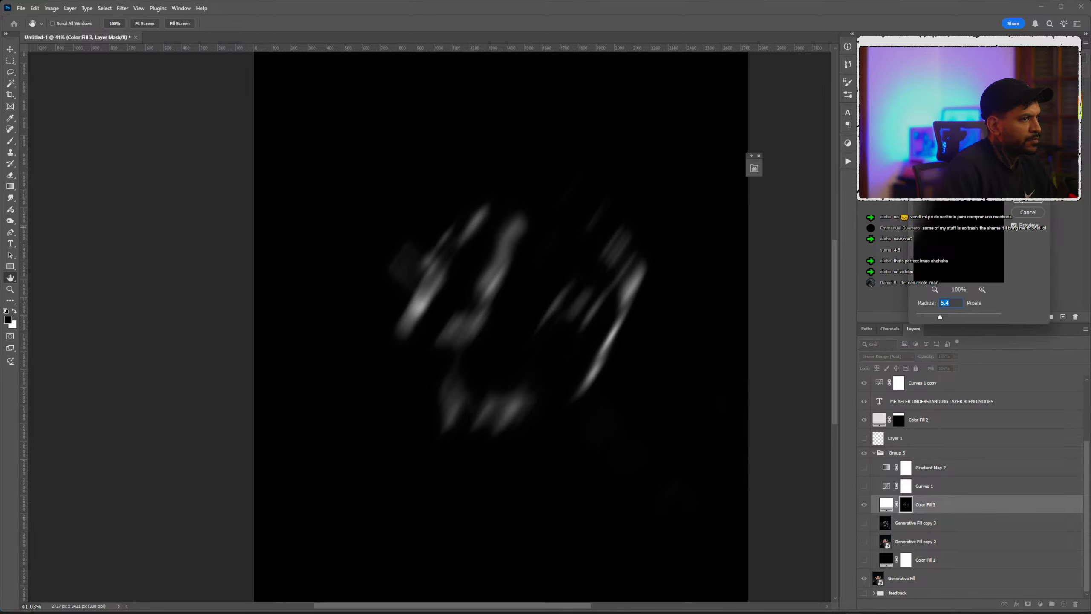
click(1025, 200)
click(122, 8)
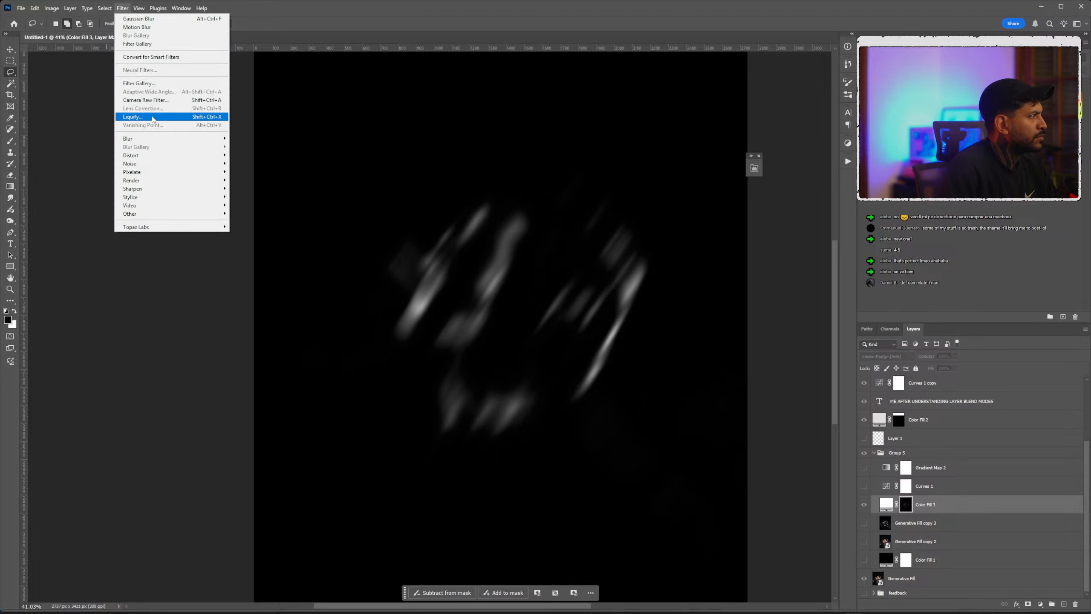
mouse_move(149, 142)
click(247, 172)
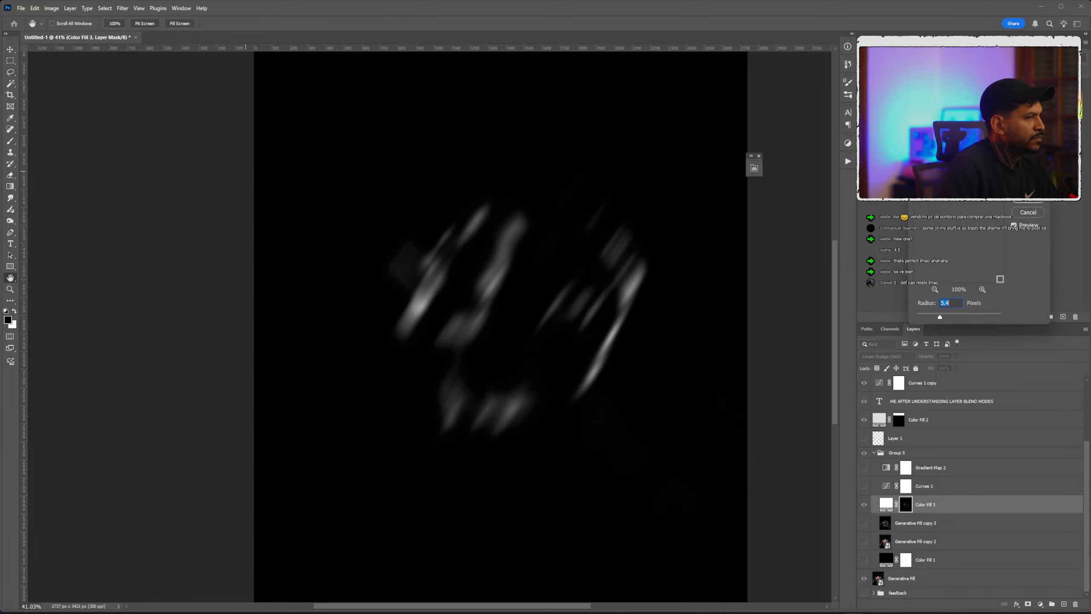
click(1027, 201)
Apply a Motion Blur at 55° with a distance of 351 px to Color Fill 3's mask, and return to the full poster view.
click(123, 8)
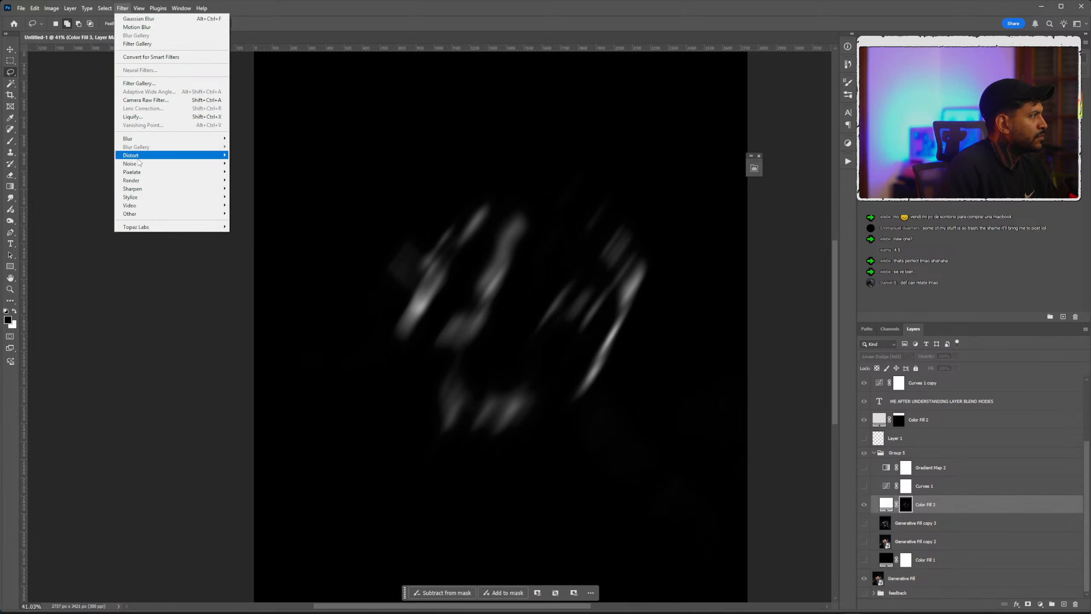
mouse_move(128, 138)
click(249, 189)
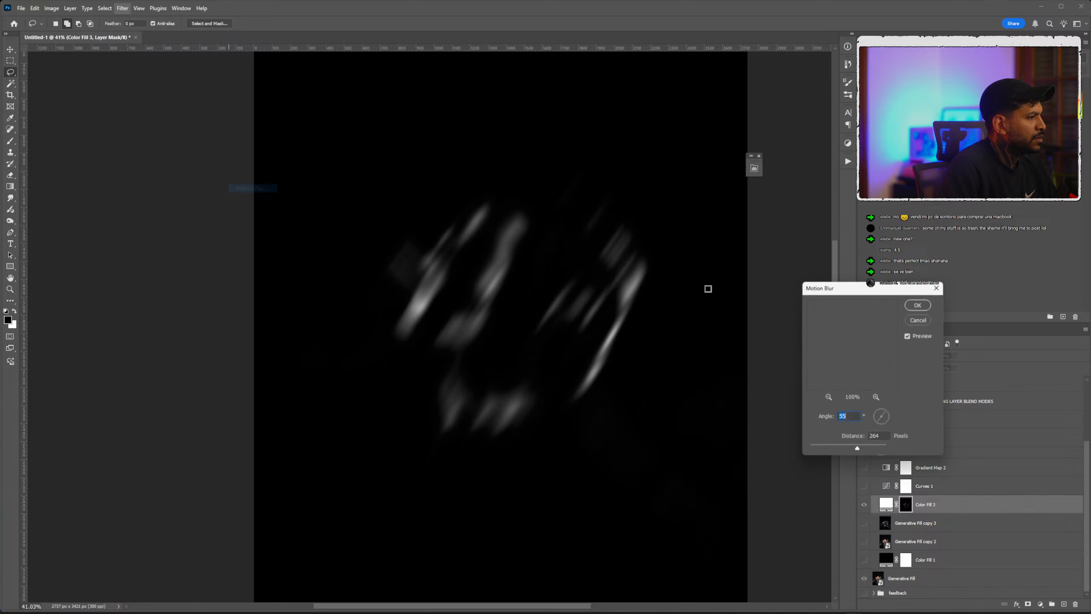
drag(858, 447, 862, 449)
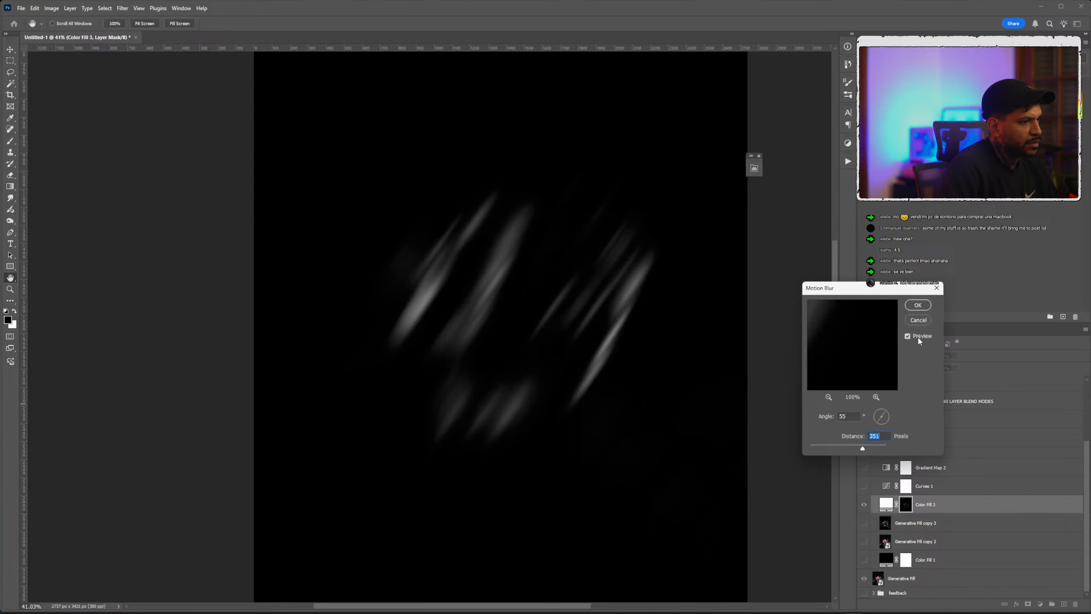
click(920, 305)
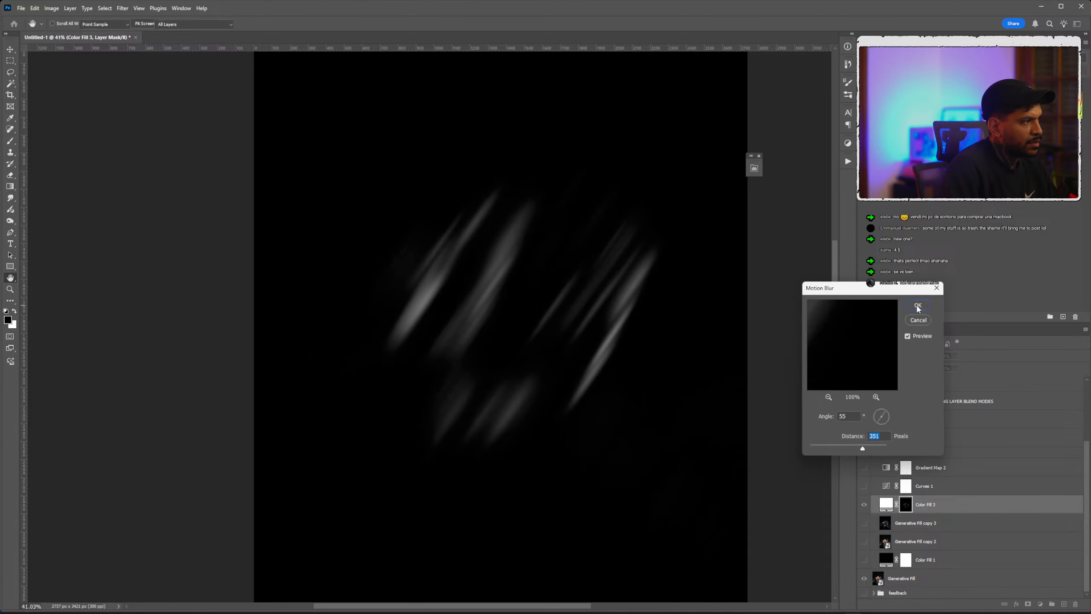
click(884, 505)
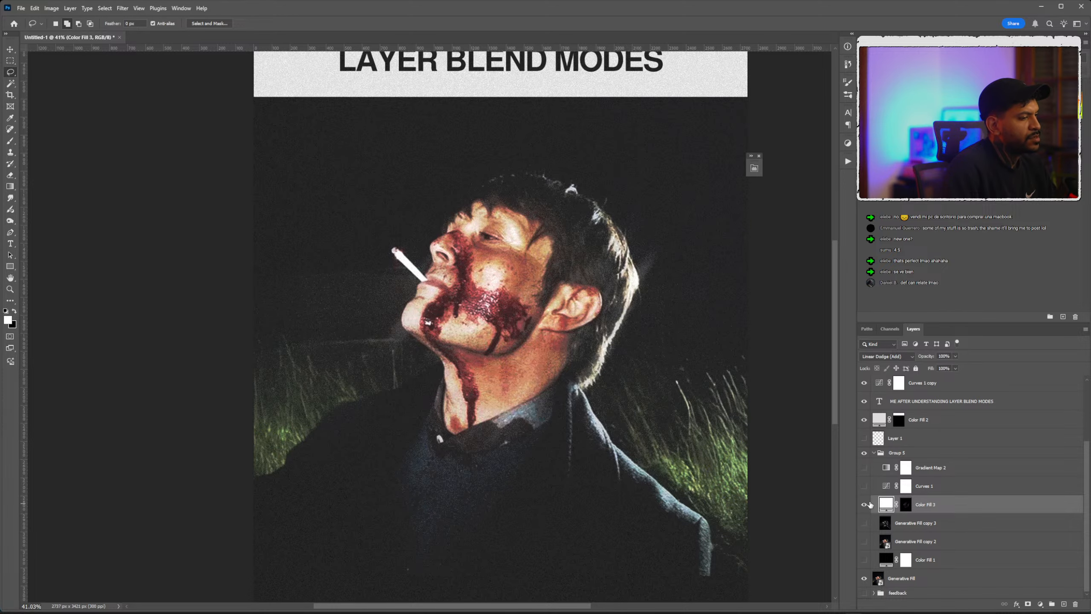
Strengthen the glow with Curves on Color Fill 3's mask, placing the curve point at input 48, output 165.
click(905, 506)
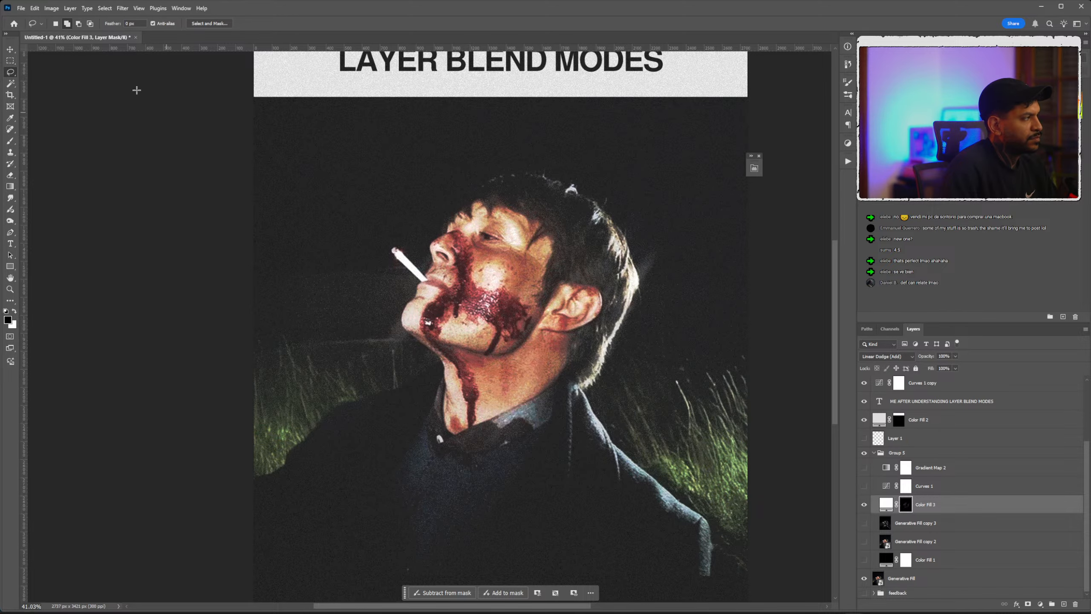
click(52, 8)
mouse_move(120, 32)
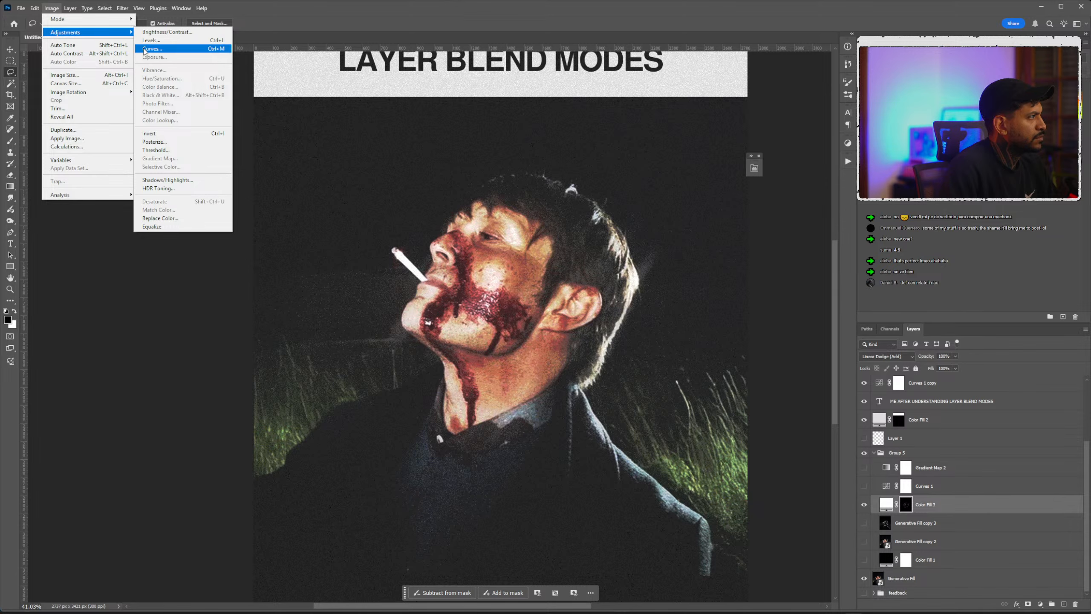
click(152, 49)
drag(670, 323, 637, 291)
drag(661, 236, 891, 228)
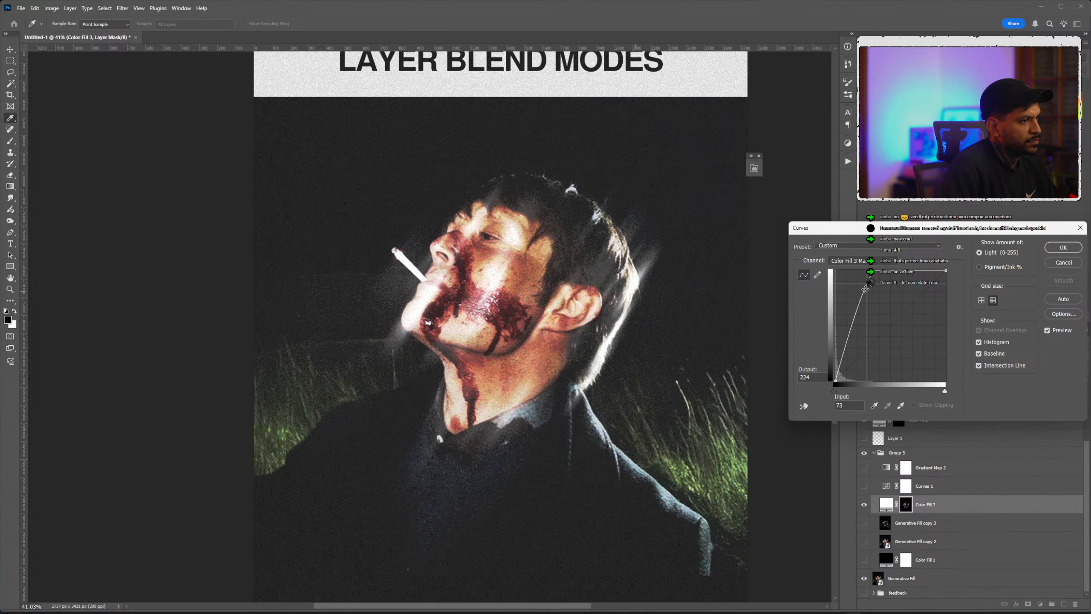
mouse_move(866, 289)
mouse_down()
mouse_move(875, 272)
mouse_move(851, 299)
mouse_move(860, 303)
mouse_up()
scroll(607, 262, down, 2)
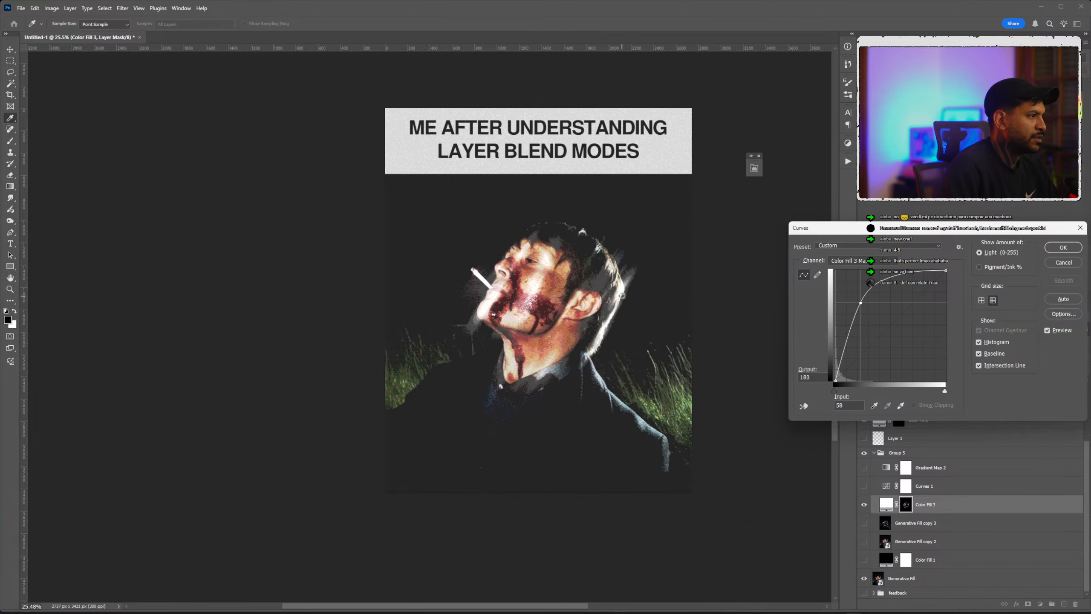
mouse_move(861, 301)
mouse_down()
mouse_move(849, 301)
mouse_move(856, 309)
mouse_up()
scroll(541, 303, down, 3)
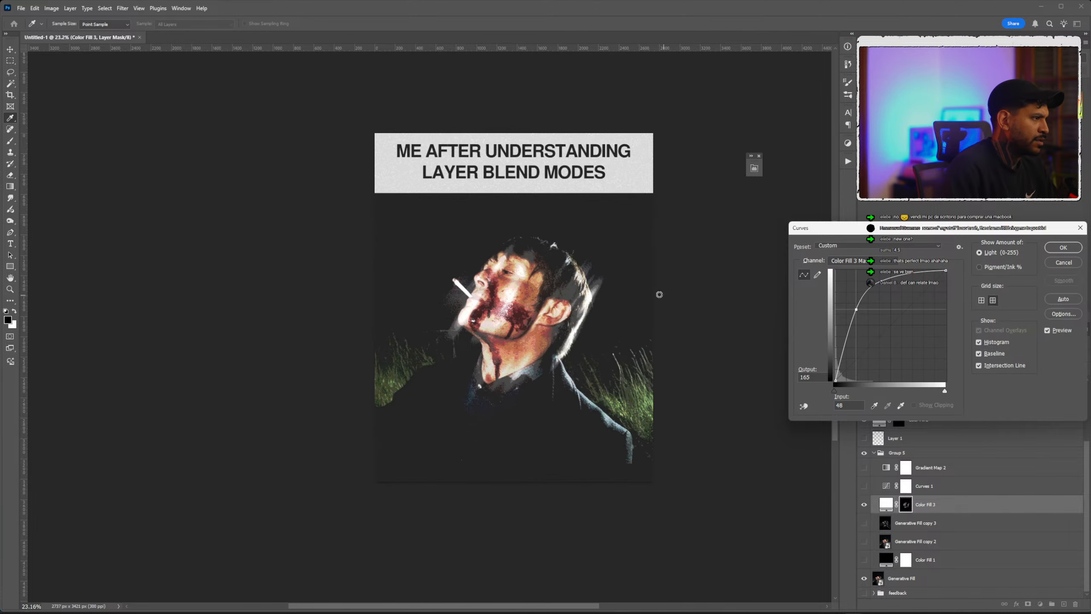
scroll(550, 283, up, 10)
click(1052, 250)
key(l)
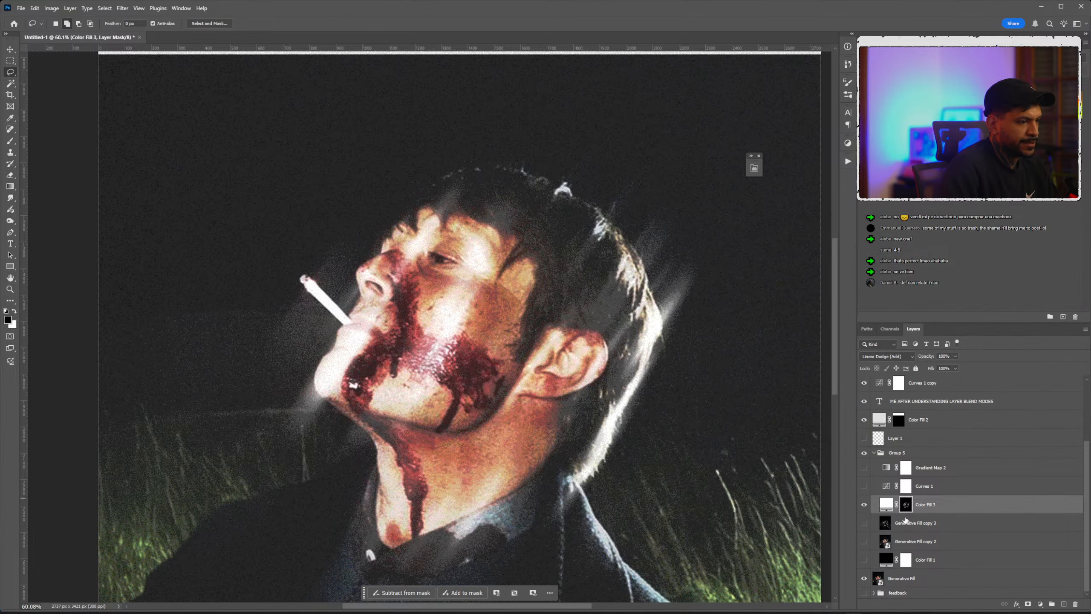
Check Generative Fill copy 3 by showing and hiding it, and start a Solid Color fill layer above it.
click(864, 523)
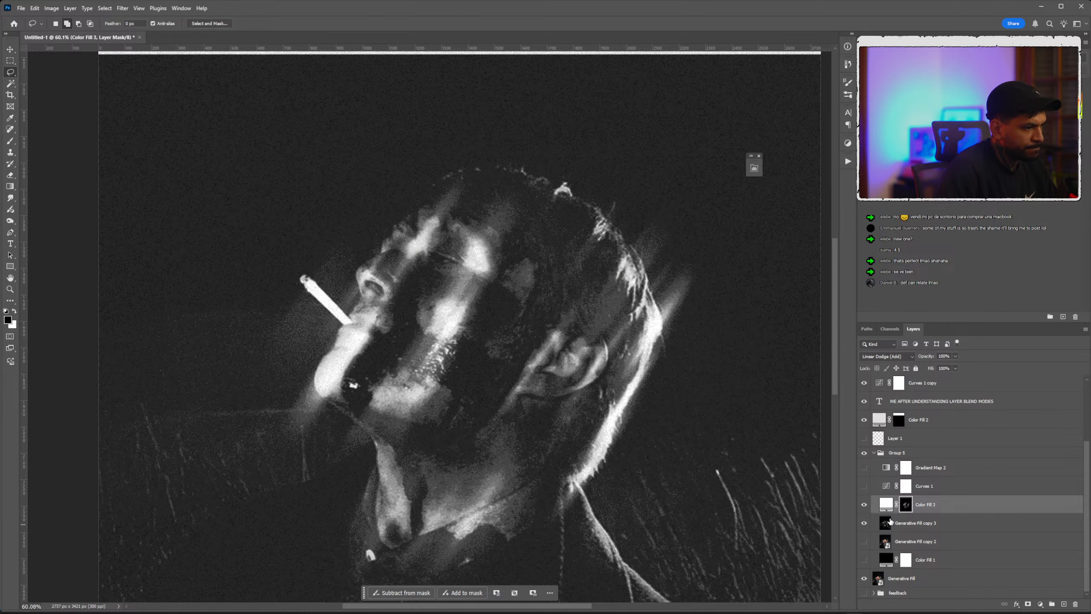
click(902, 528)
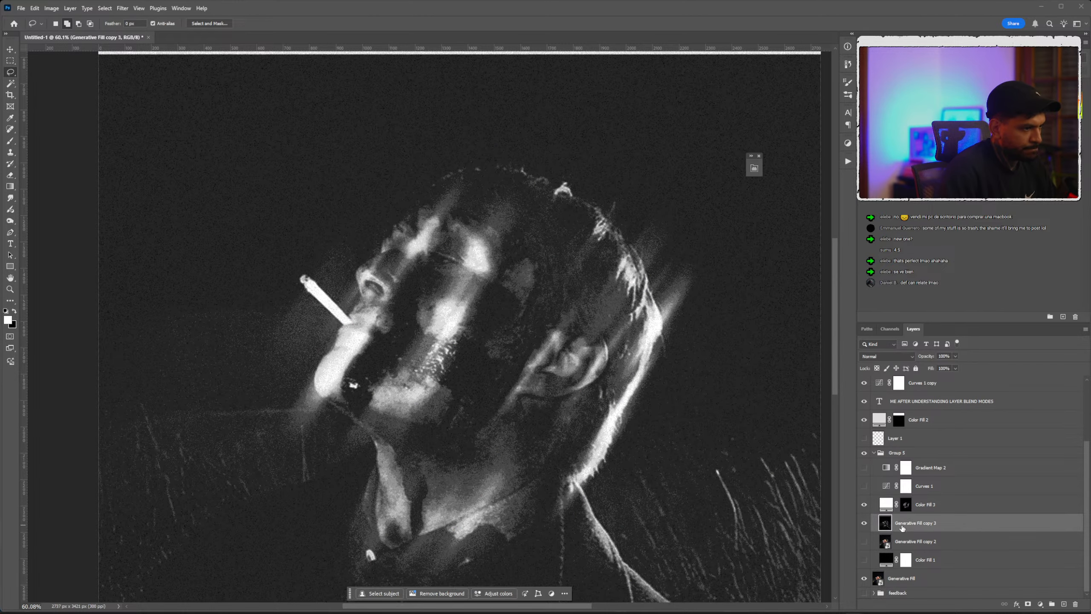
click(865, 524)
click(1039, 605)
click(1060, 450)
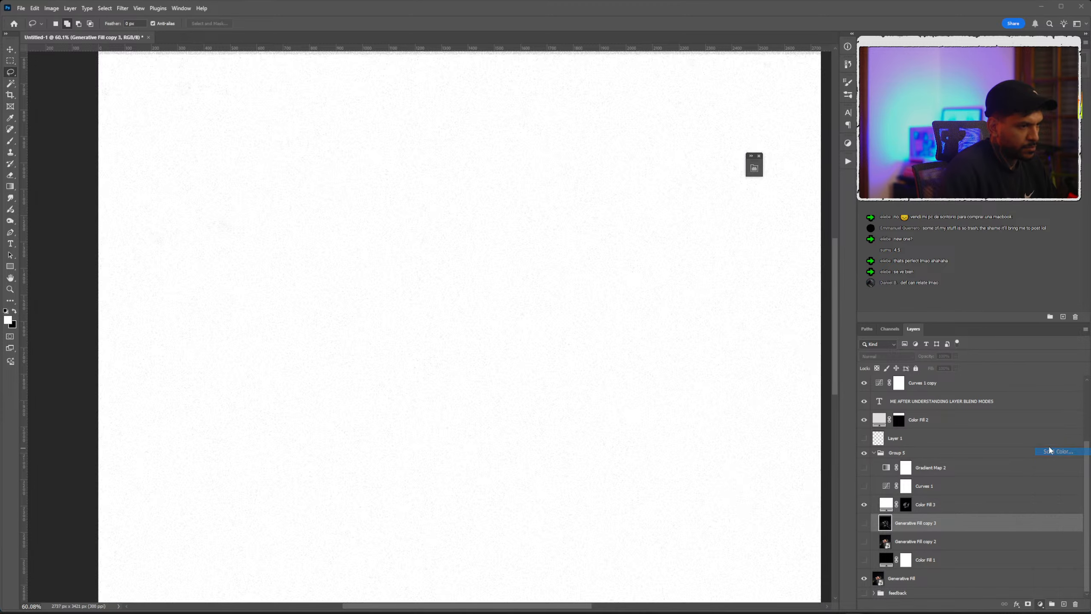
Create a white solid colour fill layer above Generative Fill copy 3 and paste the copied grayscale portrait into its mask.
key(Return)
key(l)
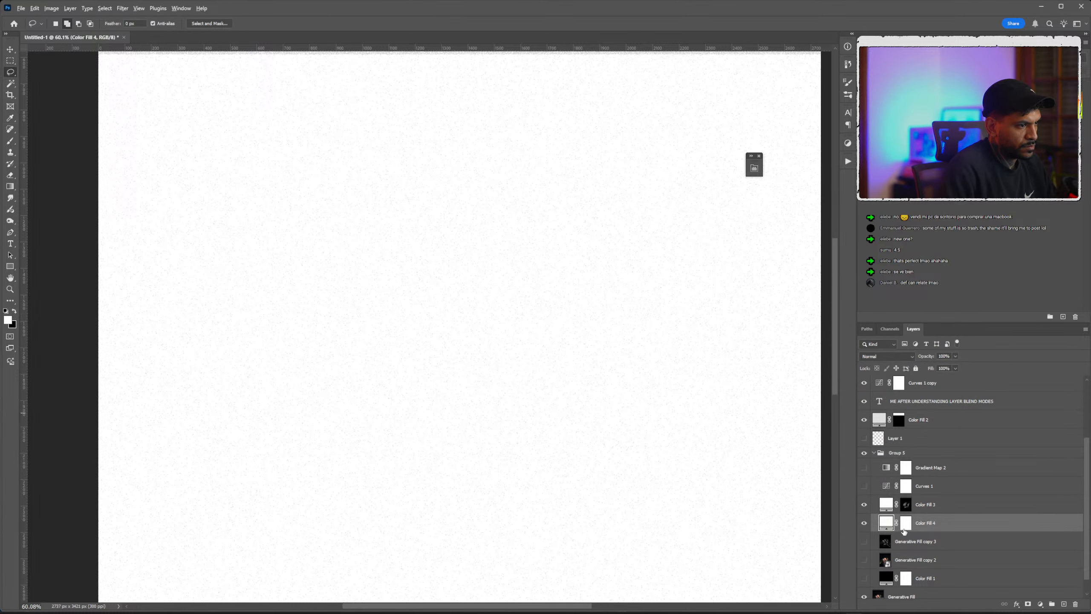
click(906, 524)
key(ctrl+i)
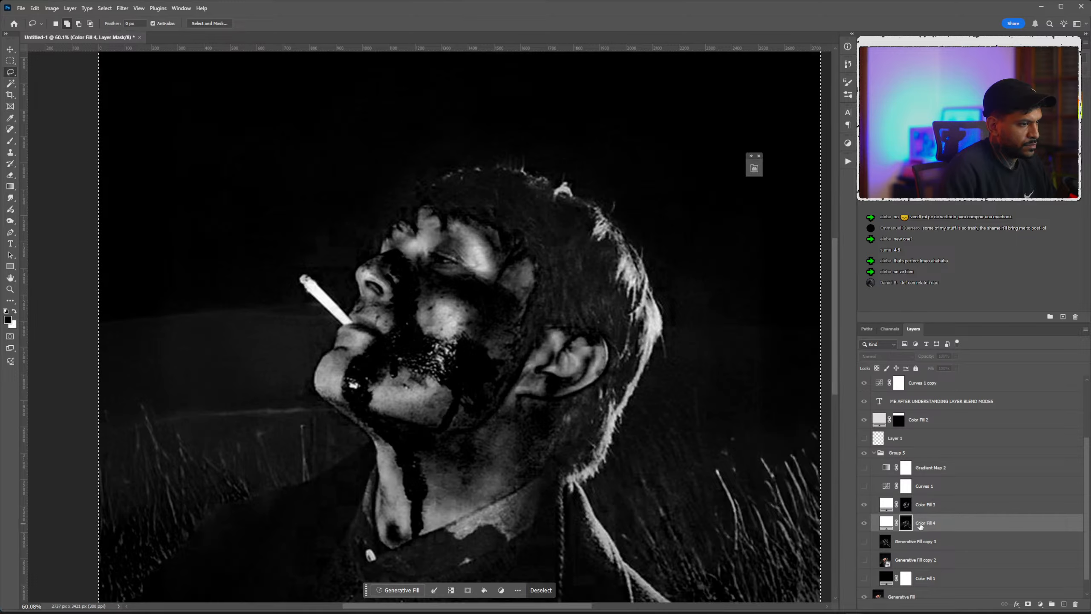
Move the Color Fill 4 layer above Color Fill 3 and set its blend mode to Linear Dodge (Add).
drag(941, 521, 936, 498)
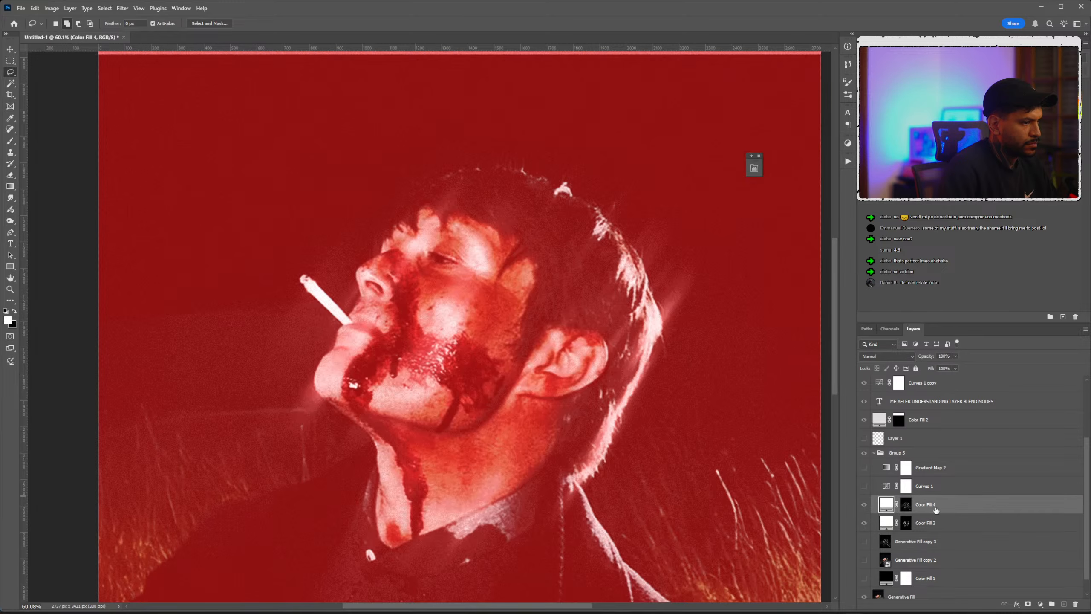
click(907, 506)
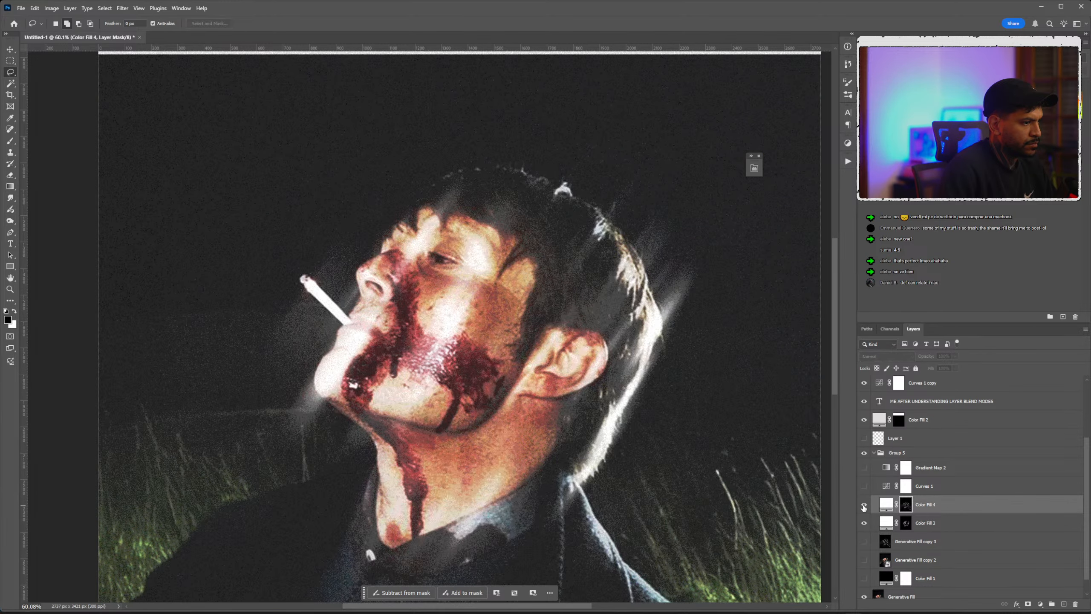
click(876, 358)
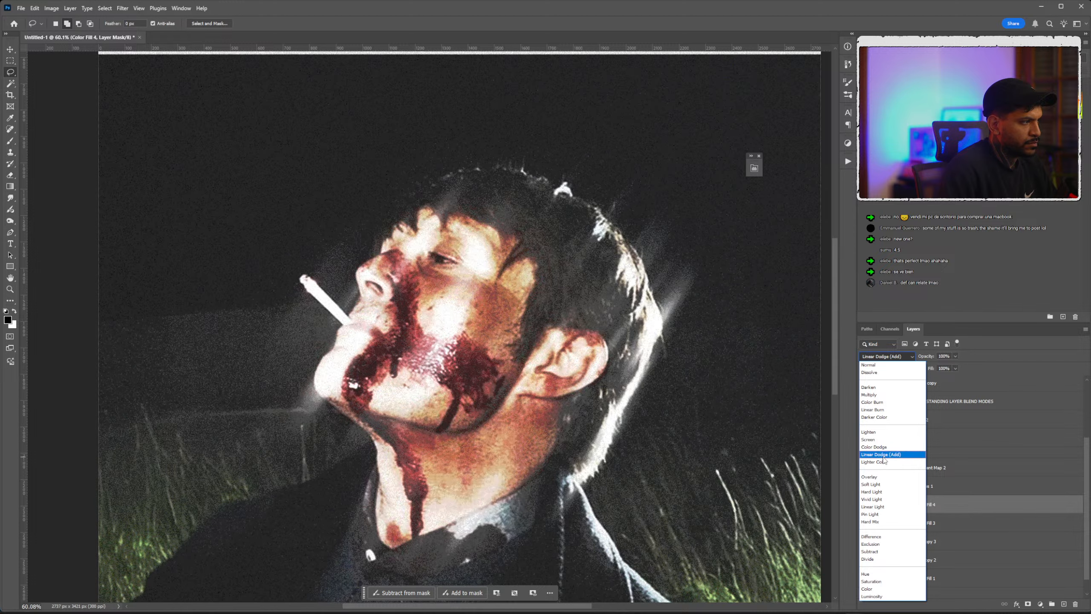
click(881, 451)
Apply a Gaussian Blur with a 5.4-pixel radius to the Color Fill 4 mask.
click(123, 8)
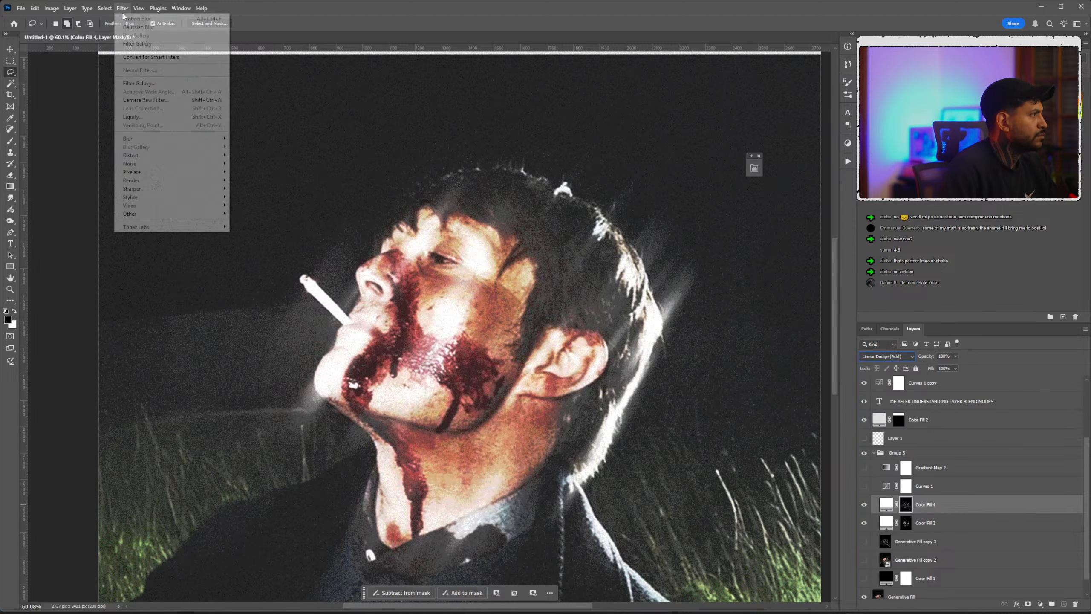
mouse_move(206, 139)
click(247, 163)
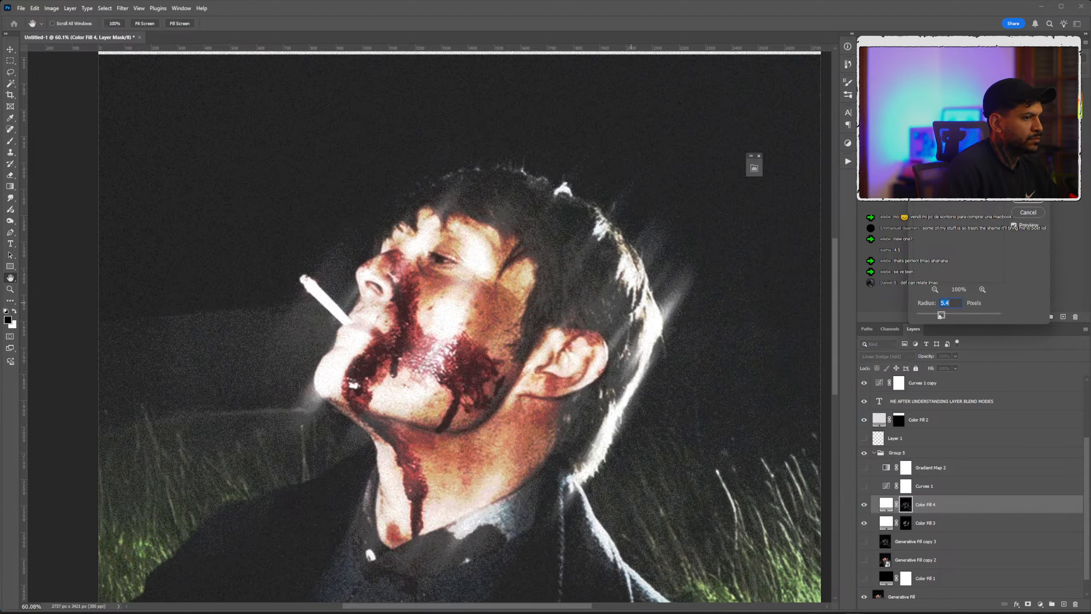
key(Return)
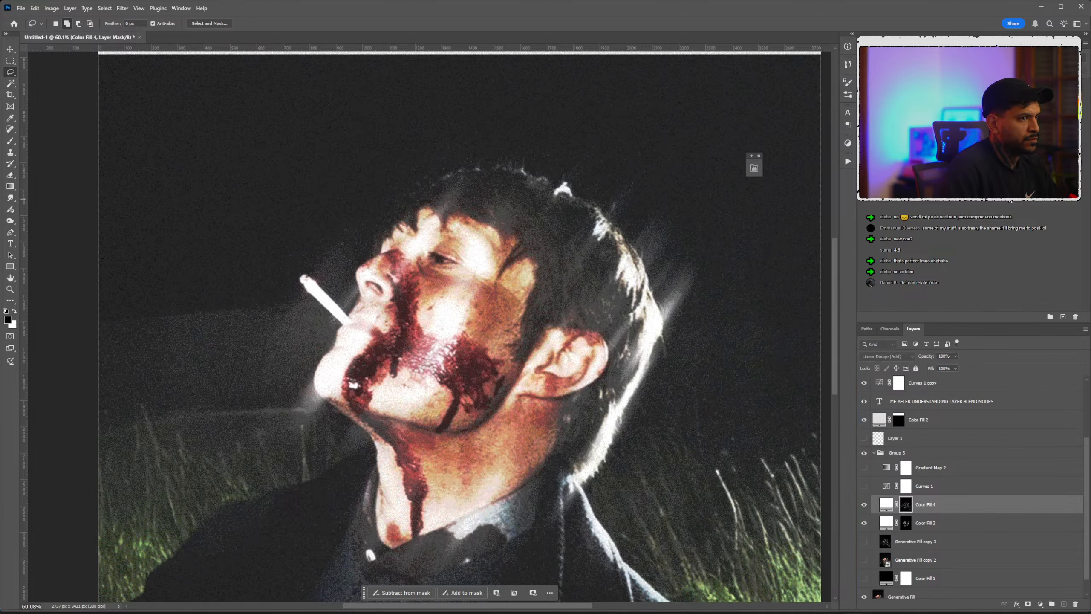
Apply a Motion Blur to the Color Fill 4 mask with an angle of -45° and a distance of 145 pixels.
click(122, 8)
mouse_move(202, 138)
click(249, 189)
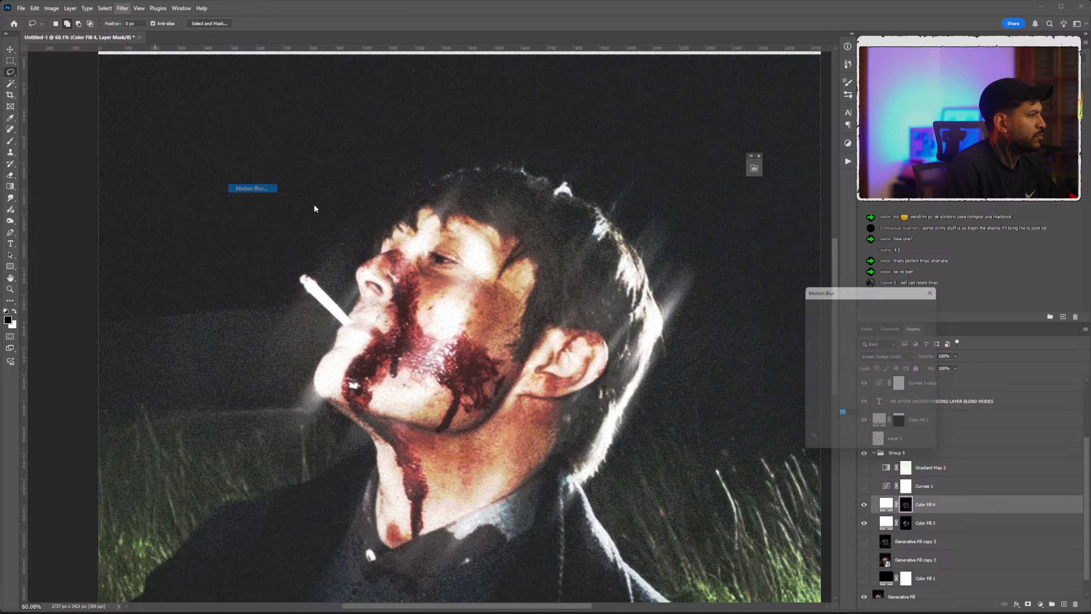
drag(880, 420, 890, 425)
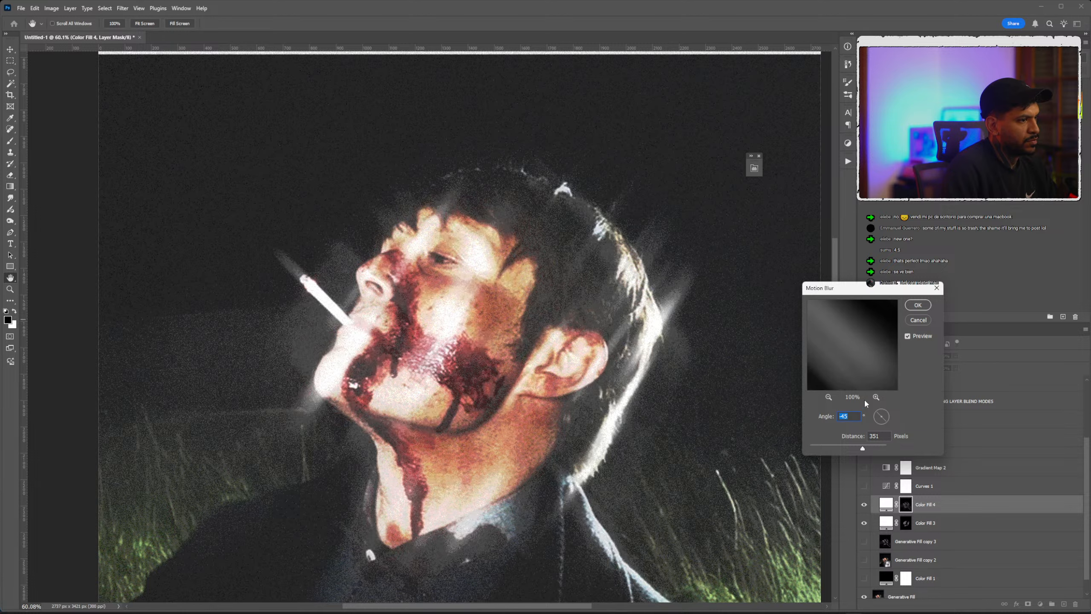
click(841, 448)
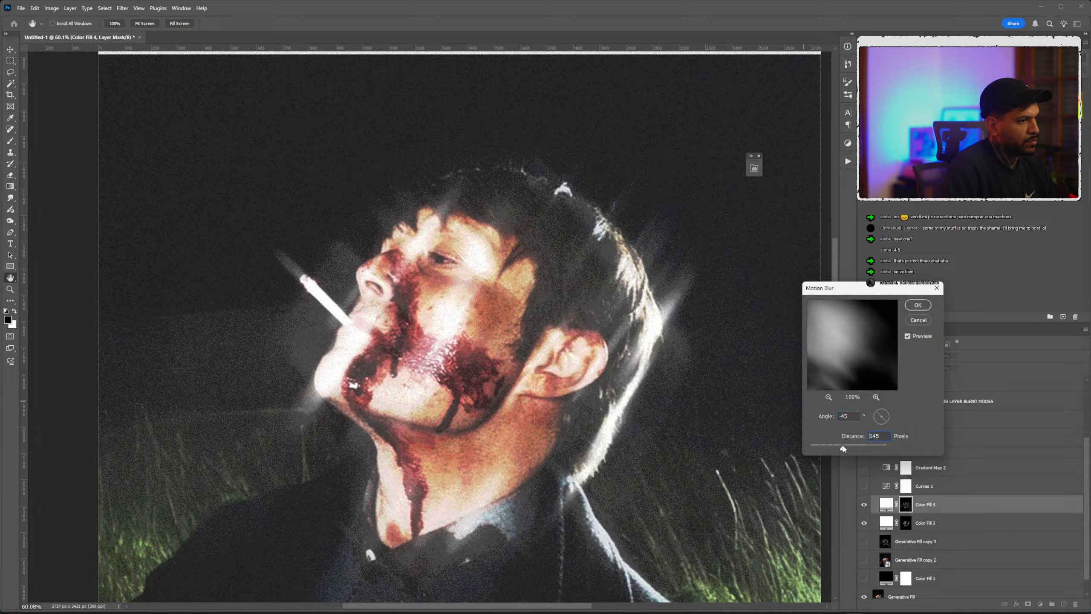
click(924, 309)
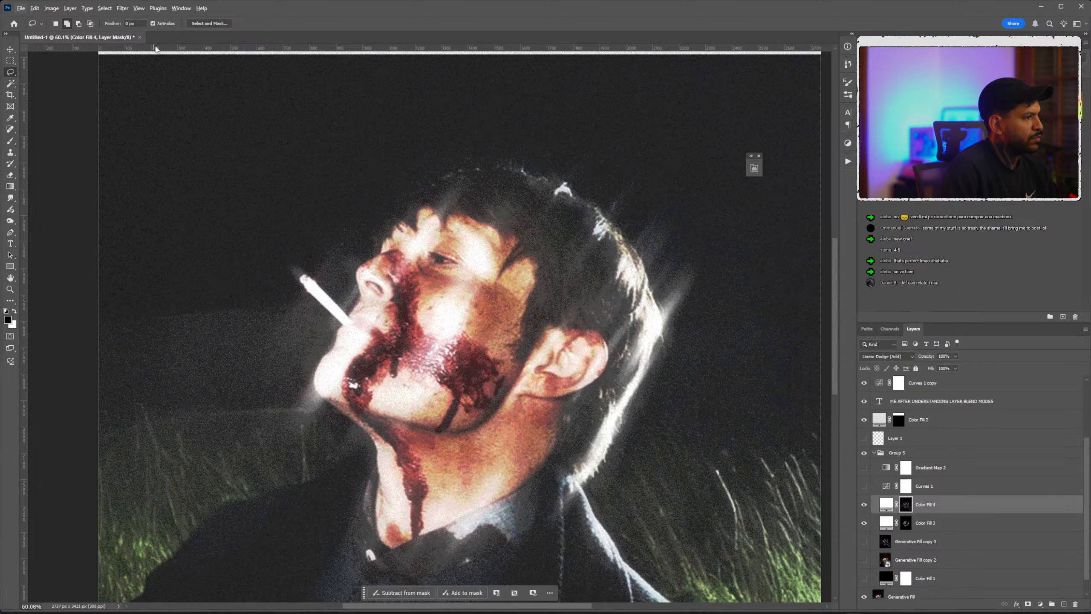
Soften the motion-blurred Color Fill 4 mask with another Gaussian Blur at the same 5.4-pixel radius.
click(122, 8)
mouse_move(215, 138)
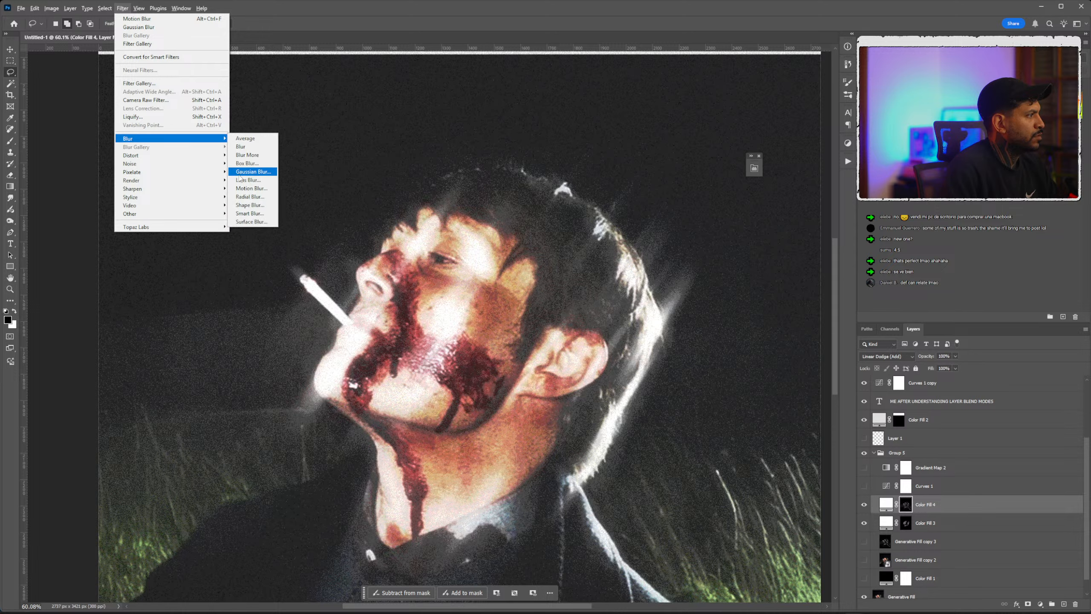
click(253, 172)
key(Return)
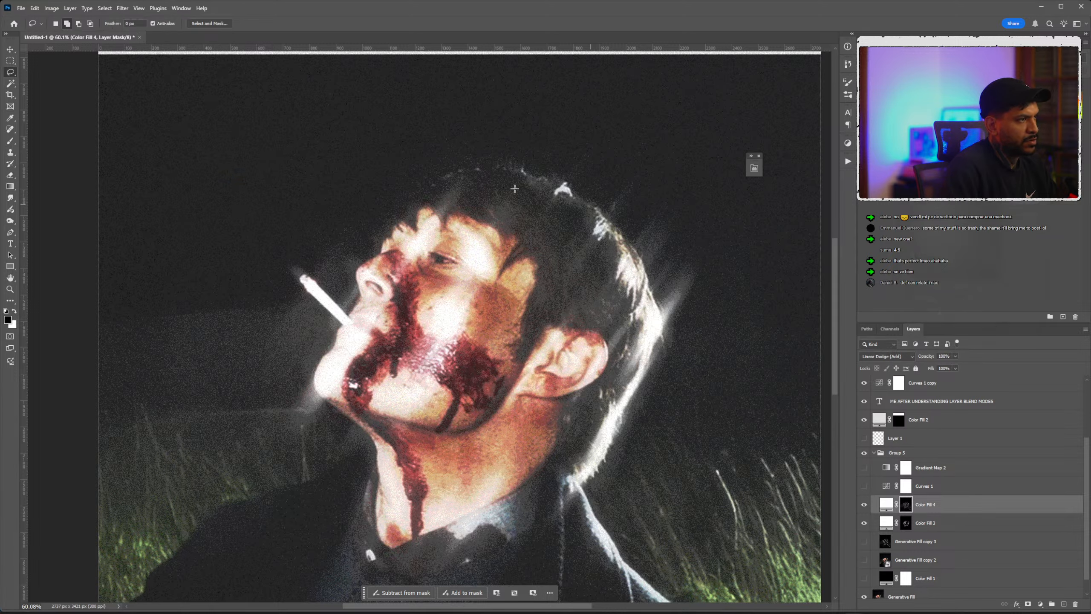
Start a Curves adjustment on the Color Fill 4 mask, shaping a steep S-curve with its shadow point at input 40, output 48.
click(51, 8)
mouse_move(69, 32)
click(152, 48)
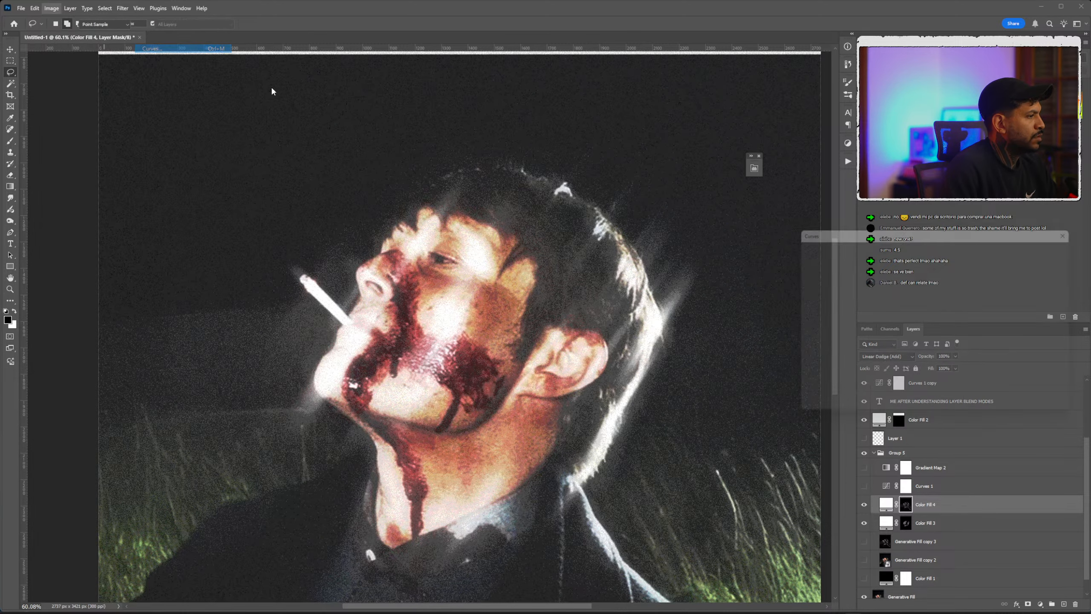
drag(896, 318, 851, 359)
click(905, 279)
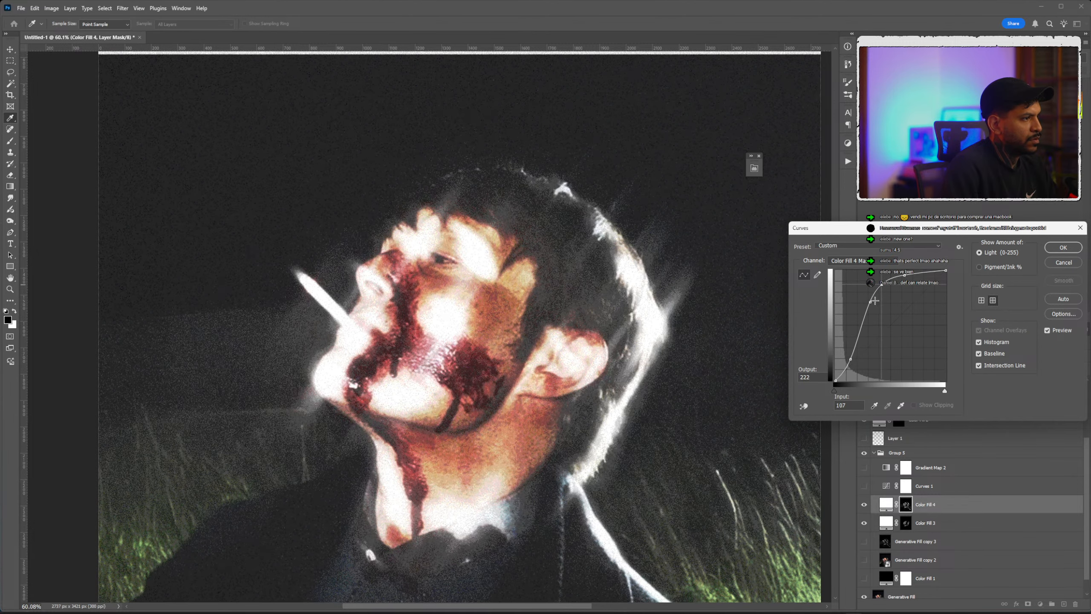
drag(874, 301, 868, 319)
drag(850, 359, 853, 359)
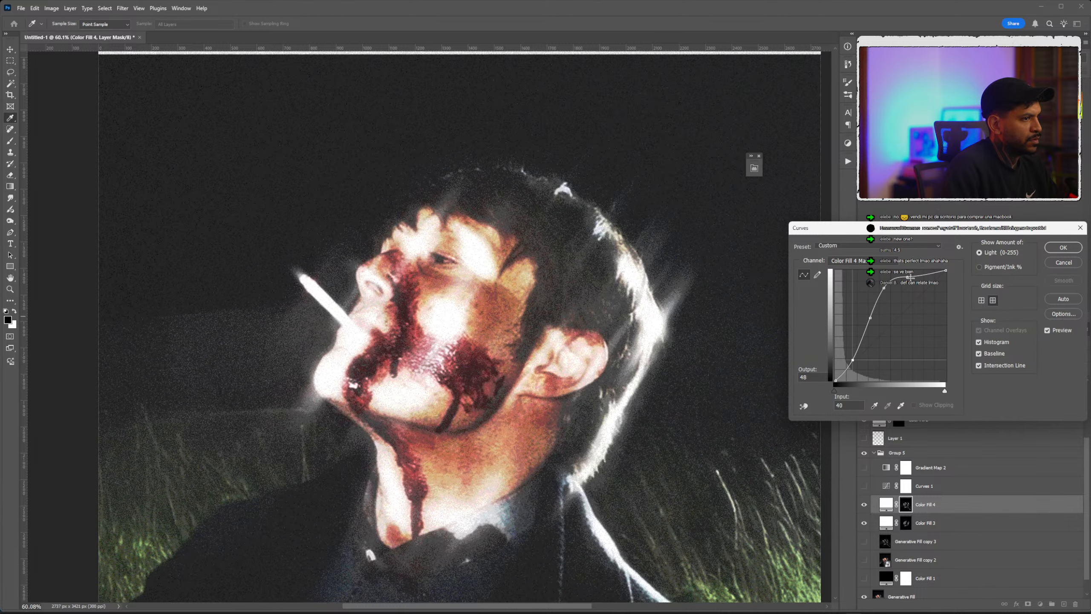
Lower the curve's midtone point to input 85, output 126, and apply the Curves adjustment to the mask.
scroll(530, 315, down, 3)
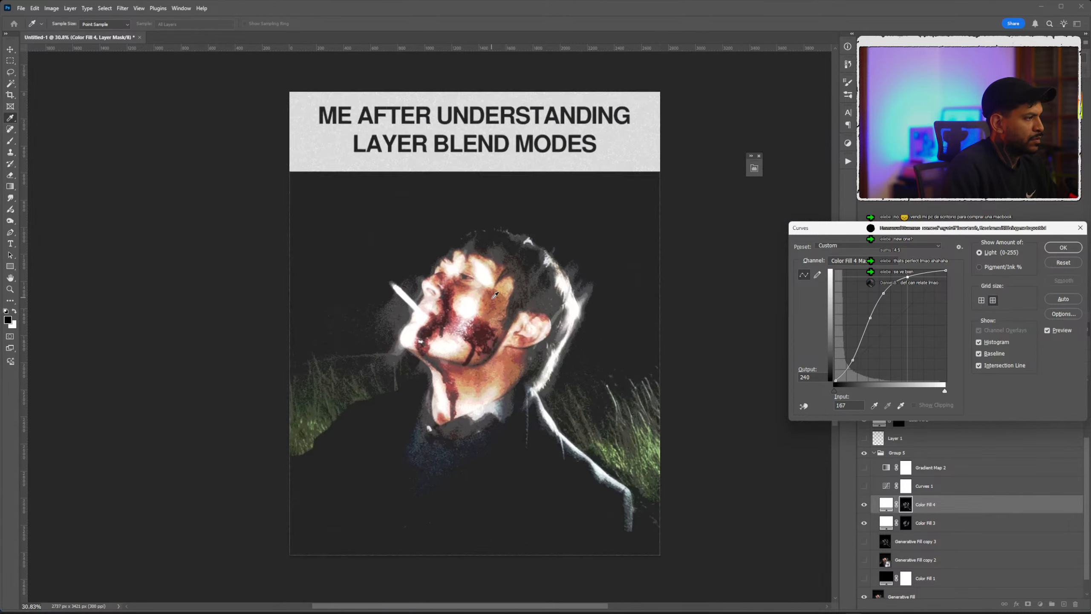
scroll(529, 315, up, 2)
scroll(530, 315, up, 1)
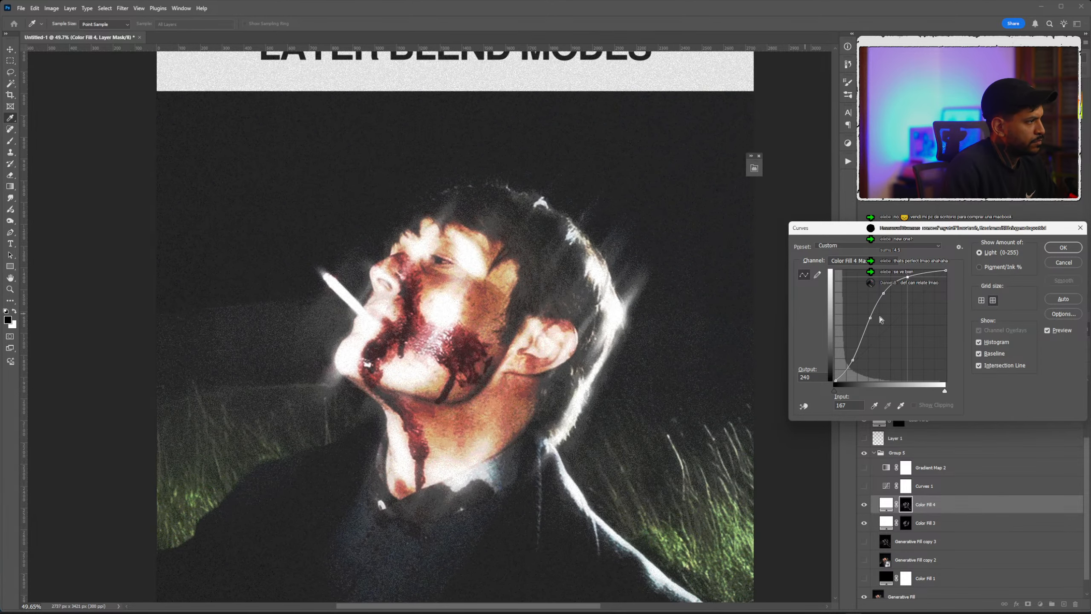
mouse_move(868, 320)
mouse_down()
mouse_move(882, 295)
mouse_move(872, 326)
mouse_up()
click(1063, 248)
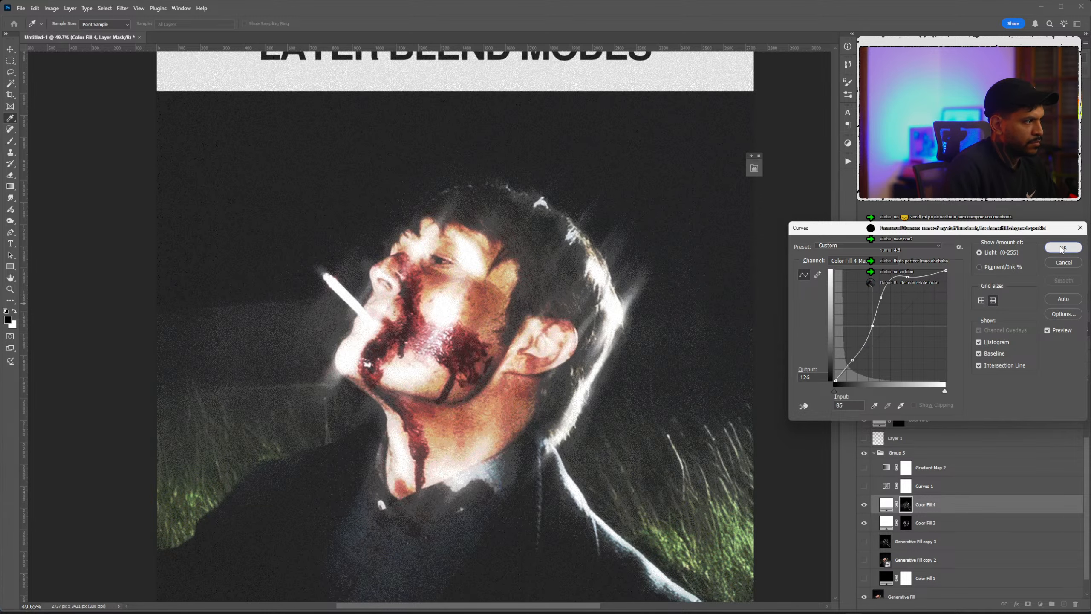
key(l)
click(122, 8)
mouse_move(135, 139)
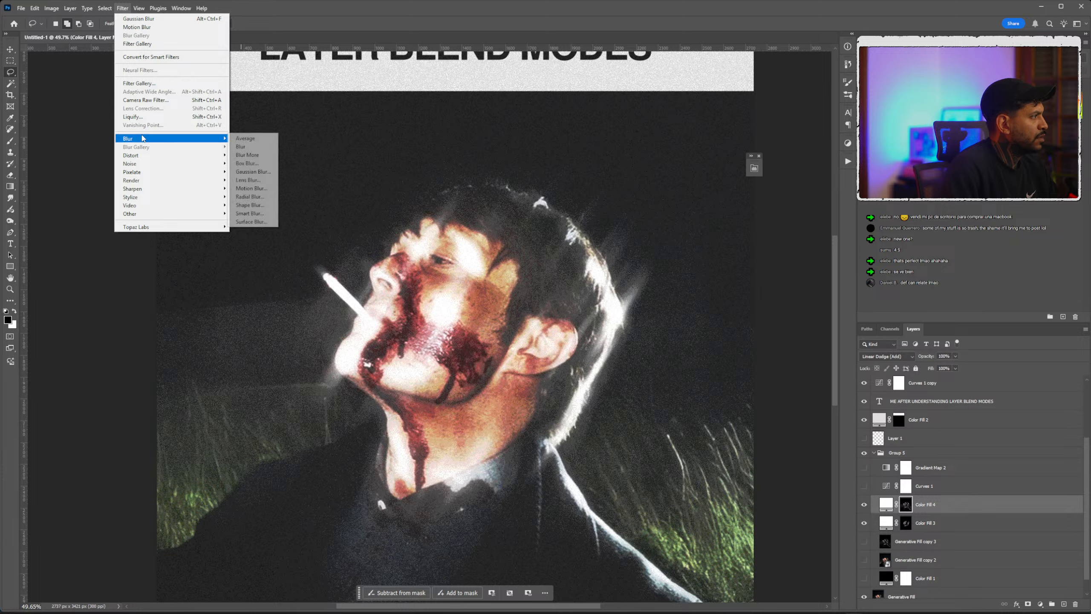
click(252, 173)
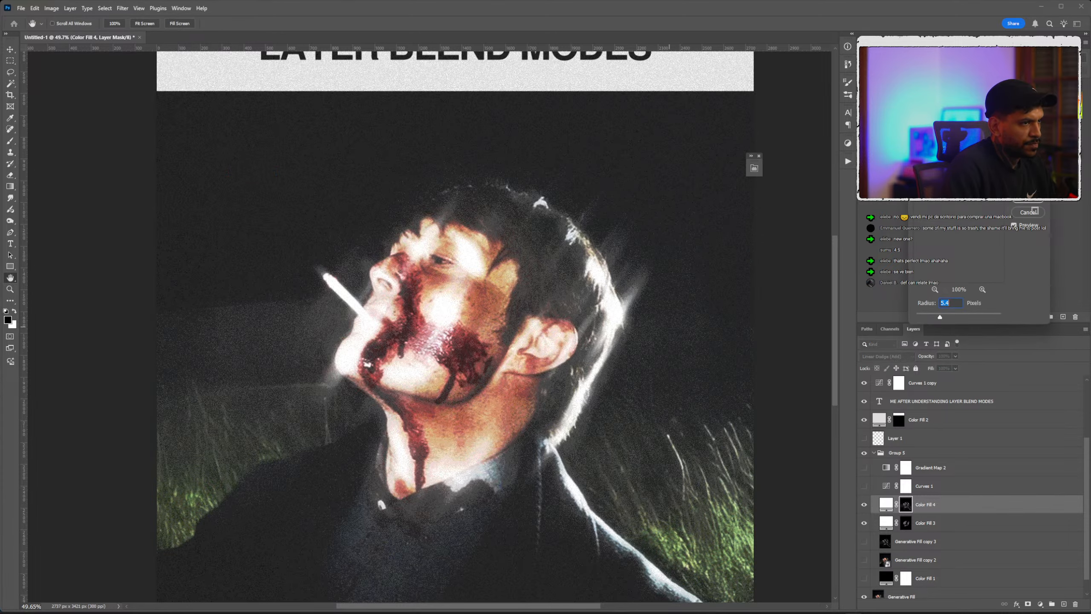
click(1035, 211)
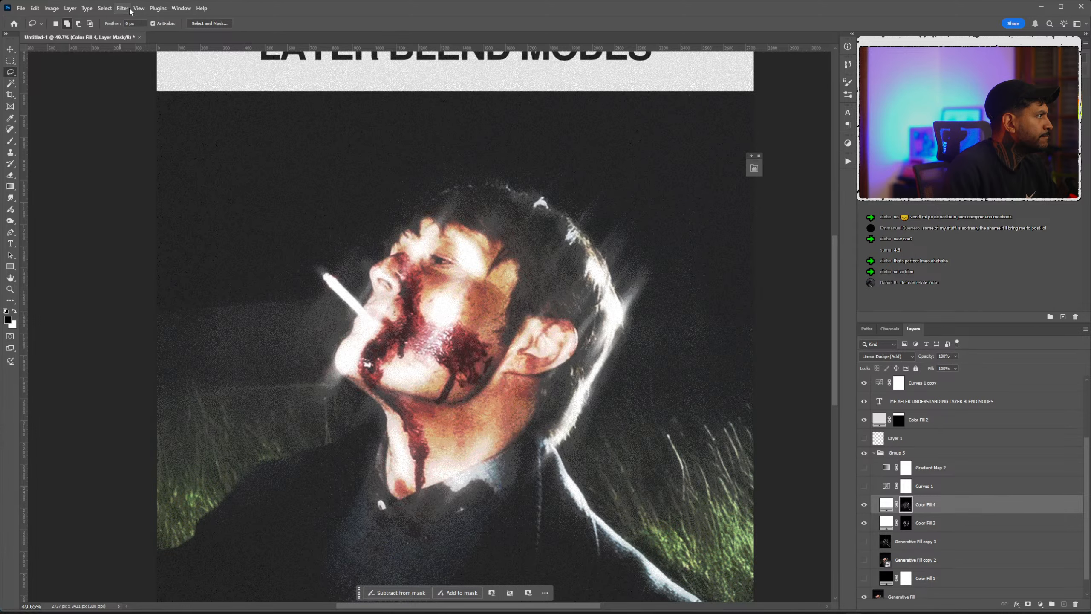
Apply a second Motion Blur to the Color Fill 4 mask at an angle of -45° to lengthen the light streaks.
click(123, 9)
mouse_move(129, 138)
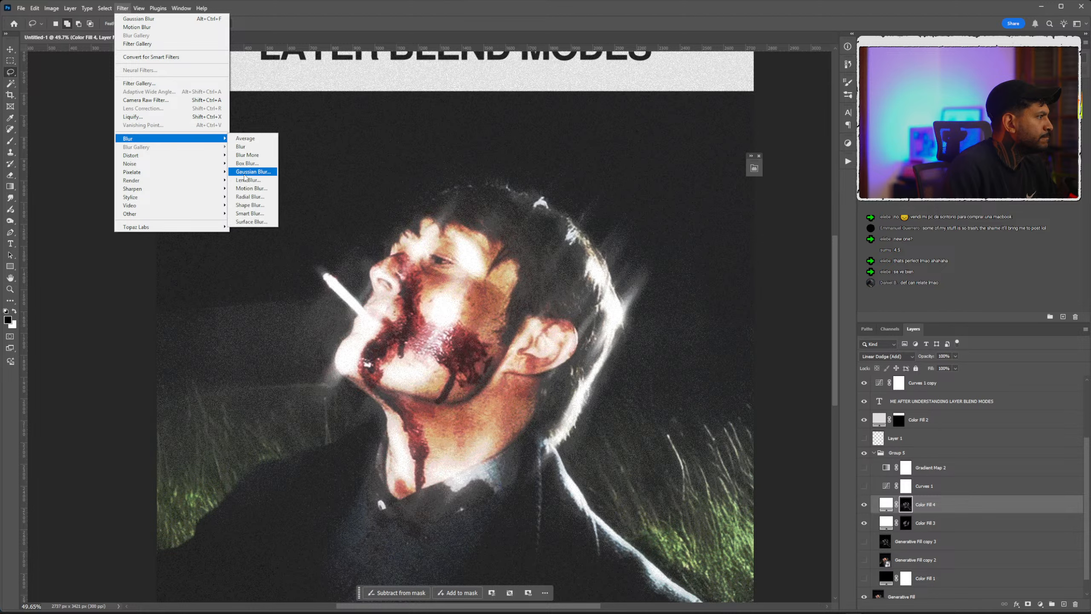
click(251, 189)
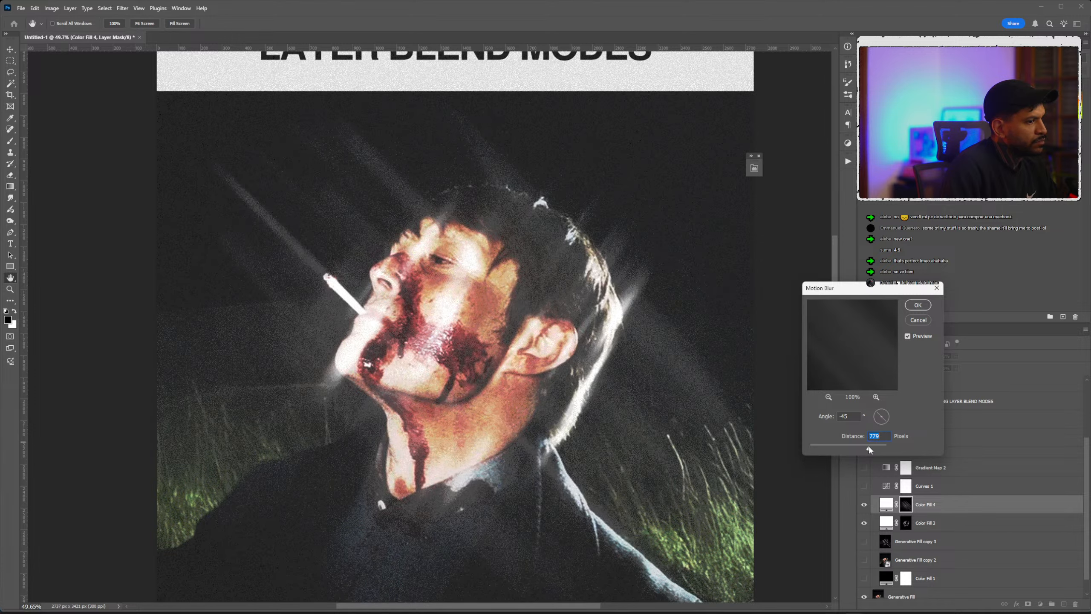
click(869, 446)
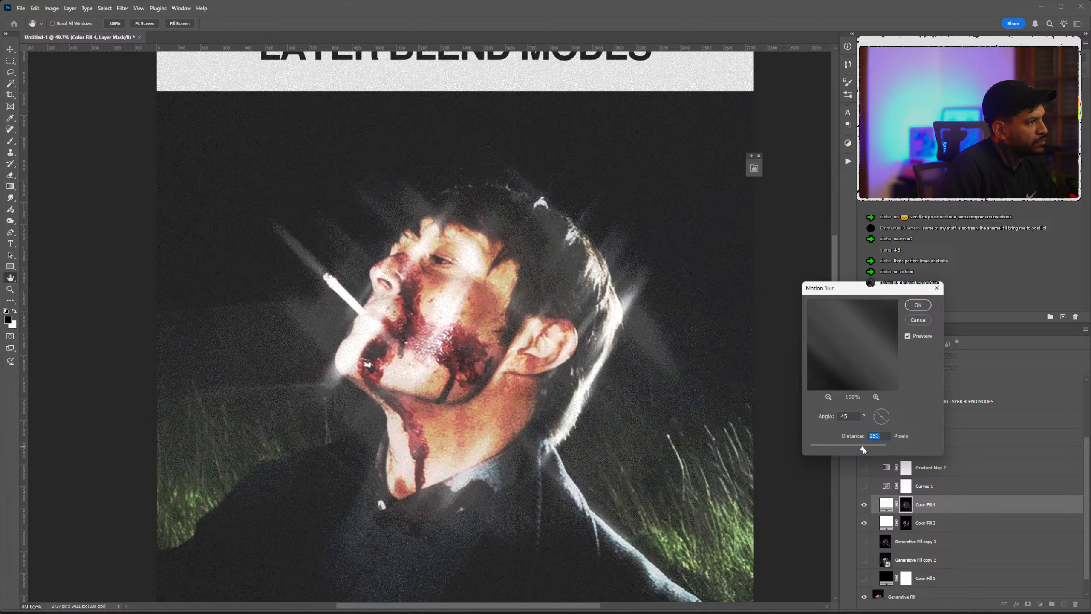
click(867, 446)
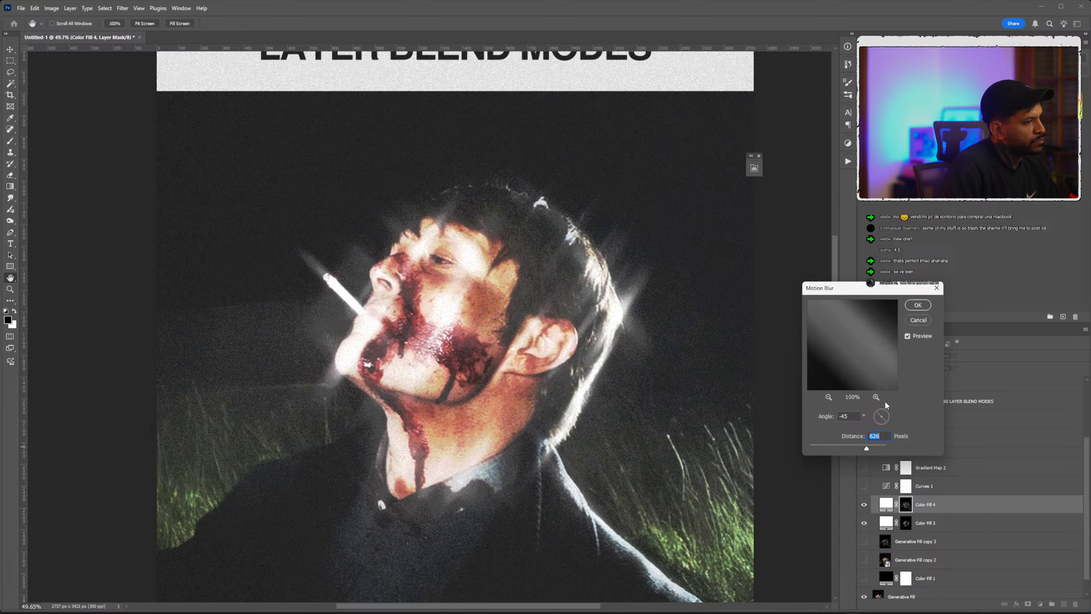
click(918, 305)
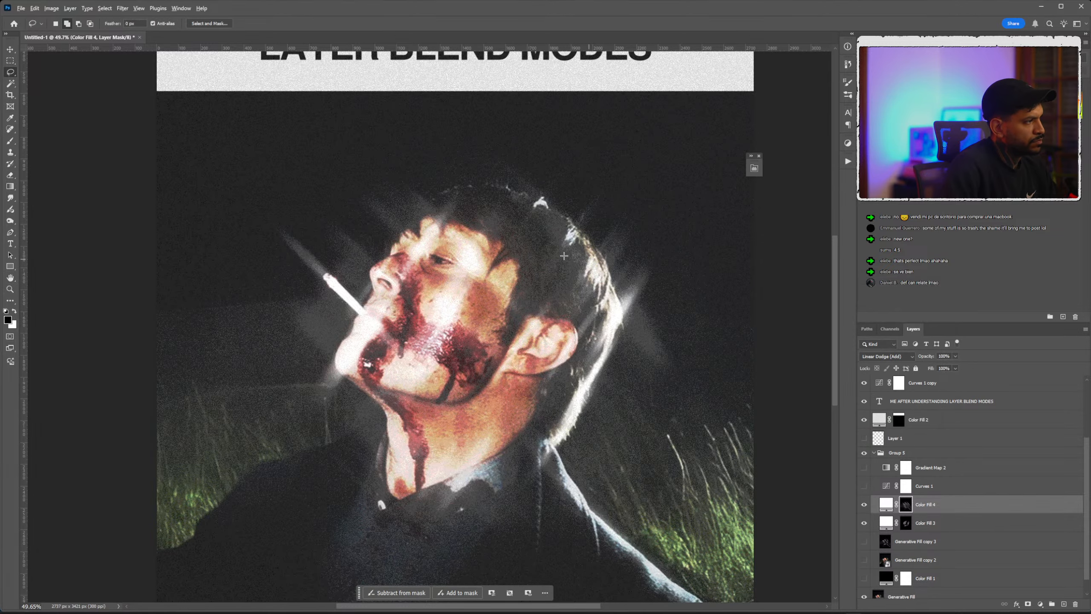
Apply a Gaussian Blur with a 5.4-pixel radius to the Color Fill 3 mask.
scroll(525, 260, down, 2)
click(913, 519)
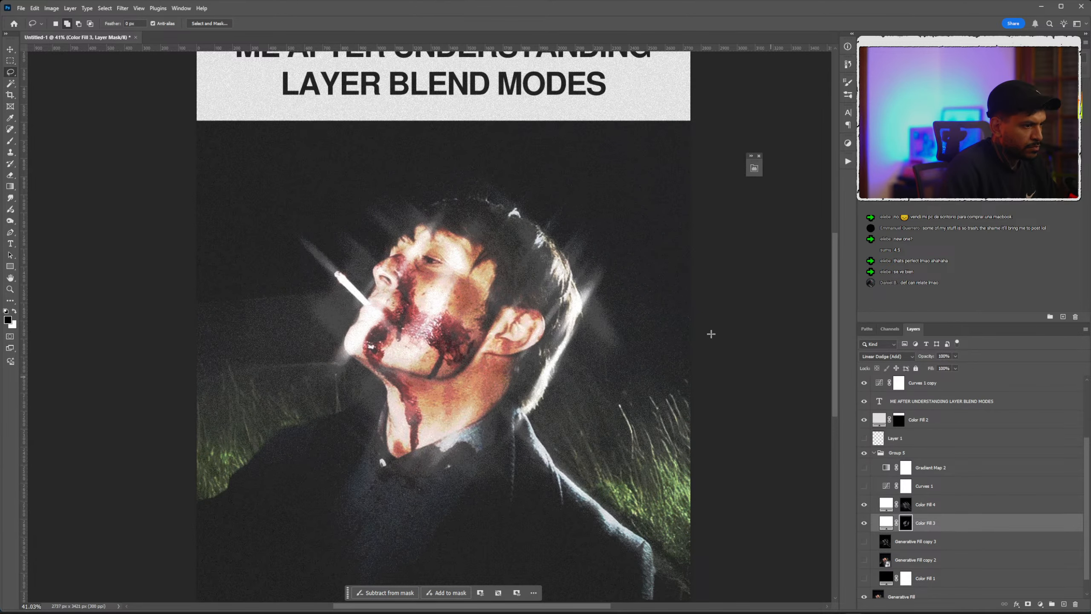
click(122, 7)
mouse_move(146, 141)
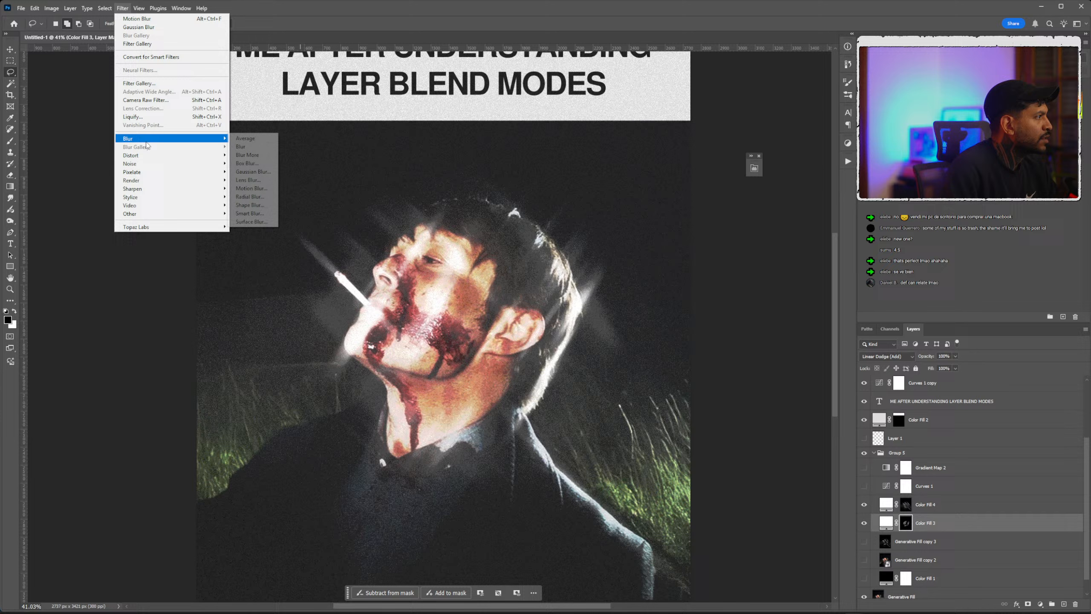
click(253, 172)
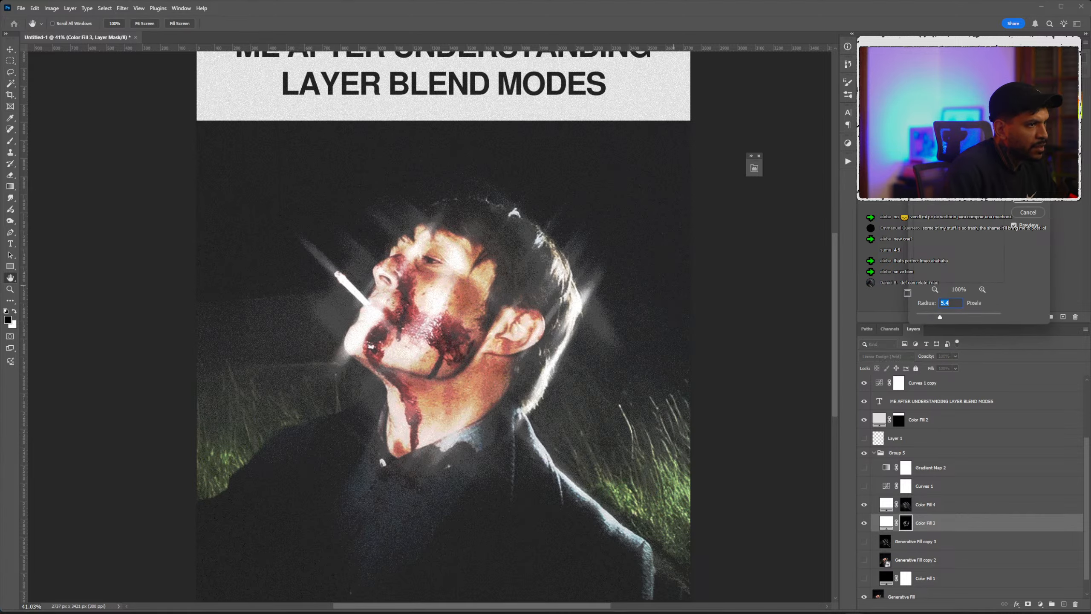
drag(963, 184, 670, 301)
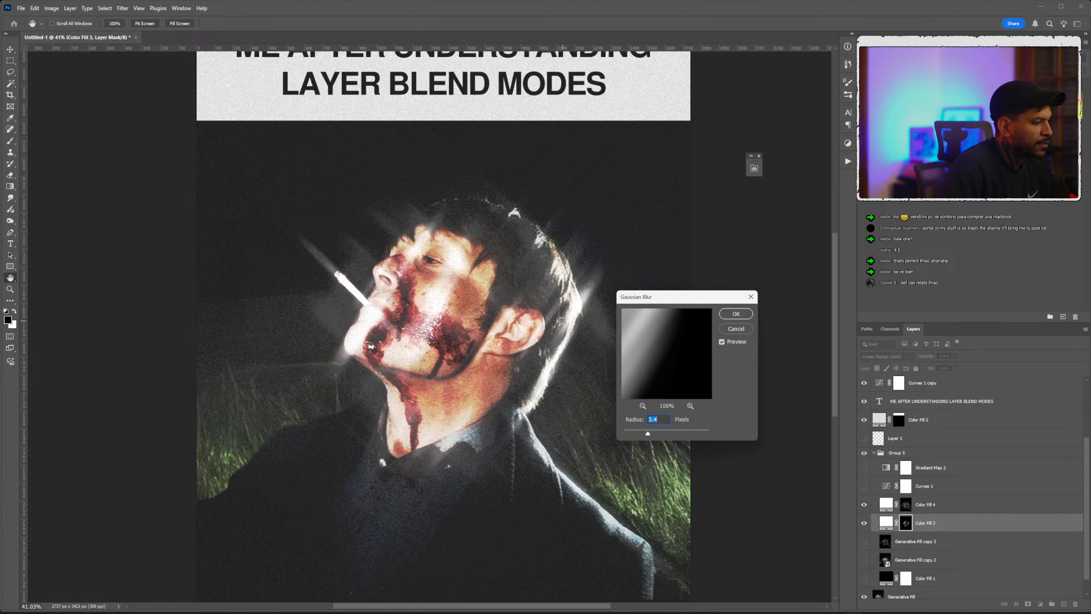
click(728, 316)
click(122, 8)
mouse_move(144, 140)
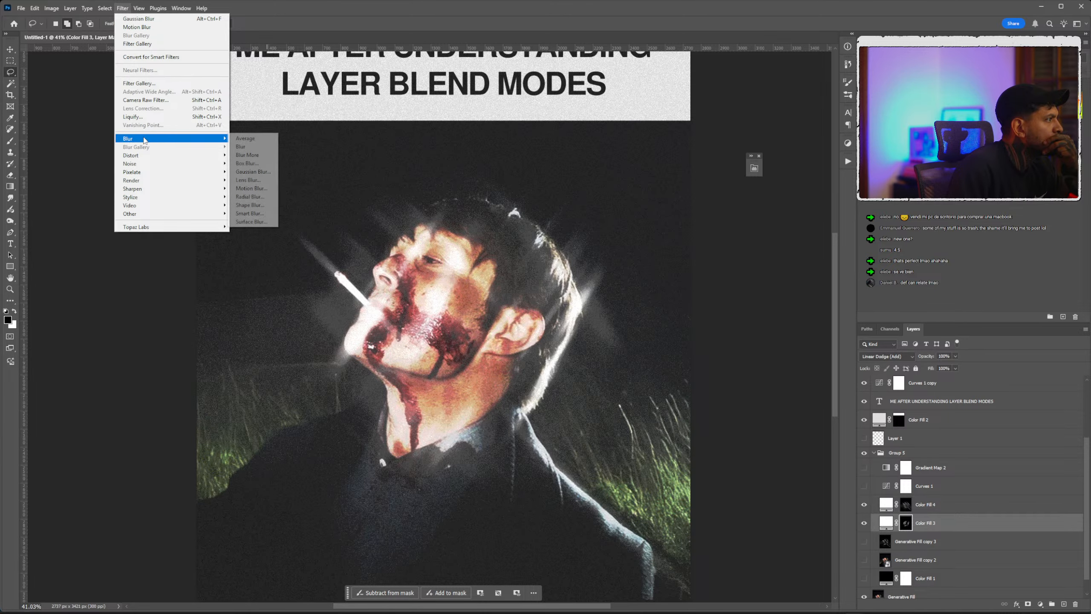
click(249, 197)
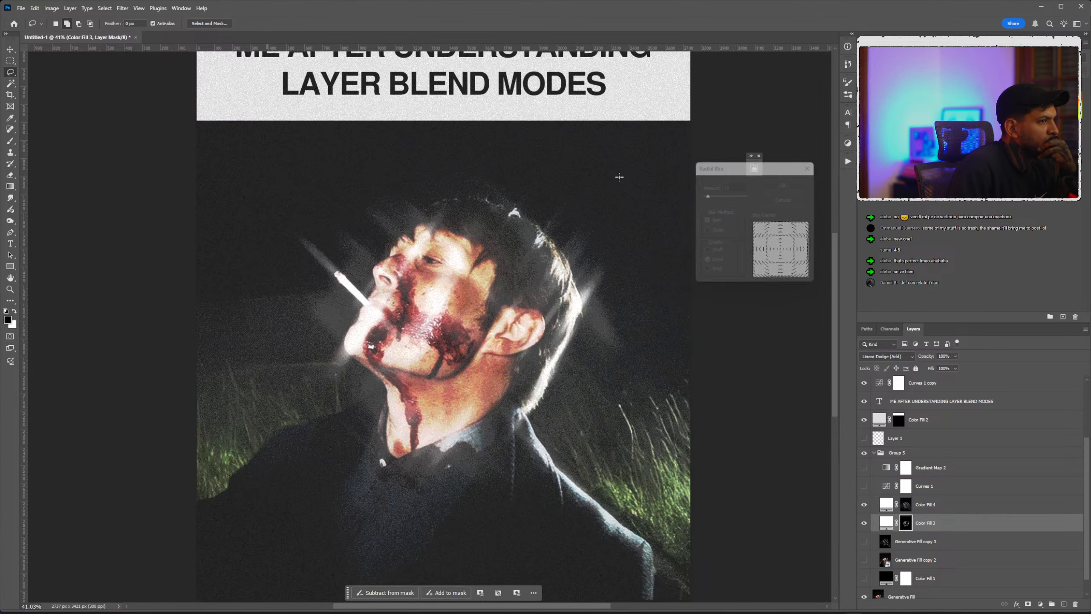
key(Escape)
Apply a 243-pixel Motion Blur at 61° to the Color Fill 3 mask and compare the streaks with each white fill hidden and shown.
click(123, 8)
mouse_move(164, 139)
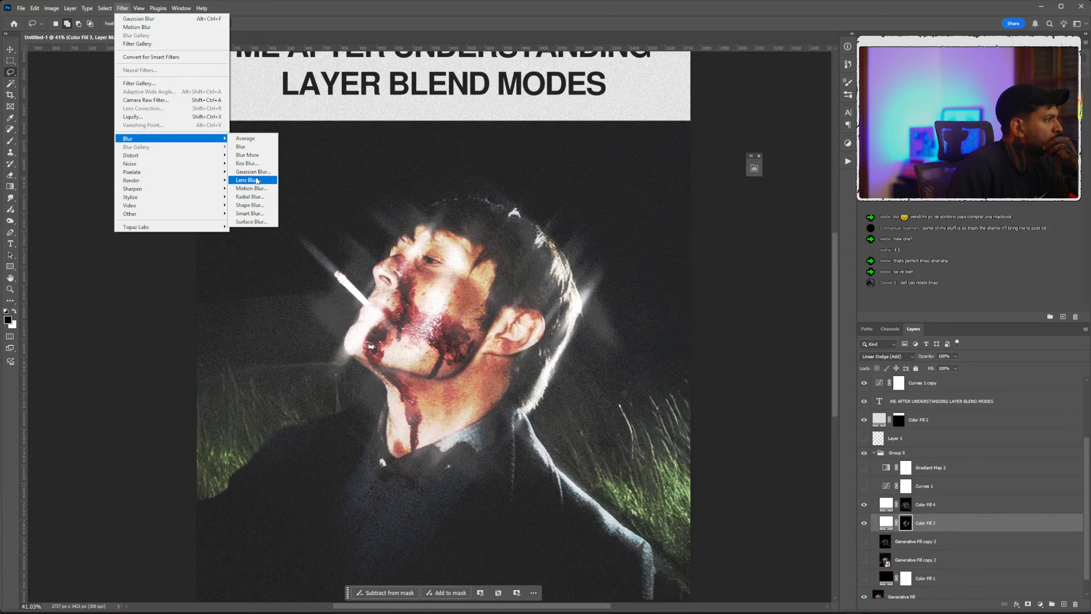
click(251, 188)
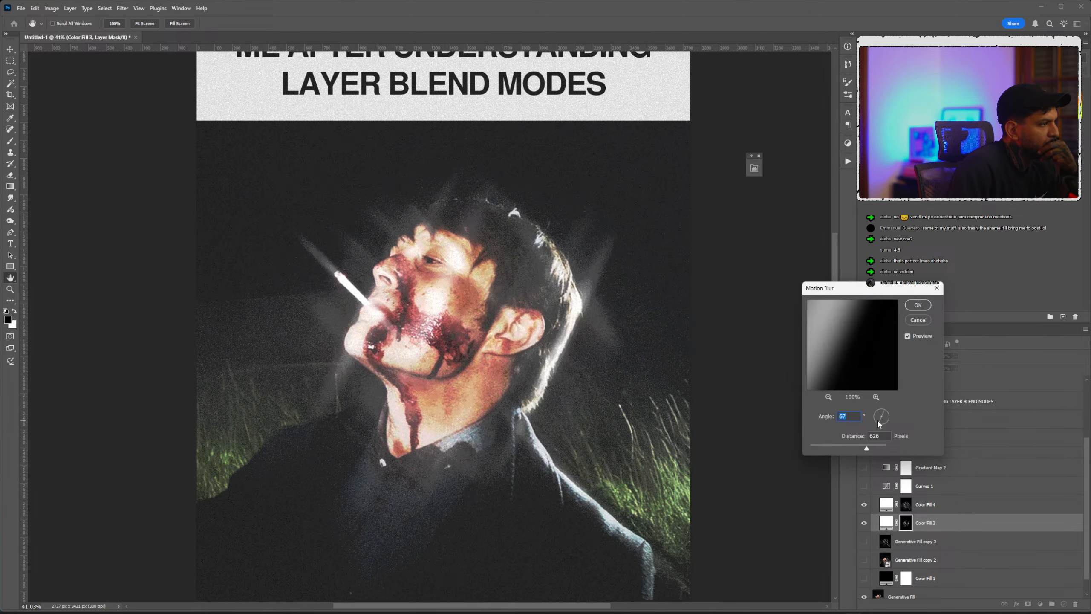
text(57)
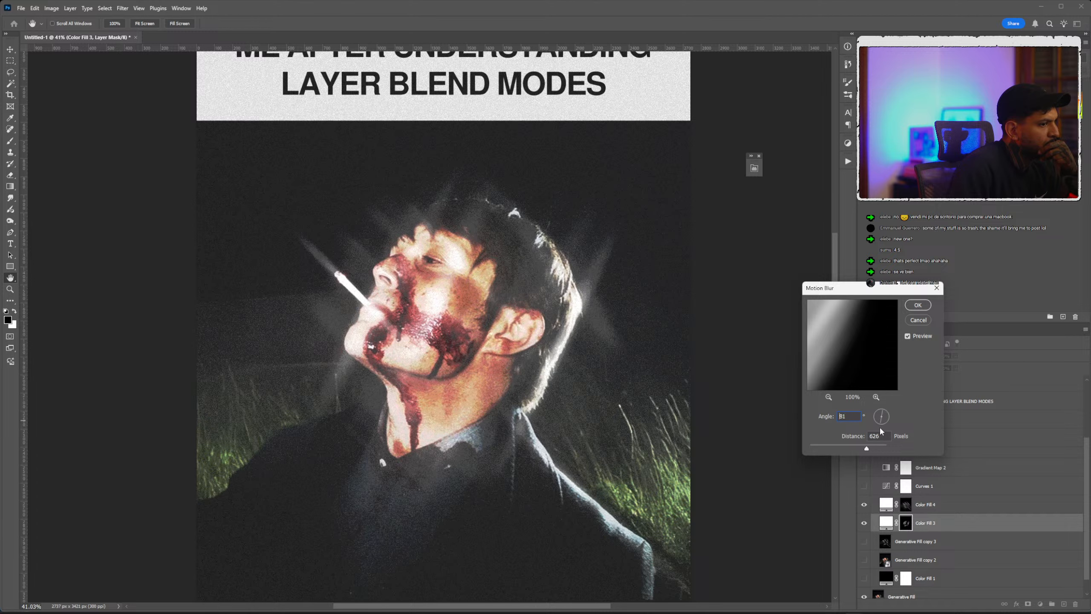
drag(879, 426, 880, 430)
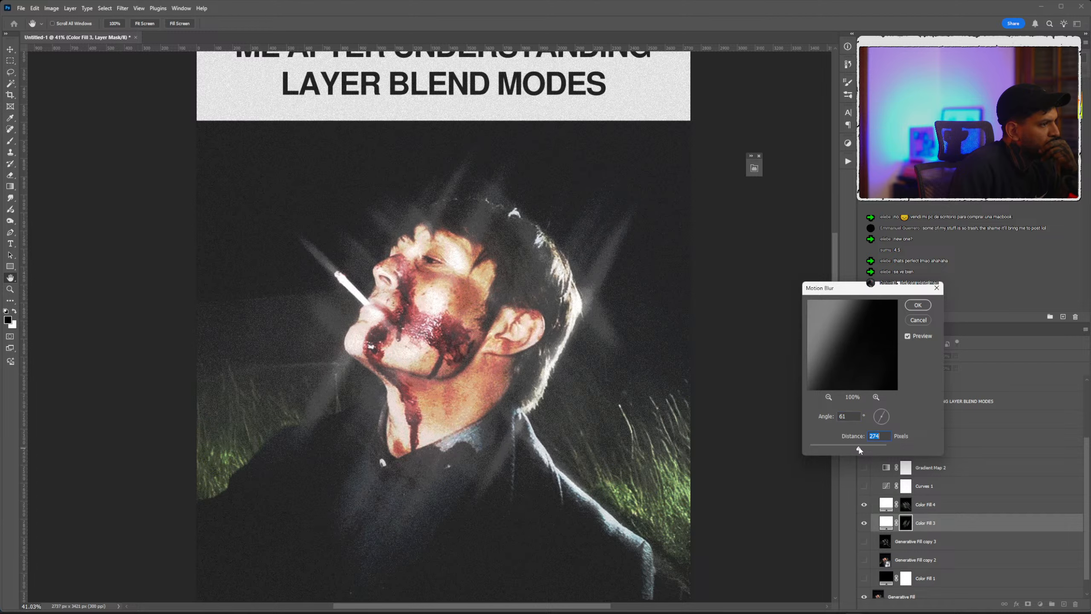
drag(858, 449, 859, 449)
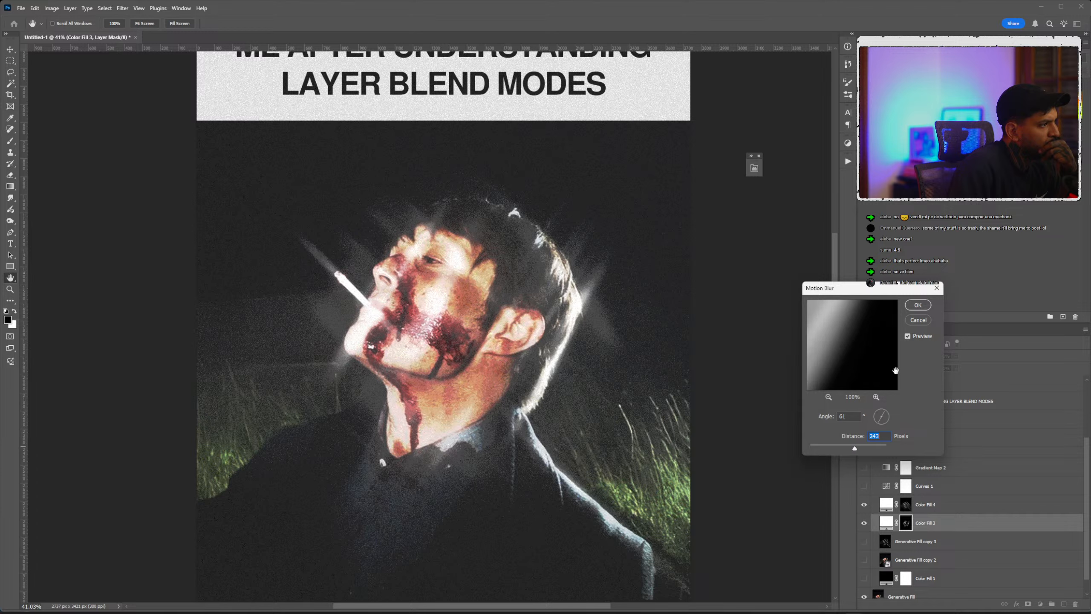
click(918, 305)
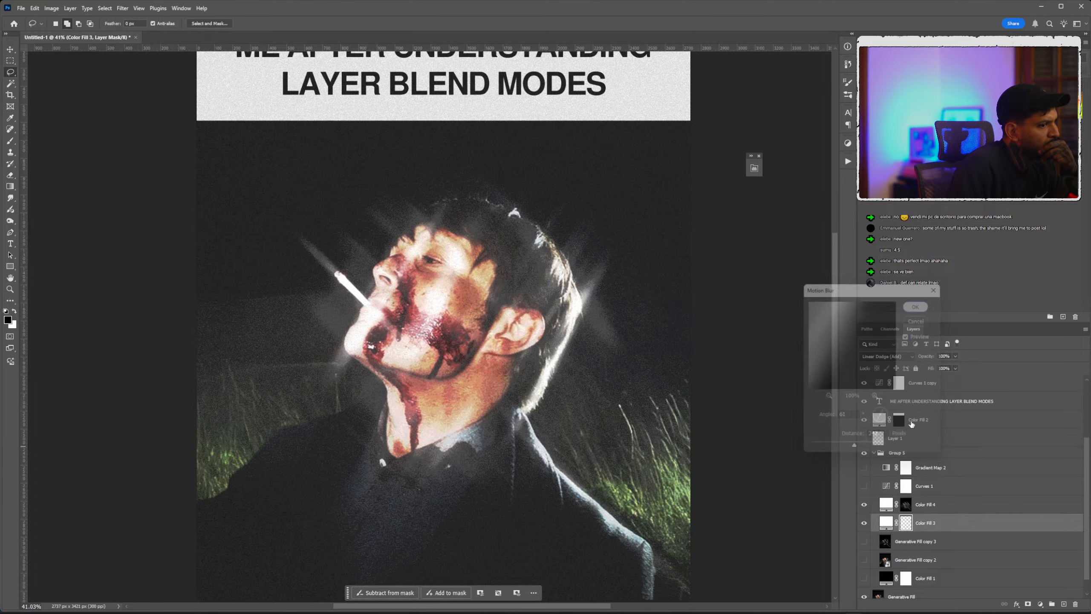
click(864, 505)
click(864, 506)
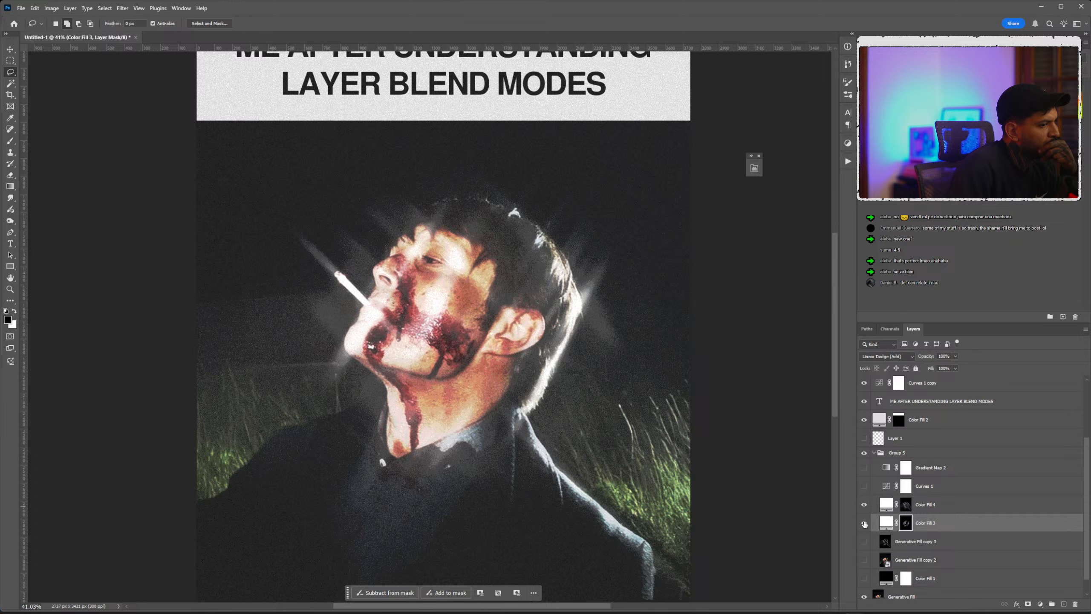
click(864, 523)
click(864, 523)
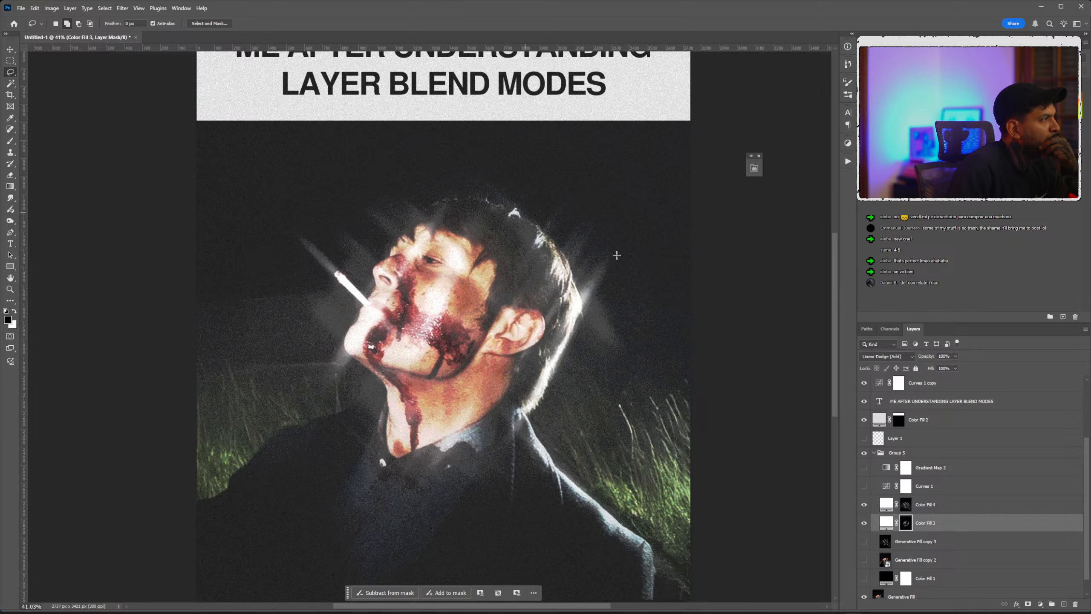
Brighten the Color Fill 4 mask with a Curves adjustment, raising a point to input 146, output 183.
click(906, 505)
click(51, 9)
mouse_move(65, 30)
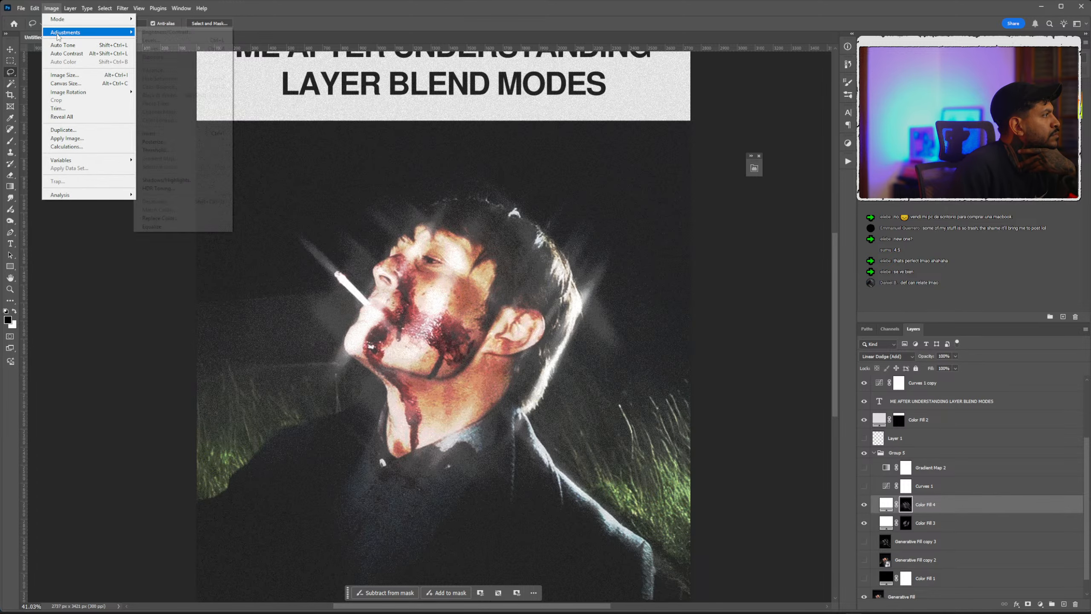
click(164, 51)
mouse_move(909, 326)
mouse_down()
mouse_move(881, 285)
mouse_move(896, 301)
mouse_move(870, 334)
mouse_move(902, 309)
mouse_up()
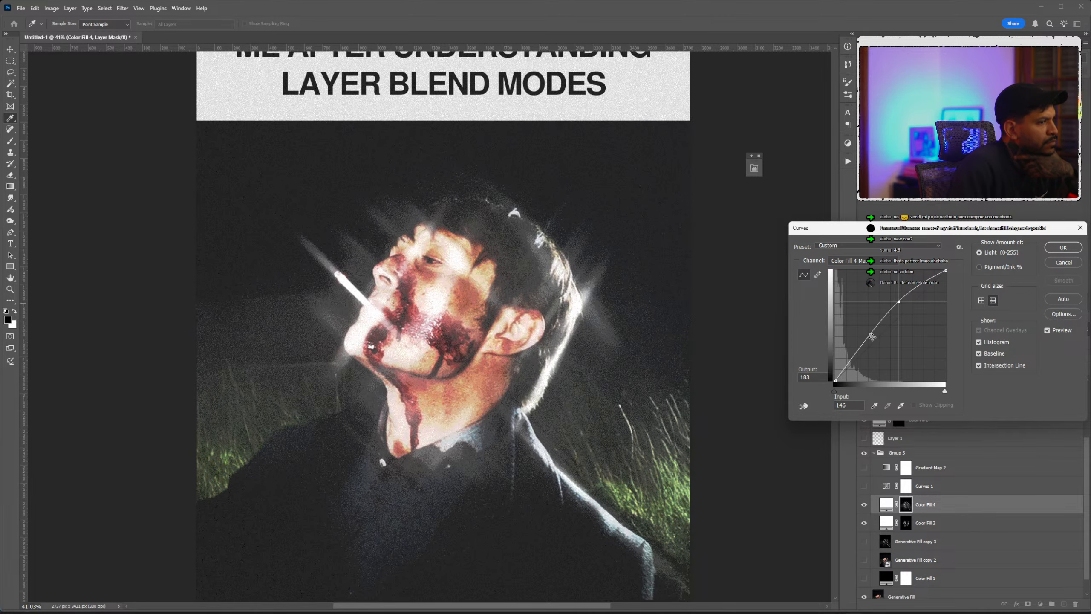
click(1063, 247)
key(l)
Show the Gradient Map 2 layer in Group 5 to tint the glow, with Curves 1 hidden.
click(864, 485)
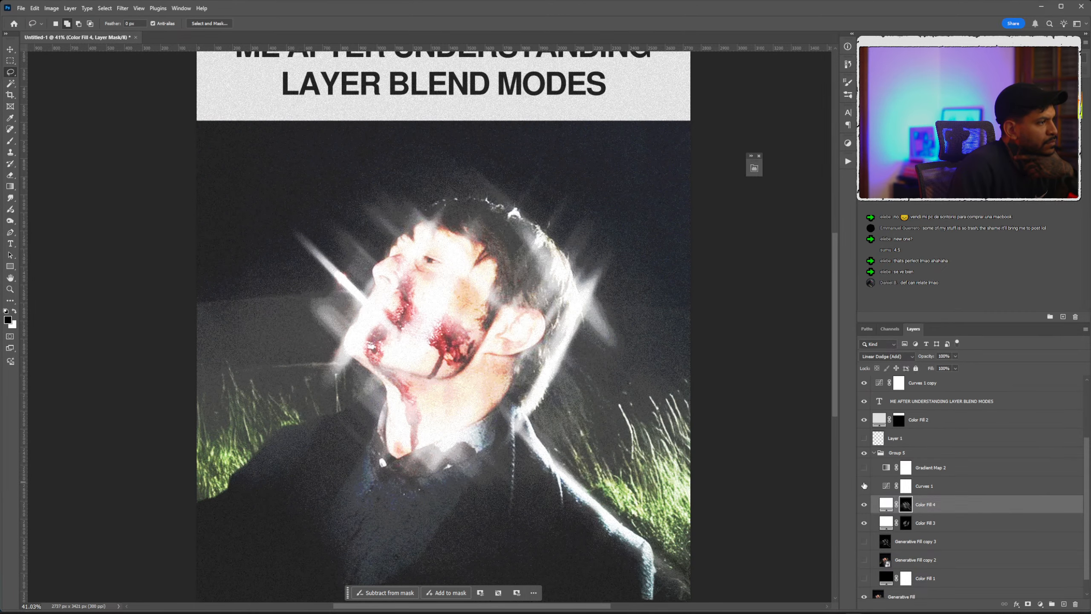
click(865, 467)
click(865, 485)
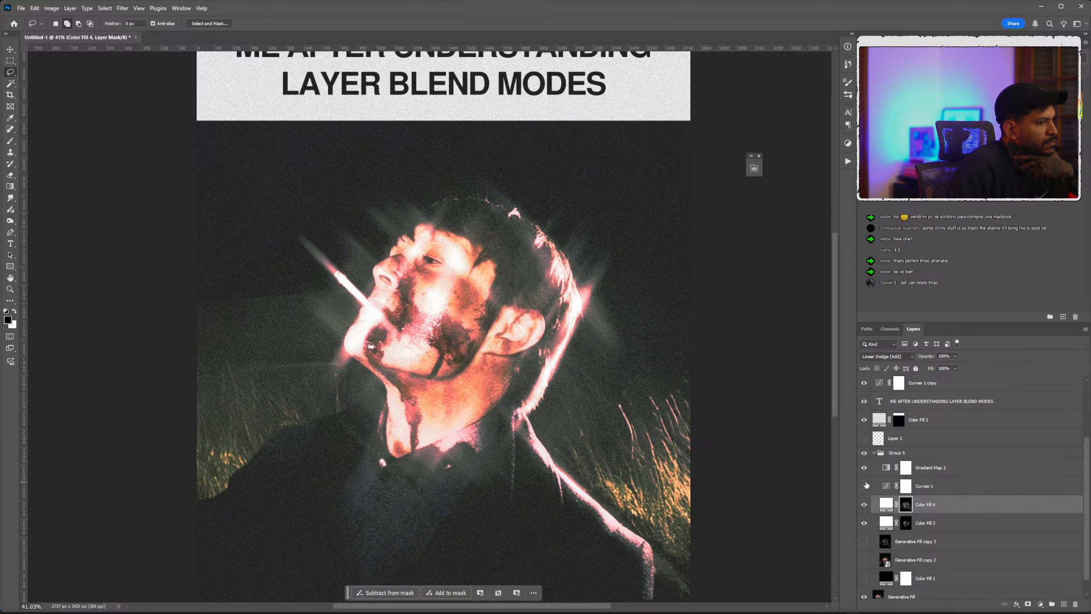
scroll(462, 274, down, 10)
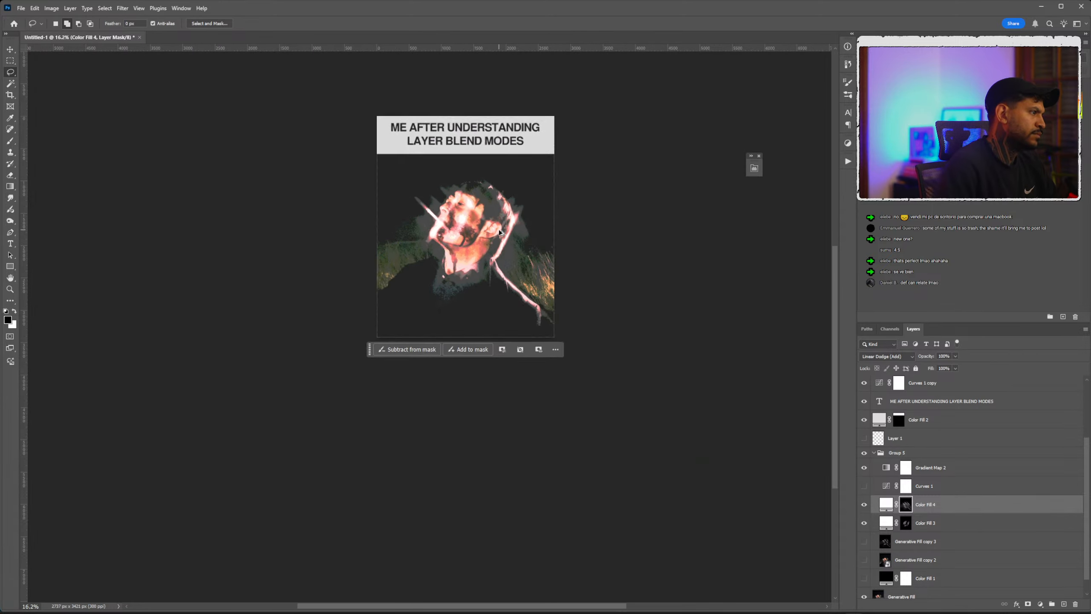
scroll(460, 274, up, 7)
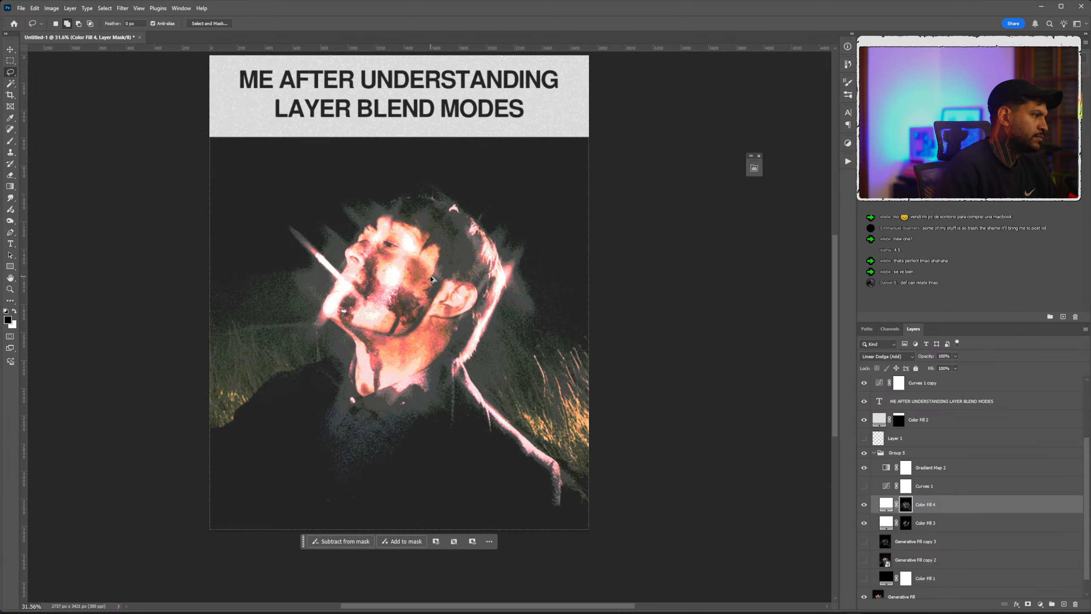
Show the Curves 1 layer and reshape its curve by raising the midtone point and adding a slightly lowered shadow point.
double_click(886, 485)
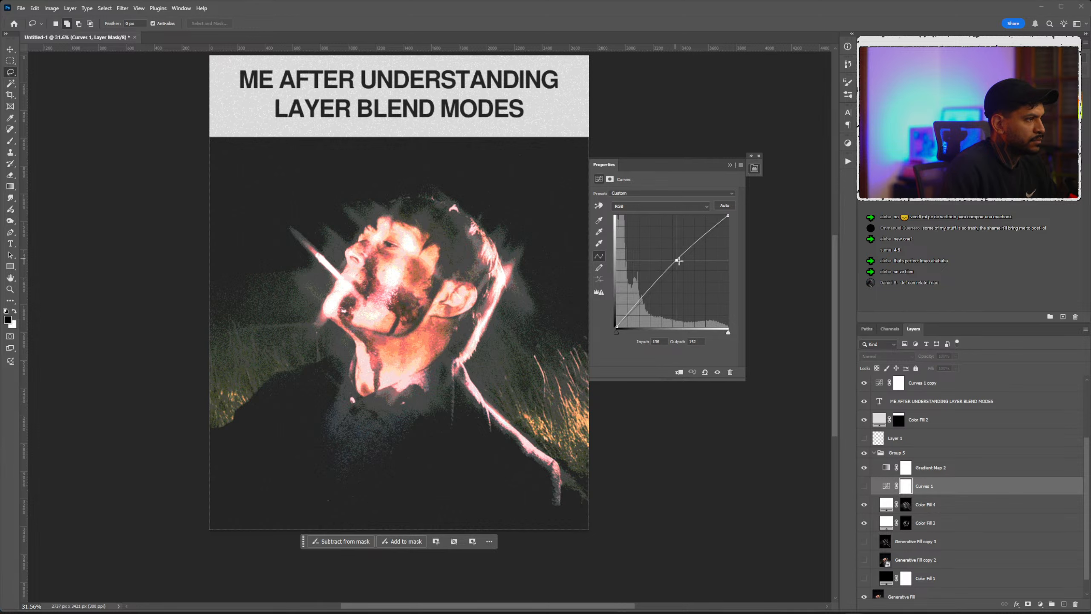
mouse_move(678, 261)
mouse_down()
mouse_move(674, 228)
mouse_move(695, 284)
mouse_move(685, 253)
mouse_up()
click(731, 174)
click(864, 486)
double_click(886, 486)
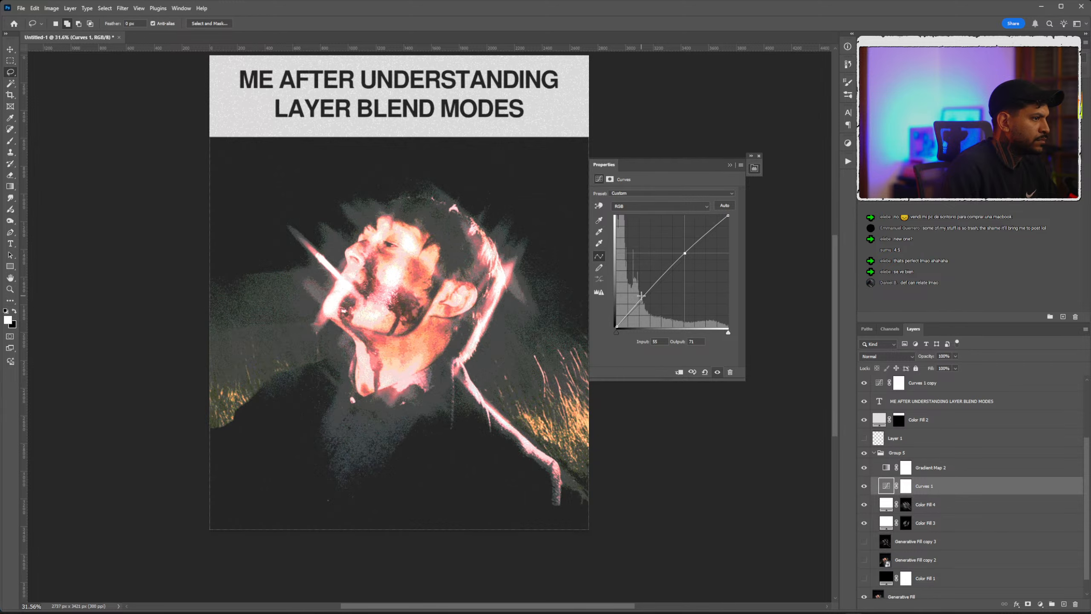
drag(645, 297, 646, 299)
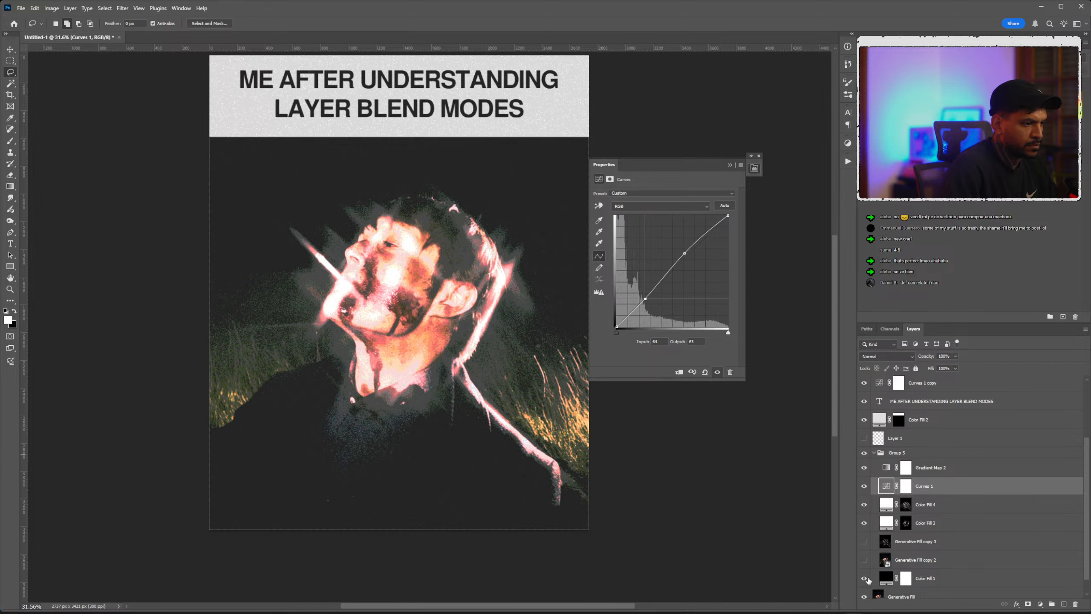
Show the black Color Fill 1 layer in Group 5 and set the group's blend mode to Linear Dodge (Add).
click(929, 575)
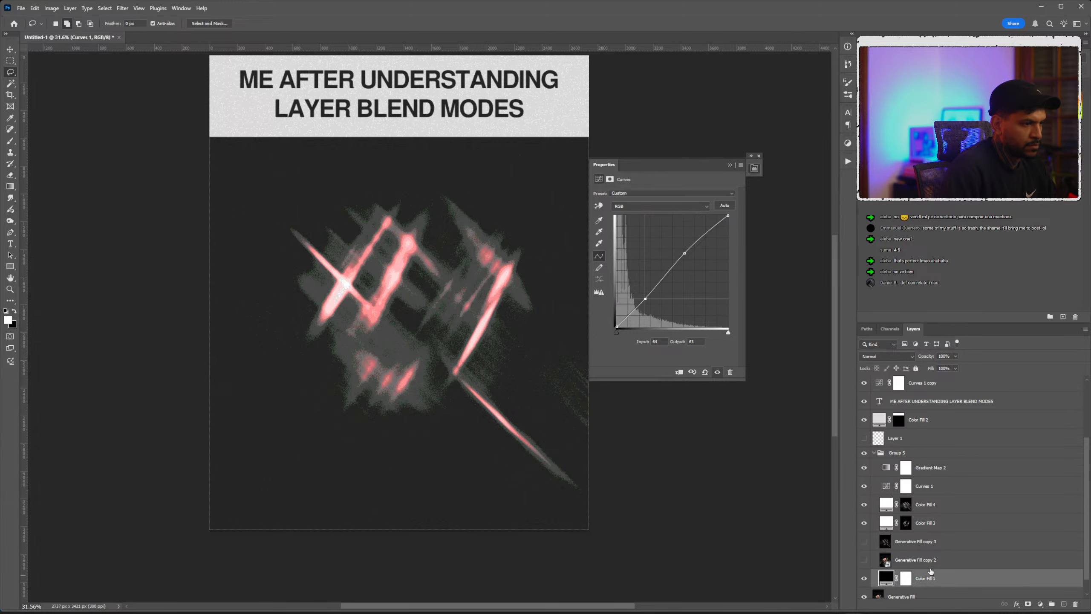
click(902, 457)
click(879, 356)
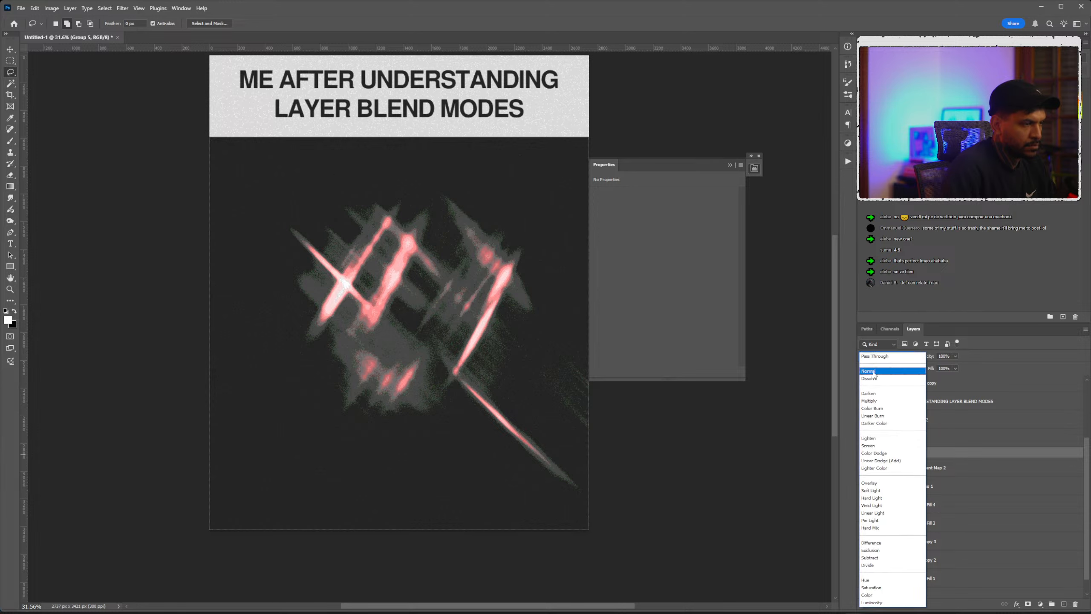
click(897, 461)
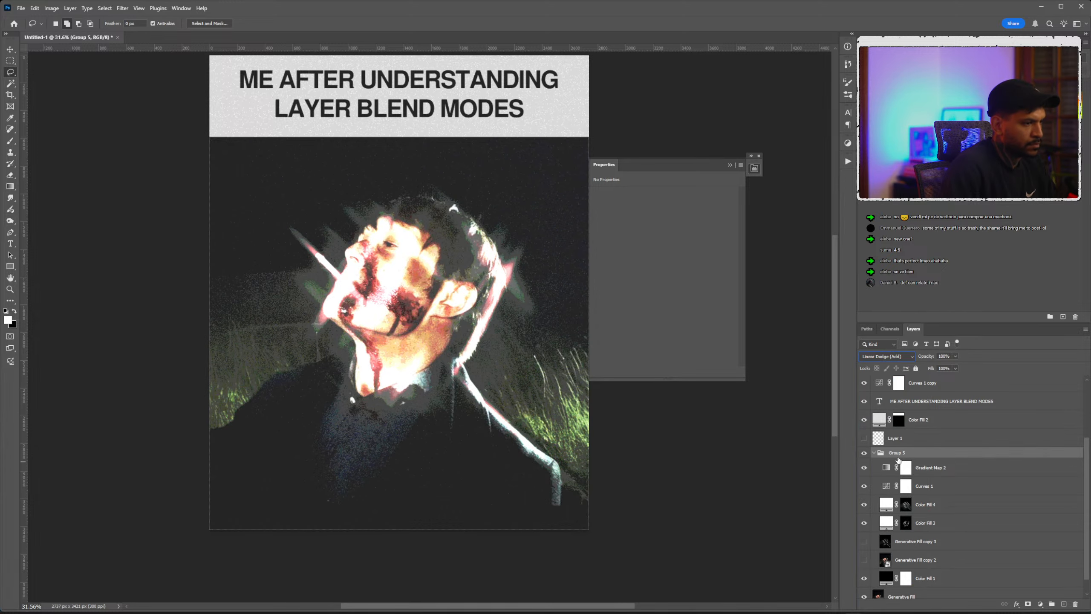
Check the blend modes of the Color Fill 3 and Color Fill 4 layers, keeping Linear Dodge (Add).
click(935, 524)
click(885, 356)
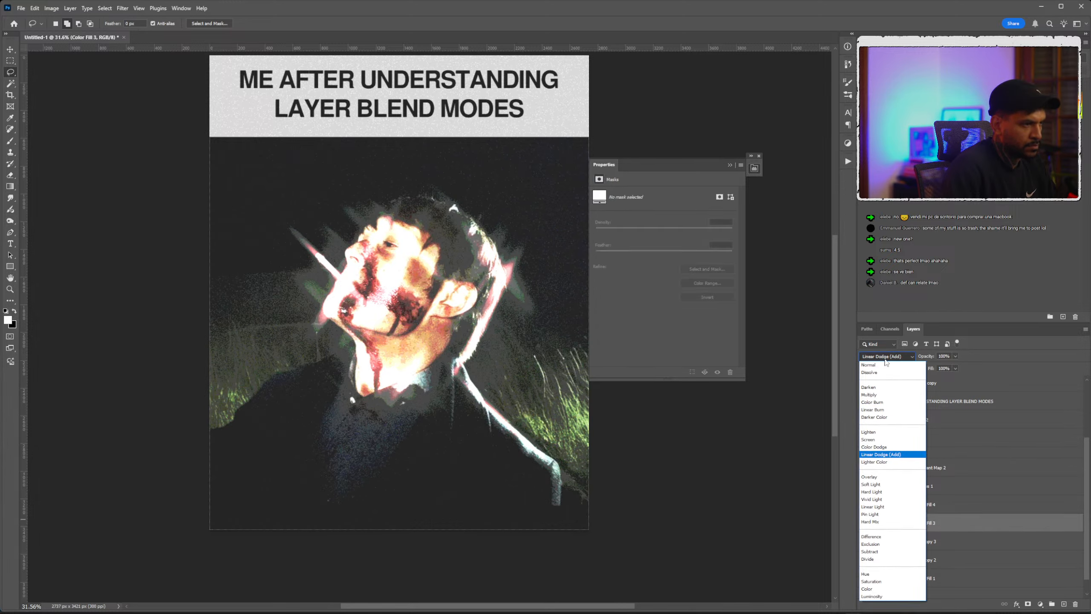
key(Escape)
click(926, 504)
click(885, 356)
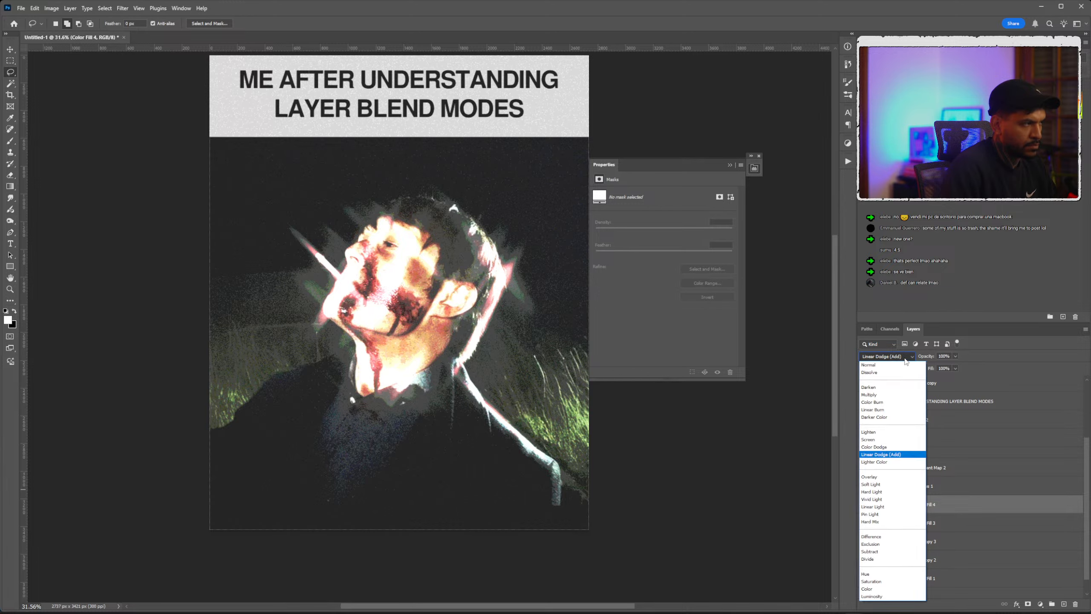
click(901, 455)
Exaggerate the Curves 1 curve by moving its midtone point to input 65, output 196 and its shadow point to input 4, output 163.
click(885, 488)
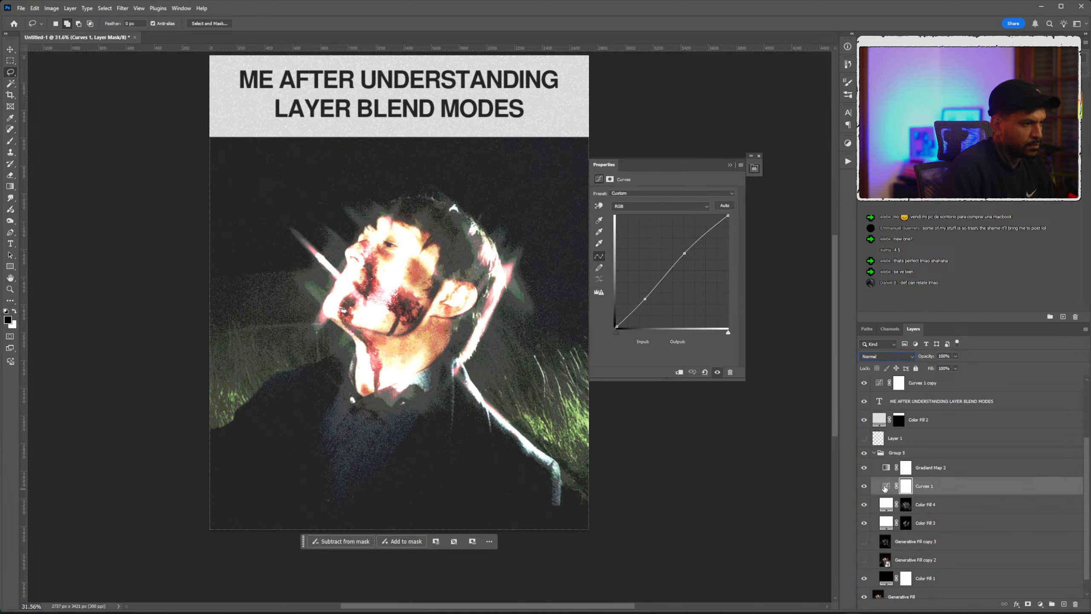
mouse_move(692, 259)
mouse_down()
mouse_move(703, 282)
mouse_move(685, 253)
mouse_up()
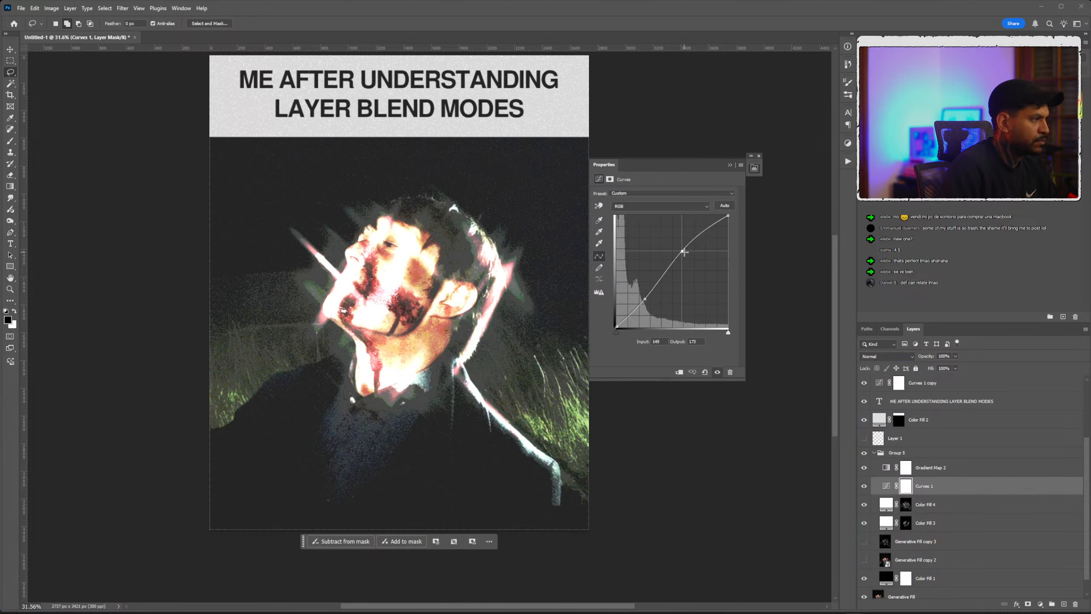
mouse_move(643, 298)
mouse_down()
mouse_move(657, 312)
mouse_move(625, 258)
mouse_move(630, 295)
mouse_move(645, 223)
mouse_move(627, 286)
mouse_up()
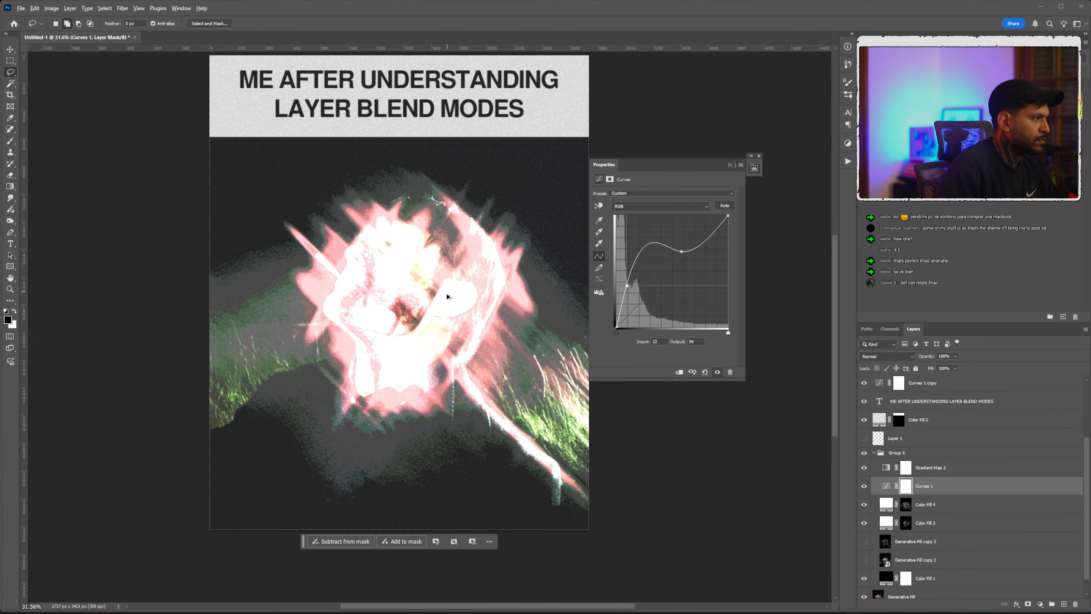
scroll(419, 297, down, 1)
scroll(487, 294, up, 2)
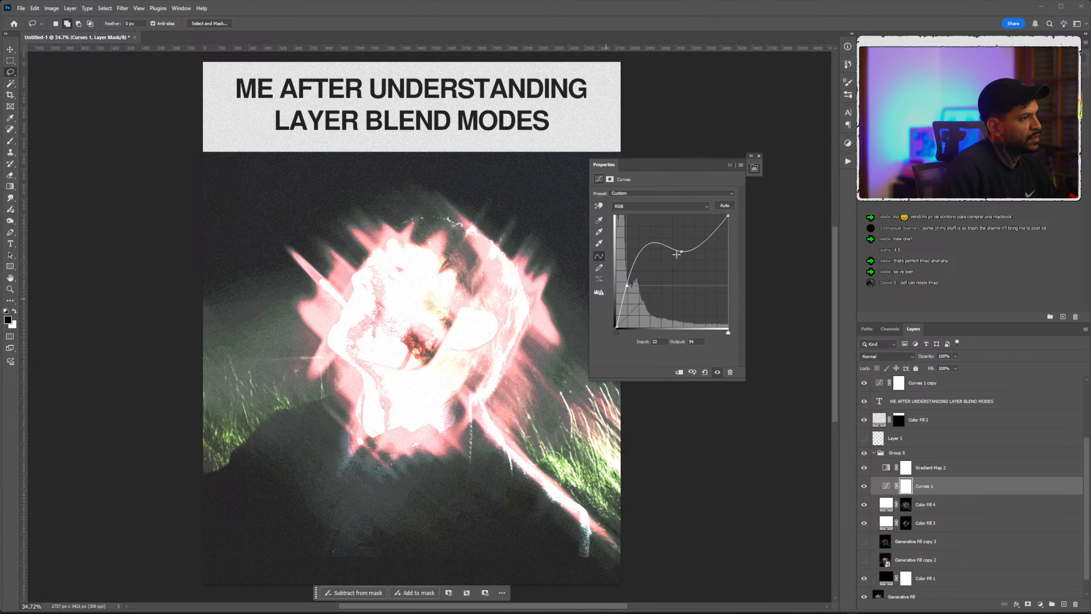
drag(671, 240, 645, 241)
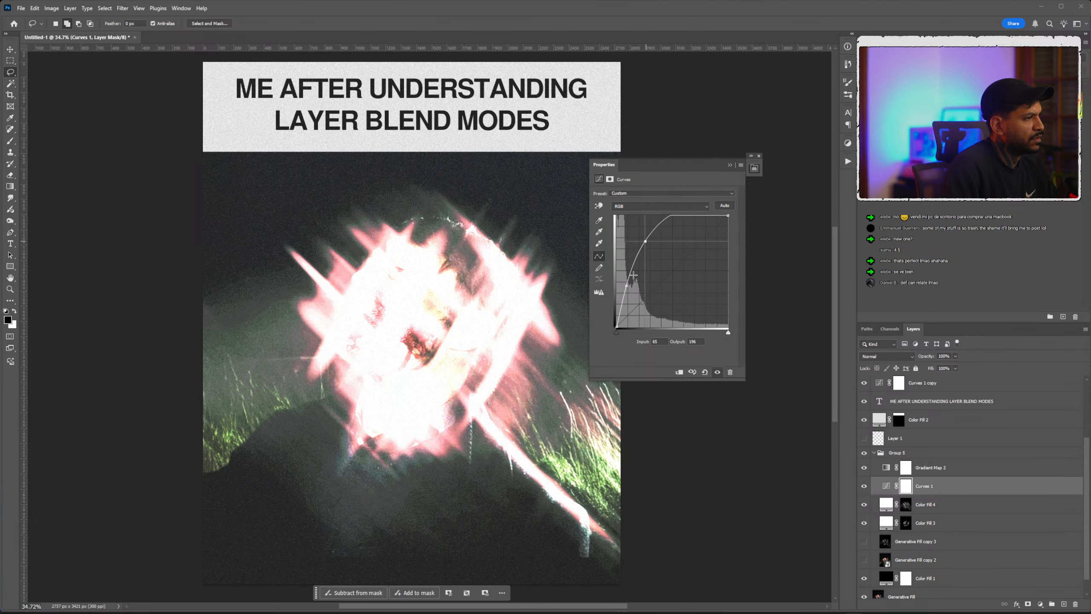
drag(626, 285, 619, 256)
scroll(441, 282, down, 2)
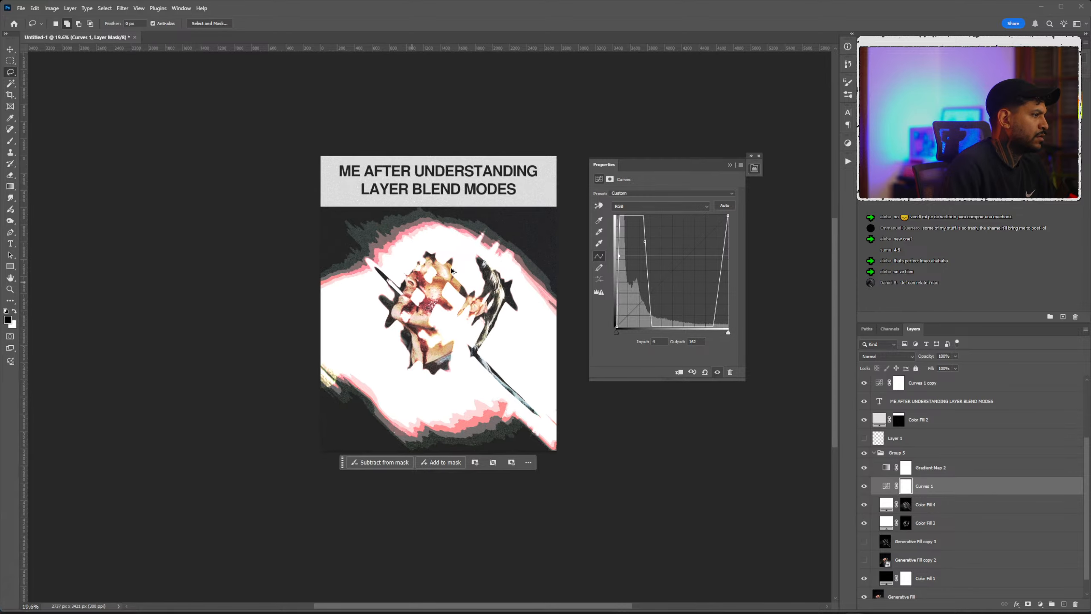
drag(619, 255, 619, 255)
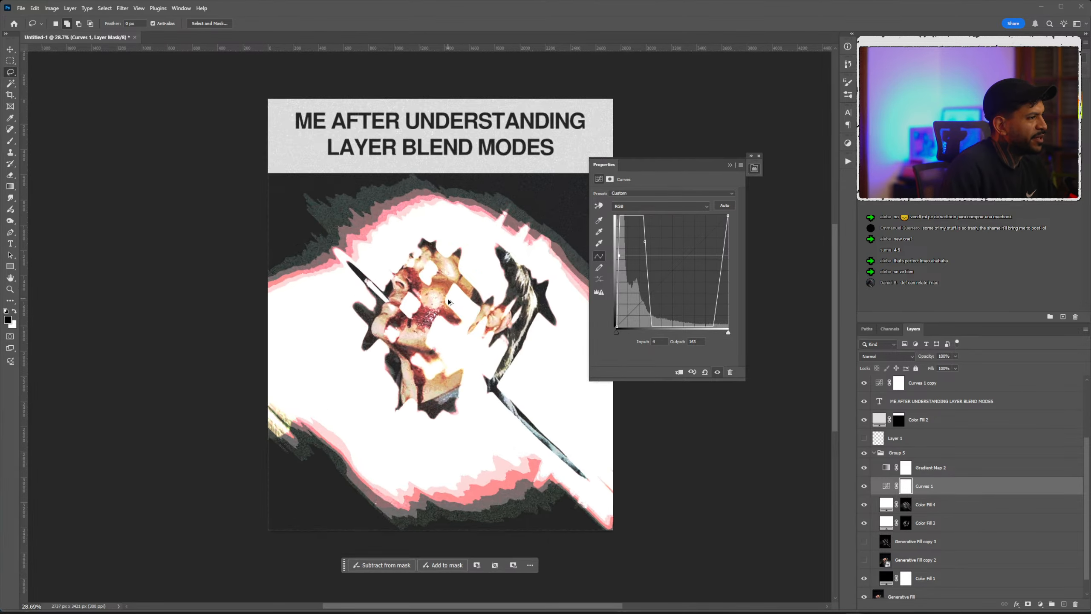
Lower the Curves 1 midtone point slightly and raise its shadow point to input 4, output 180.
scroll(419, 280, up, 2)
scroll(419, 280, down, 1)
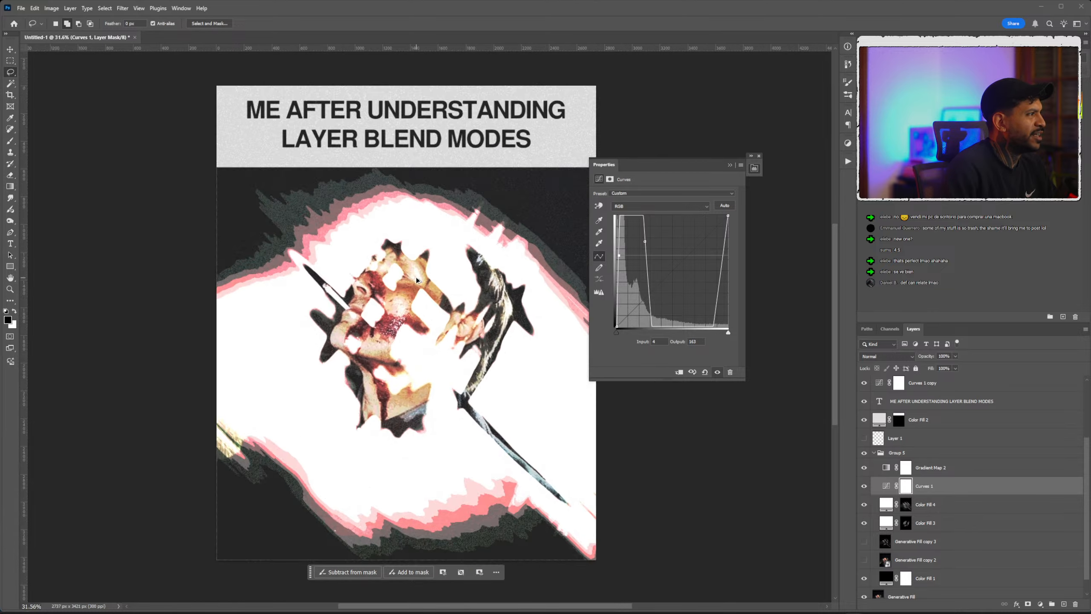
drag(648, 237, 619, 249)
click(619, 255)
scroll(378, 271, down, 2)
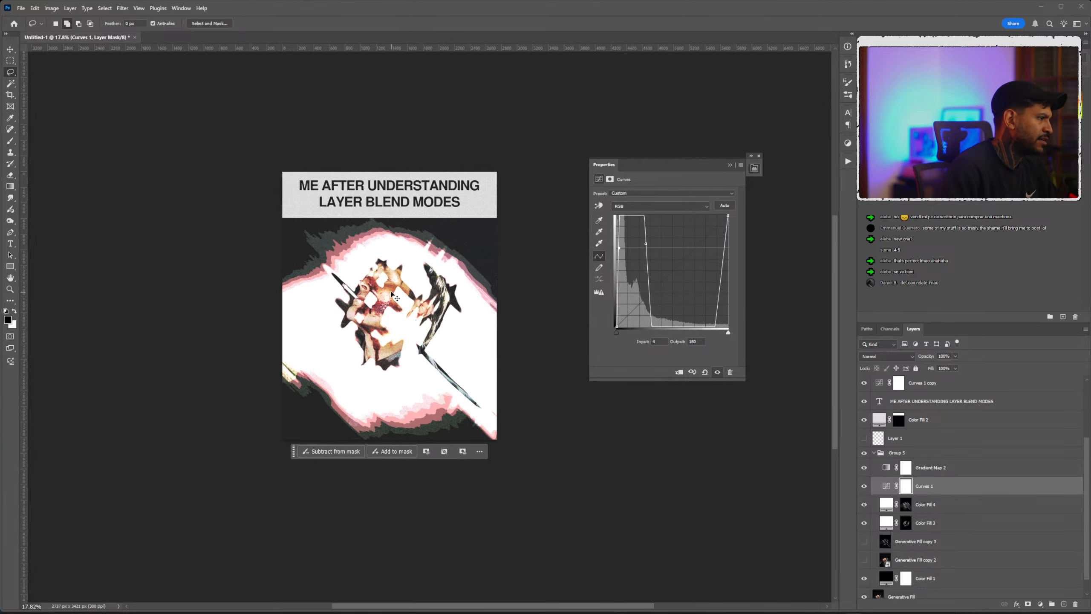
scroll(373, 273, up, 4)
scroll(373, 273, down, 3)
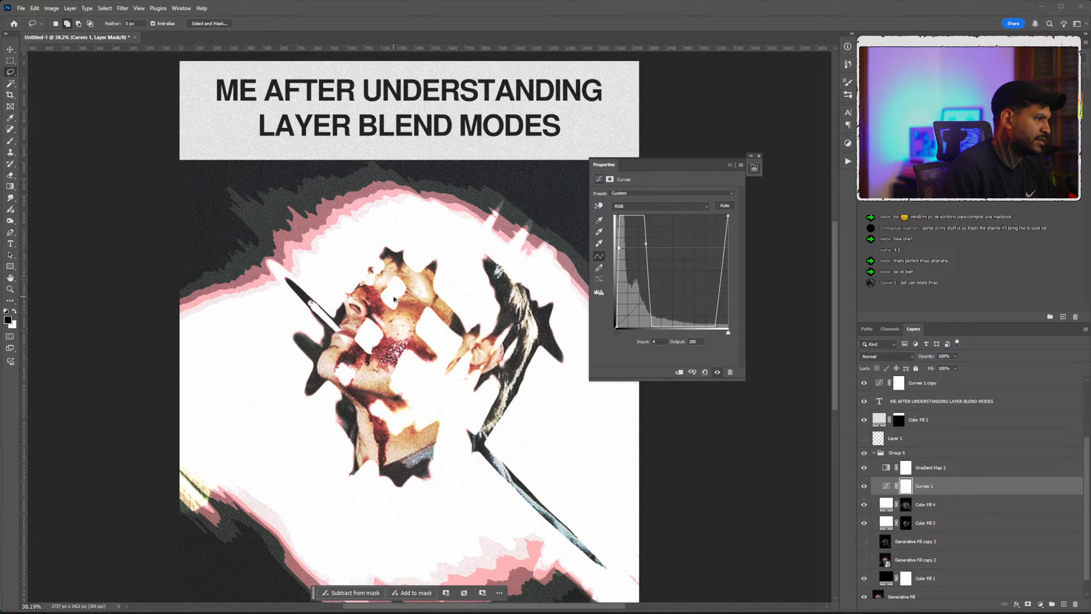
scroll(397, 301, up, 1)
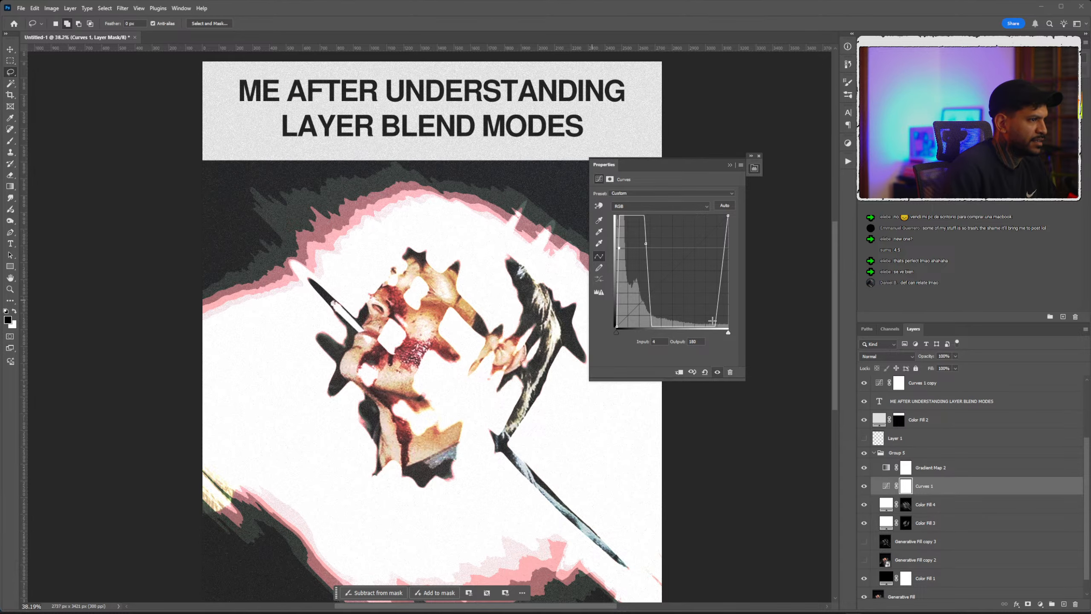
Try adding a point at input 77, output 197 on the Curves 1 curve, and undo it.
drag(712, 321, 655, 243)
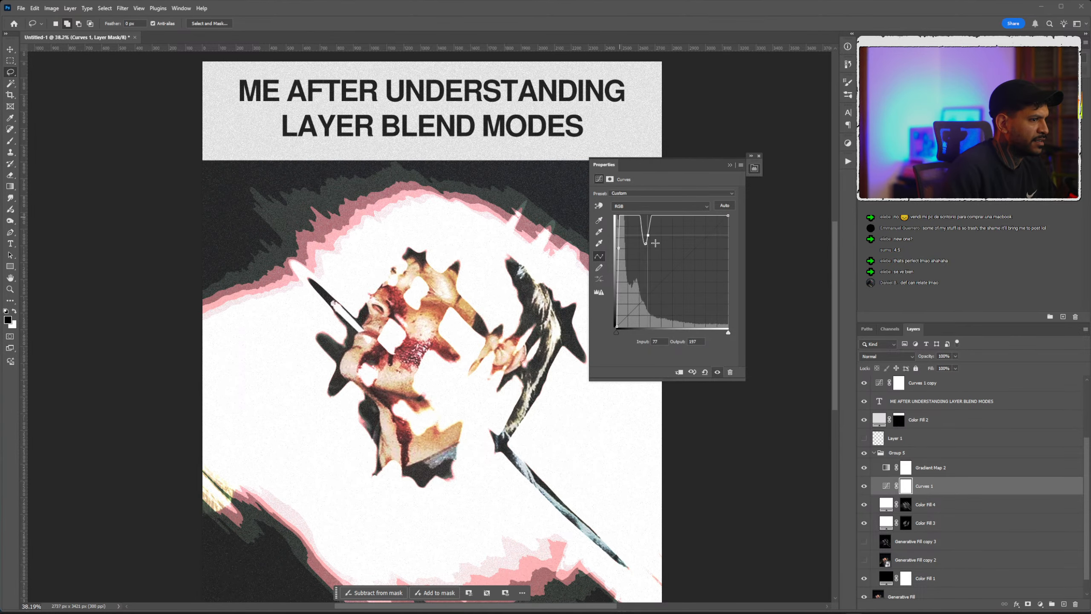
key(ctrl+z)
scroll(872, 430, up, 5)
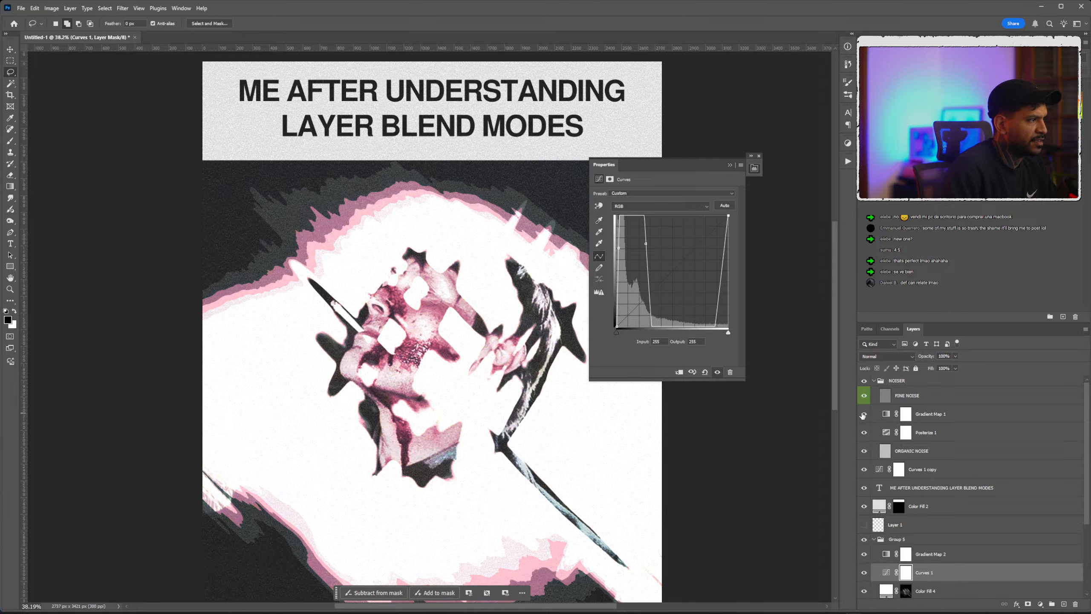
Try several Acid Gradient Maps presets on the Gradient Map 1 layer and apply the green, blue-grey, brown and black one.
click(885, 414)
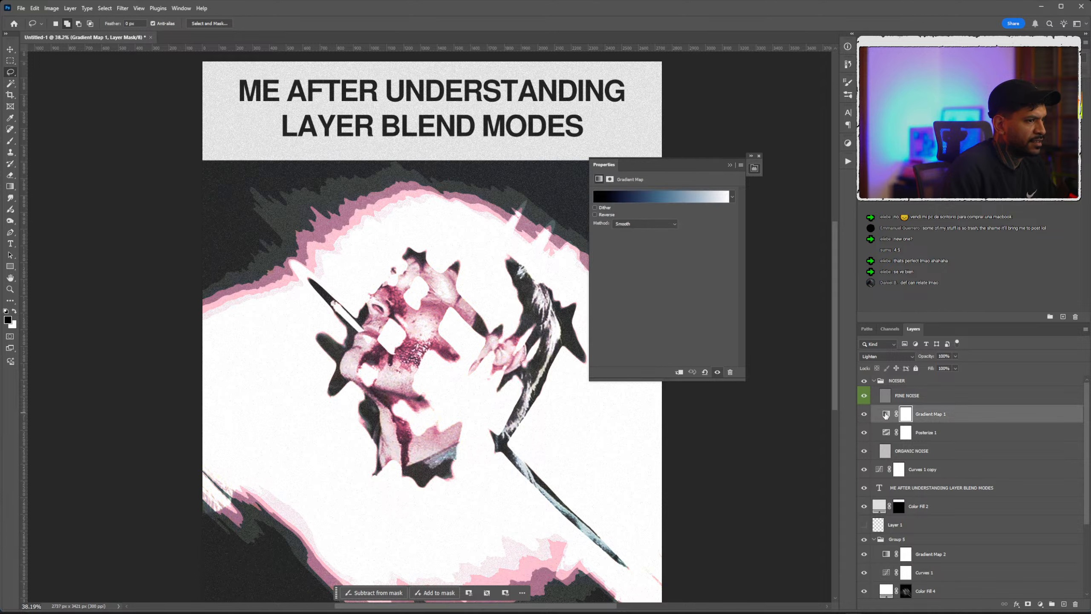
click(638, 197)
click(130, 145)
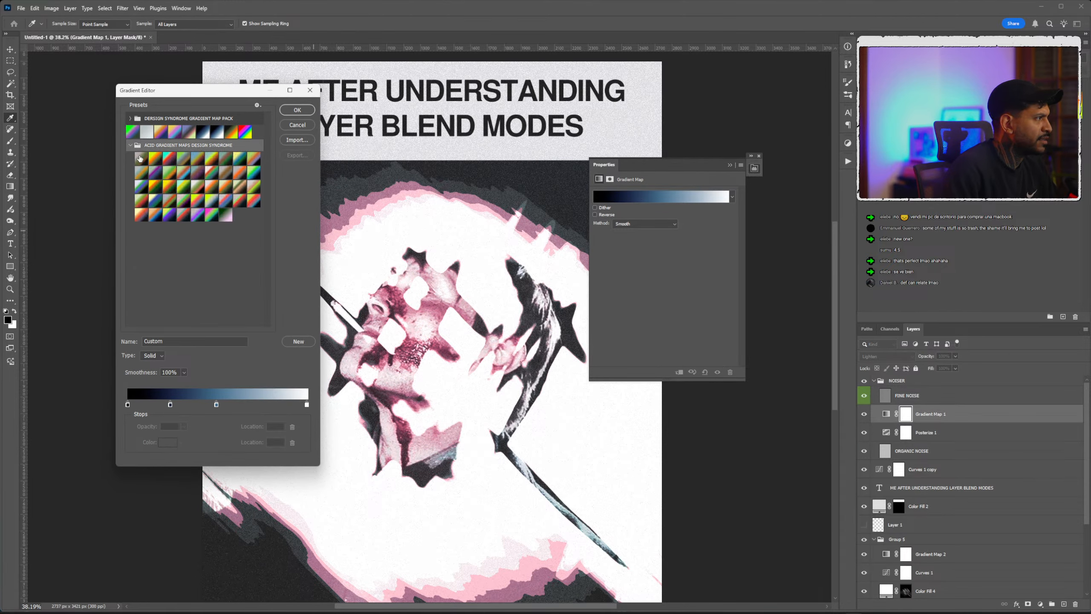
click(156, 159)
click(170, 158)
click(187, 160)
click(200, 160)
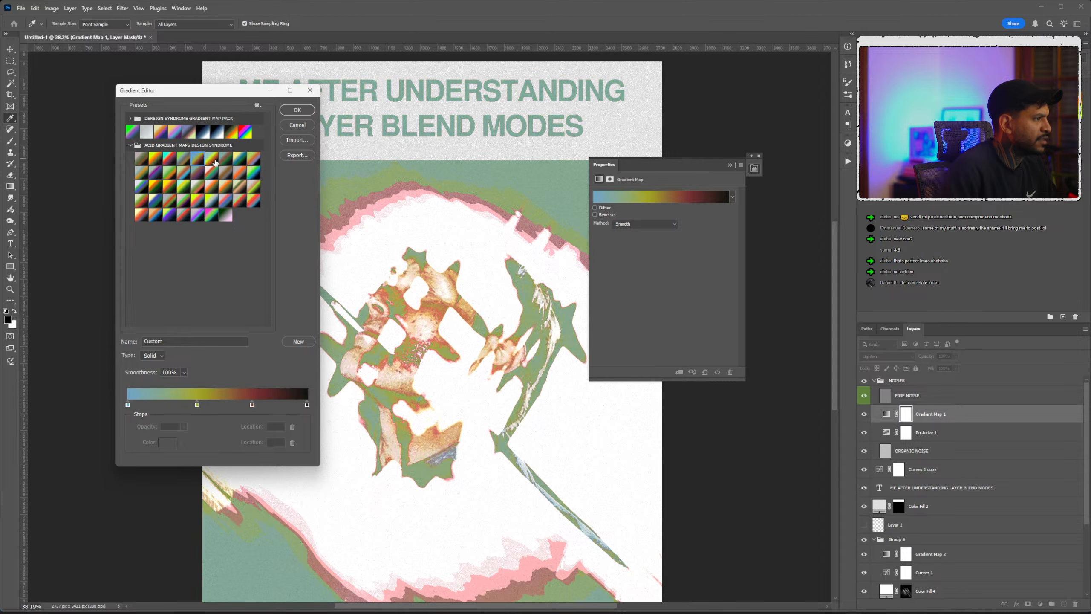
click(220, 162)
click(185, 161)
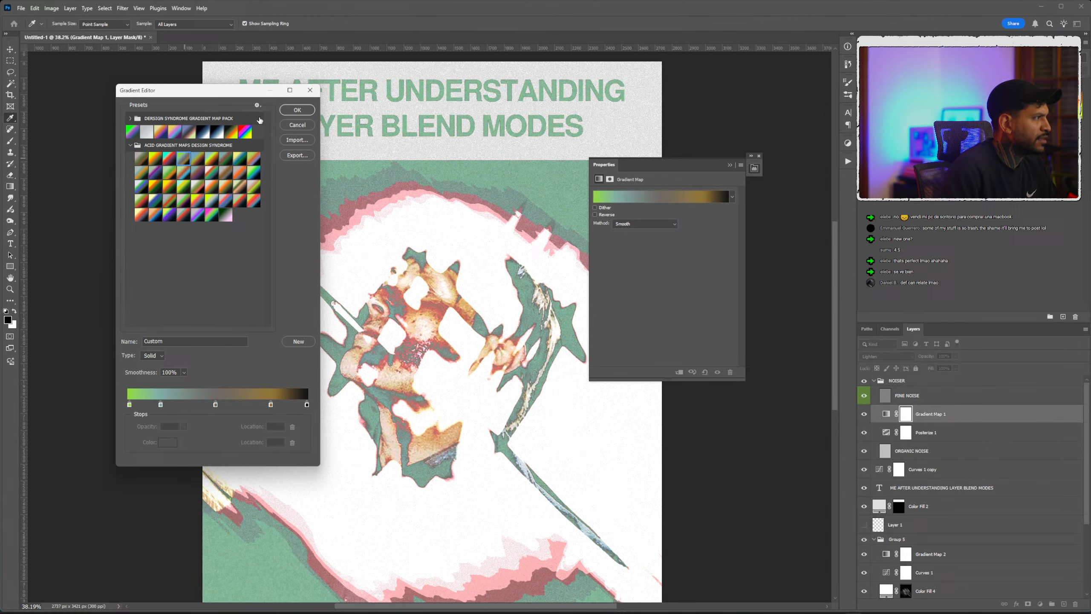
click(297, 110)
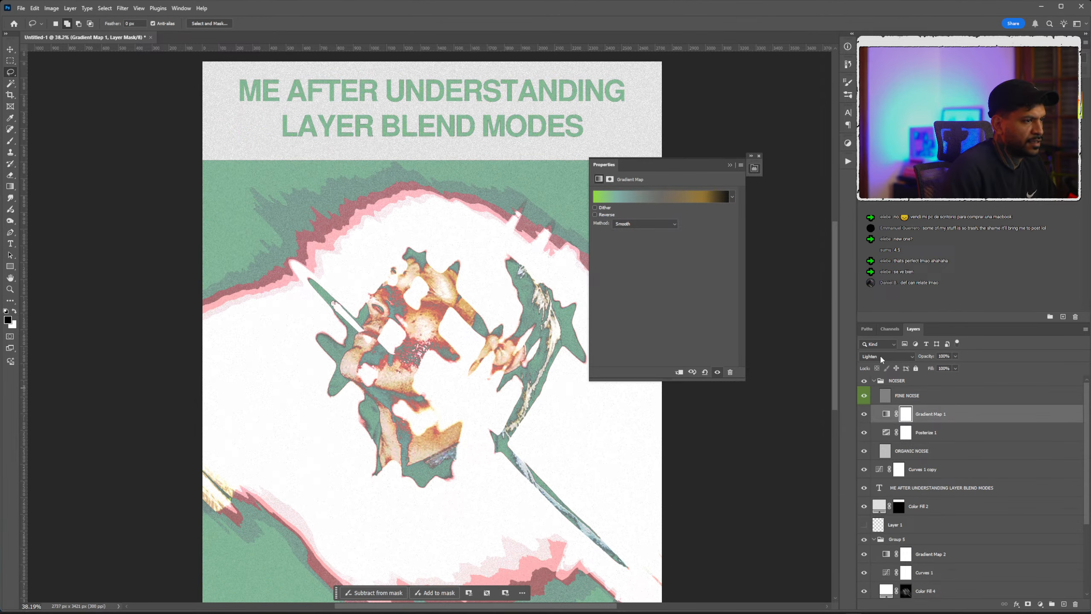
Apply the periwinkle, dark grey, pink and pale green gradient to Gradient Map 1, trying it with Reverse on and off.
click(596, 215)
click(632, 196)
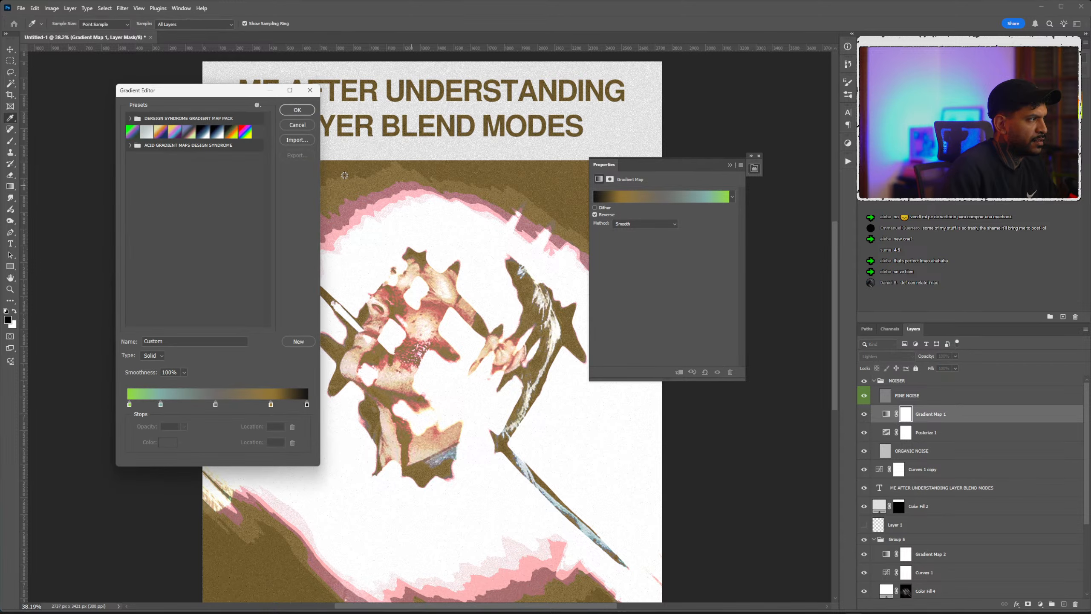
click(193, 135)
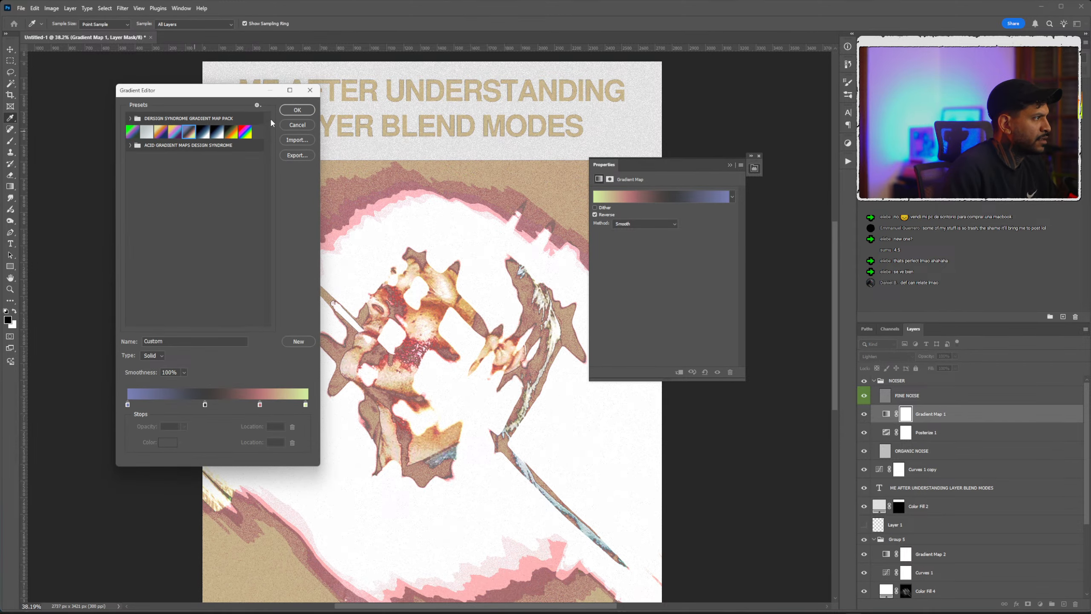
click(296, 110)
click(595, 214)
key(l)
key(ctrl+minus)
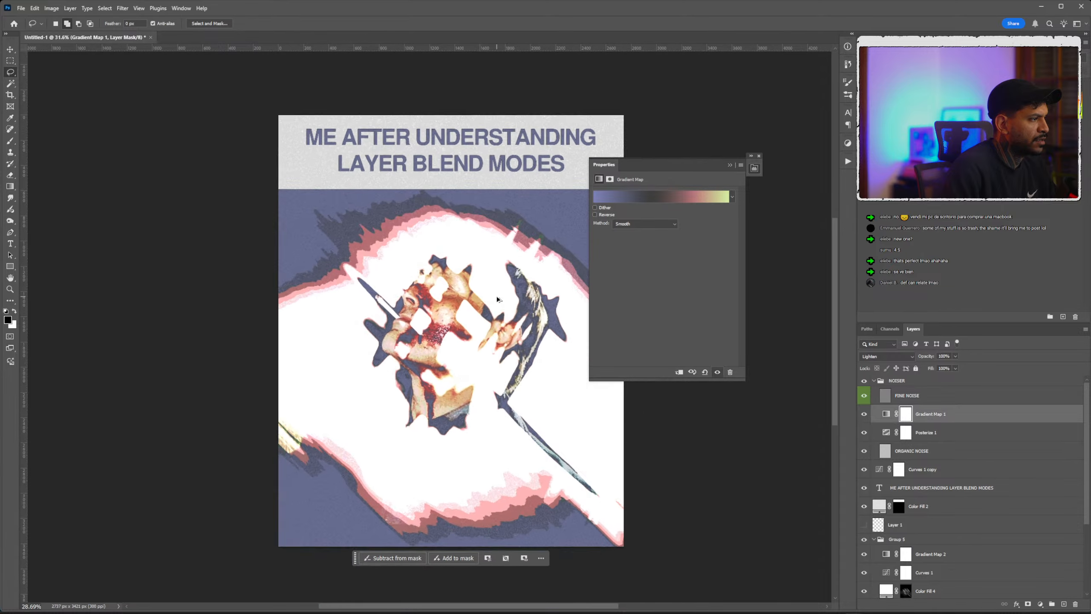
Try Overlay blending on Gradient Map 1, set it back to Lighten, and move the layer above FINE NOISE.
click(888, 415)
click(887, 356)
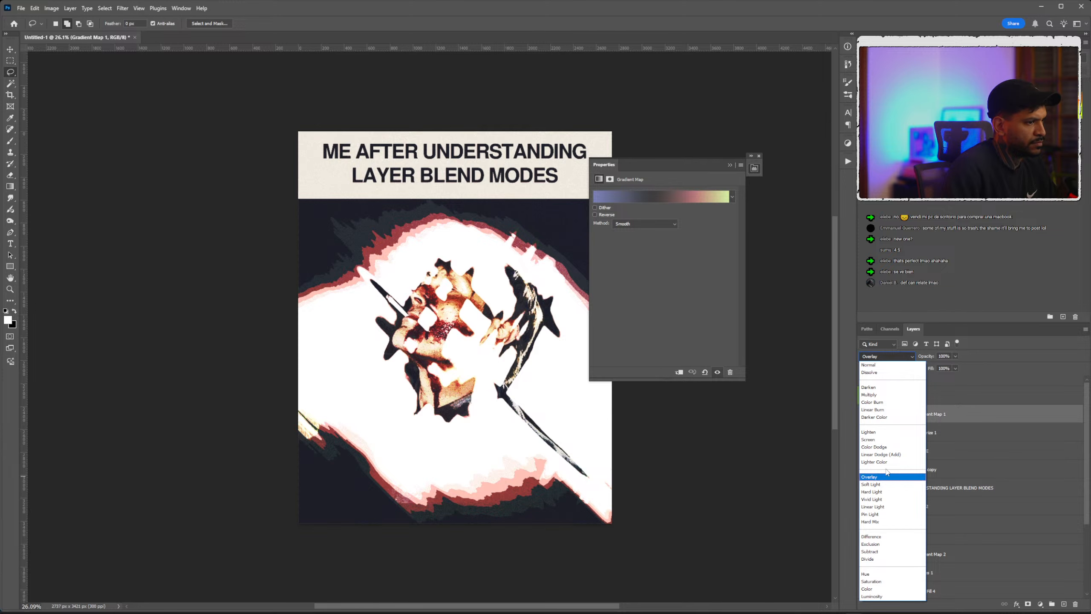
click(877, 432)
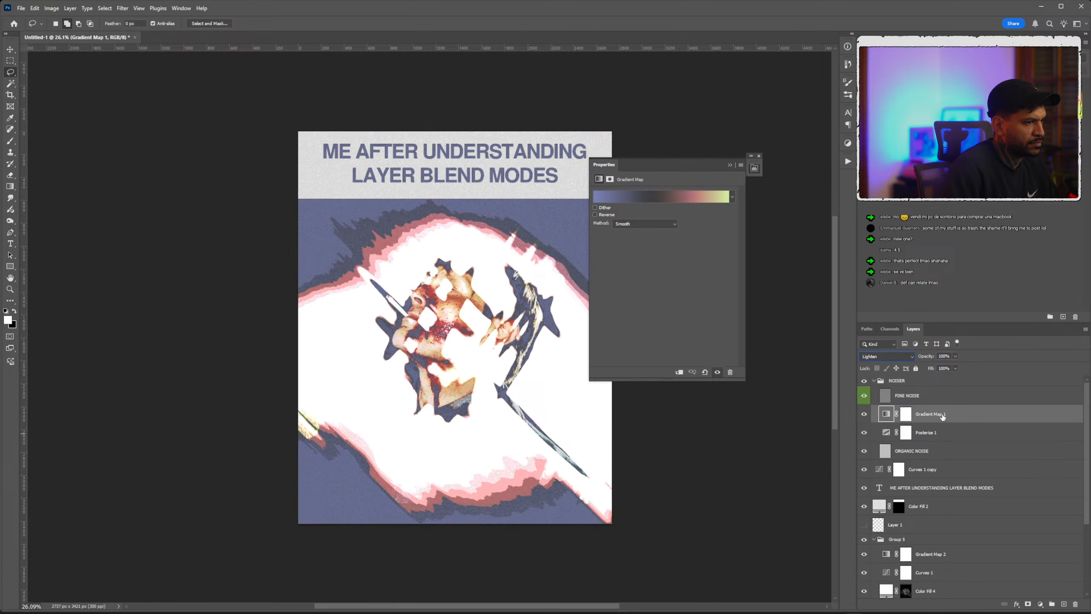
drag(942, 416, 878, 398)
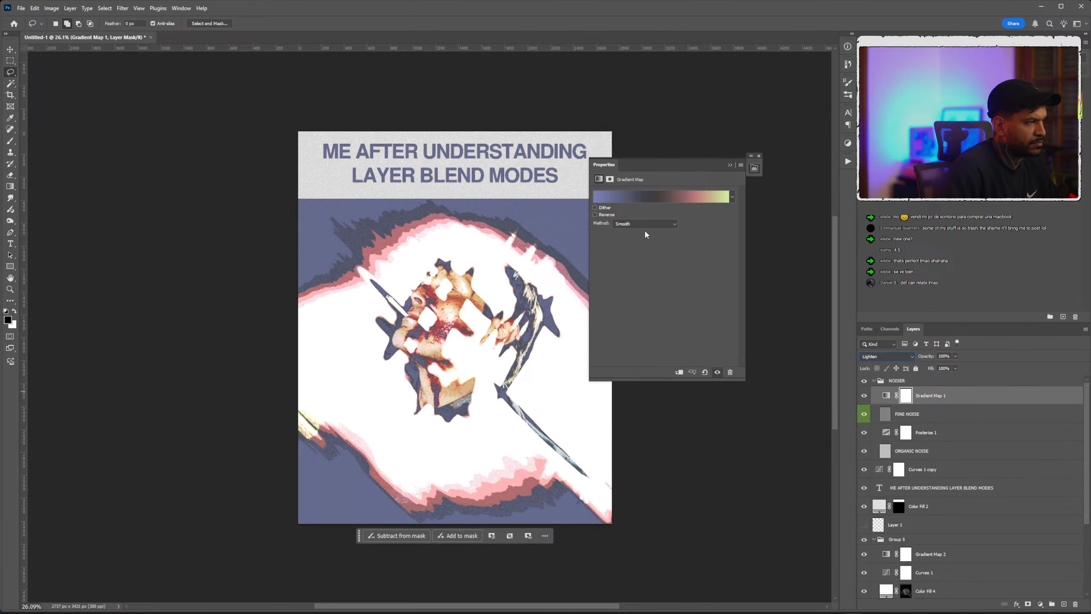
Compare Acid Gradient Maps presets on Gradient Map 1 and apply the one running from grey-teal through reddish brown and green to black.
click(632, 198)
click(129, 145)
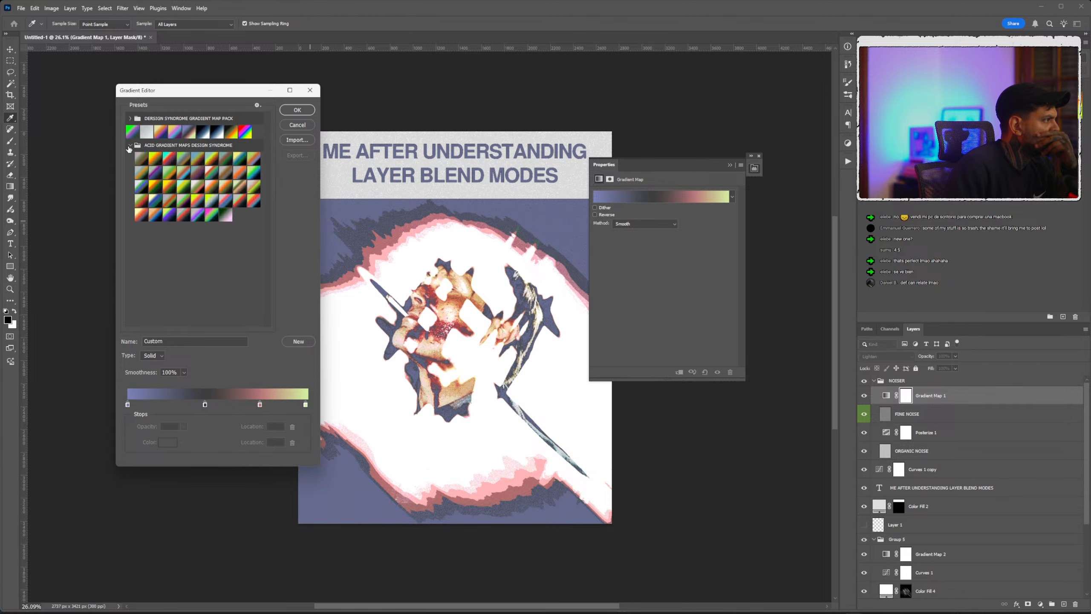
click(139, 171)
click(157, 171)
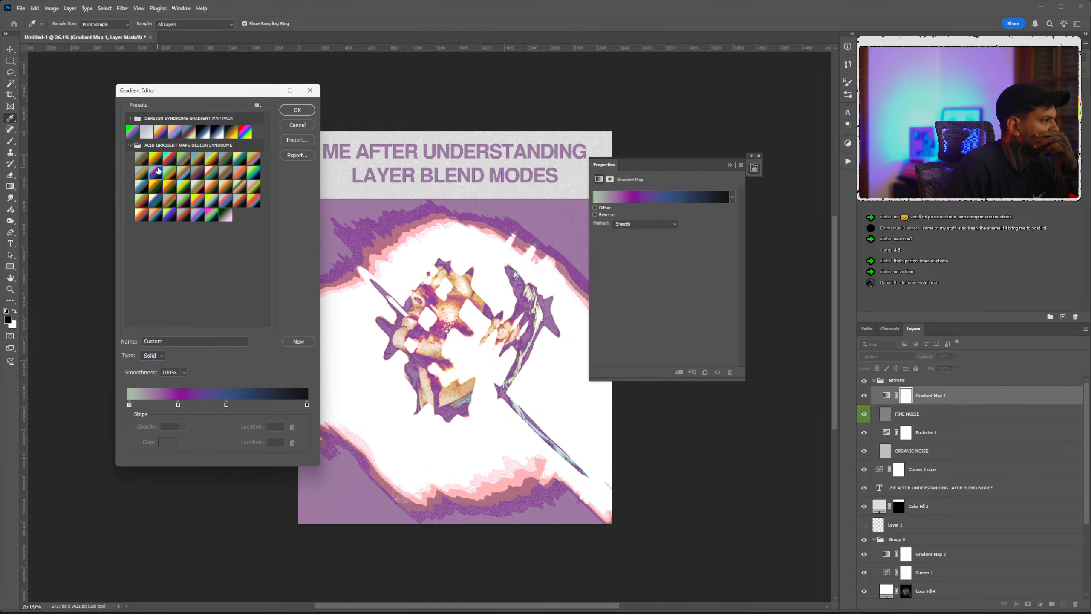
click(174, 190)
click(184, 214)
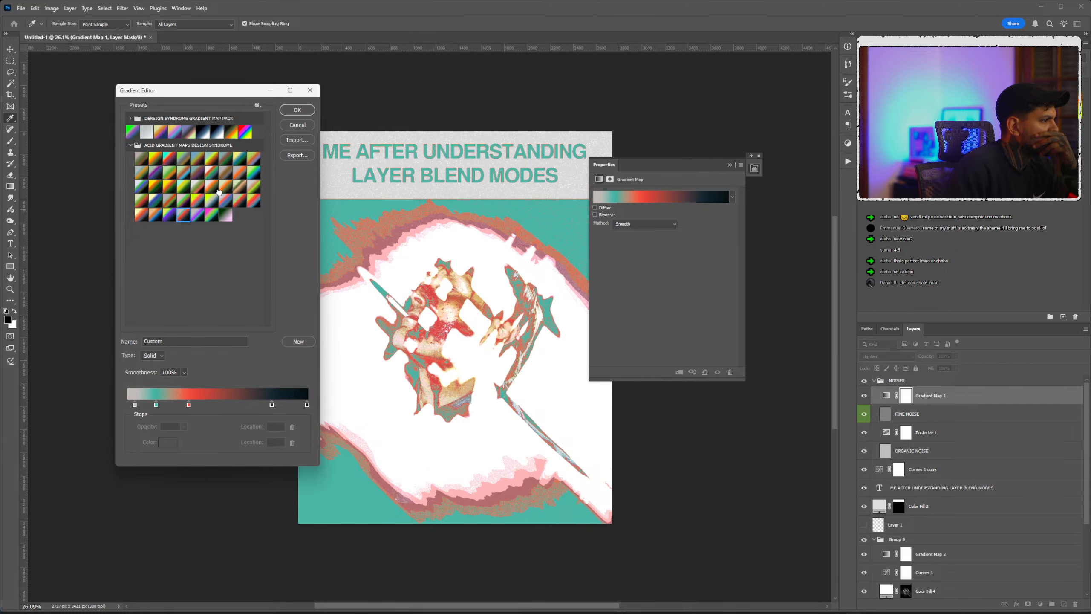
click(220, 193)
click(212, 173)
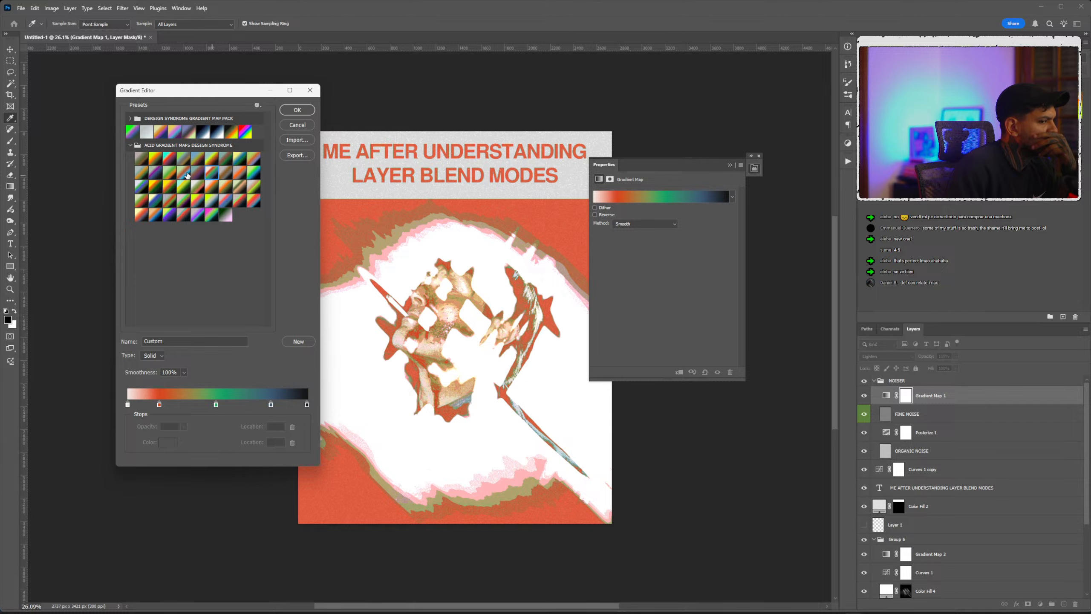
click(187, 174)
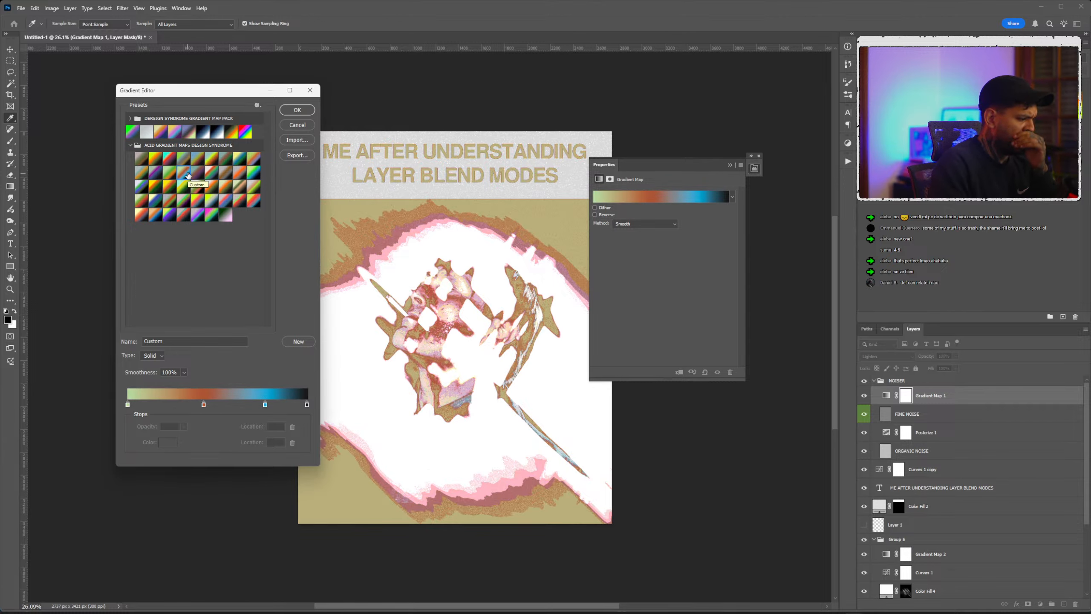
click(212, 159)
click(226, 159)
key(l)
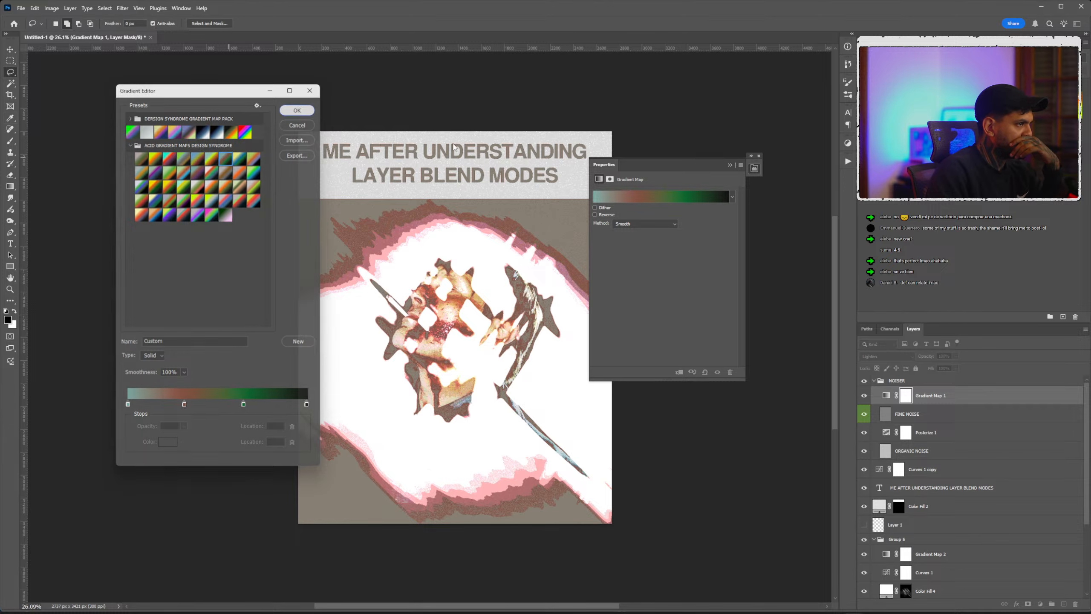
key(Return)
click(729, 165)
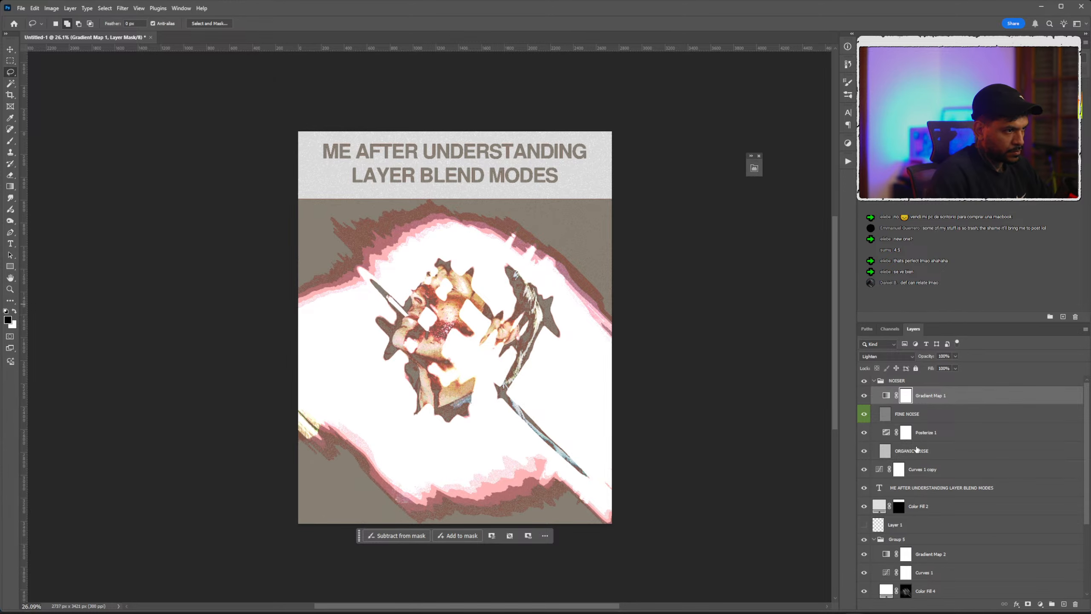
Duplicate the Curves 1 copy layer above Gradient Map 1 and lower the duplicate's curve point to input 132, output 55.
drag(930, 472, 928, 389)
double_click(886, 396)
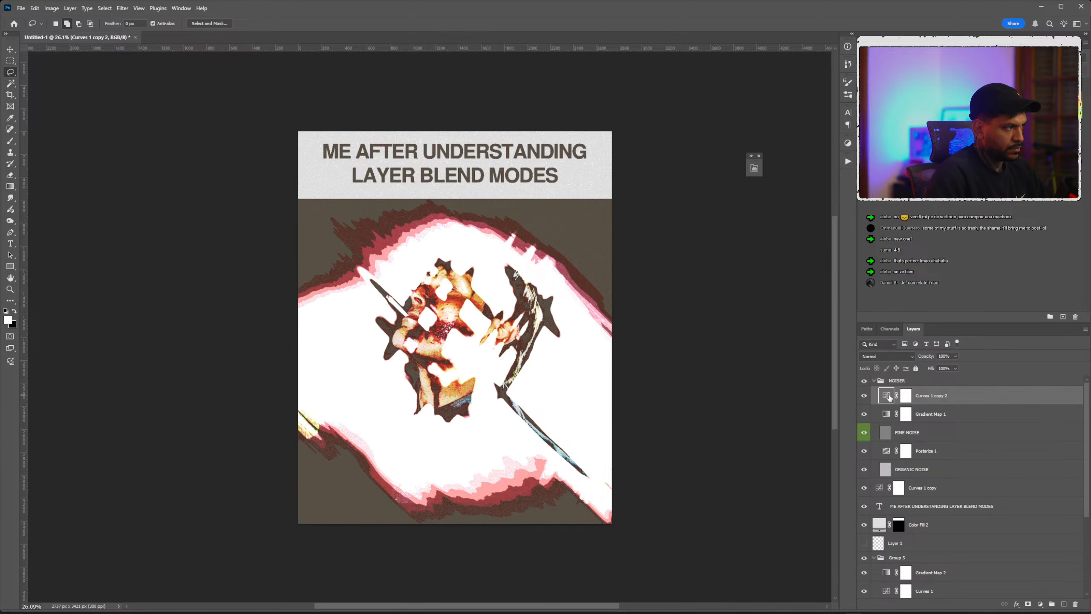
mouse_move(671, 295)
mouse_down()
mouse_move(700, 247)
mouse_move(675, 313)
mouse_move(674, 304)
mouse_up()
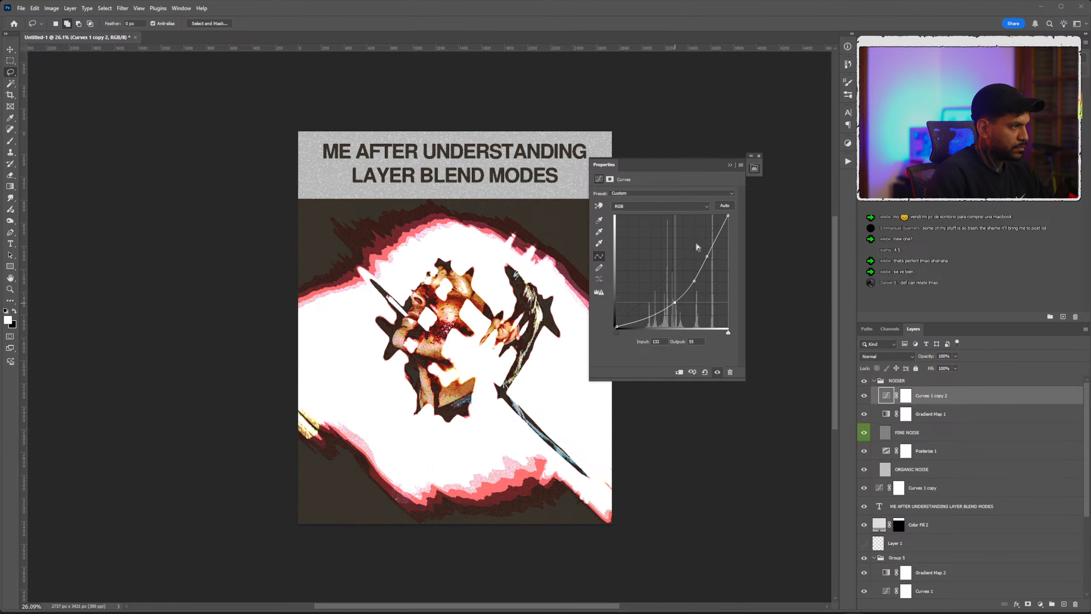
click(730, 166)
scroll(606, 361, right, 1)
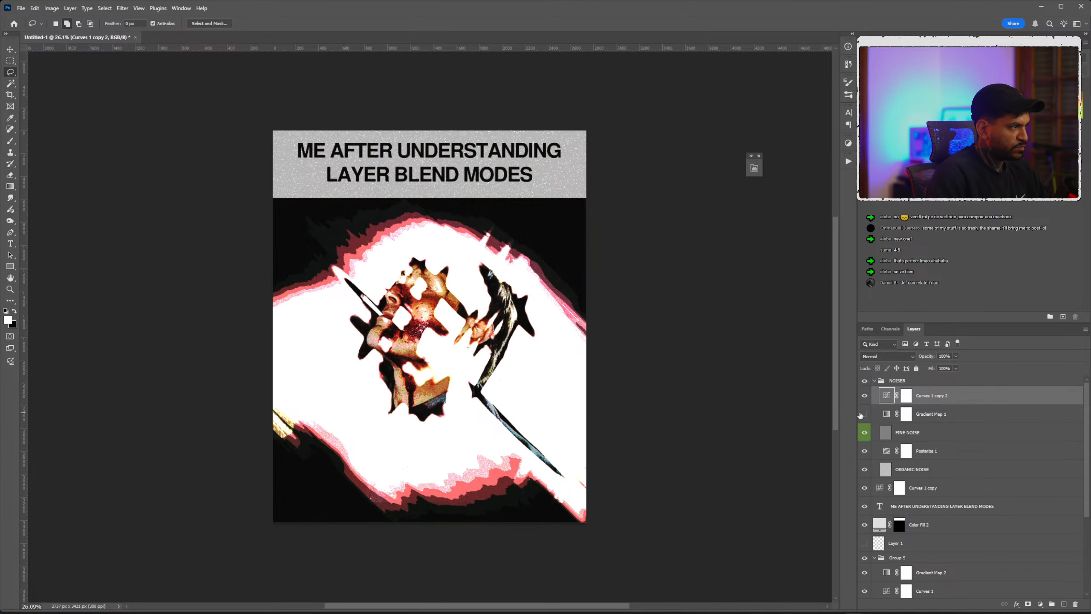
scroll(559, 344, up, 3)
scroll(433, 314, down, 1)
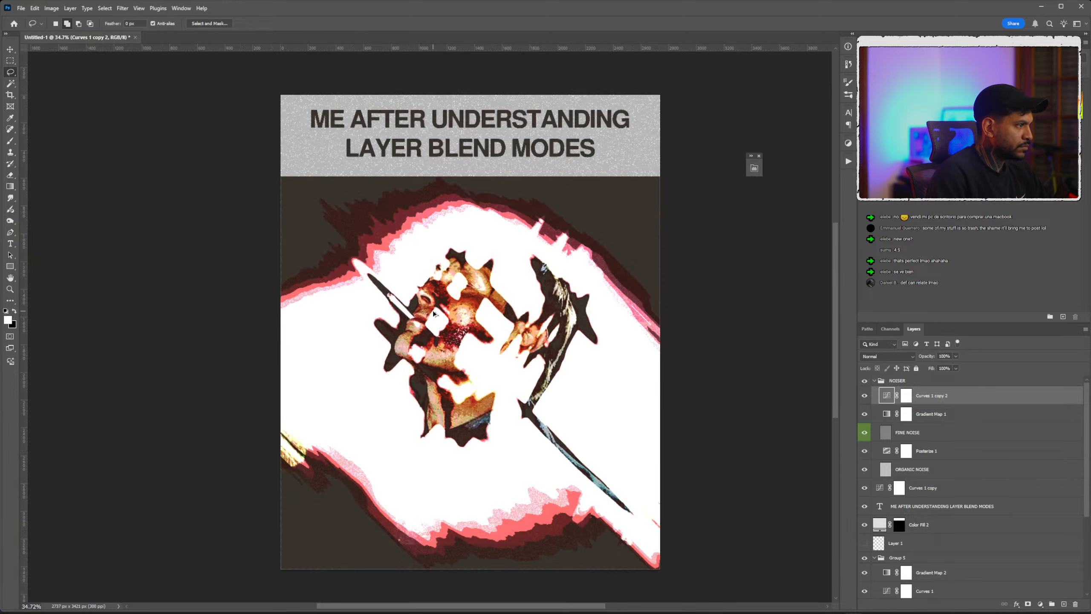
click(865, 451)
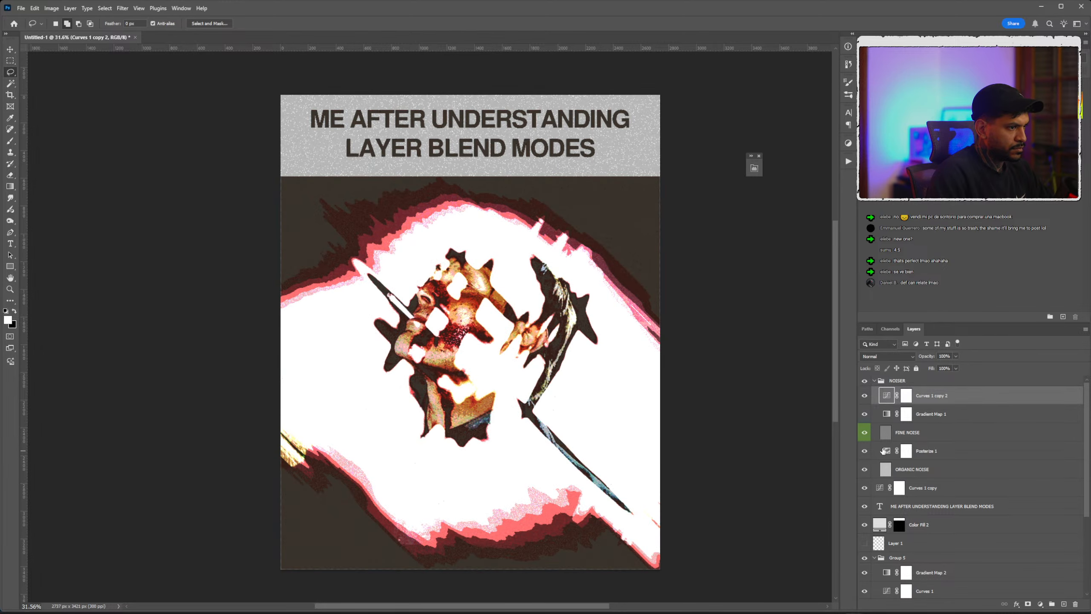
Lower a point on the Curves 1 copy curve to input 122, output 75, and compare the image without it.
double_click(877, 488)
drag(664, 290, 670, 295)
click(865, 506)
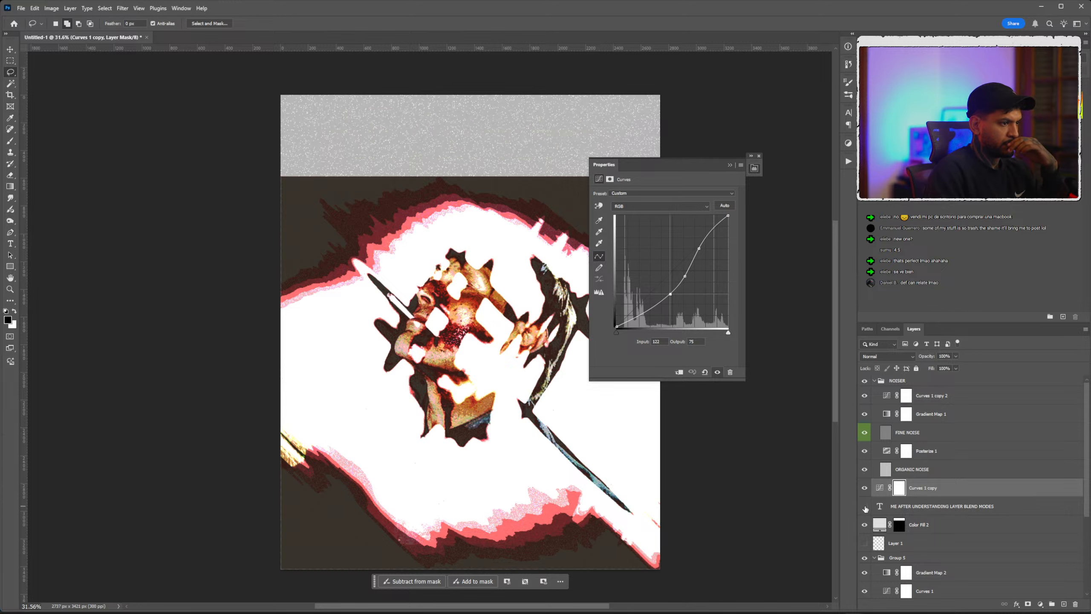
click(865, 506)
click(866, 488)
click(865, 489)
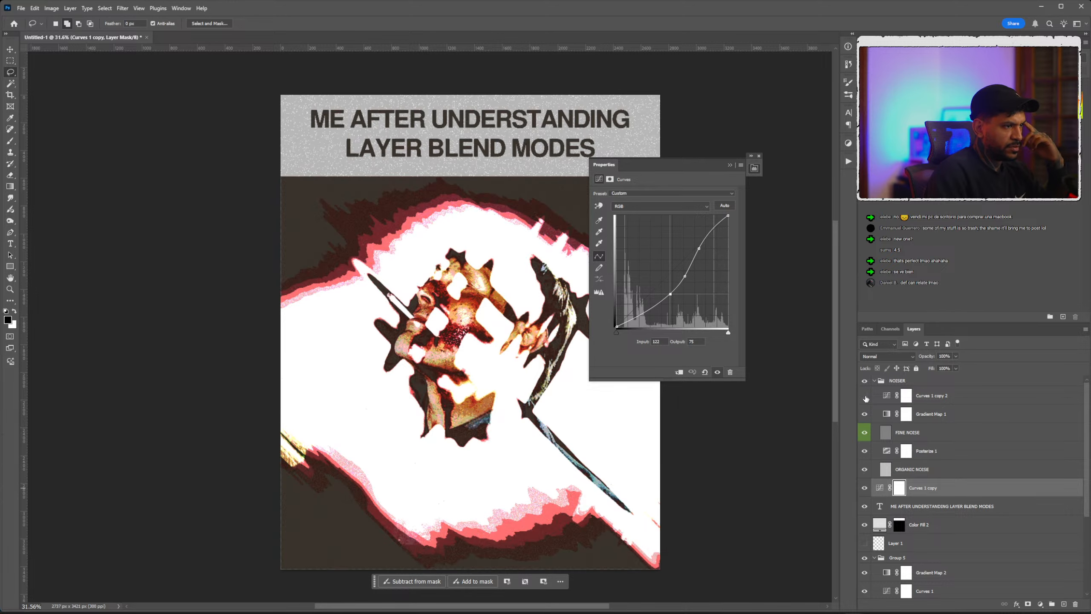
Soften the extreme Curves 1 curve in Group 5 into a gentle rise, with its lower point near input 55, output 118.
scroll(871, 497, down, 2)
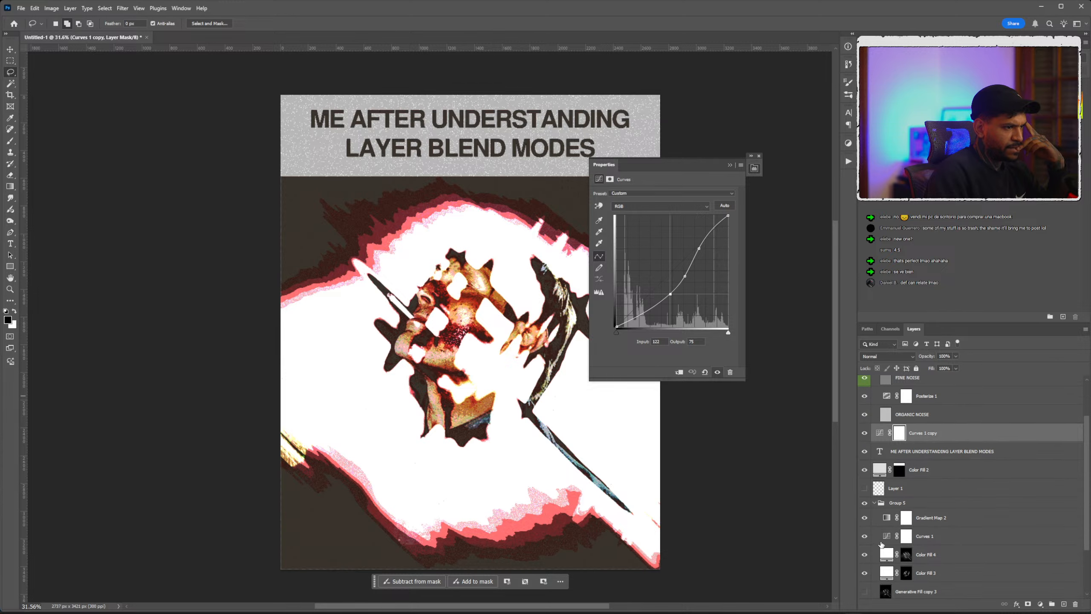
click(865, 535)
click(886, 537)
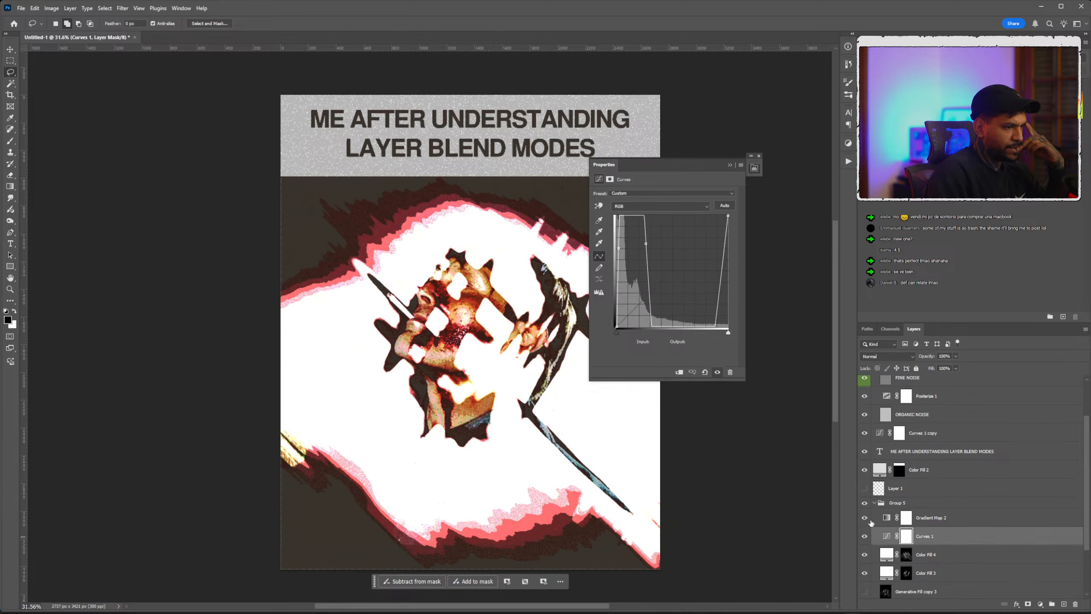
drag(644, 245, 643, 275)
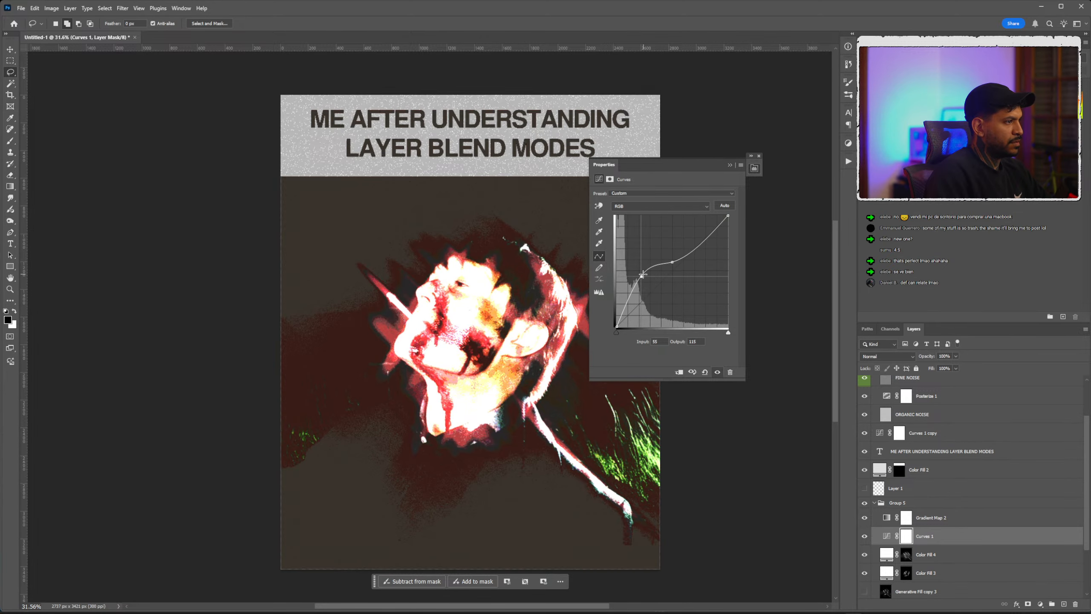
click(728, 166)
scroll(465, 260, up, 5)
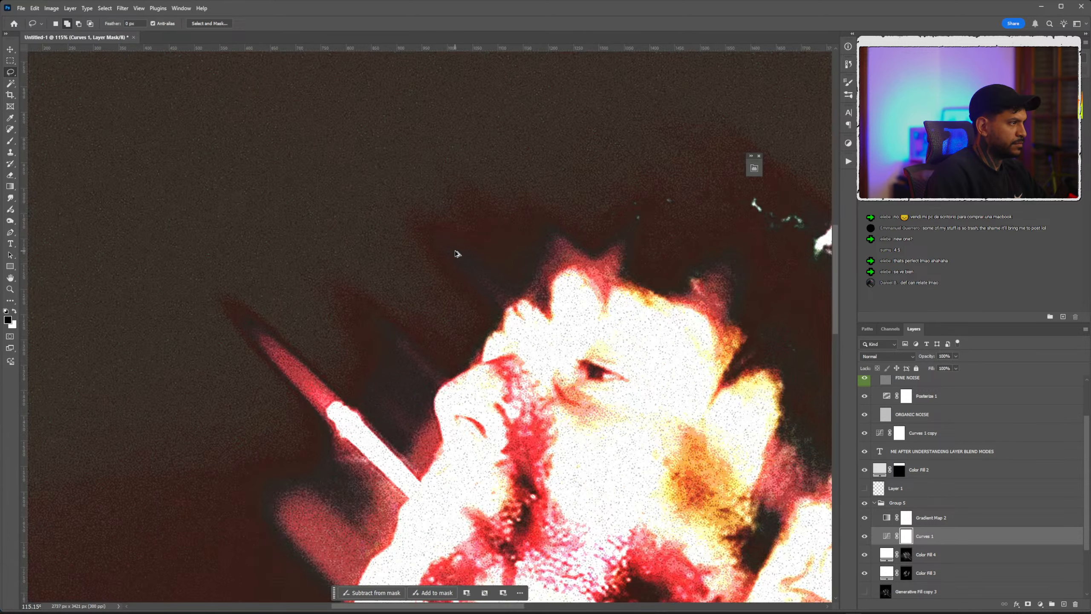
scroll(461, 256, down, 5)
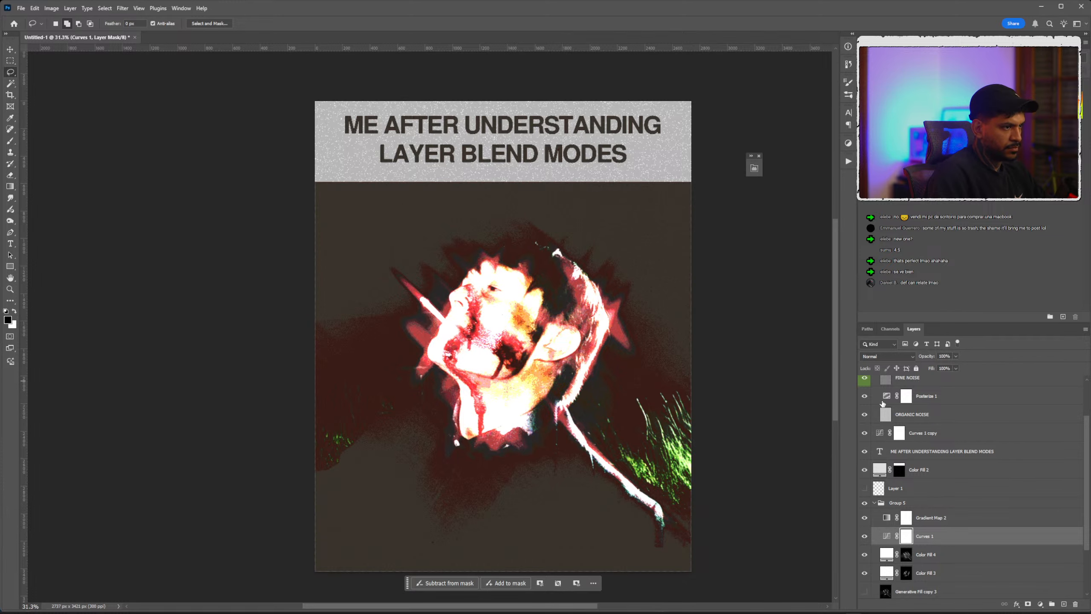
Compare the image with Posterize 1 and Curves 1 copy toggled, and leave the Curves 1 copy layer hidden.
click(864, 396)
click(865, 396)
scroll(588, 266, down, 3)
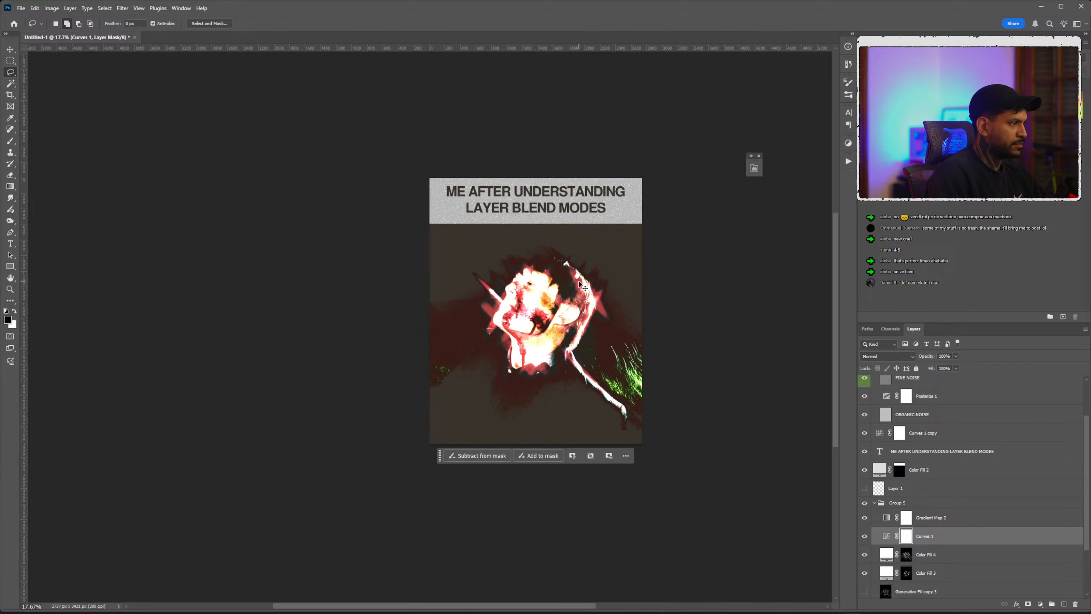
scroll(588, 267, up, 3)
drag(589, 266, 555, 266)
scroll(555, 266, up, 1)
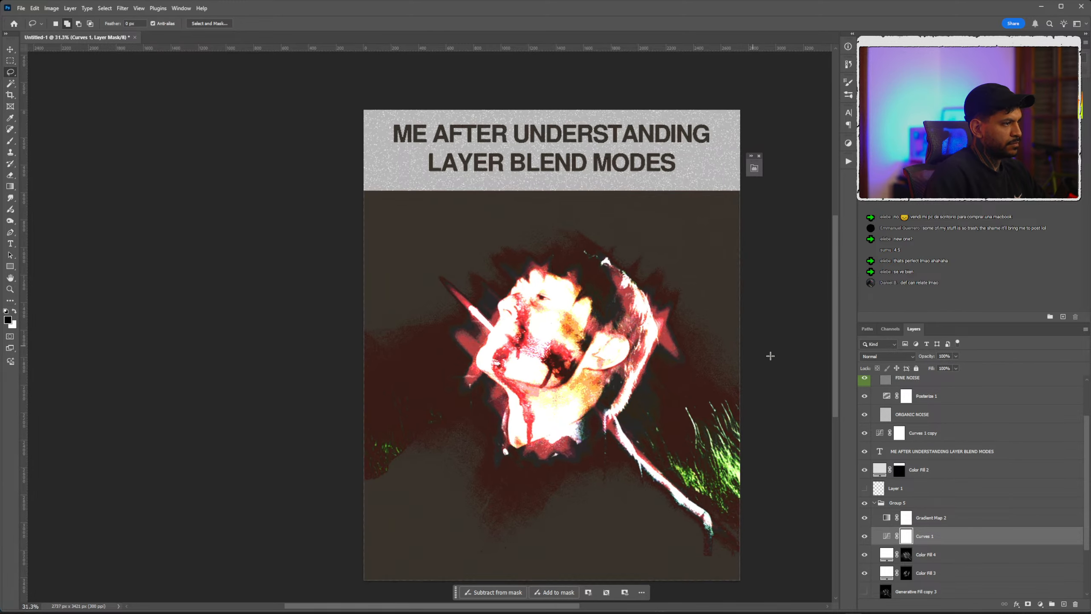
click(865, 432)
click(865, 433)
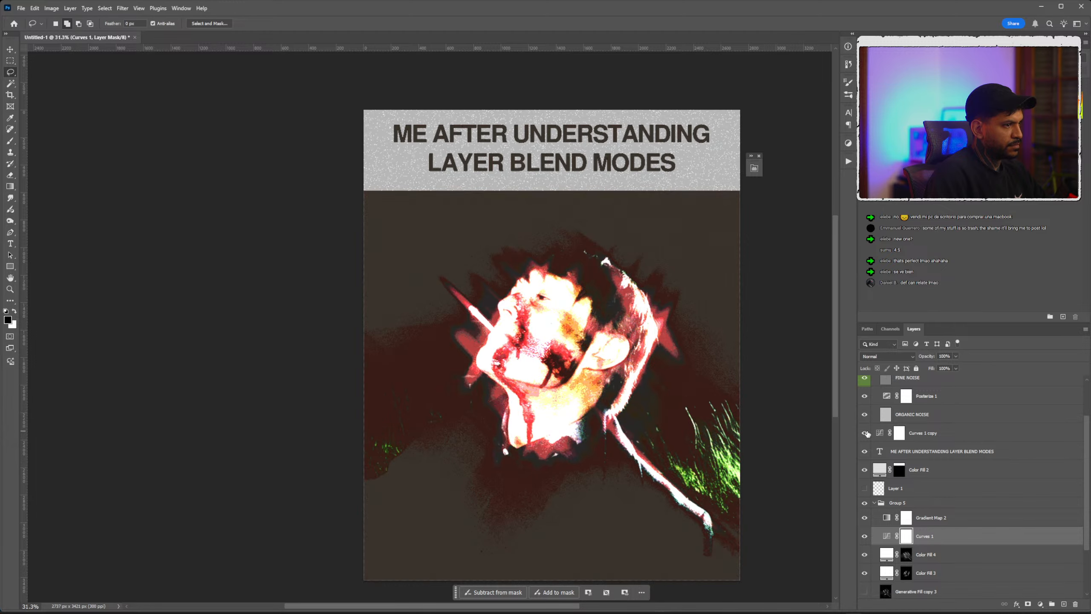
click(865, 432)
scroll(550, 318, up, 5)
scroll(527, 292, up, 2)
scroll(527, 293, down, 4)
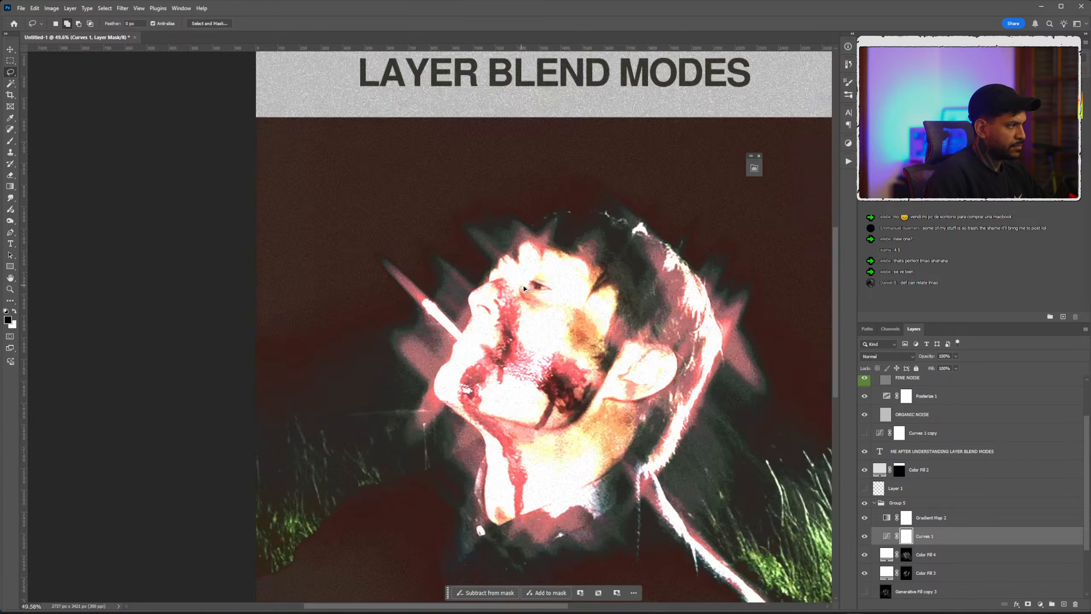
Raise the ORGANIC NOISE layer's fill to 50% and inspect the grain over the portrait.
click(924, 414)
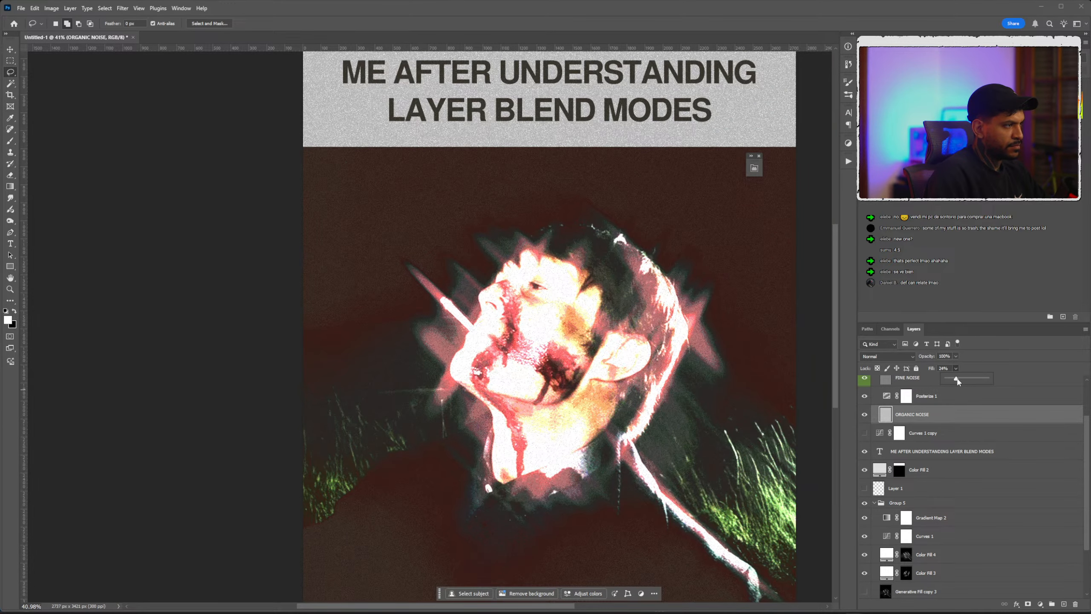
drag(958, 380, 966, 378)
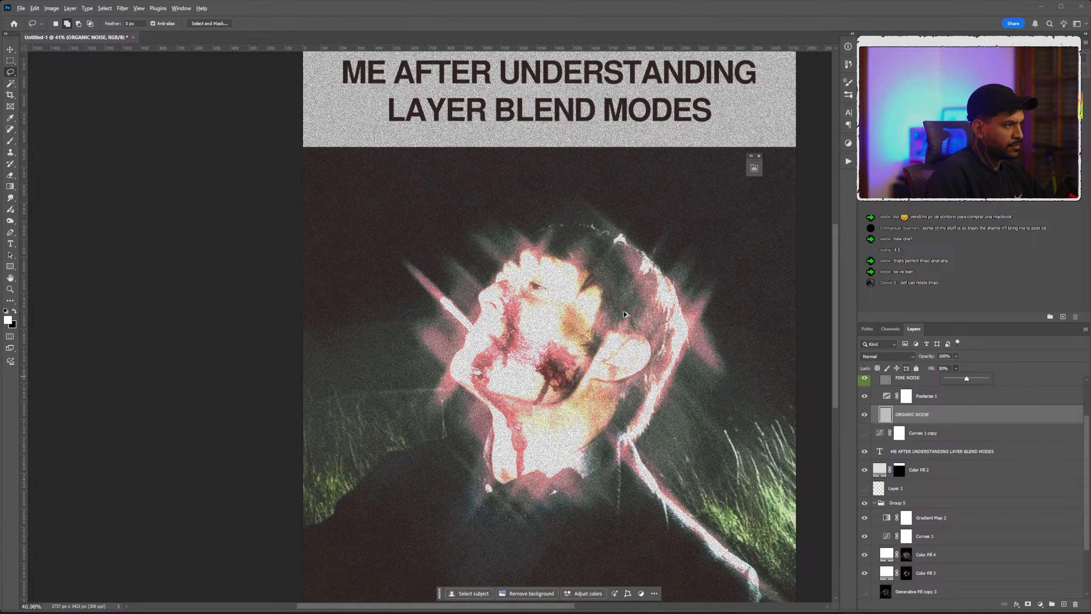
scroll(542, 272, down, 2)
scroll(542, 272, up, 14)
scroll(542, 272, down, 4)
scroll(542, 271, down, 2)
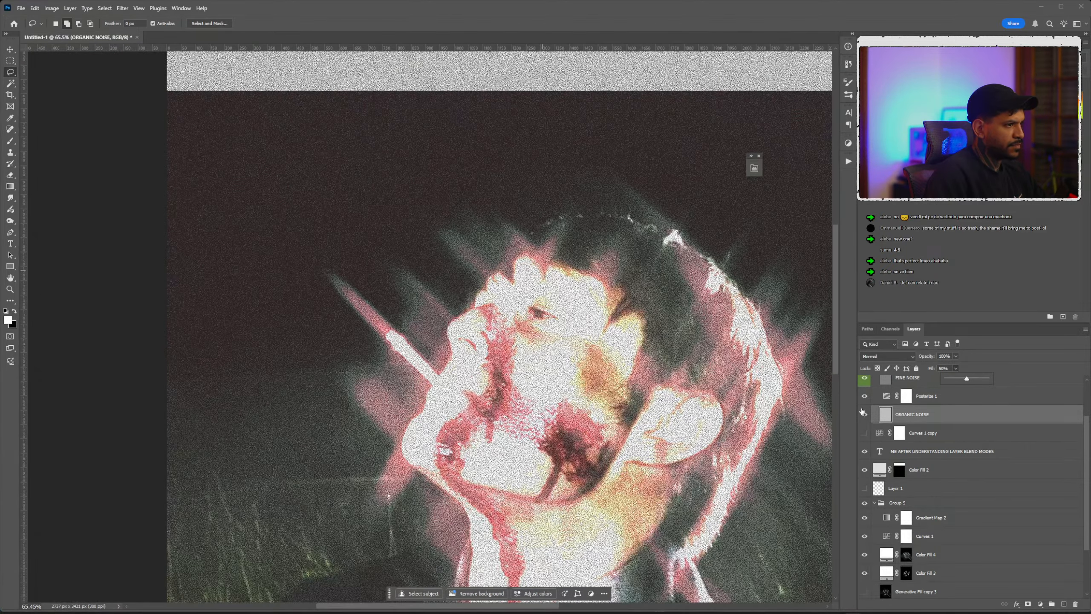
Switch the Gradient Map 1 layer's blend mode to Color Dodge and check the whole poster.
scroll(867, 443, up, 3)
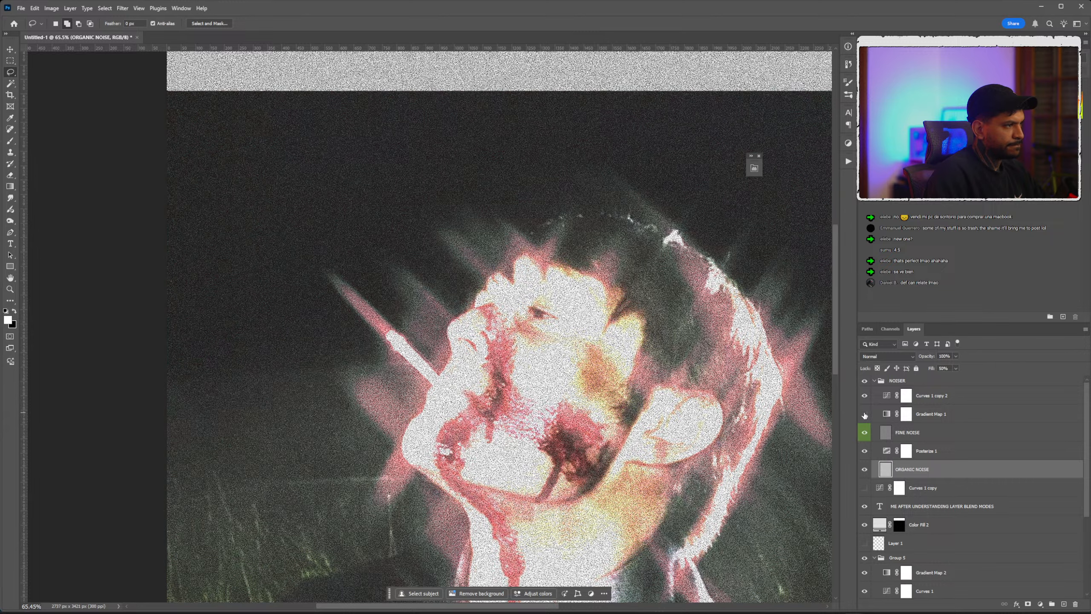
click(886, 415)
scroll(741, 318, up, 3)
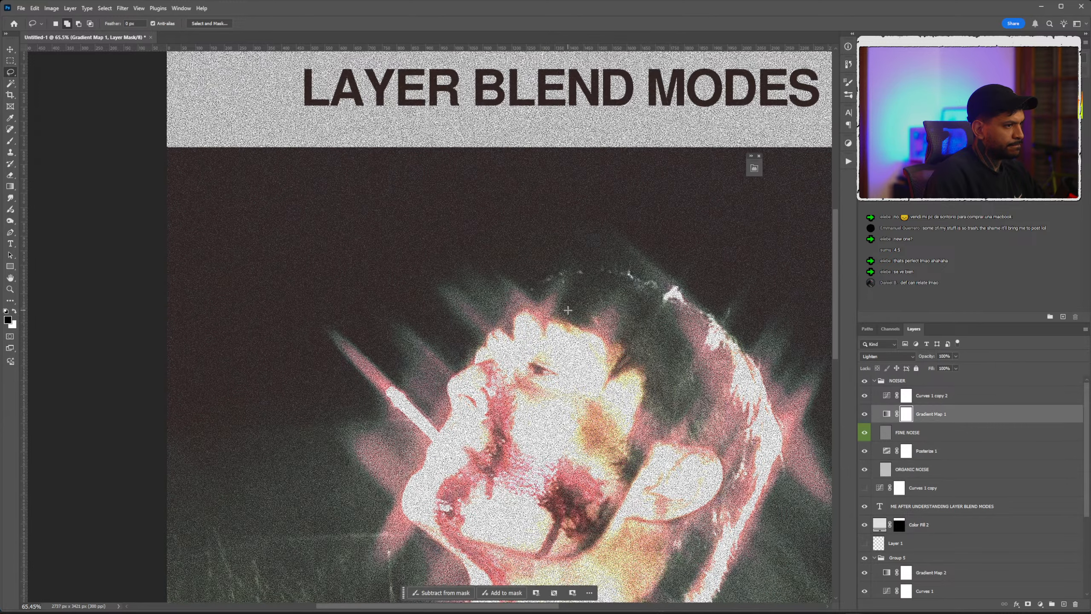
scroll(741, 318, down, 2)
click(894, 356)
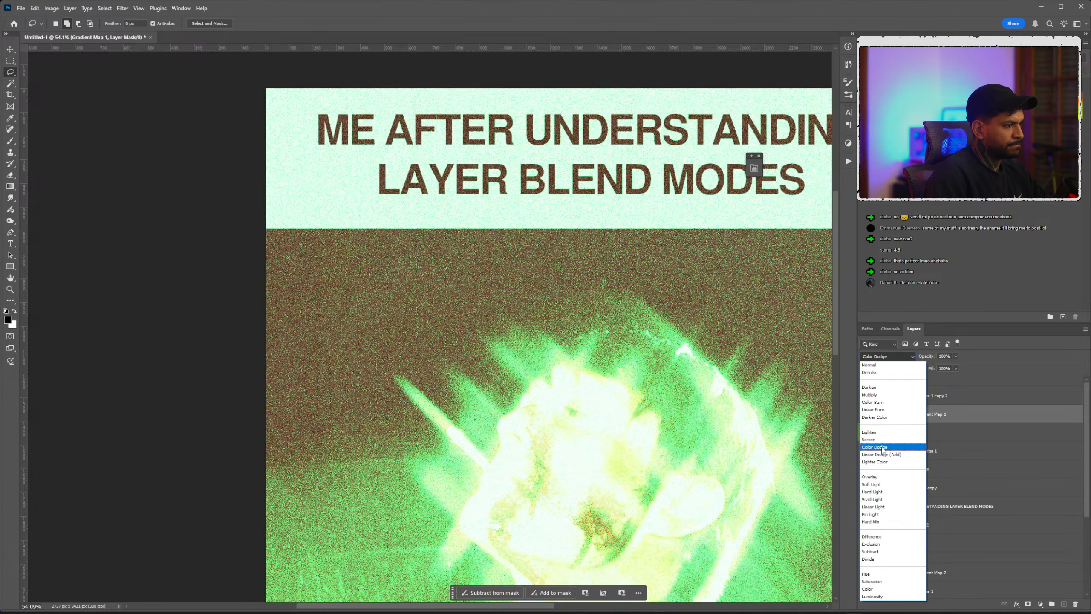
click(874, 447)
scroll(696, 381, down, 5)
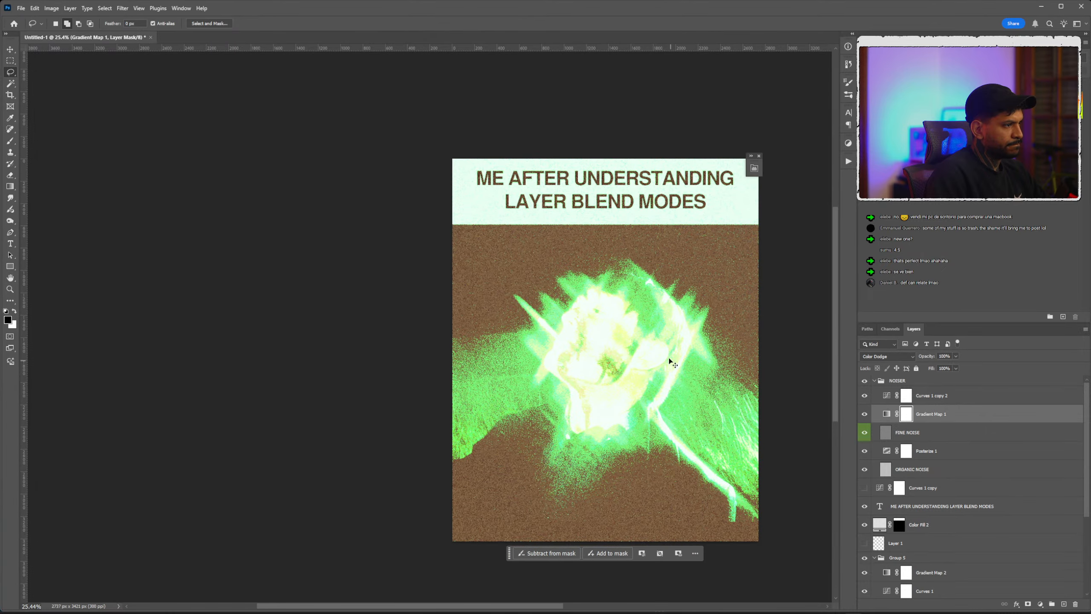
scroll(670, 362, up, 3)
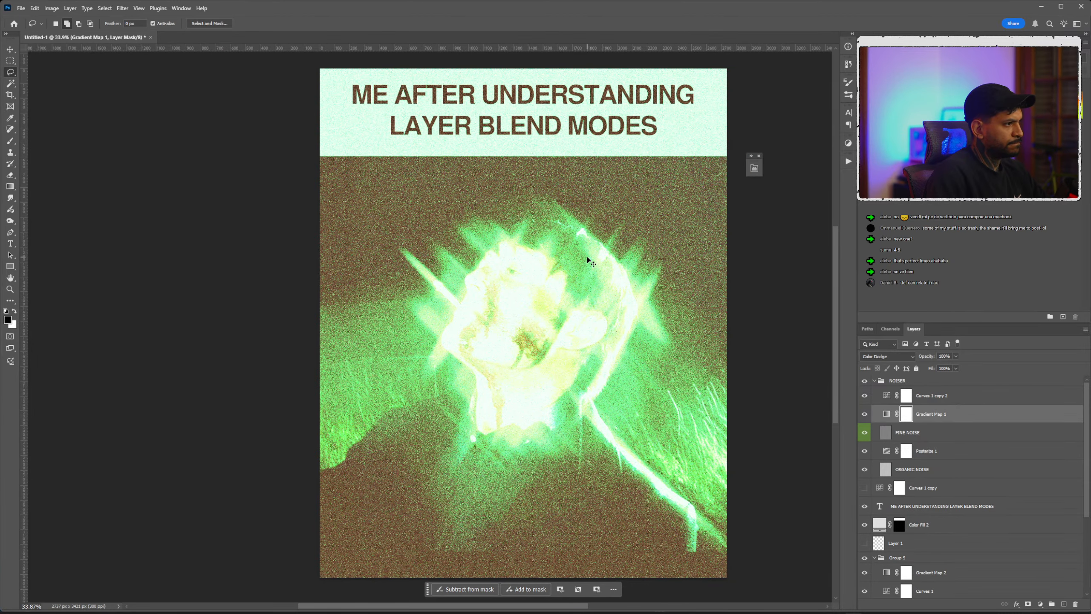
scroll(588, 260, up, 1)
Compare the poster with and without the Curves 1 copy 2 adjustment, keeping that layer visible and selected.
click(865, 395)
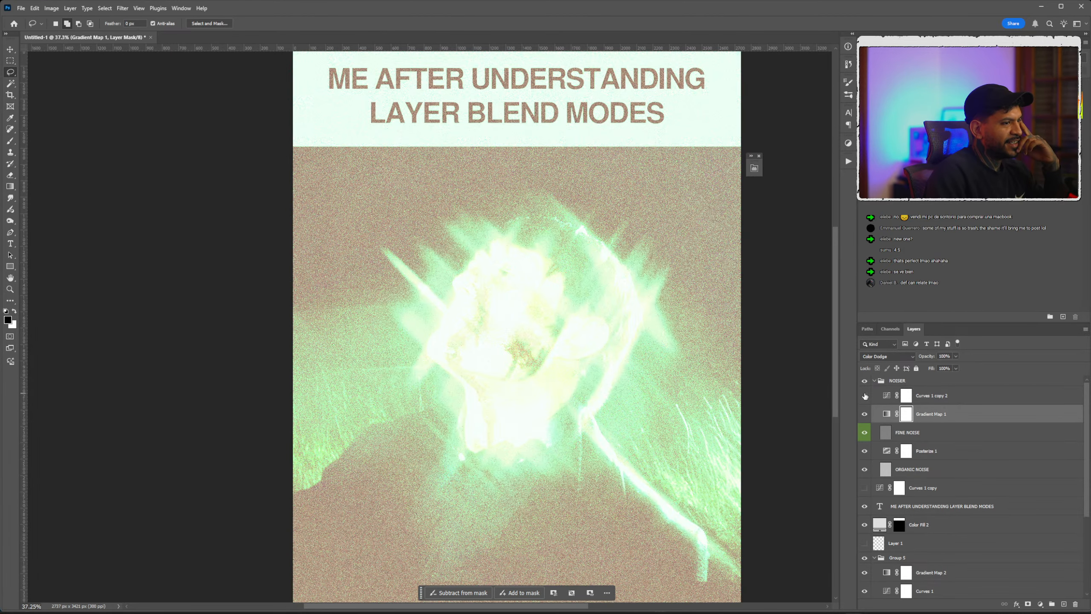
click(865, 396)
click(865, 395)
click(865, 395)
click(933, 396)
scroll(370, 272, down, 3)
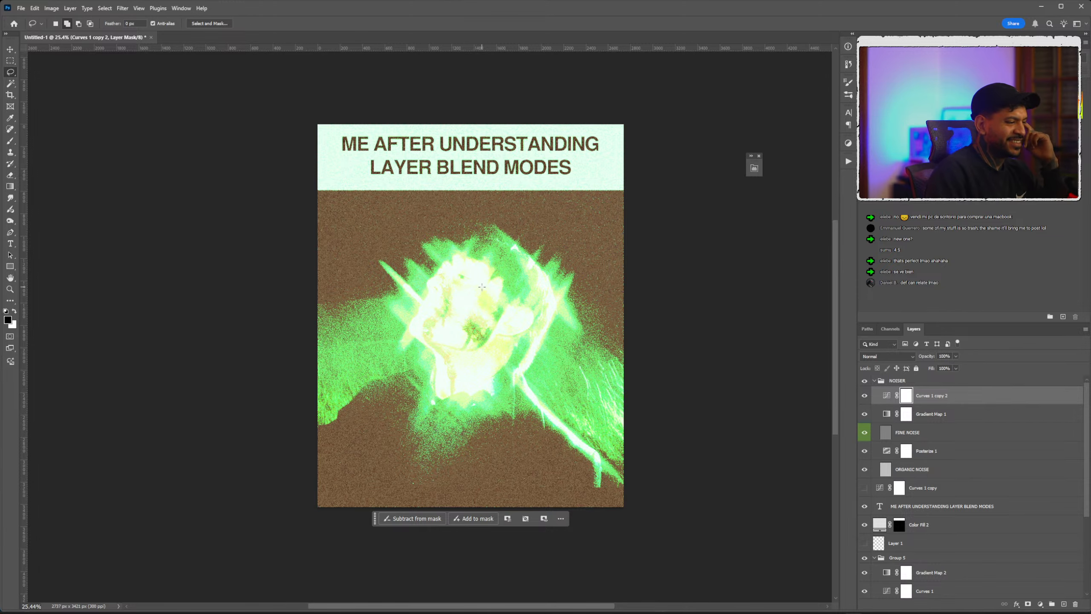
scroll(485, 291, up, 3)
scroll(486, 290, up, 3)
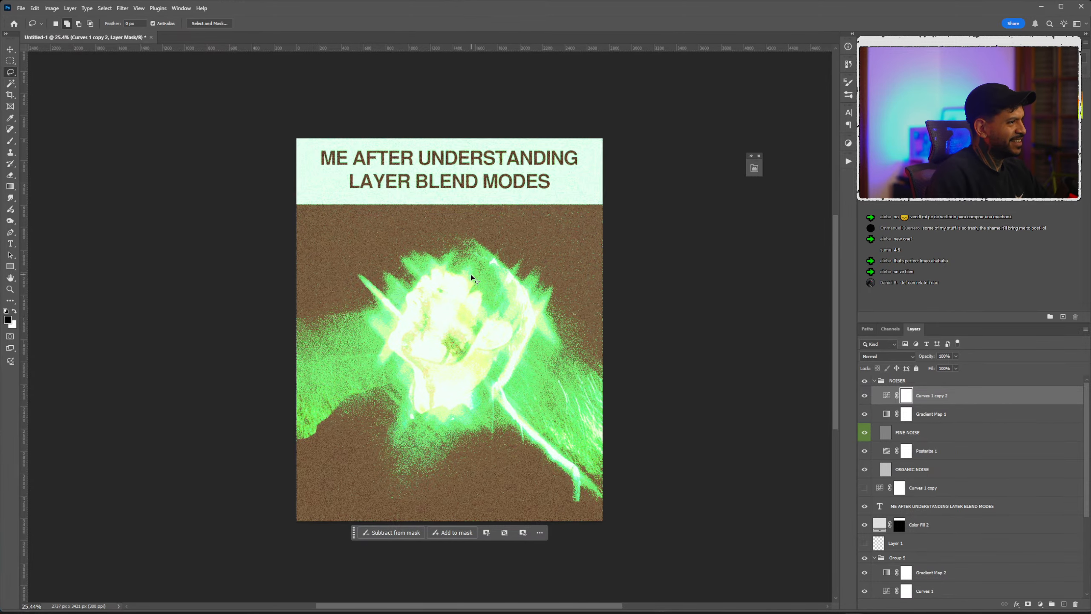
Compare the image with Posterize 1 toggled and leave the Posterize 1 layer hidden.
click(865, 451)
click(864, 451)
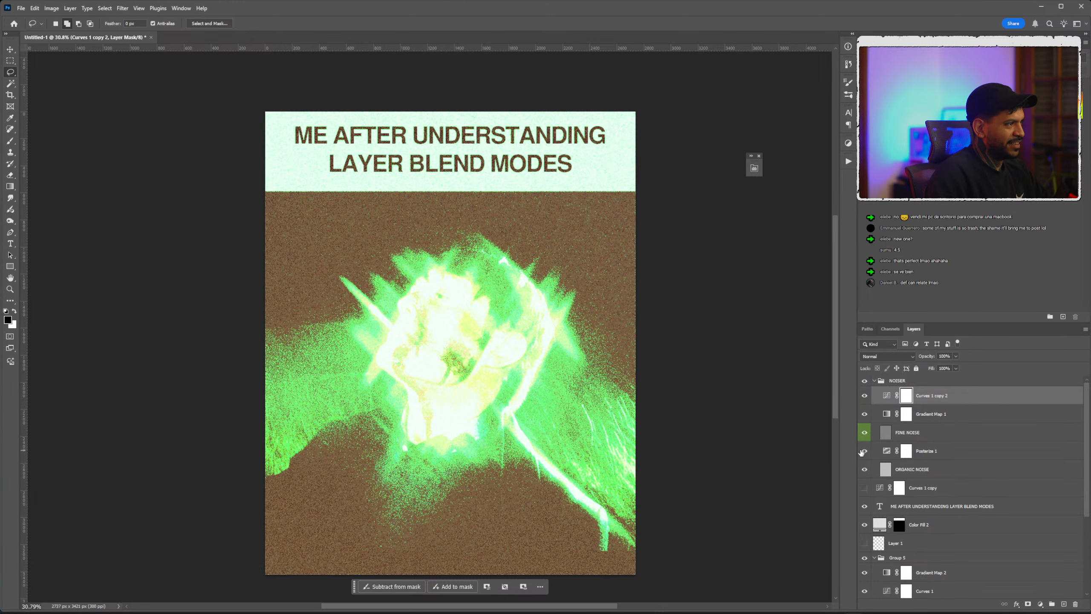
click(865, 451)
scroll(373, 299, up, 3)
scroll(373, 299, down, 3)
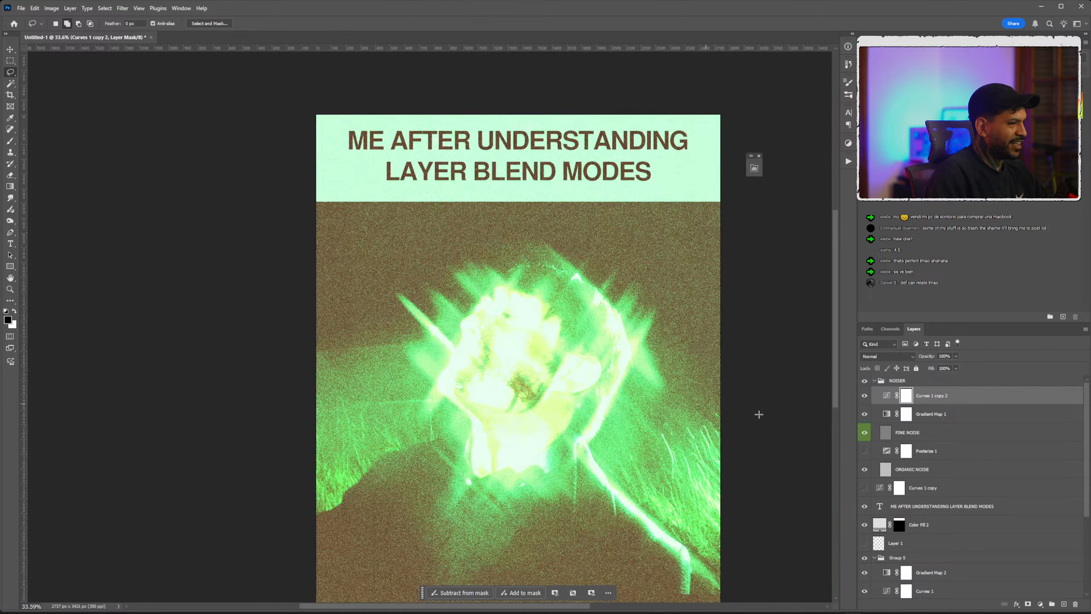
Scale the ORGANIC NOISE layer up proportionally about its centre to about 203%.
click(911, 434)
click(920, 473)
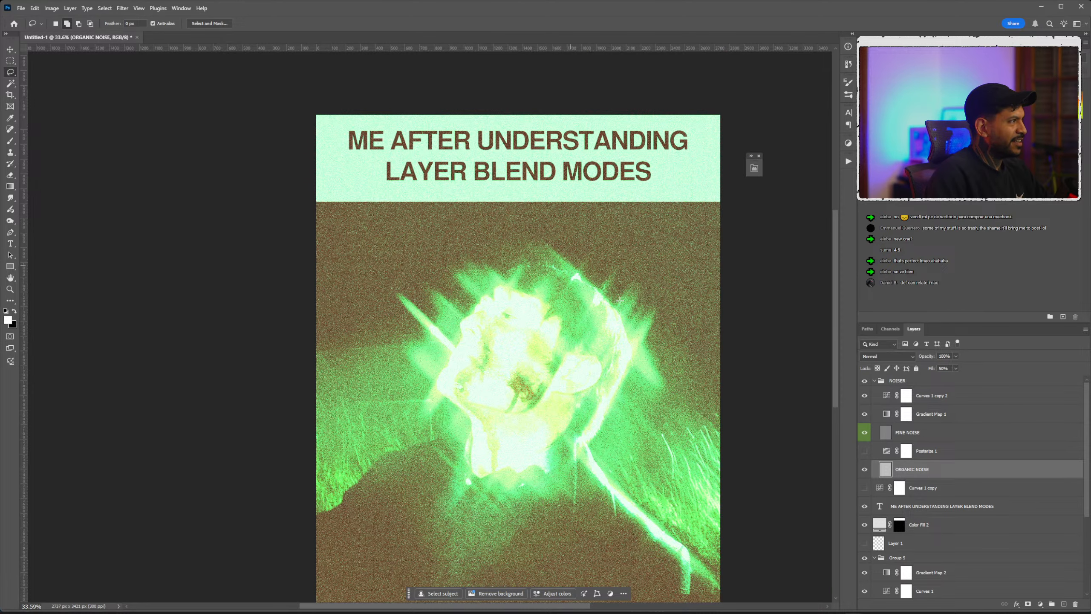
key(ctrl+t)
scroll(682, 361, down, 2)
drag(673, 356, 799, 356)
scroll(754, 356, right, 1)
scroll(735, 352, right, 1)
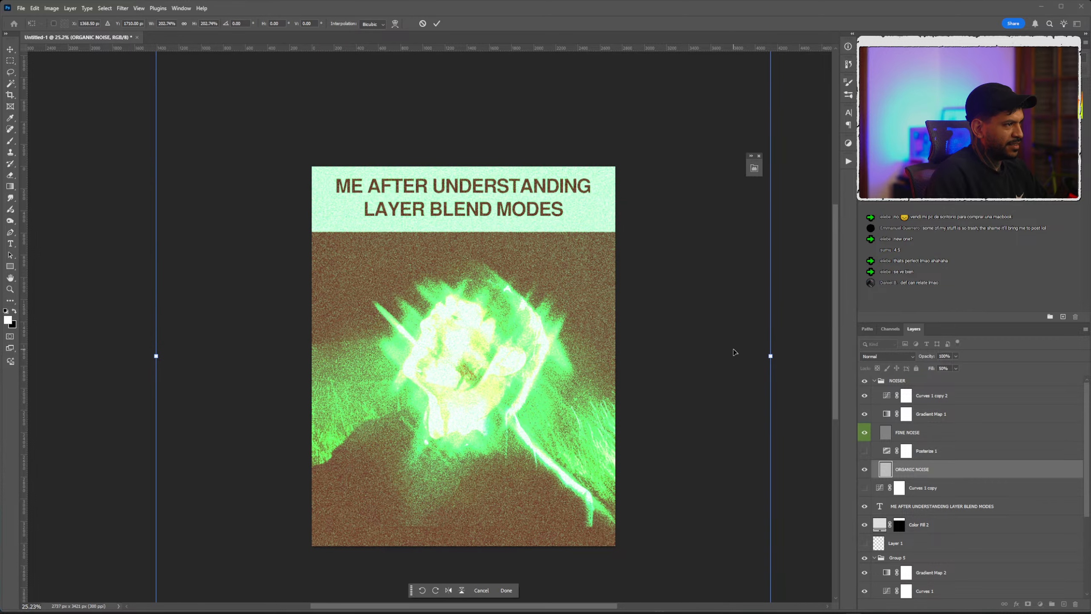
key(Return)
scroll(461, 306, up, 2)
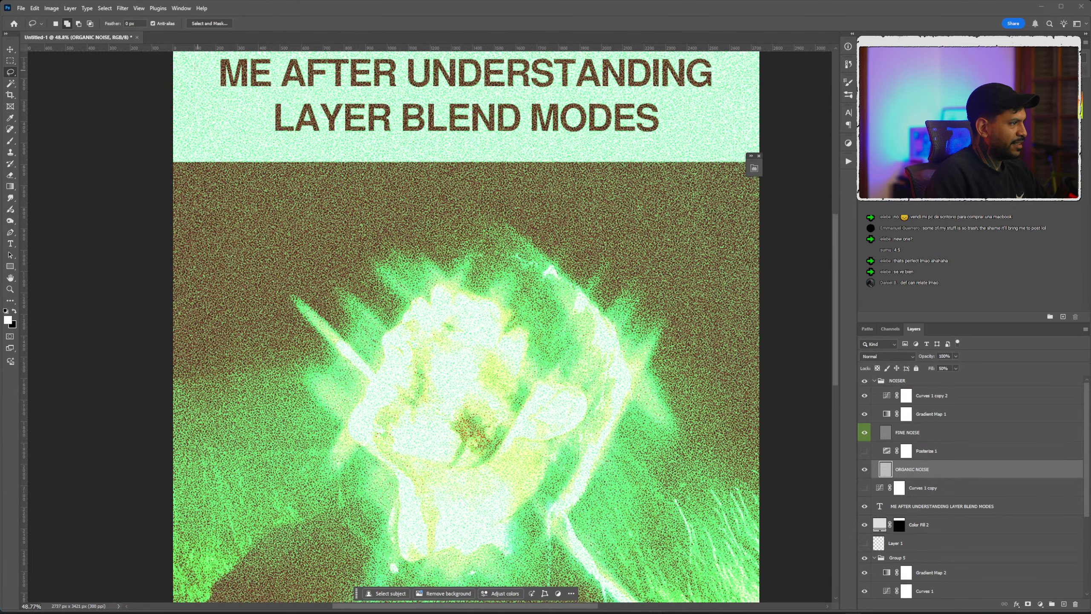
Apply a Gaussian Blur with a 2-pixel radius to the ORGANIC NOISE layer and lower its fill.
click(122, 8)
mouse_move(172, 135)
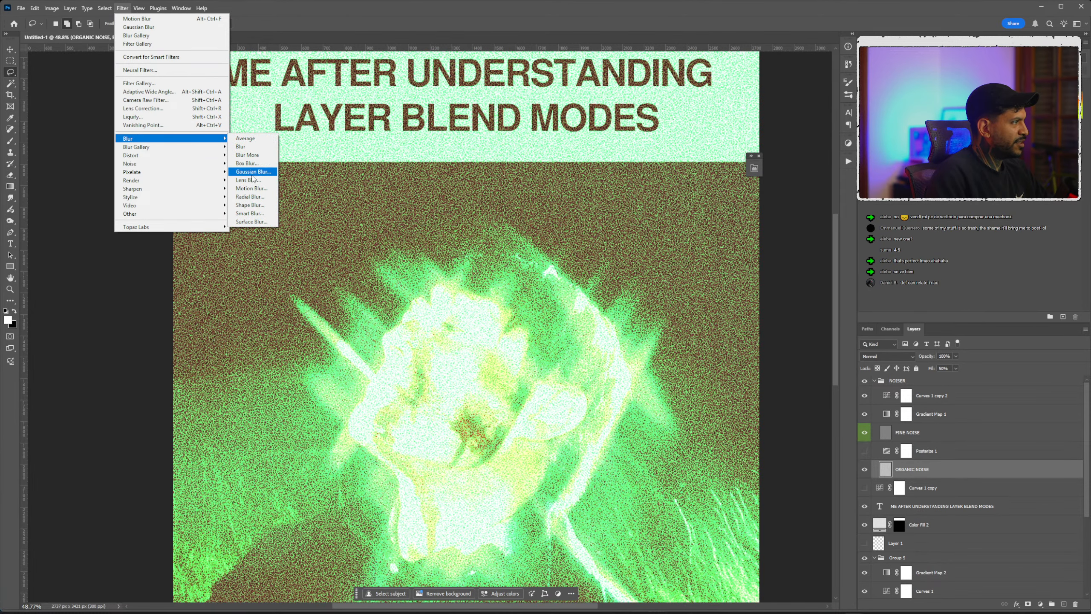
click(253, 171)
text(1)
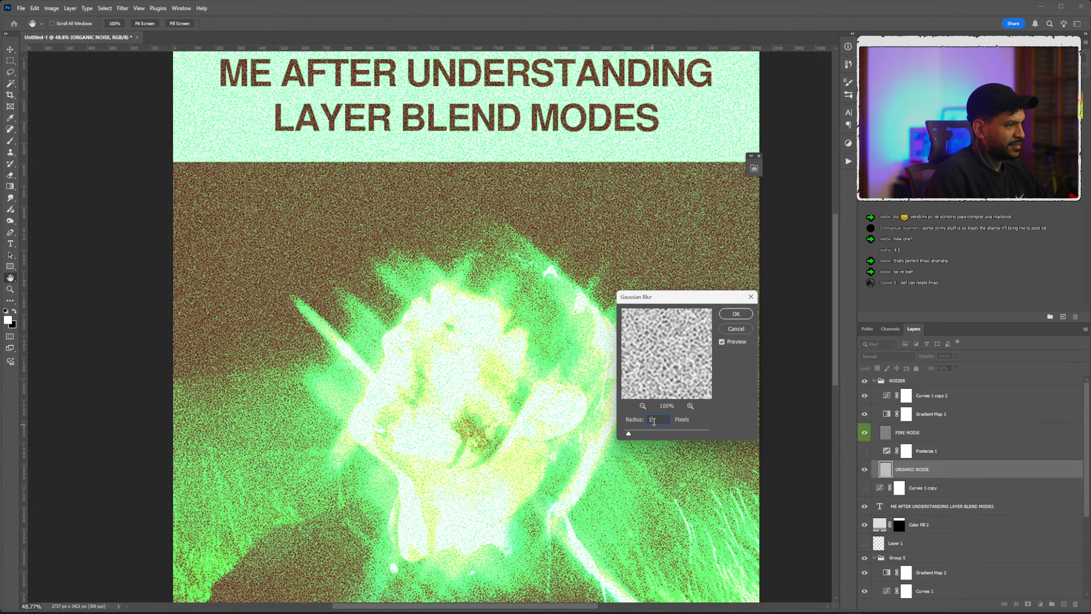
text(2)
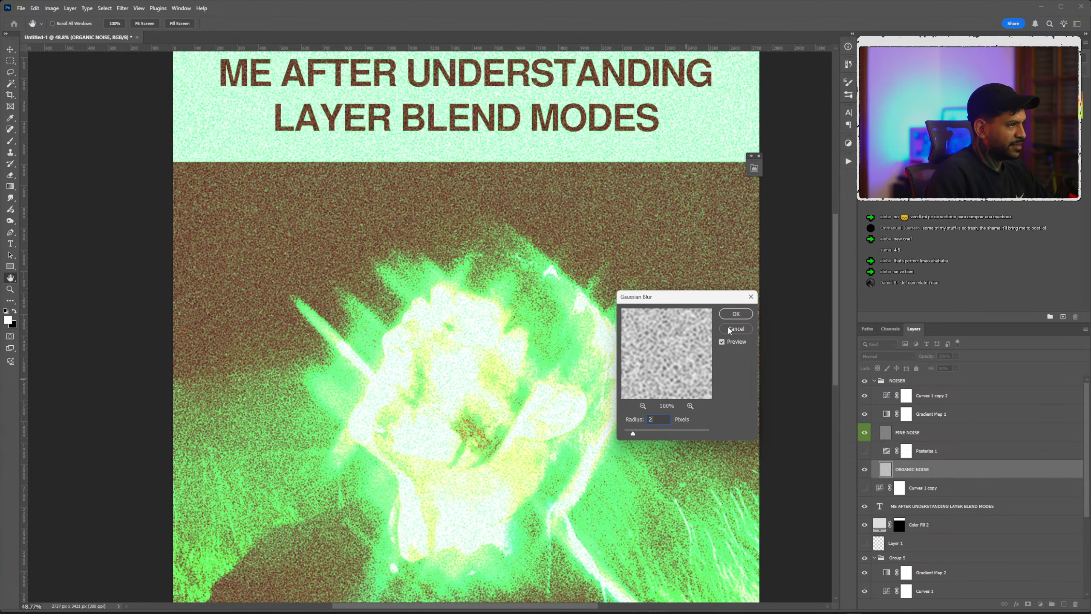
click(736, 314)
click(956, 369)
drag(957, 378, 946, 378)
scroll(550, 170, down, 5)
Keep a hidden duplicate of the headline text layer and run the INKBLEED HEAVY DISTRESS w bleed action on the original.
drag(925, 508, 905, 519)
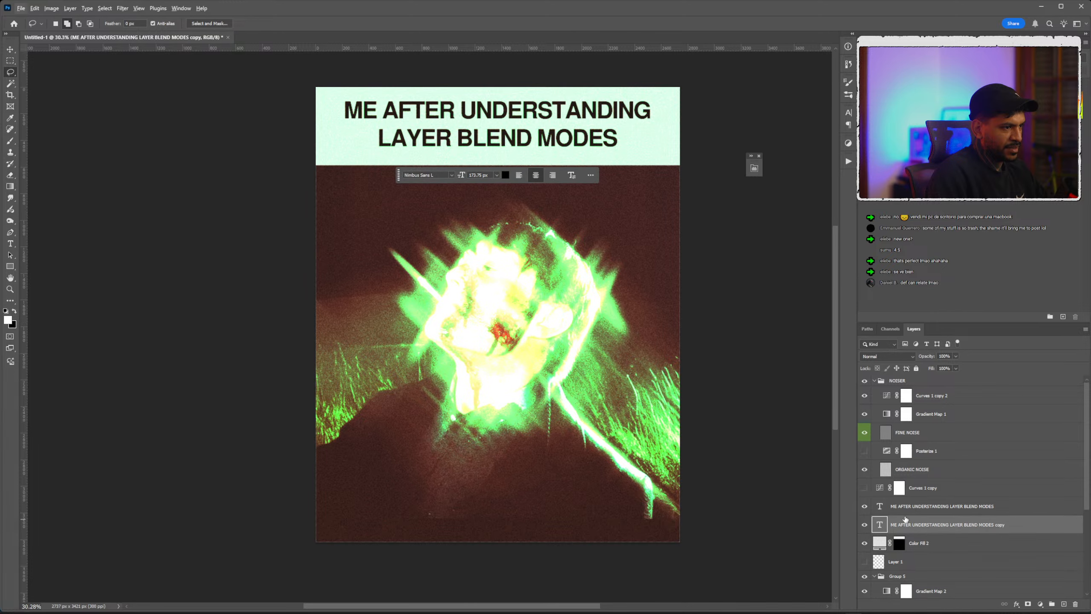
click(865, 525)
click(911, 507)
click(849, 161)
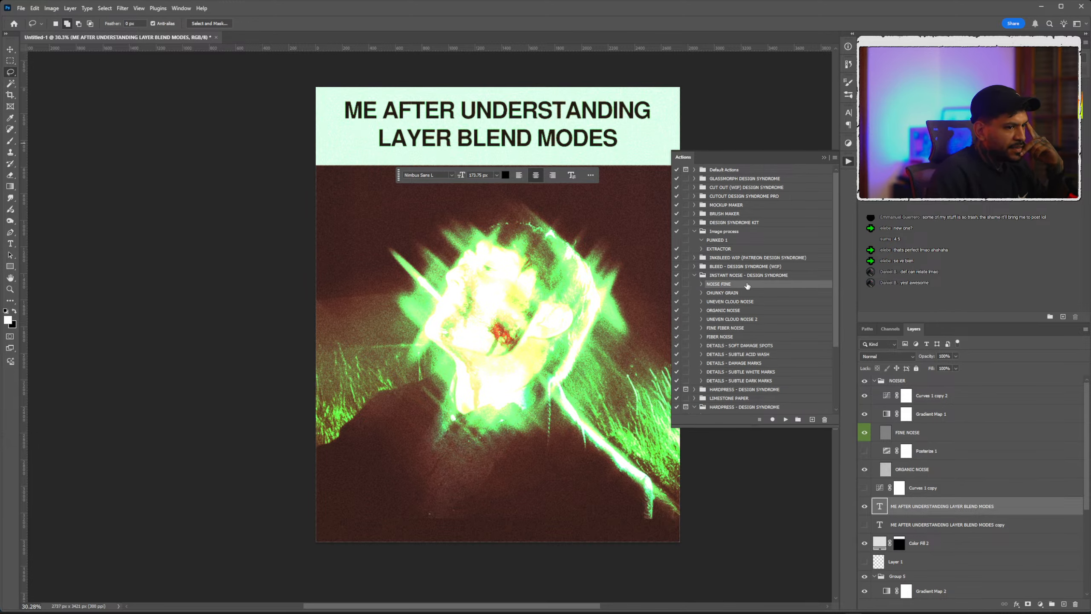
click(696, 267)
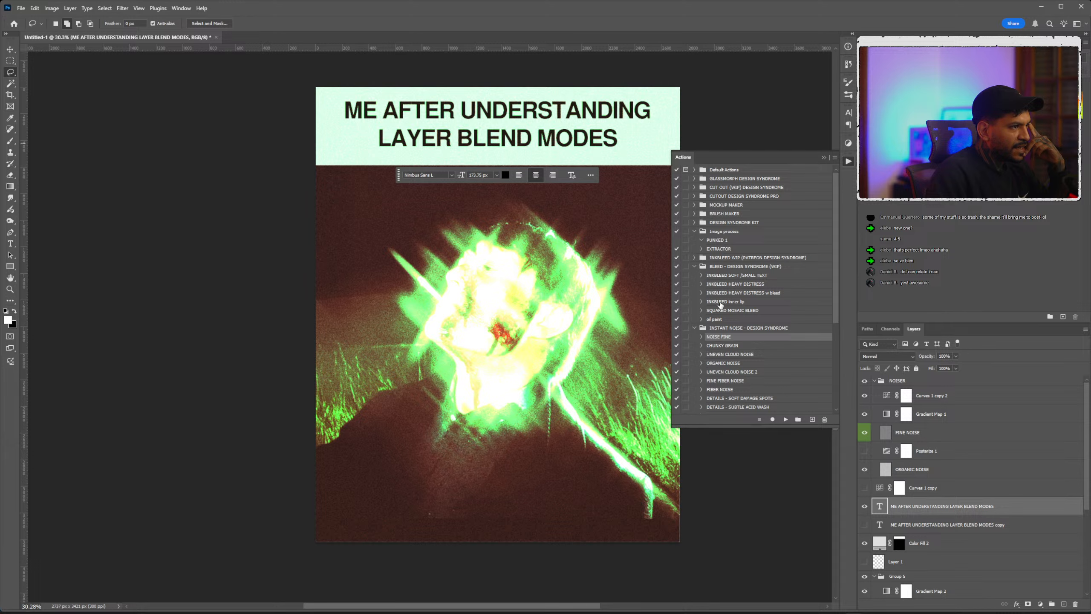
click(743, 294)
click(786, 419)
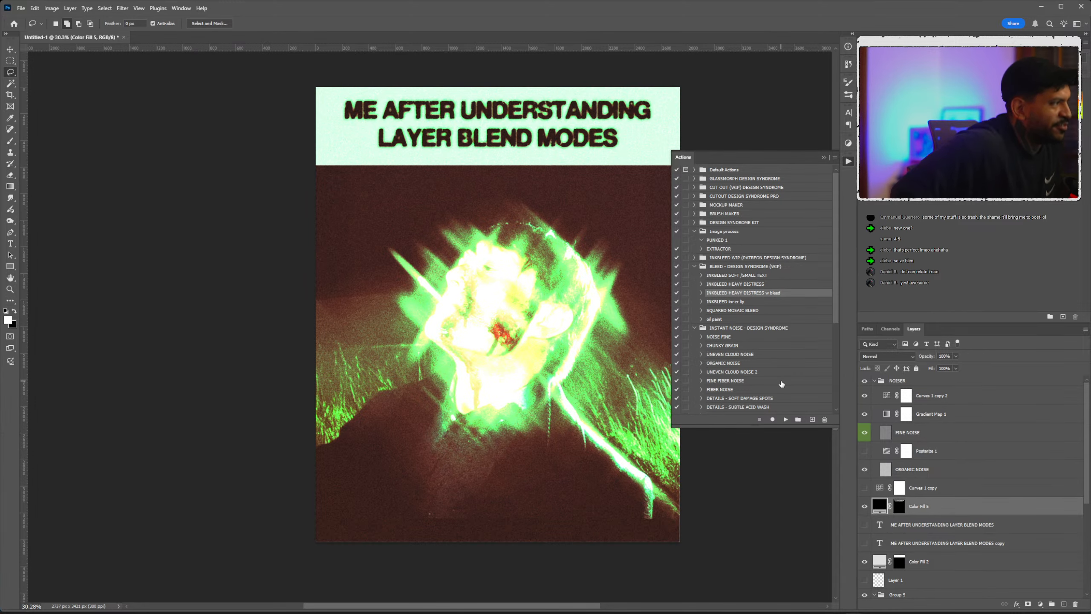
click(824, 158)
scroll(496, 171, up, 6)
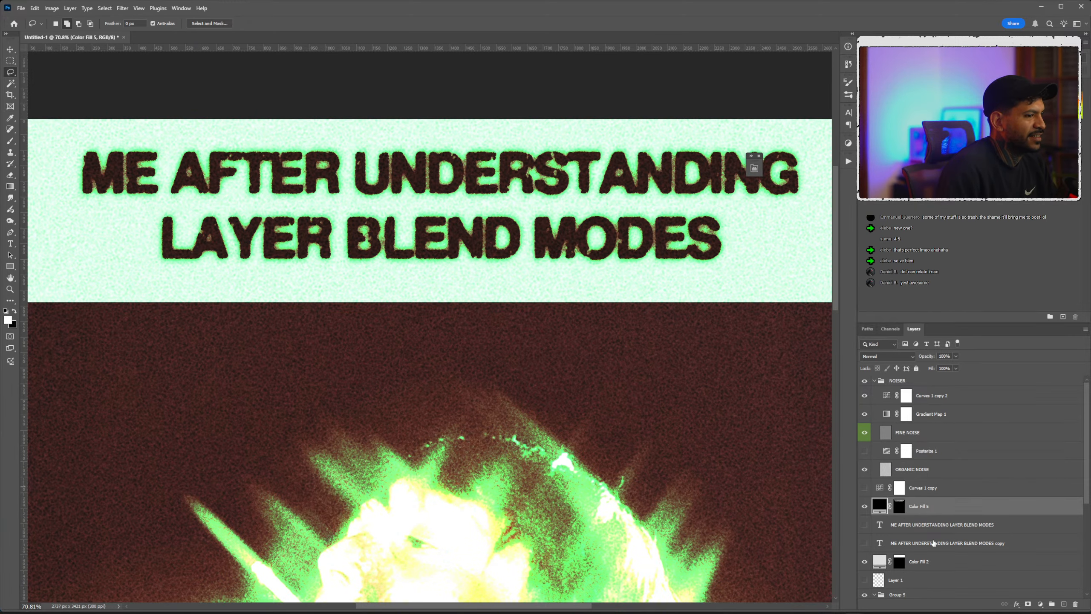
key(ctrl+backslash)
scroll(522, 193, down, 6)
Try reversing the Gradient Map 1 gradient, and preview several of the ungrouped gradient presets on it.
double_click(887, 414)
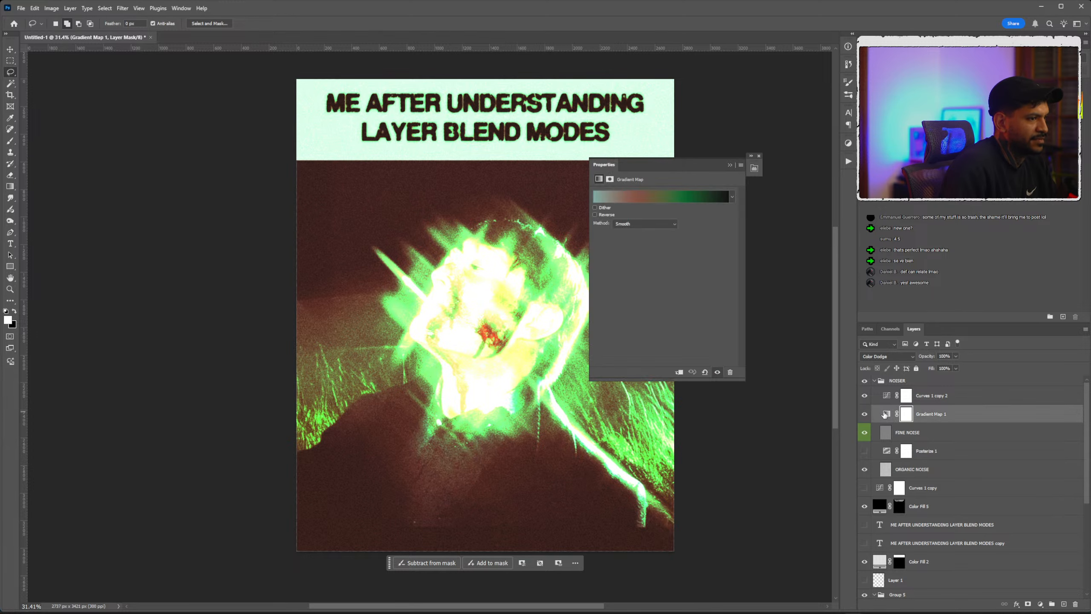
click(595, 214)
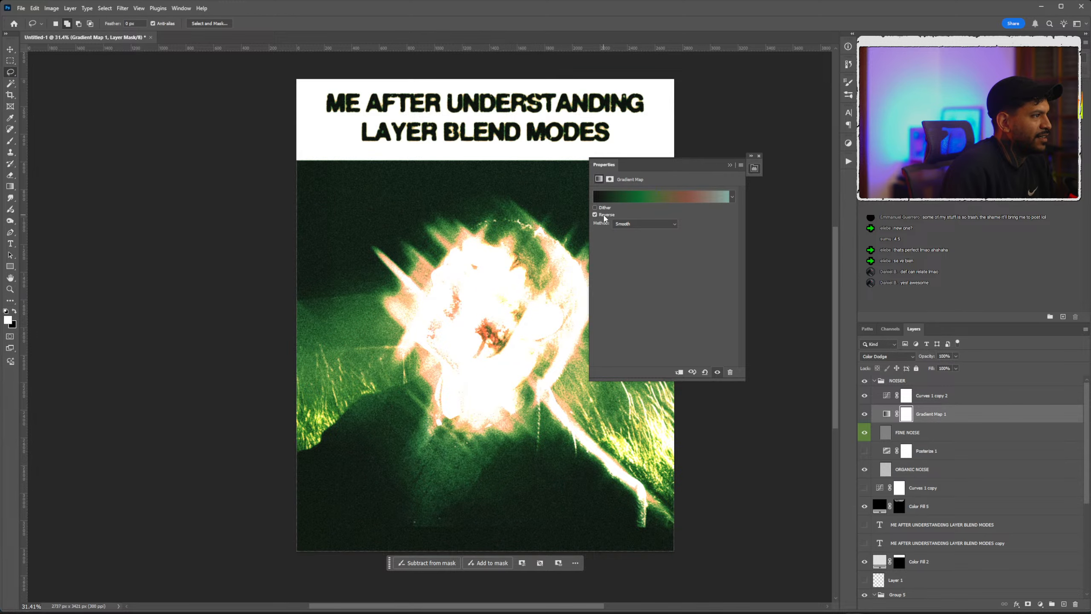
click(619, 196)
click(147, 132)
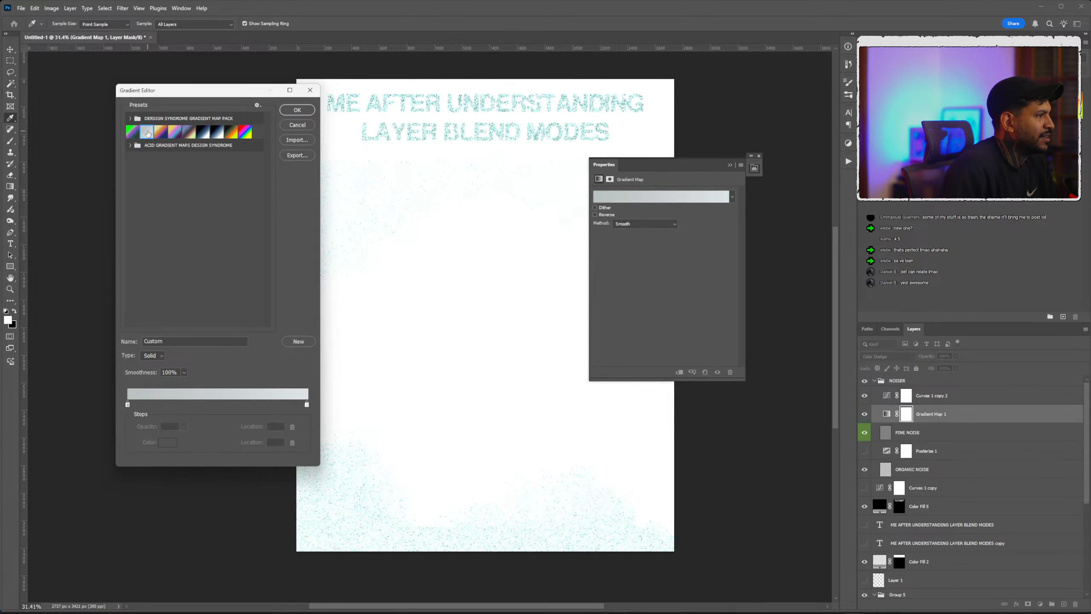
click(161, 132)
click(175, 131)
click(188, 131)
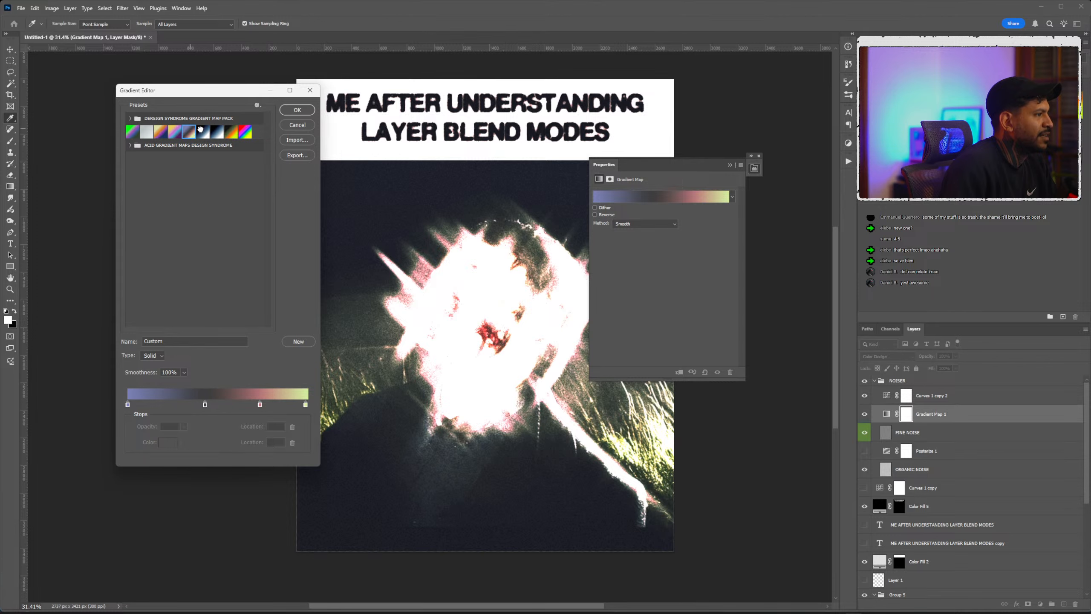
click(200, 130)
Preview various ACID GRADIENT MAPS DESIGN SYNDROME presets on Gradient Map 1 and discard the gradient changes.
click(138, 146)
click(149, 157)
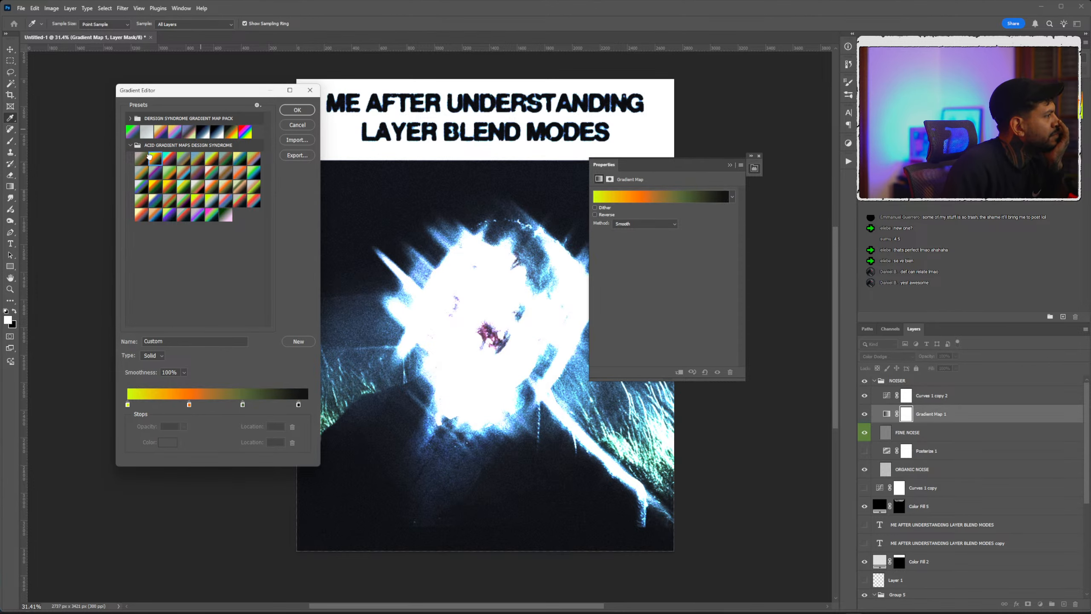
click(155, 158)
click(170, 187)
click(184, 187)
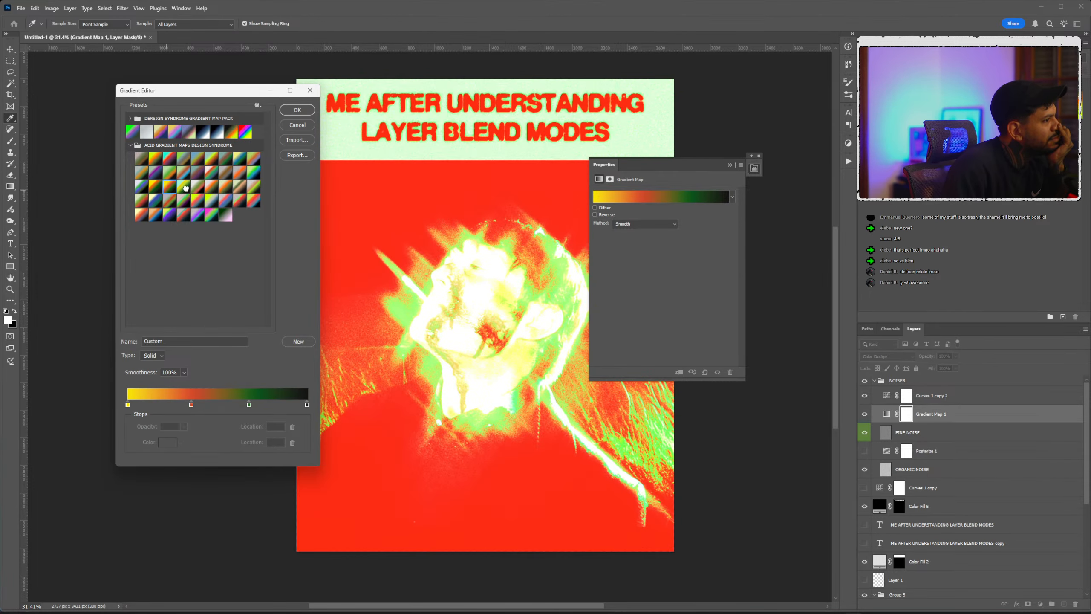
click(198, 187)
click(198, 171)
click(212, 158)
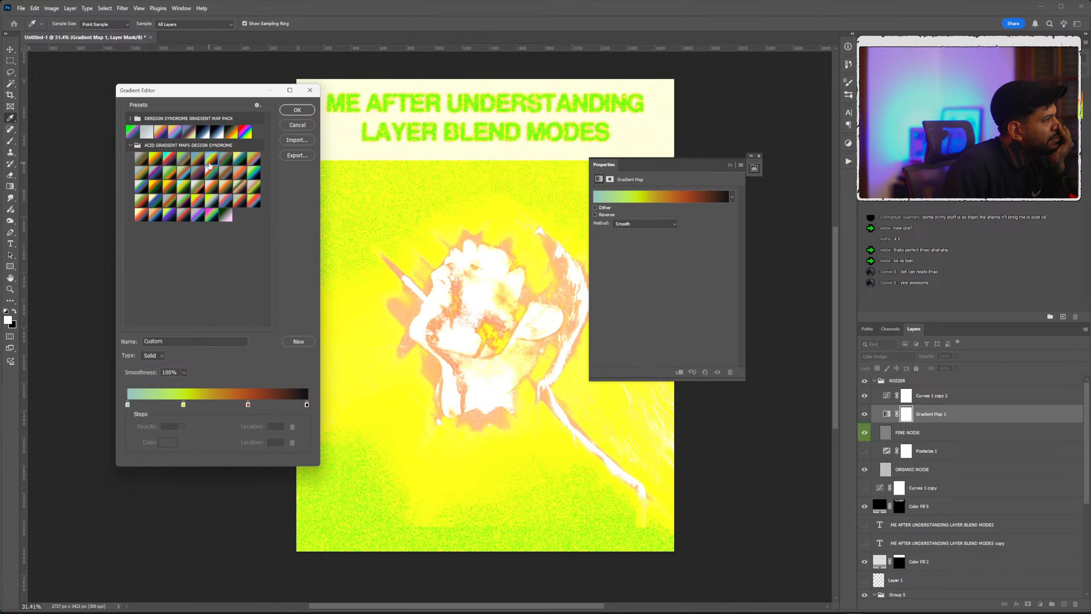
click(227, 159)
click(234, 184)
click(253, 173)
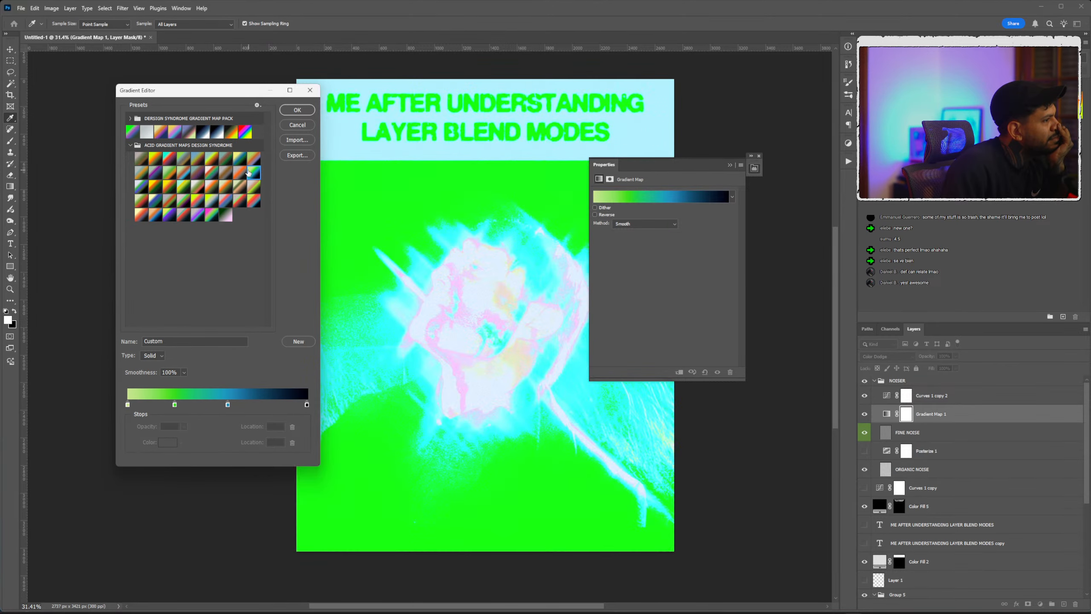
click(234, 170)
click(297, 124)
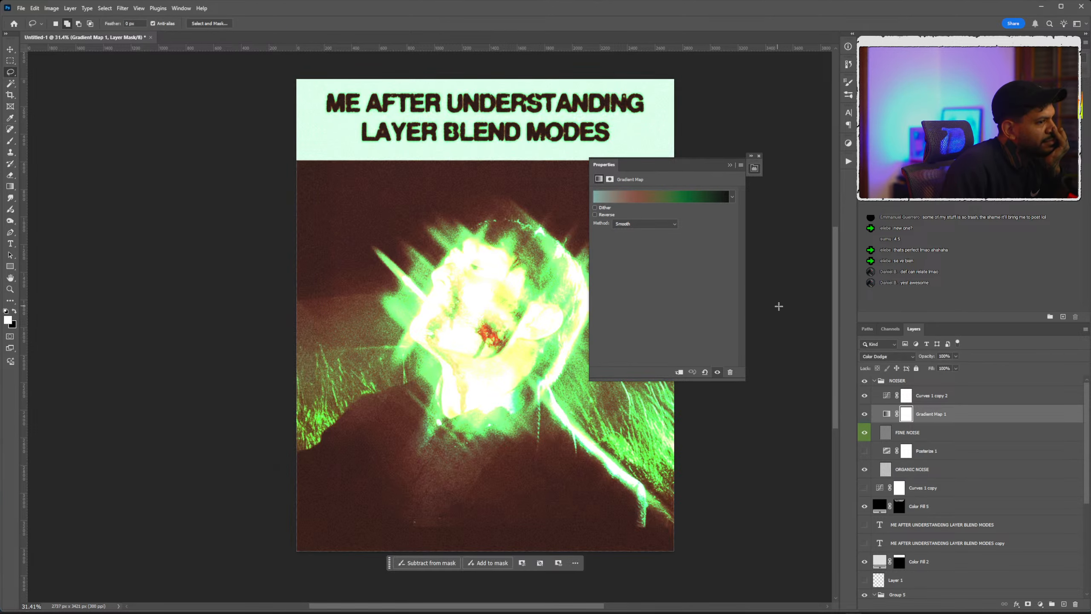
Set the Gradient Map 1 layer's blend mode to Lighten and reverse its gradient.
click(899, 356)
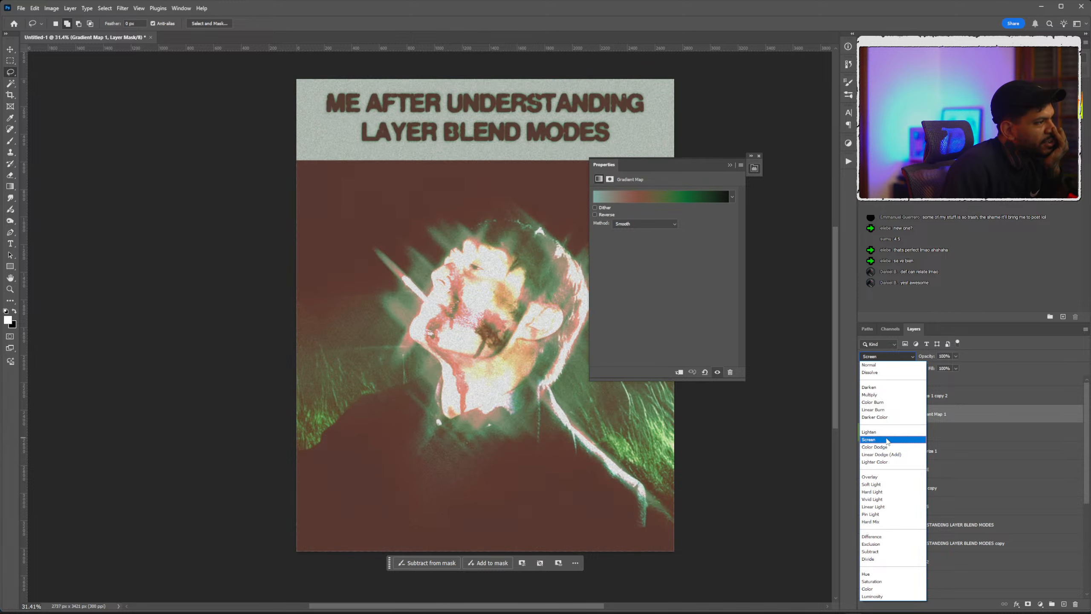
click(885, 432)
click(600, 216)
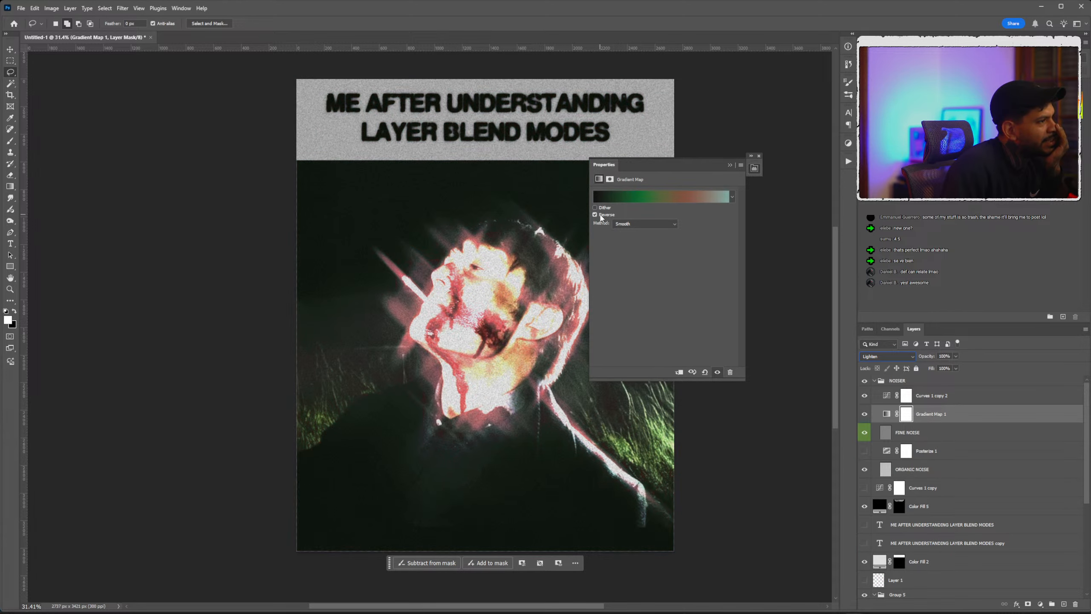
Apply the teal, brown, purple and black ACID GRADIENT MAPS DESIGN SYNDROME preset to Gradient Map 1, with the gradient reversed.
click(601, 216)
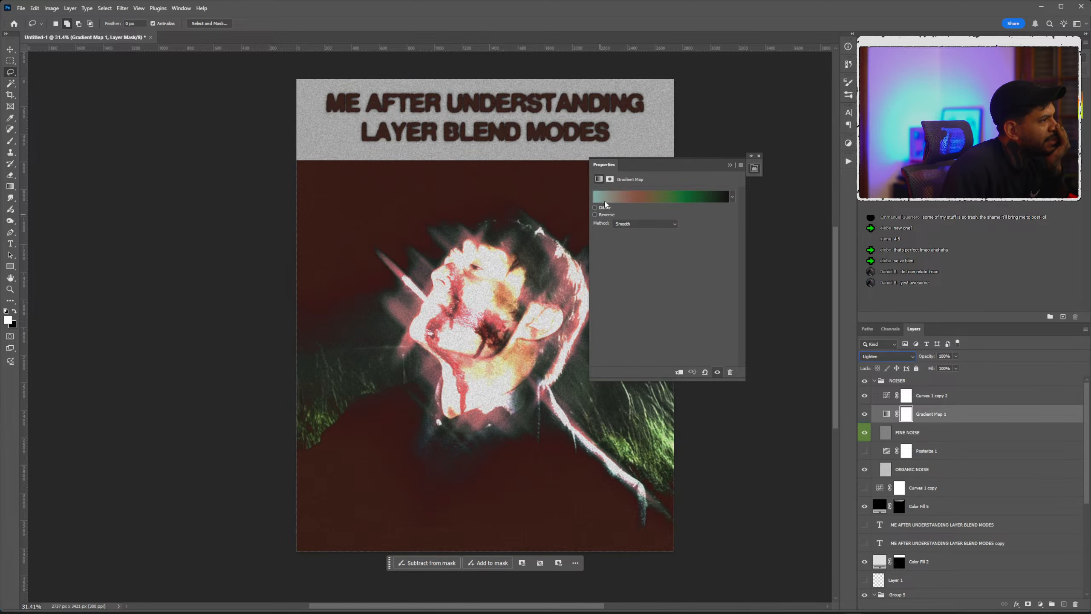
click(607, 200)
click(141, 165)
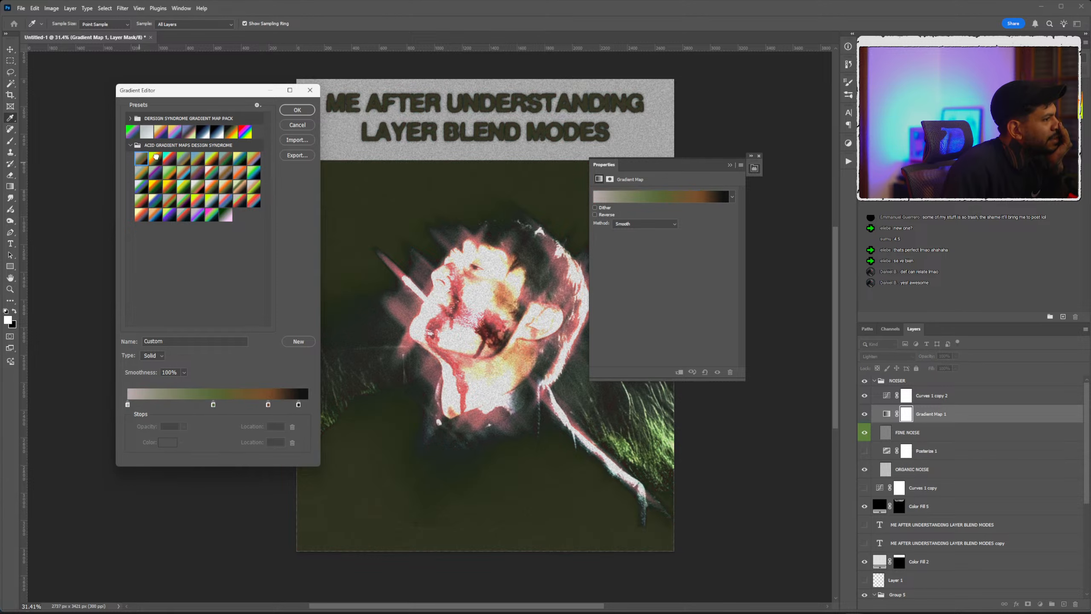
click(156, 163)
click(177, 162)
click(153, 159)
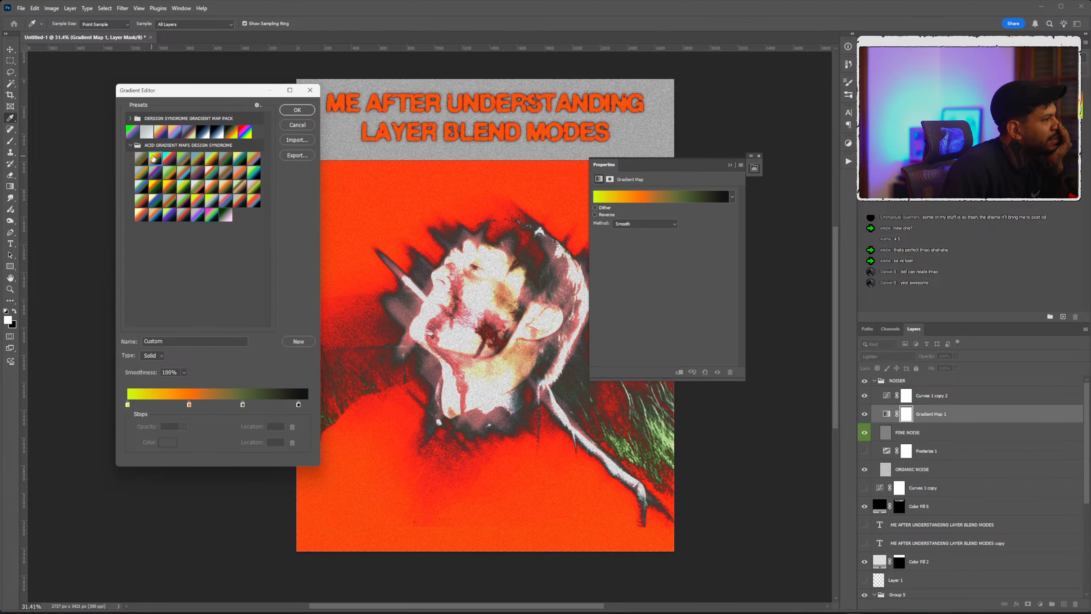
click(167, 163)
click(170, 173)
click(195, 174)
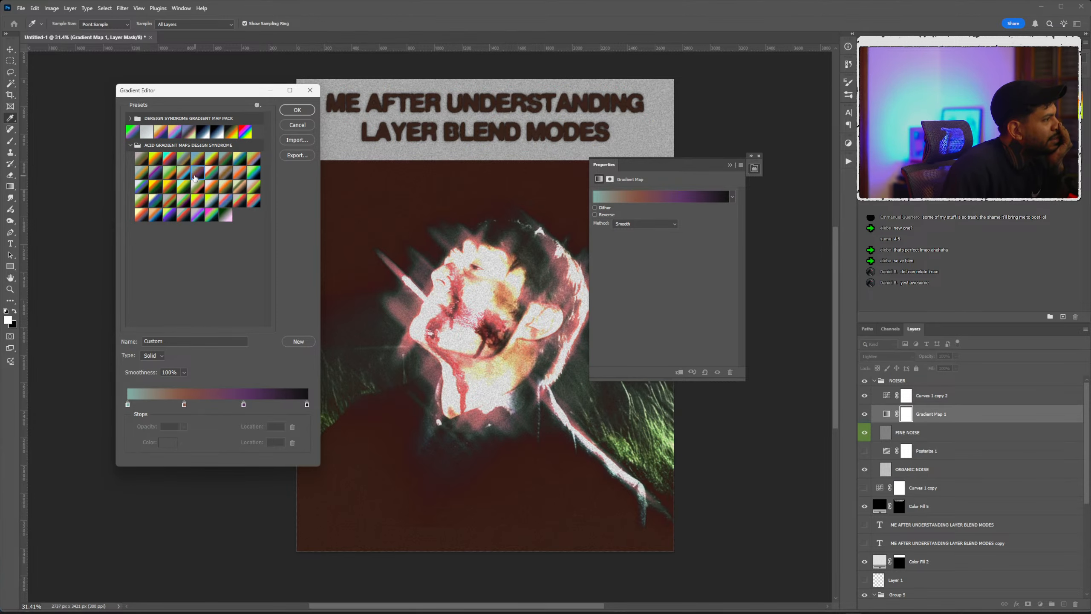
click(297, 111)
click(596, 215)
click(609, 196)
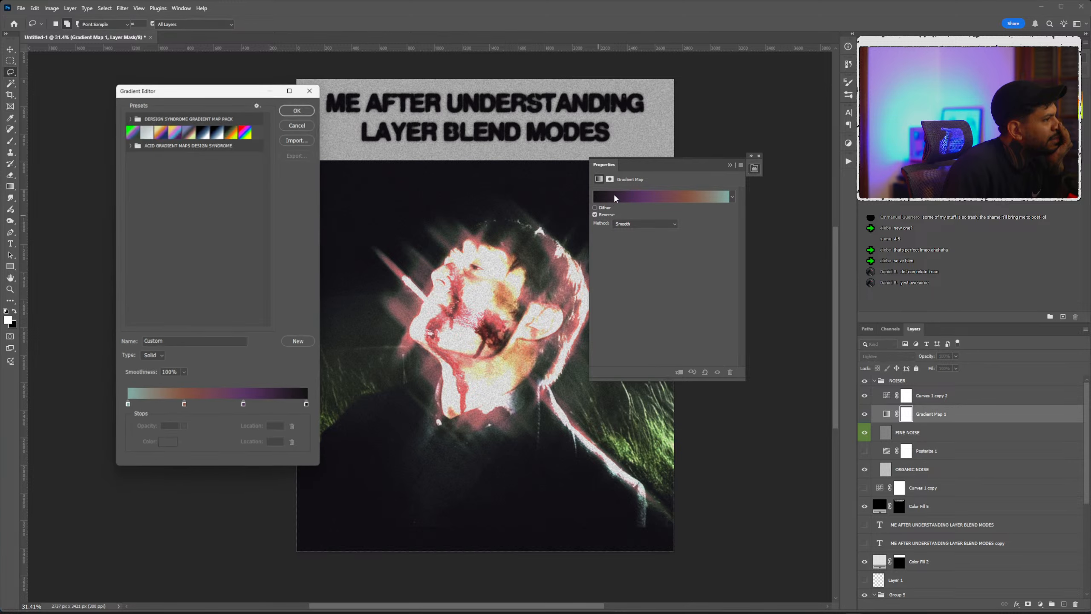
click(174, 133)
click(146, 132)
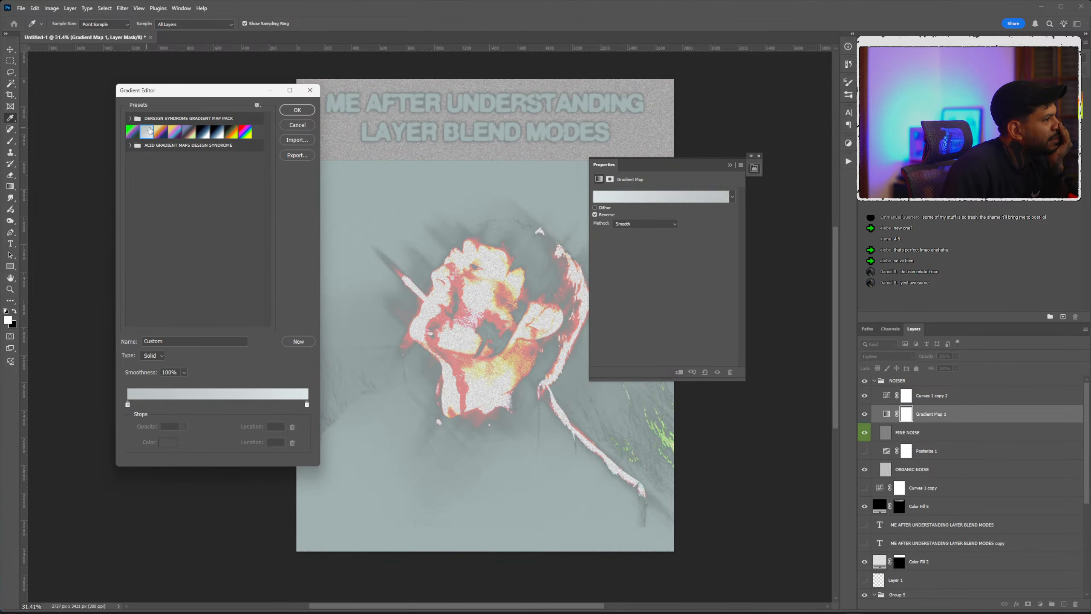
click(298, 124)
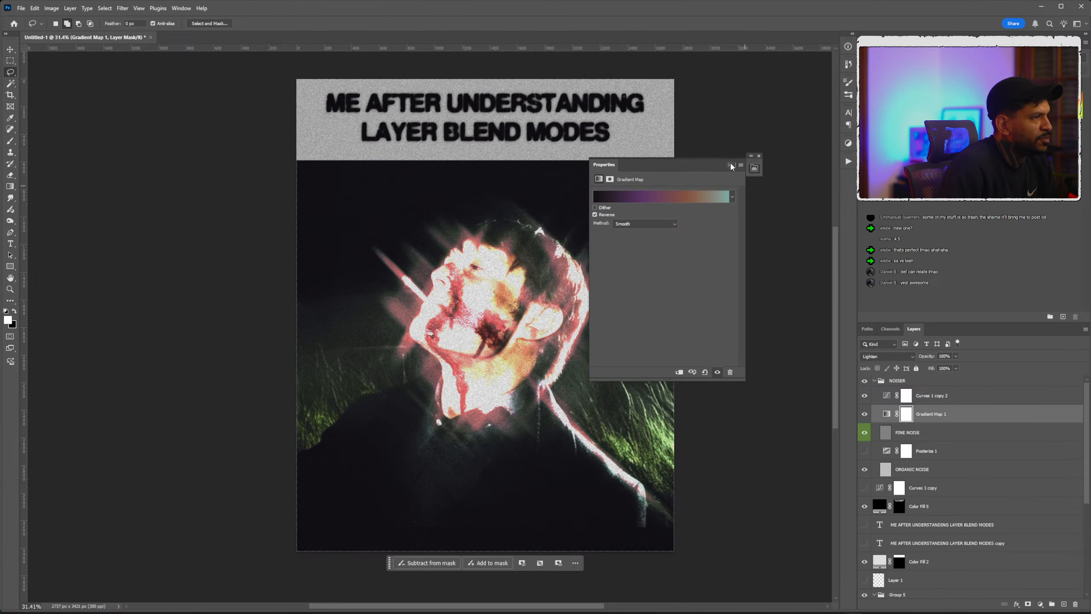
Set Gradient Map 1's blend mode to Color Dodge, and check the effect of Gradient Map 1 and Curves 1 copy 2 by toggling them.
key(l)
key(shift+plus)
key(shift+plus)
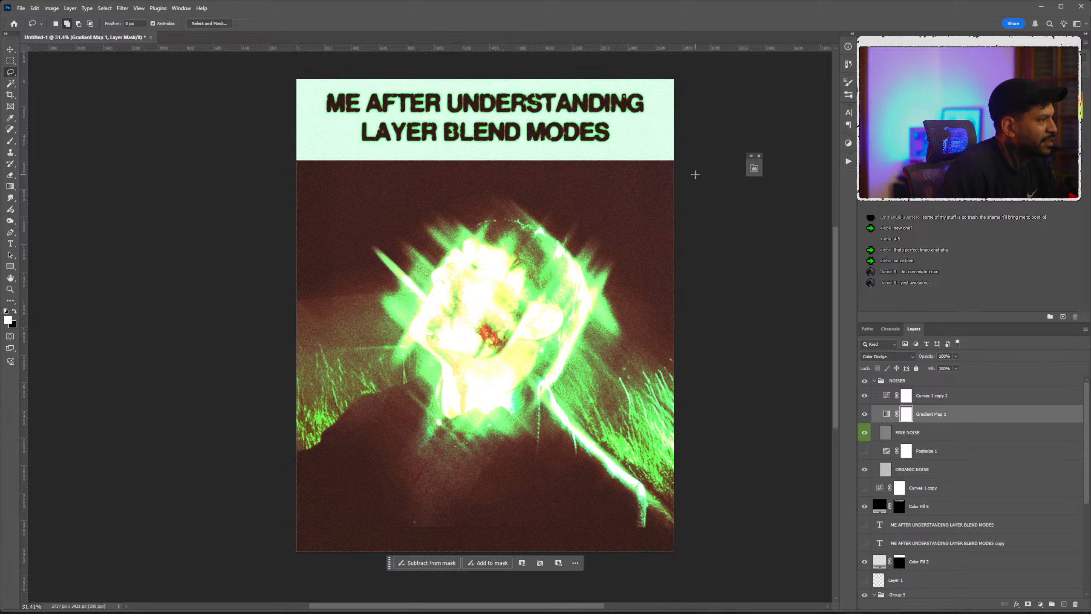
click(864, 414)
click(864, 414)
click(864, 396)
click(864, 395)
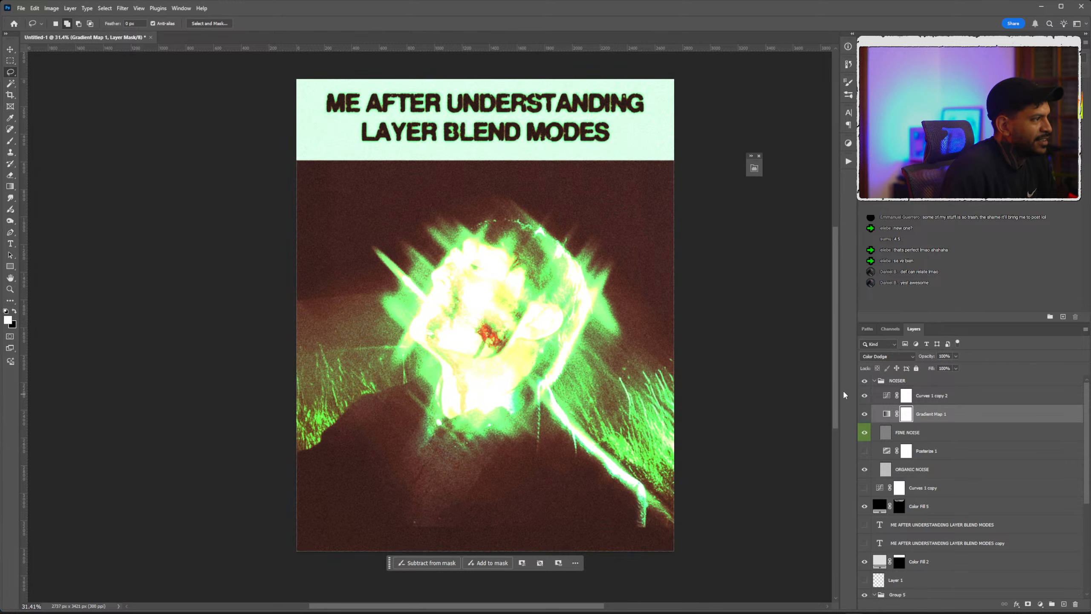
scroll(726, 313, down, 3)
scroll(726, 313, up, 2)
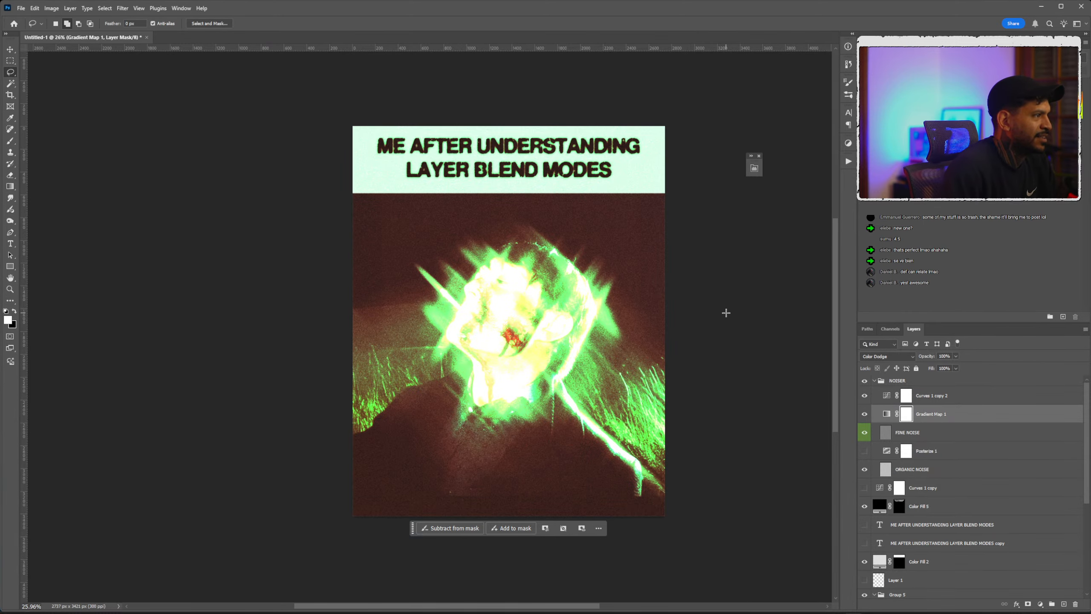
Make the Generative Fill copy 2 layer in Group 5 visible, and preview Generative Fill copy 3 before hiding it again.
scroll(909, 474, down, 3)
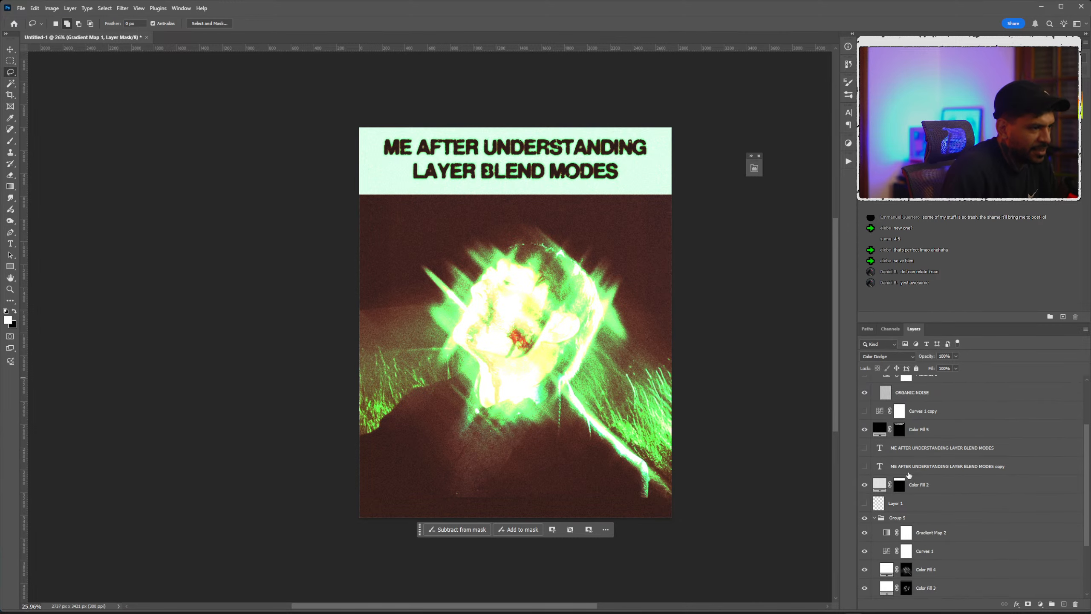
scroll(909, 475, down, 3)
click(865, 549)
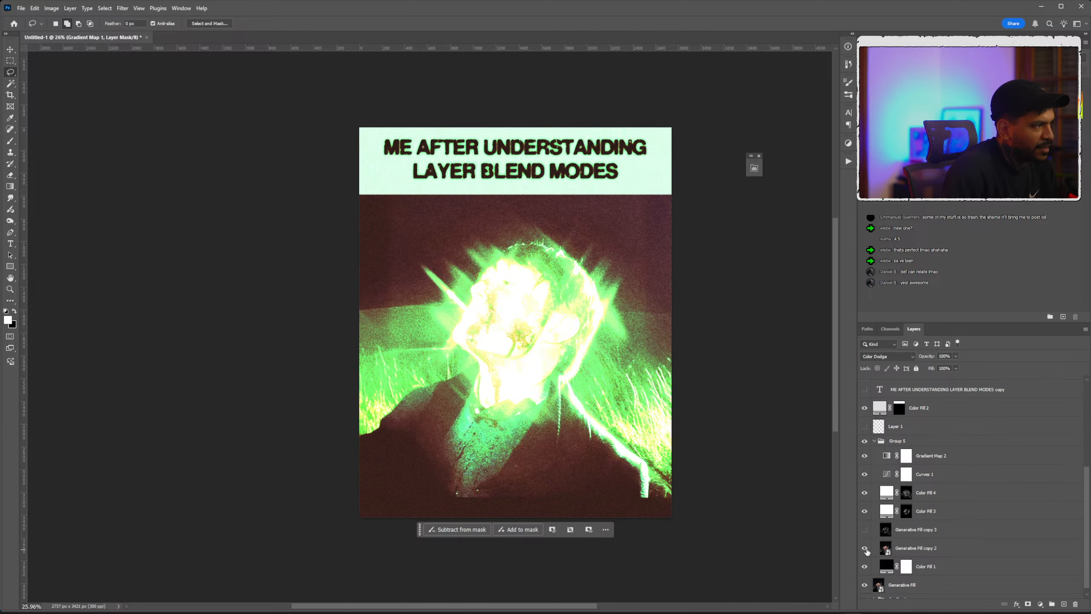
click(865, 549)
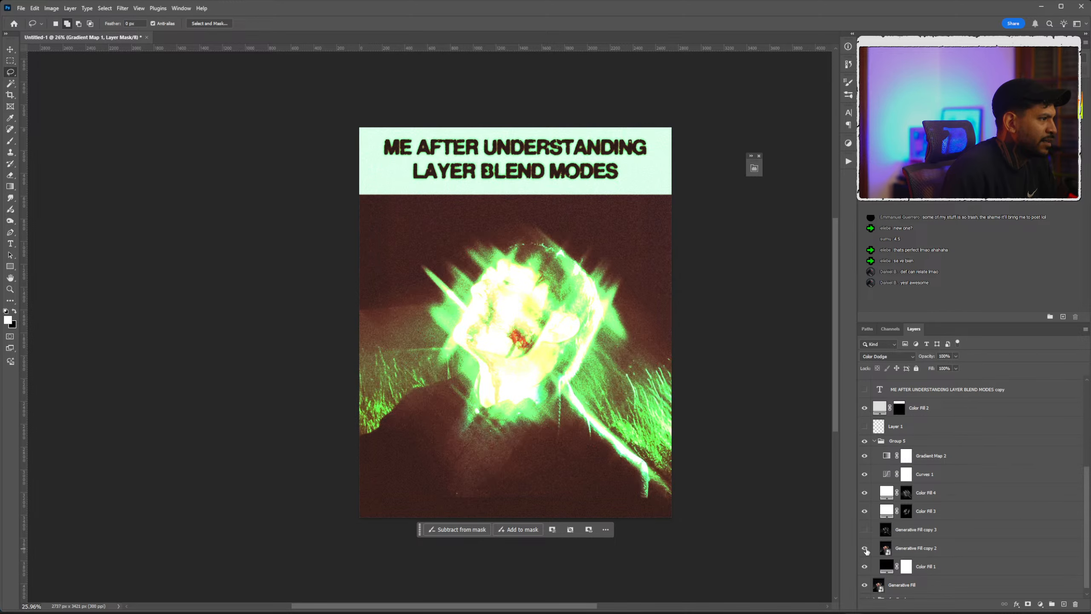
click(865, 549)
click(865, 529)
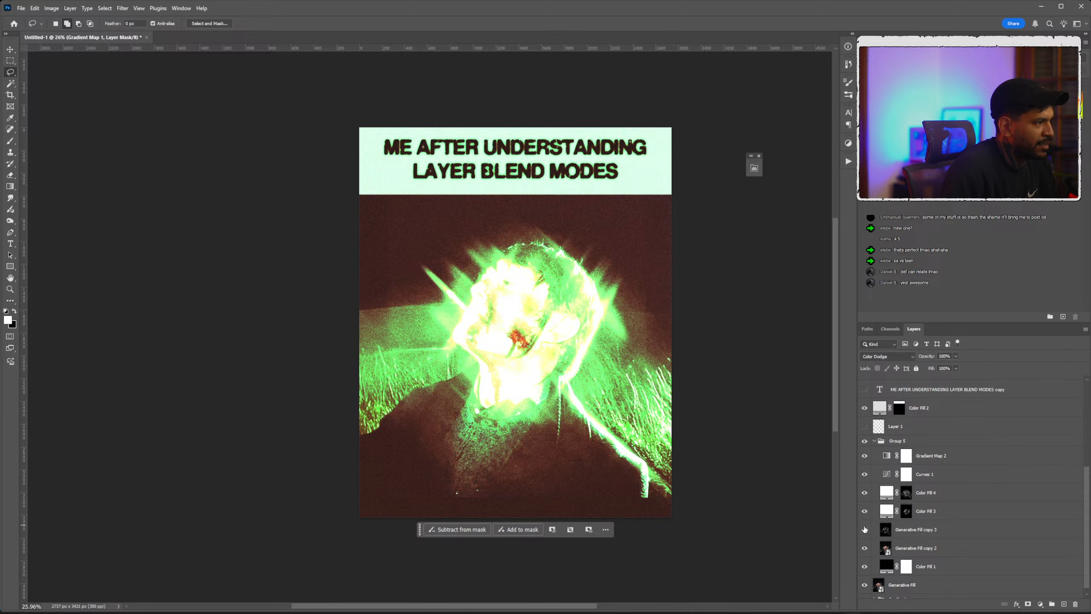
click(865, 529)
scroll(797, 510, down, 2)
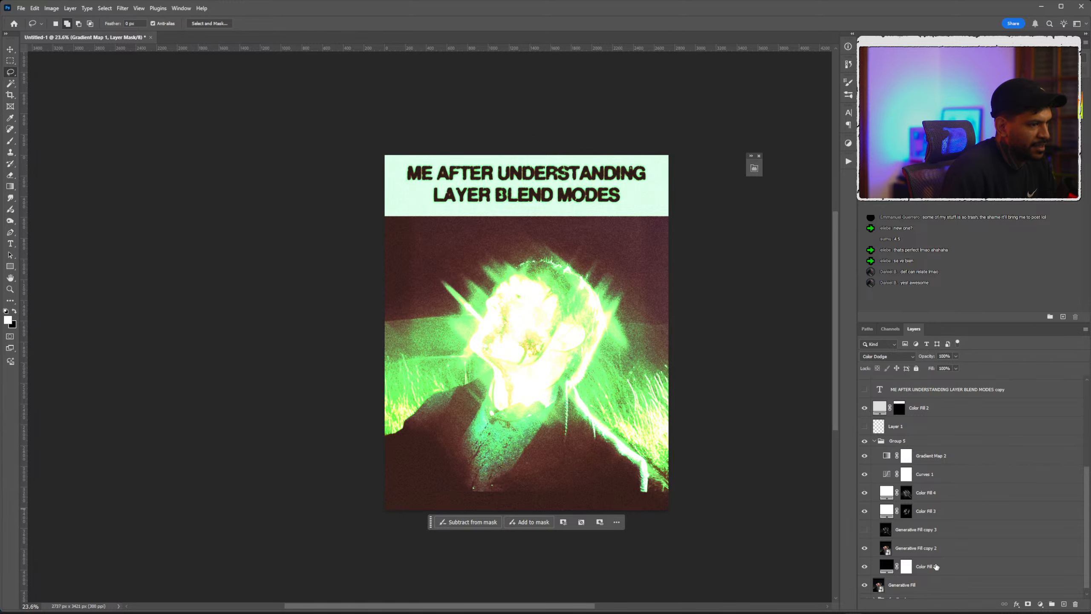
Scale the Generative Fill layer and Group 5 together to about 130% so the portrait fills more of the poster.
scroll(931, 558, down, 1)
click(931, 579)
scroll(924, 559, up, 3)
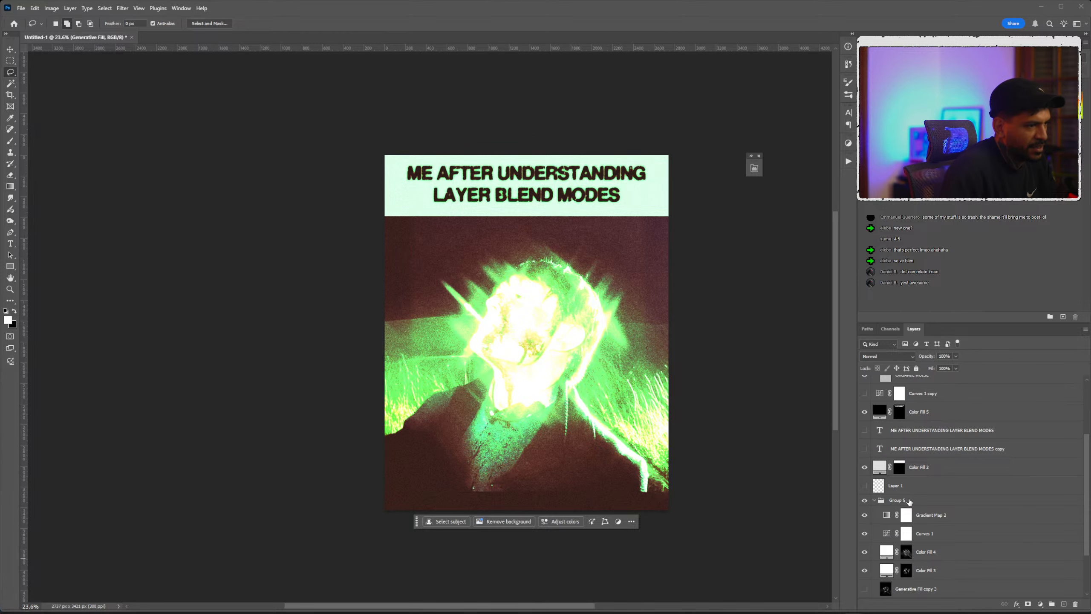
click(910, 502)
key(ctrl+t)
scroll(734, 439, down, 6)
mouse_move(648, 329)
mouse_down()
mouse_move(679, 325)
mouse_move(642, 325)
mouse_move(674, 325)
mouse_move(677, 309)
mouse_move(650, 323)
mouse_up()
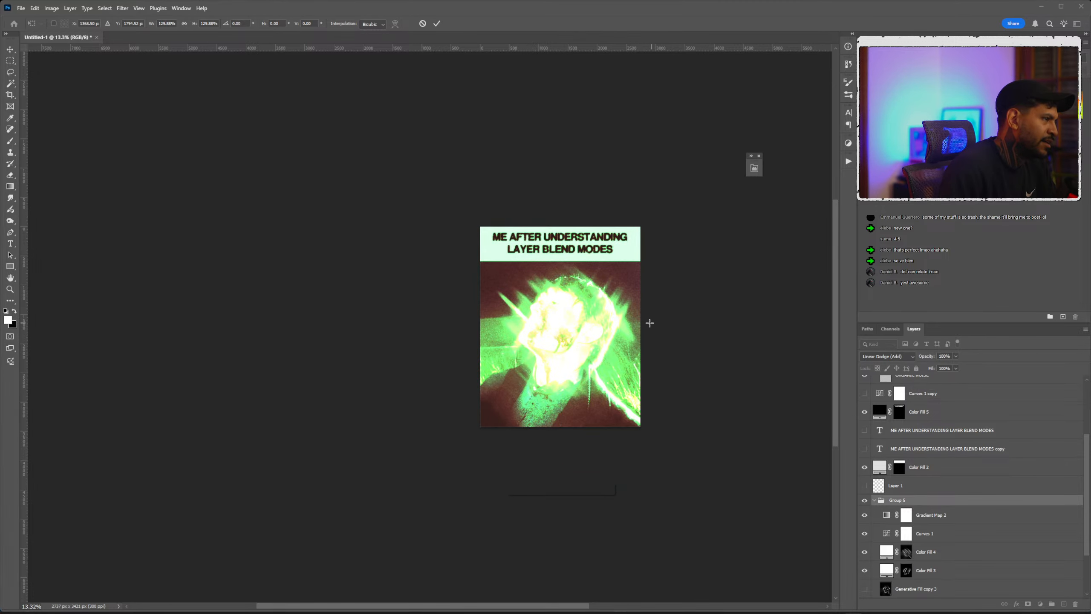
key(Return)
key(l)
scroll(545, 313, up, 4)
scroll(954, 540, down, 3)
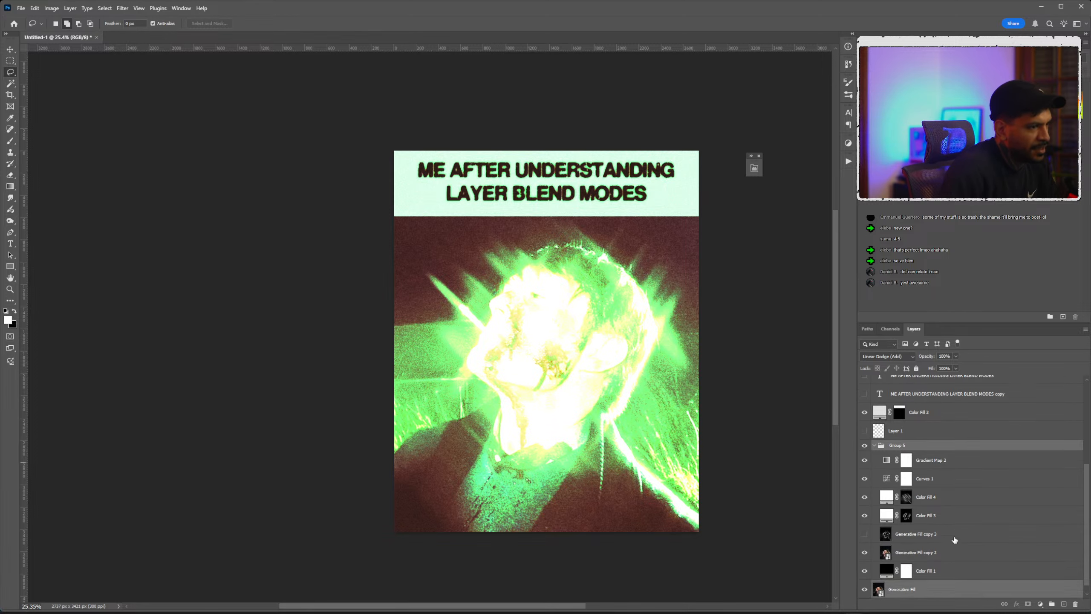
Reduce Group 5's fill to 68%, and compare the portrait with the group hidden and shown.
click(864, 446)
click(864, 446)
click(898, 445)
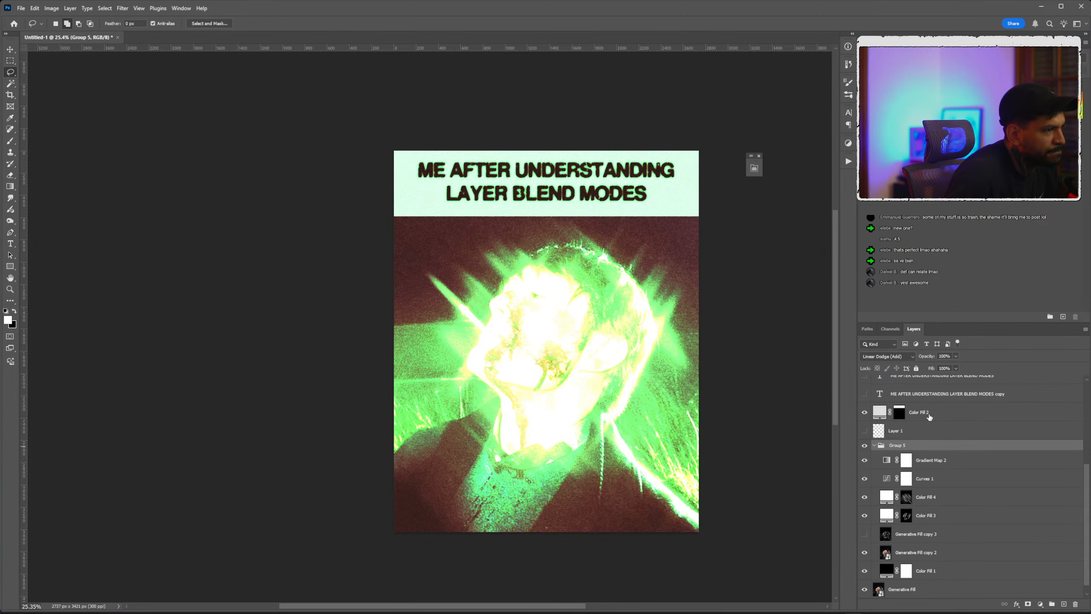
click(957, 368)
drag(960, 378, 941, 374)
scroll(718, 348, down, 1)
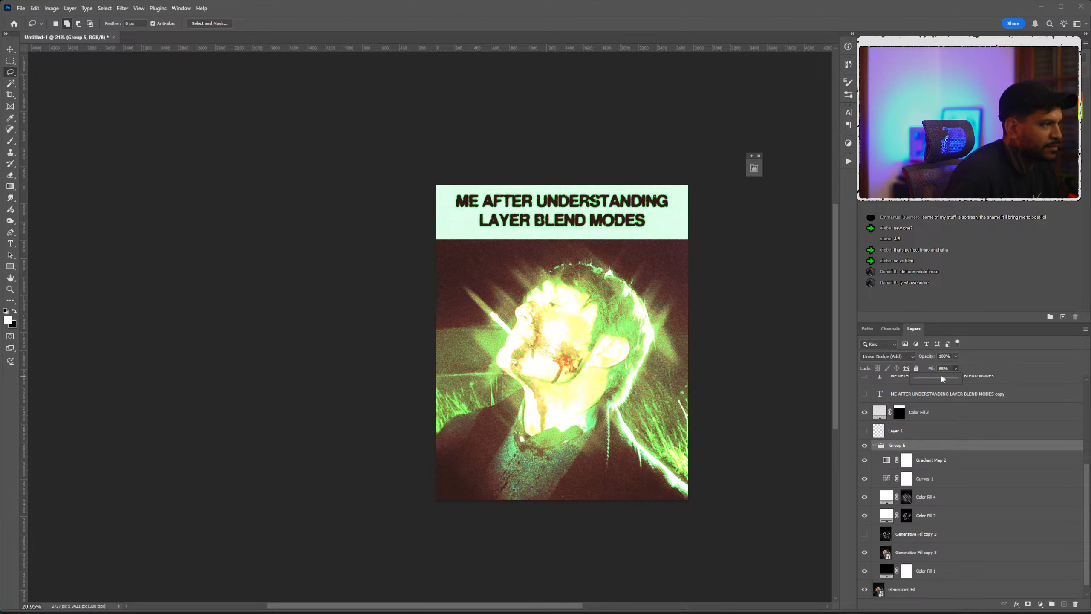
scroll(614, 337, down, 1)
scroll(614, 333, up, 2)
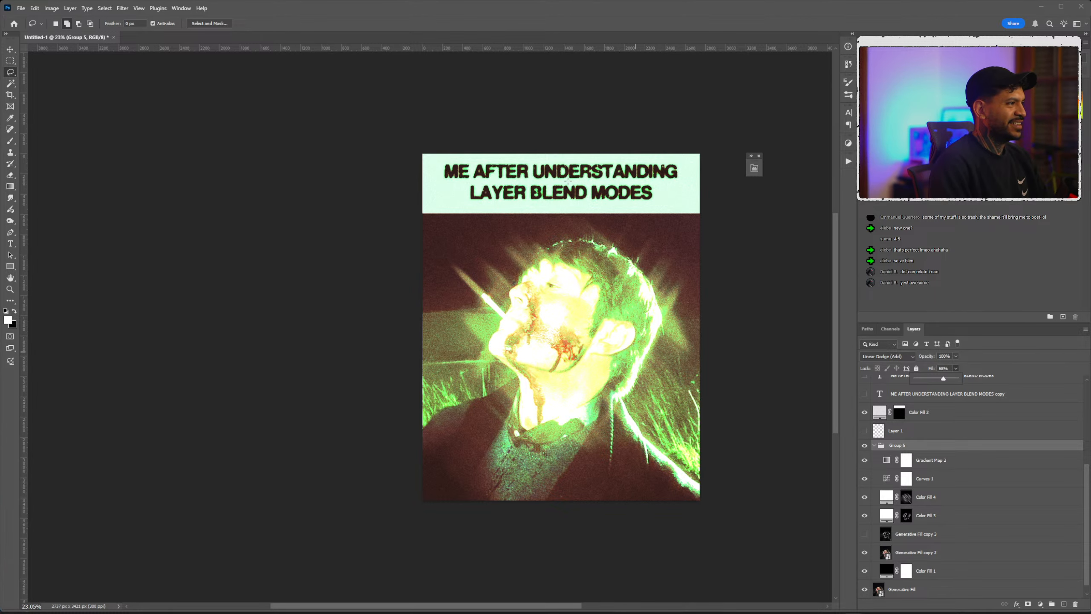
scroll(719, 237, up, 1)
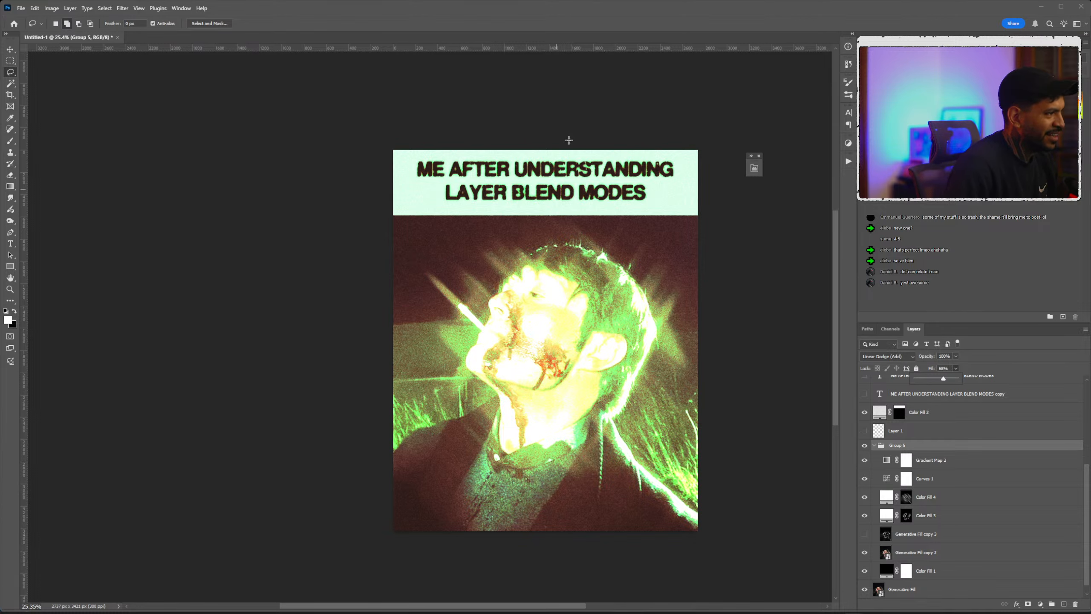
click(865, 447)
click(865, 447)
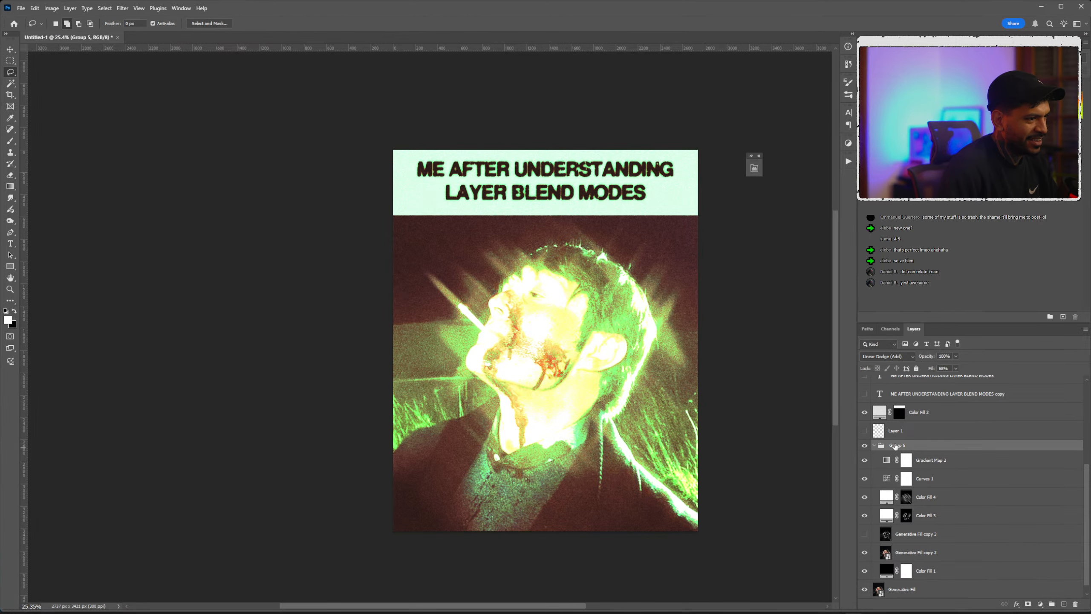
Slightly enlarge the distressed headline on the Color Fill 5 layer within the pale banner.
scroll(889, 442, up, 3)
click(865, 423)
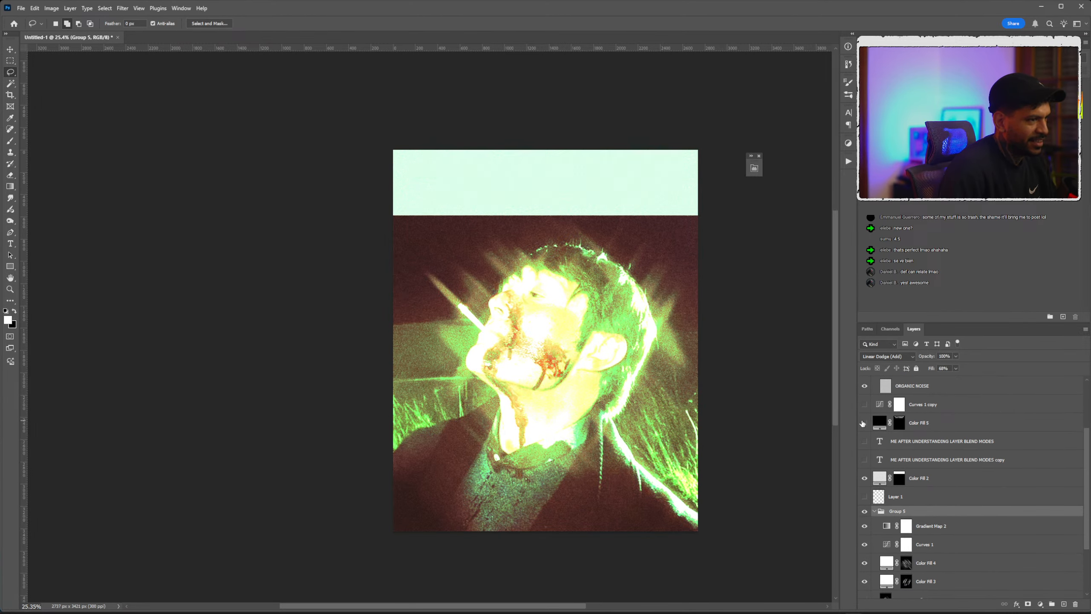
click(865, 423)
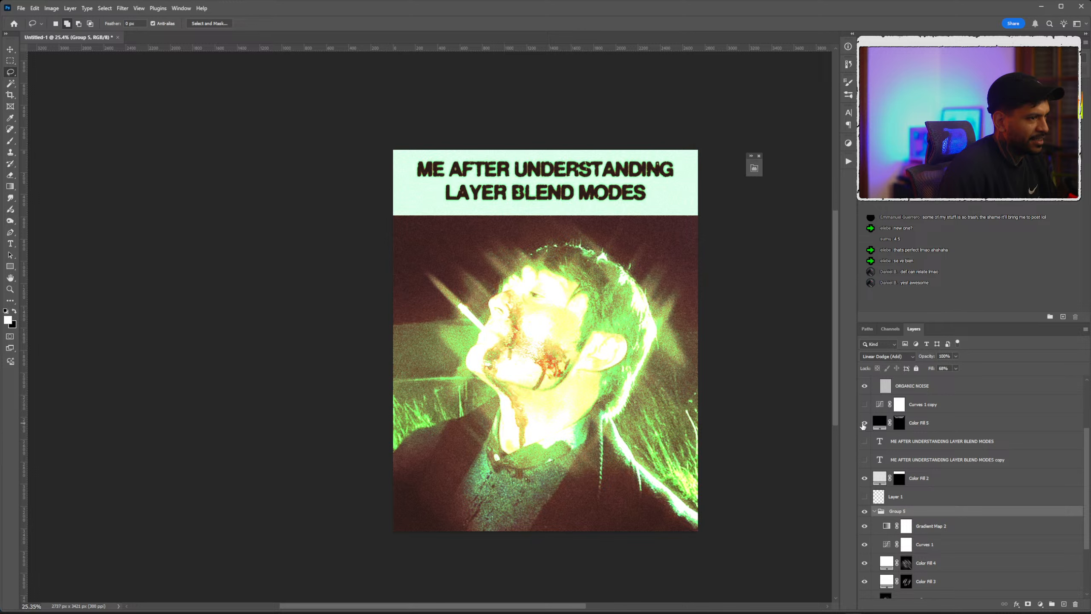
click(865, 422)
click(865, 423)
click(920, 422)
key(ctrl+t)
drag(635, 189, 687, 183)
key(Return)
key(l)
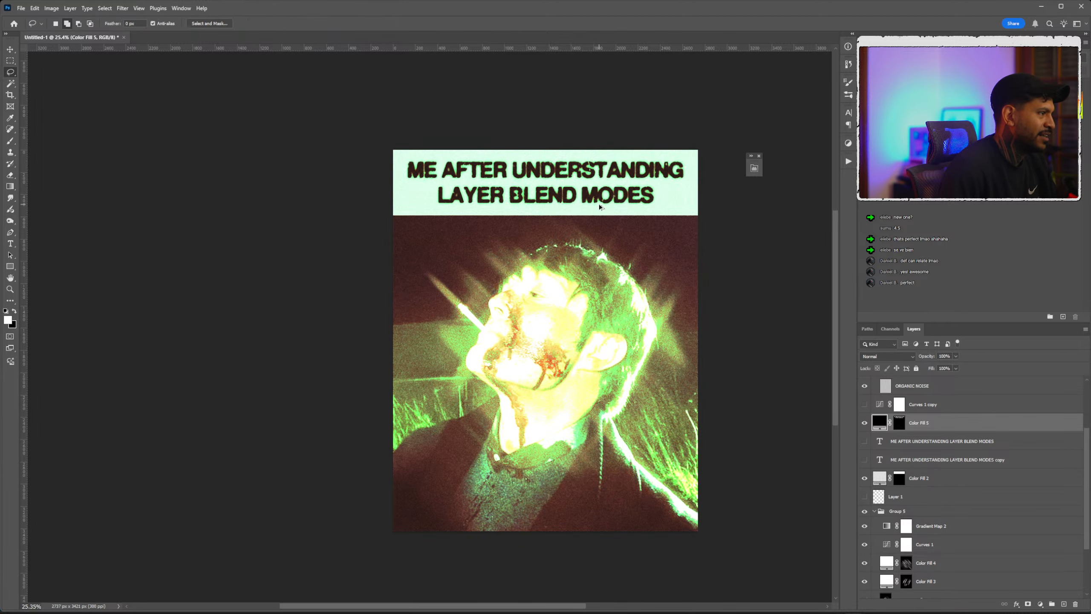
scroll(599, 205, down, 1)
scroll(599, 205, up, 1)
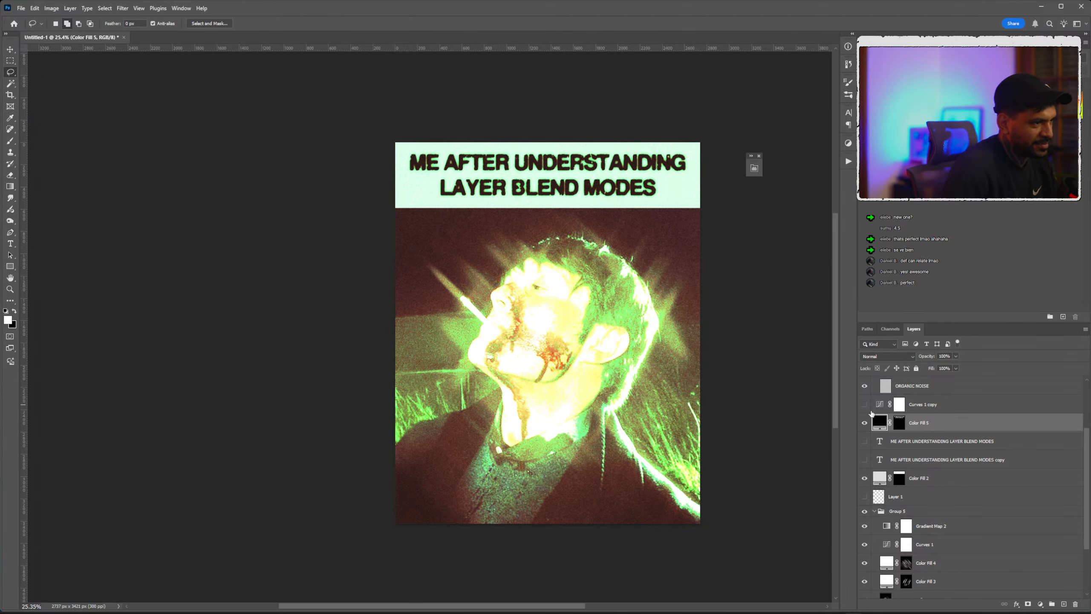
Preview the Curves 1 copy layer, and show the Posterize 1 layer to examine its effect on the portrait.
click(865, 404)
click(865, 404)
scroll(878, 422, up, 3)
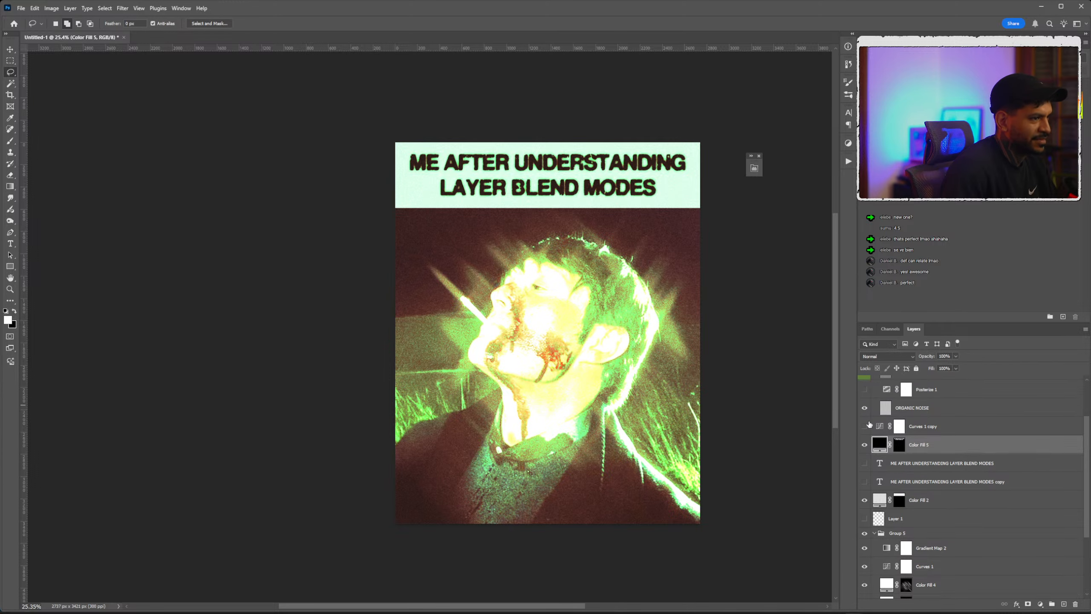
click(865, 422)
scroll(551, 309, up, 5)
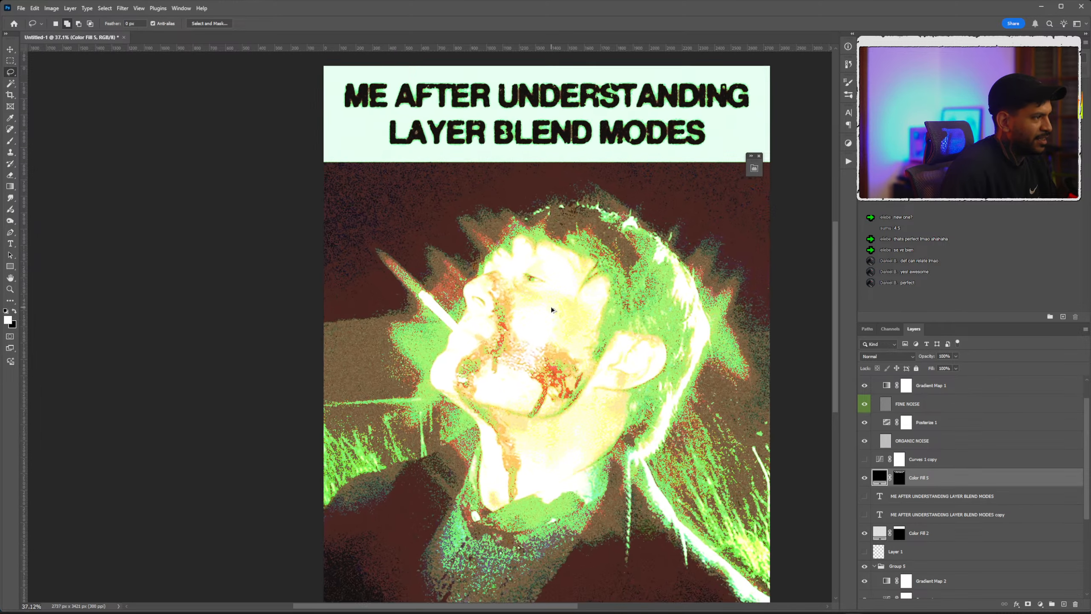
scroll(552, 309, down, 5)
Set the Posterize 1 levels to 57 and hide the layer.
click(899, 437)
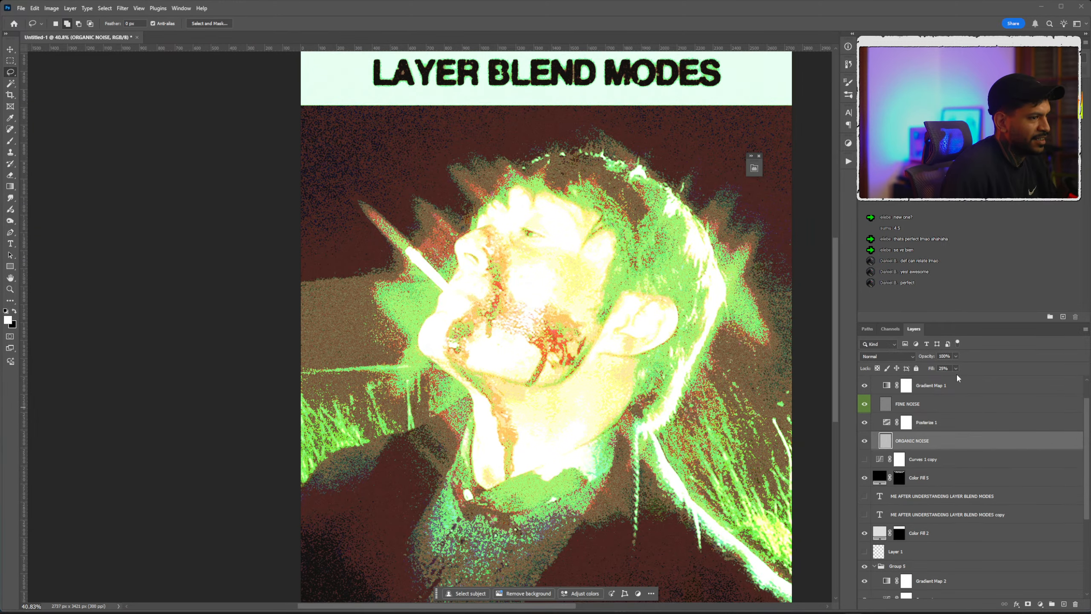
click(925, 421)
click(913, 357)
click(913, 357)
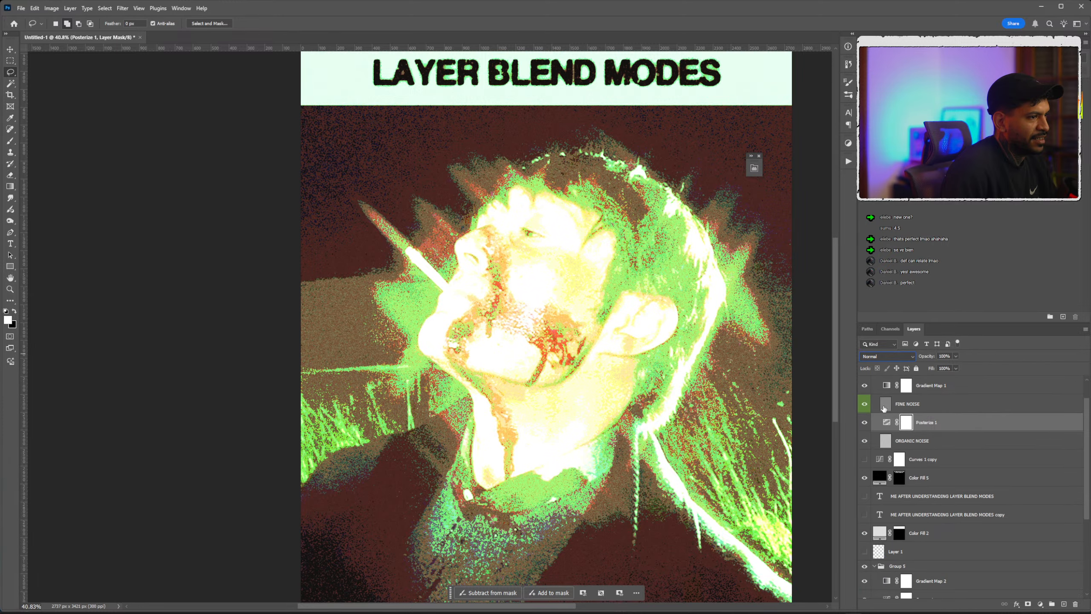
click(887, 423)
double_click(886, 423)
drag(600, 204, 605, 203)
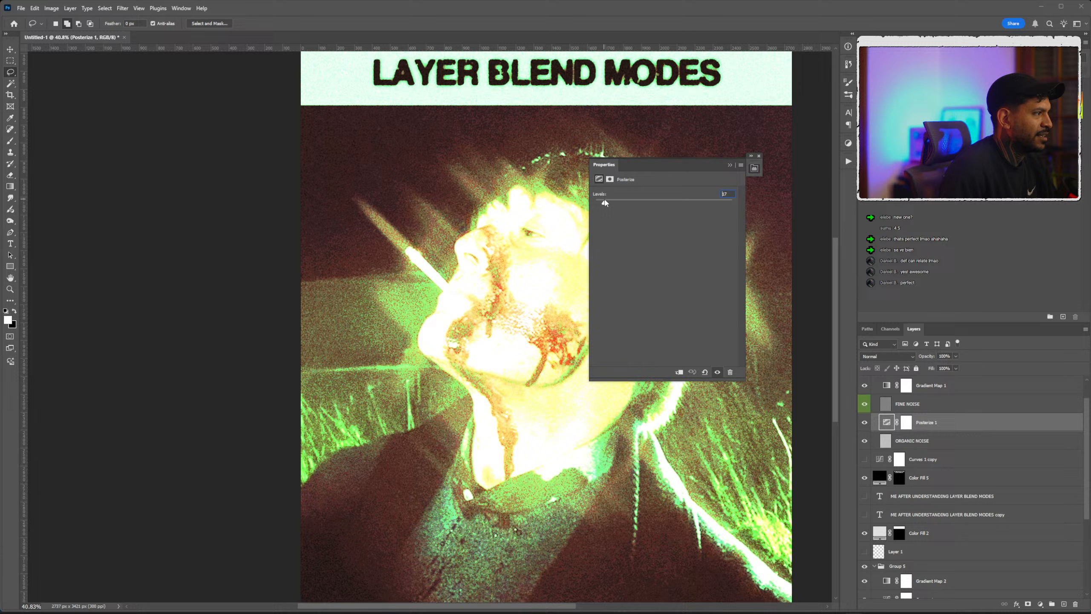
double_click(722, 169)
click(865, 422)
scroll(629, 311, down, 3)
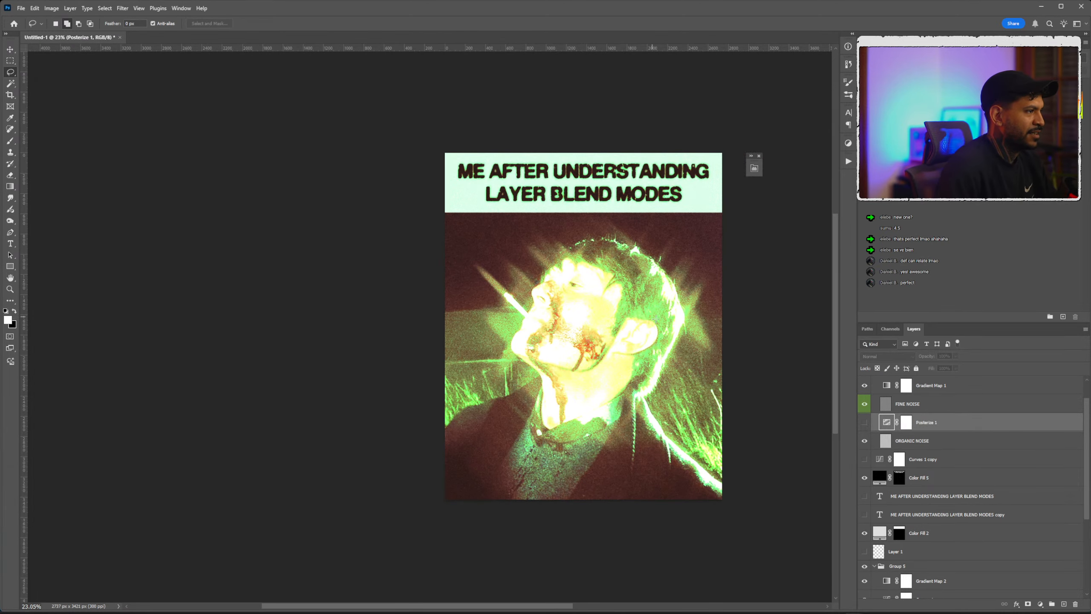
Compare the enlarged portrait with Gradient Map 1 and Curves 1 copy 2 each hidden and shown.
scroll(865, 415, up, 1)
click(865, 414)
click(865, 414)
click(865, 395)
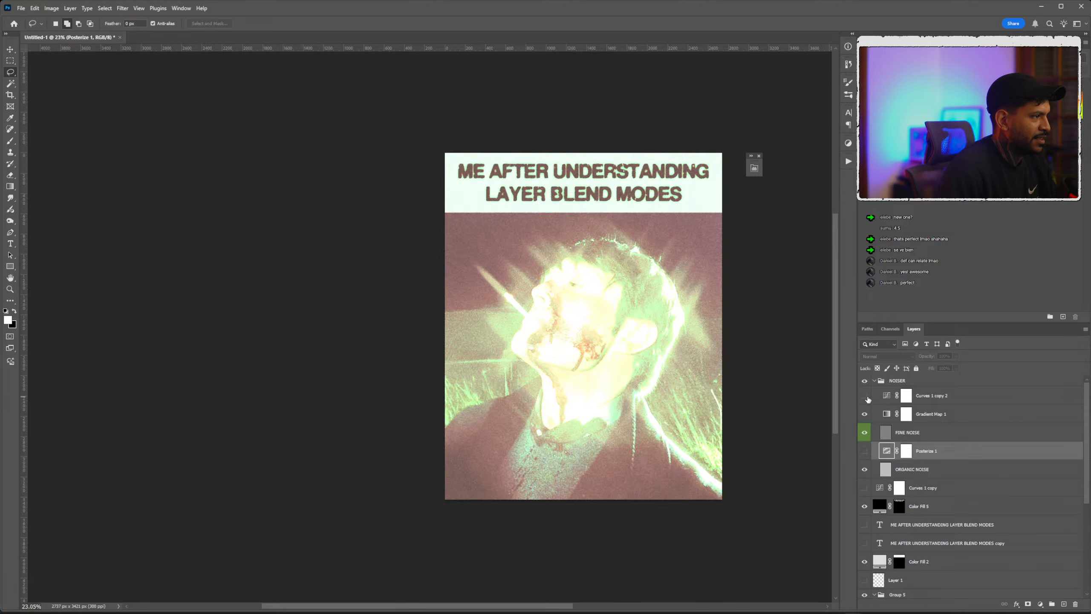
click(865, 395)
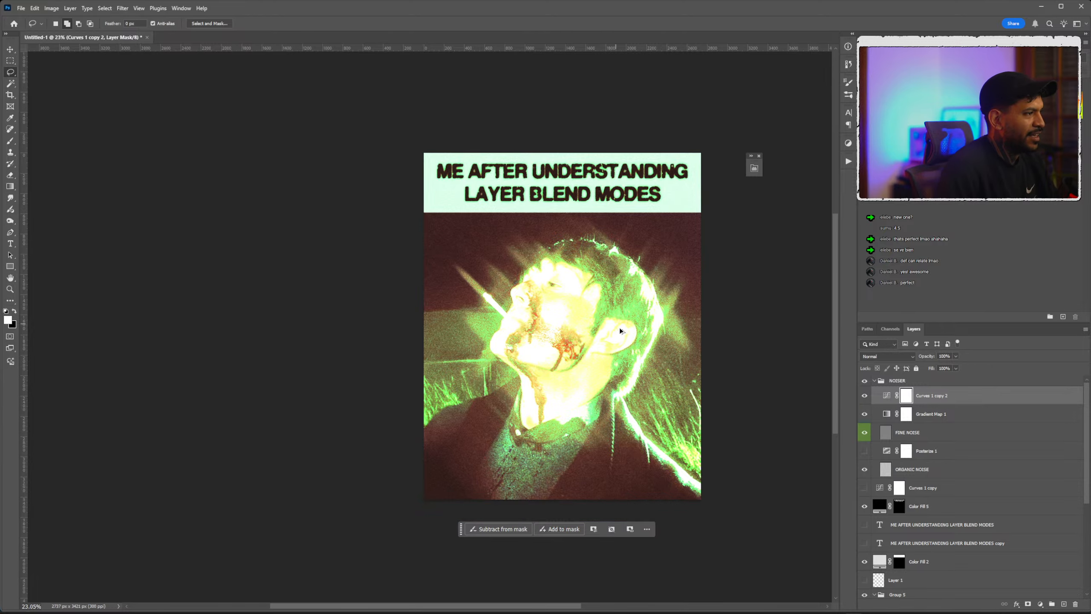
Add a Gradient Map adjustment above Curves 1 copy 2, using the blue-to-pink-to-yellow preset with Reverse turned off.
scroll(609, 324, up, 1)
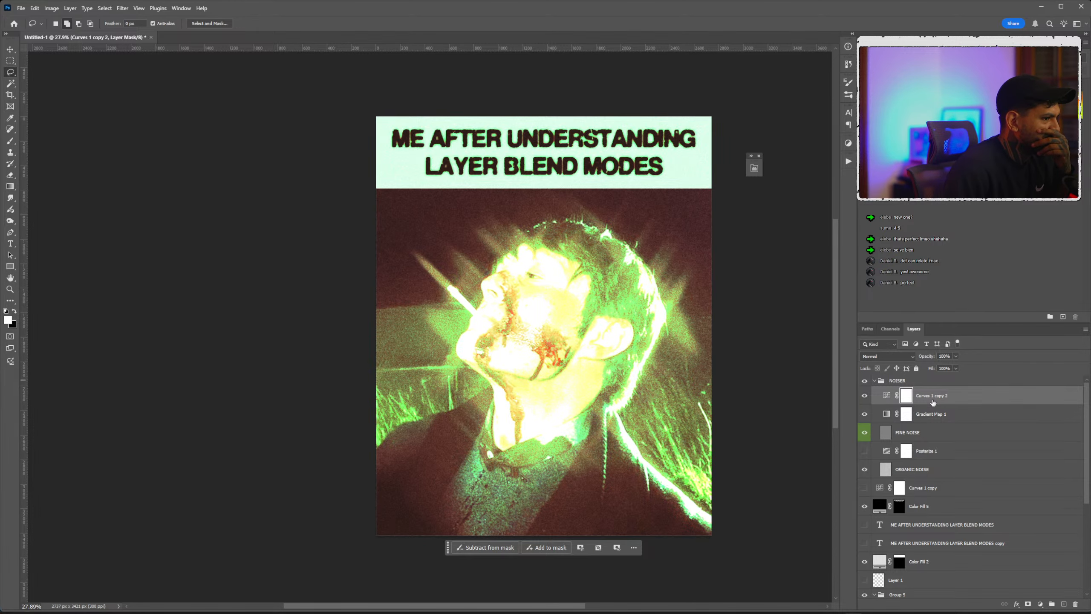
click(848, 143)
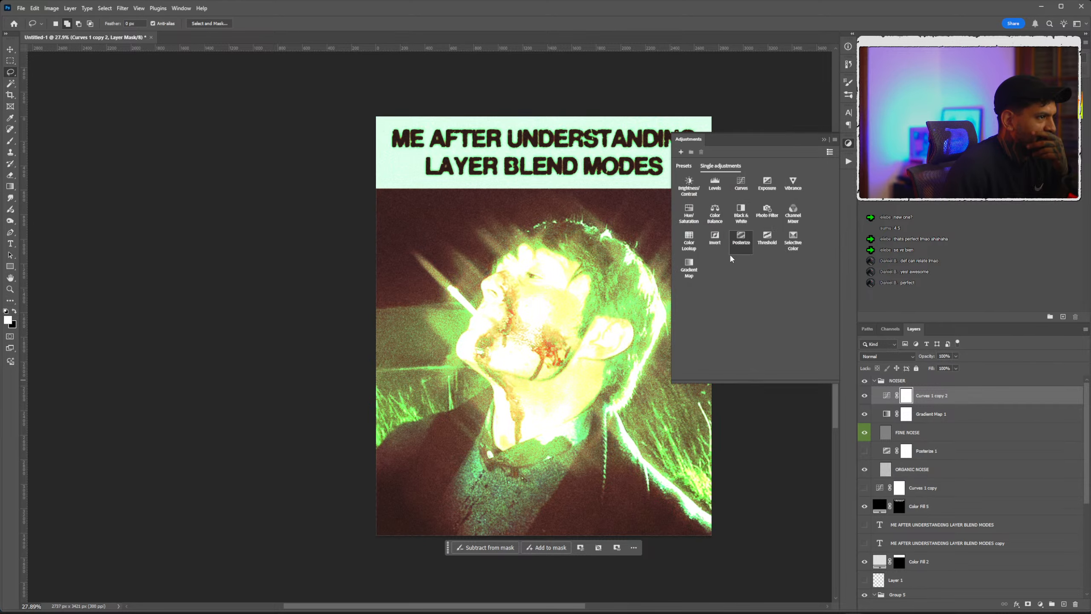
click(689, 270)
click(596, 214)
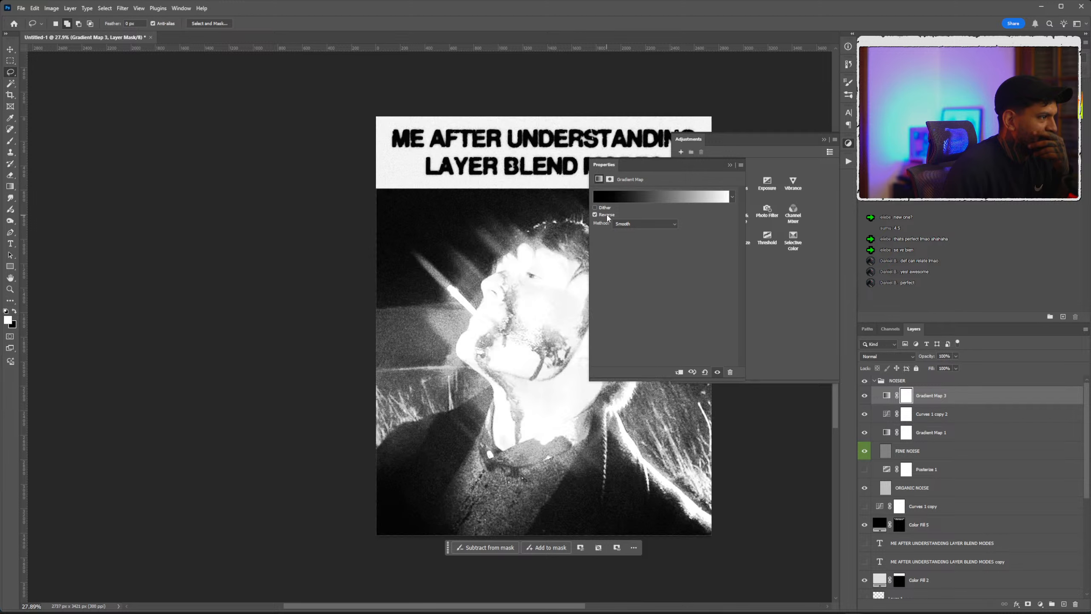
click(614, 197)
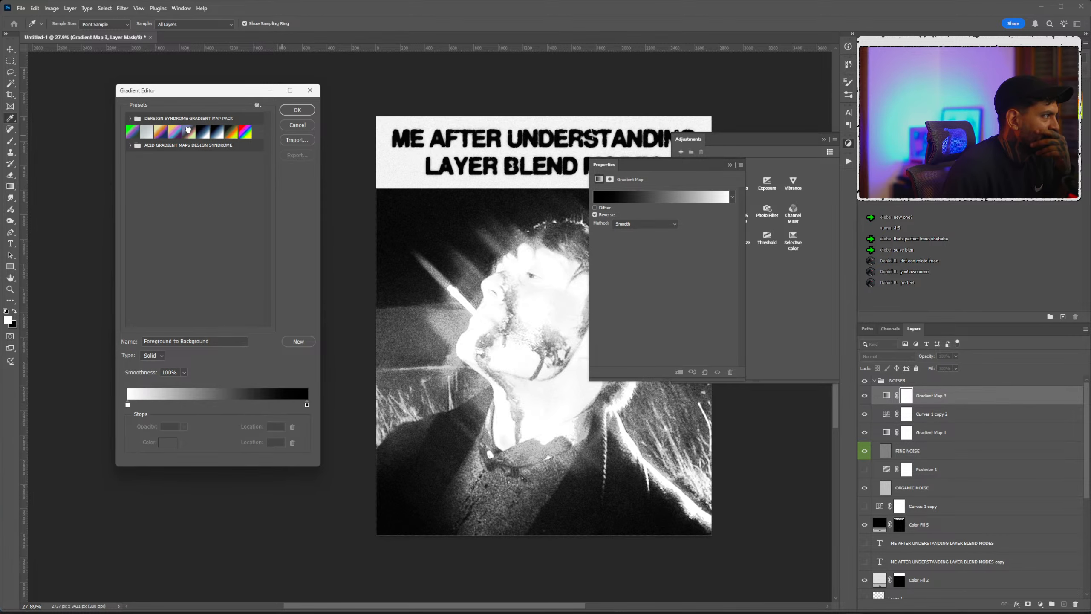
click(189, 131)
click(297, 110)
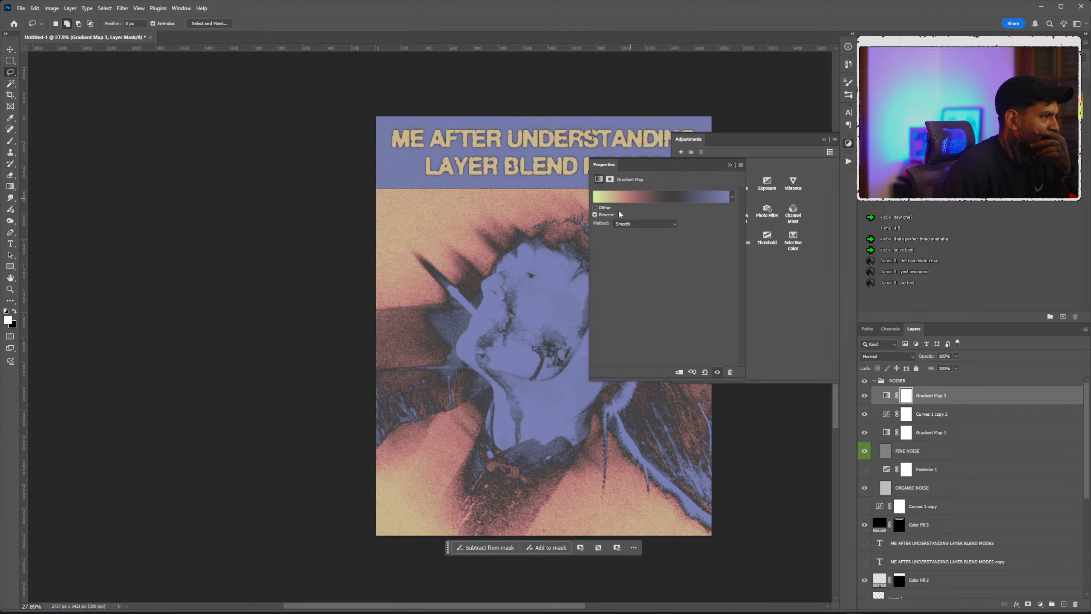
click(609, 213)
click(730, 165)
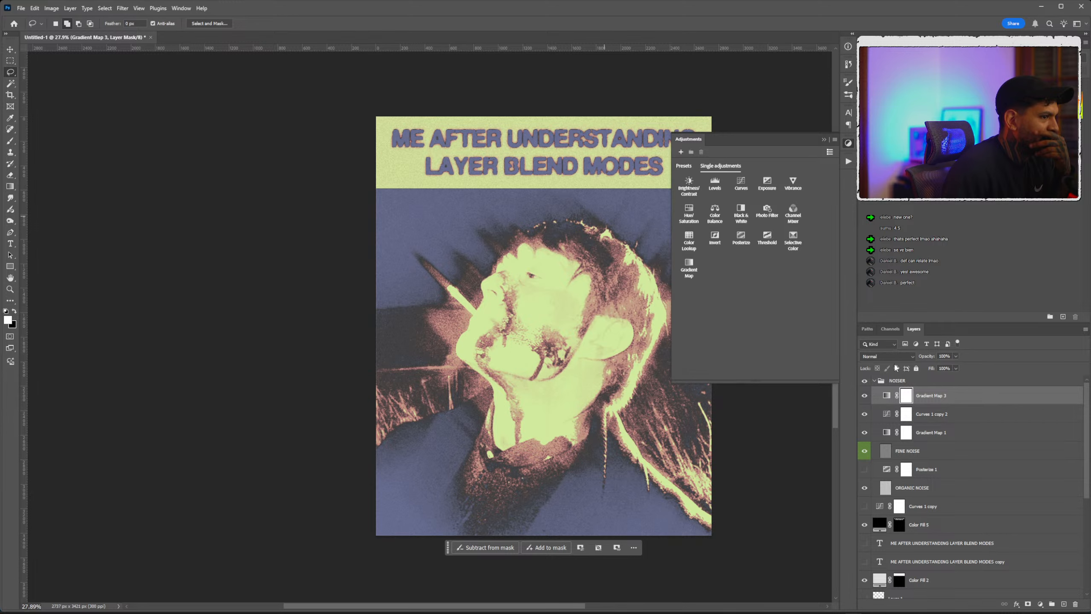
Set the Gradient Map 3 layer's blend mode to Lighten and compare the poster with it hidden and shown.
click(889, 357)
click(871, 409)
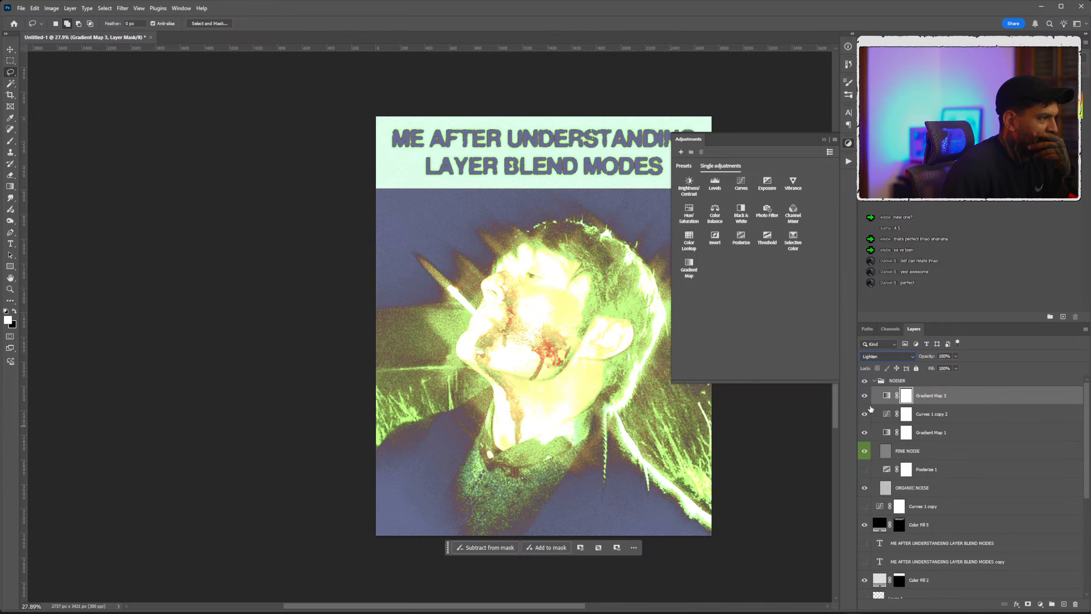
double_click(886, 396)
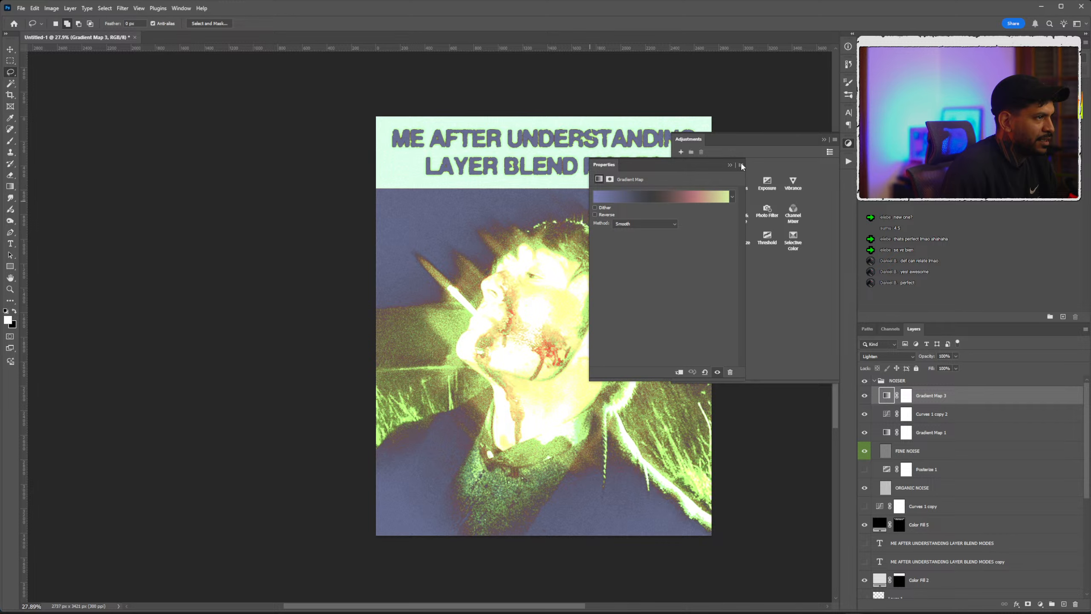
click(824, 140)
click(730, 165)
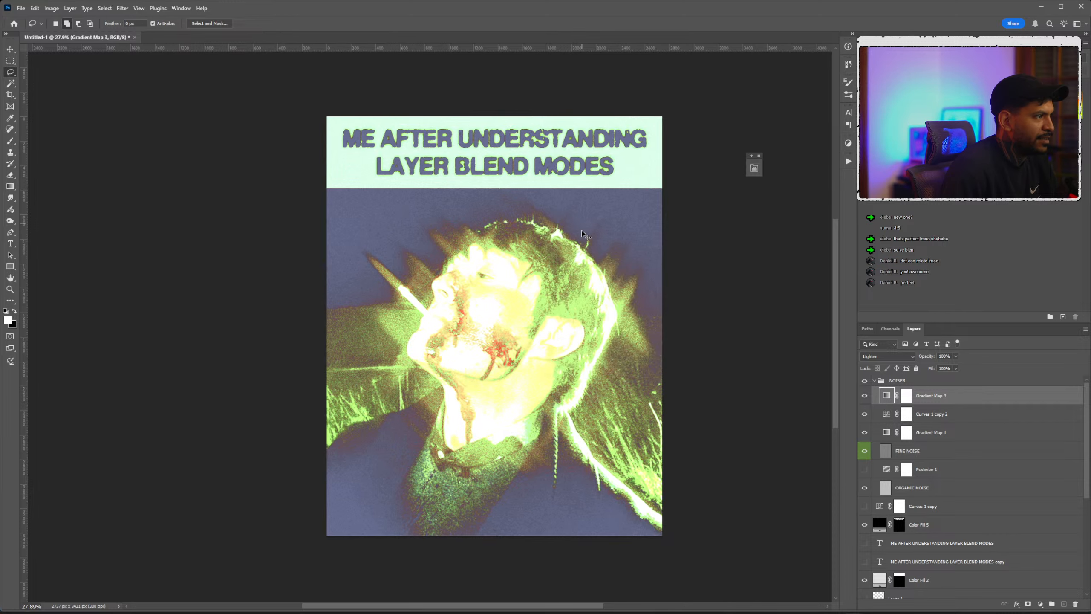
scroll(559, 271, up, 2)
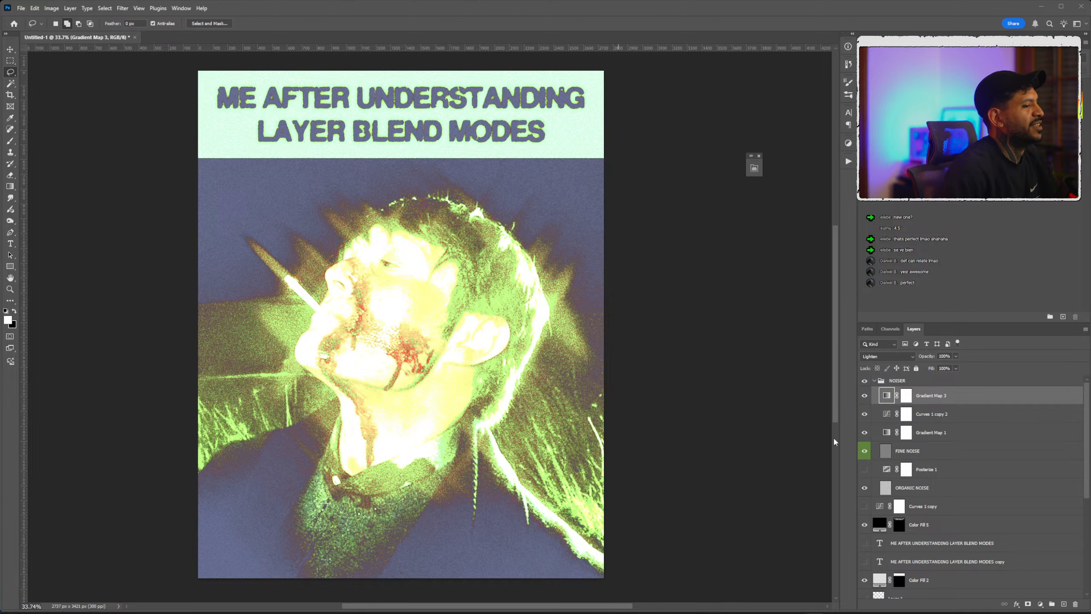
click(865, 396)
click(865, 396)
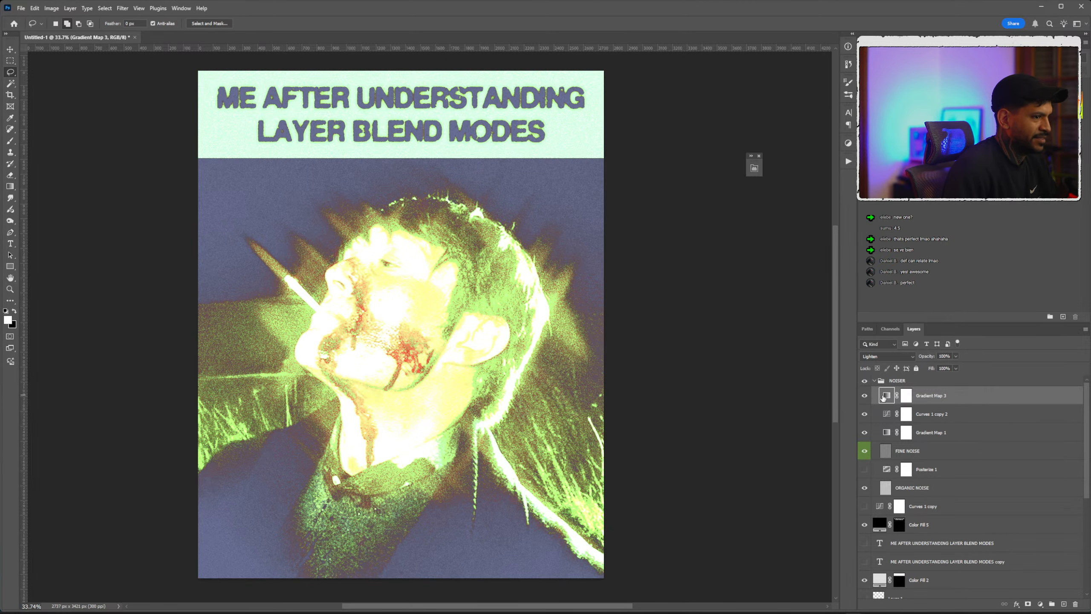
Try reversing the Gradient Map 3 gradient and swapping in the loose purple and dark blue presets.
click(884, 397)
click(604, 216)
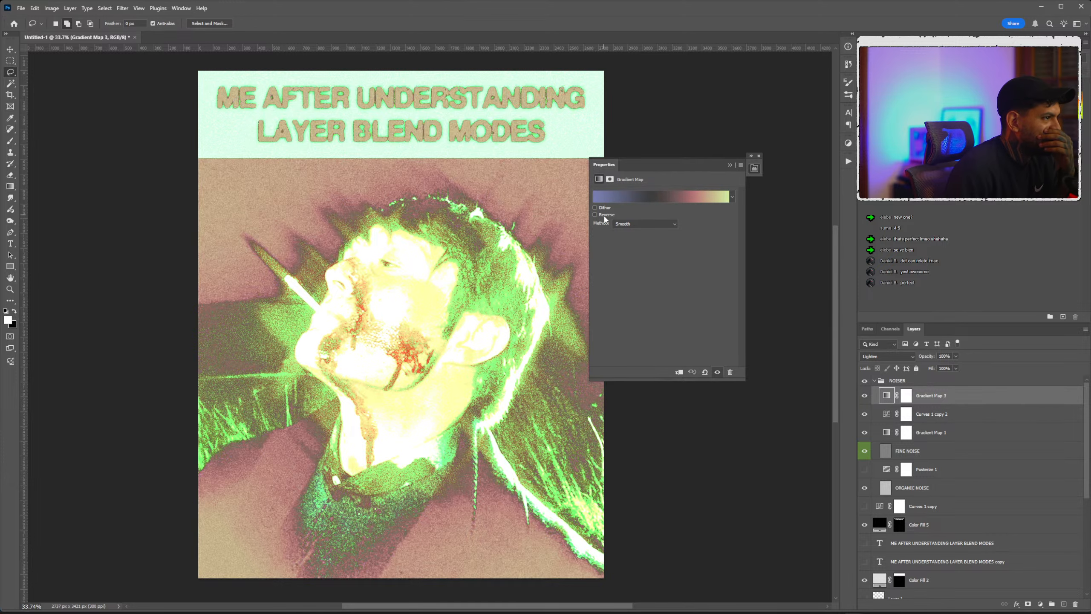
click(603, 216)
click(624, 197)
click(167, 133)
click(175, 131)
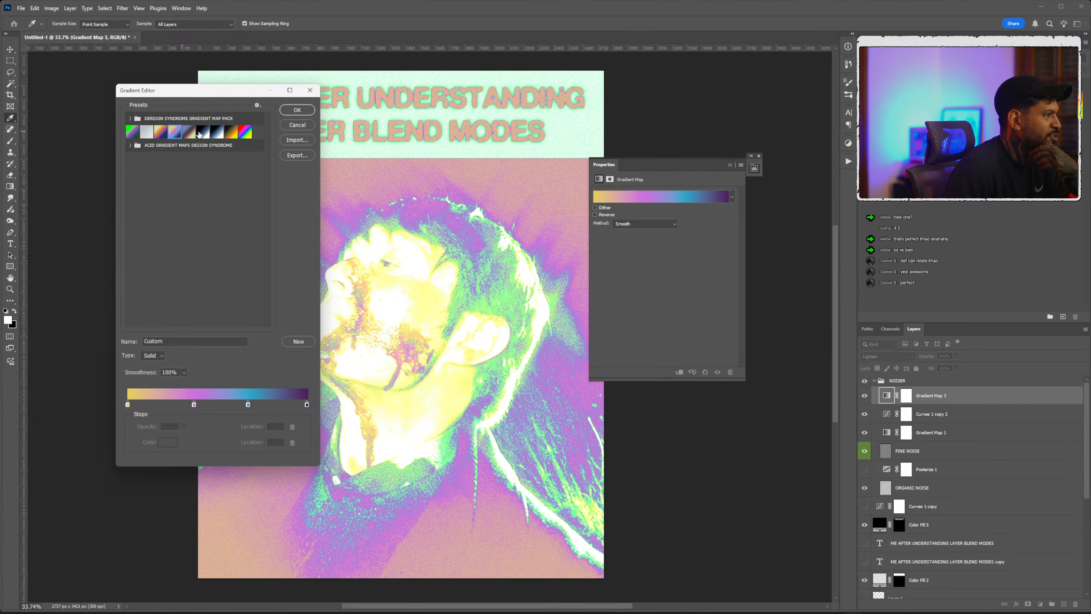
click(204, 132)
Try various presets from the ACID GRADIENT MAPS DESIGN SYNDROME folder on Gradient Map 3, discarding the gradient changes.
drag(235, 100, 804, 154)
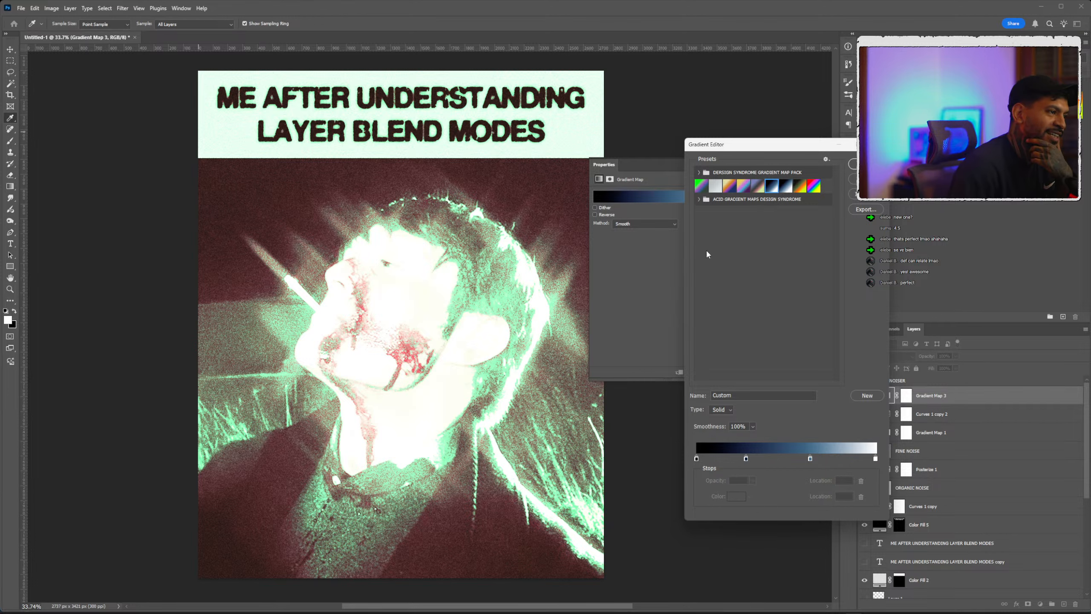
click(700, 199)
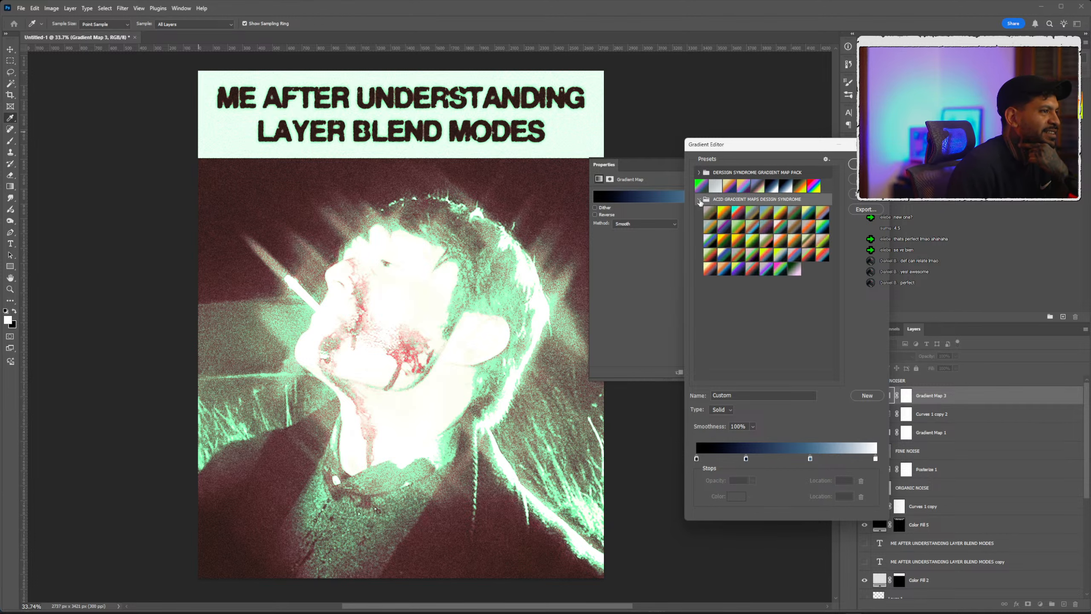
click(713, 214)
click(740, 216)
click(752, 215)
click(762, 216)
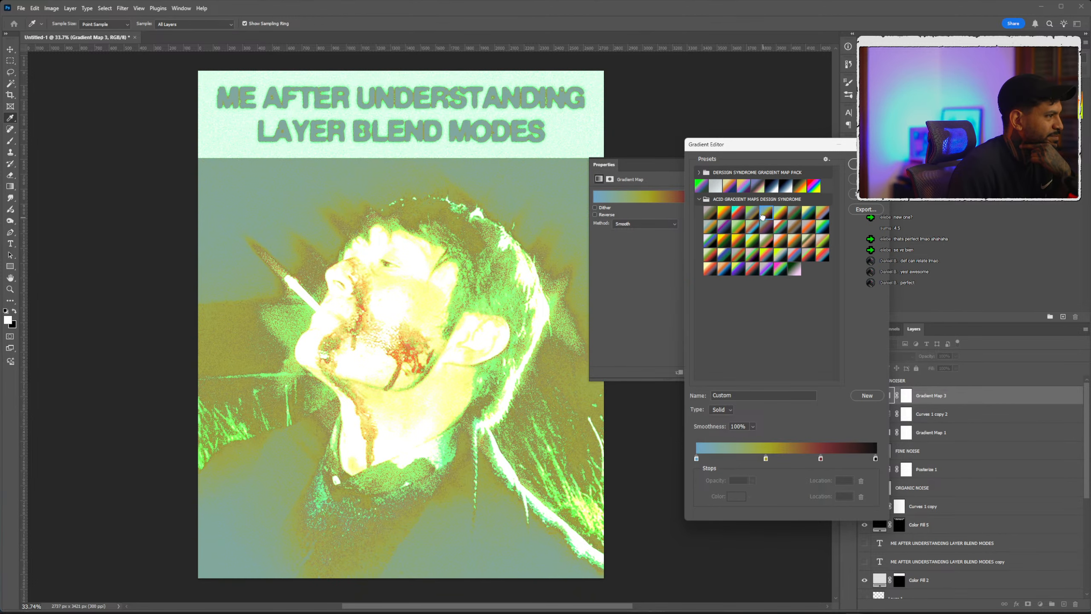
click(777, 215)
click(805, 211)
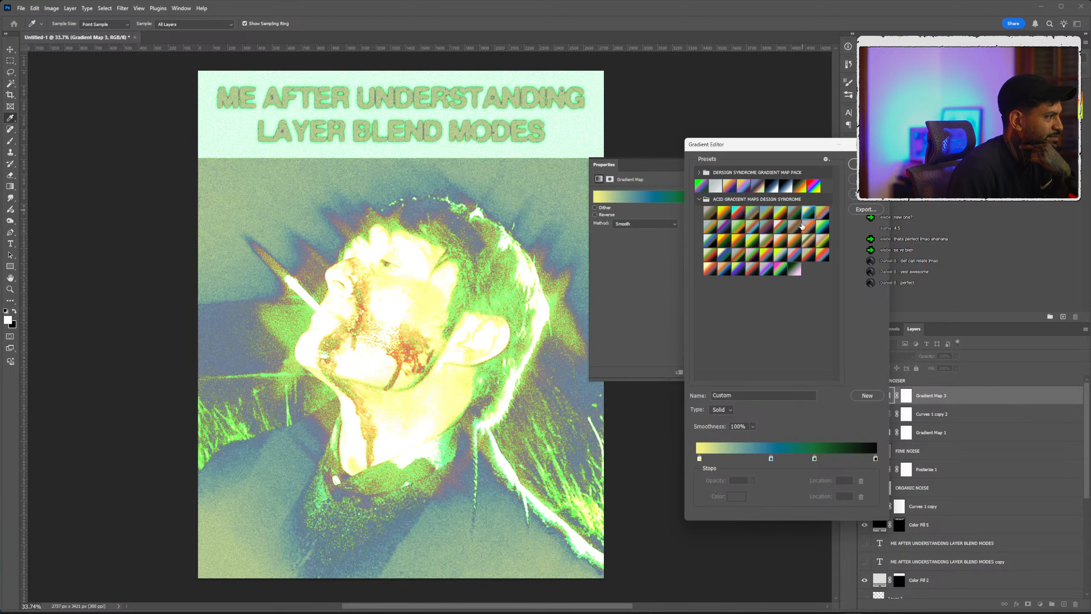
click(804, 224)
click(767, 226)
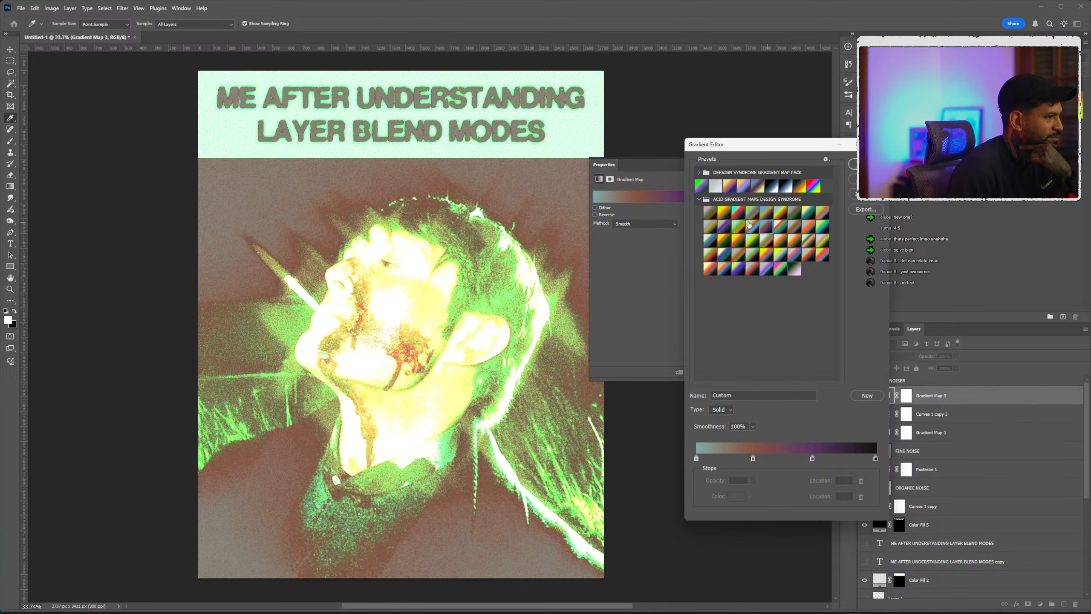
click(753, 226)
click(738, 227)
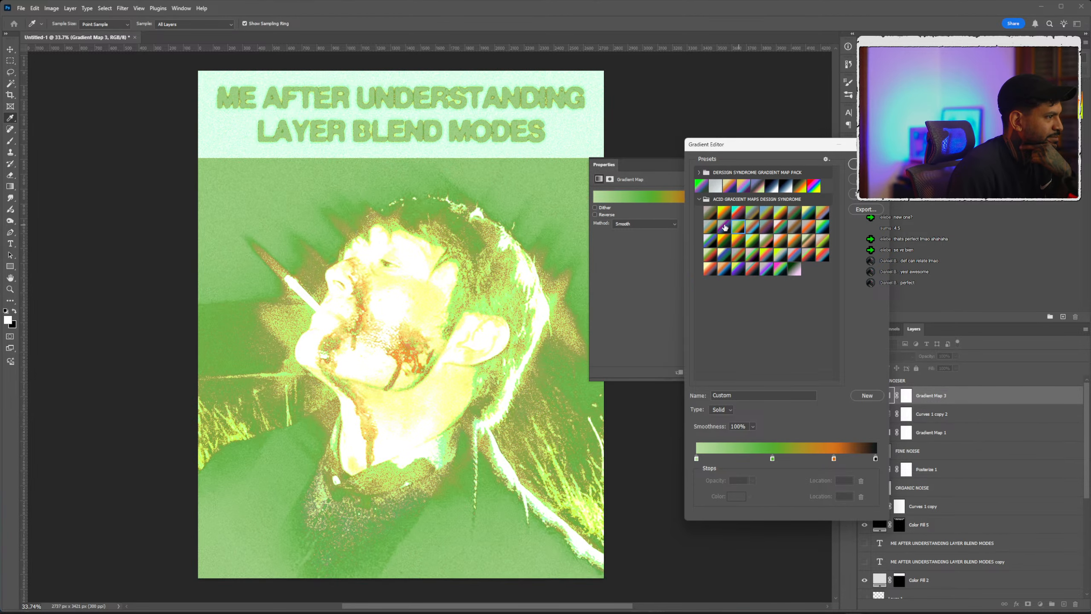
click(724, 226)
click(709, 224)
click(853, 180)
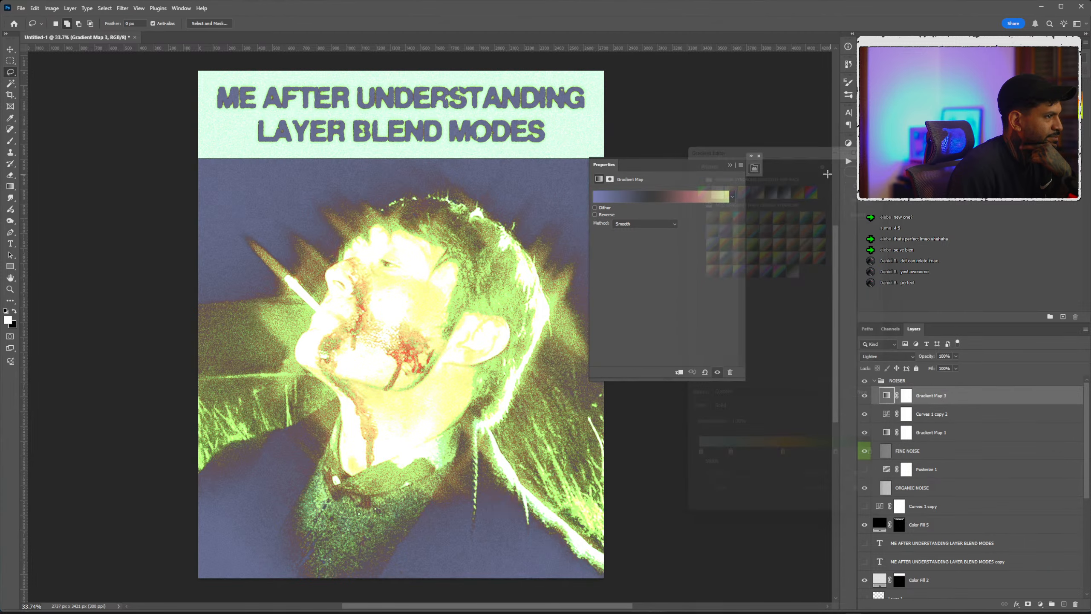
click(732, 166)
Hide Gradient Map 3 and add a Hue/Saturation adjustment above it with a slightly shifted hue.
click(864, 396)
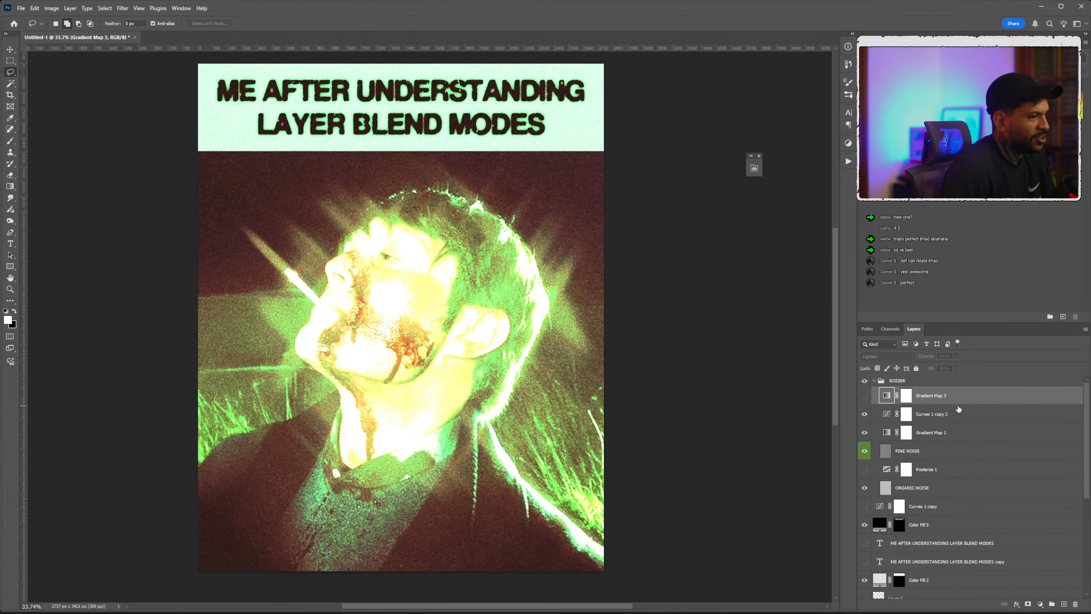
click(848, 143)
click(689, 212)
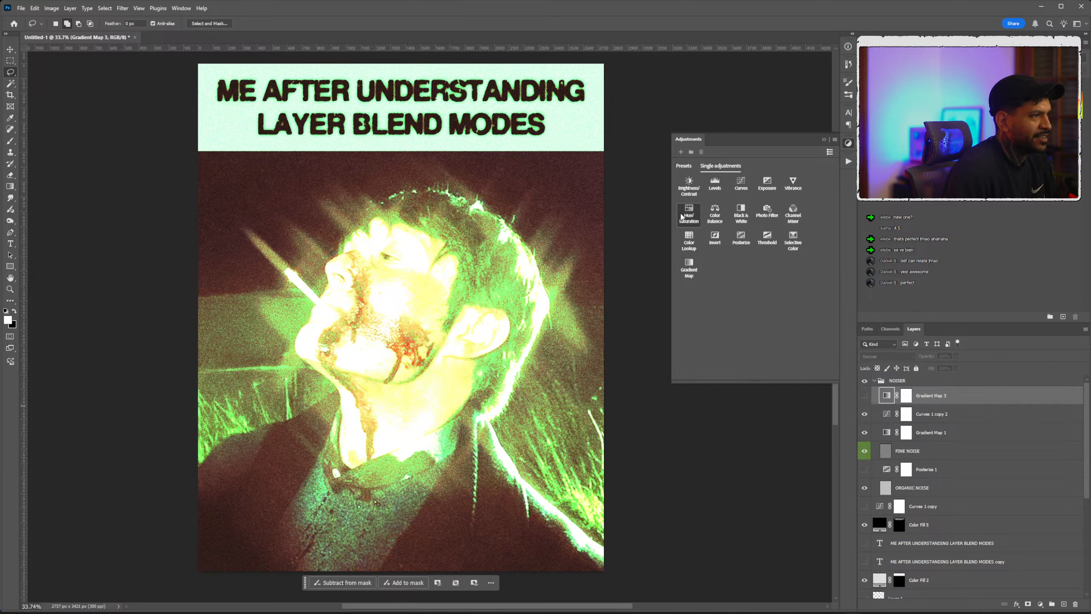
mouse_move(665, 236)
mouse_down()
mouse_move(645, 234)
mouse_move(728, 234)
mouse_move(645, 234)
mouse_move(669, 235)
mouse_up()
click(730, 166)
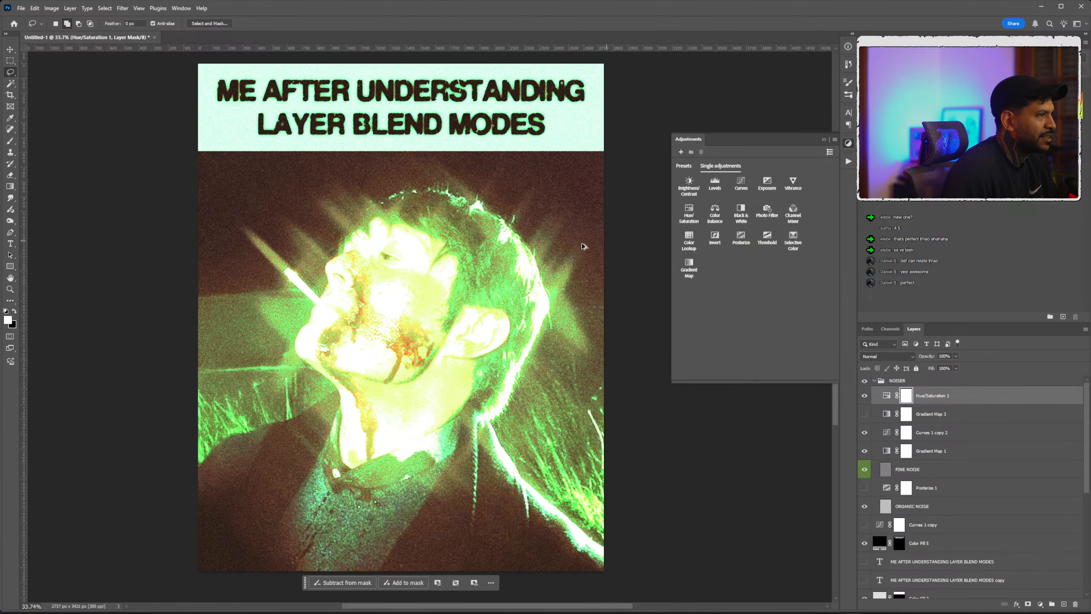
Hide the Hue/Saturation 1 layer and compare the poster with Curves 1 copy 2 hidden and shown.
scroll(549, 252, down, 3)
scroll(472, 270, up, 5)
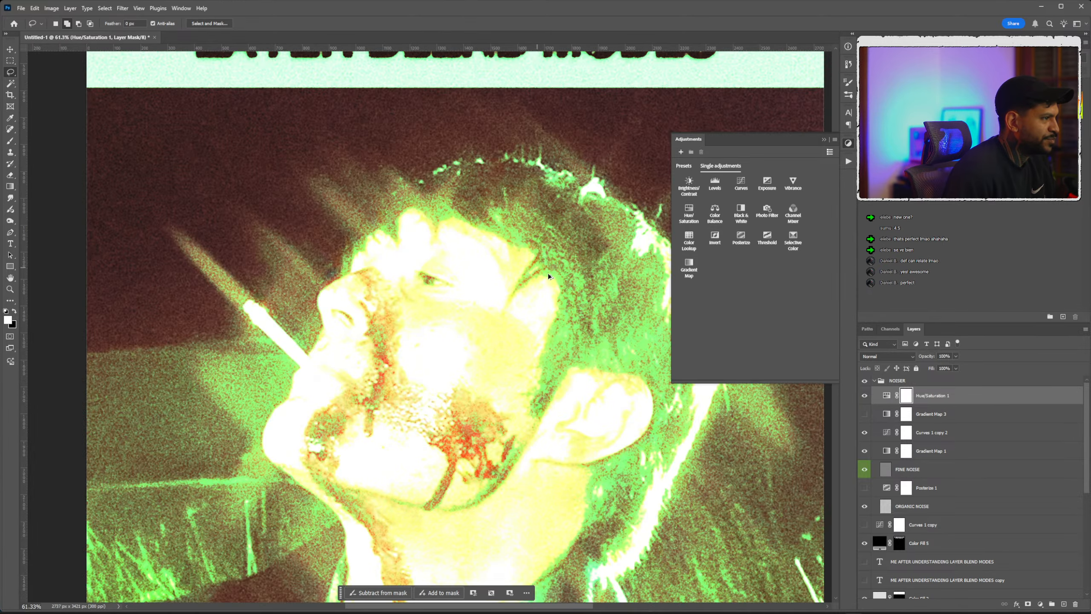
scroll(572, 273, down, 4)
scroll(571, 275, down, 4)
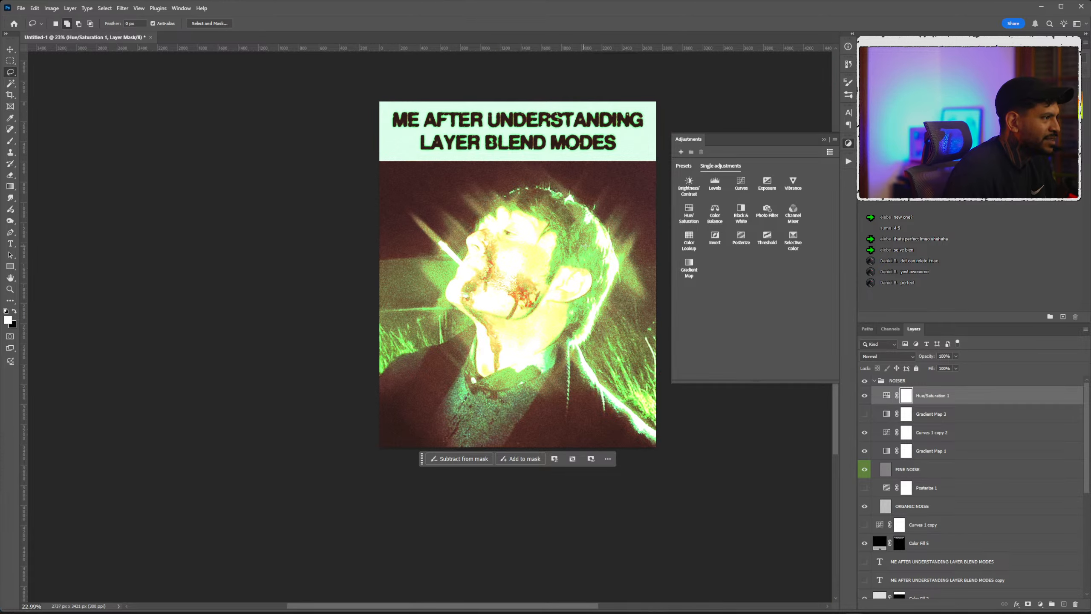
scroll(585, 202, left, 2)
scroll(616, 243, up, 2)
scroll(617, 243, right, 3)
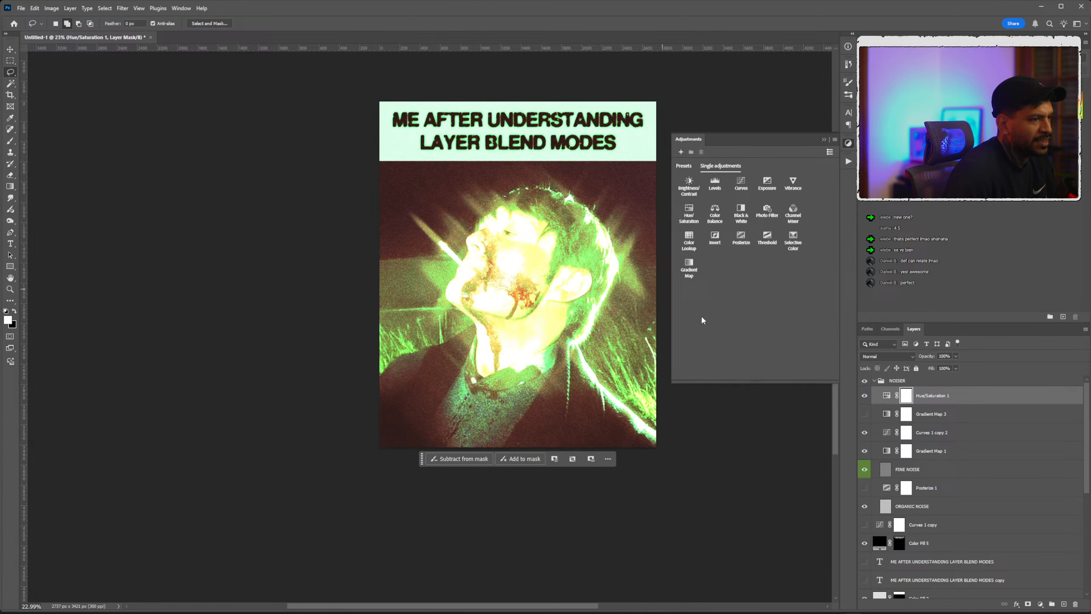
click(864, 396)
click(865, 417)
click(865, 429)
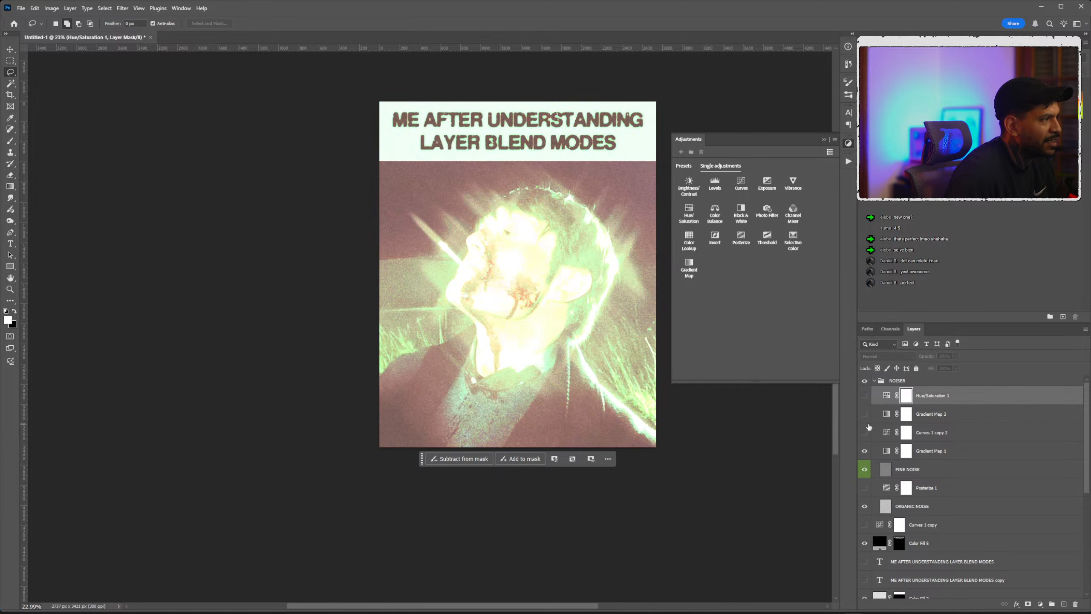
click(866, 431)
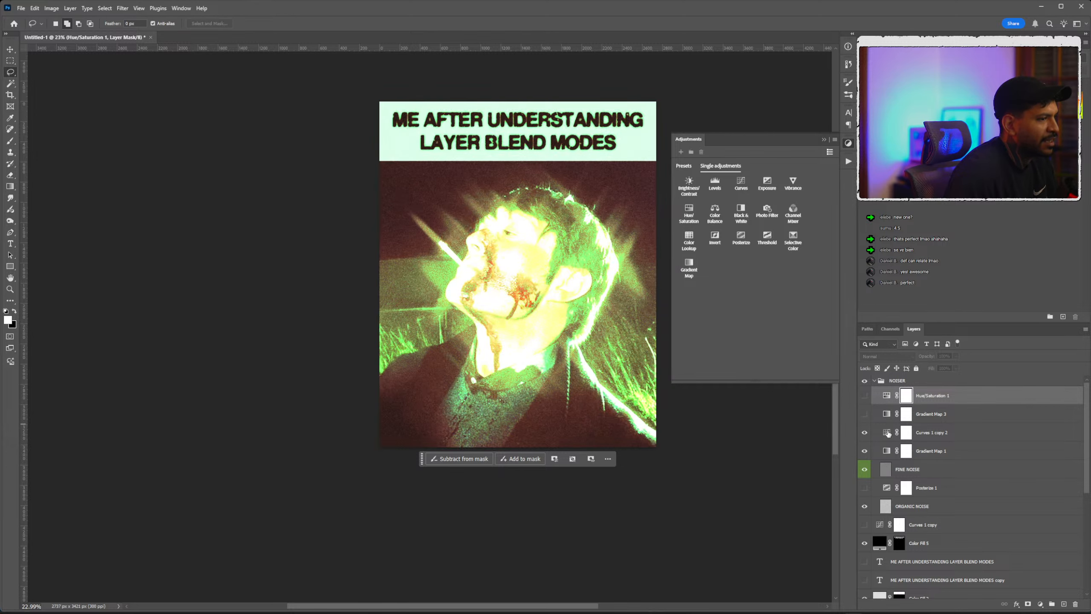
Refine the RGB curve of Curves 1 copy 2, placing an upper point at input 215, output 164.
double_click(887, 433)
mouse_move(684, 295)
mouse_down()
mouse_move(685, 316)
mouse_move(684, 295)
mouse_up()
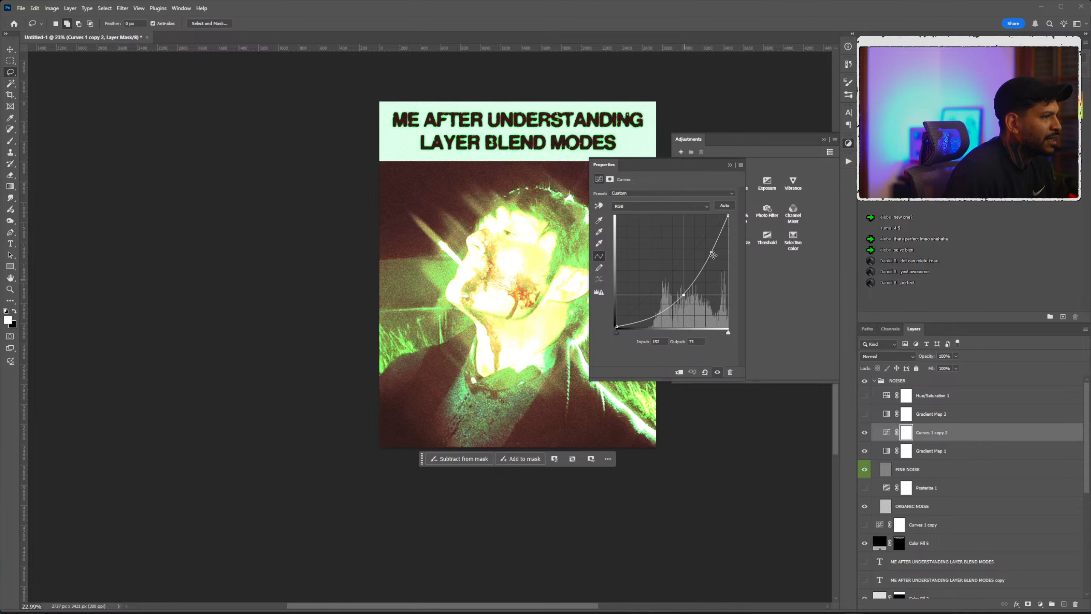
mouse_move(713, 253)
mouse_down()
mouse_move(707, 245)
mouse_move(723, 263)
mouse_move(712, 252)
mouse_up()
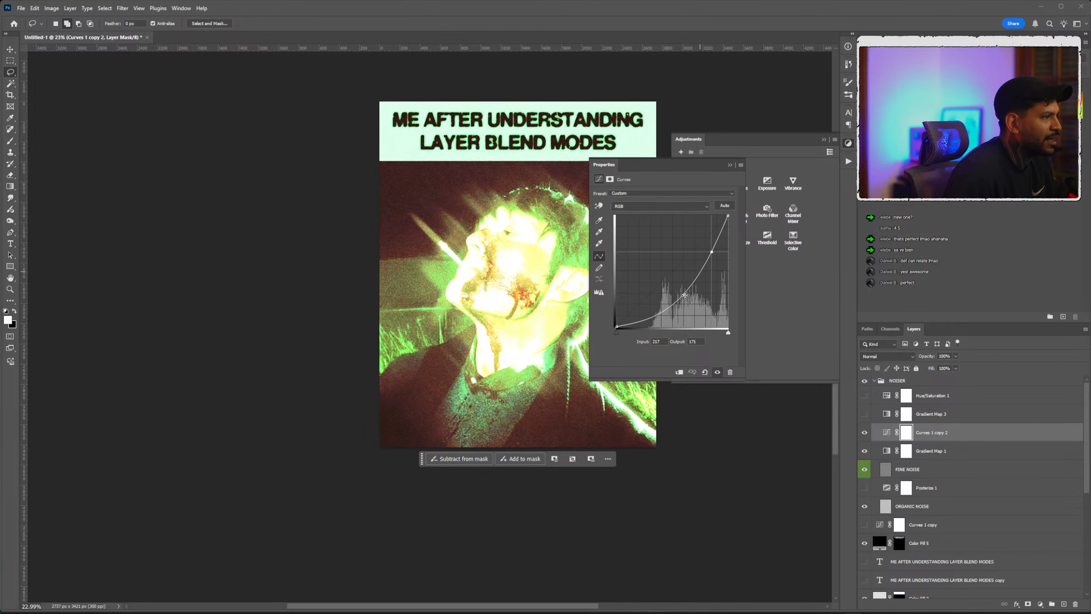
mouse_move(686, 296)
mouse_down()
mouse_move(685, 317)
mouse_move(685, 296)
mouse_up()
drag(711, 253, 711, 255)
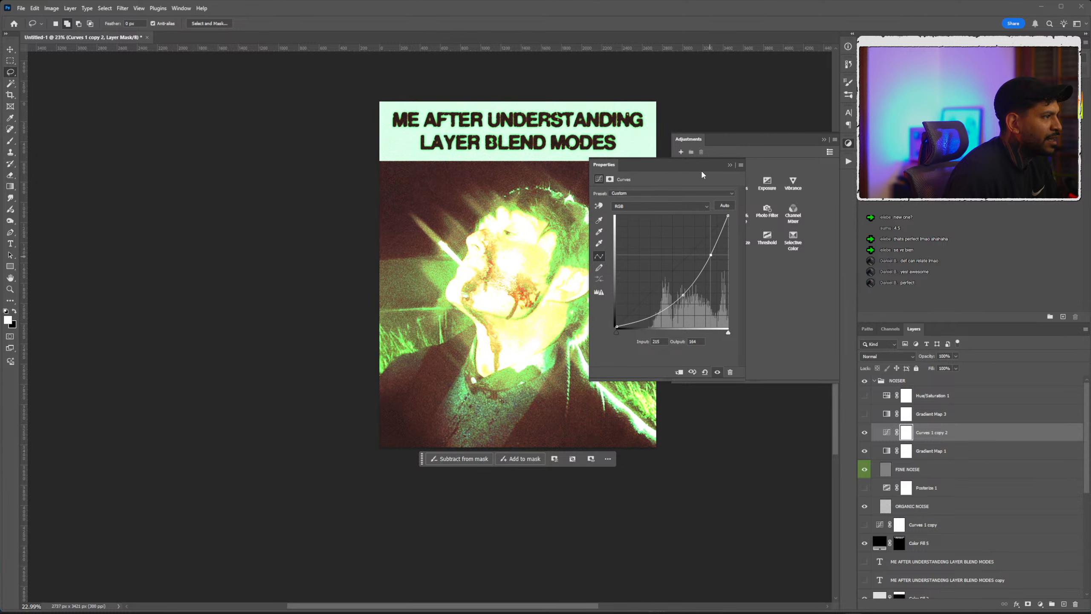
click(730, 165)
Make the Curves 1 copy adjustment beneath ORGANIC NOISE visible on the poster.
scroll(525, 299, up, 3)
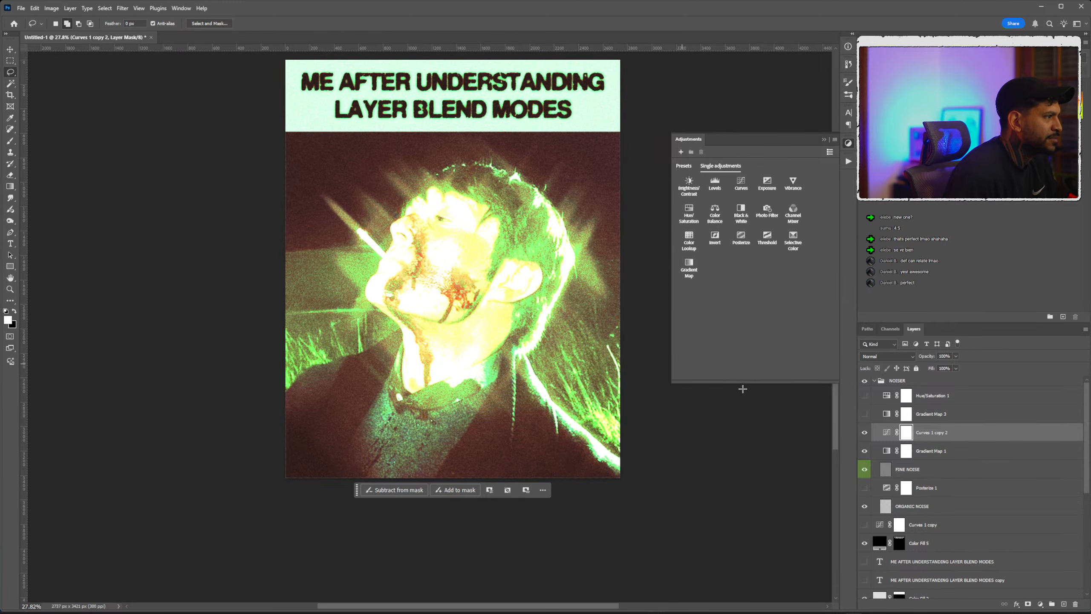
scroll(870, 458, down, 2)
click(864, 451)
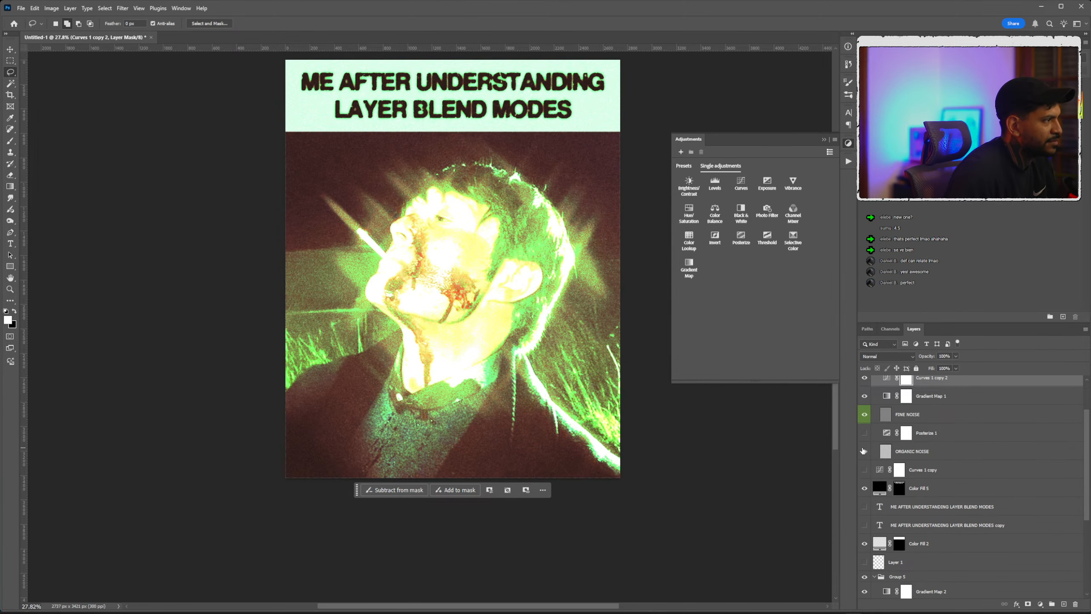
click(865, 469)
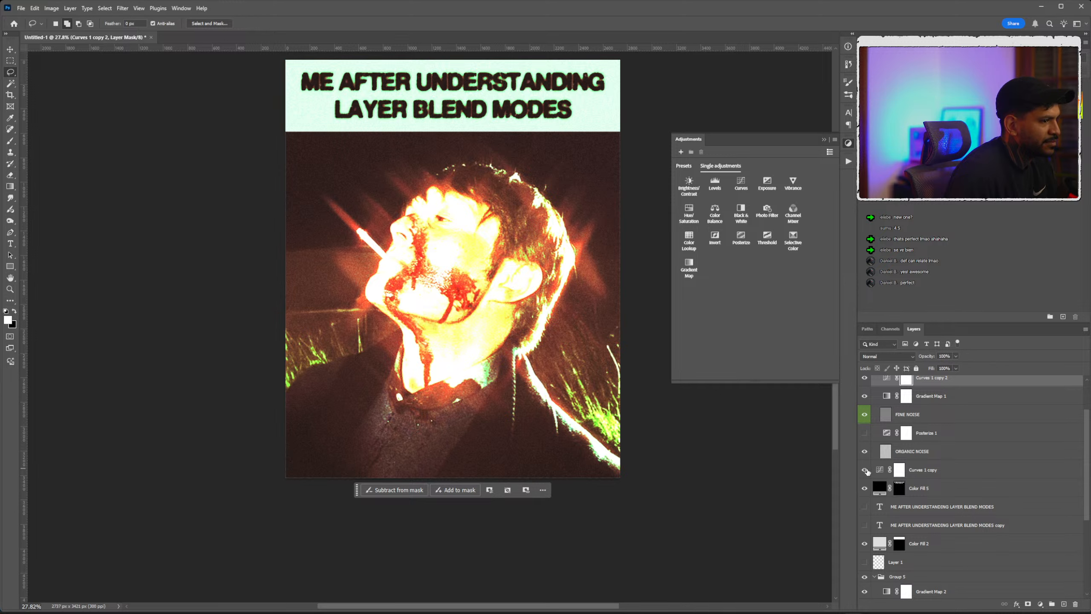
Reshape the RGB curve of Curves 1 copy, placing a lower point at input 122, output 75.
double_click(879, 469)
mouse_move(670, 284)
mouse_down()
mouse_move(659, 309)
mouse_move(651, 277)
mouse_move(684, 312)
mouse_move(659, 272)
mouse_move(650, 297)
mouse_move(659, 273)
mouse_up()
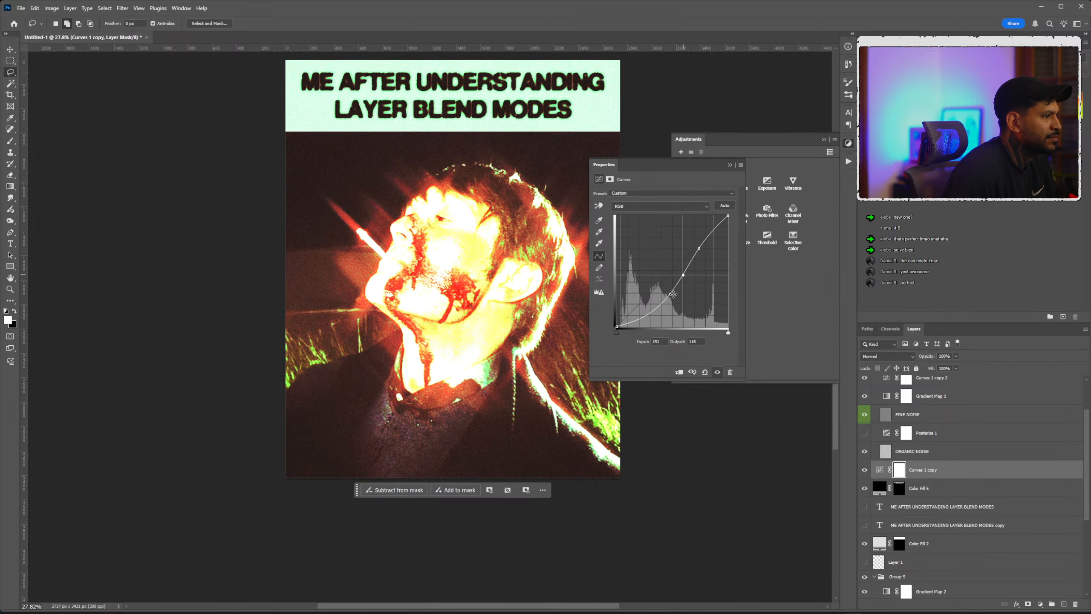
mouse_move(670, 294)
mouse_down()
mouse_move(673, 274)
mouse_move(663, 289)
mouse_move(672, 297)
mouse_move(680, 273)
mouse_move(665, 290)
mouse_move(657, 284)
mouse_move(670, 294)
mouse_up()
key(ctrl+z)
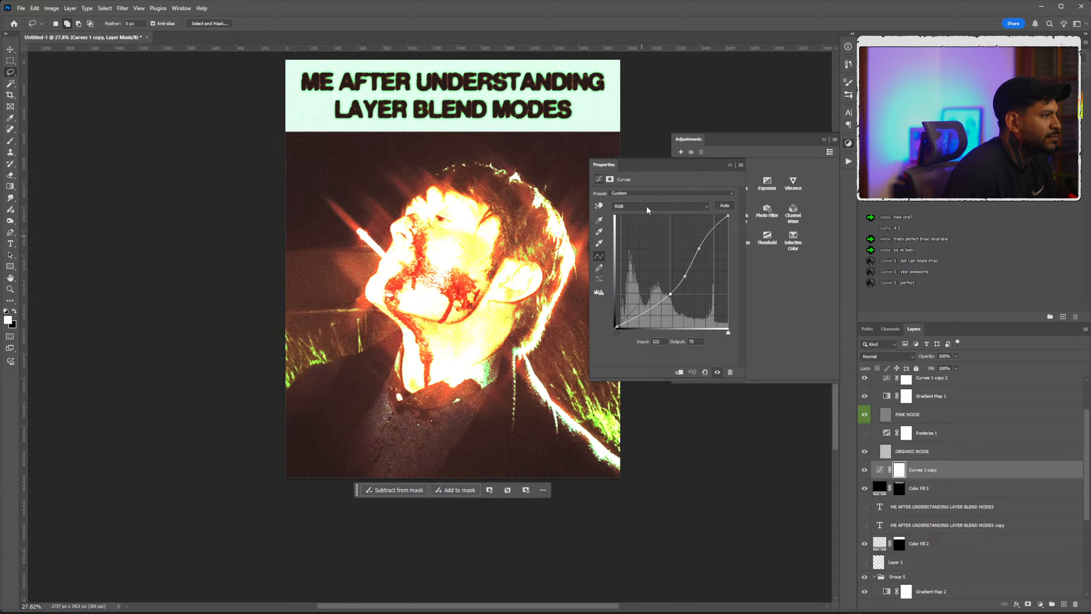
scroll(480, 214, down, 2)
scroll(479, 214, up, 1)
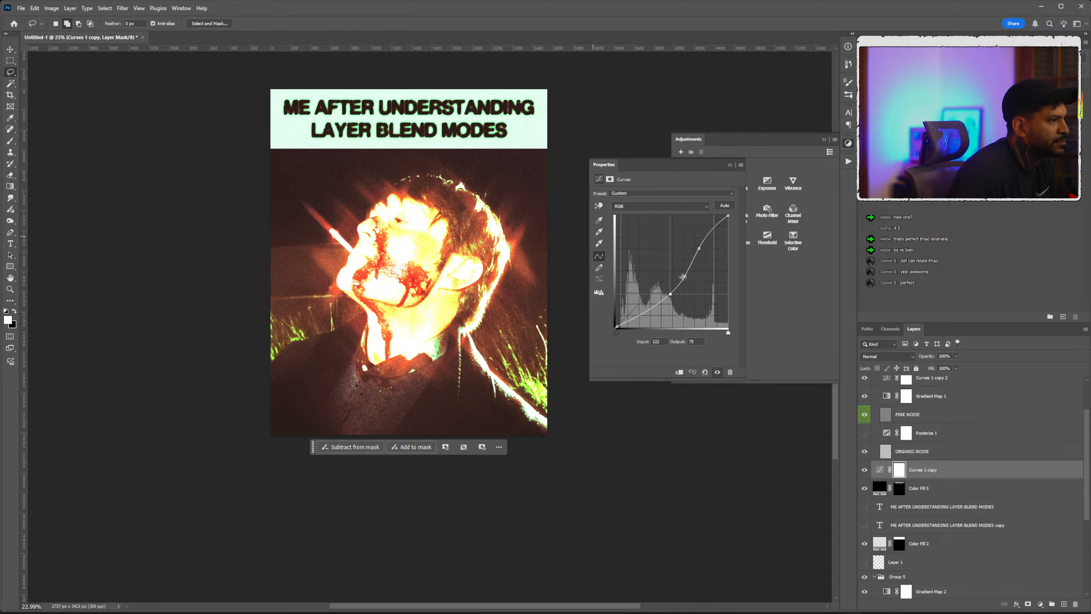
Try a Red channel curve on Curves 1 copy with points at input 67, output 98 and input 182, output 168.
drag(685, 276, 647, 285)
click(657, 206)
click(654, 222)
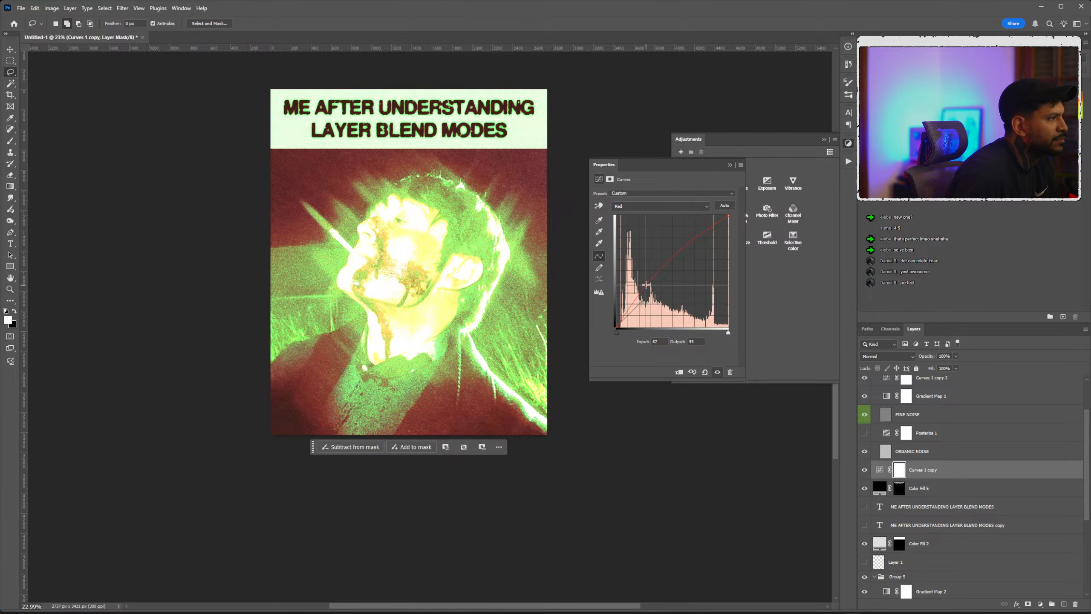
drag(690, 241, 697, 254)
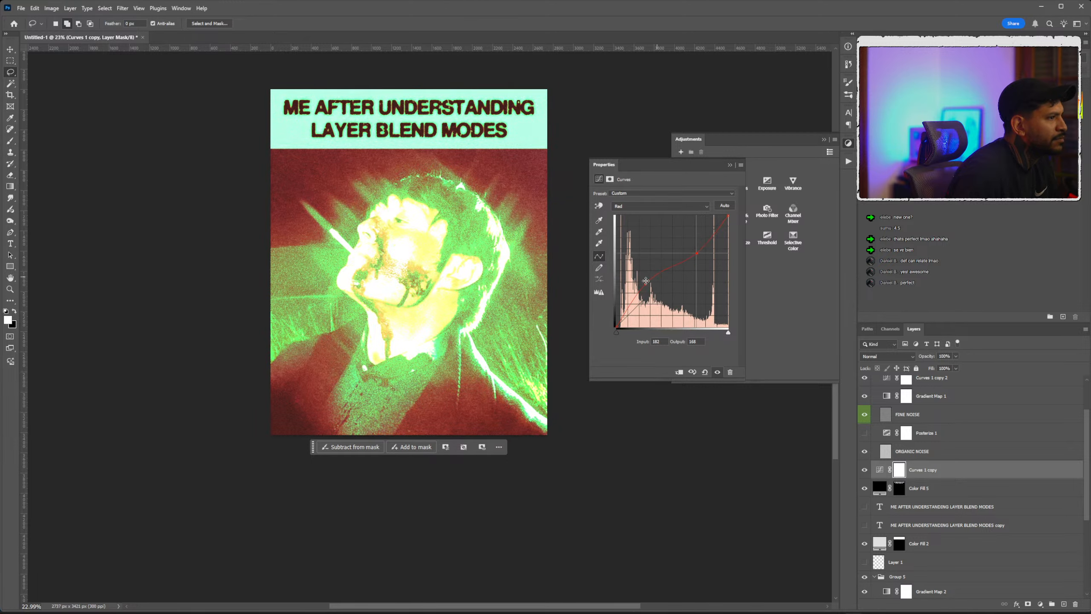
drag(646, 285, 653, 303)
Try a Green channel curve on Curves 1 copy with a lifted shadow point and an upper point at output 172, discarding the points.
click(651, 204)
click(653, 228)
mouse_move(691, 263)
mouse_down()
mouse_move(687, 252)
mouse_move(708, 263)
mouse_up()
drag(654, 303, 640, 291)
drag(702, 262, 700, 252)
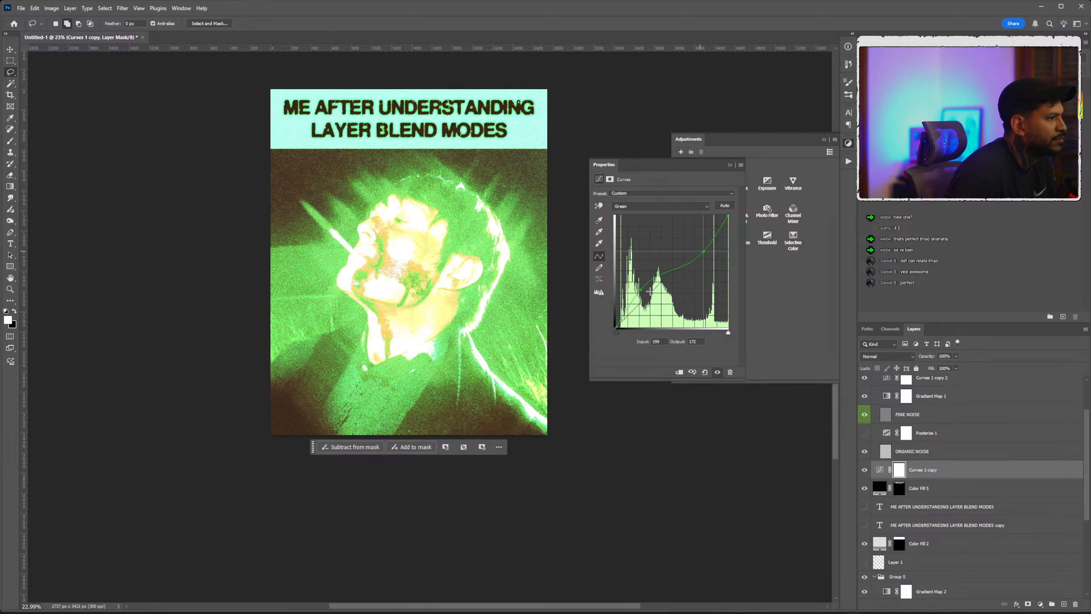
drag(650, 291, 652, 303)
drag(704, 251, 602, 310)
scroll(413, 171, down, 2)
scroll(413, 171, up, 3)
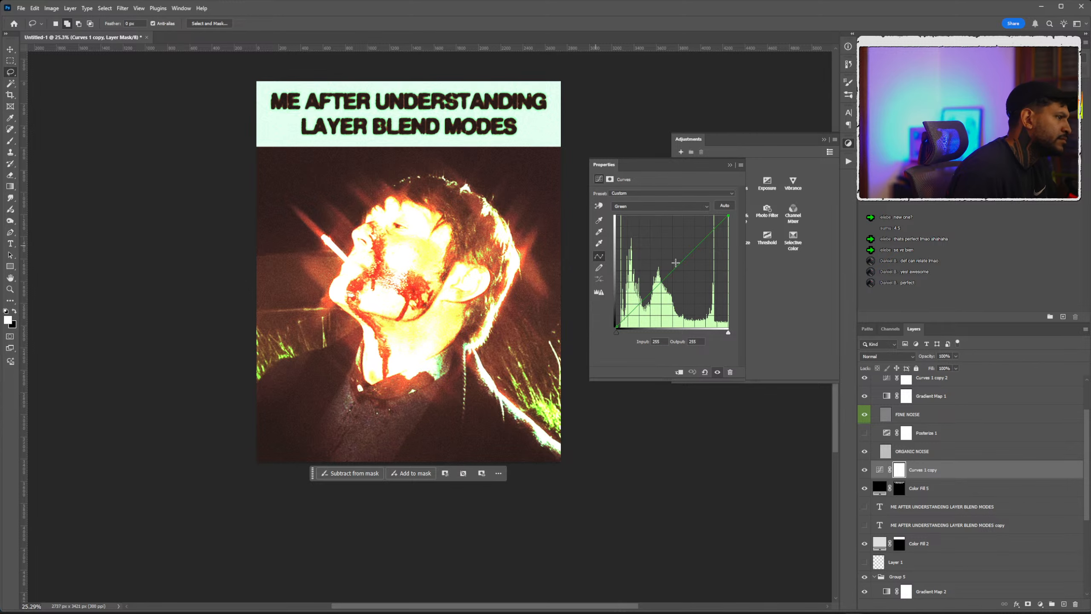
drag(676, 262, 608, 283)
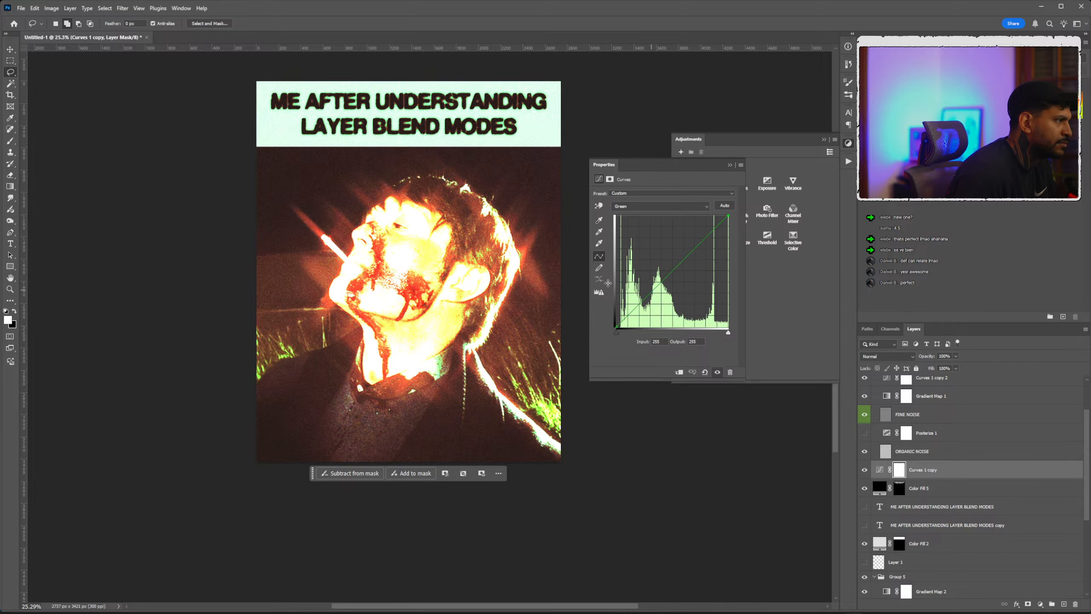
Compare the poster with Generative Fill copy 2 hidden and shown, keeping that layer visible and selected.
scroll(580, 275, down, 3)
scroll(895, 472, down, 3)
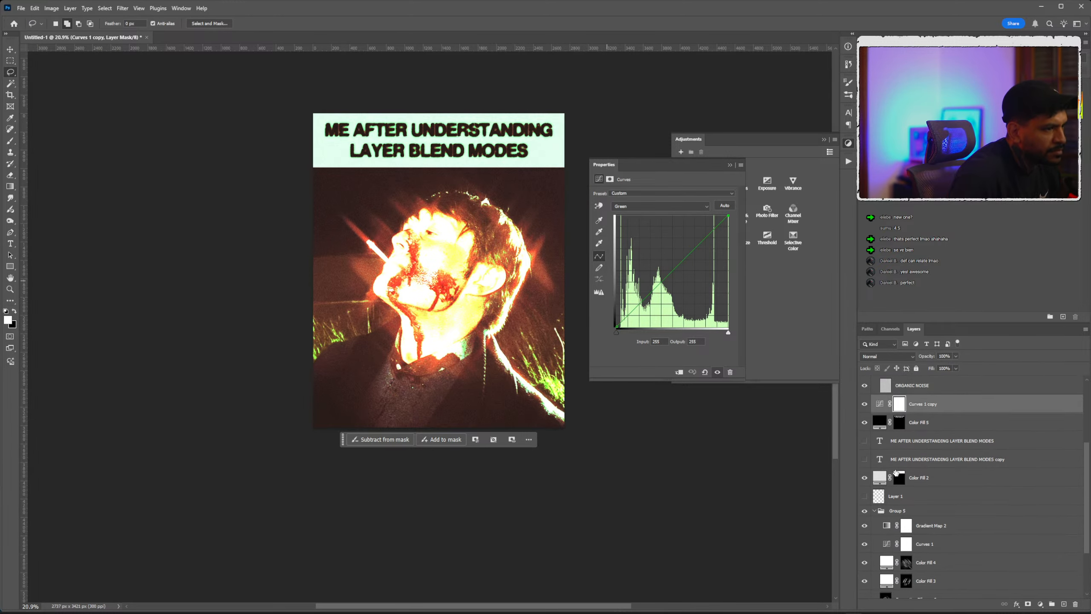
scroll(896, 472, down, 3)
click(865, 542)
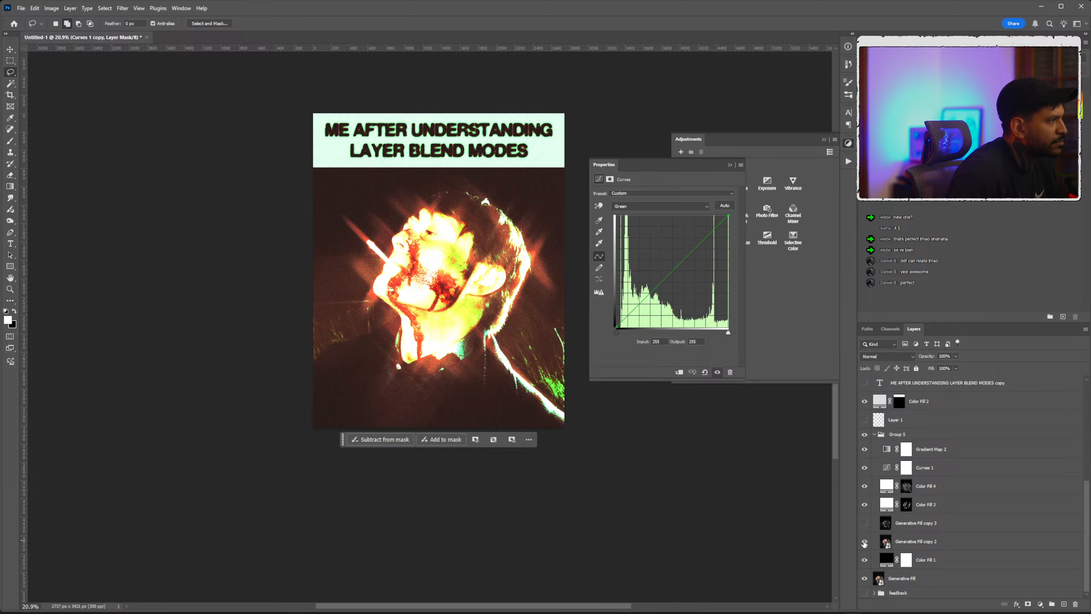
click(865, 543)
click(902, 549)
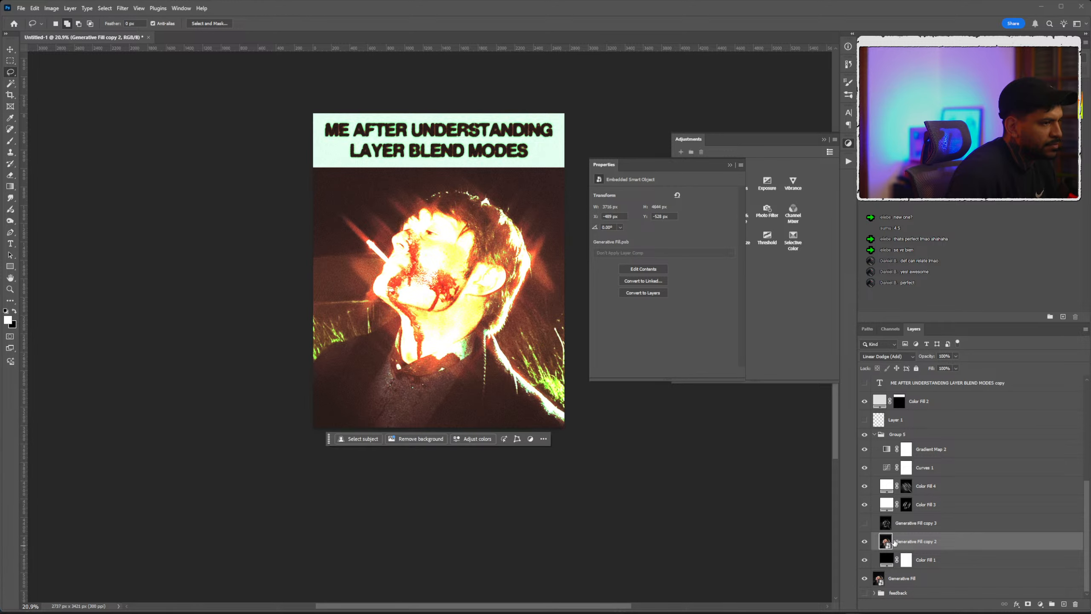
click(864, 543)
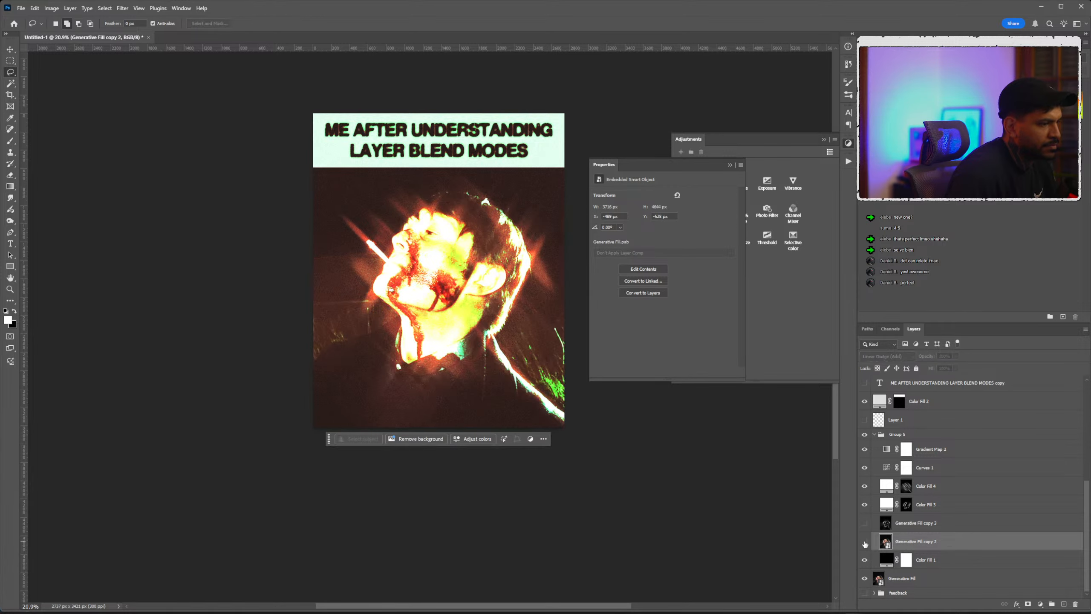
click(864, 543)
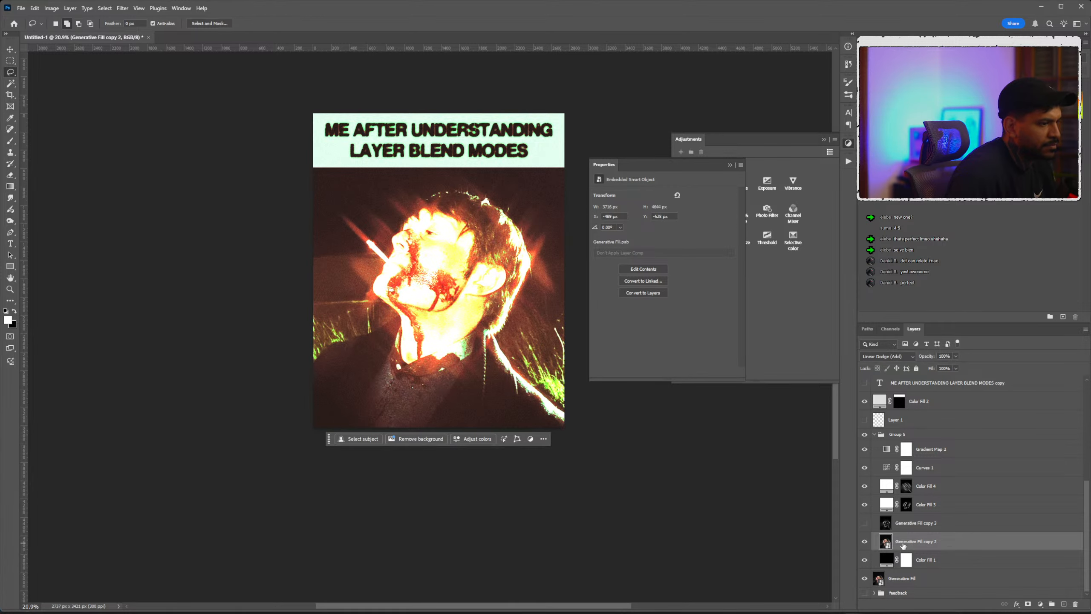
Apply a Gaussian Blur smart filter with a radius of about 156 pixels to Generative Fill copy 2.
click(116, 10)
mouse_move(180, 155)
click(258, 176)
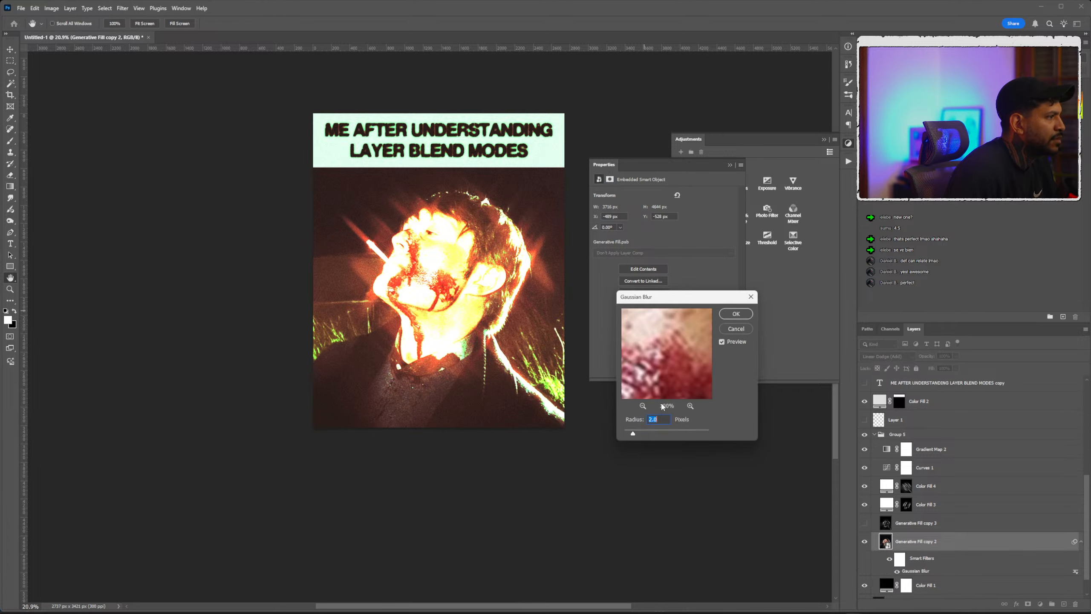
drag(661, 433, 689, 434)
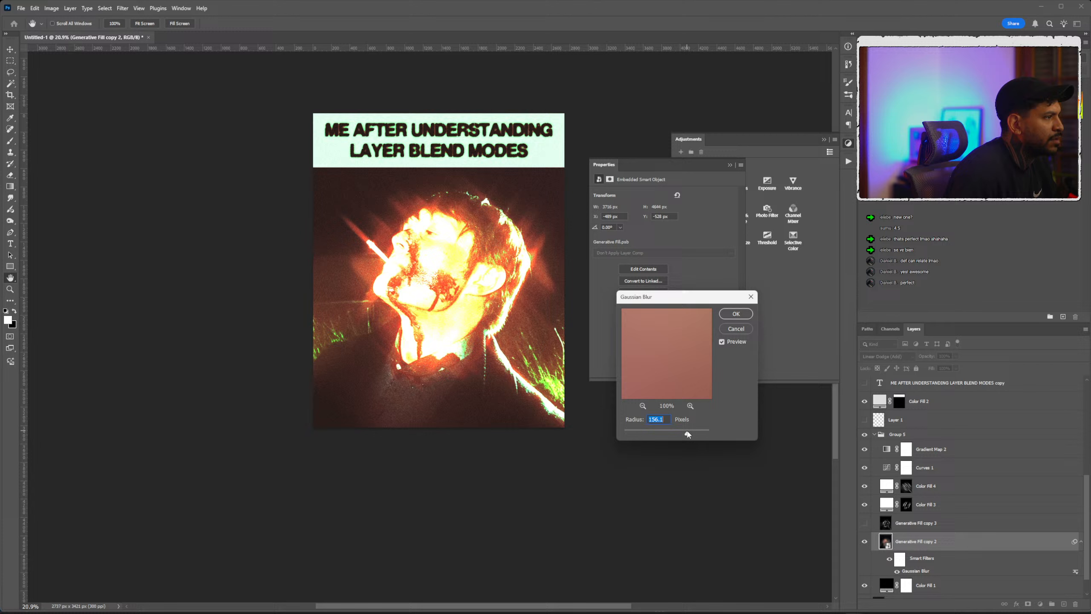
click(735, 314)
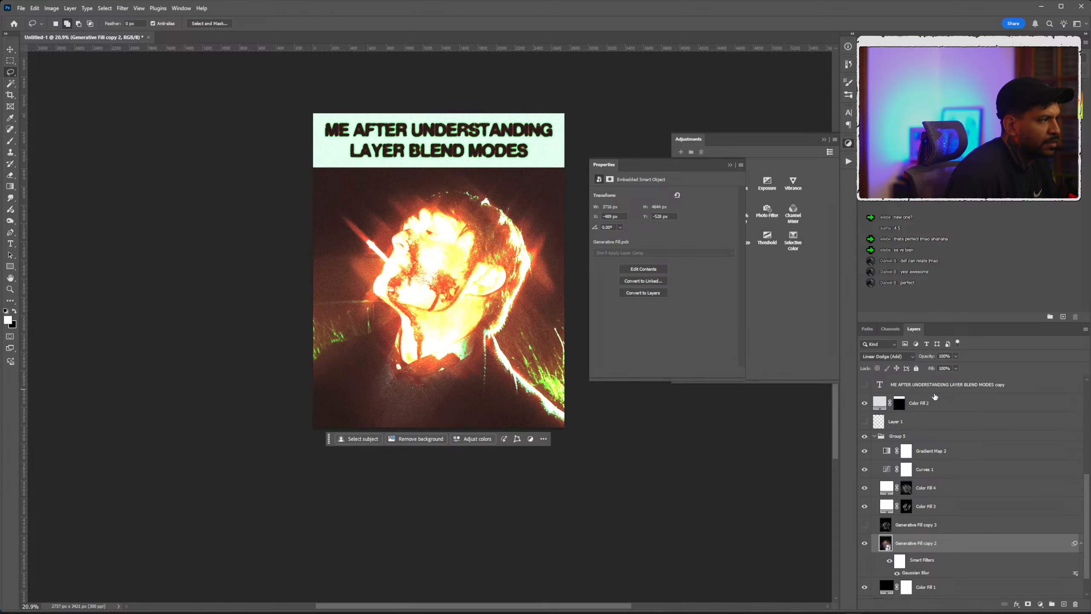
Move Generative Fill copy 2 out of Group 5, directly above Generative Fill, and set its fill to 0%.
drag(935, 397, 943, 573)
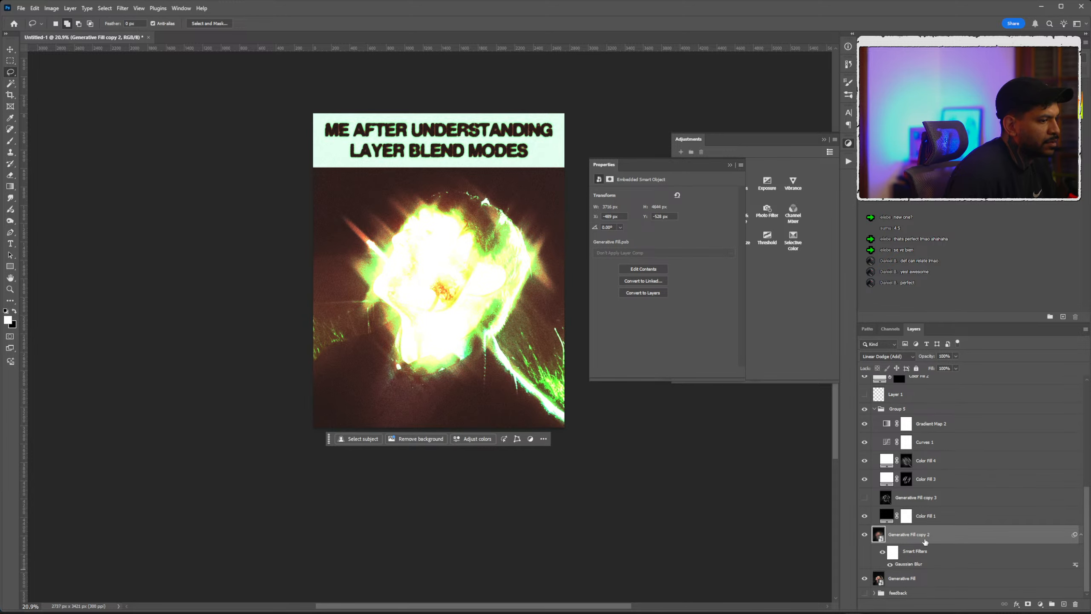
drag(957, 375, 925, 380)
scroll(404, 275, down, 6)
scroll(473, 270, left, 6)
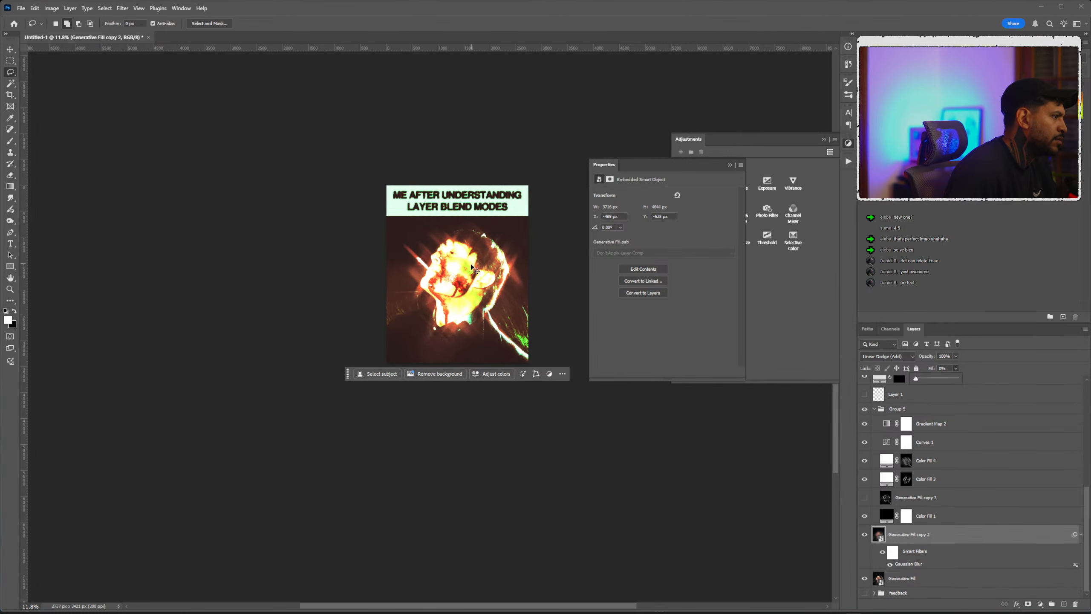
scroll(543, 264, up, 4)
scroll(545, 265, up, 3)
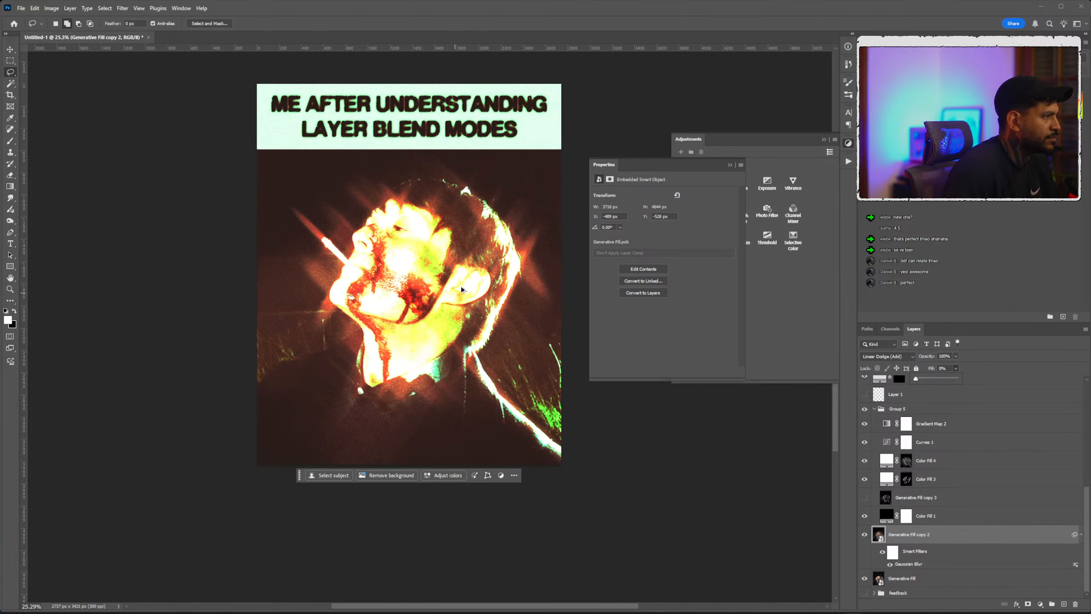
click(696, 174)
scroll(448, 197, up, 2)
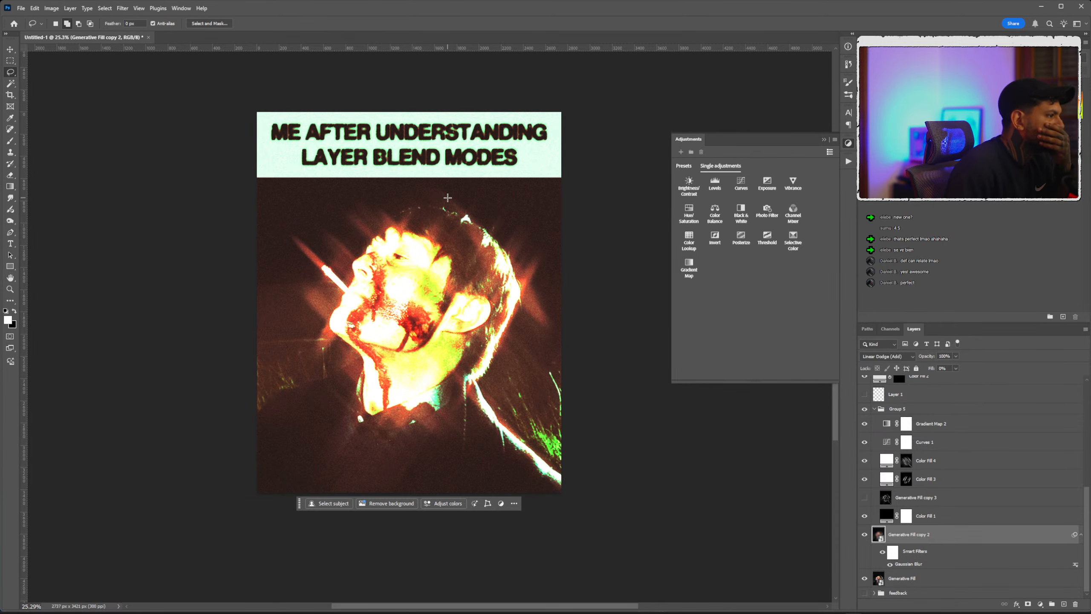
Compare the poster with Curves 1 copy 2 hidden and shown.
scroll(873, 443, up, 10)
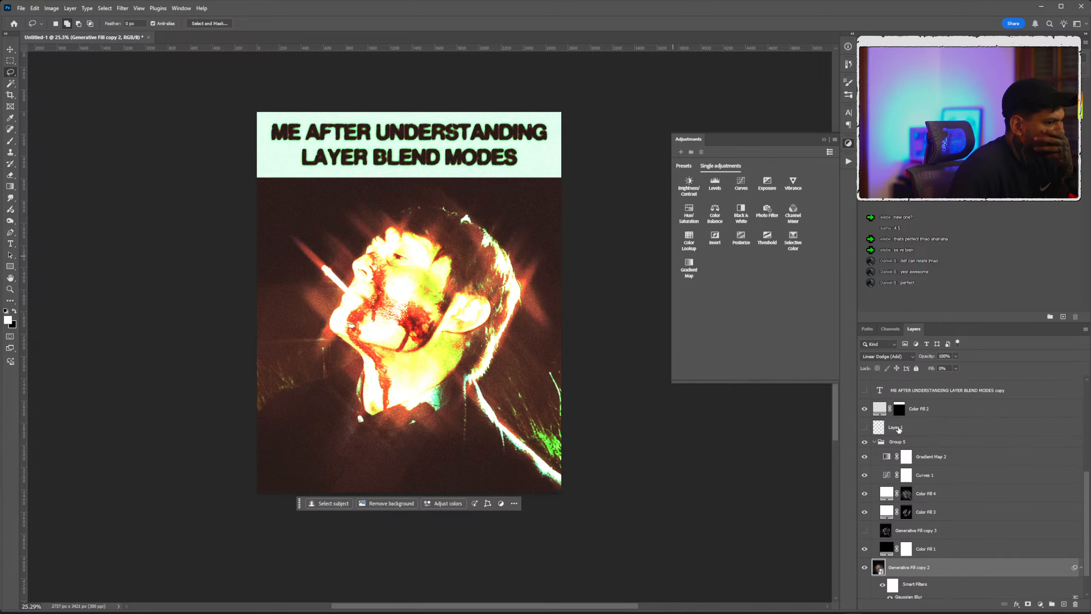
click(865, 433)
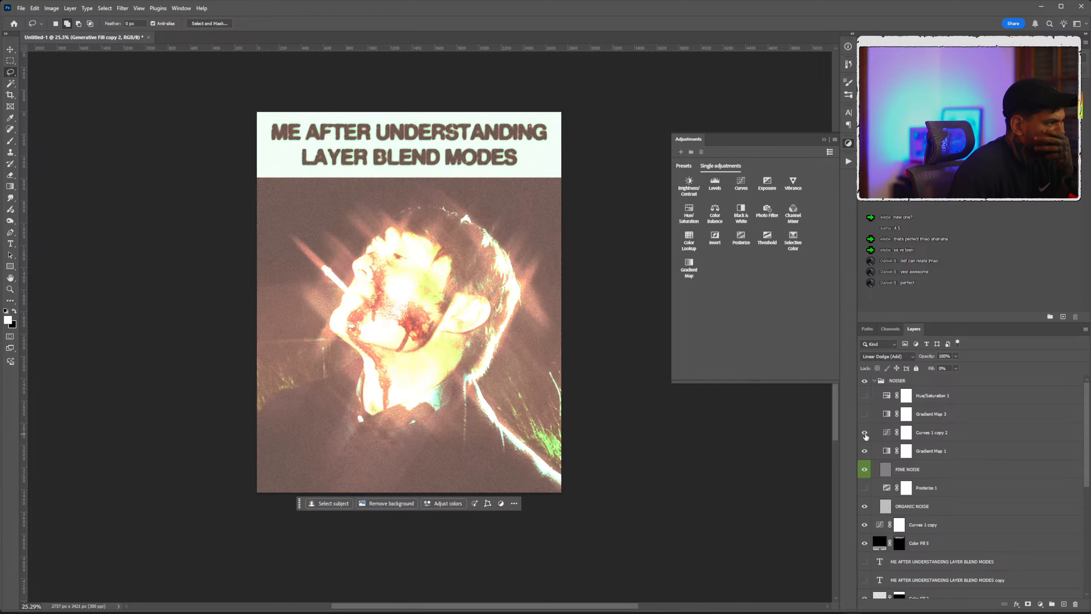
scroll(901, 516, down, 1)
Move the headline layers Color Fill 5 and Color Fill 2 above the NOISER group, out of its effects.
click(929, 533)
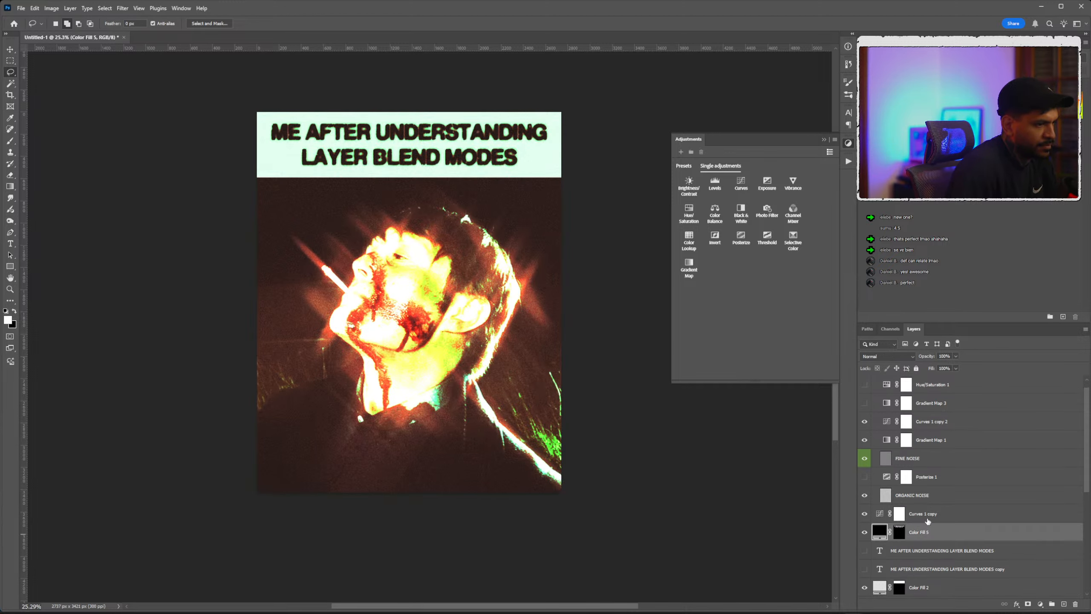
scroll(920, 522, down, 2)
ctrl+click(923, 553)
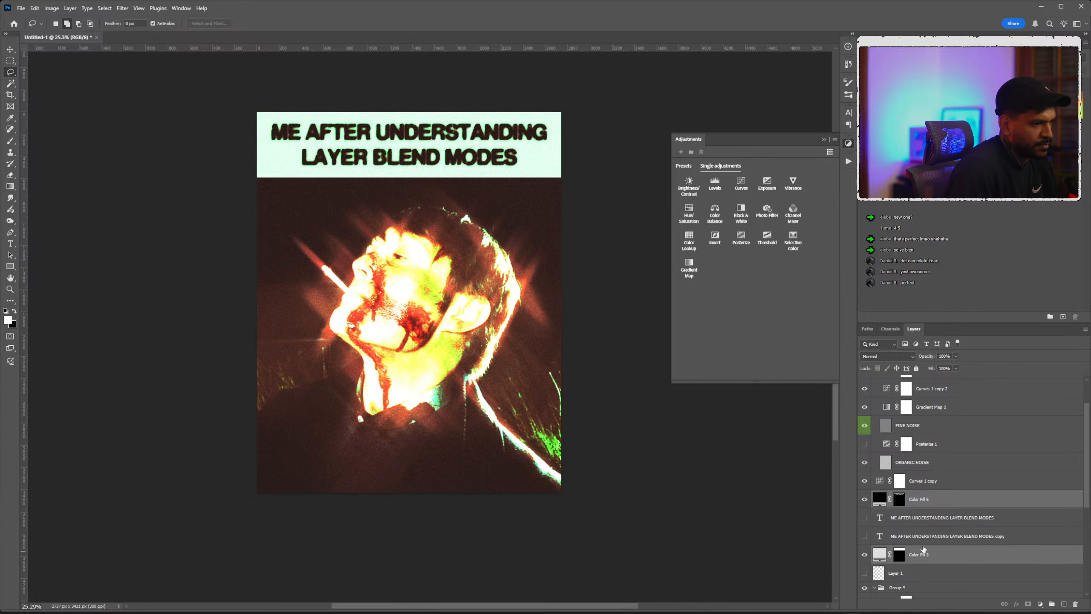
drag(929, 501, 931, 376)
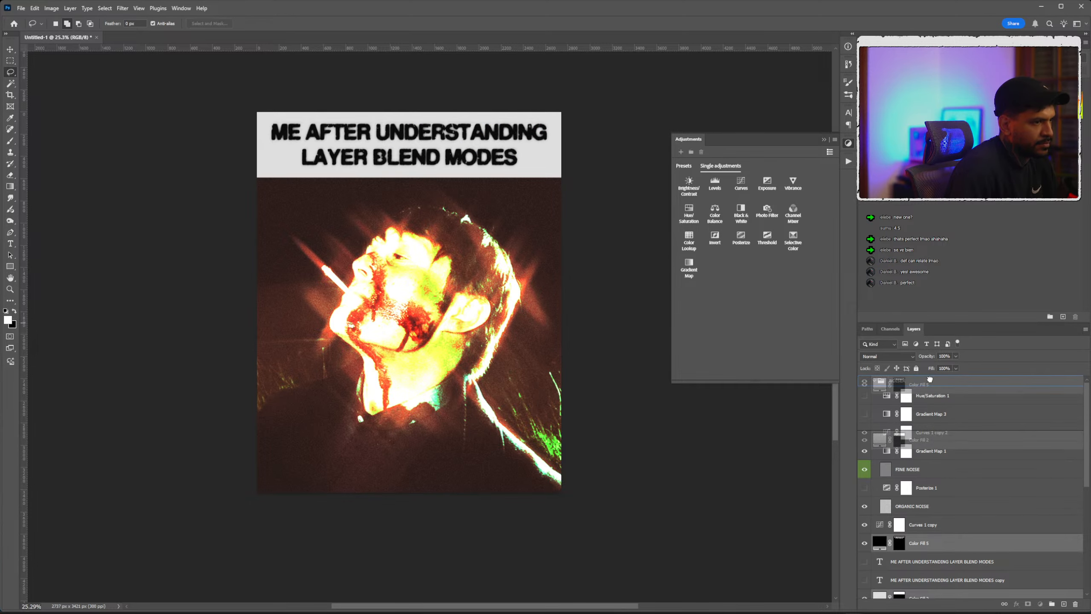
scroll(533, 282, right, 1)
scroll(413, 240, left, 3)
scroll(433, 243, down, 3)
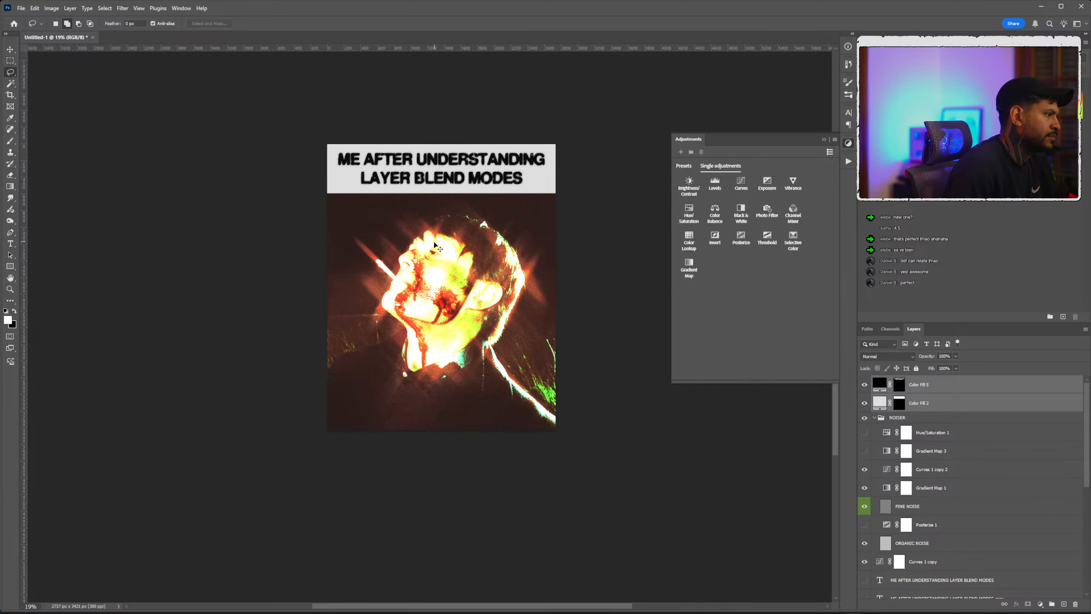
scroll(438, 262, up, 2)
scroll(476, 300, up, 2)
scroll(476, 300, up, 1)
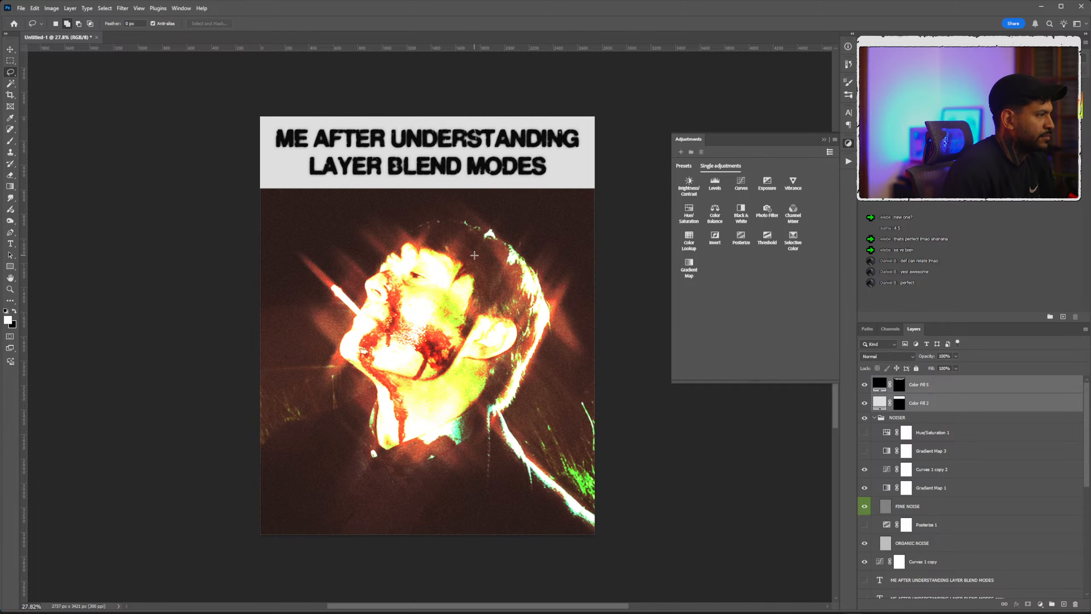
scroll(427, 231, left, 1)
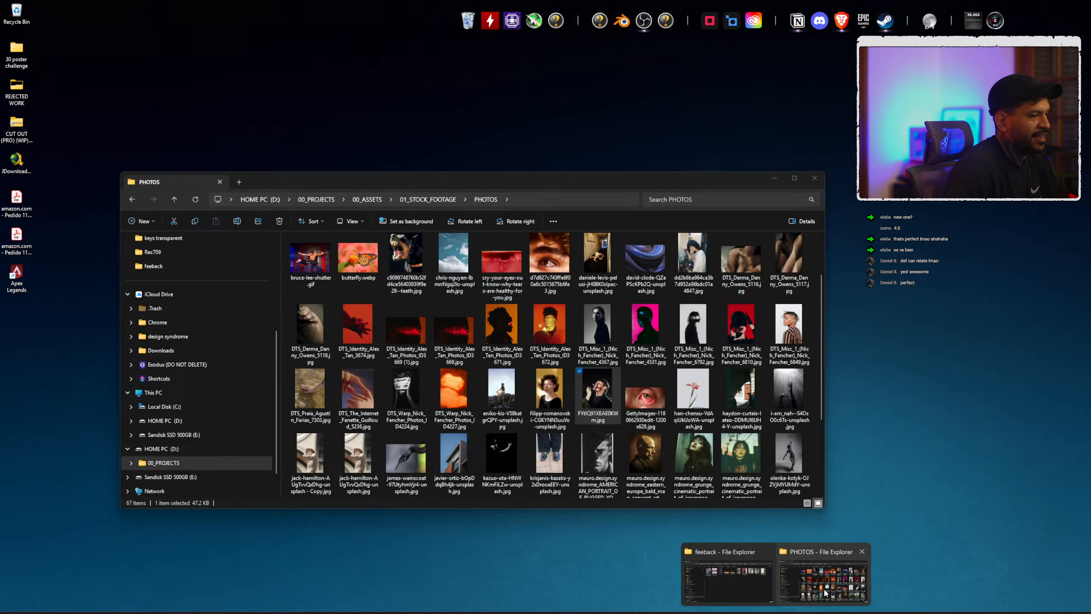
Switch to File Explorer and, in a new window, go to 00_DESIGN_ASSETS inside 00_PROJECTS and 01_DESIGN_SYNDROME.
click(749, 587)
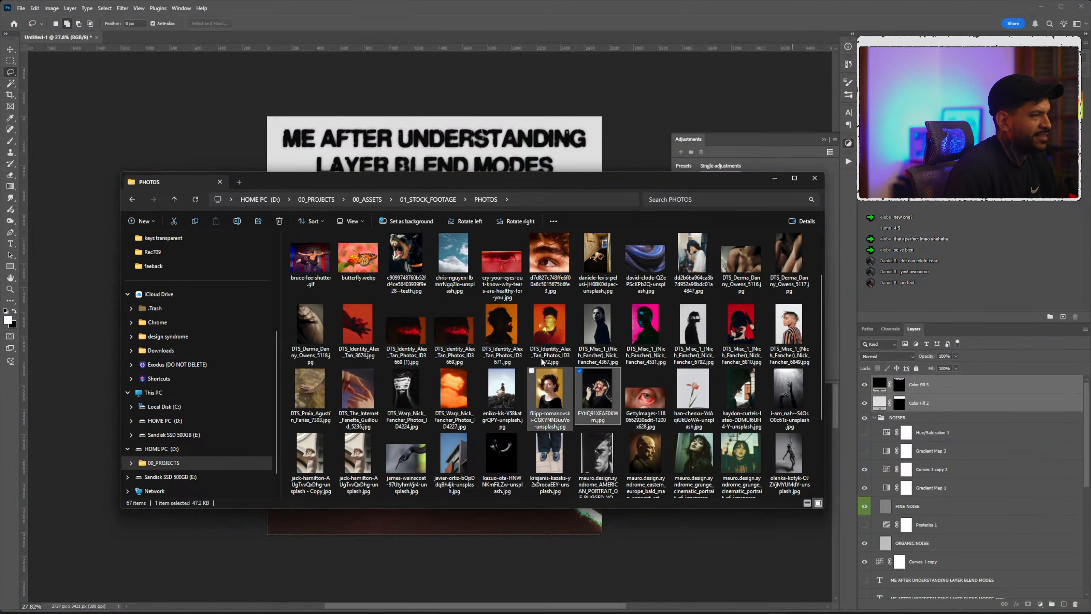
key(ctrl+n)
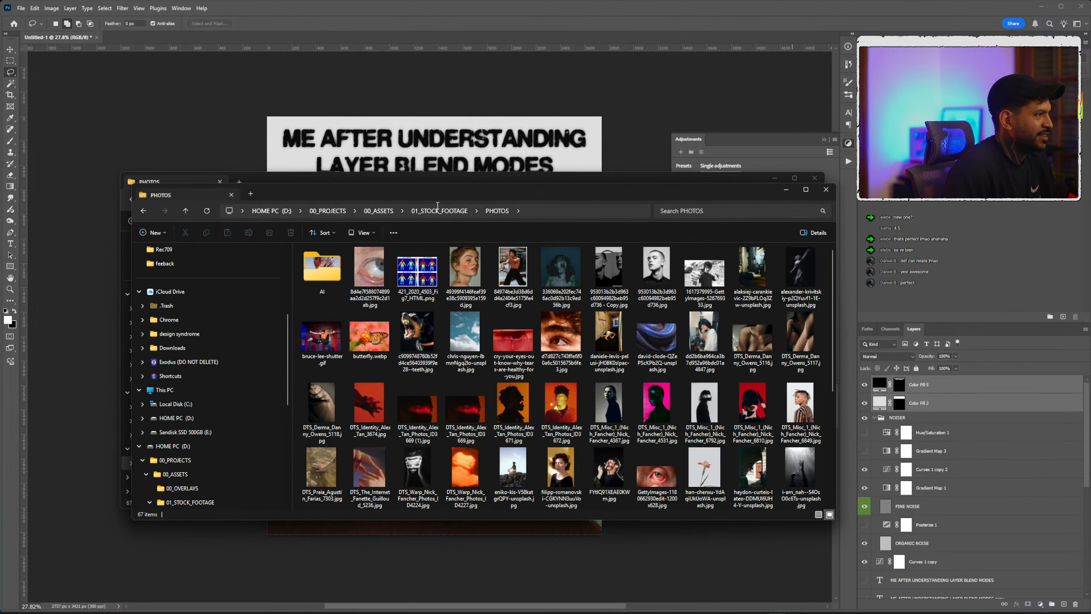
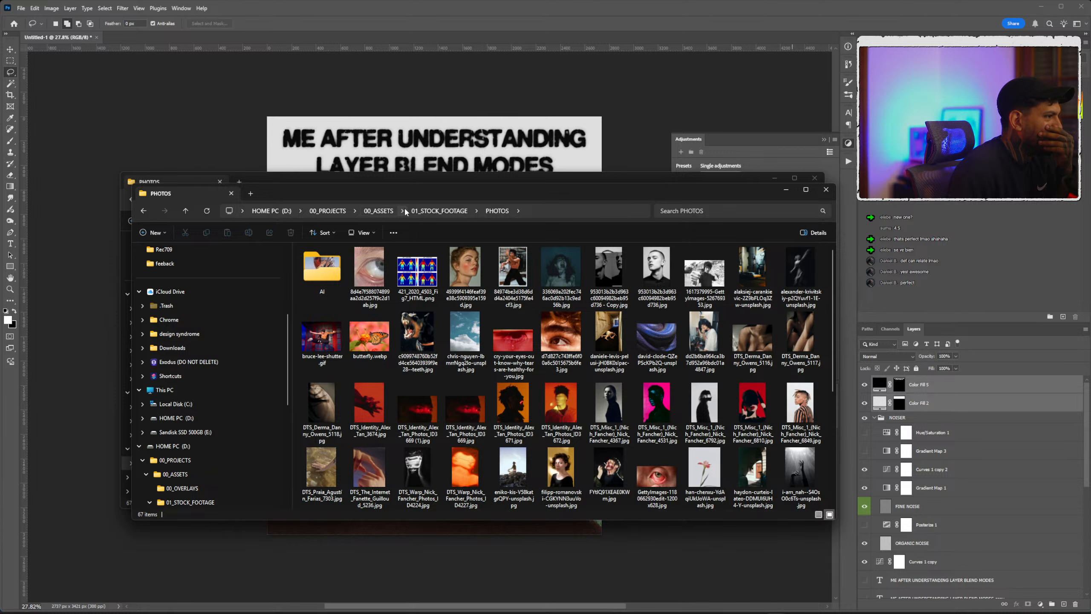
click(320, 213)
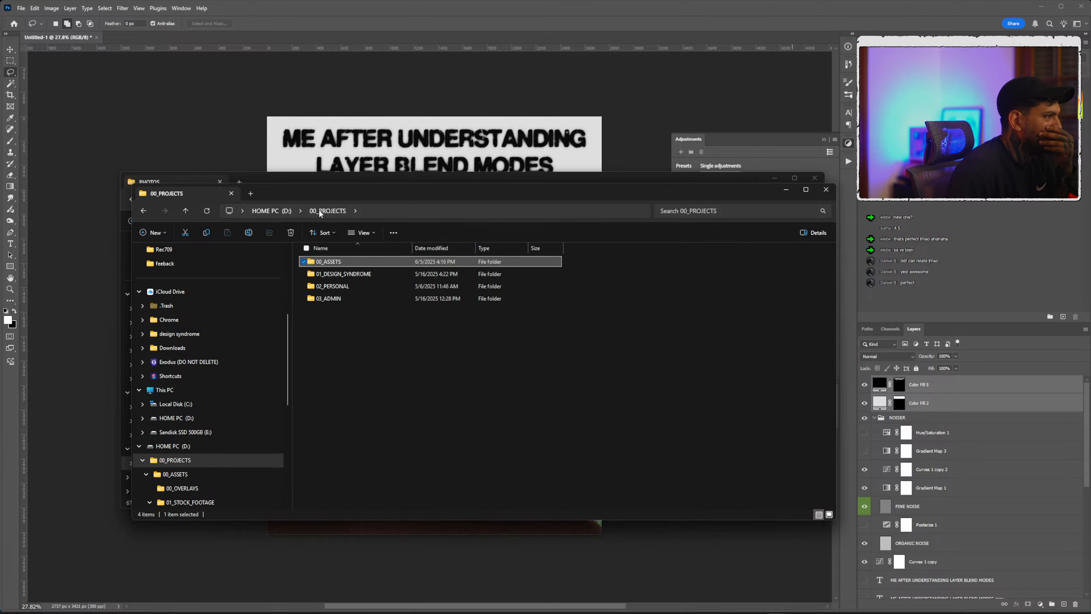
double_click(333, 272)
double_click(333, 264)
click(346, 274)
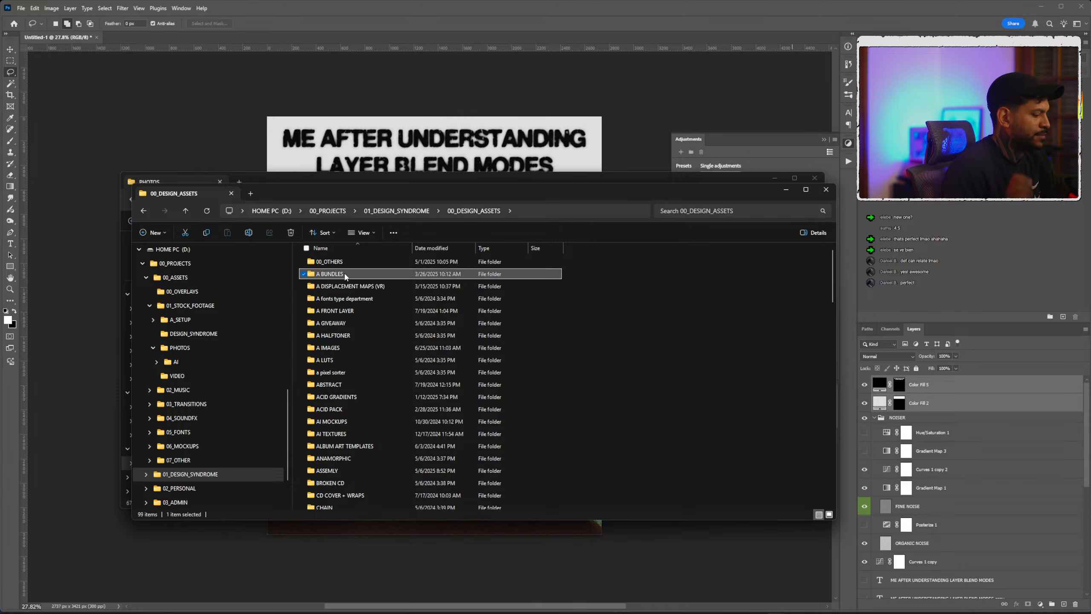
Find the PAPERcut folder and open the TRANSPARENT PNG folder of its full papercut texture pack.
text(paper)
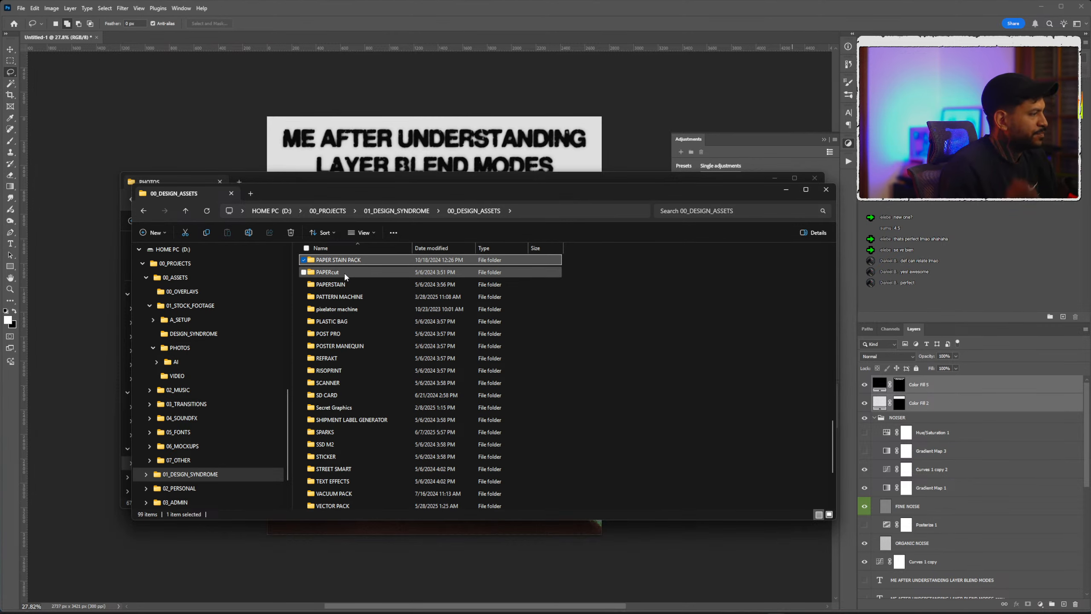
double_click(344, 273)
double_click(347, 262)
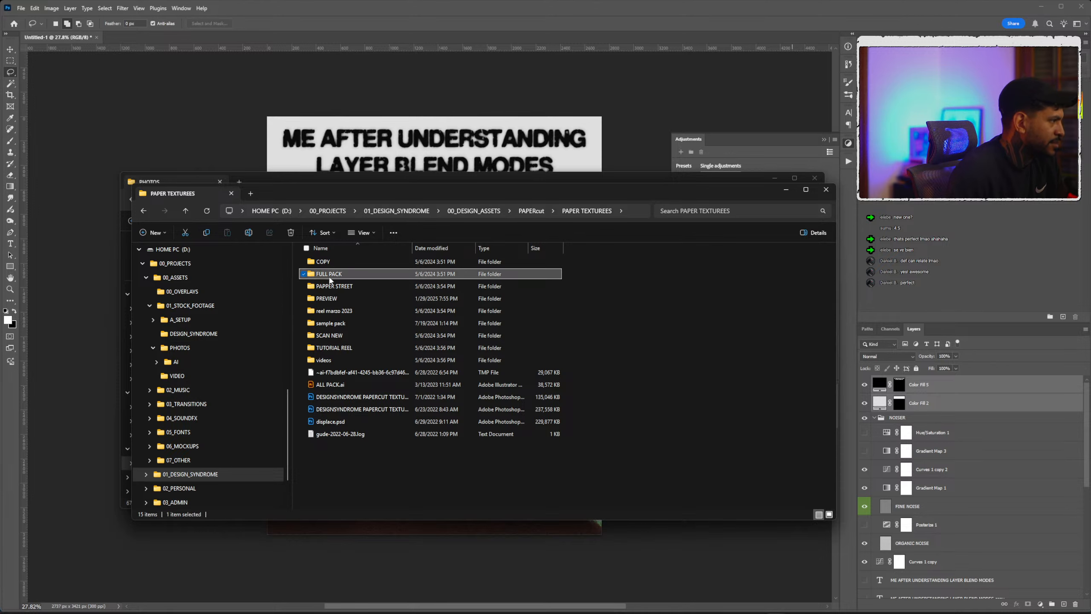
double_click(337, 274)
double_click(344, 262)
click(360, 275)
double_click(360, 275)
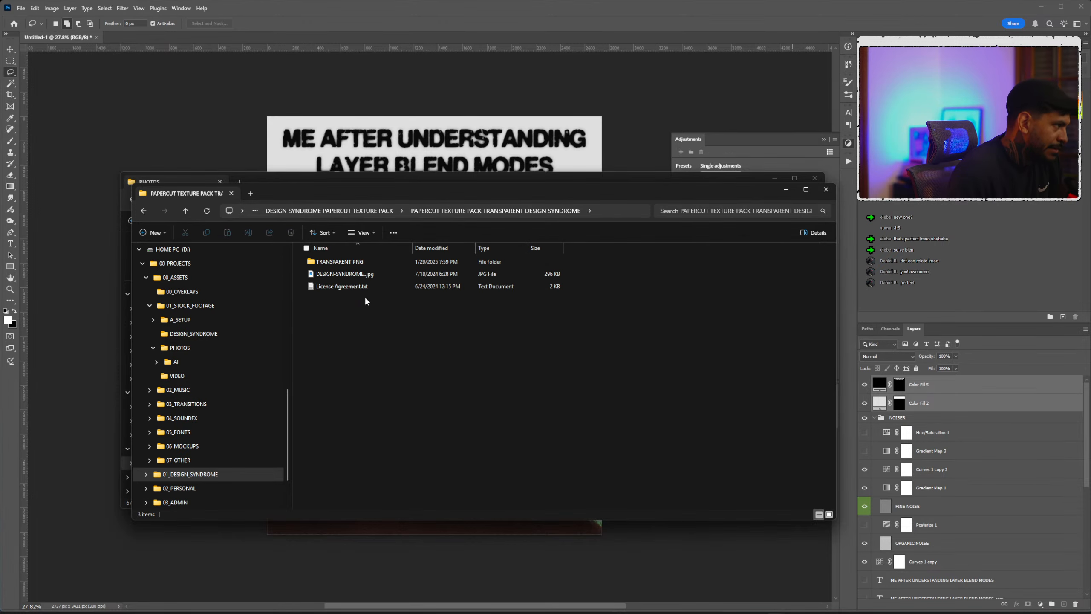
double_click(361, 263)
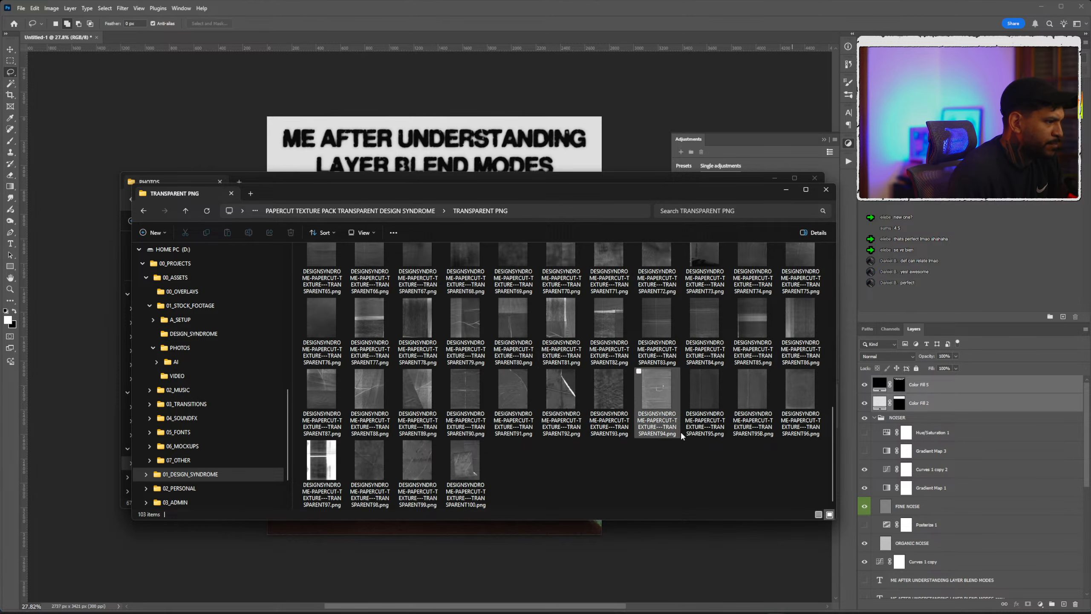
Place DESIGNSYNDROME-PAPERCUT-TEXTURE---TRANSPARENT96.png above Color Fill 5 in the Photoshop poster and set its fill to 59%.
drag(738, 415, 525, 197)
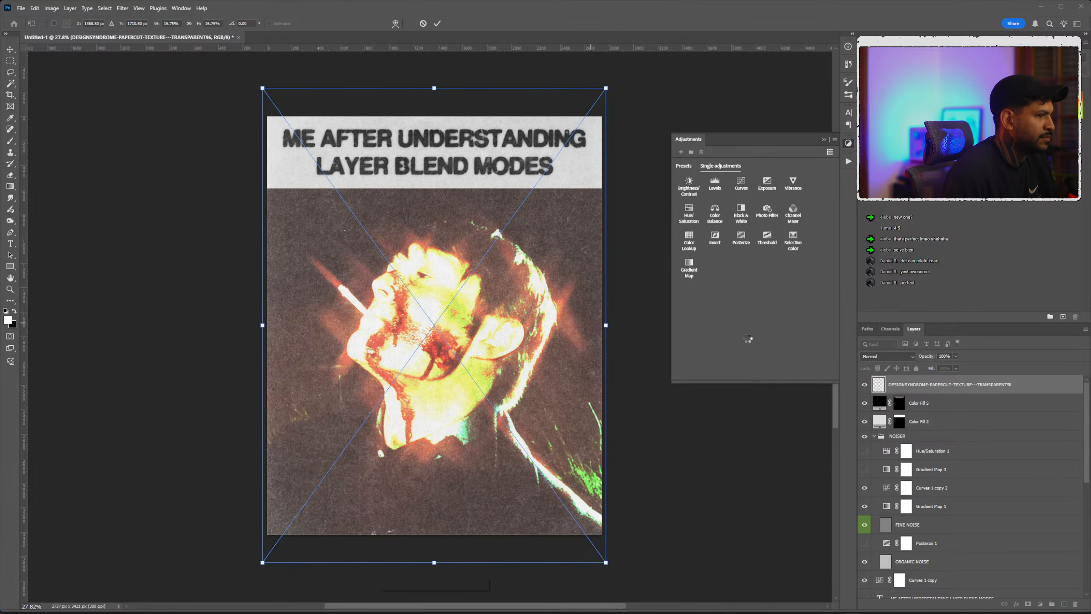
key(Return)
mouse_move(937, 380)
mouse_down()
mouse_move(924, 380)
mouse_move(938, 381)
mouse_up()
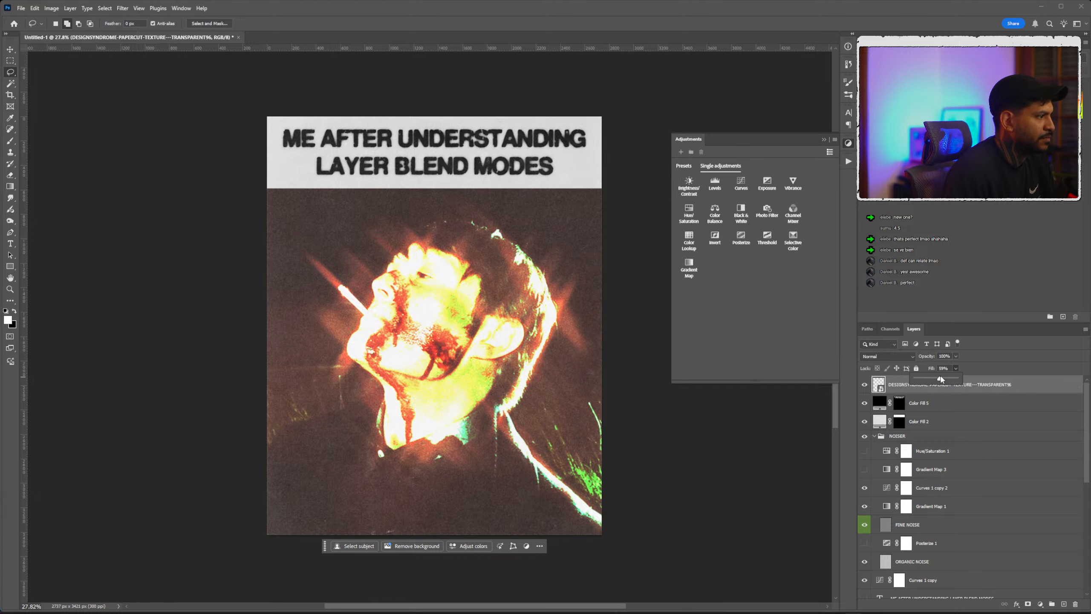
click(893, 387)
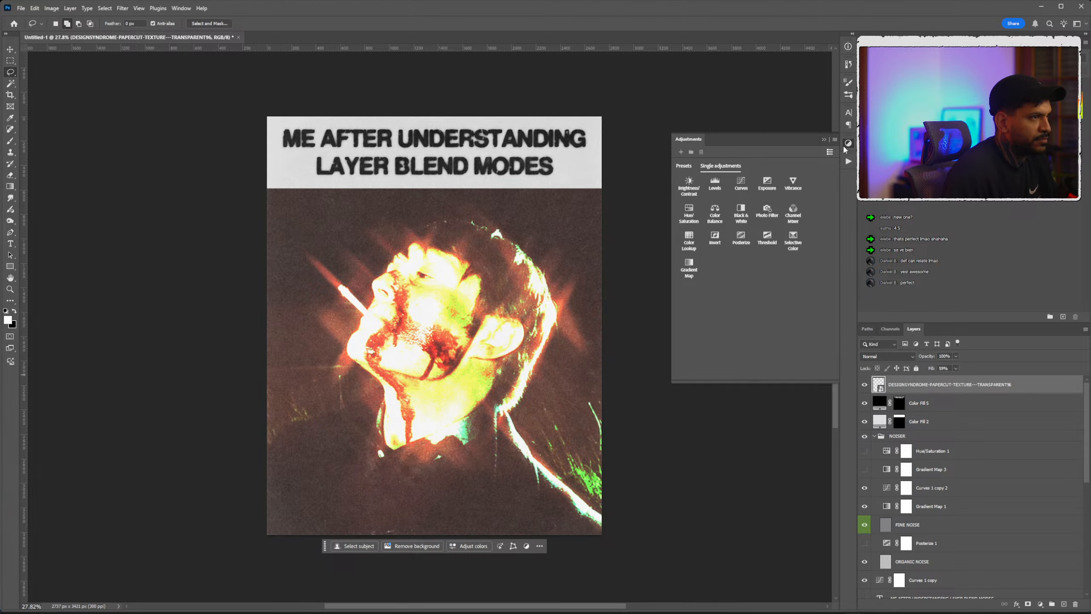
Add a Curves adjustment above the paper texture, raising the RGB midtones and black point and lowering the shadow curve and white point.
click(741, 183)
drag(703, 240, 647, 303)
mouse_move(673, 268)
mouse_down()
mouse_move(669, 253)
mouse_move(716, 242)
mouse_move(714, 232)
mouse_move(672, 261)
mouse_up()
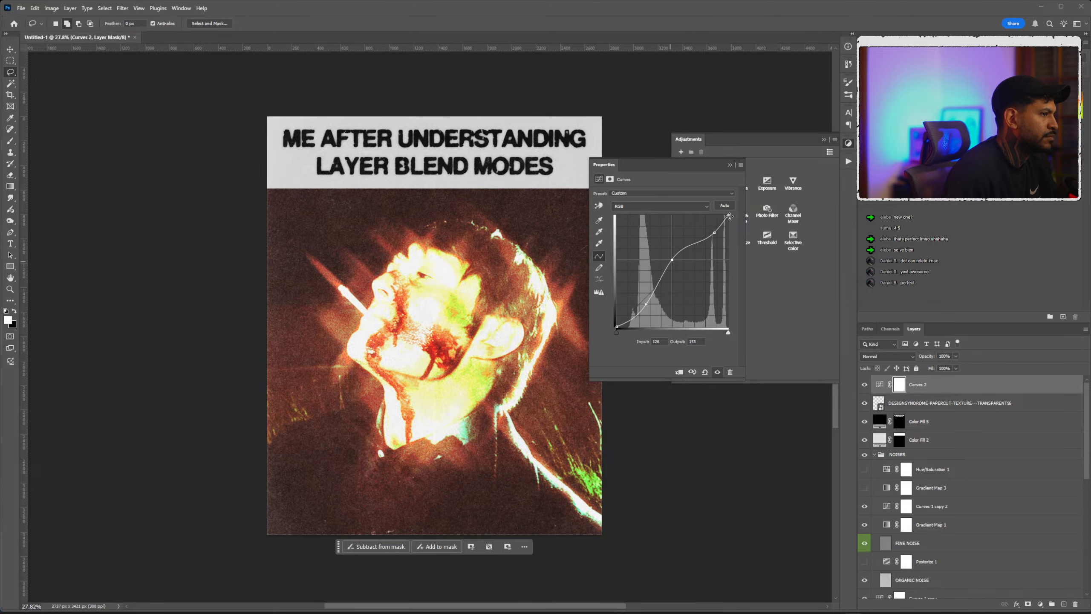
drag(729, 216, 728, 221)
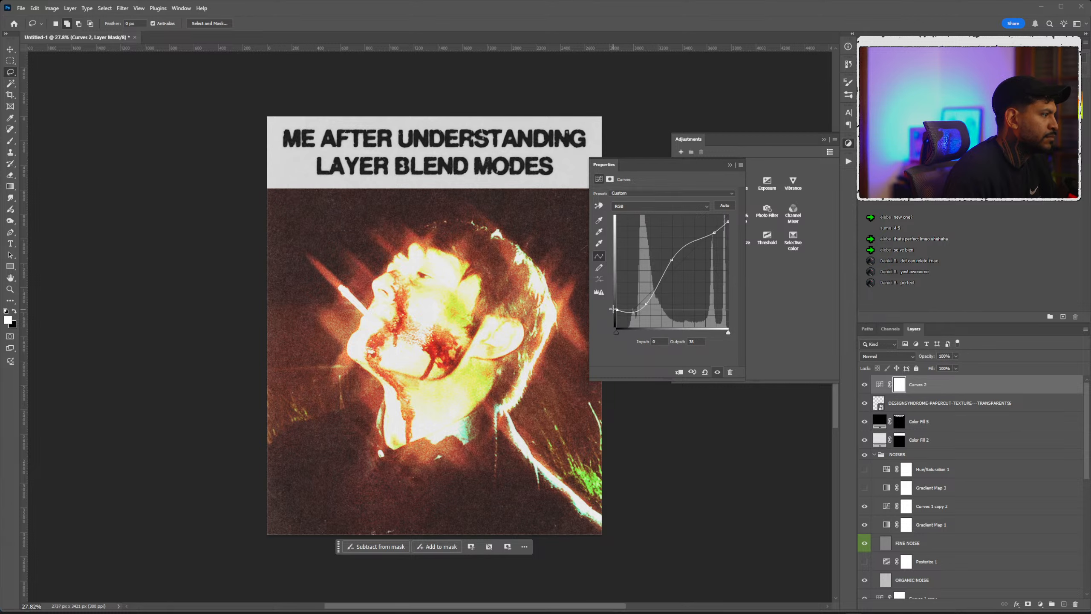
drag(617, 325, 585, 320)
drag(644, 303, 647, 302)
In the new Curves adjustment, raise the green channel's black point and add points in its highlights and shadows.
click(668, 207)
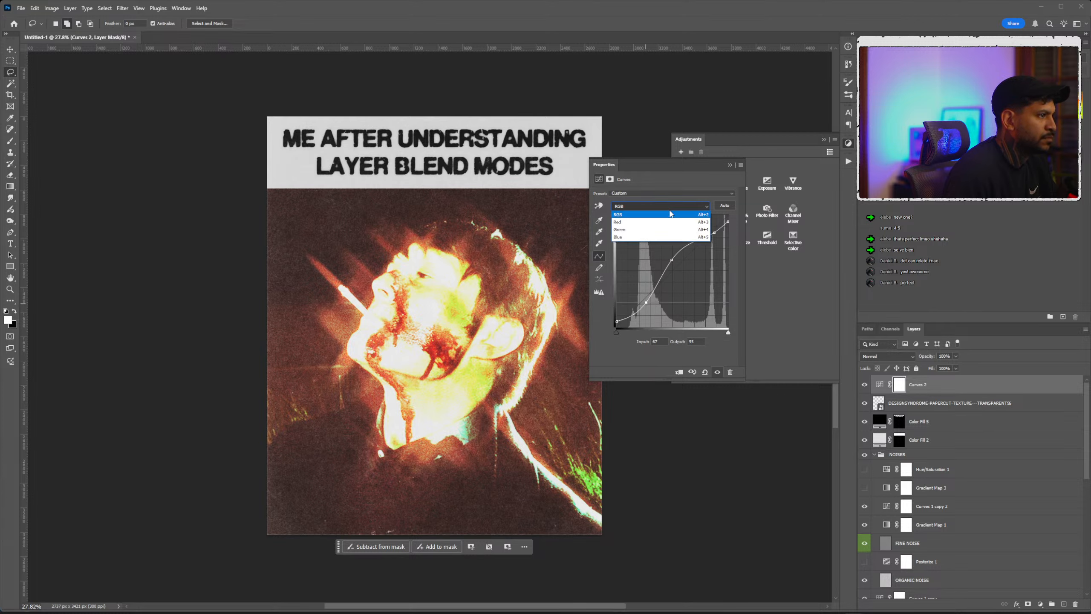
click(627, 230)
drag(616, 327, 613, 317)
drag(687, 252, 694, 253)
drag(664, 286, 652, 289)
In the same Curves adjustment, lower the red channel's highlights from input 174 to output 156 and adjust its shadows.
click(678, 209)
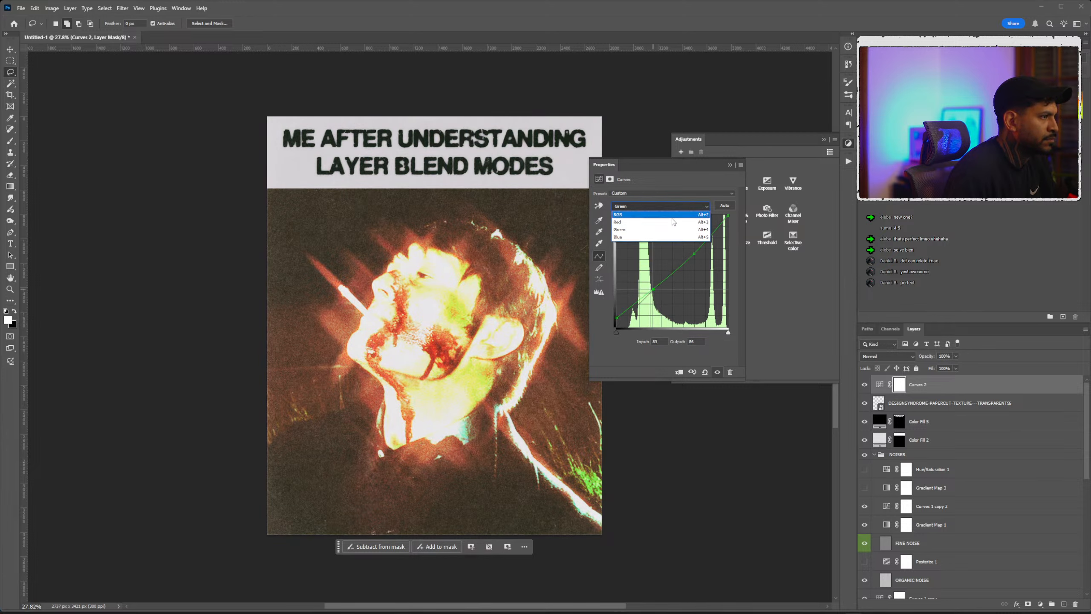
click(653, 216)
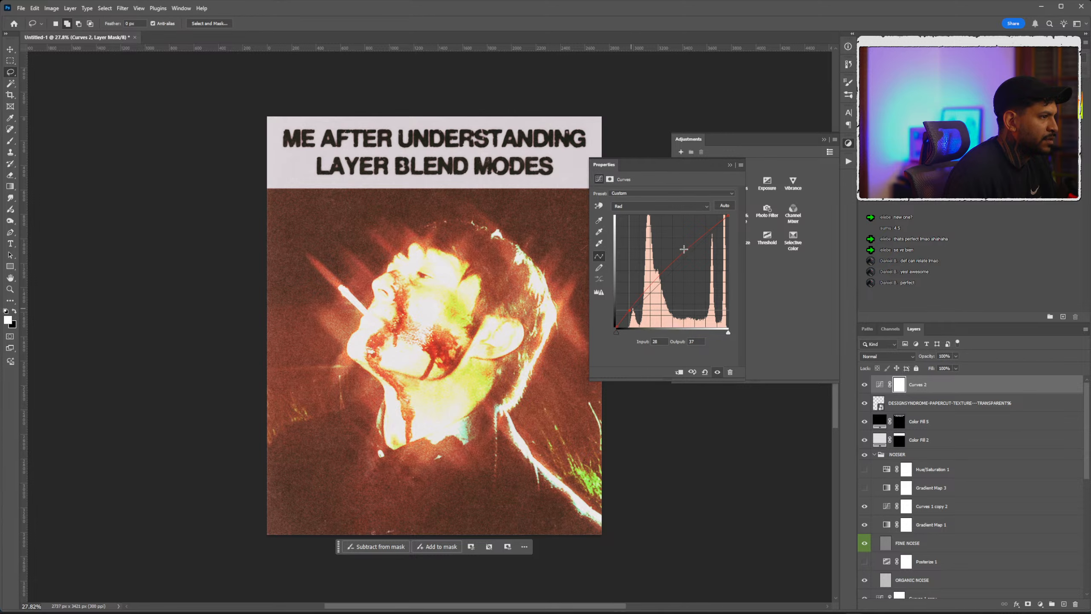
drag(689, 251, 693, 258)
scroll(485, 279, down, 3)
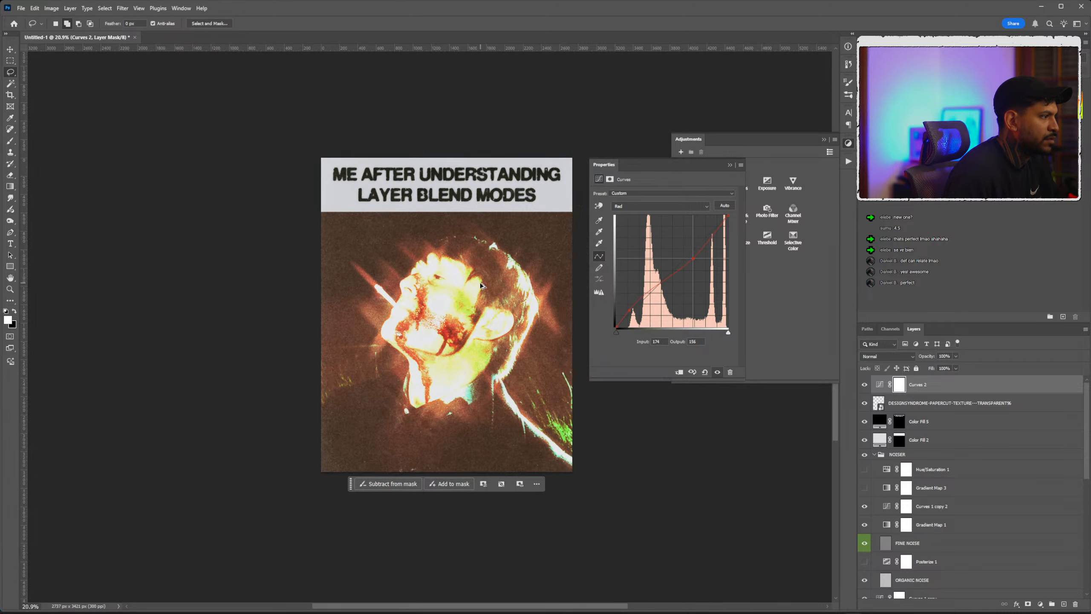
scroll(417, 345, up, 4)
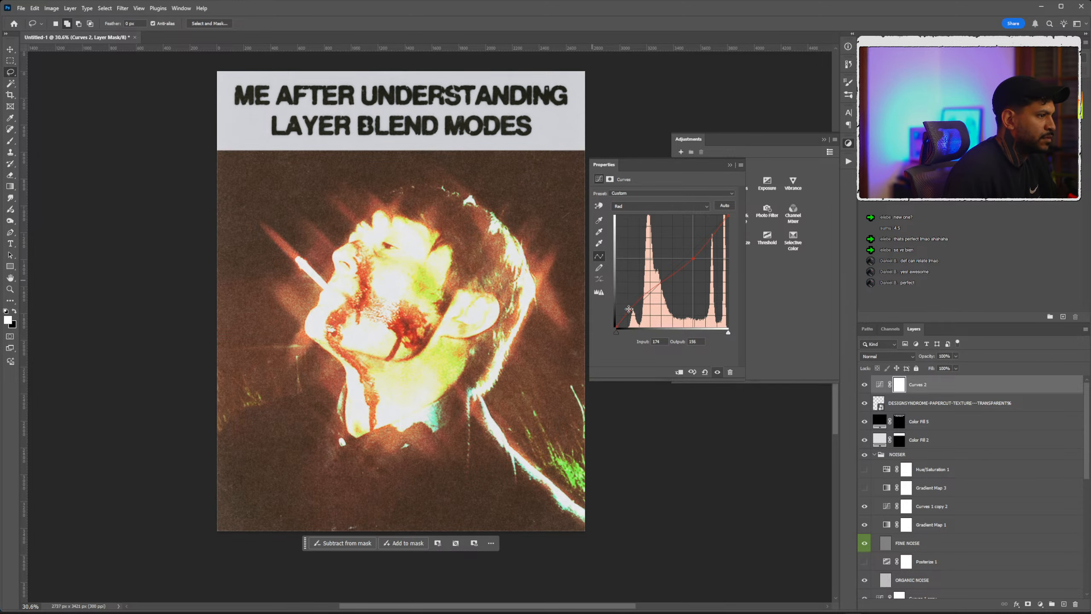
drag(629, 309, 632, 308)
click(730, 166)
Inspect the whole poster and compare it with the paper texture and Color Fill 5 hidden and shown.
drag(370, 246, 420, 274)
scroll(419, 273, up, 1)
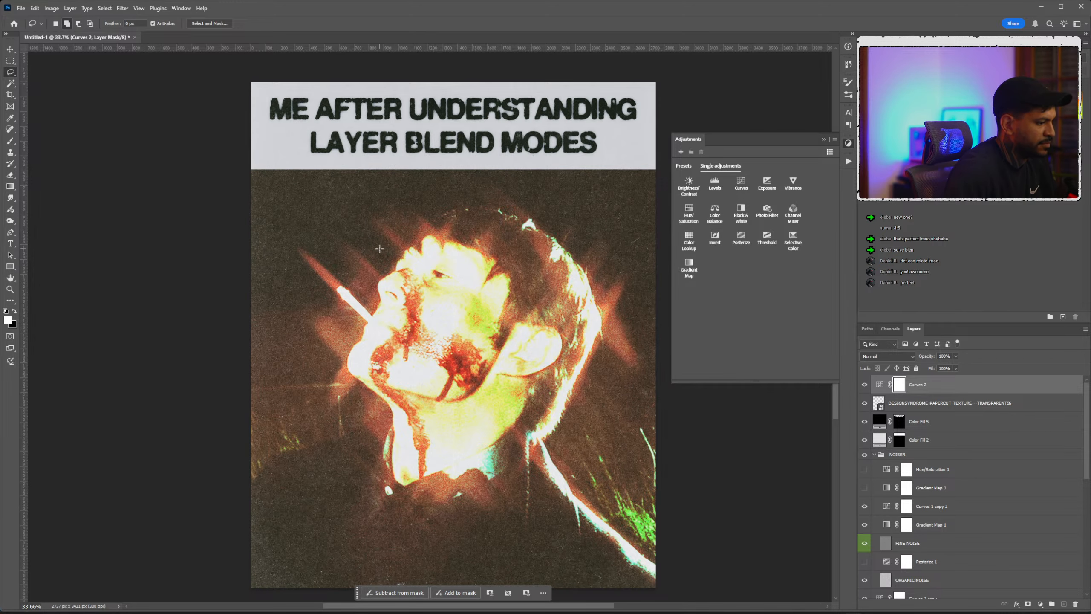
scroll(380, 249, left, 3)
scroll(382, 241, down, 1)
scroll(395, 185, right, 10)
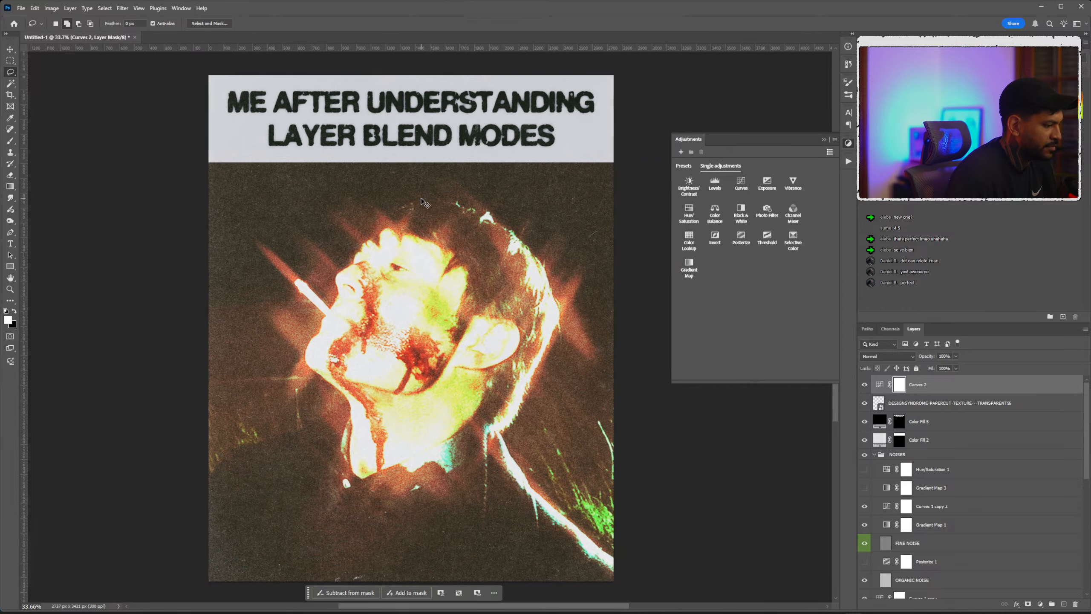
scroll(395, 188, down, 1)
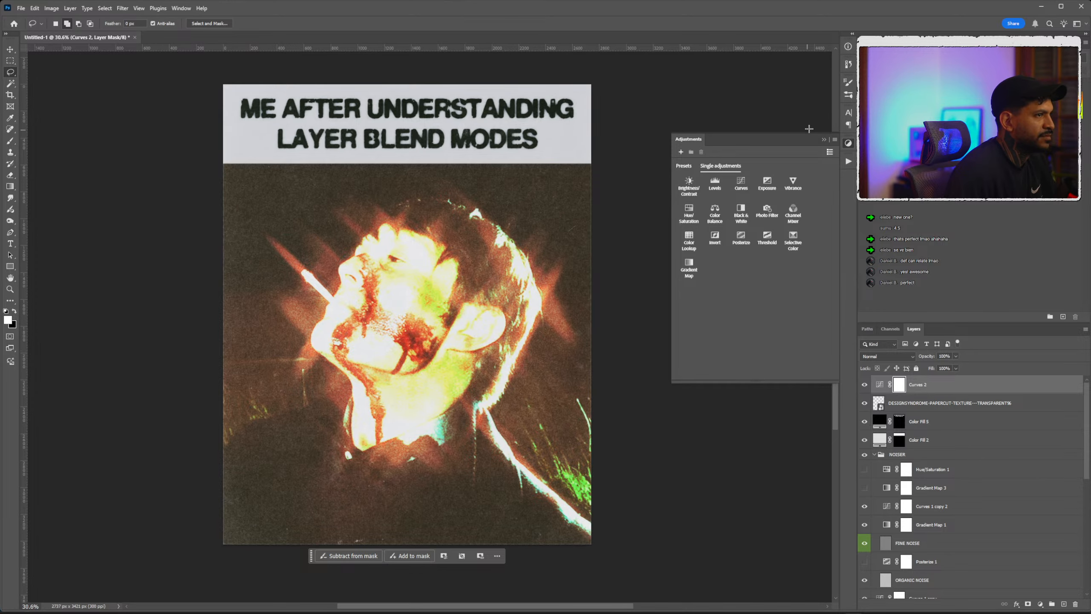
click(824, 141)
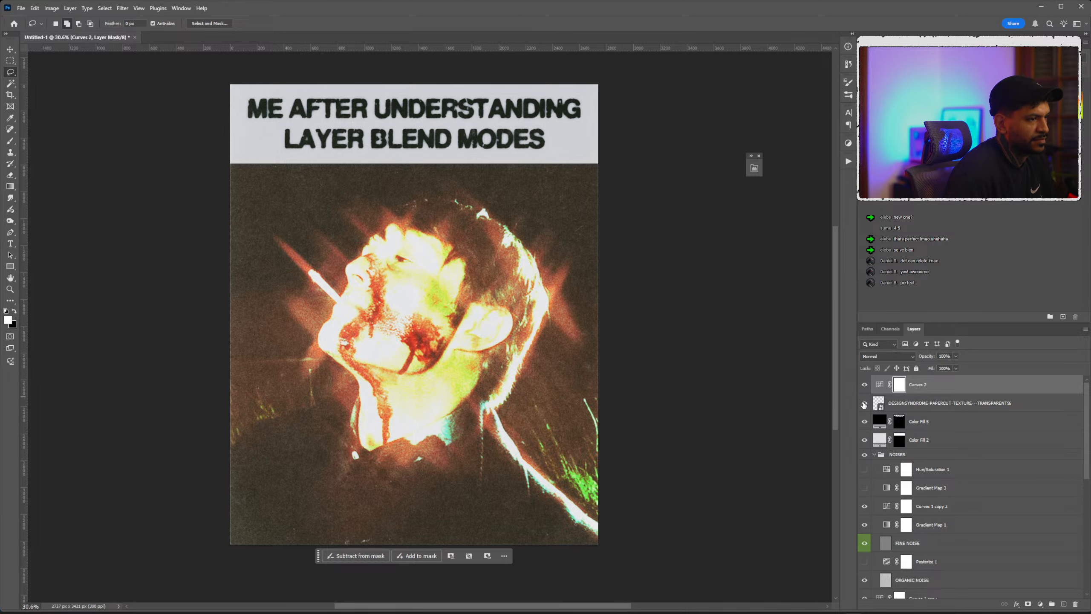
click(864, 405)
click(865, 404)
click(864, 422)
click(864, 422)
scroll(519, 321, down, 3)
scroll(508, 317, right, 2)
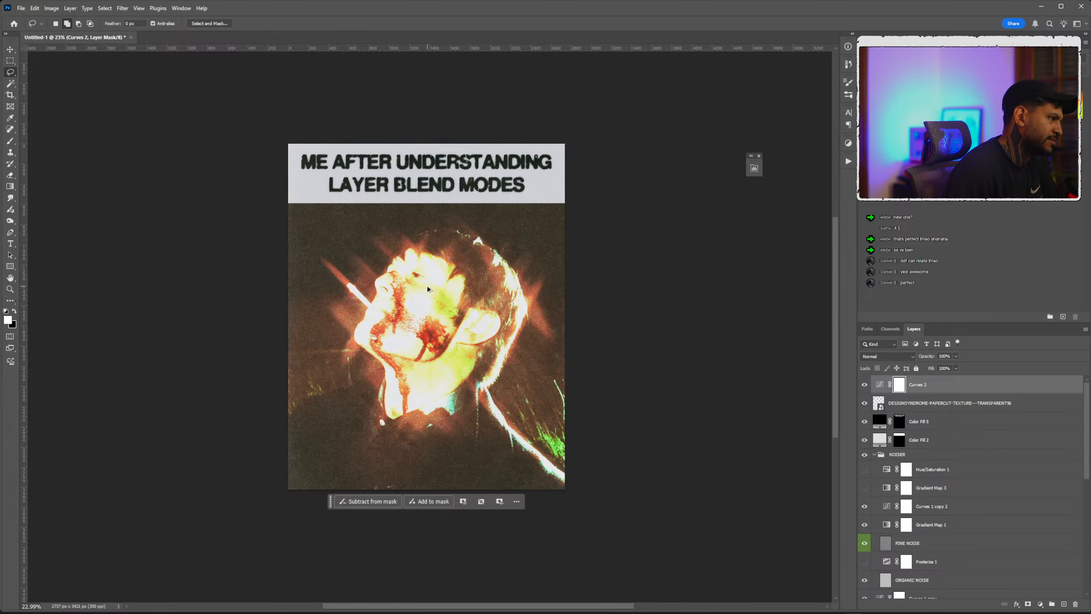
scroll(428, 286, up, 2)
scroll(877, 520, down, 1)
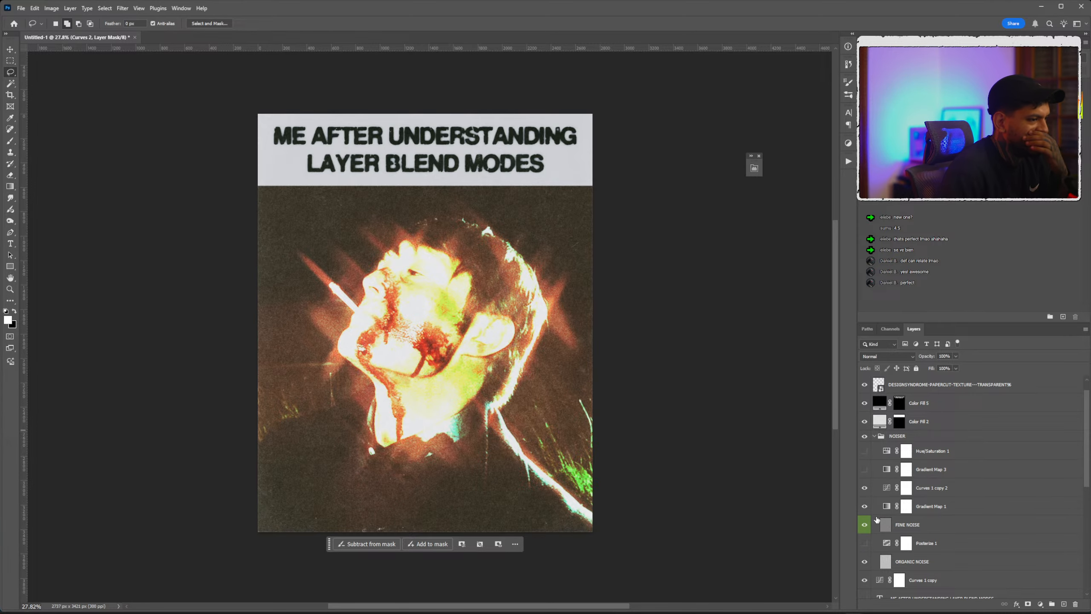
Show the Posterize 1 layer in the NOISER group and set its levels to 7.
click(865, 543)
double_click(887, 543)
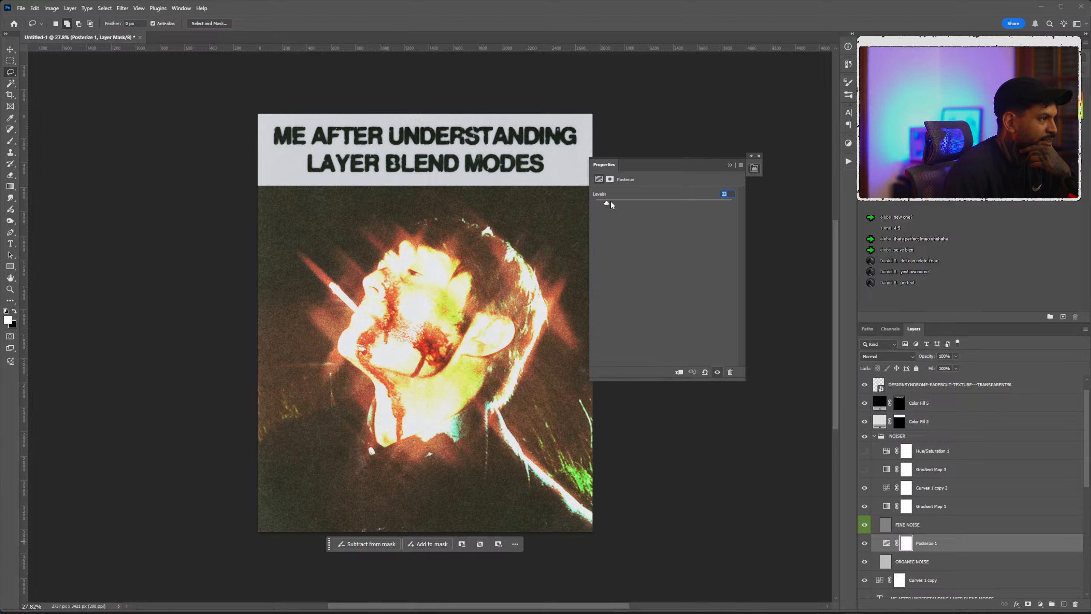
drag(602, 205, 600, 205)
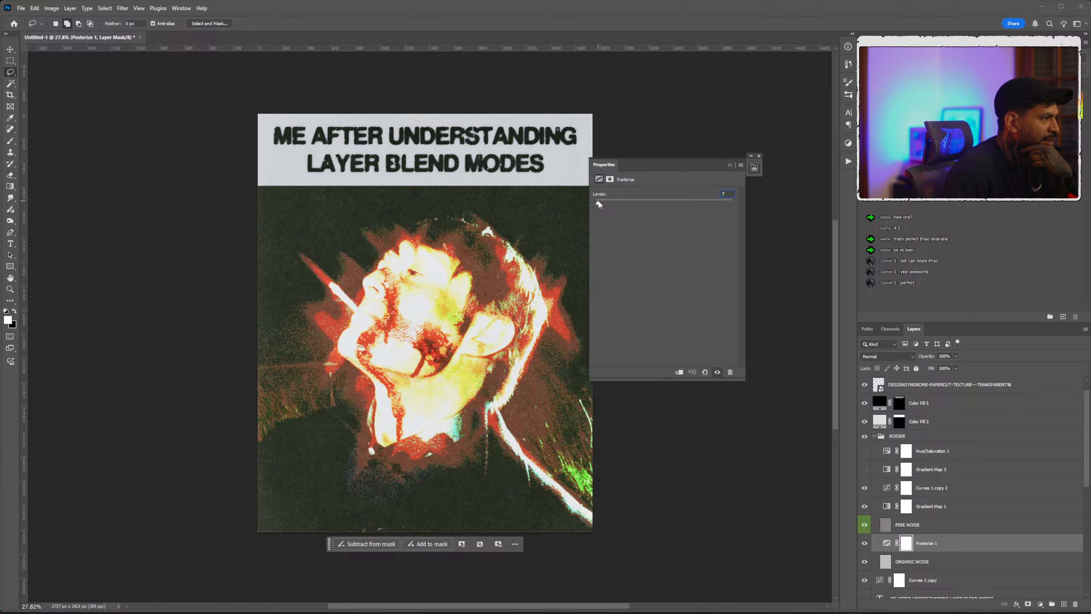
Set the fill of the ORGANIC NOISE layer to 49%.
click(895, 525)
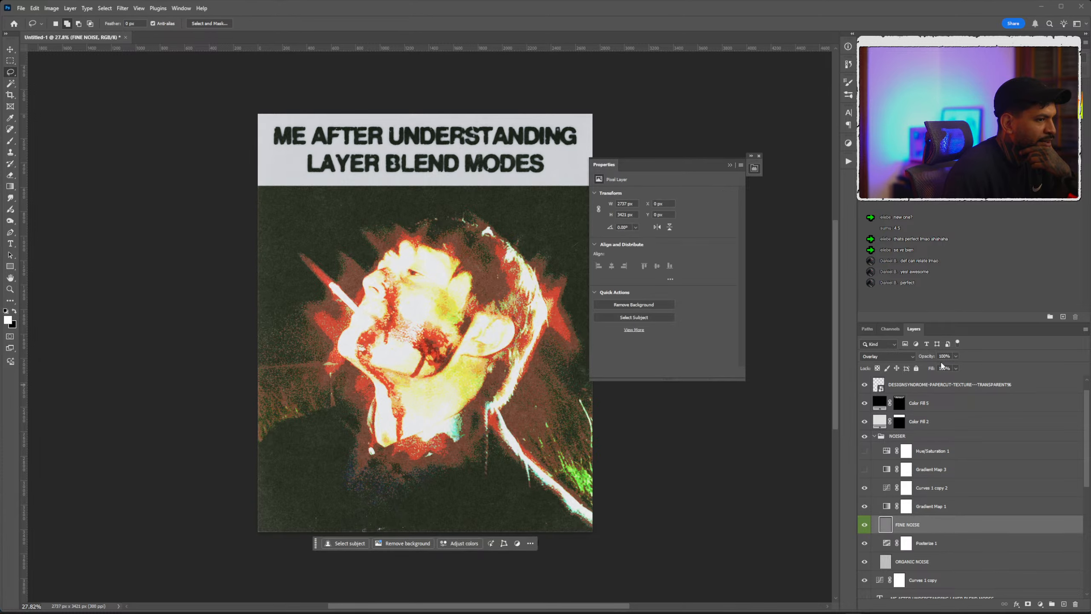
click(903, 562)
click(957, 369)
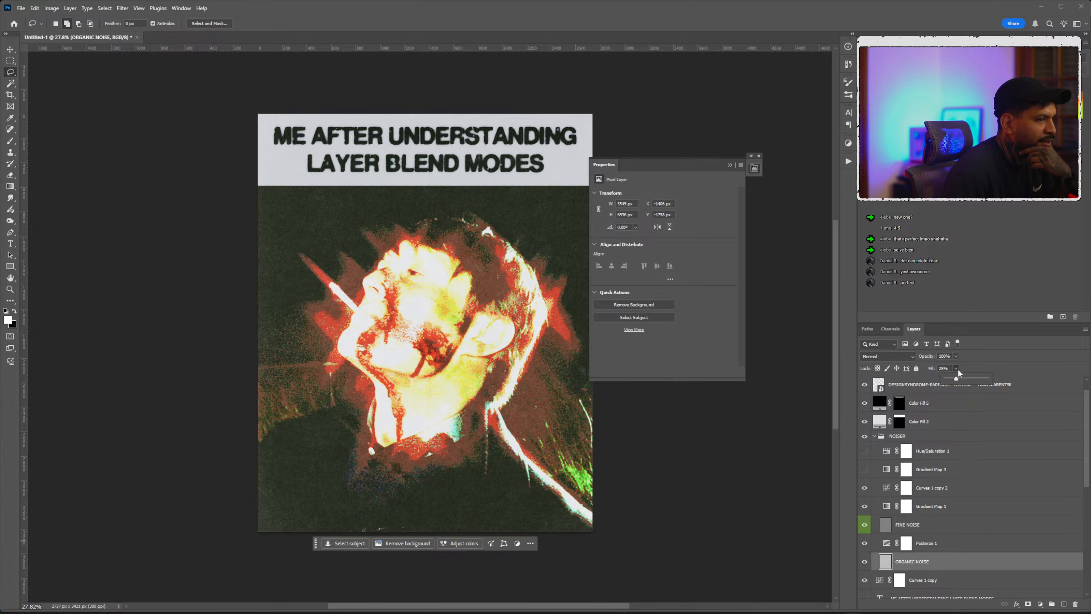
drag(957, 378, 968, 381)
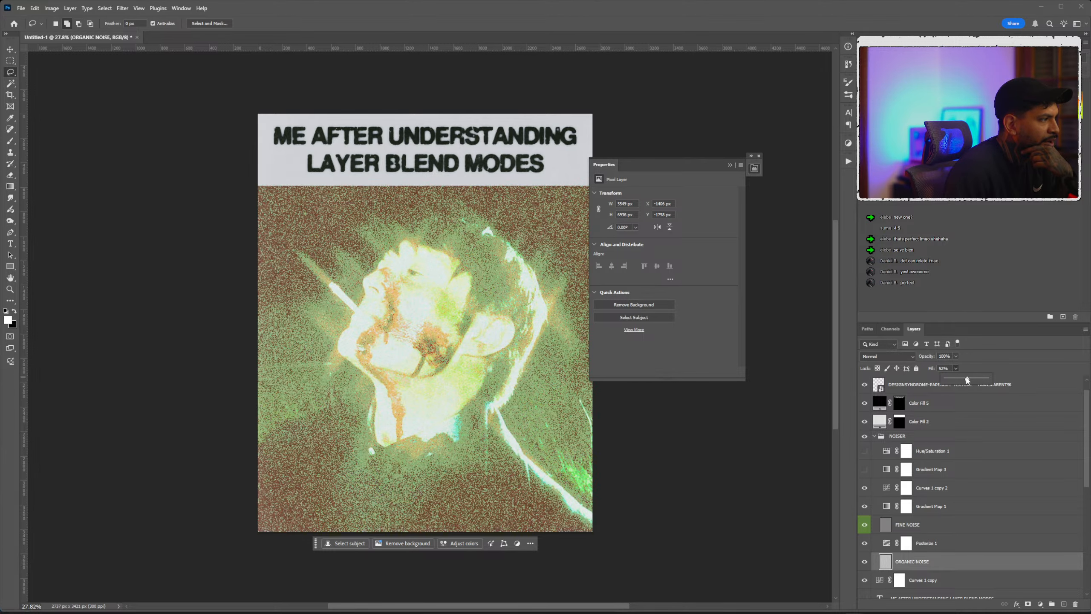
Compare the poster with Posterize 1 and Curves 1 copy 2 each hidden and shown.
click(865, 544)
click(866, 544)
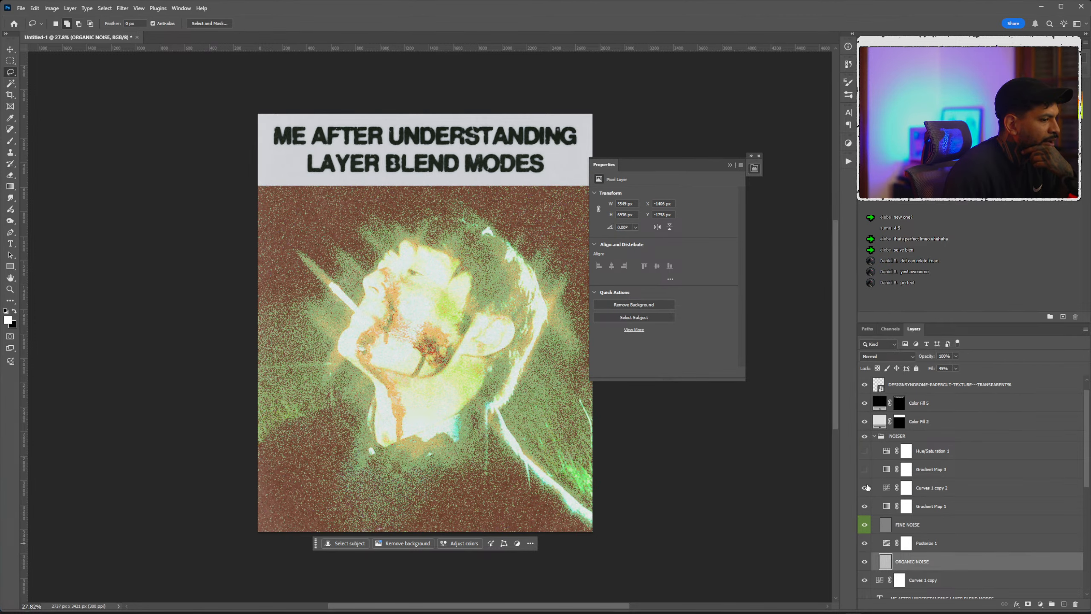
click(867, 488)
click(867, 488)
Darken the shadows in Curves 1 copy 2 by pulling its middle RGB point down to output 107, and check the noise up close.
click(886, 488)
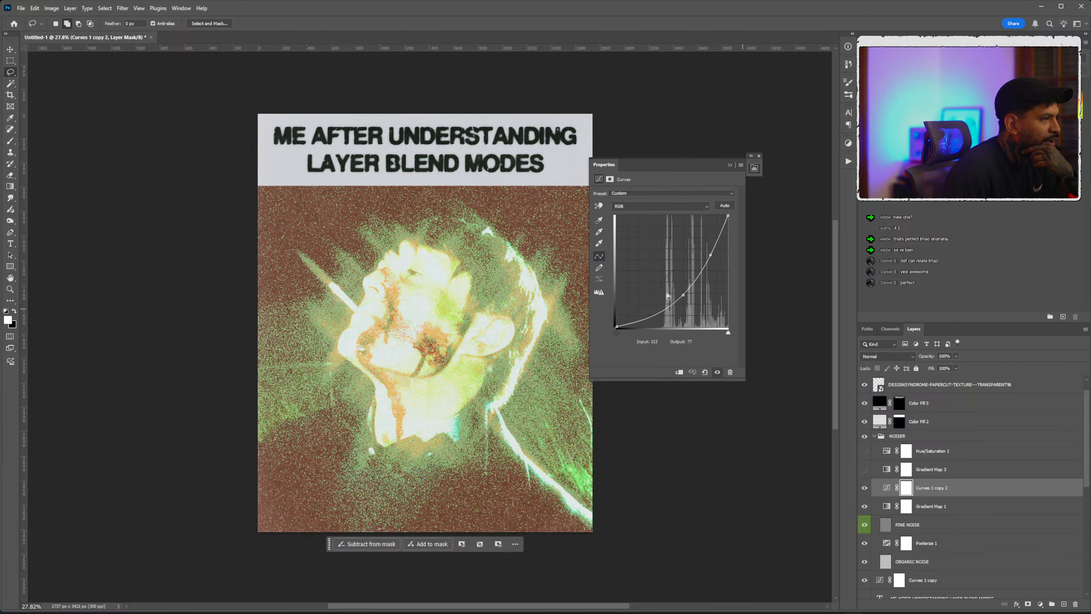
drag(683, 295, 706, 279)
scroll(468, 311, down, 3)
scroll(465, 315, up, 5)
scroll(404, 331, up, 5)
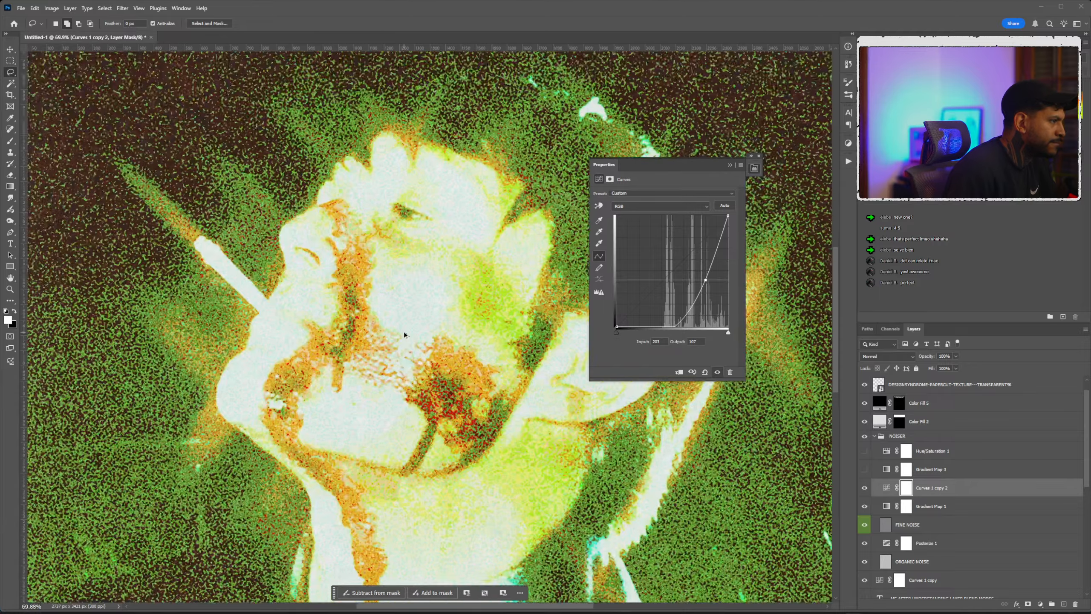
scroll(404, 330, down, 5)
scroll(386, 301, up, 3)
scroll(410, 293, right, 2)
scroll(408, 292, down, 2)
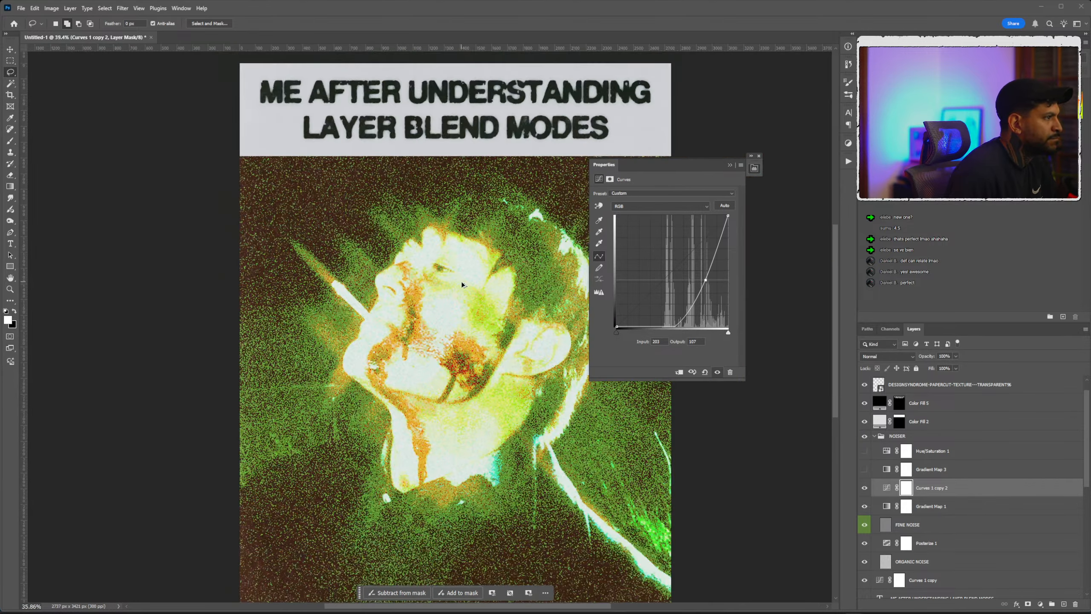
click(730, 165)
scroll(585, 254, down, 3)
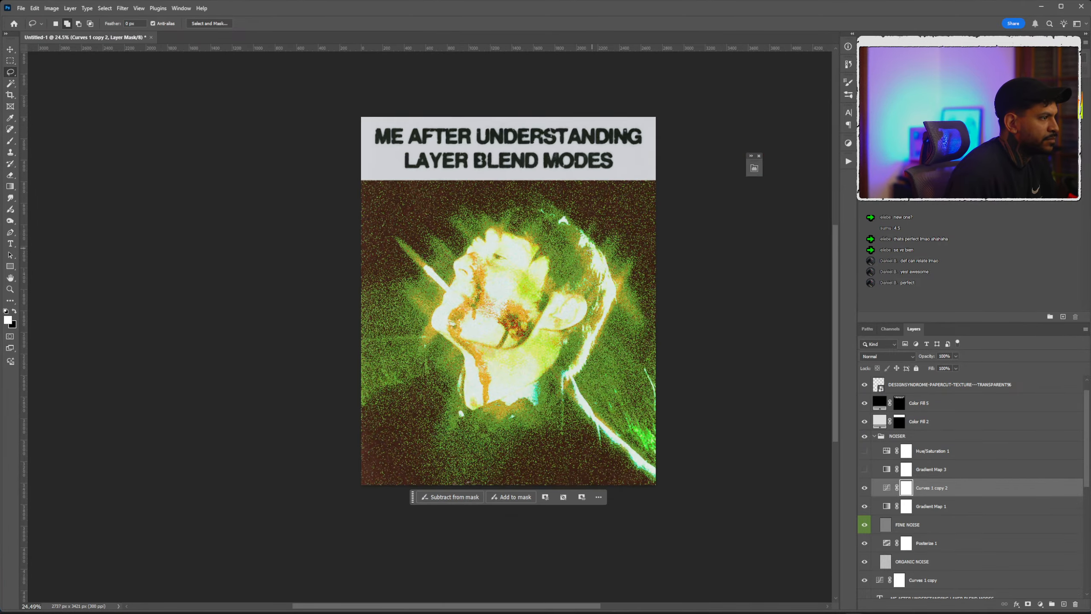
Compare the poster with Gradient Map 3 and Gradient Map 2 each hidden and shown.
shift+click(905, 488)
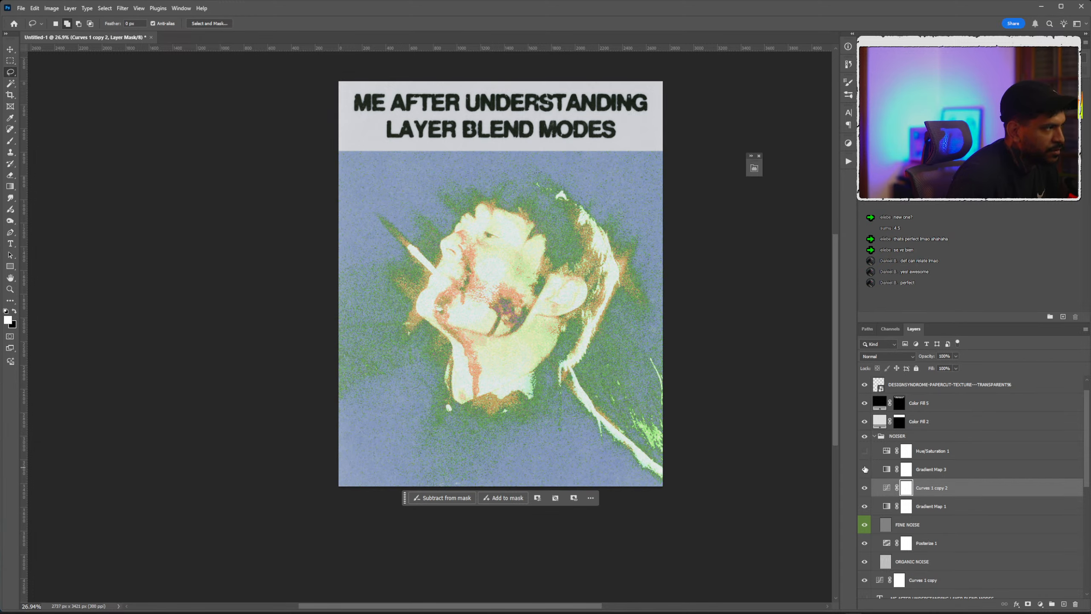
shift+click(905, 488)
scroll(885, 503, down, 3)
scroll(882, 509, down, 3)
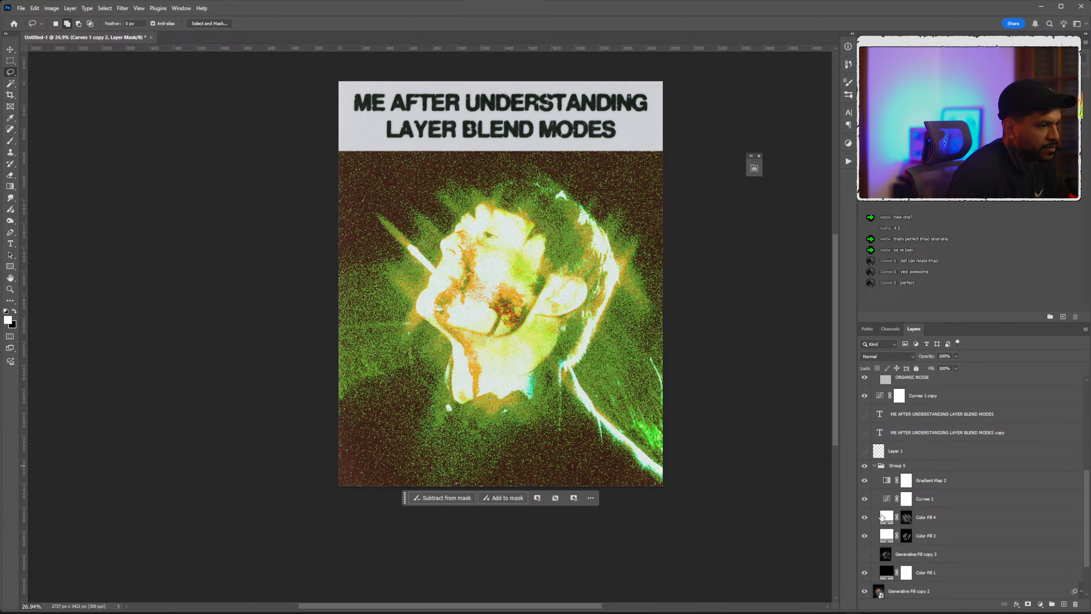
click(865, 479)
click(865, 480)
Edit Gradient Map 2 with Reverse on and choose the yellow, magenta, blue and purple gradient preset.
double_click(887, 480)
key(shift+alt+g)
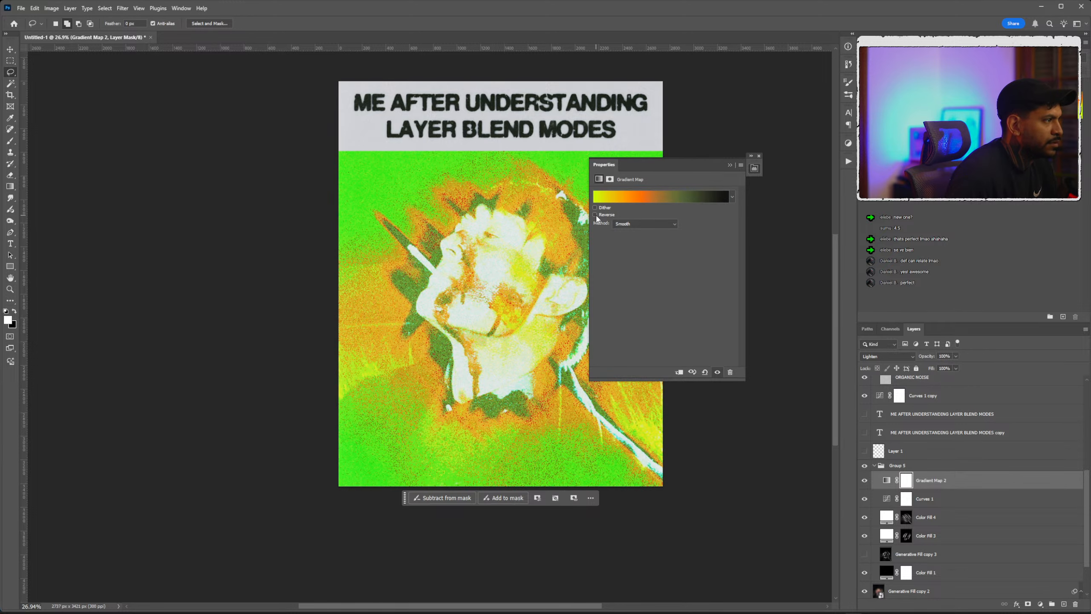
click(596, 214)
click(622, 196)
click(744, 186)
click(764, 190)
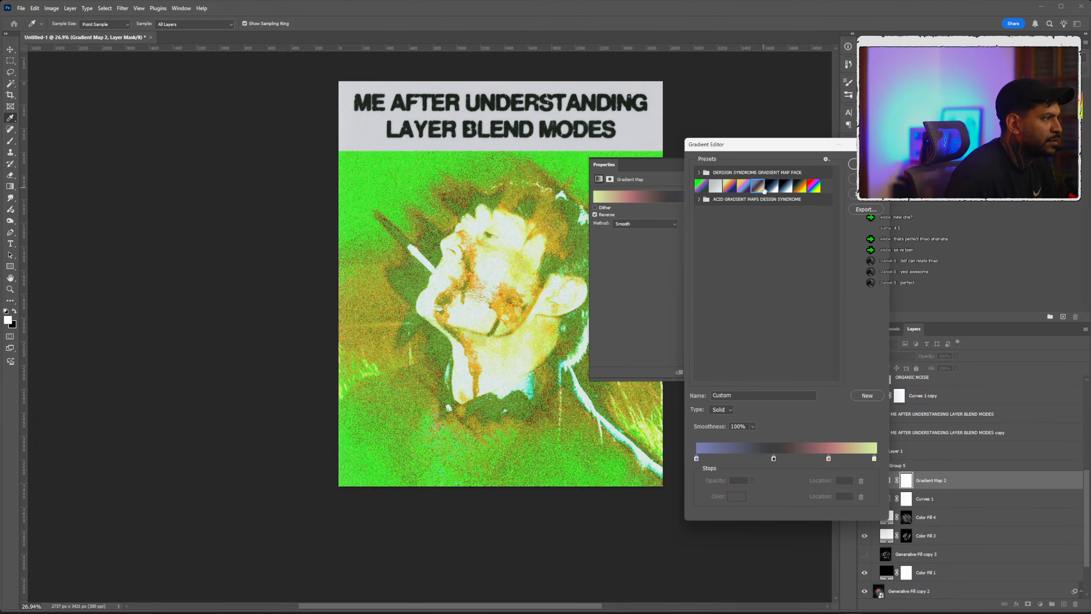
click(749, 188)
Try several other gradient presets on Gradient Map 2, mostly from the ACID GRADIENT MAPS DESIGN SYNDROME set.
click(699, 199)
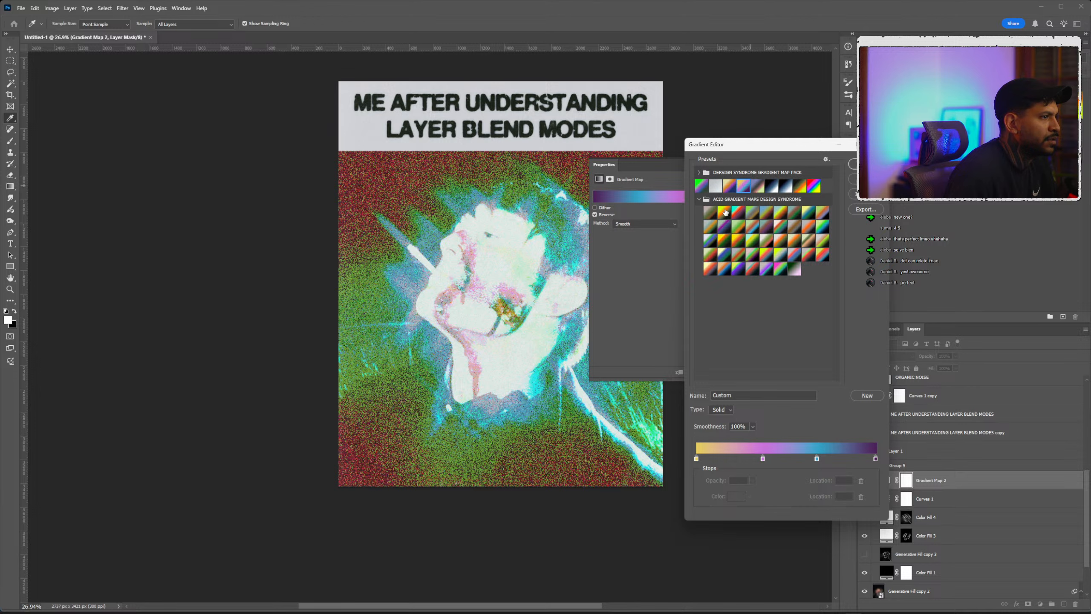
click(718, 214)
click(743, 213)
click(753, 213)
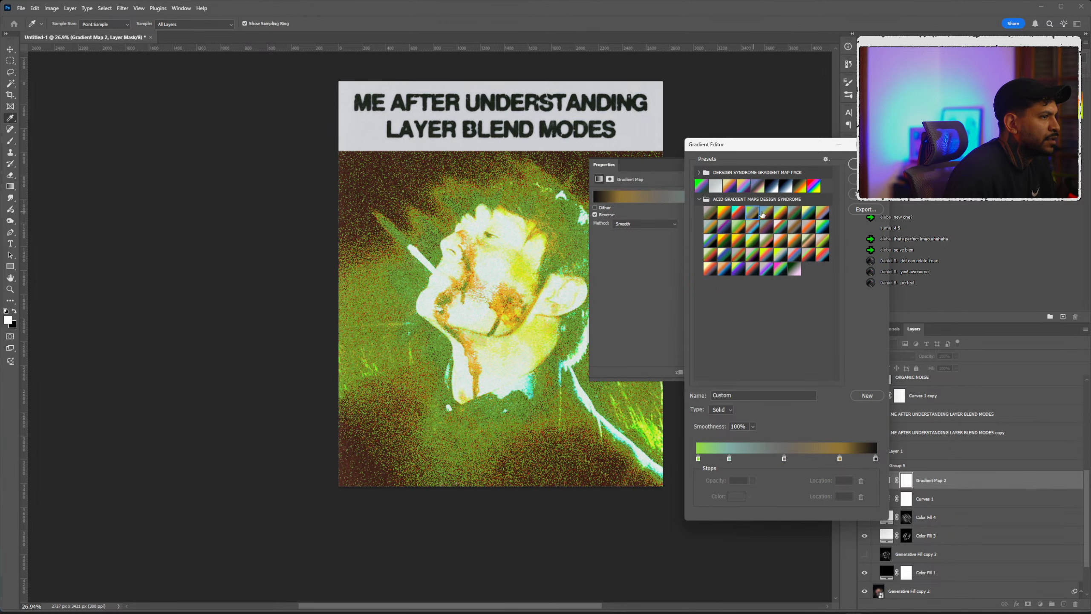
click(766, 213)
click(796, 213)
click(786, 188)
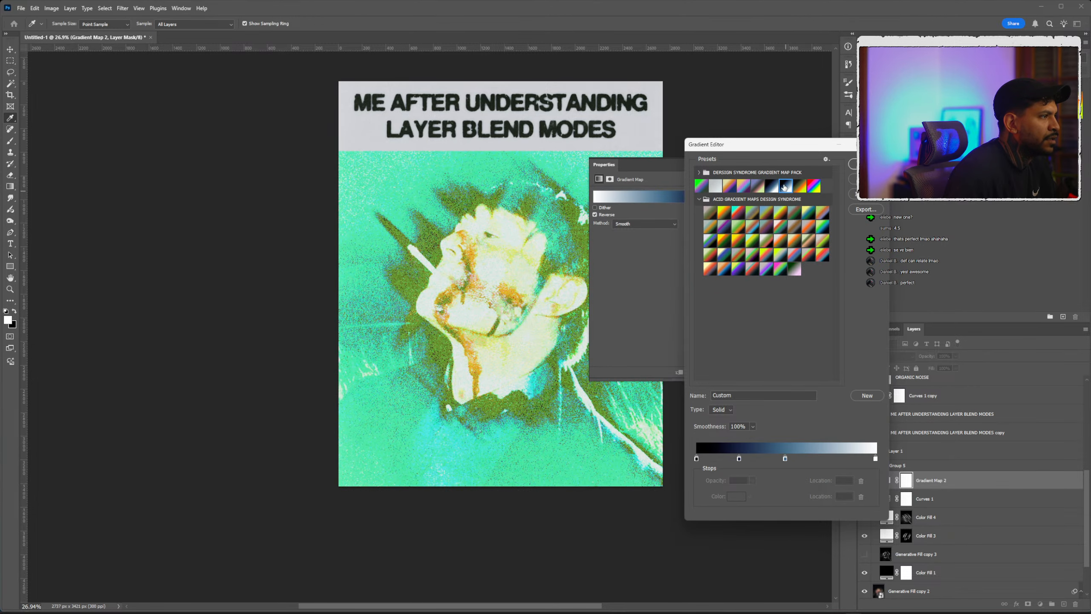
click(771, 184)
click(795, 225)
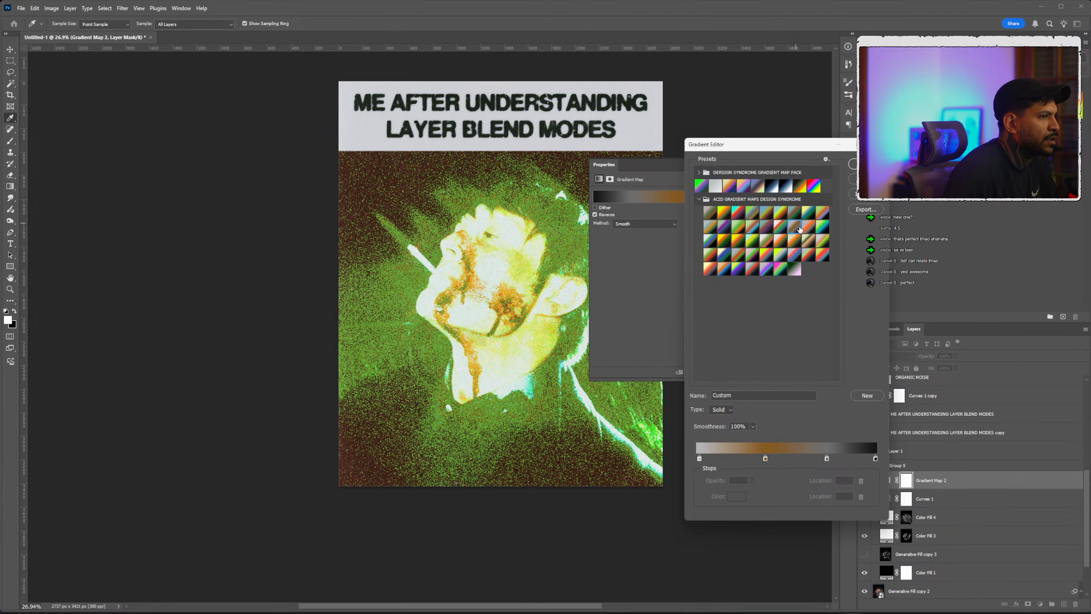
click(808, 227)
click(738, 226)
click(725, 227)
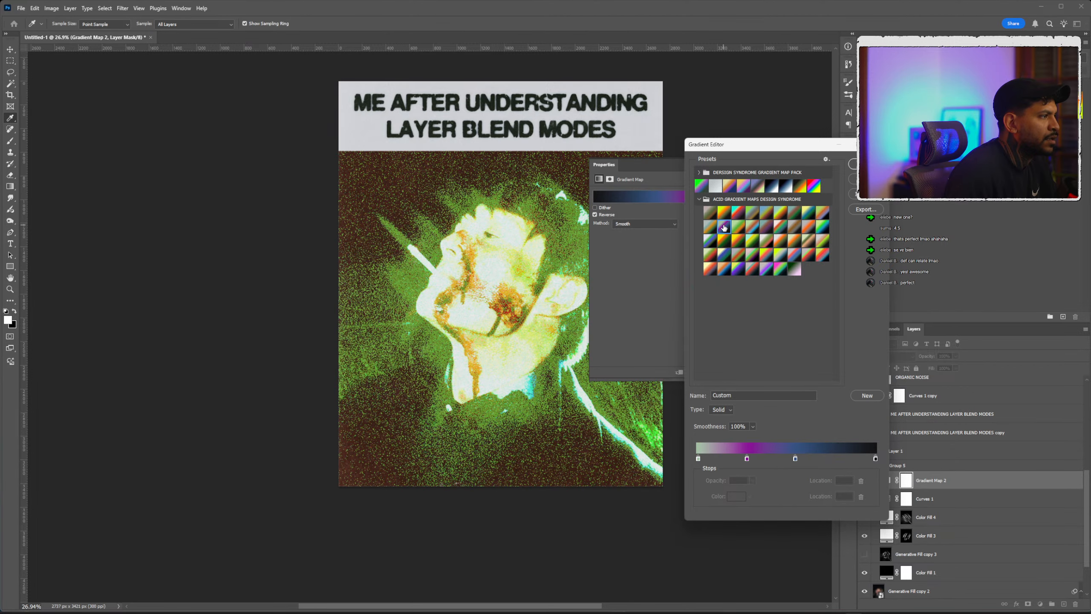
click(712, 228)
click(712, 211)
click(725, 211)
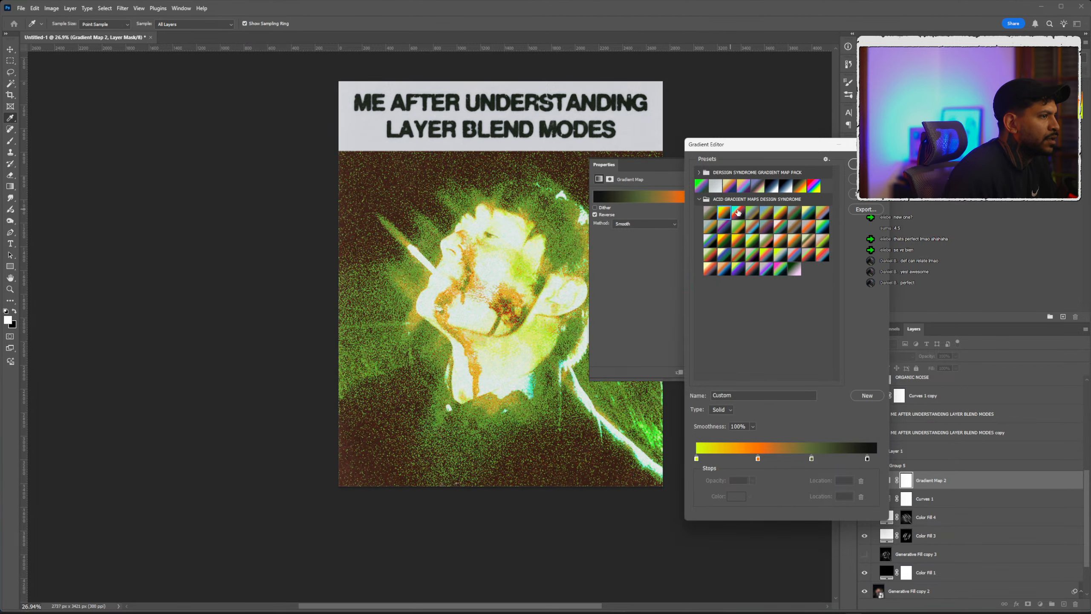
click(736, 209)
Apply the yellow, magenta, blue and purple gradient preset to Gradient Map 2.
click(736, 188)
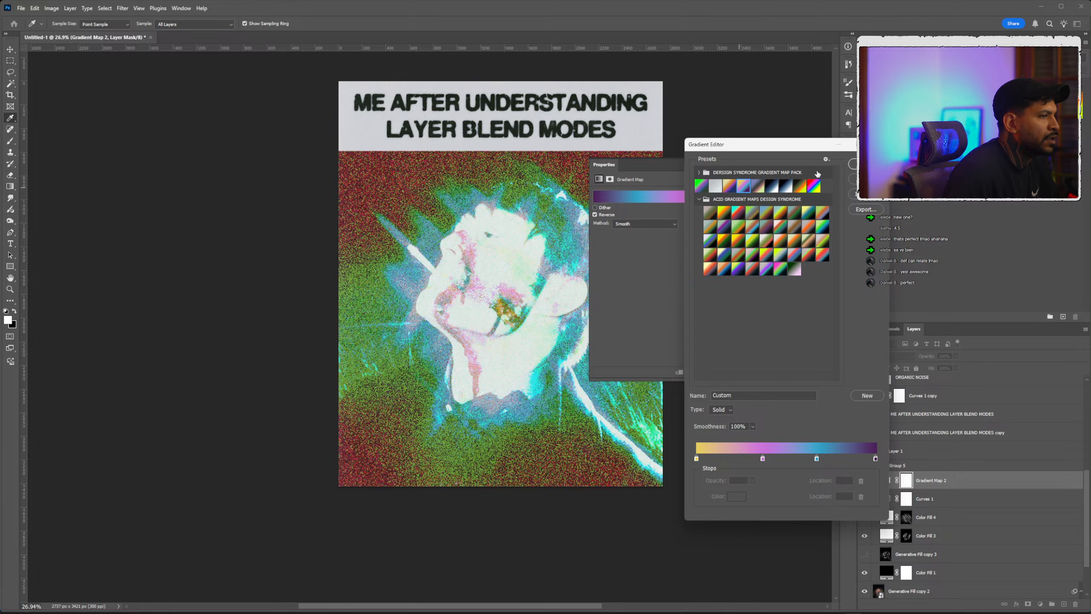
key(Return)
key(l)
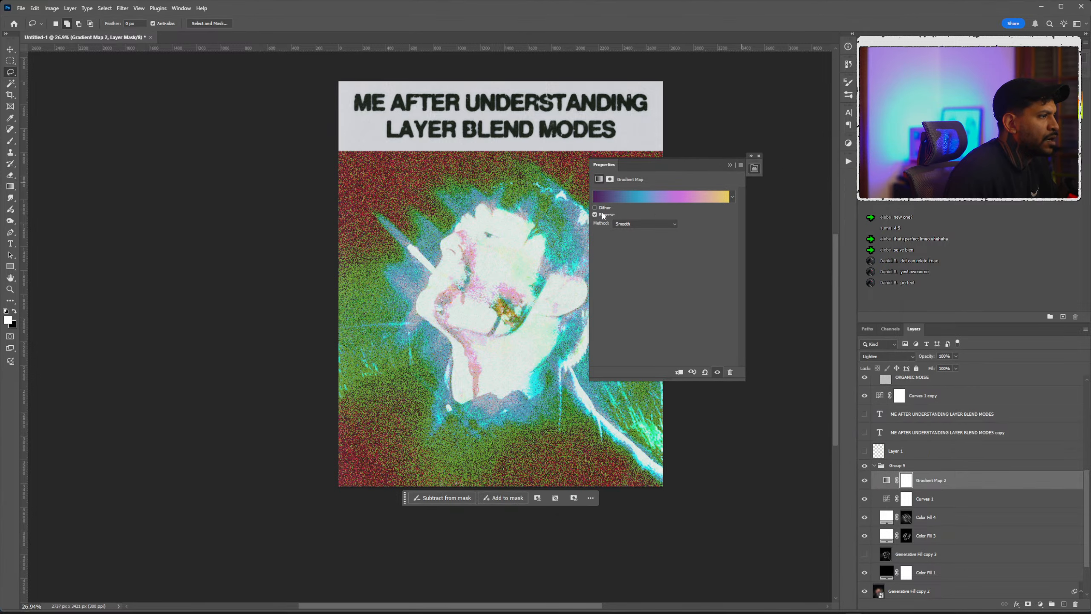
Recolour the dark purple end stop of Gradient Map 2's gradient to hex 211125.
click(623, 197)
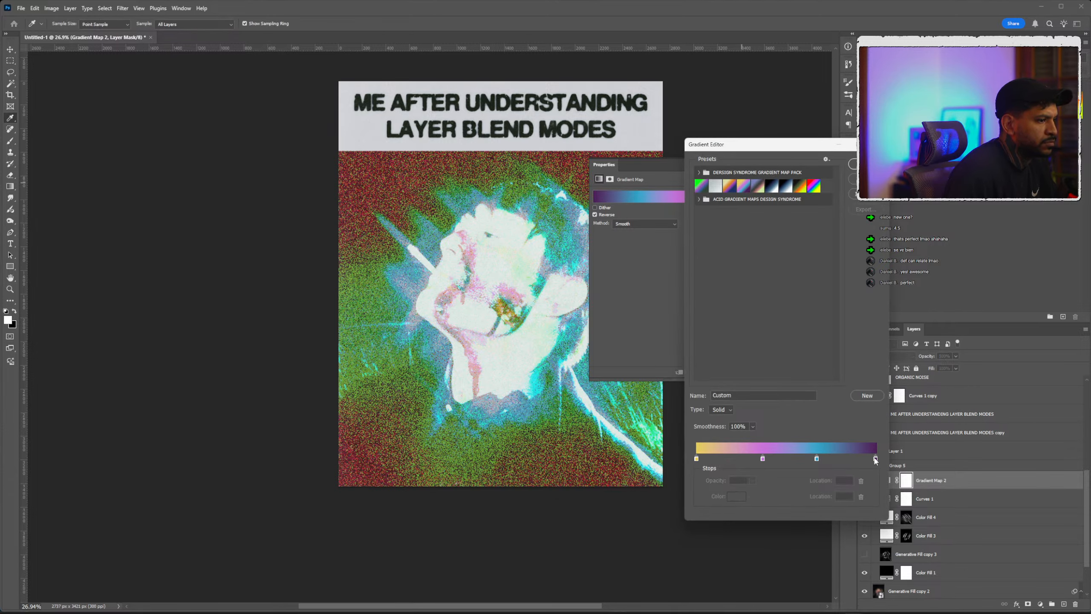
double_click(876, 459)
click(739, 468)
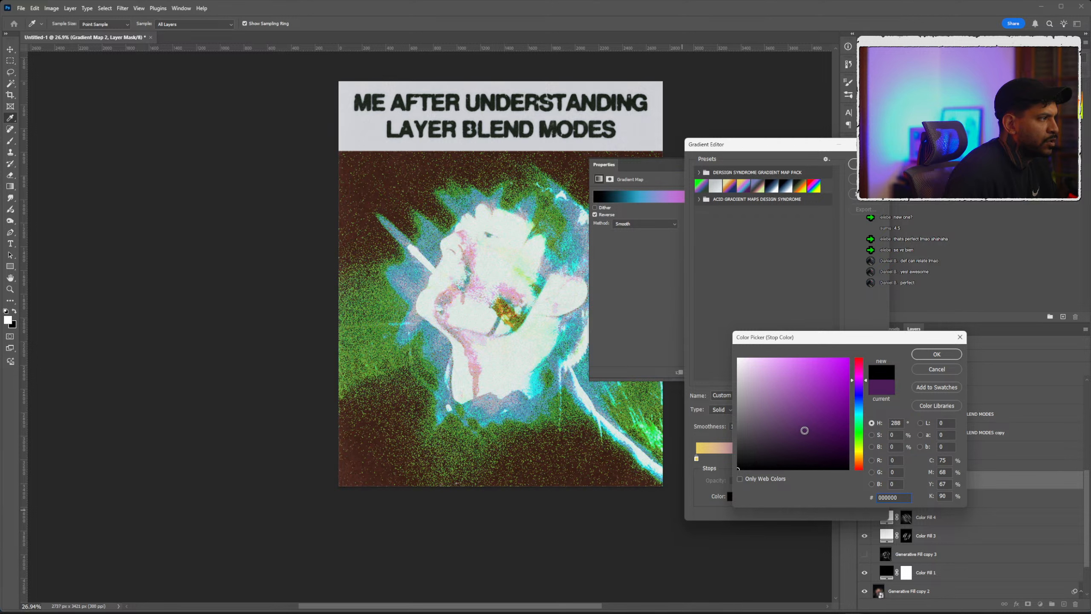
mouse_move(805, 430)
mouse_down()
mouse_move(749, 451)
mouse_move(795, 454)
mouse_up()
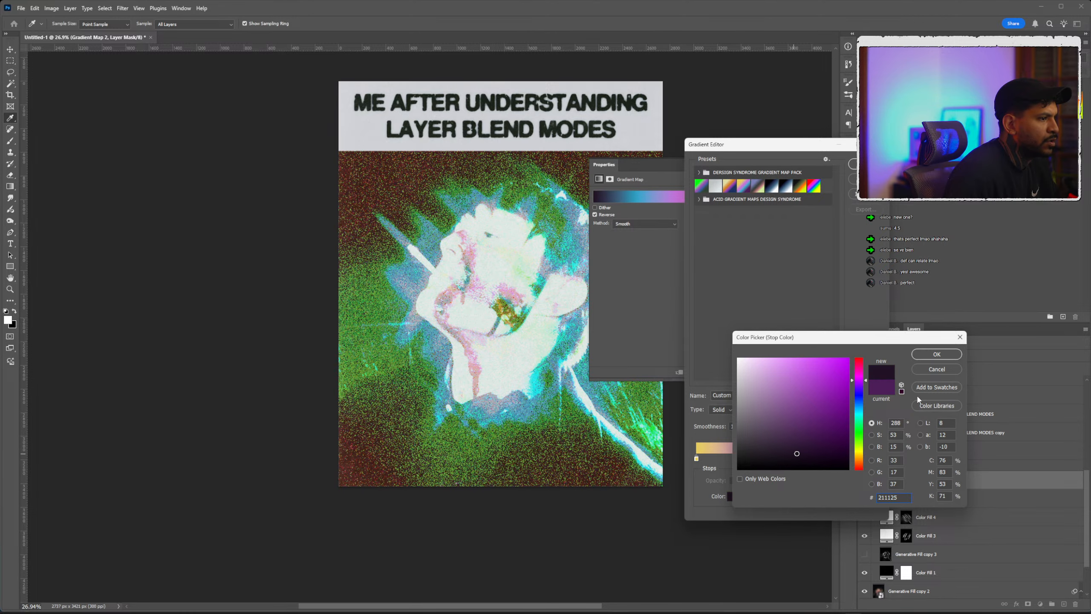
click(937, 354)
Shift the blue and magenta stops of the gradient slightly toward its yellow end.
click(817, 458)
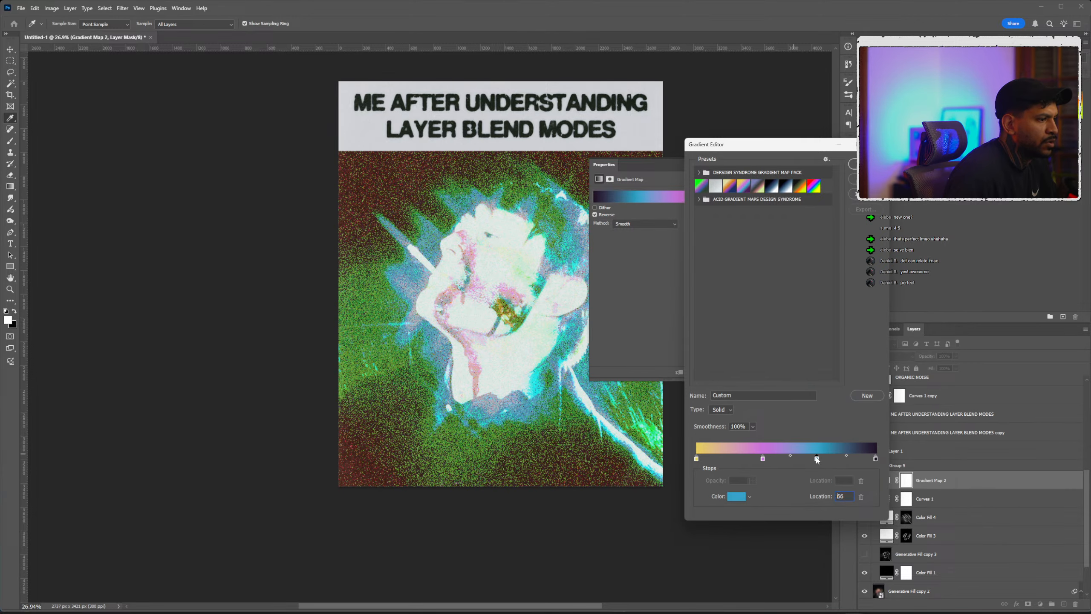
click(861, 497)
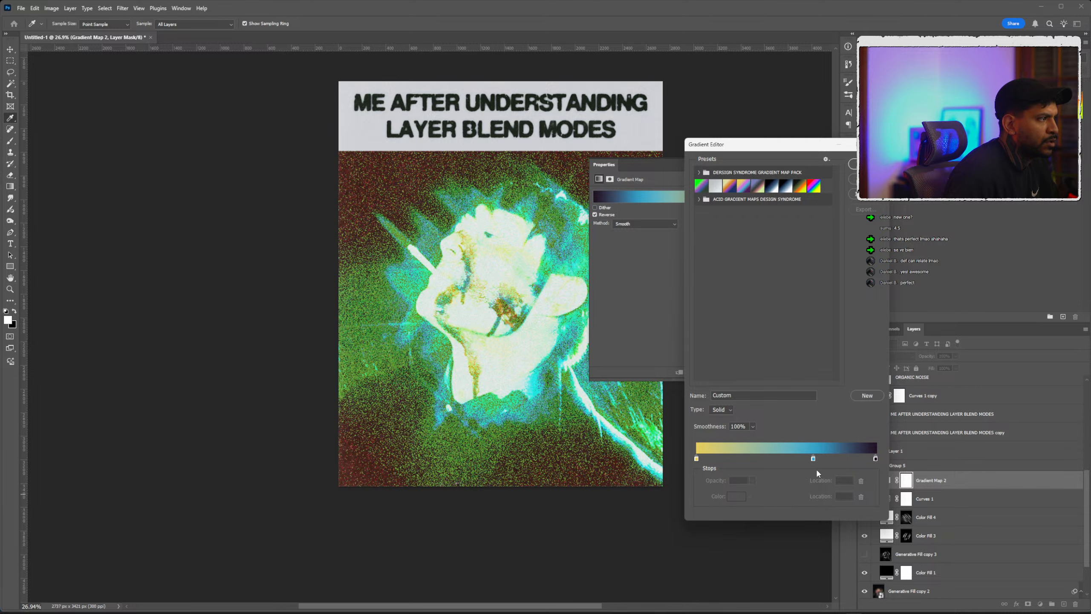
key(ctrl+z)
mouse_move(763, 459)
mouse_down()
mouse_move(748, 459)
mouse_move(812, 460)
mouse_move(756, 459)
mouse_up()
click(765, 459)
Recolour the yellow end stop white and apply the edited gradient to Gradient Map 2.
double_click(697, 459)
text(ffffff)
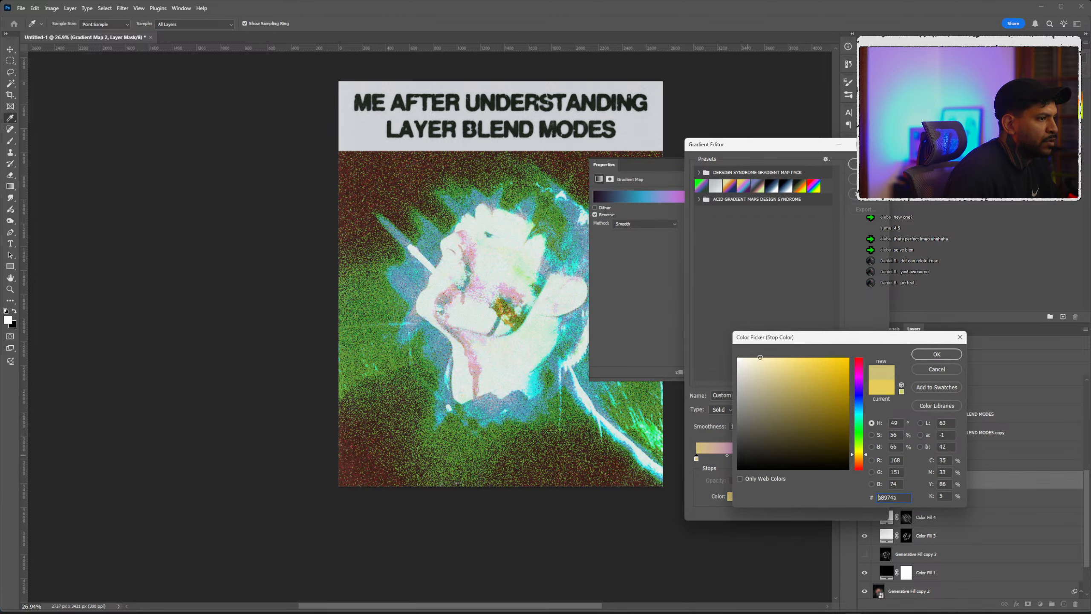
click(932, 356)
click(853, 164)
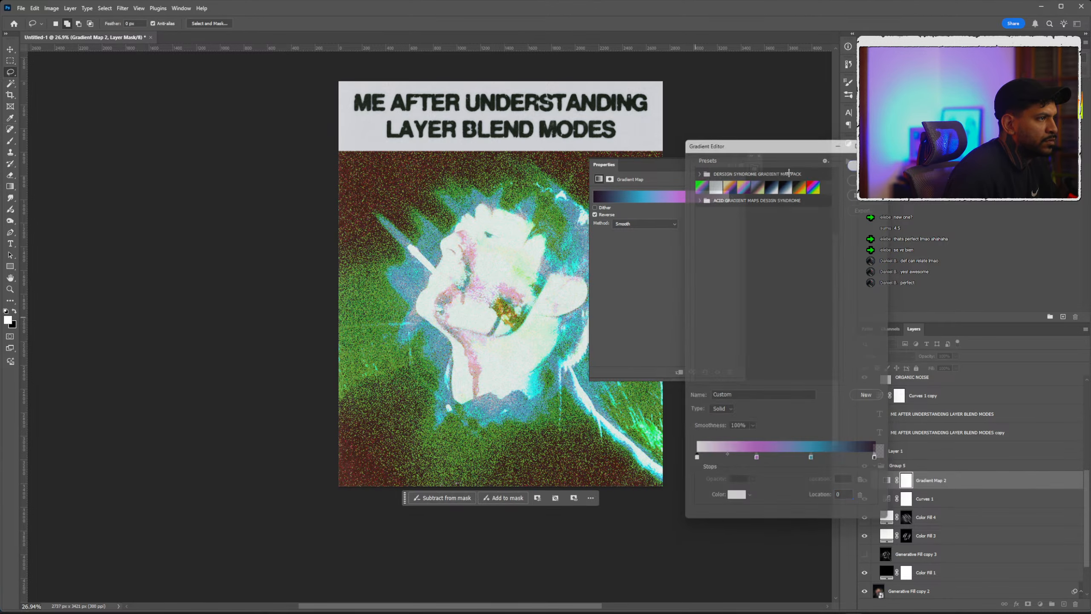
click(730, 165)
Hide the Gradient Map 2 layer in Group 5 and check the portrait's grain up close.
scroll(503, 255, down, 2)
scroll(503, 255, up, 2)
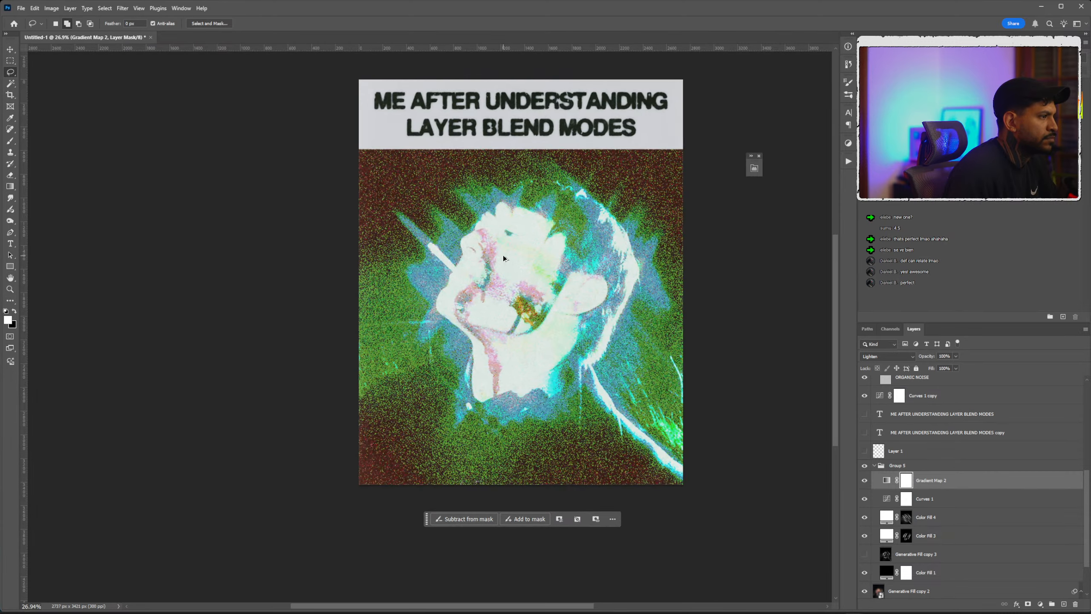
scroll(503, 255, down, 2)
click(865, 480)
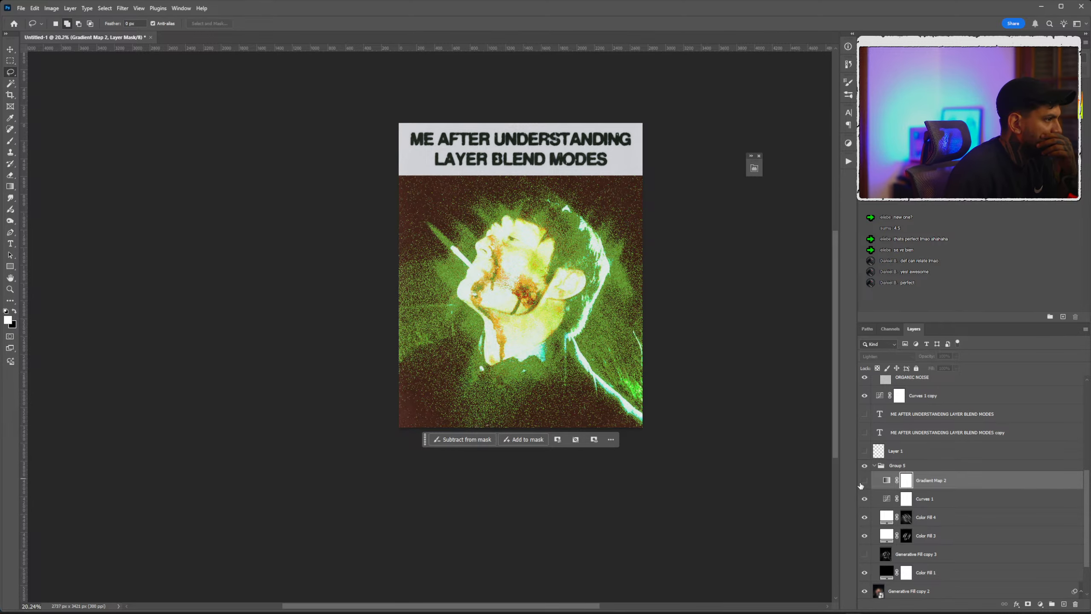
scroll(482, 215, up, 4)
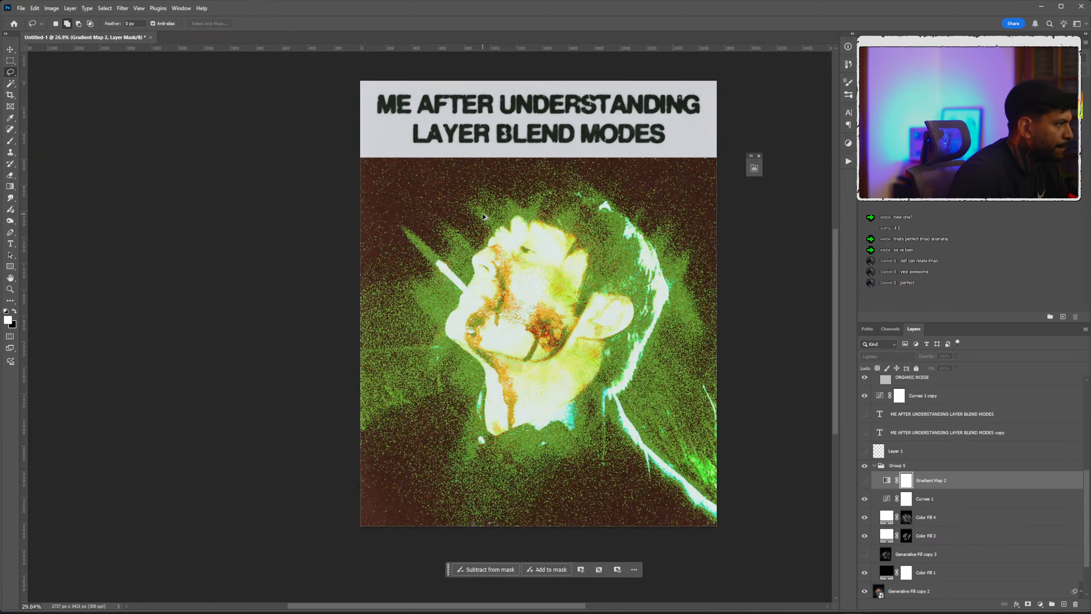
scroll(933, 462, down, 3)
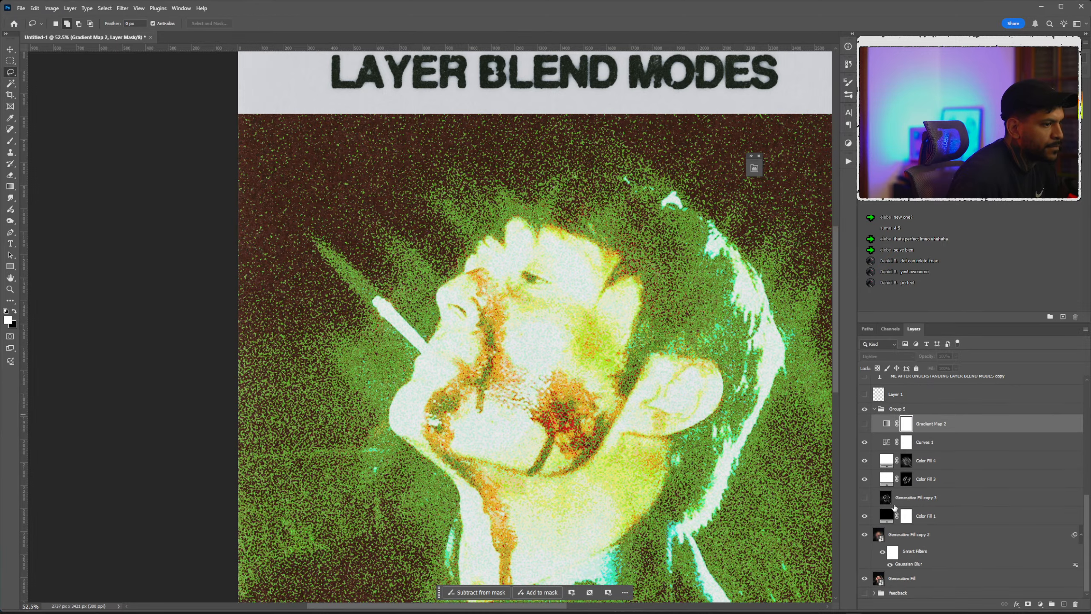
Compare the portrait with Curves 1 copy and the ORGANIC NOISE layer each hidden and shown.
scroll(918, 439, up, 8)
click(865, 485)
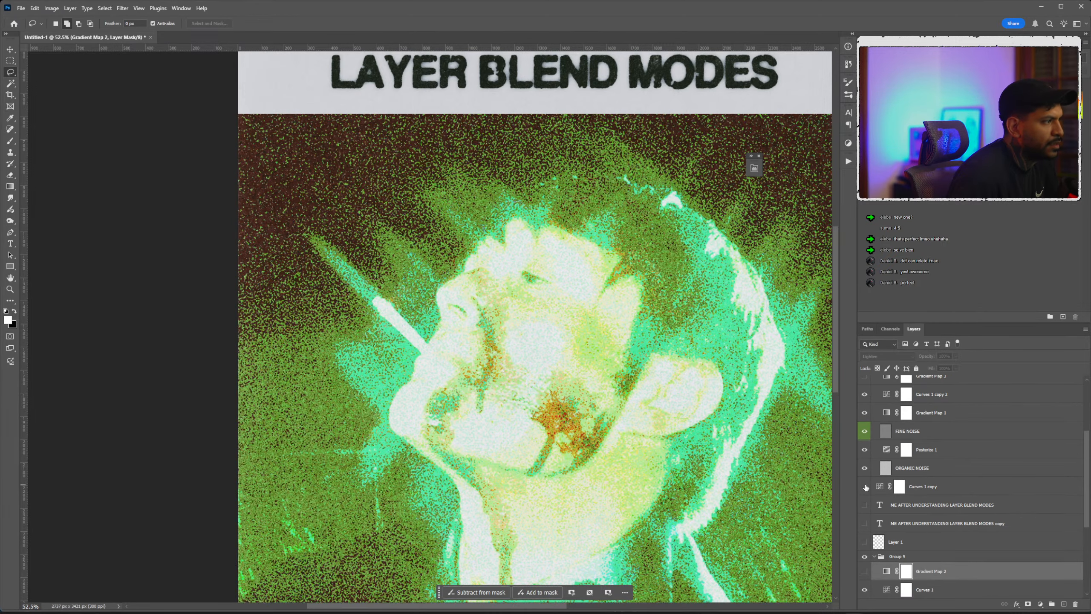
click(865, 487)
click(865, 467)
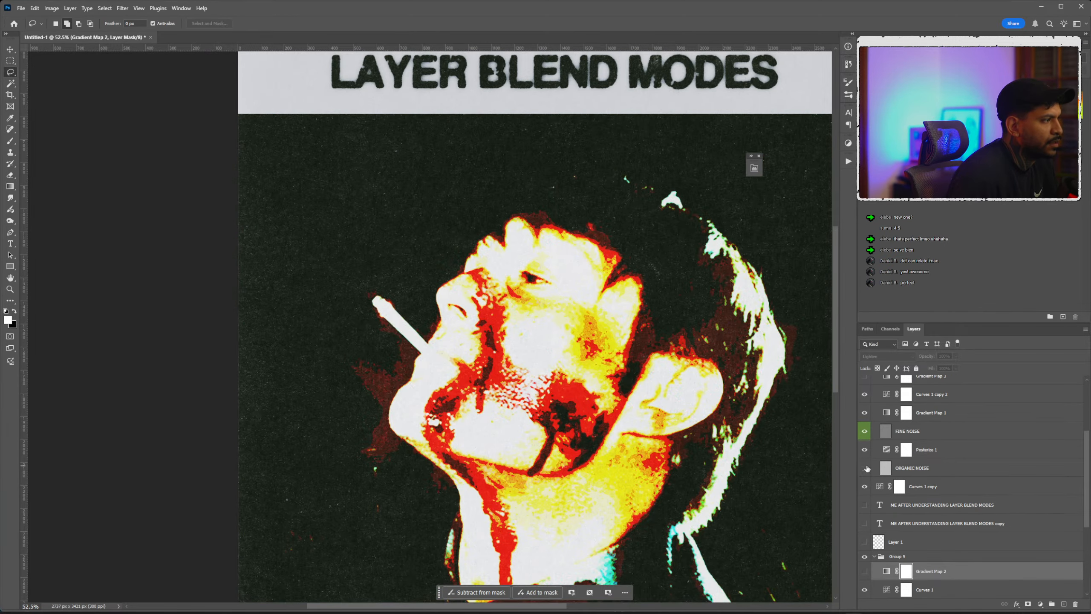
click(865, 467)
Set the fill of the ORGANIC NOISE layer to 48% and check the whole poster.
double_click(913, 468)
click(956, 474)
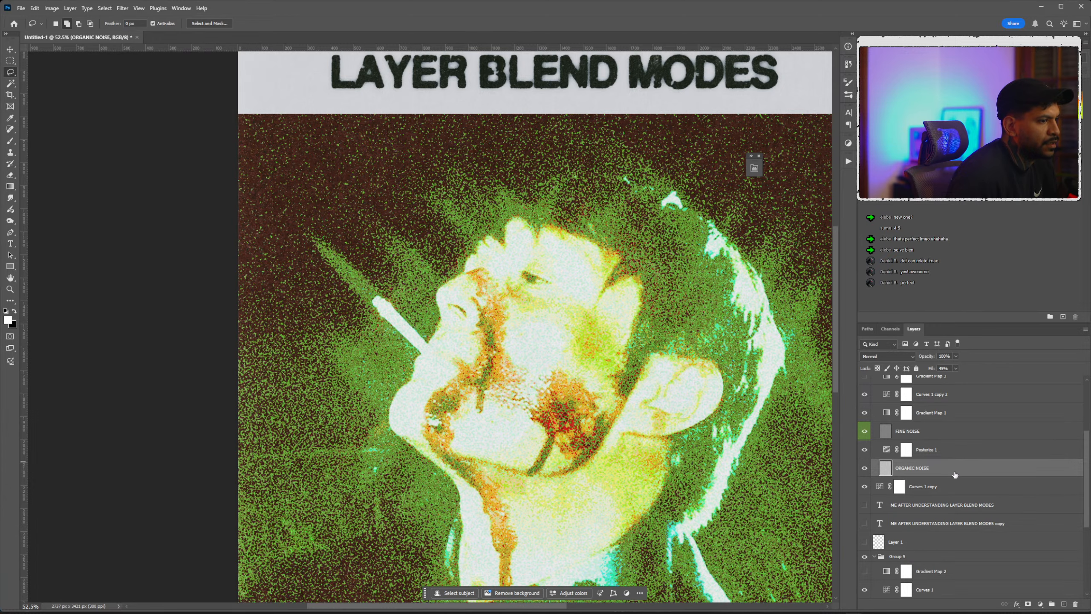
drag(957, 369, 956, 377)
scroll(713, 345, down, 6)
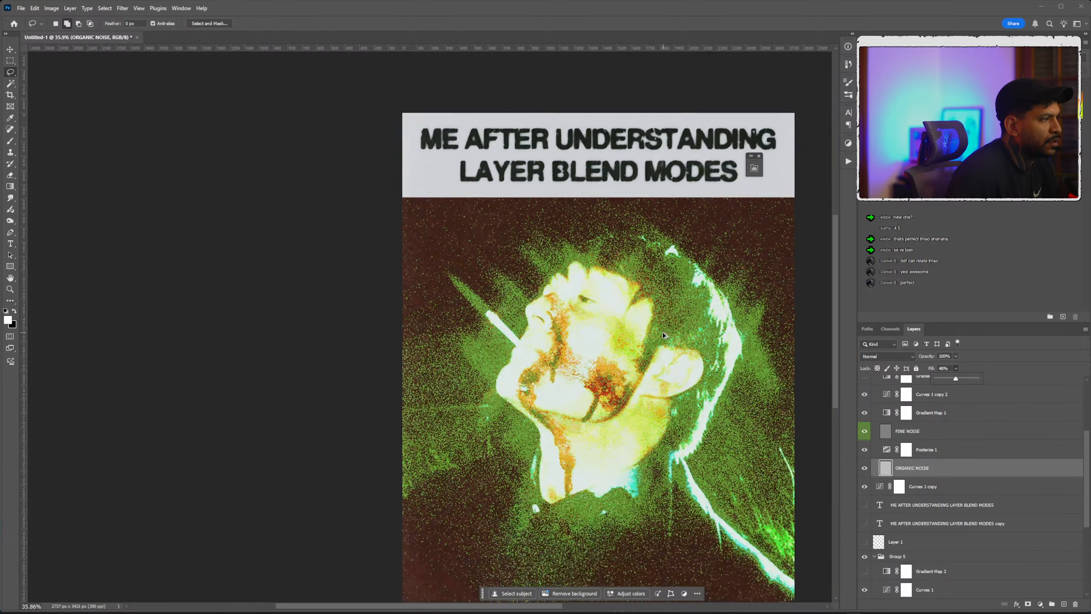
scroll(667, 362, down, 3)
click(920, 431)
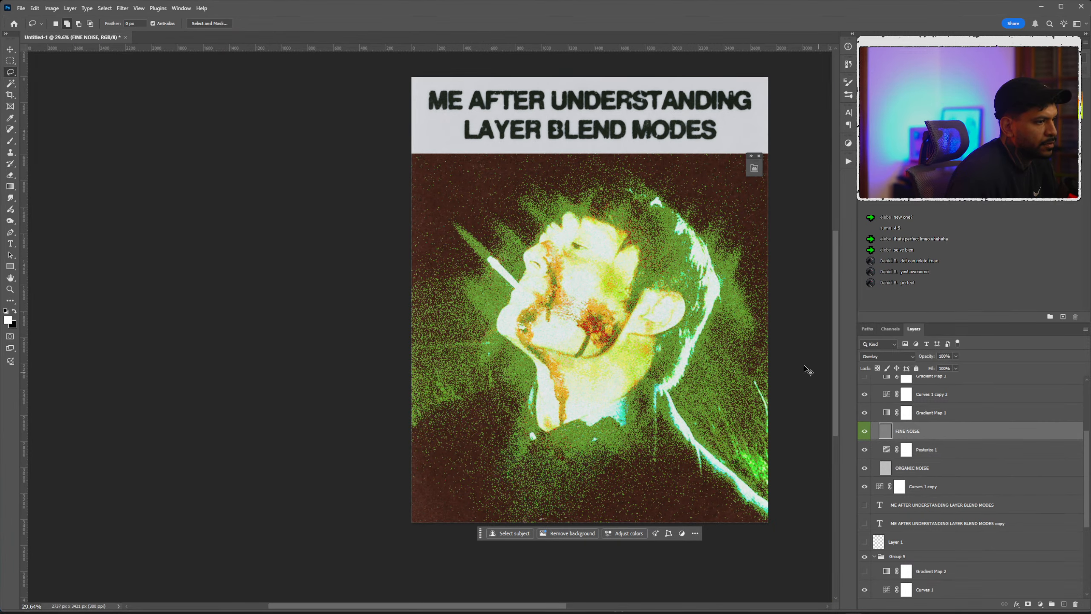
key(ctrl+t)
scroll(709, 305, down, 2)
key(Return)
key(l)
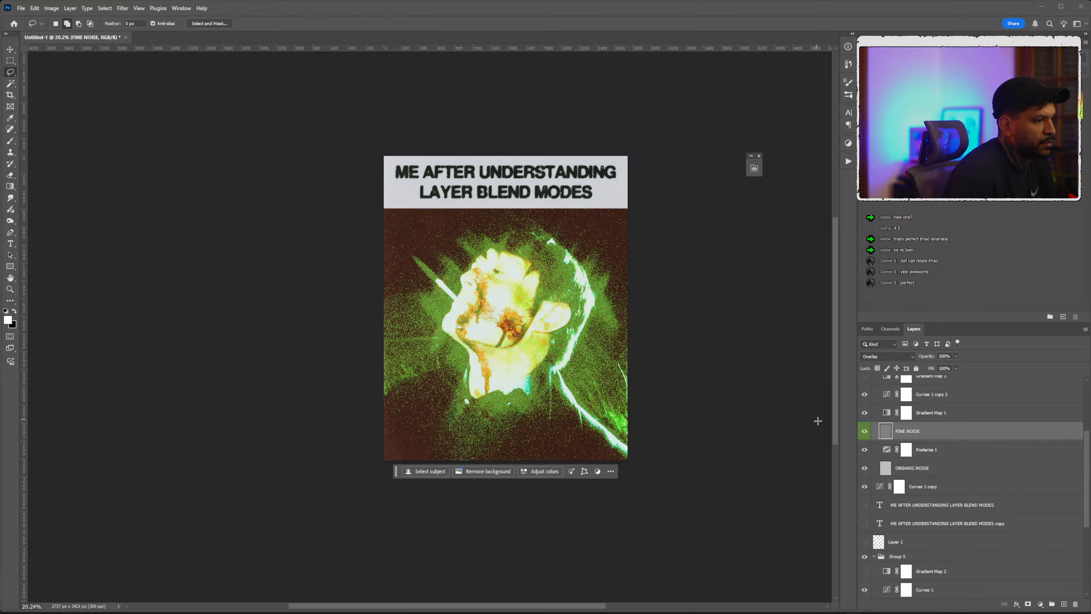
Scale the ORGANIC NOISE layer down to about three quarters of its size around its centre and inspect the grain.
click(928, 472)
key(ctrl+t)
drag(750, 307, 687, 308)
key(Return)
scroll(490, 294, up, 4)
scroll(558, 295, down, 1)
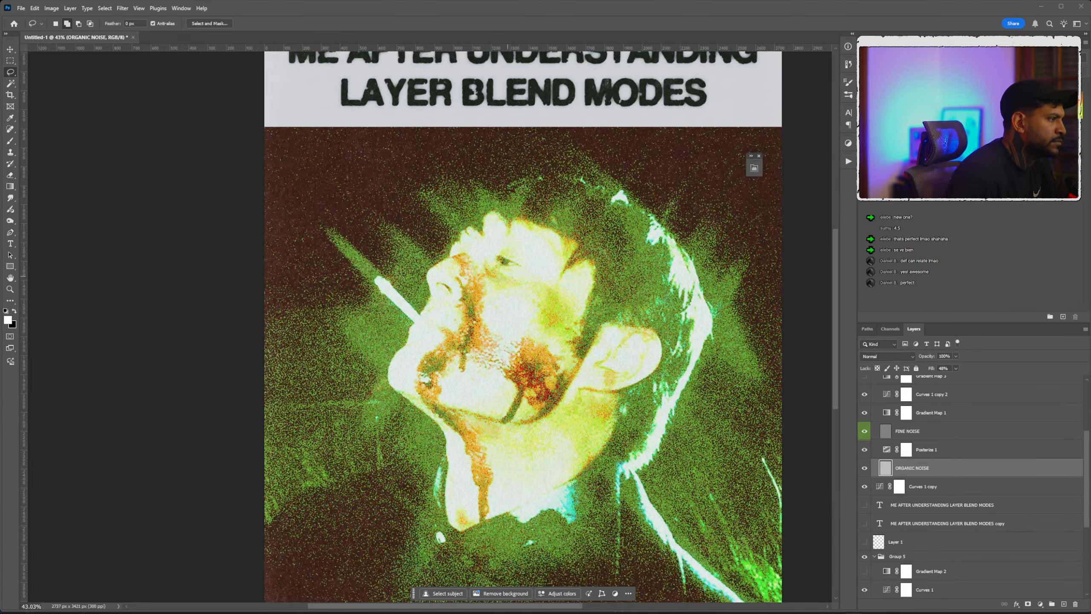
Scale the ORGANIC NOISE layer up by roughly a tenth around its centre.
scroll(559, 295, down, 3)
key(ctrl+t)
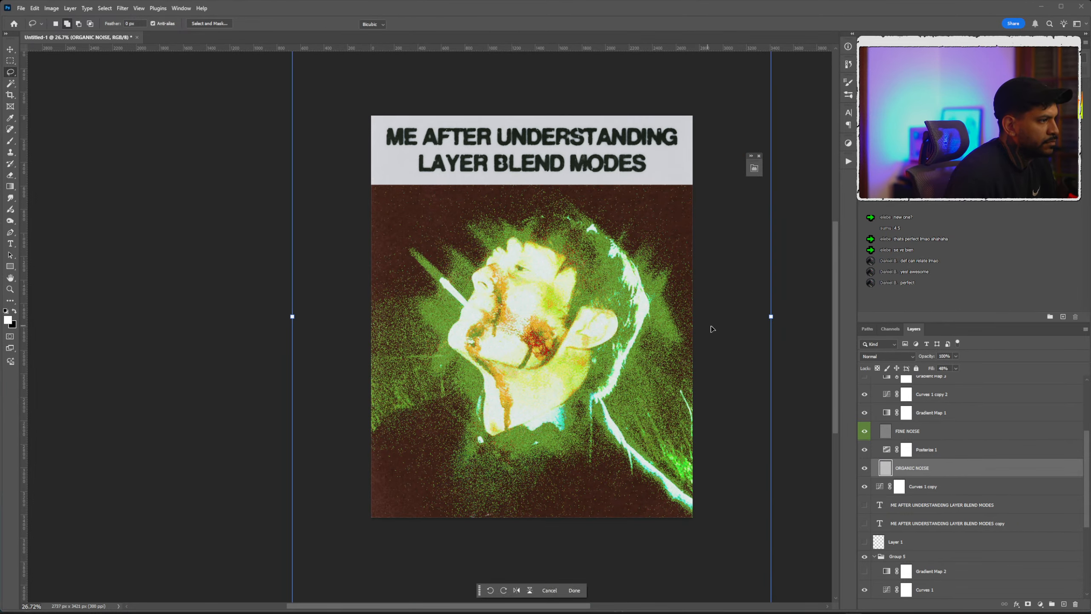
drag(772, 316, 799, 302)
key(Return)
Duplicate the Generative Fill layer to just above Group 5 and set the copy's blend mode to Multiply.
scroll(950, 498, down, 5)
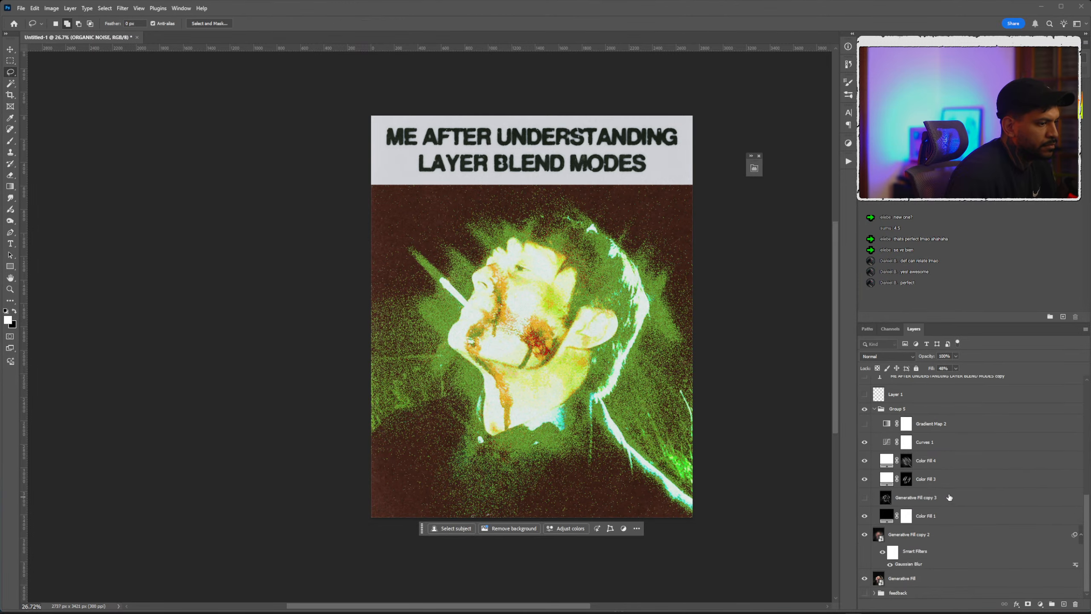
click(864, 578)
click(864, 578)
drag(903, 583, 940, 521)
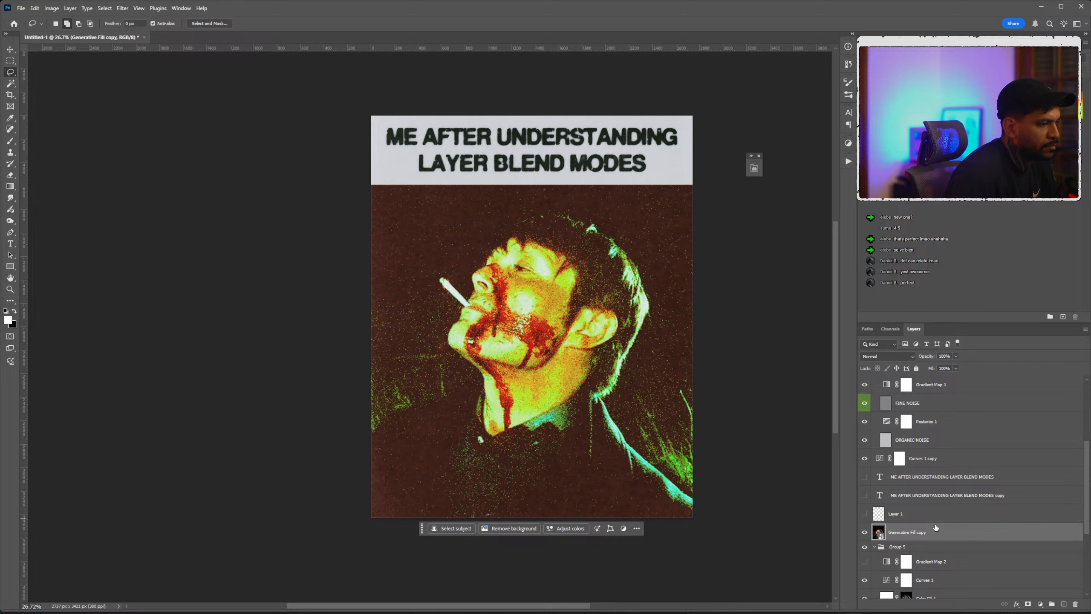
click(885, 356)
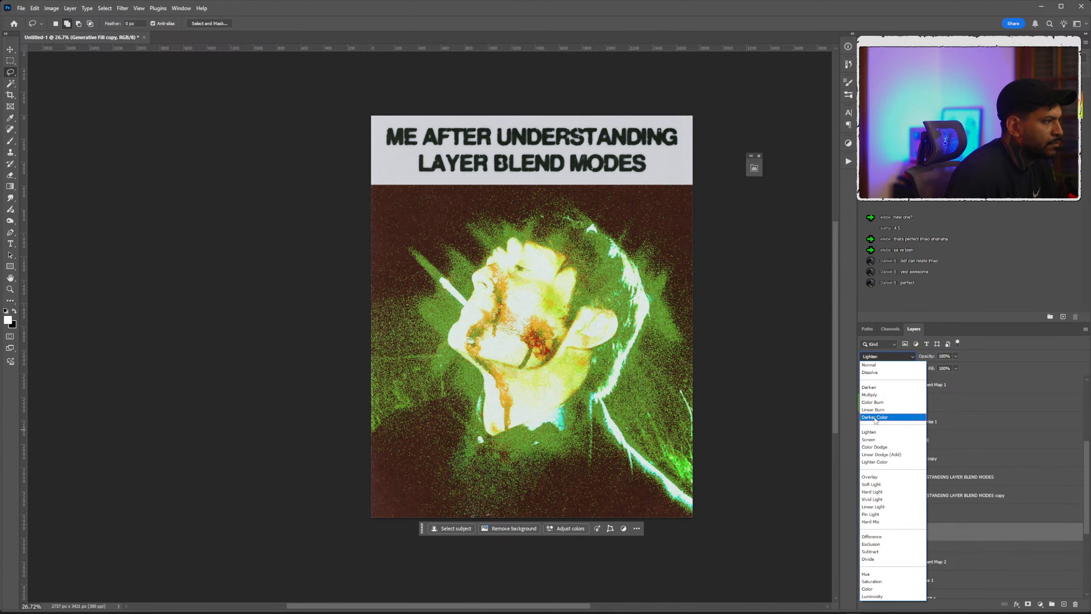
click(869, 395)
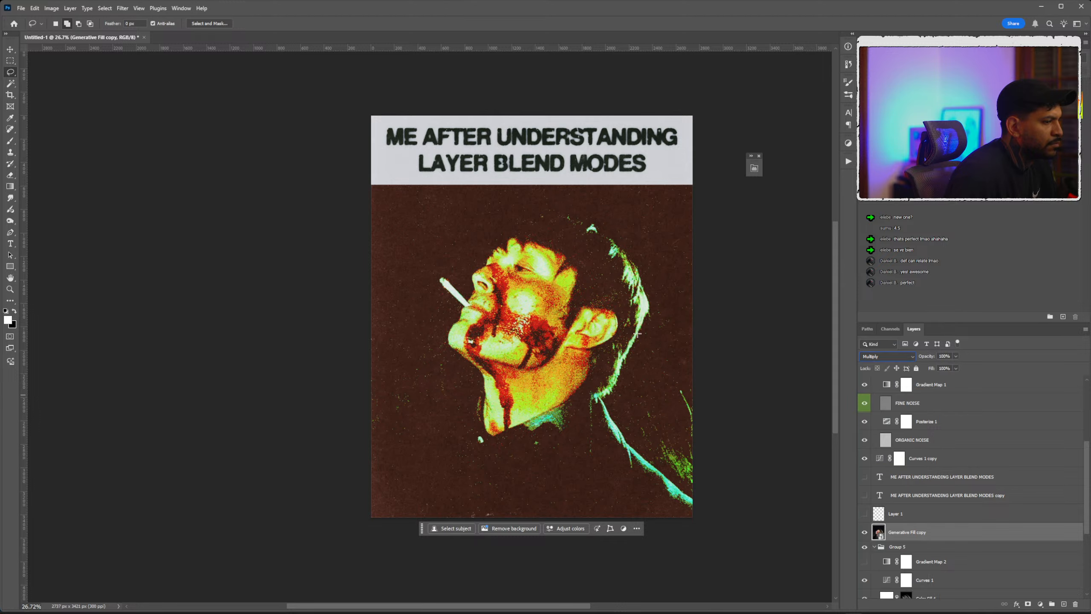
Apply a 45.6-pixel Gaussian Blur to the Generative Fill copy layer and lower its fill to 26%.
click(122, 8)
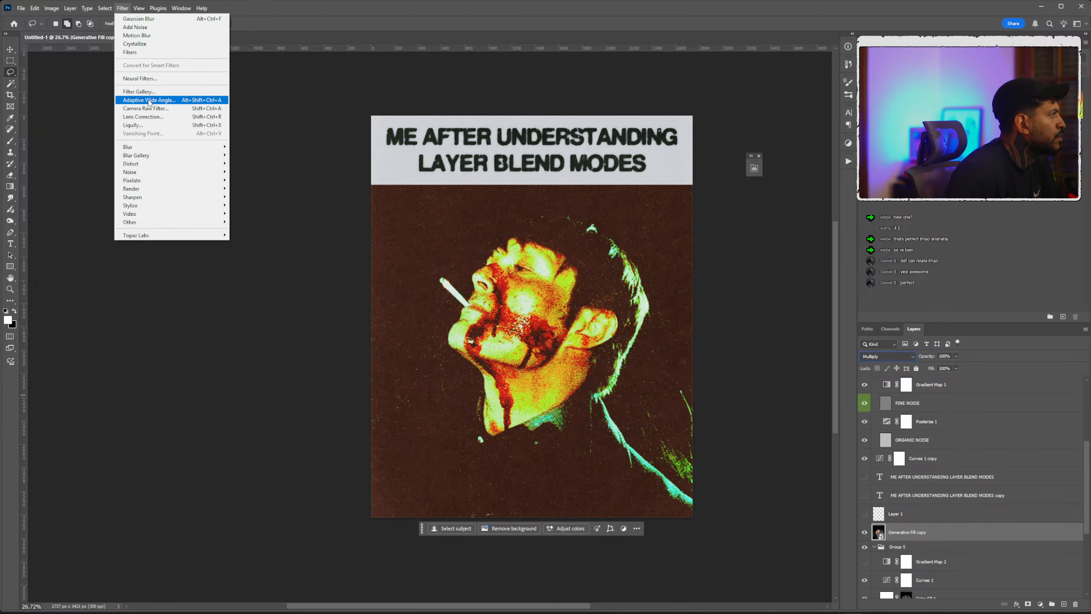
mouse_move(155, 147)
click(252, 181)
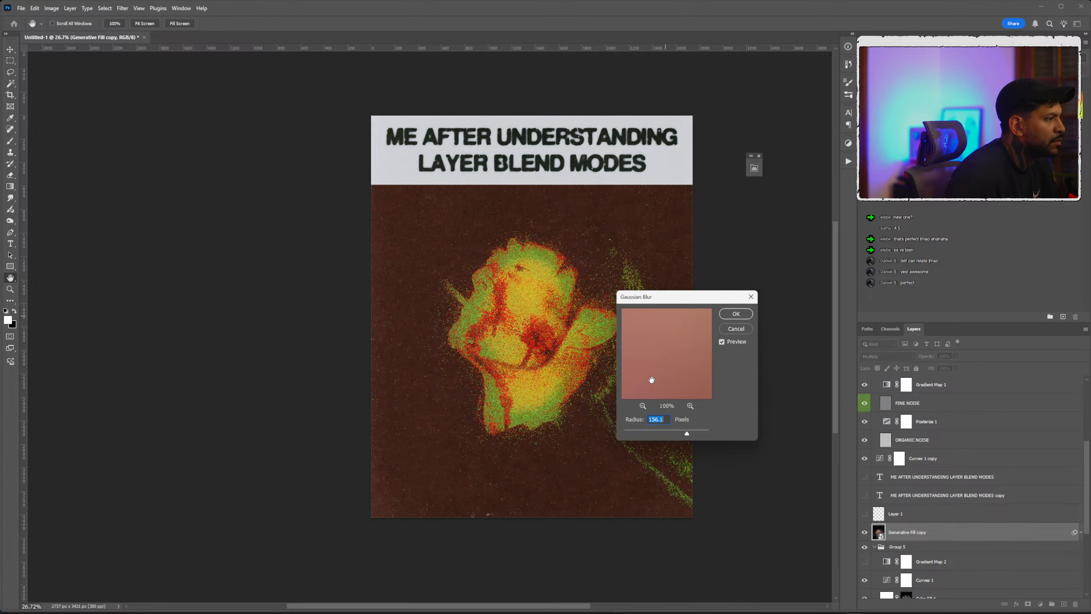
drag(697, 434, 672, 432)
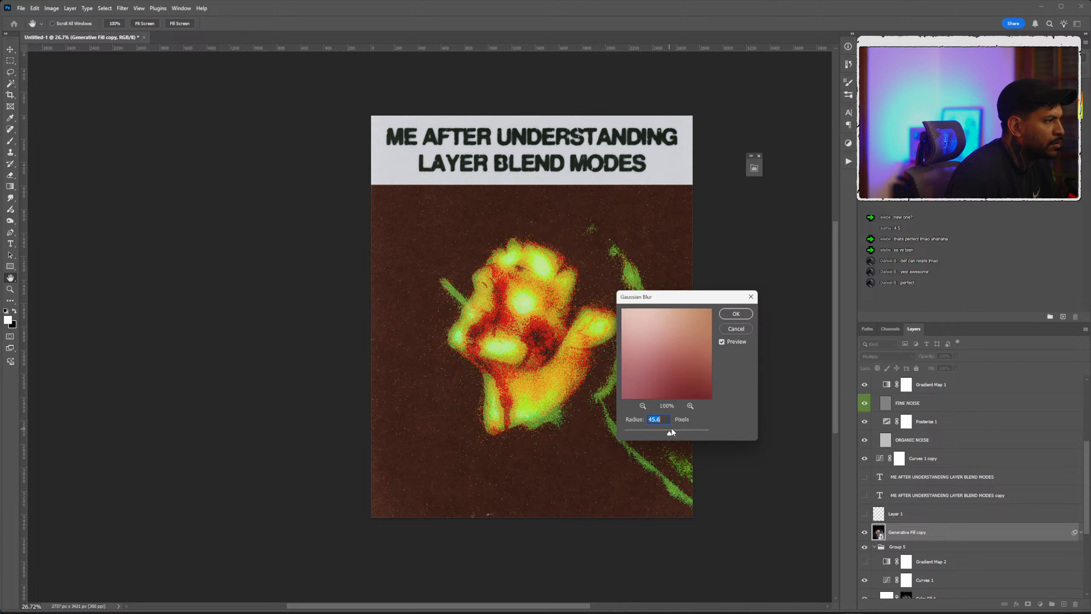
click(736, 314)
drag(942, 379, 926, 378)
scroll(476, 273, up, 6)
scroll(538, 249, down, 6)
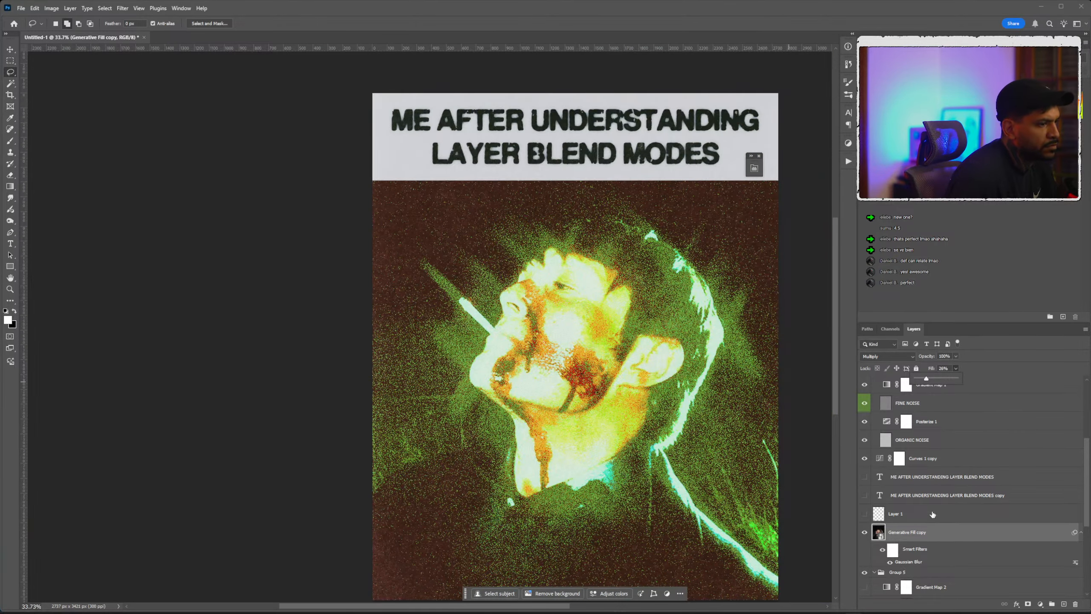
Delete the Generative Fill copy layer and check the whole poster.
drag(933, 532, 1076, 604)
scroll(566, 339, right, 3)
scroll(566, 339, down, 2)
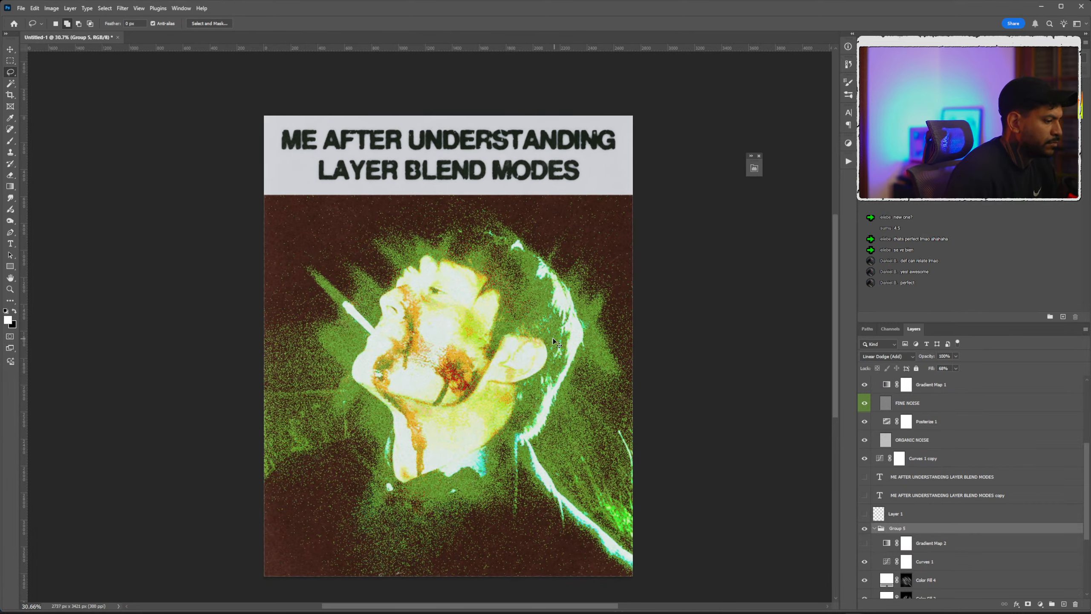
scroll(462, 329, up, 1)
Set the fill of the ORGANIC NOISE layer to 43% and check the grain around the glow.
click(901, 440)
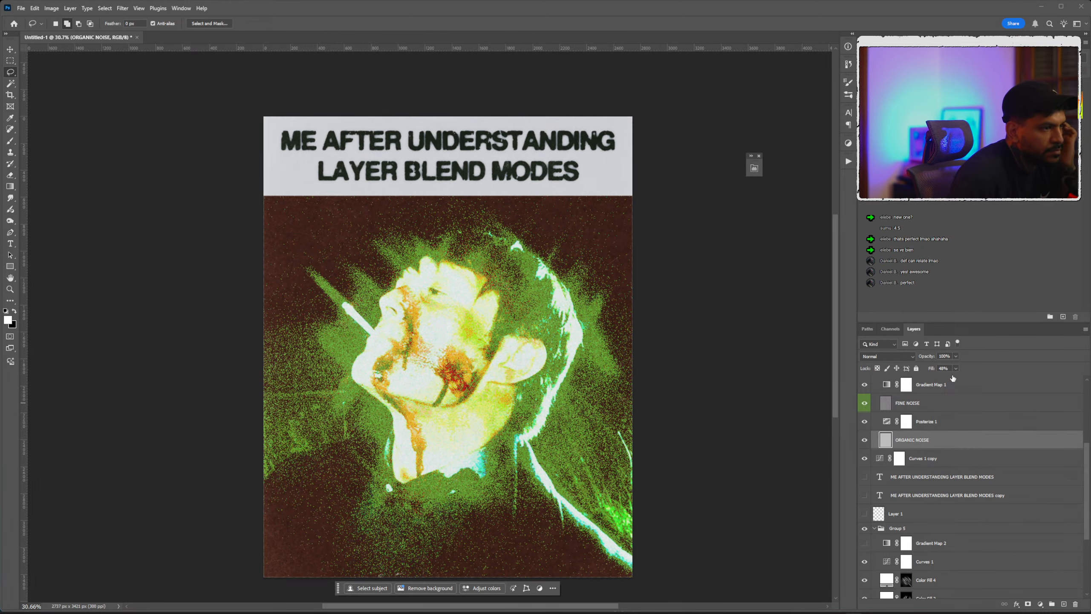
click(956, 368)
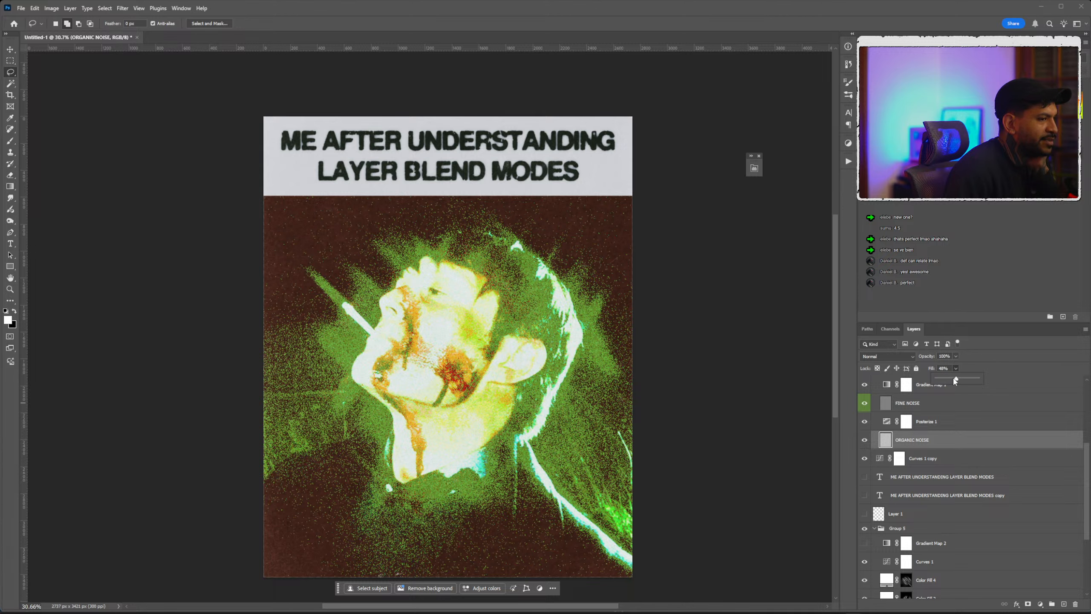
drag(957, 378, 957, 377)
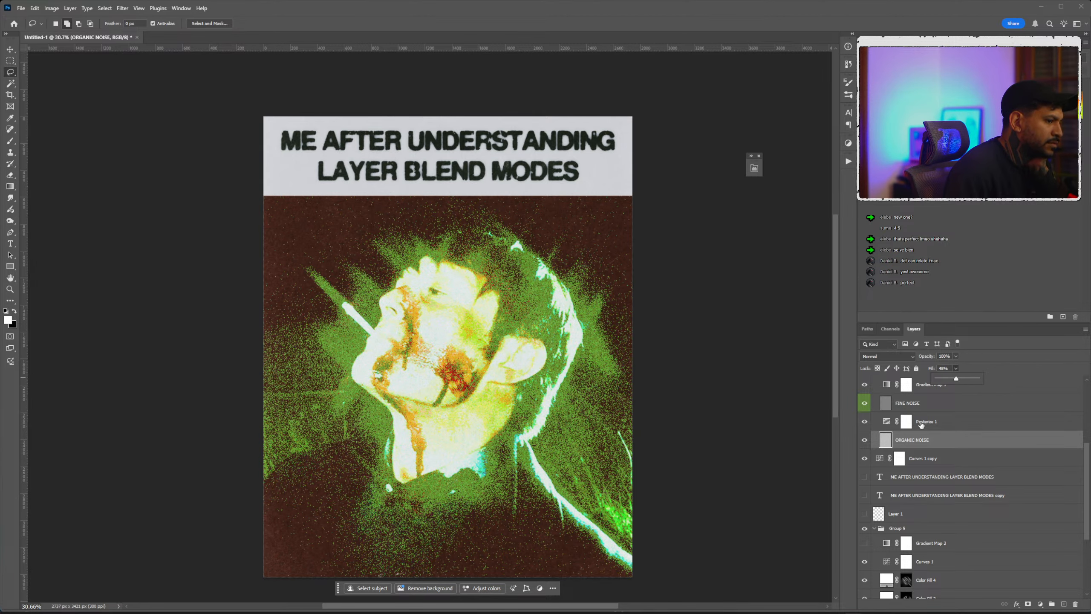
click(939, 404)
click(923, 446)
drag(951, 377, 953, 378)
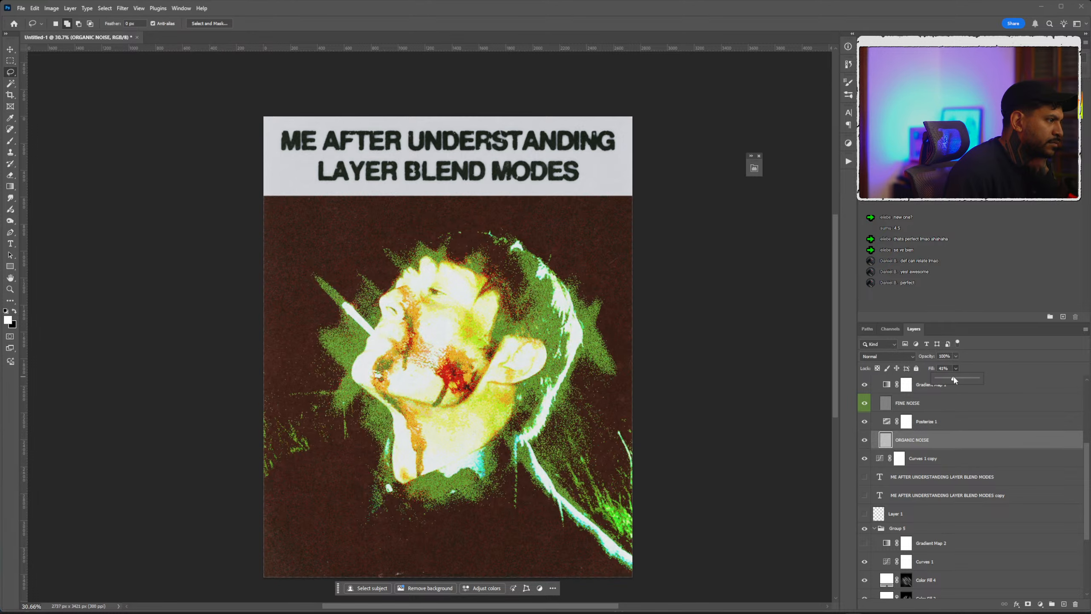
scroll(773, 341, down, 1)
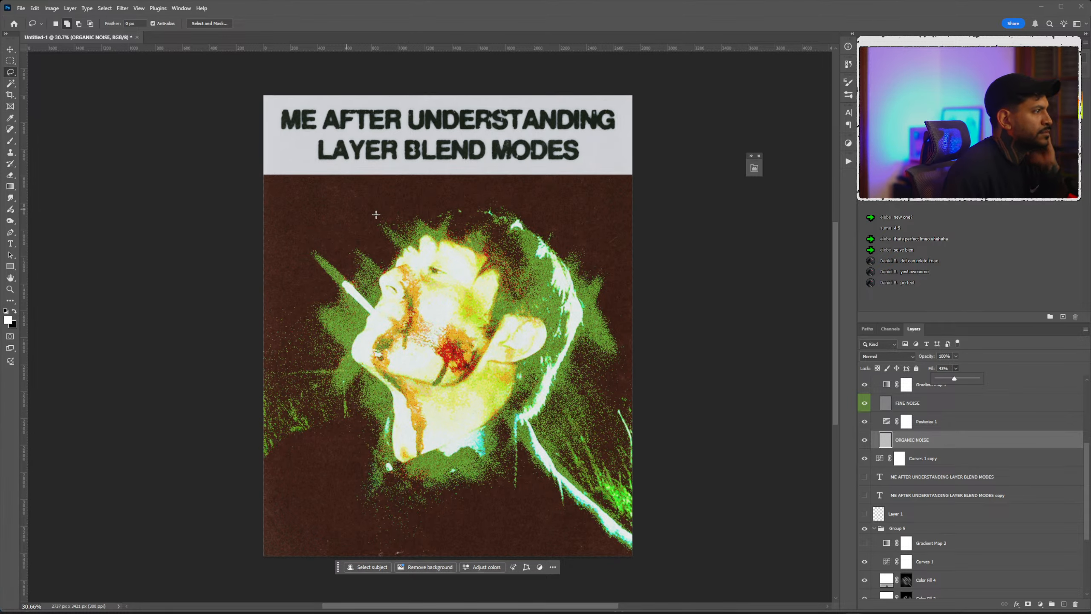
scroll(462, 215, up, 2)
scroll(448, 310, up, 5)
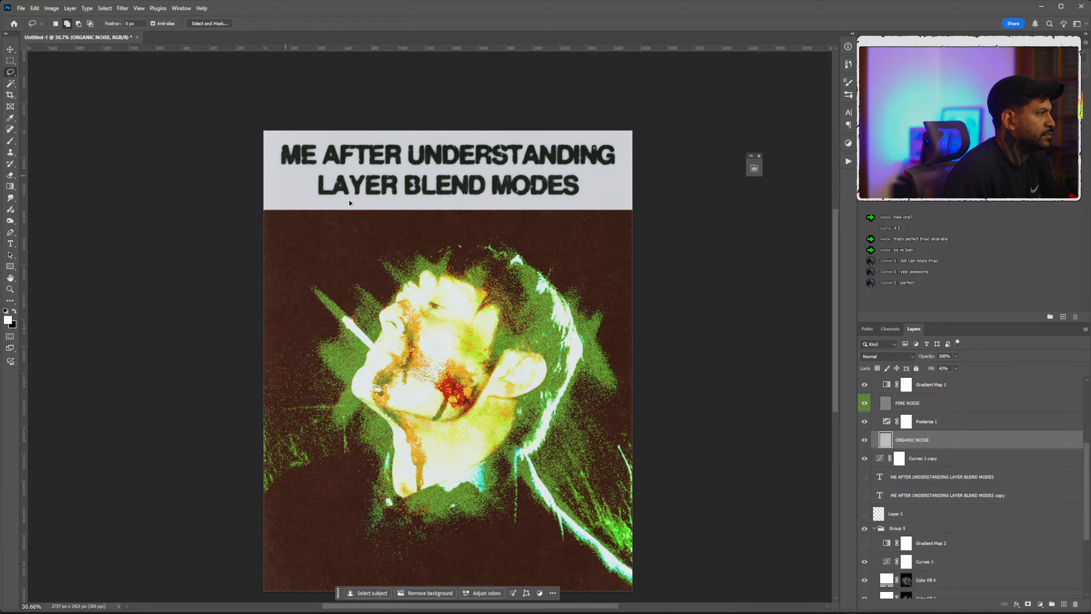
scroll(404, 272, down, 4)
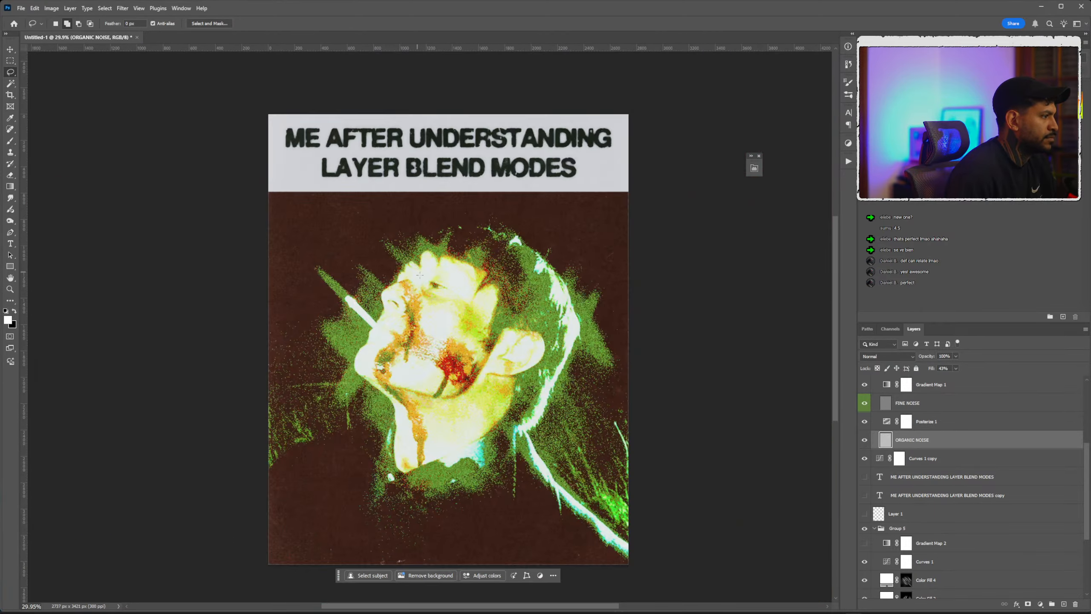
Compare the poster with the Gradient Map 1, Hue/Saturation 1, papercut texture and Curves 2 layers each switched on and off.
scroll(445, 240, up, 5)
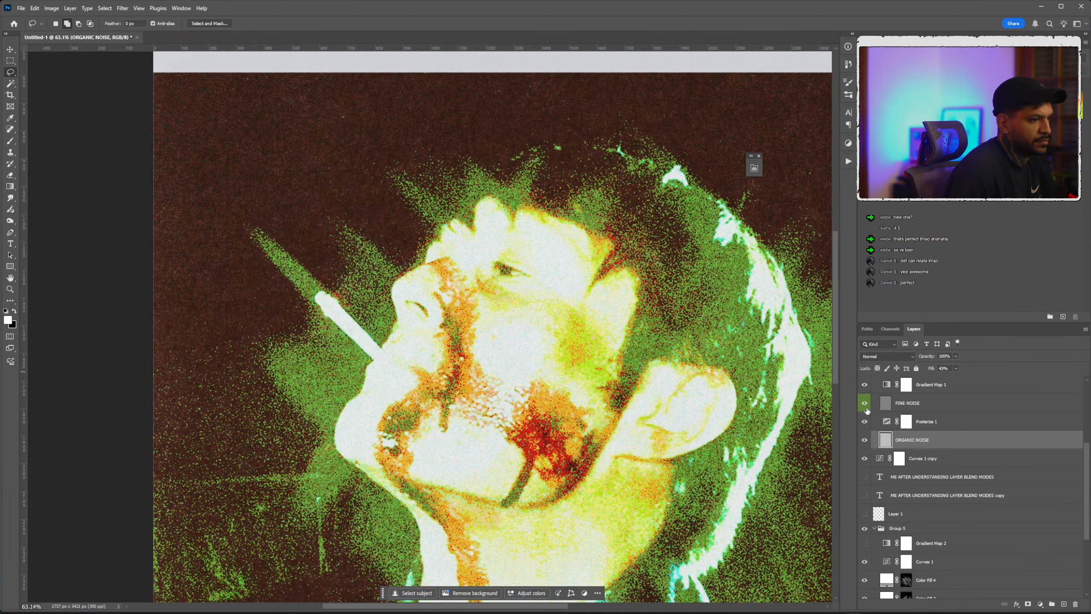
click(866, 385)
click(866, 385)
scroll(495, 262, down, 6)
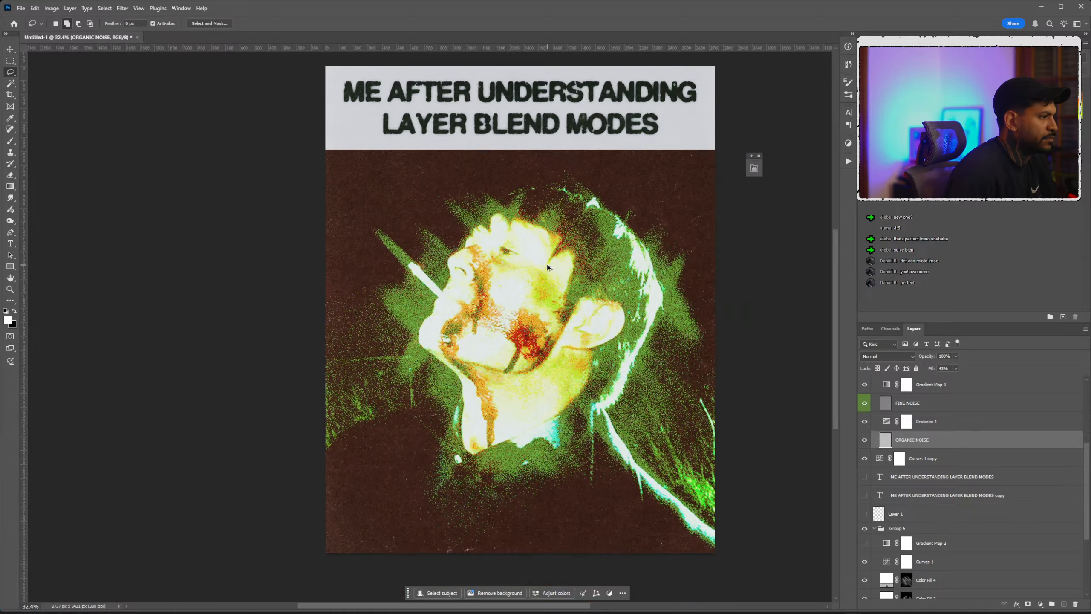
scroll(945, 452, up, 4)
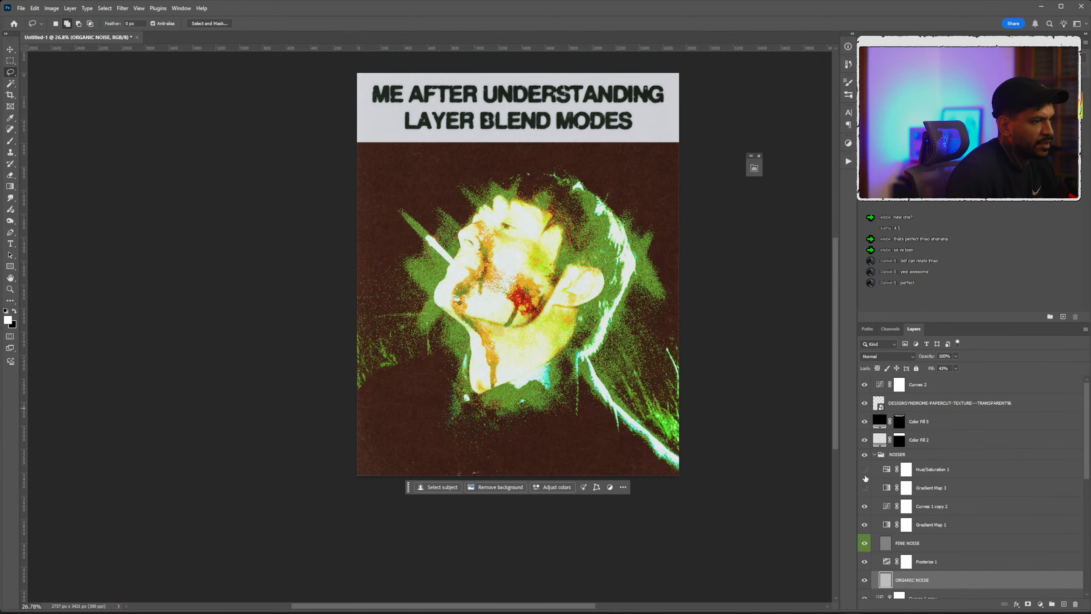
click(865, 469)
click(865, 470)
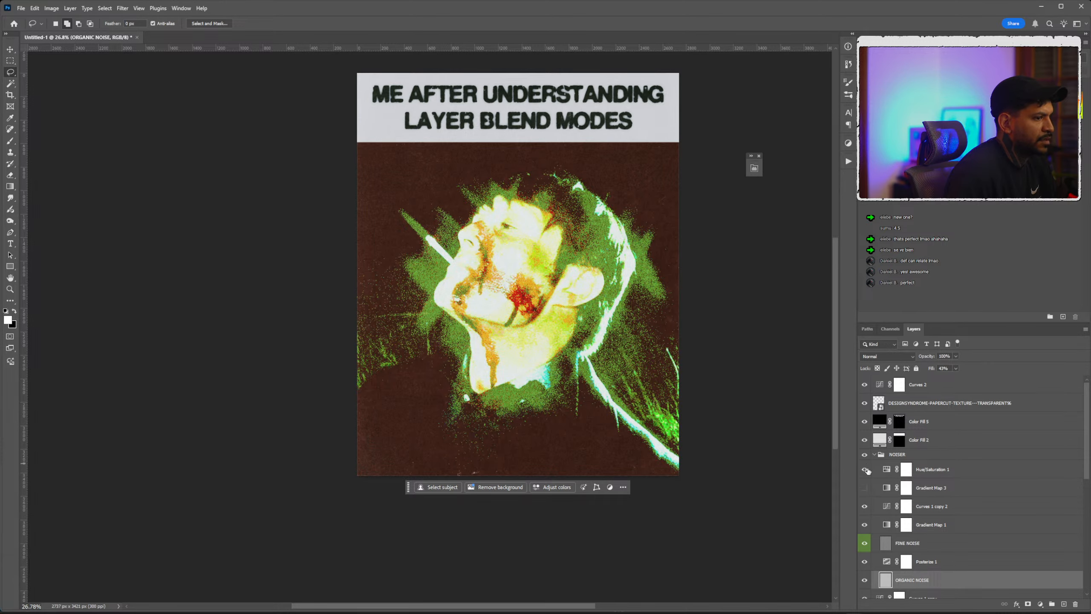
scroll(530, 282, down, 1)
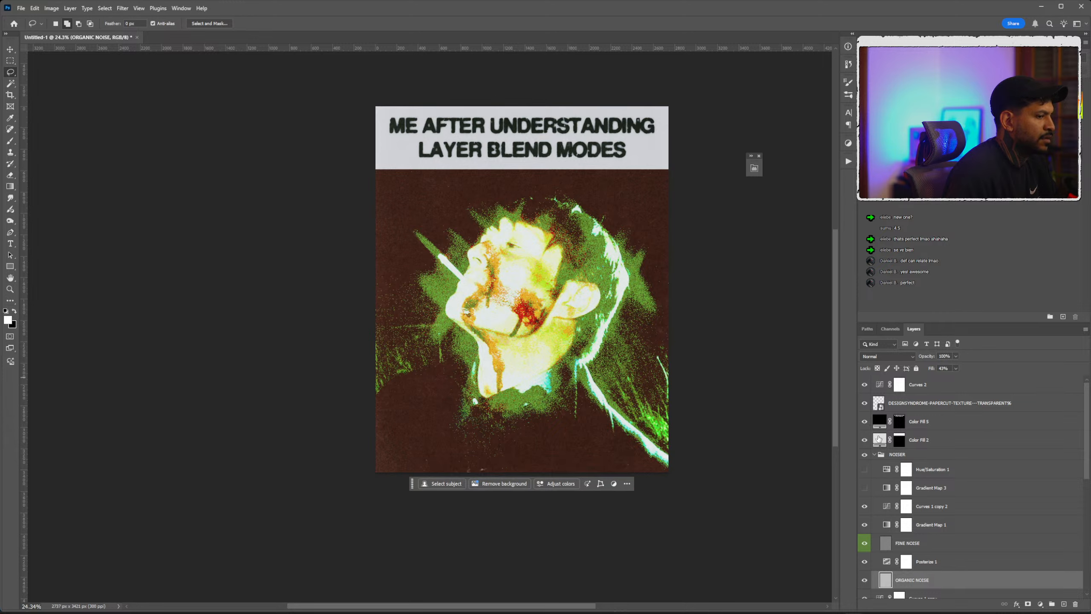
click(864, 403)
click(864, 403)
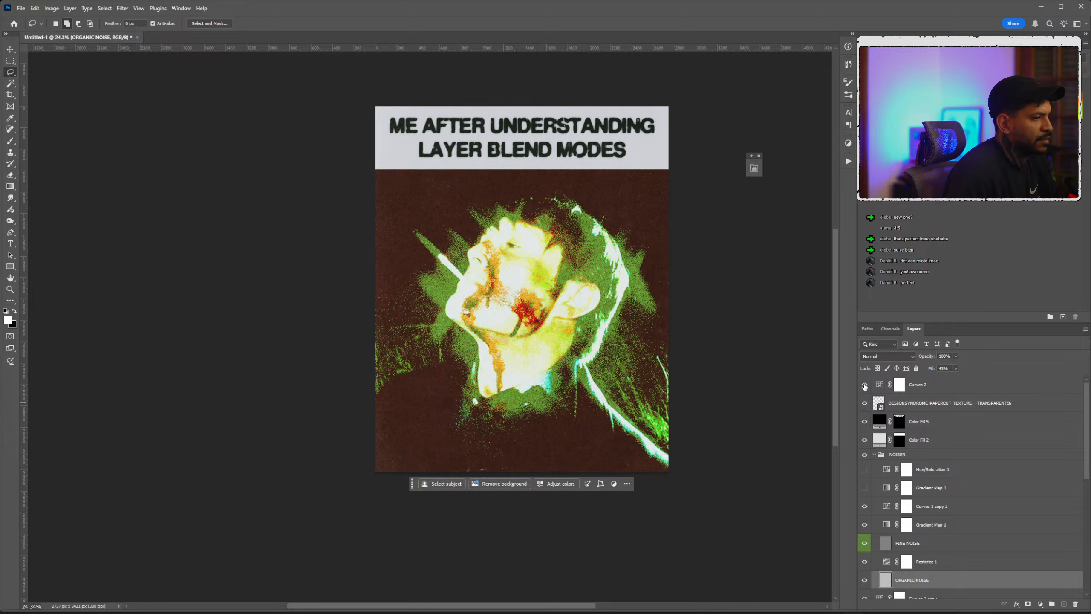
click(865, 385)
click(865, 384)
Adjust the shadow and midtone points of the RGB curve in the Curves 2 layer and inspect the poster.
double_click(880, 385)
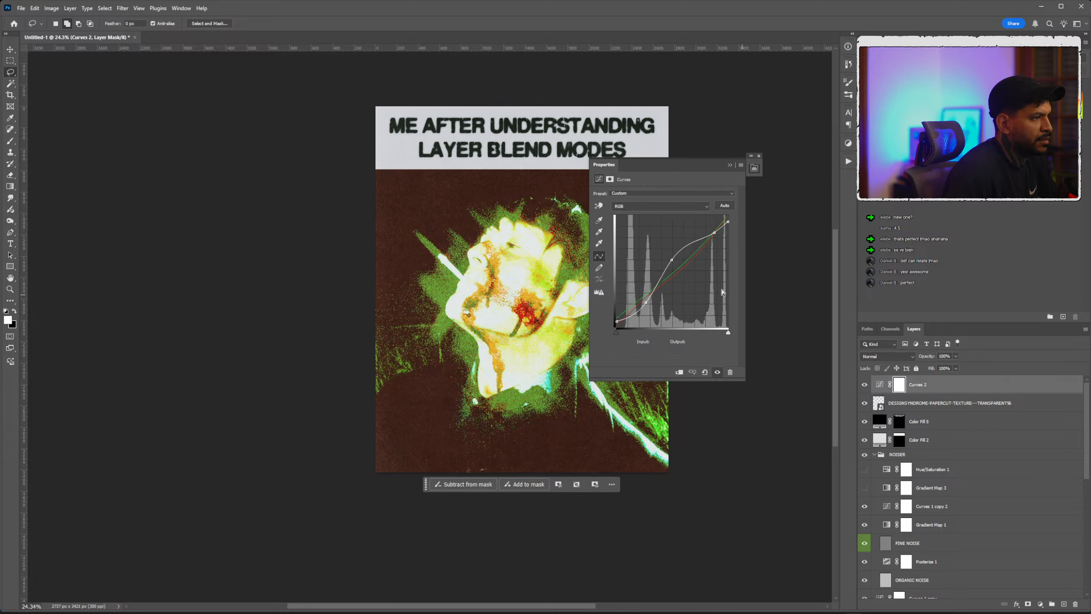
drag(651, 300, 644, 304)
mouse_move(675, 265)
mouse_down()
mouse_move(694, 282)
mouse_move(666, 234)
mouse_move(671, 260)
mouse_move(700, 226)
mouse_move(714, 233)
mouse_move(662, 246)
mouse_move(666, 222)
mouse_move(671, 251)
mouse_up()
click(671, 260)
click(730, 164)
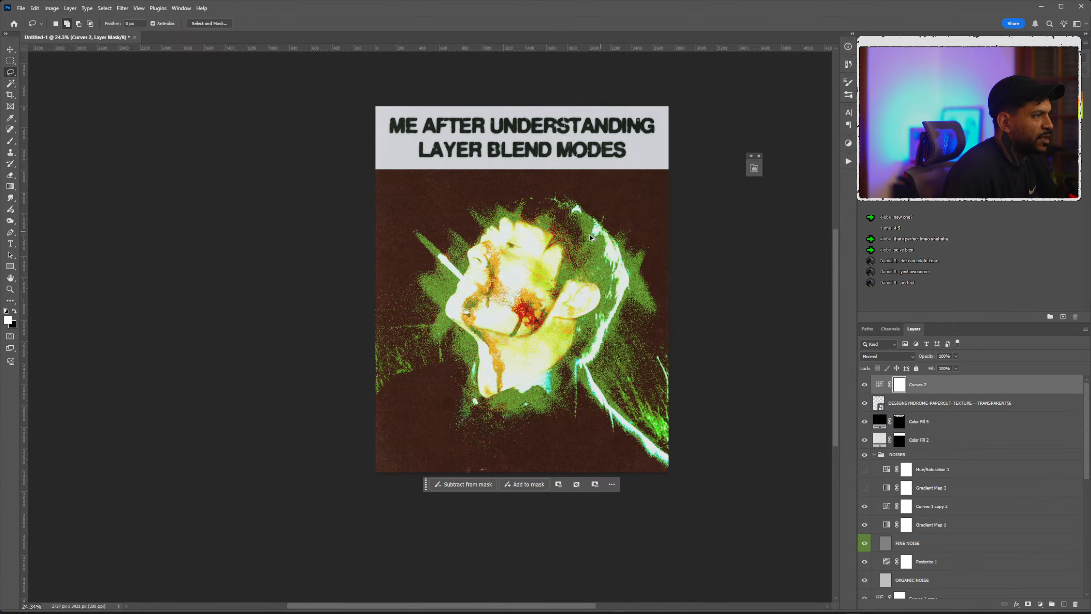
scroll(585, 241, down, 2)
scroll(568, 254, up, 3)
scroll(568, 245, down, 1)
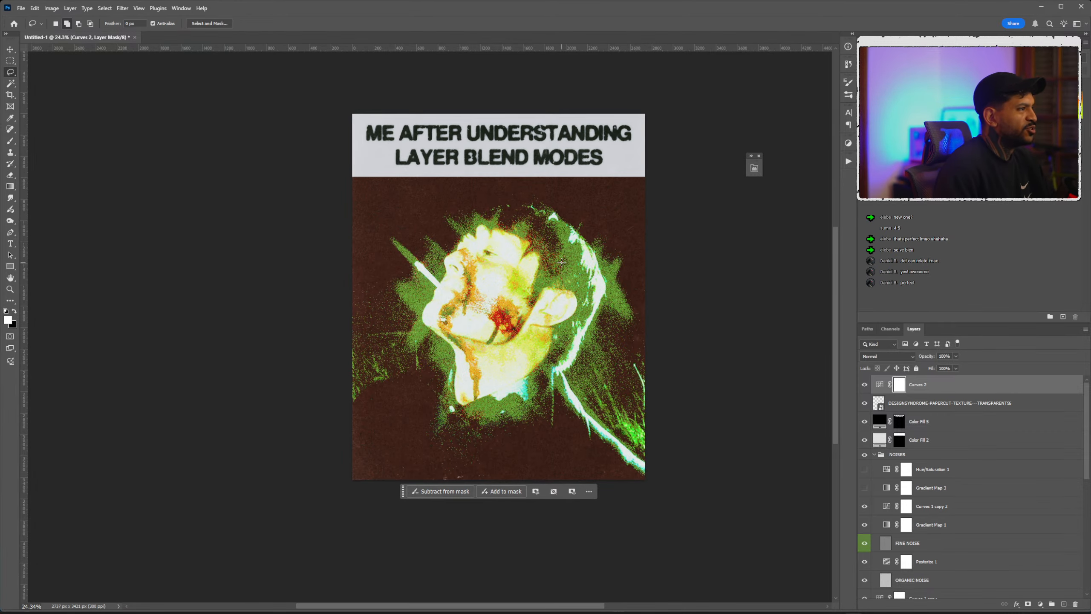
scroll(571, 293, up, 1)
scroll(569, 278, down, 1)
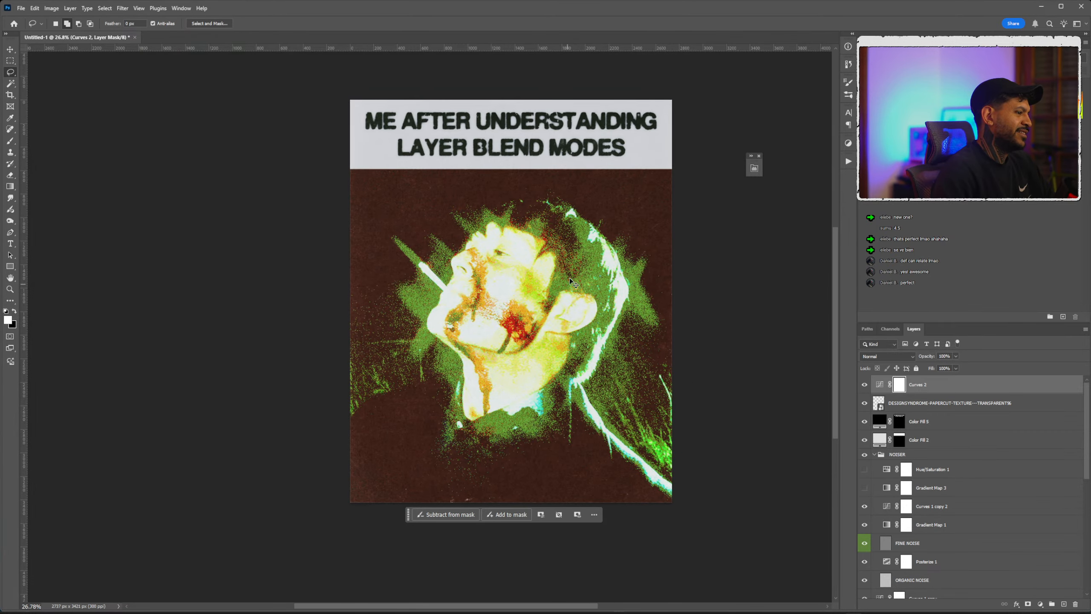
scroll(562, 249, up, 2)
Start saving the document under a new name and browse to the week 14 folder in 03_PROJECTS, 05_DESIGN DOJO.
key(ctrl+shift+s)
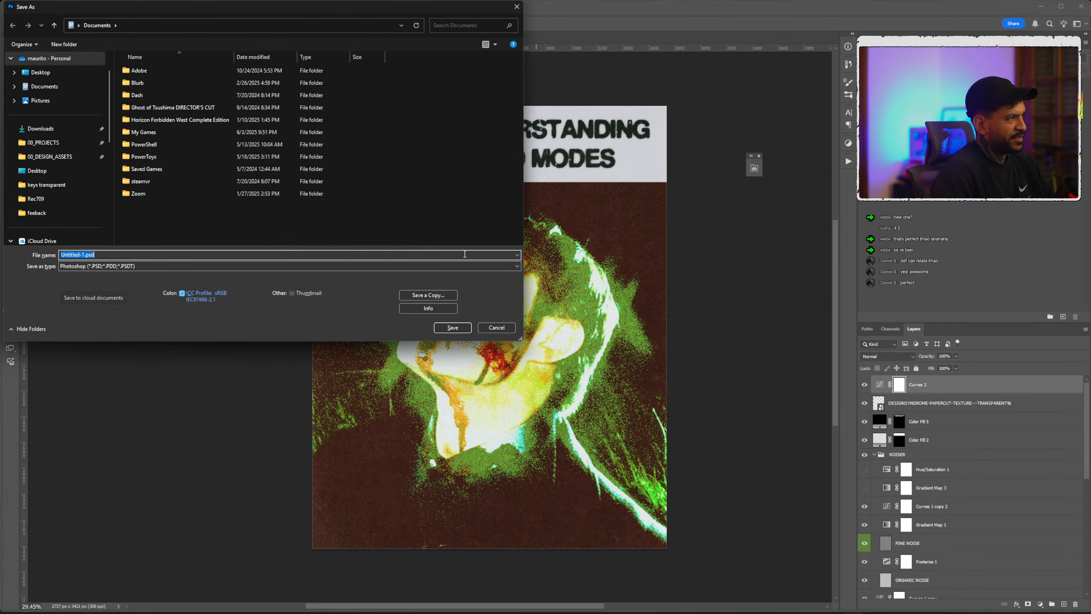
click(45, 171)
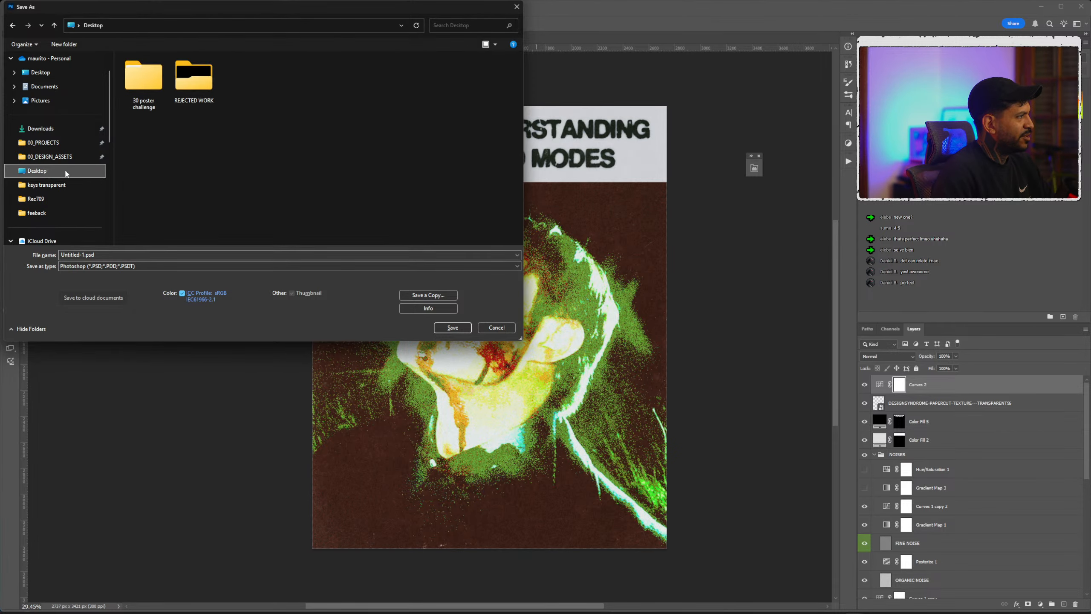
click(58, 149)
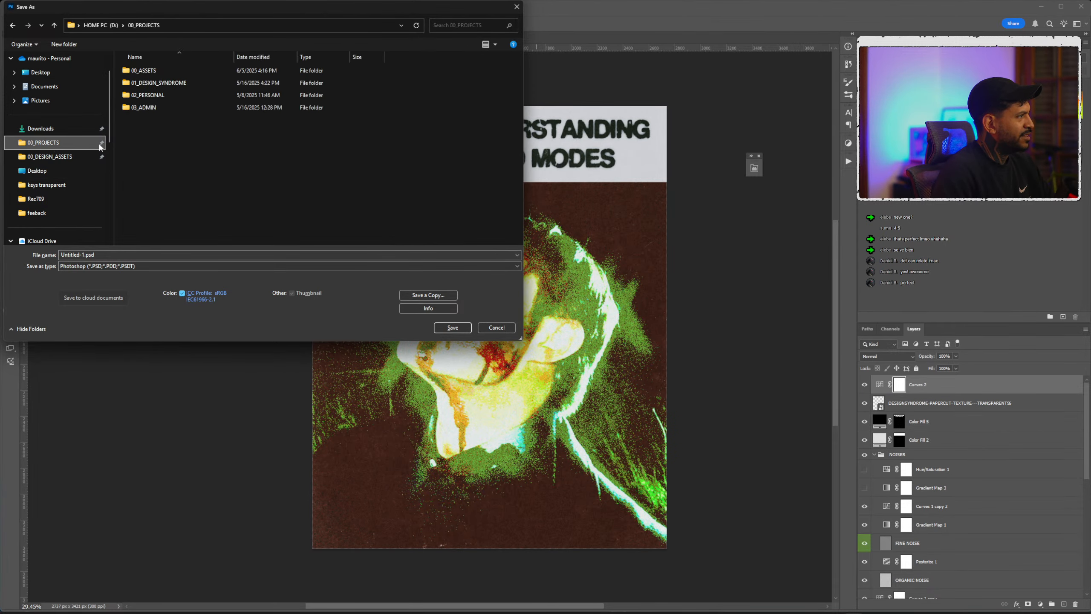
double_click(149, 82)
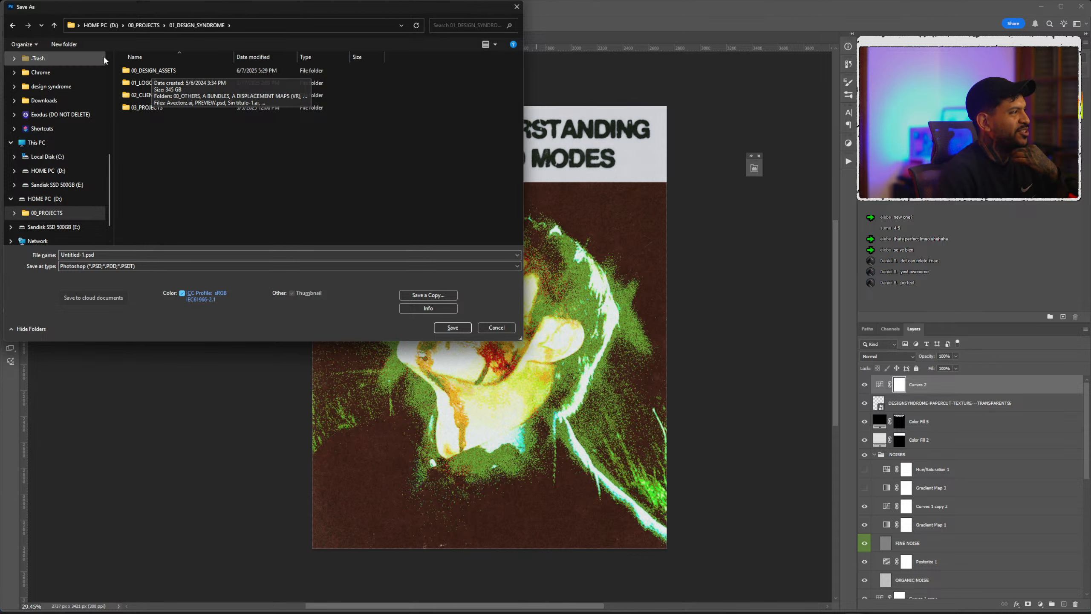
double_click(144, 107)
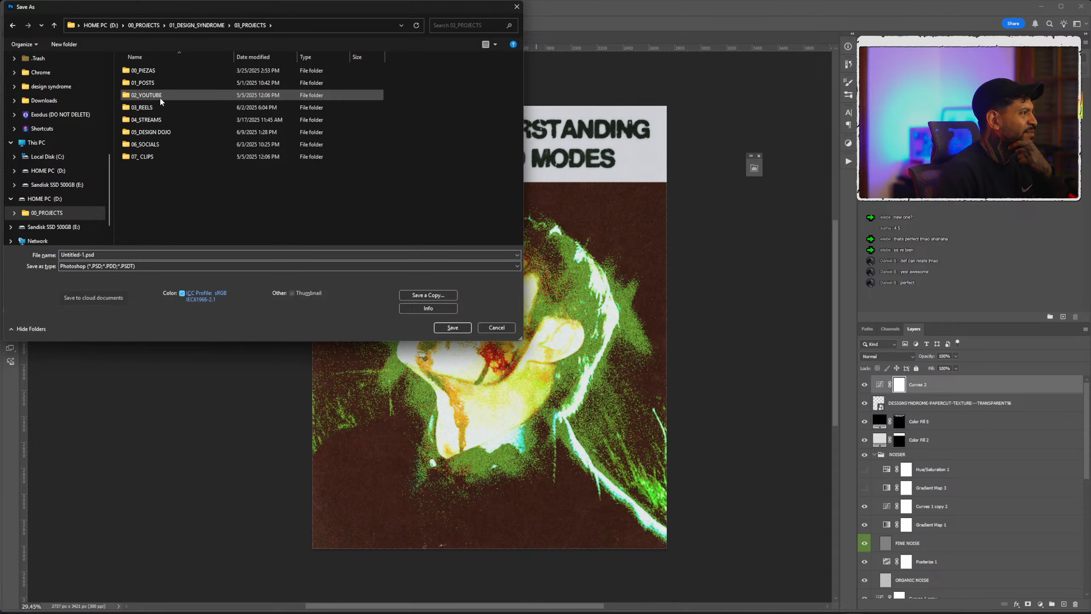
double_click(150, 132)
double_click(164, 240)
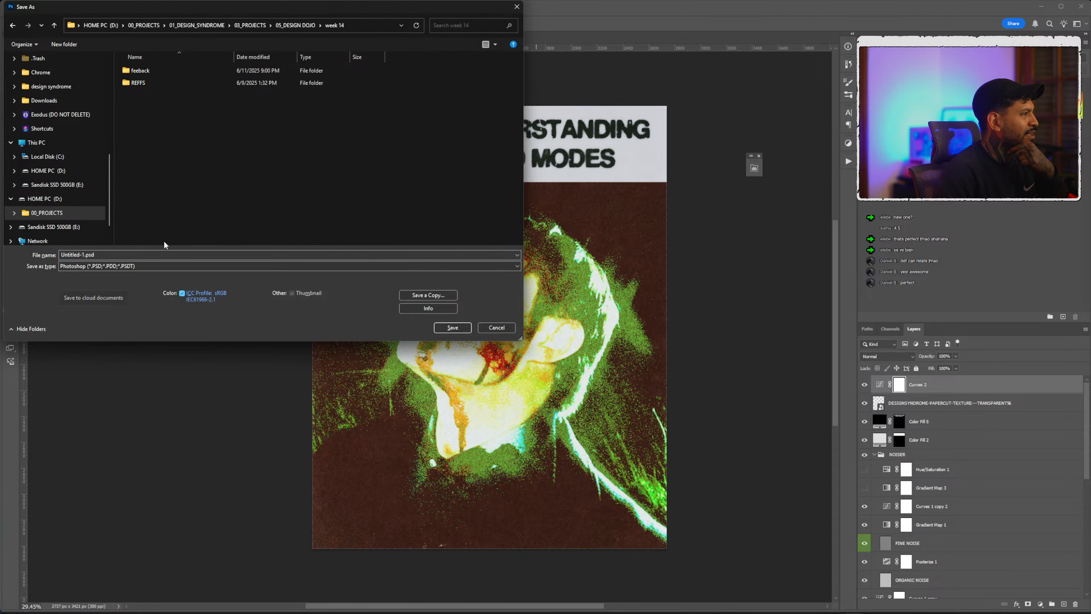
Name the file WEEK 14.psd and save it in the week 14 folder.
double_click(82, 255)
drag(85, 255, 78, 256)
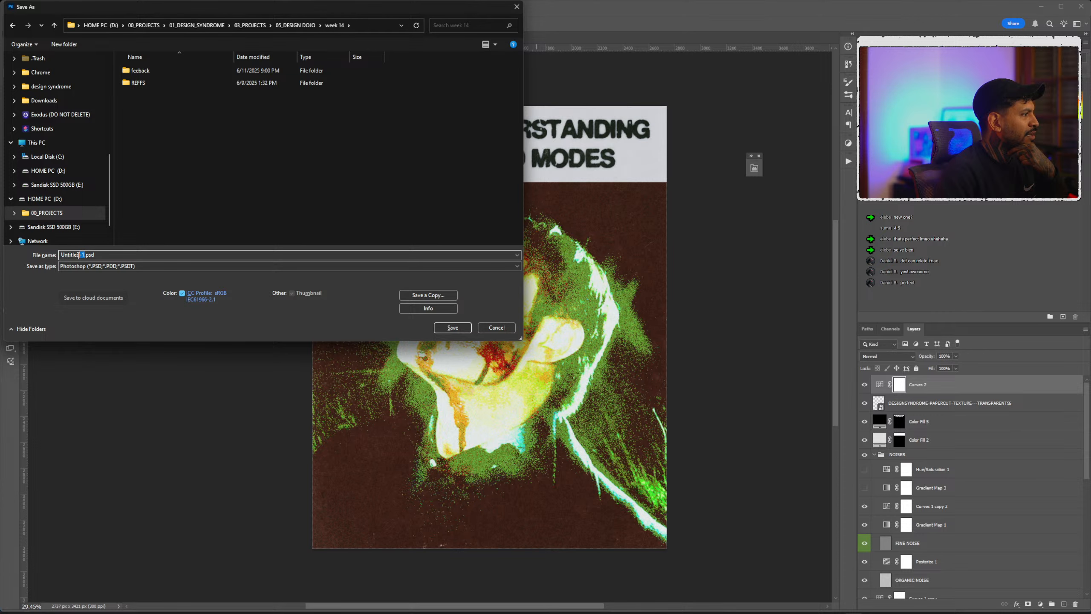
text(WEEK 1)
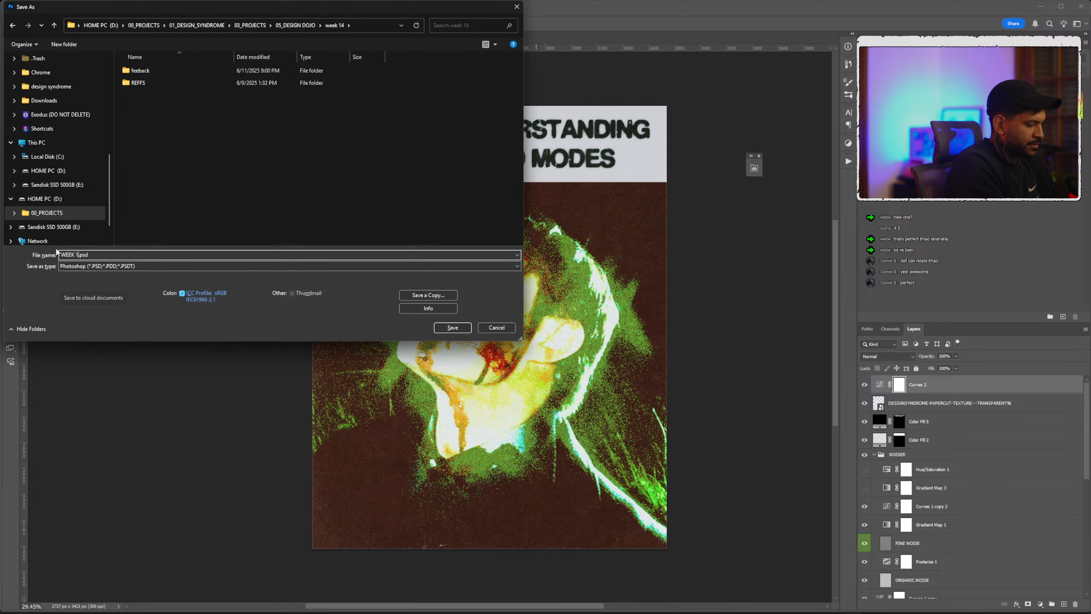
text(4)
key(Return)
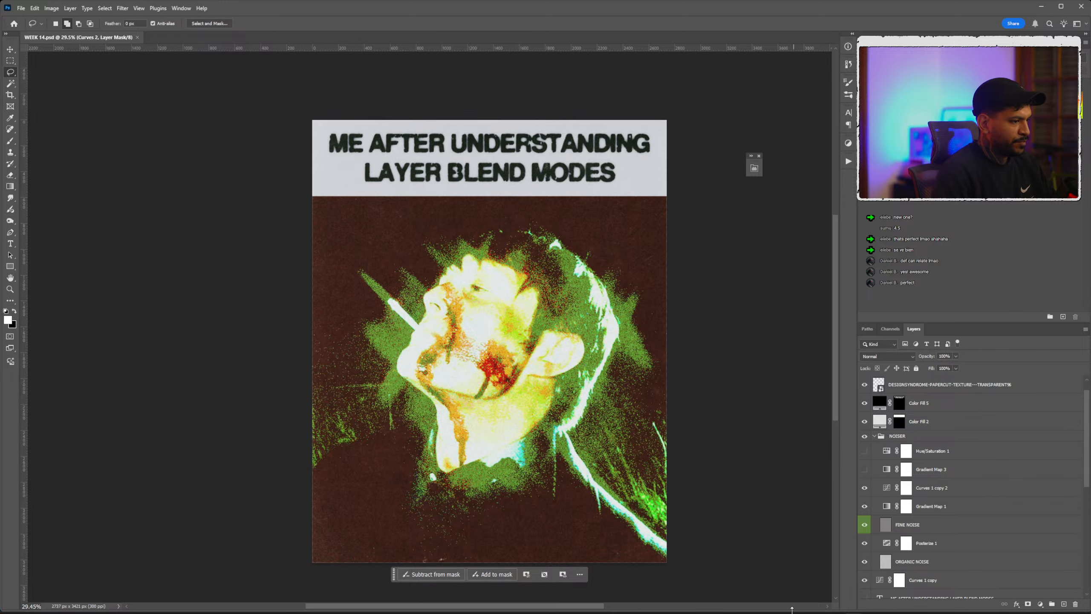
Collapse the NOISER group and compare the poster with the group hidden and shown.
scroll(911, 439, down, 2)
scroll(893, 430, up, 2)
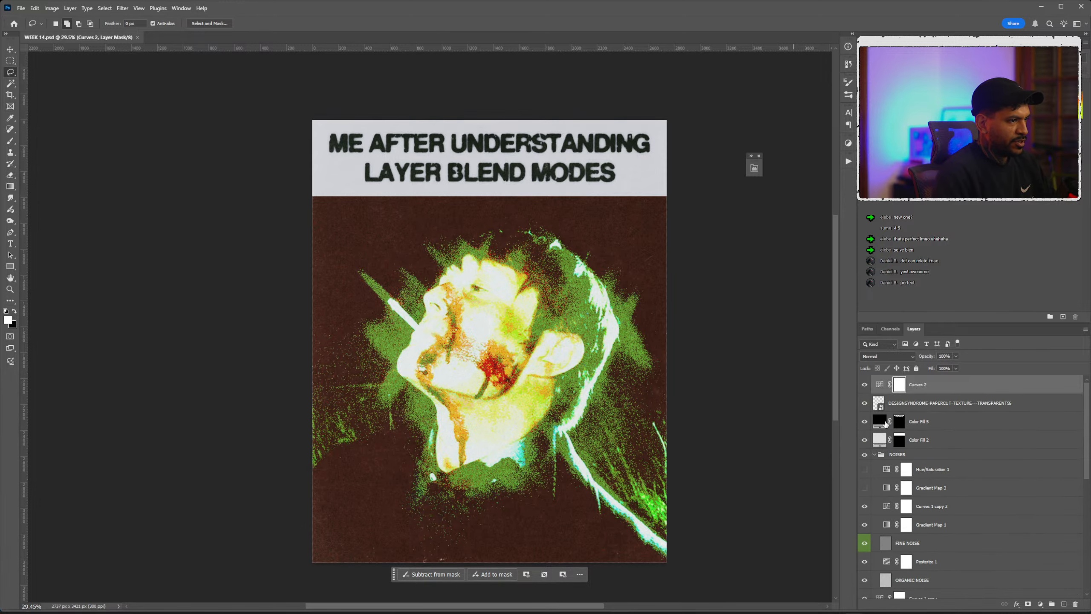
click(875, 454)
click(864, 455)
click(865, 455)
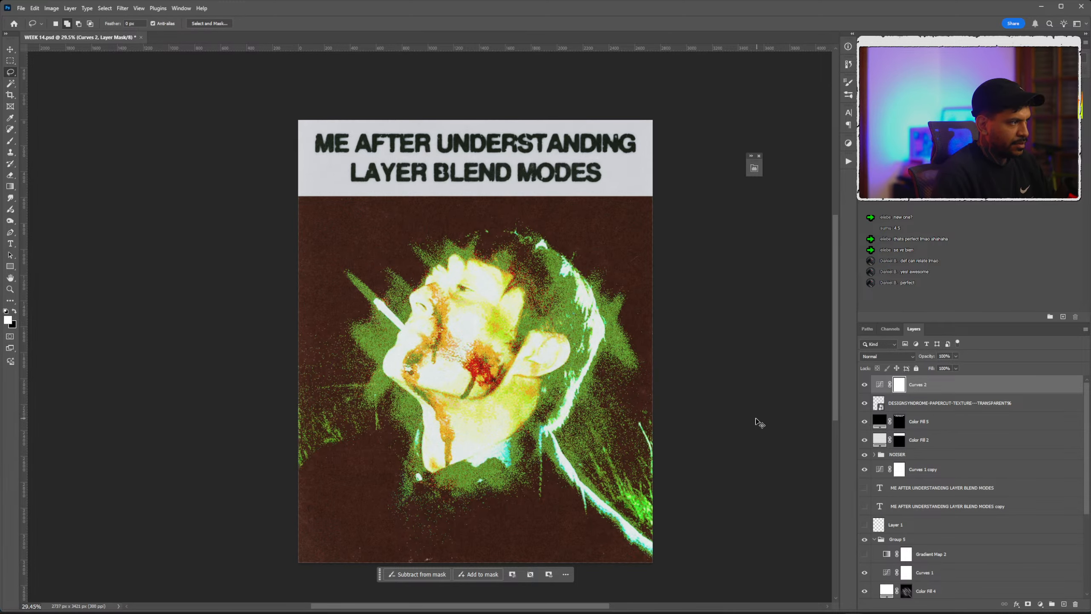
Export the poster for the web as a PNG-24 named WEEK-14.png on the Desktop.
key(ctrl+alt+shift+s)
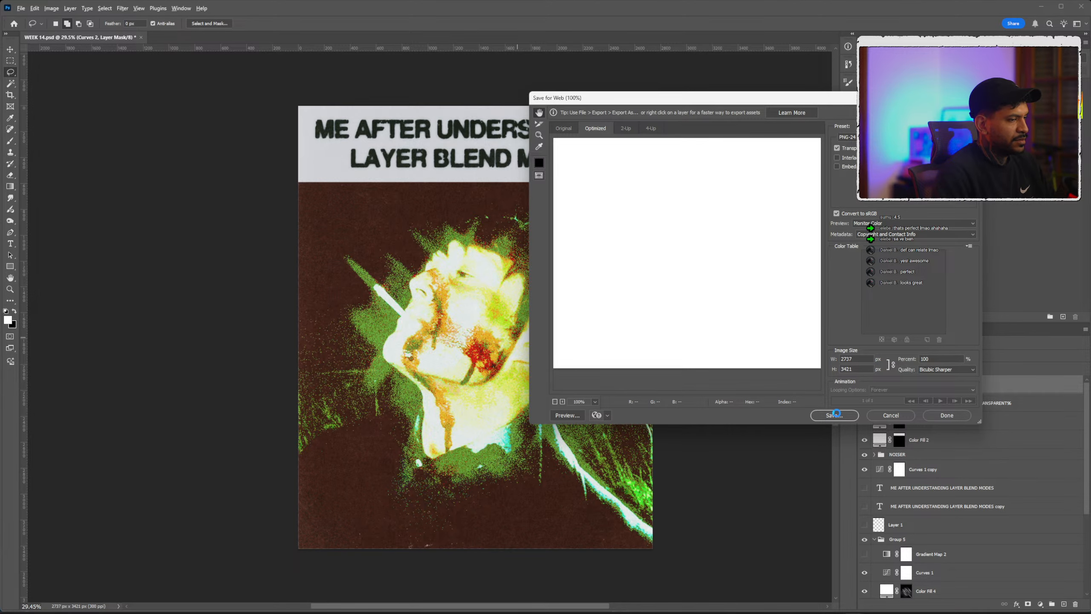
click(835, 415)
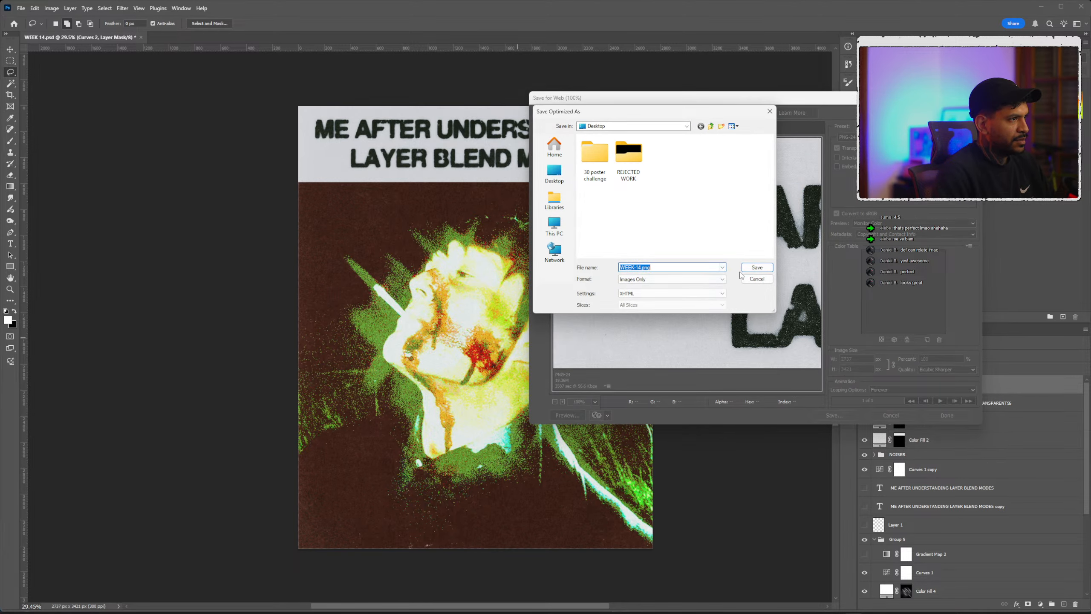
click(757, 268)
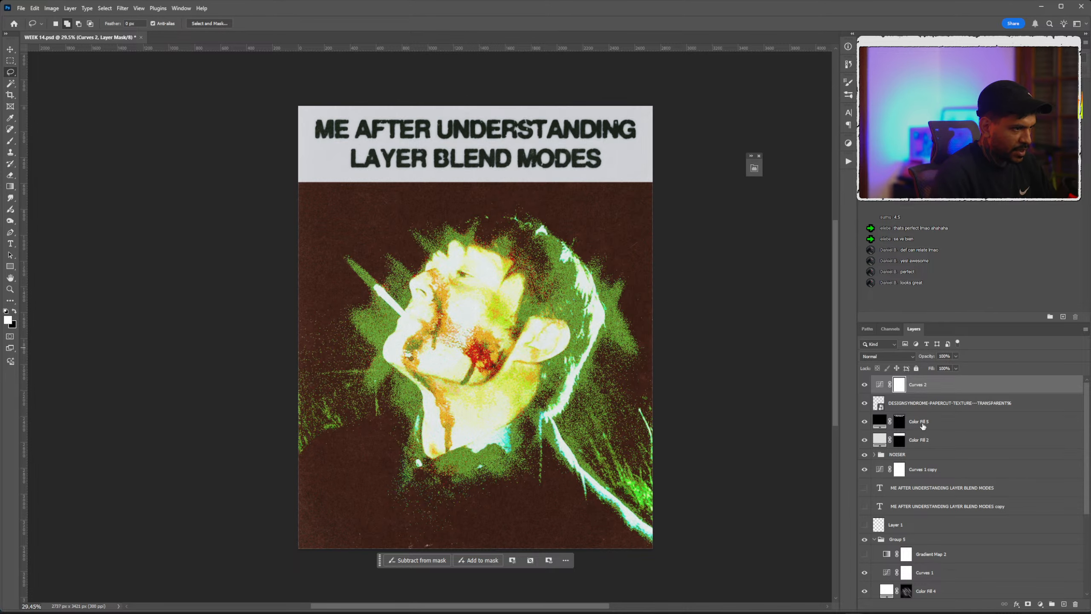
Replace the visible Color Fill 5 title with the ME AFTER UNDERSTANDING LAYER BLEND MODES text layer, placed just above Color Fill 2.
click(923, 426)
shift+click(926, 447)
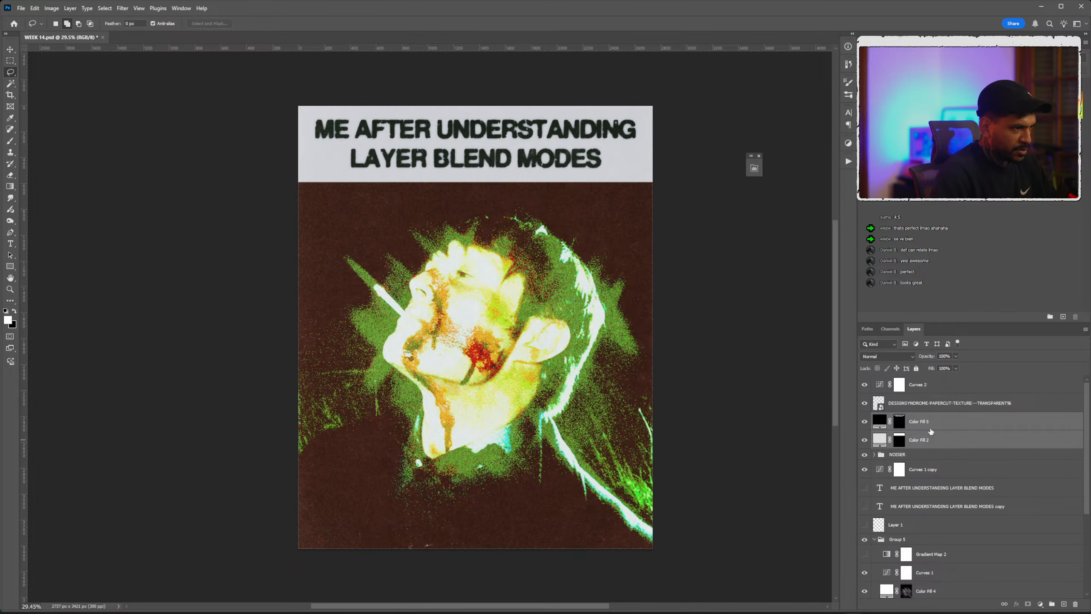
click(925, 430)
shift+click(929, 446)
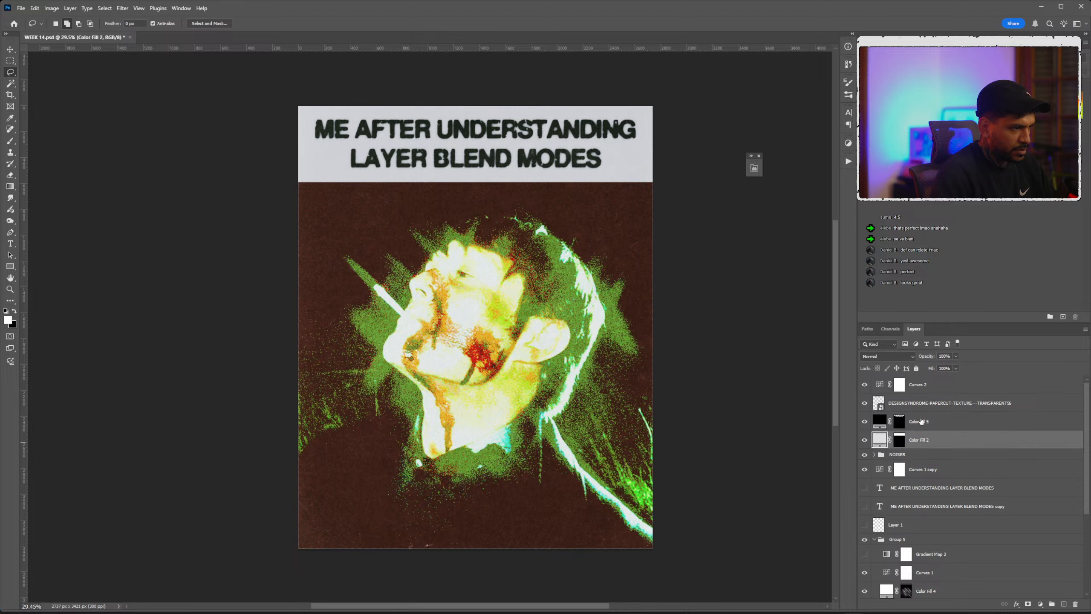
click(922, 431)
click(865, 421)
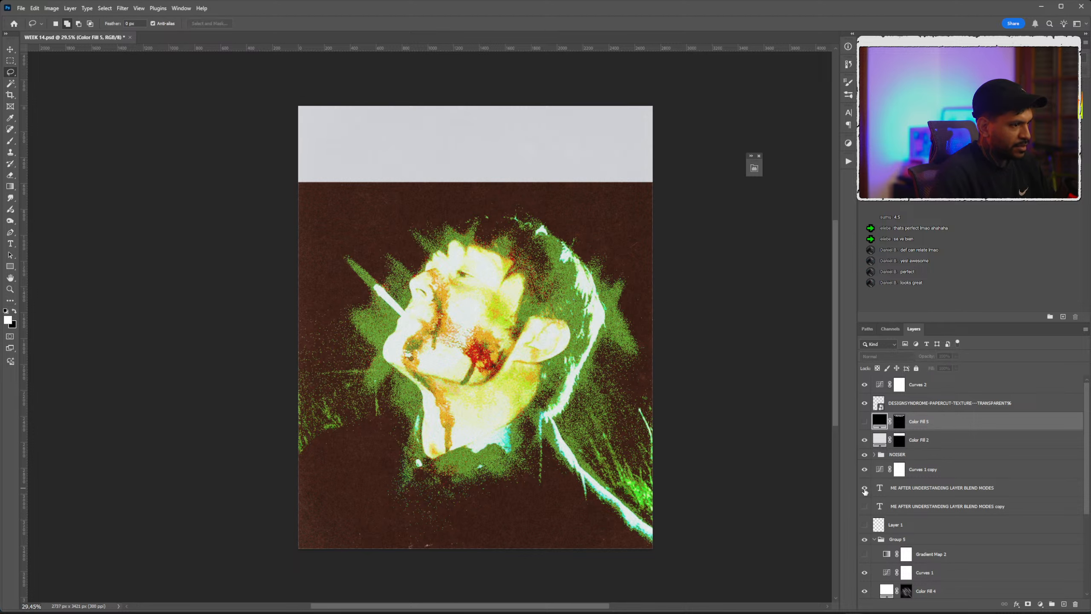
drag(908, 492, 908, 431)
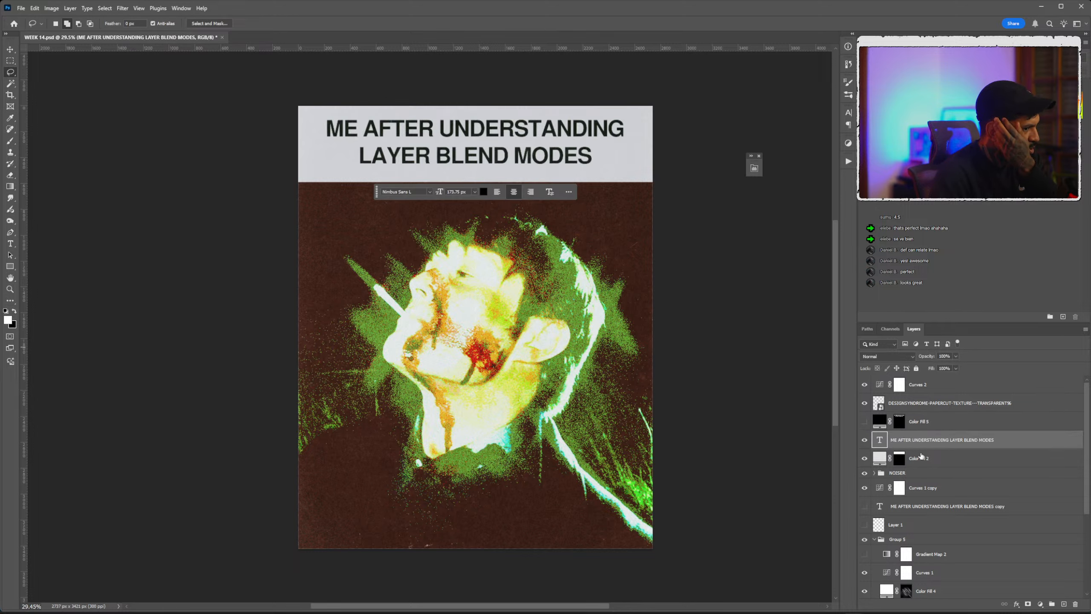
Collapse Group 5, group it with the Generative Fill copy 2 and Generative Fill layers, and hide the new group.
scroll(910, 507, down, 2)
scroll(910, 507, up, 1)
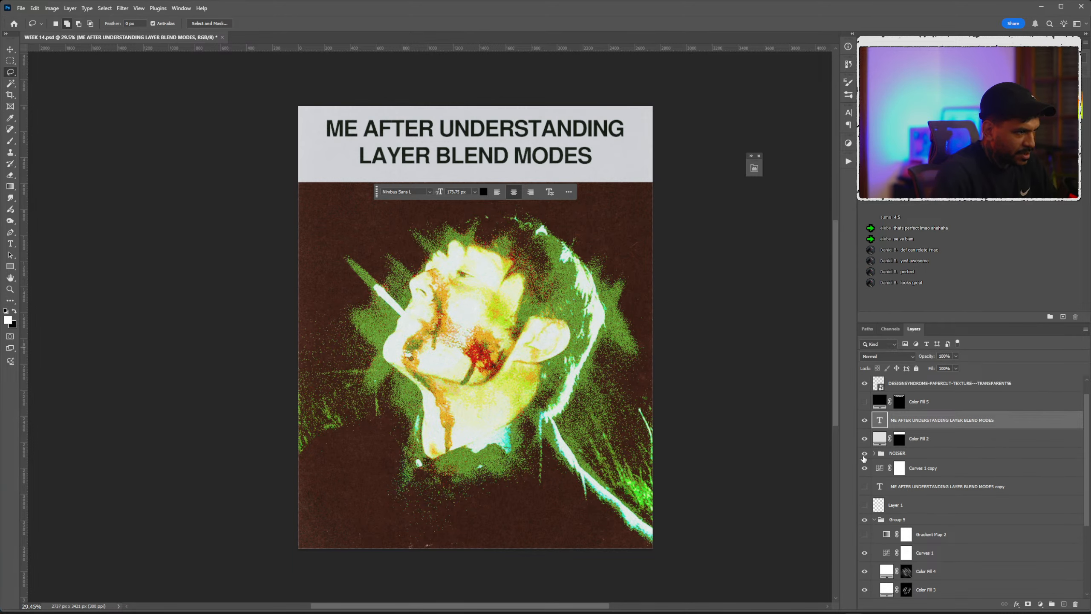
click(865, 520)
click(865, 520)
scroll(891, 520, down, 3)
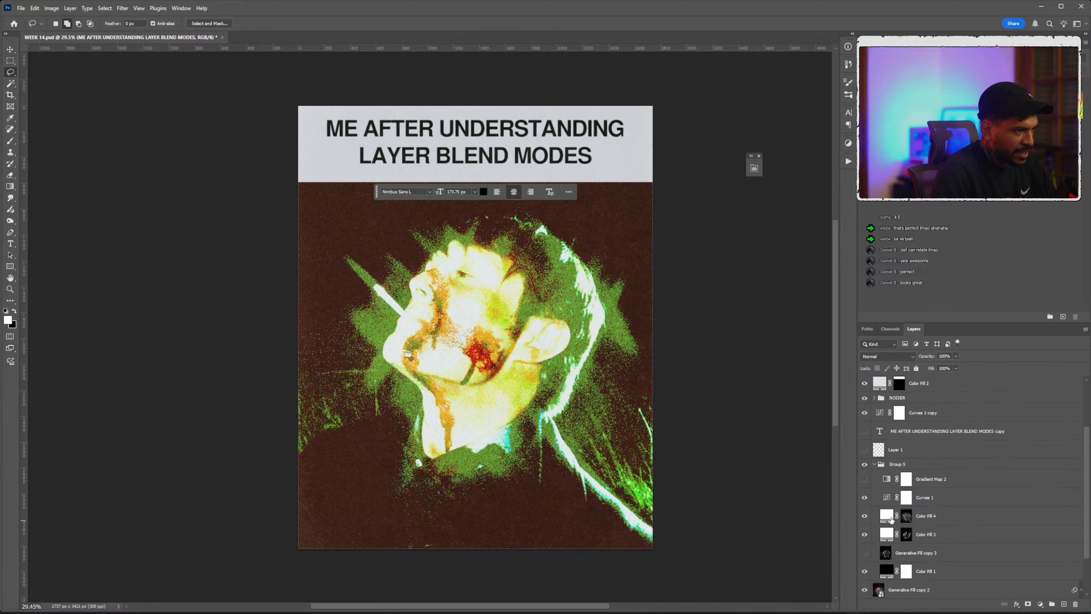
click(885, 464)
click(875, 465)
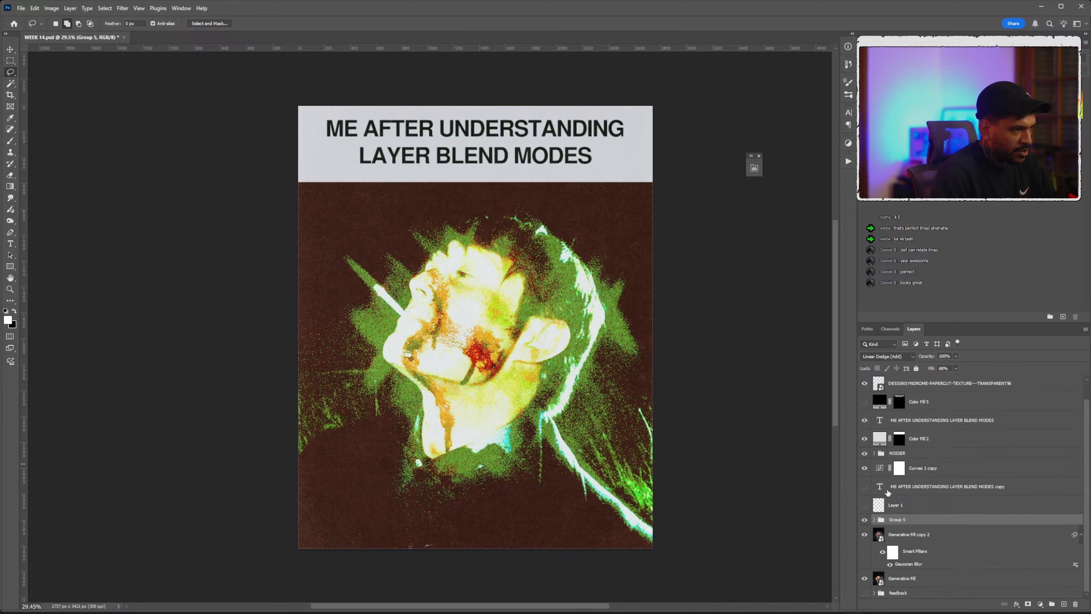
shift+click(906, 581)
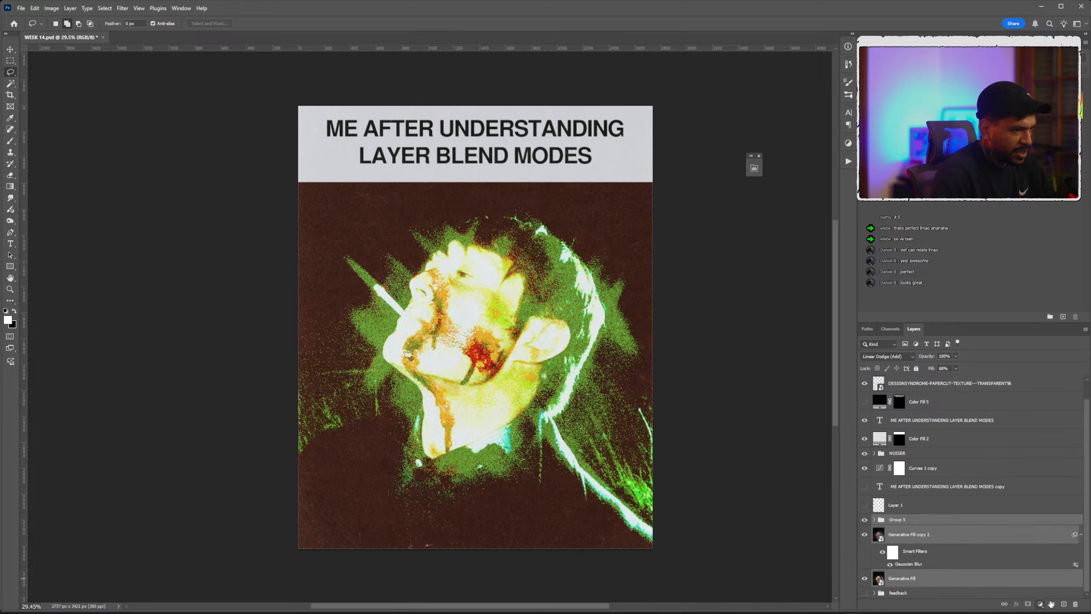
click(1052, 604)
click(865, 540)
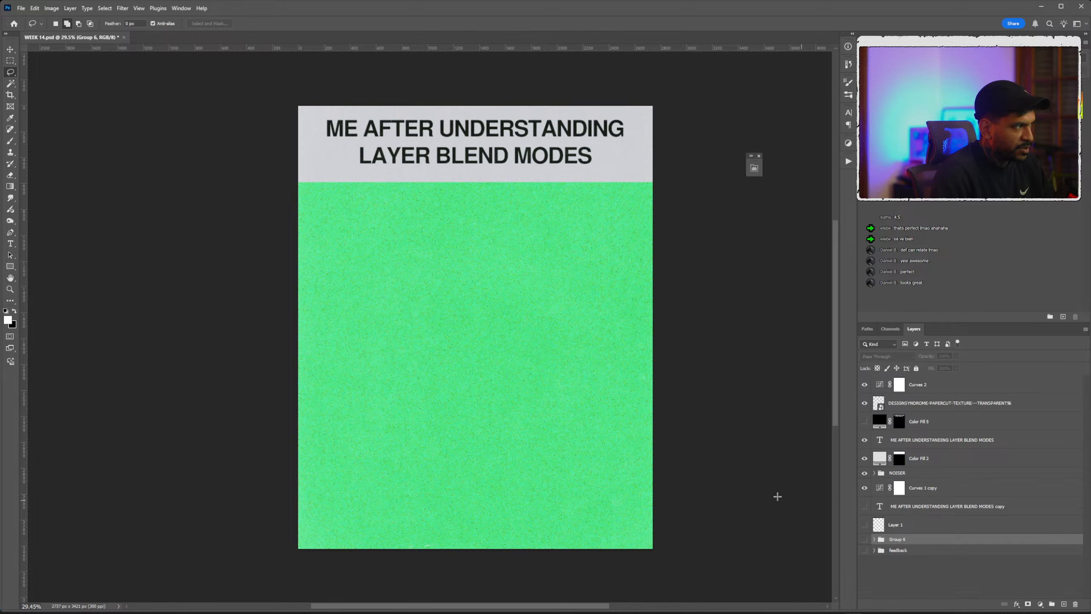
Browse the PHOTOS stock folder in File Explorer for a new poster image, and return to the Photoshop document.
mouse_move(775, 608)
click(671, 575)
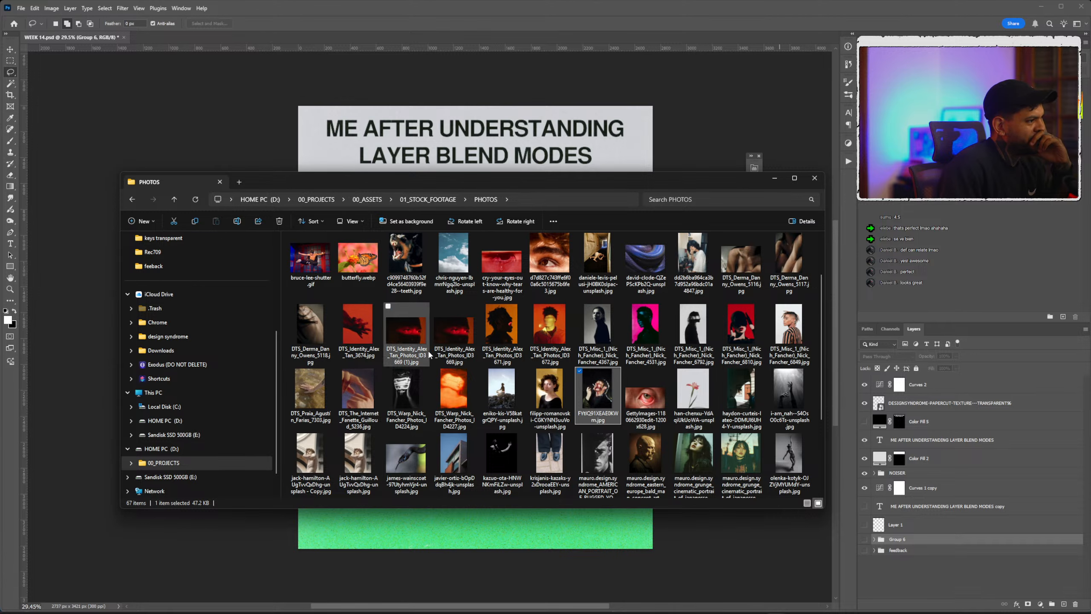
scroll(512, 257, up, 1)
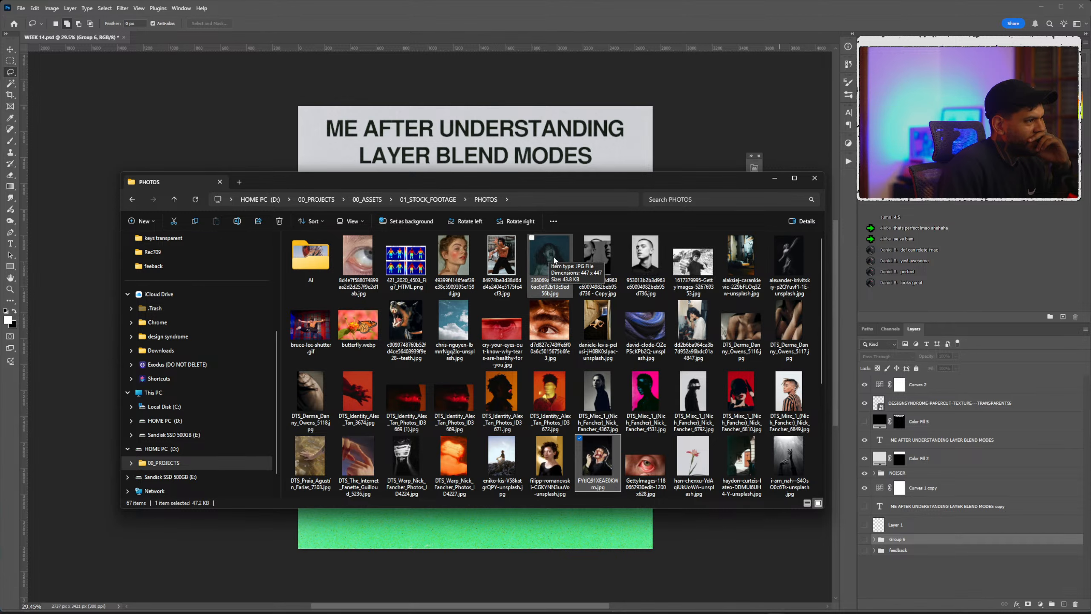
click(571, 157)
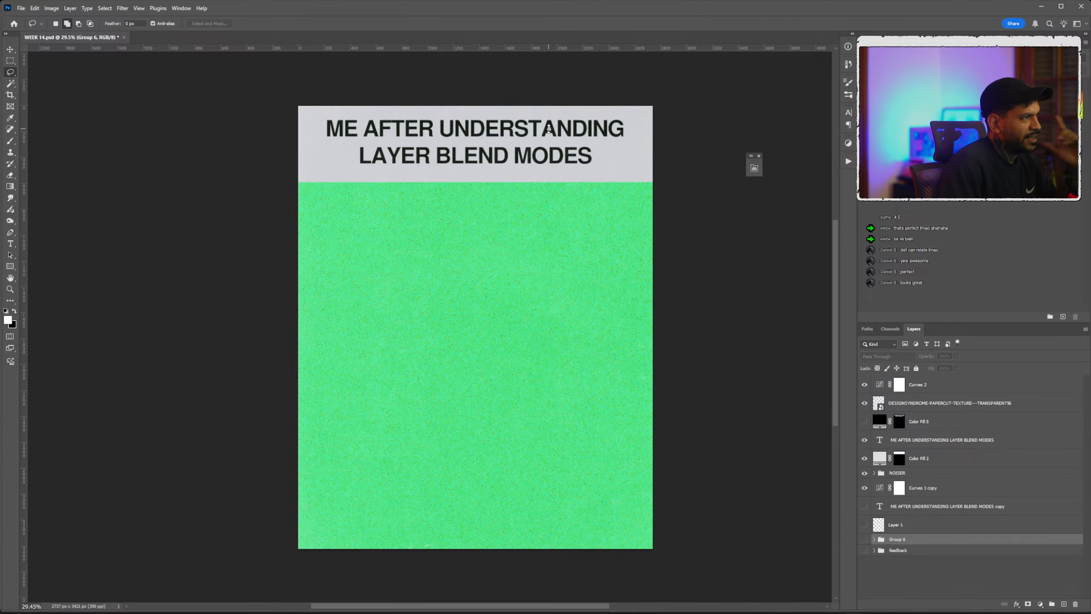
Replace the headline text with "ME WHEN PHOTOSHOP" and a second line reading "CRASHES AND I DID NOT".
key(t)
drag(570, 157, 328, 124)
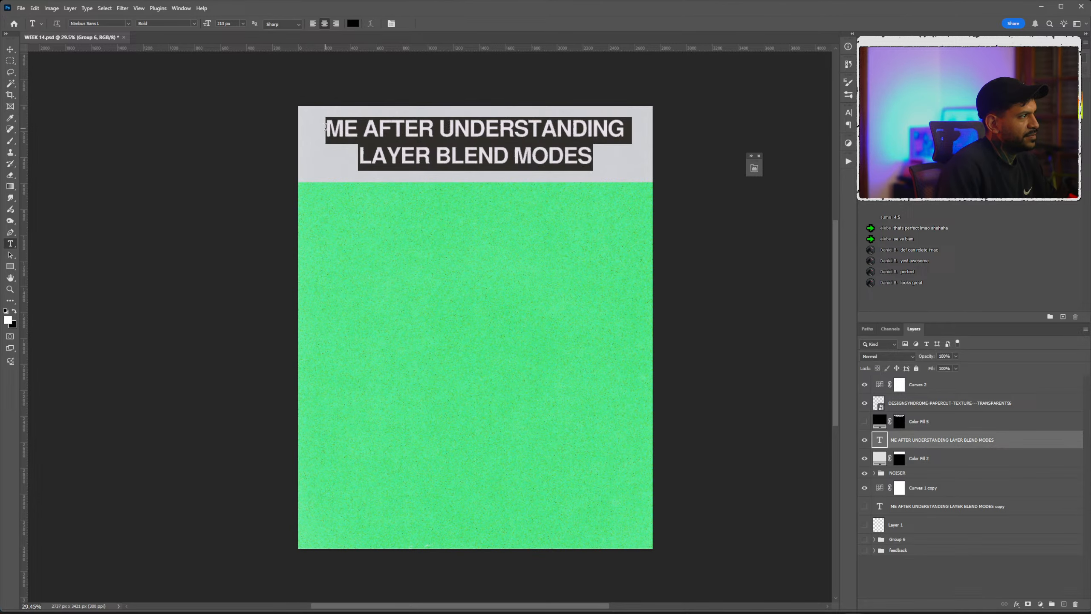
text(WHEN)
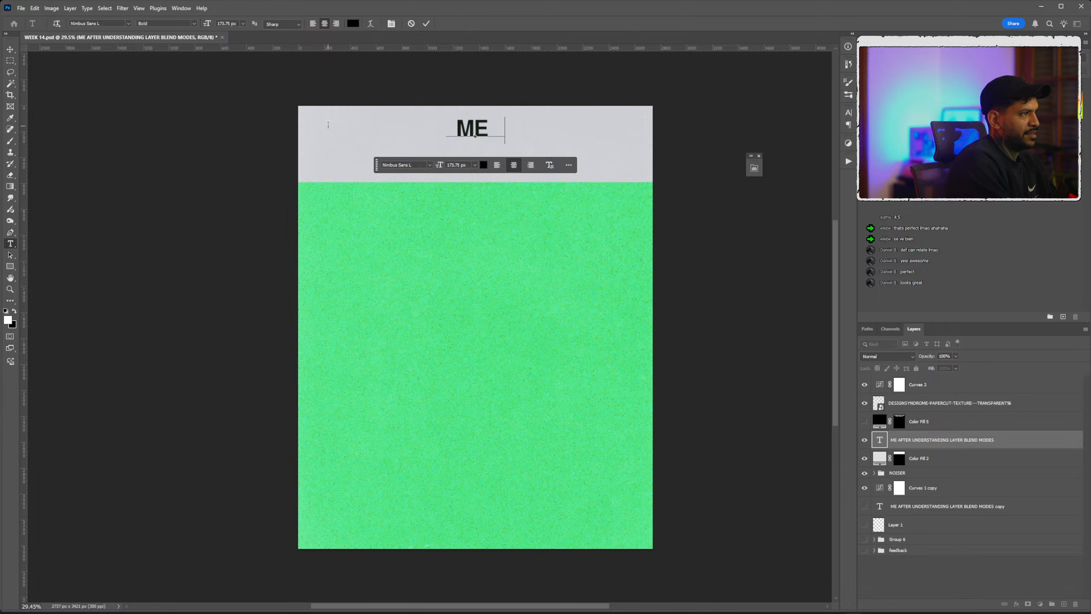
text( PH)
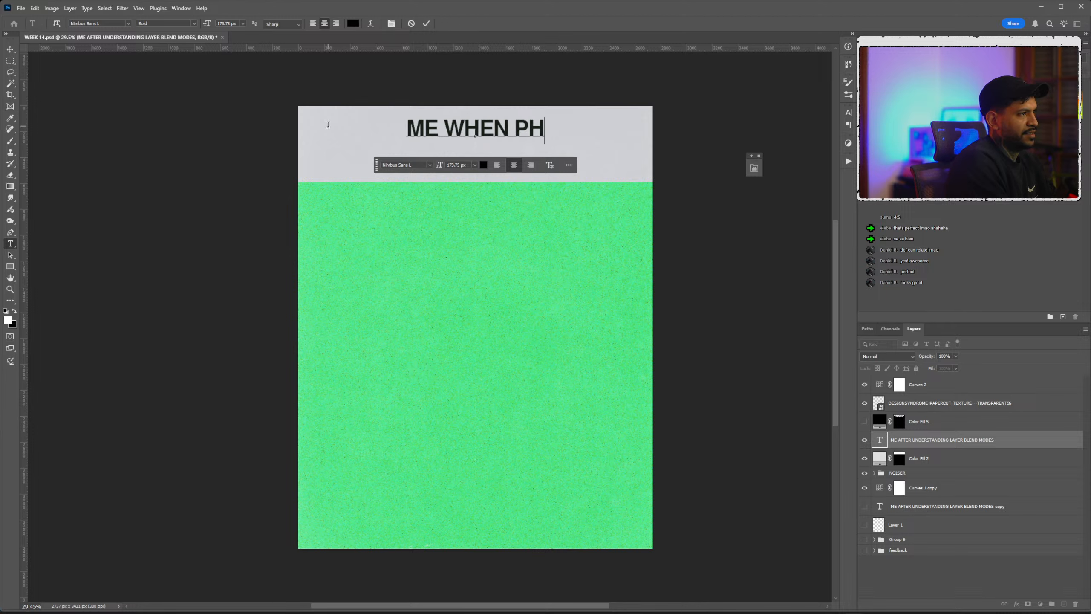
text(OTOSHOP)
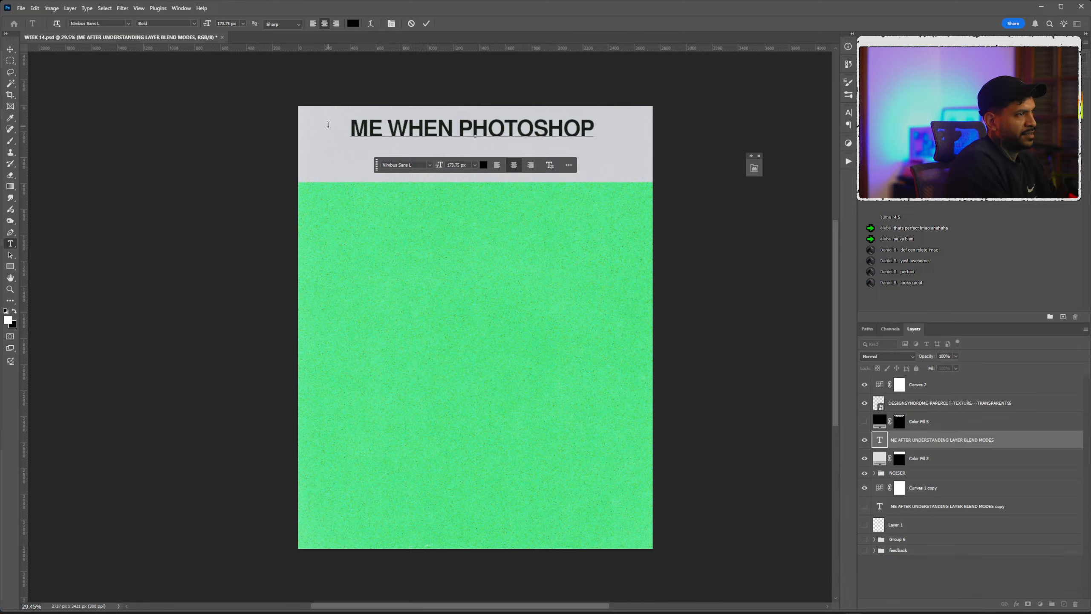
key(Return)
text(CRA)
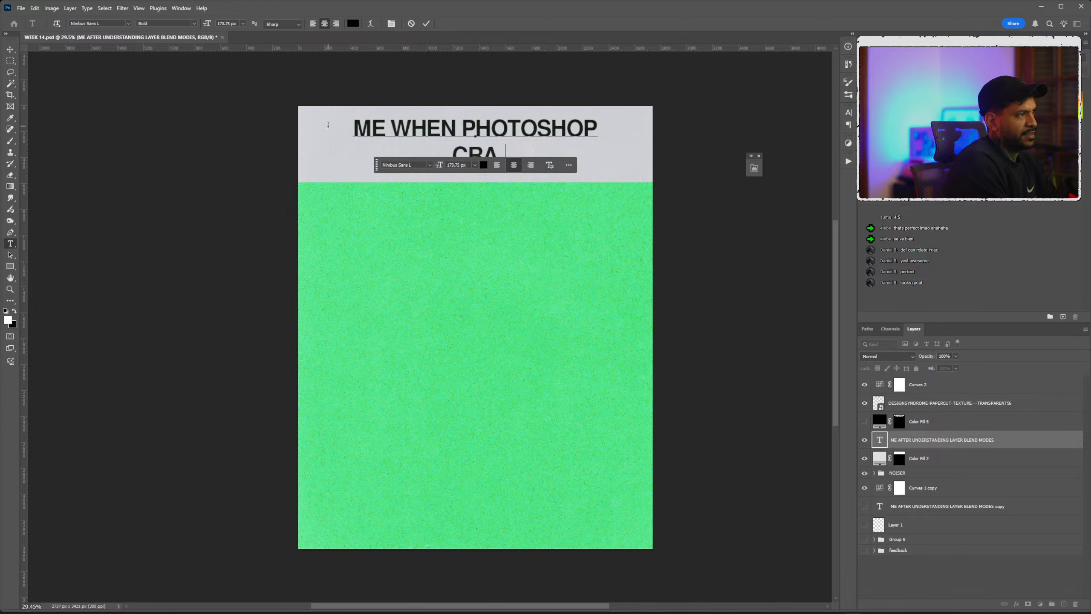
text(SHES AND)
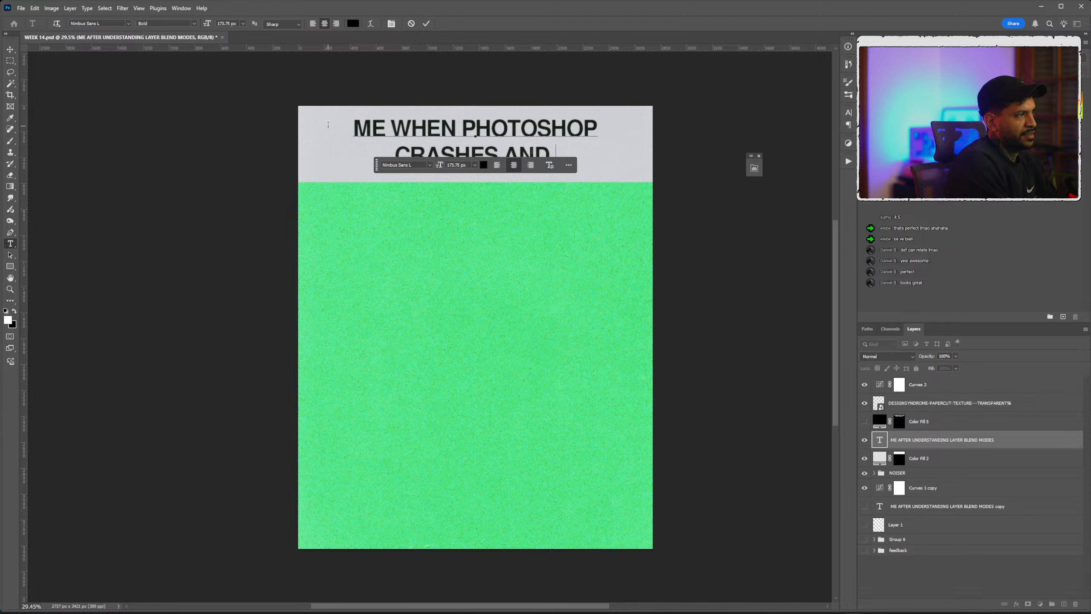
text( I DID NOT)
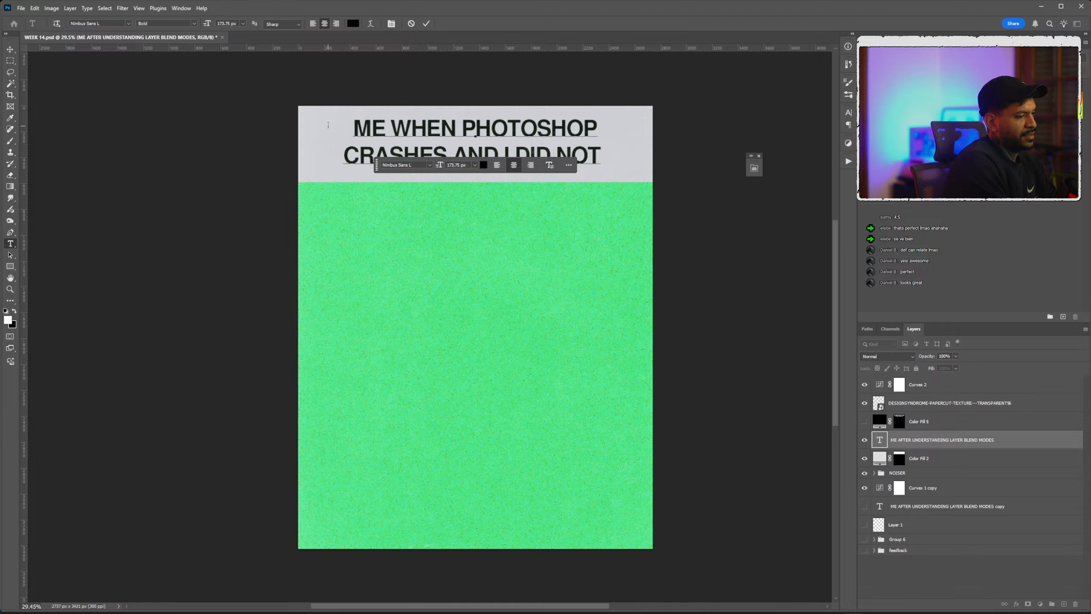
Delete "AND I DID NOT" from the headline's second line, keeping only "CRASHES".
key(BackSpace)
key(BackSpace)
key(BackSpace)
key(BackSpace)
key(BackSpace)
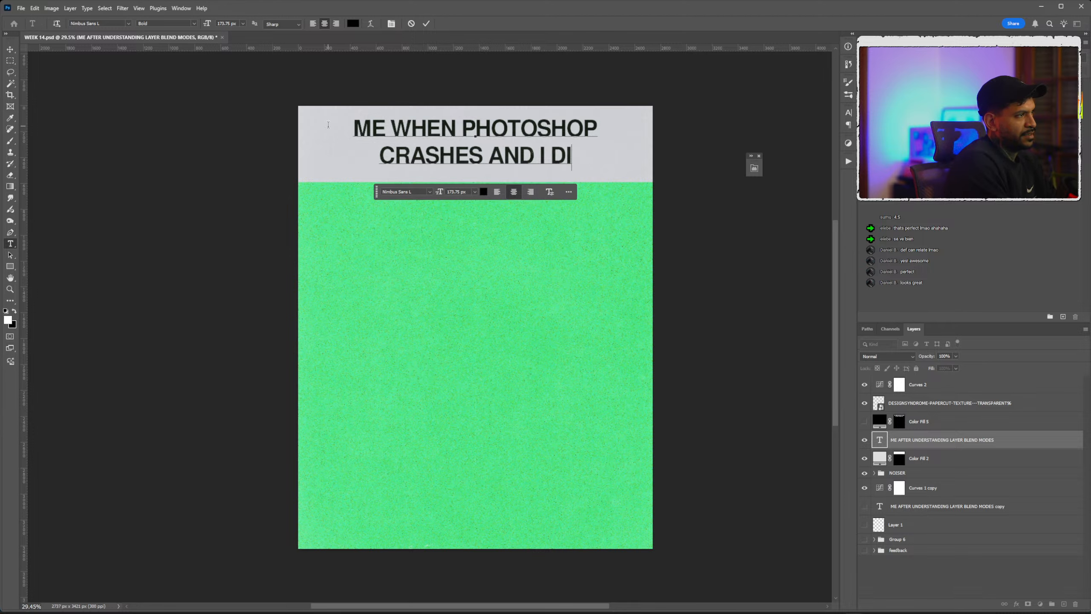
key(BackSpace)
key(BackSpace)
key(BackSpace)
key(BackSpace)
key(BackSpace)
key(BackSpace)
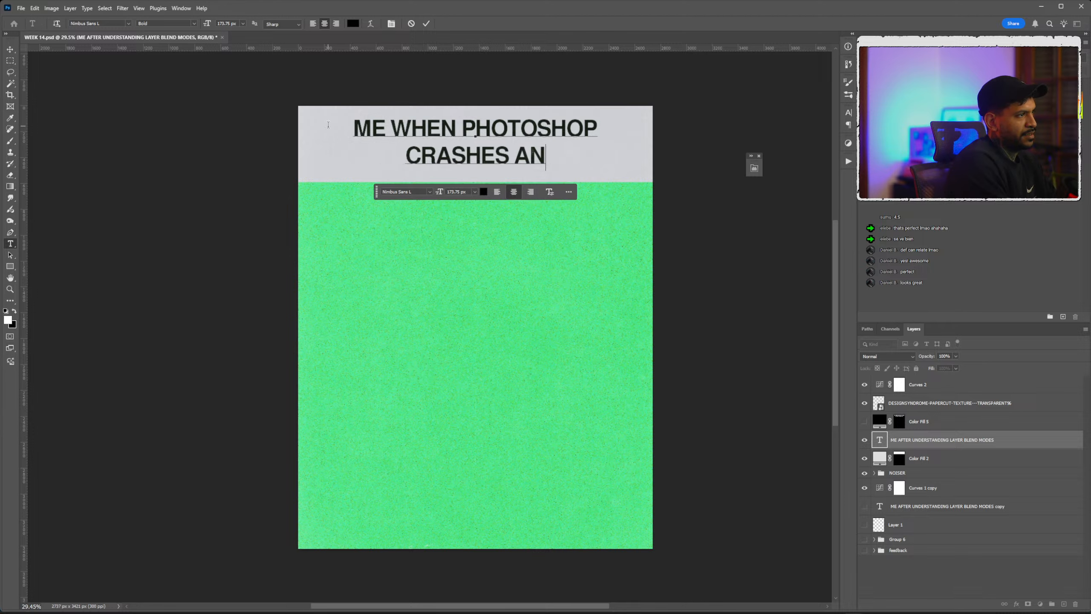
key(BackSpace)
key(BackSpace)
key(BackSpace)
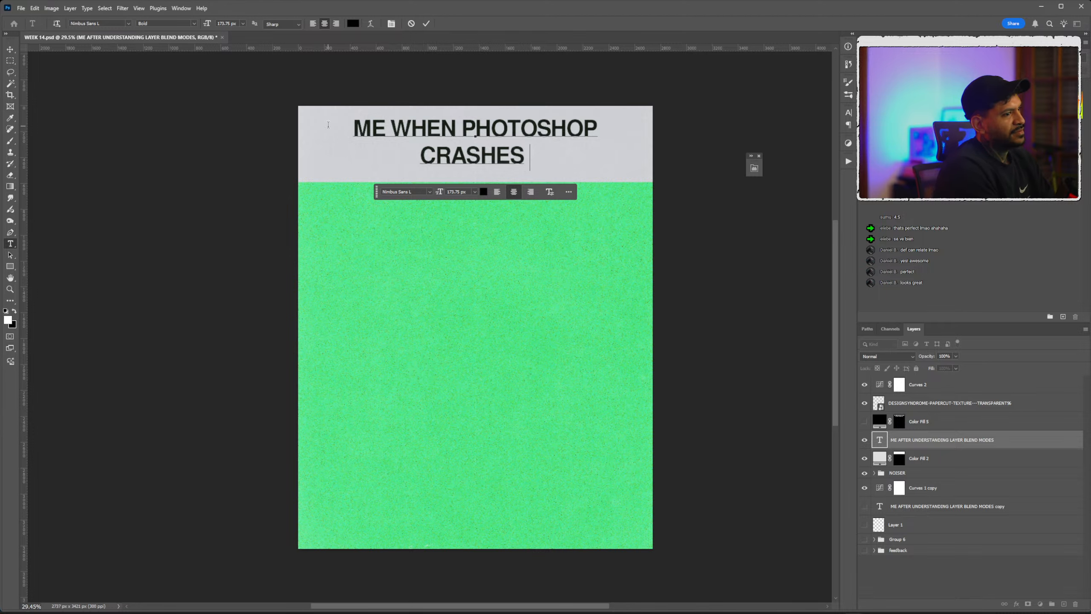
Try continuing the headline's second line with "AND i DID", and remove the word "DID" again.
text(AND)
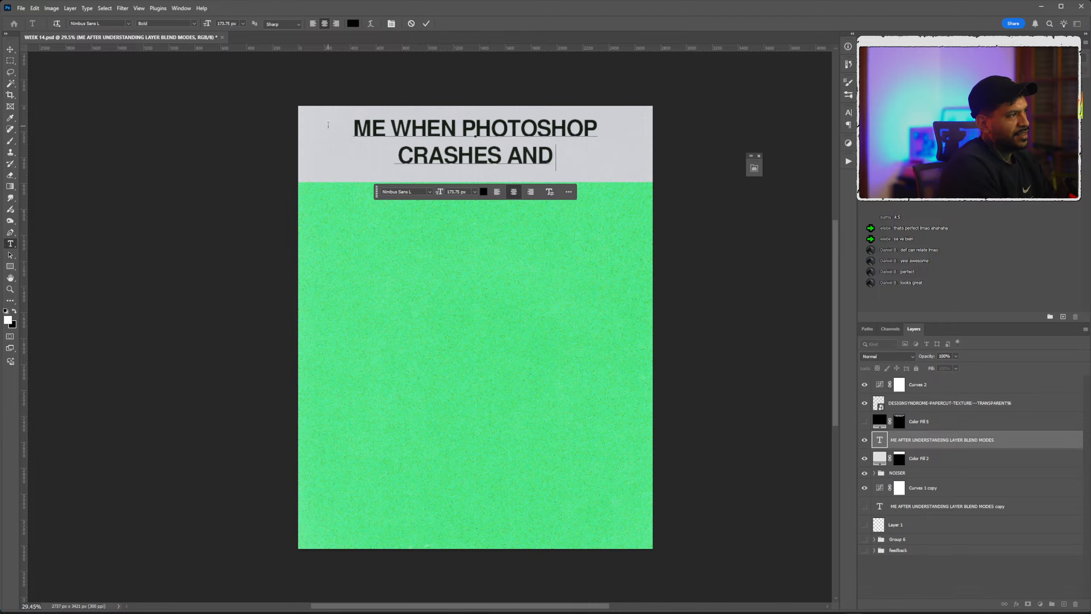
text( i DID)
key(BackSpace)
key(BackSpace)
key(BackSpace)
key(BackSpace)
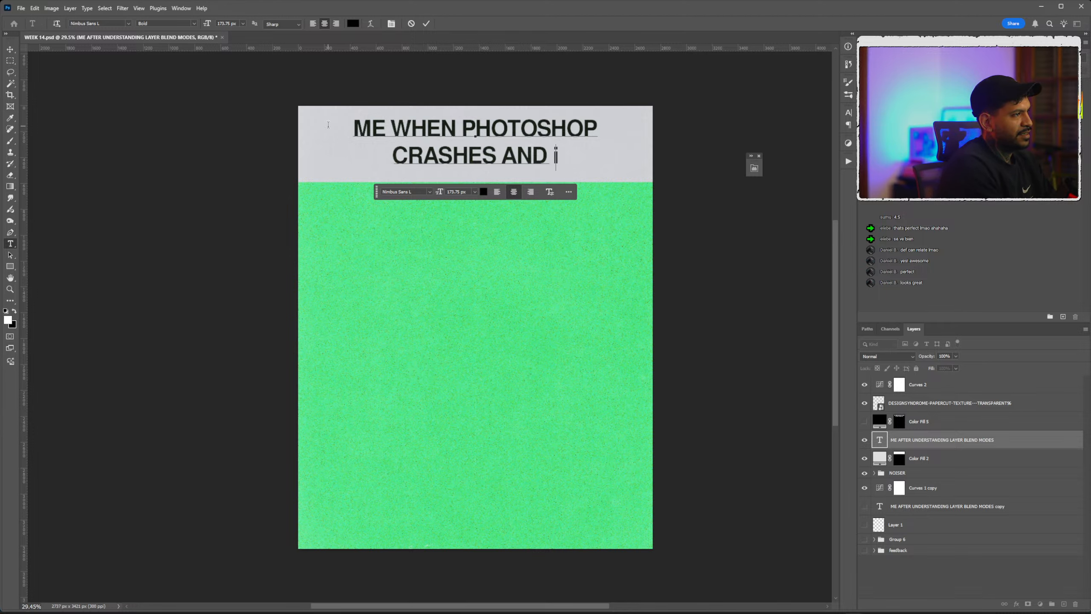
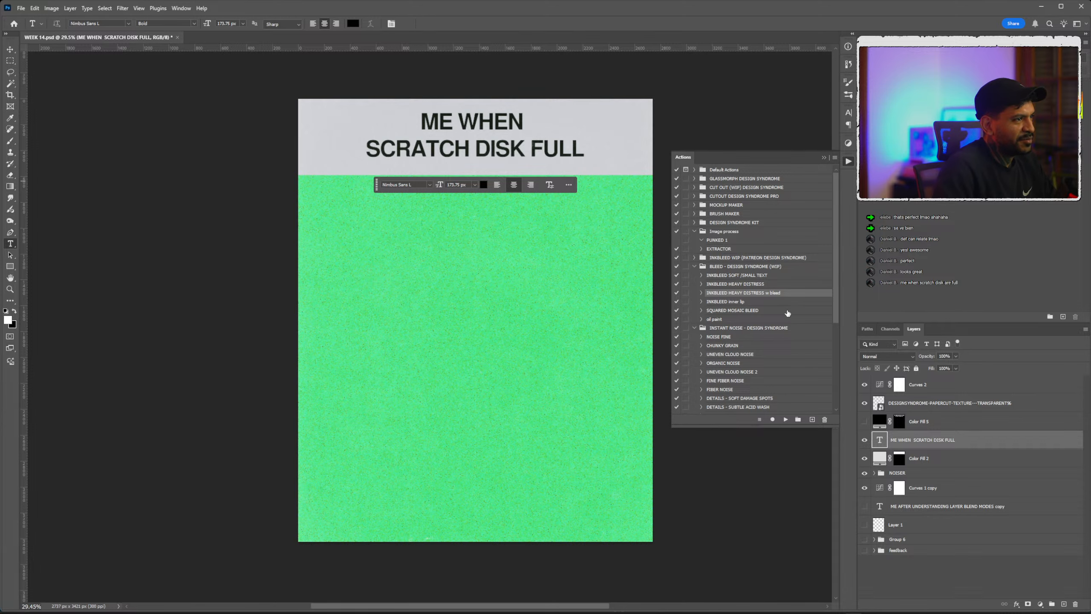
Run the INKBLEED HEAVY DISTRESS w bleed action on the "ME WHEN SCRATCH DISK FULL" headline and compare the result with the original text.
click(784, 420)
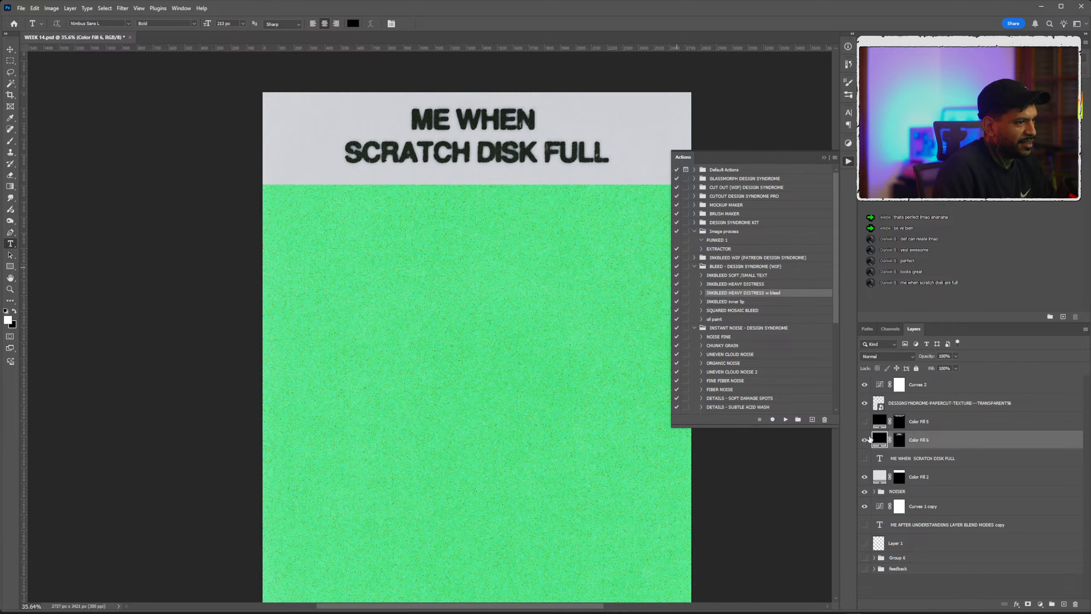
click(865, 439)
click(865, 458)
scroll(571, 202, up, 2)
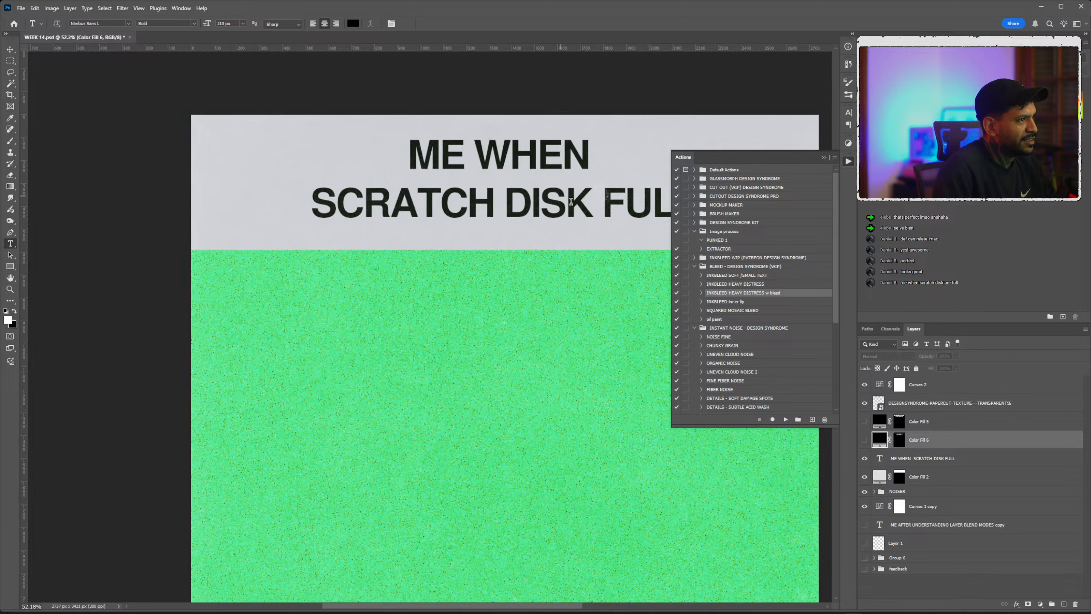
click(865, 459)
click(865, 439)
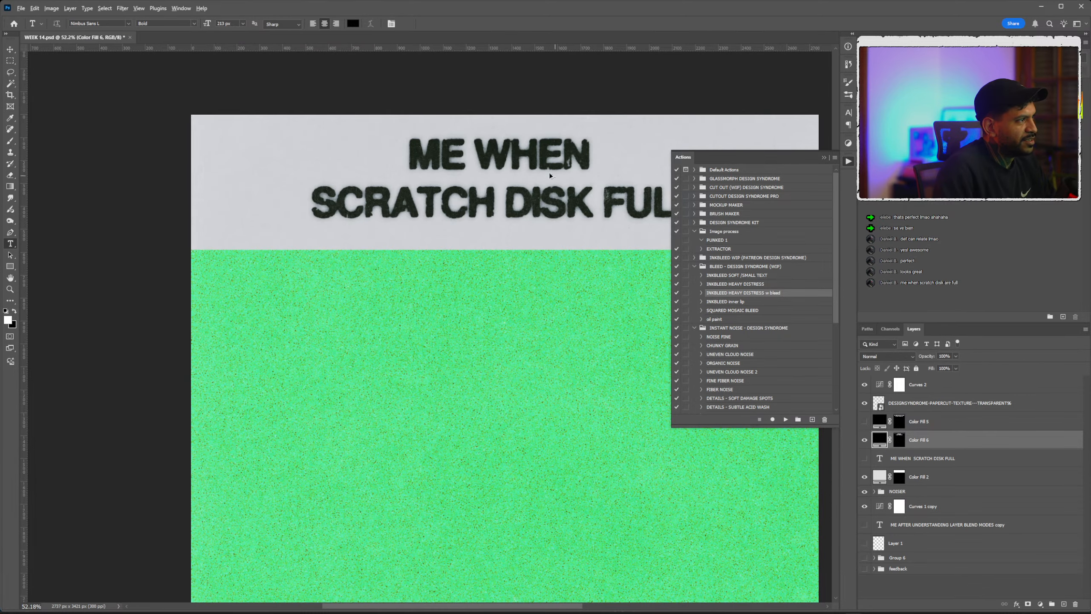
scroll(549, 172, up, 3)
click(865, 439)
click(865, 458)
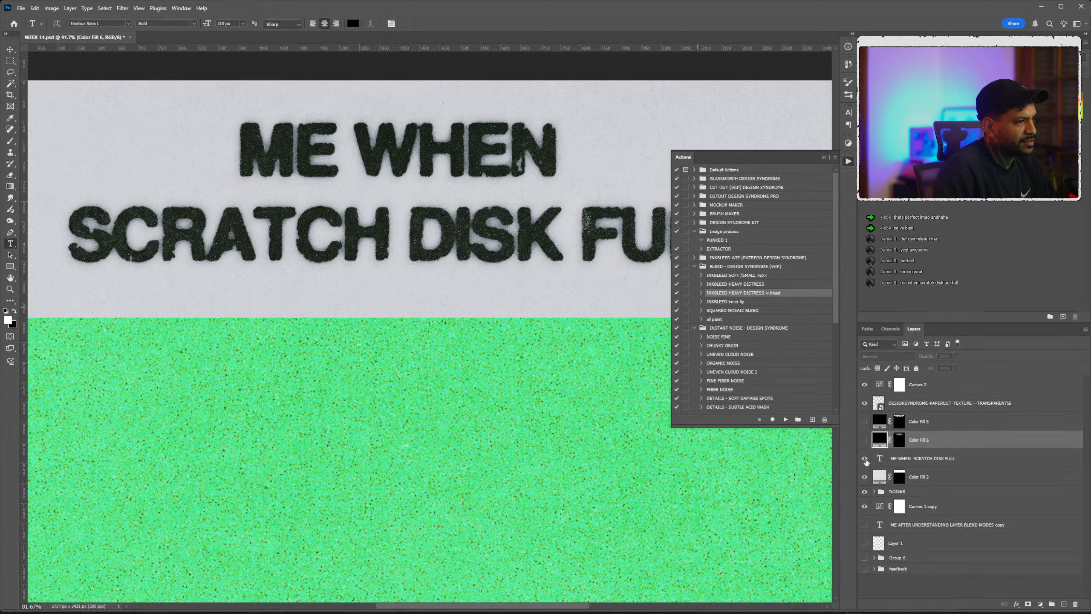
click(865, 459)
click(865, 440)
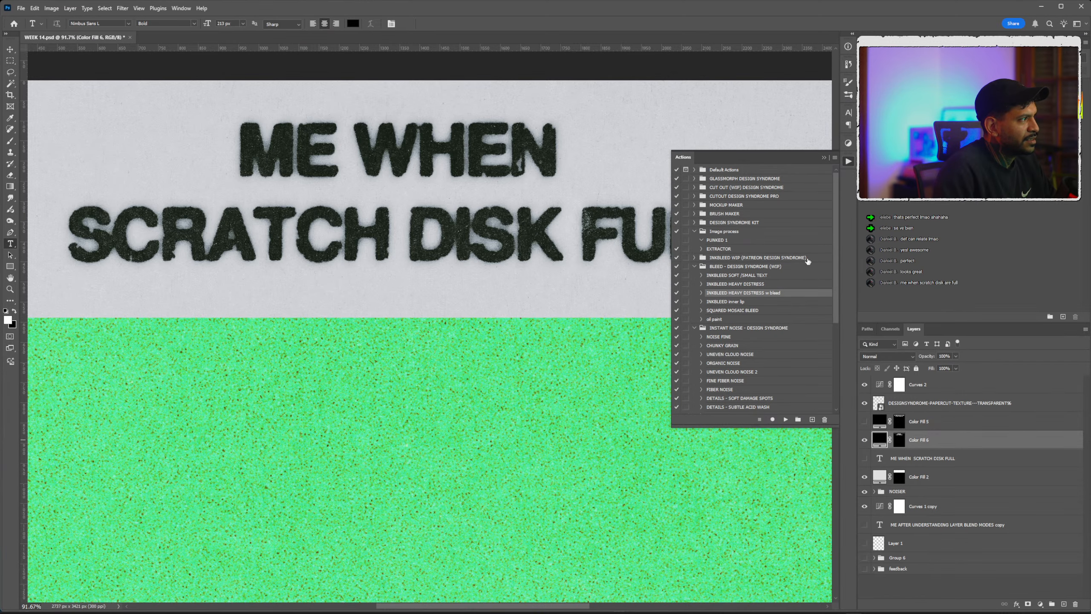
click(822, 158)
Enlarge the distressed headline on the Color Fill 6 layer to about 107% within the pale header strip.
scroll(717, 340, down, 5)
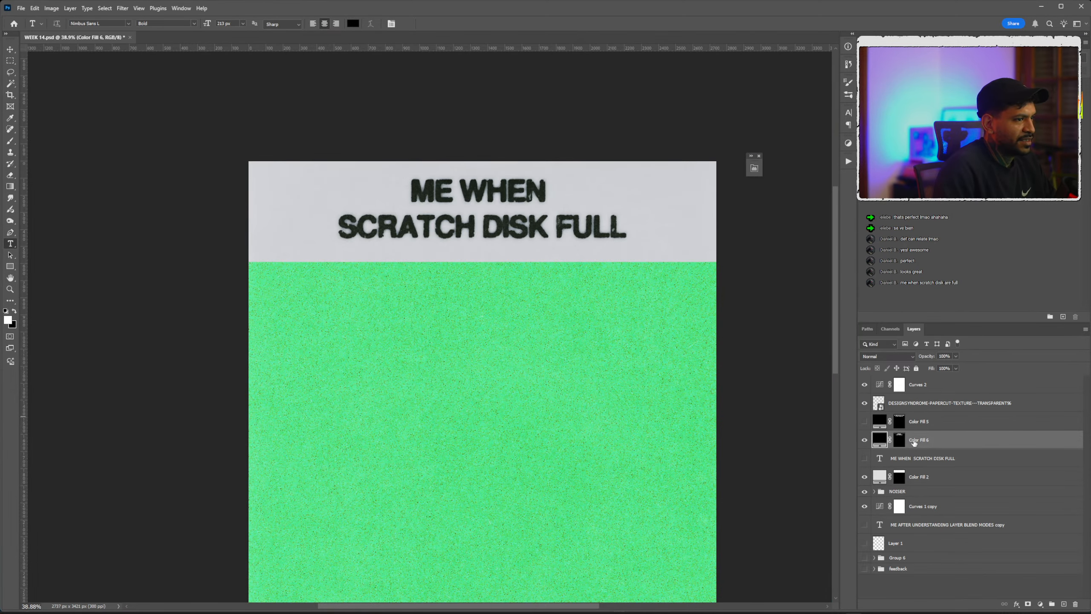
key(ctrl+t)
drag(634, 210, 638, 209)
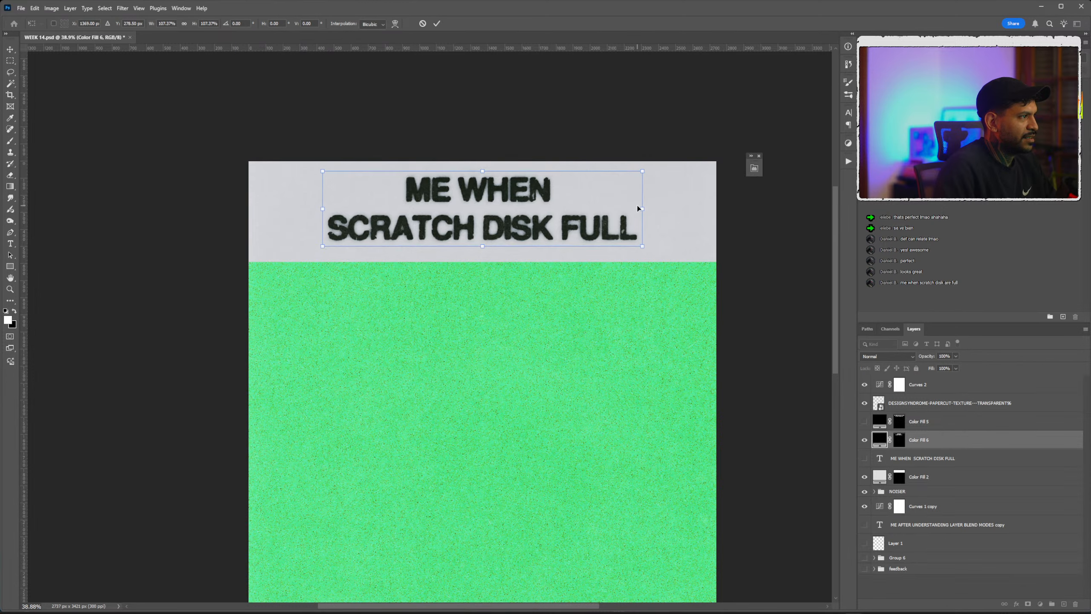
key(Return)
key(t)
scroll(521, 93, down, 1)
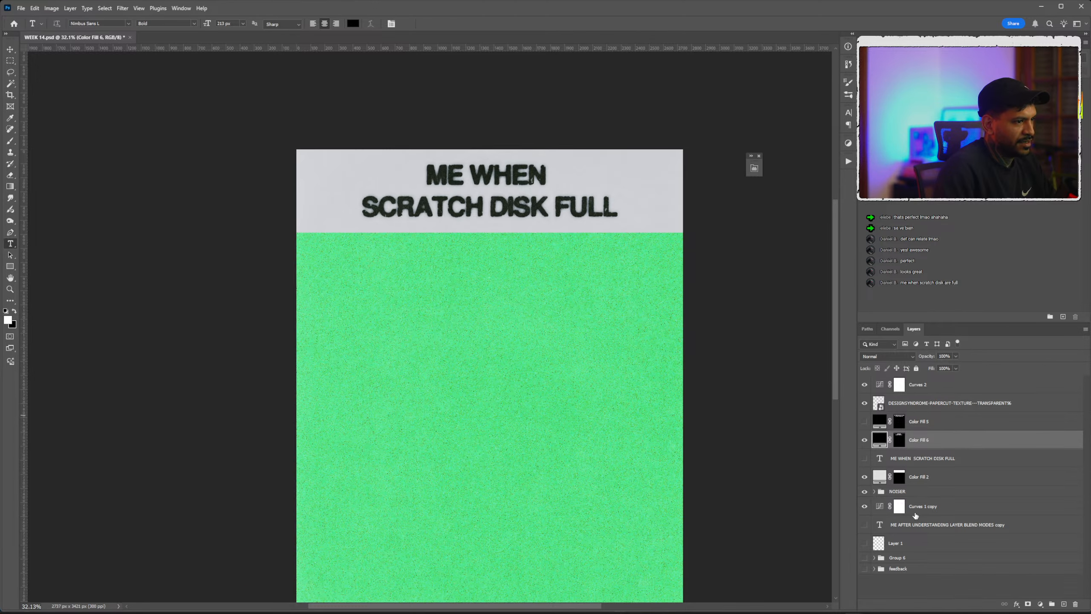
Place the portrait of the woman with red cheeks from the PHOTOS folder above Curves 1 copy, accepting the unchanged Camera Raw settings.
key(alt+Tab)
click(899, 506)
key(alt+Tab)
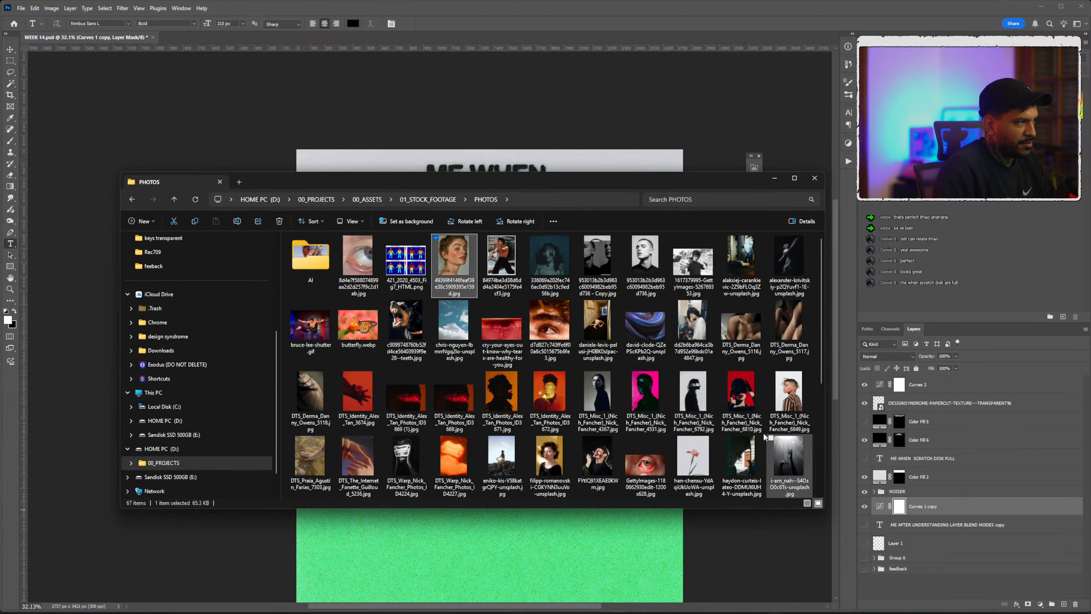
key(alt+Tab)
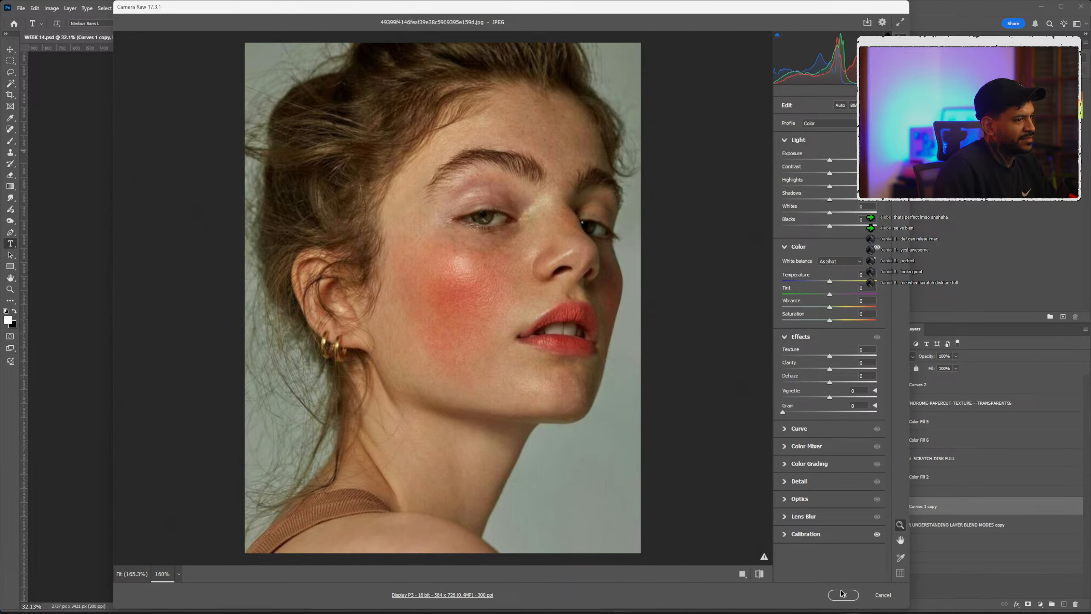
click(843, 594)
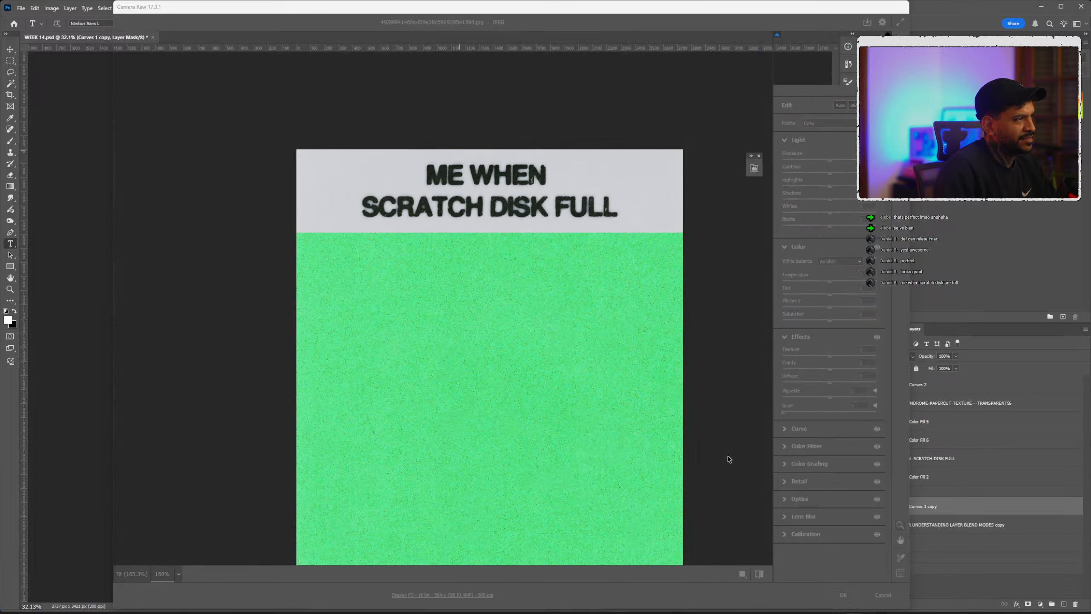
Enlarge the placed portrait and position it below the header strip so it fills the poster's height.
drag(534, 326, 646, 173)
drag(490, 375, 489, 436)
key(Return)
scroll(489, 376, down, 2)
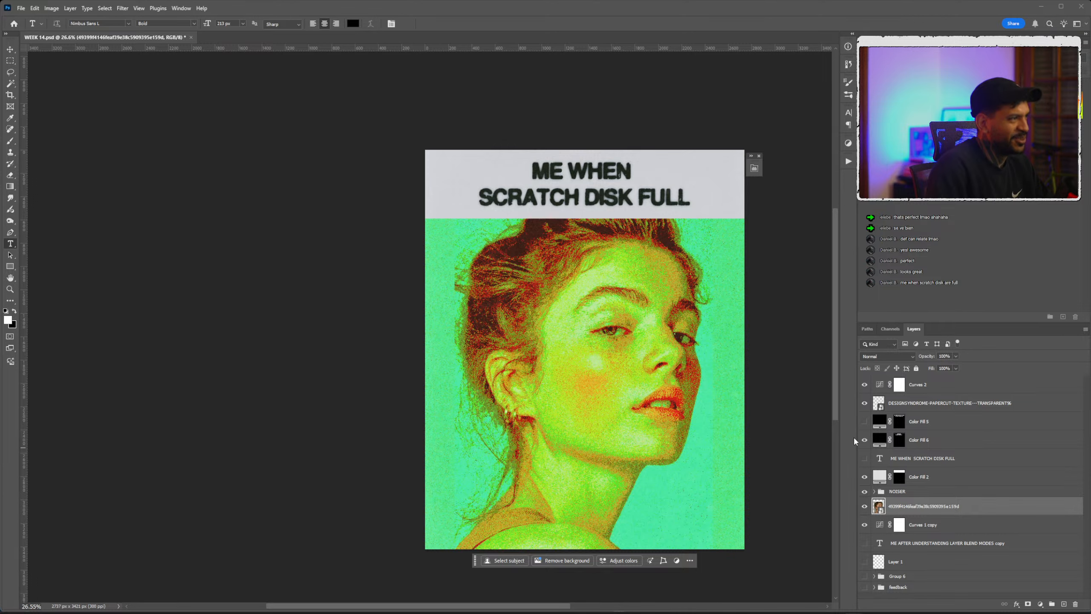
Check the distressed headline and the portrait by toggling their visibility, and hide the NOISER effects group.
click(865, 440)
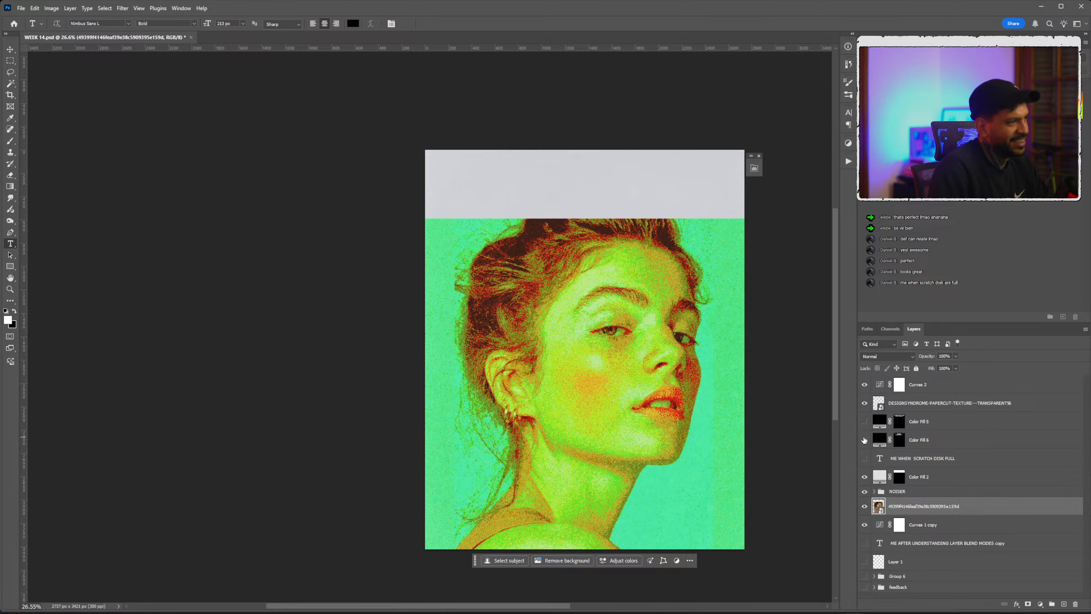
click(865, 440)
click(865, 506)
click(865, 506)
click(865, 493)
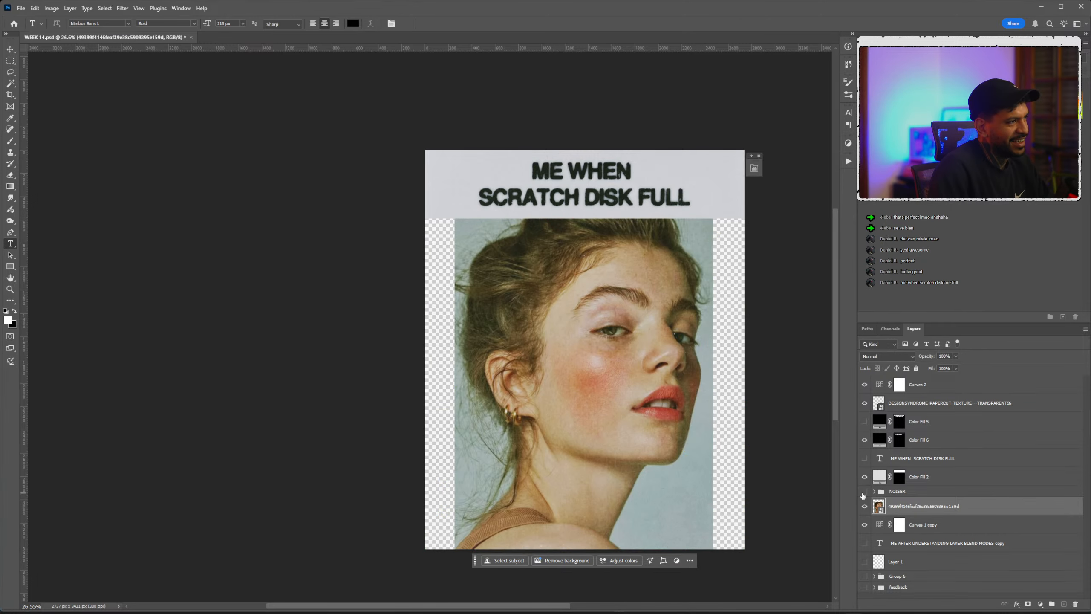
Show the NOISER group, expand it, and check the effect of its Curves 1 copy 2 layer by toggling its visibility.
click(864, 493)
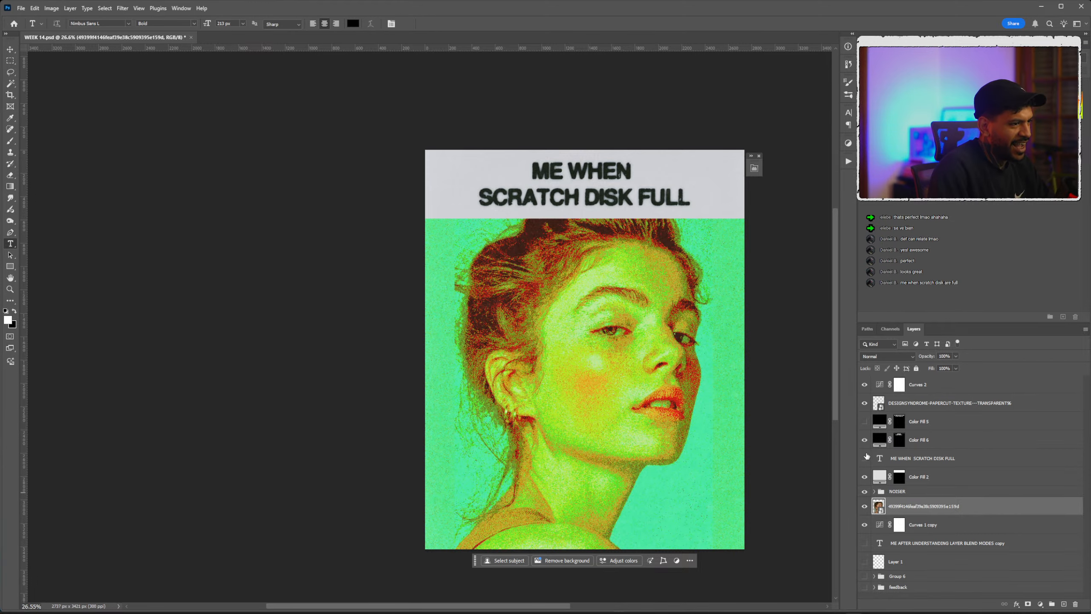
click(865, 492)
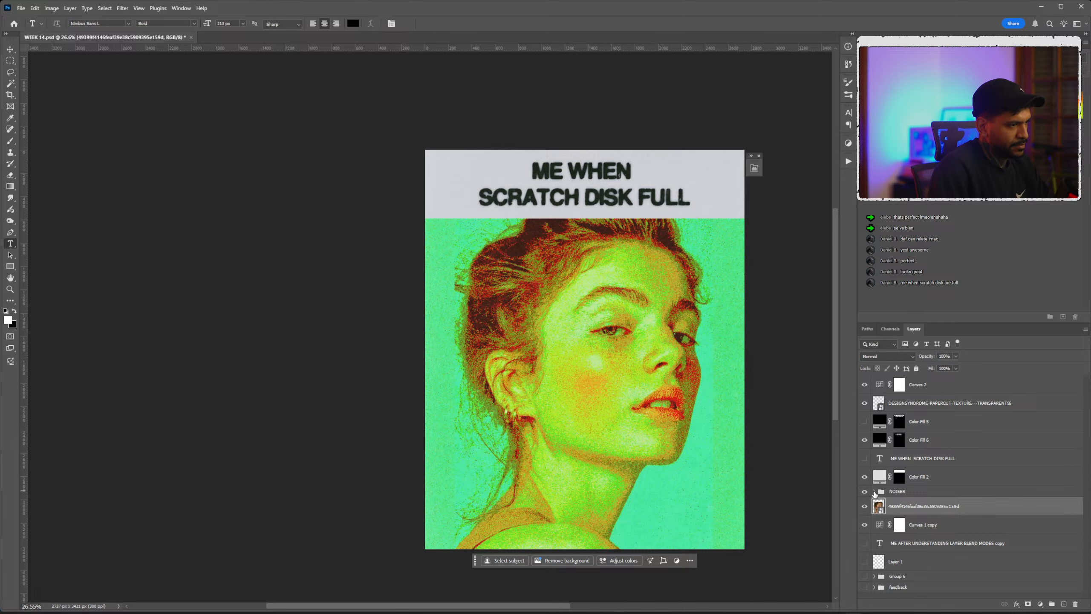
click(874, 492)
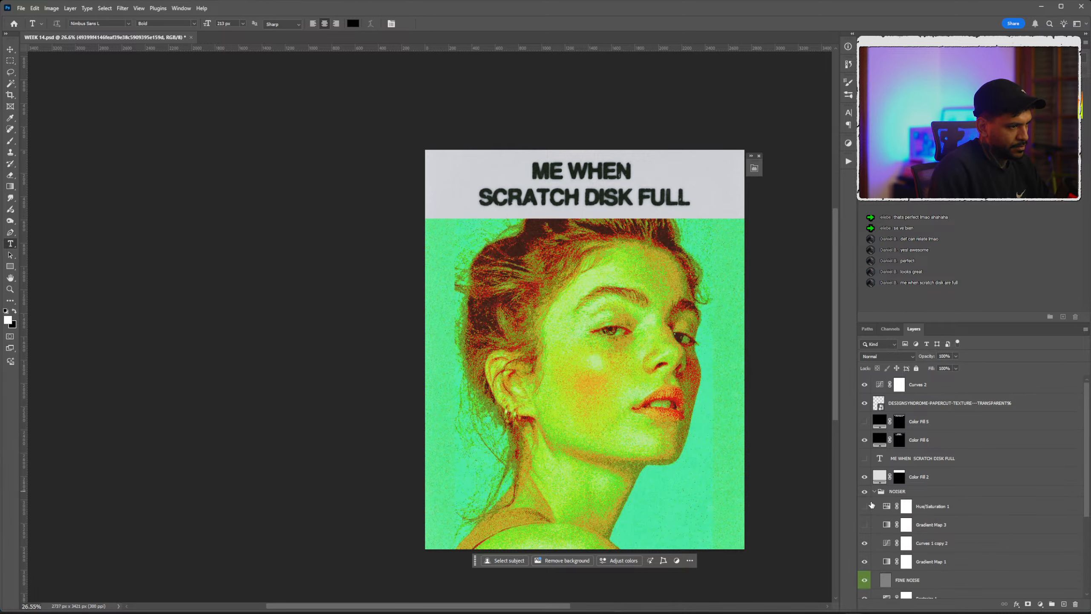
click(865, 543)
click(866, 542)
click(865, 542)
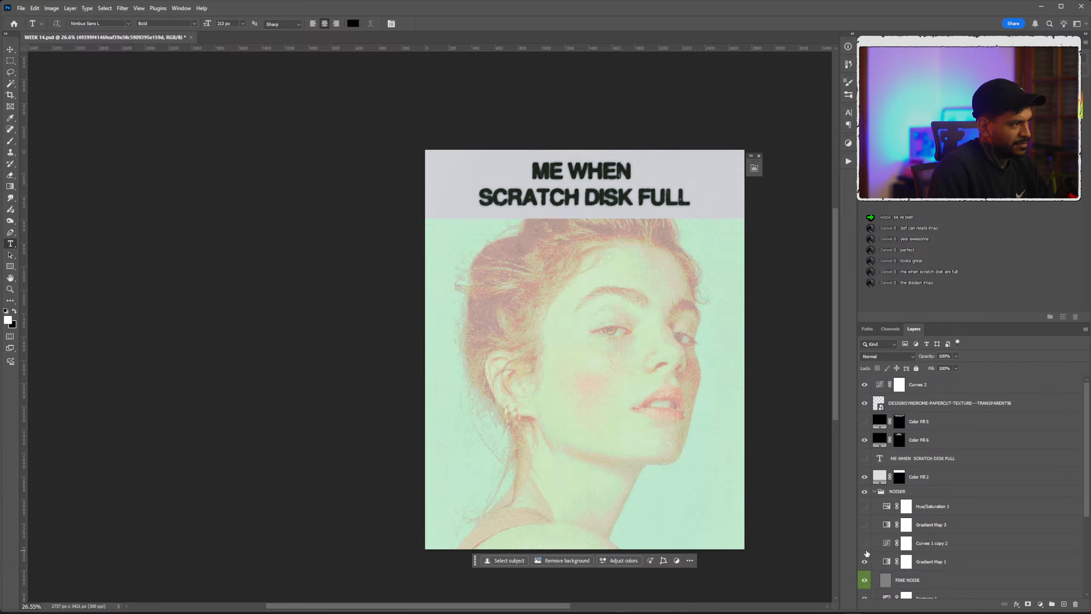
click(865, 543)
Hide Gradient Map 1 inside the NOISER group, comparing the poster with and without it.
click(865, 561)
scroll(677, 434, down, 1)
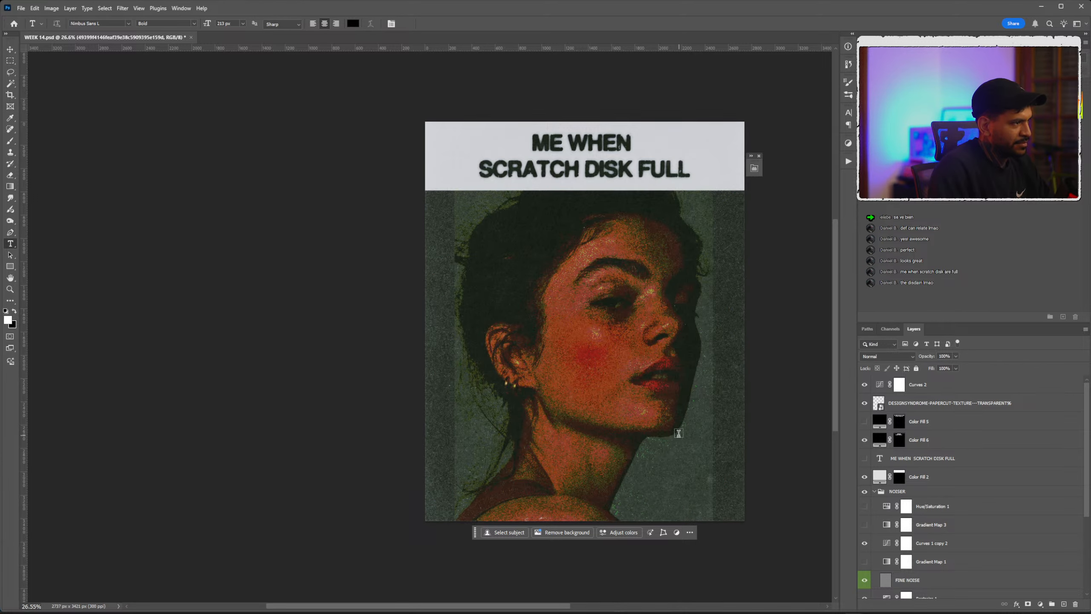
click(865, 561)
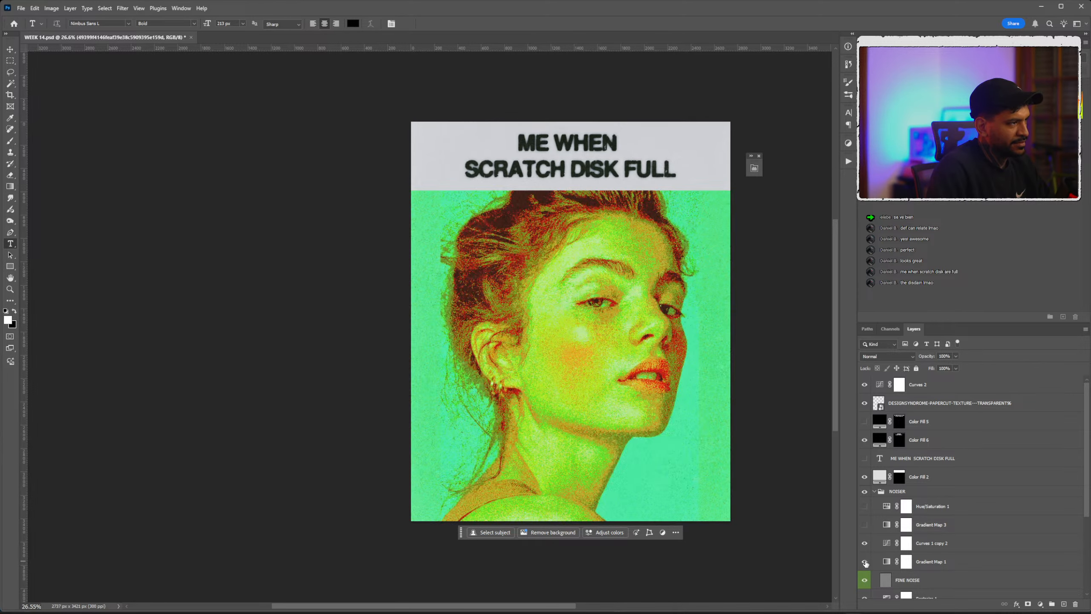
click(865, 562)
scroll(592, 381, up, 1)
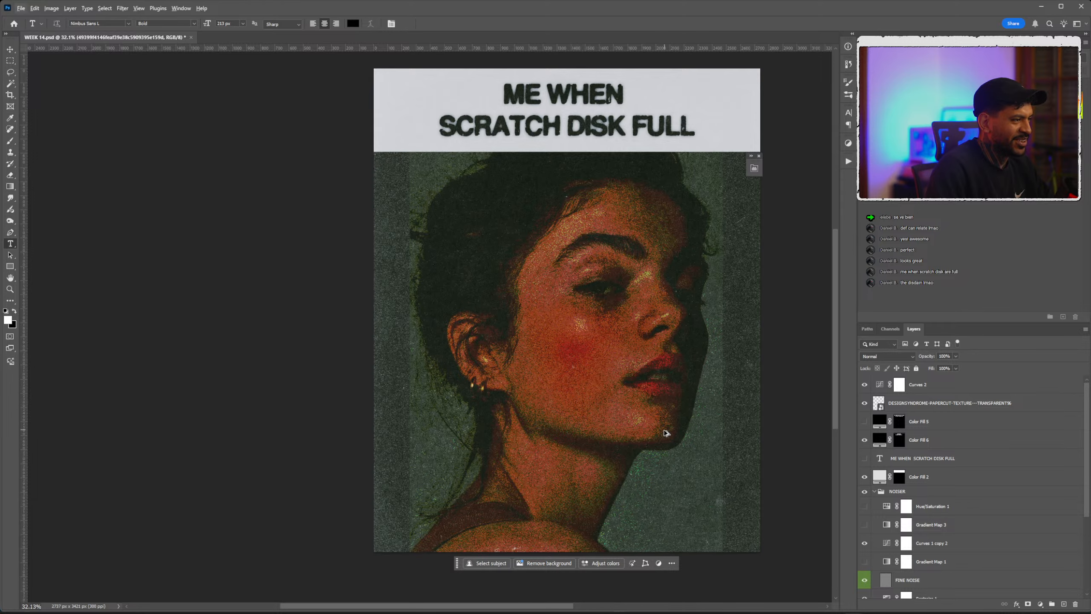
scroll(696, 425, down, 1)
scroll(878, 563, down, 1)
Add a solid color fill layer between Curves 1 copy and the portrait in muted green 89aa93.
scroll(877, 563, down, 6)
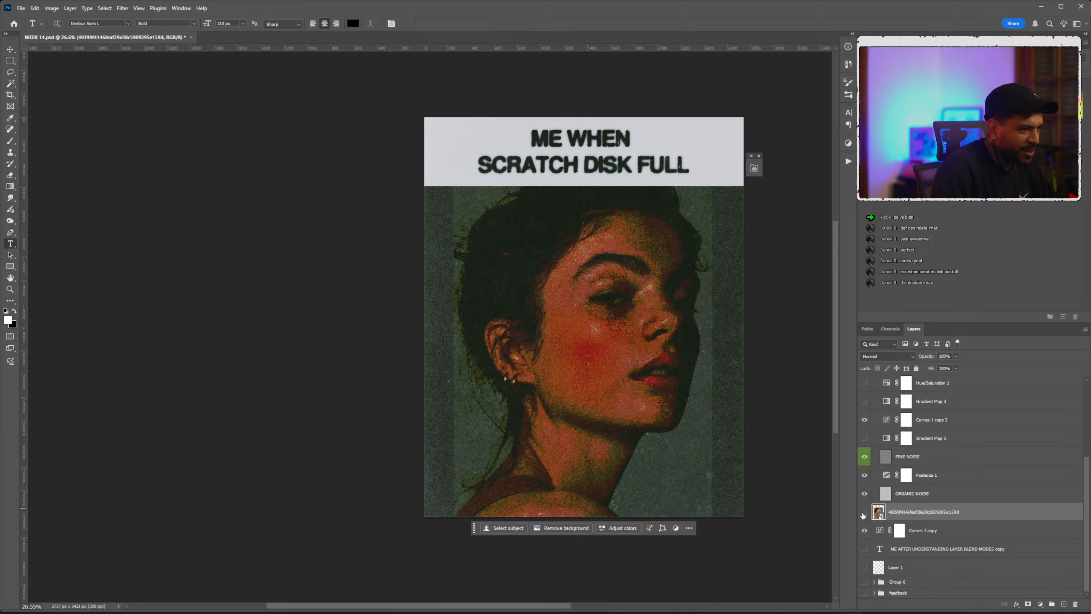
click(864, 513)
alt+click(864, 512)
alt+click(864, 513)
click(928, 529)
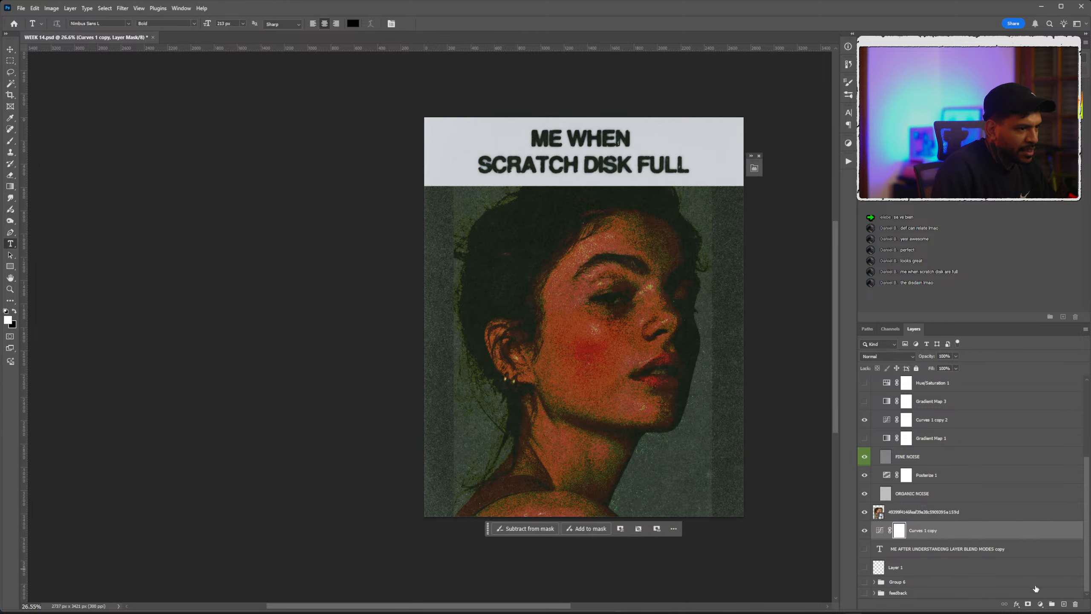
click(1040, 604)
click(1034, 451)
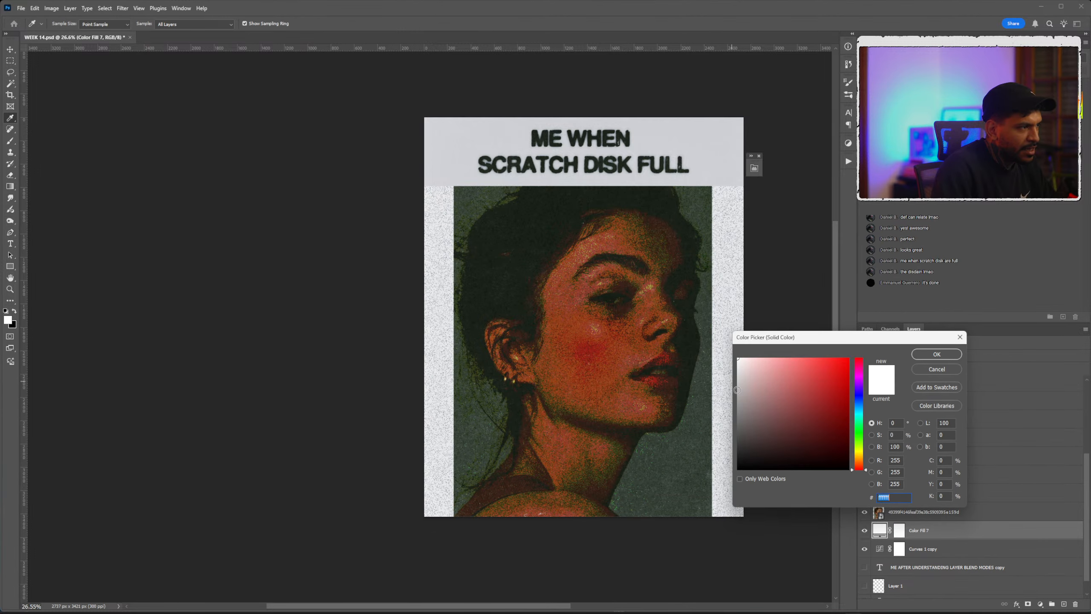
click(703, 404)
drag(743, 411, 759, 395)
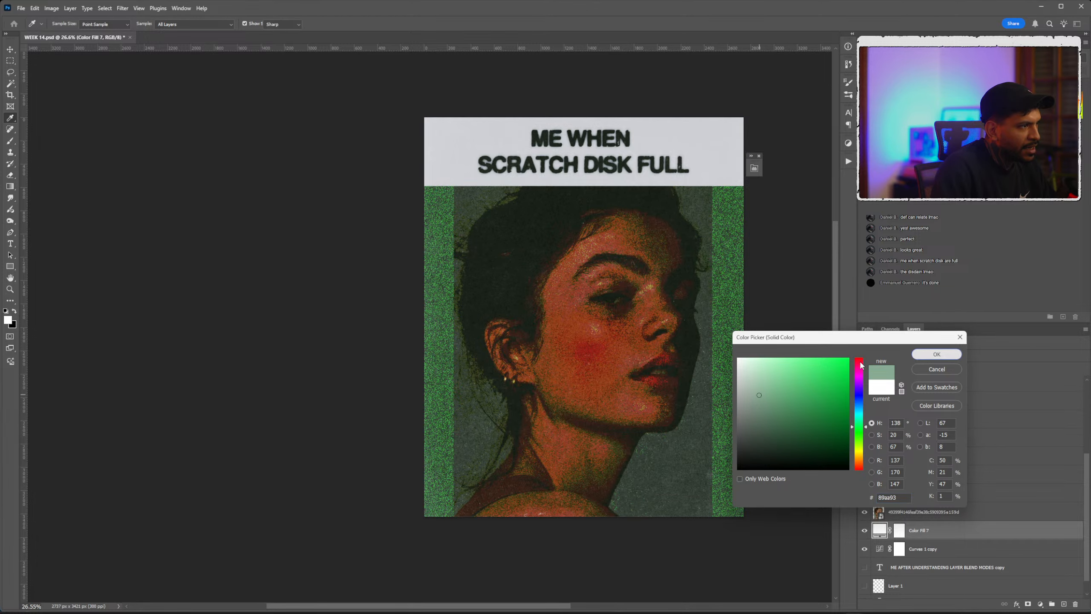
click(937, 354)
Move the portrait and the green Color Fill 7 layer together to the top of the layer stack.
scroll(744, 404, up, 2)
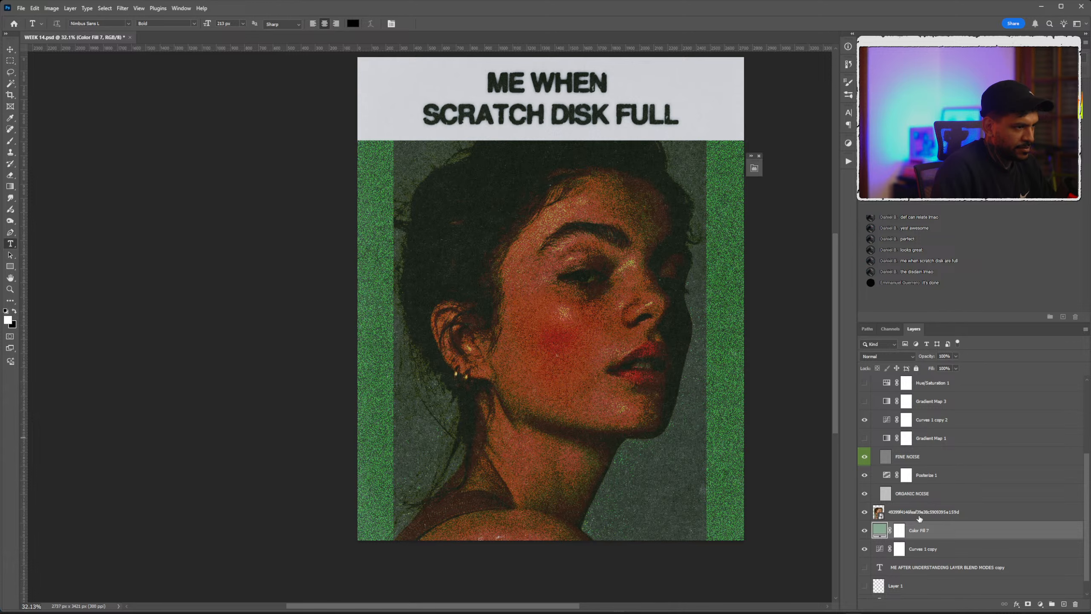
shift+click(884, 515)
drag(884, 515, 959, 311)
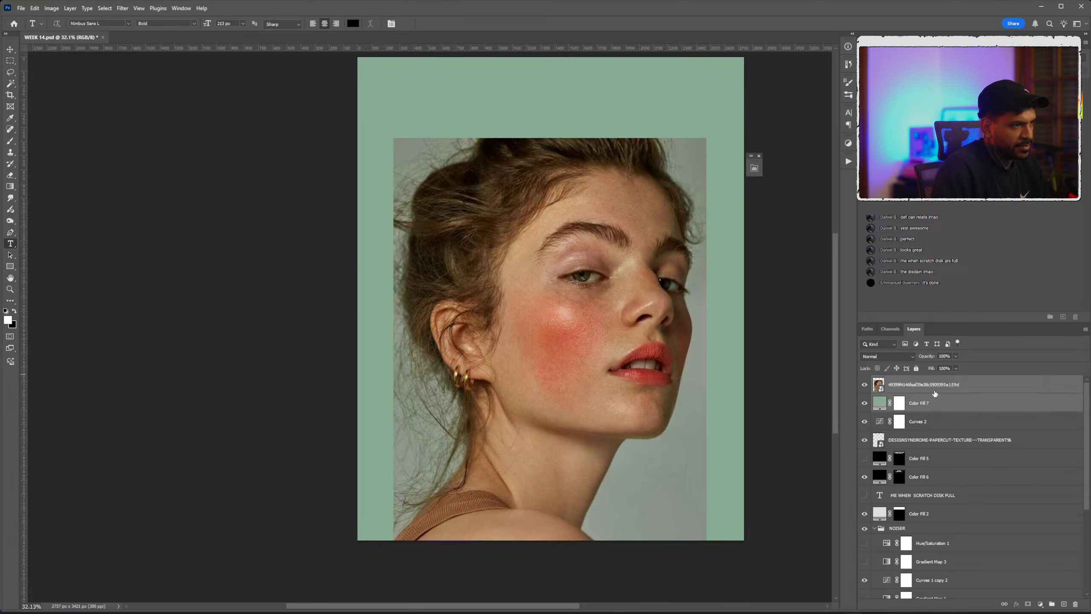
Recolor Color Fill 7 to the grey-green 859389 to match the portrait's backdrop.
double_click(879, 403)
click(689, 435)
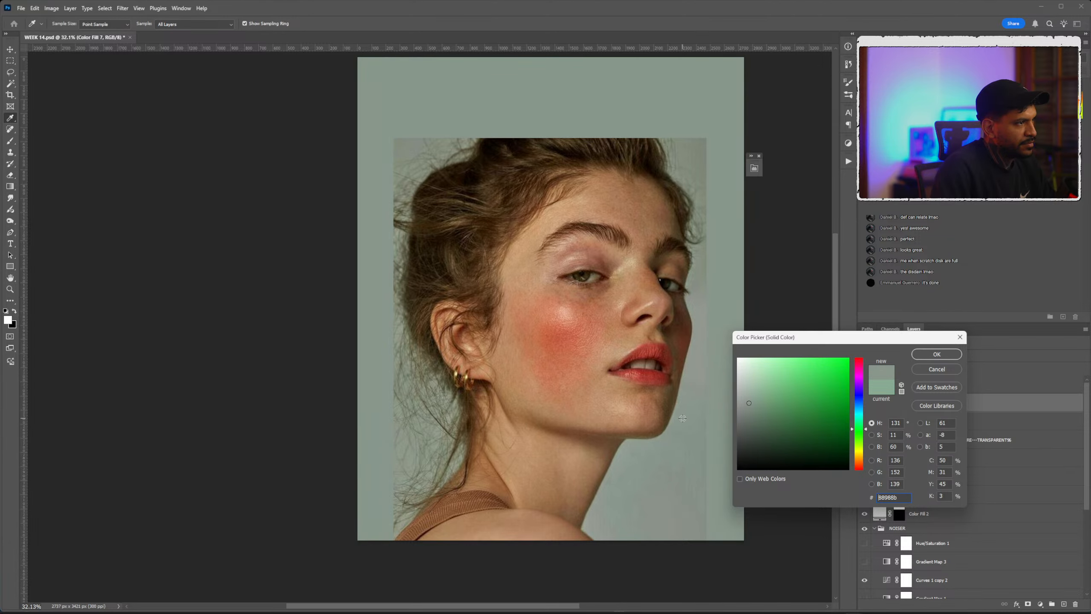
click(750, 398)
click(700, 425)
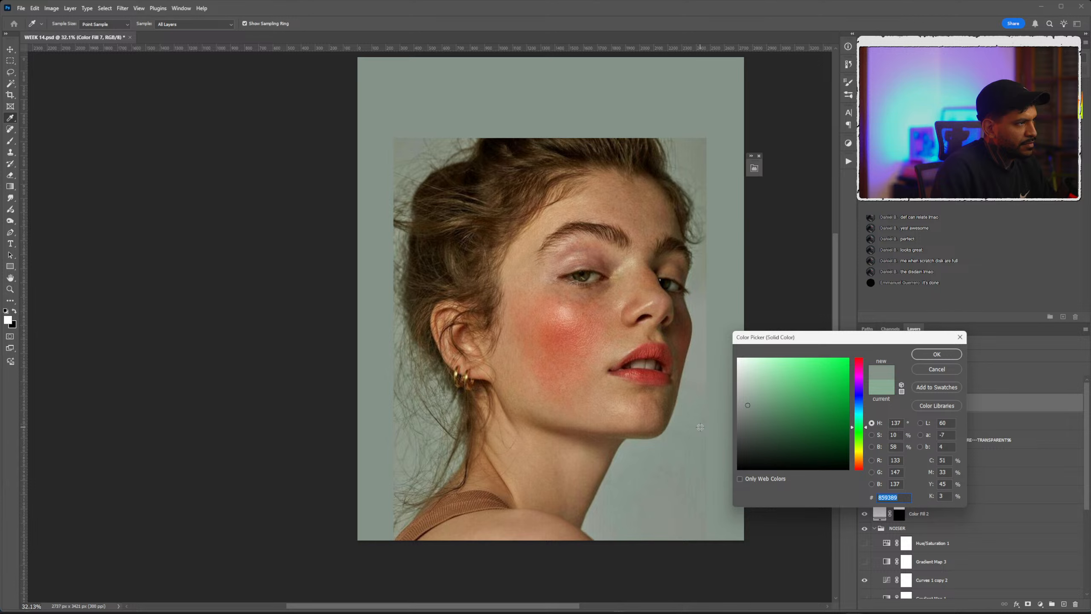
click(929, 356)
key(t)
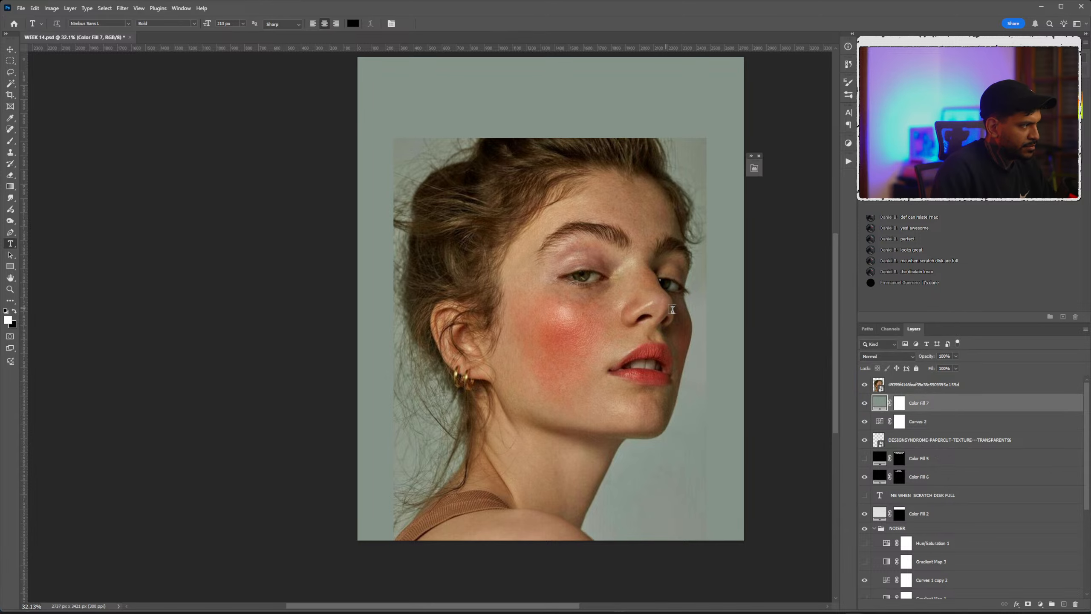
Rasterize the portrait and Color Fill 7 layers.
shift+click(883, 384)
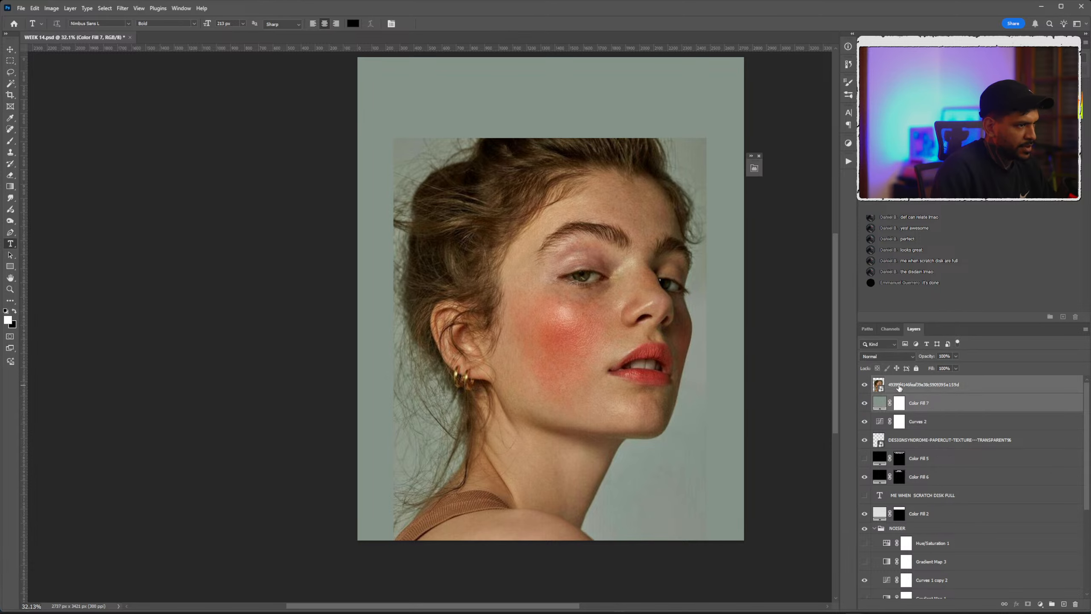
right_click(884, 384)
click(940, 360)
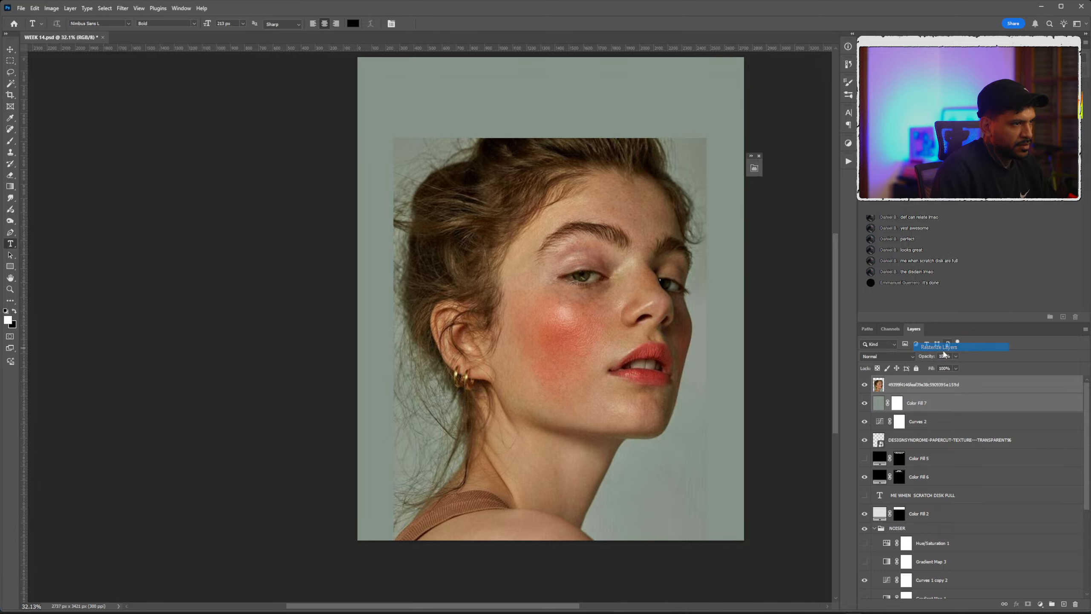
Fill the canvas area outside the portrait using Generative Fill without a prompt, and rasterize the generated layer.
ctrl+click(879, 385)
key(ctrl+shift+i)
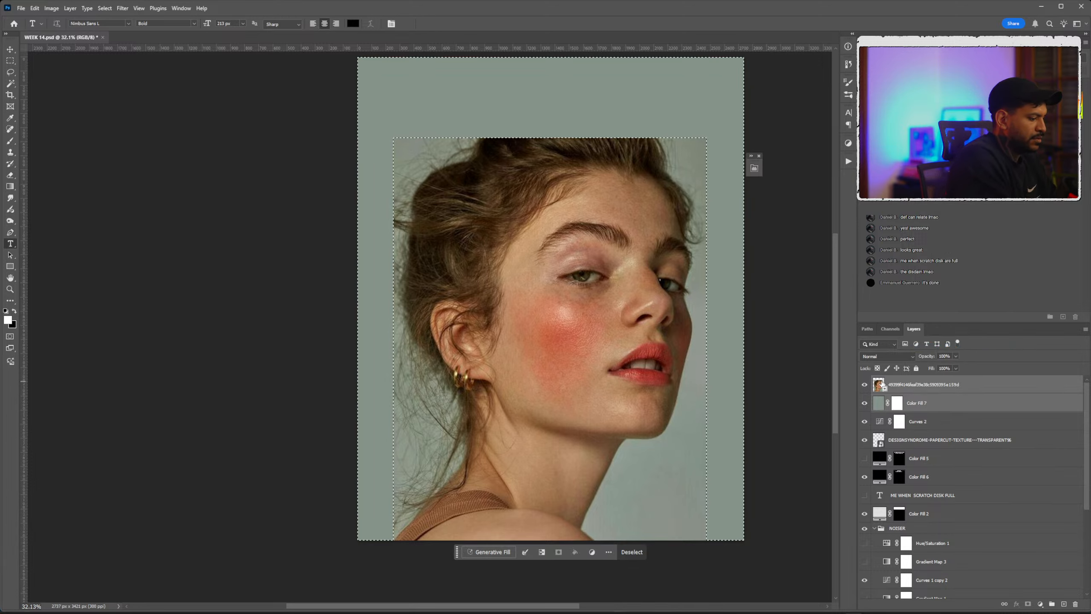
click(489, 552)
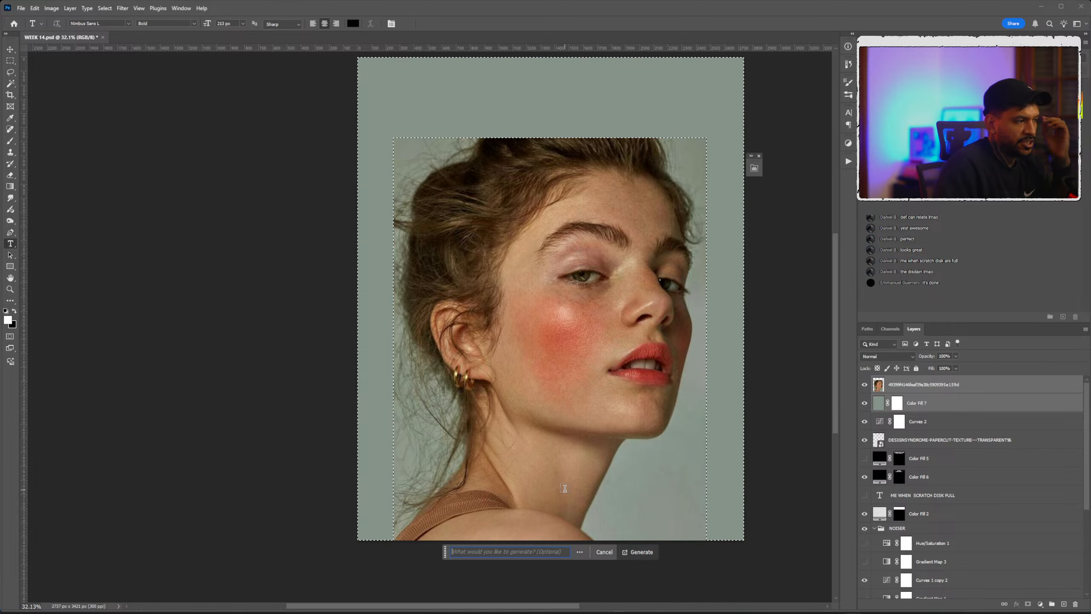
click(637, 552)
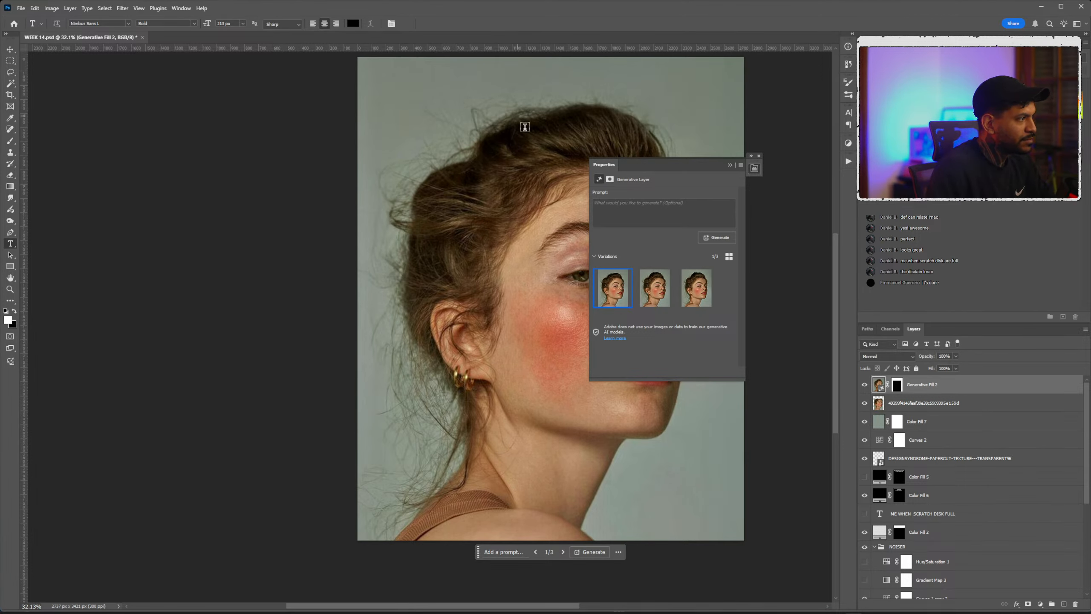
click(730, 165)
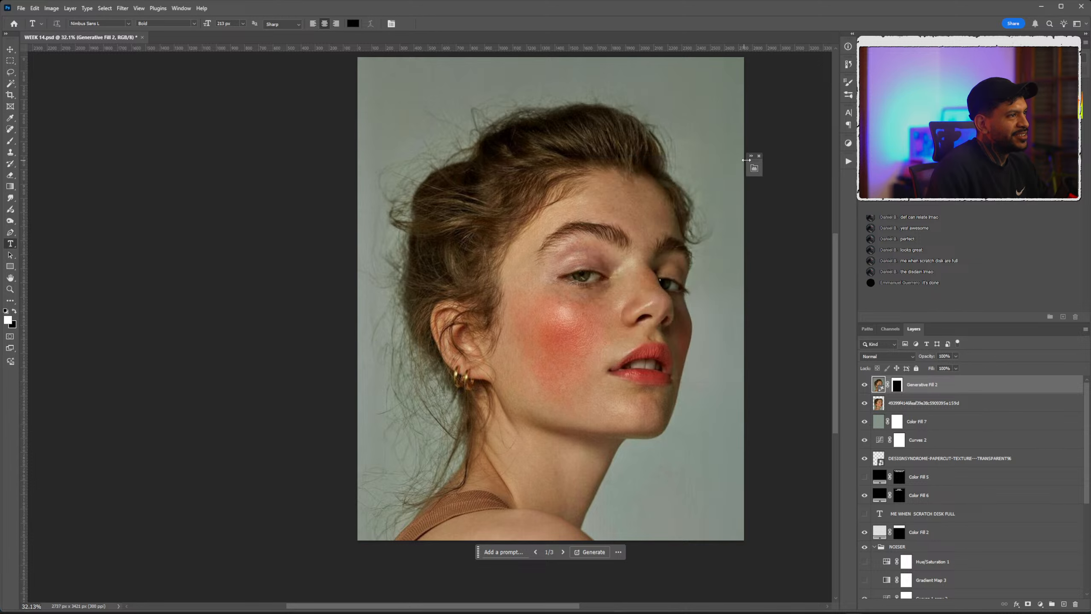
right_click(923, 405)
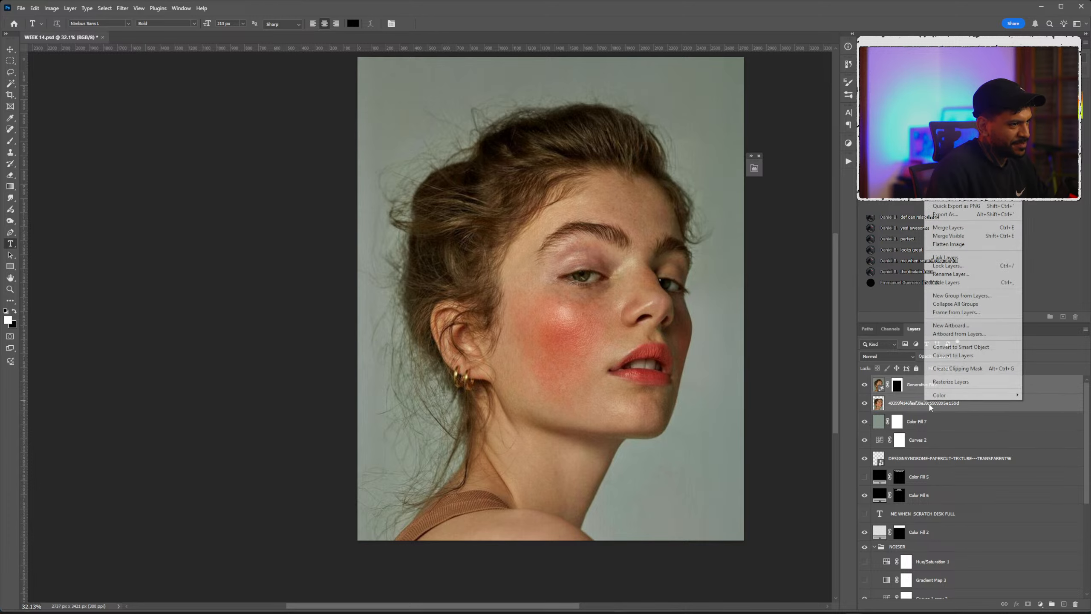
click(940, 384)
right_click(910, 396)
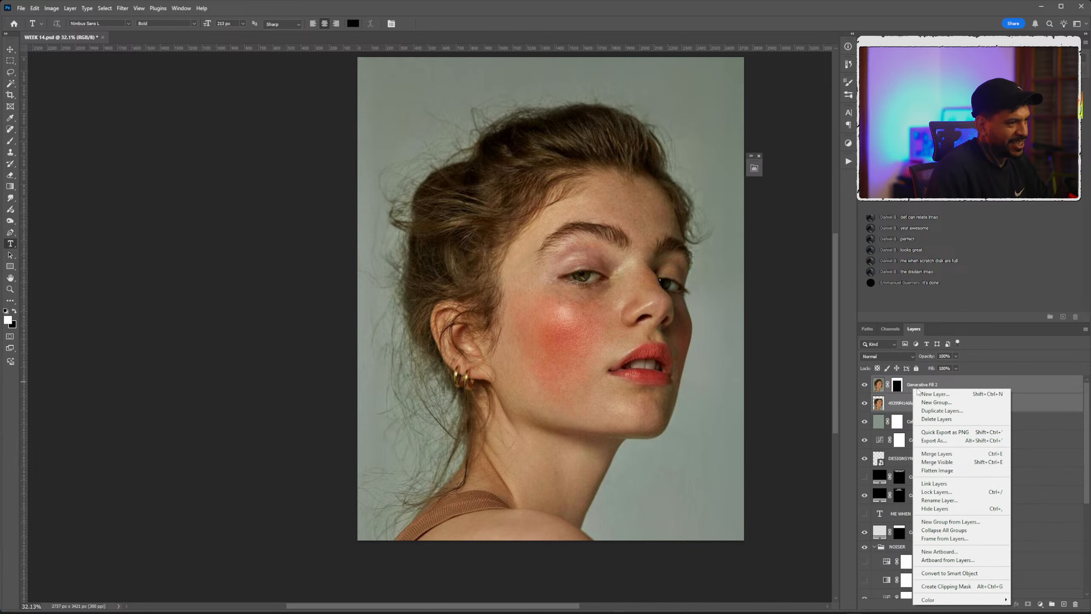
click(946, 588)
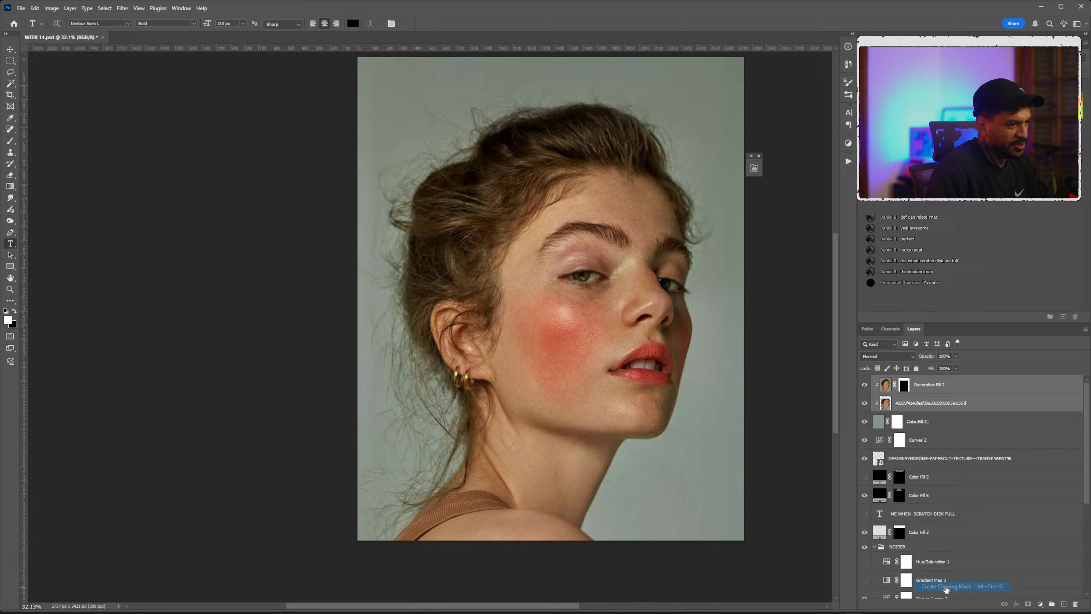
right_click(928, 405)
click(935, 396)
Merge Generative Fill 2 with the portrait into one layer, remove Color Fill 7, and check the result by toggling its visibility.
right_click(932, 406)
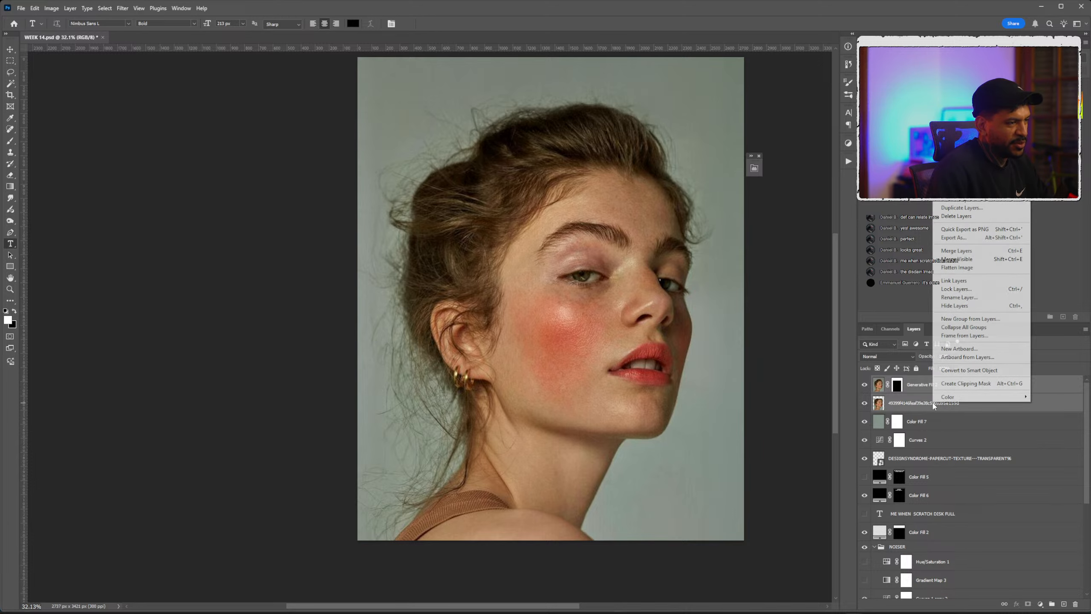
click(962, 251)
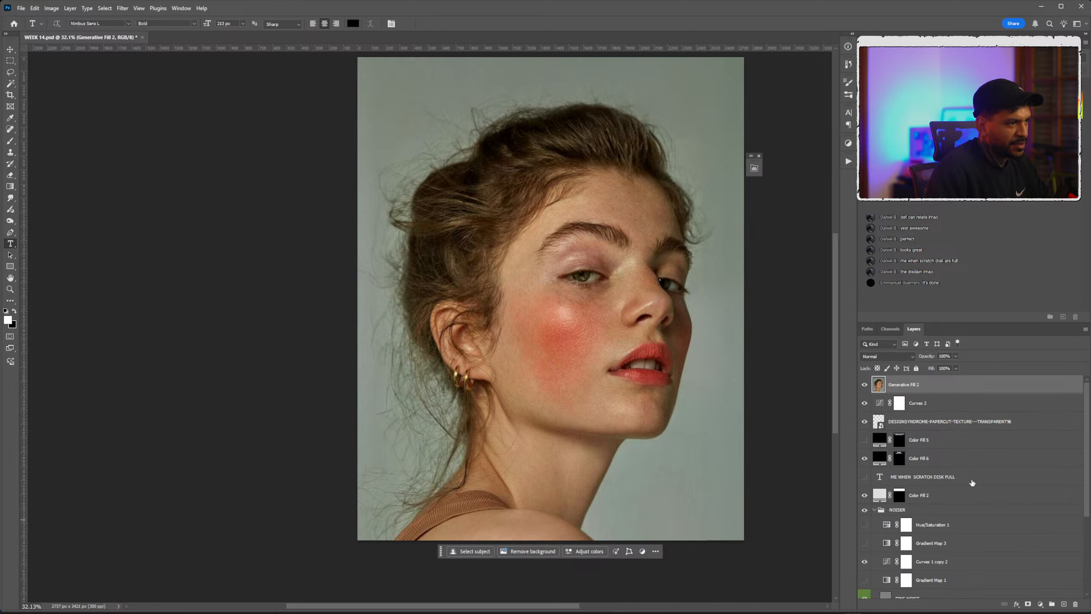
click(865, 384)
click(864, 384)
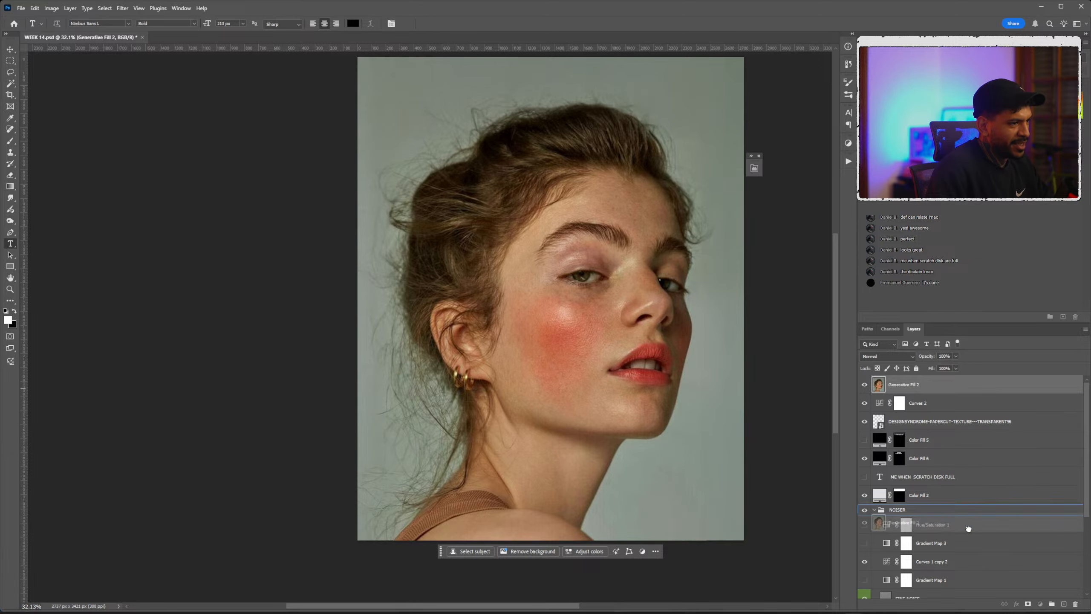
Move the merged portrait layer below the NOISER group, directly above Curves 1 copy.
scroll(966, 559, down, 1)
click(864, 377)
drag(924, 378, 973, 525)
scroll(584, 300, down, 3)
scroll(583, 300, up, 3)
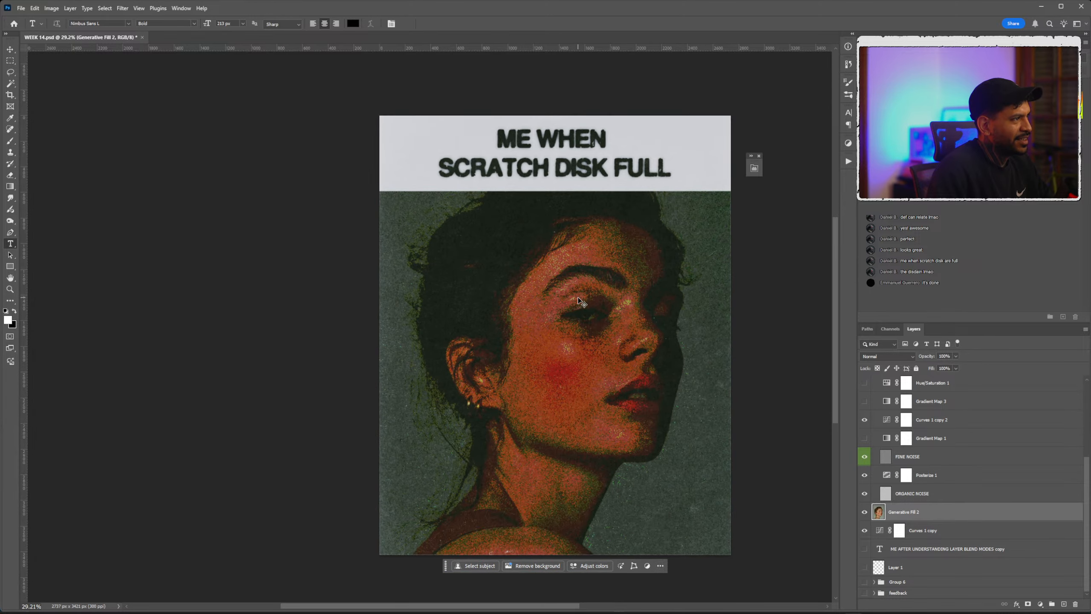
scroll(577, 304, down, 2)
scroll(514, 348, up, 1)
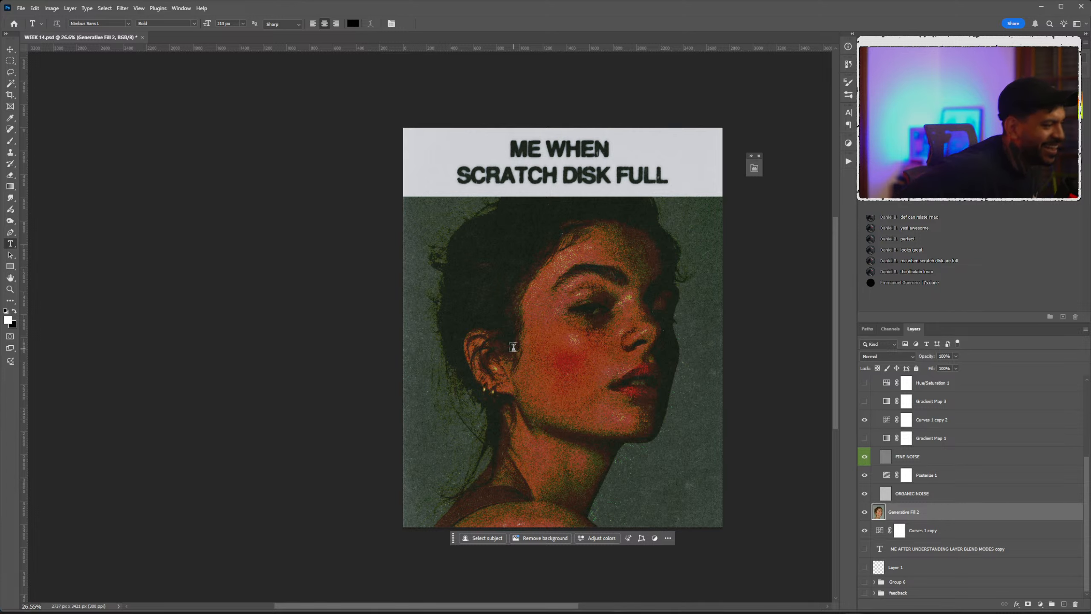
Move Curves 1 copy above the merged portrait layer, just beneath the NOISER group, and keep it visible.
click(865, 533)
drag(919, 530, 918, 507)
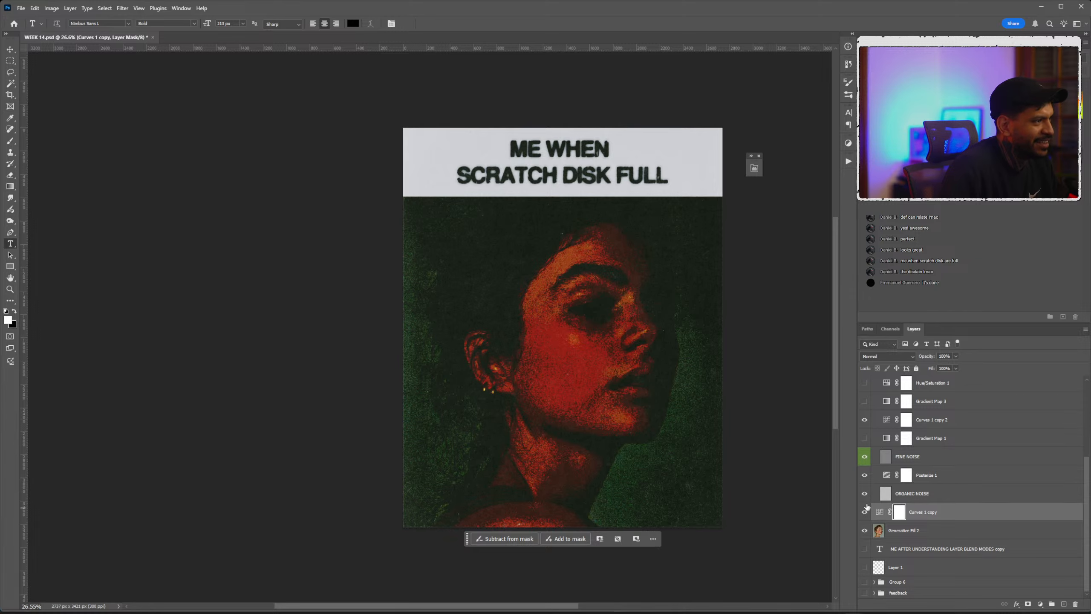
scroll(560, 341, up, 4)
scroll(637, 367, down, 2)
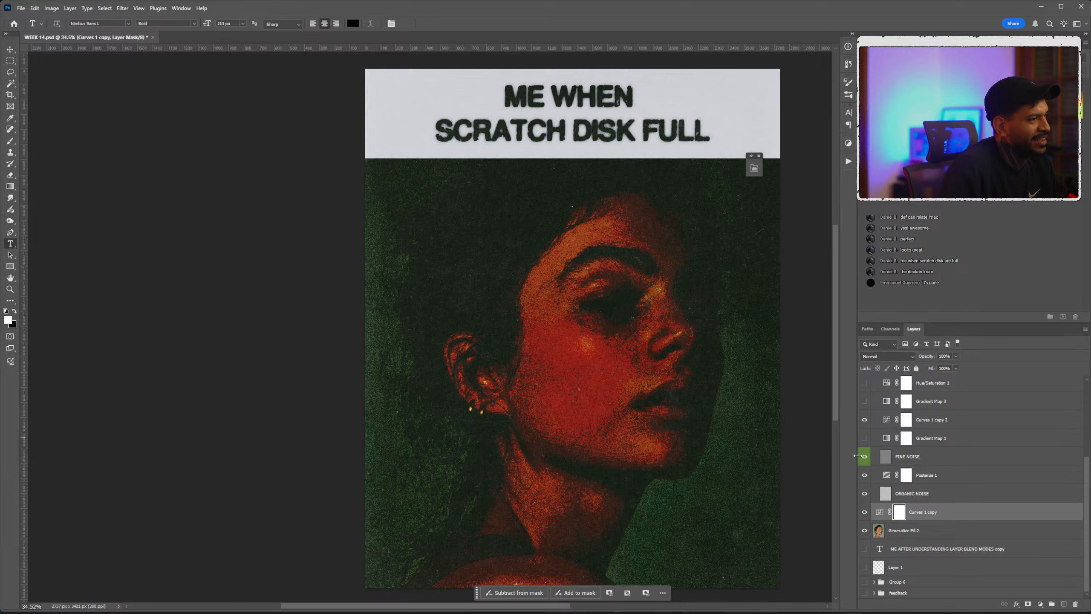
Reshape the Curves 1 copy RGB curve to lift the darker tones, placing a point at input 77, output 95.
double_click(880, 512)
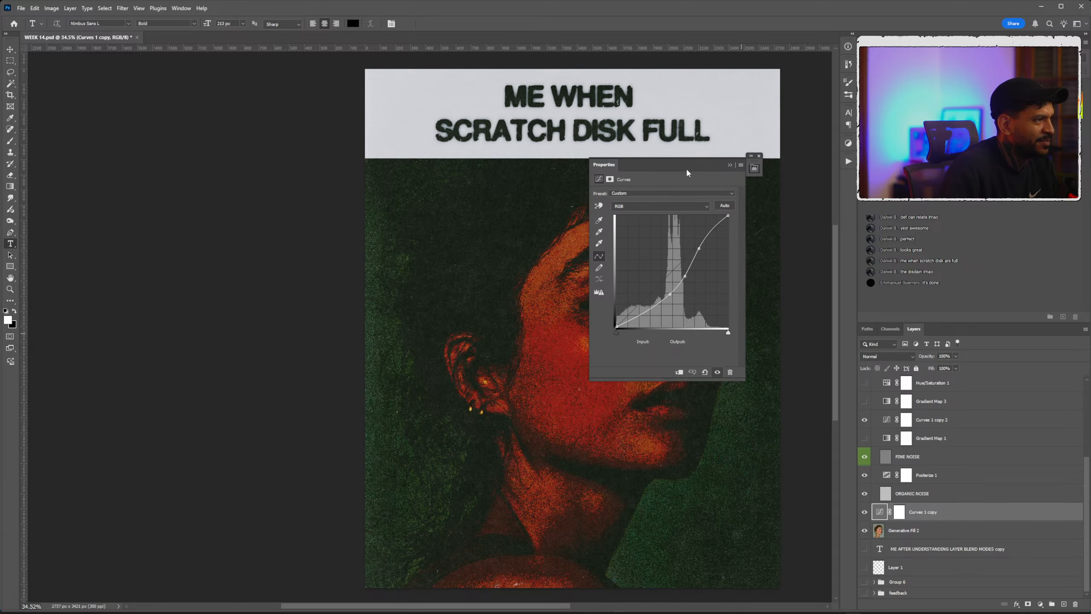
drag(686, 173, 288, 216)
drag(299, 290, 252, 331)
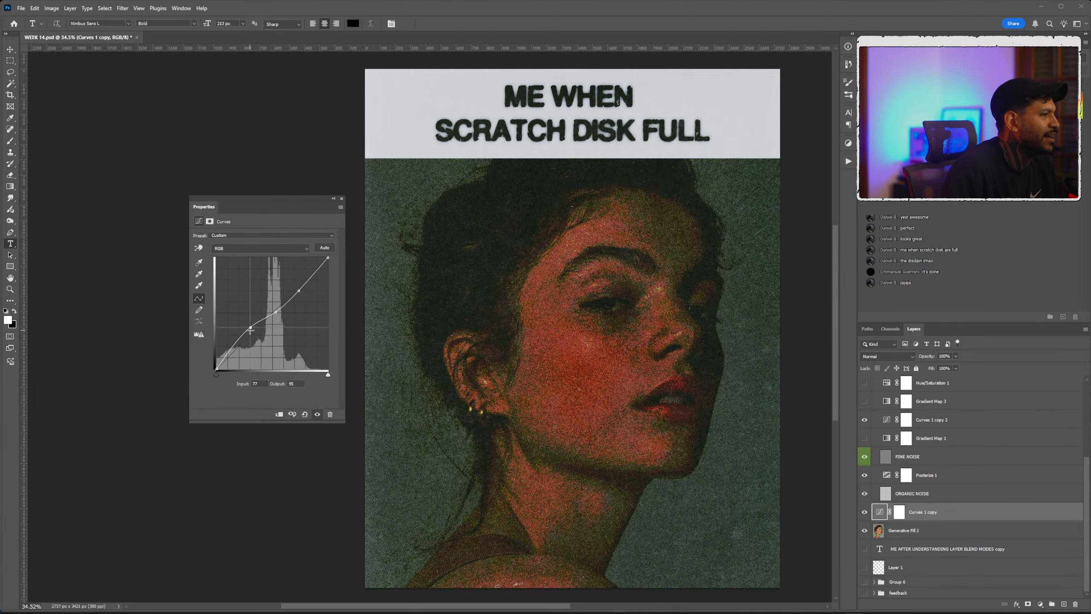
click(334, 200)
scroll(646, 364, down, 3)
scroll(561, 328, up, 1)
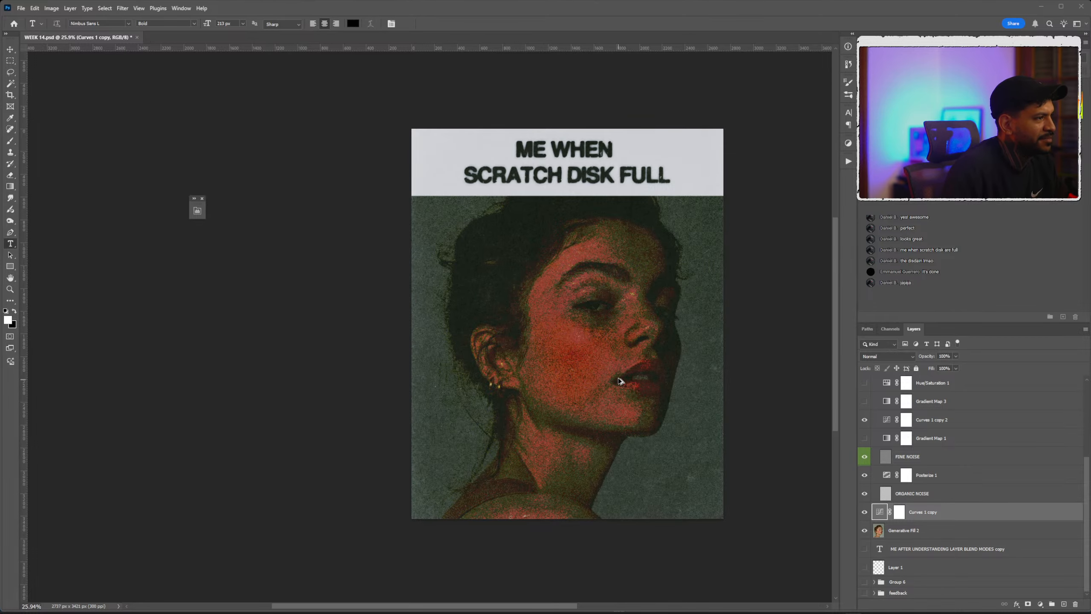
Check how the ORGANIC NOISE layer affects the portrait by toggling its visibility.
scroll(619, 381, up, 1)
click(864, 493)
click(865, 494)
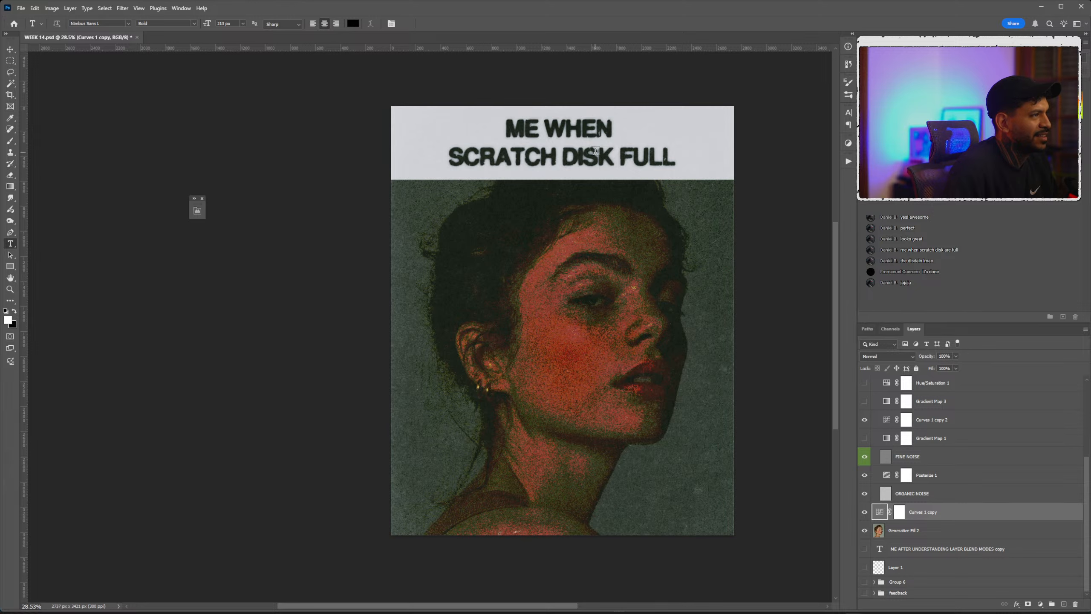
Hide Color Fill 6 and show the editable ME WHEN SCRATCH DISK FULL text layer in its place.
scroll(919, 495, up, 3)
scroll(918, 494, up, 3)
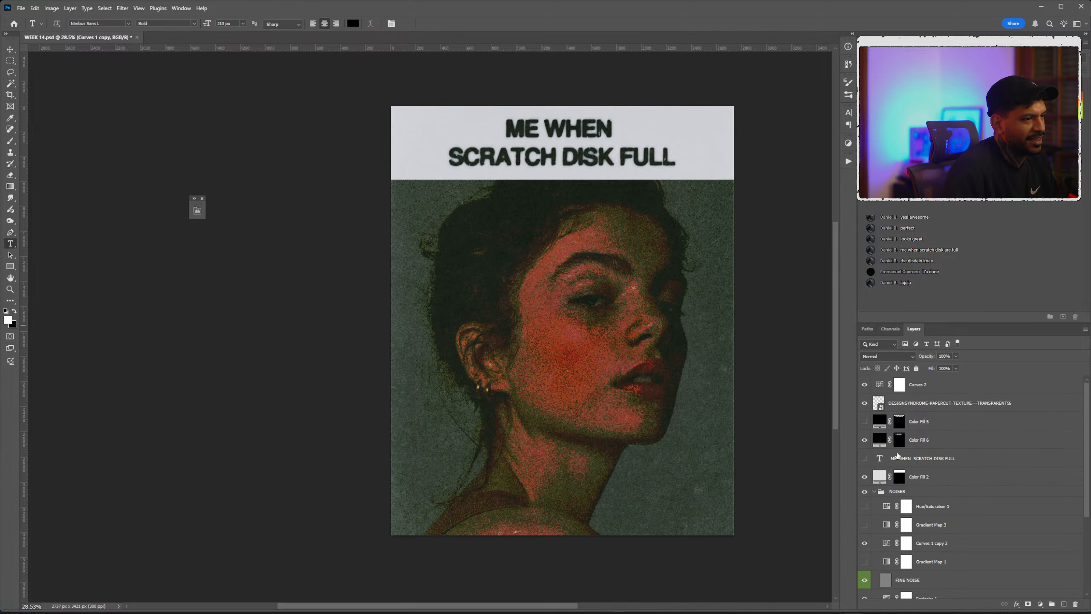
click(865, 439)
click(873, 461)
click(865, 458)
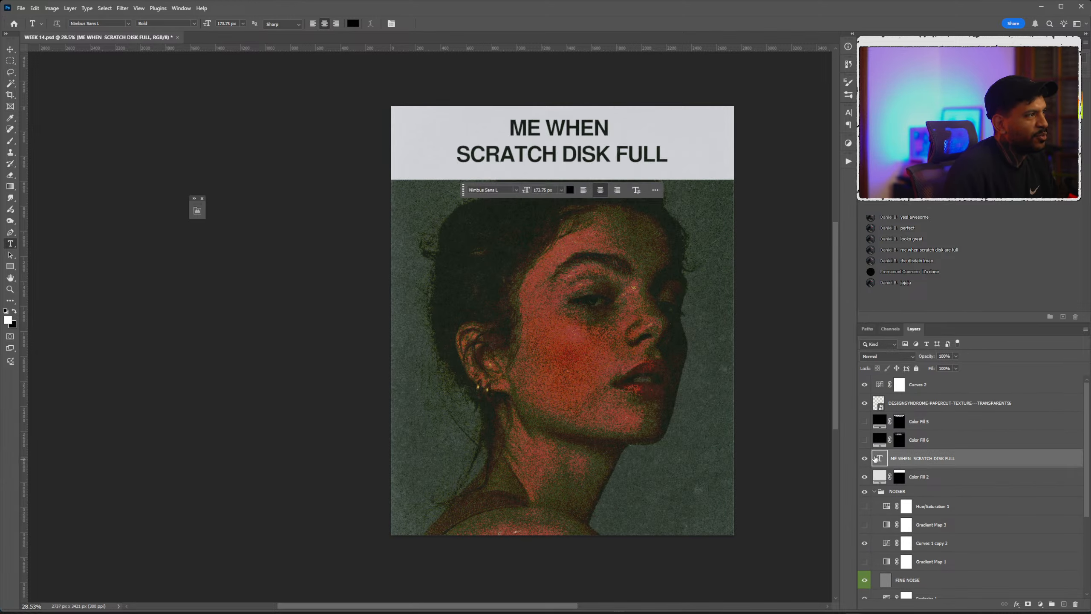
Change the headline wording to "ME WHEN THE SCRATCH DISK IS FULL" across its two lines.
click(599, 123)
text(THE)
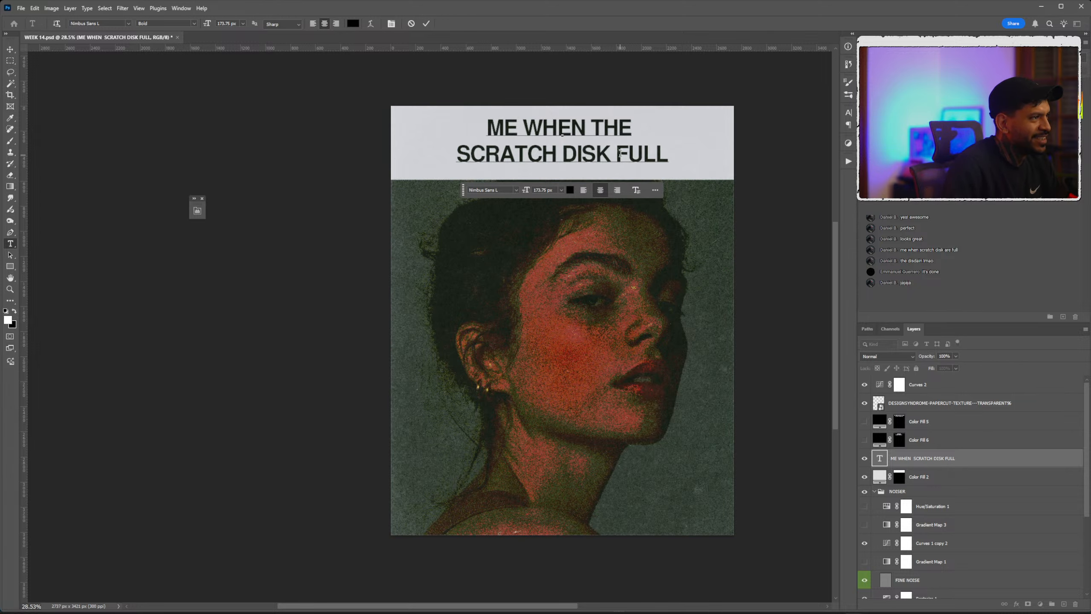
text(IS)
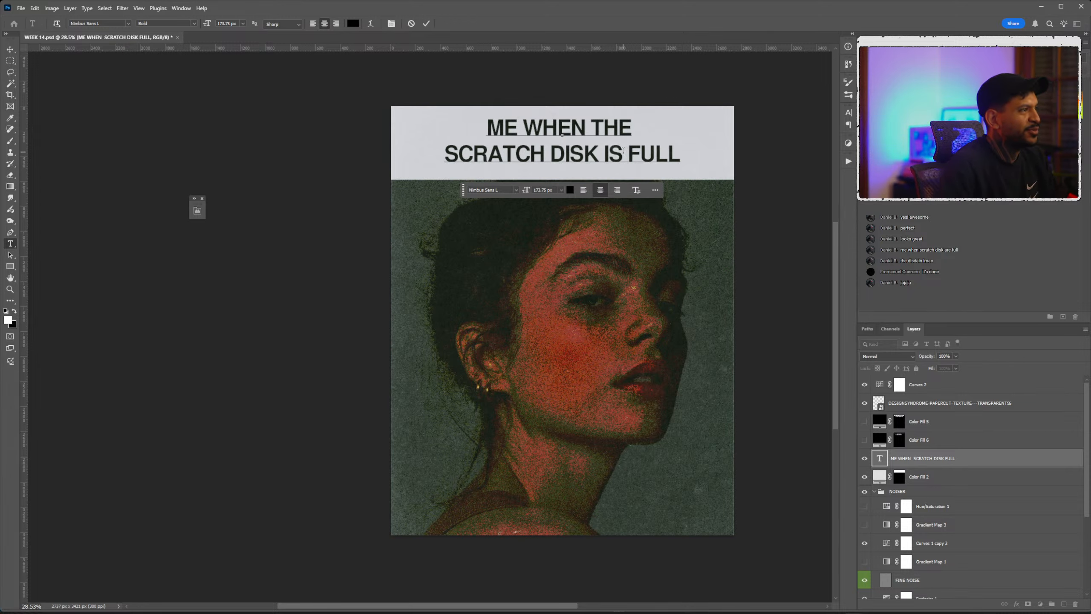
key(ctrl+Return)
Run the INKBLEED HEAVY DISTRESS w bleed action on the reworded headline text layer.
drag(596, 145, 676, 176)
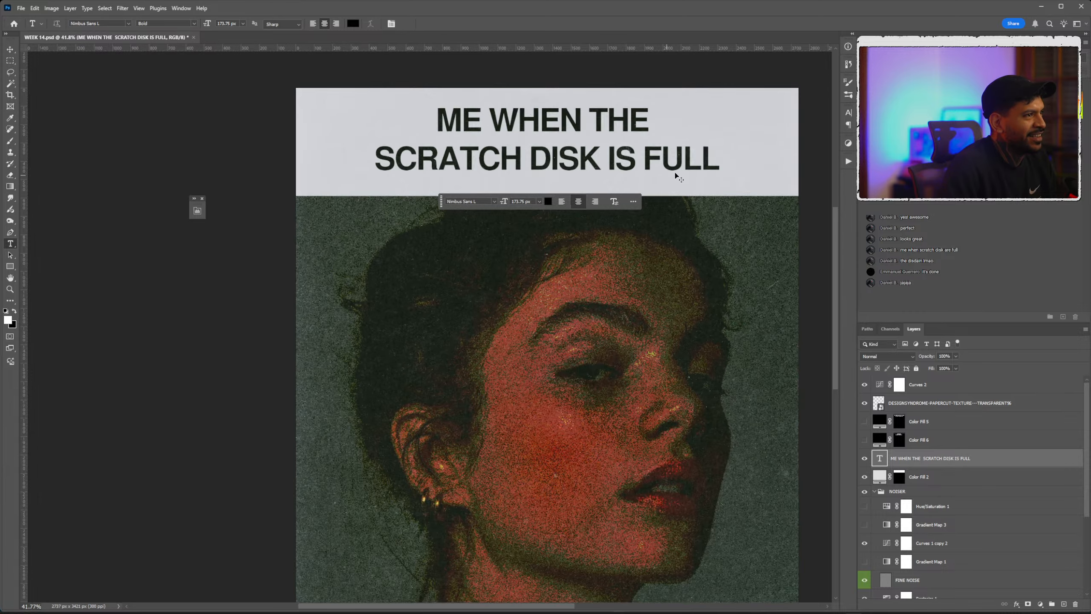
click(849, 161)
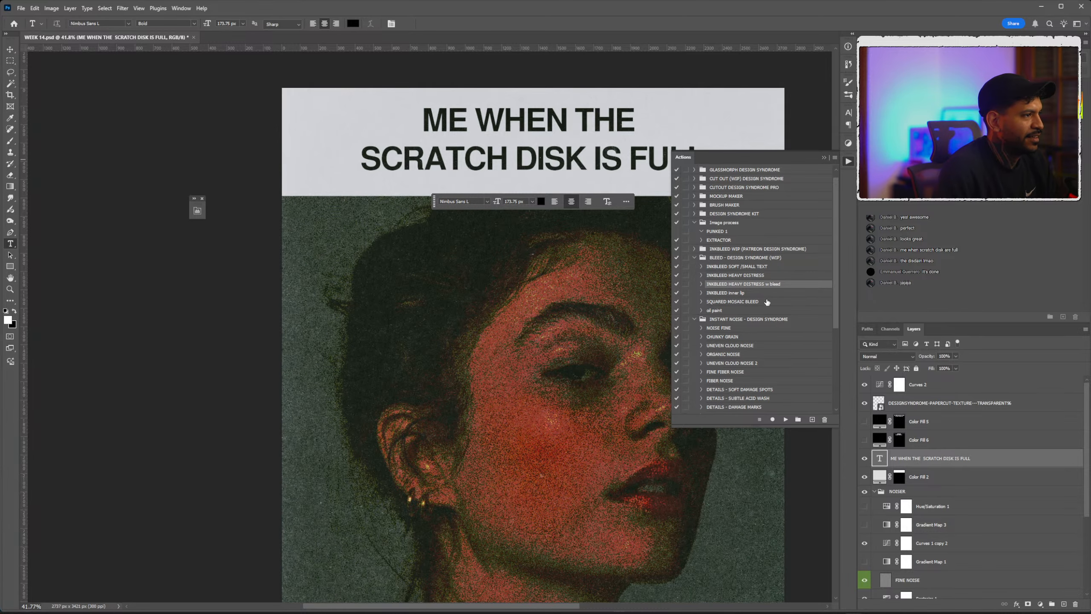
click(786, 419)
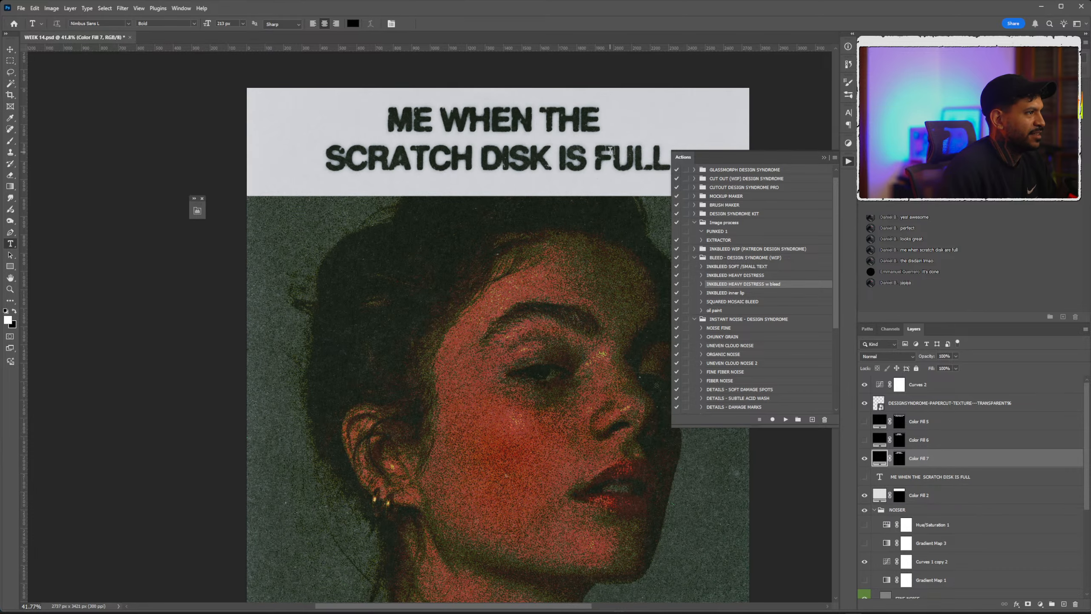
click(824, 158)
Free-transform the distressed headline to adjust its size and placement slightly within the light header band.
scroll(451, 219, down, 2)
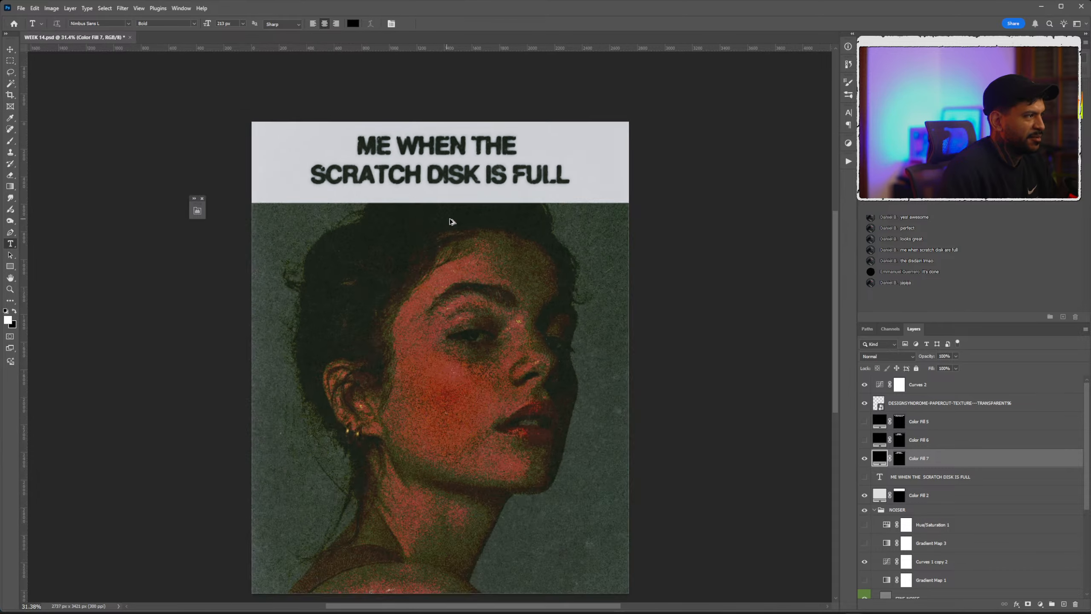
scroll(475, 224, left, 1)
key(ctrl+t)
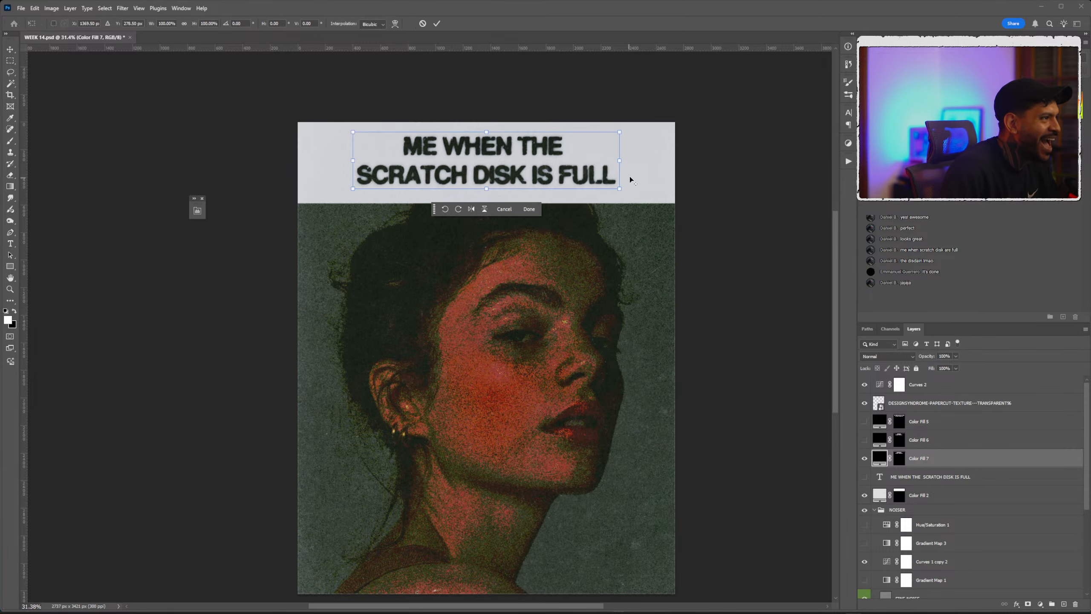
drag(616, 160, 616, 164)
key(Return)
key(t)
Compare the poster with Color Fill 2, the NOISER group and its Hue/Saturation and gradient map layers toggled on and off.
scroll(497, 219, up, 1)
scroll(497, 219, down, 3)
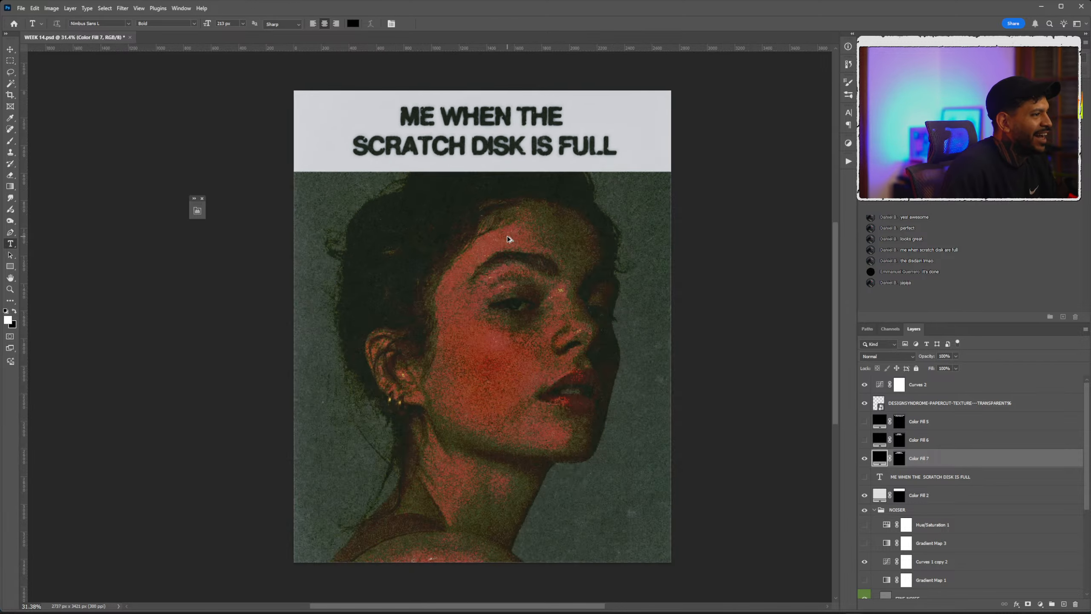
click(865, 496)
click(865, 495)
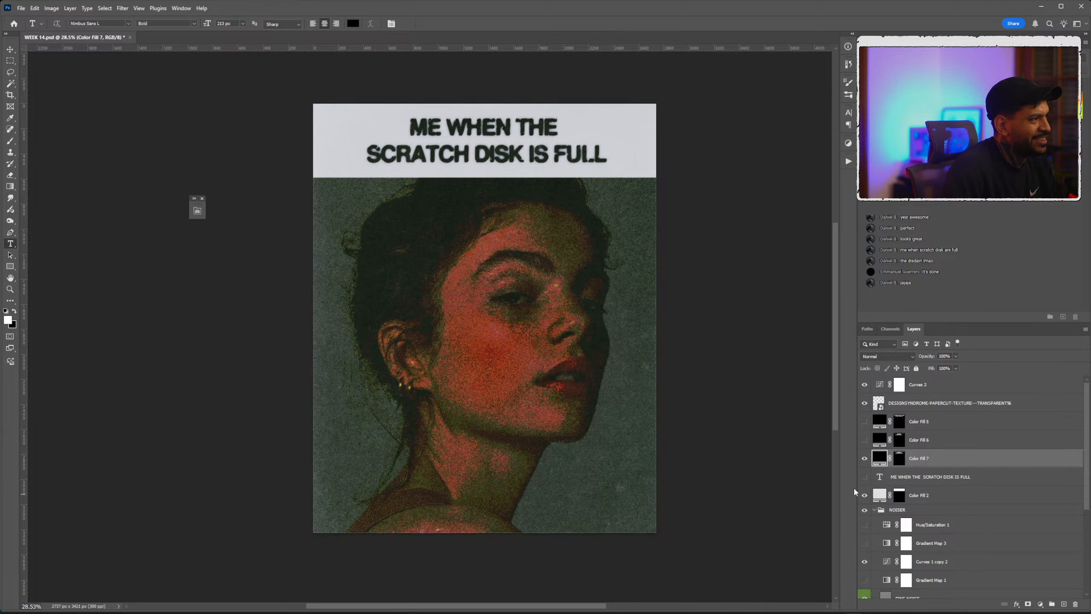
scroll(563, 320, down, 2)
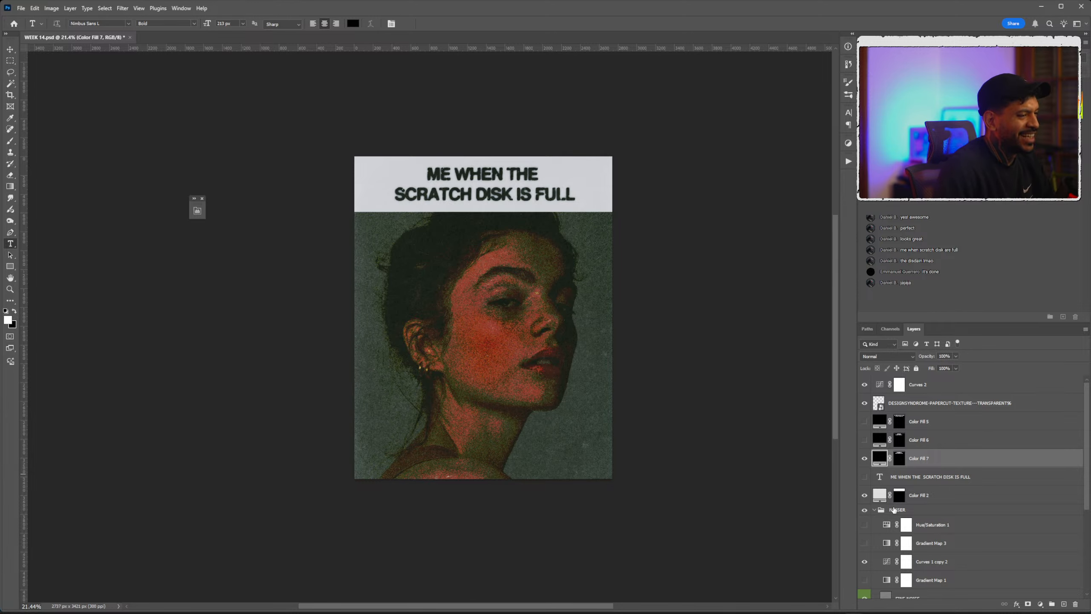
click(865, 510)
click(865, 510)
click(865, 525)
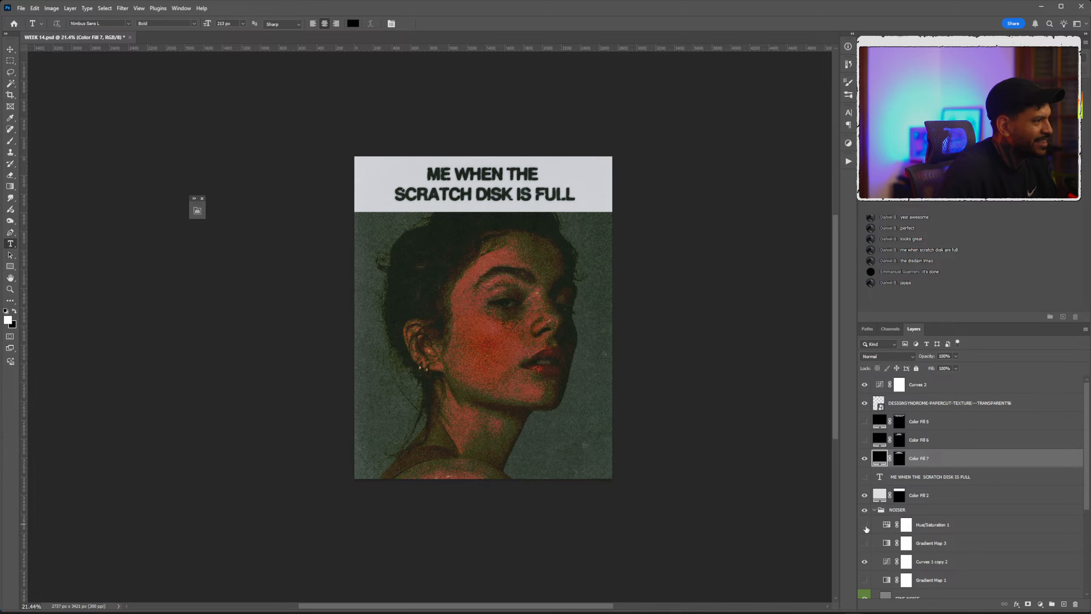
click(864, 548)
click(864, 549)
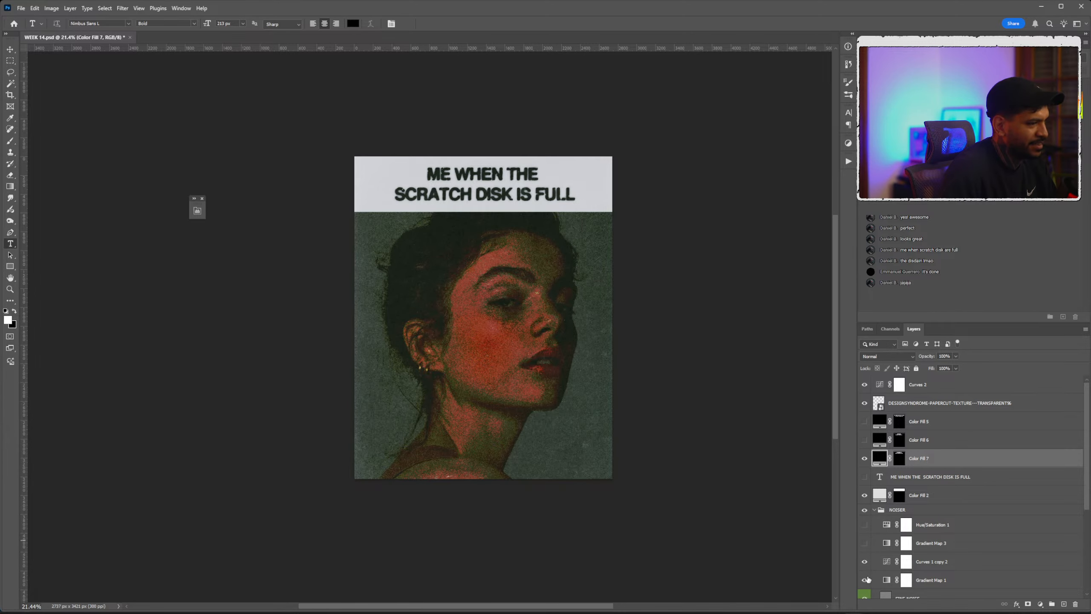
click(867, 579)
click(867, 580)
Duplicate the Generative Fill 2 portrait into the NOISER group, between FINE NOISE and Posterize 1.
scroll(612, 390, down, 2)
scroll(920, 548, down, 5)
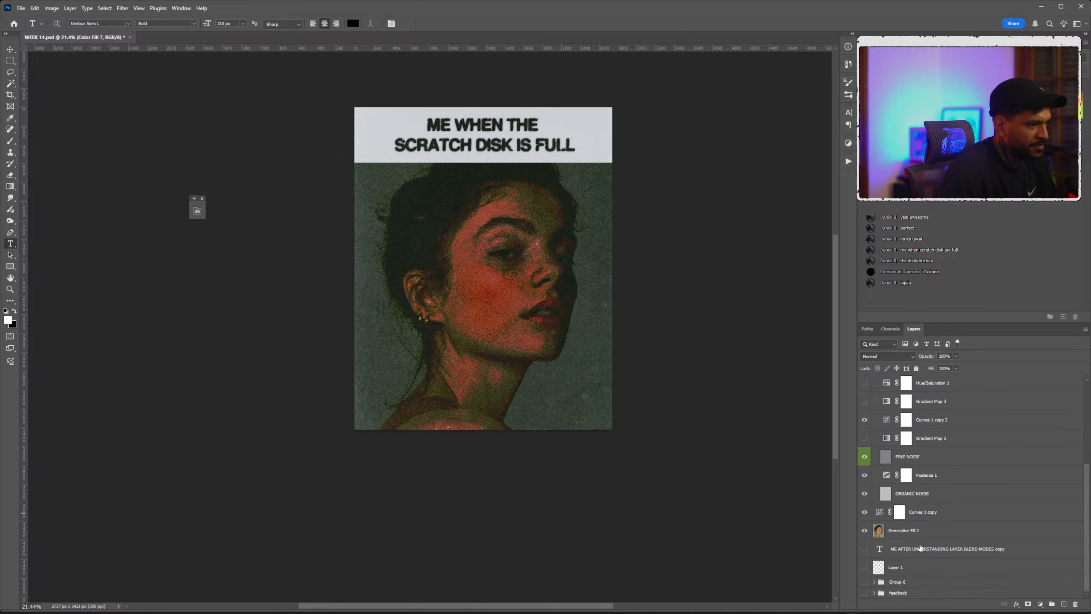
click(910, 531)
drag(909, 531, 926, 473)
click(145, 10)
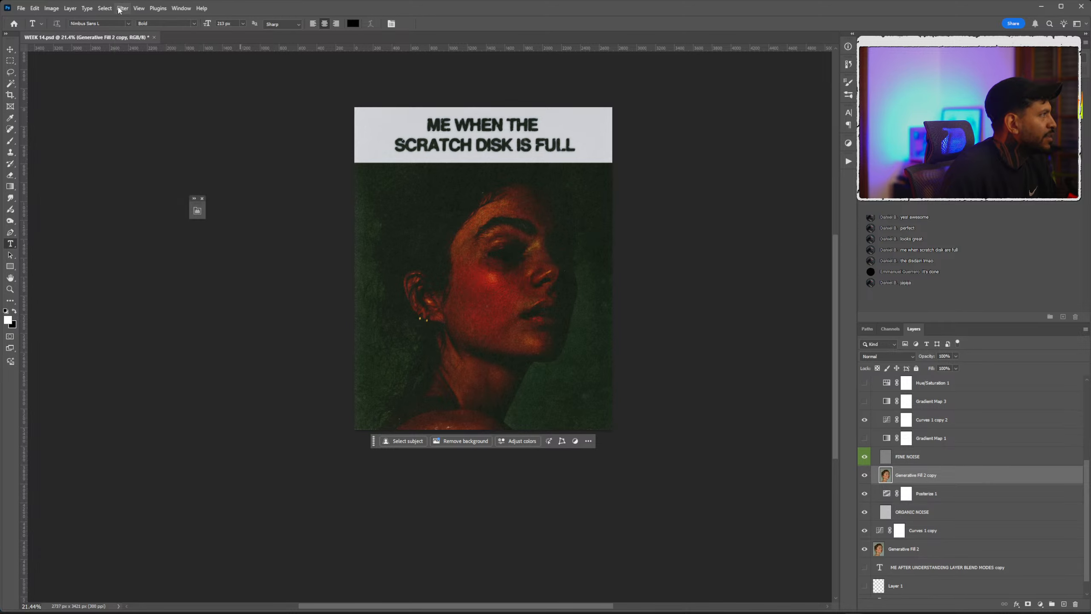
Apply a Gaussian Blur with a 45.6-pixel radius to the duplicated portrait layer.
click(123, 8)
mouse_move(172, 147)
click(253, 180)
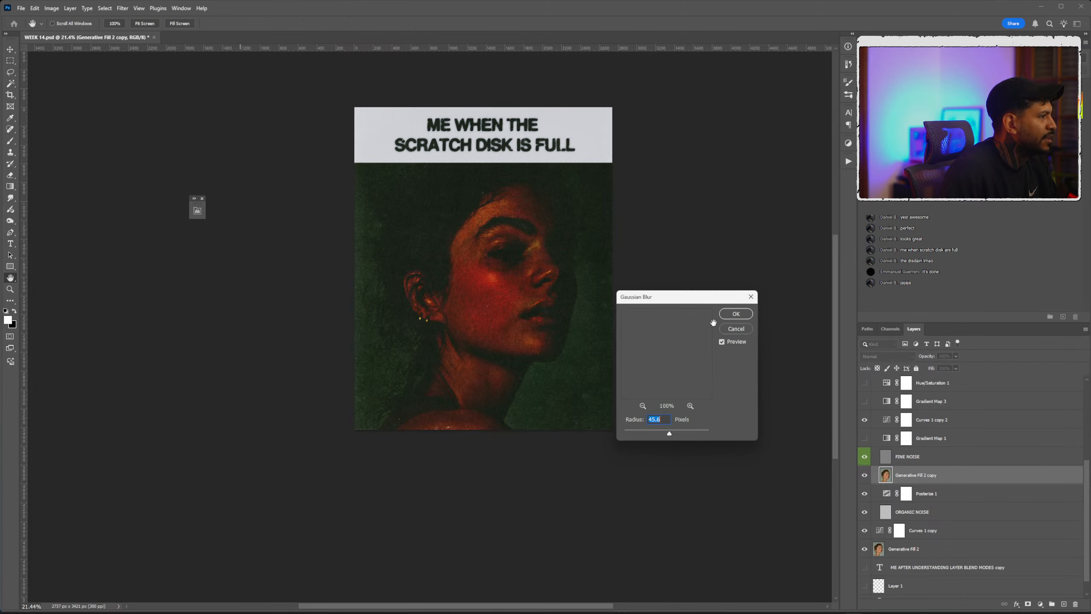
click(750, 314)
Set the blurred portrait copy to Linear Dodge (Add) and reduce its fill to about 20%.
click(884, 356)
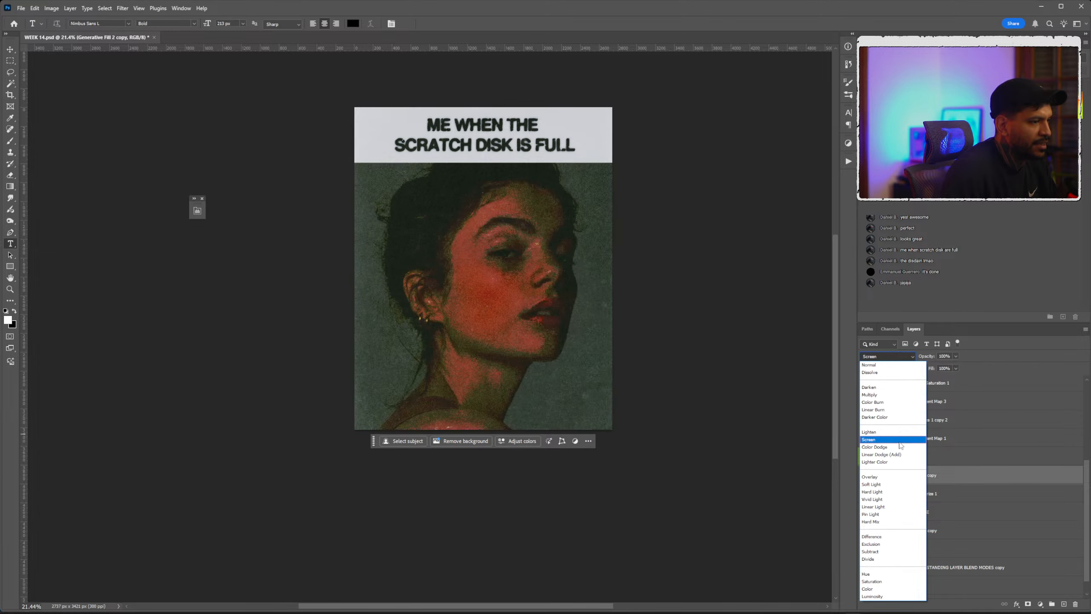
click(899, 454)
drag(952, 381, 925, 382)
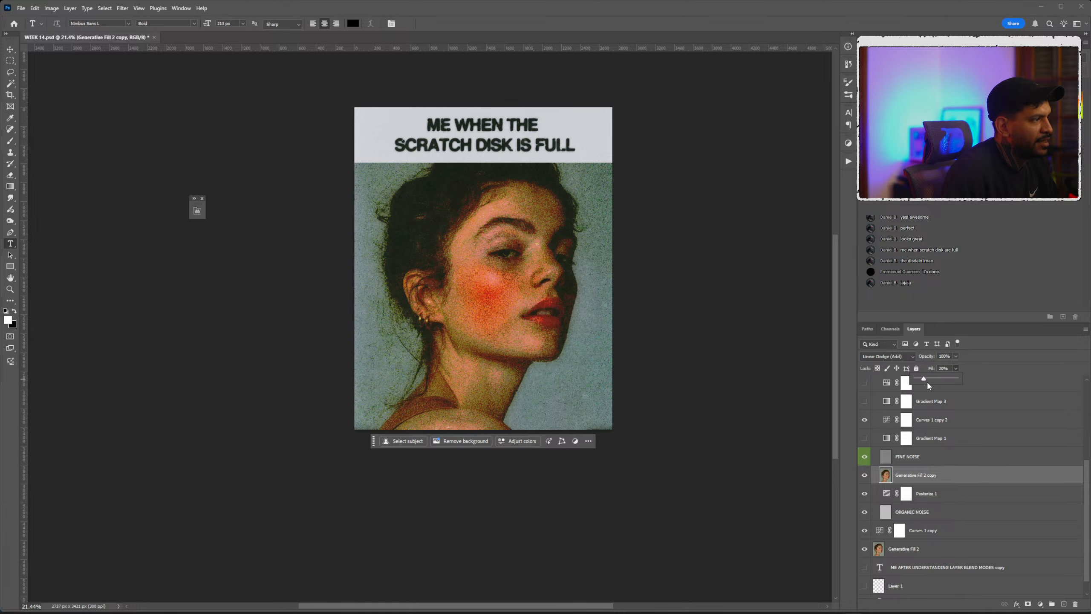
mouse_move(928, 381)
mouse_down()
mouse_move(936, 374)
mouse_move(926, 381)
mouse_up()
Hide the Generative Fill 2 copy layer inside the NOISER group.
click(906, 494)
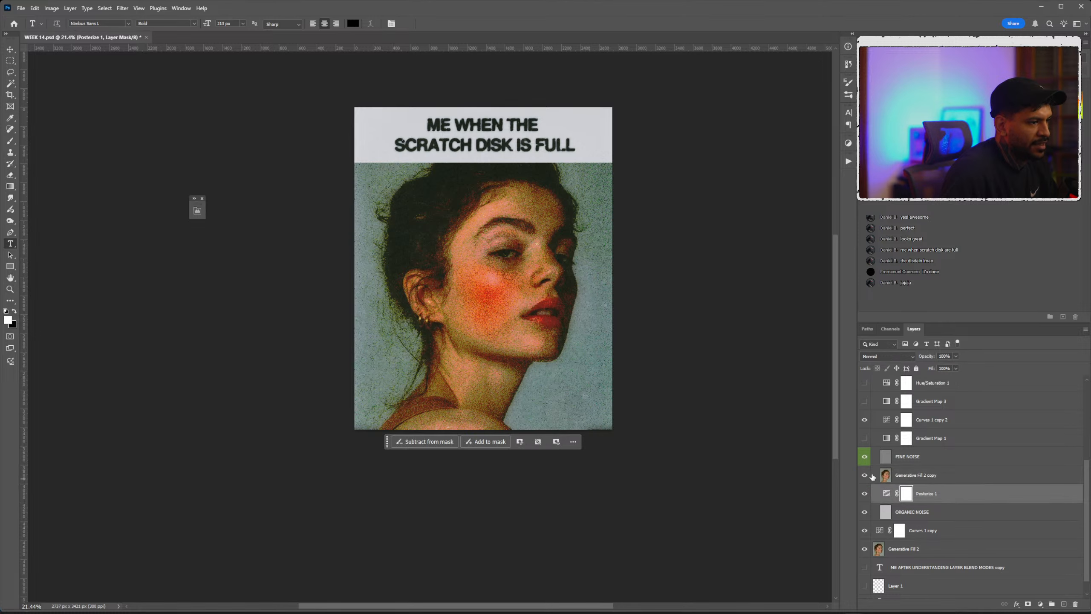
click(864, 475)
scroll(470, 293, up, 3)
scroll(583, 344, up, 1)
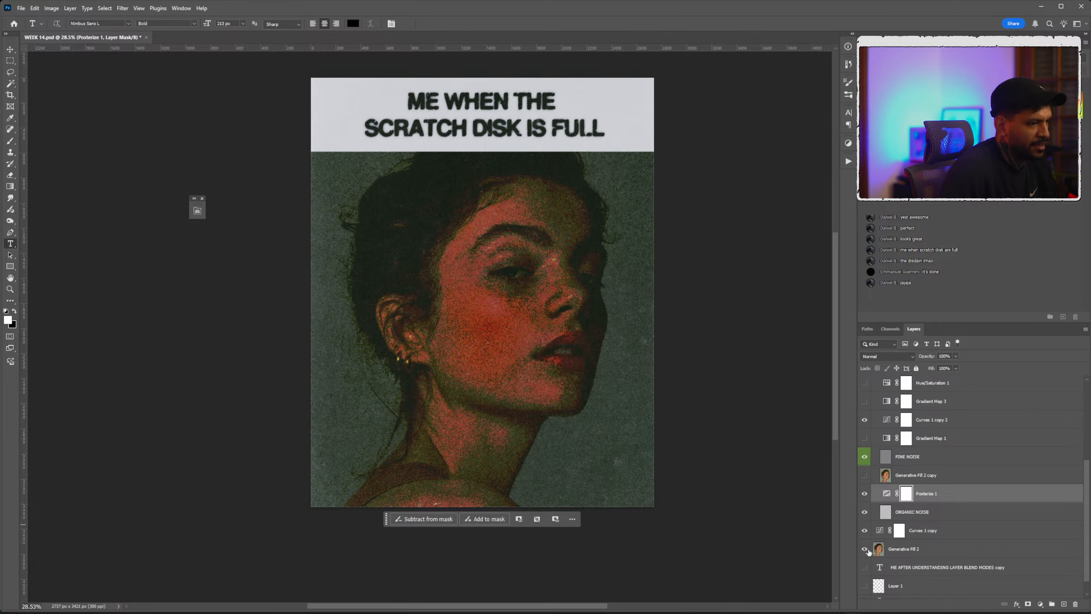
Select the Generative Fill 2 layer and draw a freehand lasso selection around the woman's head, neck and shoulder.
key(alt+bracketleft)
key(alt+bracketleft)
key(alt+bracketleft)
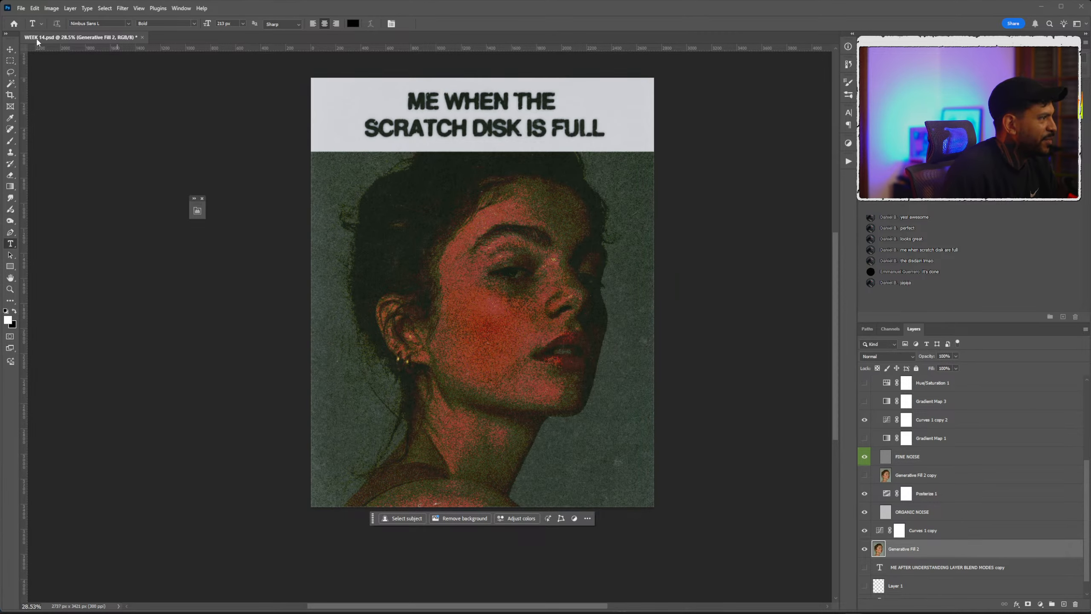
key(l)
drag(580, 165, 576, 153)
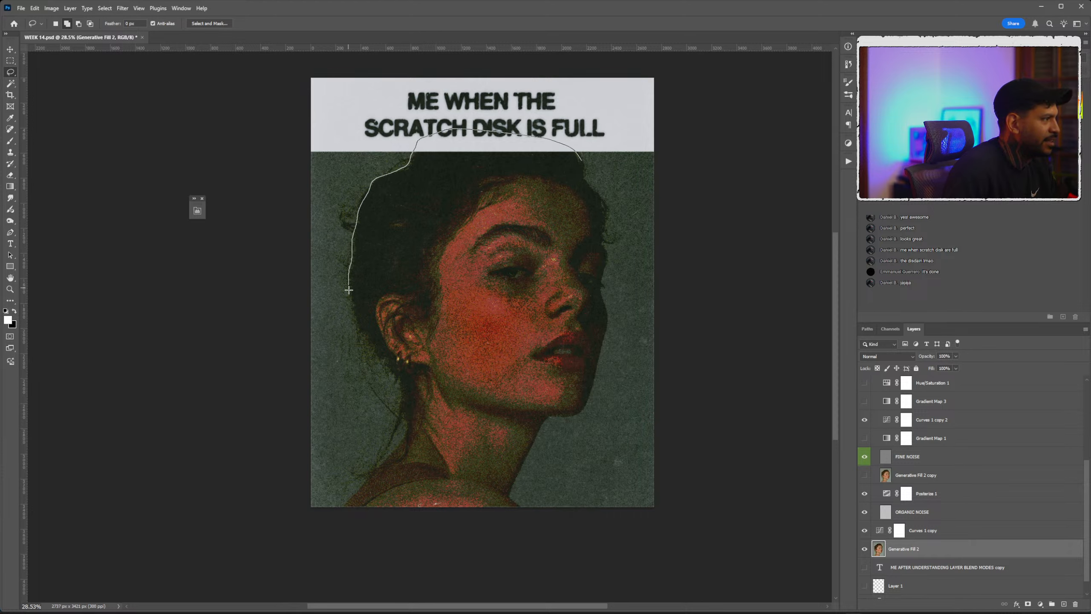
drag(348, 290, 377, 351)
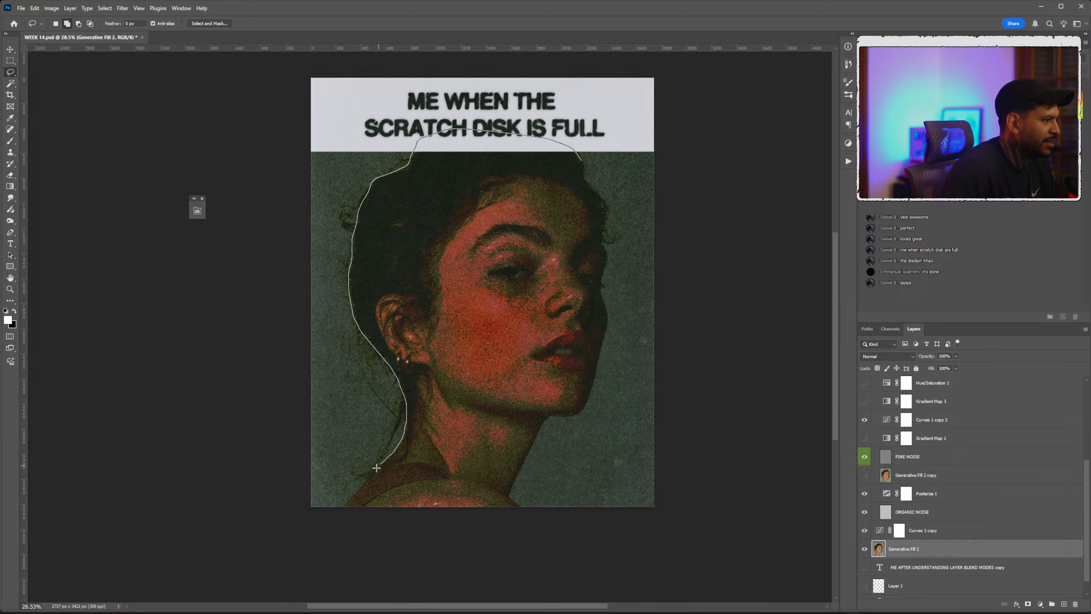
drag(339, 525, 526, 524)
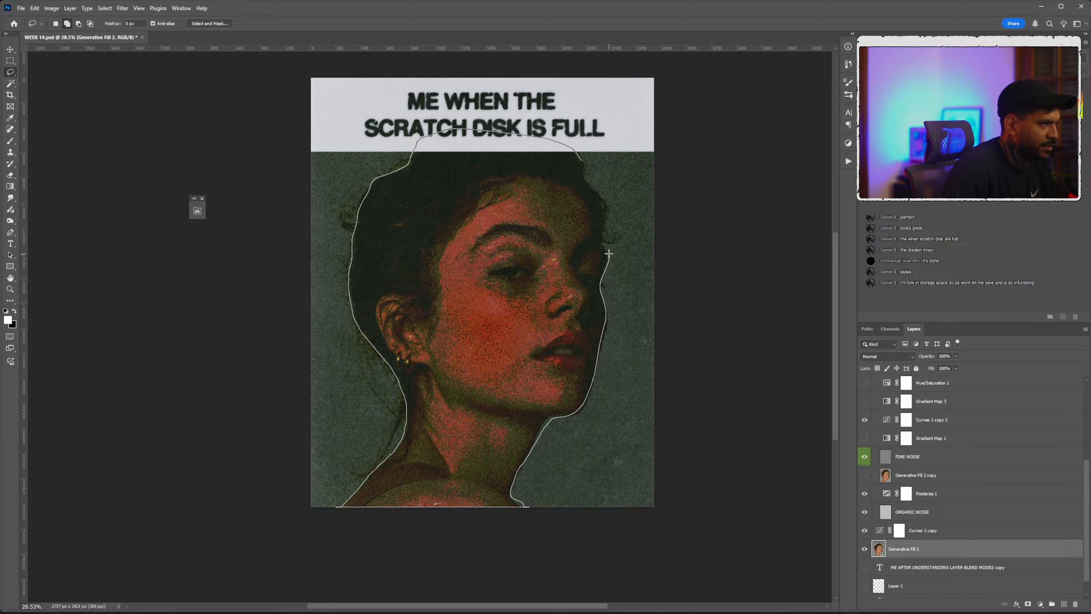
drag(591, 185, 591, 187)
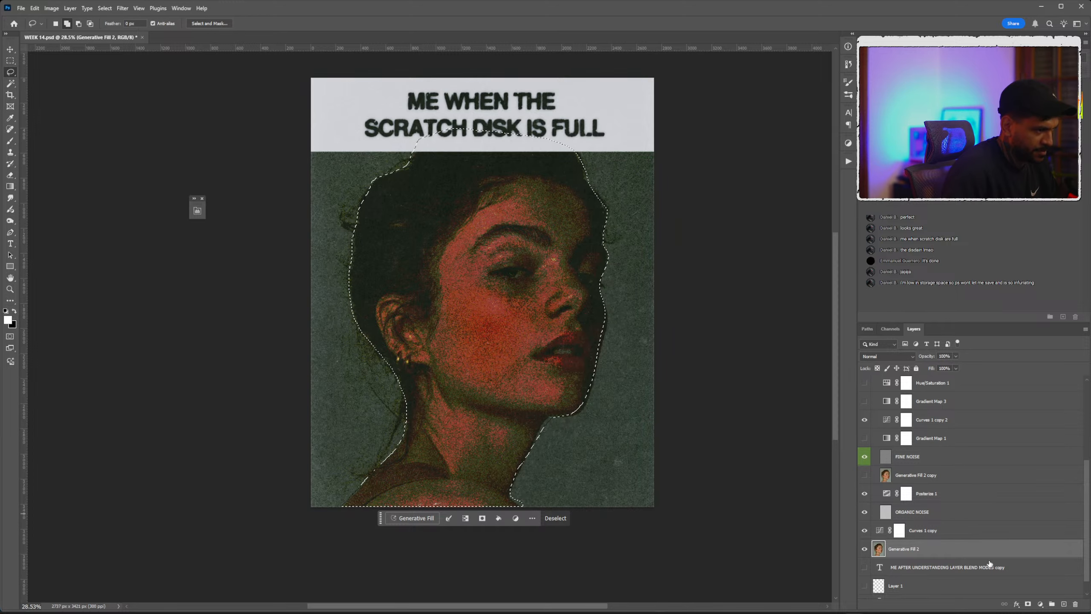
Run the CUT OUT TORN LIGHT 2 action from the CUT OUT design set on the selected figure.
click(849, 161)
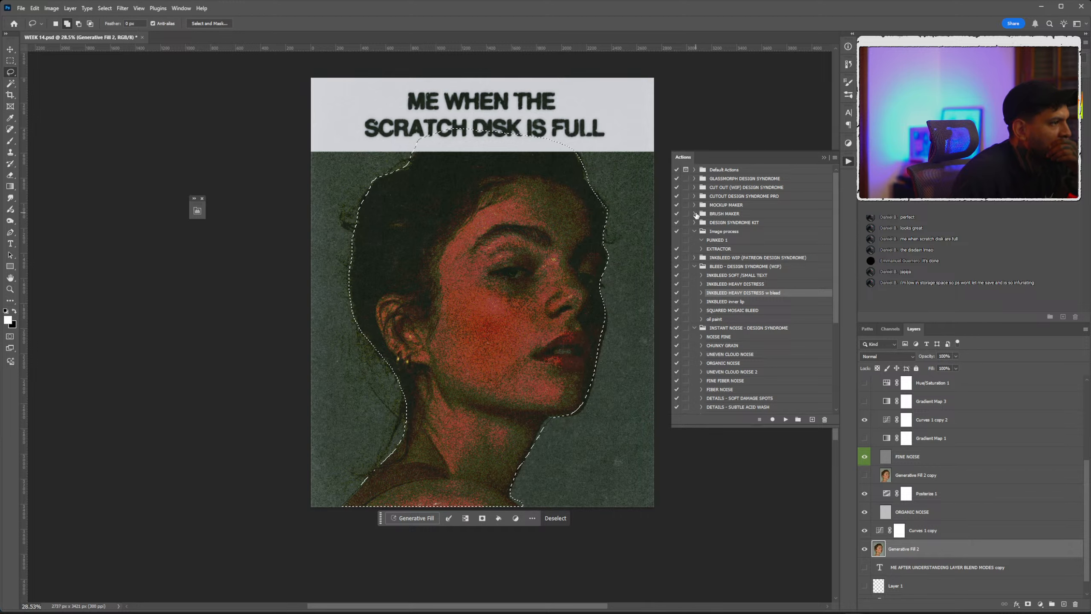
click(695, 187)
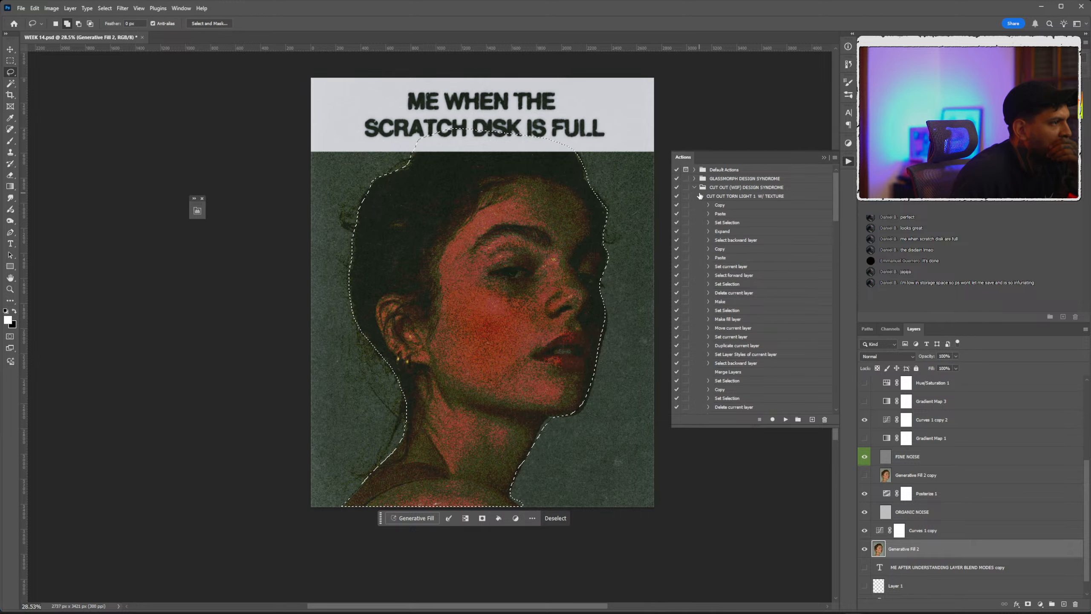
click(700, 196)
click(722, 205)
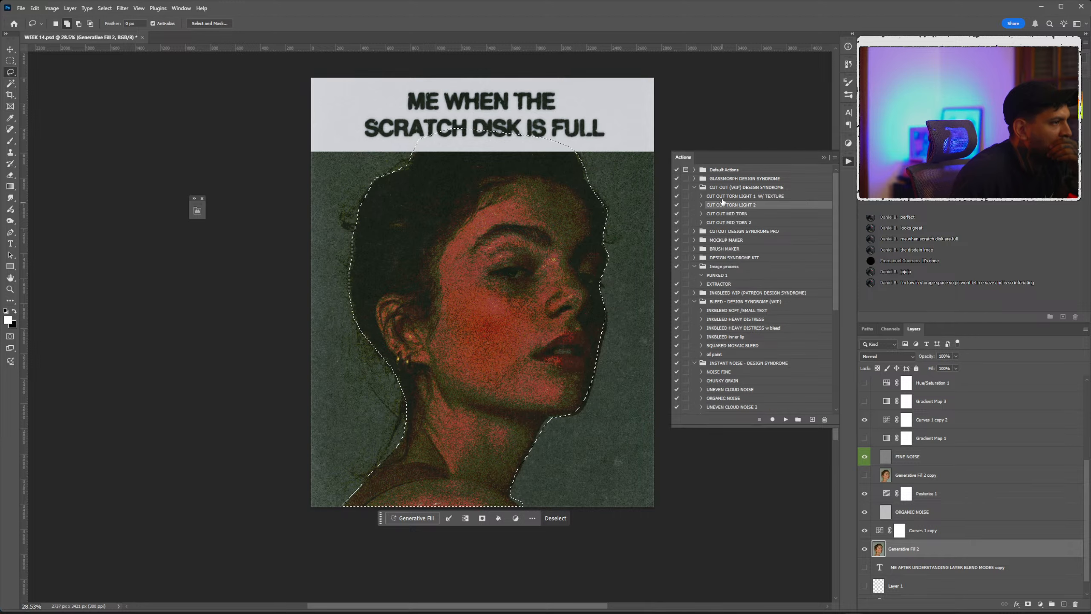
click(786, 419)
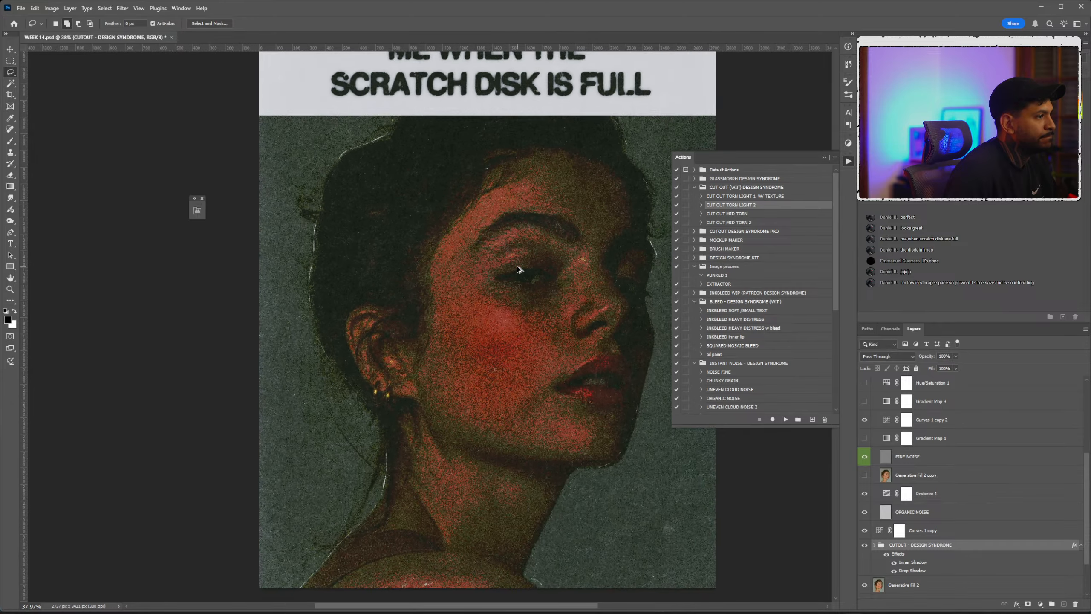
Inspect the cutout's torn edges up close, expand the CUTOUT - DESIGN SYNDROME group and compare the portrait with its NOISE layer hidden and shown.
scroll(397, 456, up, 5)
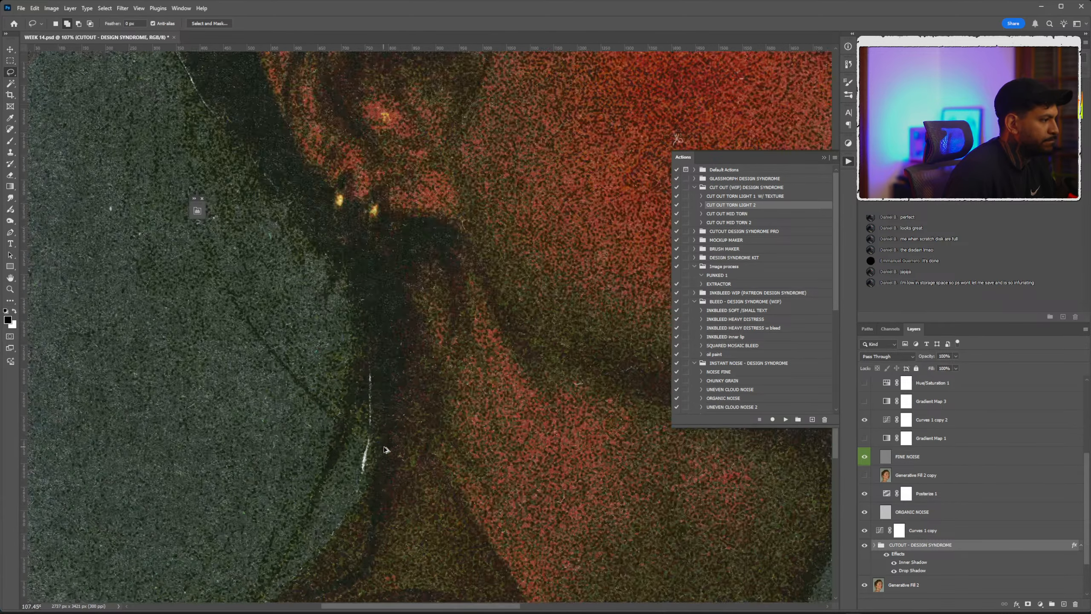
scroll(475, 397, down, 5)
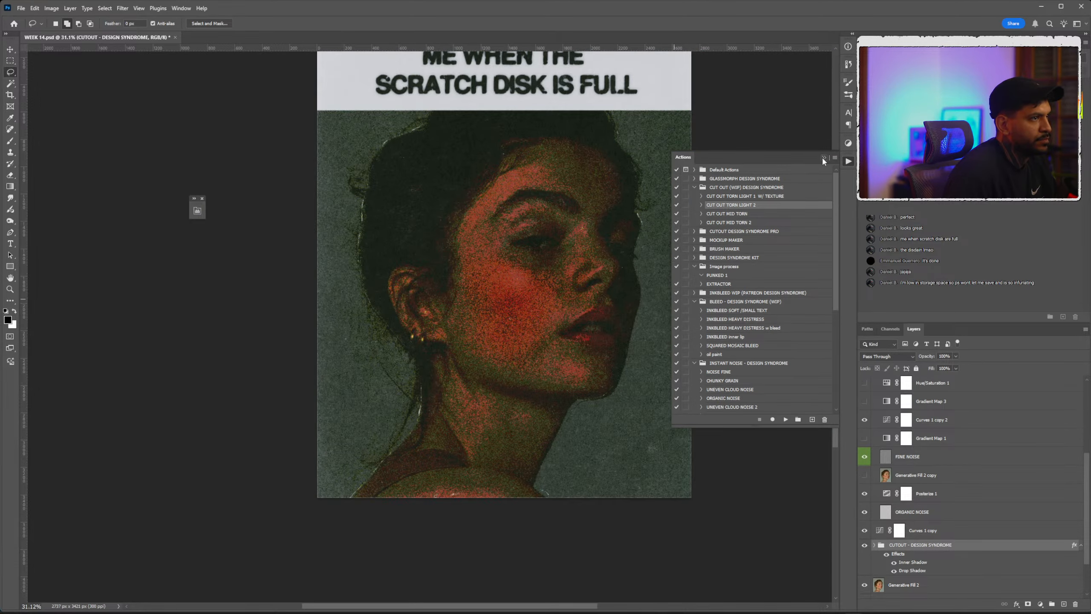
click(824, 157)
click(873, 546)
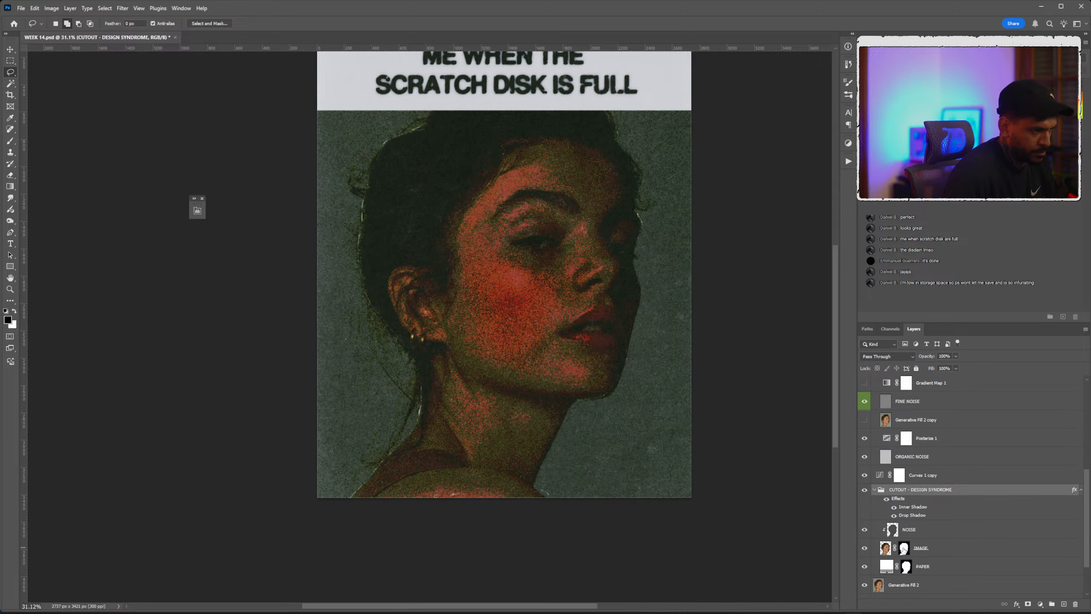
click(864, 530)
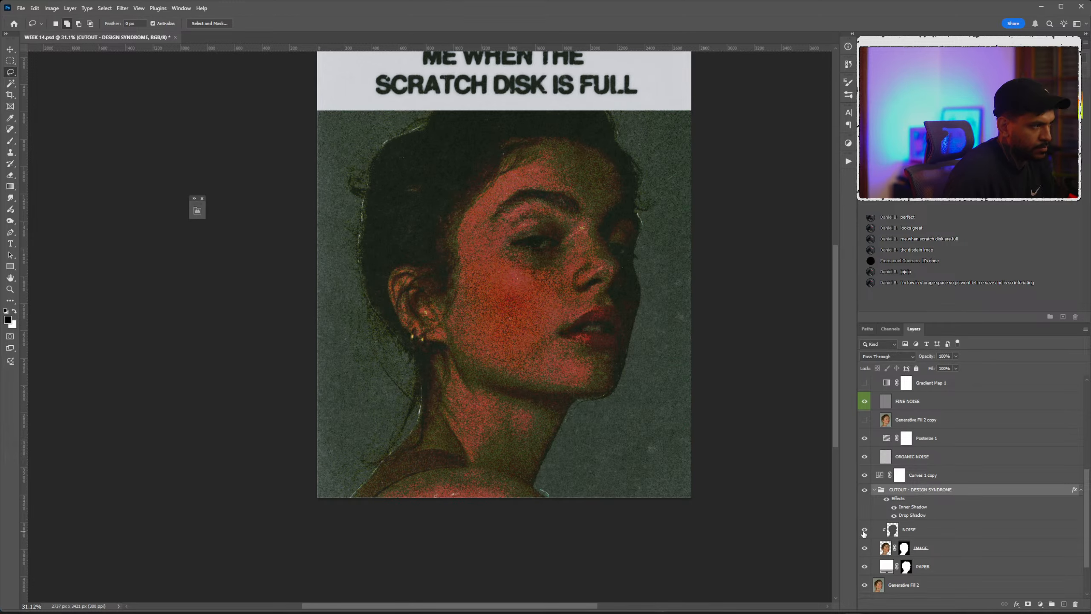
click(865, 530)
Examine the torn-paper edges around the portrait and review the layers of the NOISER and CUTOUT - DESIGN SYNDROME groups.
scroll(527, 255, up, 2)
scroll(523, 260, right, 3)
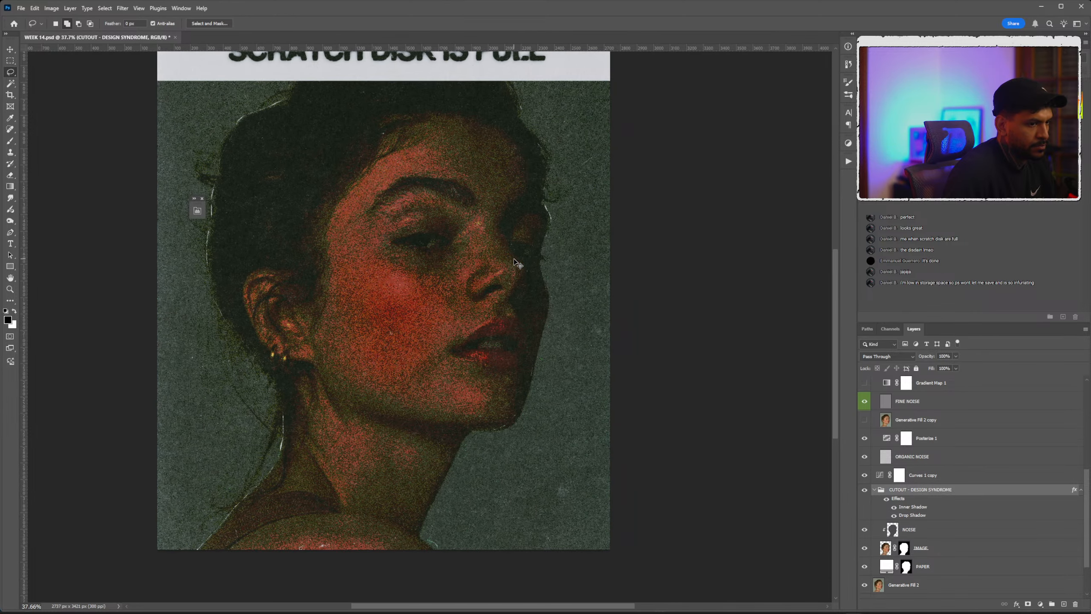
scroll(485, 272, up, 1)
scroll(464, 250, down, 1)
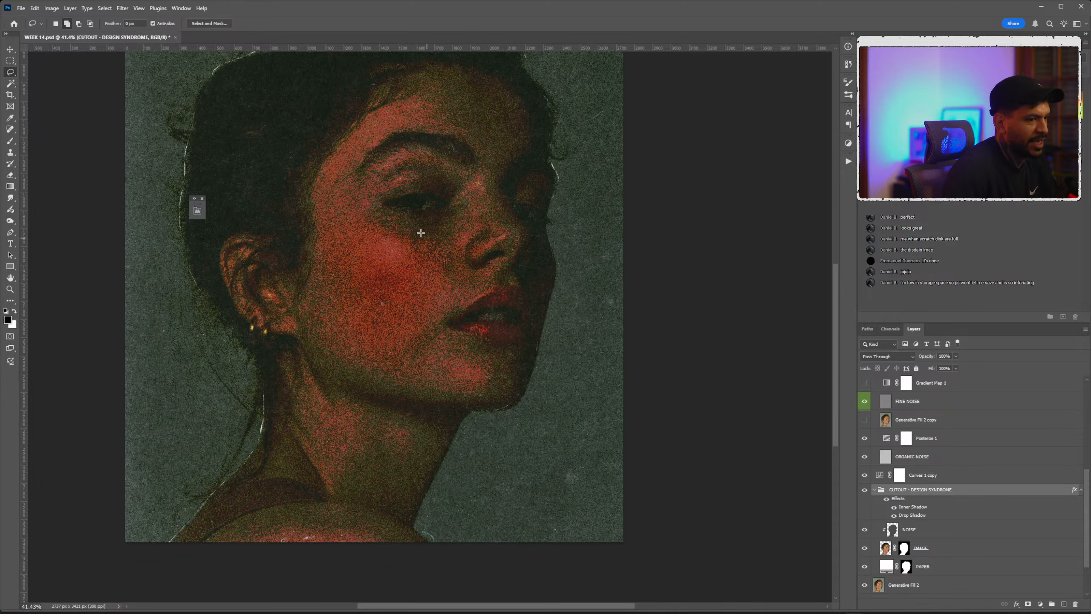
scroll(435, 221, down, 2)
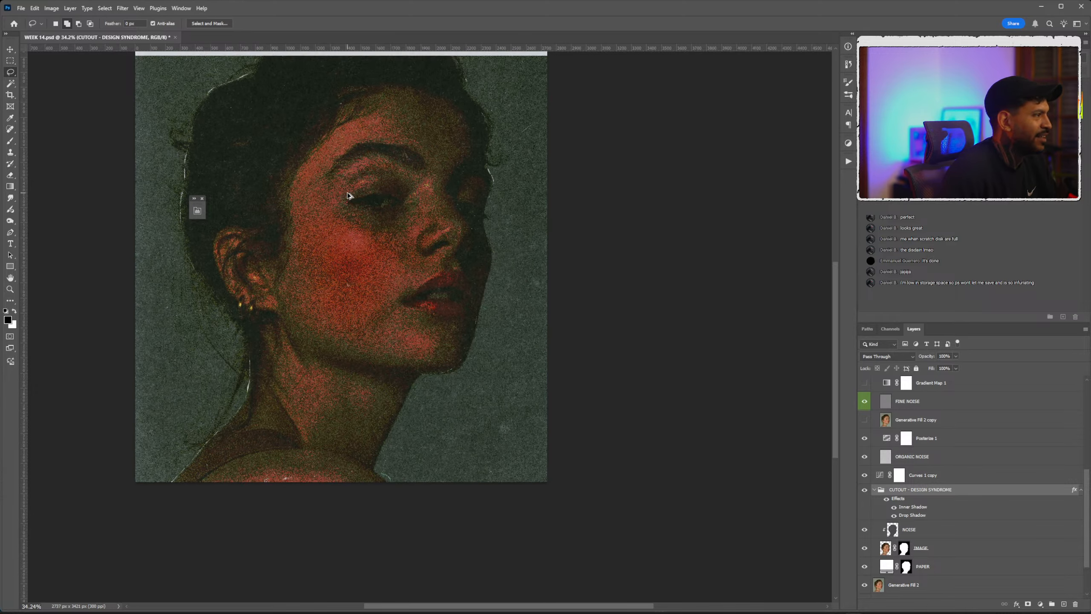
scroll(435, 241, up, 2)
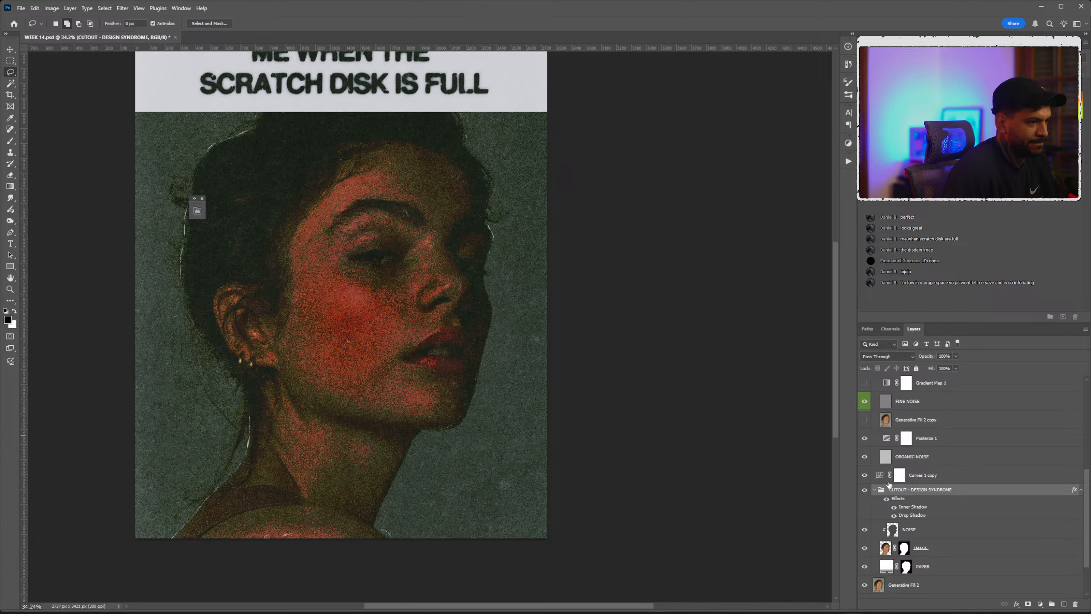
scroll(889, 485, up, 5)
scroll(880, 472, up, 4)
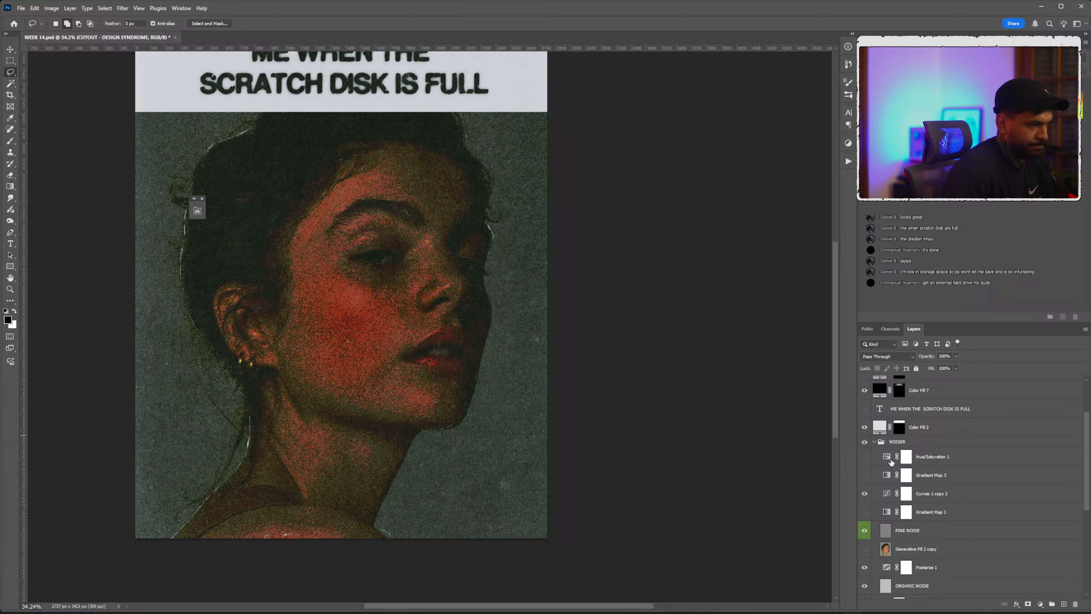
scroll(892, 456, down, 8)
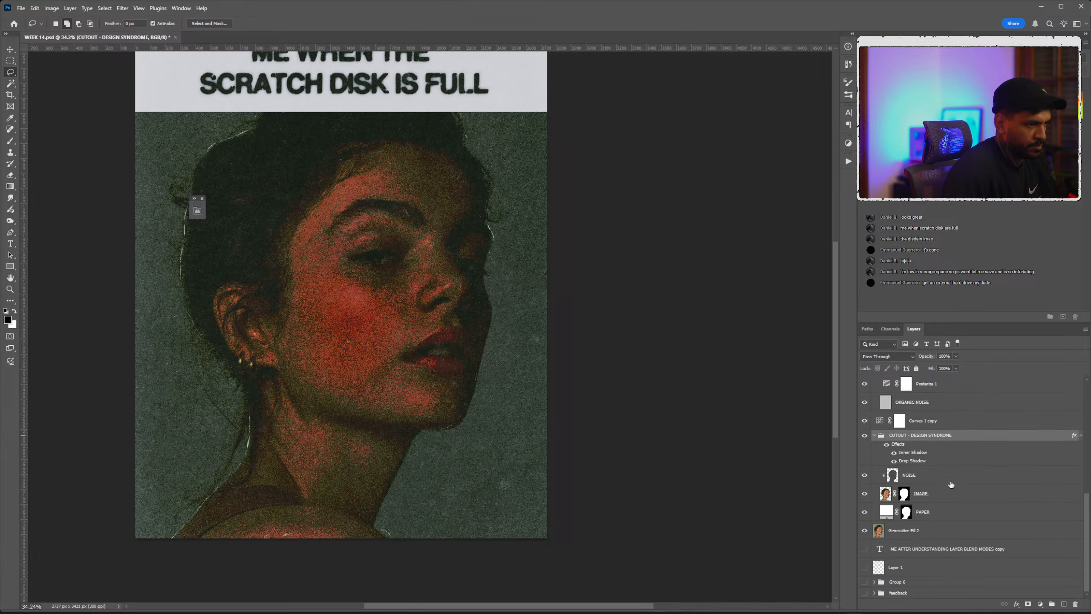
Duplicate the ORGANIC NOISE layer into the CUTOUT - DESIGN SYNDROME group, clipped directly above the NOISE layer.
scroll(887, 453, up, 5)
click(923, 458)
scroll(924, 469, down, 1)
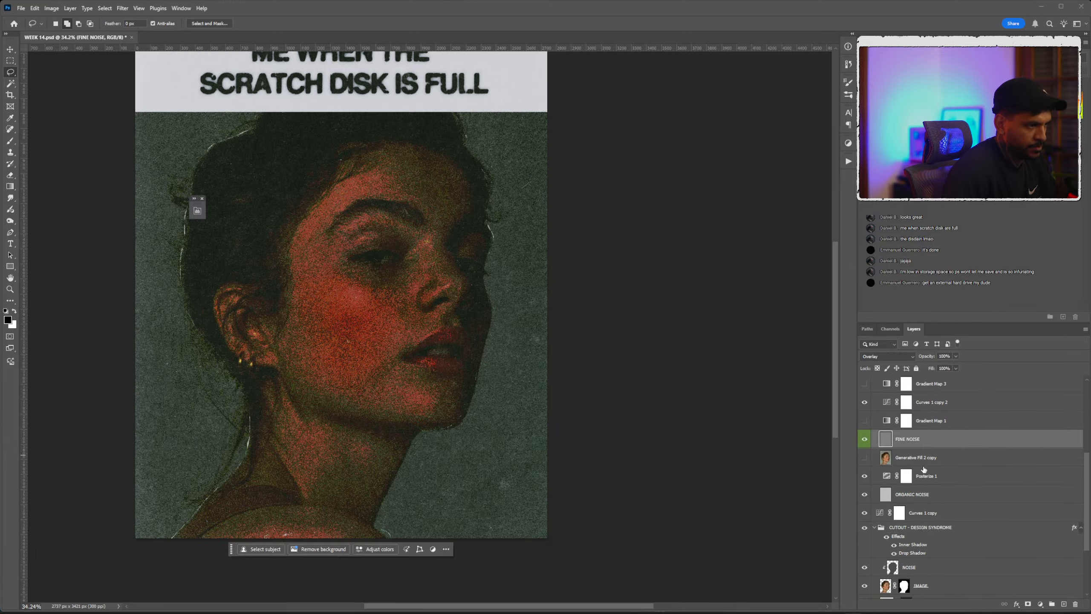
click(936, 498)
scroll(930, 473, down, 5)
drag(918, 406, 927, 468)
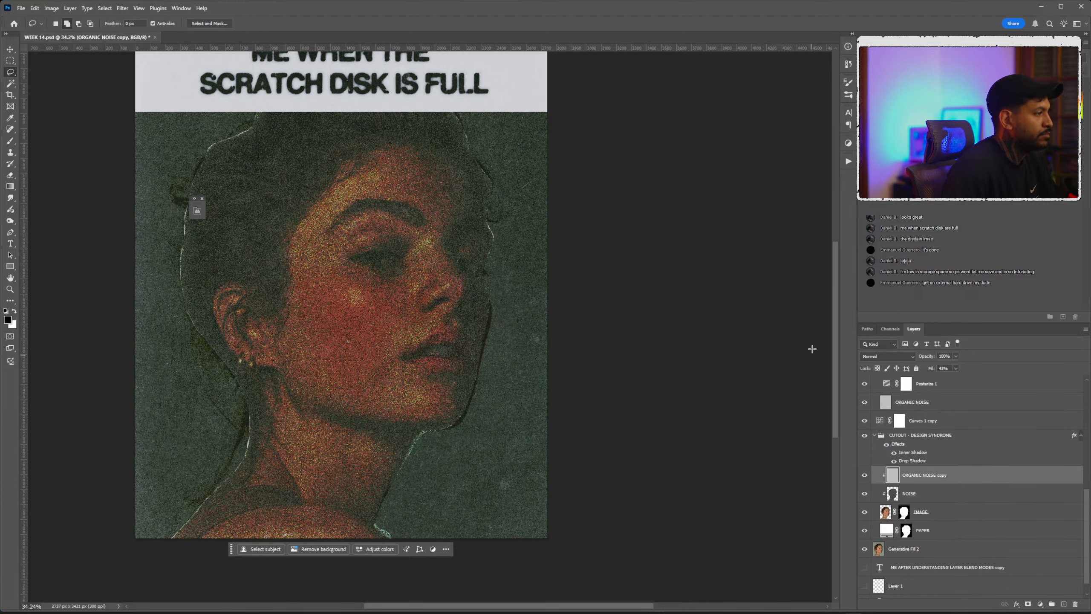
Add a vertical linear gradient fill from white through blue to black over the portrait, and hide its layer.
key(g)
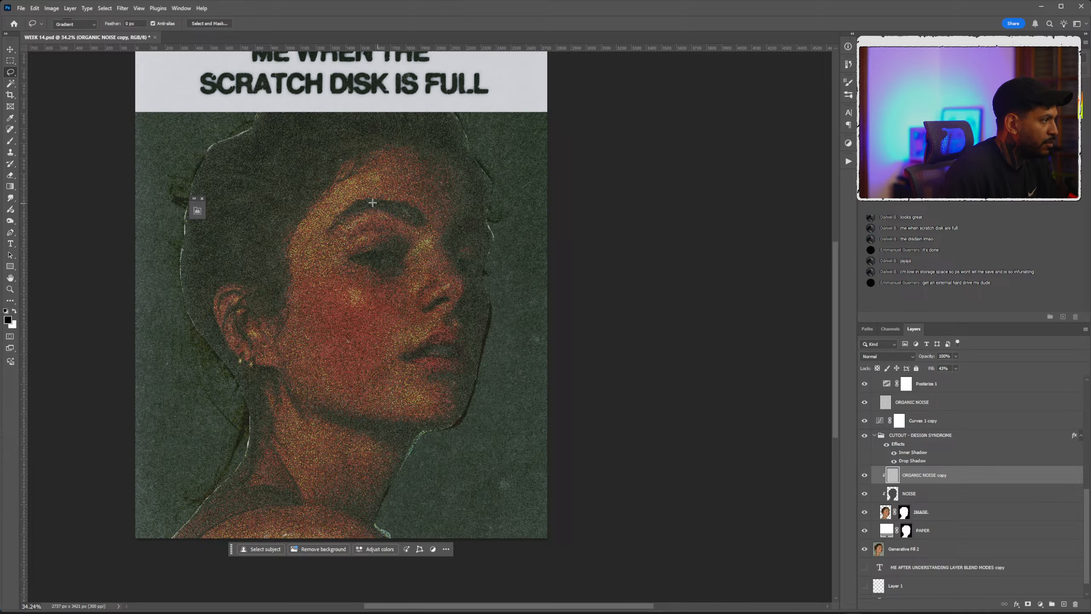
drag(360, 144, 360, 389)
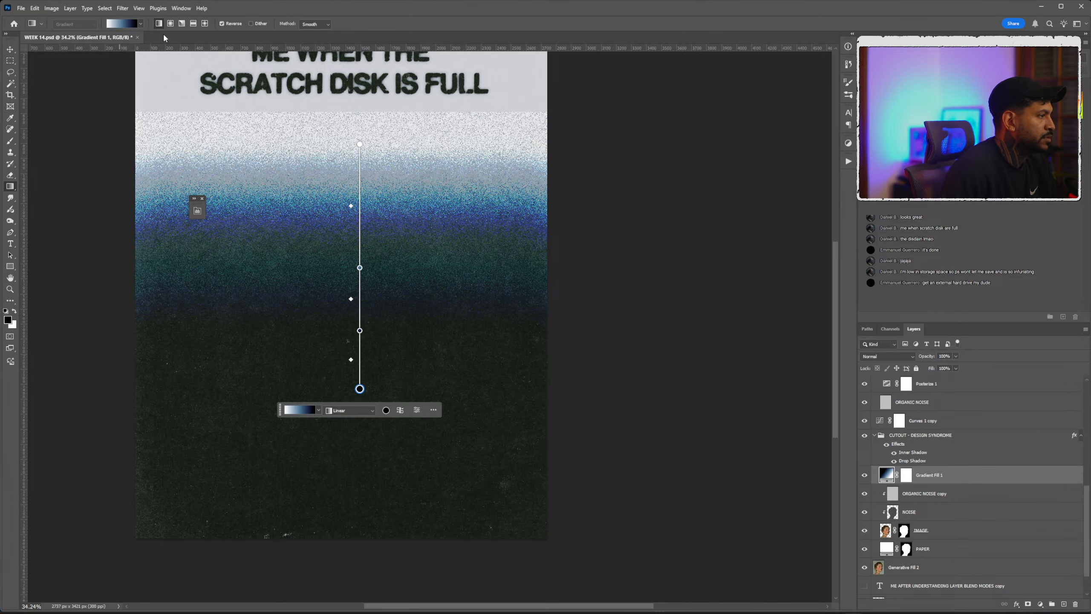
click(866, 476)
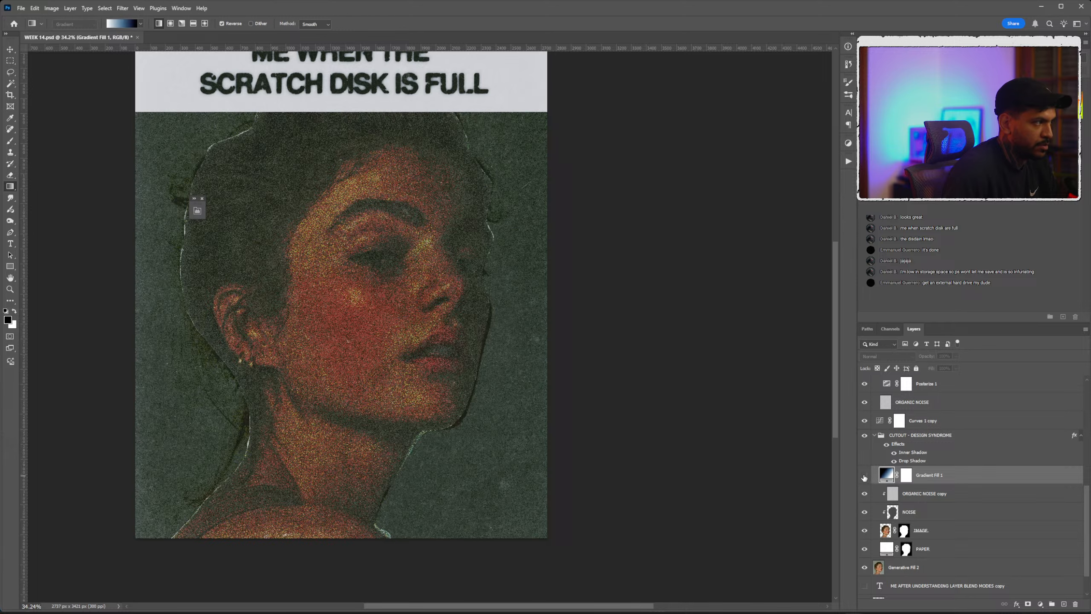
click(865, 475)
click(865, 475)
Clip the gradient fill layer inside the cutout group above the ORGANIC NOISE copy layer and show it.
drag(929, 487, 945, 600)
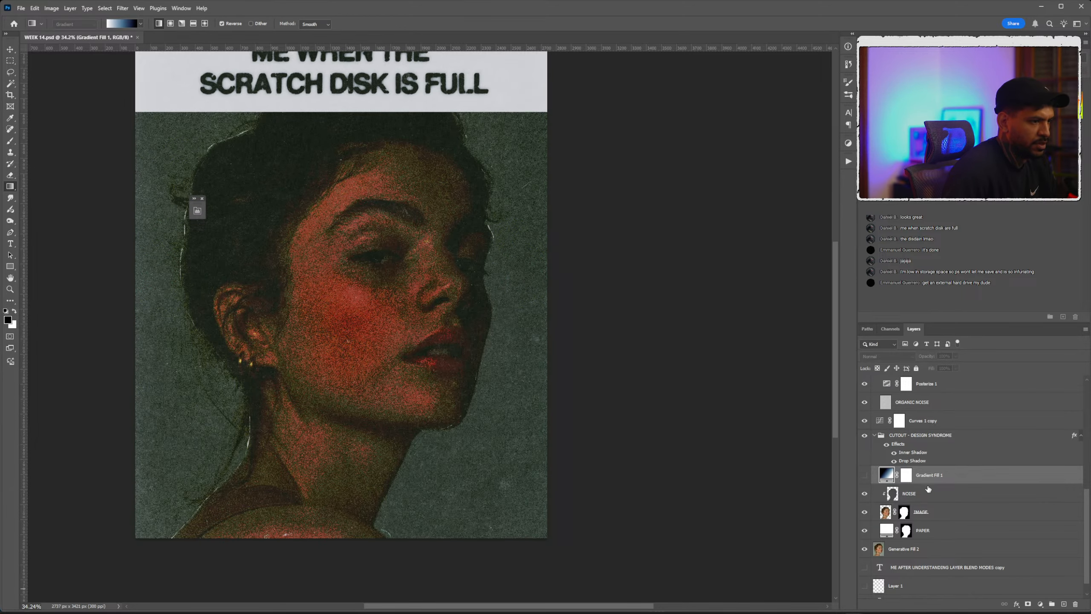
key(ctrl+z)
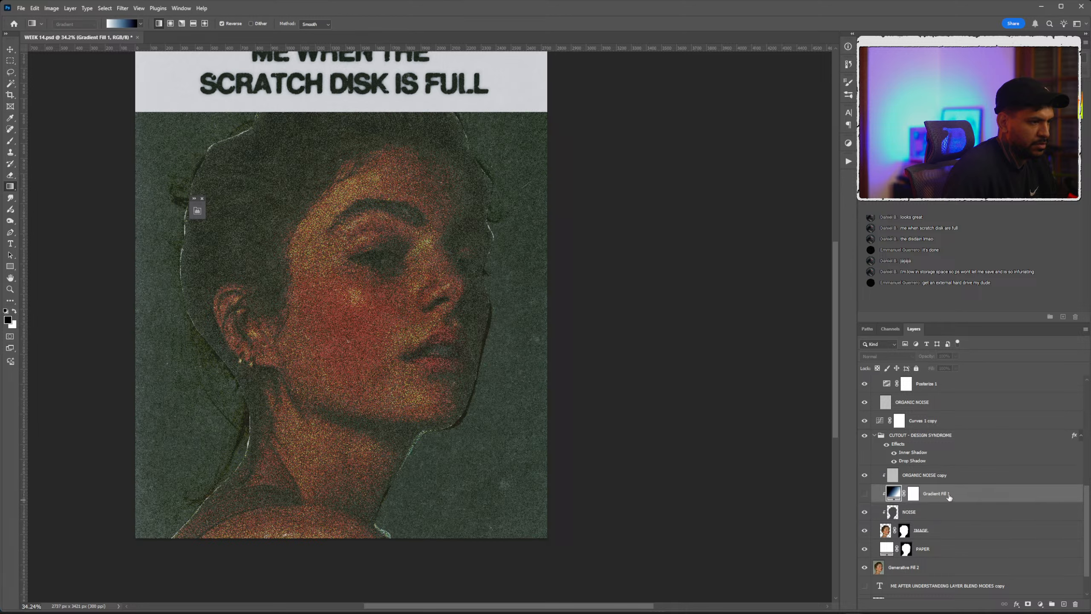
drag(949, 497, 923, 487)
click(864, 475)
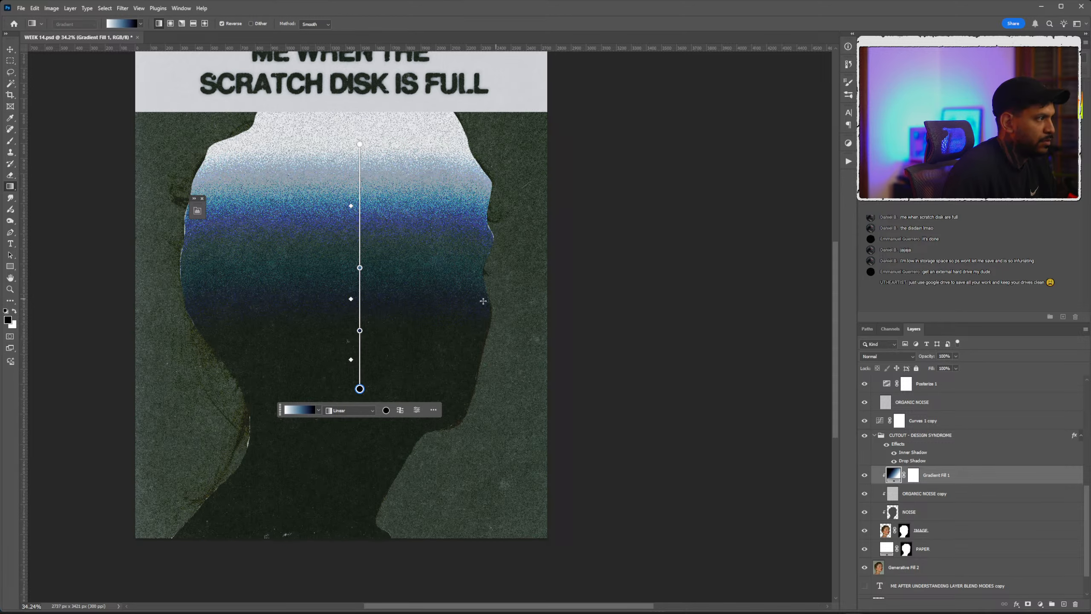
Stretch the gradient down to the canvas's lower edge and reapply the white-to-blue-to-black preset.
drag(359, 389, 359, 396)
mouse_move(359, 271)
mouse_down()
mouse_move(358, 324)
mouse_move(349, 329)
mouse_move(349, 288)
mouse_up()
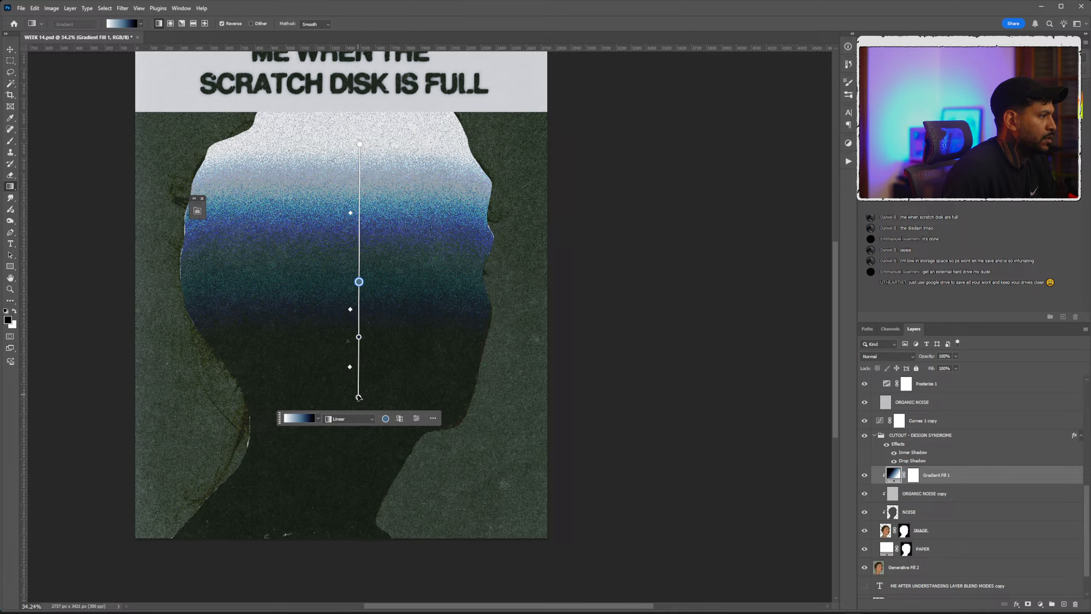
drag(359, 398, 354, 537)
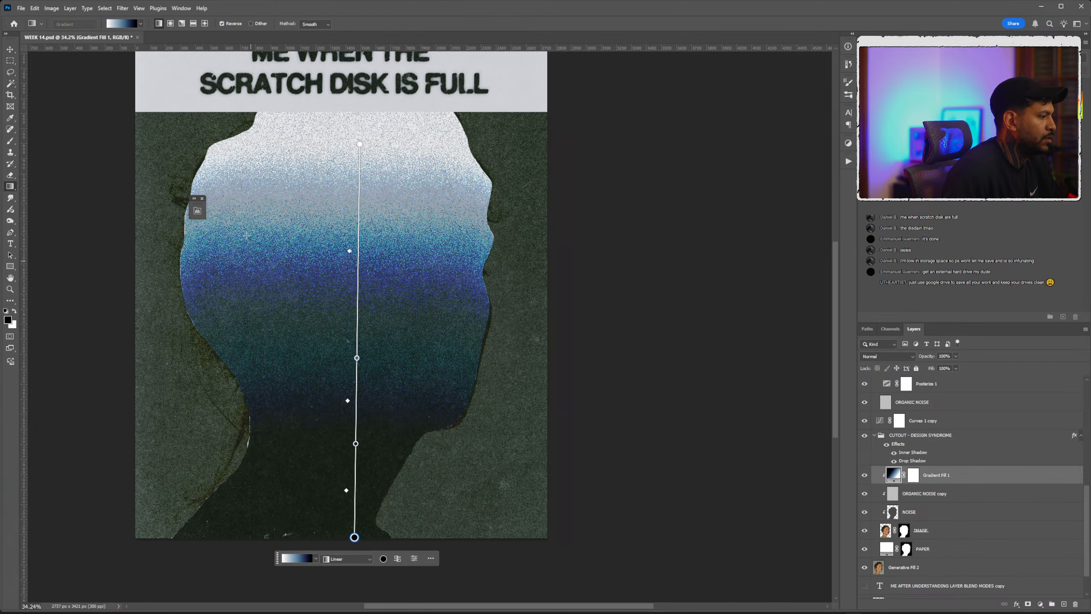
click(134, 23)
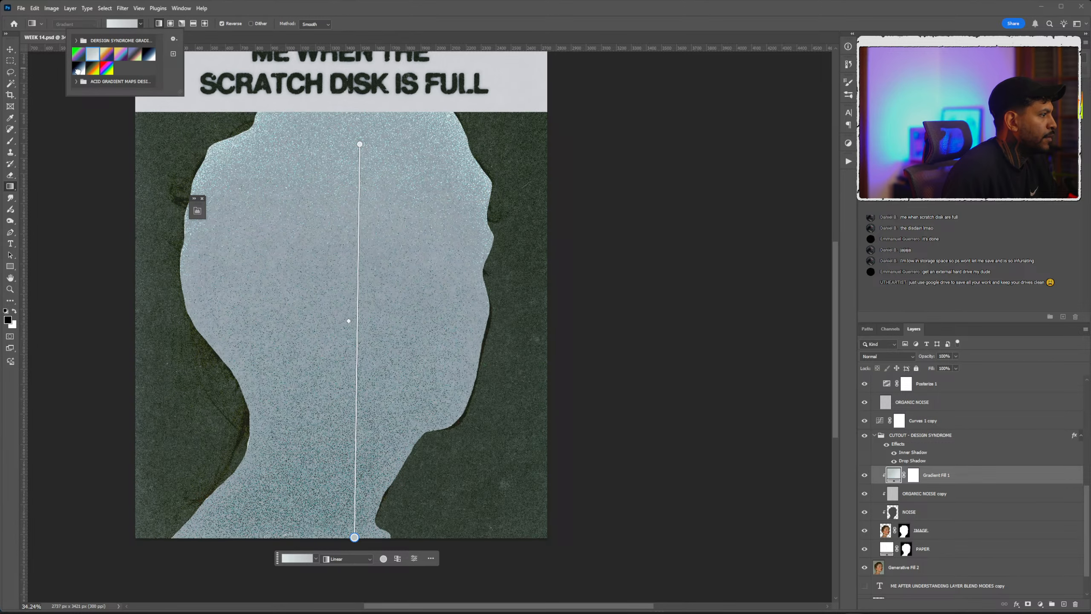
double_click(79, 71)
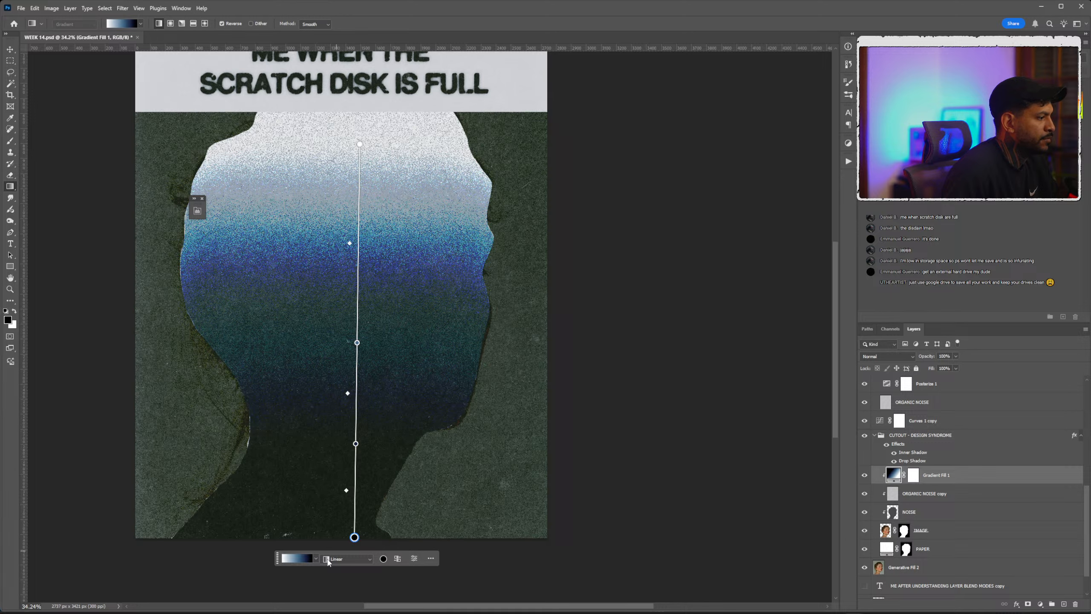
double_click(358, 343)
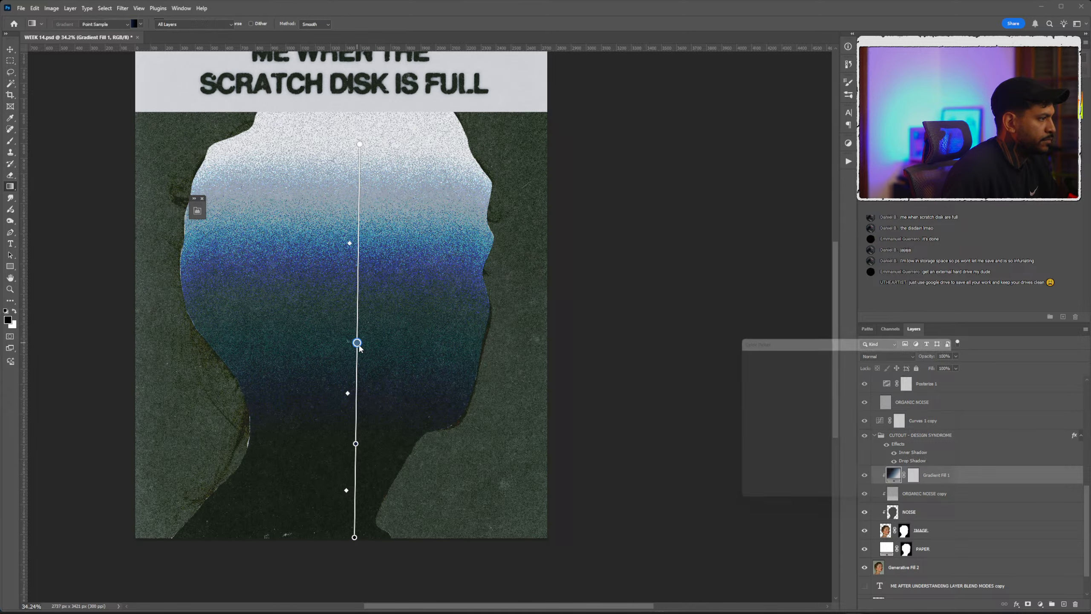
key(Escape)
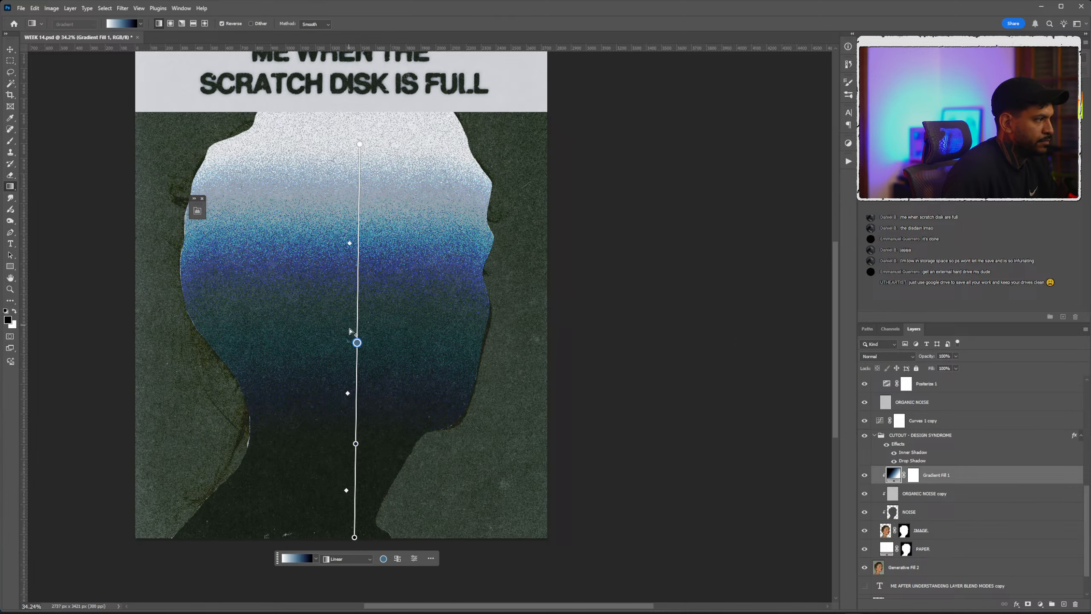
click(430, 558)
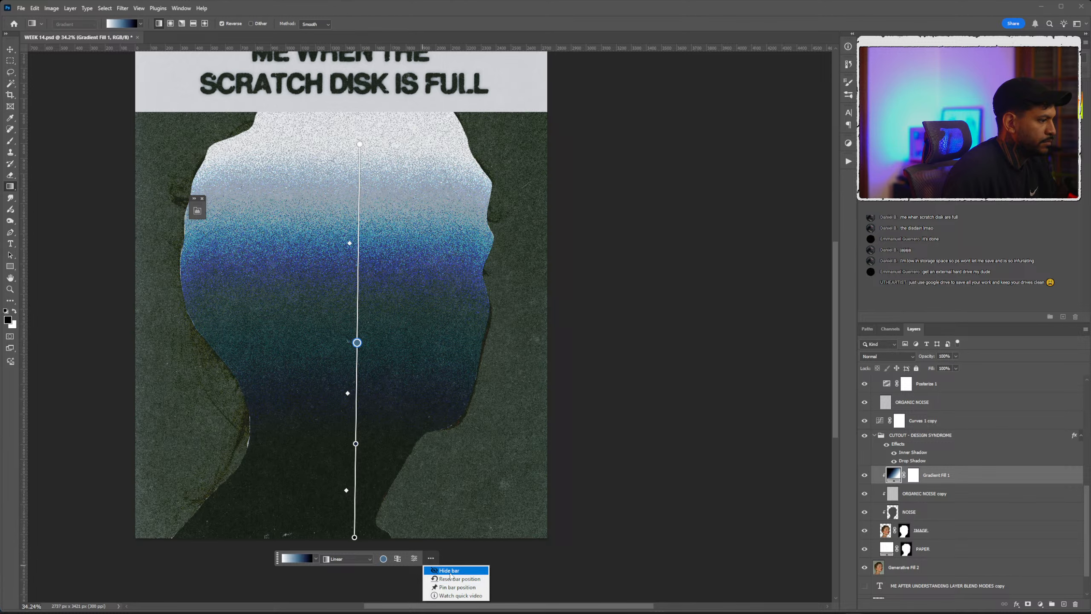
click(118, 25)
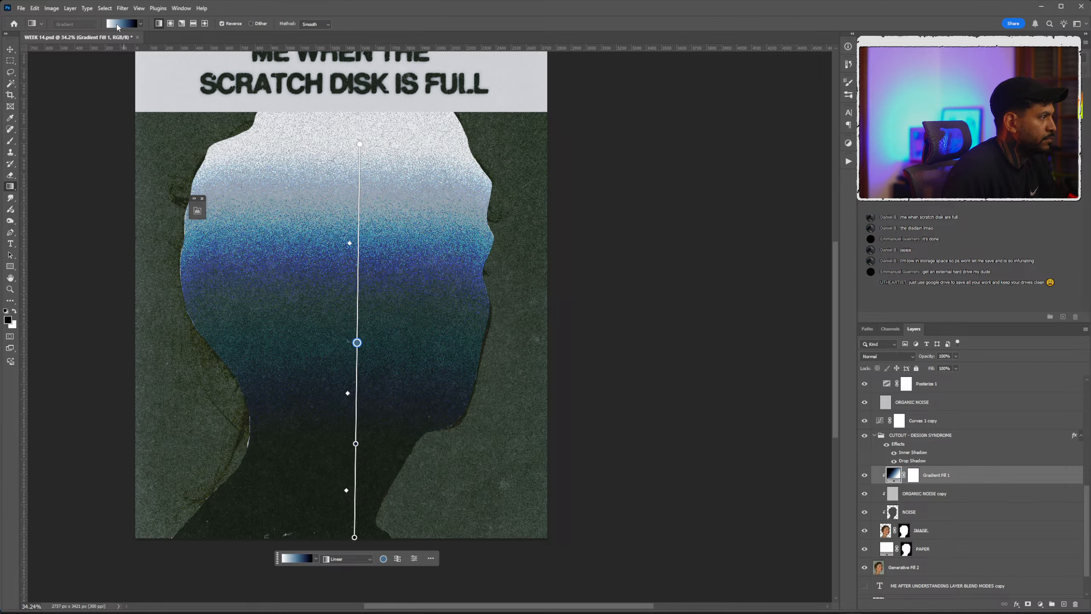
Compare the whole poster with the gradient fill layer hidden and shown.
key(ctrl+minus)
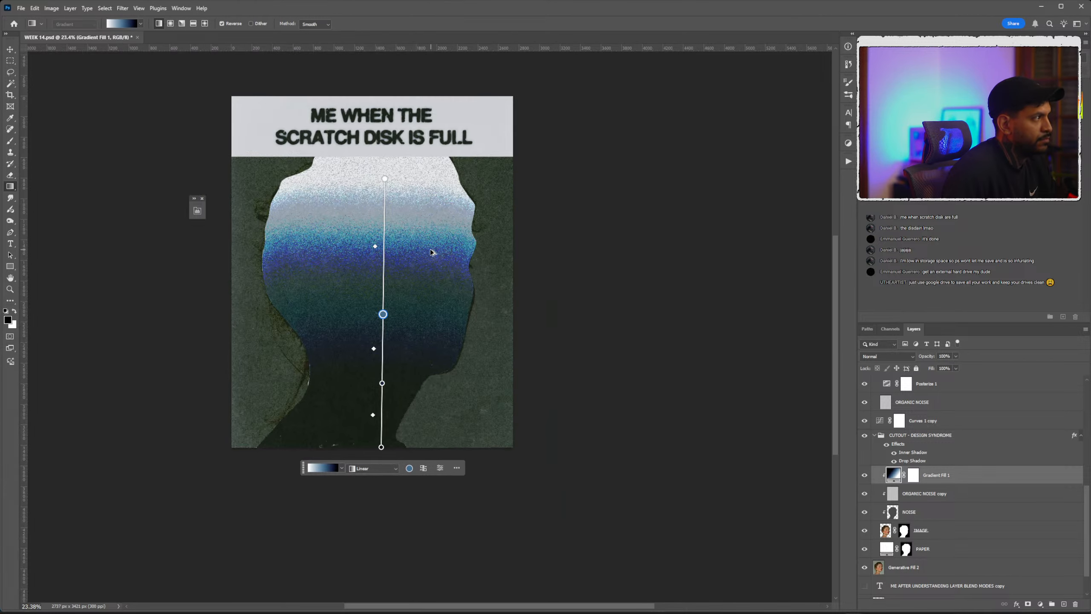
click(865, 475)
click(865, 475)
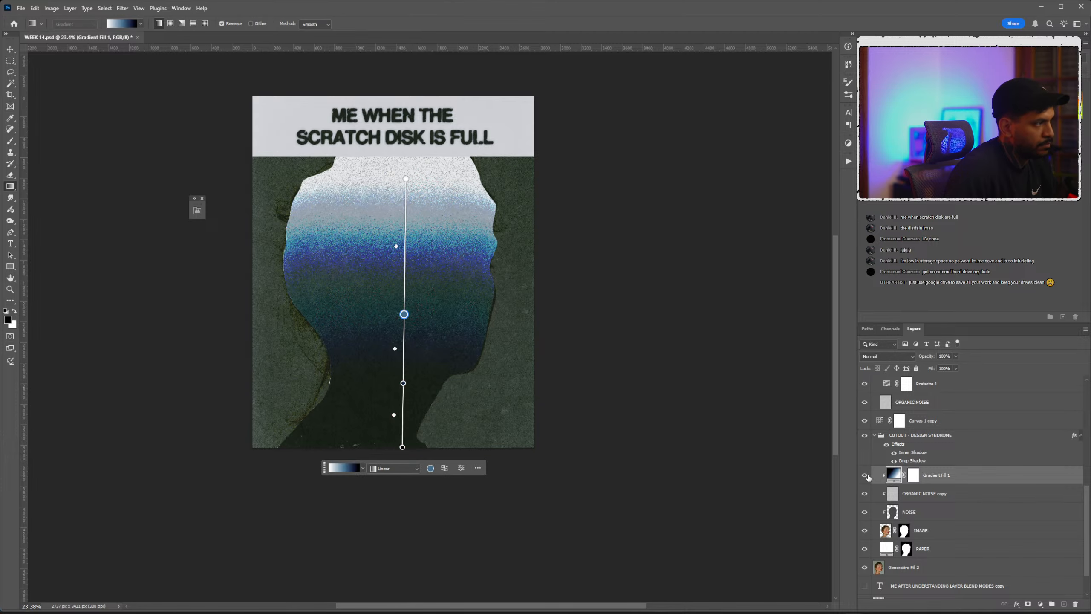
key(ctrl+minus)
Try to turn the gradient fill black and white by deleting its two blue color stops in the Gradient Editor.
double_click(886, 478)
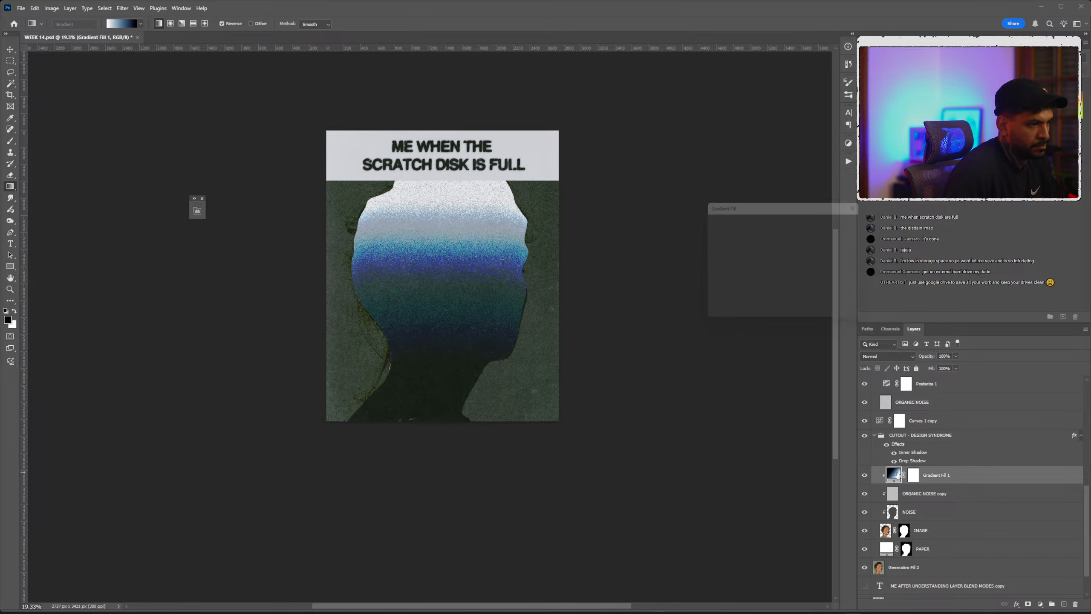
click(785, 221)
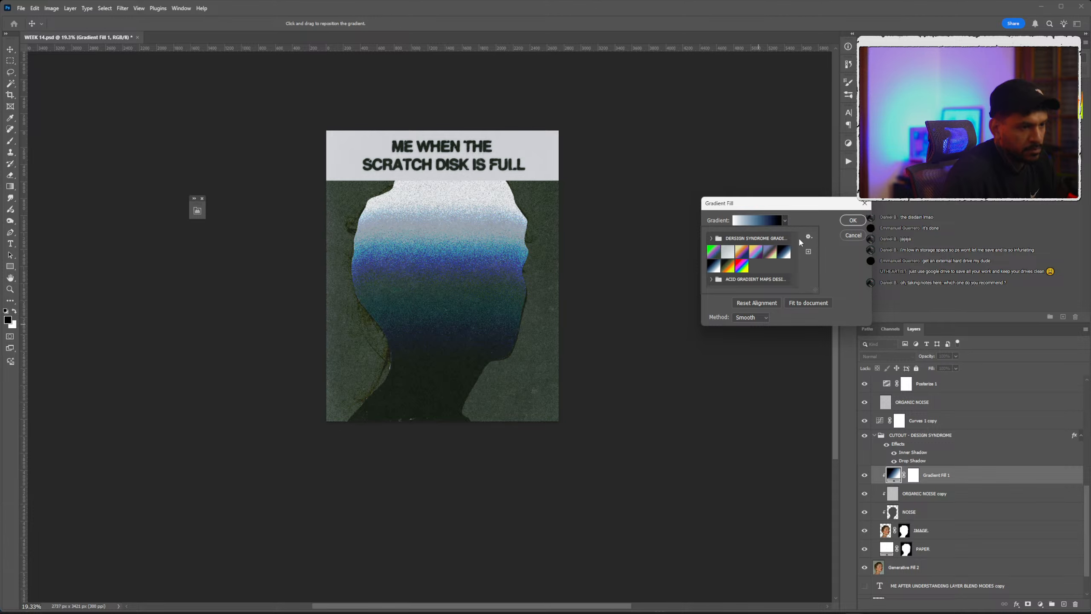
click(822, 234)
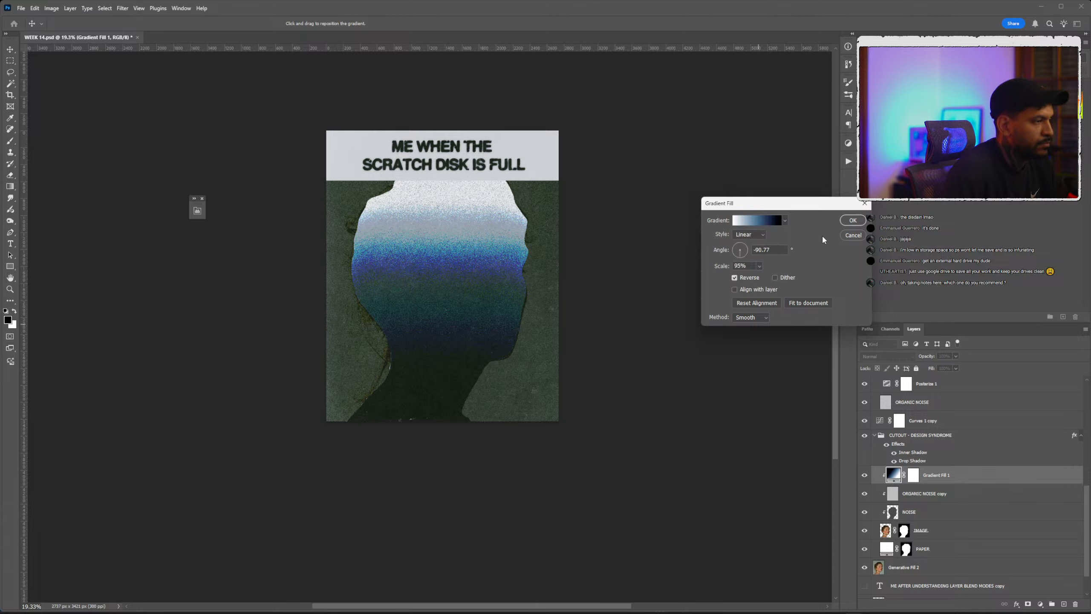
click(763, 221)
click(785, 459)
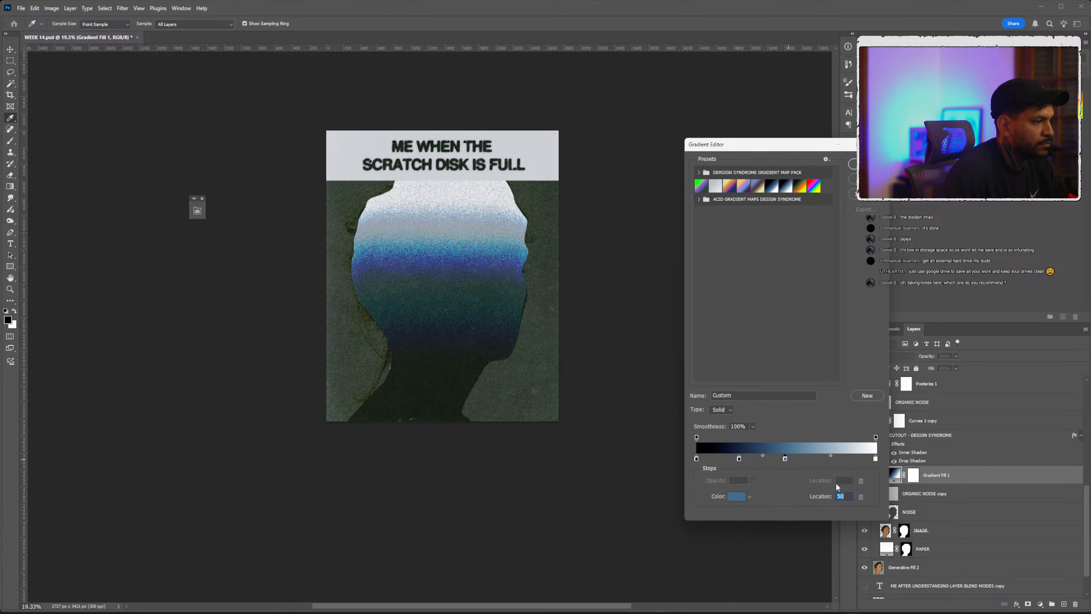
click(861, 497)
click(740, 459)
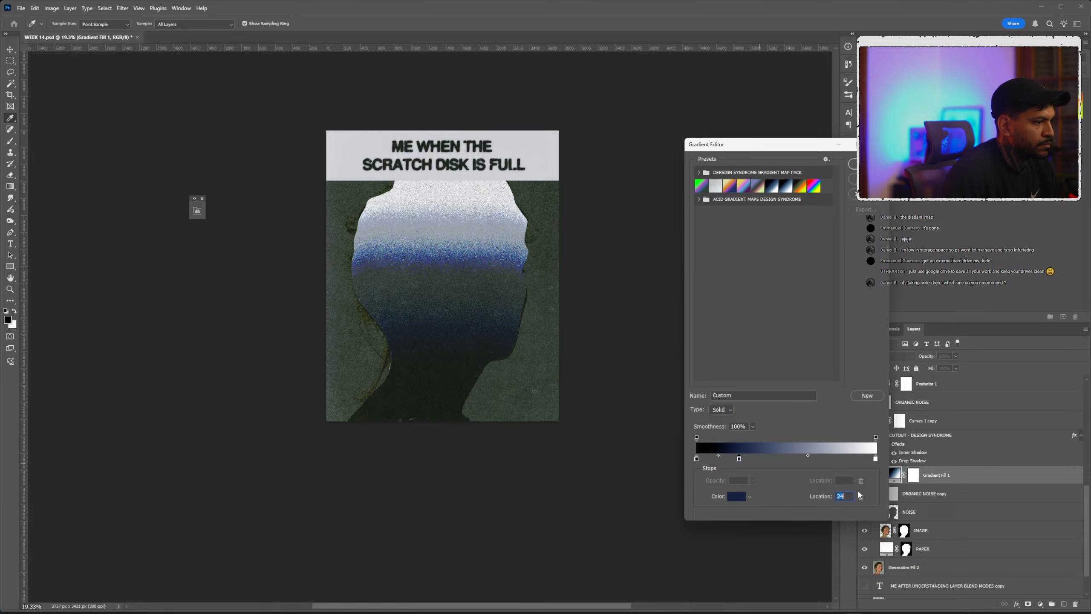
click(861, 497)
click(853, 164)
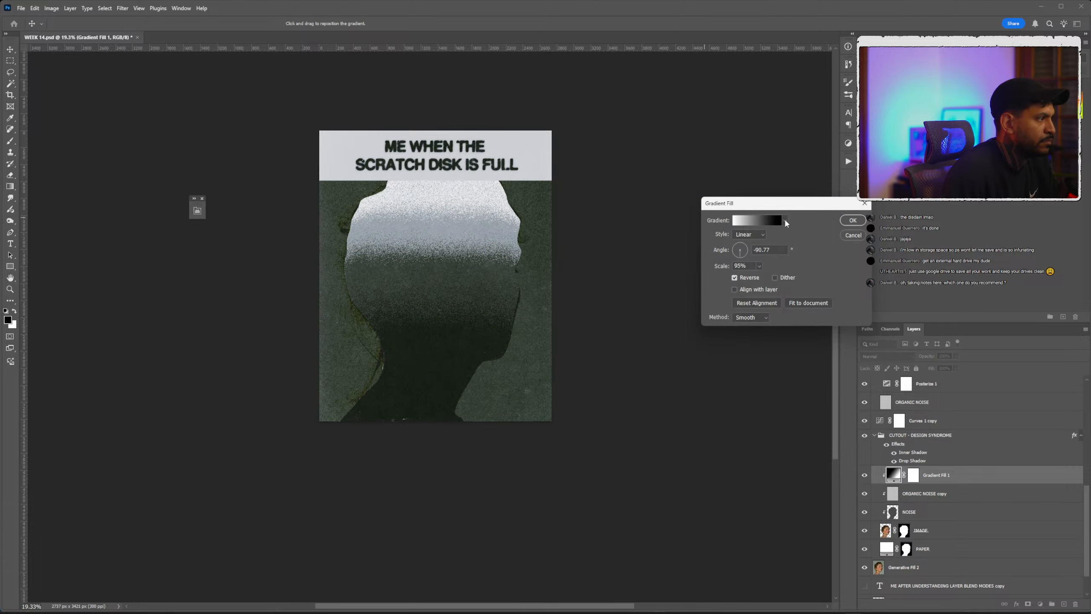
click(849, 219)
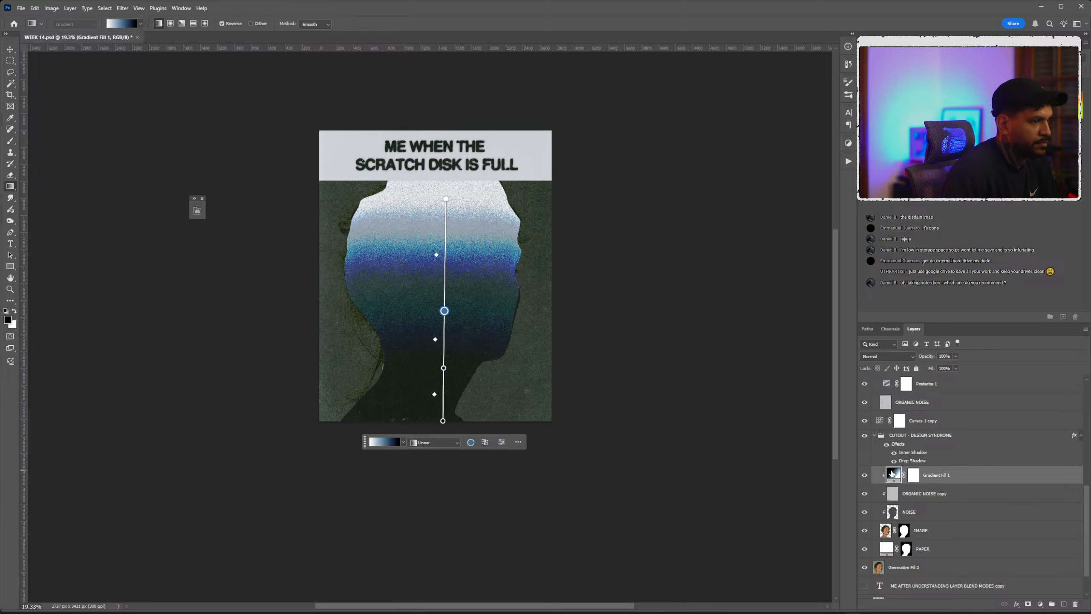
Delete the gradient fill's two blue color stops in the Gradient Editor to make it black to white, and apply it.
double_click(892, 473)
click(774, 222)
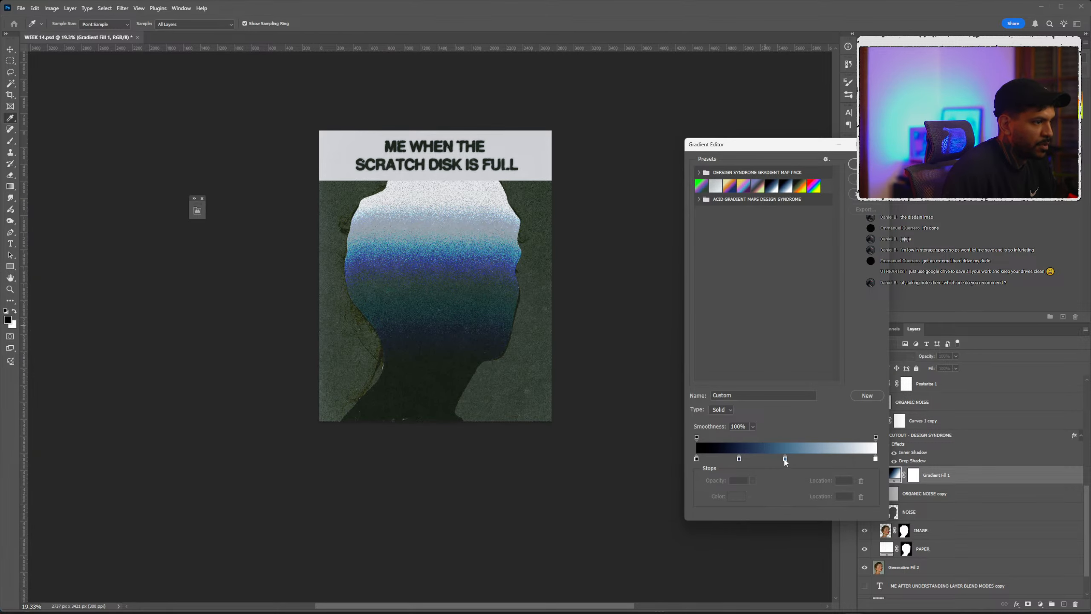
click(739, 458)
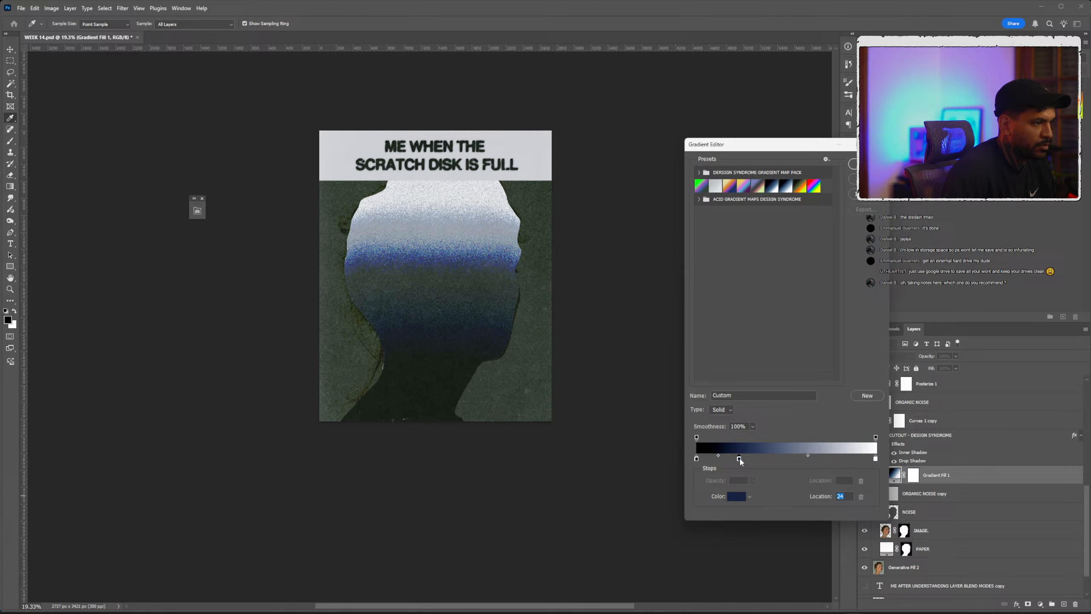
click(861, 497)
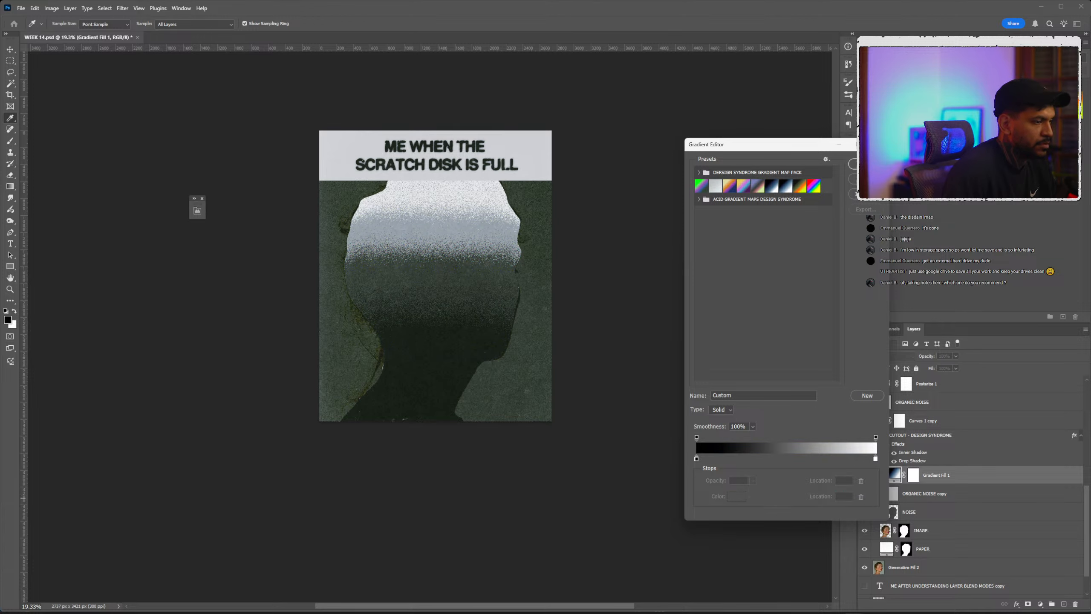
click(853, 163)
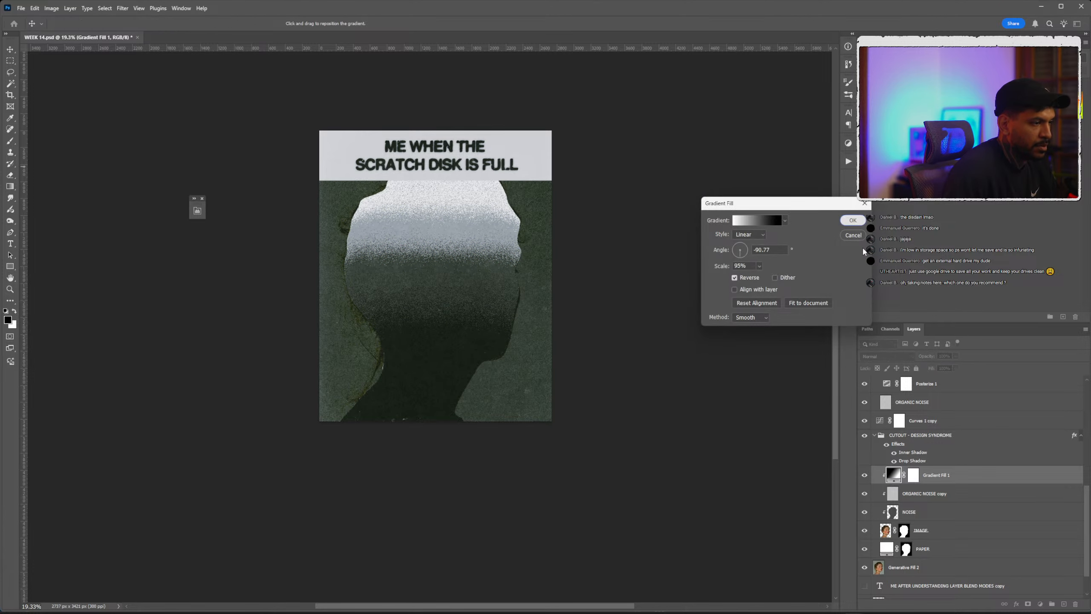
click(853, 220)
Set the gradient fill's blend mode to Darker Color and flip its direction so black falls over the head and white at the poster's bottom.
click(887, 356)
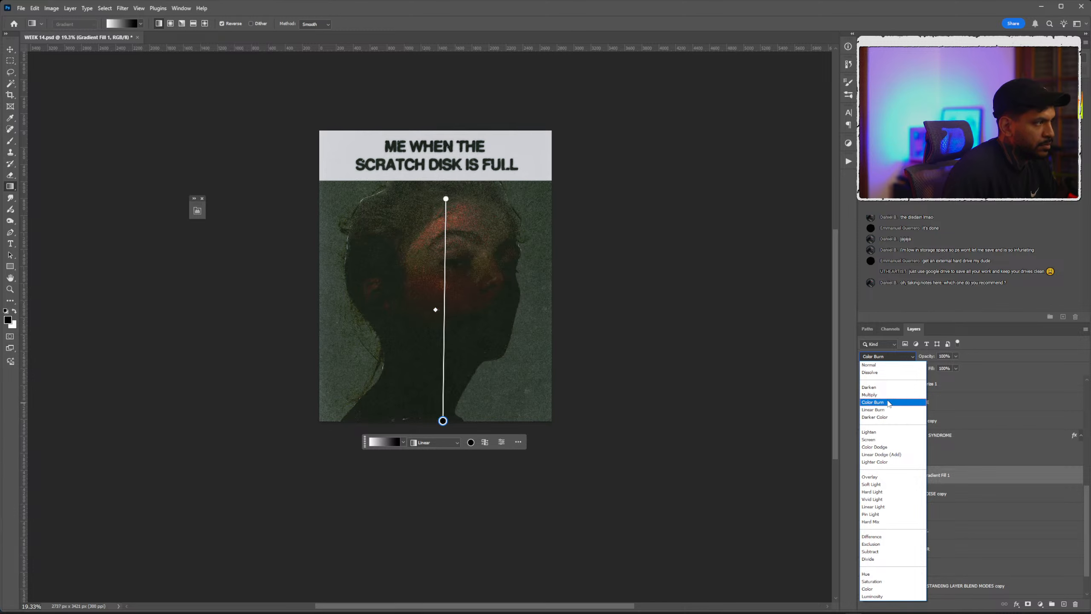
click(889, 418)
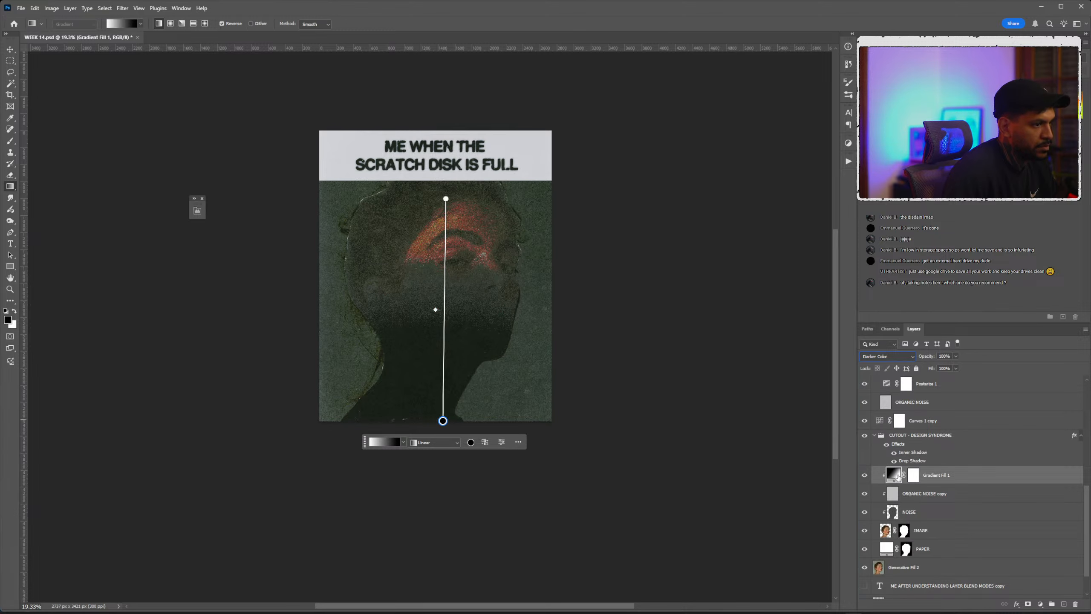
drag(443, 421, 456, 137)
drag(444, 194, 445, 418)
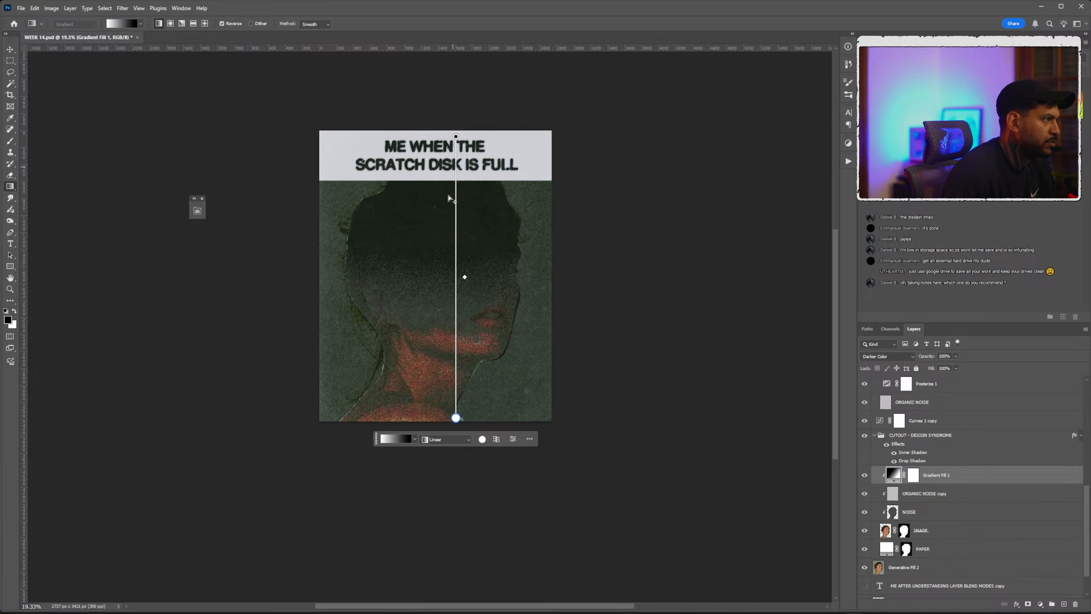
scroll(449, 199, up, 4)
scroll(482, 280, down, 3)
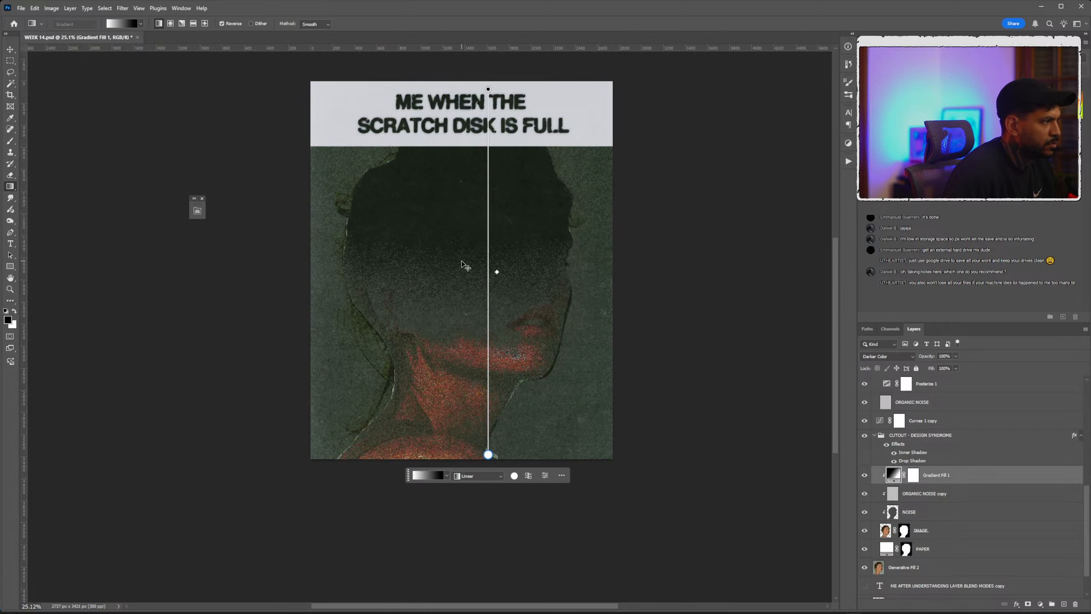
scroll(469, 264, up, 1)
key(Return)
key(l)
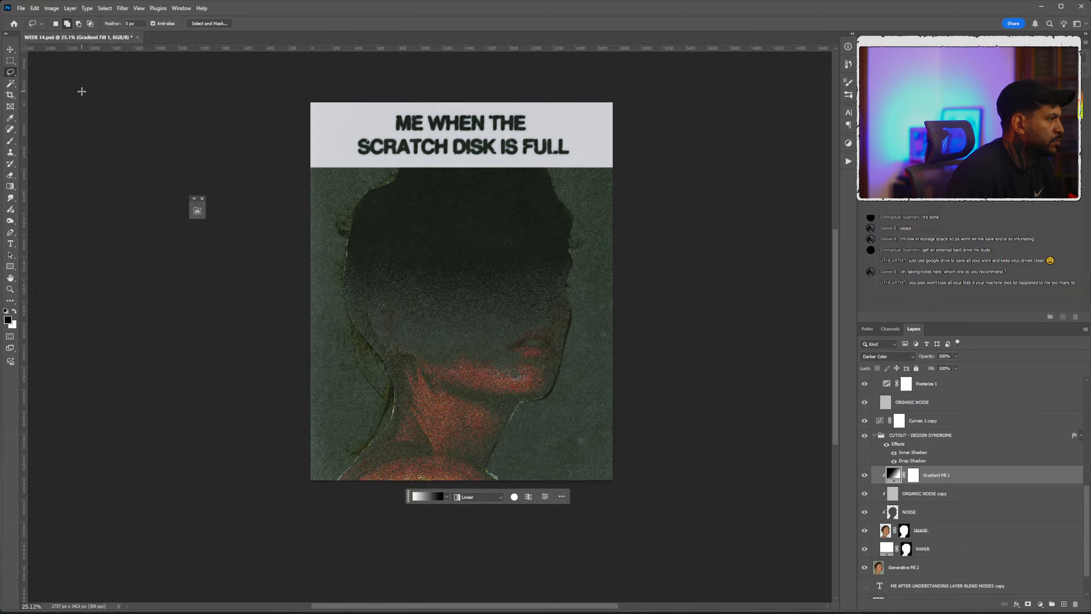
Compare the darkened portrait with the ORGANIC NOISE copy layer hidden and shown.
scroll(533, 366, up, 2)
scroll(472, 377, down, 5)
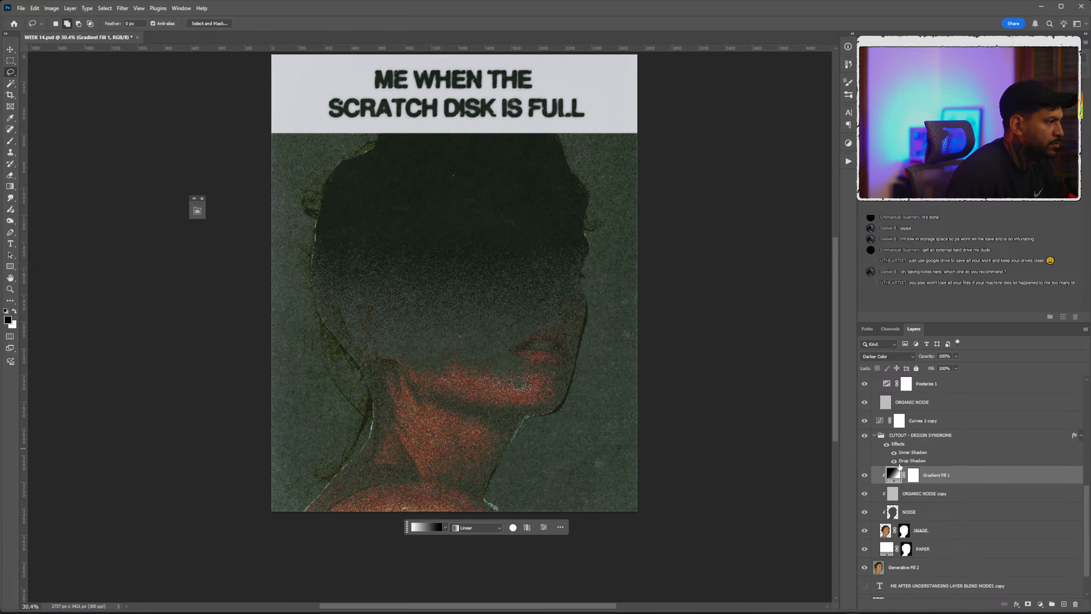
scroll(904, 490, up, 1)
scroll(468, 343, right, 1)
scroll(468, 343, down, 3)
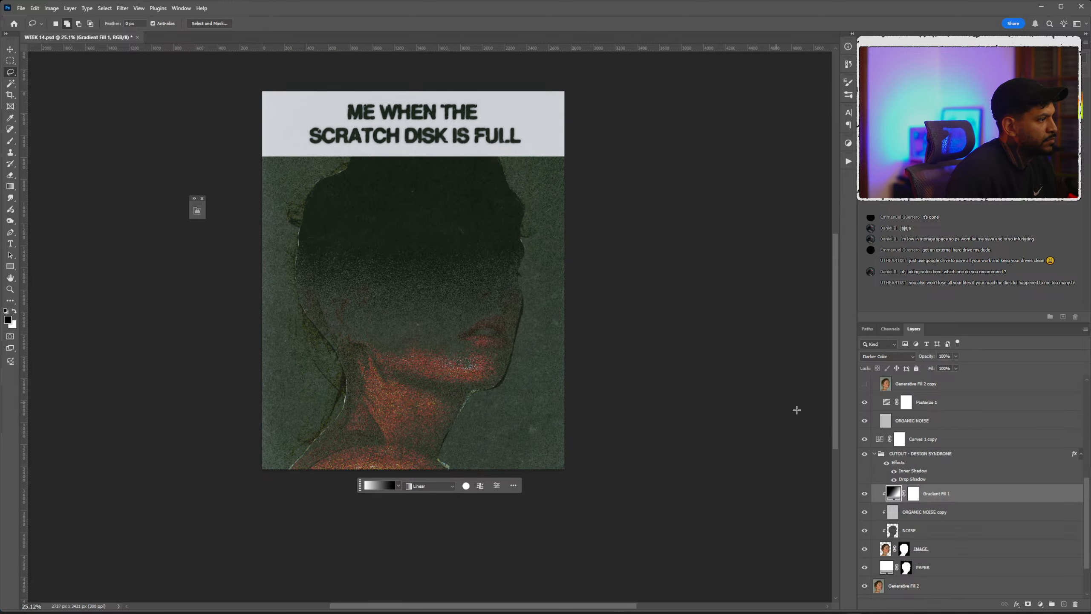
click(866, 512)
click(865, 512)
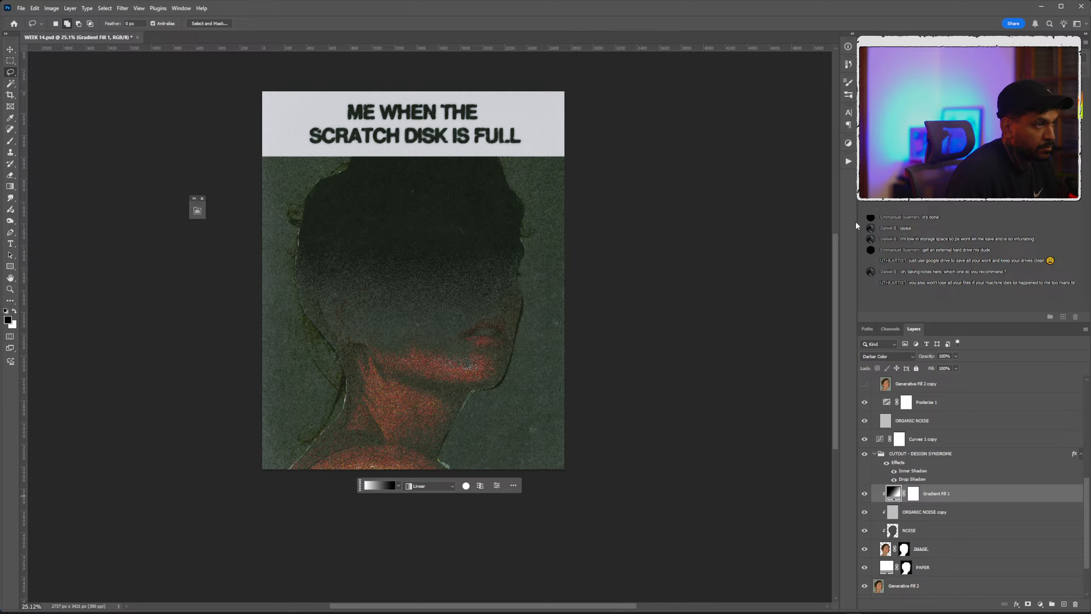
Compare the portrait with the Gradient Fill 1 layer hidden and shown.
click(944, 513)
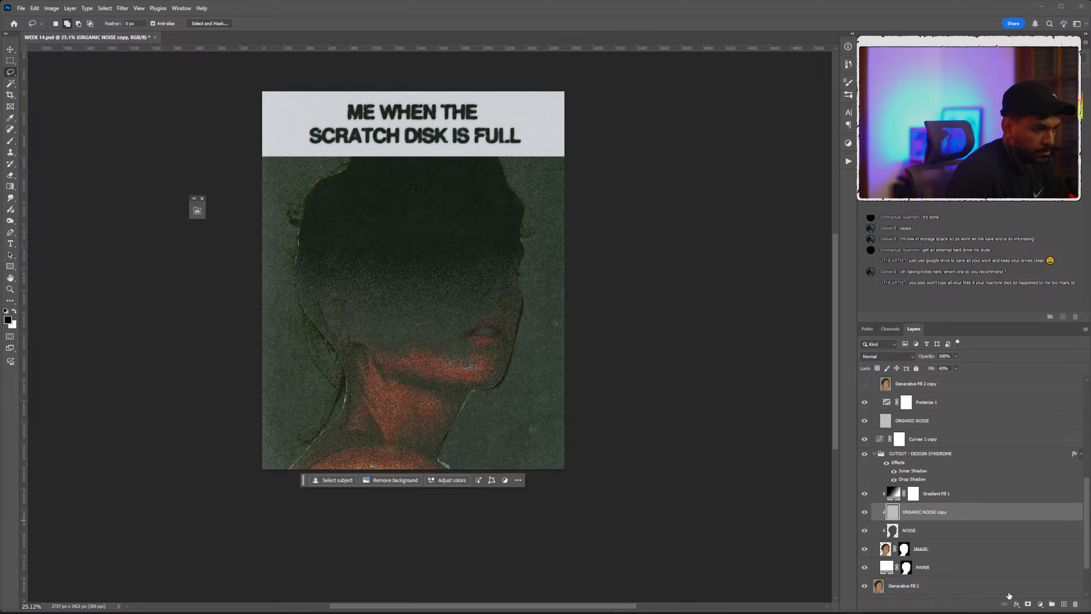
click(1040, 605)
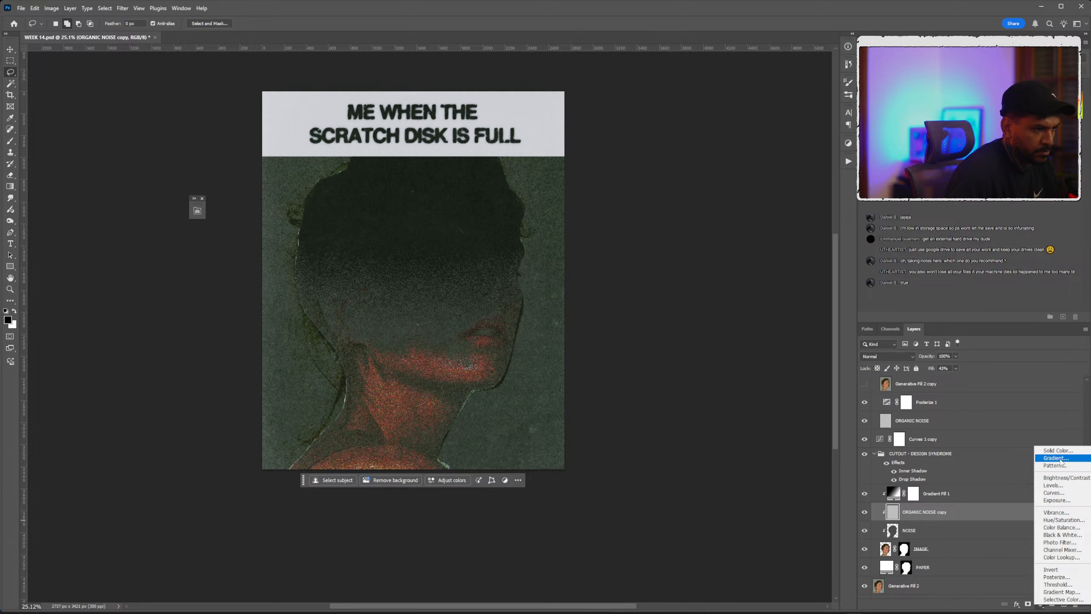
click(926, 494)
click(865, 494)
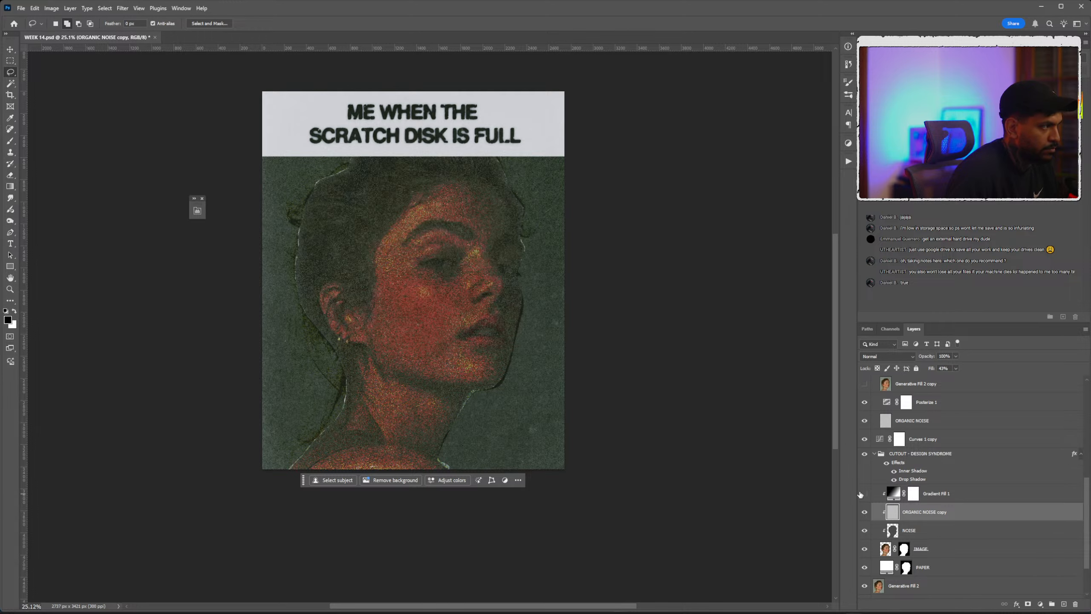
click(865, 494)
Set the Gradient Fill 1 layer's blend mode to Normal.
click(887, 495)
click(872, 356)
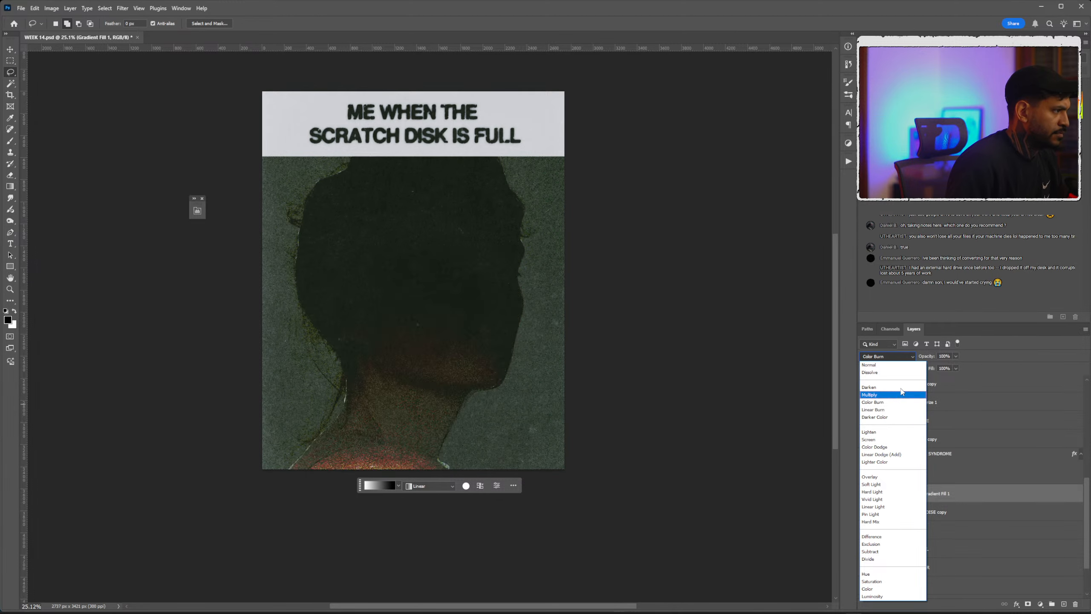
click(869, 364)
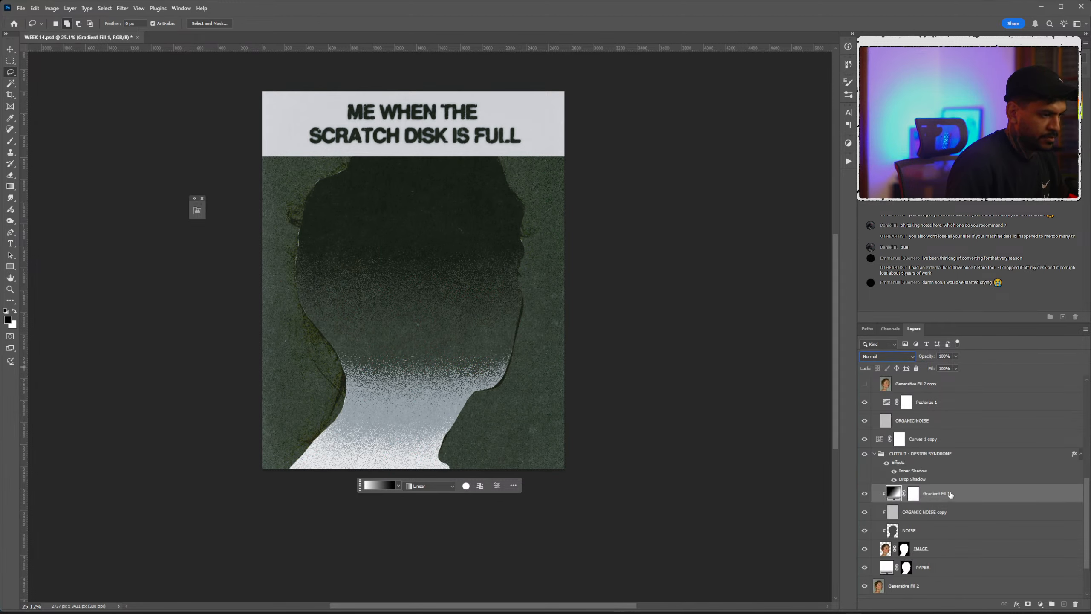
Add a white (ffffff) Solid Color fill layer and place it directly beneath the ORGANIC NOISE copy layer.
click(950, 513)
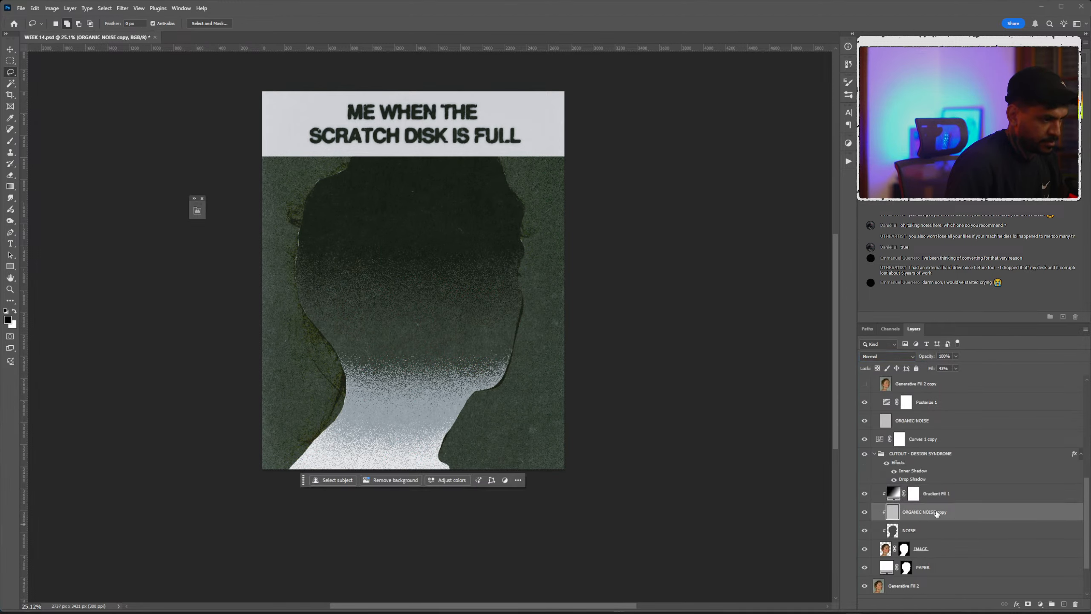
click(1038, 604)
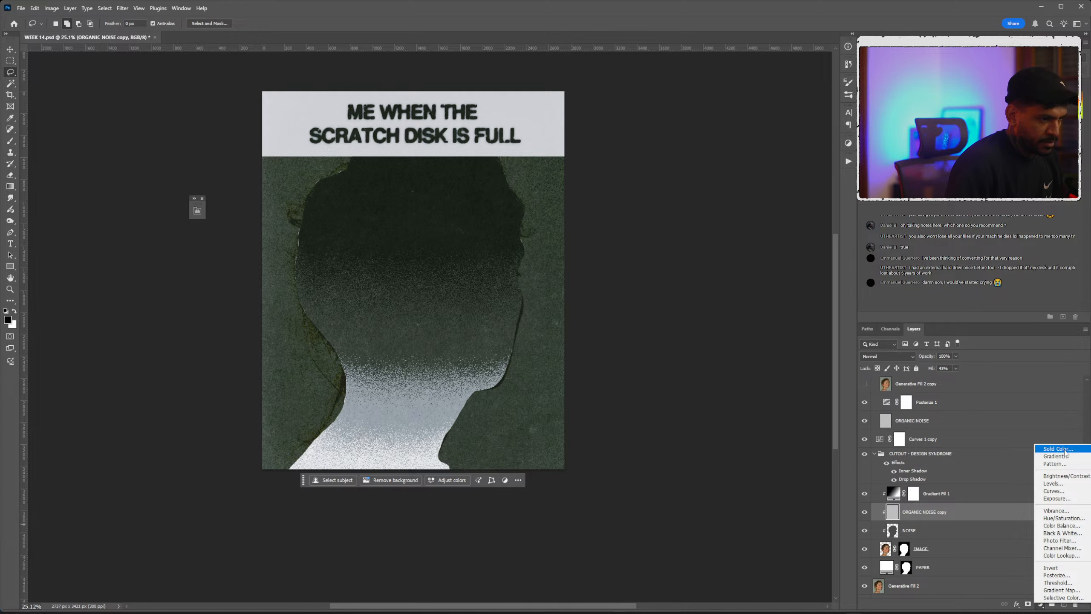
click(1051, 447)
text(ffffff)
click(945, 355)
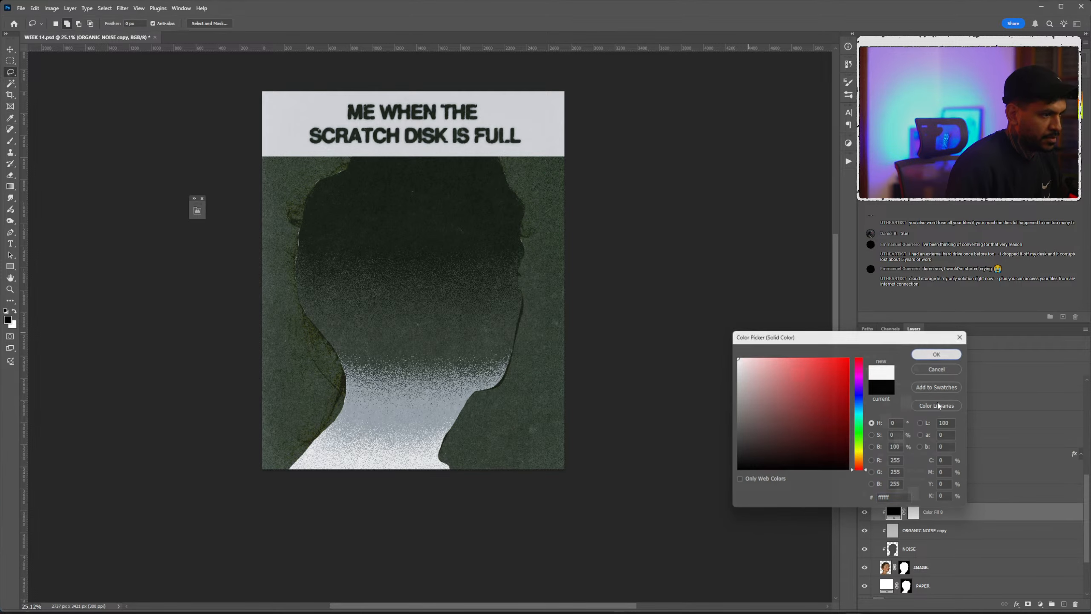
drag(949, 531, 941, 510)
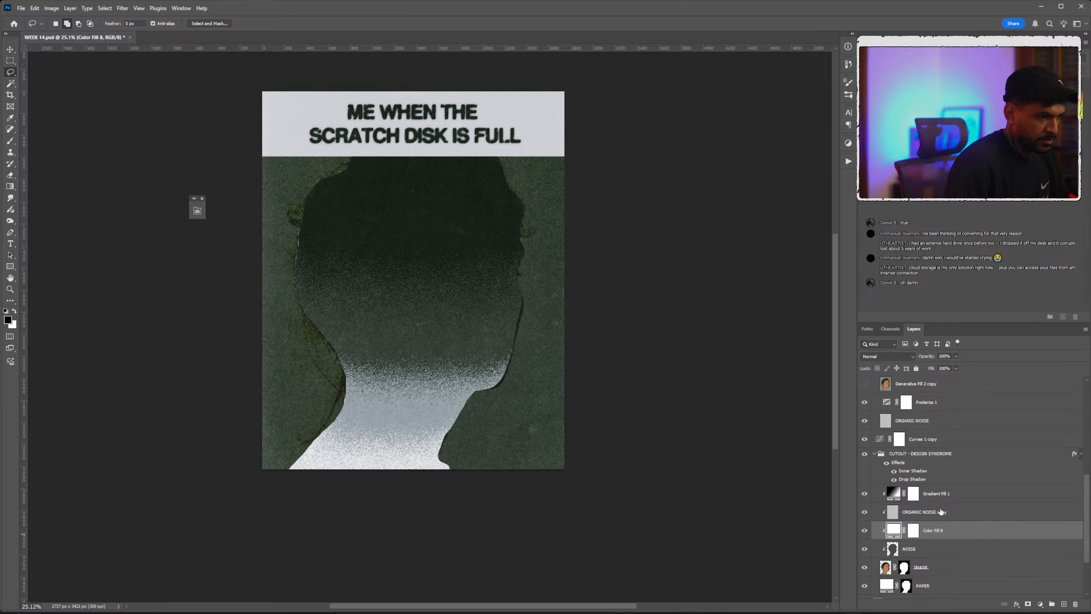
Release the clipping masks of the gradient fill, ORGANIC NOISE copy and white fill layers, and group the three together.
click(940, 512)
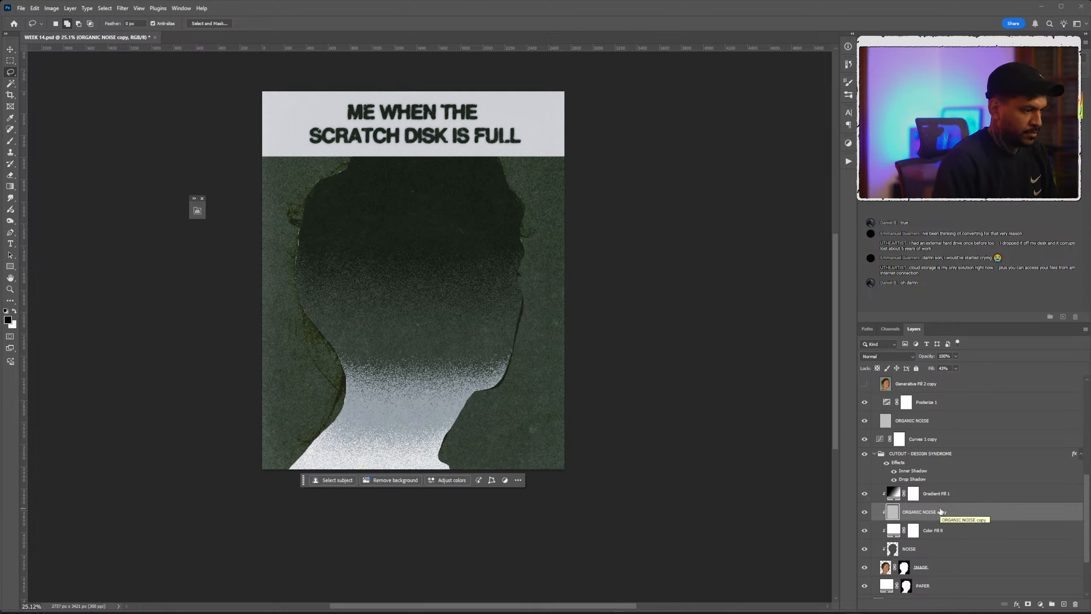
shift+click(947, 535)
shift+click(946, 499)
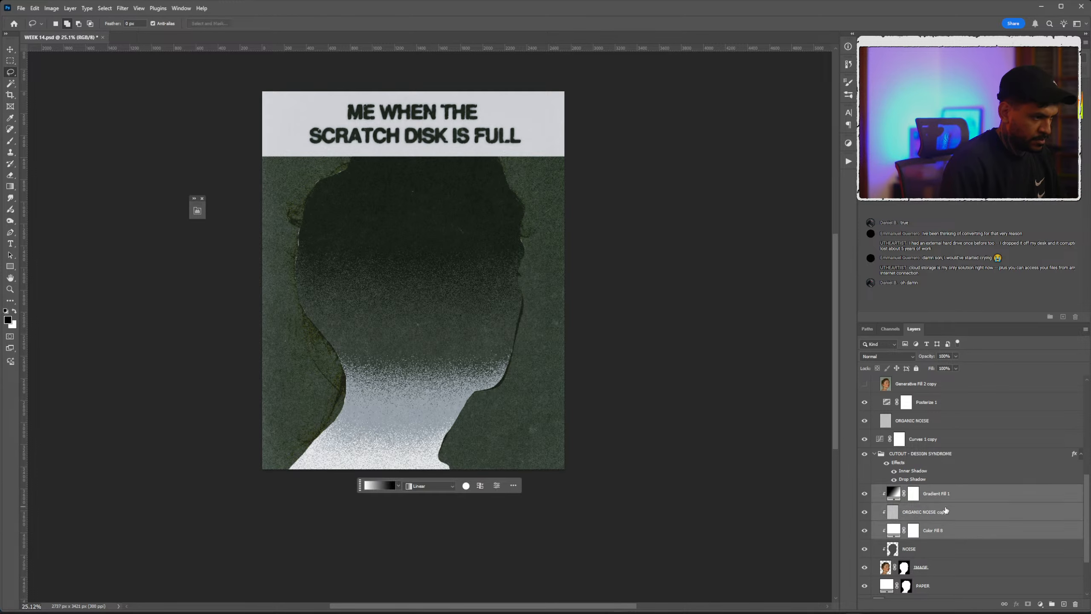
right_click(949, 504)
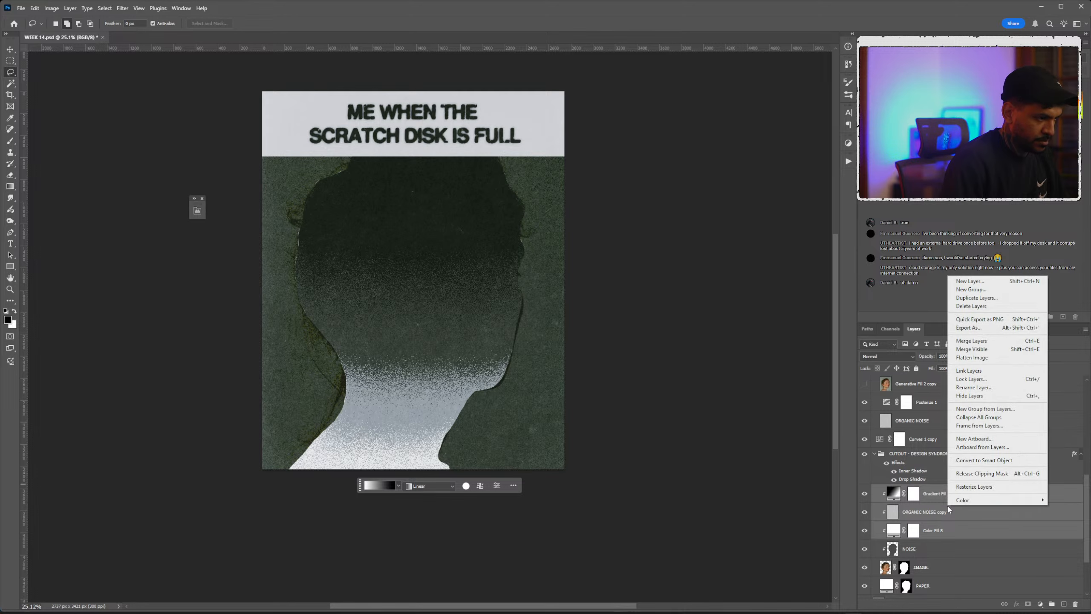
click(970, 474)
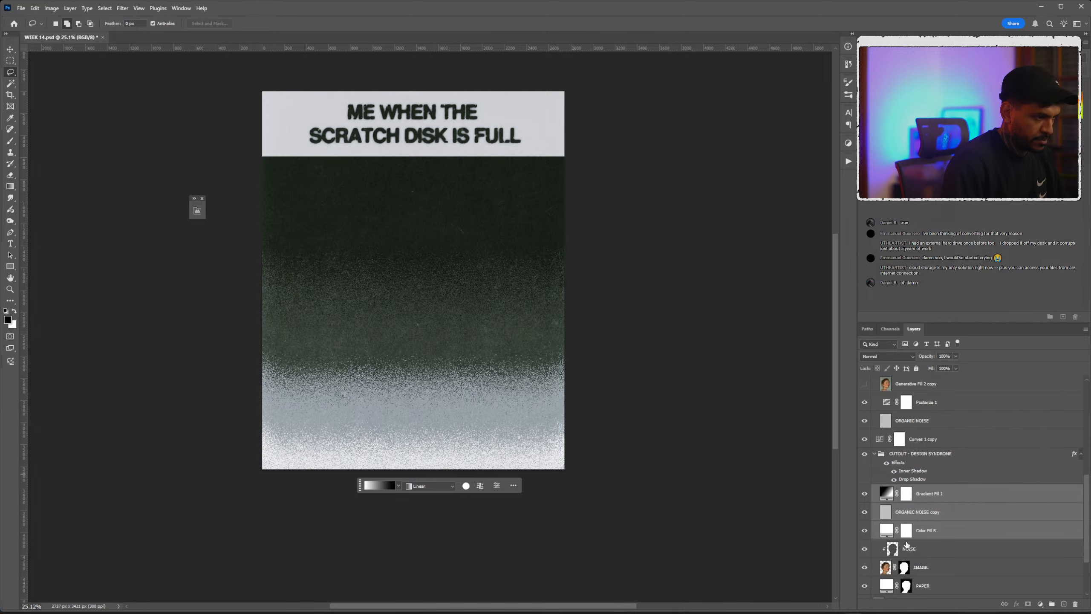
click(1051, 605)
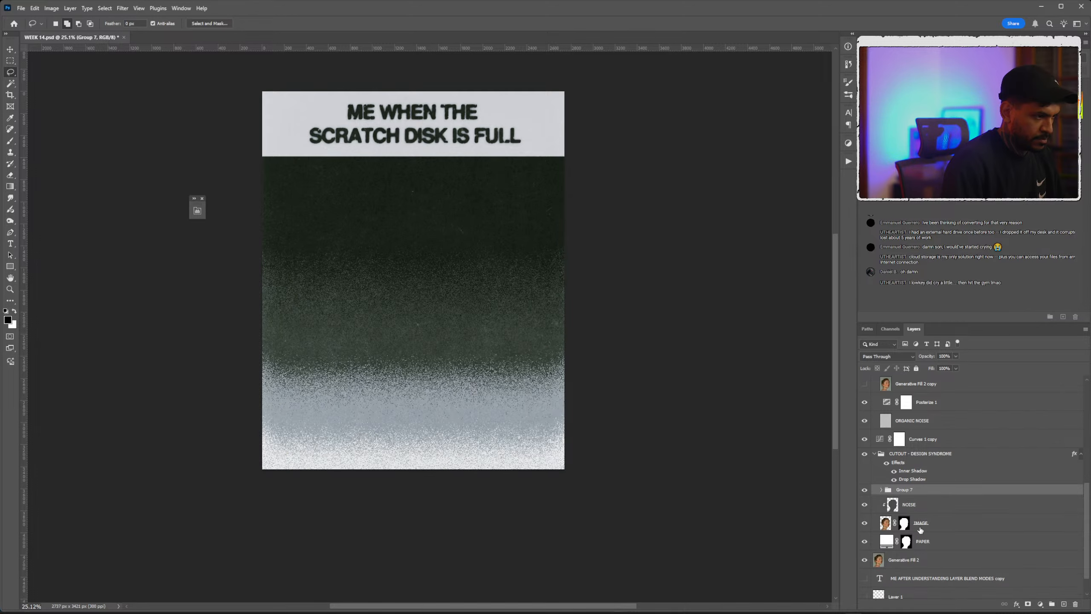
Copy the portrait image layer's silhouette mask onto the new group.
drag(904, 523, 904, 494)
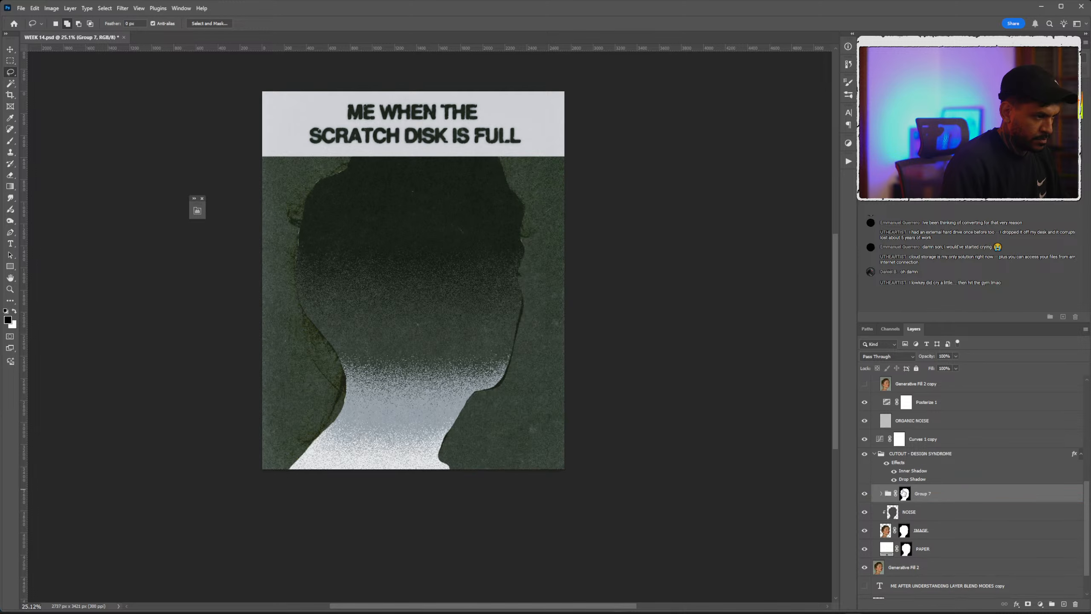
drag(388, 315, 448, 337)
scroll(455, 344, down, 6)
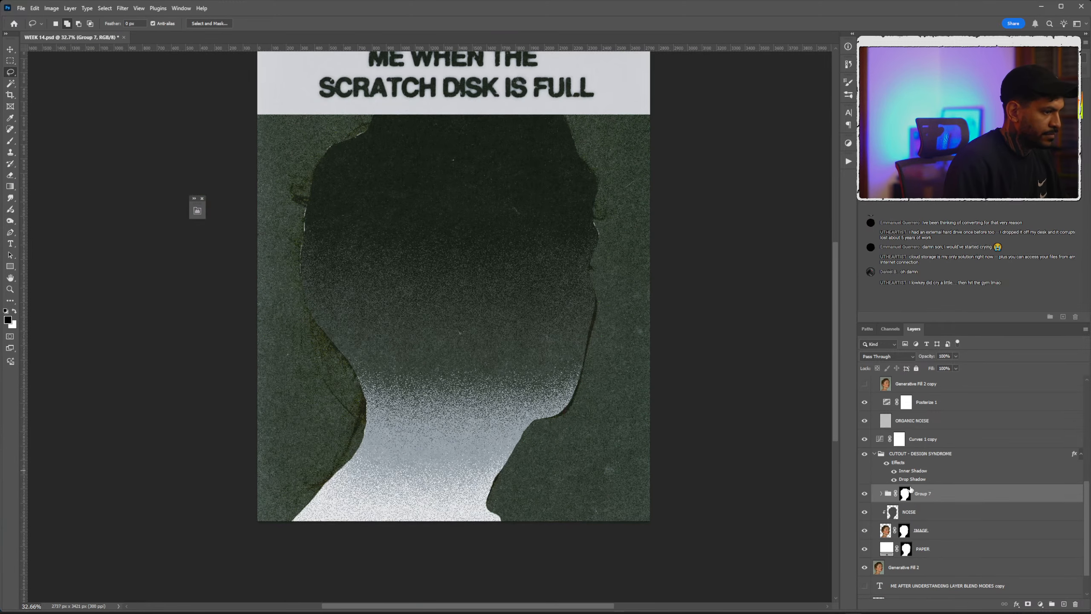
Expand the masked group and raise the fill of its ORGANIC NOISE copy layer to about 70%.
click(882, 494)
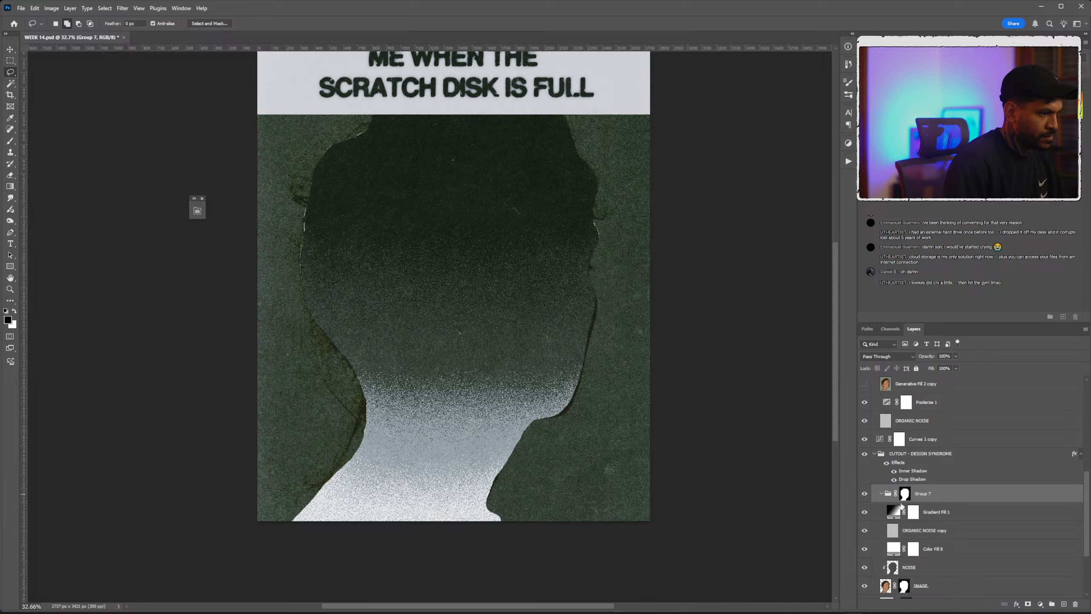
click(889, 511)
click(876, 360)
click(877, 359)
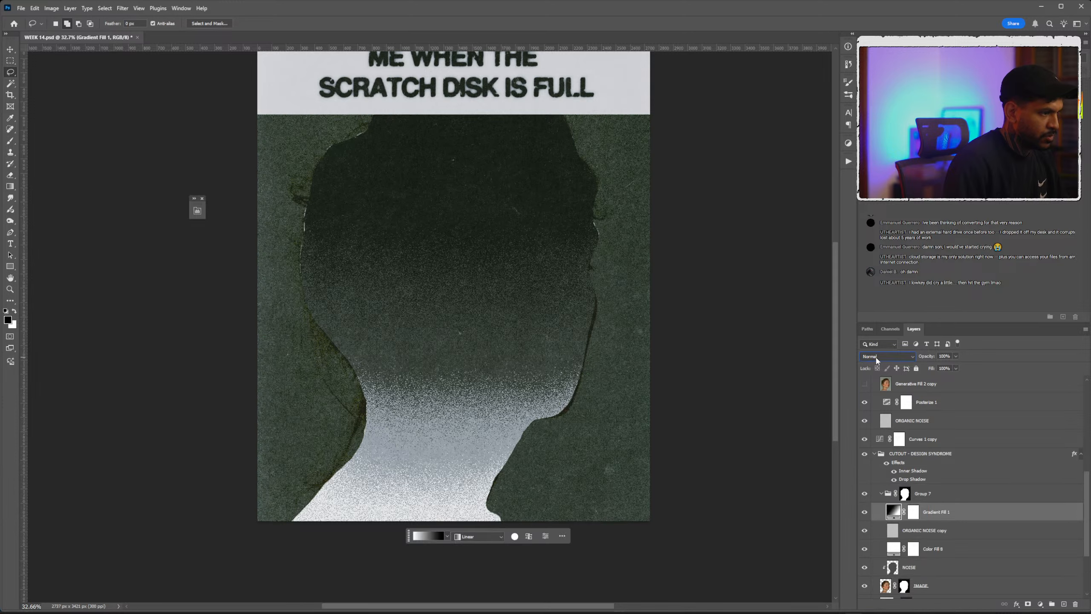
click(948, 533)
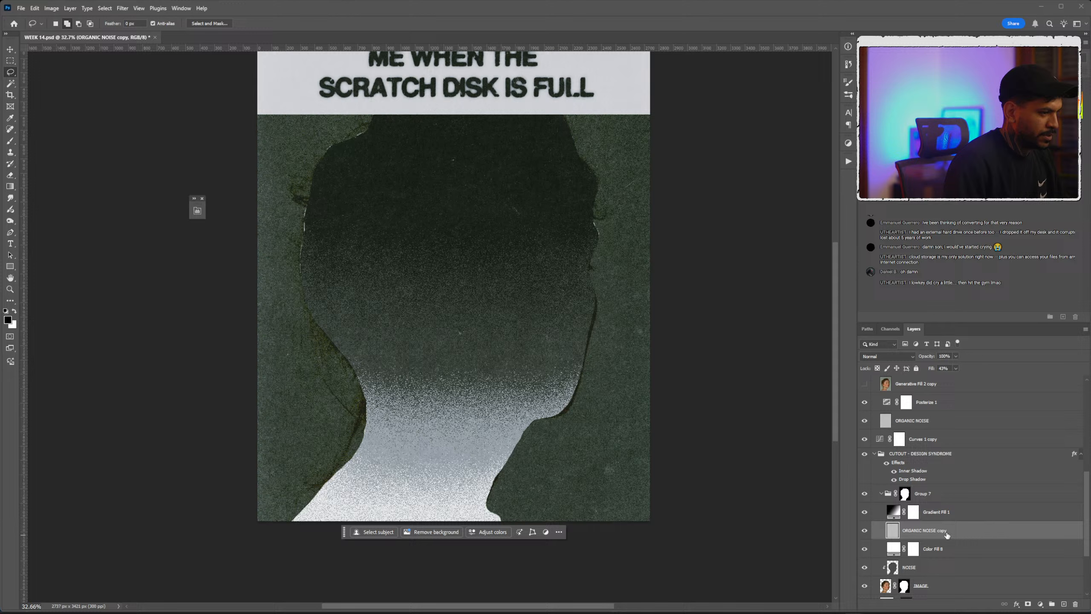
click(957, 368)
drag(954, 381, 968, 381)
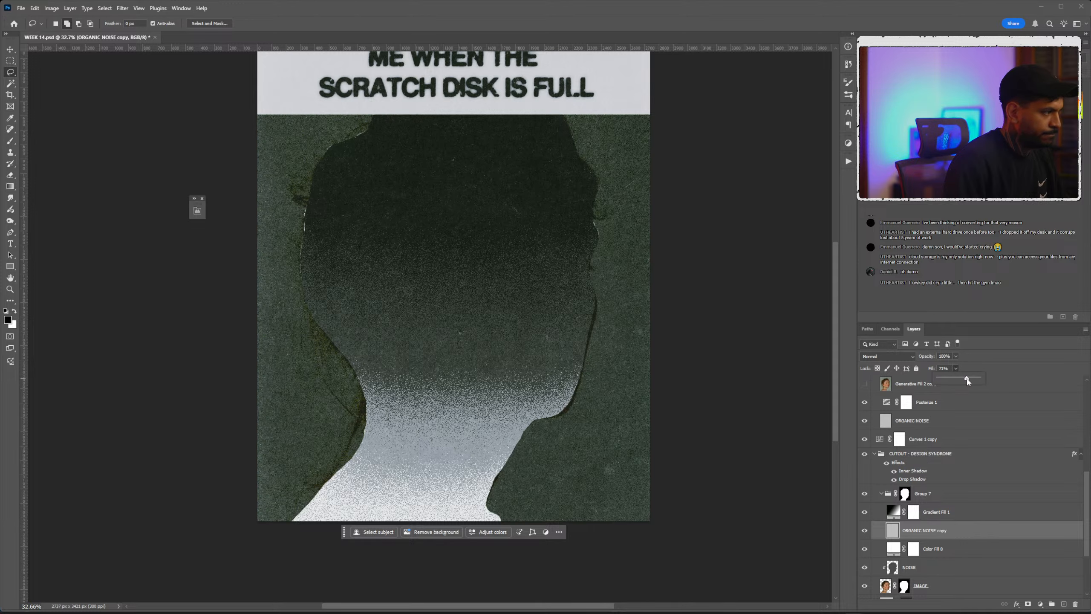
Set the blend mode of the group's Gradient Fill 1 layer to Multiply and select the ORGANIC NOISE copy layer.
click(949, 519)
click(886, 357)
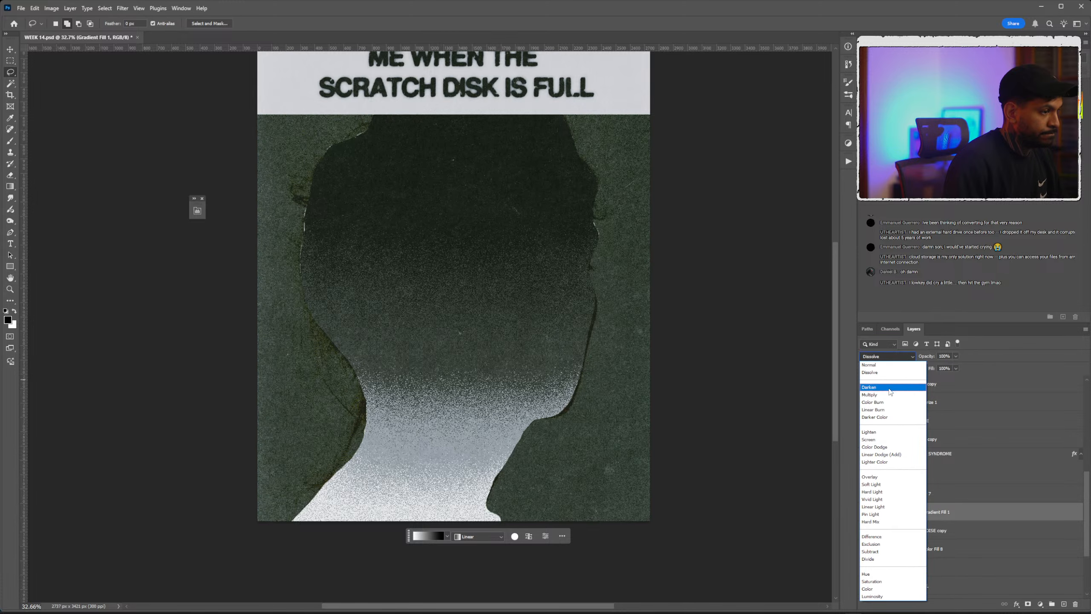
click(870, 393)
click(937, 530)
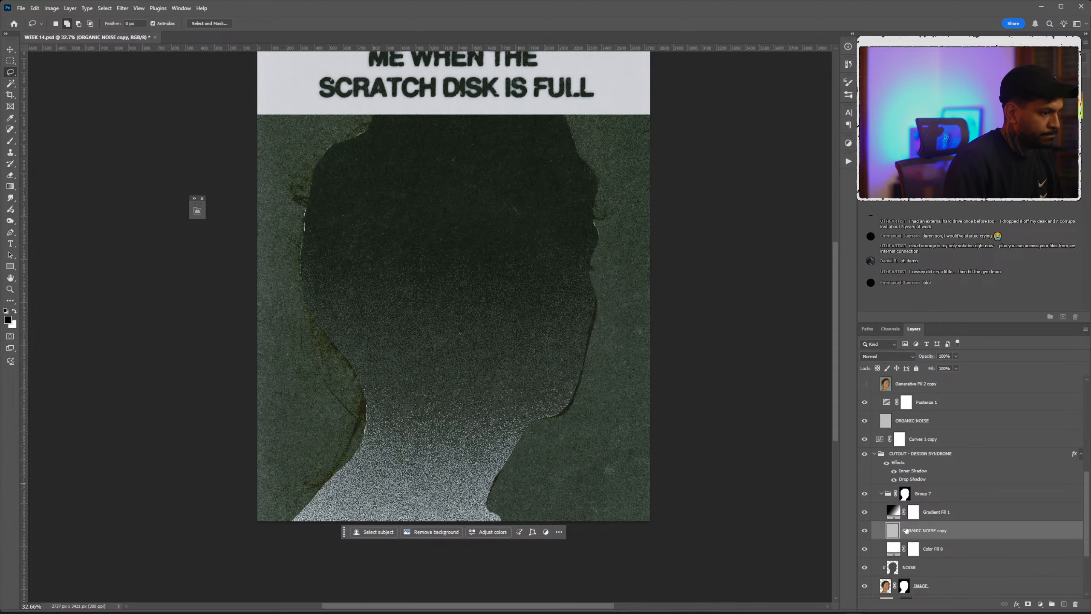
scroll(422, 373, up, 4)
scroll(434, 382, down, 5)
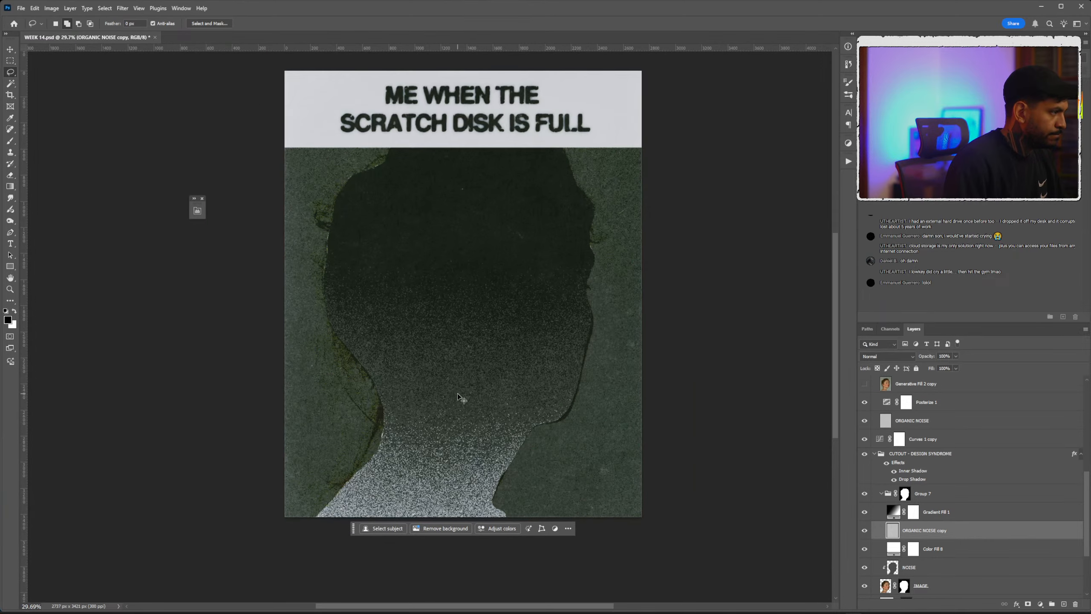
Collapse Group 7 and set its blend mode to Multiply.
scroll(497, 409, left, 1)
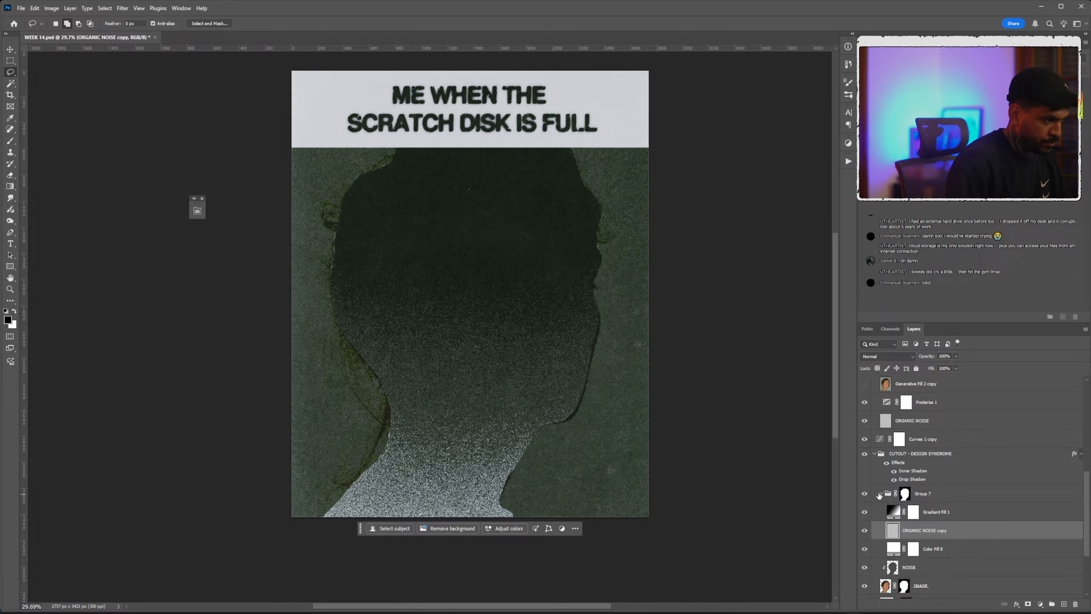
click(906, 494)
click(887, 494)
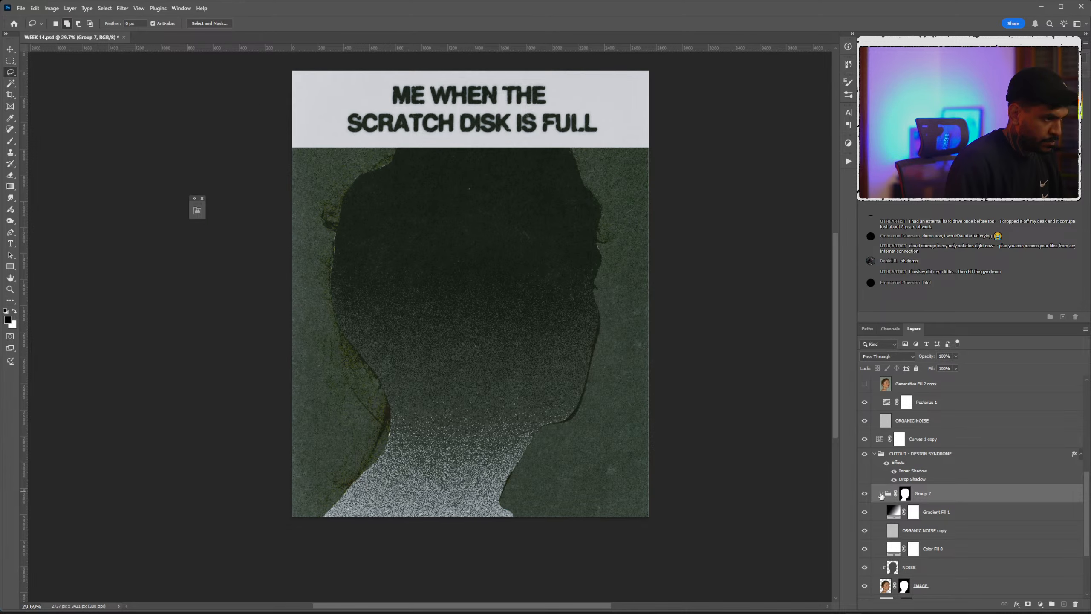
click(882, 495)
click(888, 356)
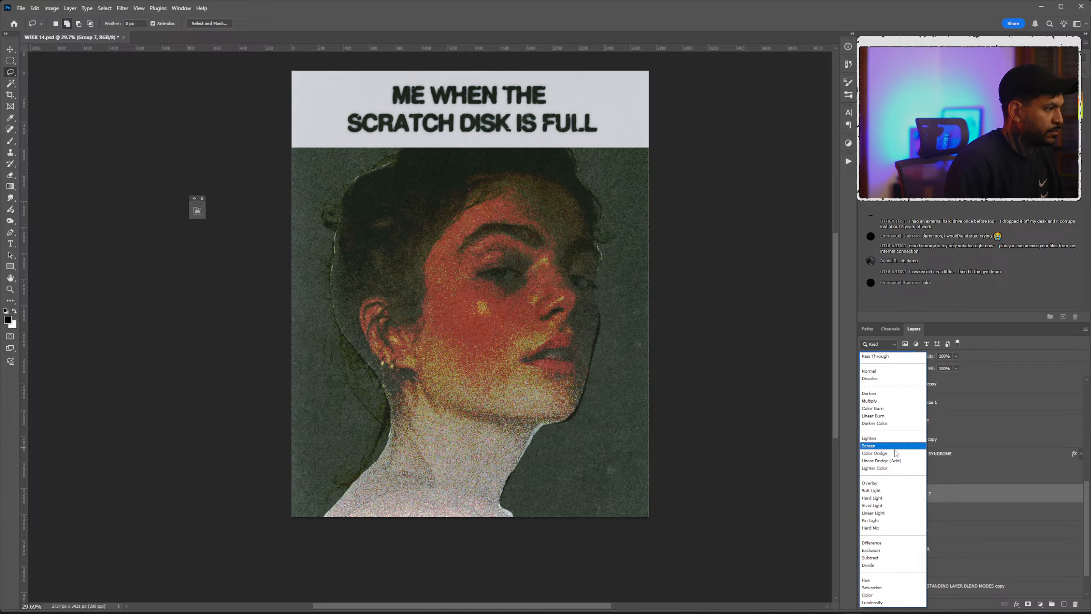
click(897, 402)
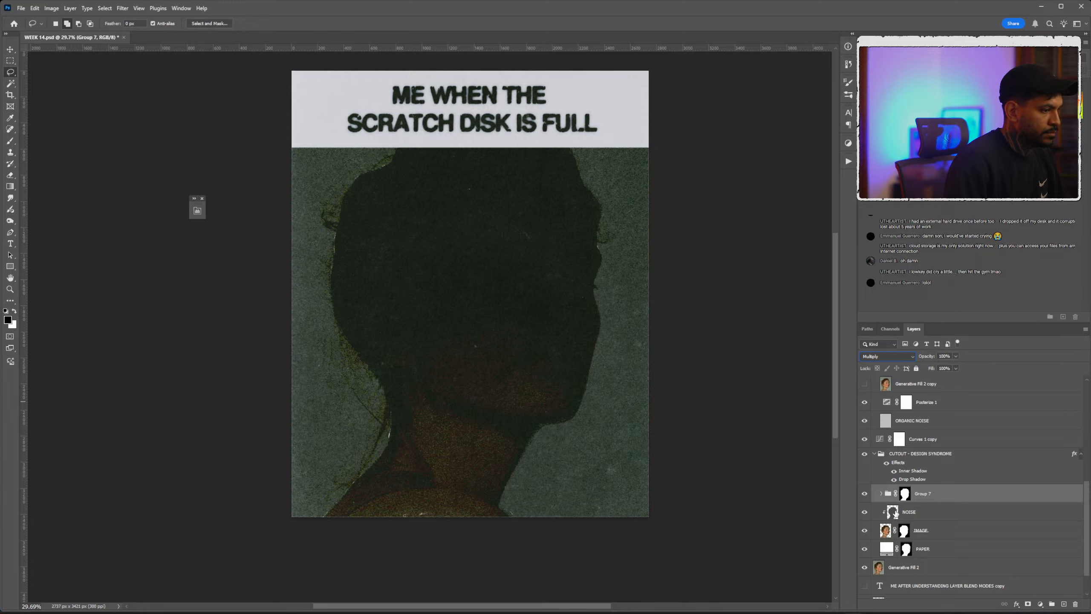
Redraw the gradient of Group 7's Gradient Fill 1 layer vertically, from the portrait's jaw up to the headline.
click(882, 494)
click(893, 512)
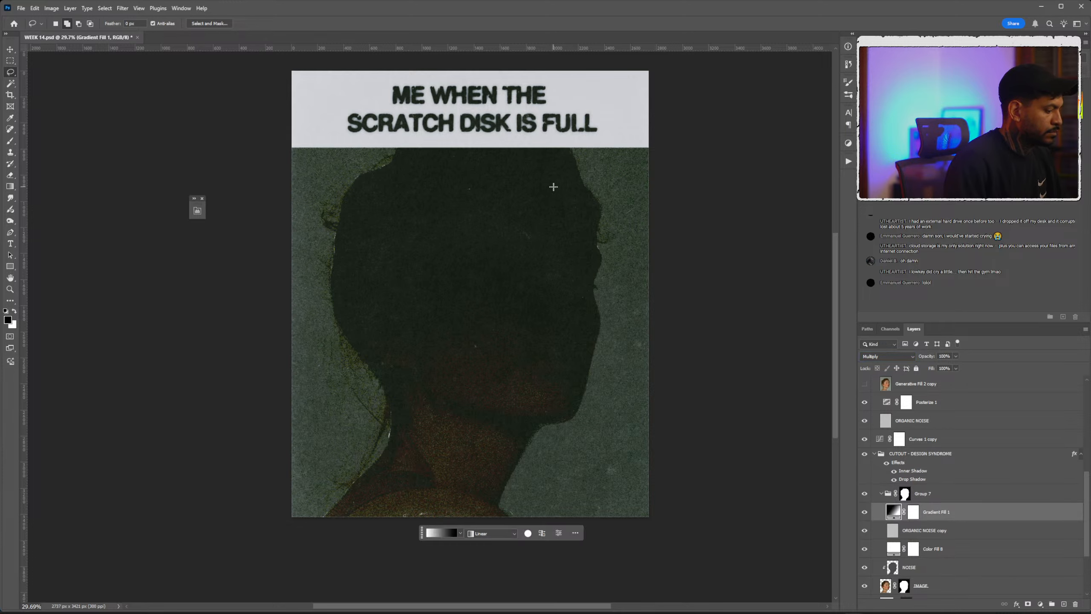
key(g)
mouse_move(592, 103)
mouse_down()
mouse_move(565, 251)
mouse_move(566, 116)
mouse_move(555, 549)
mouse_move(574, 556)
mouse_up()
drag(502, 511, 502, 80)
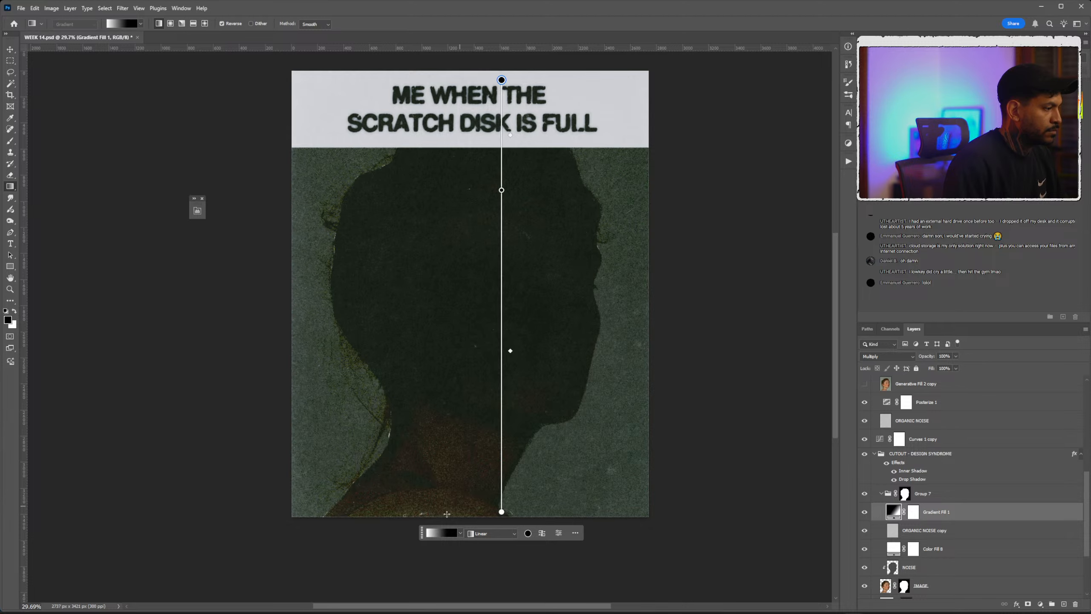
mouse_move(460, 477)
mouse_down()
mouse_move(483, 392)
mouse_move(455, 151)
mouse_up()
key(ctrl+z)
mouse_move(572, 296)
mouse_down()
mouse_move(557, 110)
mouse_move(572, 110)
mouse_up()
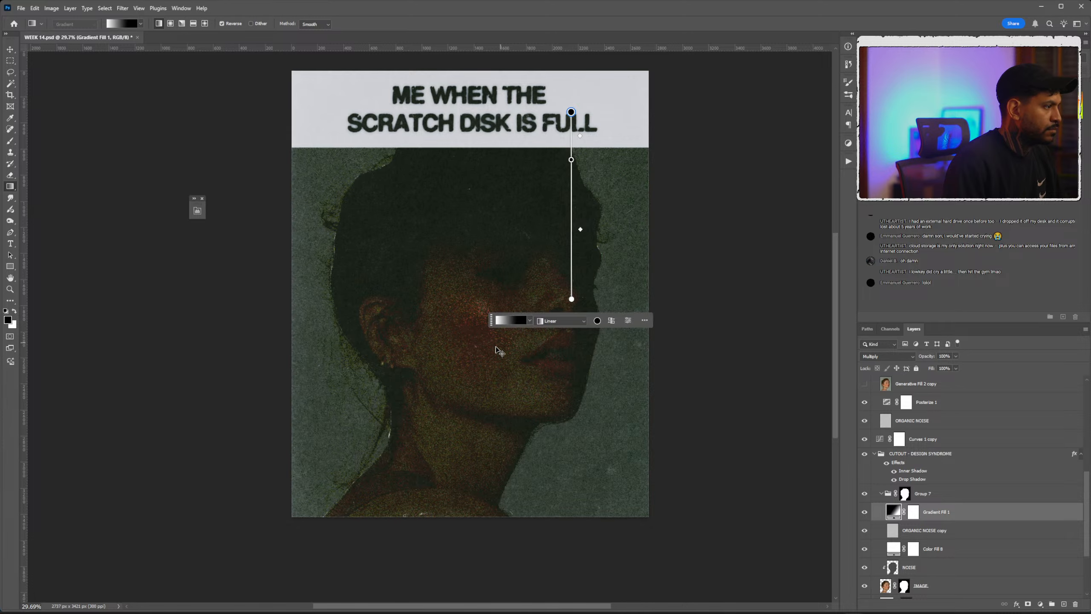
key(ctrl+z)
mouse_move(449, 392)
mouse_down()
mouse_move(465, 161)
mouse_move(451, 152)
mouse_move(448, 116)
mouse_up()
click(449, 392)
double_click(449, 392)
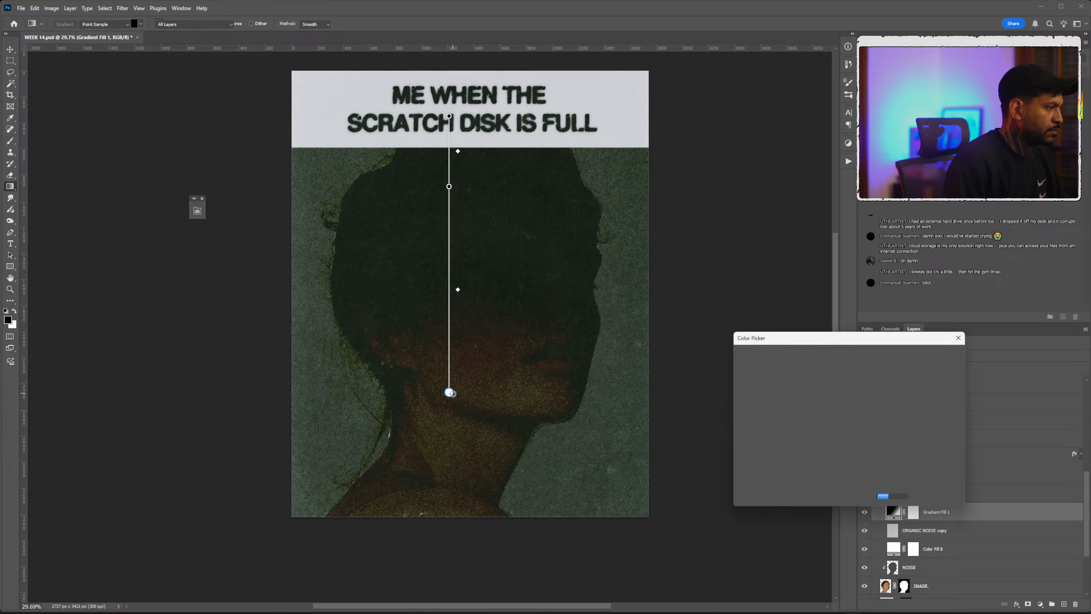
click(937, 354)
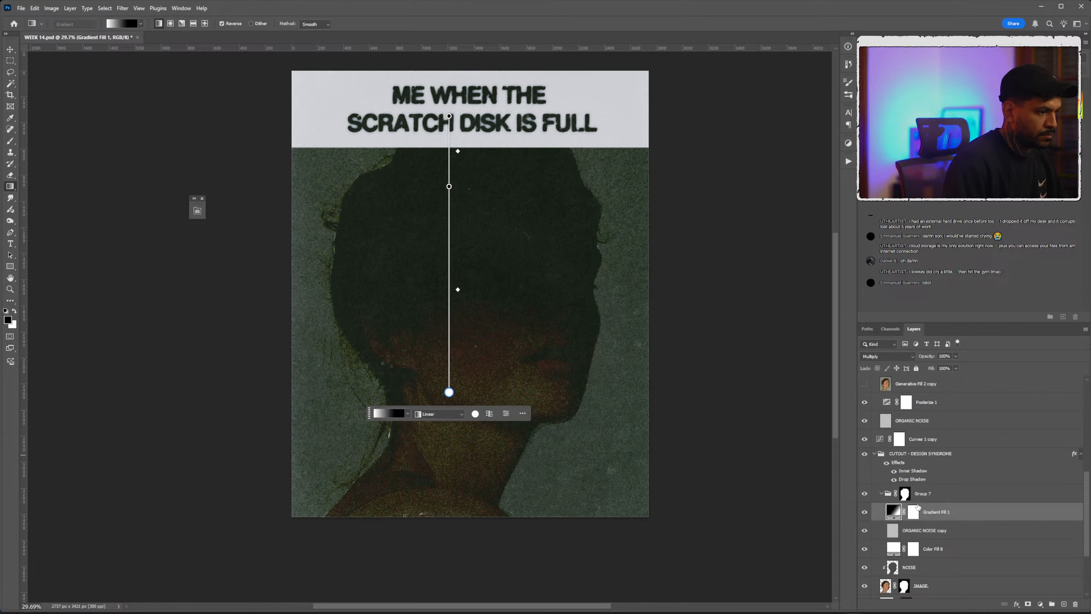
click(864, 513)
click(864, 513)
Add a Threshold adjustment layer above Gradient Fill 1 inside Group 7 and lower its level to about 119.
scroll(693, 430, down, 2)
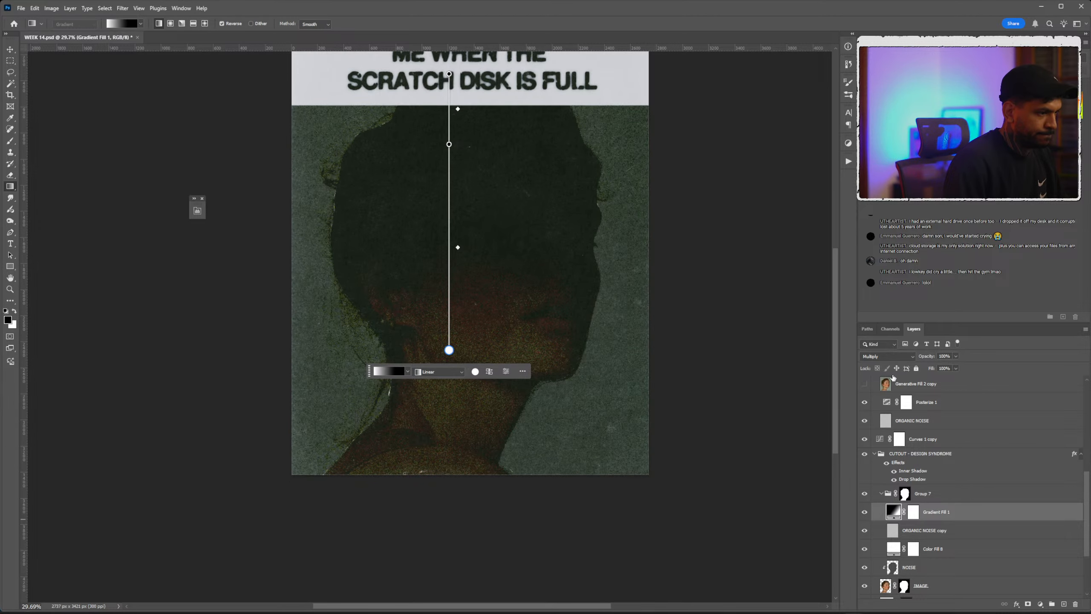
click(849, 143)
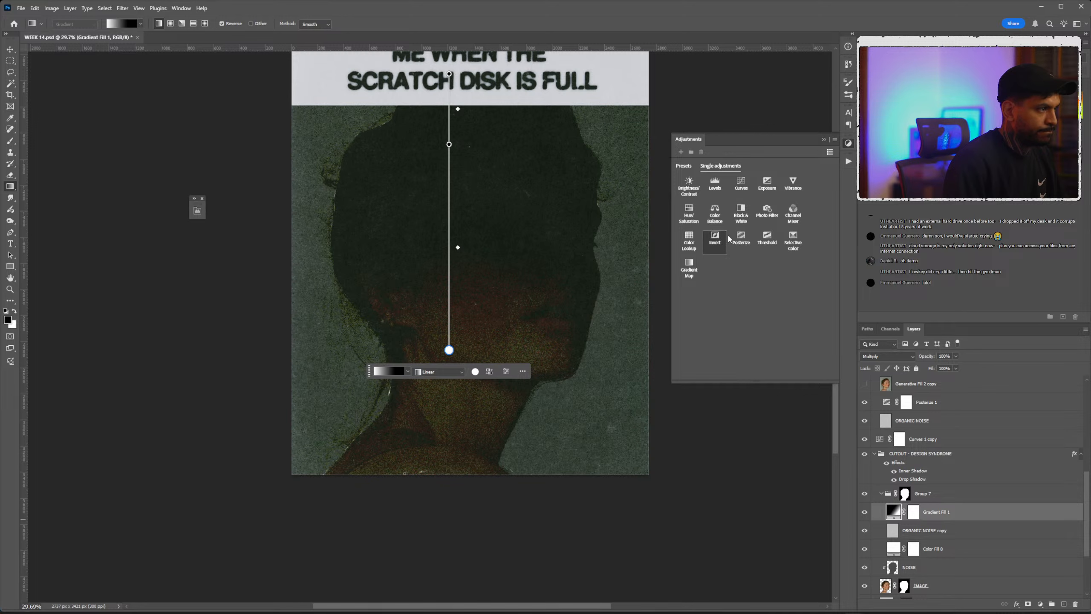
click(769, 239)
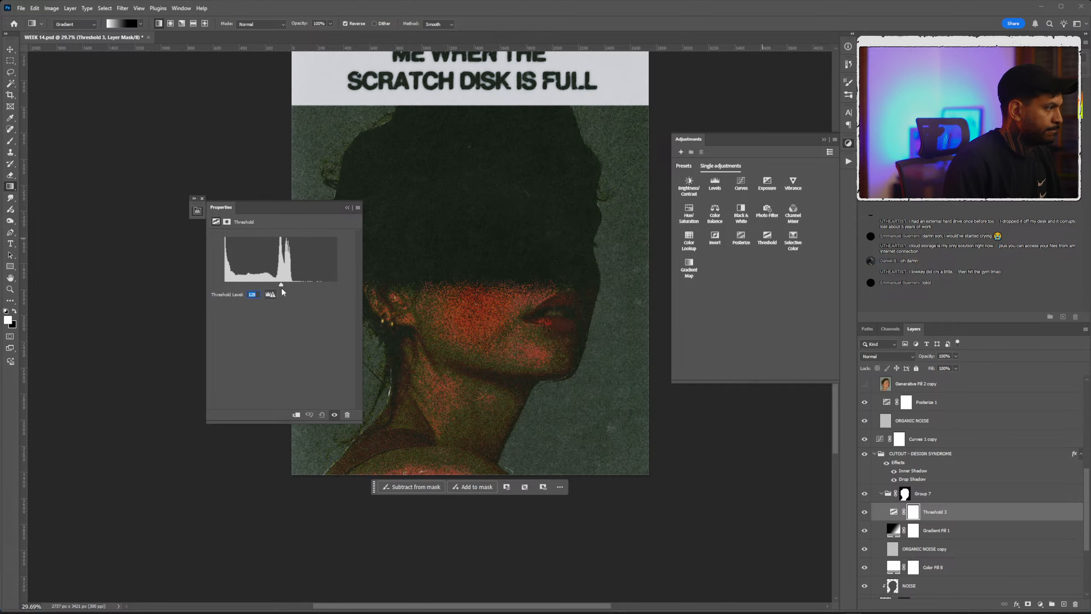
mouse_move(280, 285)
mouse_down()
mouse_move(232, 273)
mouse_move(277, 285)
mouse_up()
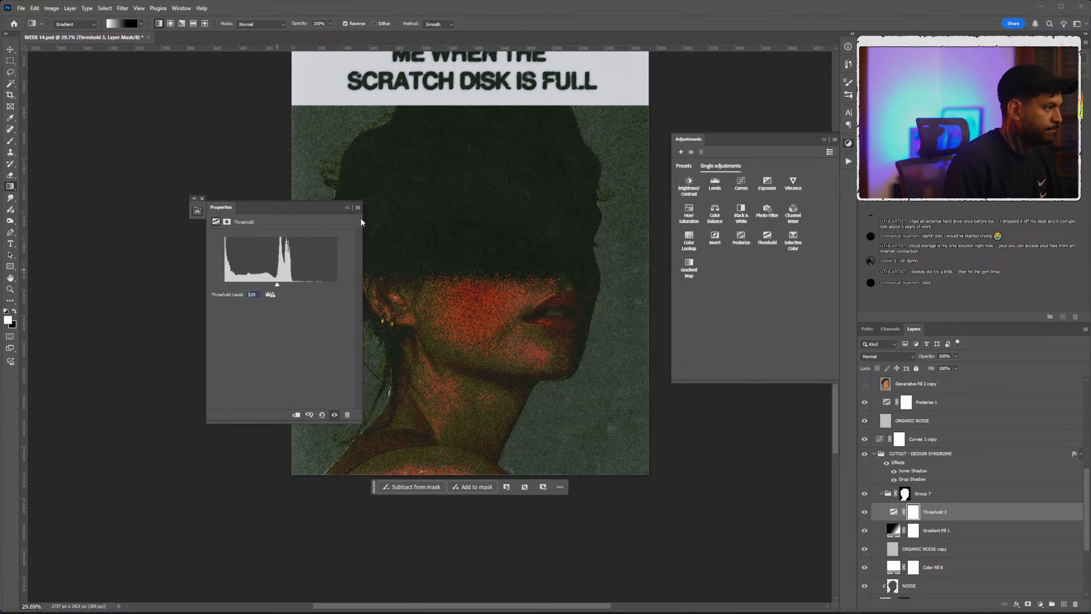
click(347, 208)
scroll(468, 257, down, 3)
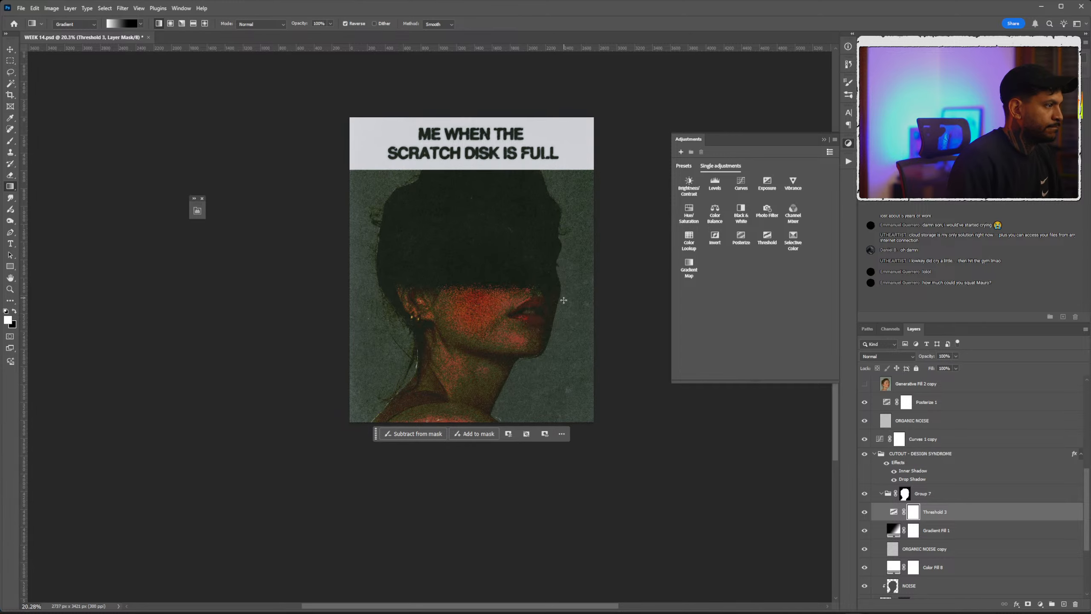
scroll(454, 233, up, 1)
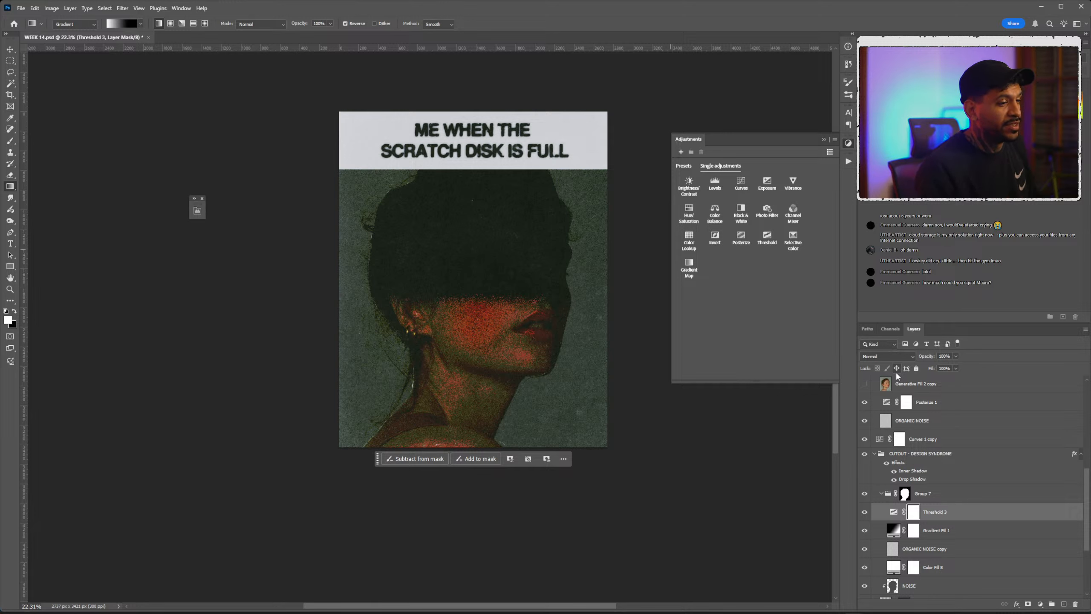
click(824, 139)
Examine the grainy portrait and its cutout edge up close, comparing it with the Generative Fill 2 and portrait image layers hidden.
scroll(499, 268, up, 5)
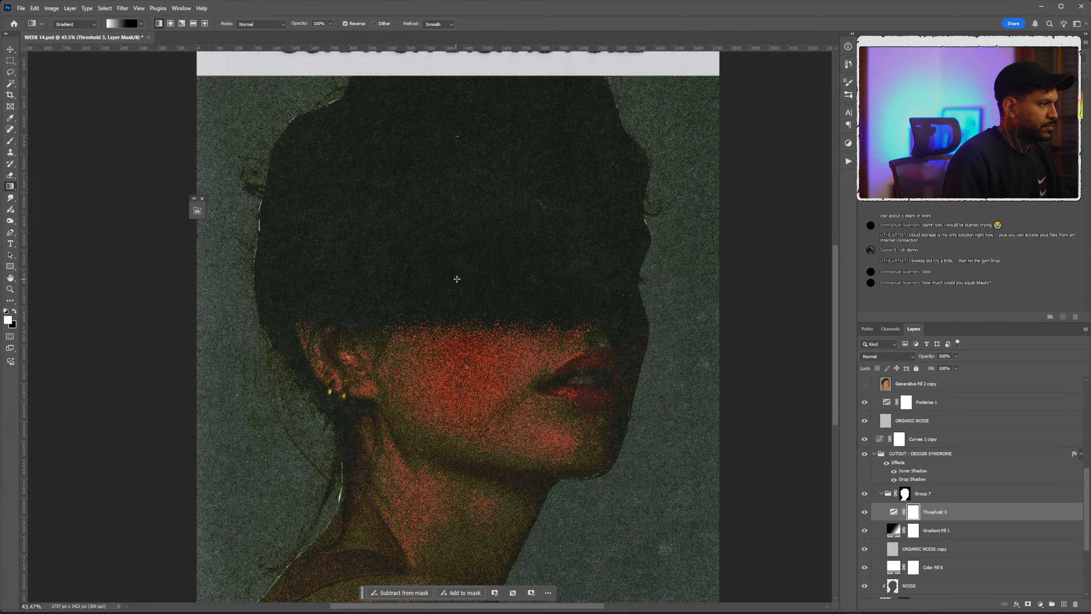
scroll(473, 301, up, 2)
scroll(479, 316, down, 4)
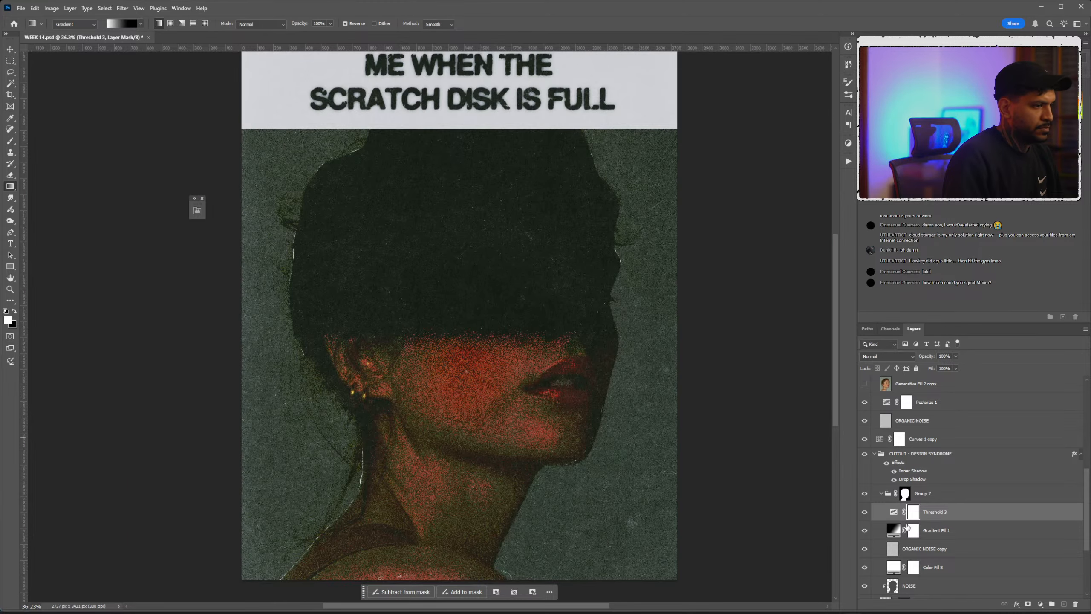
click(868, 512)
scroll(754, 447, down, 2)
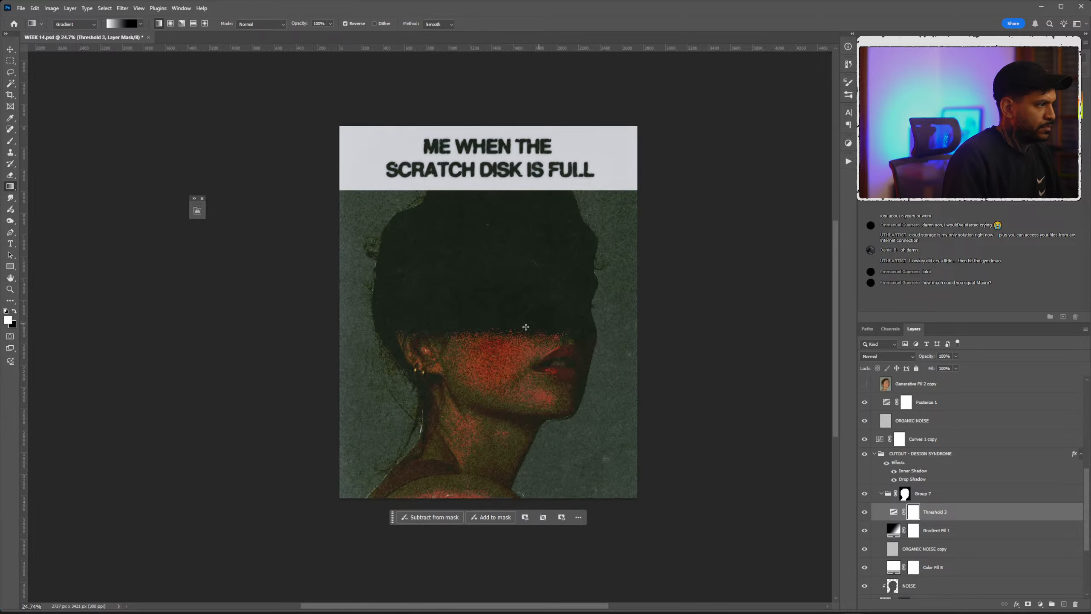
scroll(389, 313, up, 6)
scroll(611, 358, down, 5)
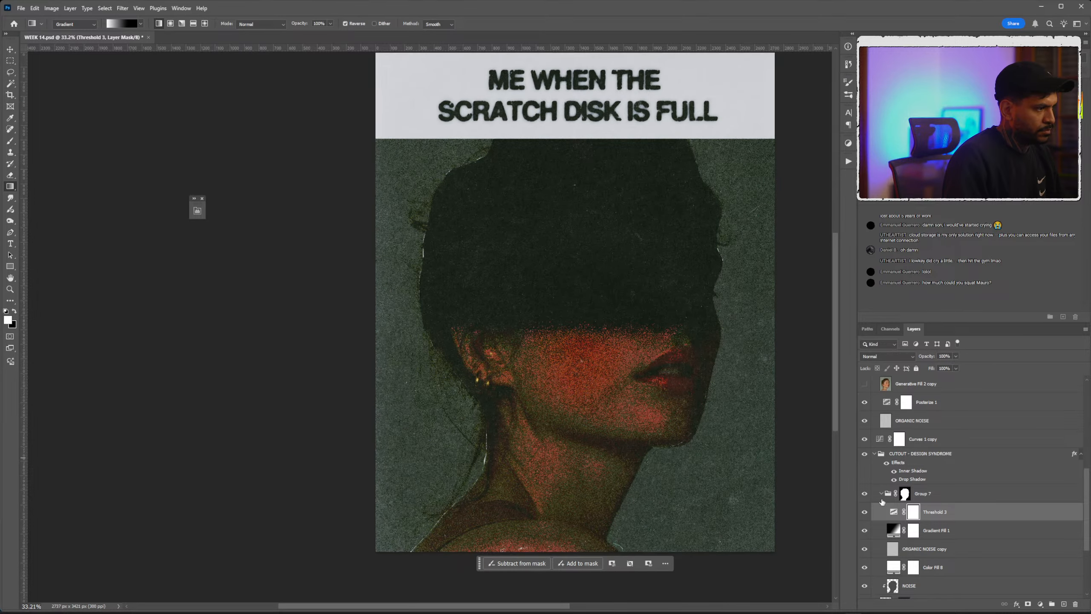
scroll(914, 558, down, 3)
click(866, 531)
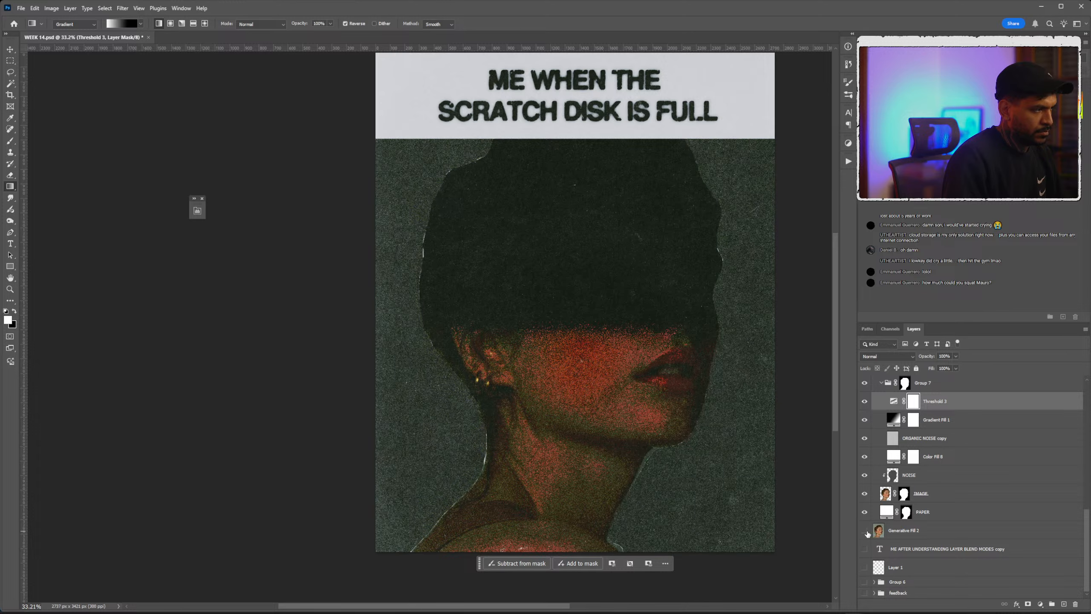
click(865, 531)
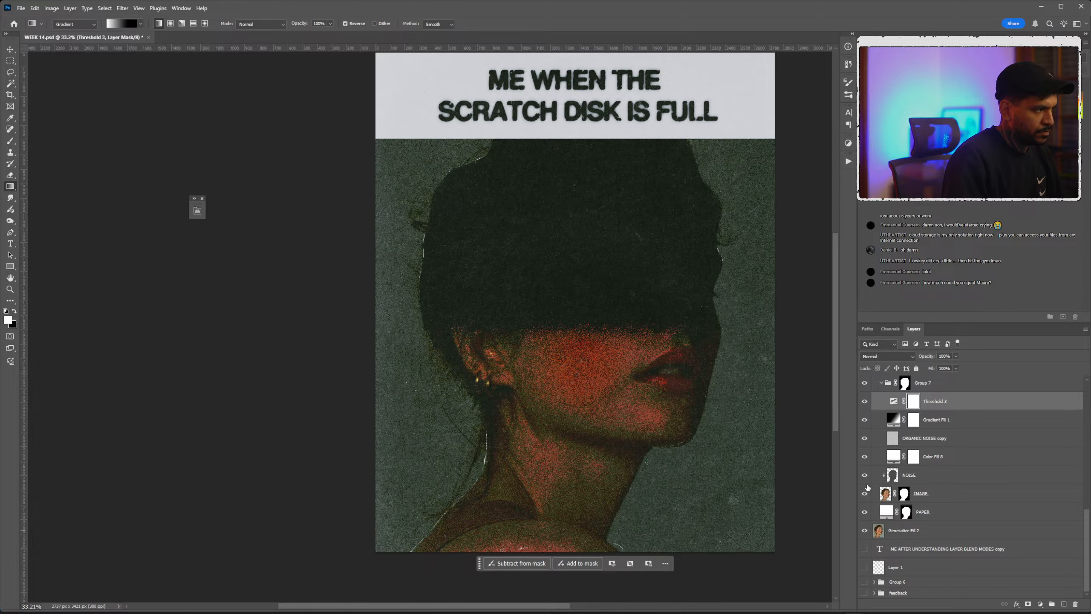
click(868, 494)
click(870, 495)
Extend the Gradient Fill 1 gradient's white end down to the neck, remove its middle stop and shift its midpoint up.
click(914, 425)
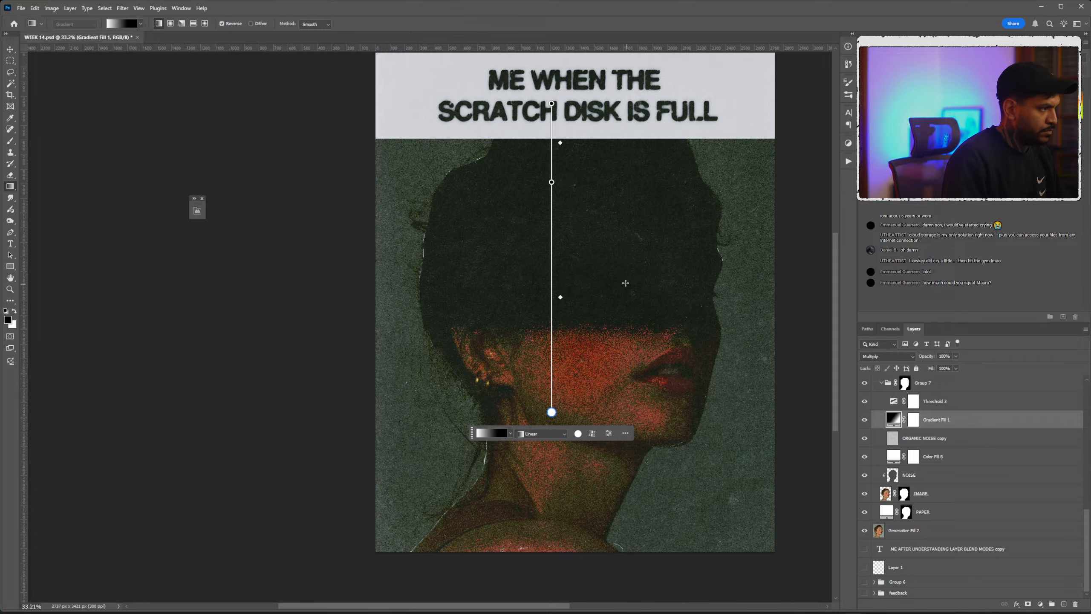
drag(551, 412, 548, 520)
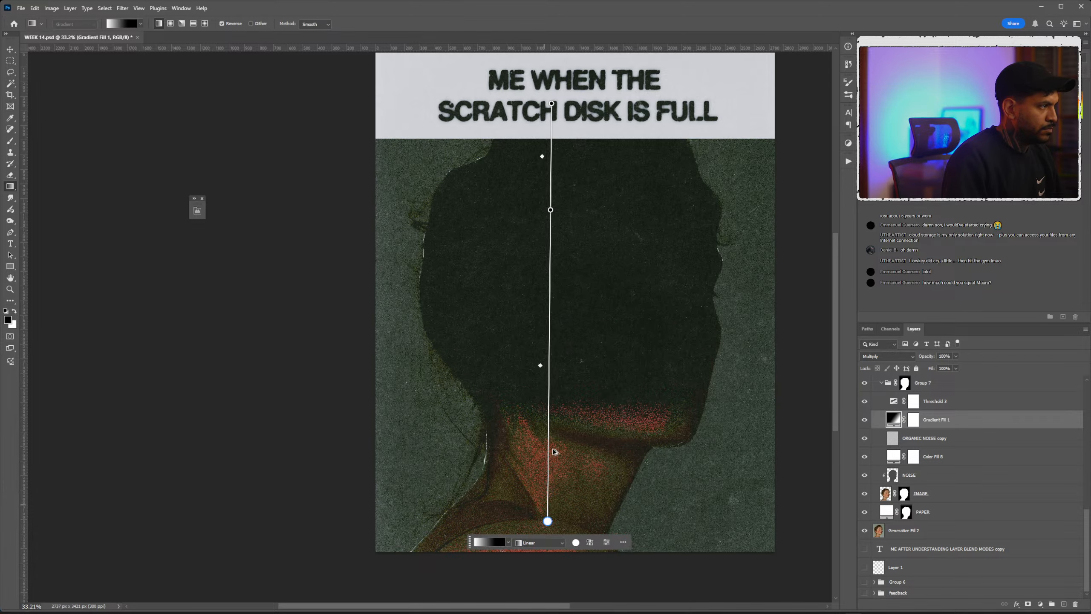
scroll(553, 416, down, 1)
drag(551, 244, 559, 134)
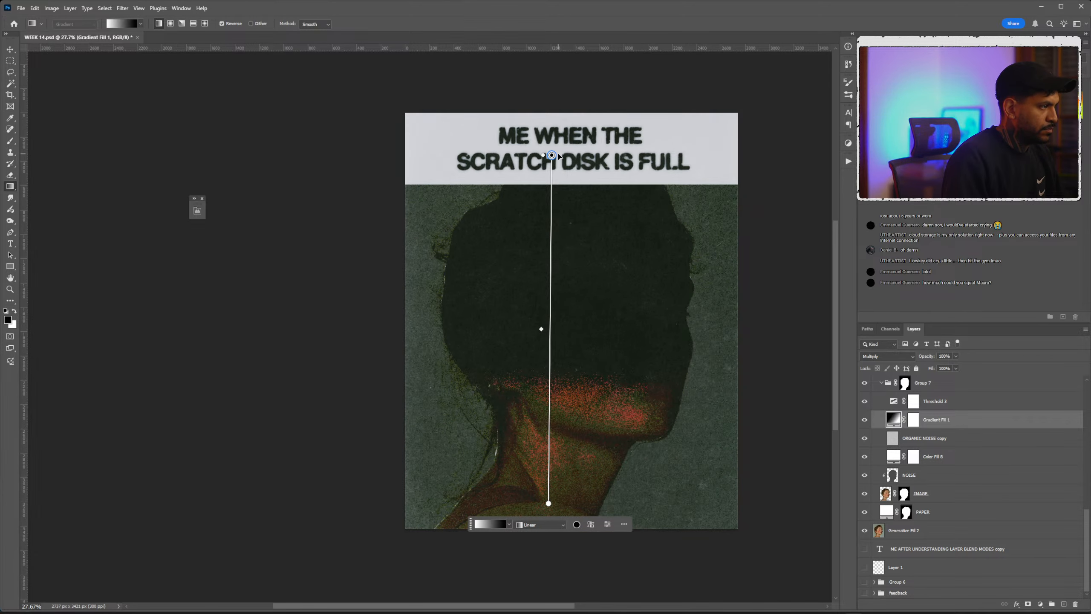
scroll(556, 223, down, 1)
drag(541, 312, 541, 253)
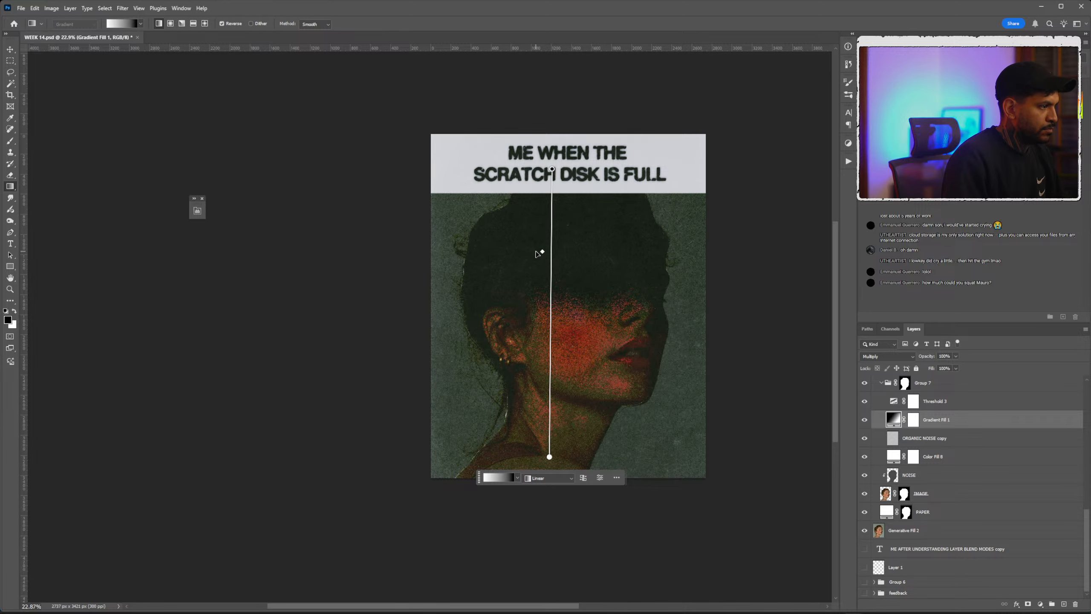
Redraw the Gradient Fill 1 gradient vertically from below the poster to above its headline and leave the Gradient tool for the Lasso.
scroll(567, 274, down, 1)
mouse_move(550, 440)
mouse_down()
mouse_move(555, 554)
mouse_move(555, 546)
mouse_up()
drag(572, 355, 571, 276)
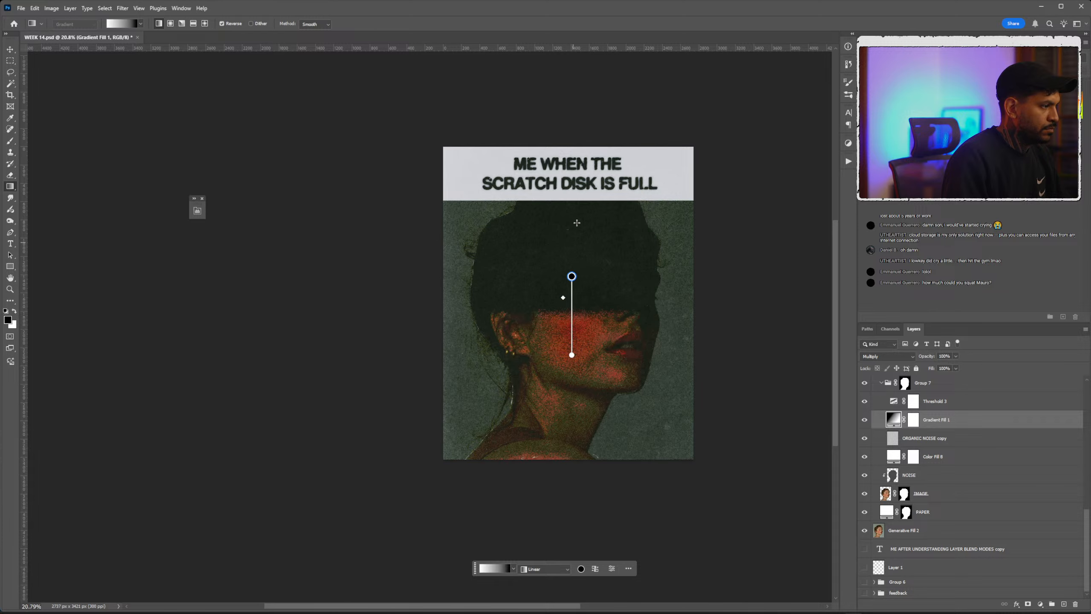
drag(587, 159, 586, 599)
mouse_move(586, 525)
mouse_down()
mouse_move(580, 85)
mouse_move(590, 113)
mouse_up()
key(l)
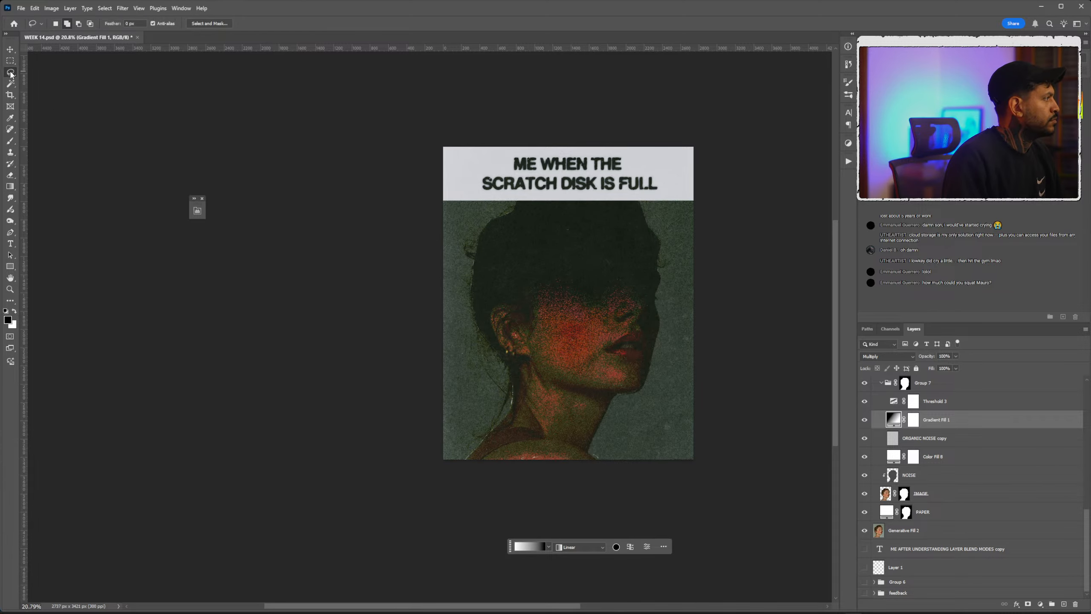
Compare the poster with and without the Generative Fill 2 background layer and select that layer.
scroll(611, 309, up, 1)
scroll(611, 309, up, 1)
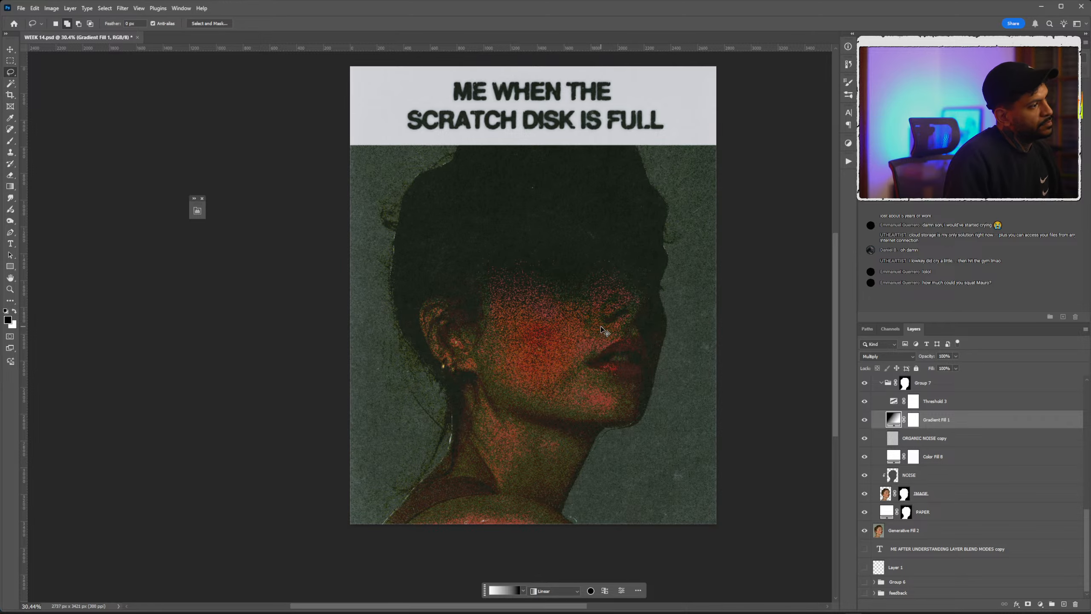
scroll(547, 309, up, 1)
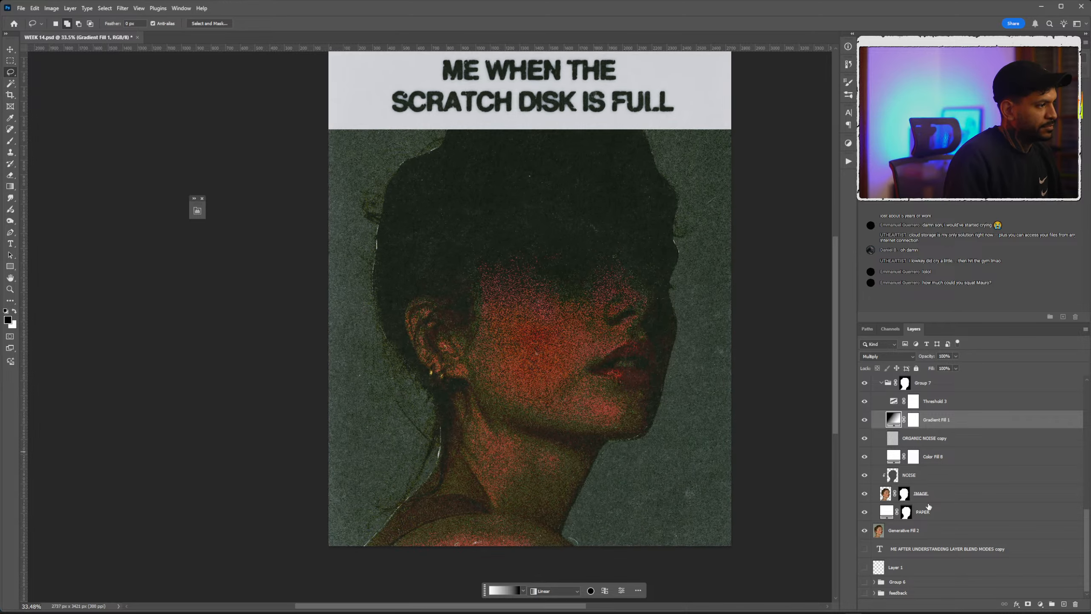
click(865, 530)
click(865, 530)
click(898, 538)
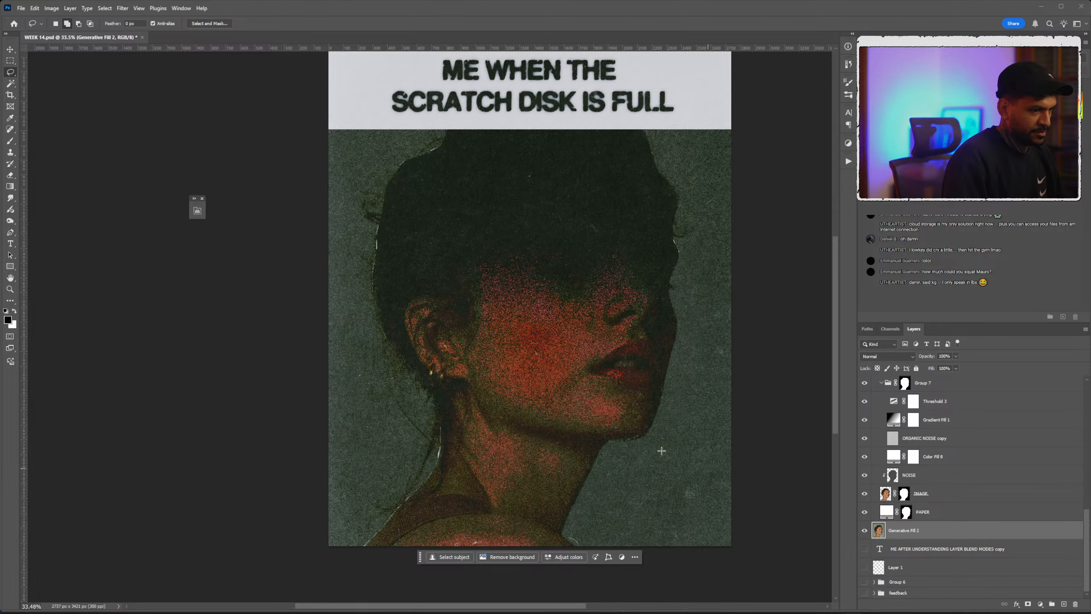
scroll(524, 362, down, 2)
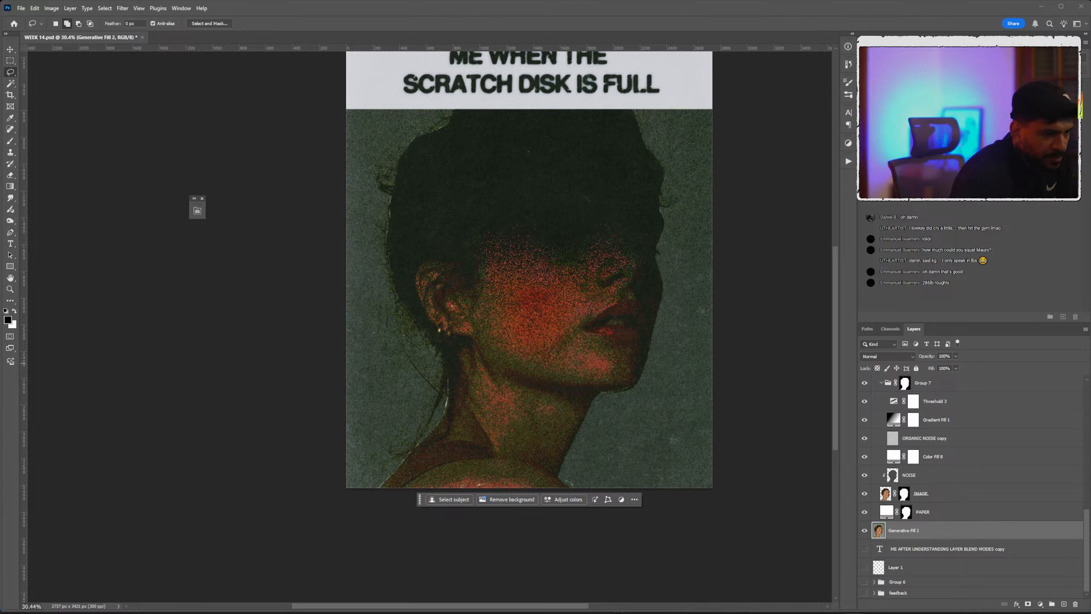
Switch to the web browser and search Google for WHATS 130 KG.
mouse_move(796, 606)
click(820, 587)
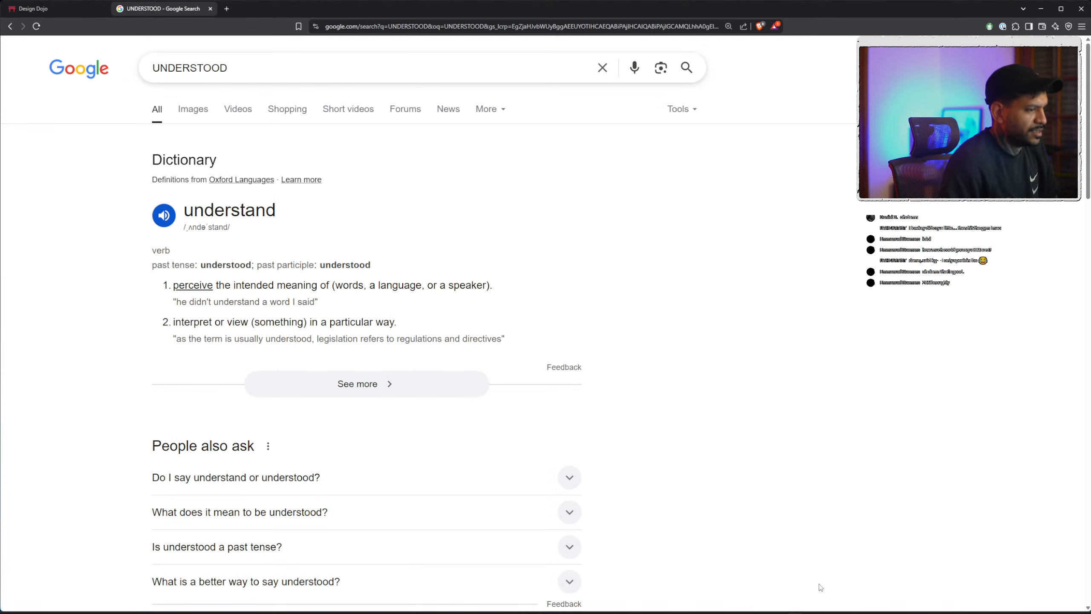
drag(278, 70, 149, 56)
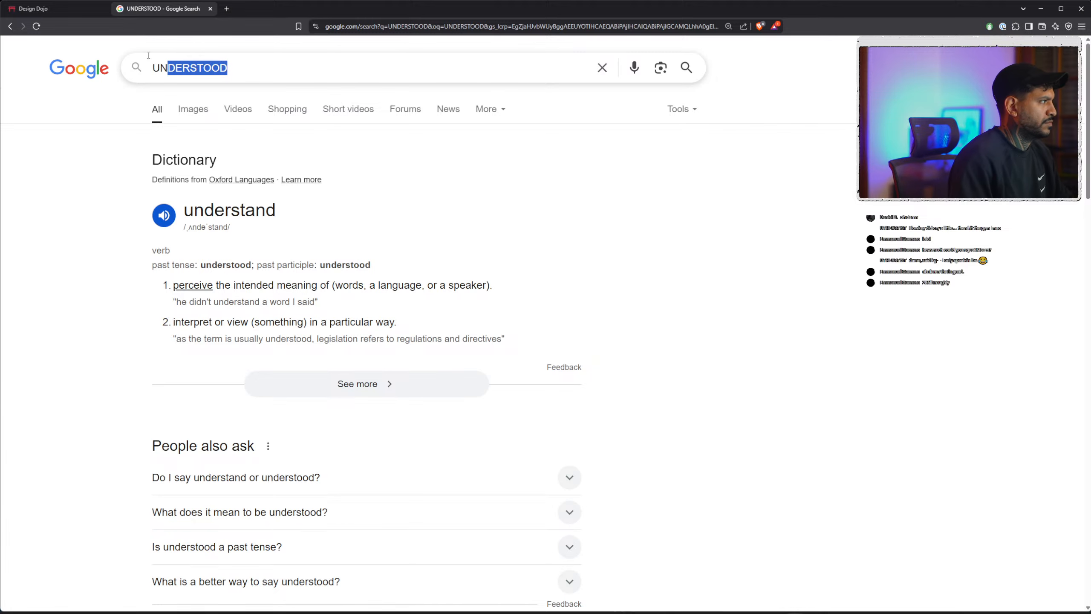
text(WHATS )
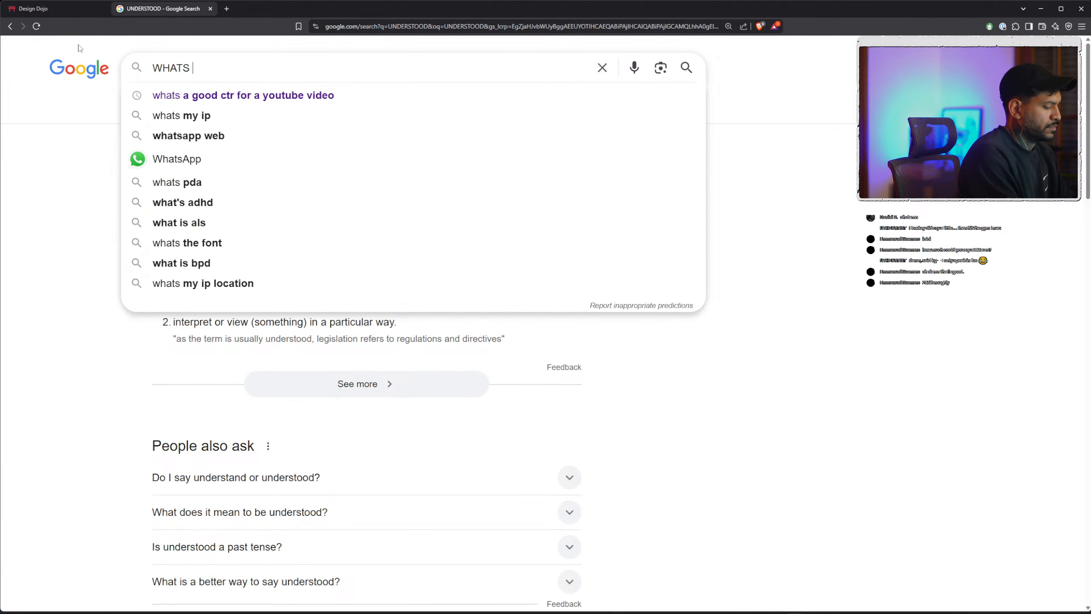
text(130 KG)
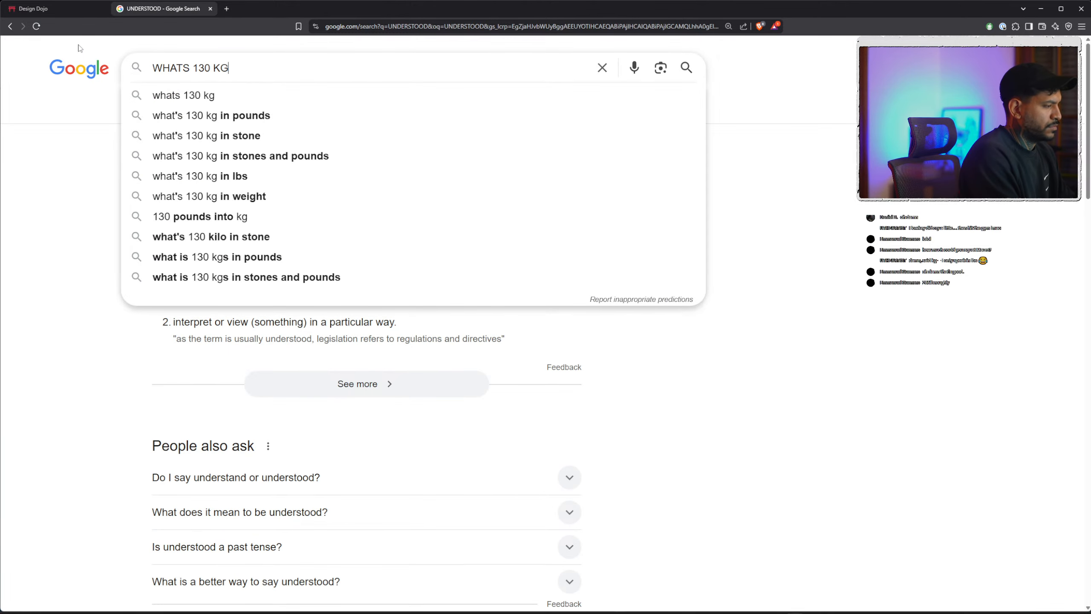
key(Return)
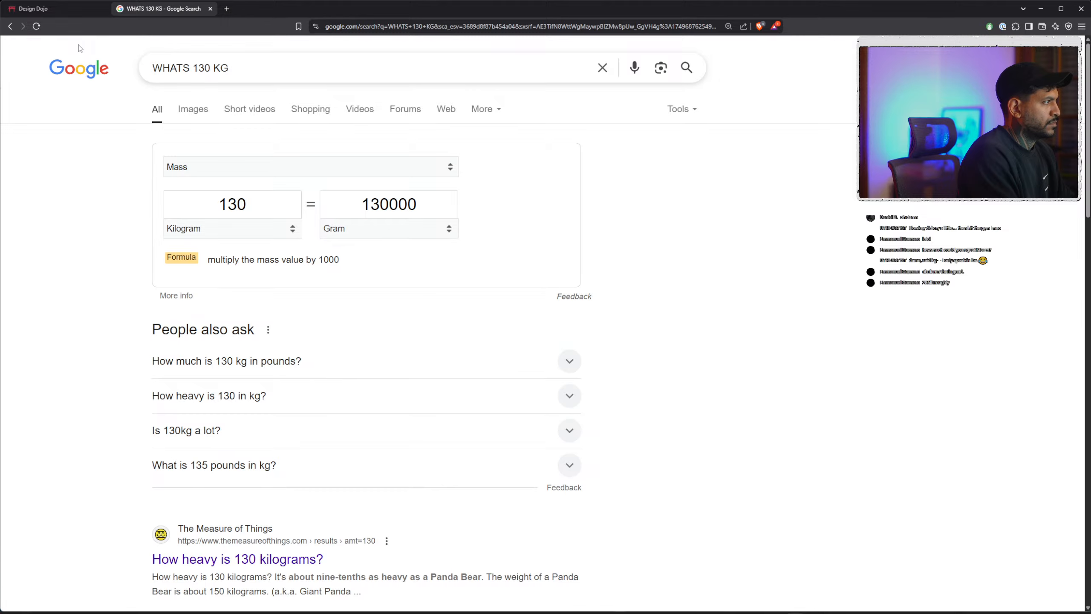
Convert 130 kilograms to pounds in the mass converter and examine the converted value.
scroll(79, 48, down, 10)
scroll(79, 48, up, 10)
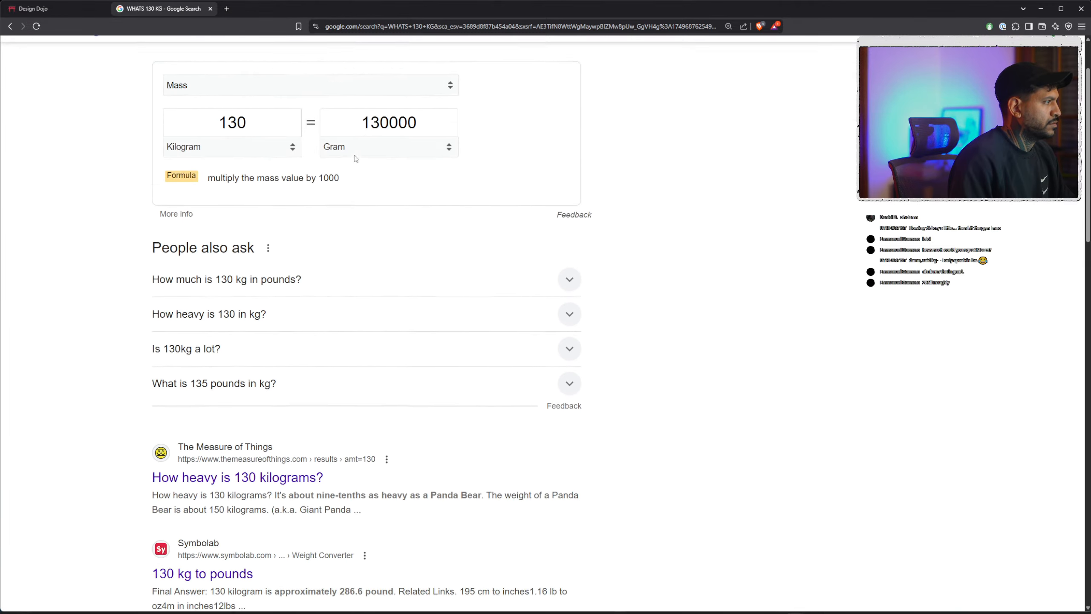
click(357, 230)
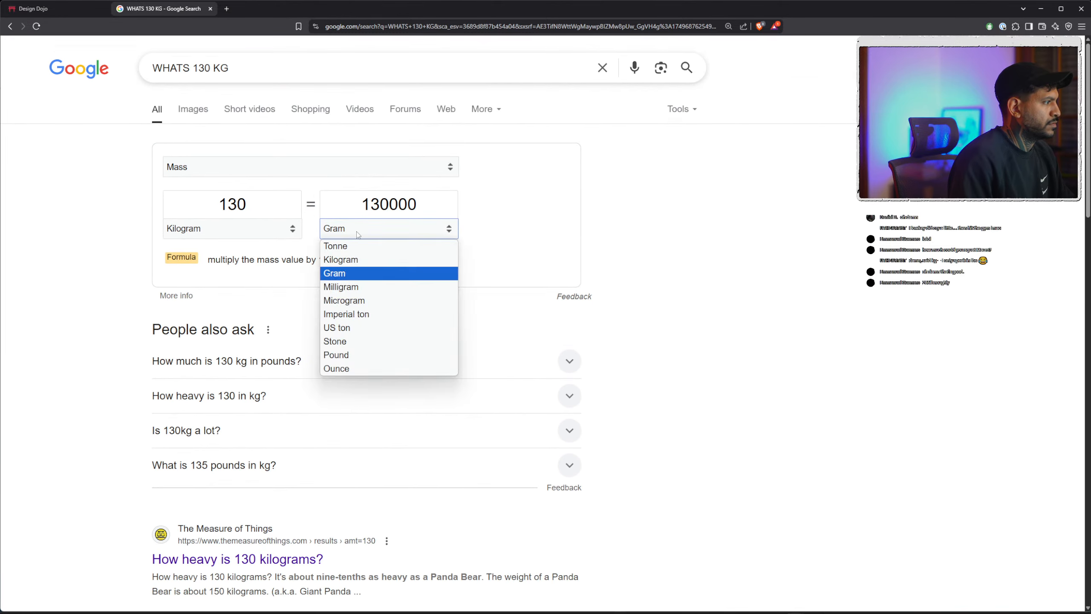
click(359, 355)
double_click(371, 211)
click(378, 208)
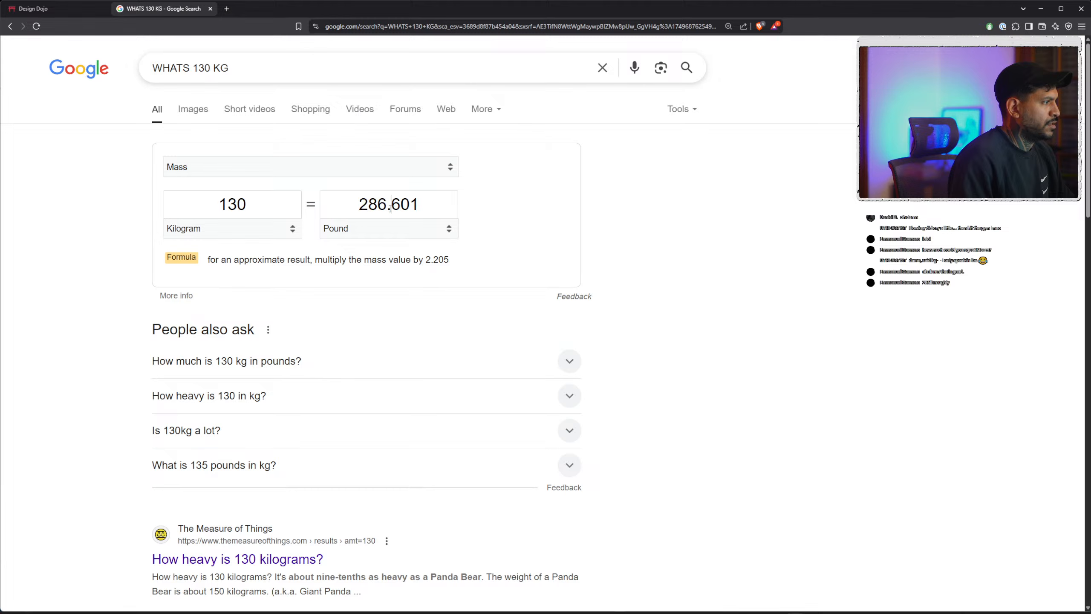
triple_click(385, 207)
click(388, 207)
double_click(385, 206)
triple_click(384, 206)
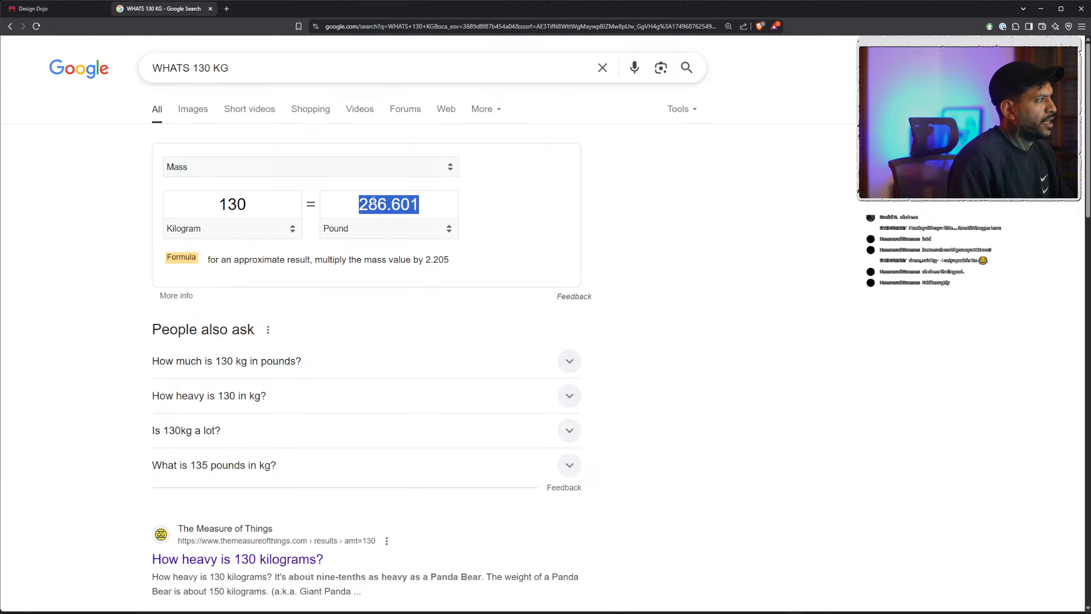
click(368, 206)
Set the converter's kilogram value to 110, read its pound equivalent and switch back to Photoshop.
double_click(231, 204)
click(231, 204)
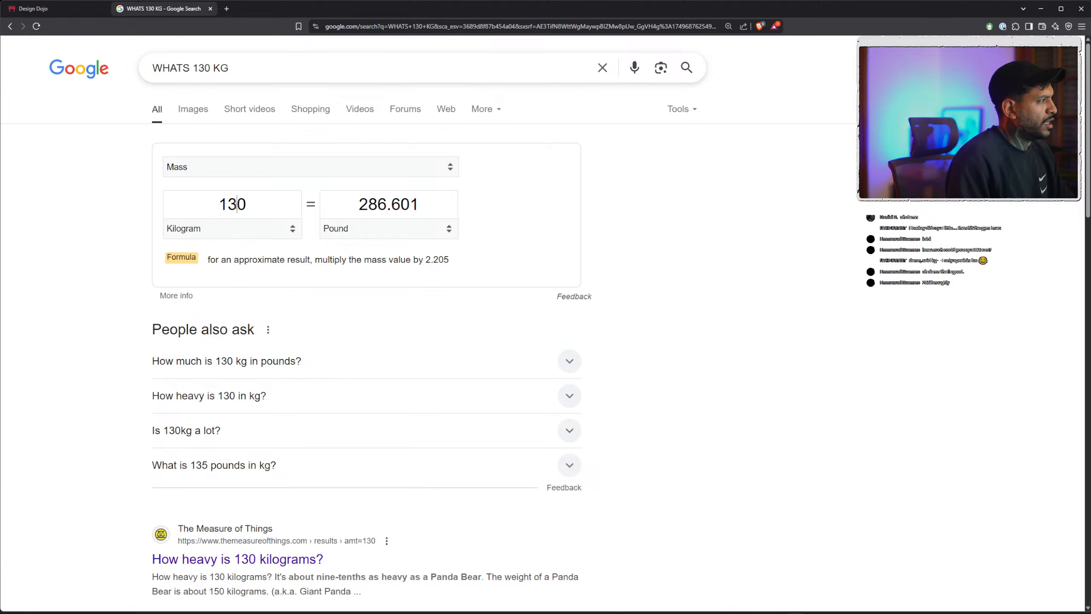
key(Delete)
key(Delete)
text(10)
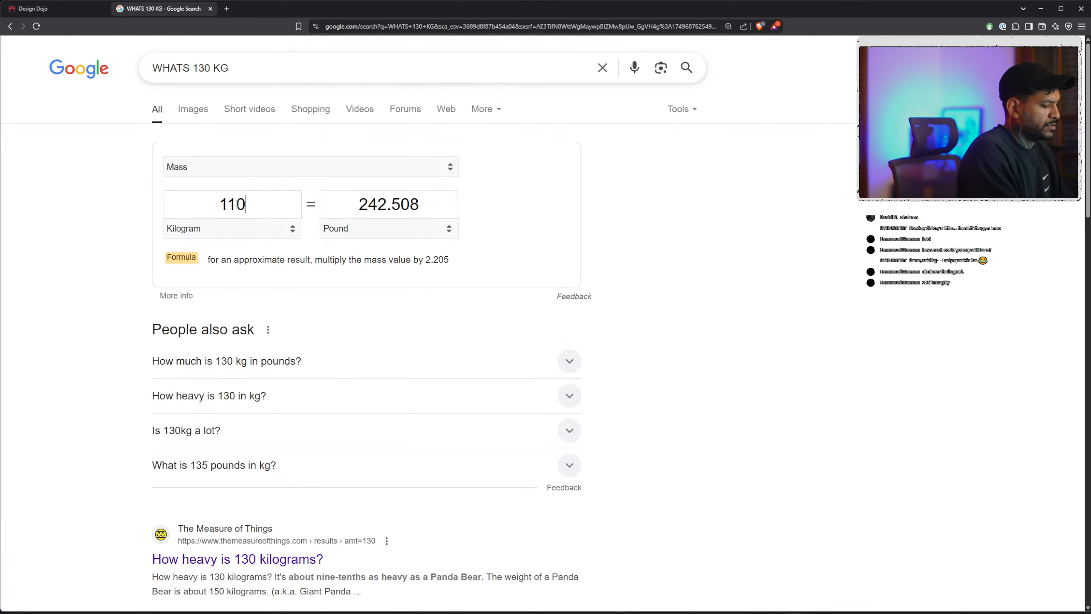
double_click(236, 203)
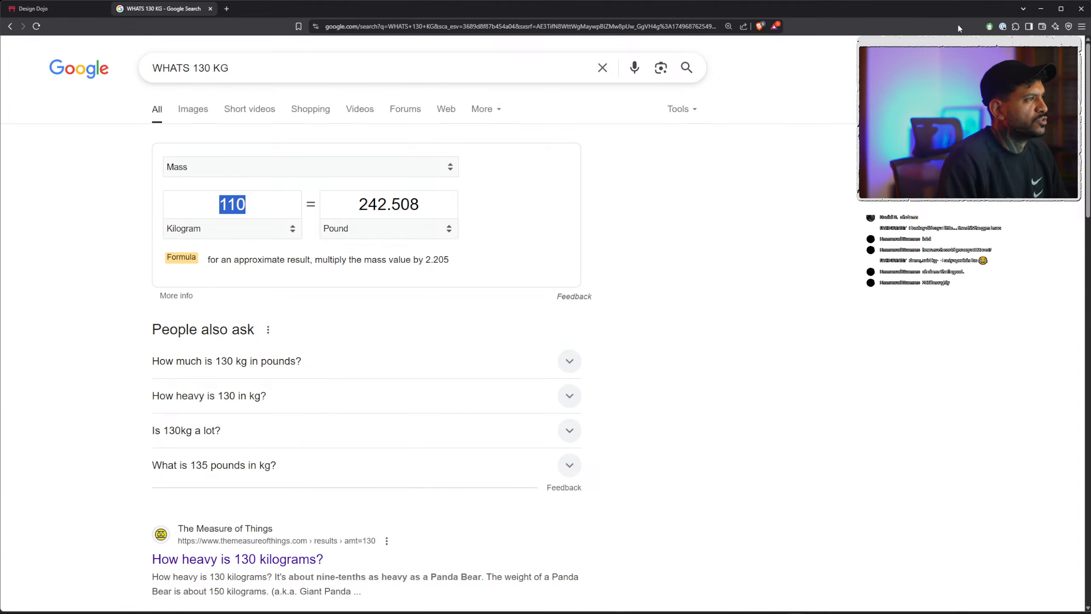
click(1041, 9)
Try a vertical black-to-white gradient fill layer above Generative Fill 2 and discard it.
scroll(602, 256, right, 2)
scroll(602, 256, up, 1)
scroll(958, 548, up, 2)
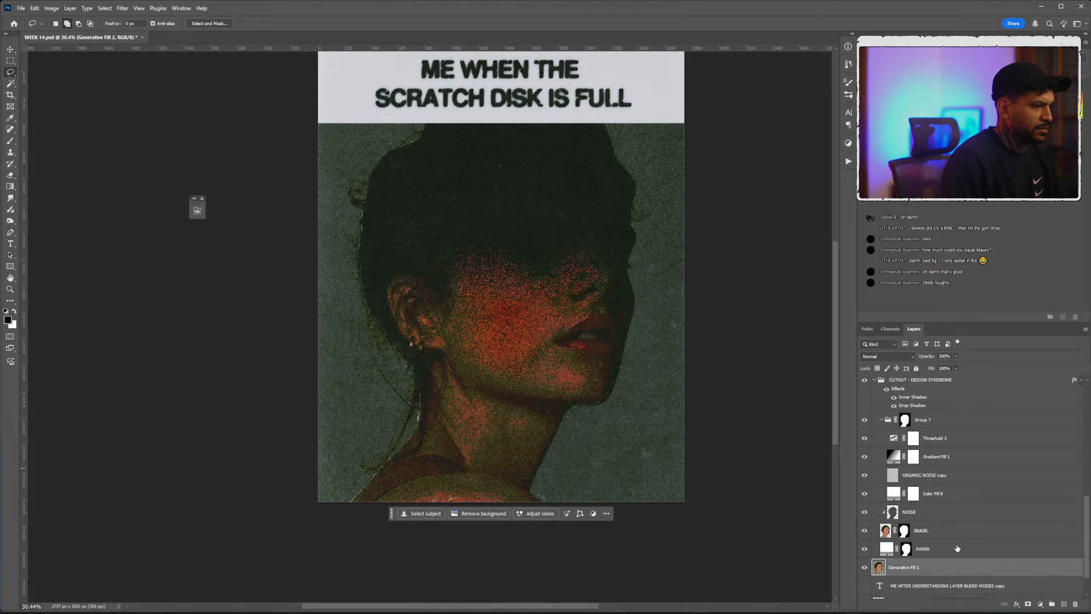
scroll(945, 546, down, 2)
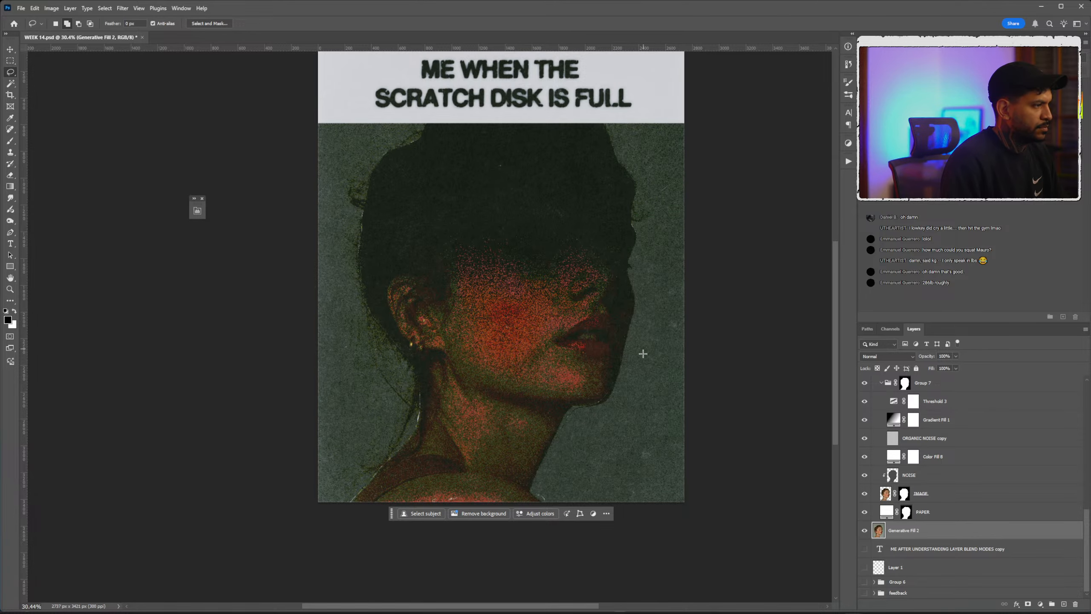
key(g)
drag(529, 598, 534, 4)
drag(631, 473, 633, 134)
scroll(597, 351, down, 2)
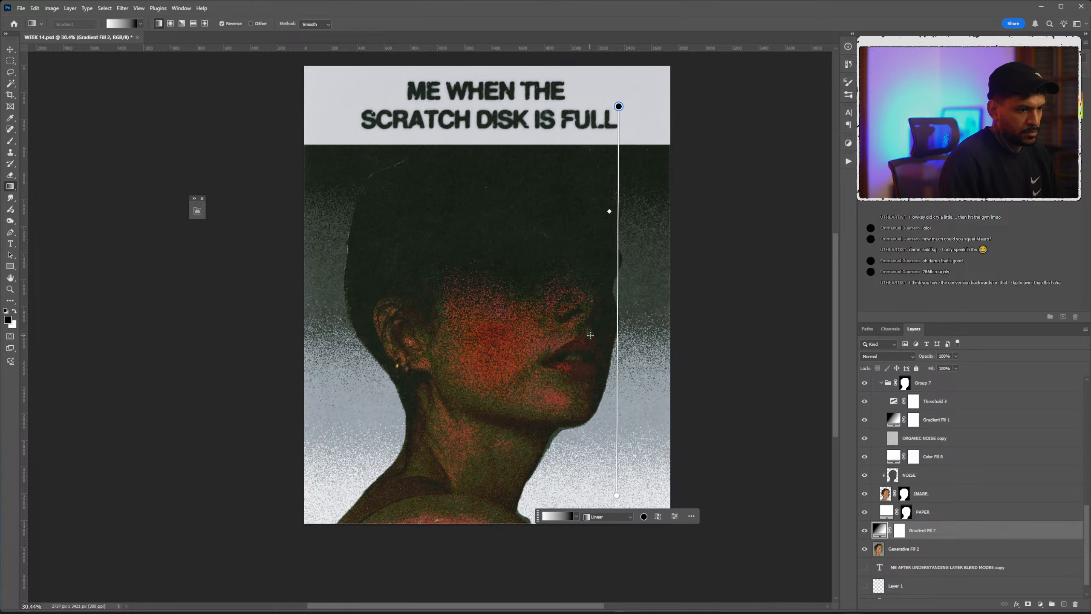
scroll(602, 335, right, 1)
scroll(603, 331, down, 1)
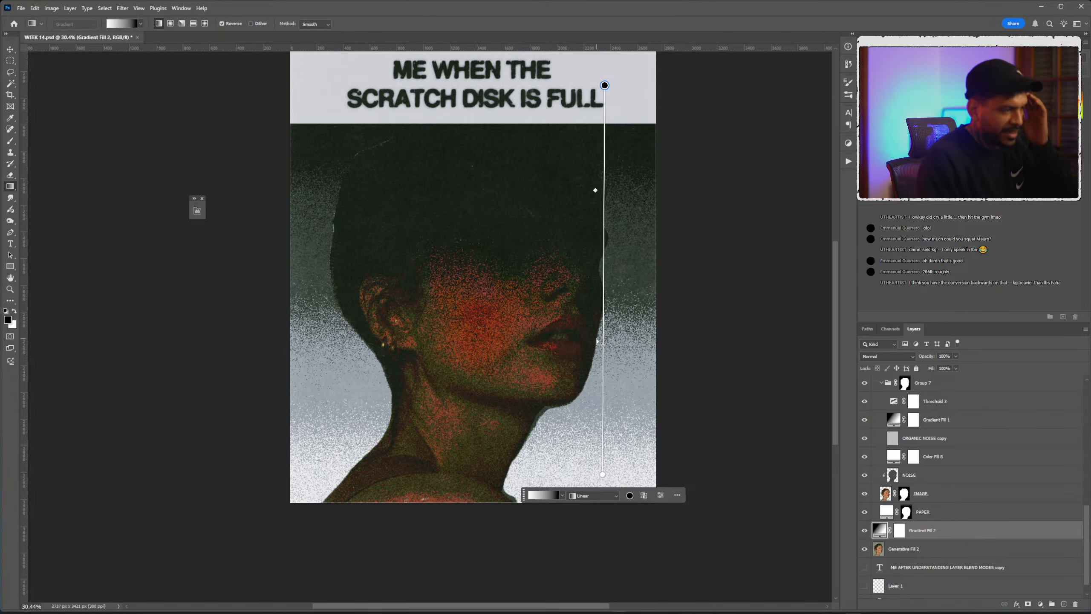
drag(897, 526, 1076, 604)
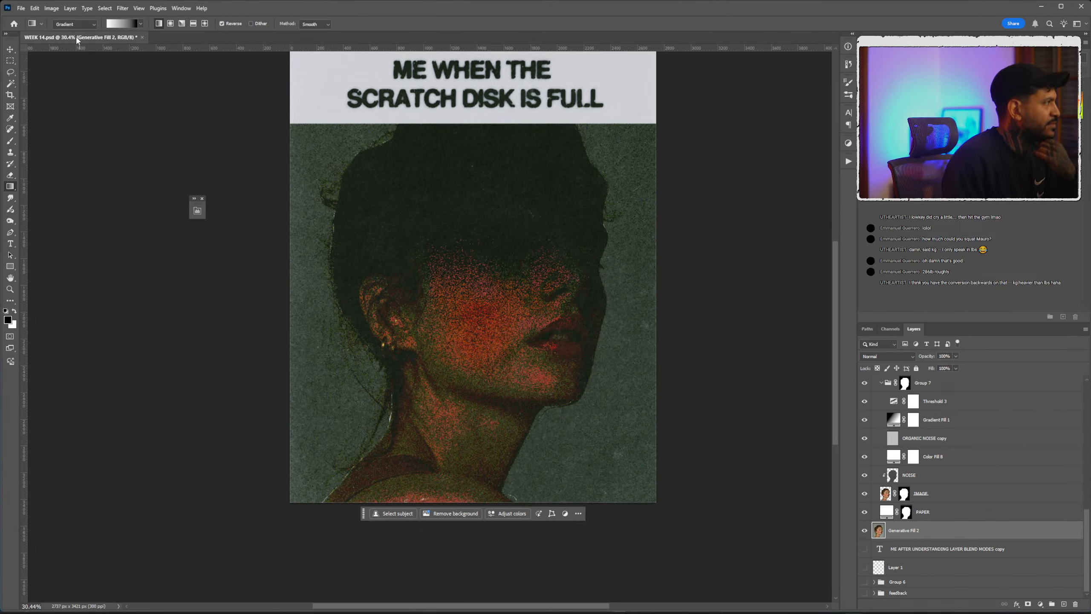
Apply Curves to the Generative Fill 2 layer, raising RGB input 100 to output 161 and Red input 88 to output 200.
click(51, 8)
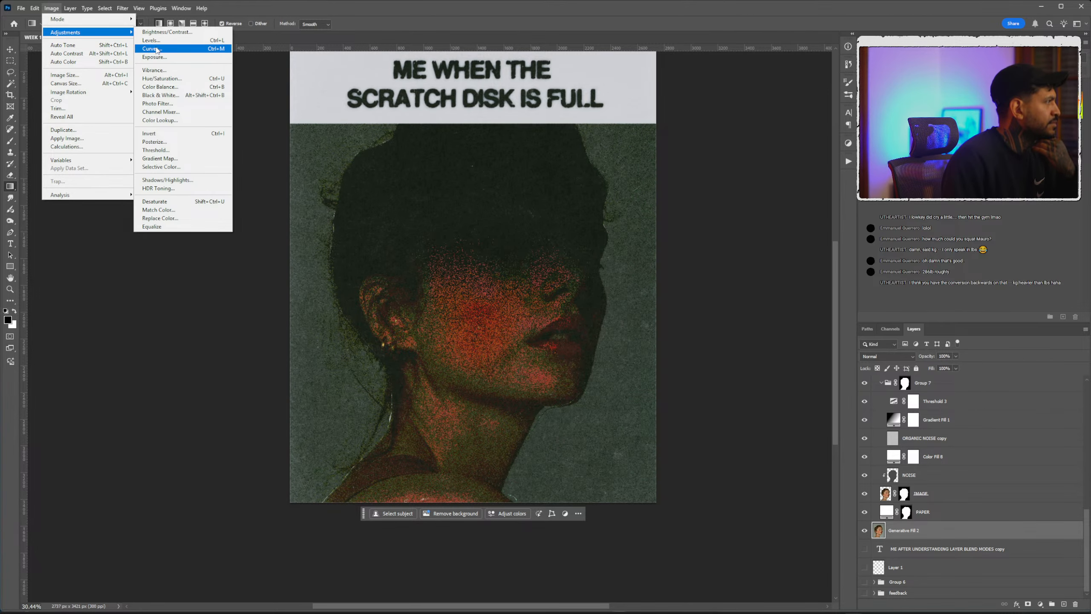
click(153, 48)
drag(872, 341, 878, 311)
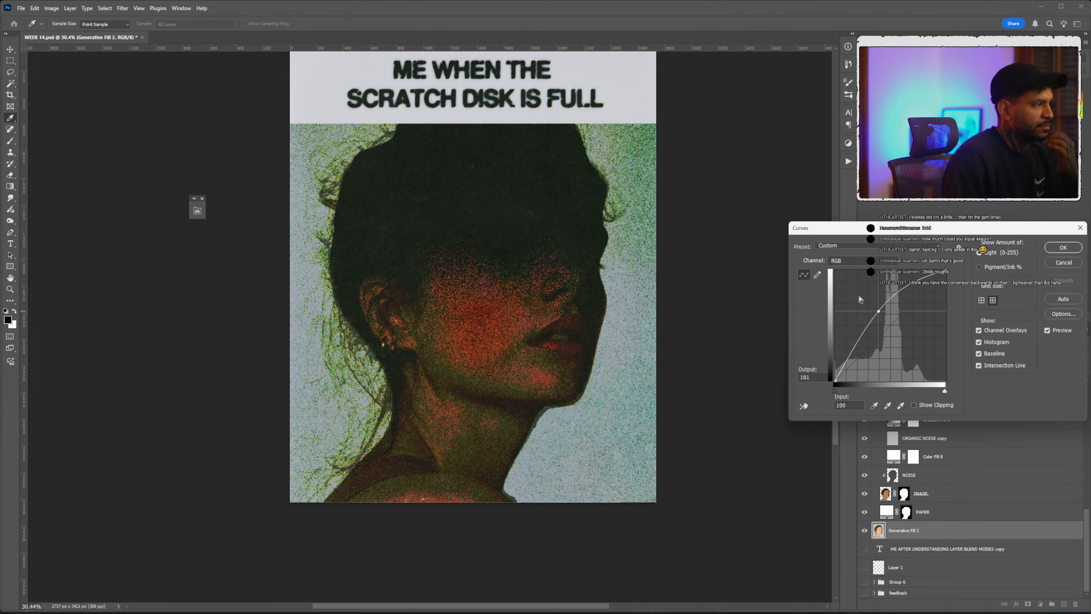
click(870, 260)
click(860, 272)
drag(861, 355, 877, 306)
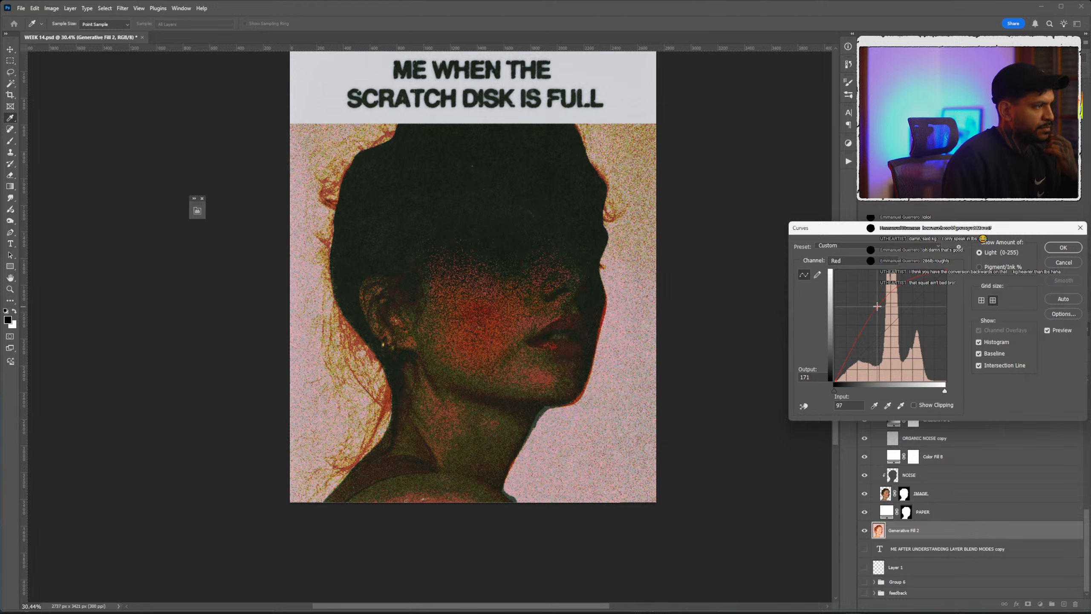
drag(856, 343, 876, 296)
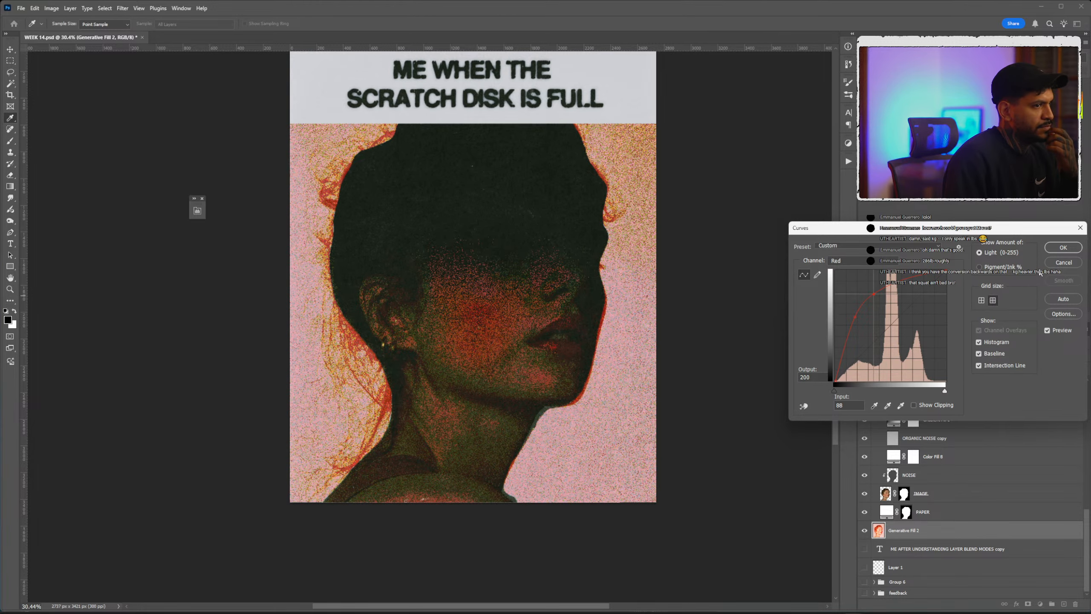
click(1059, 249)
Examine the recolored background against the portrait cutout, both with the whole poster in view and closer up.
scroll(520, 254, up, 2)
scroll(526, 261, down, 2)
scroll(515, 275, up, 2)
scroll(492, 300, left, 5)
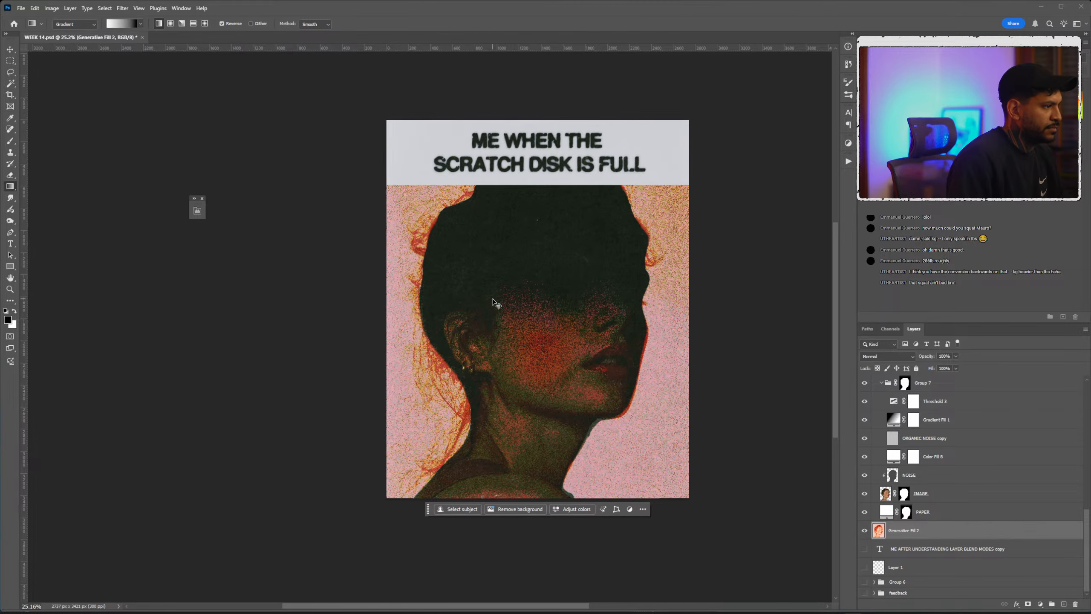
scroll(498, 304, up, 2)
scroll(559, 327, down, 1)
scroll(598, 292, down, 1)
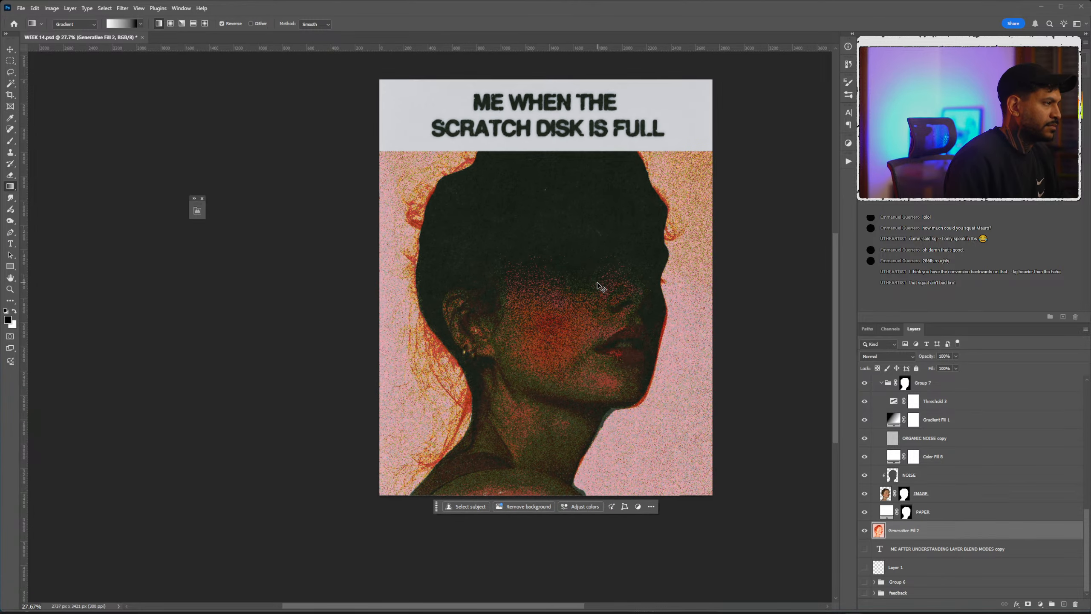
scroll(601, 250, up, 1)
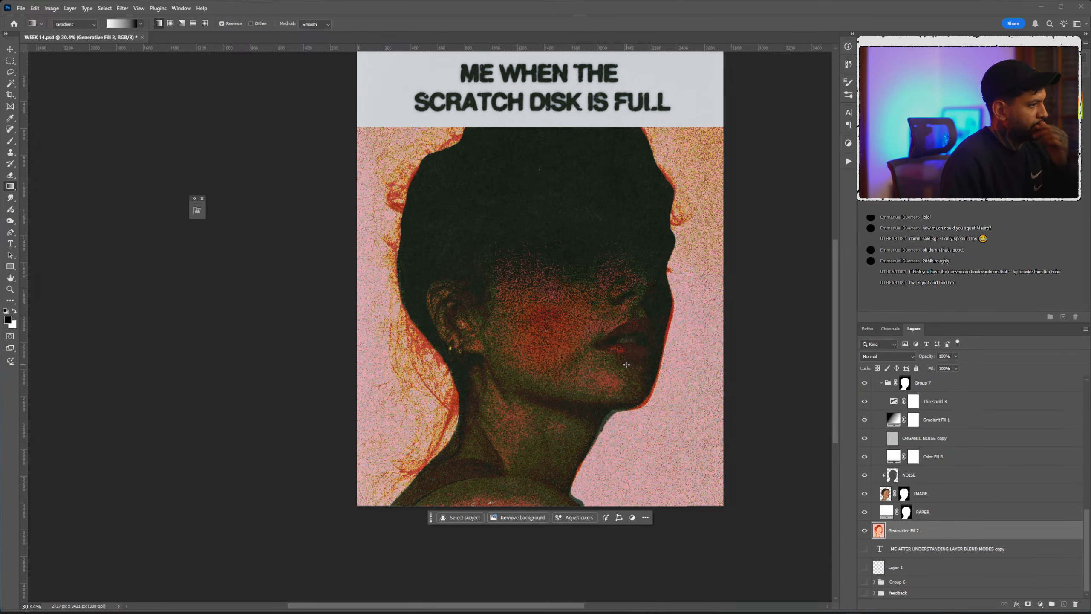
Compare the portrait with and without the NOISE layer and select that layer.
click(865, 475)
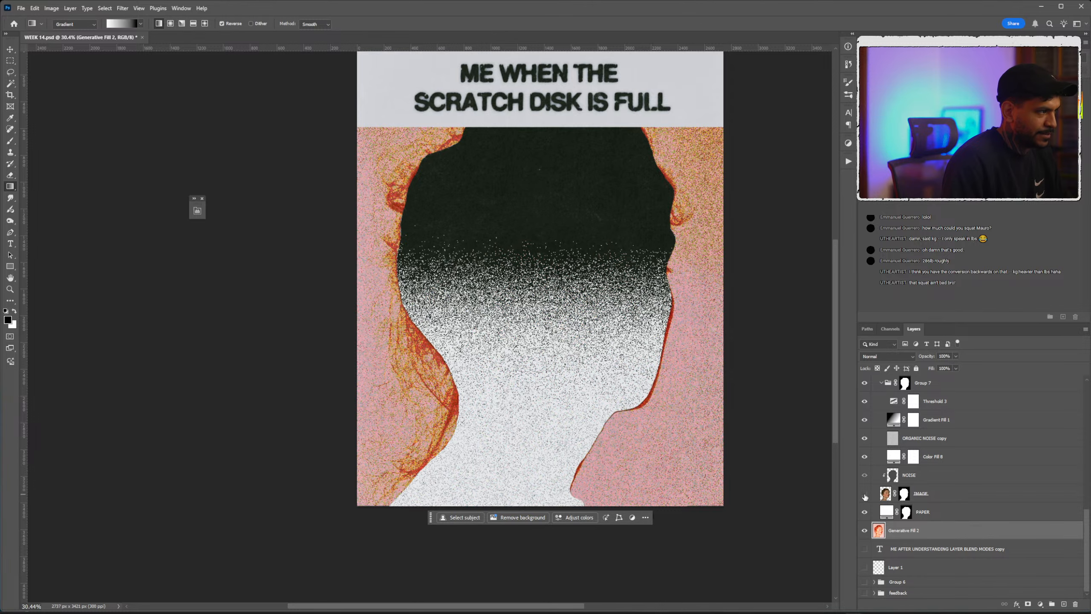
click(867, 476)
click(866, 475)
click(867, 476)
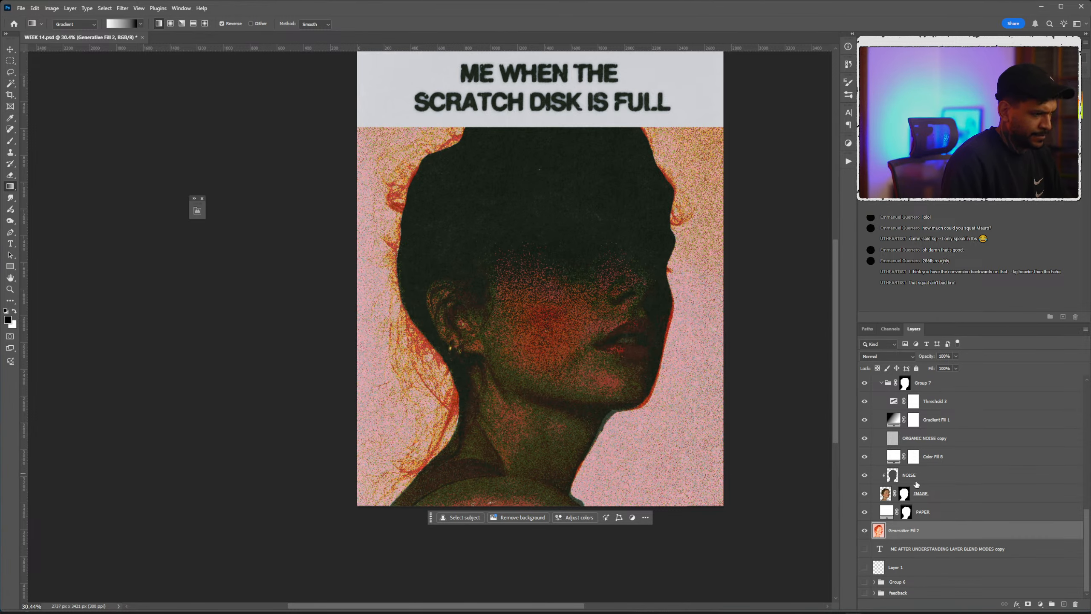
click(866, 475)
click(902, 477)
click(866, 476)
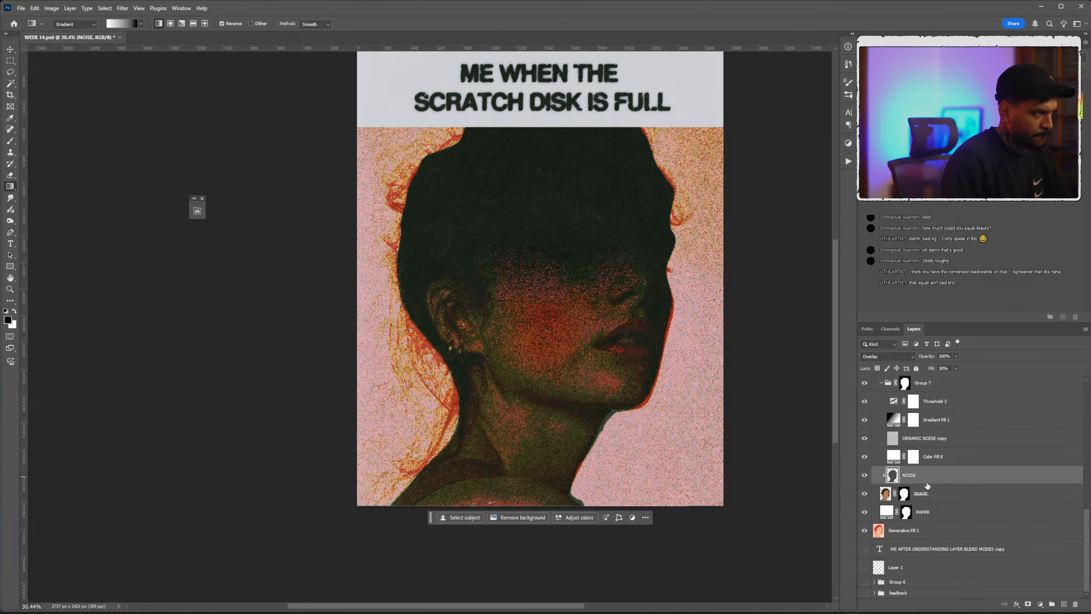
Add a pattern fill layer above NOISE using the soft black ring halftone pattern, scaled to about 67%.
click(1040, 604)
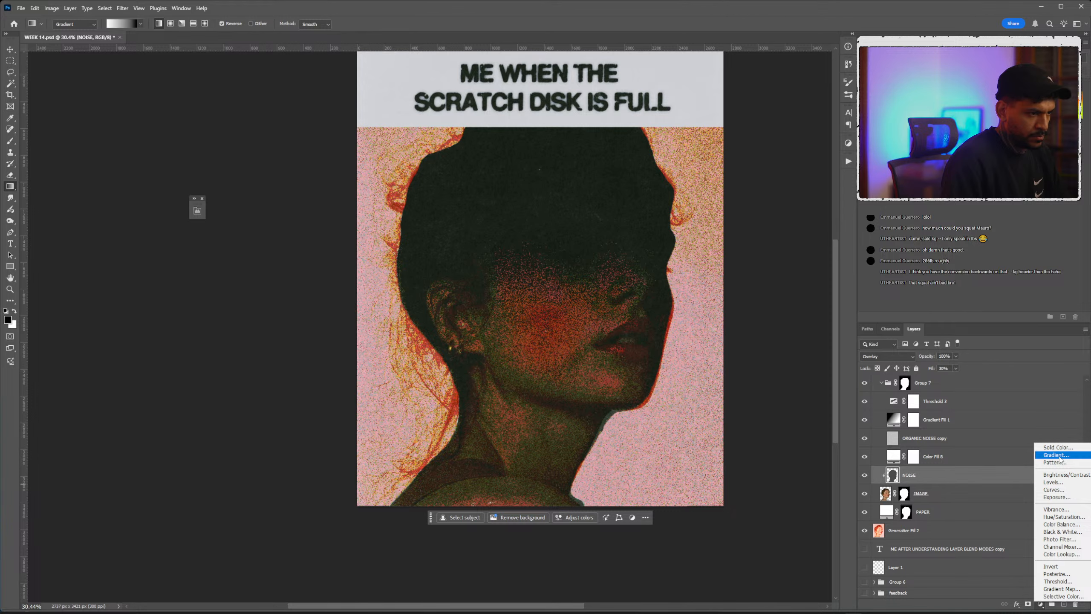
click(1050, 462)
click(702, 208)
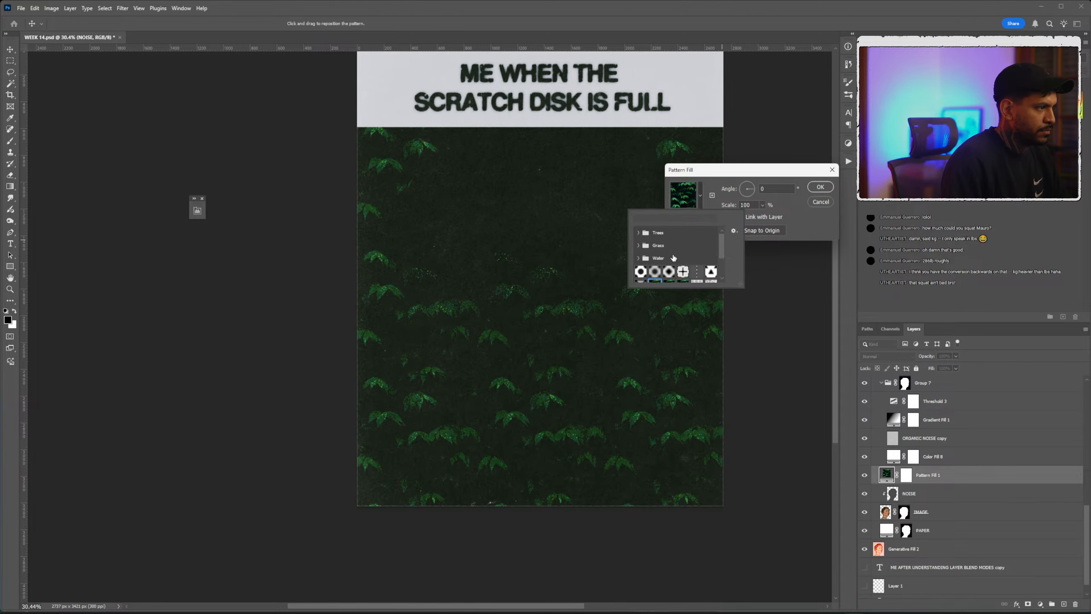
scroll(679, 262, down, 1)
click(669, 250)
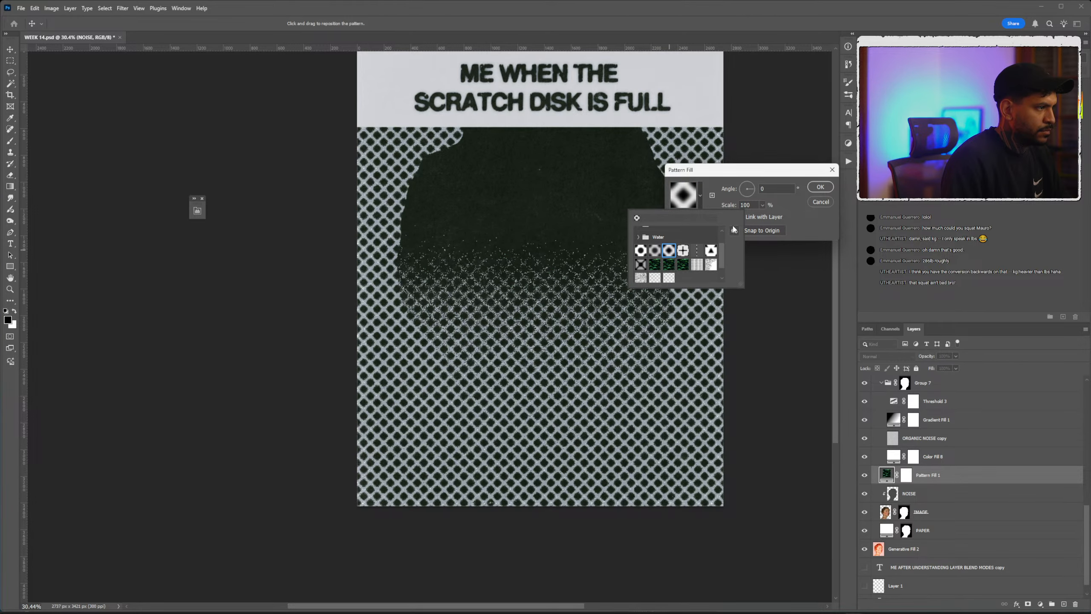
click(763, 205)
click(763, 205)
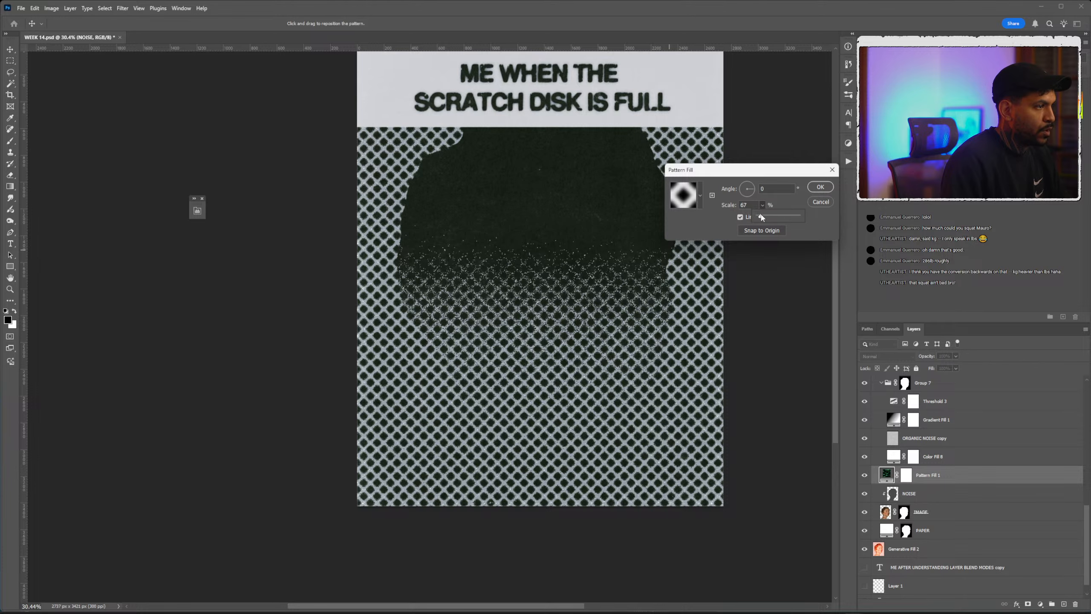
click(819, 187)
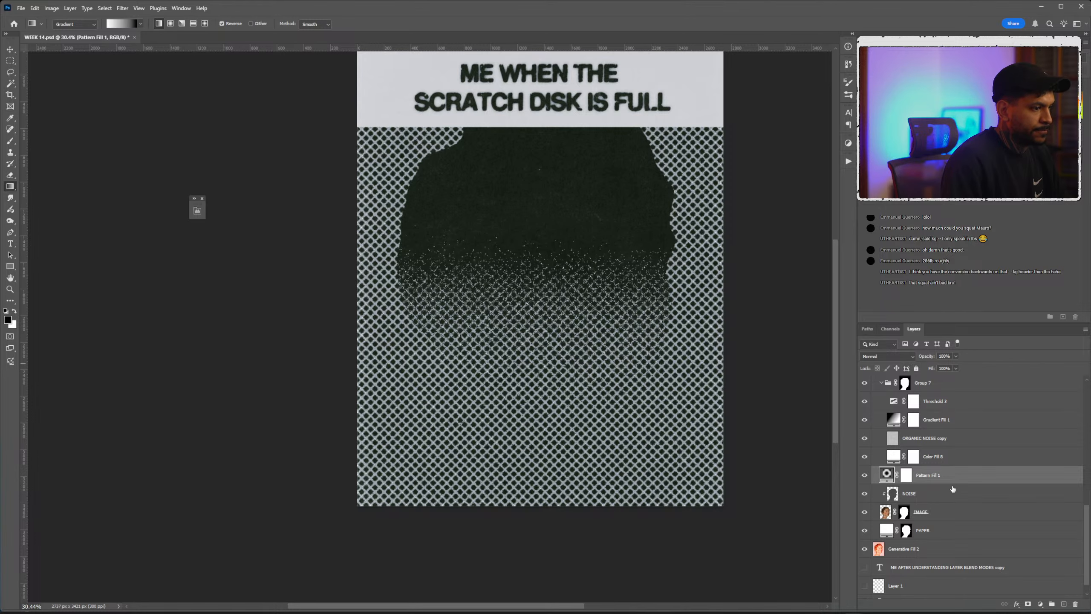
Move the Pattern Fill 1 layer into Group 7 directly below Gradient Fill 1 and set its blend mode to Lighten.
drag(954, 474, 946, 429)
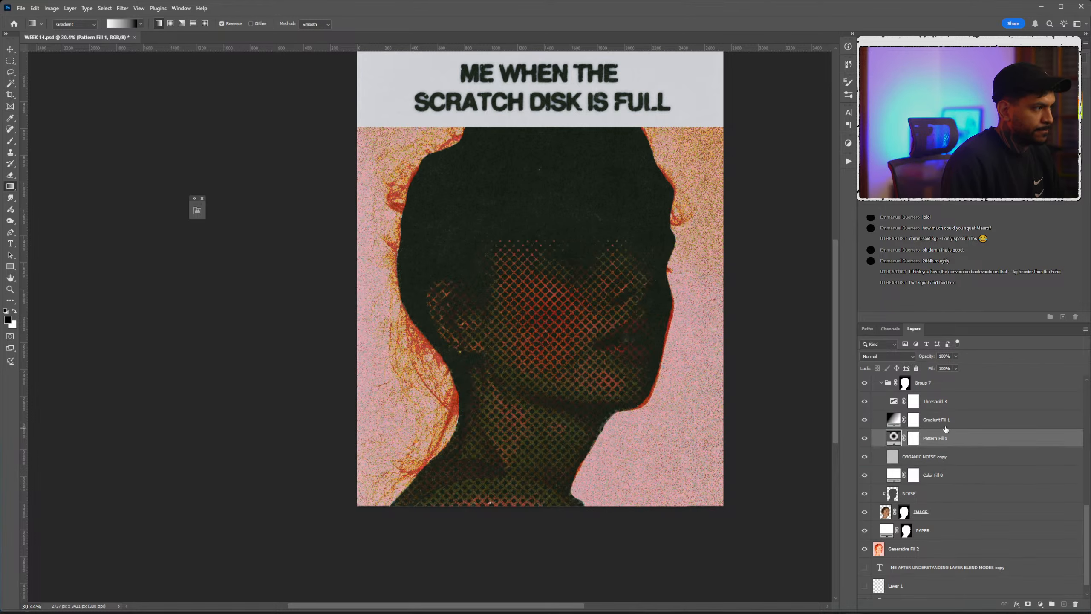
click(897, 356)
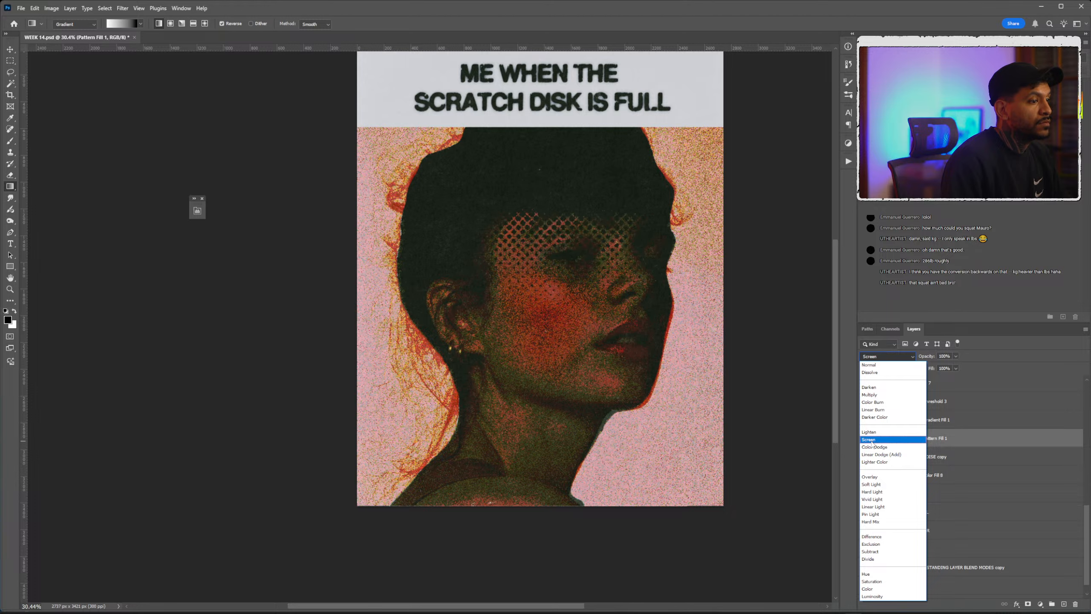
click(889, 432)
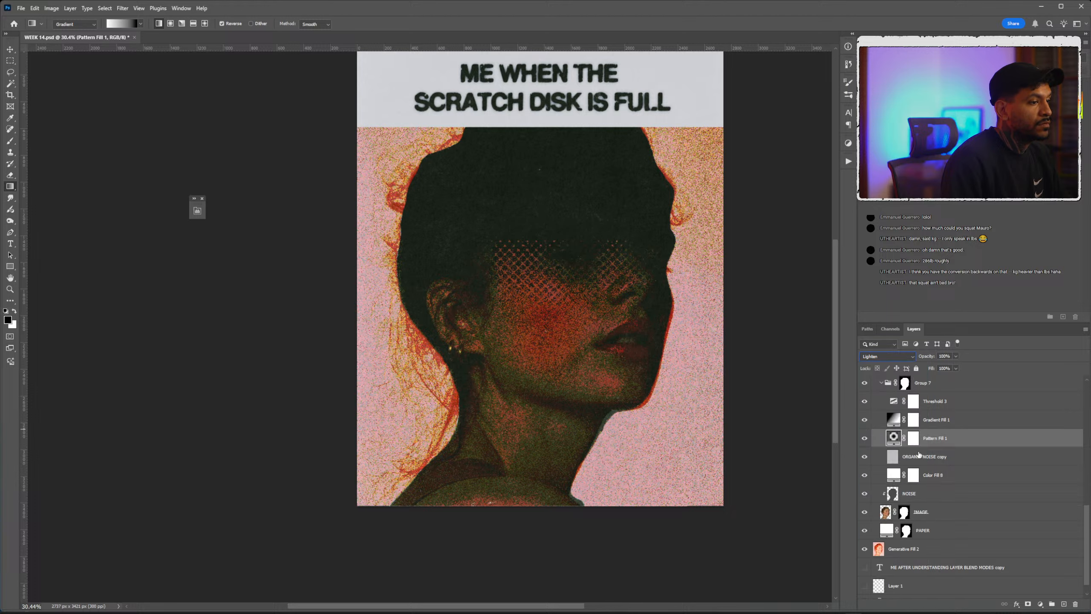
Rasterize the Pattern Fill 1 layer and soften its halftone rings with a light Gaussian Blur.
right_click(915, 444)
click(953, 380)
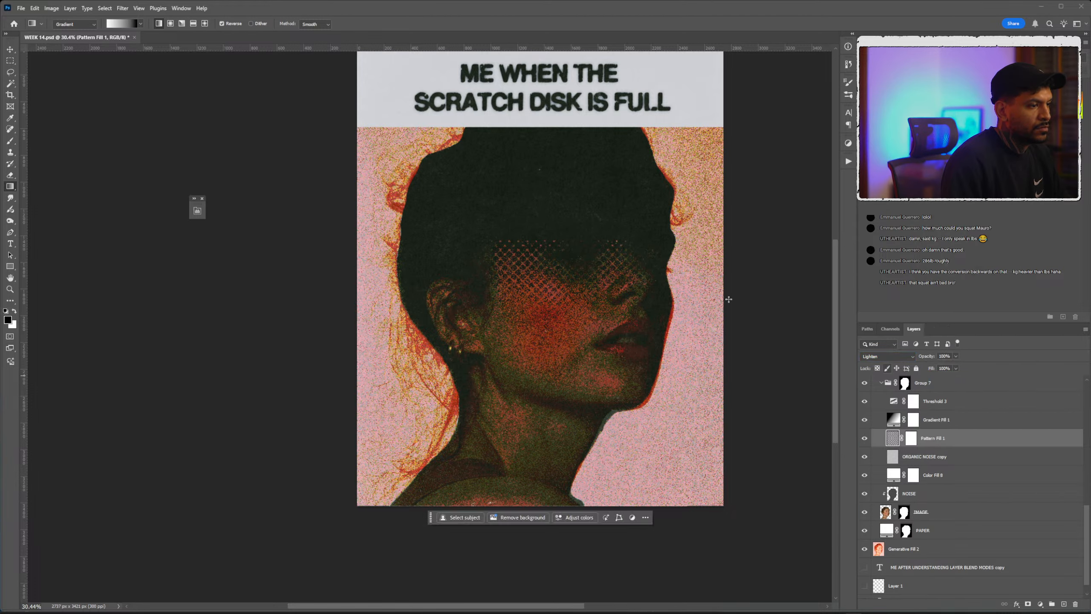
click(122, 8)
mouse_move(215, 146)
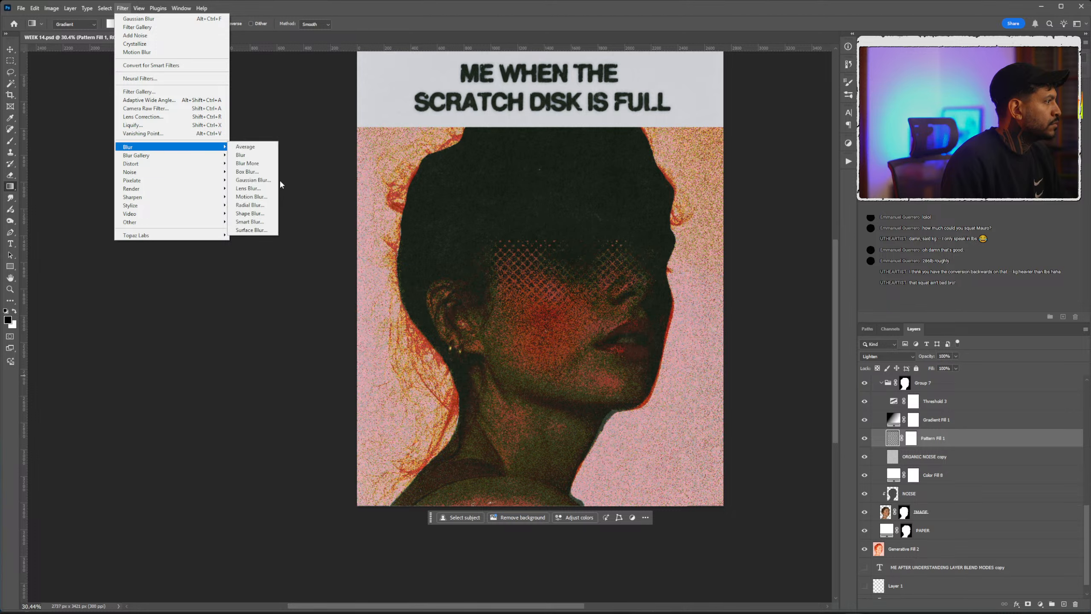
click(253, 180)
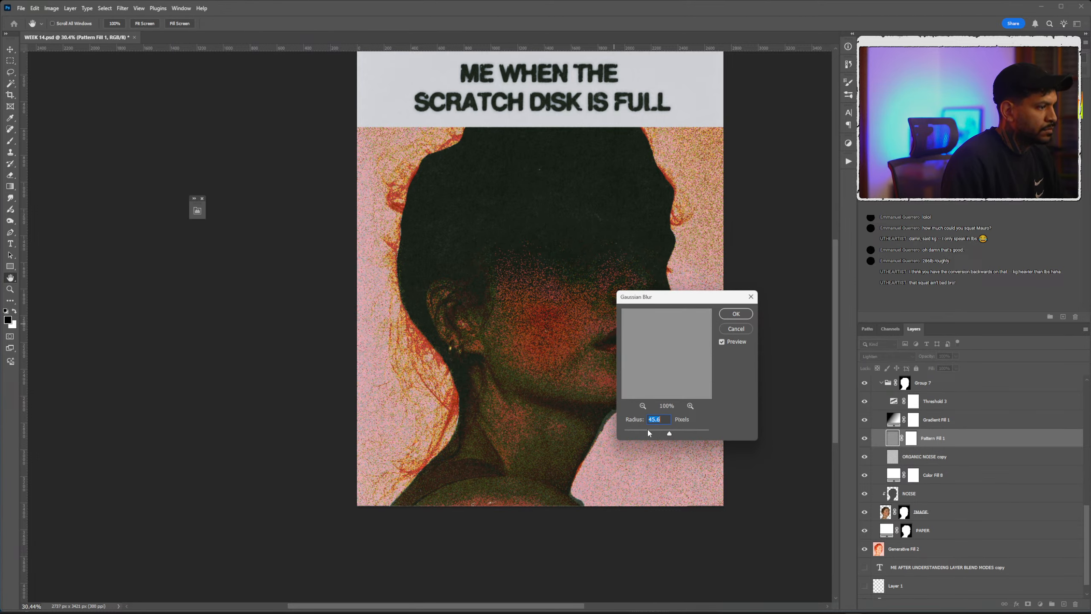
drag(649, 431, 642, 436)
click(736, 313)
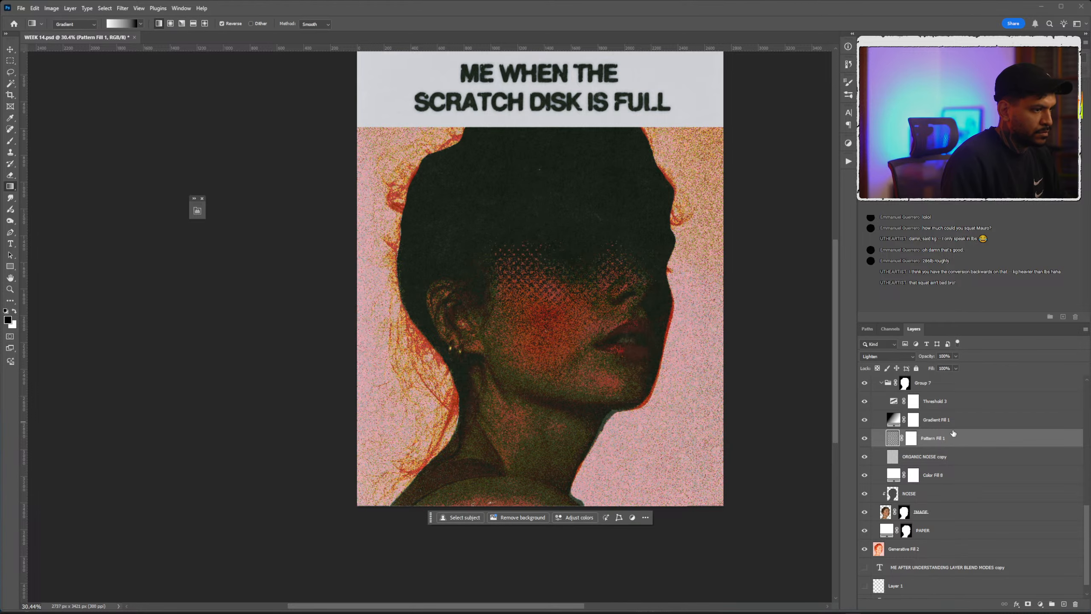
Scale the rasterized Pattern Fill 1 layer to about 158% around its centre.
key(ctrl+t)
scroll(686, 288, down, 1)
drag(705, 277, 783, 276)
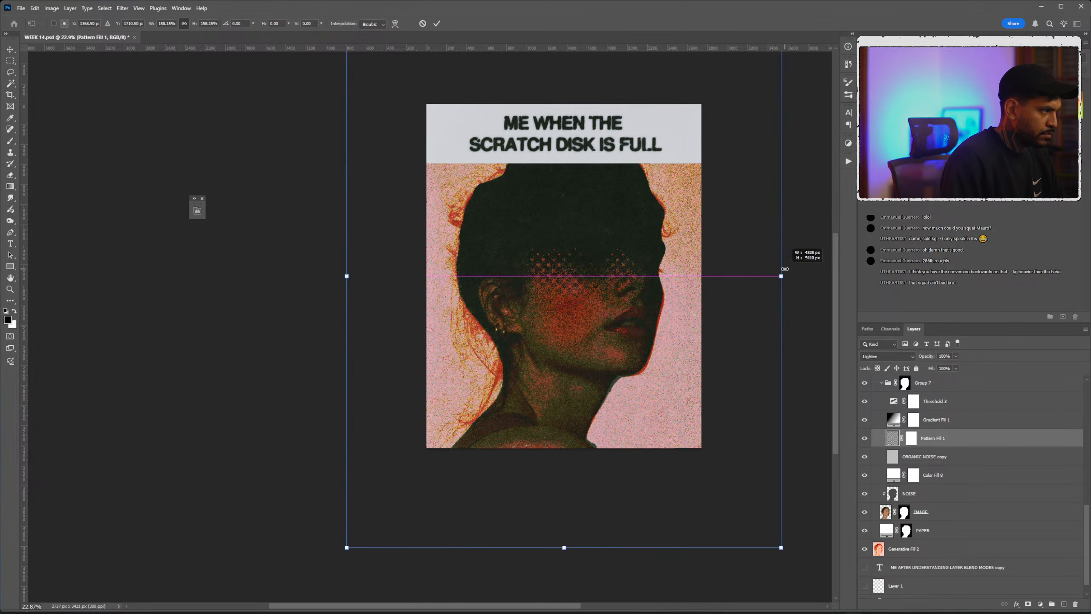
key(Return)
key(g)
scroll(595, 265, up, 3)
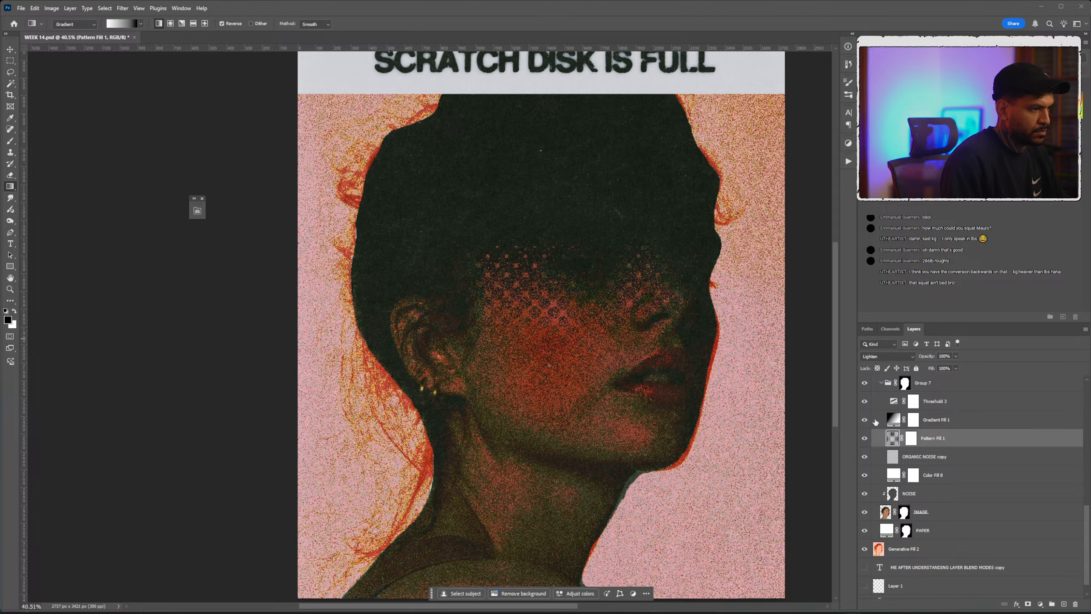
Compare the face with and without Gradient Fill 1 and ORGANIC NOISE copy, and delete the Pattern Fill 1 layer.
click(865, 420)
click(865, 420)
scroll(734, 358, down, 1)
scroll(884, 425, down, 1)
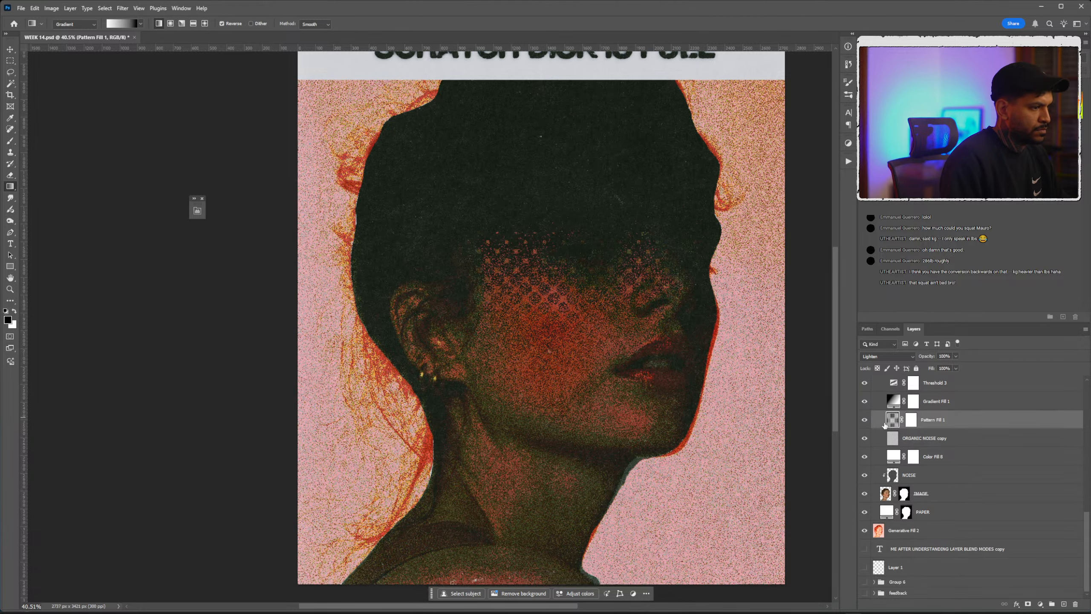
click(865, 439)
click(864, 439)
drag(959, 427, 1076, 605)
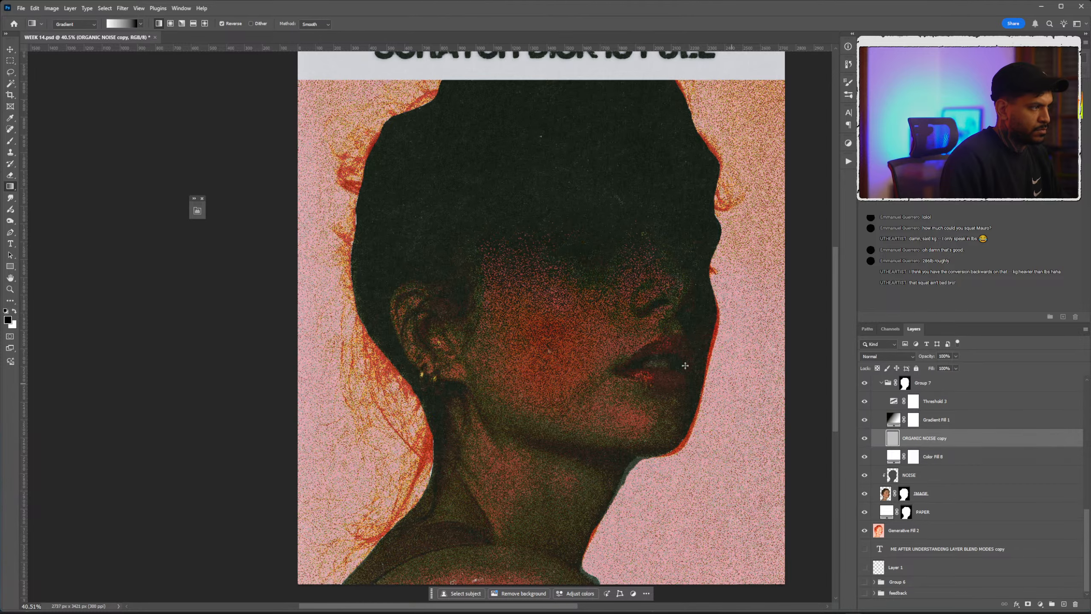
Enlarge the ORGANIC NOISE copy layer in Group 7 well beyond the canvas to make the grain across the face coarser.
scroll(531, 298, up, 2)
scroll(617, 320, down, 4)
scroll(617, 320, down, 1)
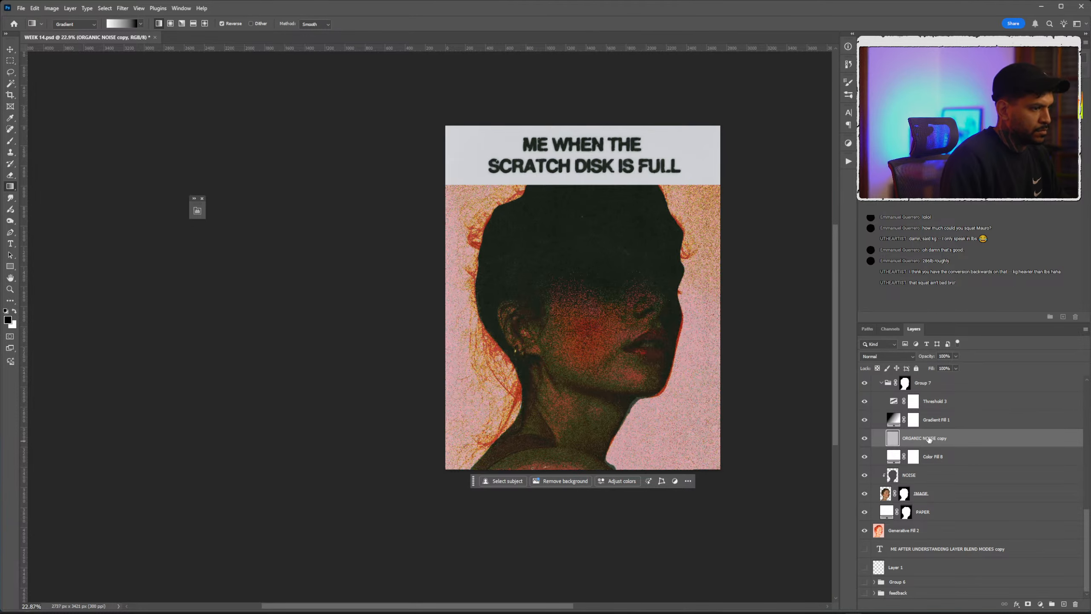
key(ctrl+t)
drag(783, 299, 275, 303)
key(Return)
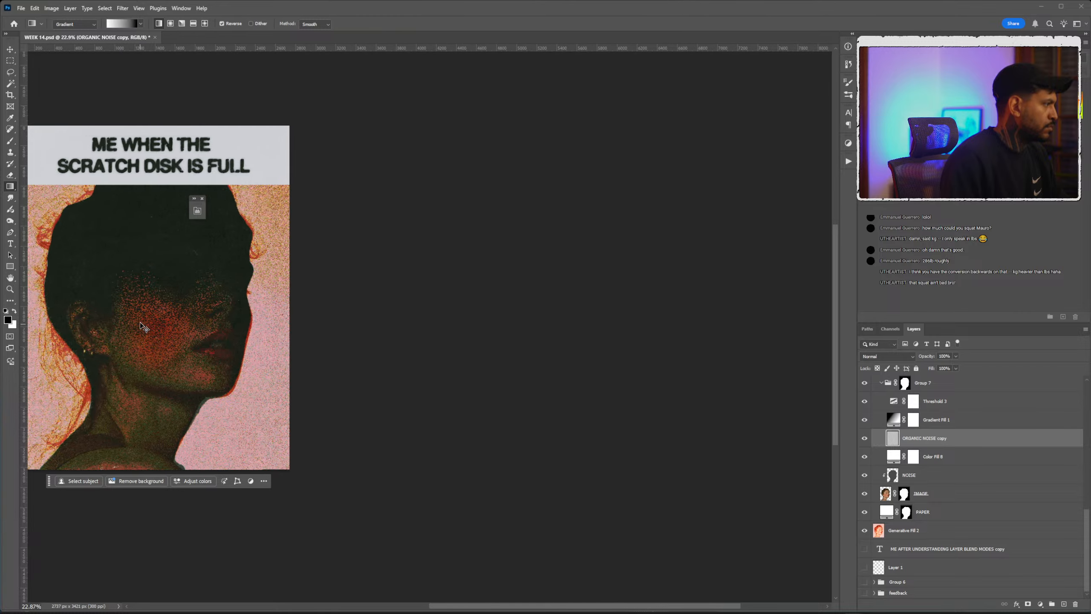
scroll(301, 292, left, 10)
scroll(464, 292, up, 3)
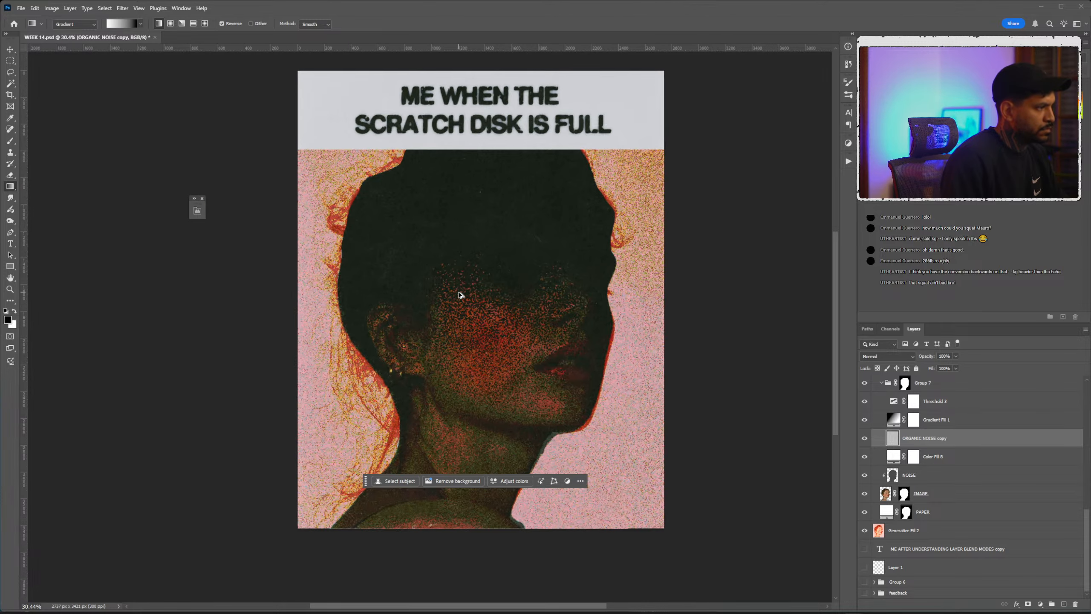
scroll(460, 293, right, 1)
scroll(460, 293, left, 2)
scroll(946, 434, up, 4)
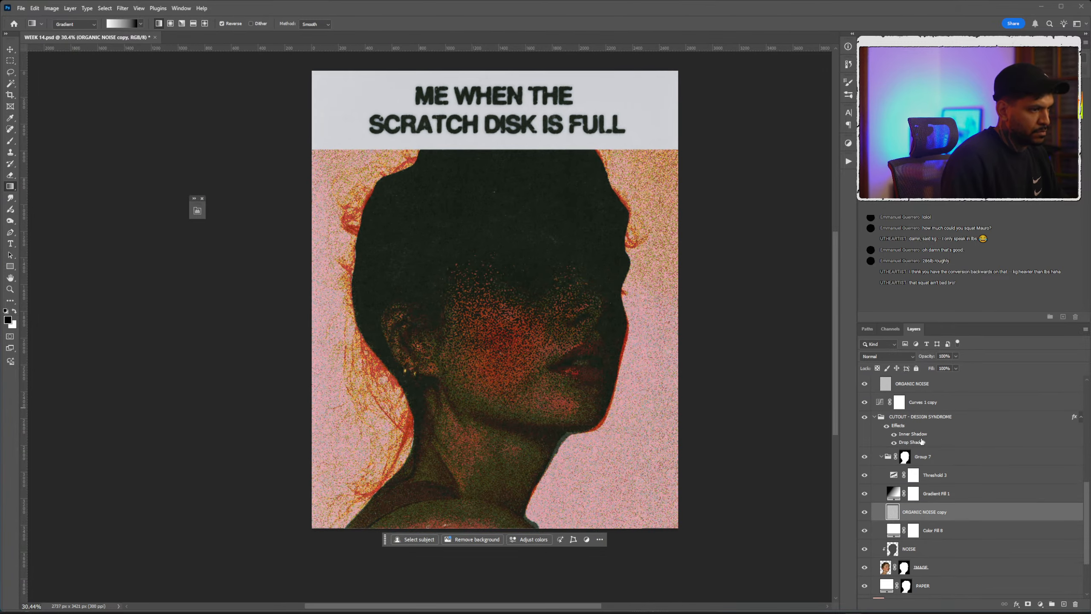
Compare the poster with and without Gradient Fill 1, Gradient Map 1 and Gradient Map 3.
click(864, 494)
click(864, 495)
scroll(903, 486, up, 3)
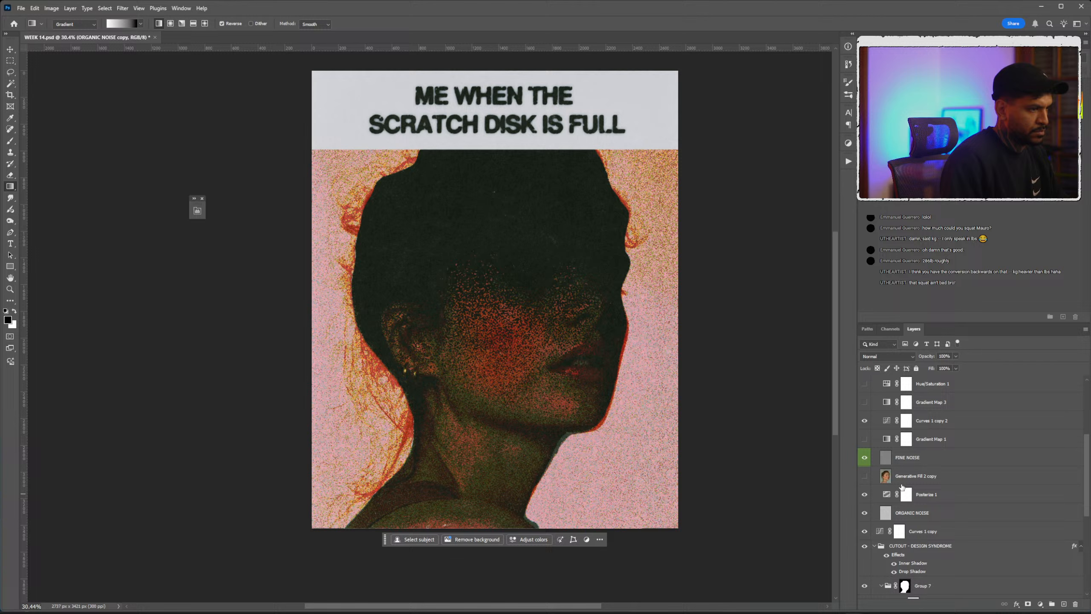
click(866, 439)
click(865, 439)
click(865, 439)
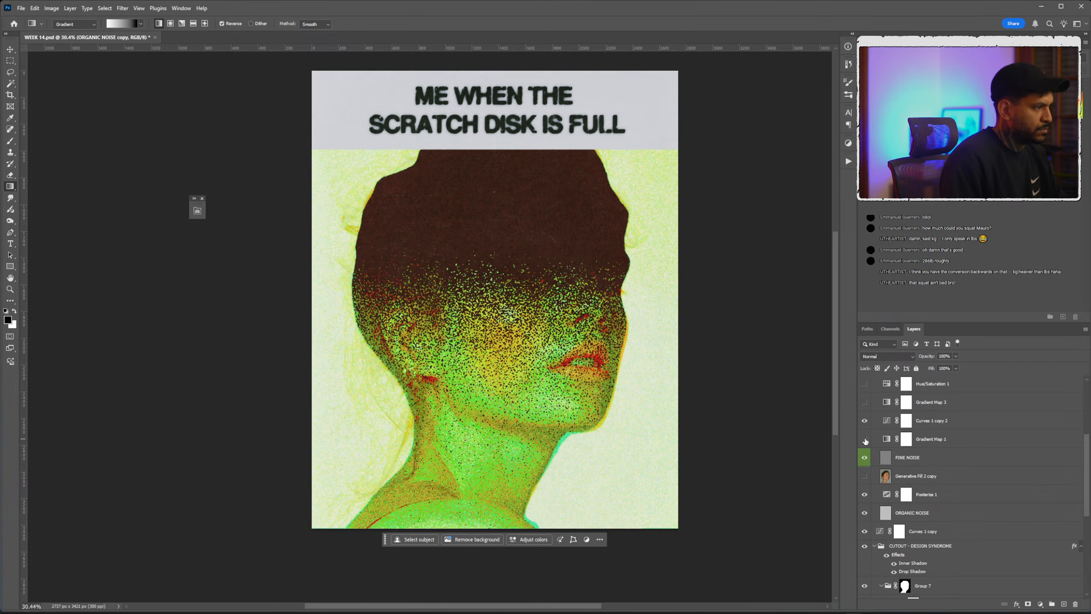
click(866, 439)
scroll(877, 430, down, 2)
click(864, 403)
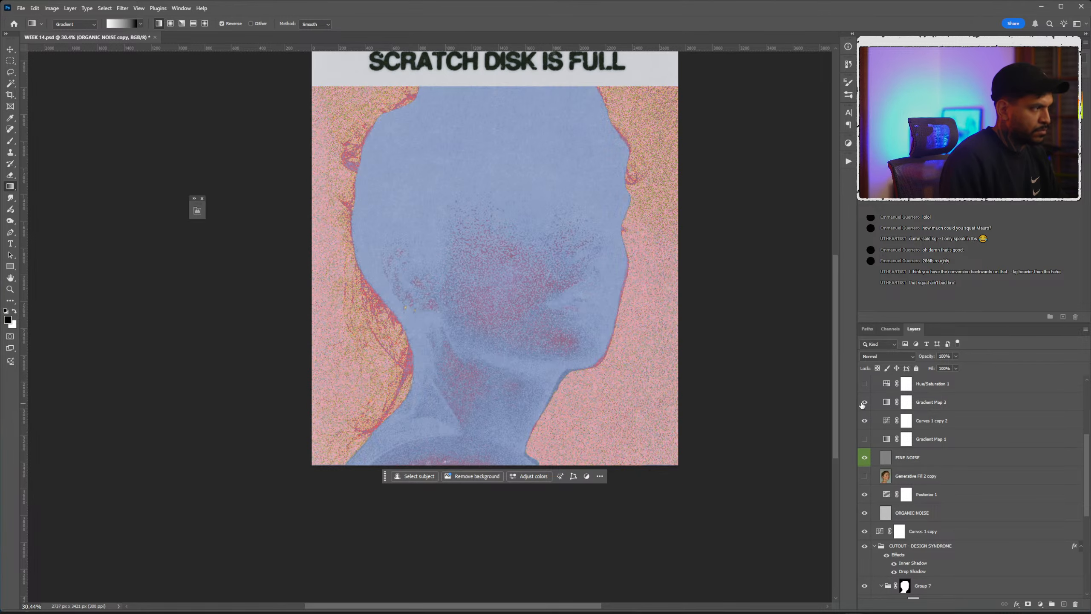
click(864, 403)
scroll(870, 461, up, 1)
Show Gradient Map 1 in the NOISER group and set its blend mode to Lighten.
click(887, 476)
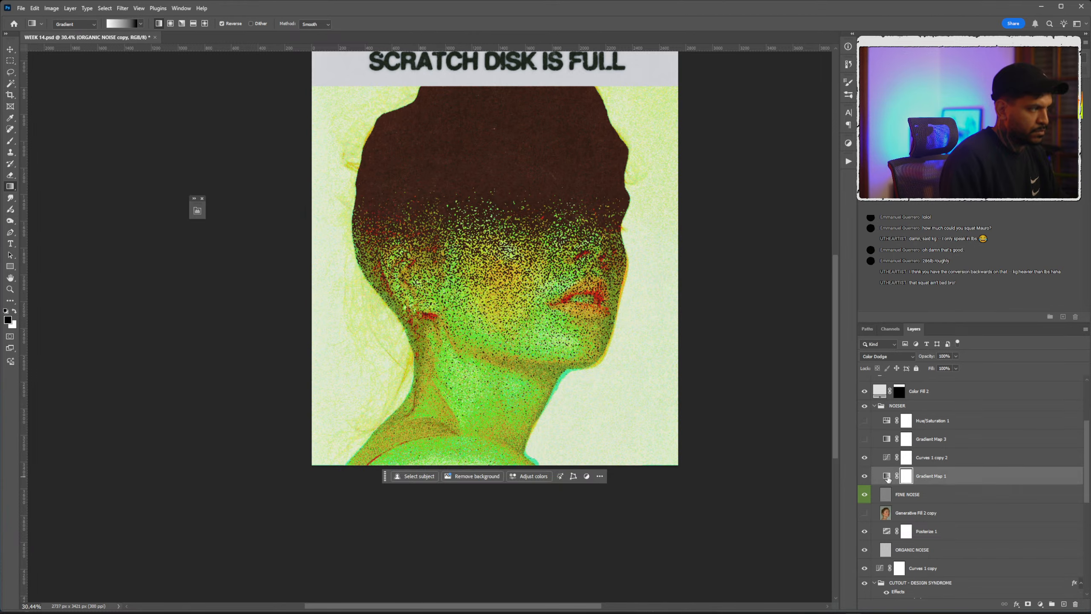
click(887, 356)
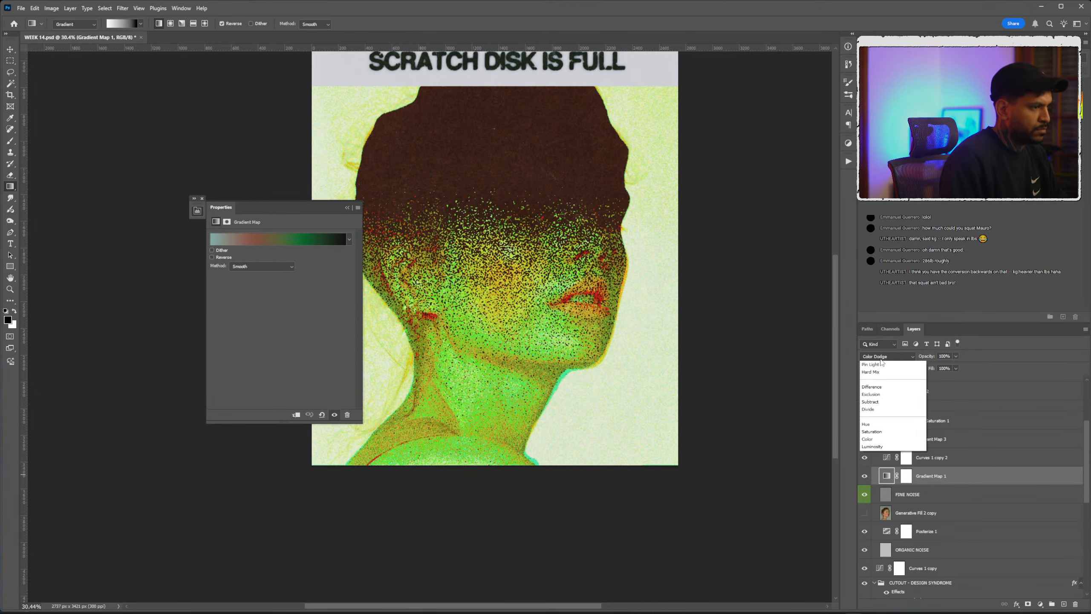
click(879, 433)
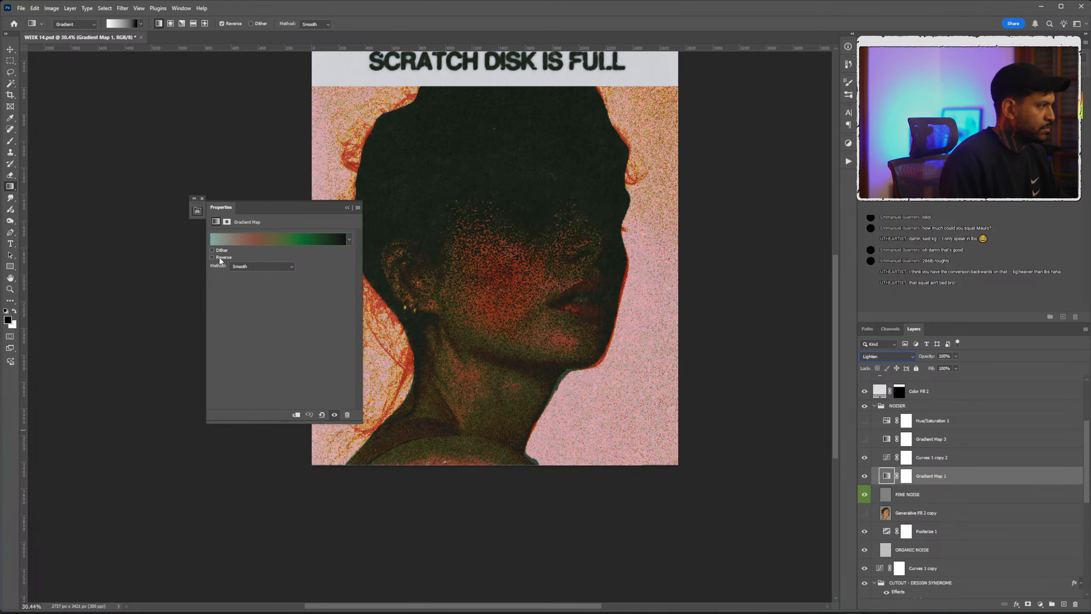
click(347, 208)
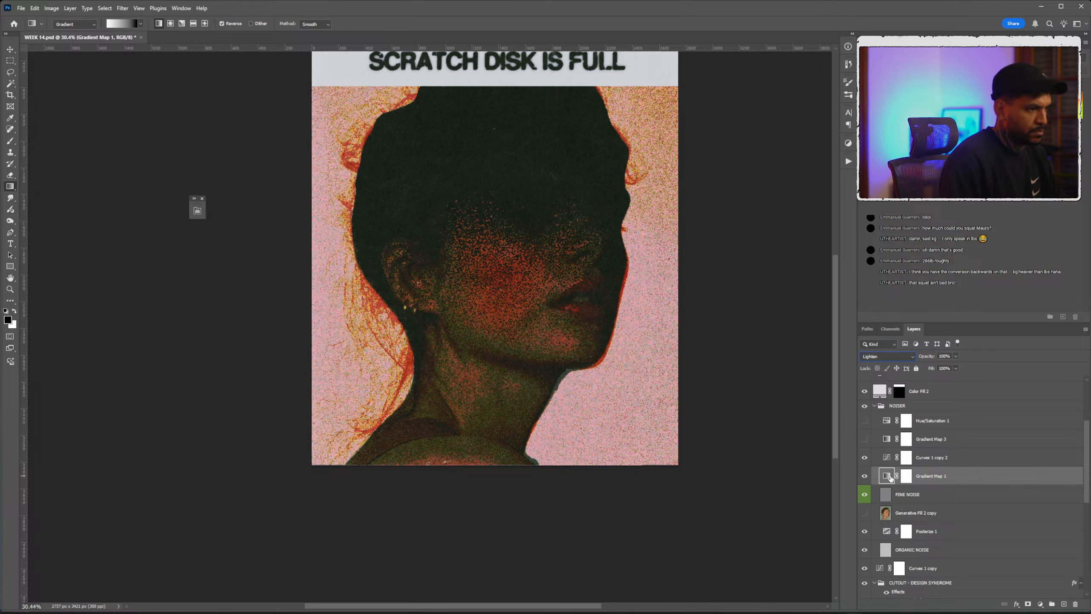
Edit the gradient of Gradient Map 1 and try the cream, orange, purple and navy preset.
double_click(886, 476)
click(253, 239)
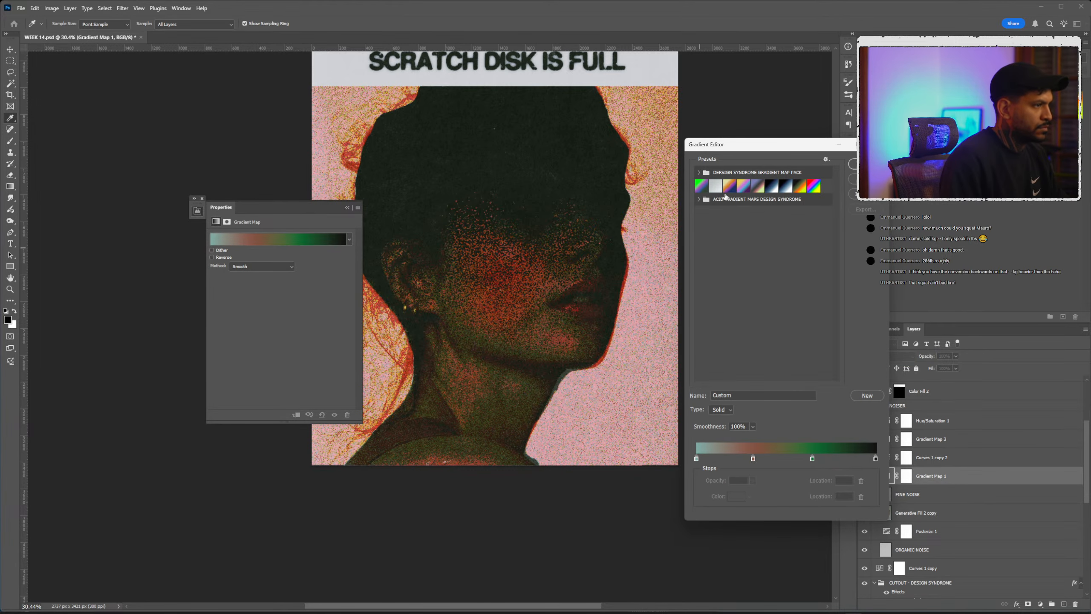
click(727, 187)
click(757, 187)
click(726, 186)
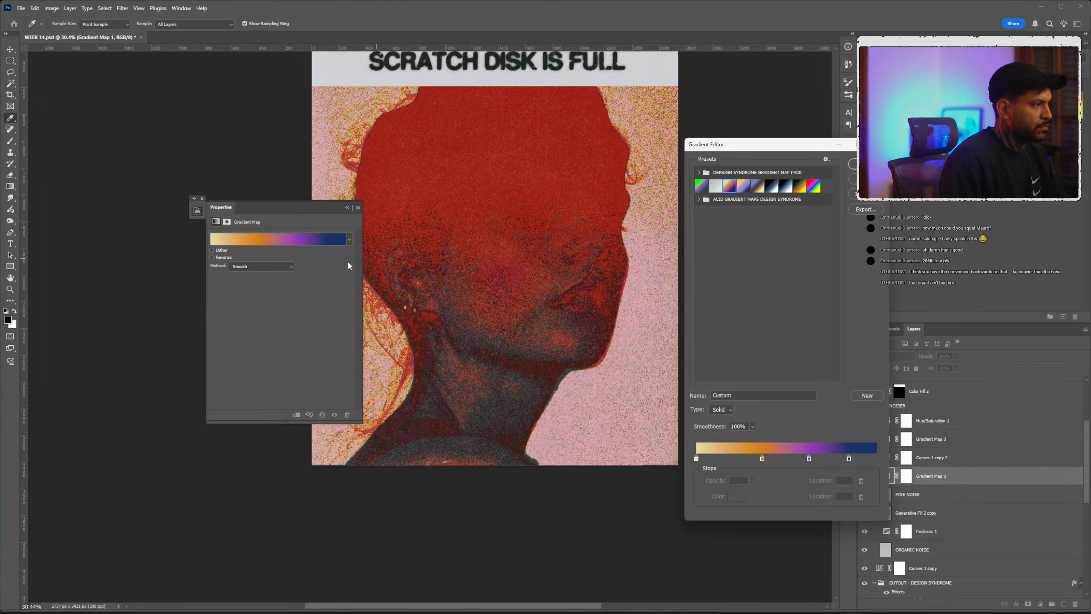
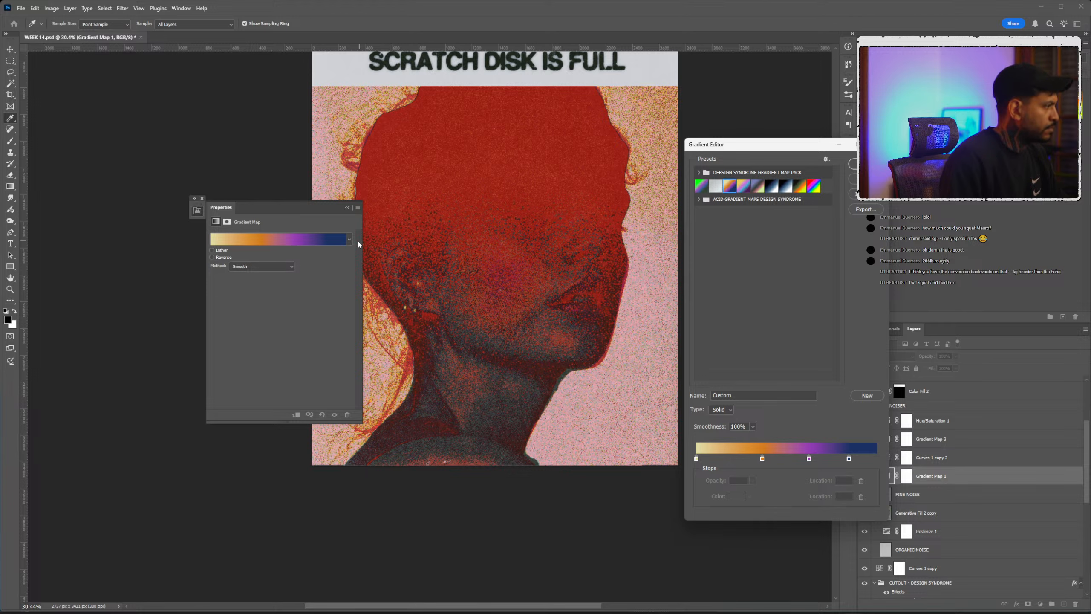
Try several gradients from the ACID GRADIENT MAPS DESIGN SYNDROME presets on Gradient Map 1.
click(700, 200)
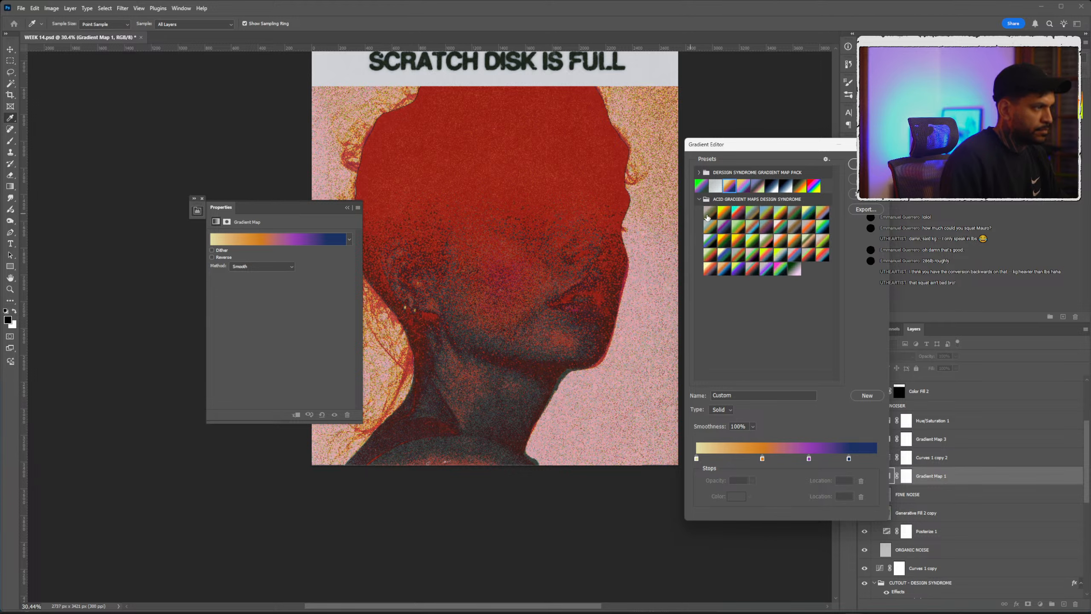
click(710, 212)
click(723, 213)
click(752, 212)
click(764, 213)
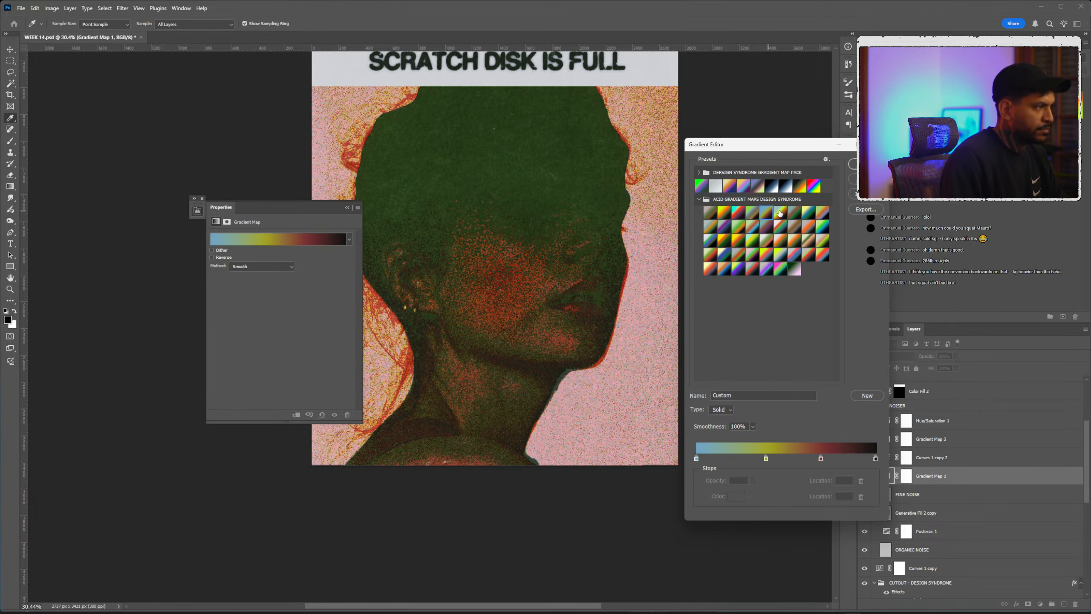
click(780, 212)
click(779, 227)
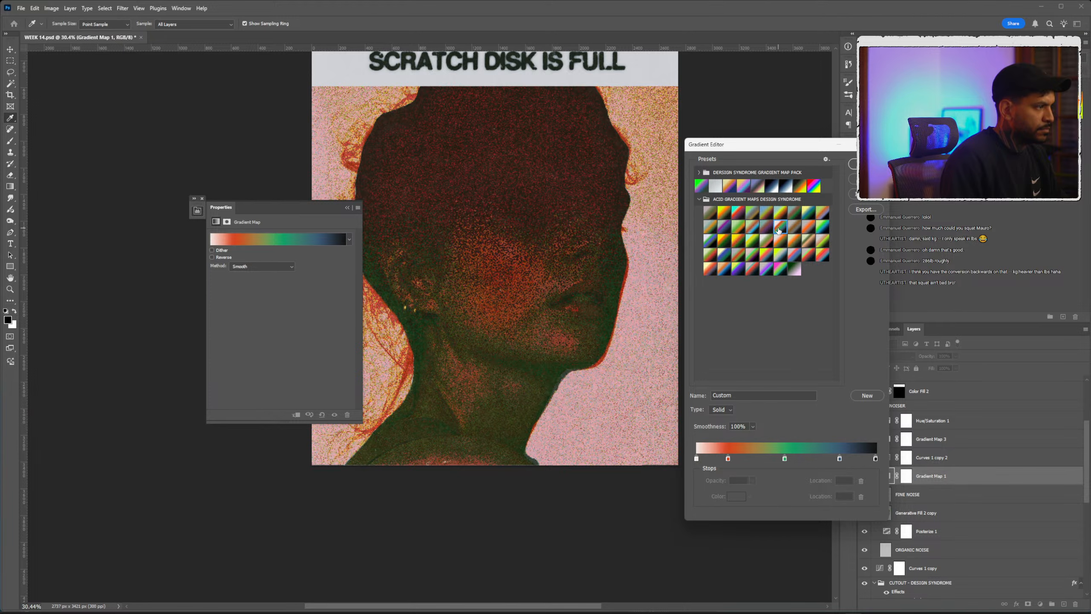
click(726, 228)
click(720, 241)
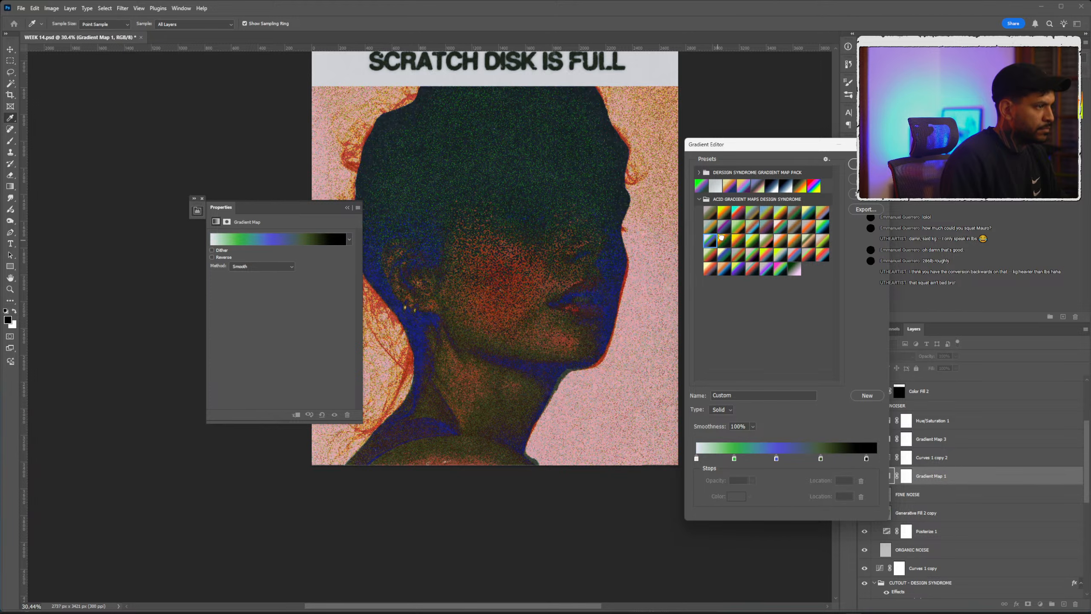
Apply the yellow, orange, green and black acid gradient to Gradient Map 1 and hide that layer.
click(722, 240)
click(347, 208)
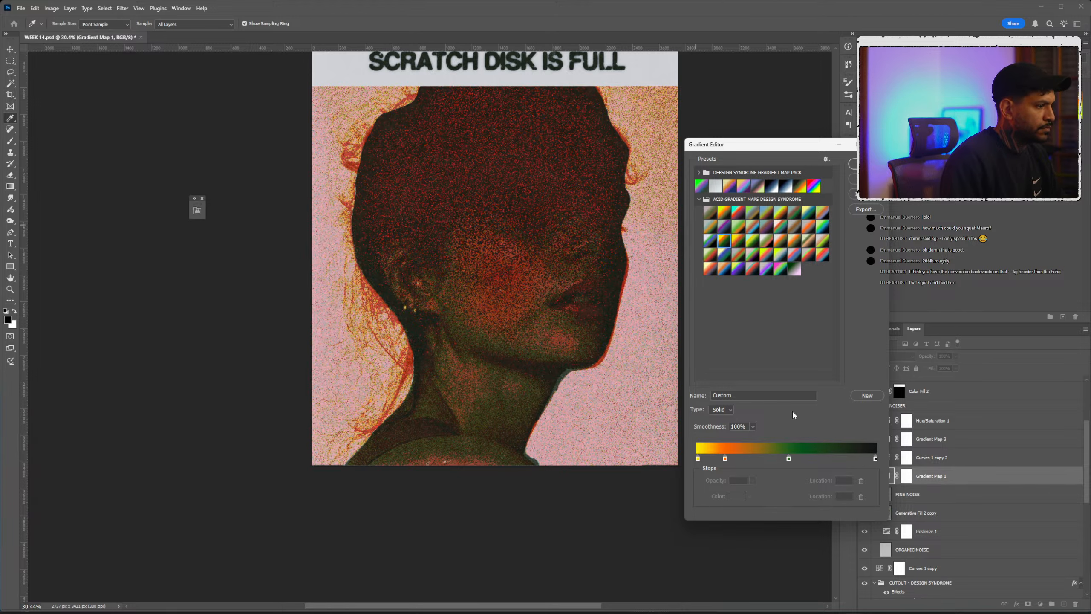
click(866, 163)
click(865, 476)
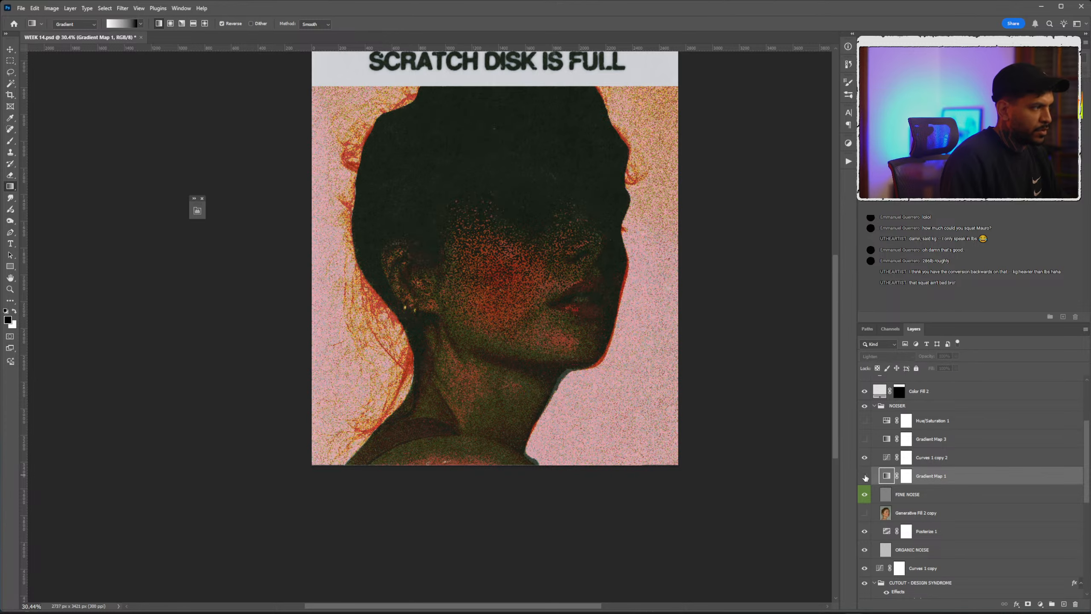
Reshape the RGB curve of the Curves 2 layer, raising its upper midtones and adjusting the shadow point for stronger contrast.
scroll(564, 302, down, 4)
scroll(882, 465, up, 3)
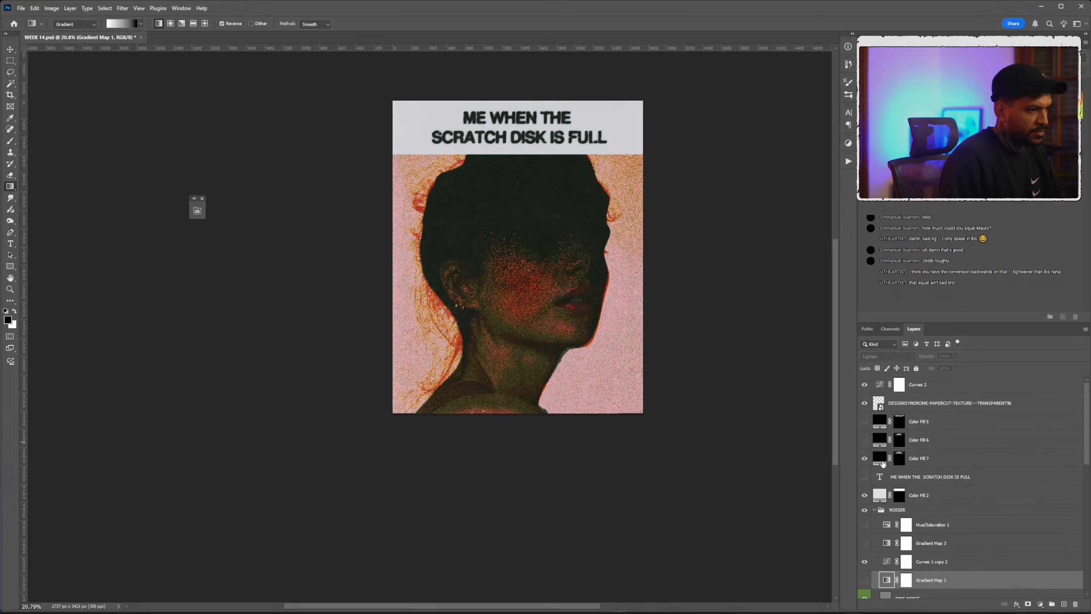
click(865, 385)
click(865, 386)
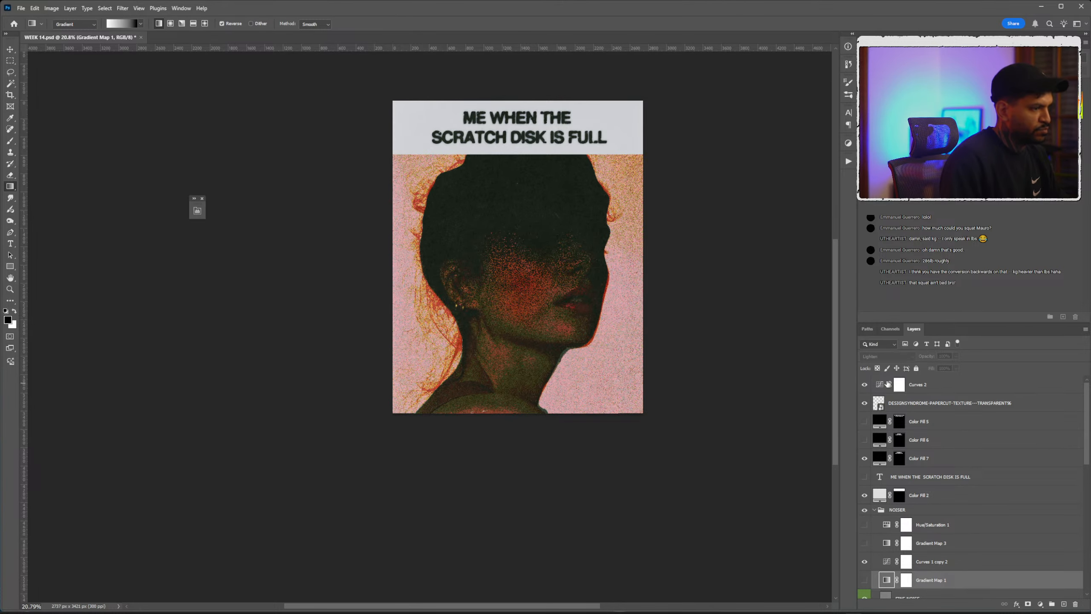
double_click(888, 384)
mouse_move(292, 302)
mouse_down()
mouse_move(284, 284)
mouse_move(323, 269)
mouse_move(289, 285)
mouse_up()
click(285, 285)
drag(263, 345, 261, 345)
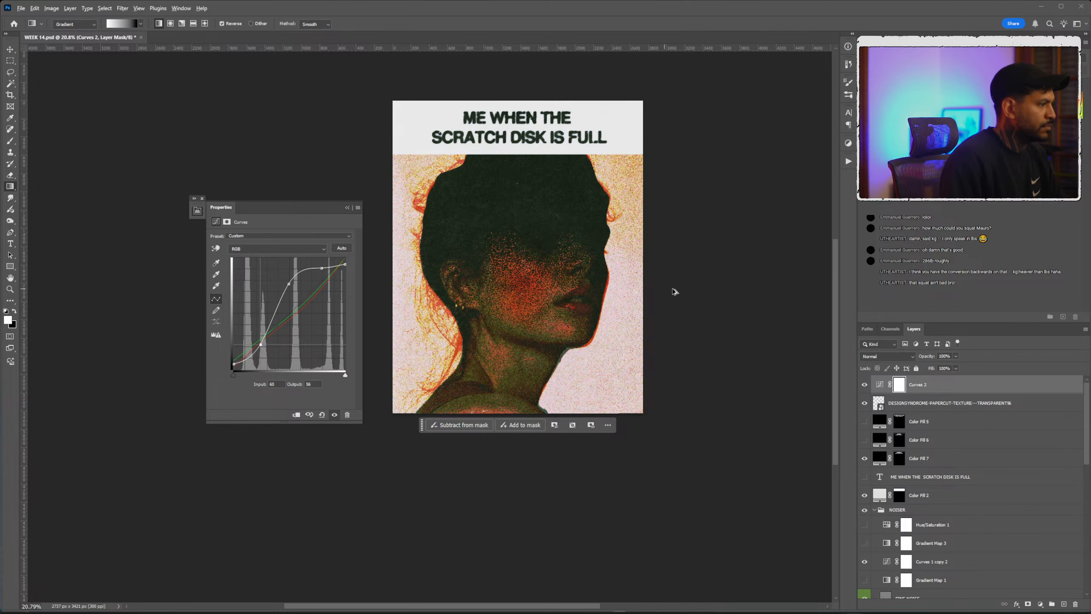
scroll(675, 291, up, 2)
click(347, 207)
Examine the brightened poster close up and as a whole, and review the layers in the cutout group.
scroll(616, 270, left, 2)
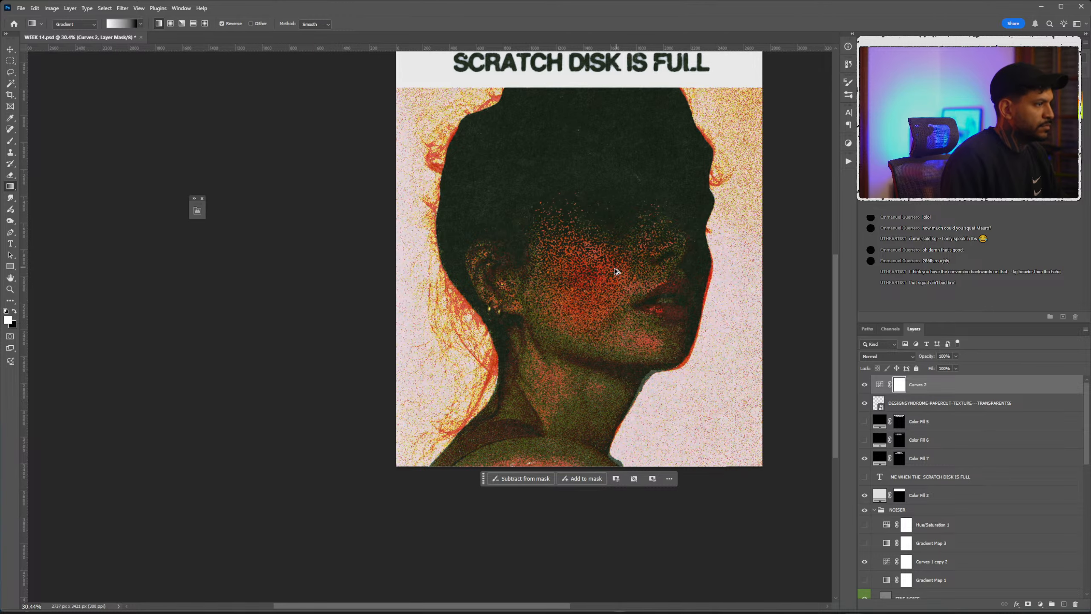
scroll(616, 271, down, 2)
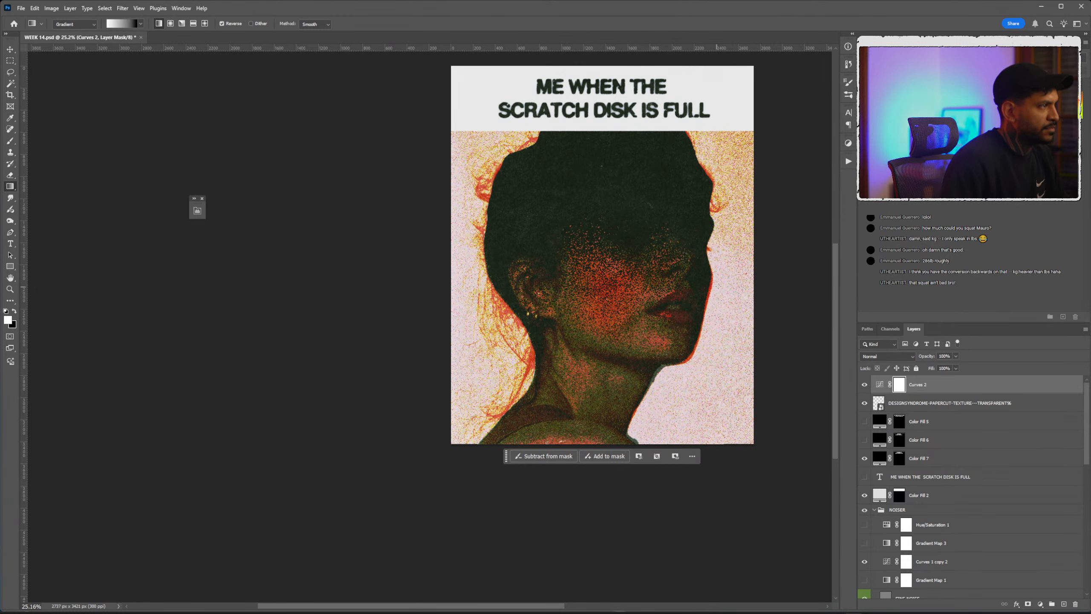
scroll(943, 489, down, 1)
scroll(943, 489, up, 1)
scroll(592, 297, up, 1)
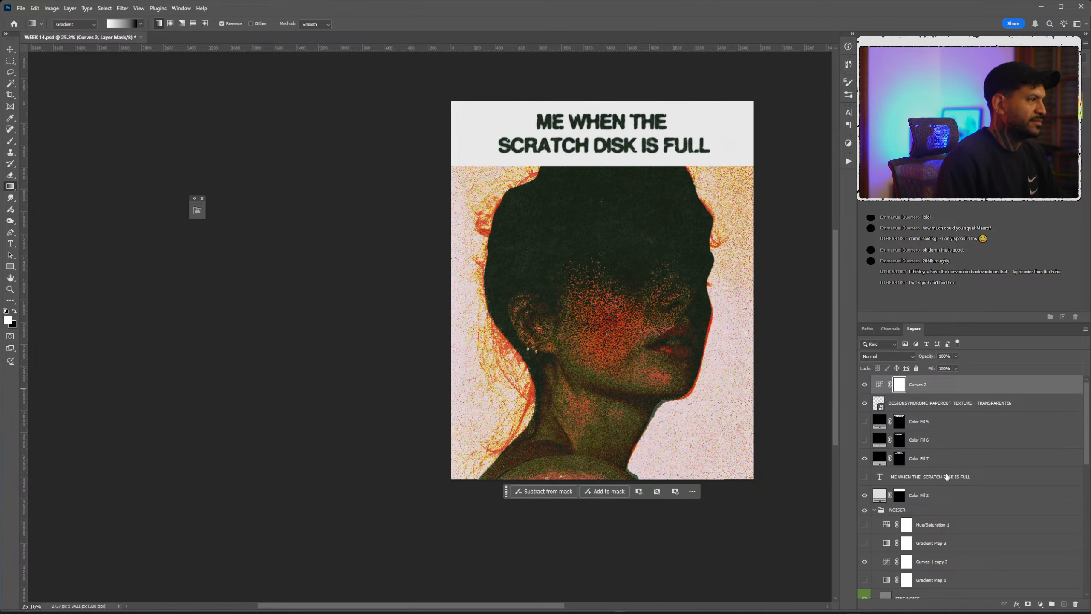
scroll(948, 476, down, 8)
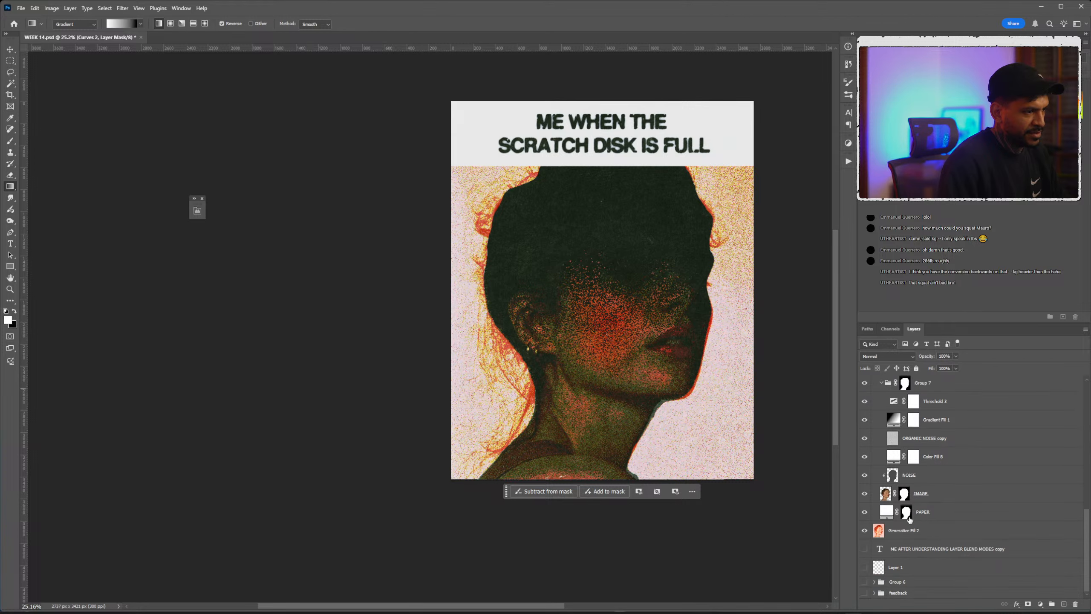
Add a red solid color fill layer directly above Generative Fill 2 and set its blend mode to Darken.
click(865, 532)
click(923, 531)
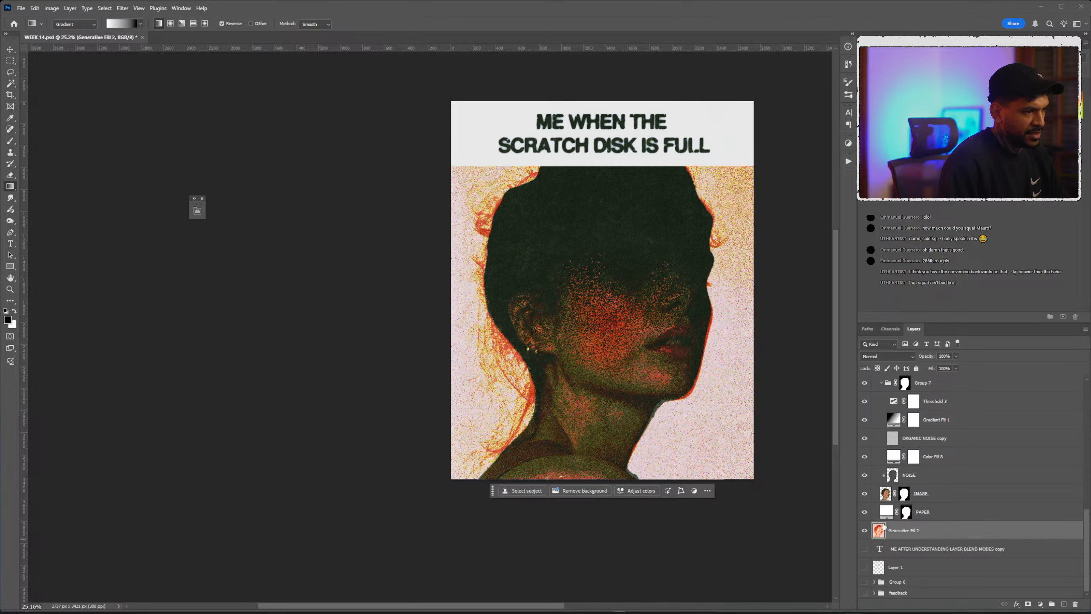
click(1040, 604)
click(1052, 454)
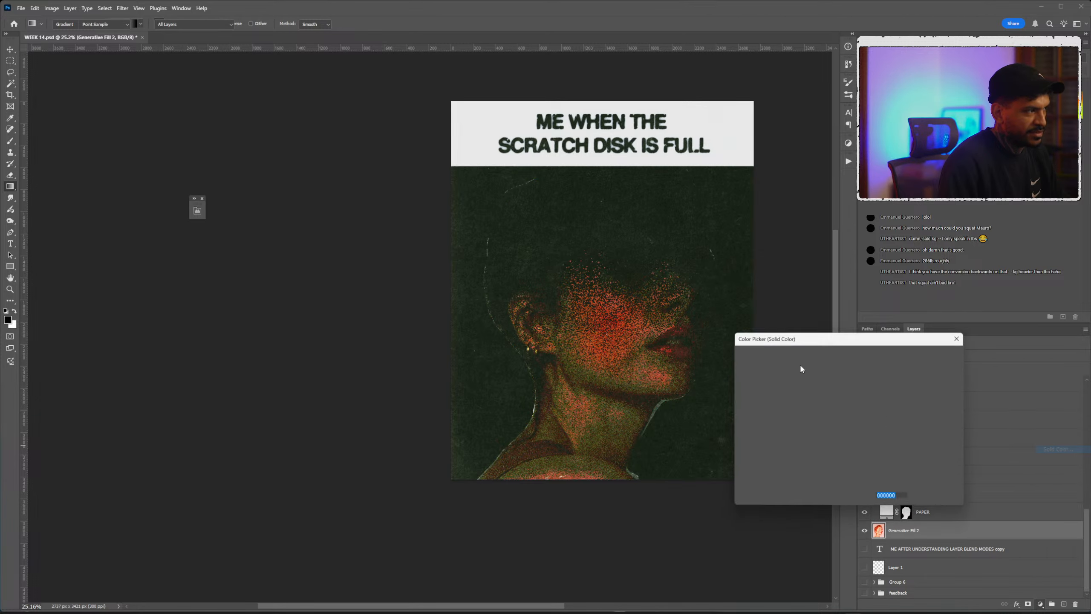
click(824, 394)
click(937, 353)
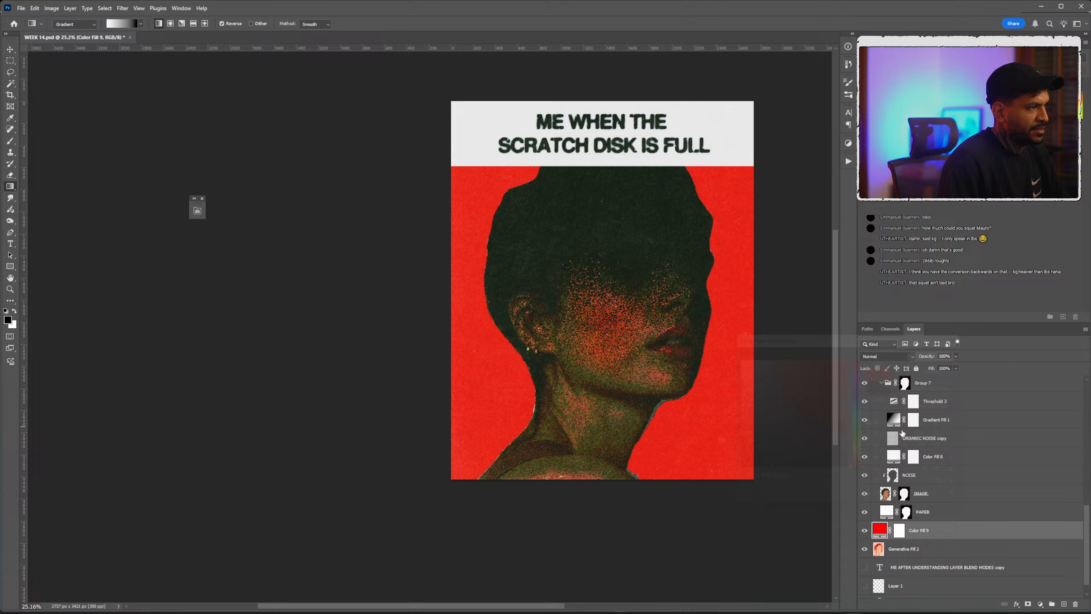
click(900, 356)
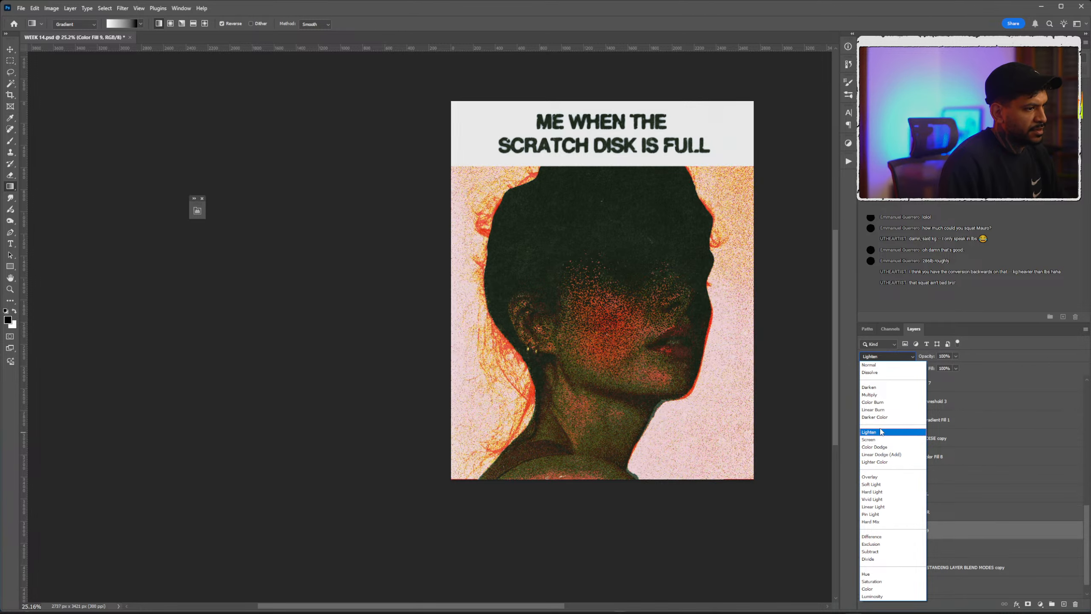
key(Escape)
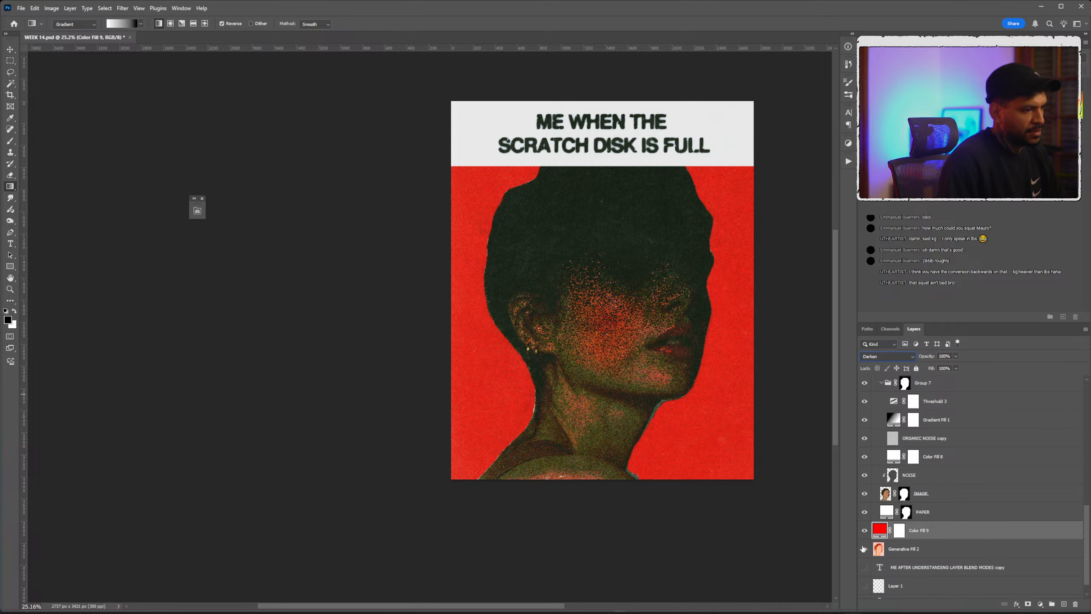
Desaturate the Generative Fill 2 layer completely with a Hue/Saturation adjustment at saturation -100.
click(902, 550)
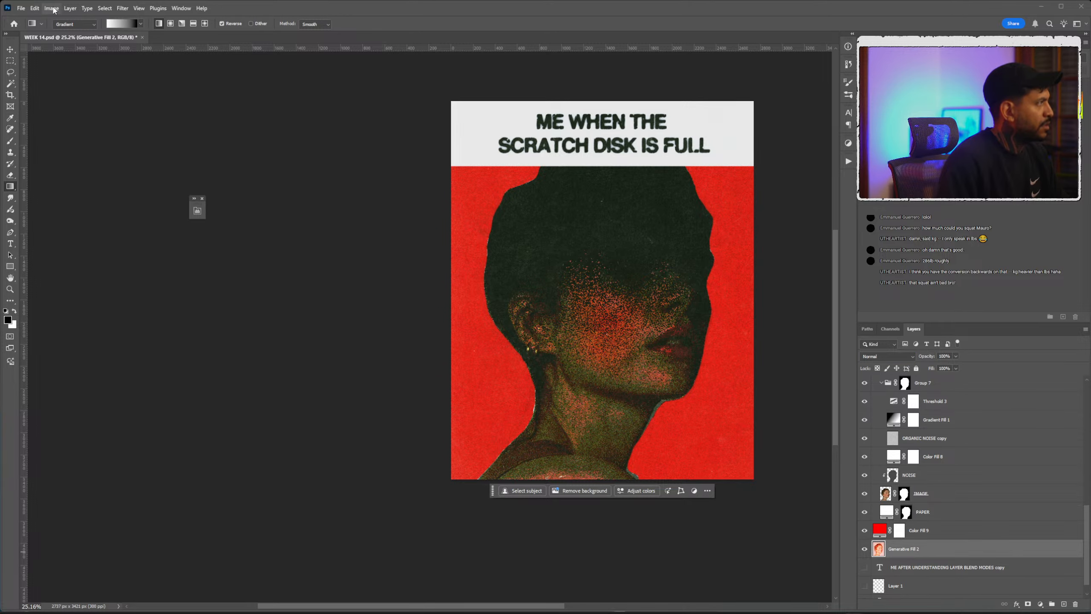
click(52, 8)
mouse_move(68, 33)
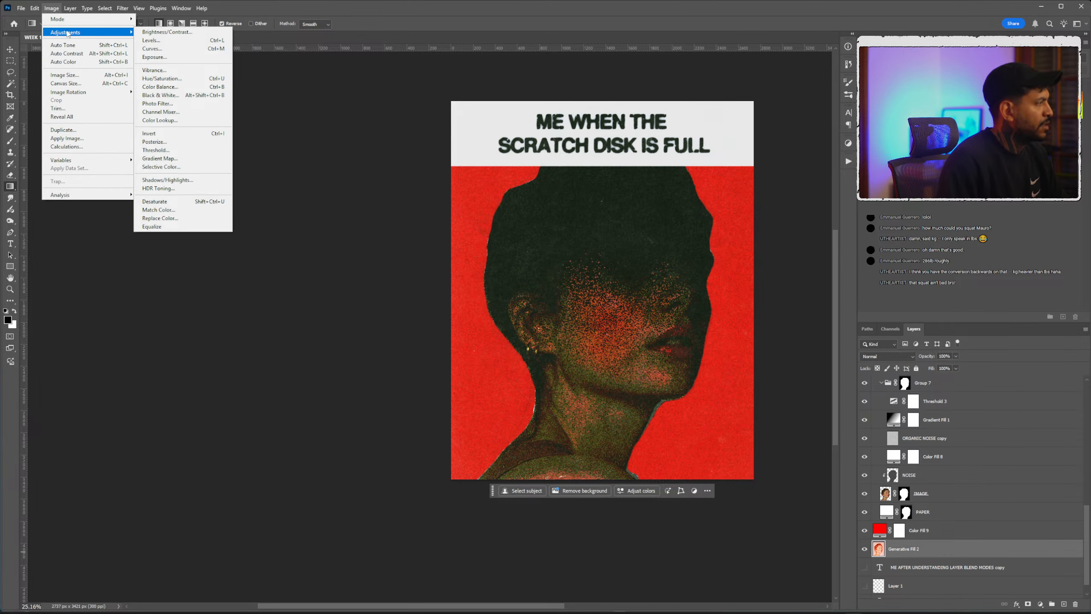
click(162, 78)
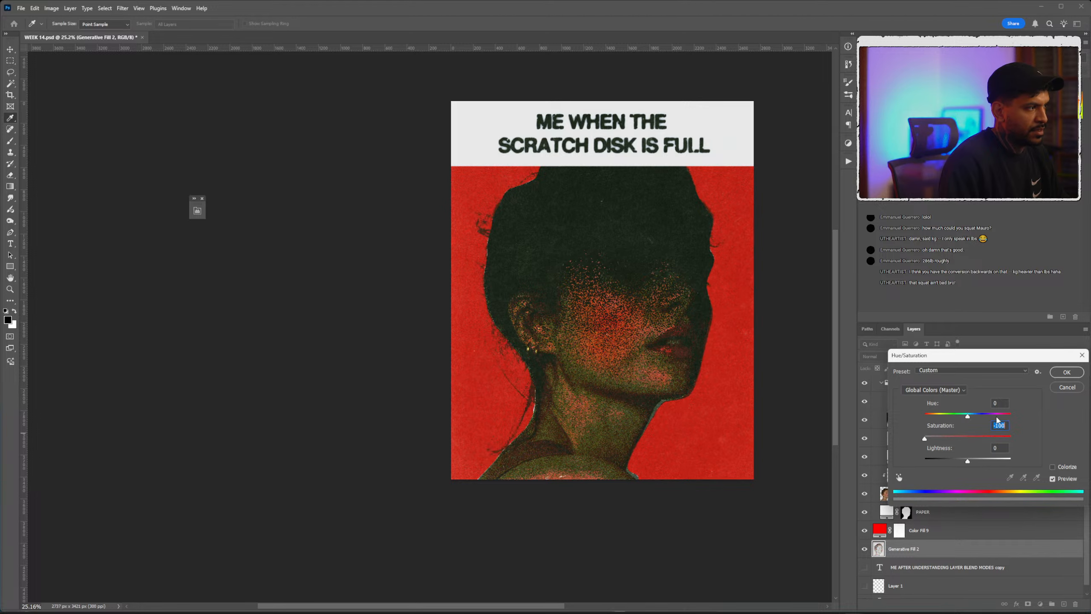
click(1067, 372)
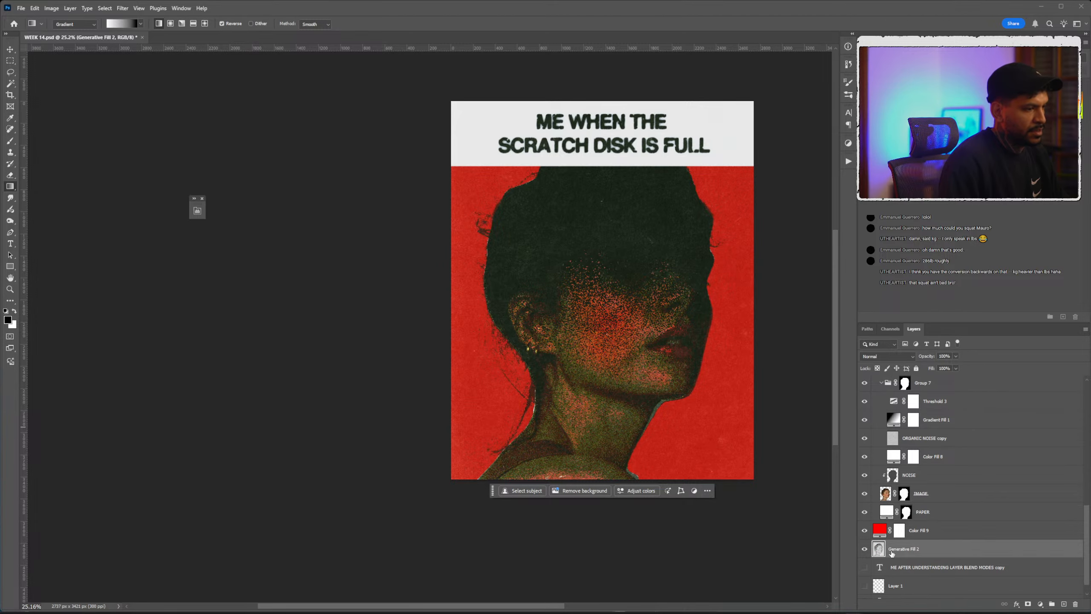
Apply Curves directly to the Generative Fill 2 layer, strongly lifting its shadows and slightly raising the upper tones.
click(51, 8)
mouse_move(86, 32)
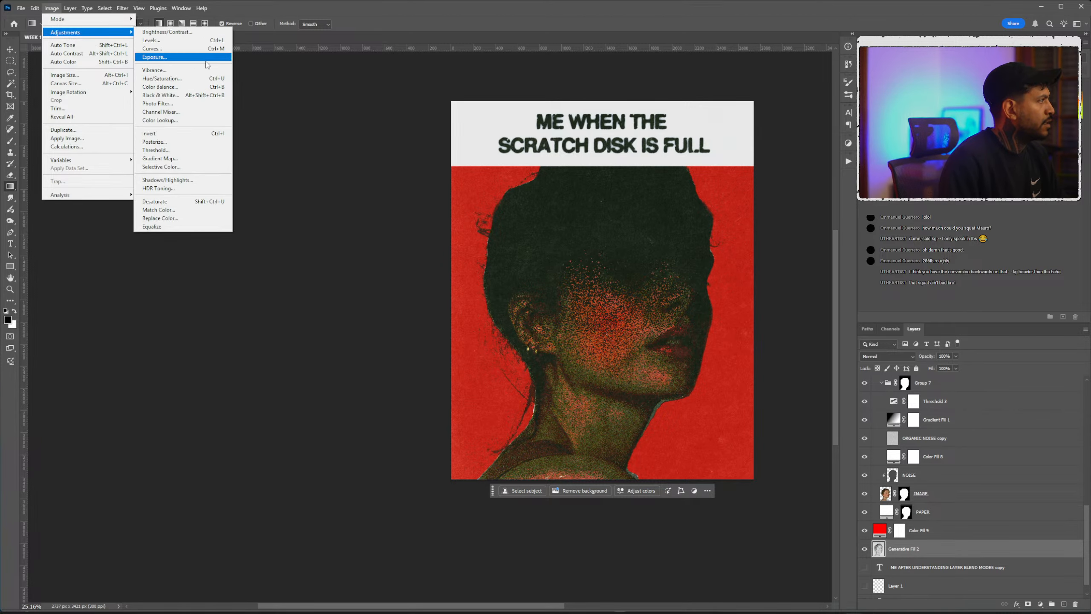
click(198, 48)
drag(891, 326, 906, 301)
drag(866, 345, 849, 327)
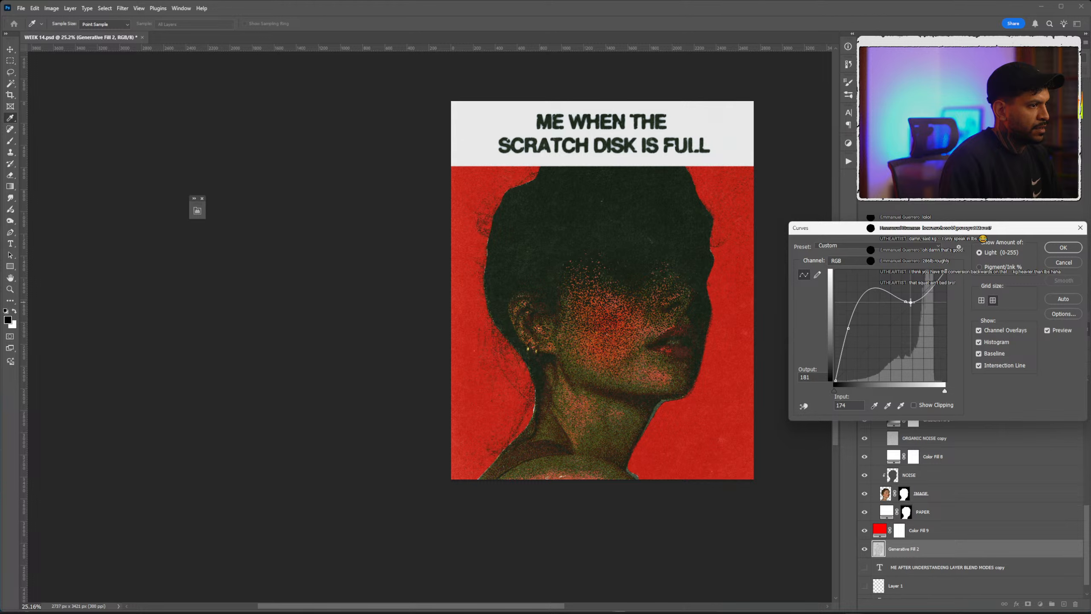
mouse_move(905, 301)
mouse_down()
mouse_move(899, 275)
mouse_move(900, 292)
mouse_up()
drag(848, 327, 842, 320)
key(Return)
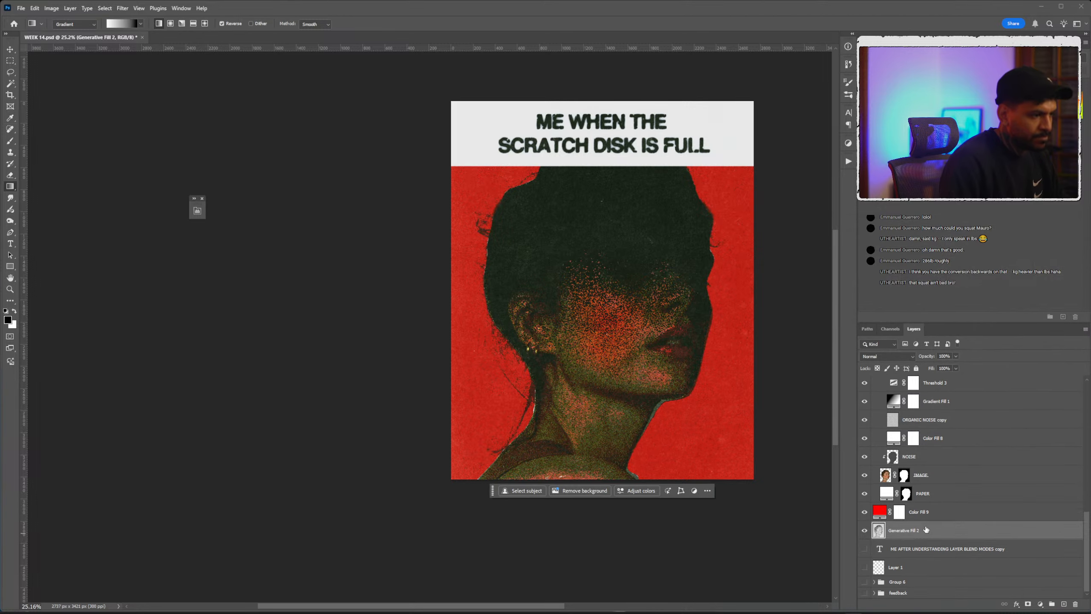
Compare the red background with and without the Generative Fill 2 layer and inspect the poster close up and as a whole.
click(865, 530)
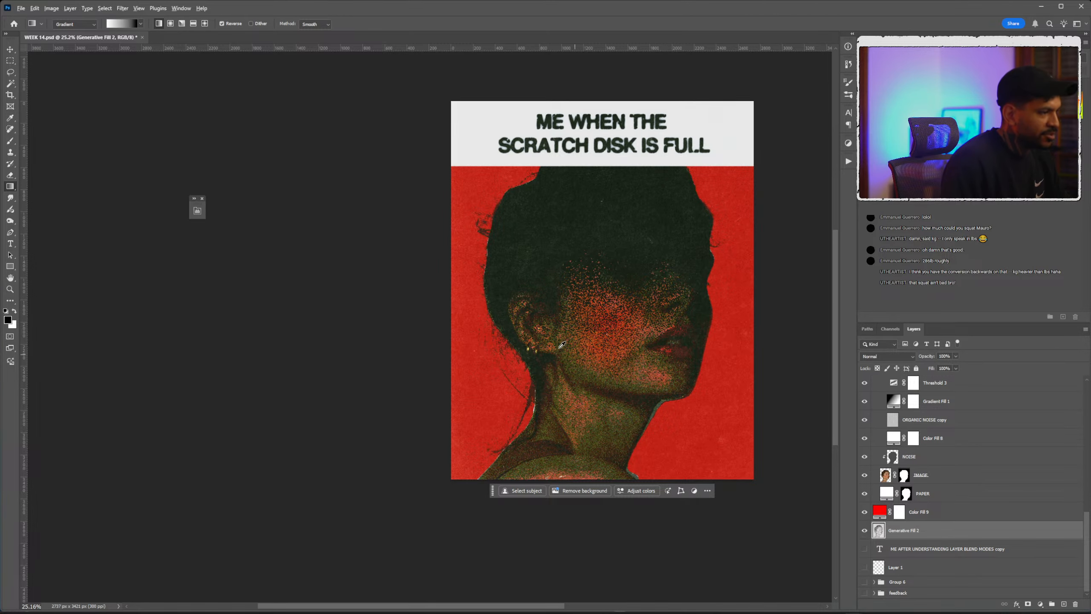
scroll(562, 344, up, 2)
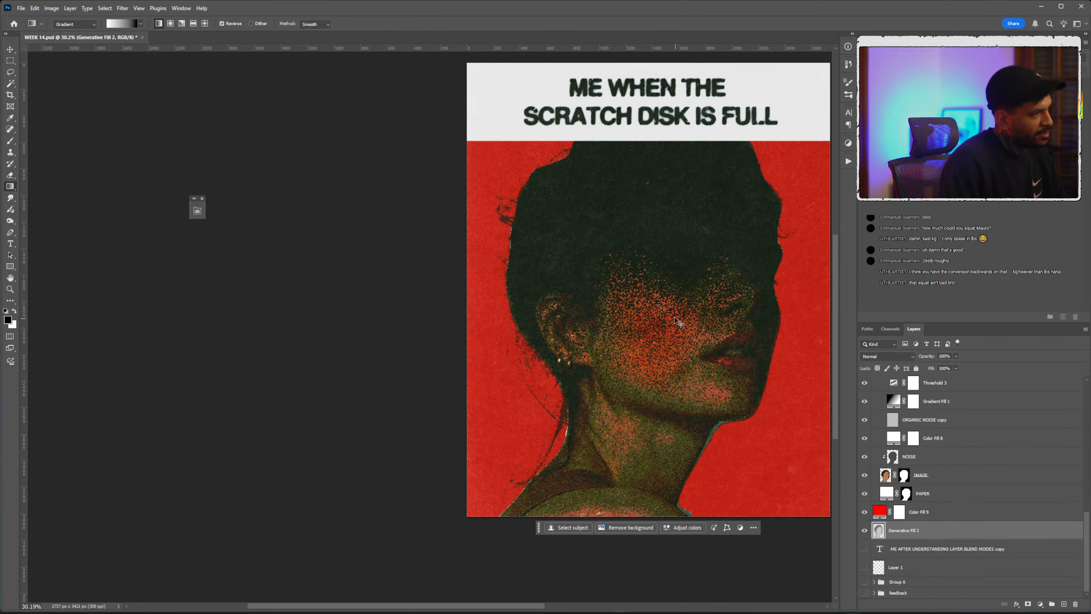
scroll(678, 321, right, 1)
scroll(650, 325, right, 1)
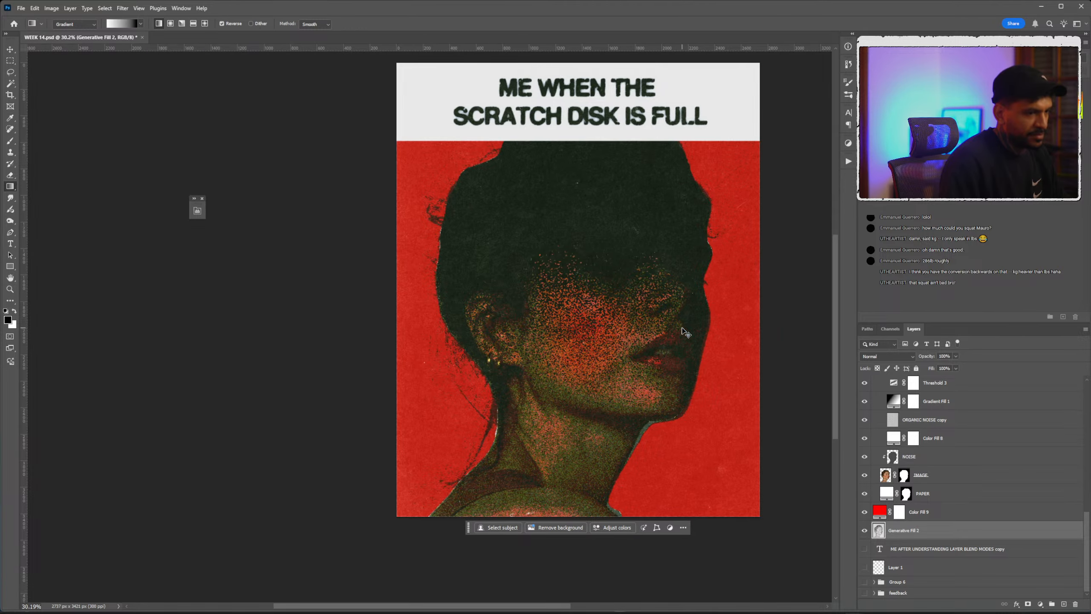
scroll(606, 311, right, 1)
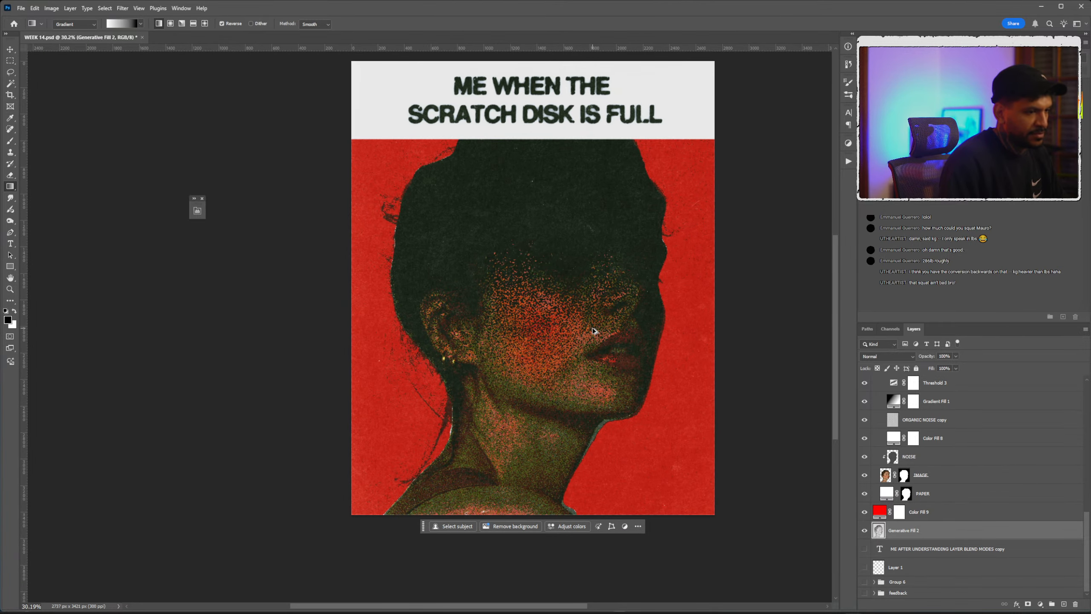
scroll(496, 305, down, 2)
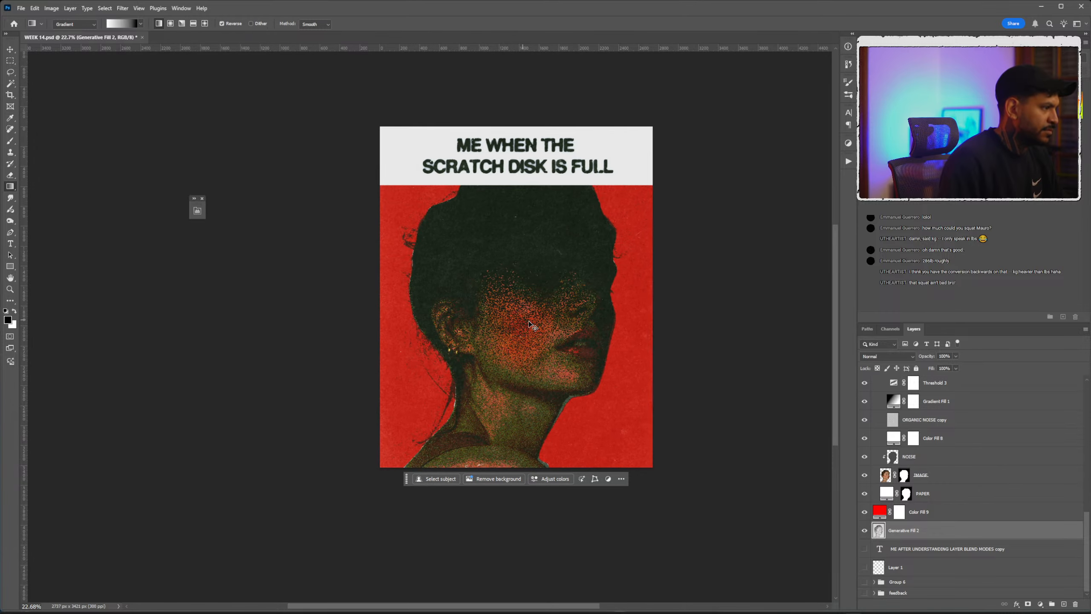
scroll(492, 305, up, 1)
scroll(492, 305, left, 1)
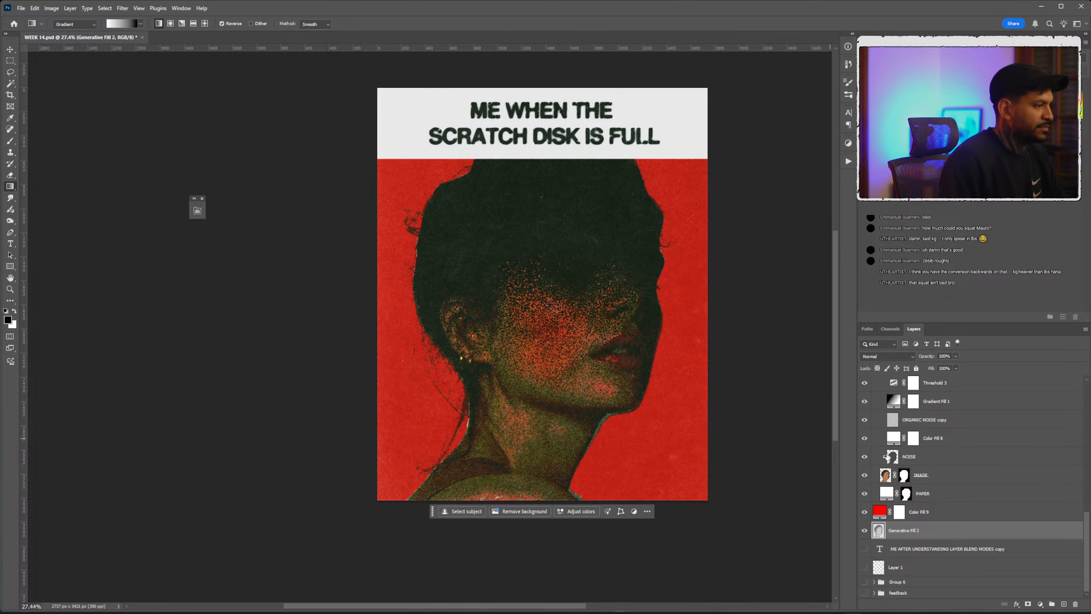
Clip a new Curves adjustment to the IMAGE layer and raise its midtones to brighten the portrait's face and neck.
click(865, 475)
click(943, 477)
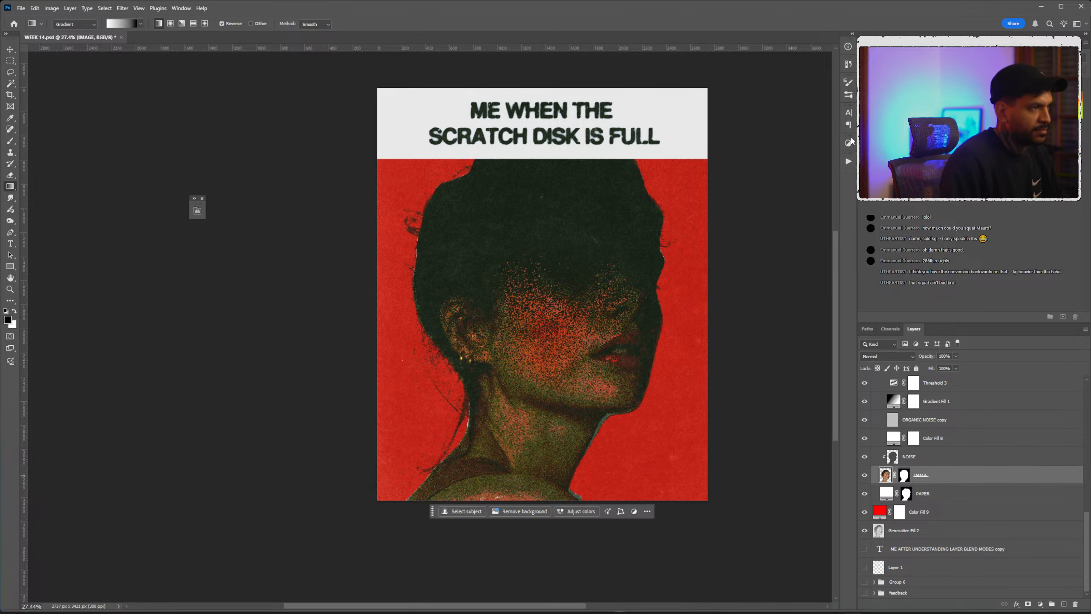
click(849, 143)
click(741, 184)
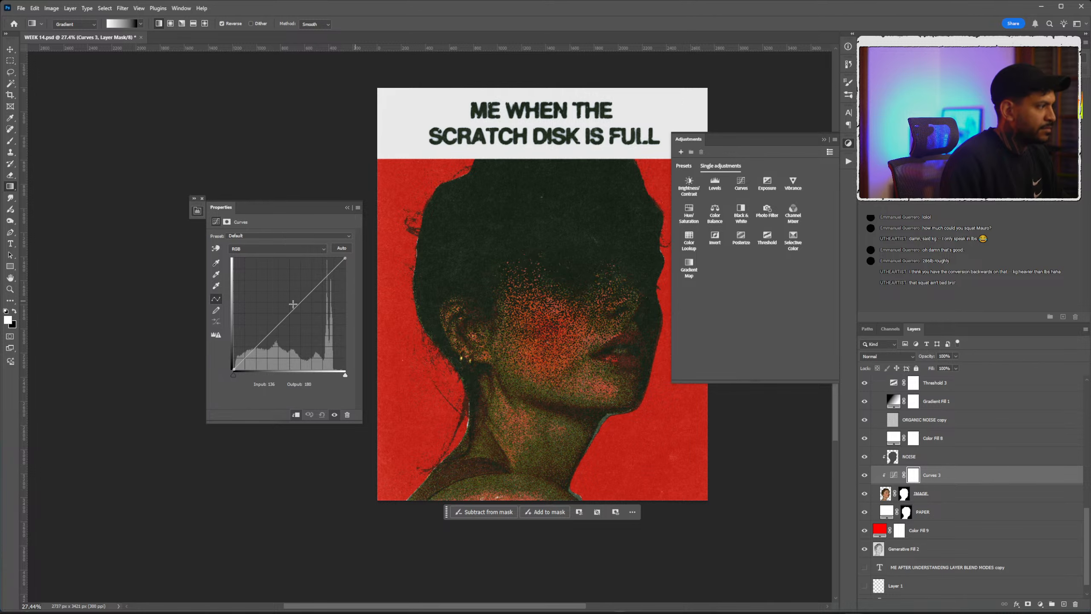
mouse_move(292, 304)
mouse_down()
mouse_move(279, 290)
mouse_move(289, 316)
mouse_move(282, 306)
mouse_up()
click(347, 208)
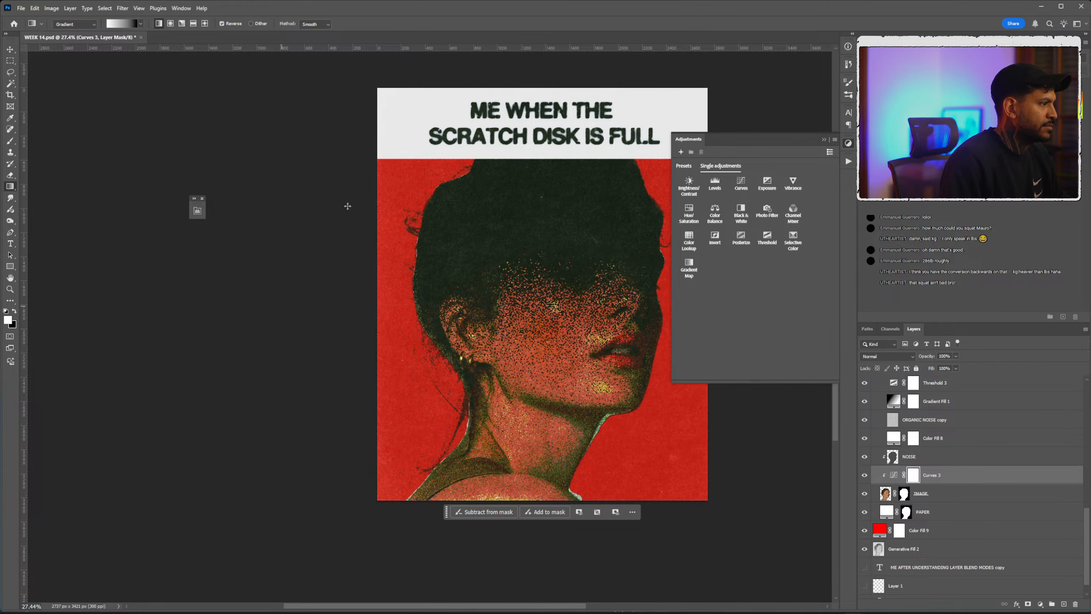
click(823, 139)
scroll(596, 277, up, 2)
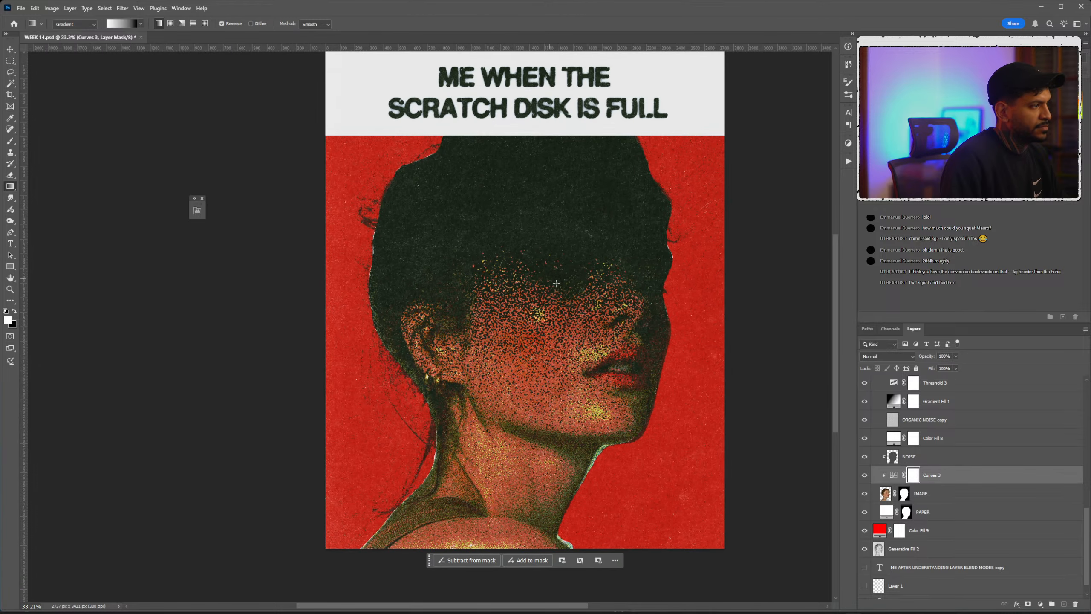
scroll(702, 320, down, 2)
Add an empty layer above Threshold 3 in Group 7 and sample the poster's background red as the Brush color.
click(952, 477)
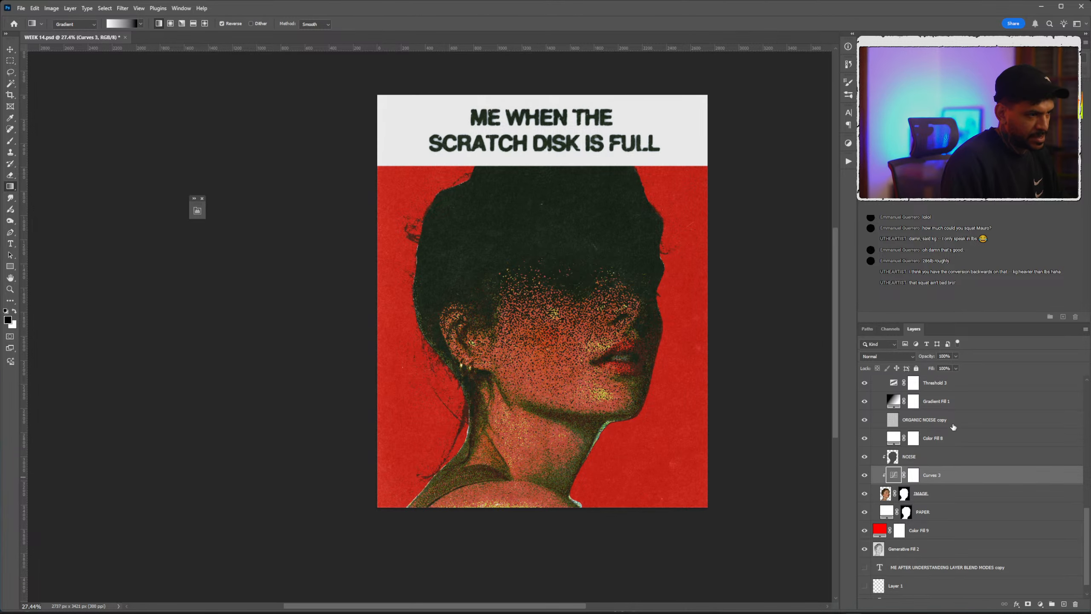
click(943, 417)
scroll(943, 417, up, 1)
key(alt+])
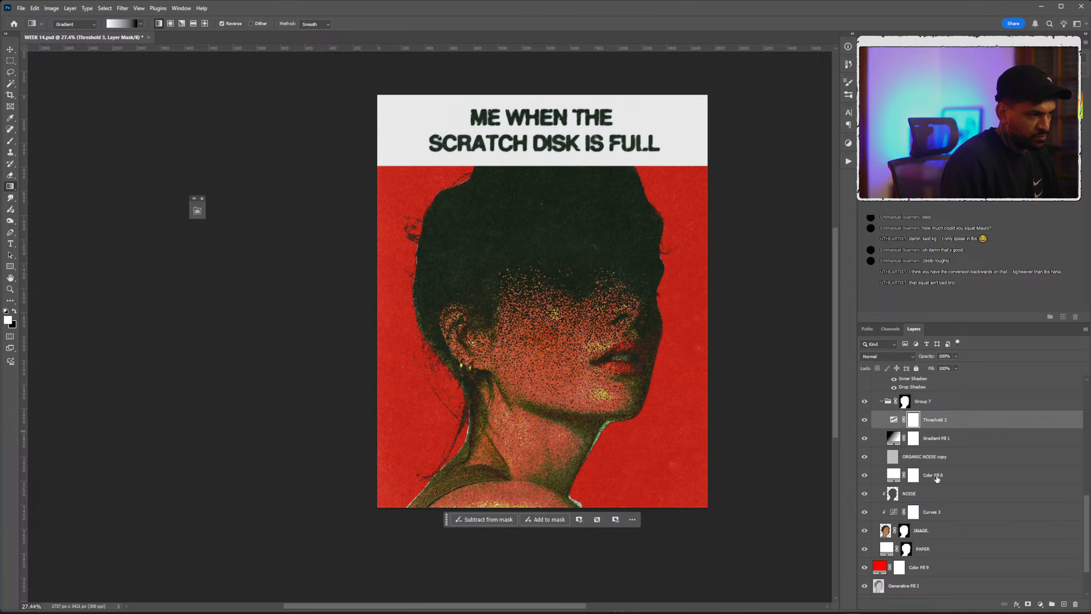
click(1063, 604)
key(b)
key(x)
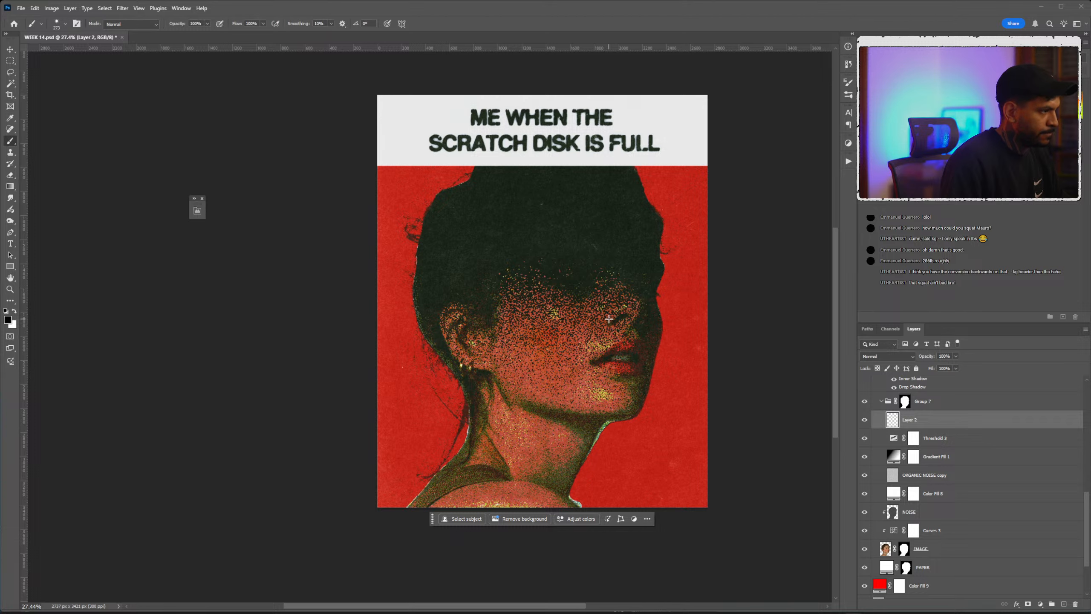
drag(584, 284, 578, 282)
alt+click(676, 292)
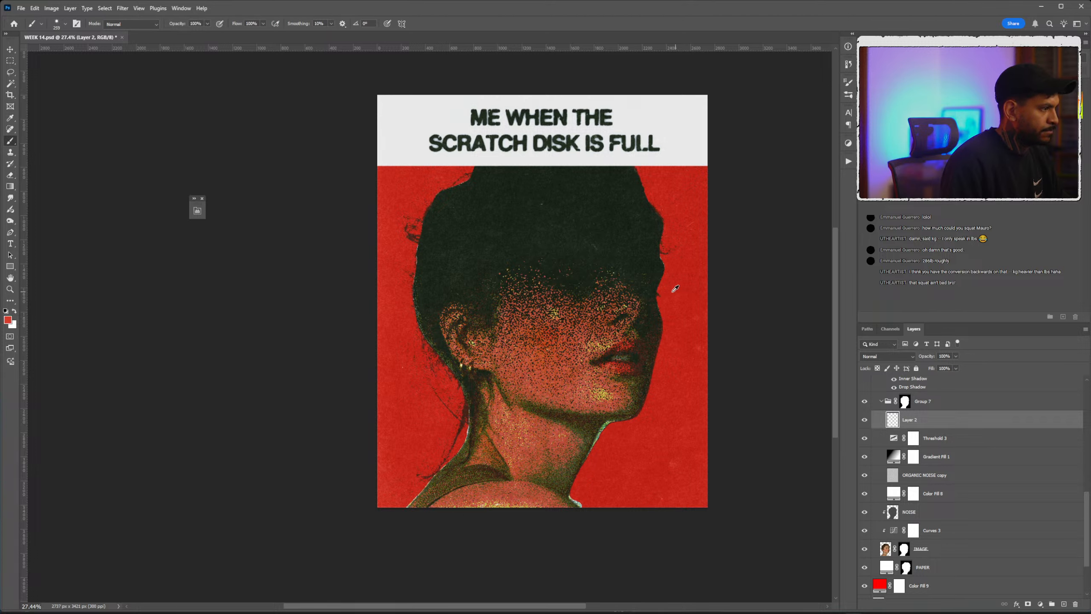
Switch the Brush from the flare preset to a round brush from the General Brushes set.
right_click(607, 290)
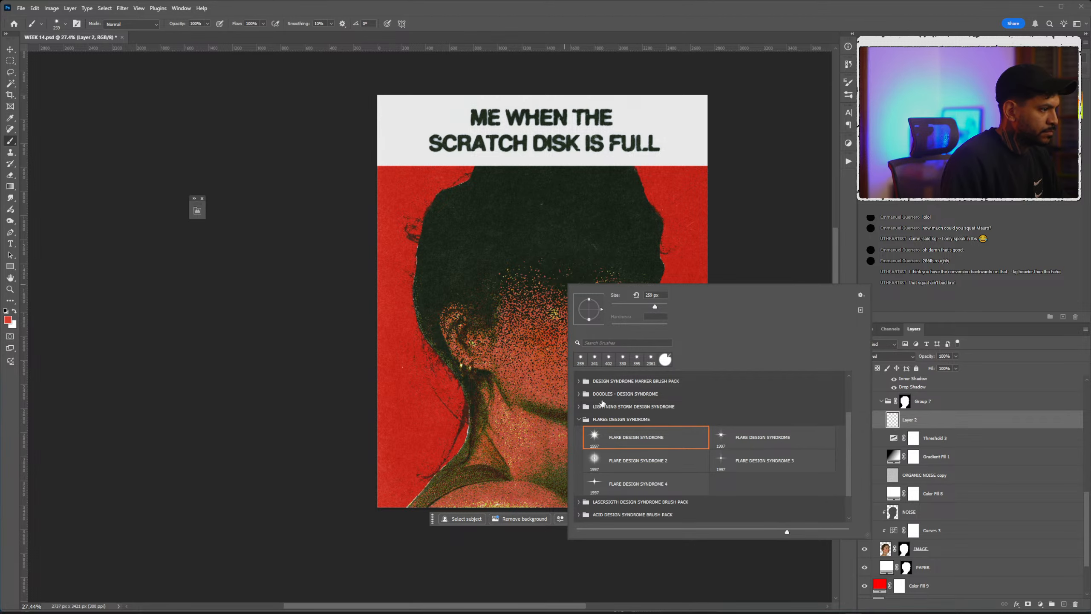
scroll(602, 403, up, 3)
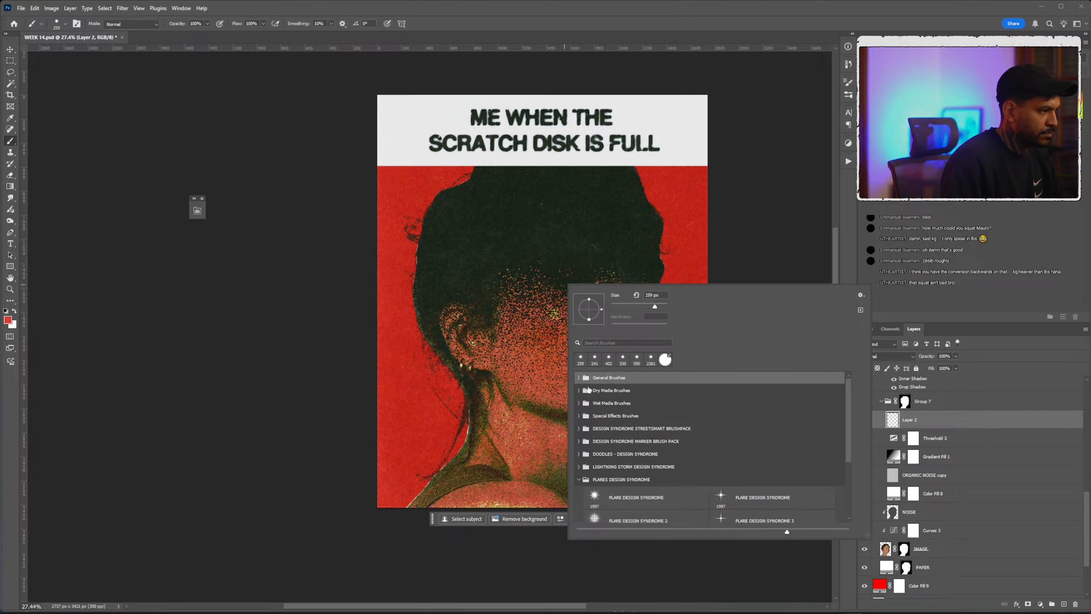
click(578, 378)
double_click(759, 402)
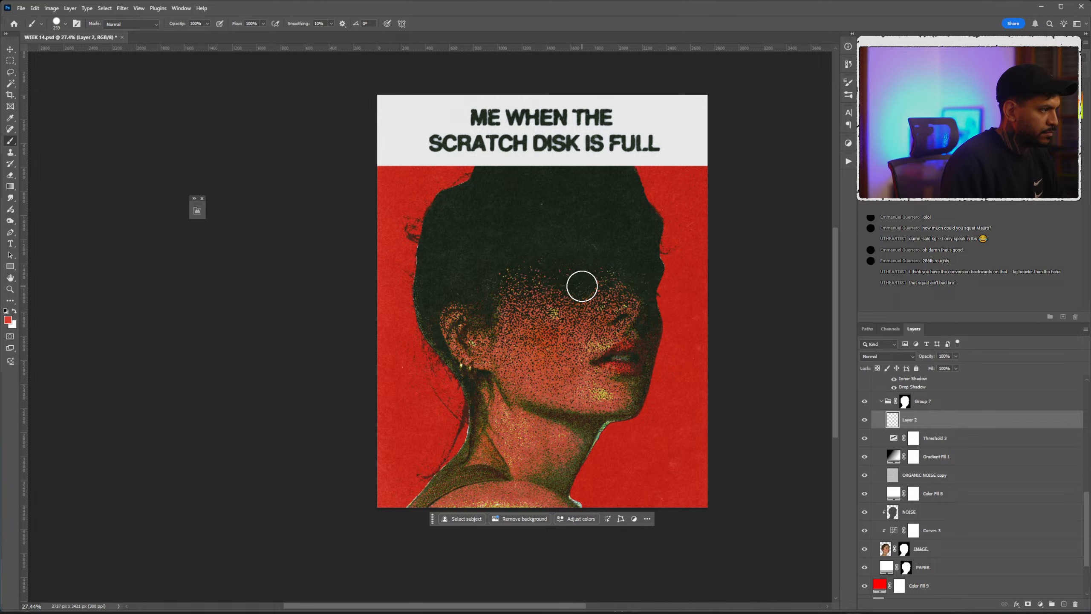
Add an empty layer directly above FINE NOISE in the NOISER group.
scroll(956, 429, up, 5)
scroll(956, 429, up, 4)
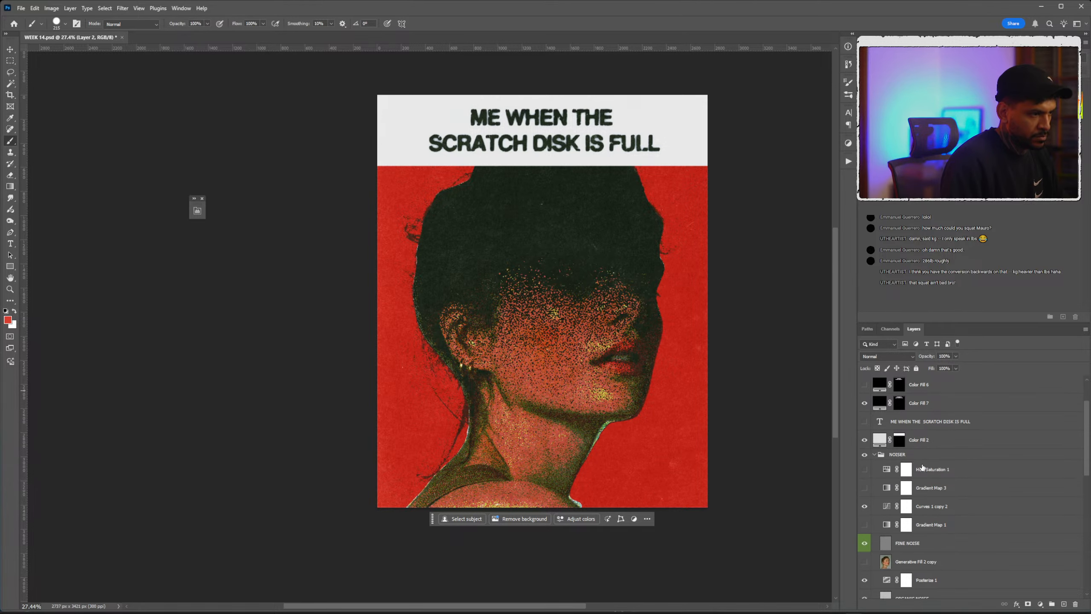
click(940, 469)
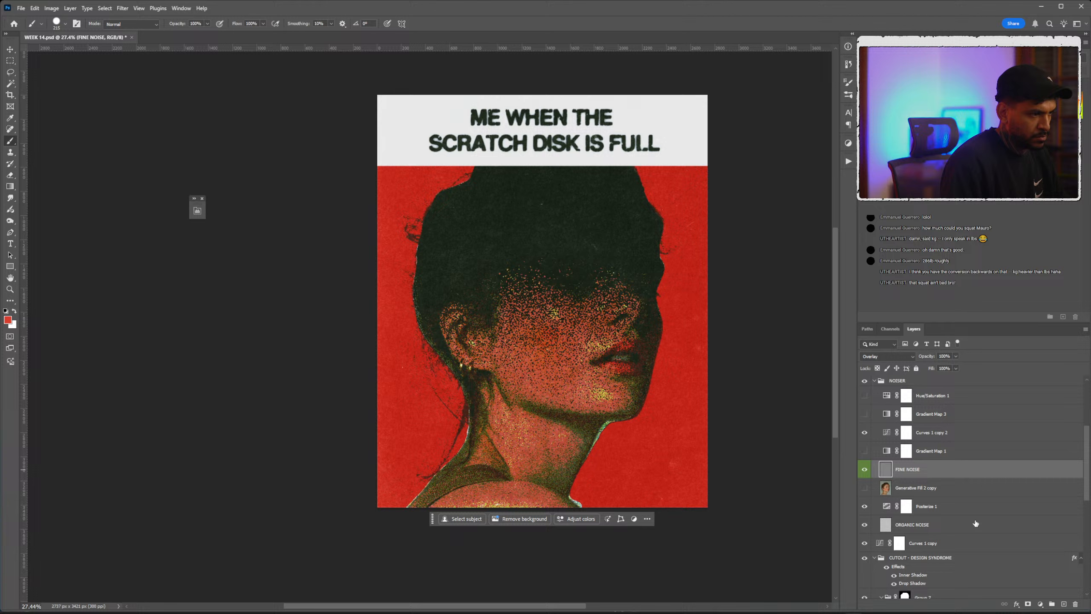
click(1061, 606)
Try painting small red dots over both of the portrait's eyes and undo the strokes.
drag(579, 278, 577, 280)
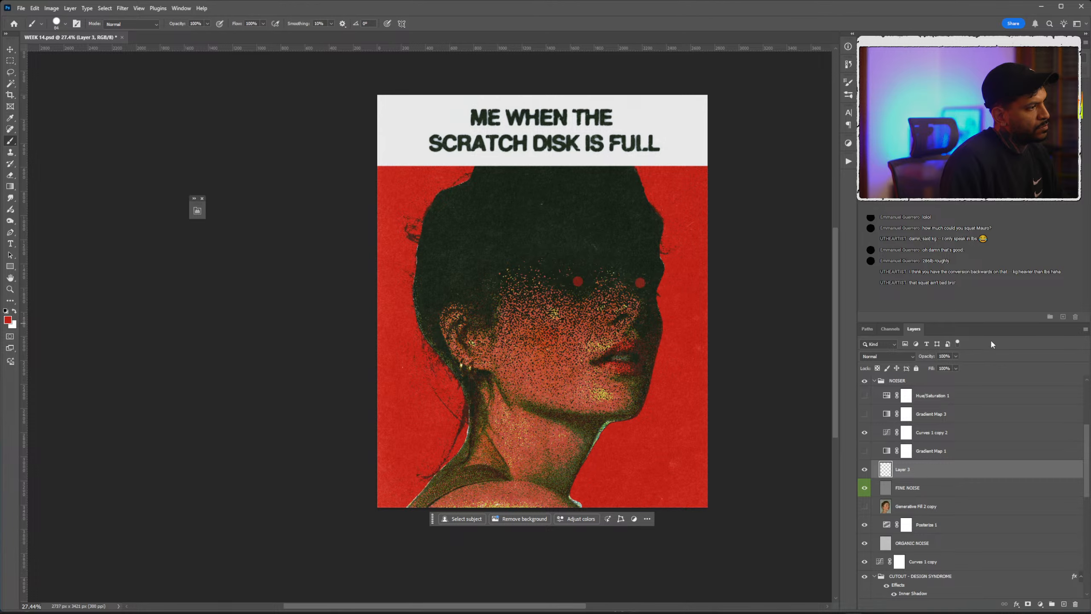
key(ctrl+minus)
key(ctrl+z)
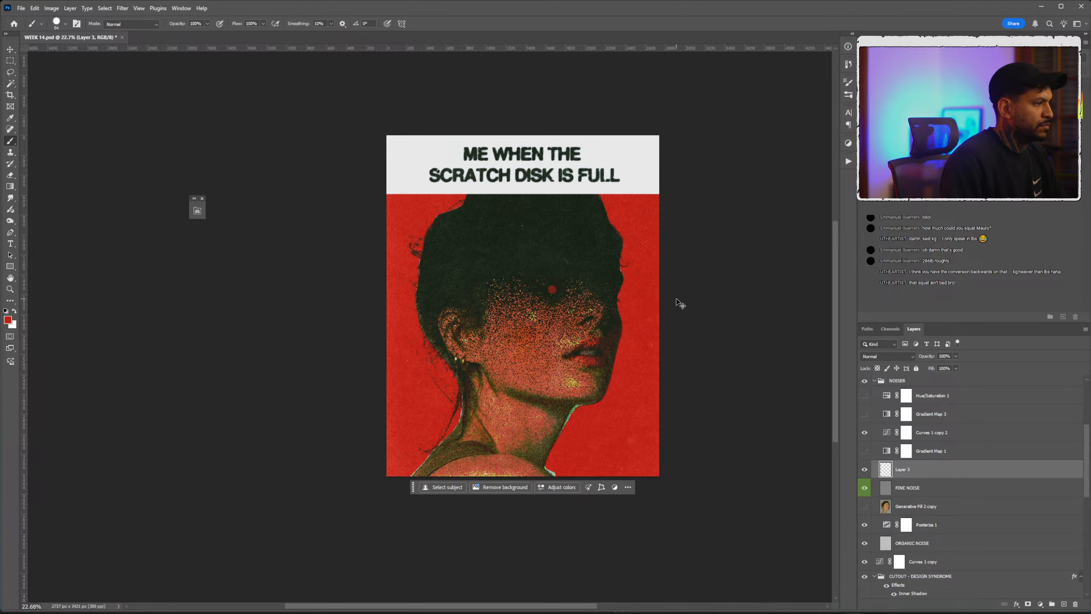
scroll(491, 261, up, 3)
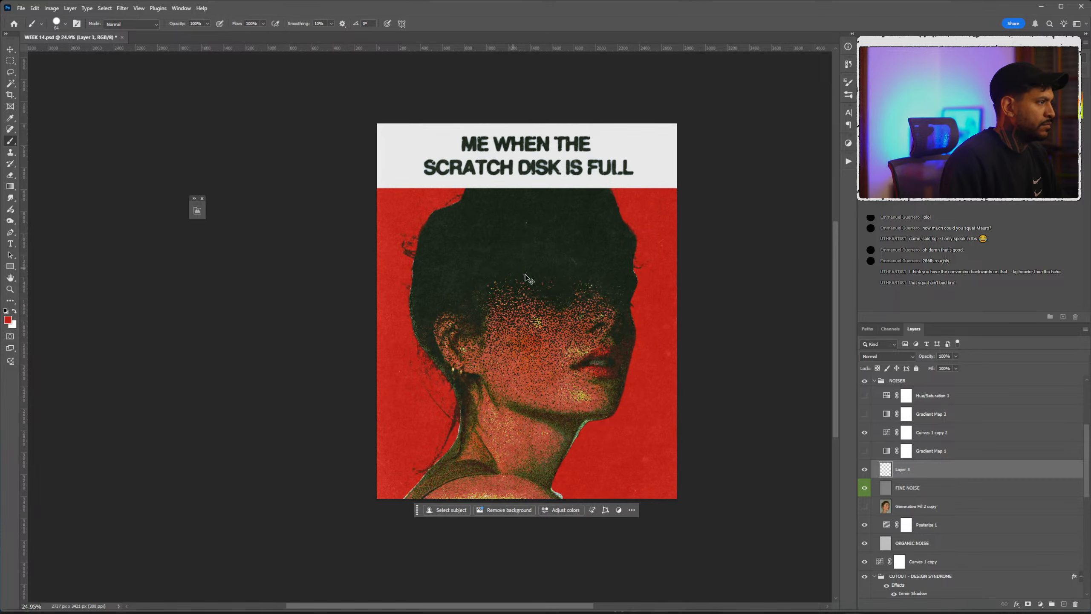
scroll(522, 323, down, 1)
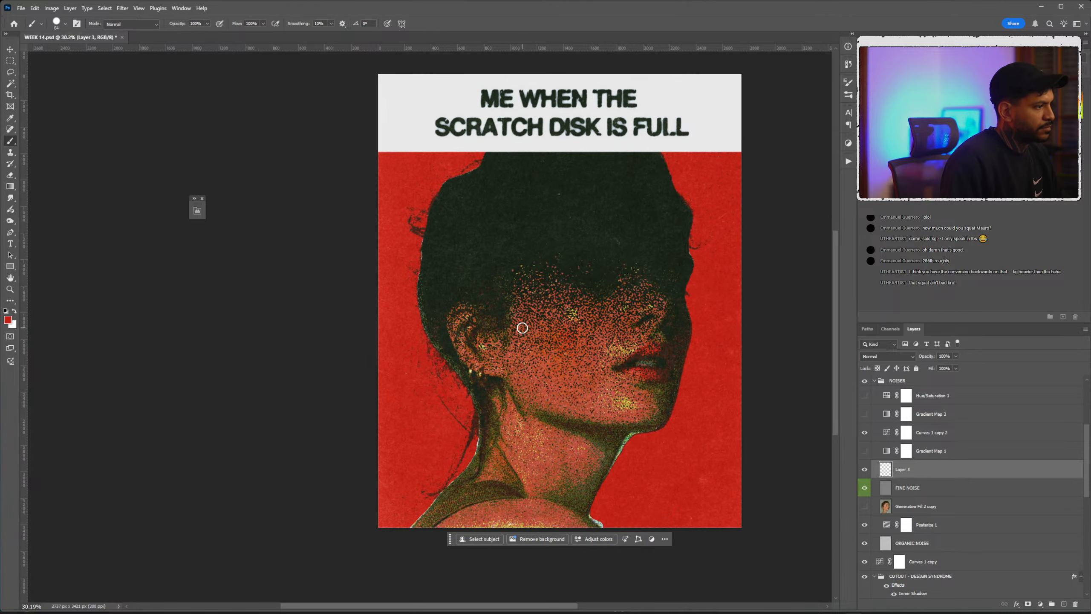
Export the finished poster for the web as a PNG-24 named WEEK-14b.png on the Desktop.
scroll(528, 326, up, 1)
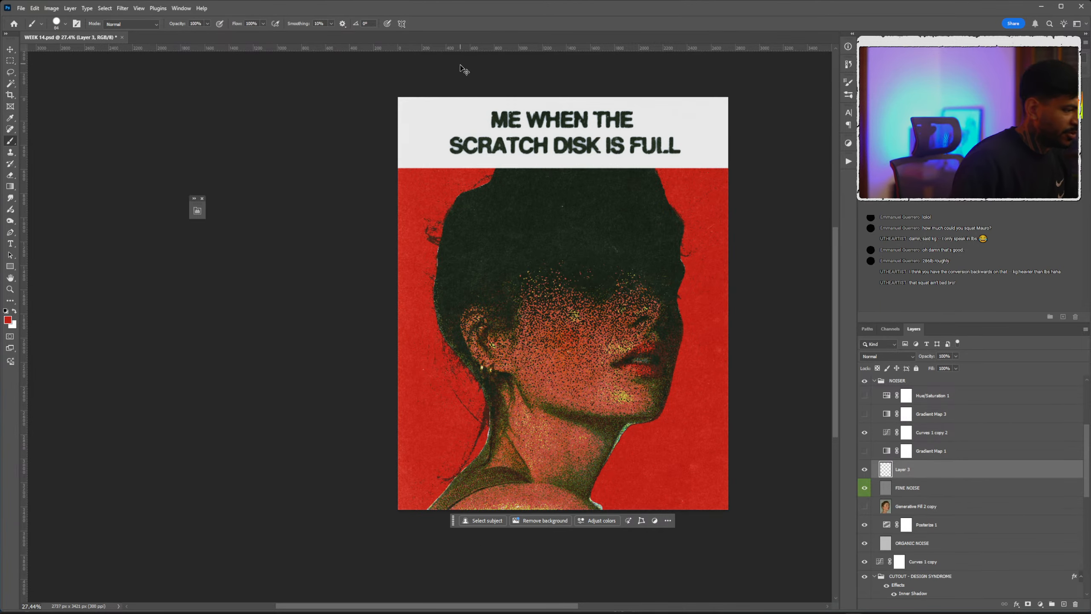
scroll(586, 255, up, 1)
scroll(614, 254, down, 1)
scroll(614, 254, up, 1)
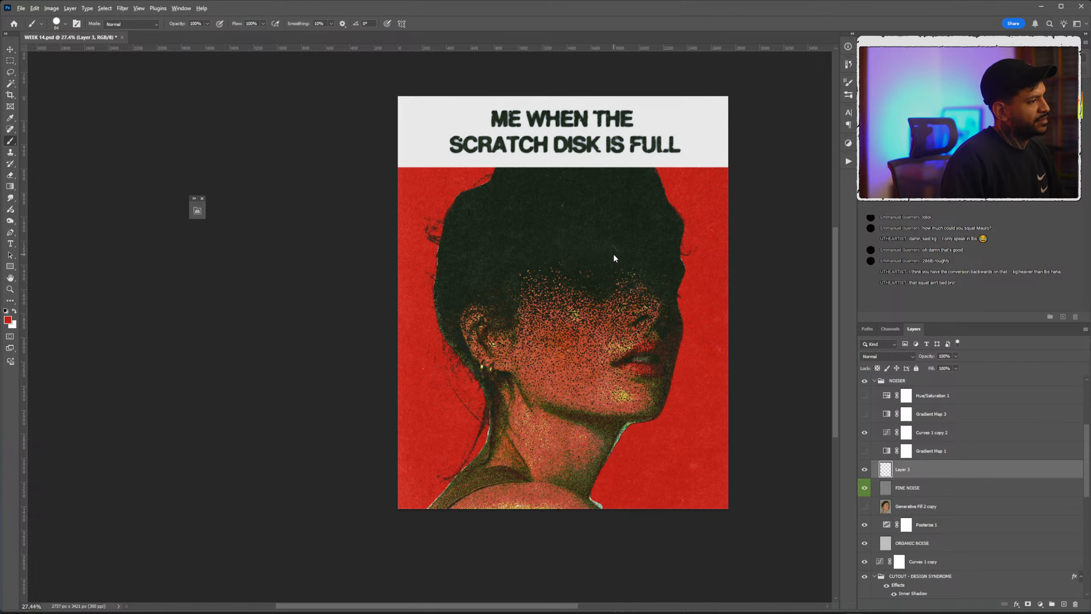
key(ctrl+alt+shift+s)
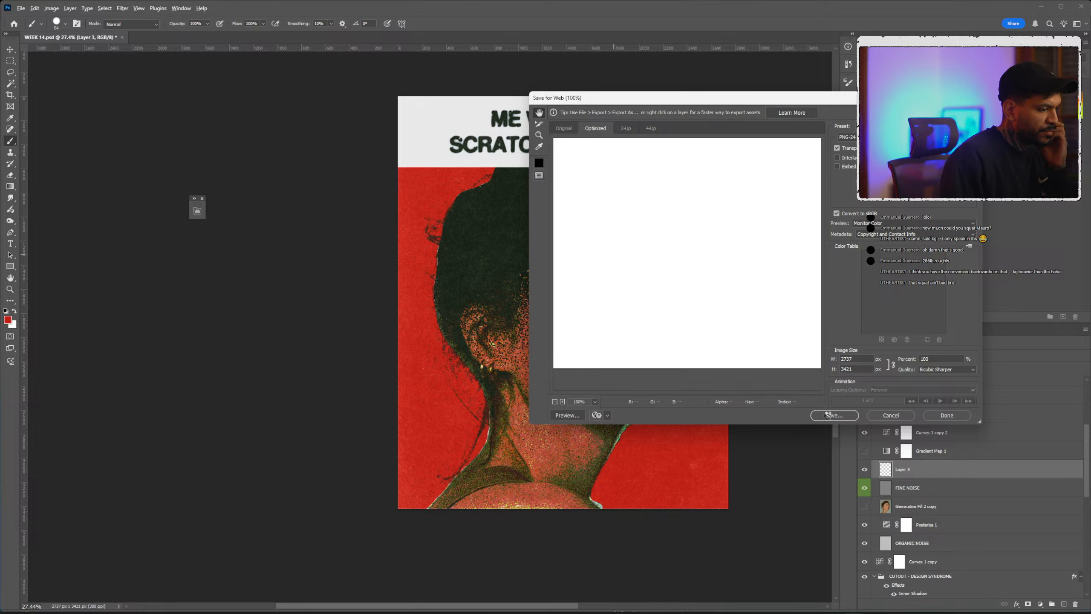
key(Return)
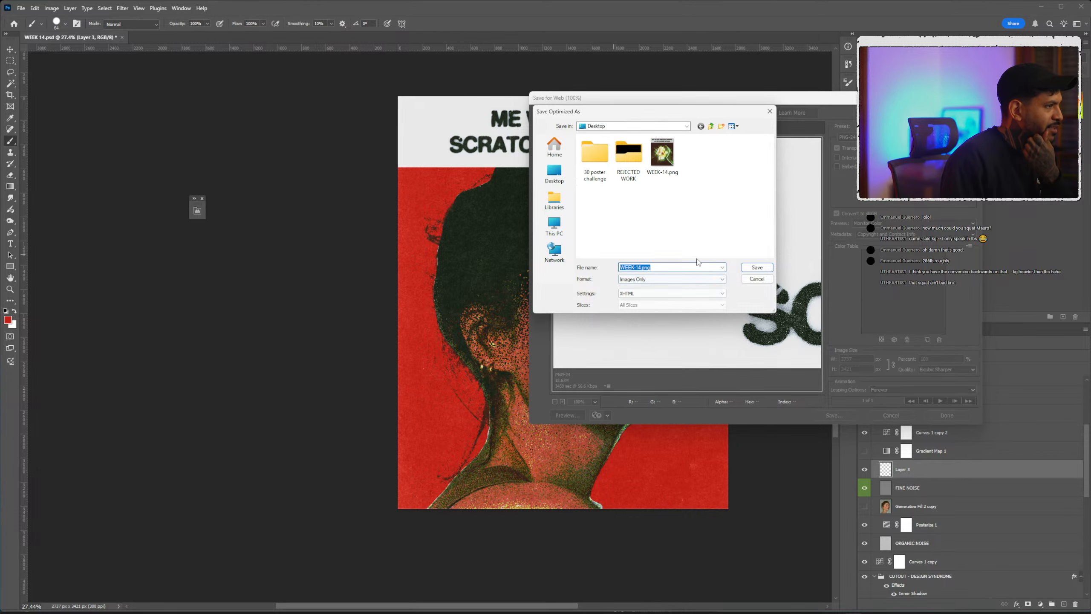
click(642, 267)
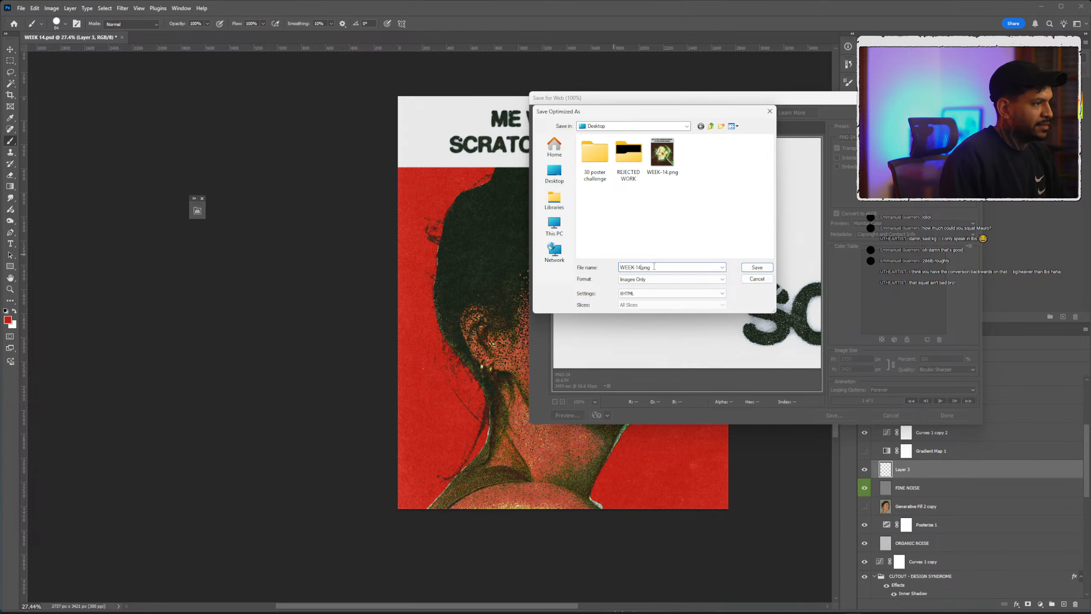
click(756, 268)
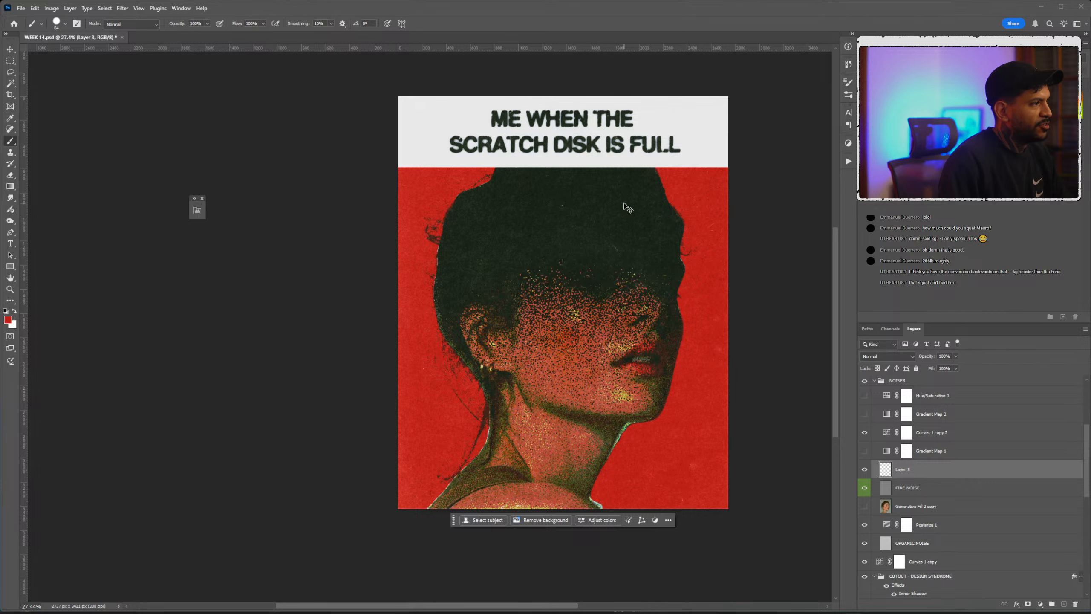
Save and close the WEEK 14.psd poster and create a new blank white document at 300 ppi.
key(ctrl+s)
click(151, 38)
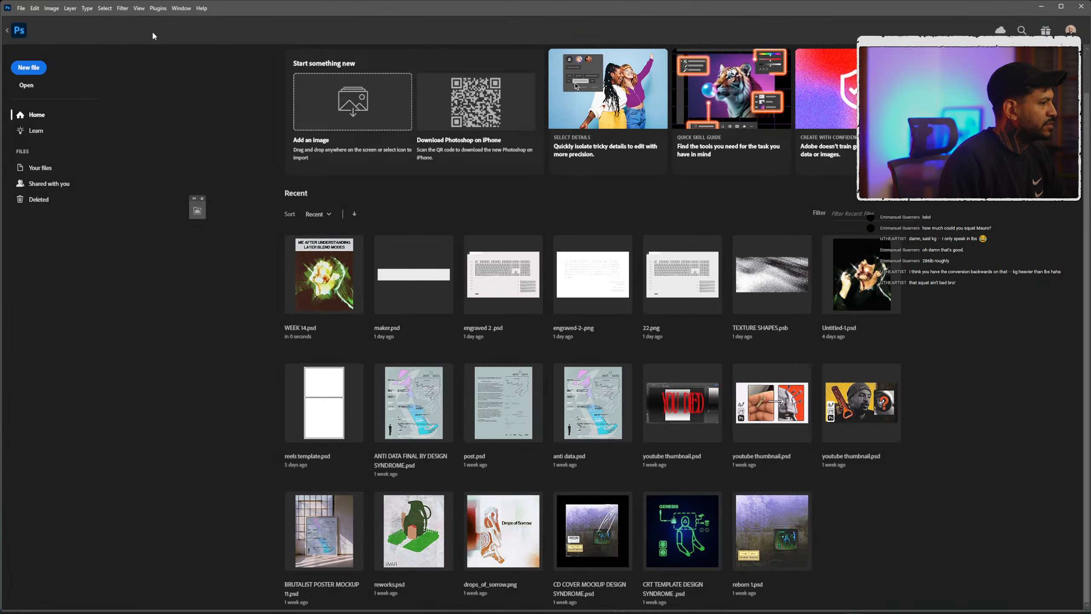
click(28, 67)
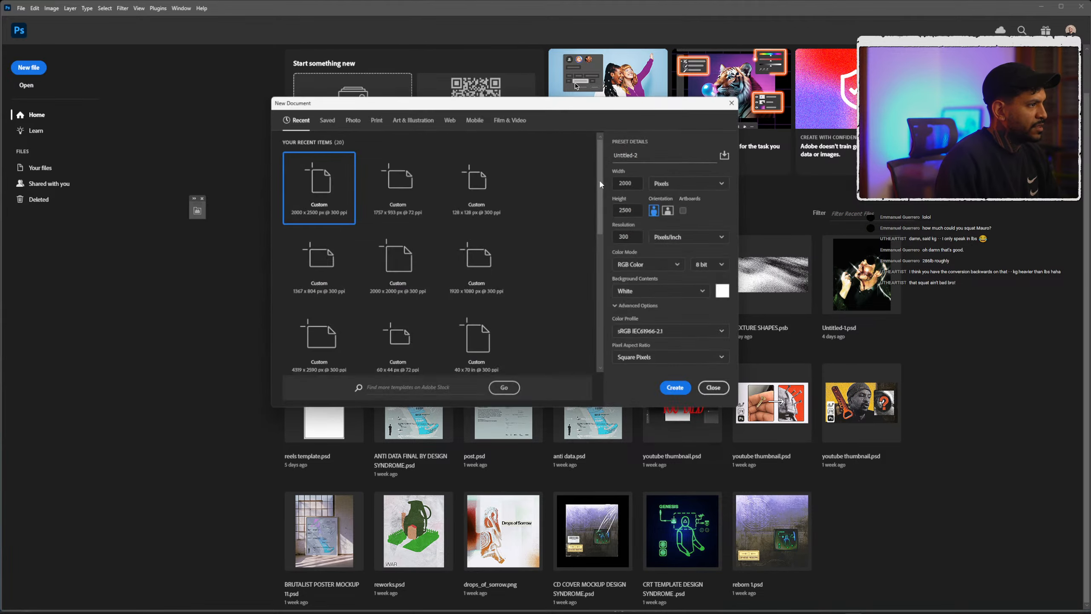
click(670, 391)
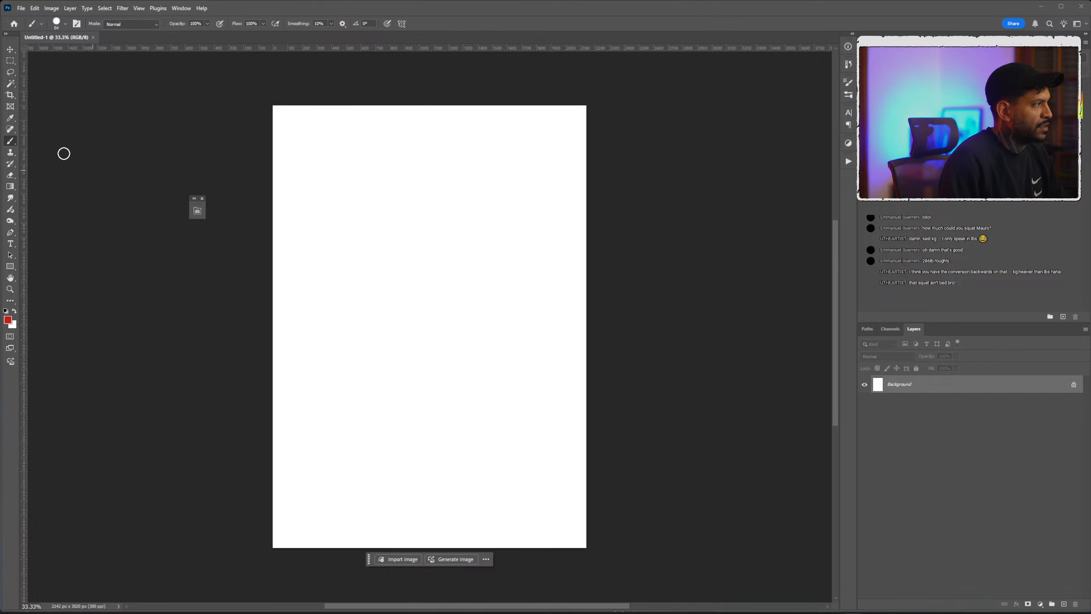
Clear the 4:5 crop ratio and extend the canvas equally on both sides to about 4374 × 2678 px.
click(10, 95)
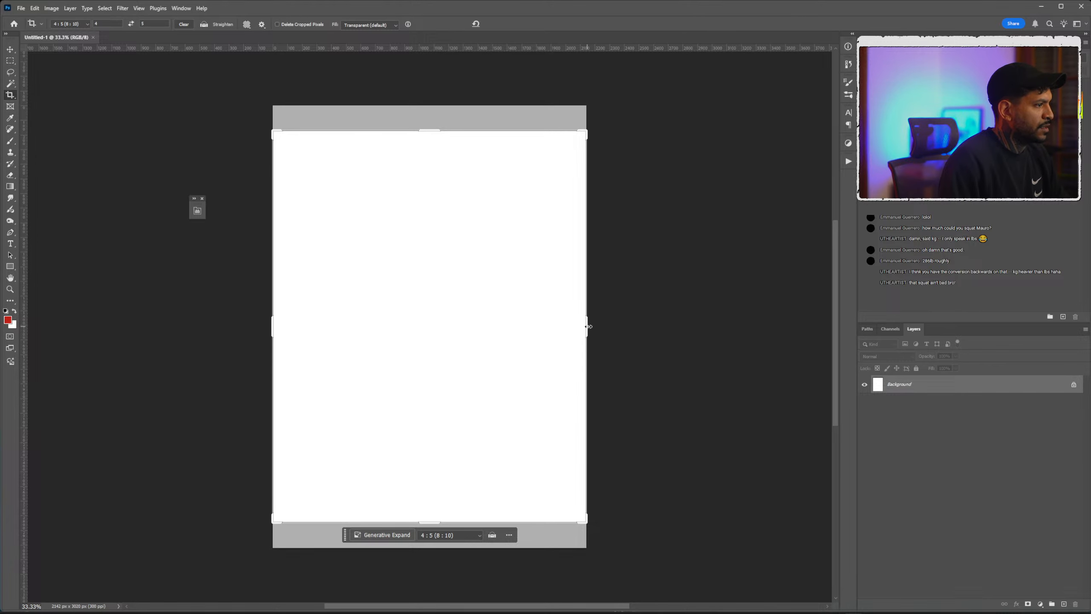
drag(587, 326, 665, 321)
key(ctrl+z)
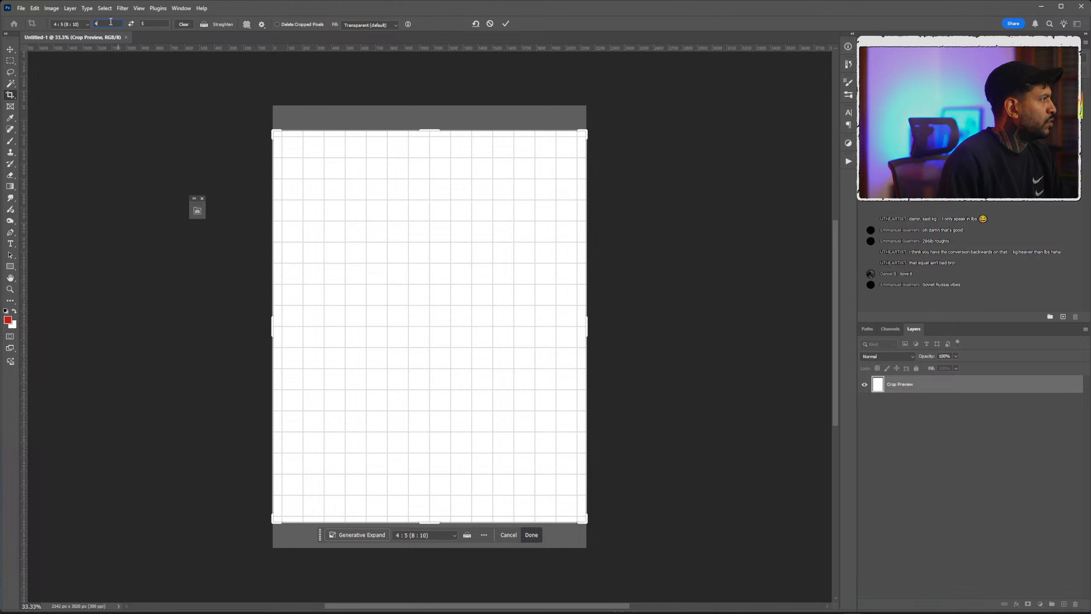
key(BackSpace)
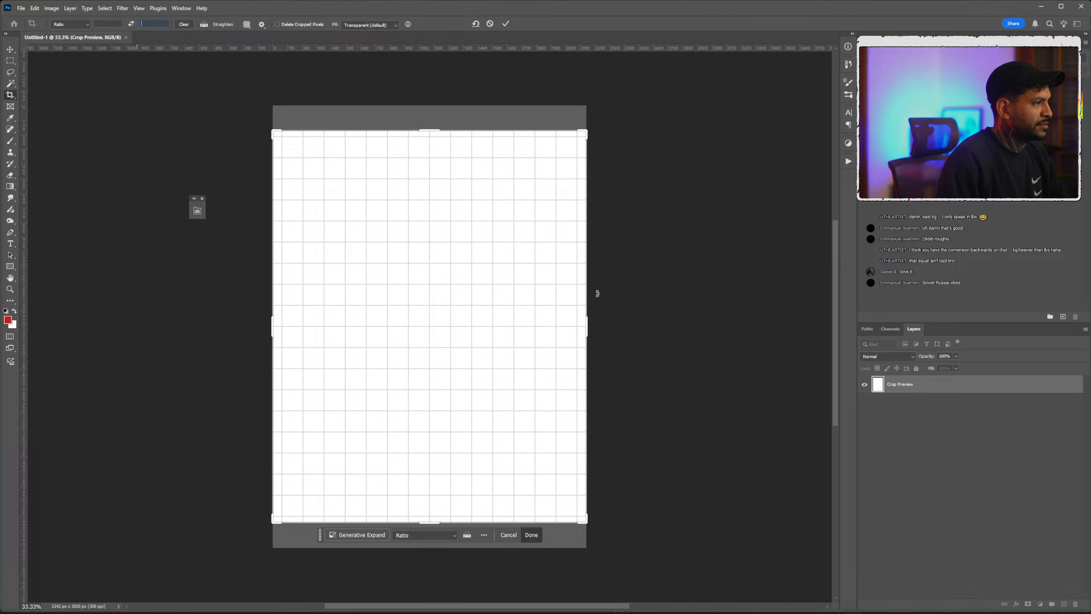
drag(590, 326, 750, 318)
key(Return)
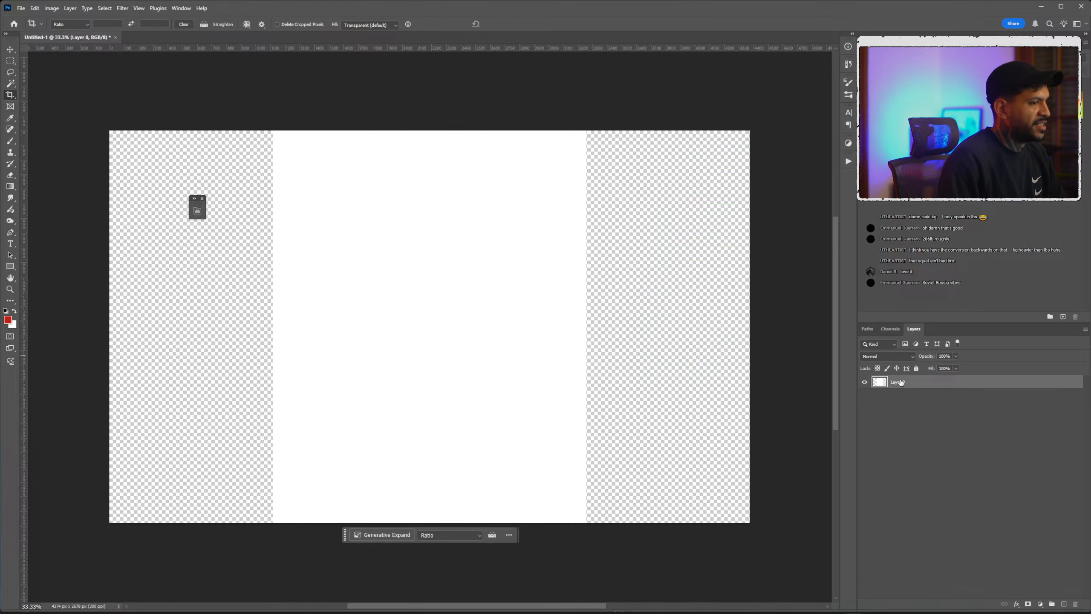
Stretch the white layer horizontally and trim the canvas to about 4260 × 2678 px so white fills it.
click(879, 381)
key(ctrl+t)
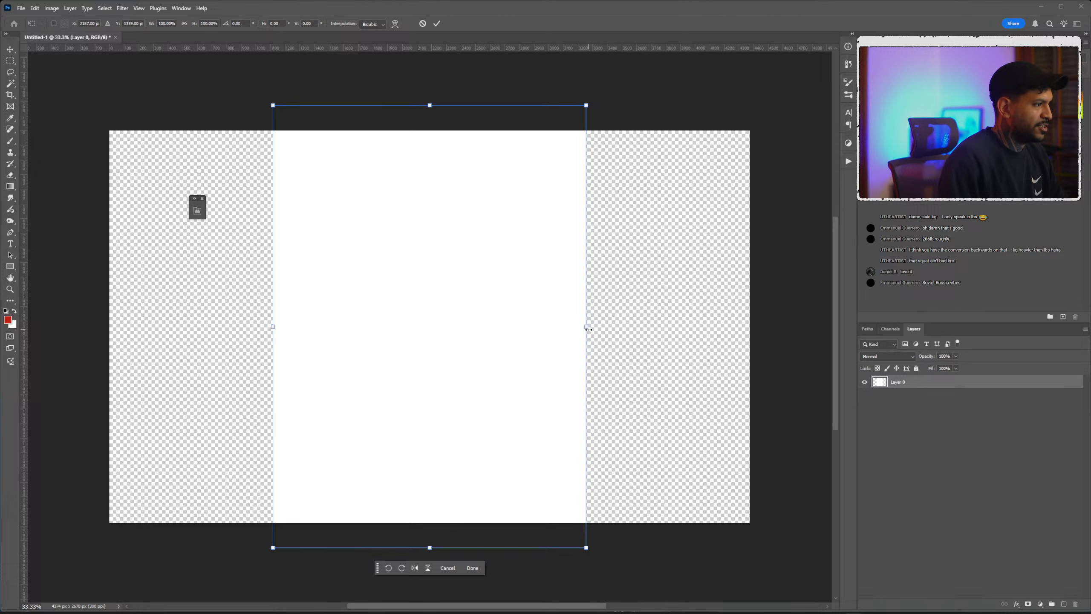
drag(599, 334, 709, 329)
key(Return)
key(c)
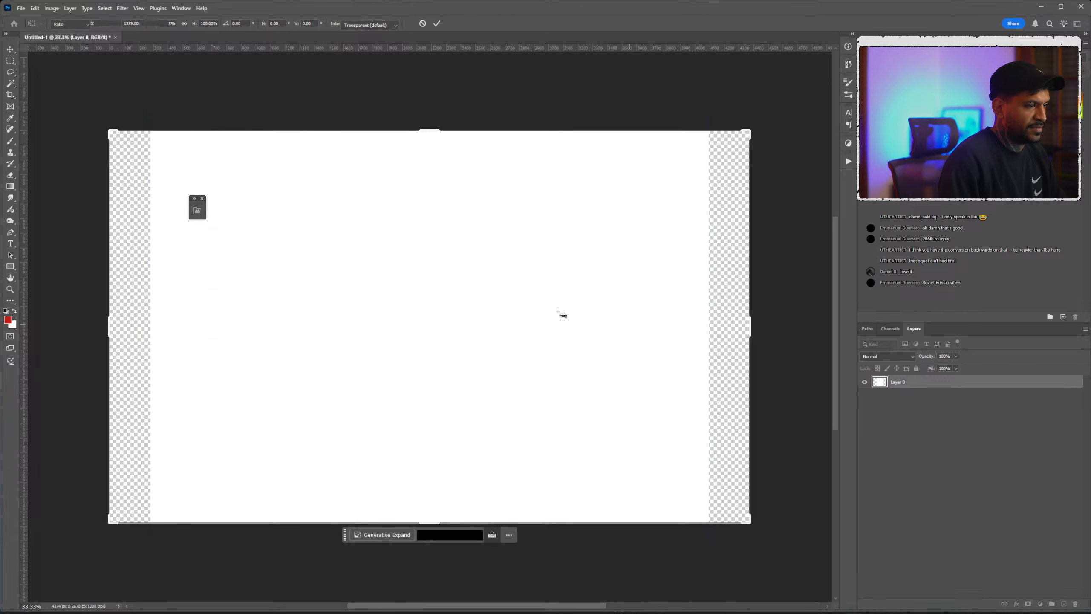
click(733, 331)
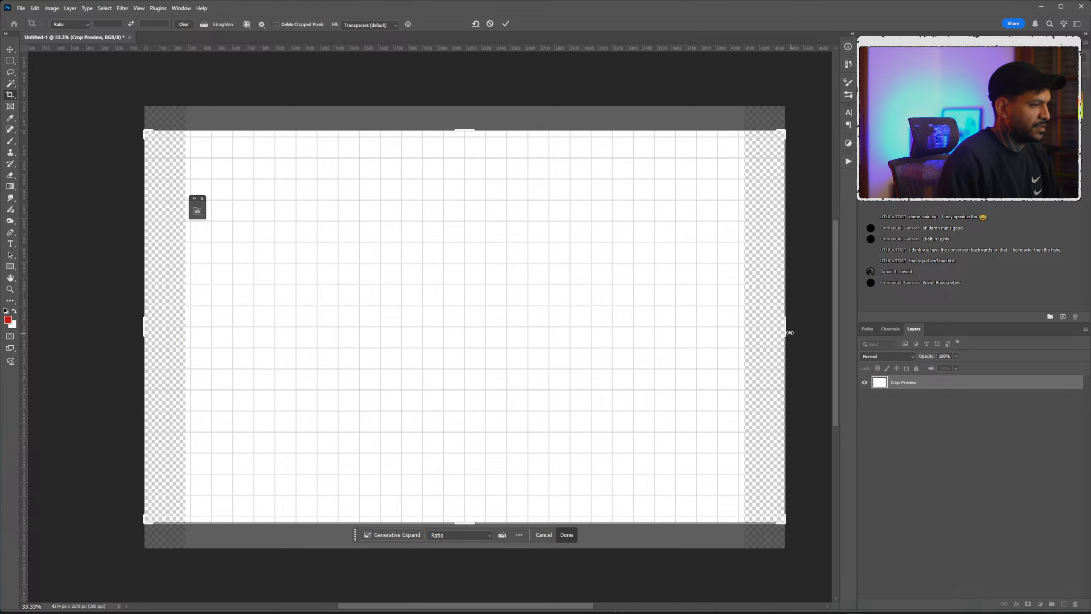
mouse_move(781, 328)
mouse_down()
mouse_move(763, 316)
mouse_move(697, 320)
mouse_move(787, 327)
mouse_up()
key(Return)
key(ctrl+t)
key(Return)
key(c)
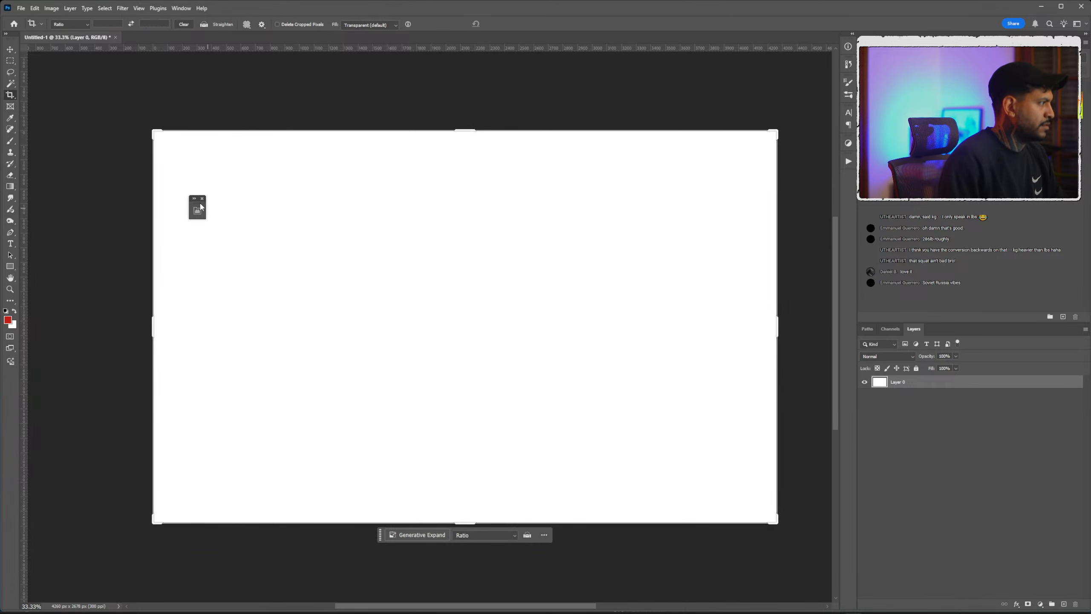
Switch to File Explorer, close the TRANSPARENT PNG and PHOTOS windows, and bring up the feeback folder.
mouse_move(757, 611)
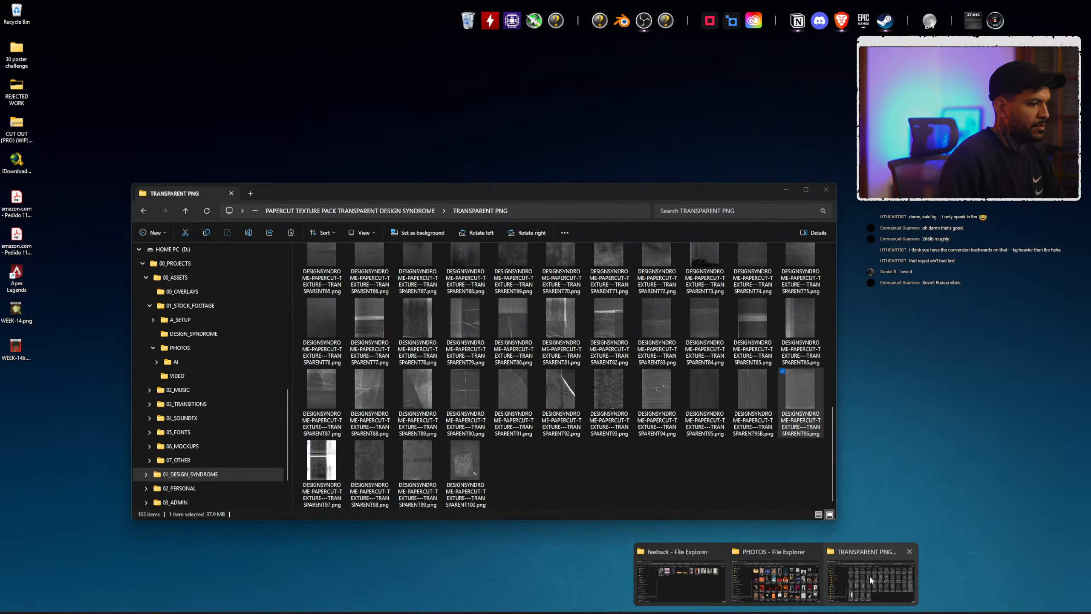
click(910, 552)
click(862, 552)
click(784, 580)
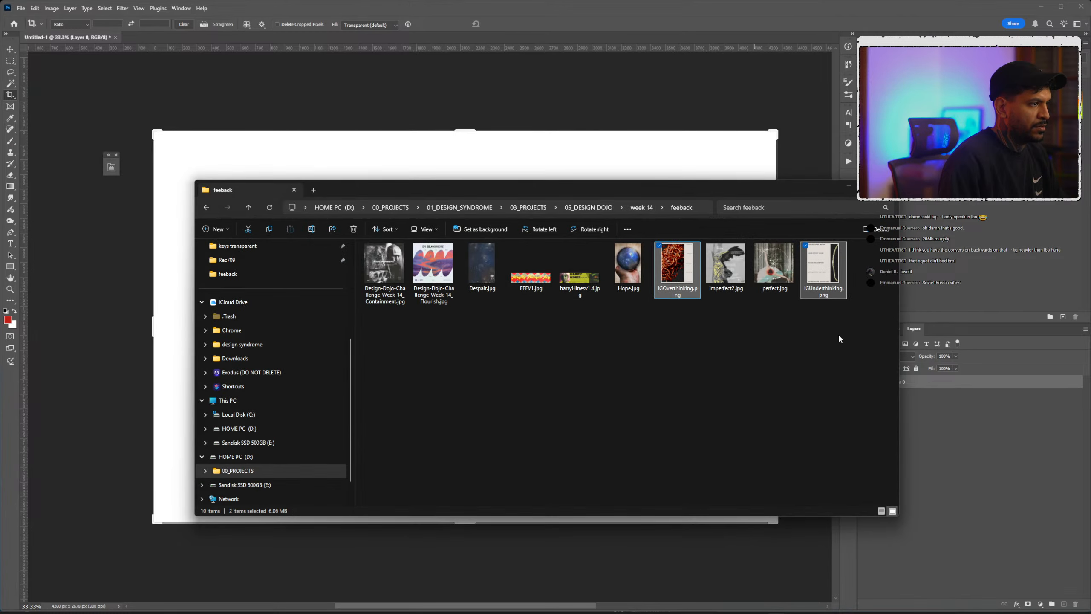
Duplicate WEEK-14.png and WEEK-14b.png on the Desktop and move the copies into the week 14 folder.
key(alt+Up)
scroll(271, 306, up, 3)
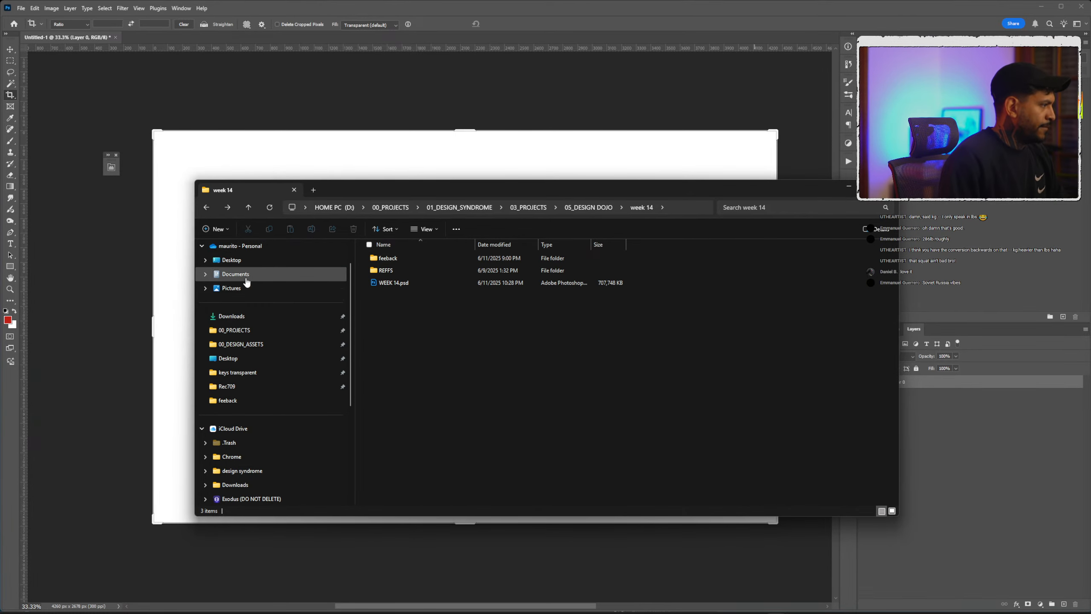
click(267, 358)
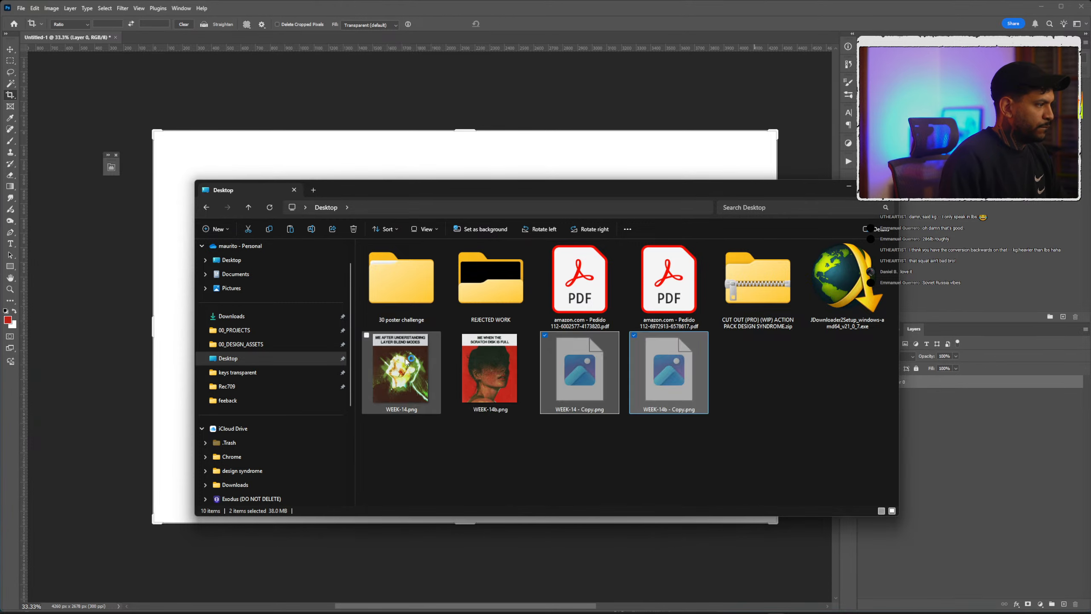
key(alt+Left)
key(ctrl+v)
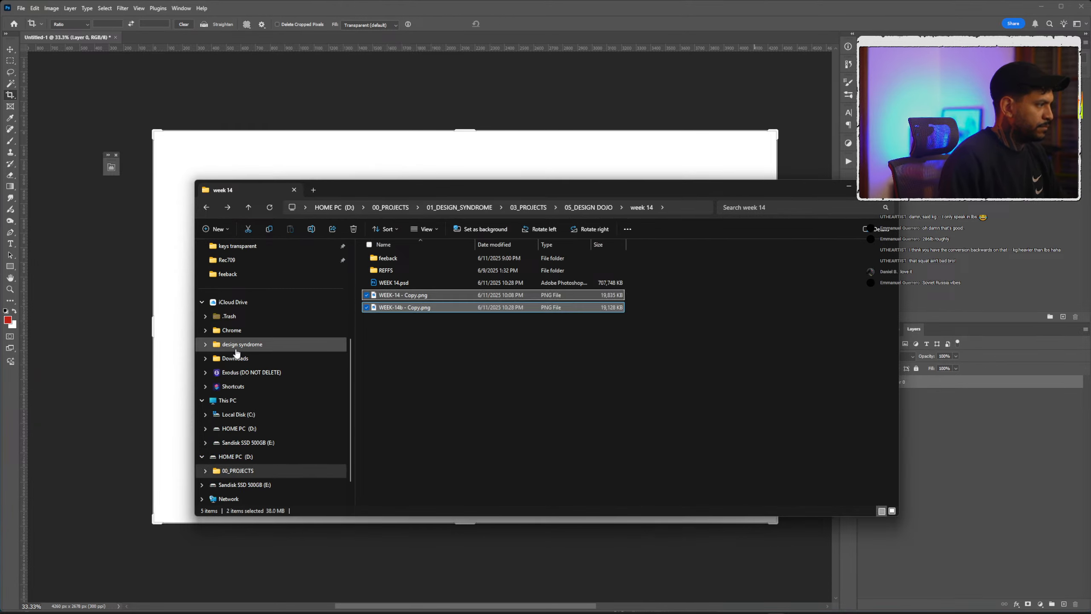
Move the original WEEK-14.png and WEEK-14b.png from the Desktop into the week 14 folder and delete the two Copy files there.
scroll(240, 356, up, 2)
click(235, 316)
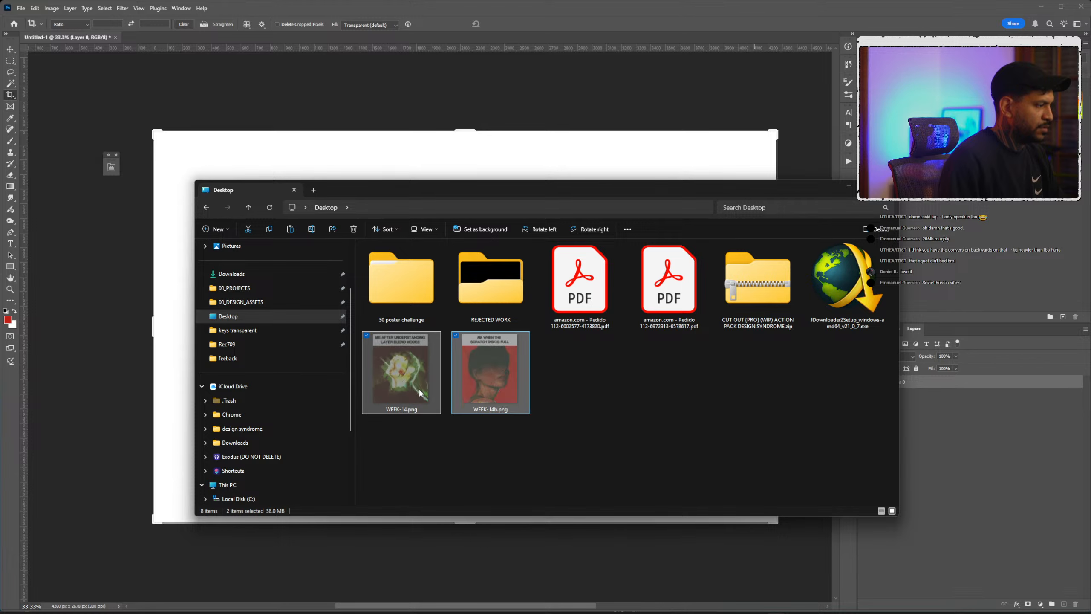
key(alt+Left)
key(Return)
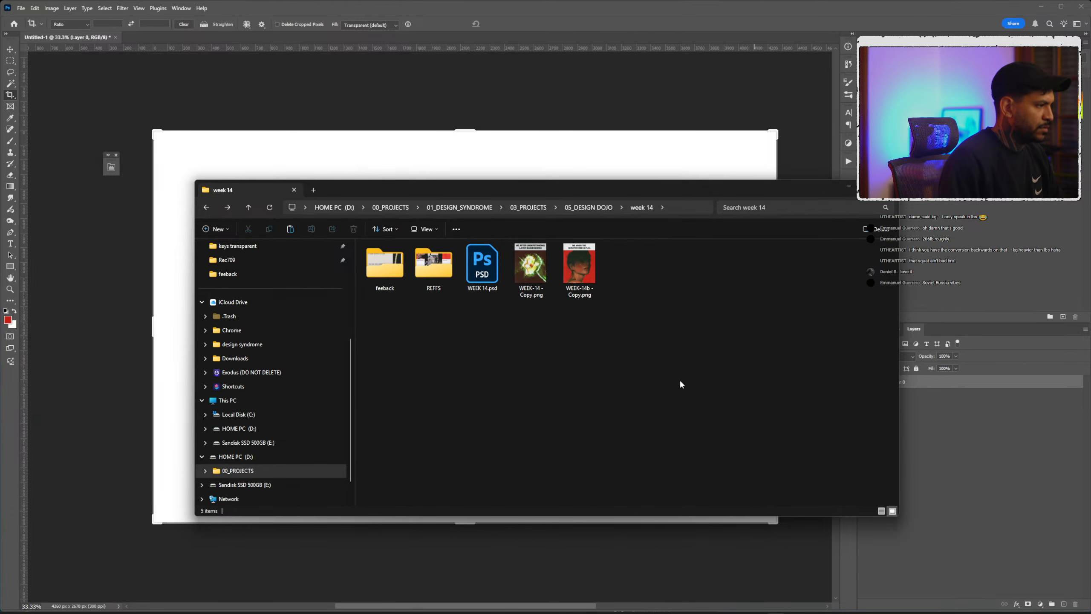
key(ctrl+v)
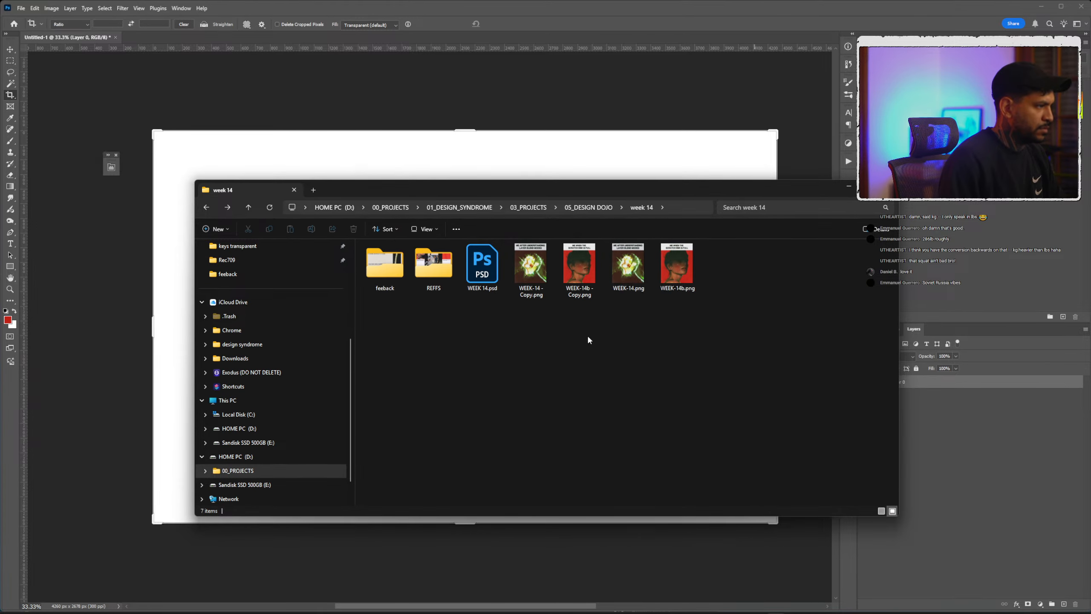
drag(589, 340, 458, 156)
key(Delete)
Place WEEK-14.png and WEEK-14b.png from the week 14 folder into the wide Photoshop canvas.
shift+click(537, 279)
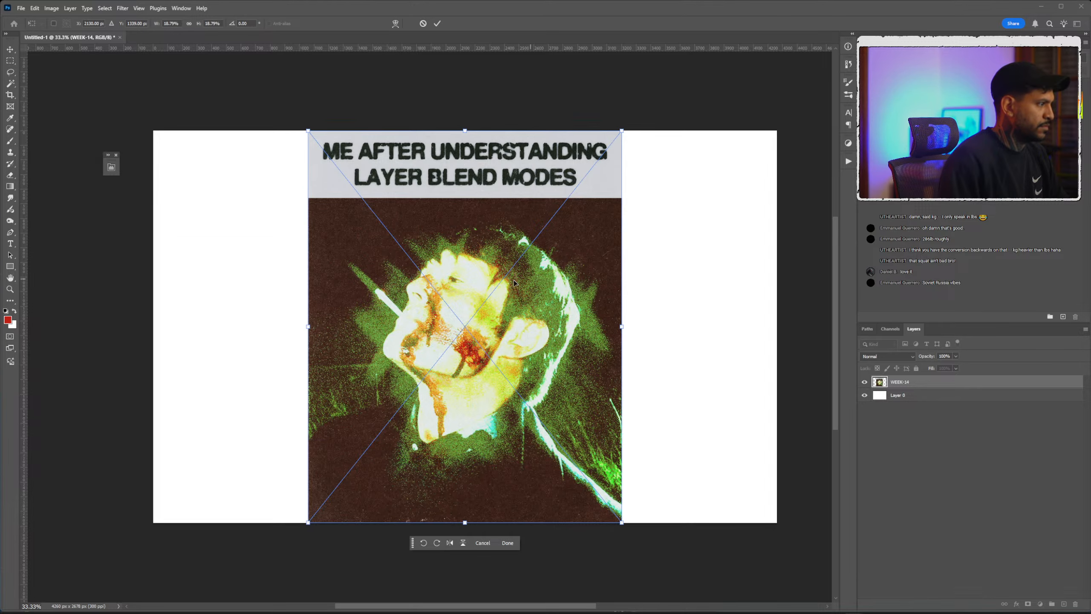
drag(505, 299, 329, 295)
key(Return)
key(Return)
Scale both placed posters together to about 70% and center the pair on the canvas.
ctrl+click(900, 395)
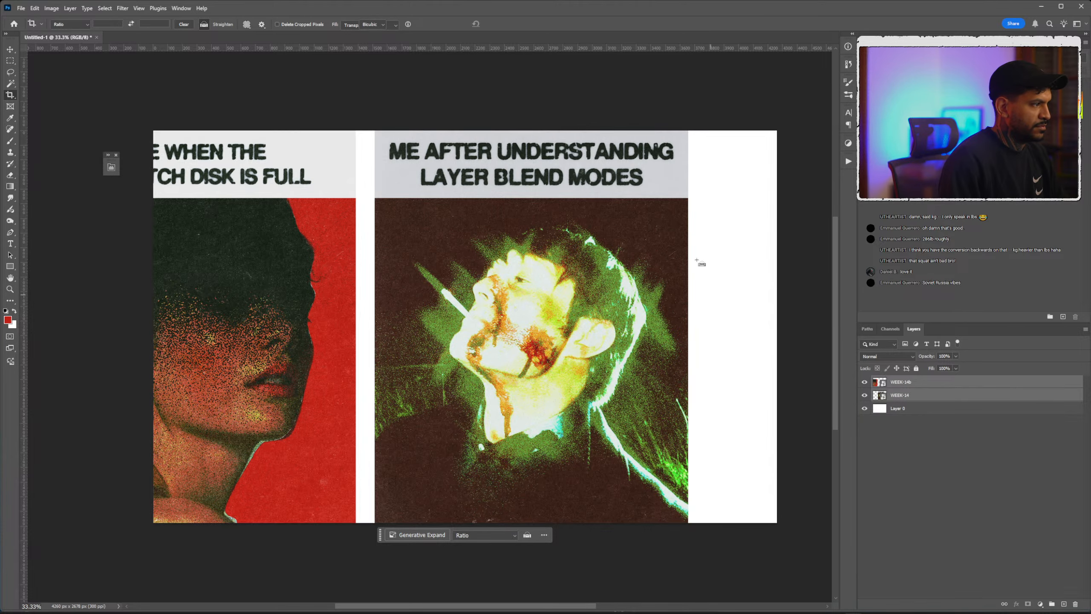
key(ctrl+t)
drag(681, 150, 671, 202)
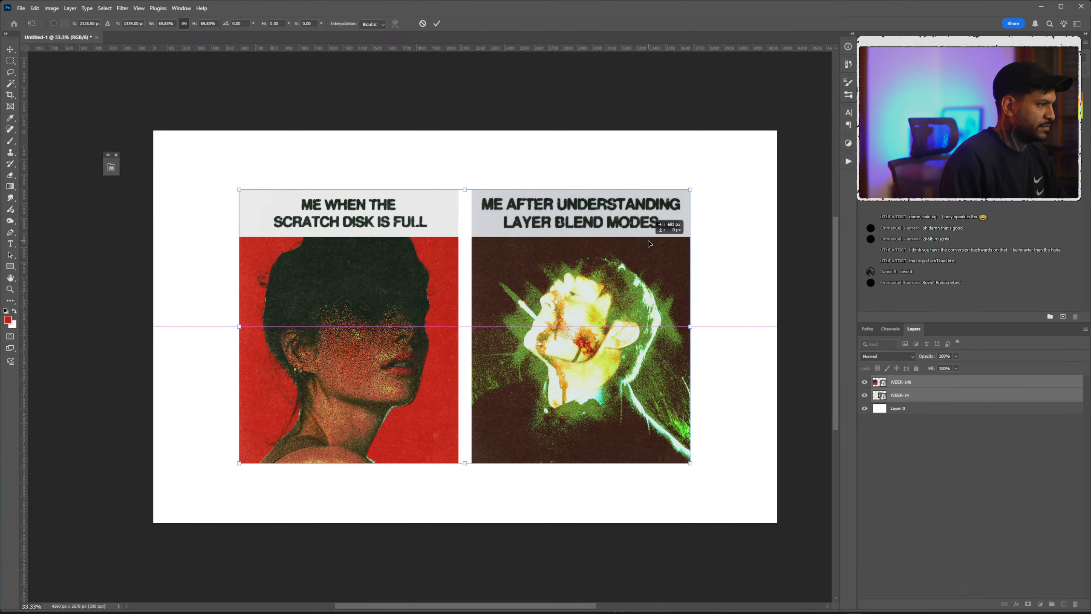
key(Return)
Add a Solid Color fill layer in grey #8a8a8a directly above Layer 0, behind both posters.
click(915, 410)
key(c)
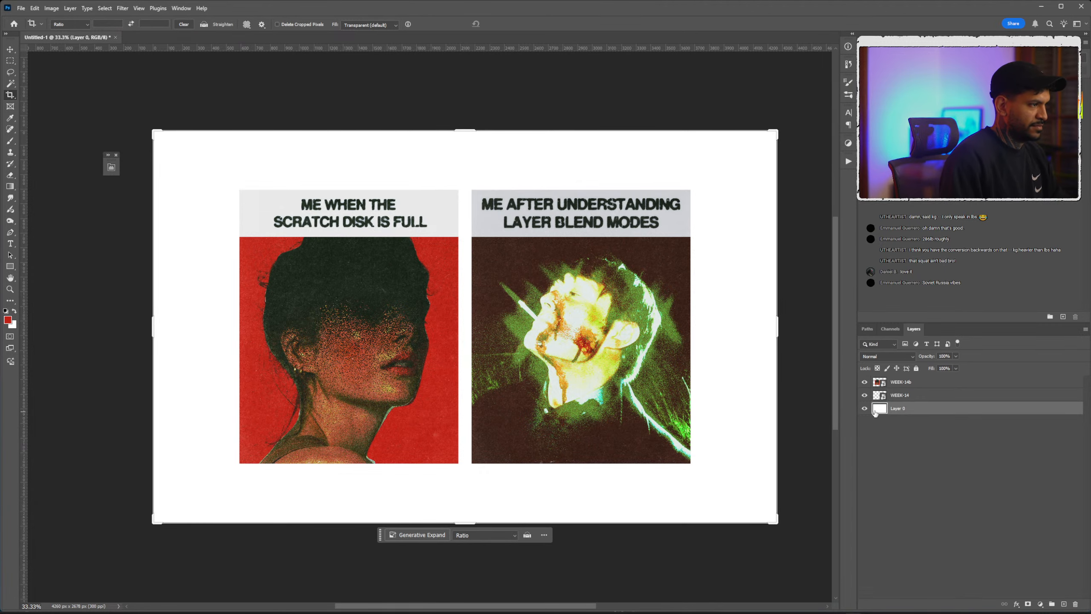
scroll(735, 342, down, 3)
scroll(542, 342, up, 1)
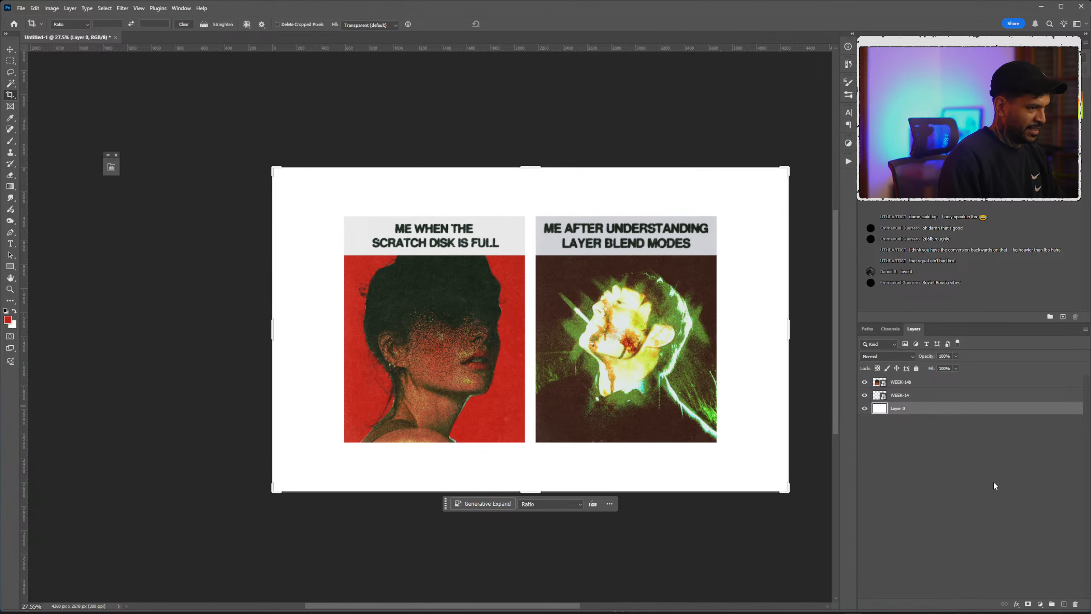
click(1043, 603)
click(1053, 449)
drag(748, 409, 713, 410)
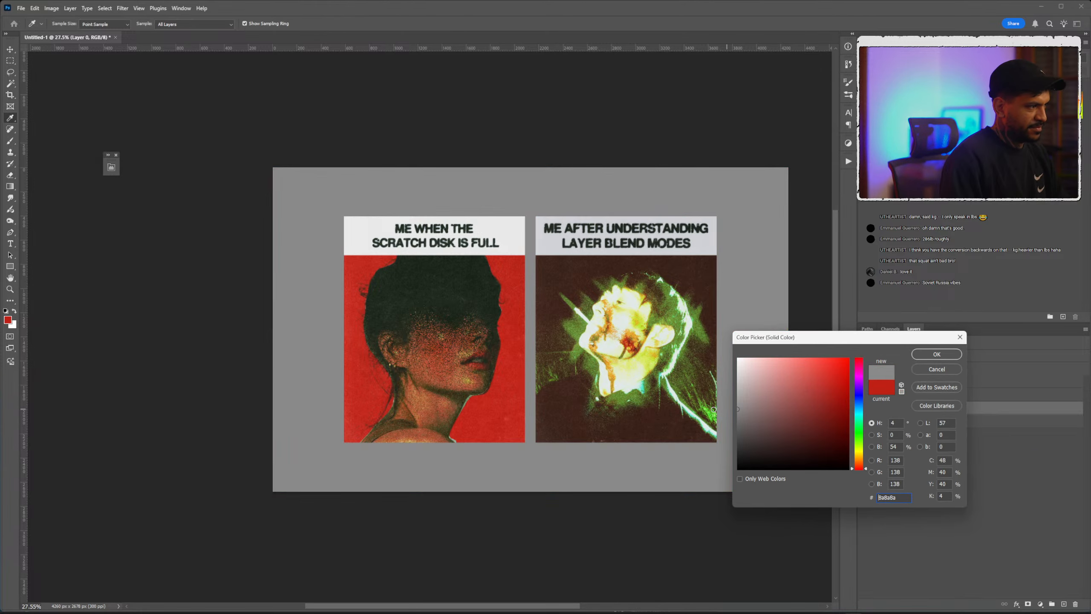
click(935, 354)
Examine the two posters side by side up close against the grey background.
scroll(742, 313, up, 2)
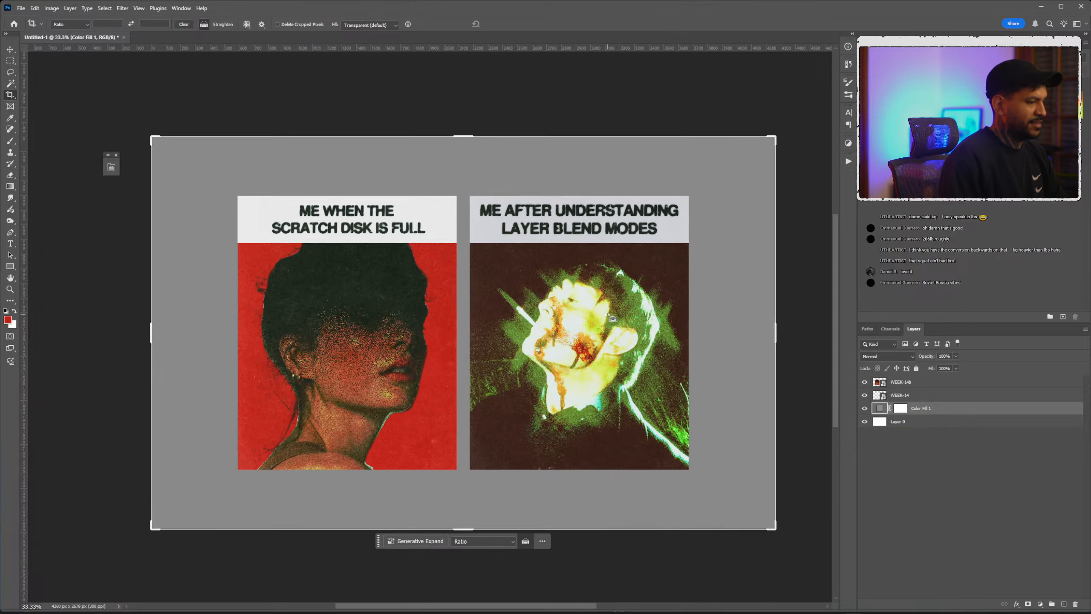
scroll(599, 324, up, 1)
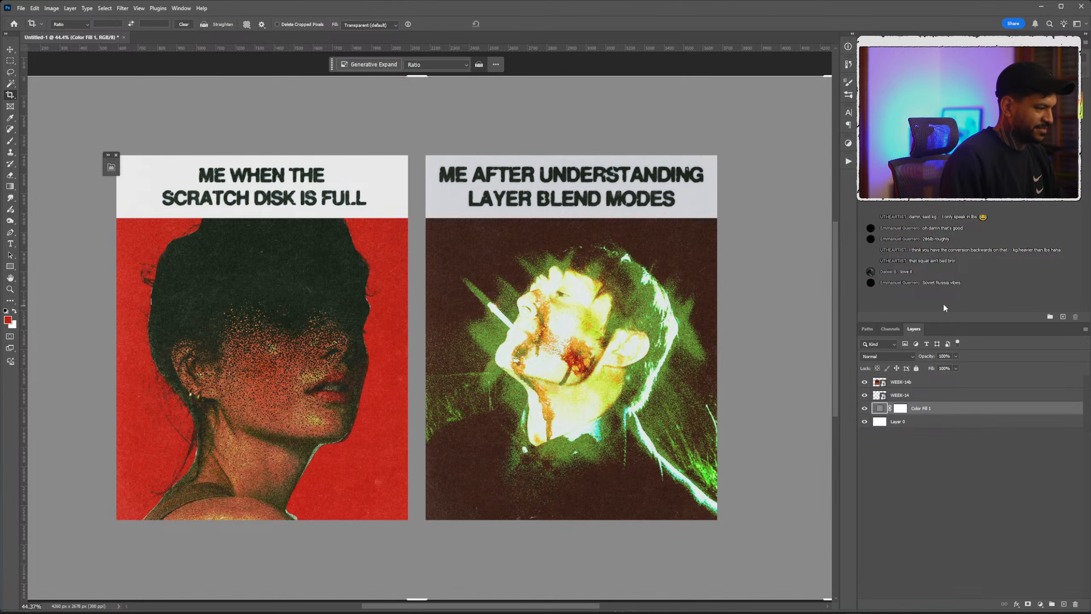
scroll(713, 170, up, 1)
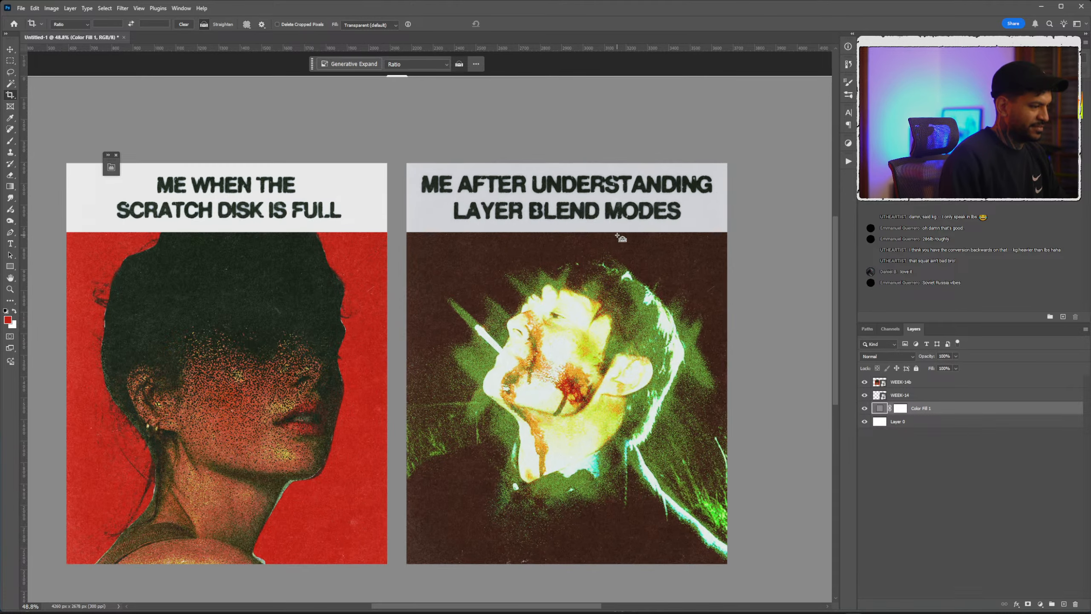
scroll(632, 236, left, 3)
scroll(623, 245, down, 2)
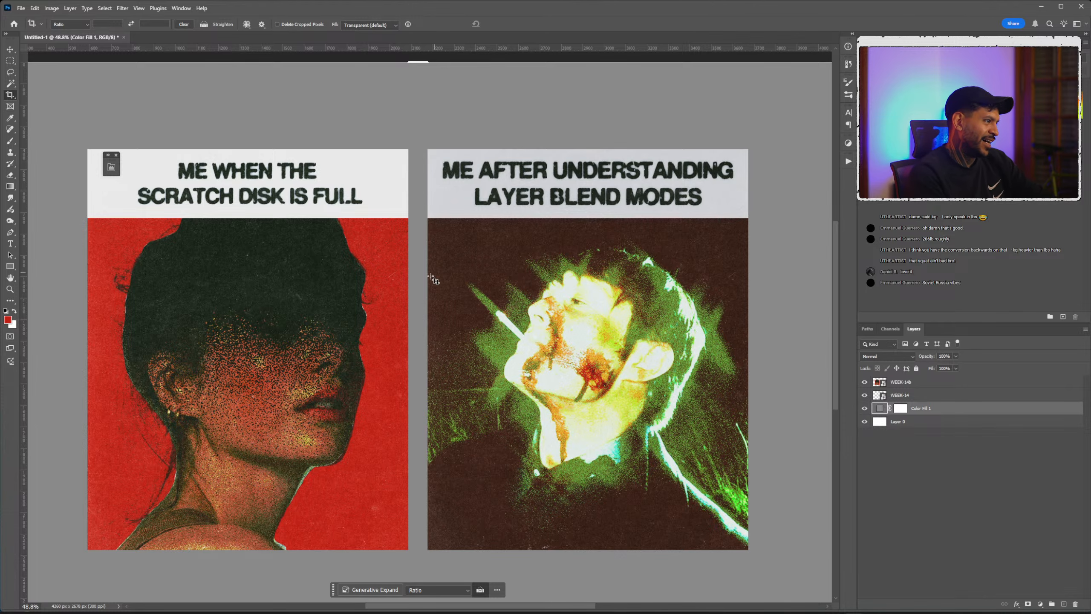
scroll(447, 274, down, 1)
scroll(460, 266, down, 1)
scroll(465, 271, left, 1)
scroll(466, 273, up, 1)
scroll(466, 273, down, 1)
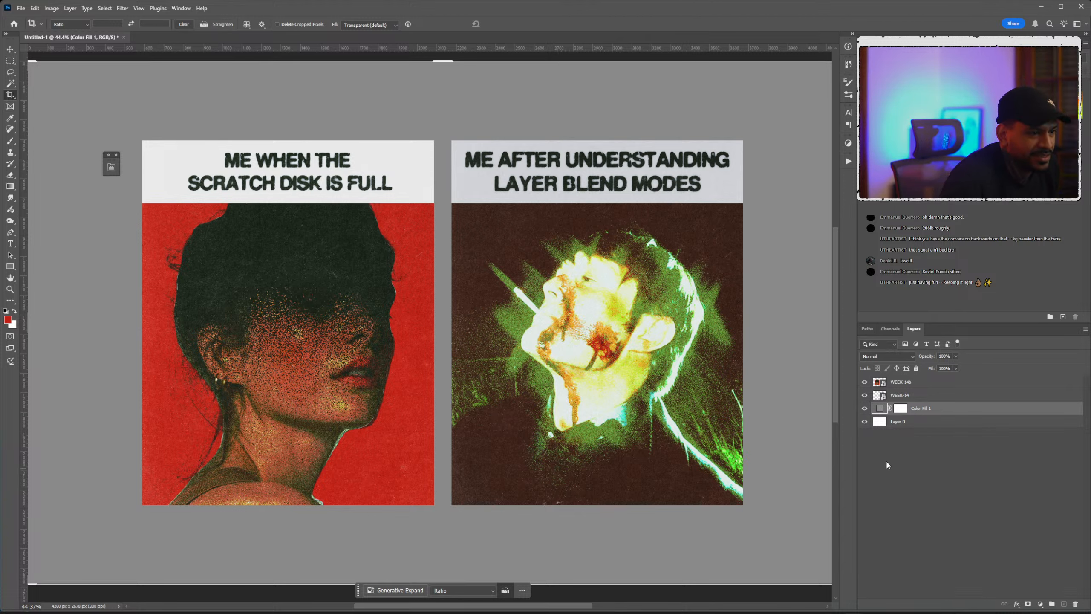
Switch to the browser window with the WHATS 130 KG search page.
mouse_move(812, 612)
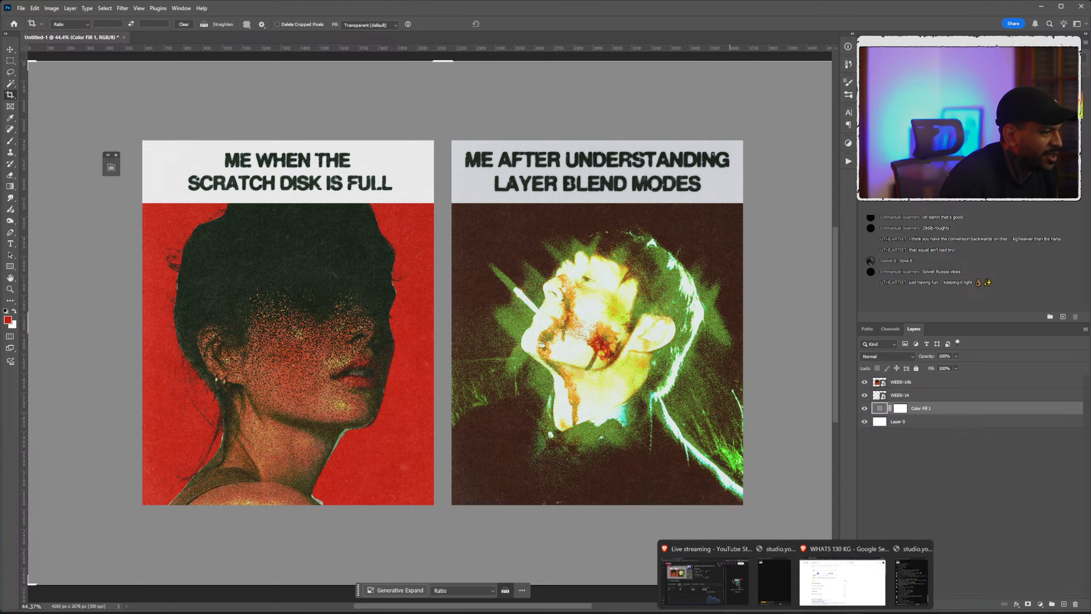
click(847, 580)
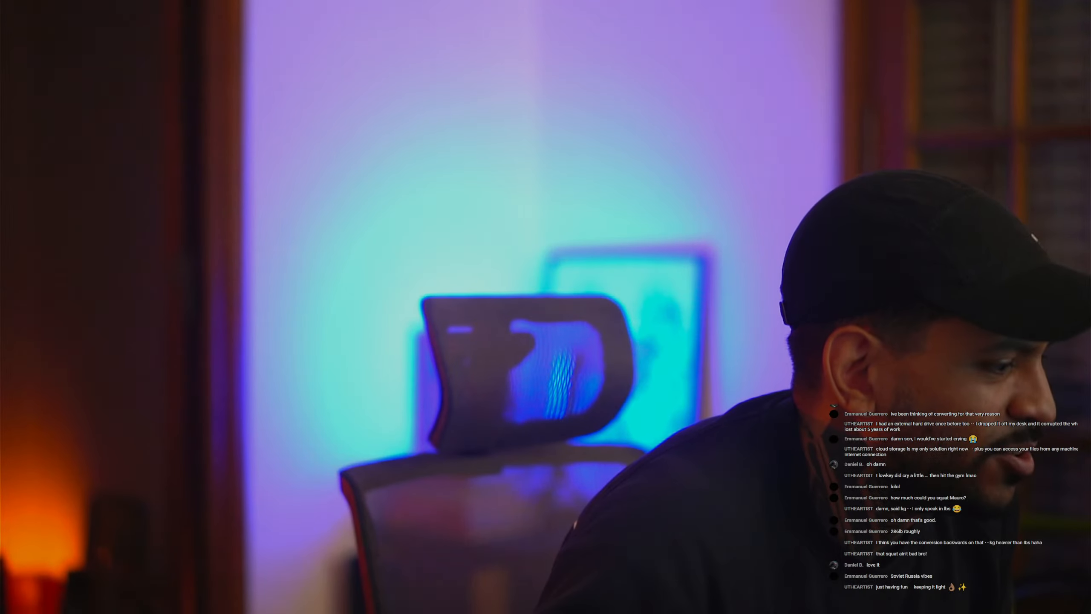